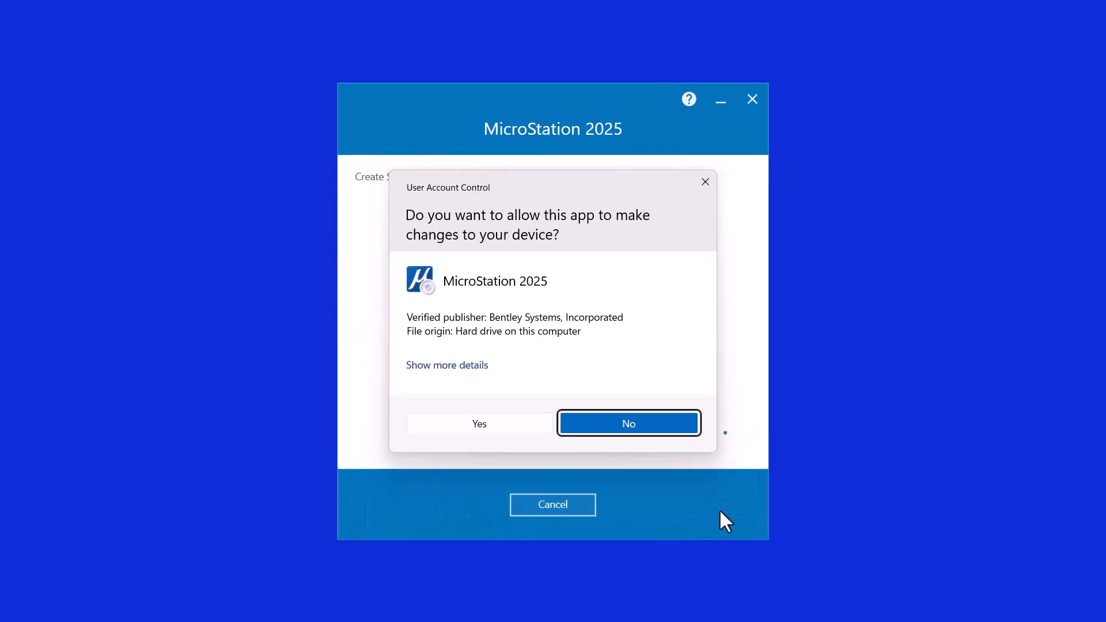
# Step: Complete the MicroStation 2025 installation, launch the program and dismiss the ProjectWise login
pyautogui.click(503, 426)
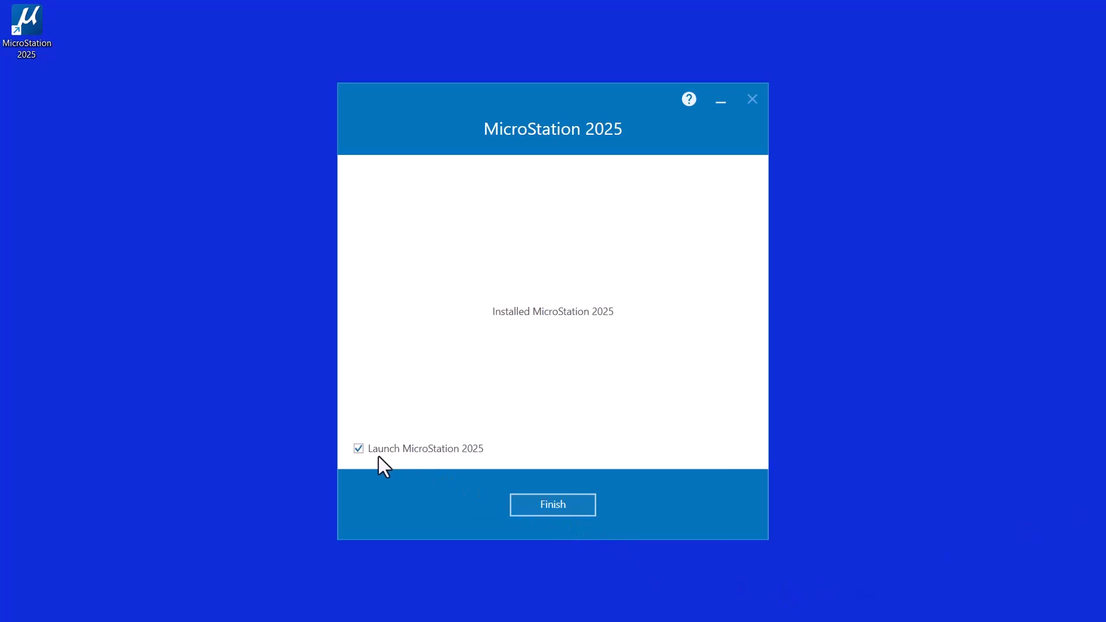
pyautogui.click(550, 512)
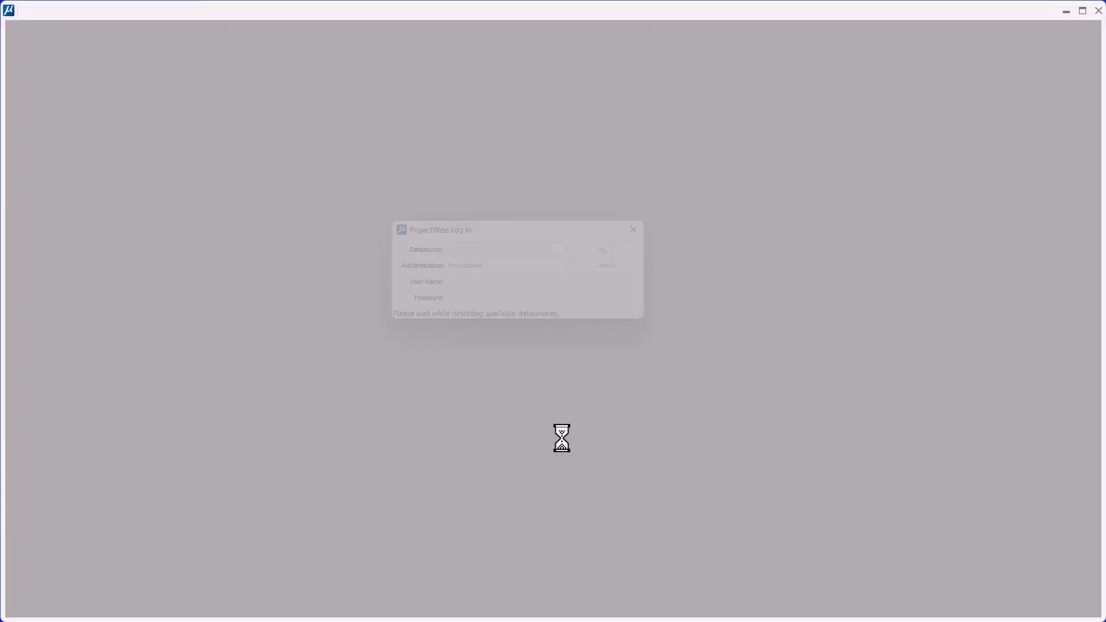
pyautogui.click(641, 273)
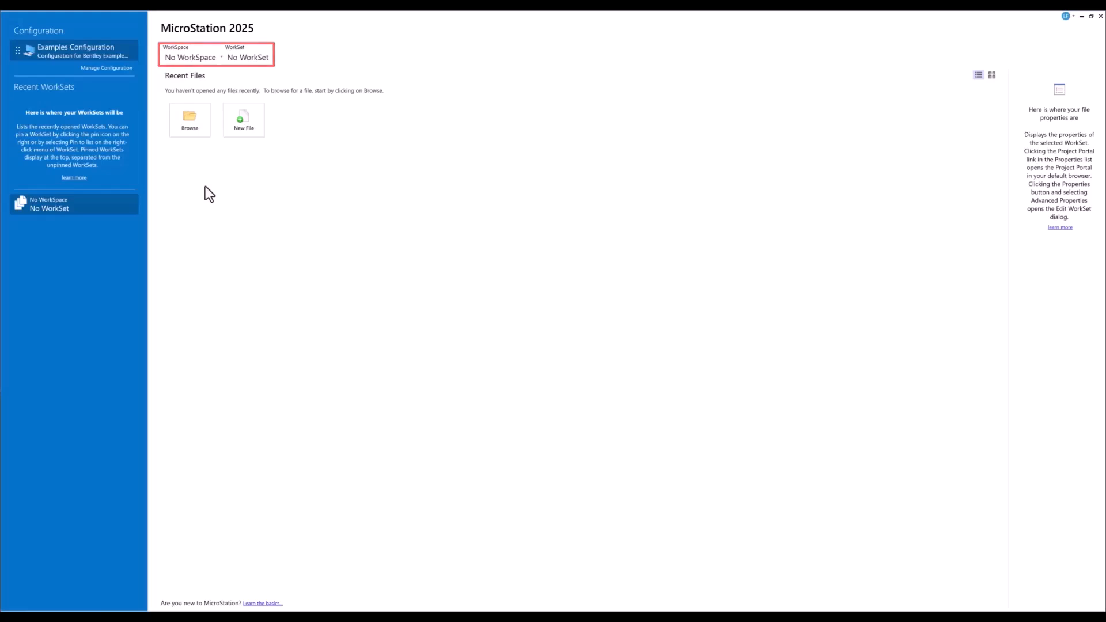
# Step: In the Example WorkSpace, create a WorkSet named Pedestrian Bridge with the description "Bridge in Fort Lauderdale"
pyautogui.click(184, 58)
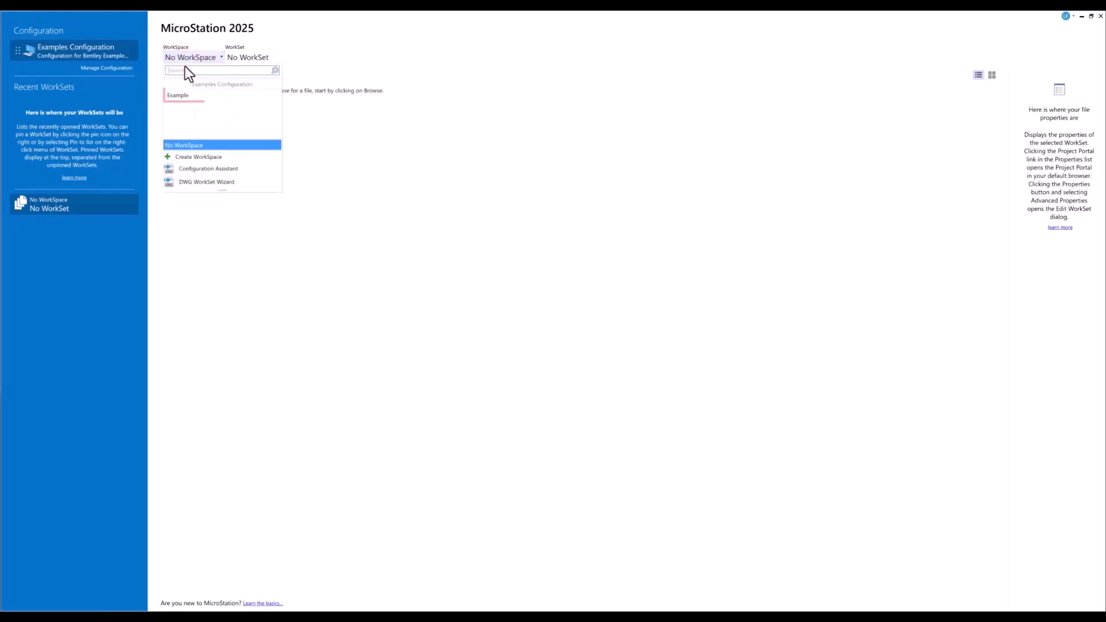
pyautogui.click(185, 95)
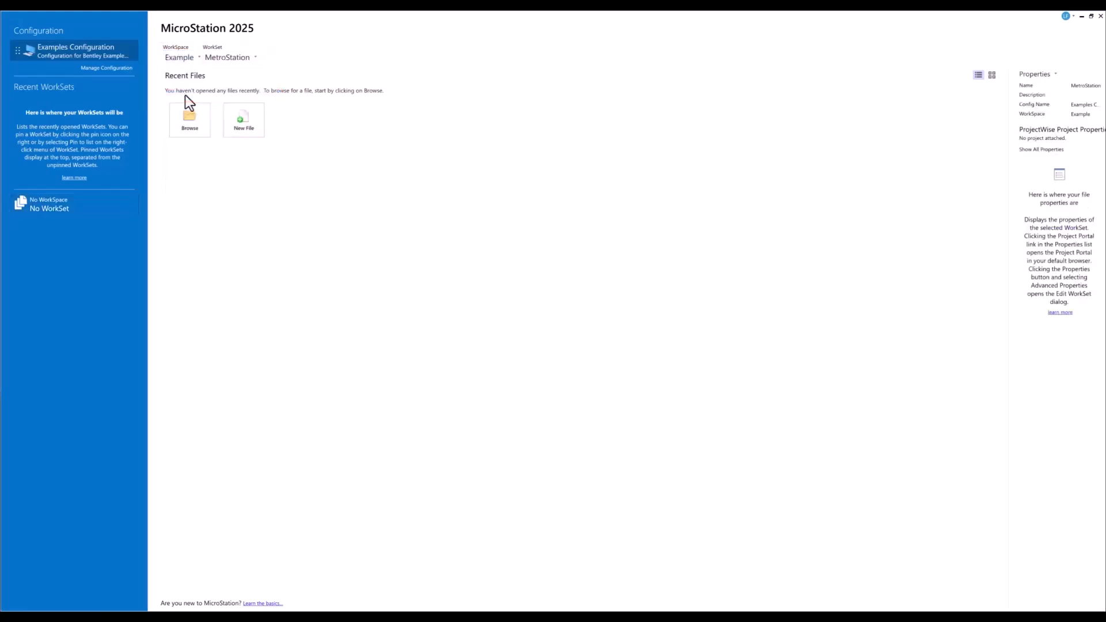
pyautogui.click(216, 60)
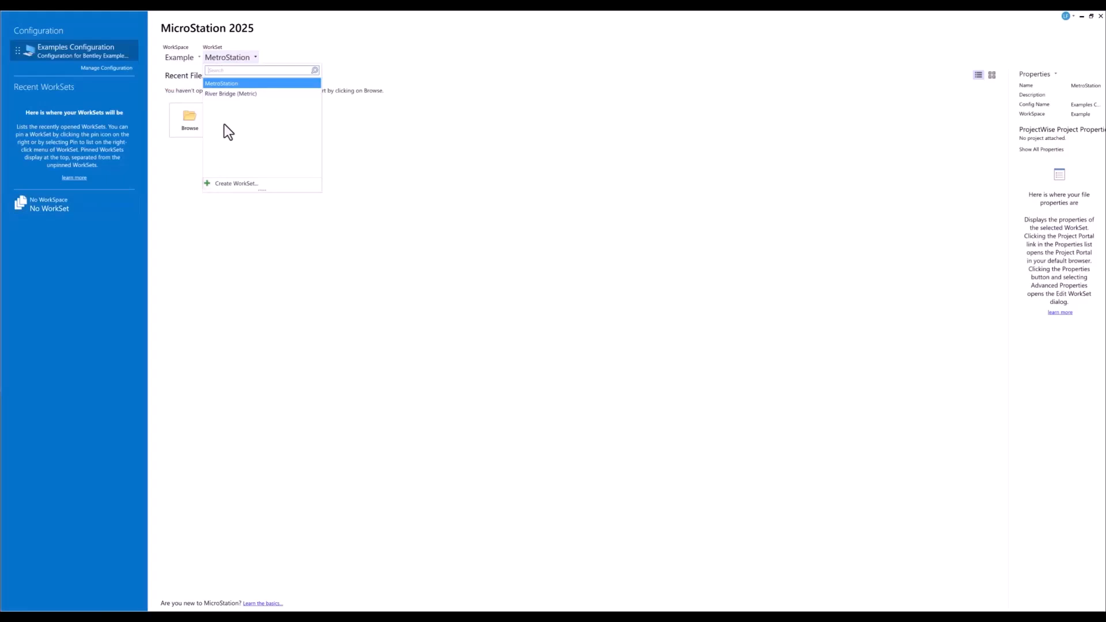
pyautogui.click(226, 182)
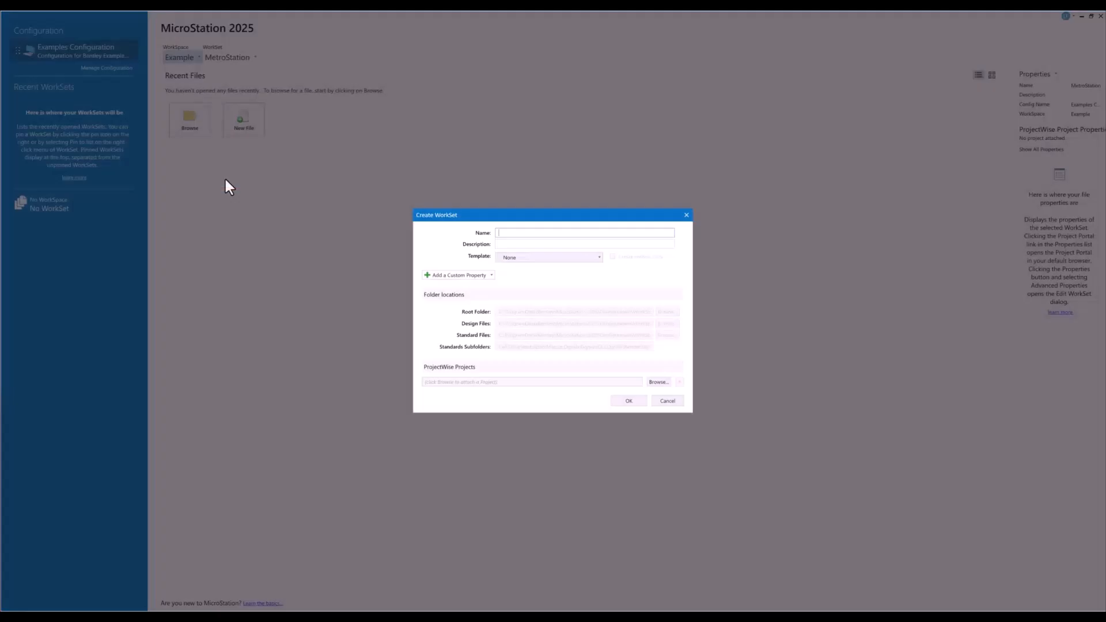
pyautogui.write('Pedestrian Bridge')
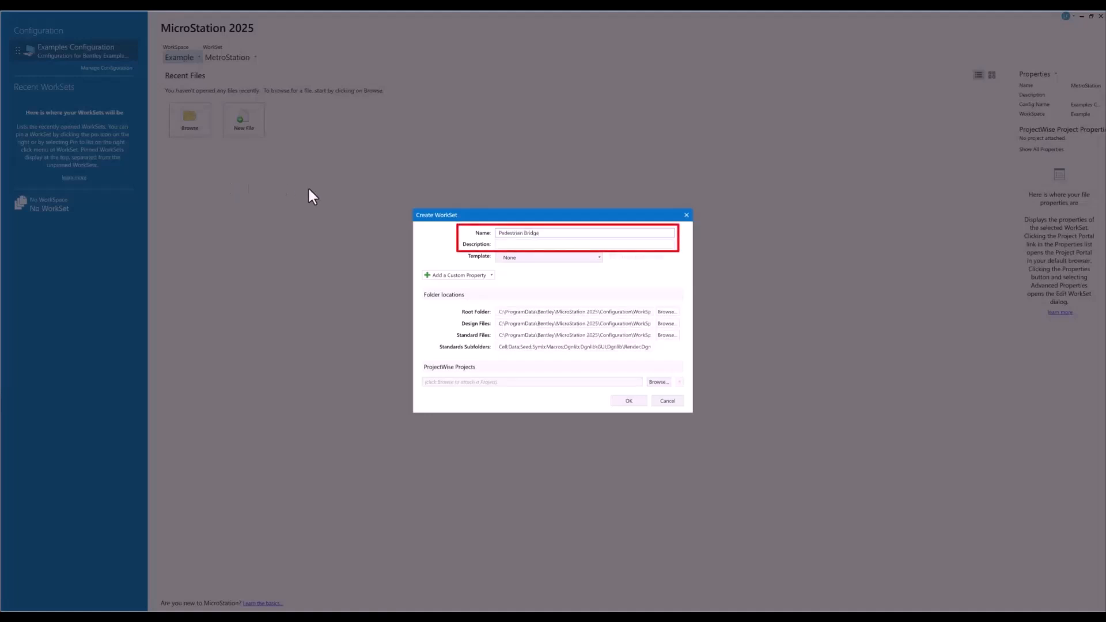
pyautogui.click(499, 245)
pyautogui.write('Brid')
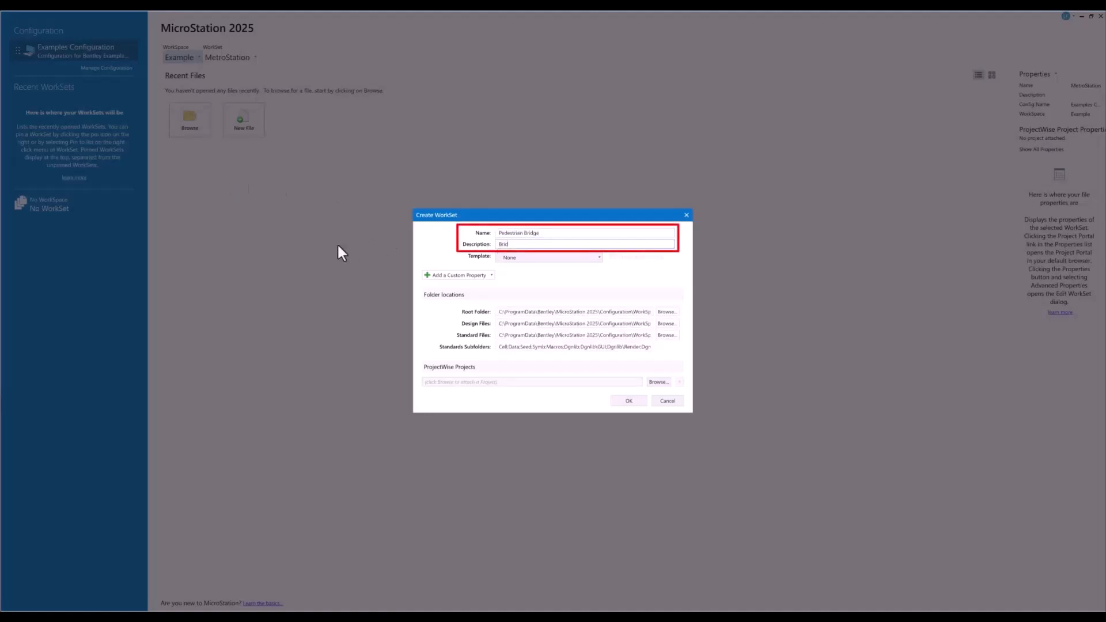
pyautogui.write('ge in Fort Lauderdale')
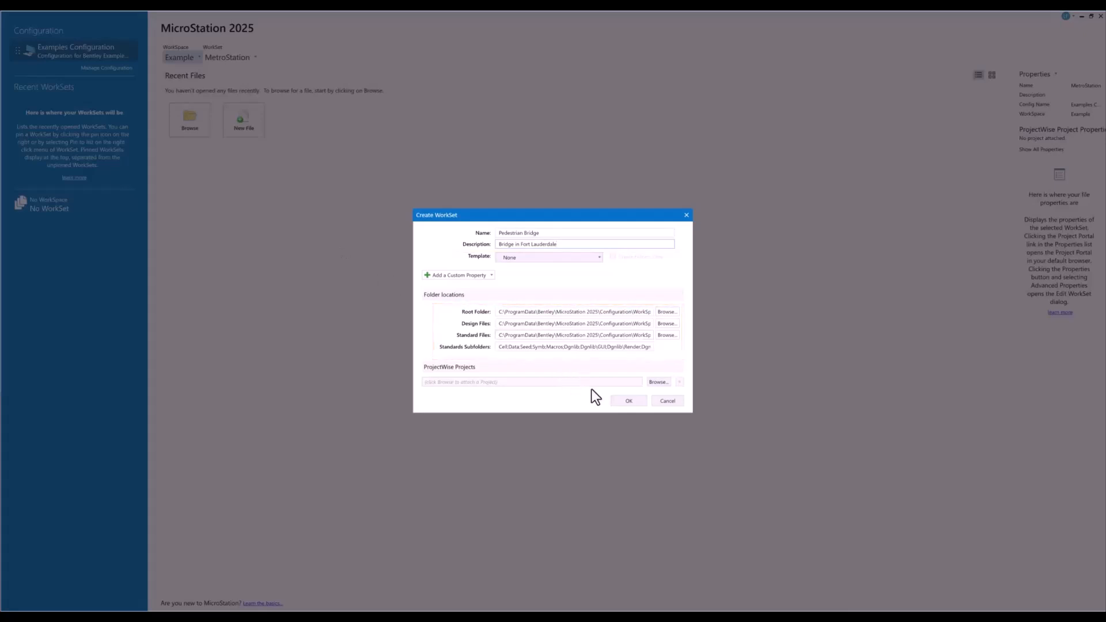
pyautogui.click(615, 396)
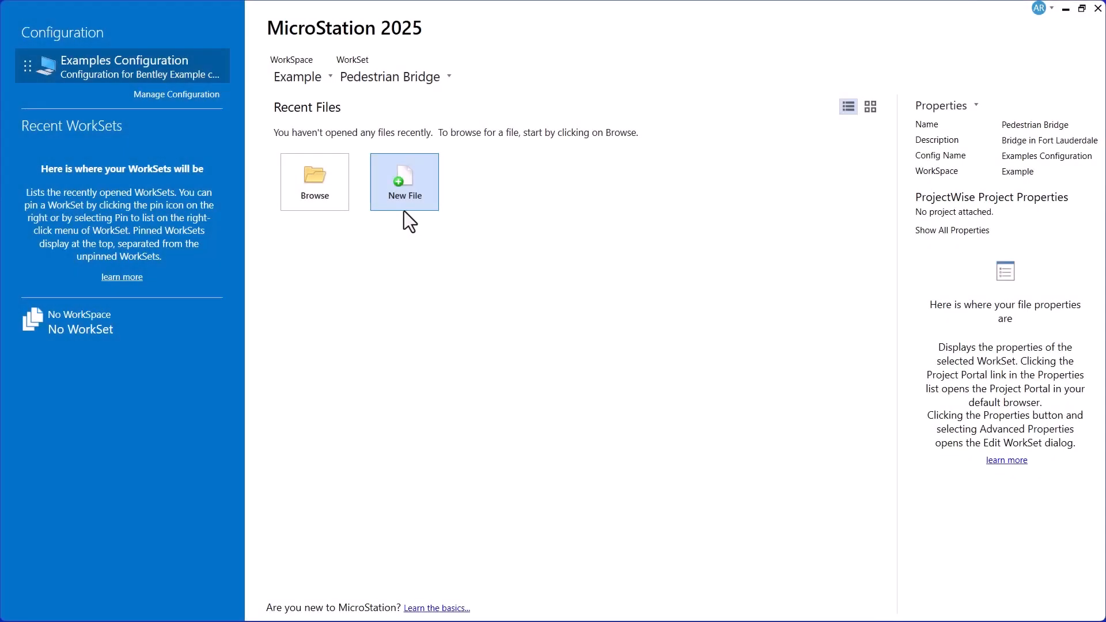
# Step: Create a DGN file named Pedestrian Bridge using the 3D Metric Design.dgn seed file
pyautogui.click(404, 212)
pyautogui.write('P')
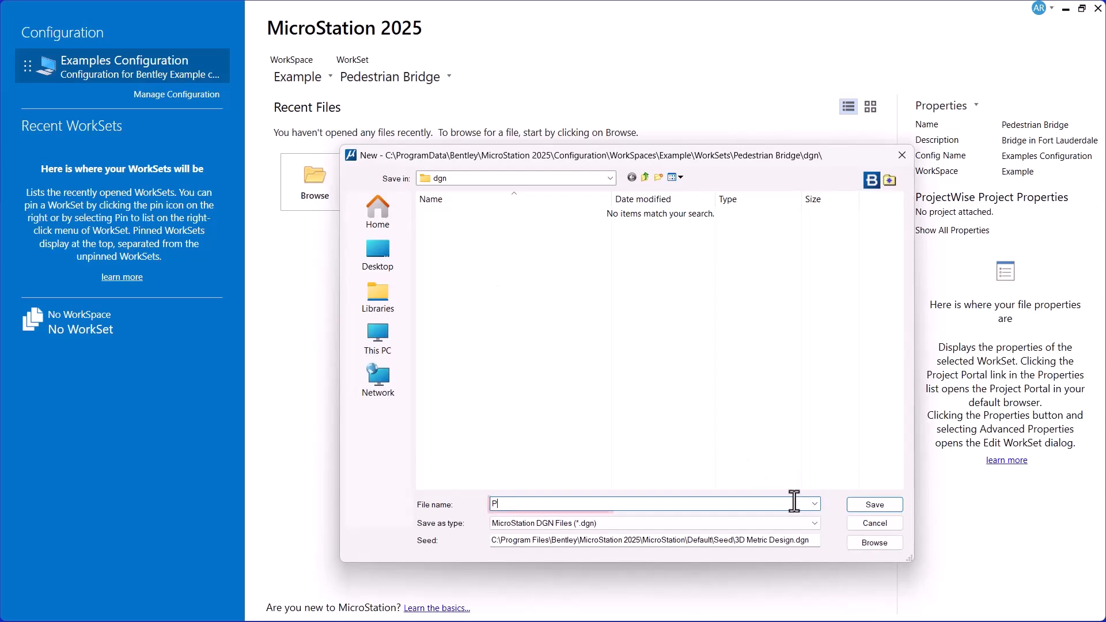
pyautogui.write('edestrian Bridge')
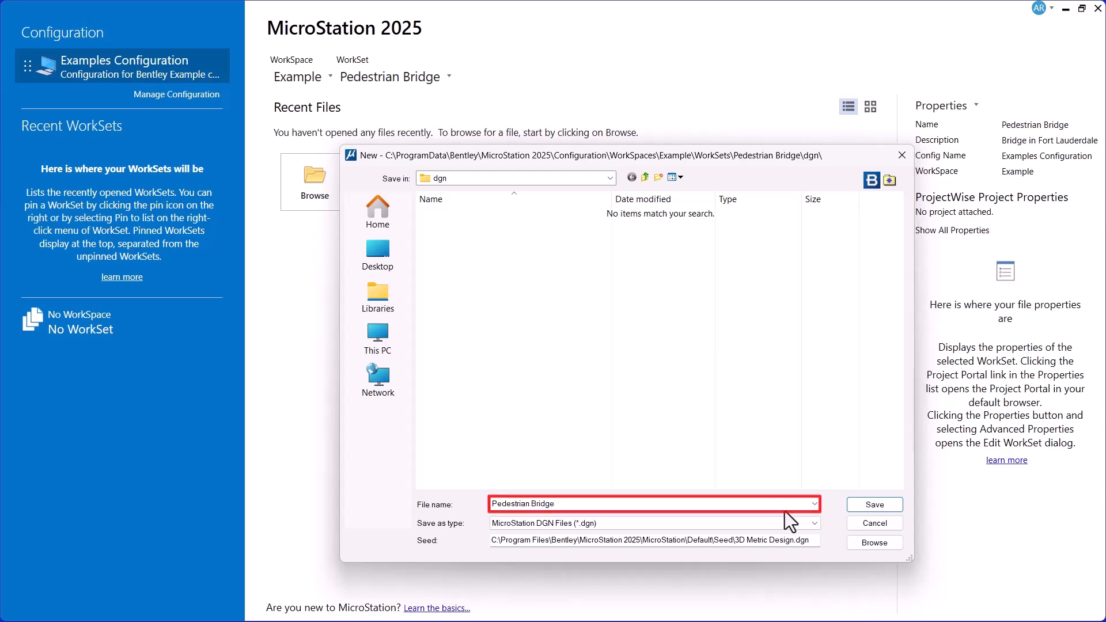
pyautogui.click(793, 524)
pyautogui.click(789, 535)
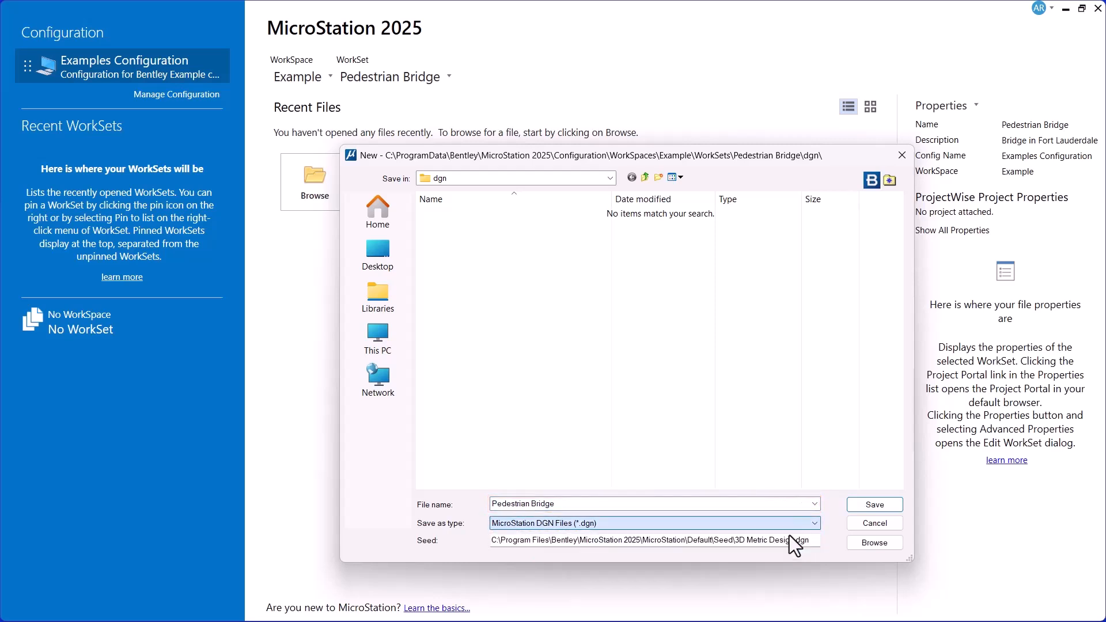
pyautogui.click(873, 550)
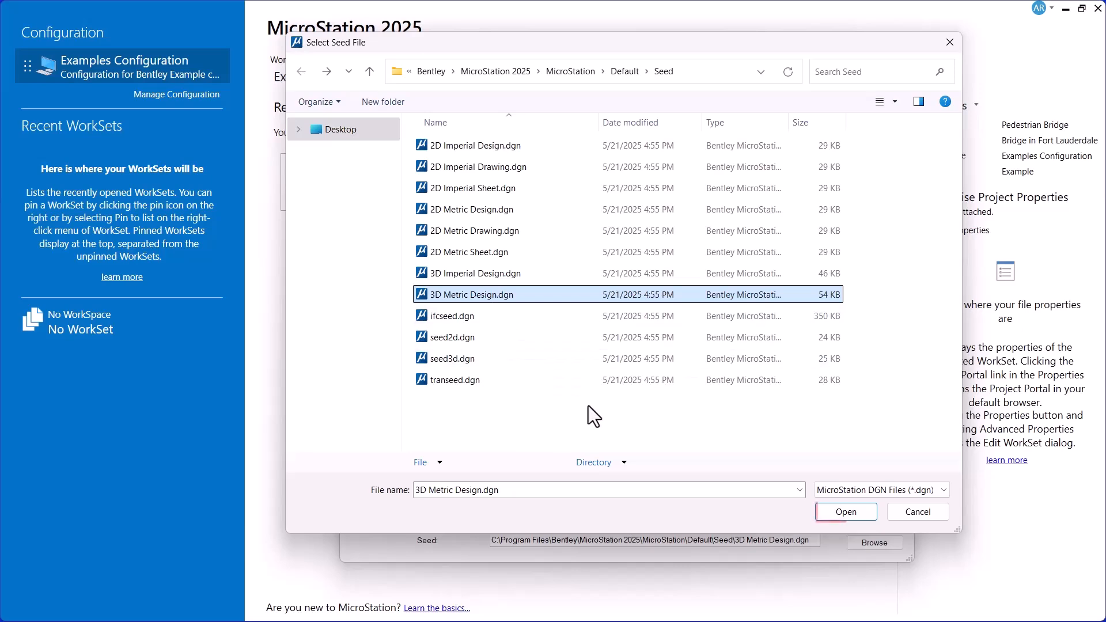
pyautogui.click(841, 516)
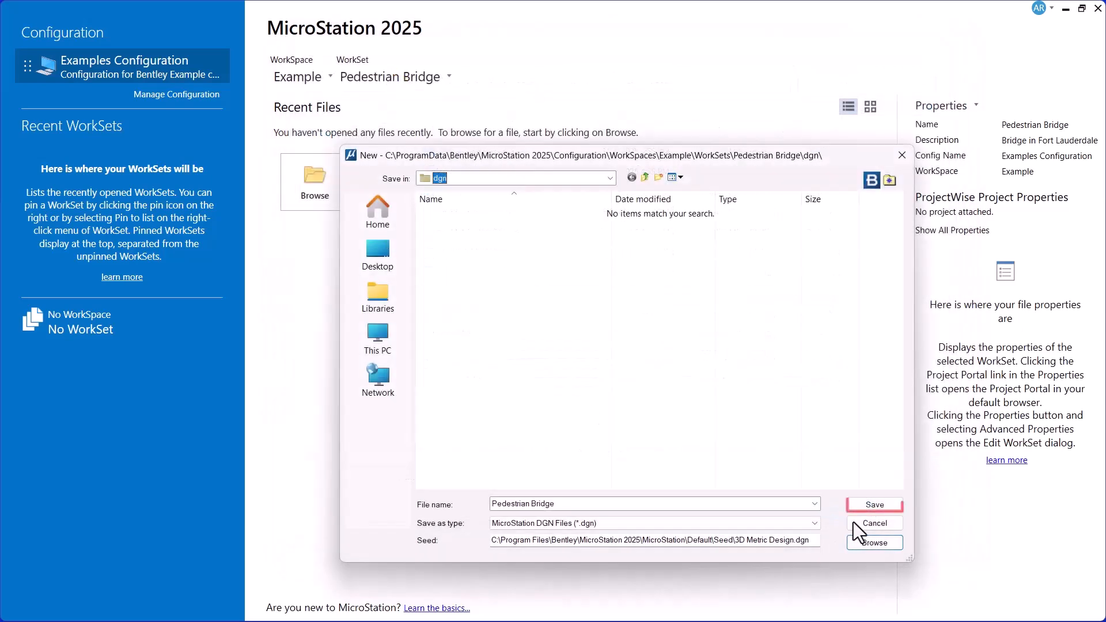
pyautogui.click(872, 509)
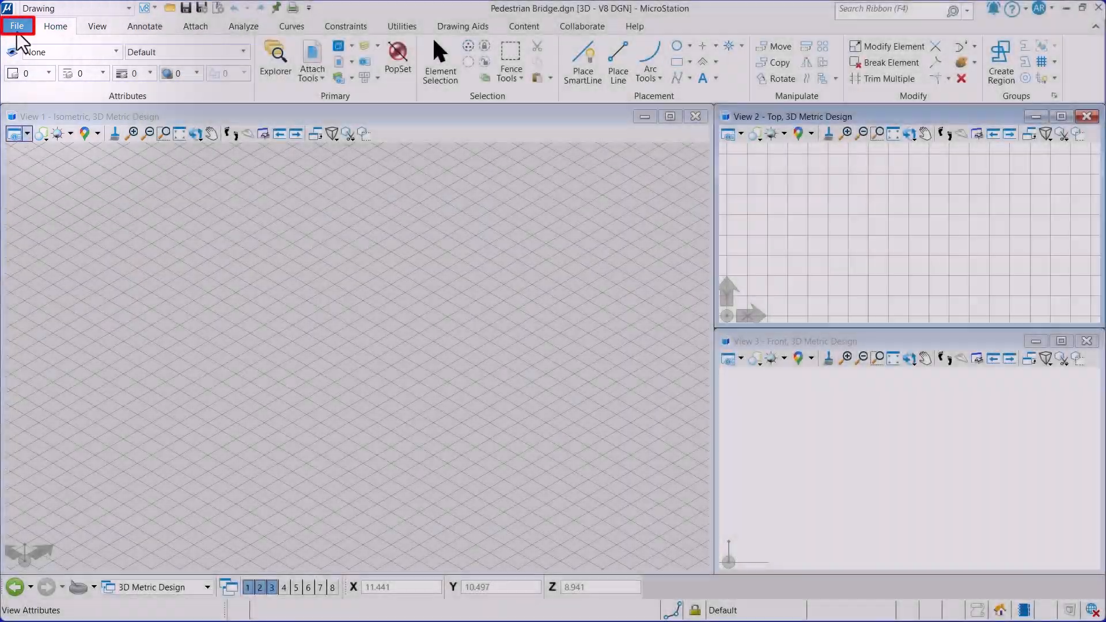
# Step: Check the Working Units in the design file settings, accept them and return to the drawing
pyautogui.click(17, 28)
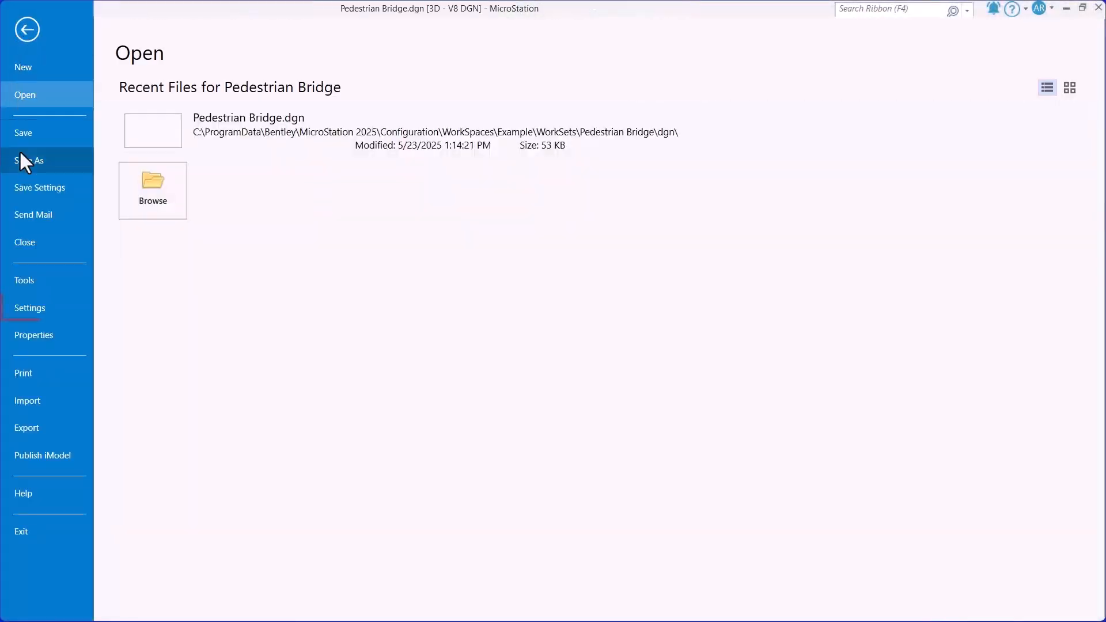
pyautogui.click(26, 309)
pyautogui.click(153, 144)
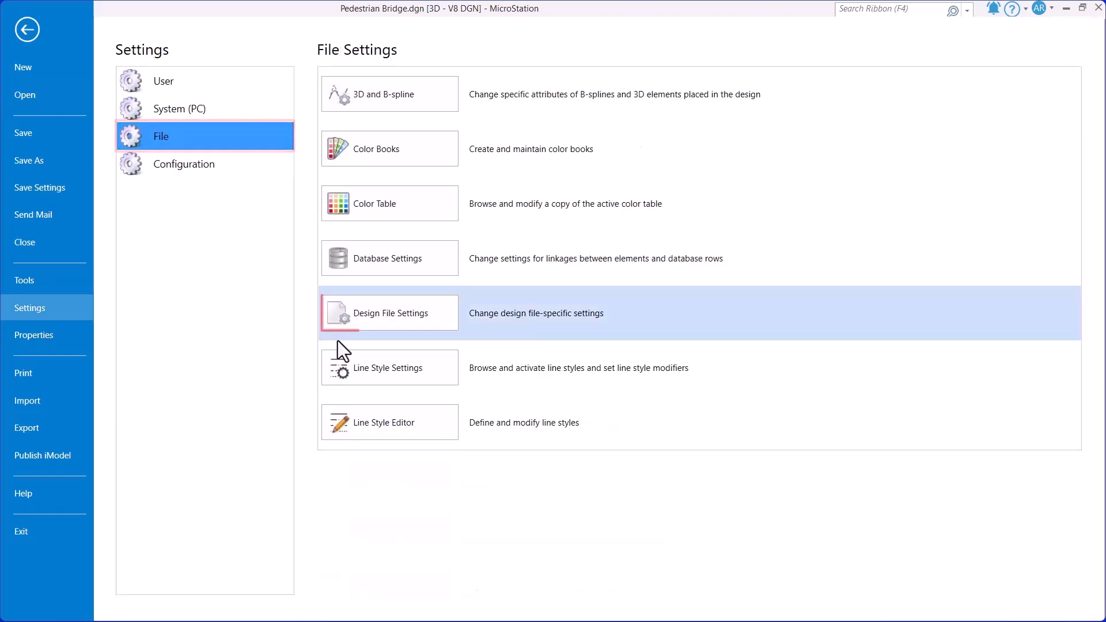
pyautogui.click(365, 327)
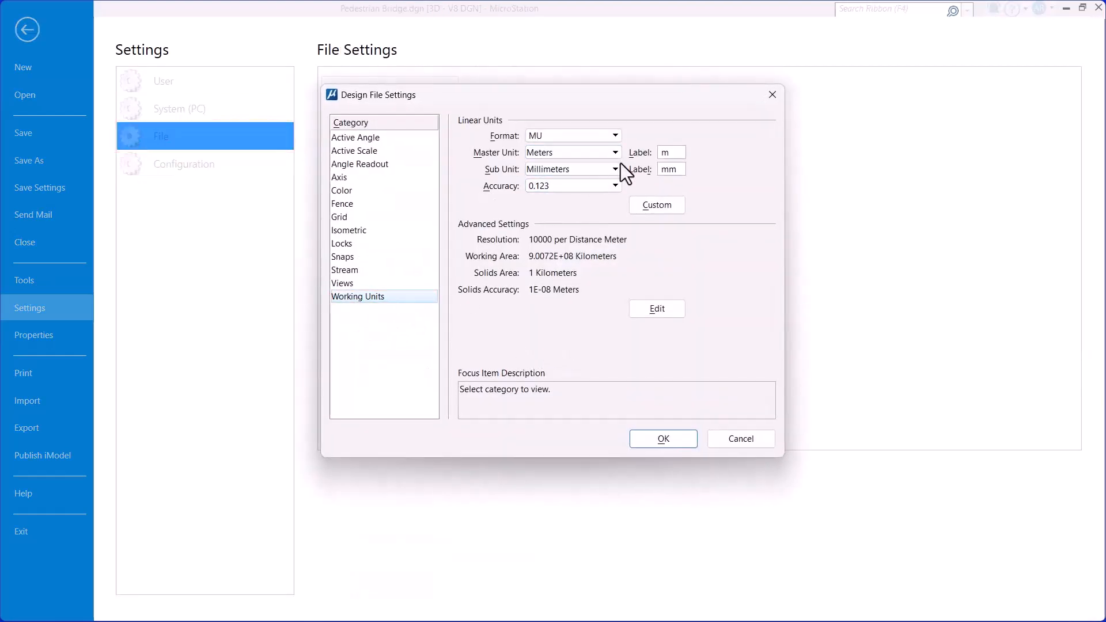
pyautogui.click(656, 444)
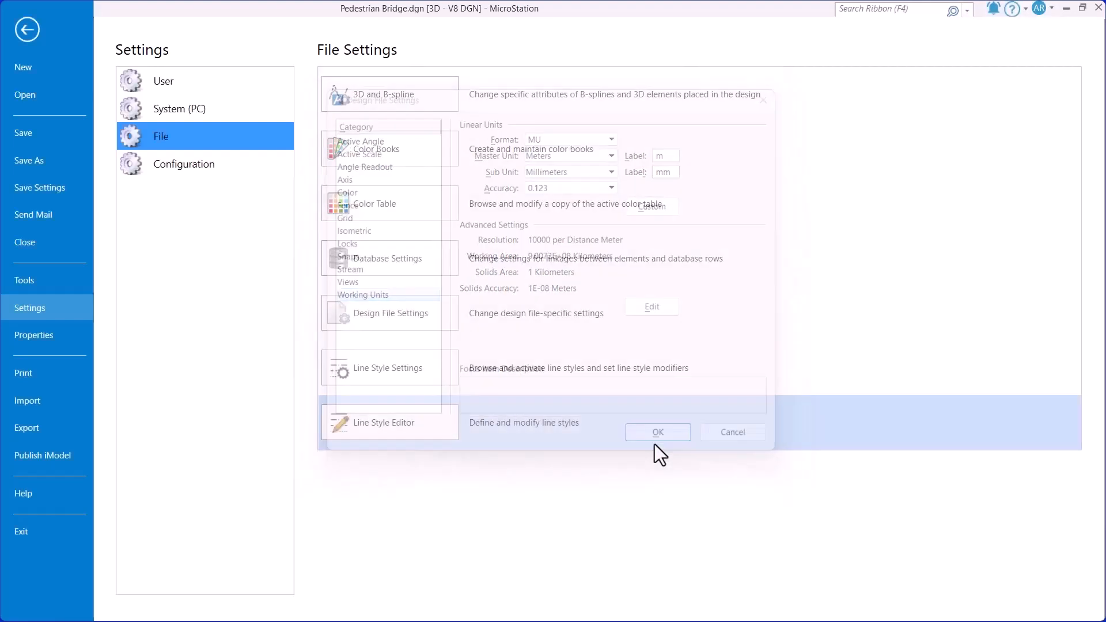
pyautogui.click(23, 38)
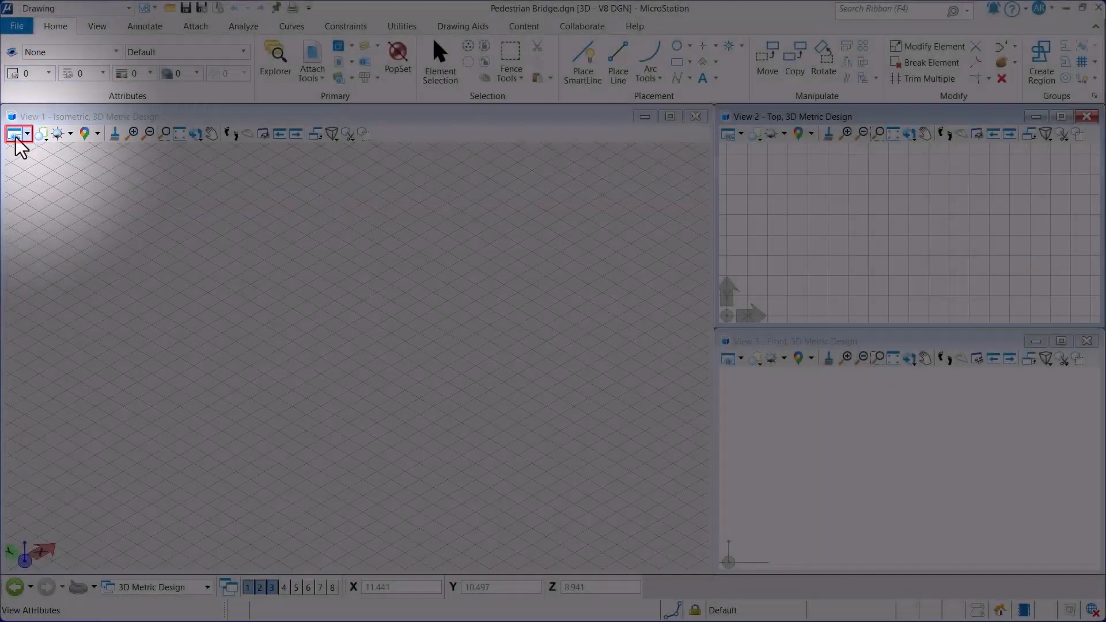
# Step: Turn off the grid in View 1 and apply the view attributes to all open views
pyautogui.click(15, 136)
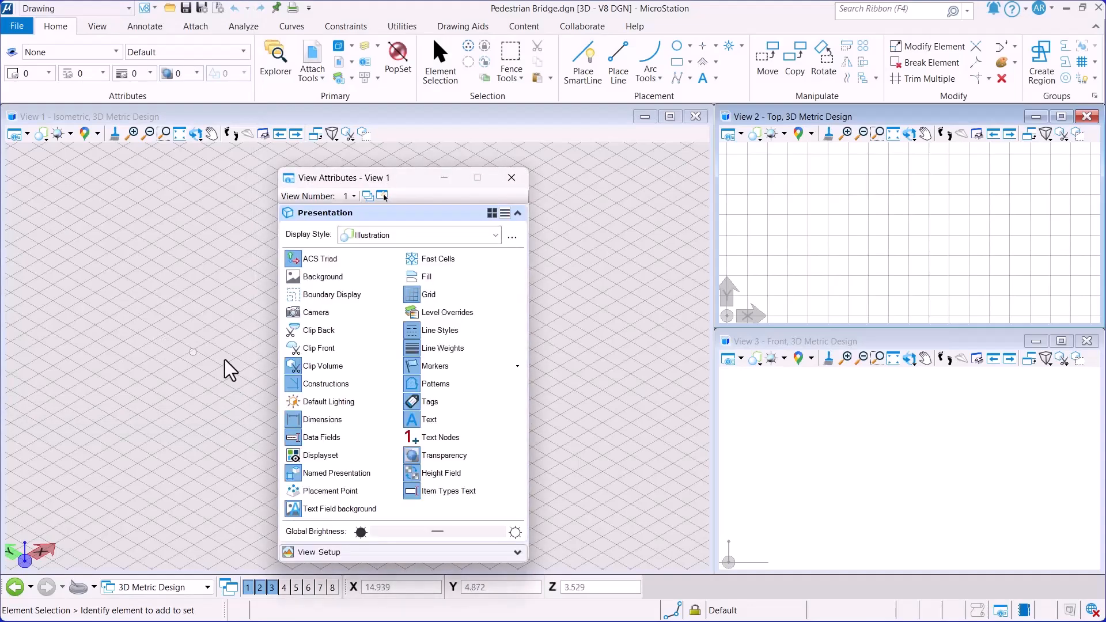
pyautogui.click(432, 294)
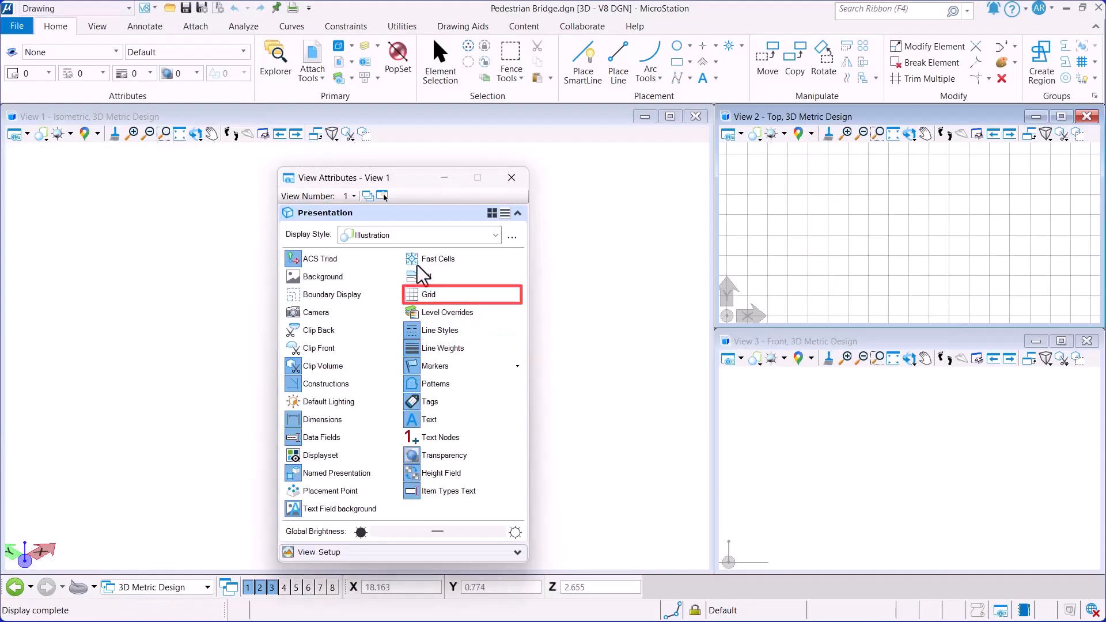
pyautogui.click(367, 196)
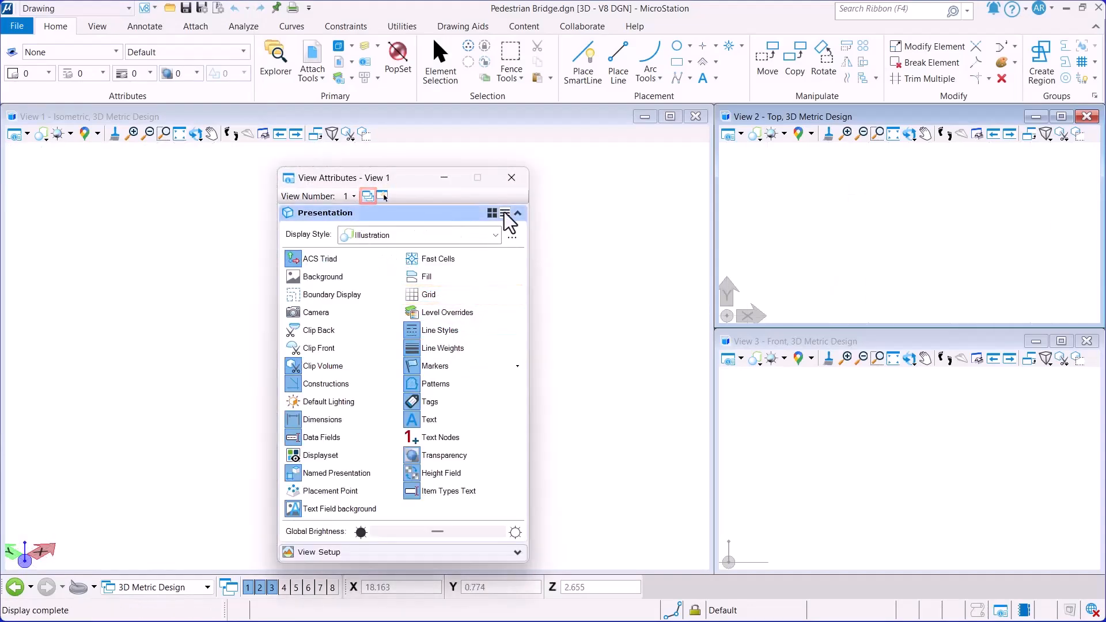
pyautogui.click(511, 177)
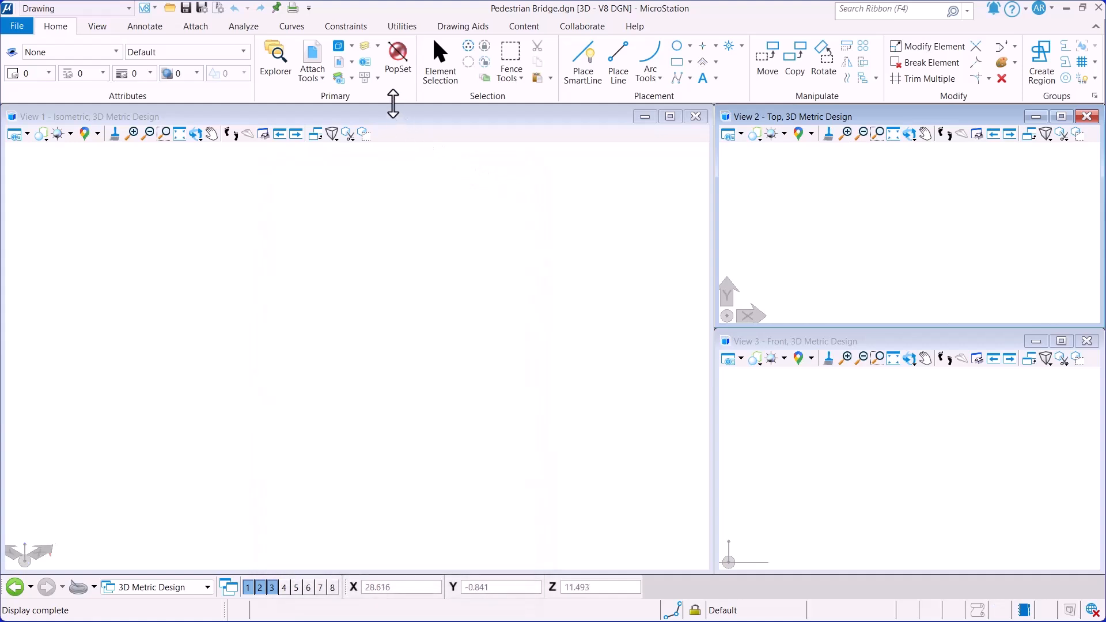
# Step: In the Level Manager with ByLevel symbology, create a level named Stone post with color 166 and line weight 1
pyautogui.click(344, 85)
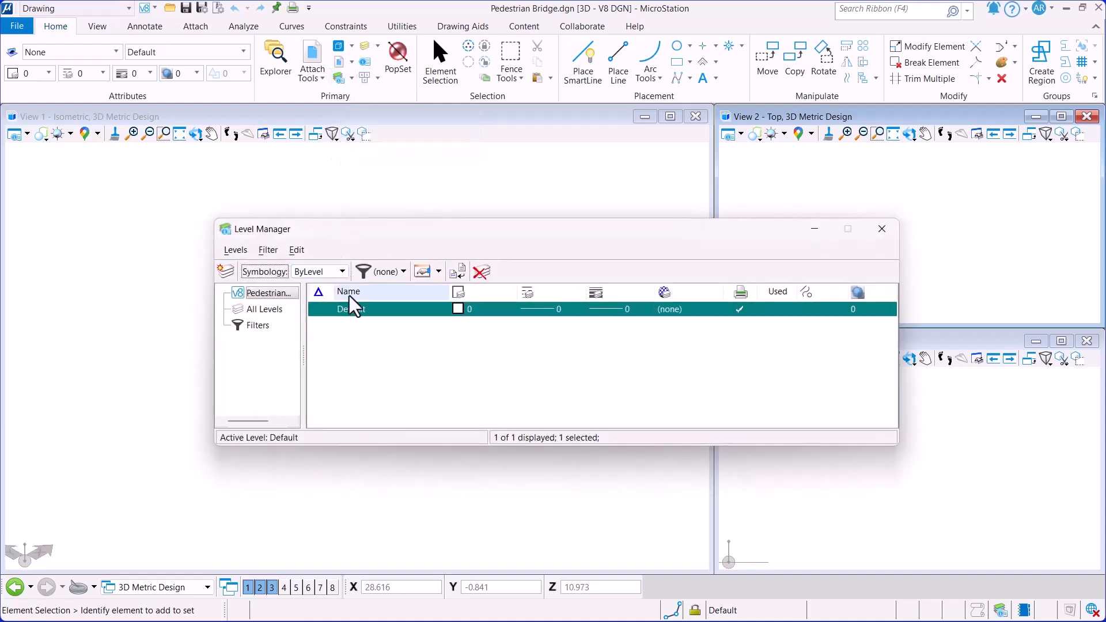
pyautogui.click(343, 272)
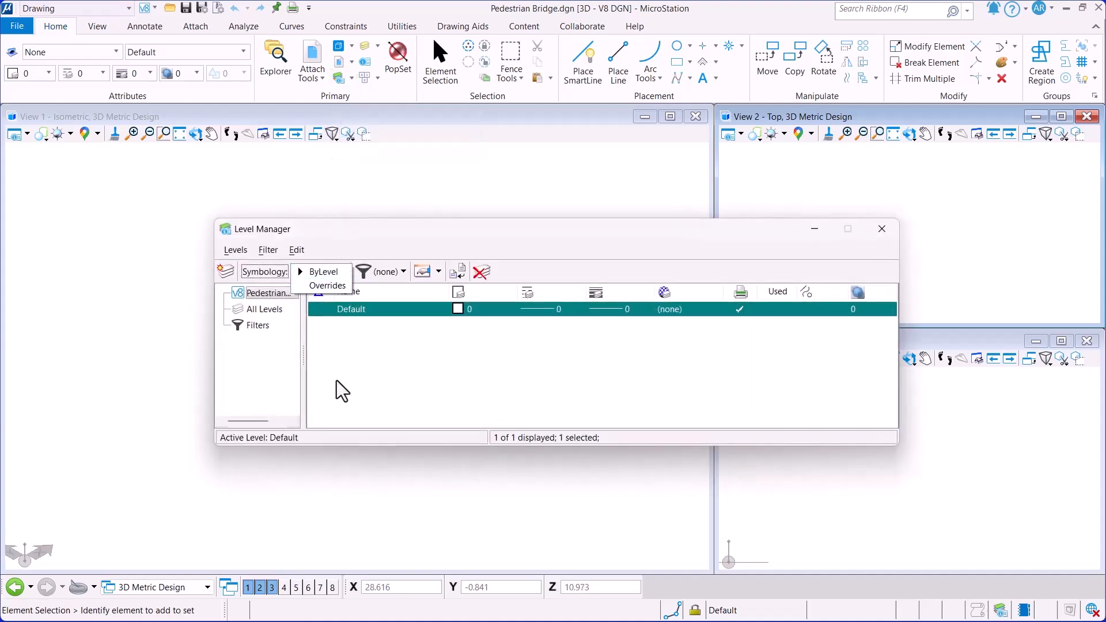
pyautogui.click(334, 273)
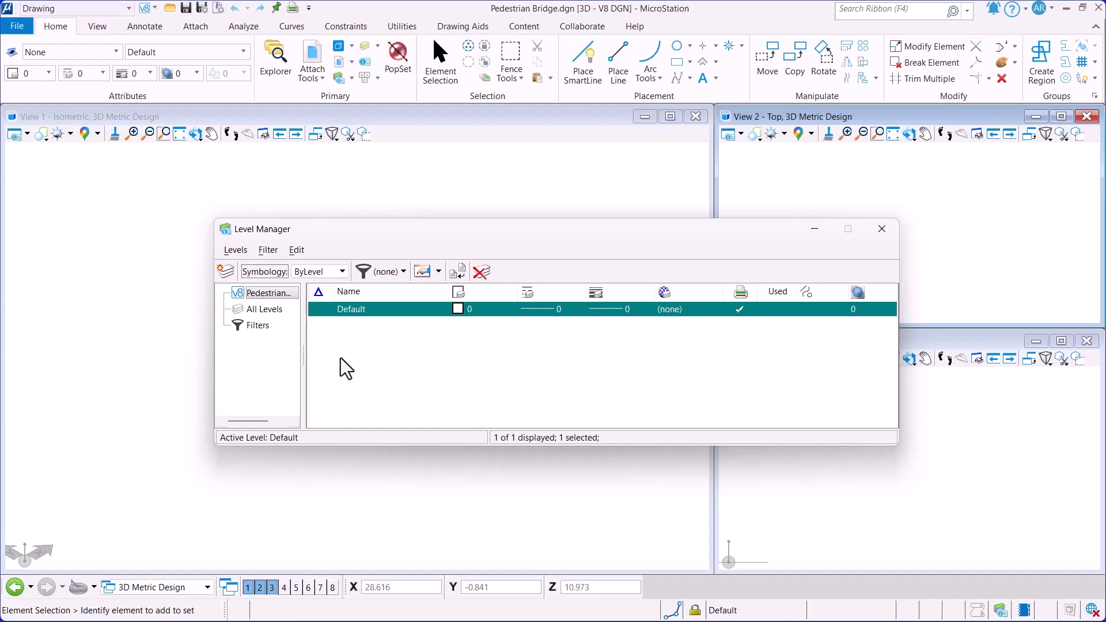
pyautogui.click(225, 272)
pyautogui.write('Stone post')
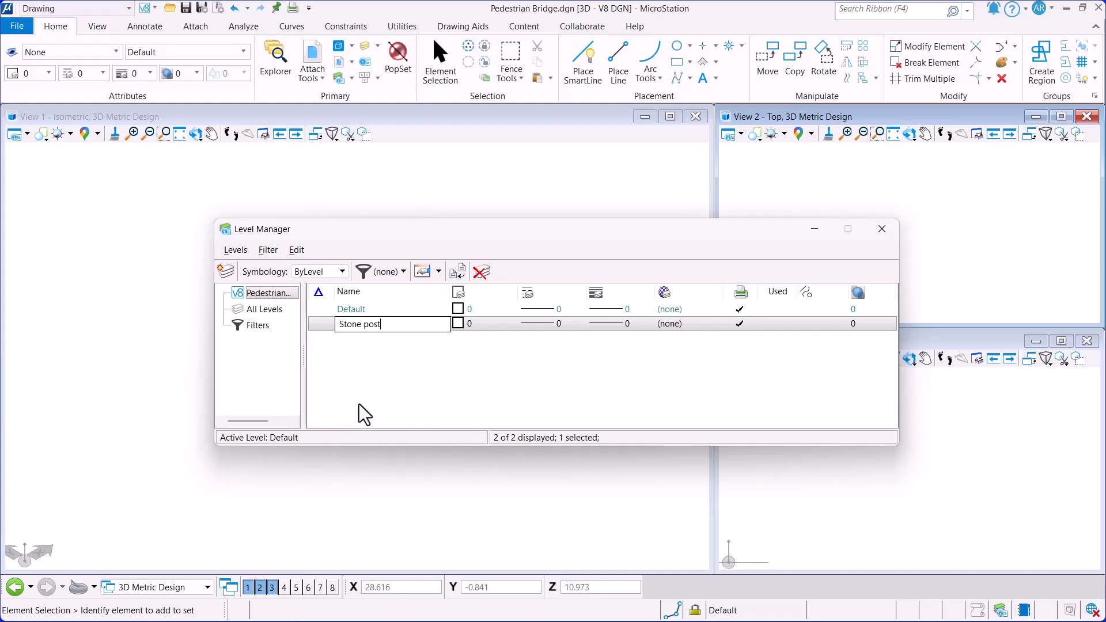
pyautogui.click(459, 324)
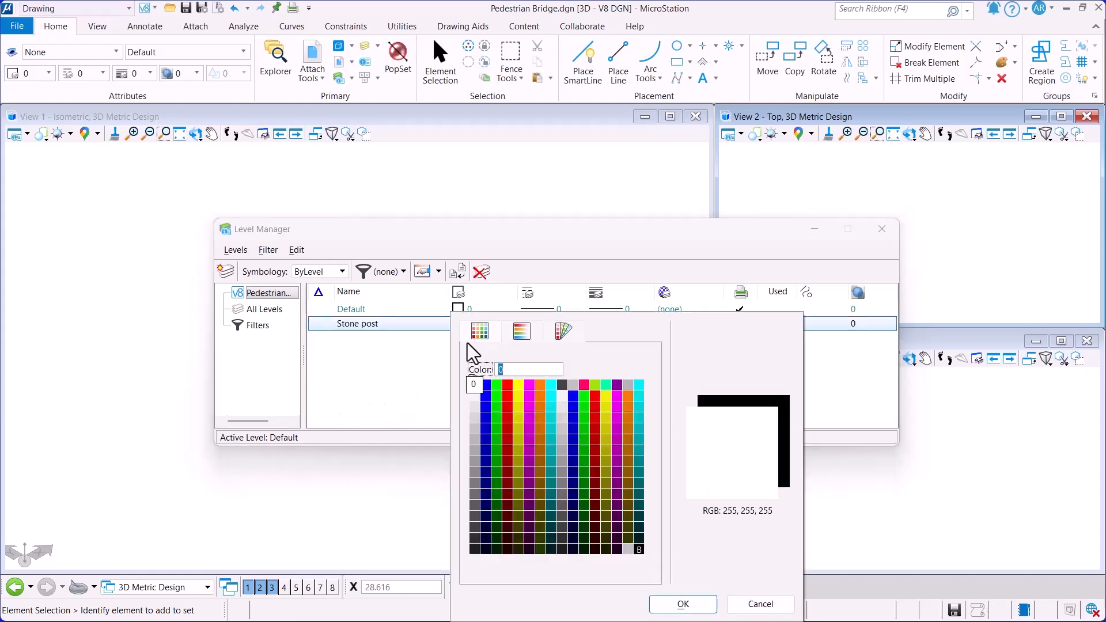
pyautogui.click(541, 494)
pyautogui.click(605, 326)
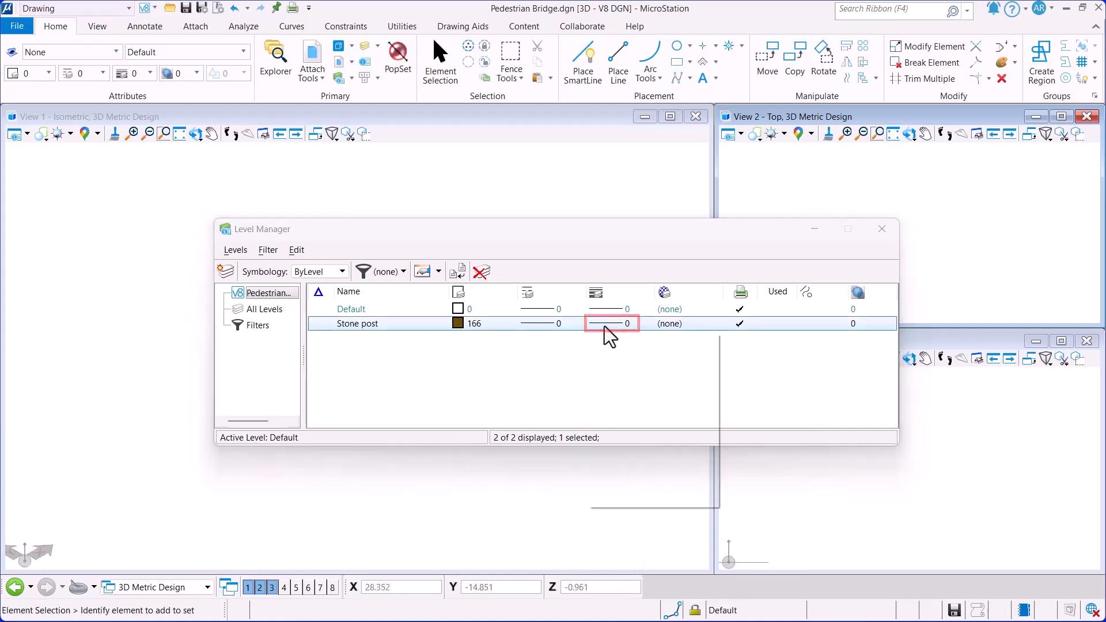
pyautogui.click(616, 381)
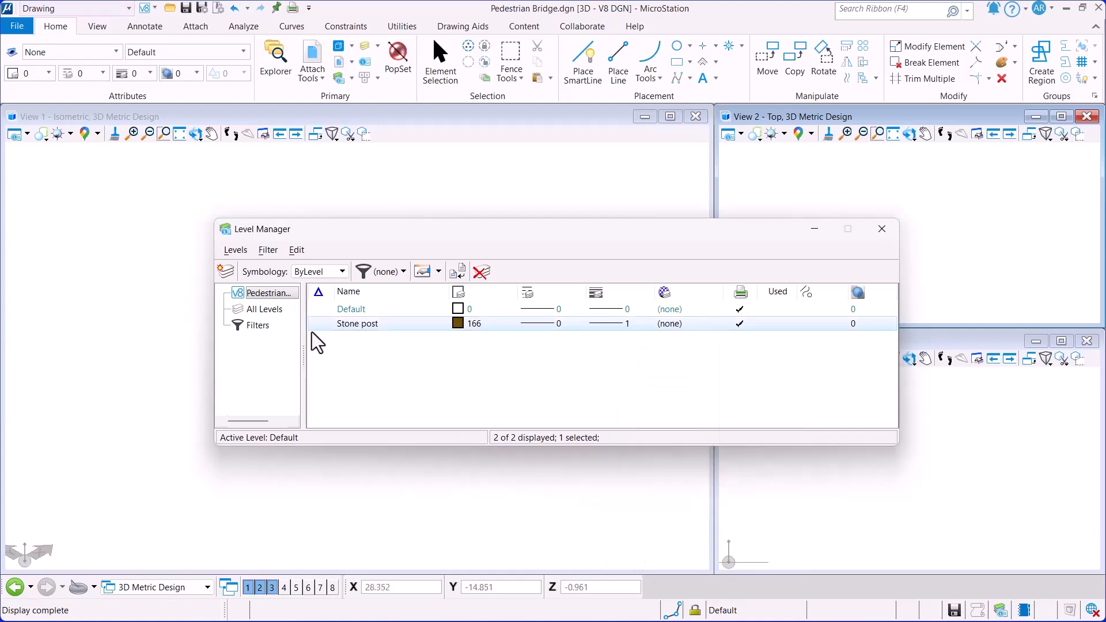
# Step: Create two more levels named Post and Railing in the Level Manager
pyautogui.click(225, 271)
pyautogui.write('Post')
pyautogui.press('Return')
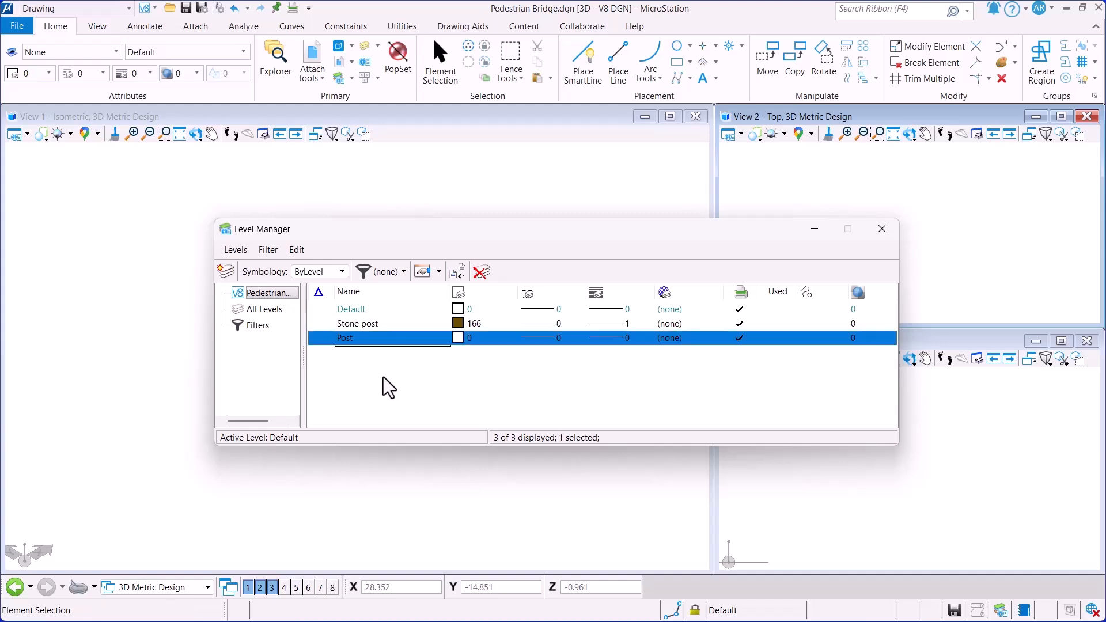
pyautogui.click(226, 271)
pyautogui.write('Railing')
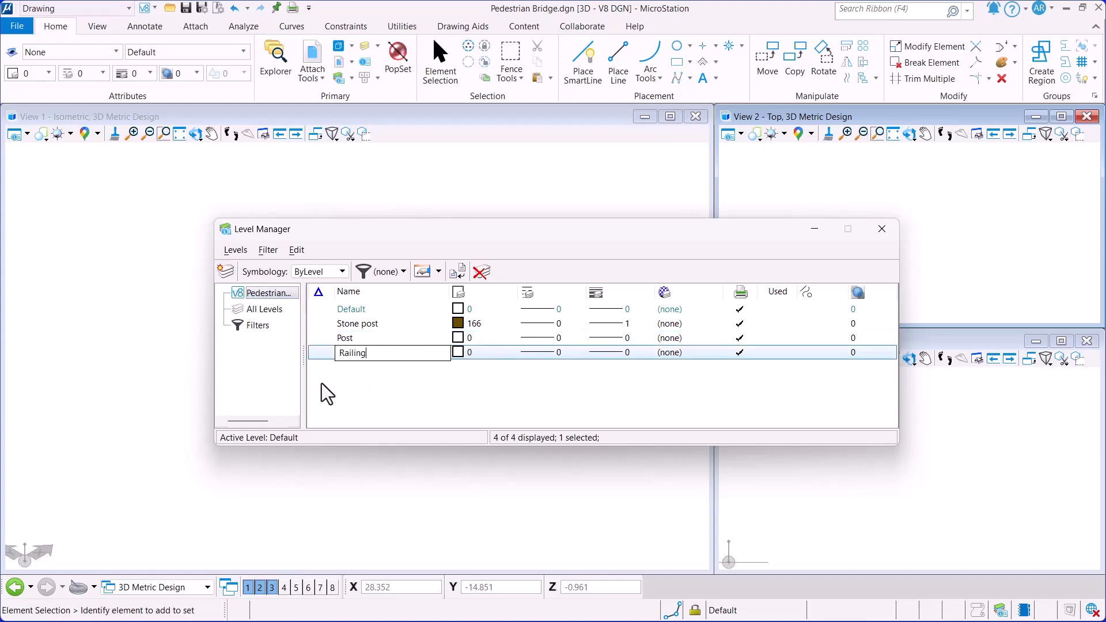
pyautogui.press('Return')
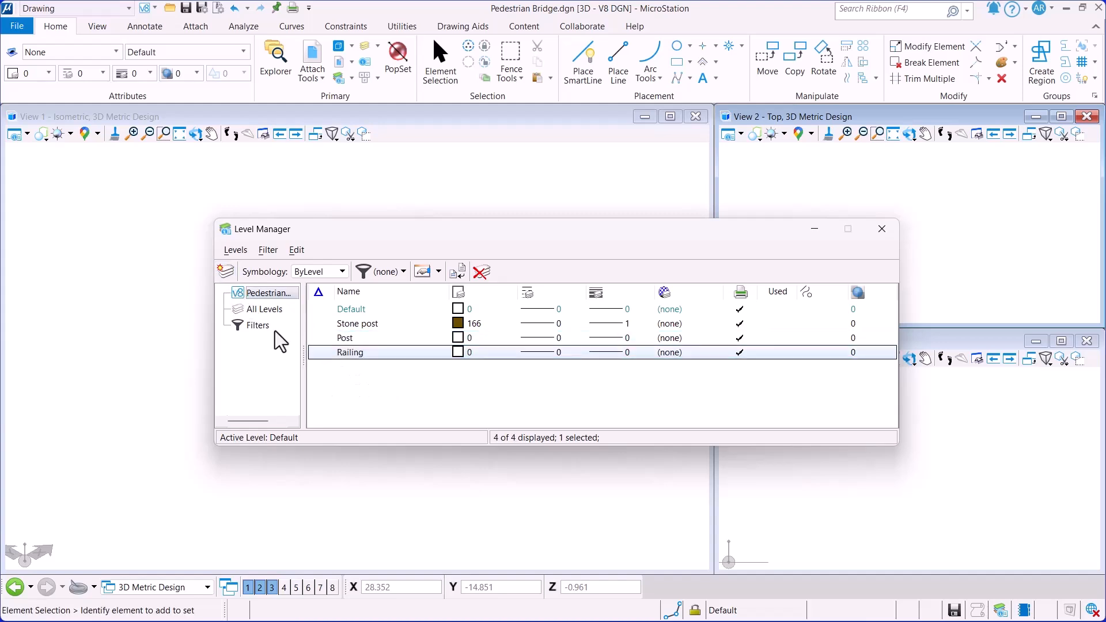
# Step: Create a level named Walkway with color 9 and line weight 1
pyautogui.click(225, 272)
pyautogui.write('Walkwa')
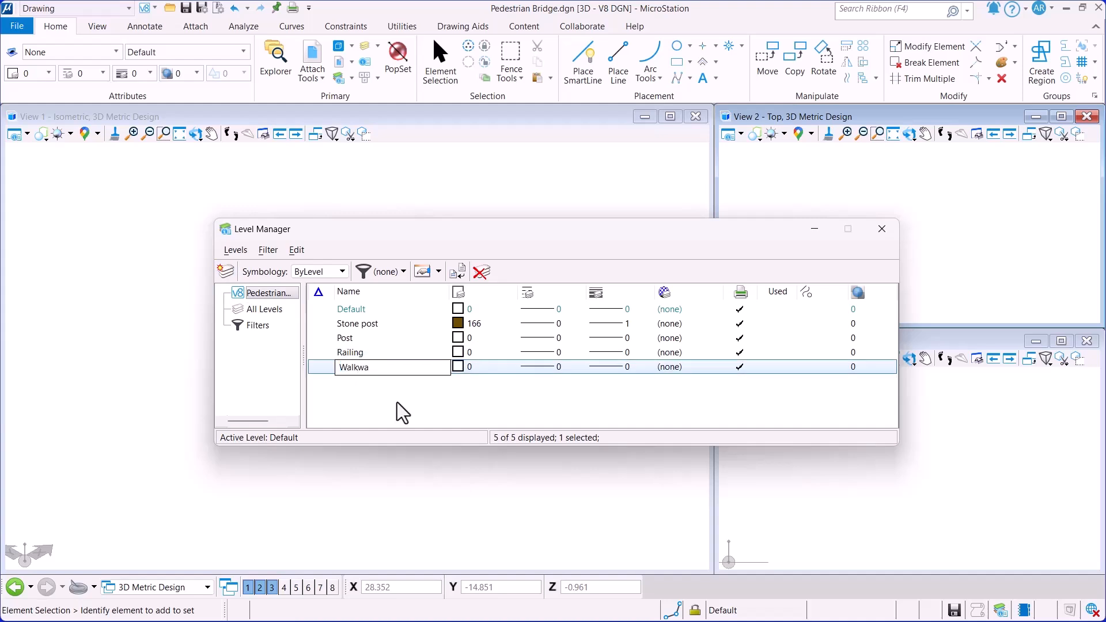
pyautogui.write('y')
pyautogui.press('Return')
pyautogui.click(458, 366)
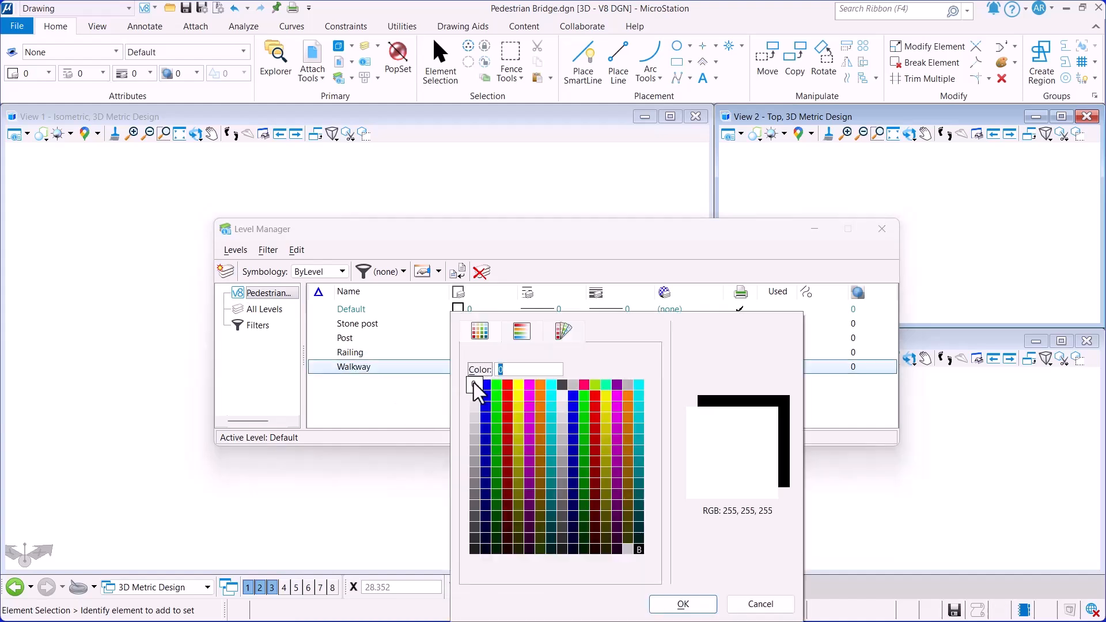
pyautogui.click(573, 392)
pyautogui.click(611, 367)
pyautogui.click(618, 422)
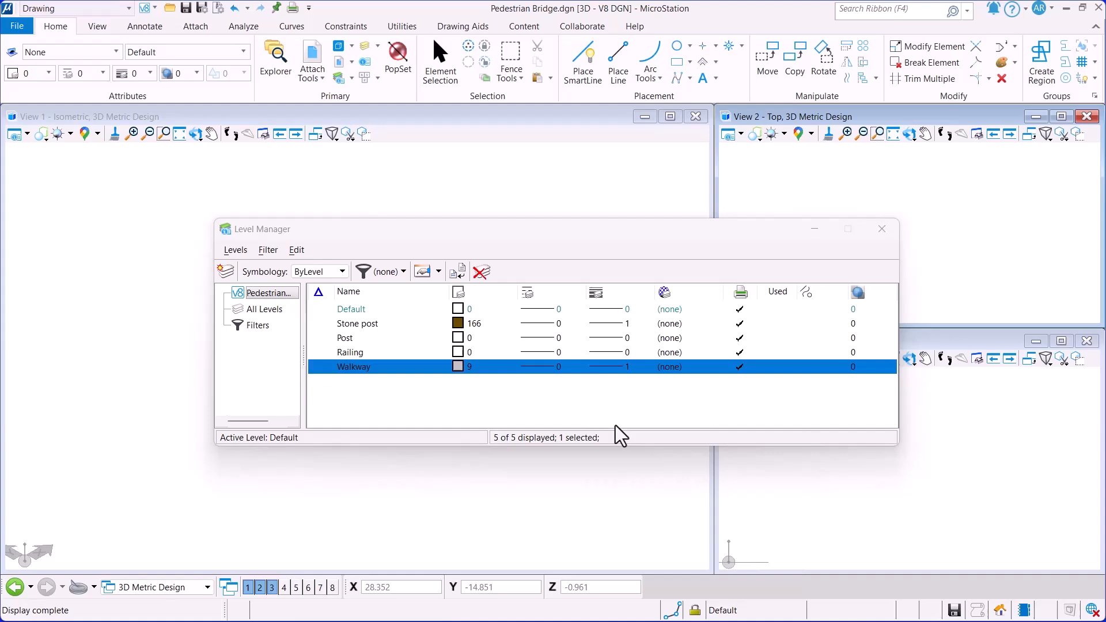
# Step: Create a level named Bridge path with line style 3, then check the new levels in the active level list
pyautogui.click(227, 275)
pyautogui.write('Bridge path')
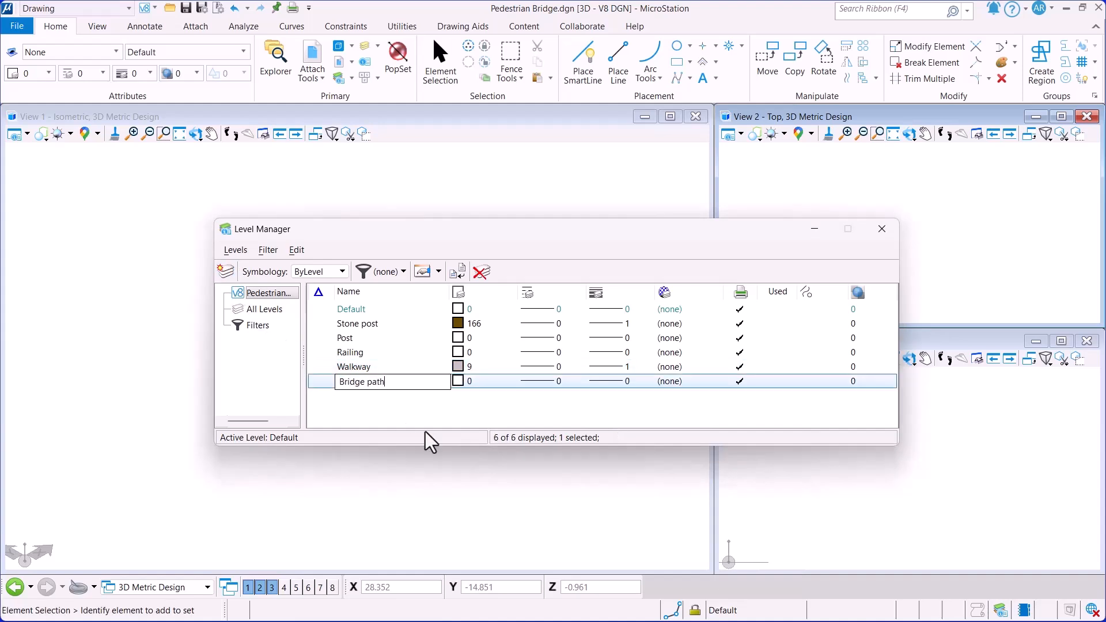
pyautogui.click(542, 382)
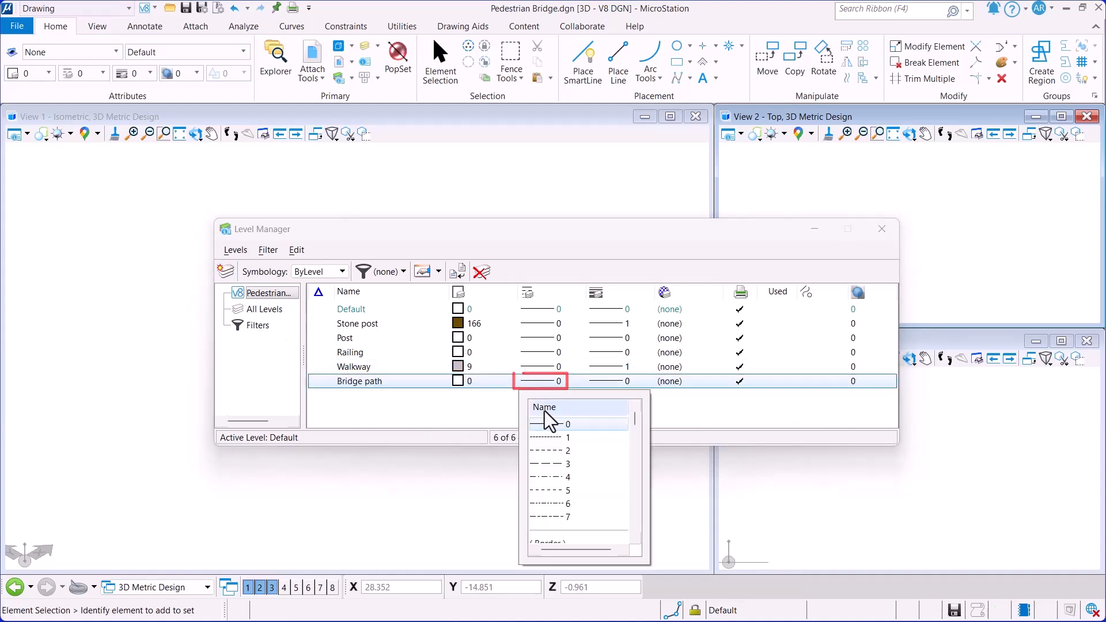
pyautogui.click(550, 464)
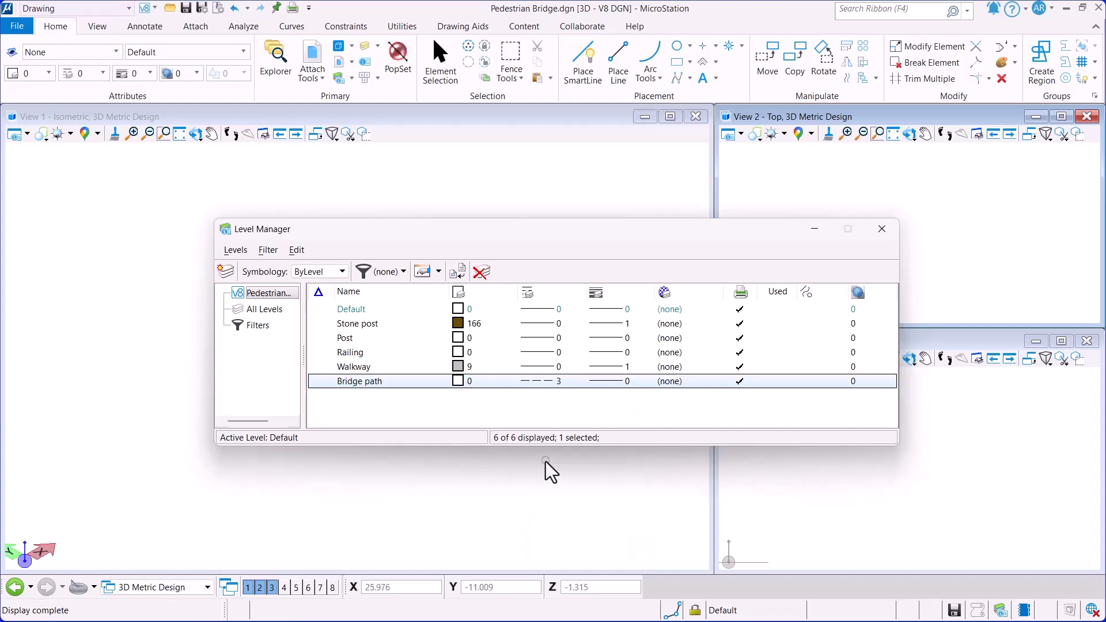
pyautogui.click(882, 229)
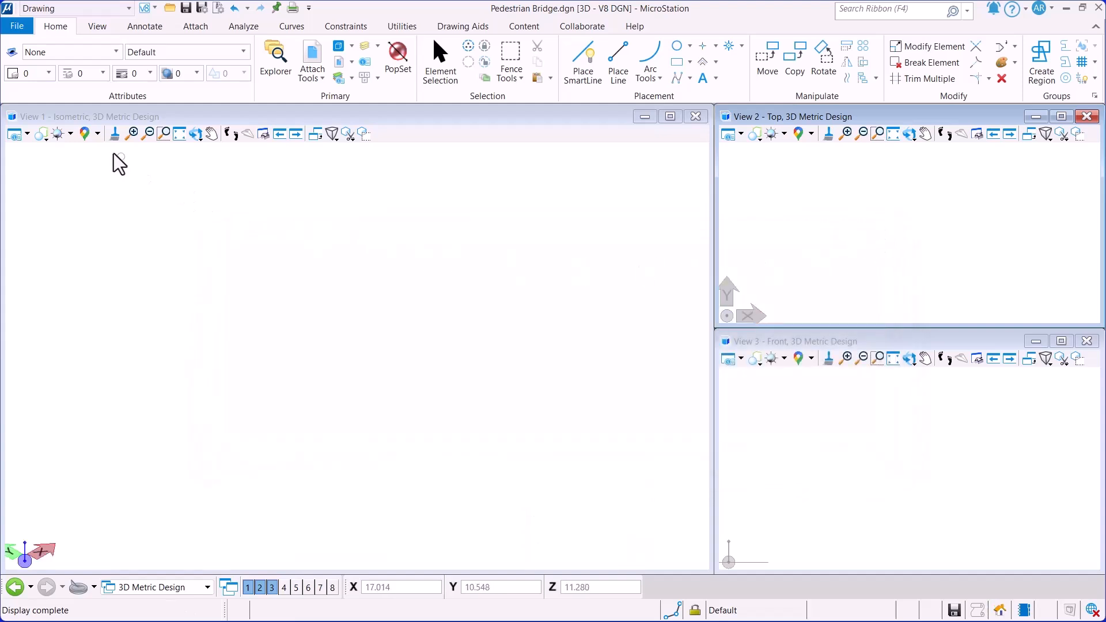
pyautogui.click(244, 54)
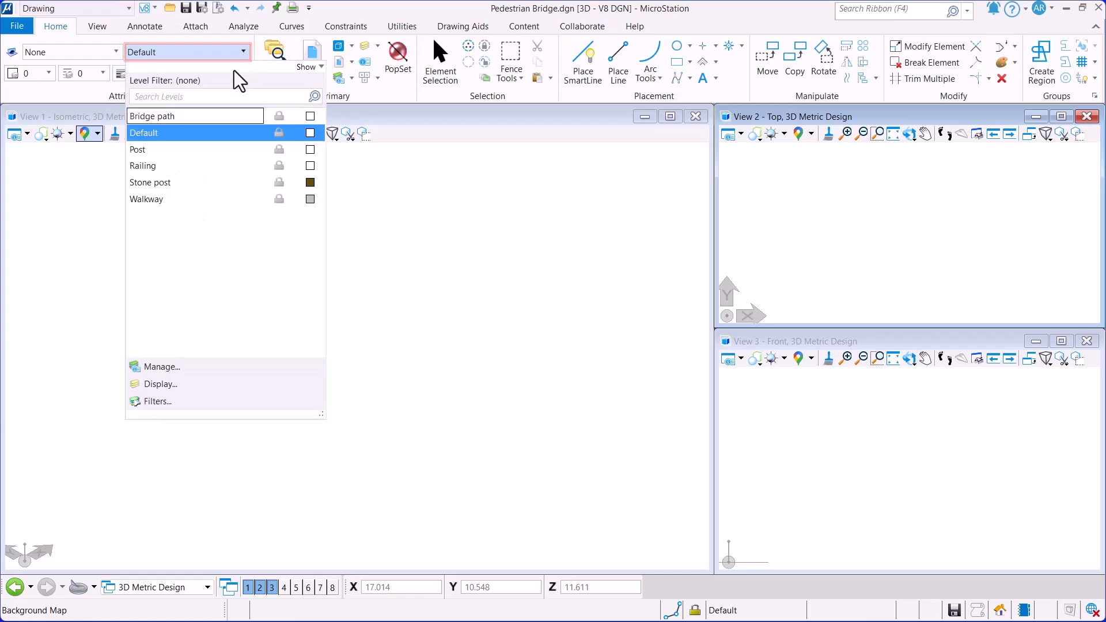
pyautogui.click(95, 220)
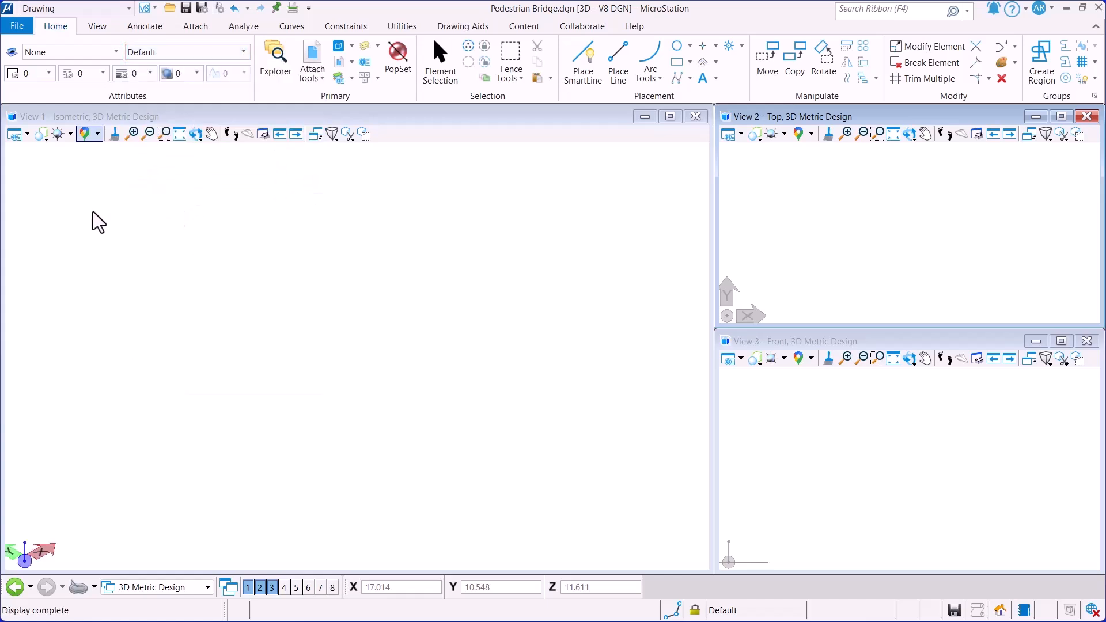
# Step: In the Element Templates manager, add a template group named Pedestrian Bridge under Pedestrian Bridge.dgn
pyautogui.click(116, 53)
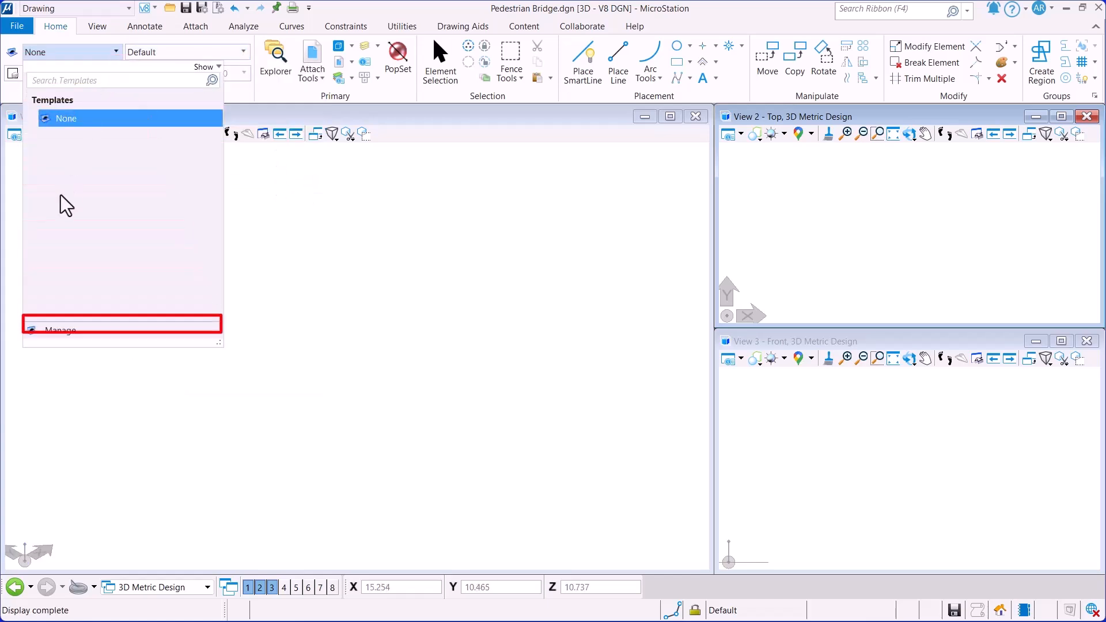
pyautogui.click(68, 333)
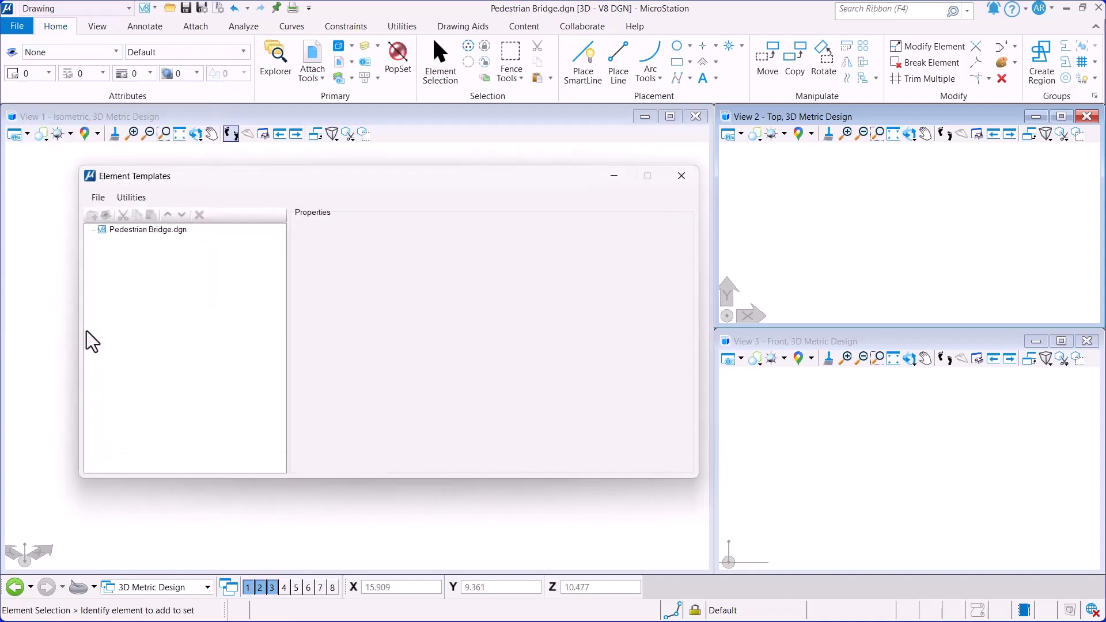
pyautogui.click(106, 230)
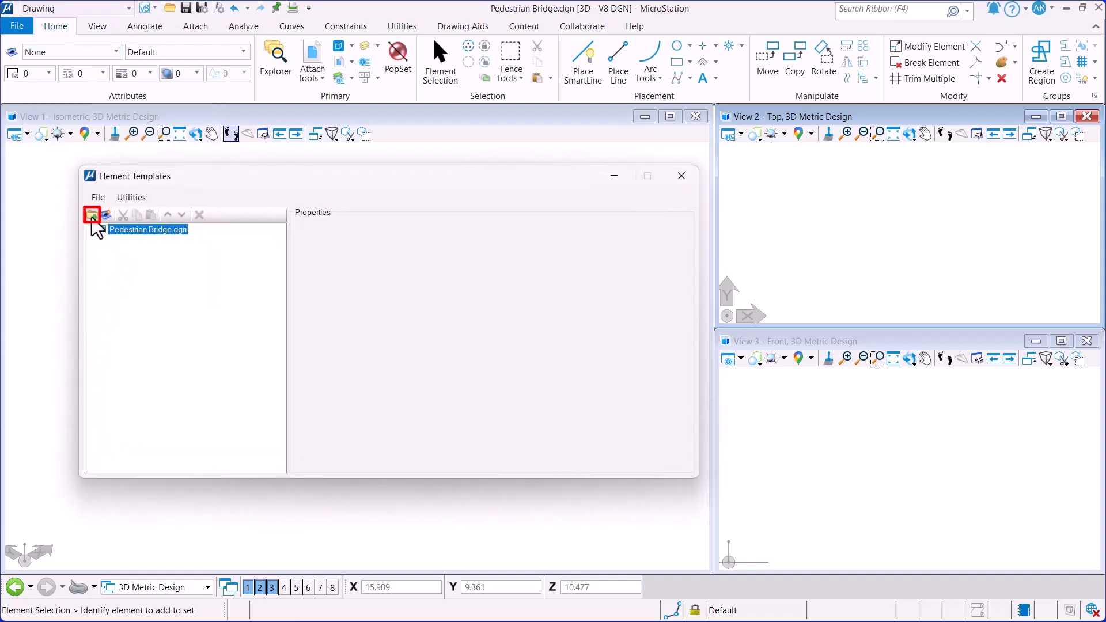
pyautogui.click(91, 216)
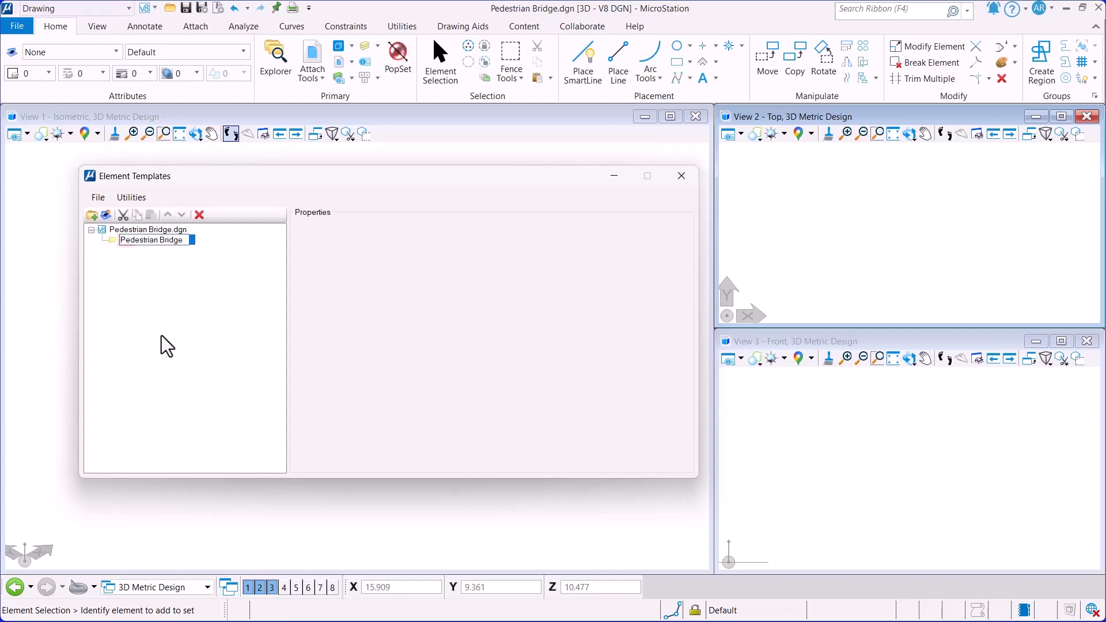
pyautogui.click(161, 336)
# Step: Create an element template named Stone post in the Pedestrian Bridge group and assign it the Stone post level
pyautogui.click(141, 241)
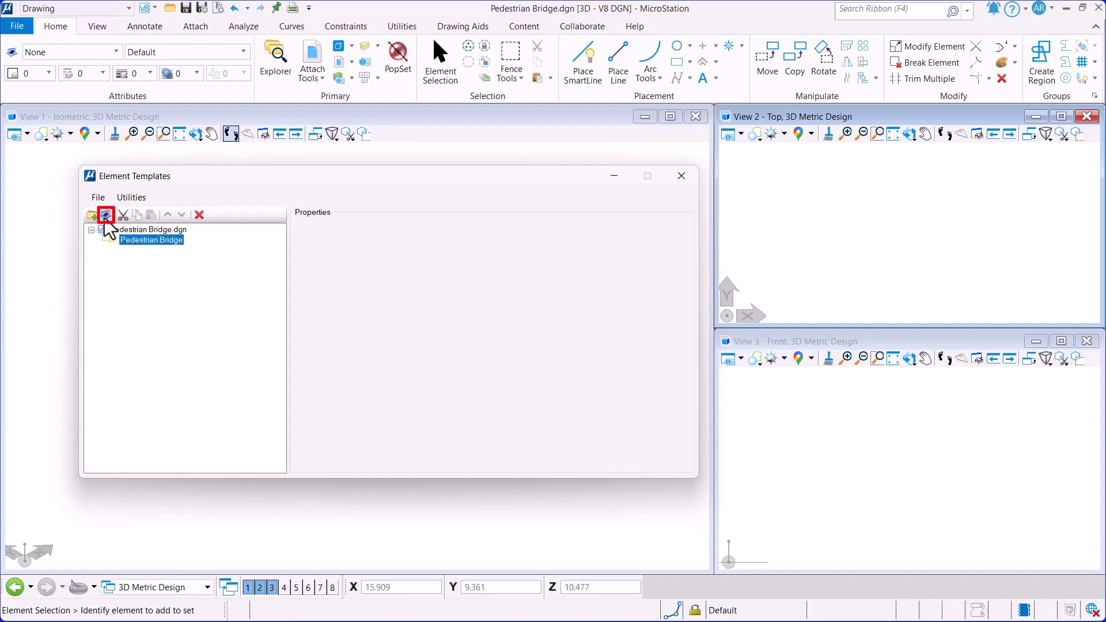
pyautogui.click(106, 216)
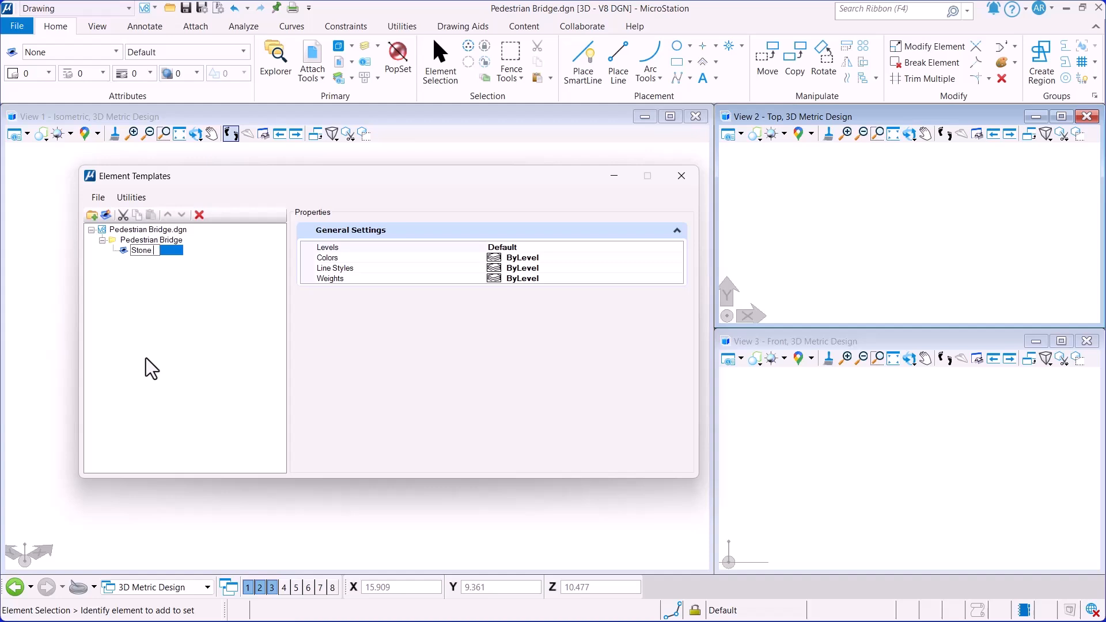
pyautogui.click(152, 369)
pyautogui.click(153, 253)
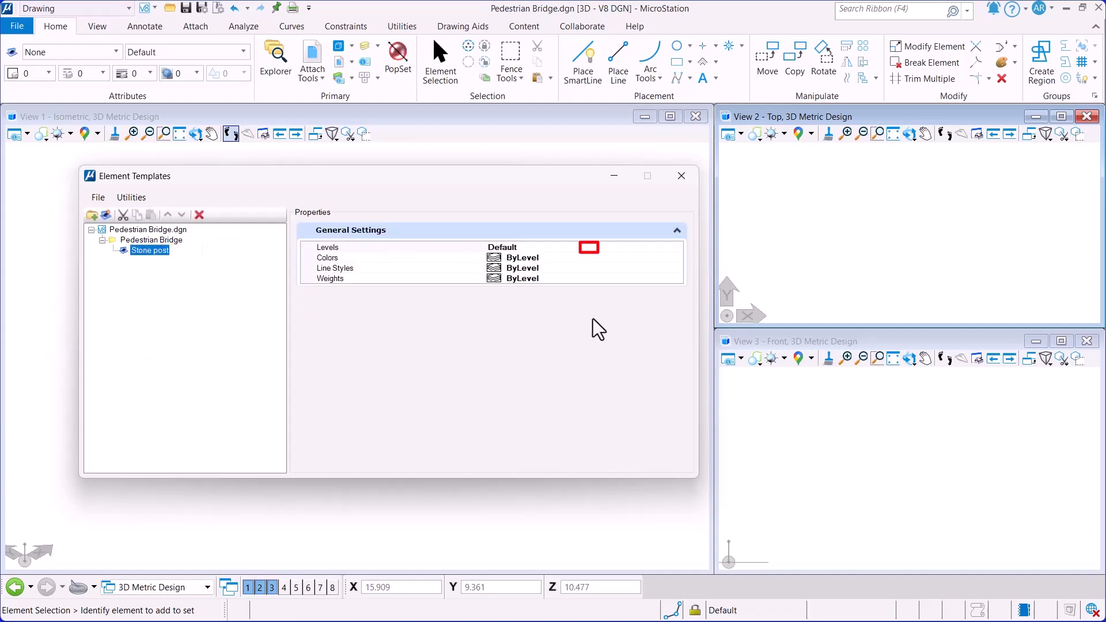
pyautogui.click(677, 248)
pyautogui.click(523, 301)
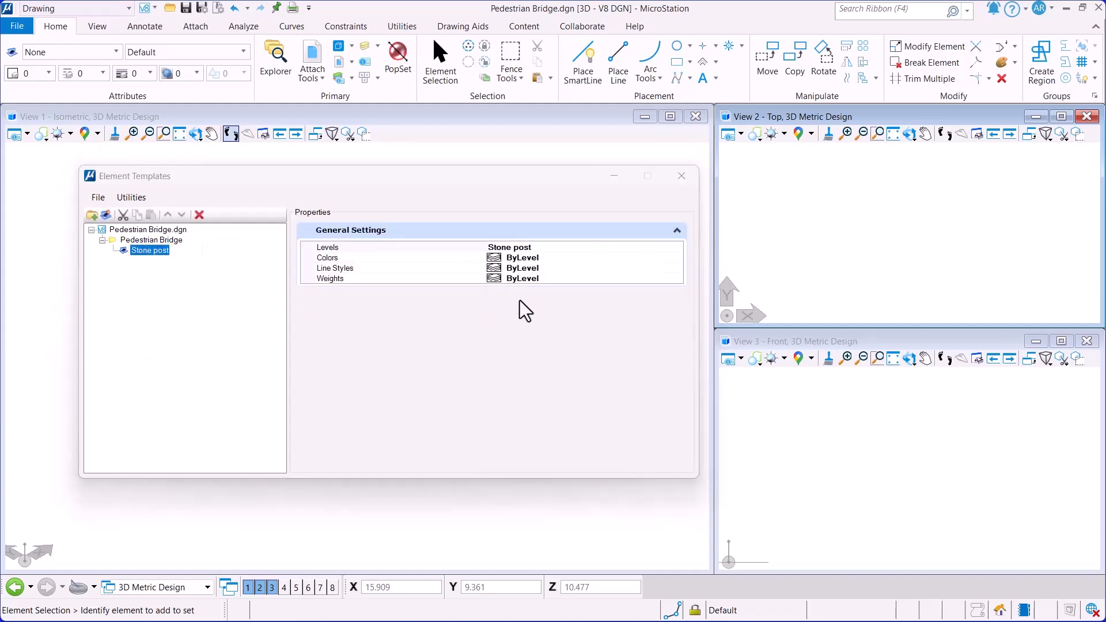
# Step: Set the Stone post template's color to ByLevel and check which other properties can be added to it
pyautogui.click(640, 257)
pyautogui.click(676, 258)
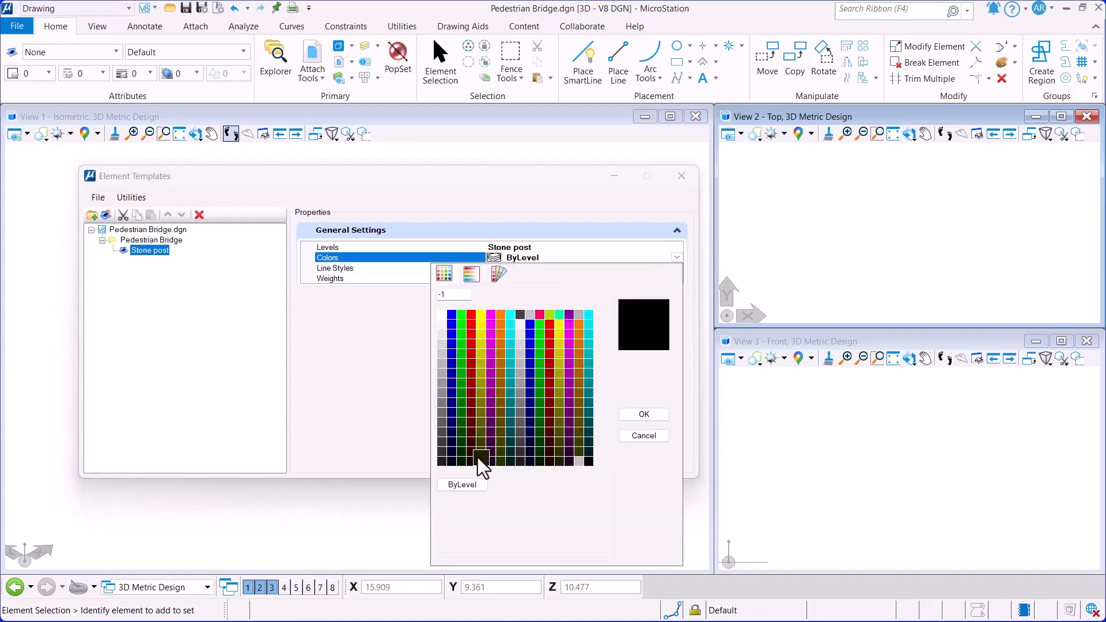
pyautogui.click(464, 487)
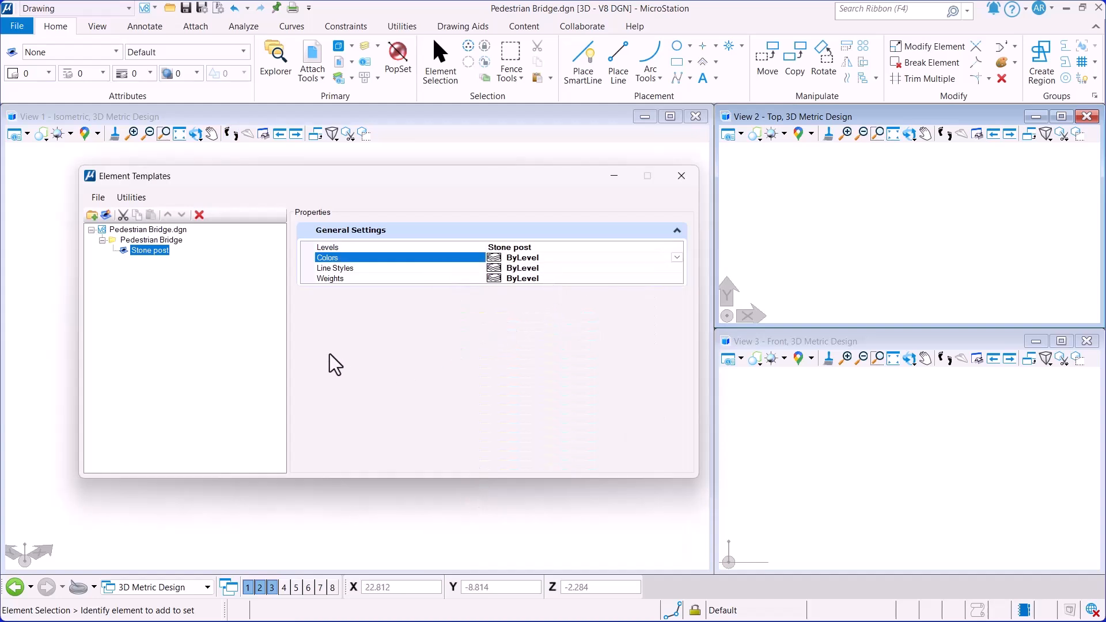
pyautogui.moveTo(321, 345)
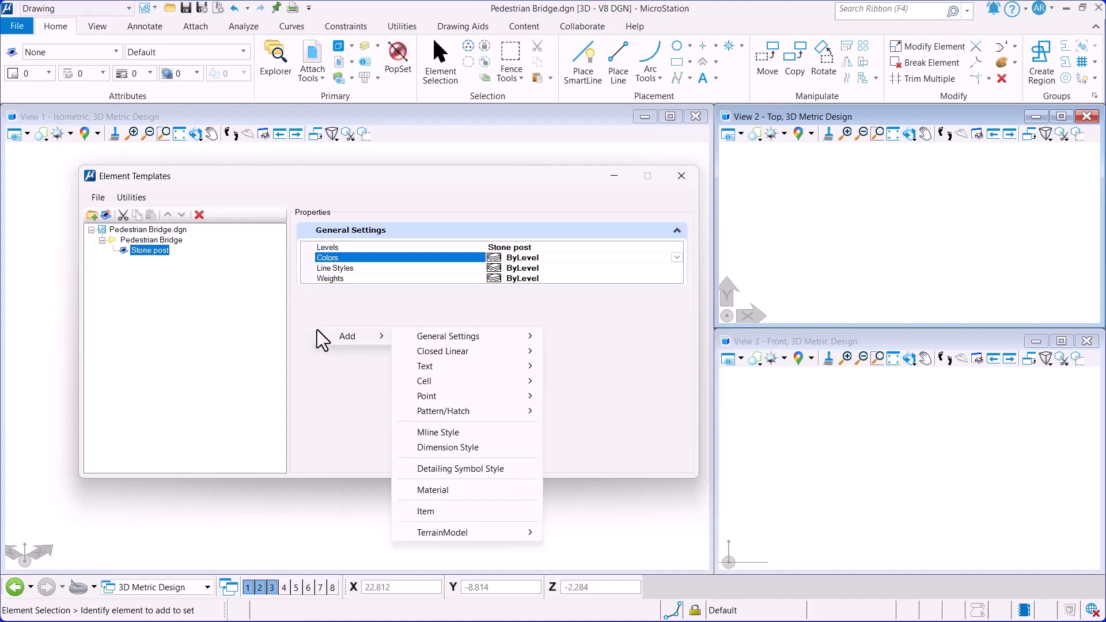
pyautogui.click(243, 314)
# Step: Create an element template named Post in the Pedestrian Bridge group and assign it the Post level
pyautogui.click(170, 241)
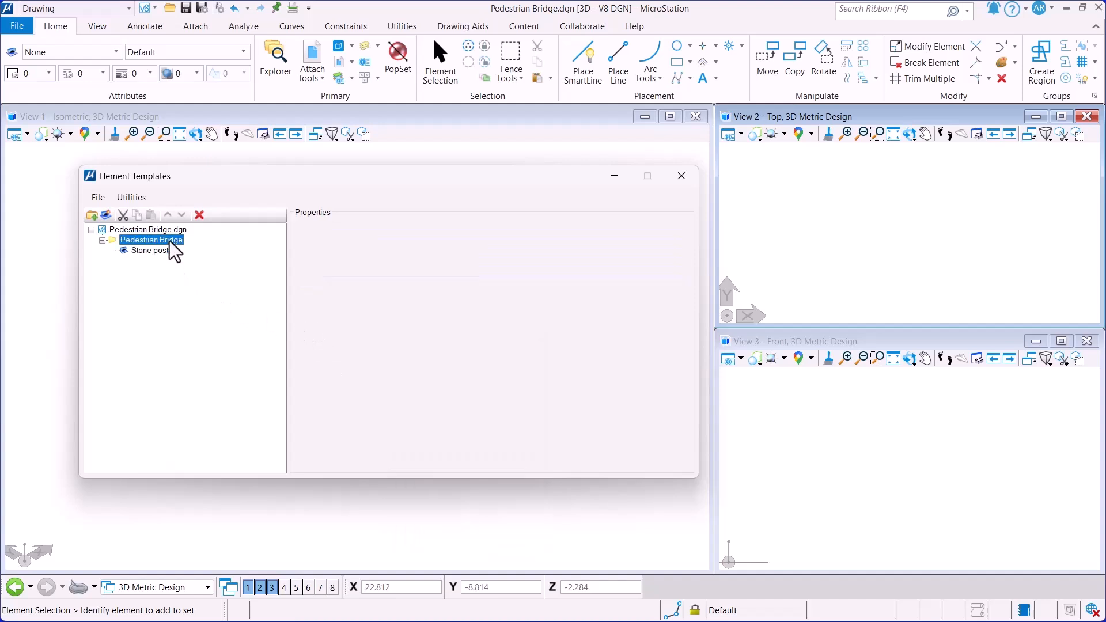
pyautogui.click(106, 215)
pyautogui.press('Return')
pyautogui.click(141, 264)
pyautogui.click(673, 248)
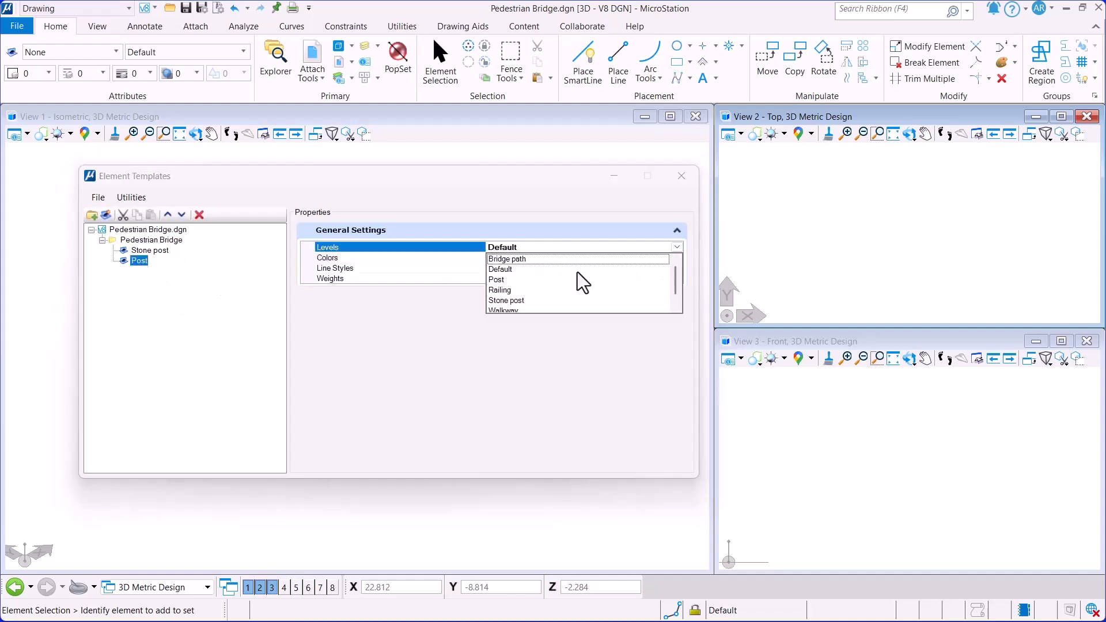
pyautogui.click(578, 278)
# Step: Add an element template named Railing to the Pedestrian Bridge group and assign it the Railing level
pyautogui.click(144, 240)
pyautogui.click(106, 214)
pyautogui.write('Railing')
pyautogui.click(670, 248)
pyautogui.click(576, 289)
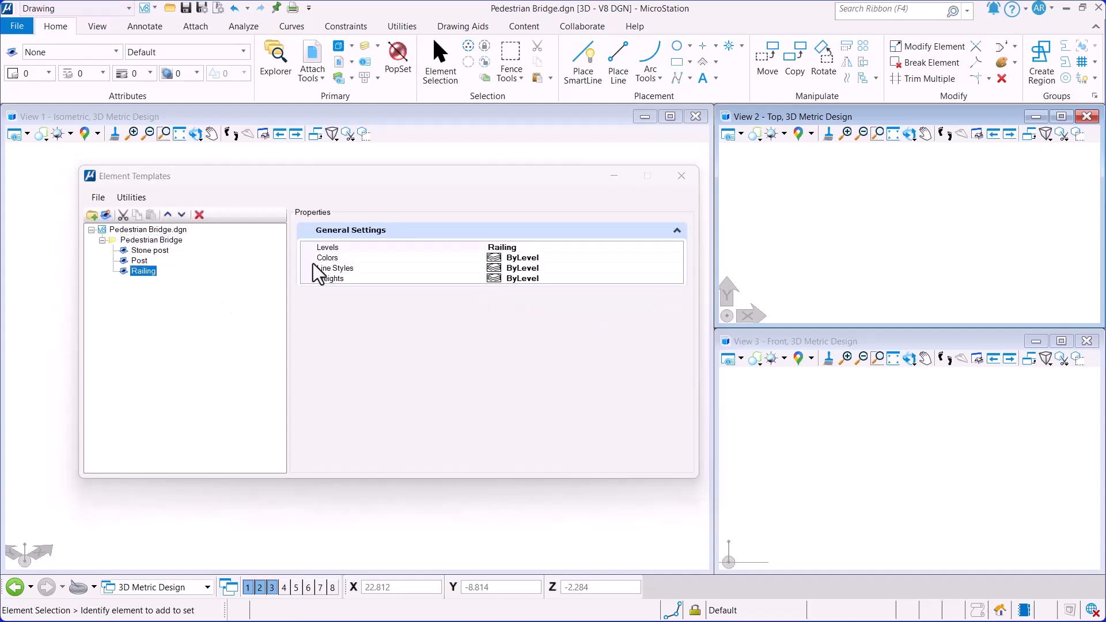
# Step: Add an element template named Walkway to the Pedestrian Bridge group and assign it the Walkway level
pyautogui.click(106, 215)
pyautogui.write('Walkway')
pyautogui.press('Return')
pyautogui.click(671, 248)
pyautogui.click(576, 299)
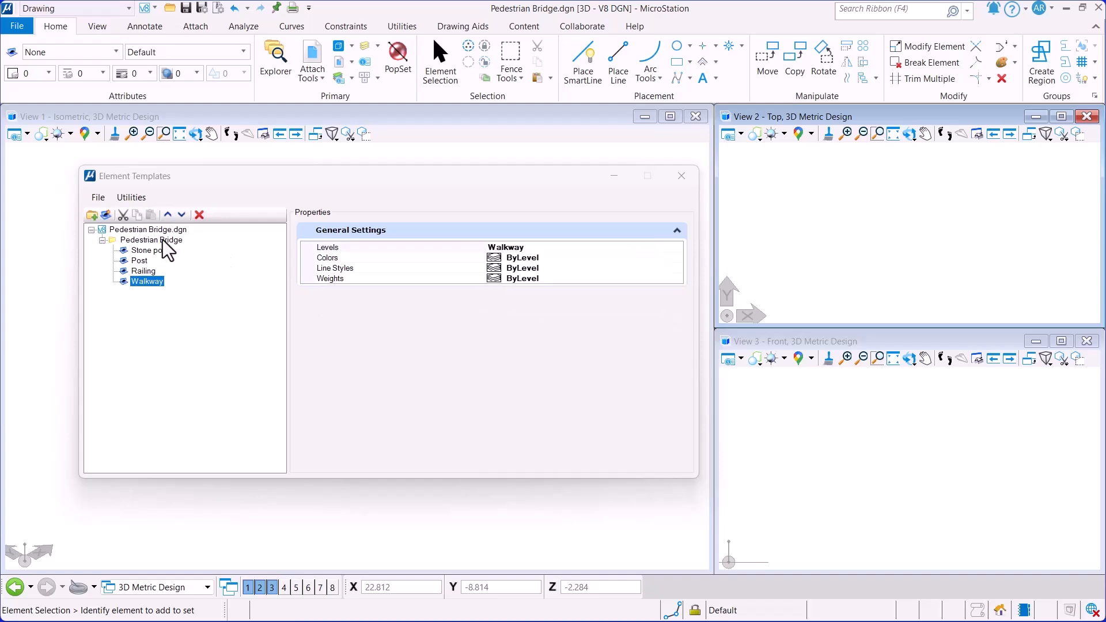
# Step: Add an element template named Bridge path on the Bridge path level to the Pedestrian Bridge group and close the template manager
pyautogui.click(149, 241)
pyautogui.click(106, 214)
pyautogui.write('Bridge path')
pyautogui.press('Return')
pyautogui.click(675, 248)
pyautogui.click(510, 269)
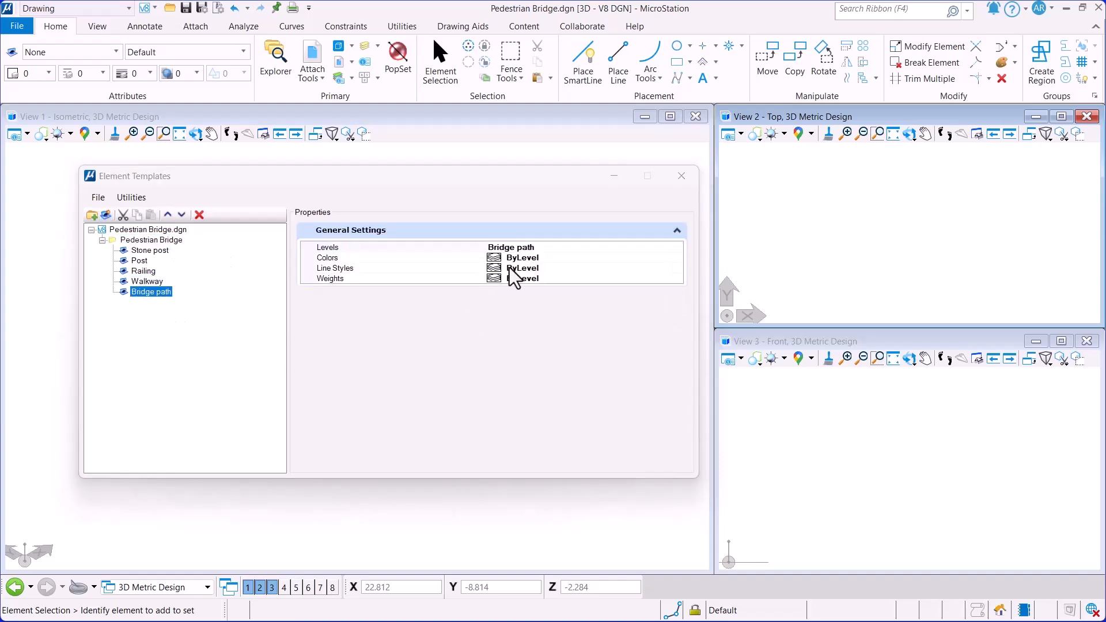
pyautogui.click(681, 180)
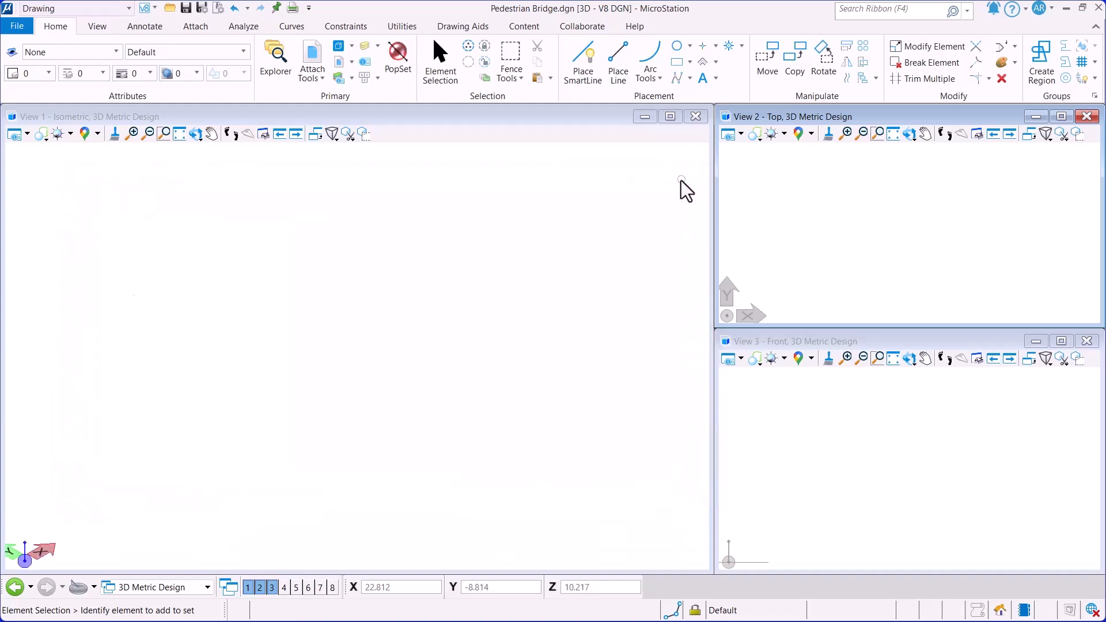
# Step: Make the Walkway template from the Pedestrian Bridge group the active element template
pyautogui.click(114, 53)
pyautogui.click(31, 135)
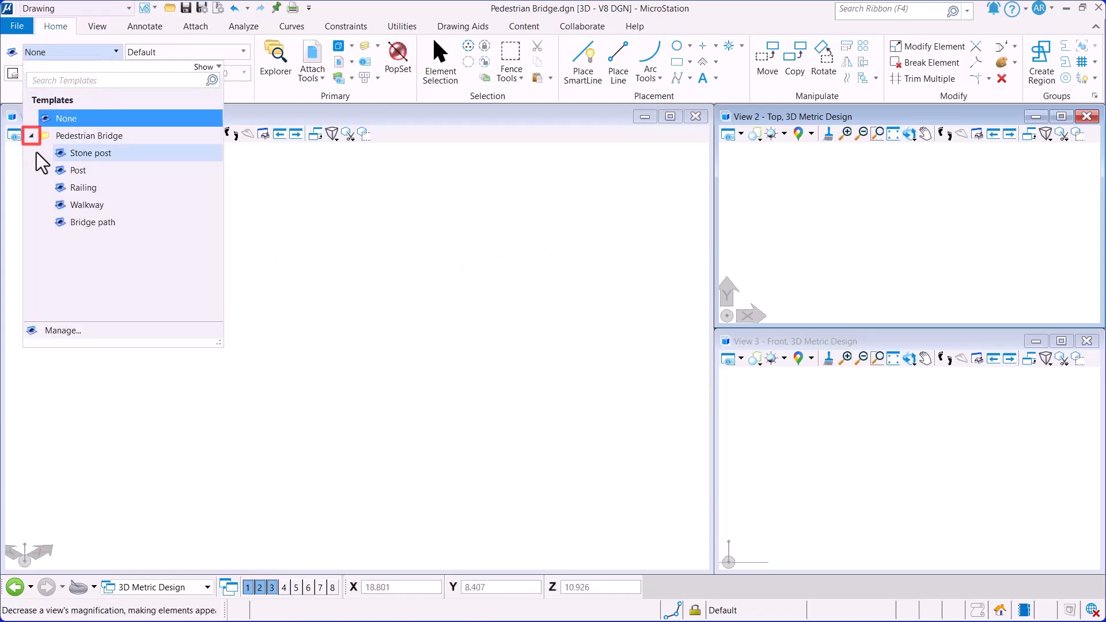
pyautogui.click(36, 205)
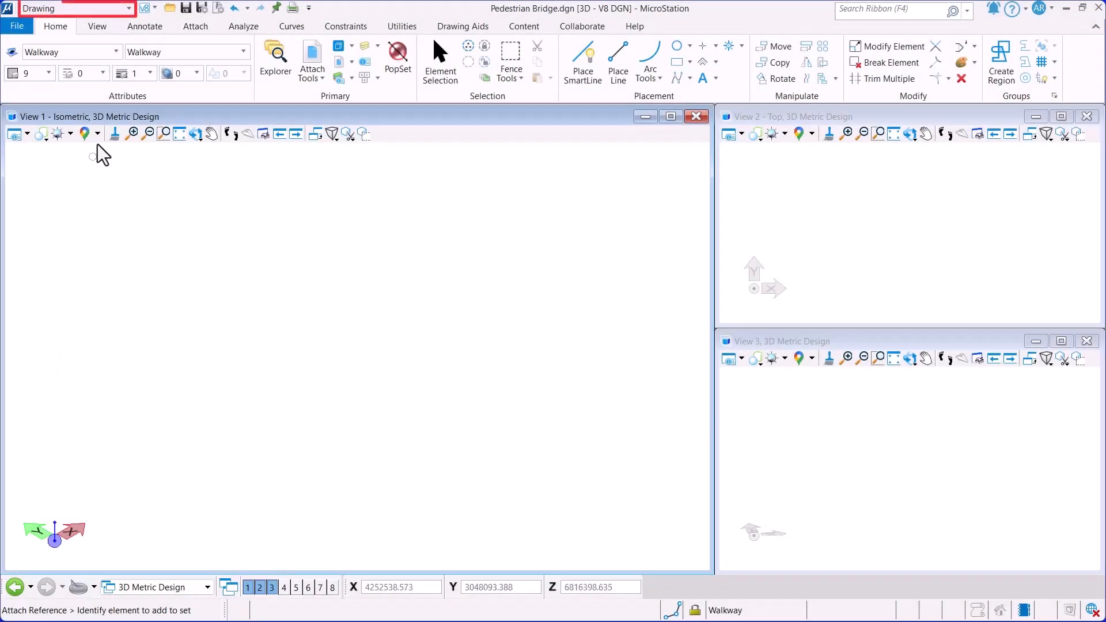
# Step: Switch to the Geospatial Context workflow and open the library for selecting a geographic coordinate system
pyautogui.click(128, 8)
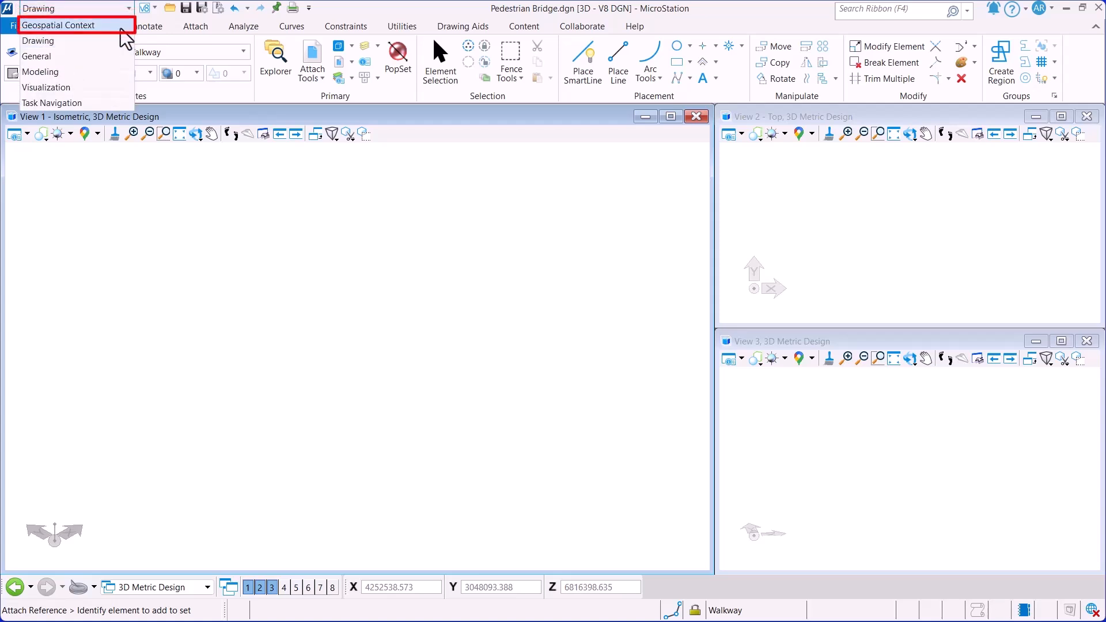
pyautogui.click(58, 25)
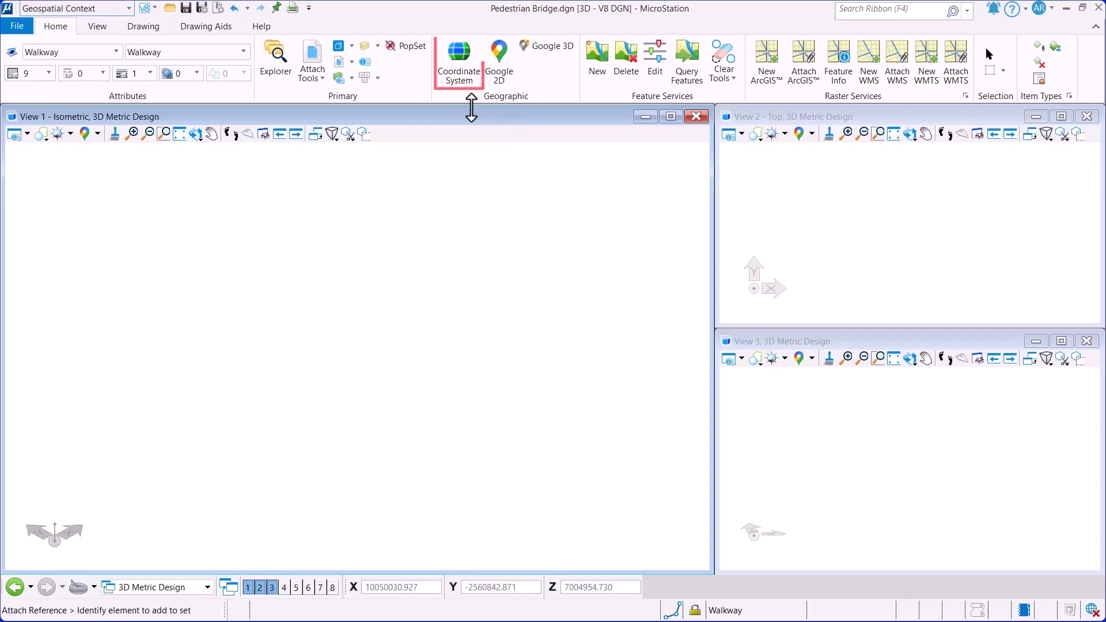
pyautogui.click(459, 66)
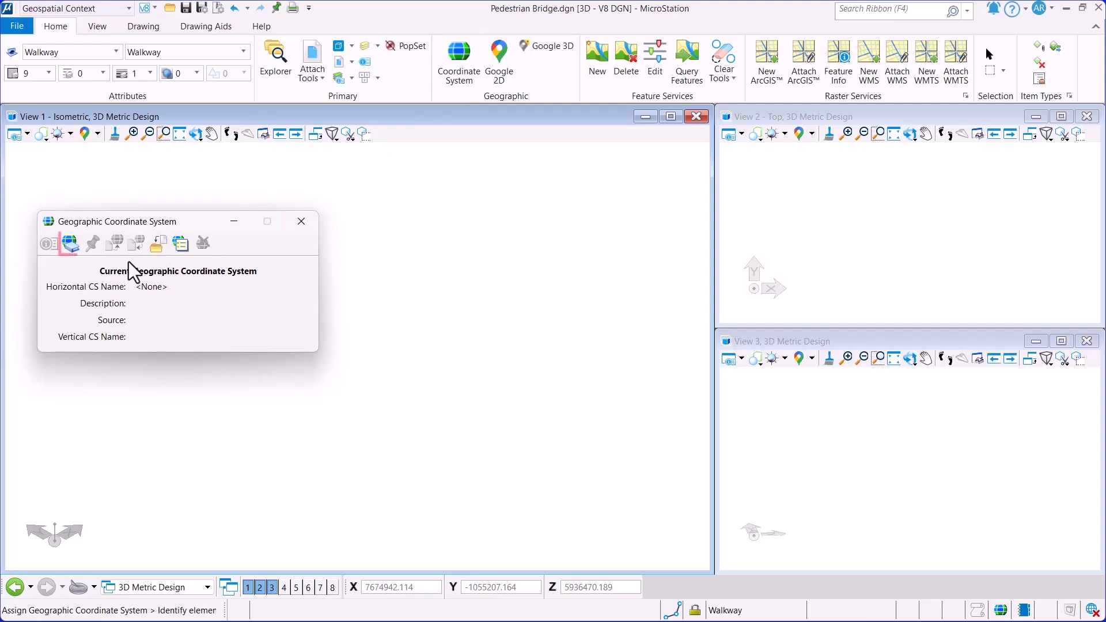
pyautogui.click(70, 252)
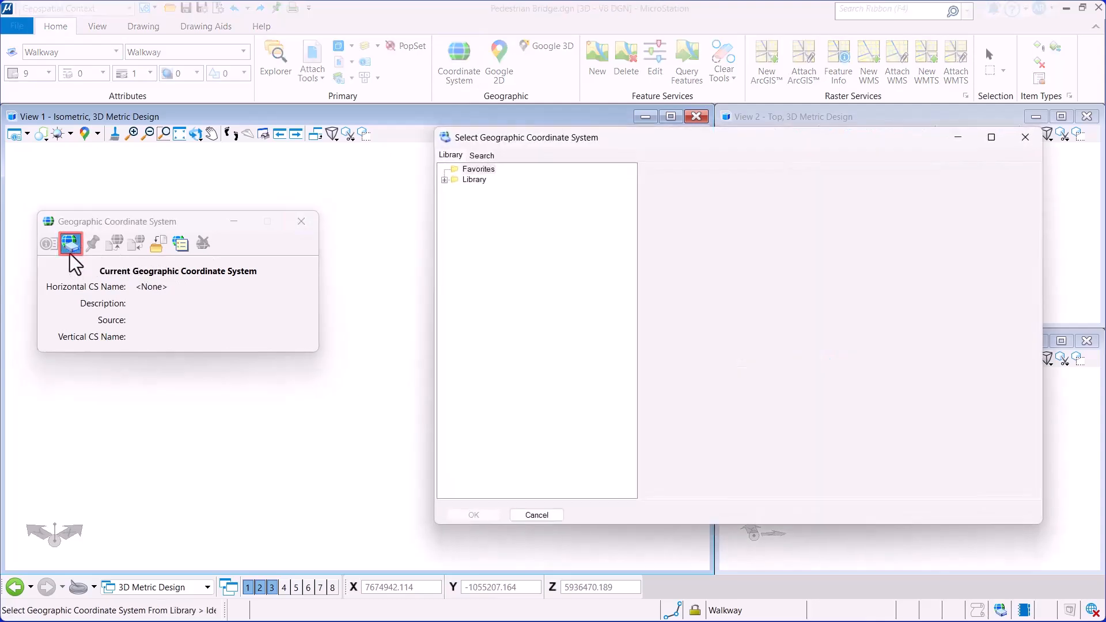
pyautogui.click(486, 158)
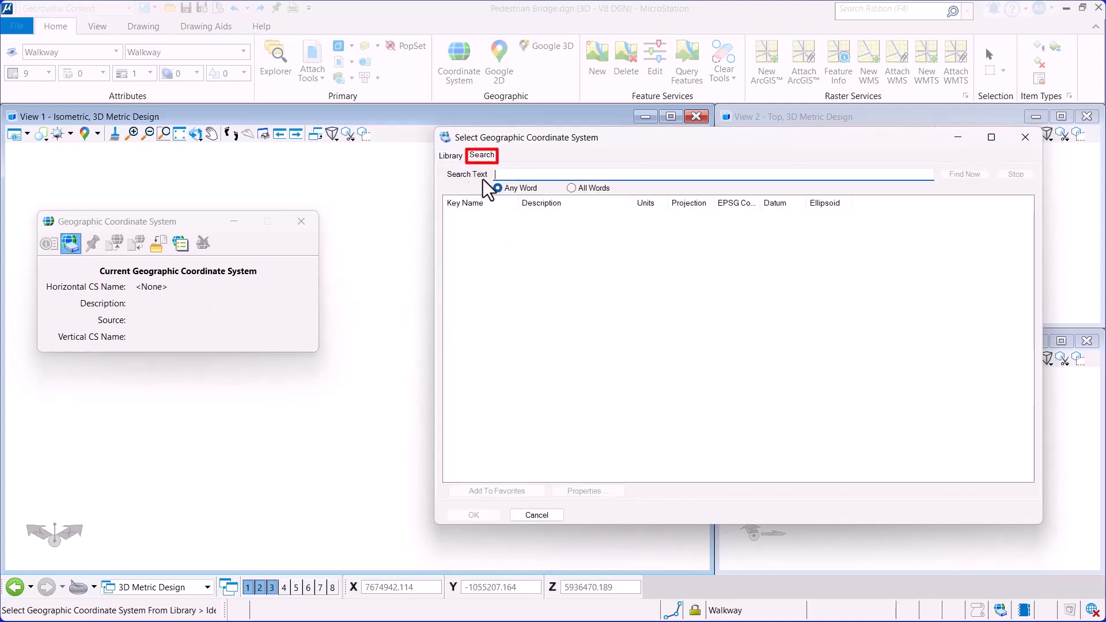
pyautogui.click(451, 155)
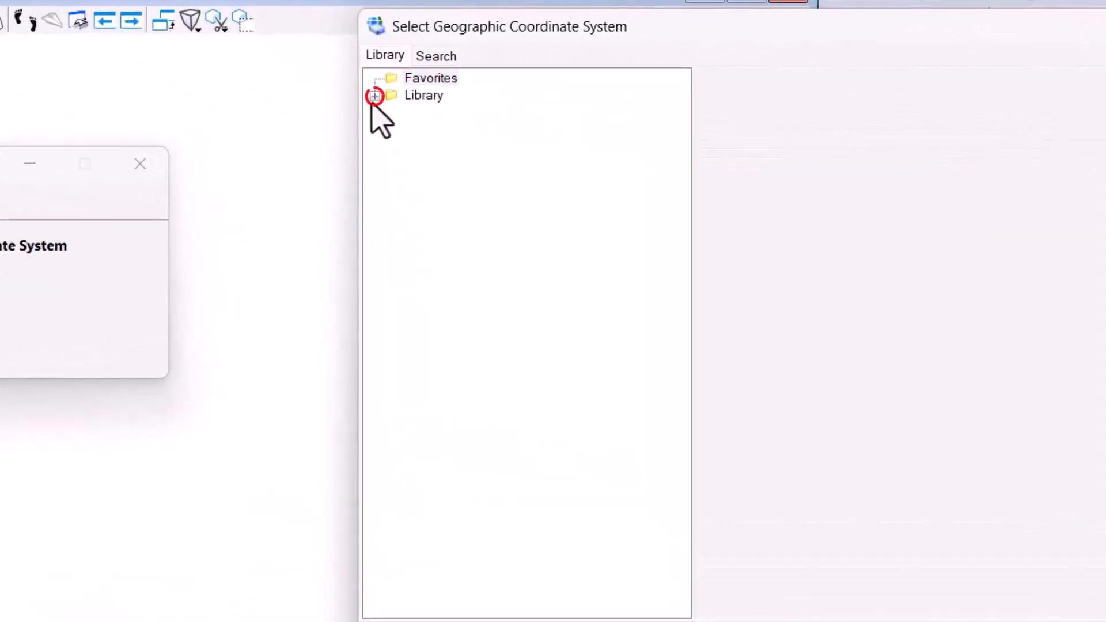
# Step: Select FL83/2011-E - NSRS11(NAD83/2011) Florida, East Zone, Meter from the library's projected North America, United States of America, Florida coordinate systems
pyautogui.click(374, 97)
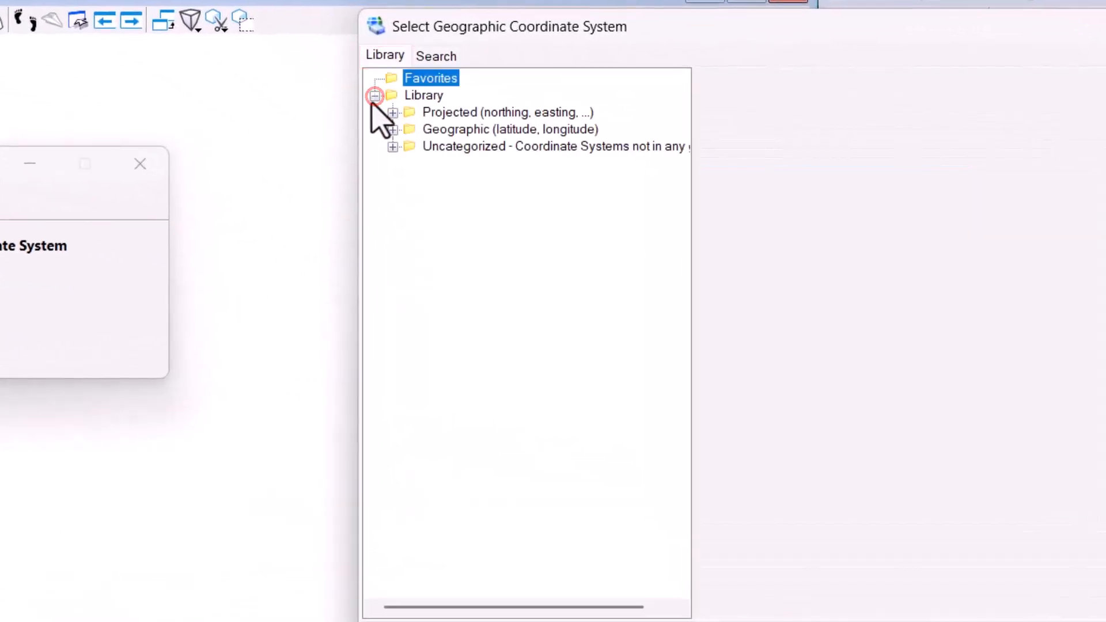
pyautogui.click(391, 114)
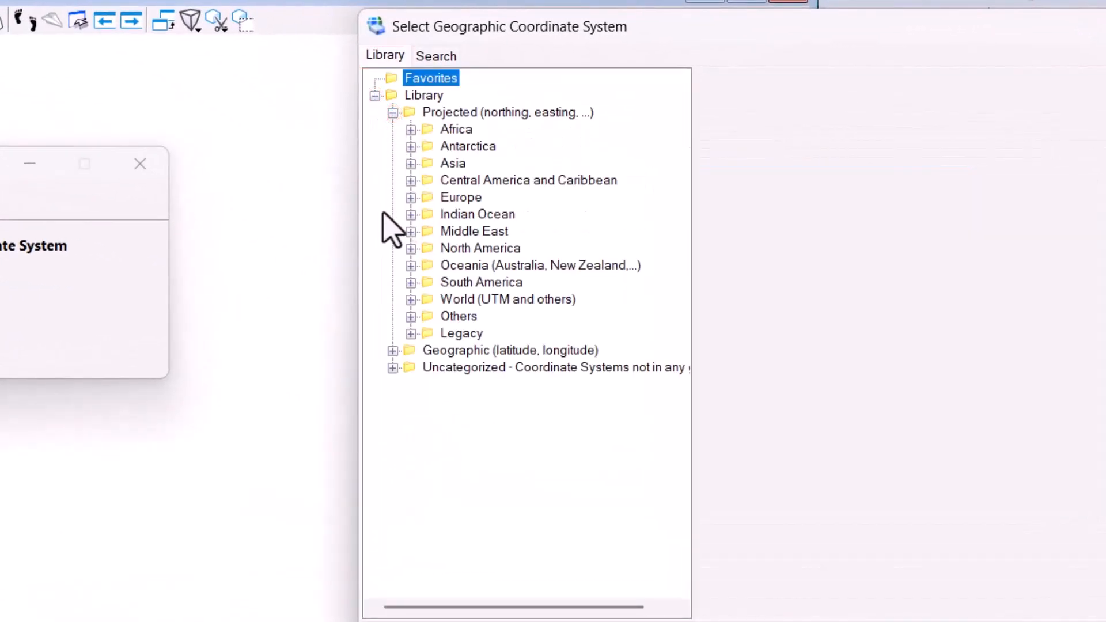
pyautogui.click(410, 248)
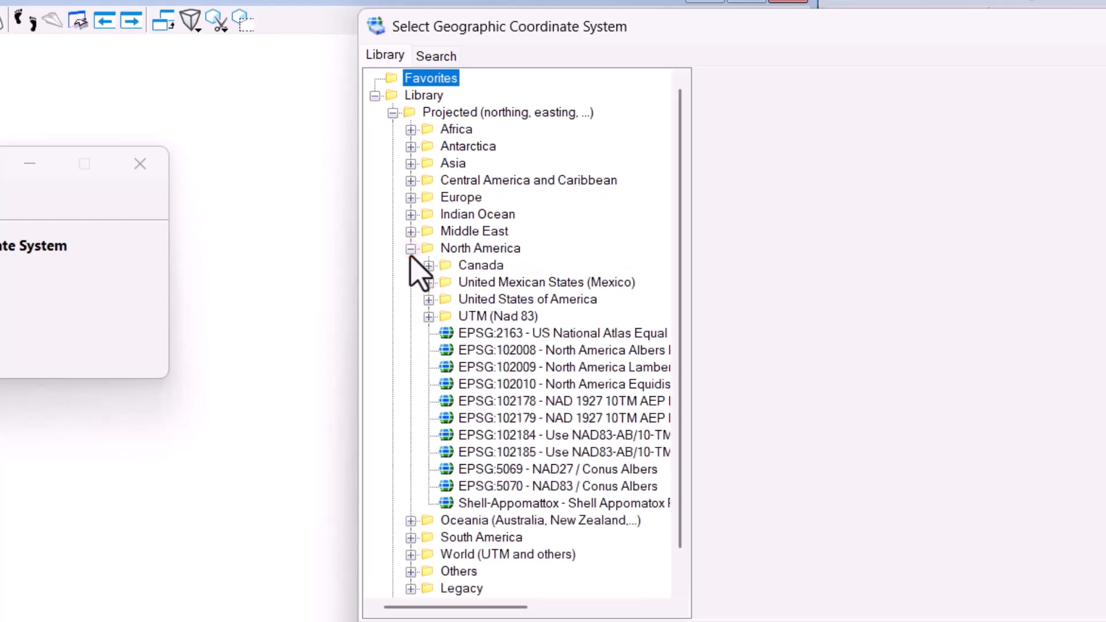
pyautogui.click(428, 299)
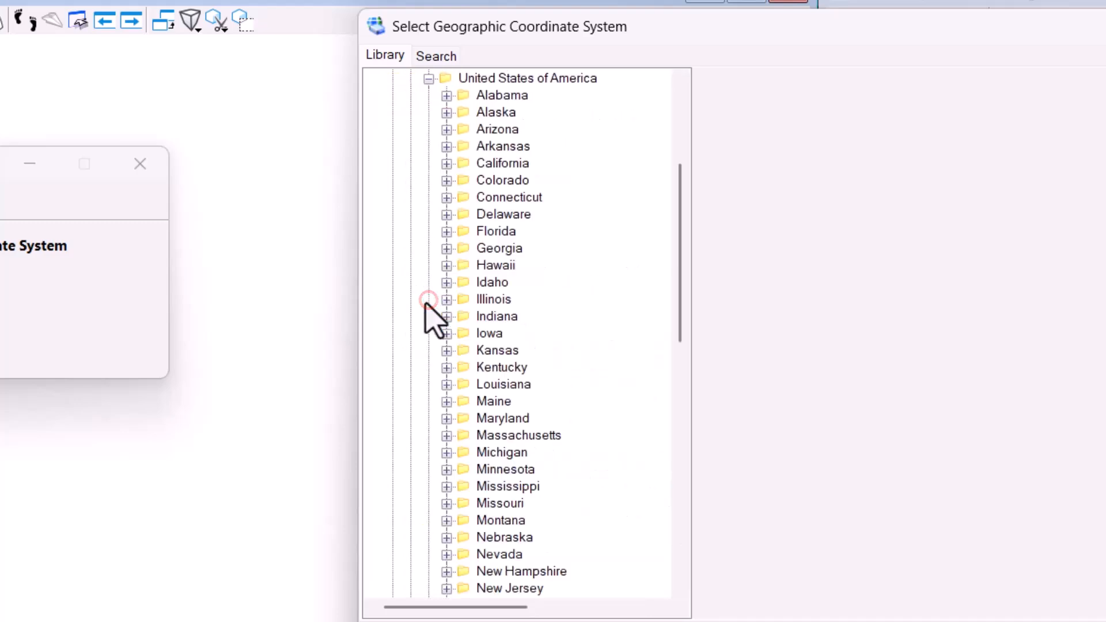
pyautogui.click(446, 231)
pyautogui.moveTo(696, 589); pyautogui.dragTo(945, 579)
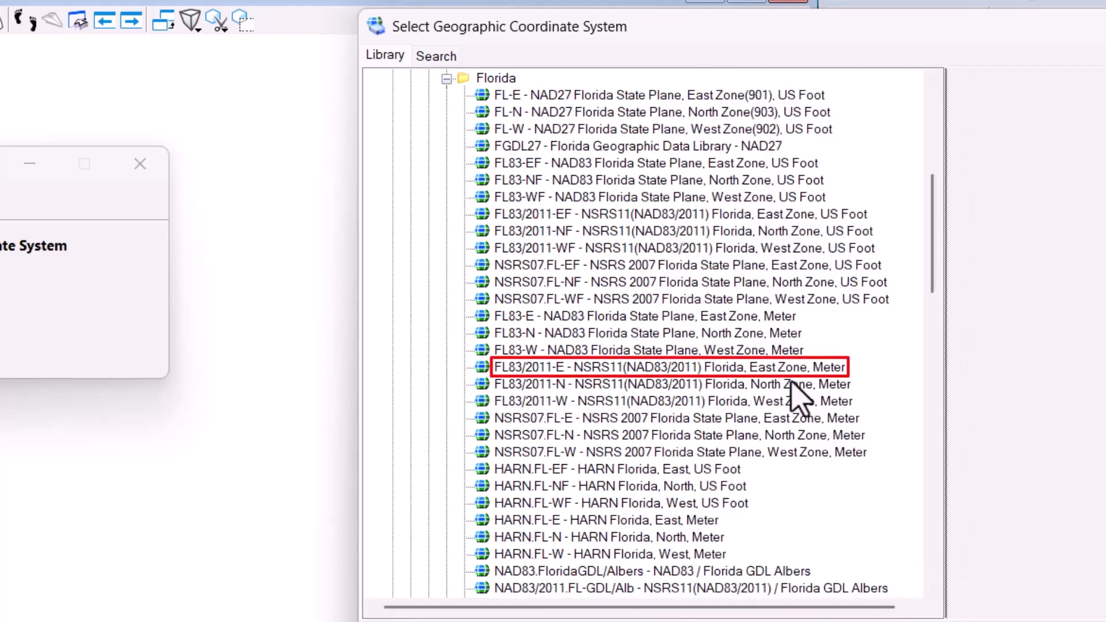
pyautogui.click(833, 369)
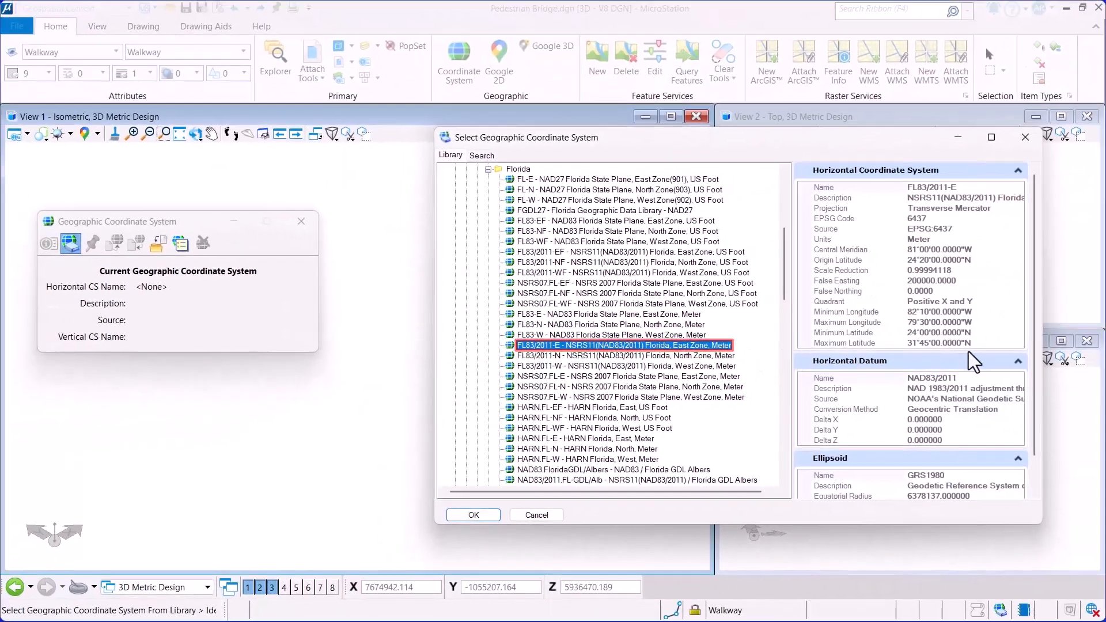
# Step: Review the properties of the FL83/2011-E coordinate system, add it to the favorites and check the Favorites folder
pyautogui.scroll(-1, 1043, 349)
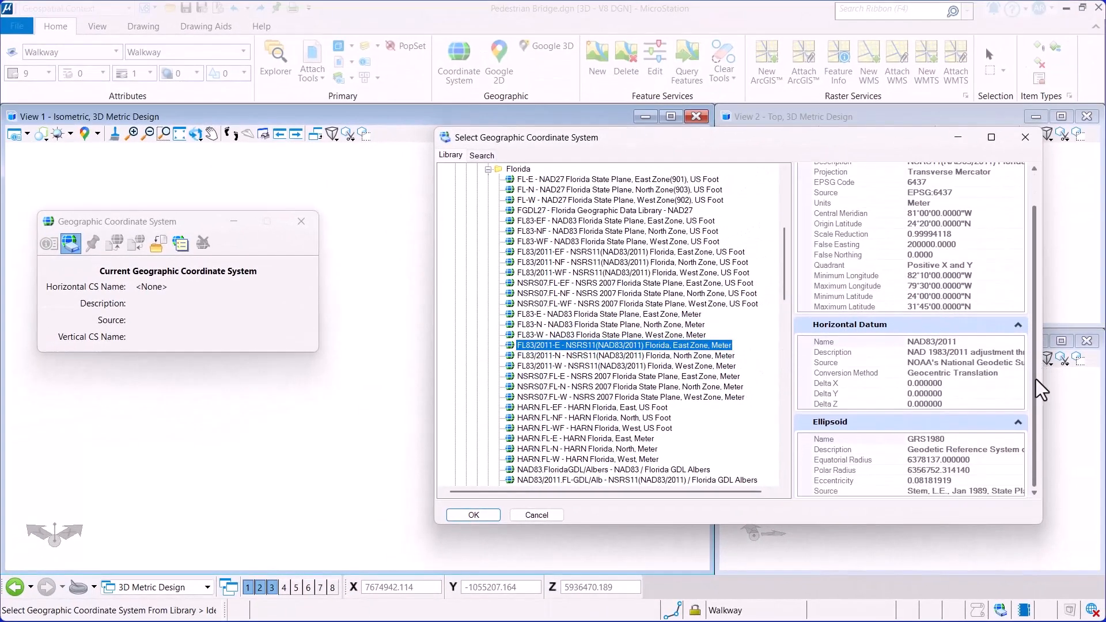
pyautogui.scroll(1, 1031, 346)
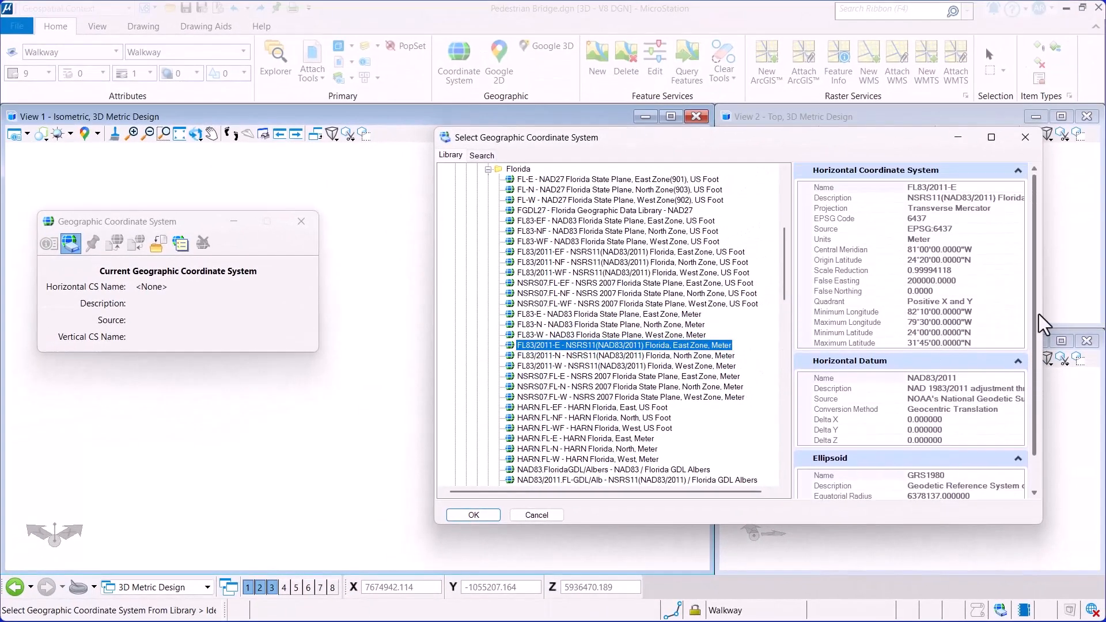
pyautogui.rightClick(723, 346)
pyautogui.click(779, 370)
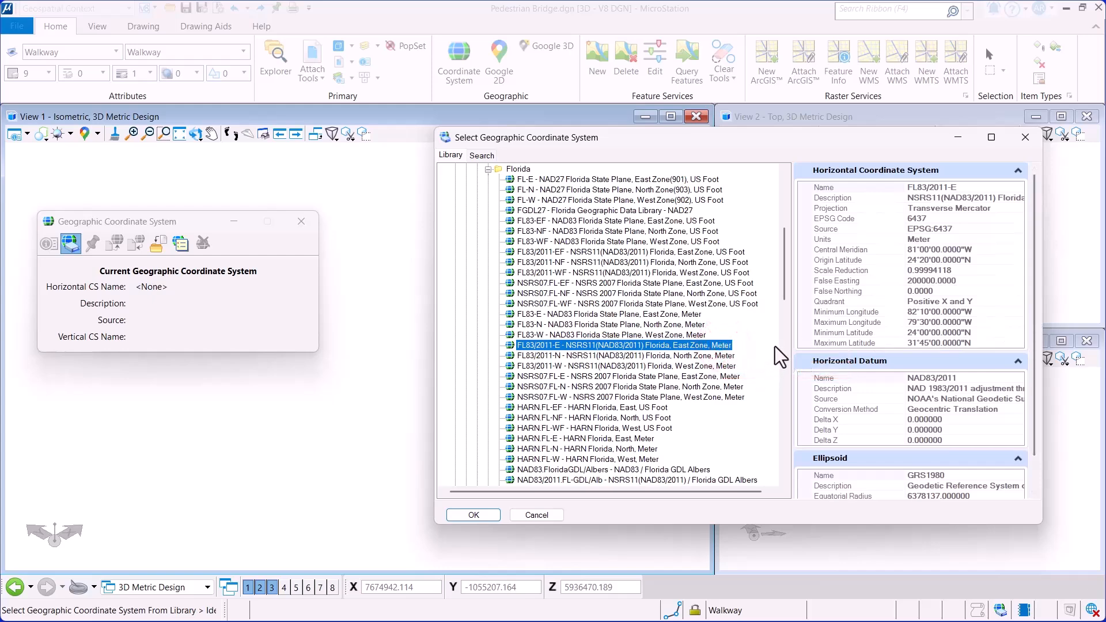
pyautogui.moveTo(783, 305); pyautogui.dragTo(789, 230)
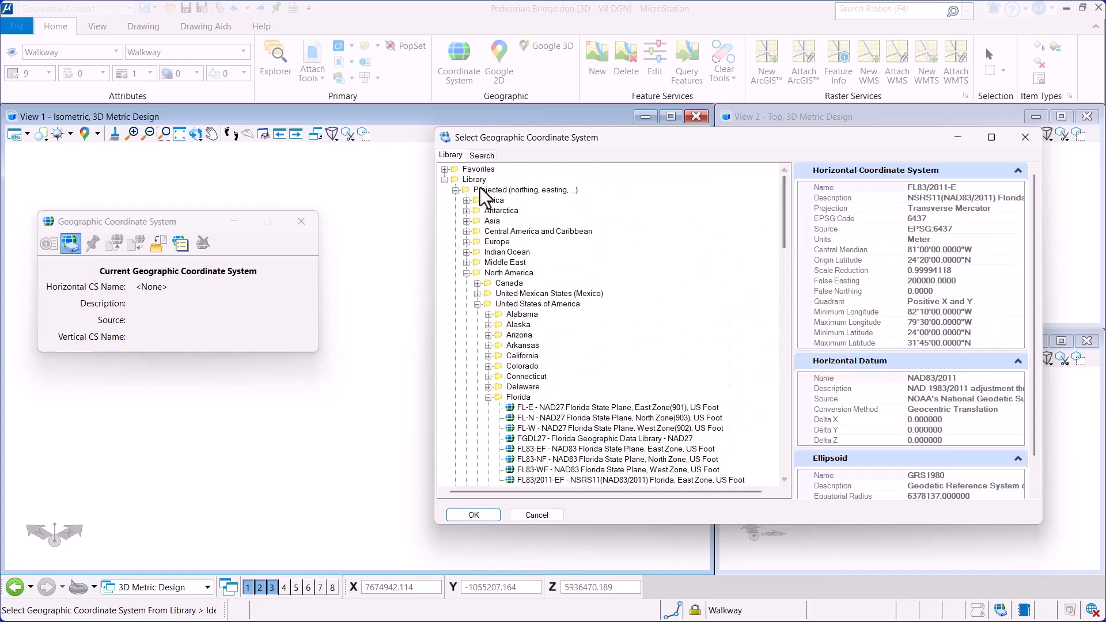
pyautogui.click(444, 169)
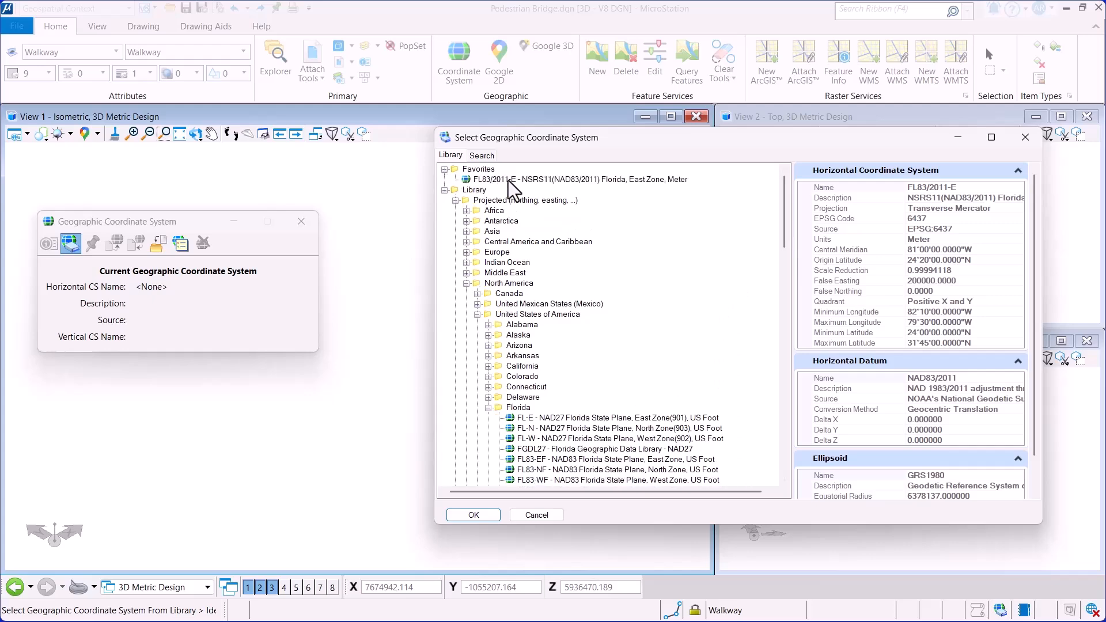
# Step: Assign the selected FL83/2011-E coordinate system to the design file and close the Geographic Coordinate System dialog
pyautogui.scroll(-5, 545, 368)
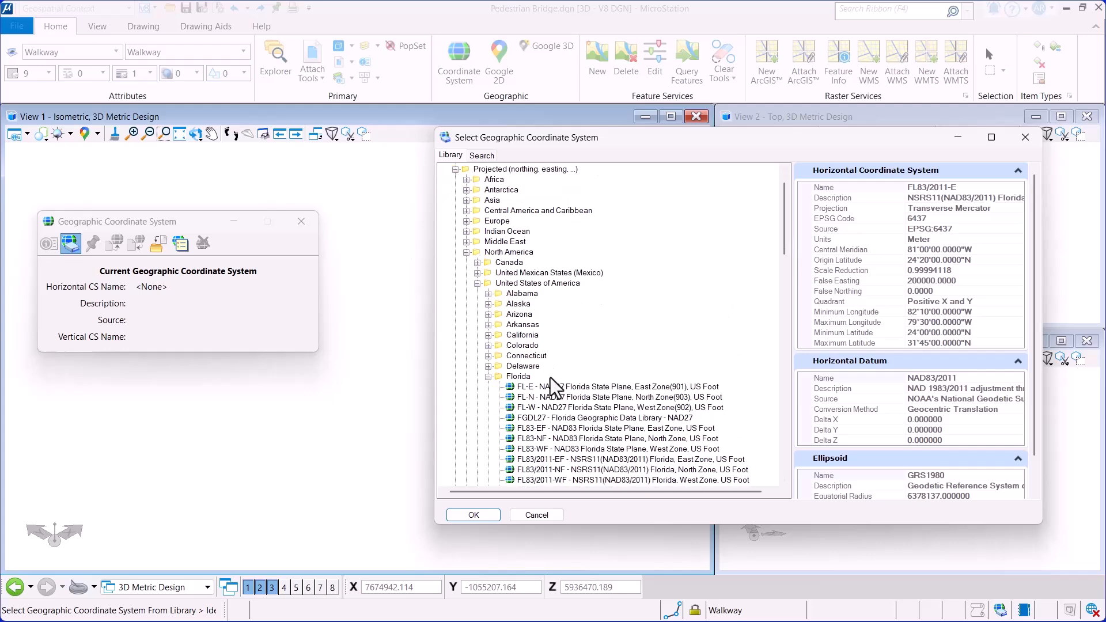
pyautogui.click(469, 516)
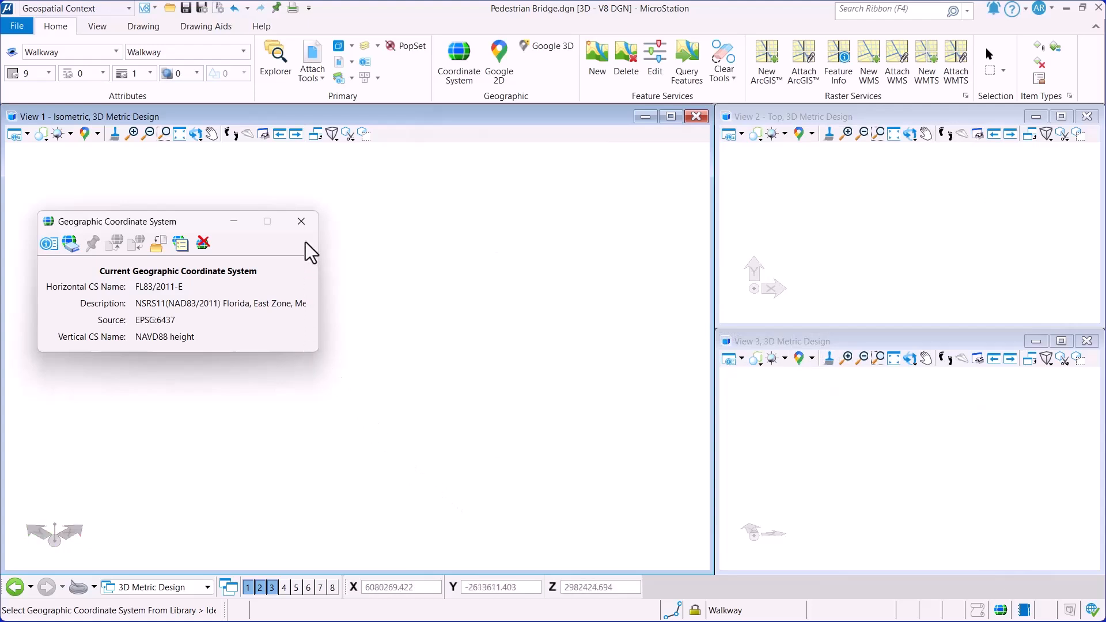
pyautogui.click(301, 222)
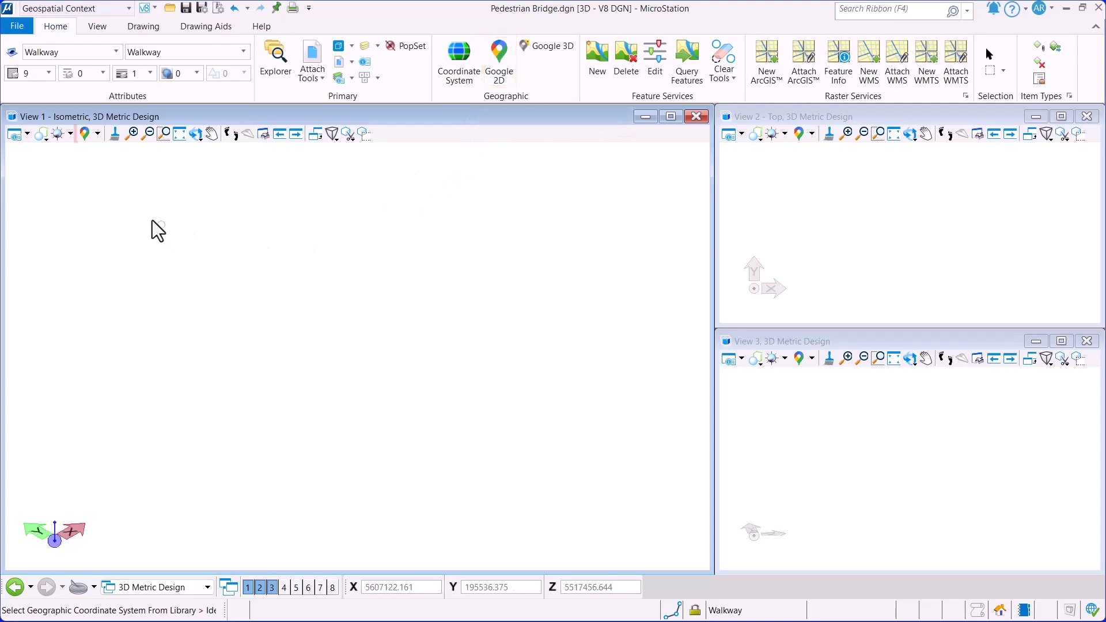
# Step: Display the Road background map in View 1
pyautogui.click(97, 134)
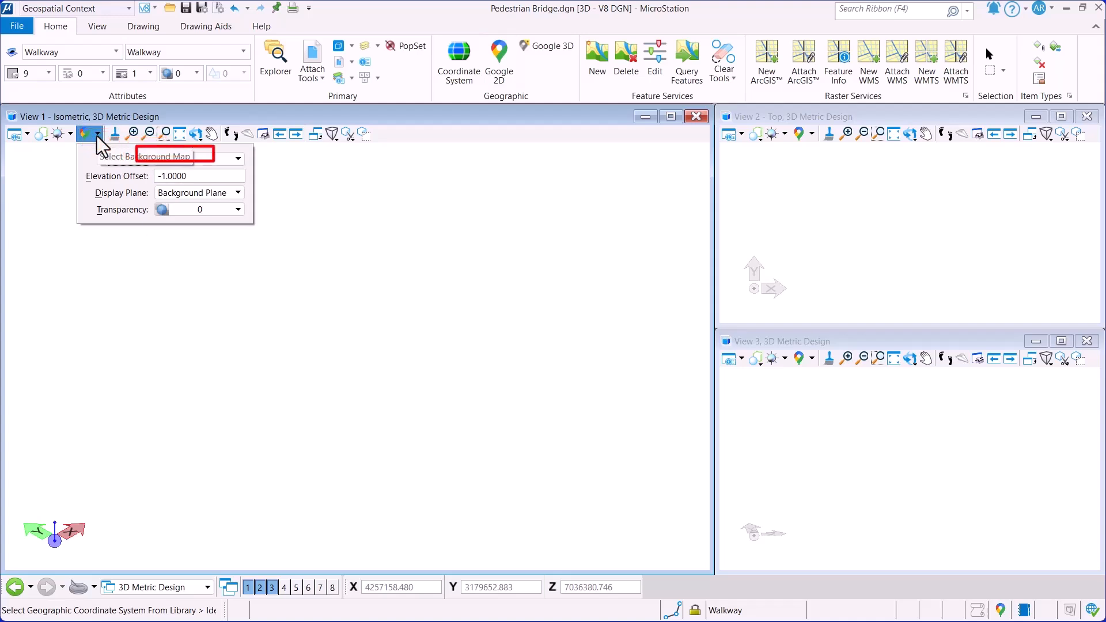
pyautogui.click(238, 163)
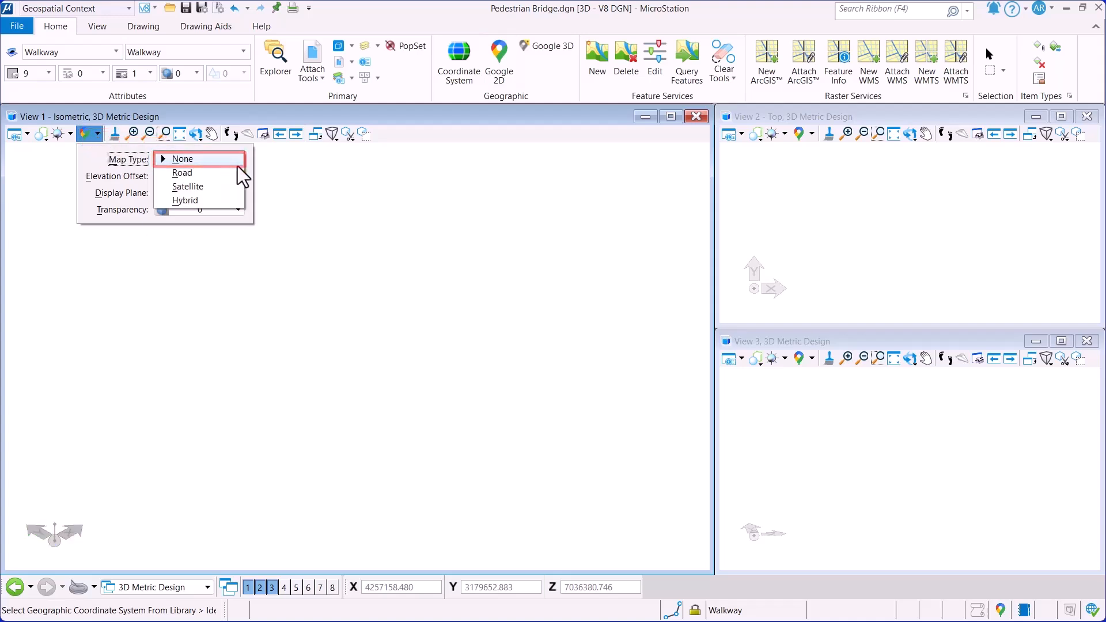
pyautogui.click(238, 174)
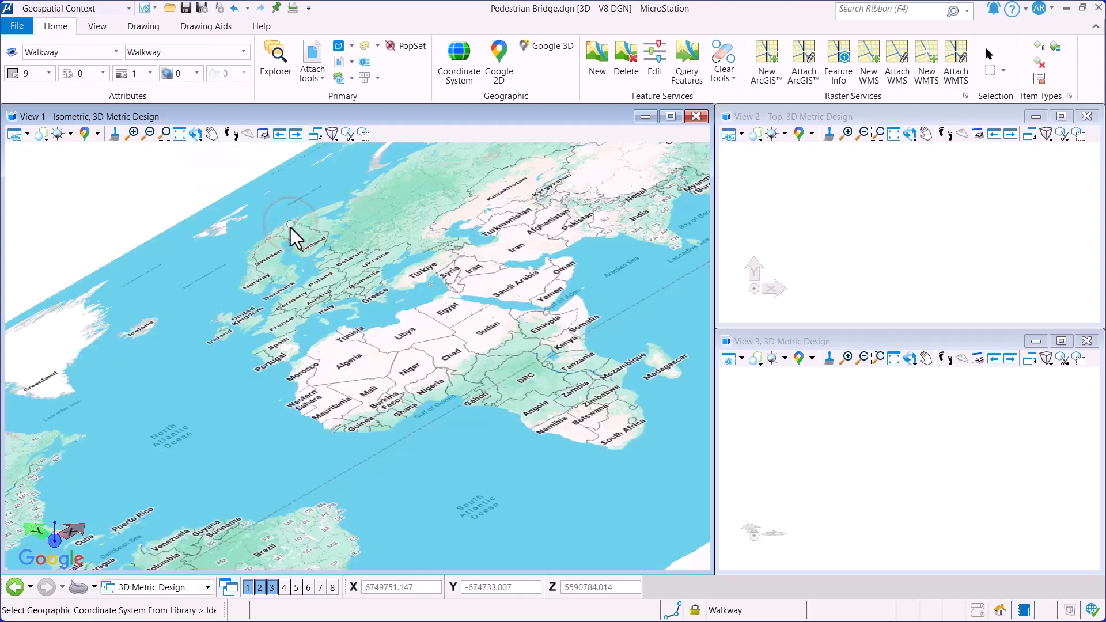
pyautogui.scroll(-2, 178, 388)
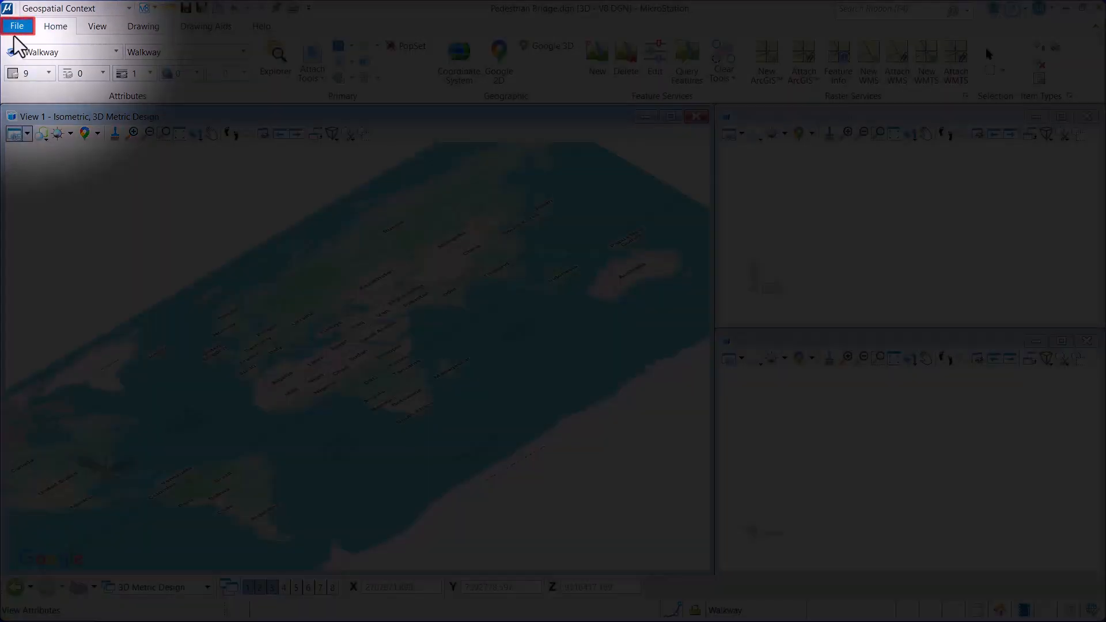
# Step: Close the current design file and open Bridge - Master - Open First.dgn from the River Bridge WorkSet
pyautogui.click(15, 27)
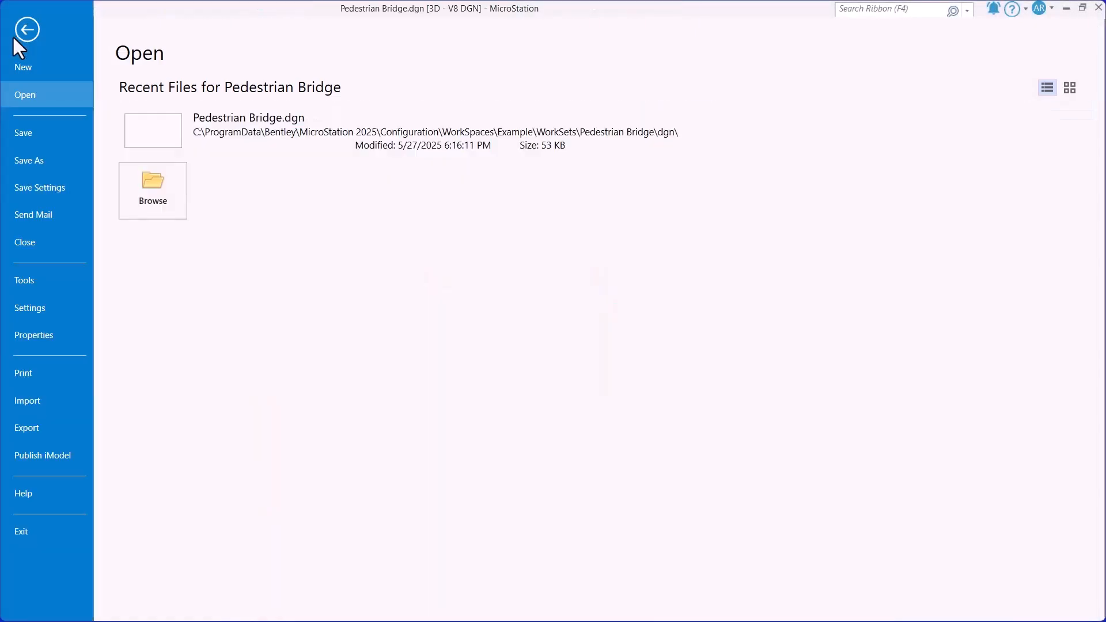
pyautogui.click(16, 249)
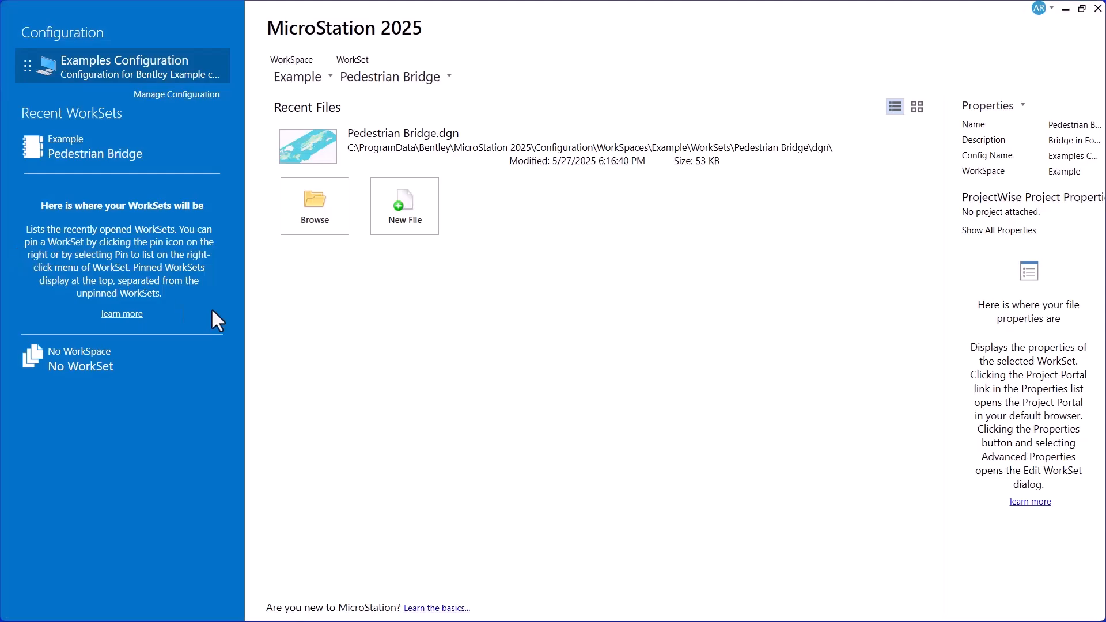
pyautogui.click(449, 78)
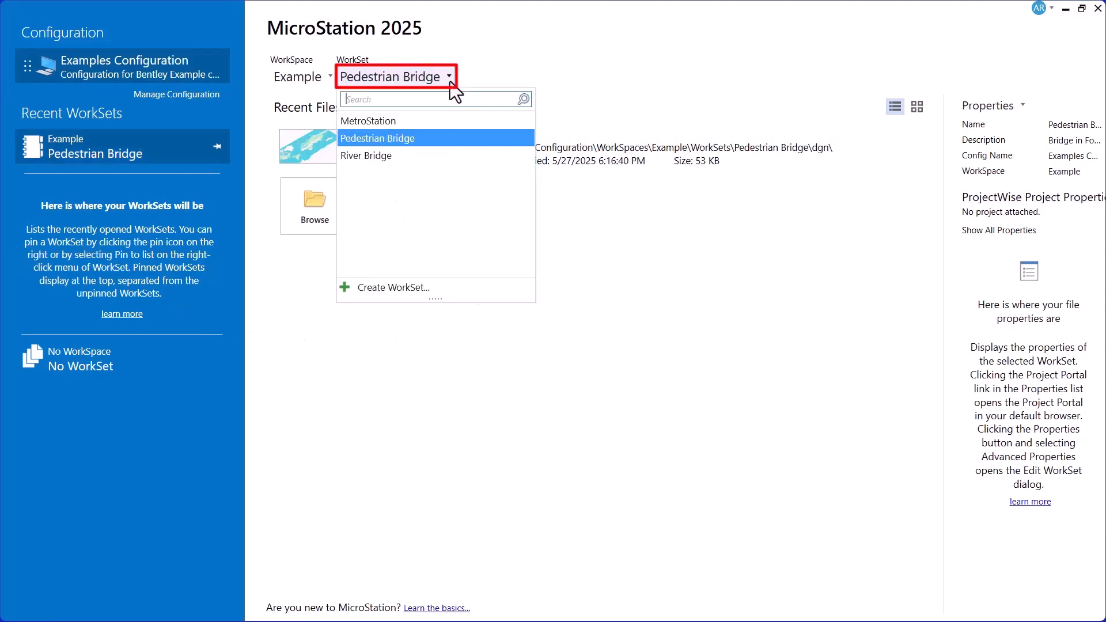
pyautogui.click(450, 154)
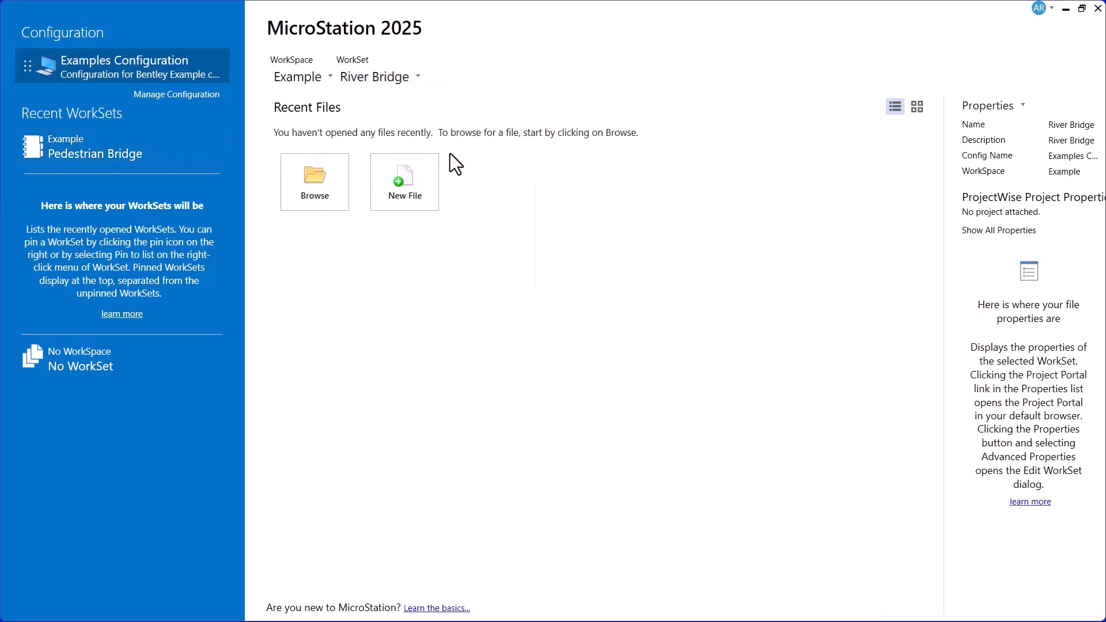
pyautogui.click(307, 202)
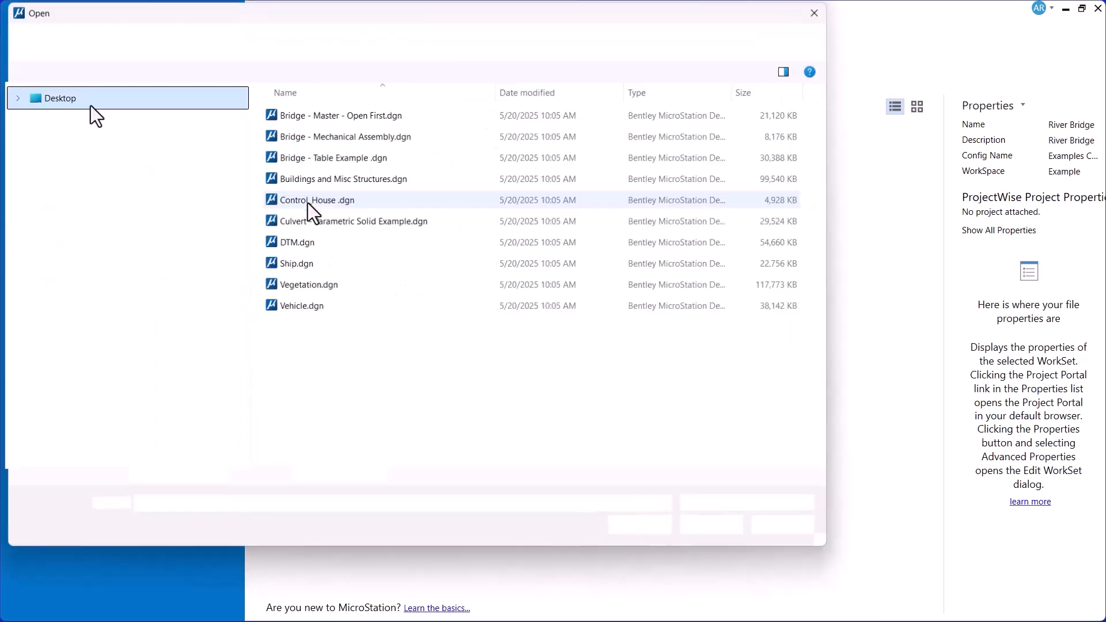
pyautogui.click(429, 118)
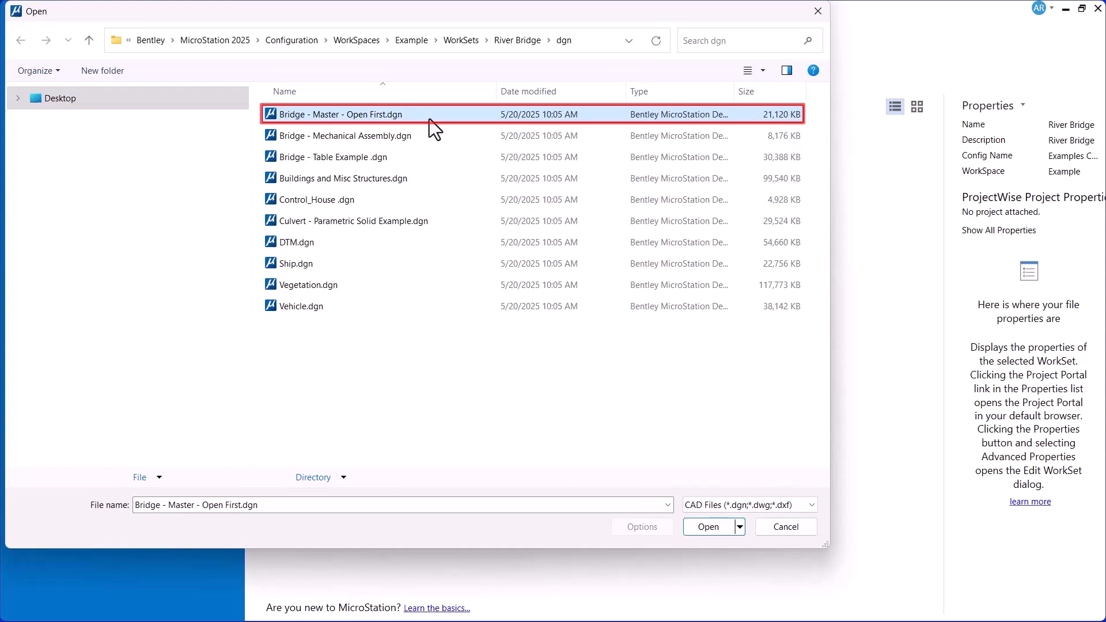
pyautogui.click(708, 527)
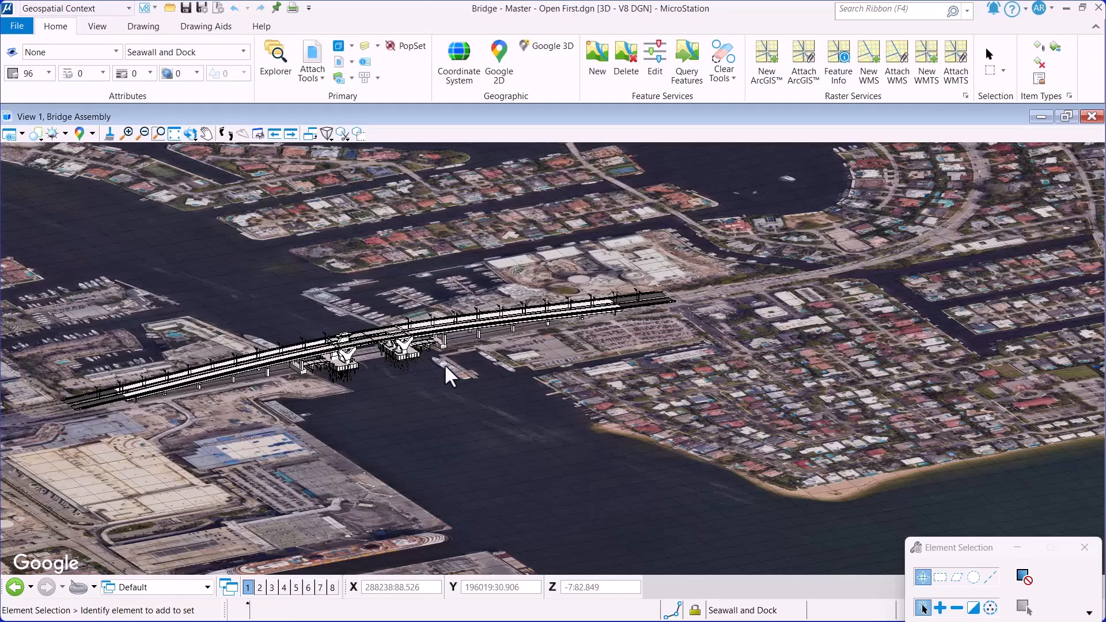
# Step: Examine the bridge assembly and its georeferenced surroundings from the top and from a tilted angle
pyautogui.moveTo(443, 364); pyautogui.dragTo(578, 435, button='middle')
pyautogui.click(196, 137)
pyautogui.click(221, 172)
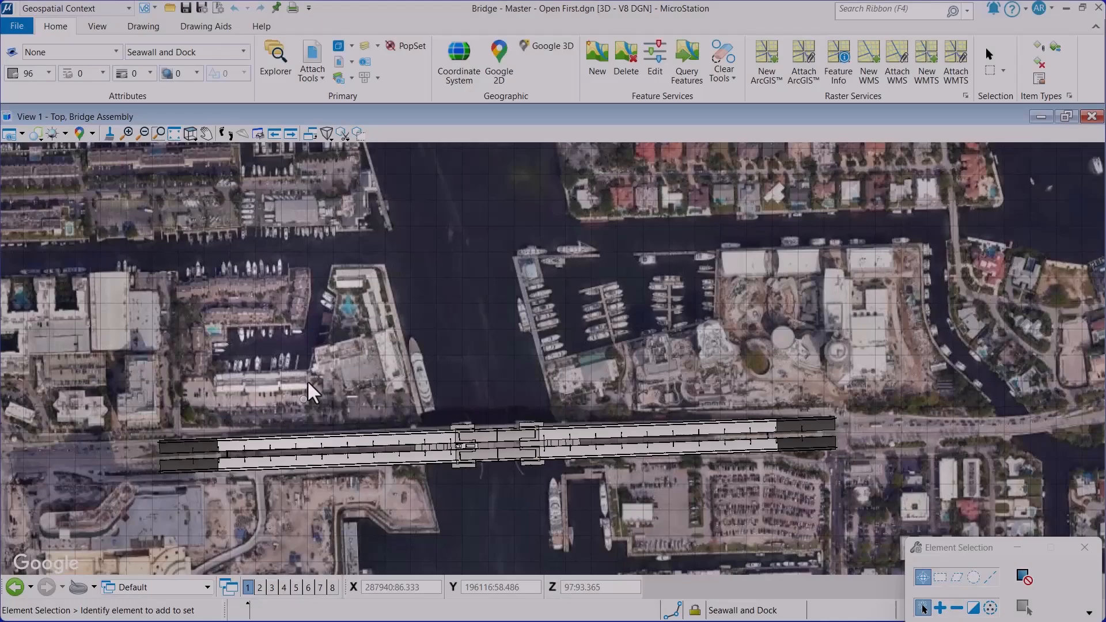
pyautogui.keyDown('shift'); pyautogui.moveTo(316, 380); pyautogui.dragTo(326, 337, button='middle'); pyautogui.keyUp('shift')
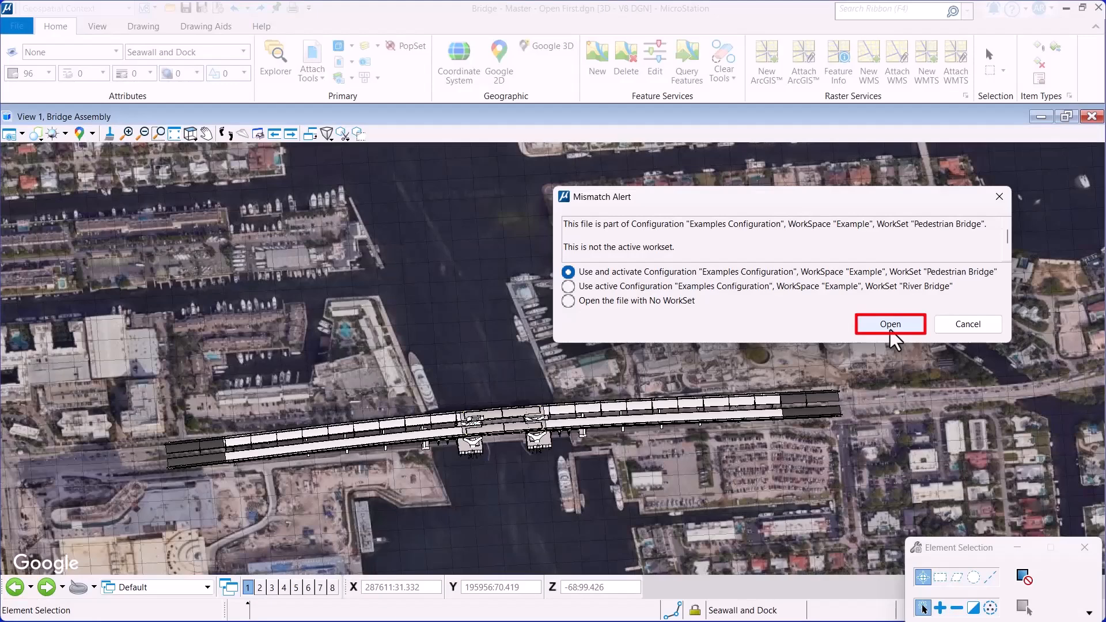
# Step: Reopen Pedestrian Bridge.dgn with its own WorkSet active and attach Bridge - Master - Open First.dgn as a Geographic - Reprojected reference
pyautogui.click(891, 329)
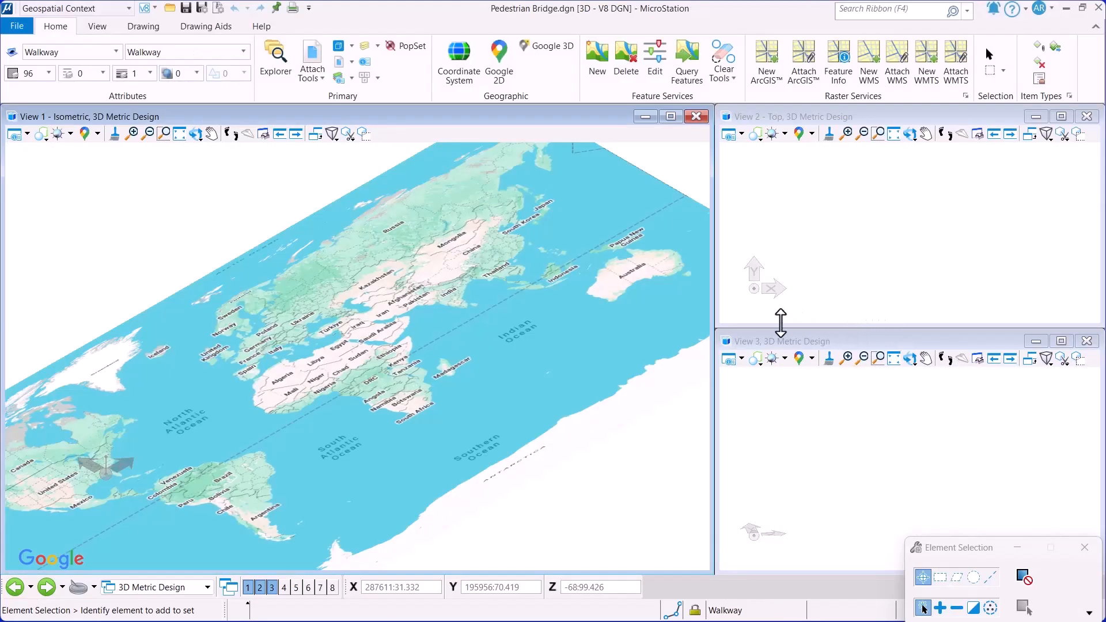
pyautogui.click(321, 85)
pyautogui.click(332, 99)
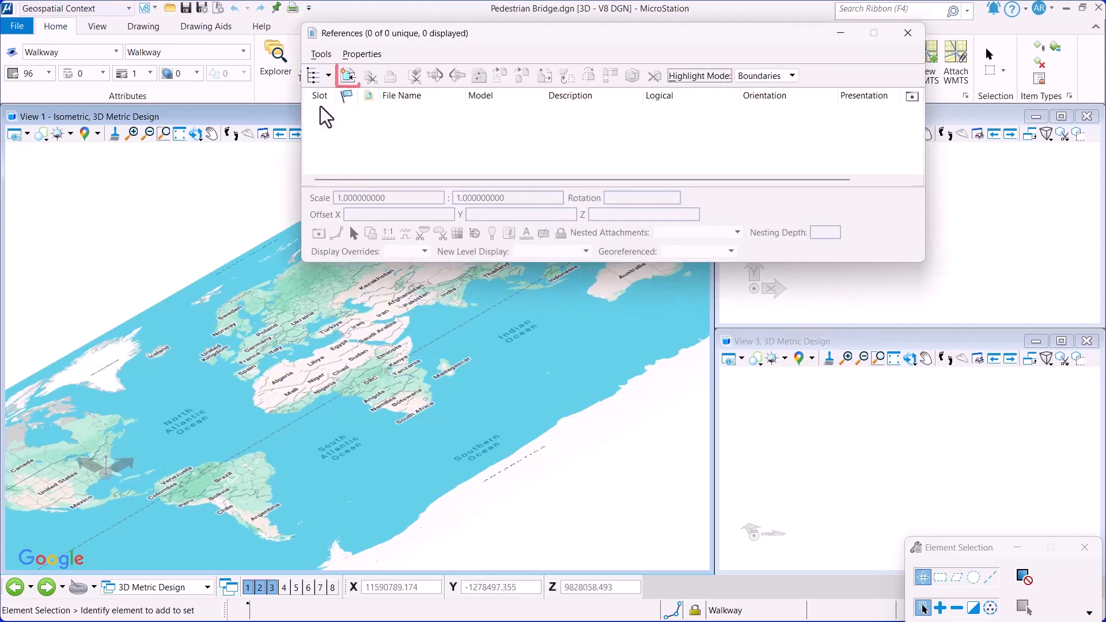
pyautogui.click(348, 76)
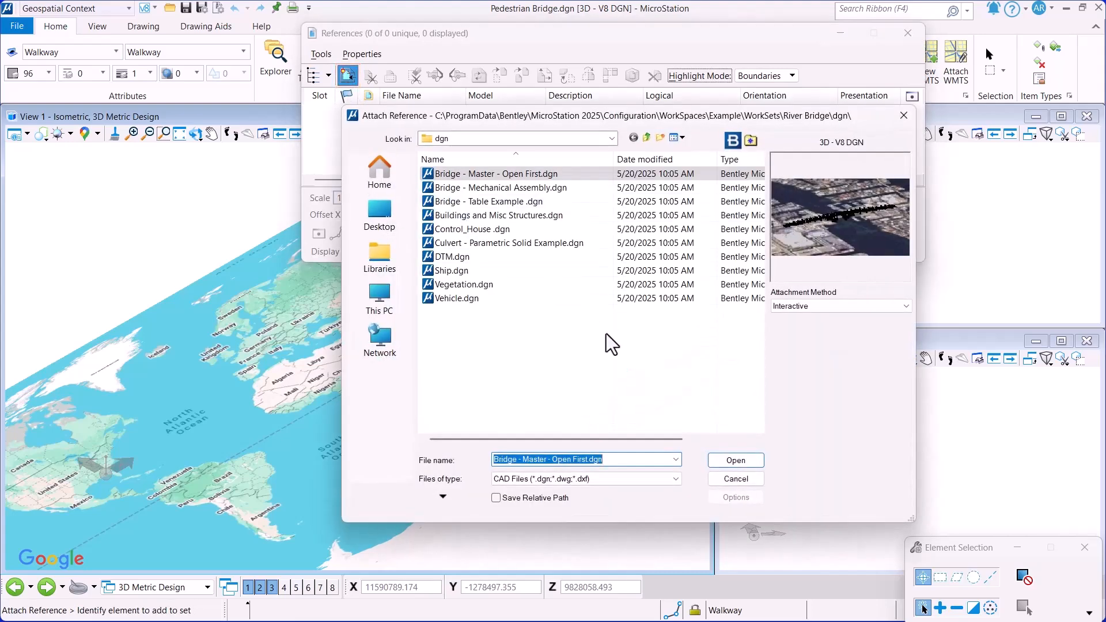
pyautogui.click(589, 175)
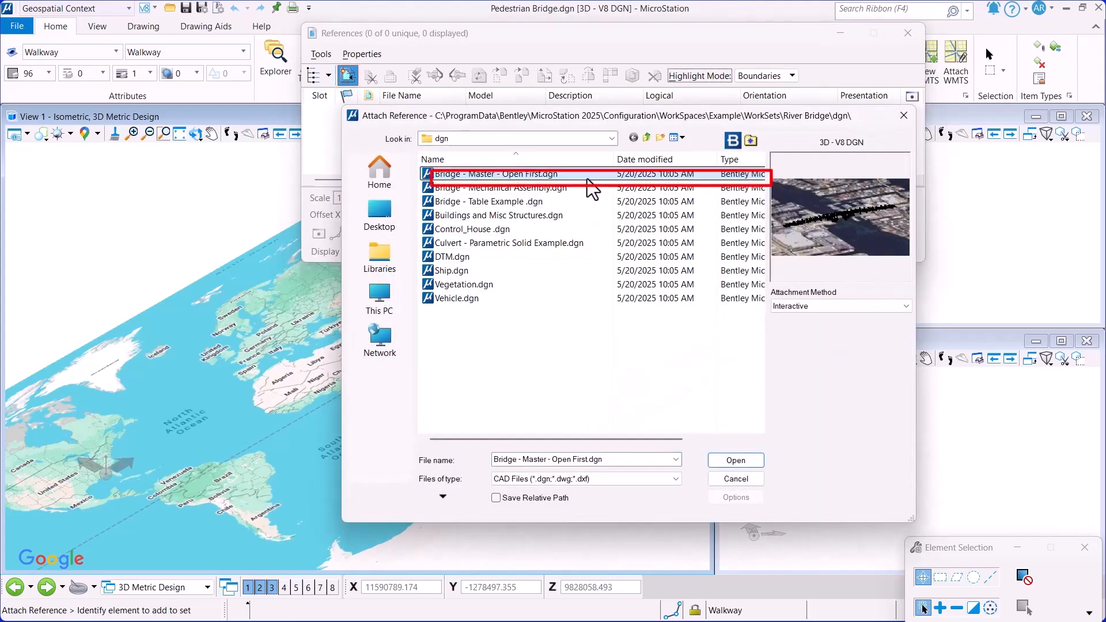
pyautogui.click(875, 307)
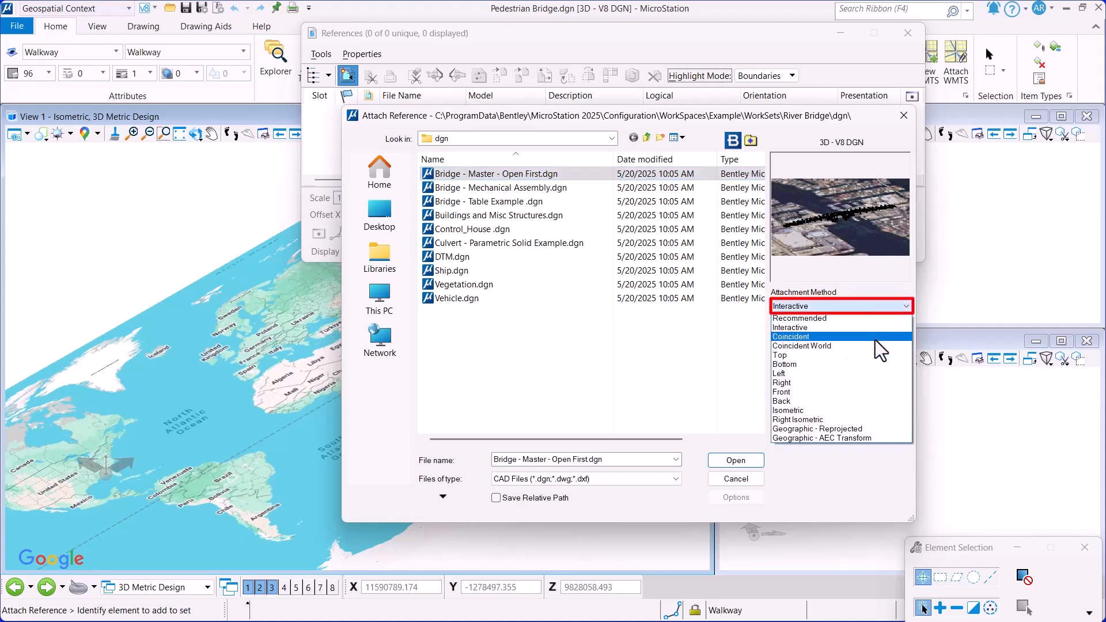
pyautogui.click(887, 429)
pyautogui.click(745, 463)
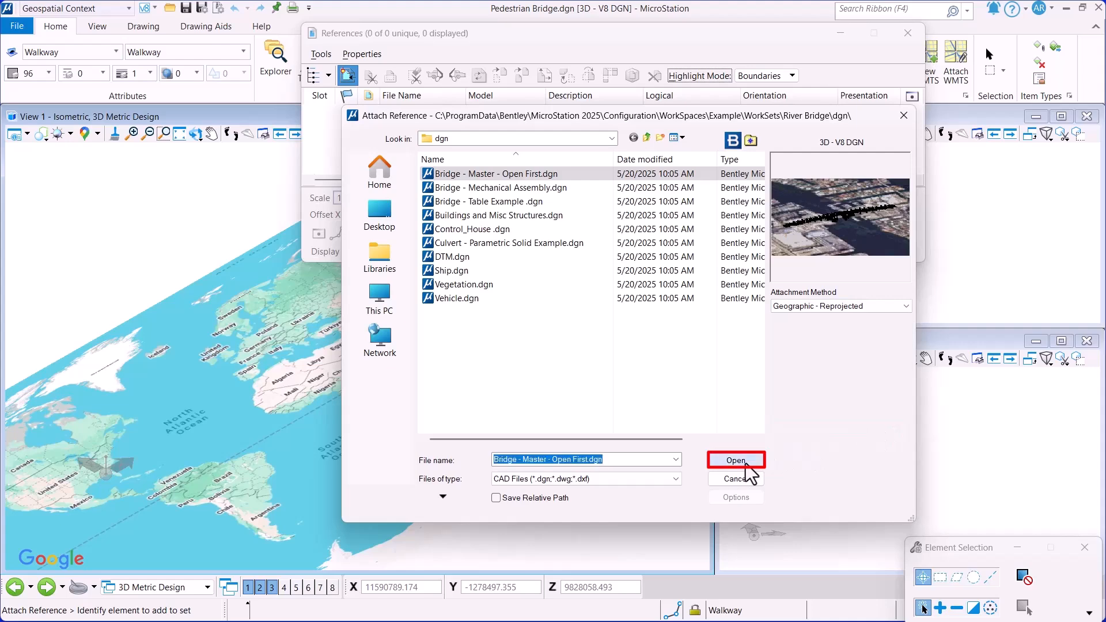
pyautogui.click(612, 282)
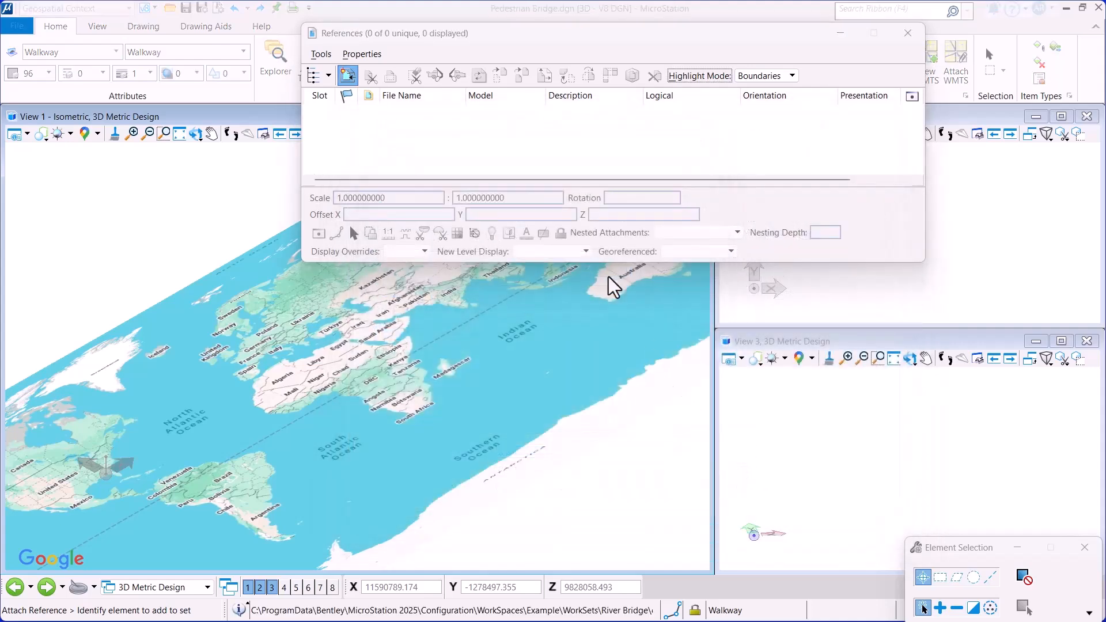
# Step: Fit the attached bridge model in Views 1, 2 and 3
pyautogui.click(179, 134)
pyautogui.click(799, 225)
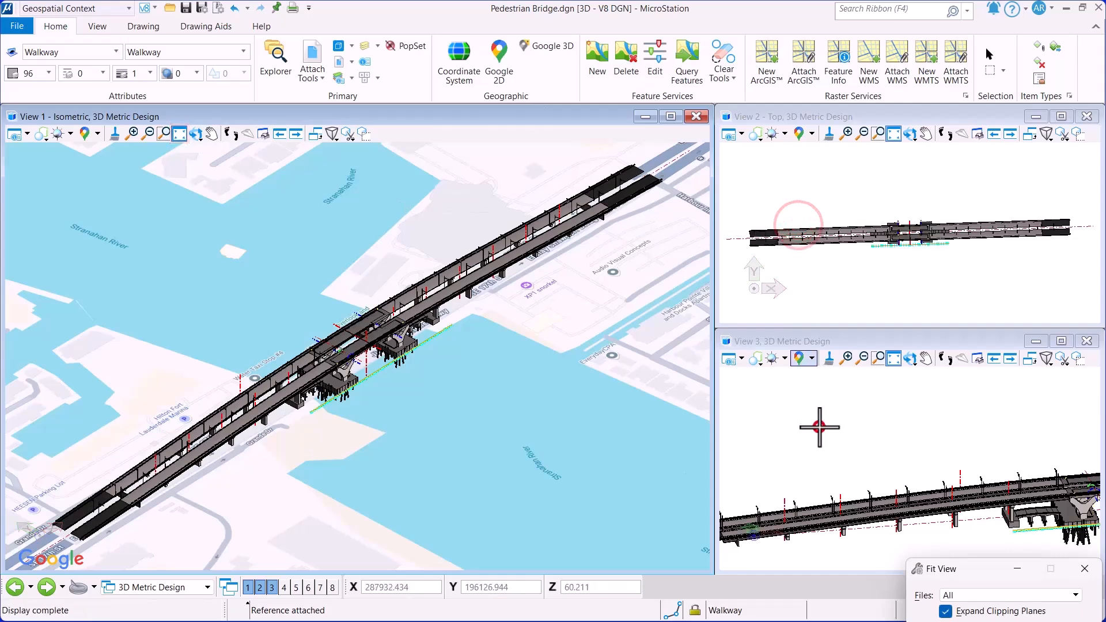
pyautogui.click(817, 427)
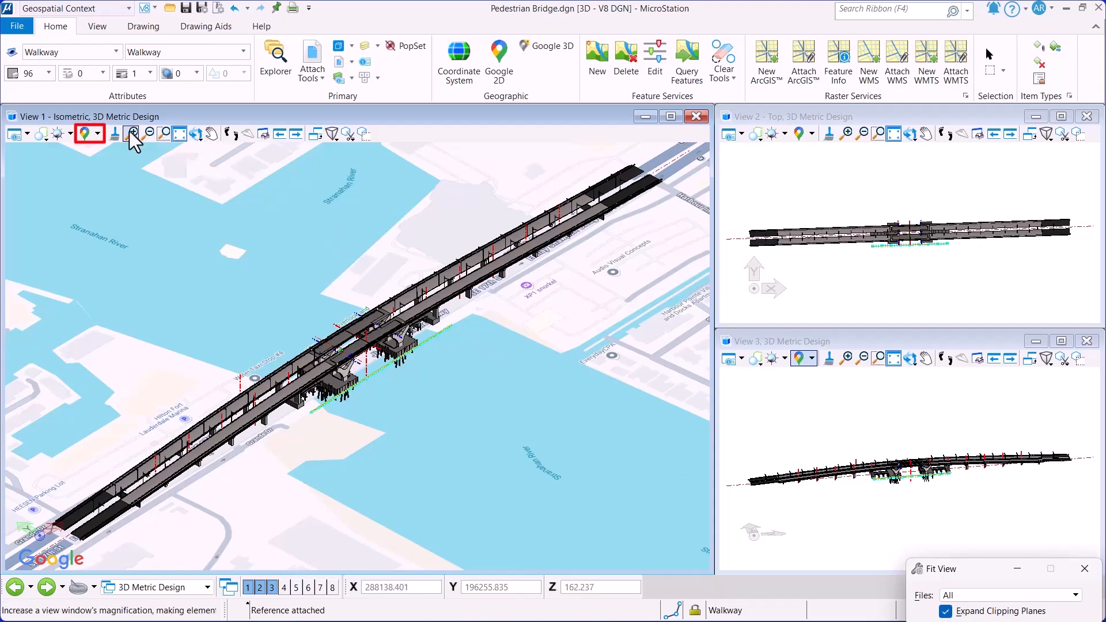
# Step: Set the background map type of View 1 to Satellite
pyautogui.click(99, 134)
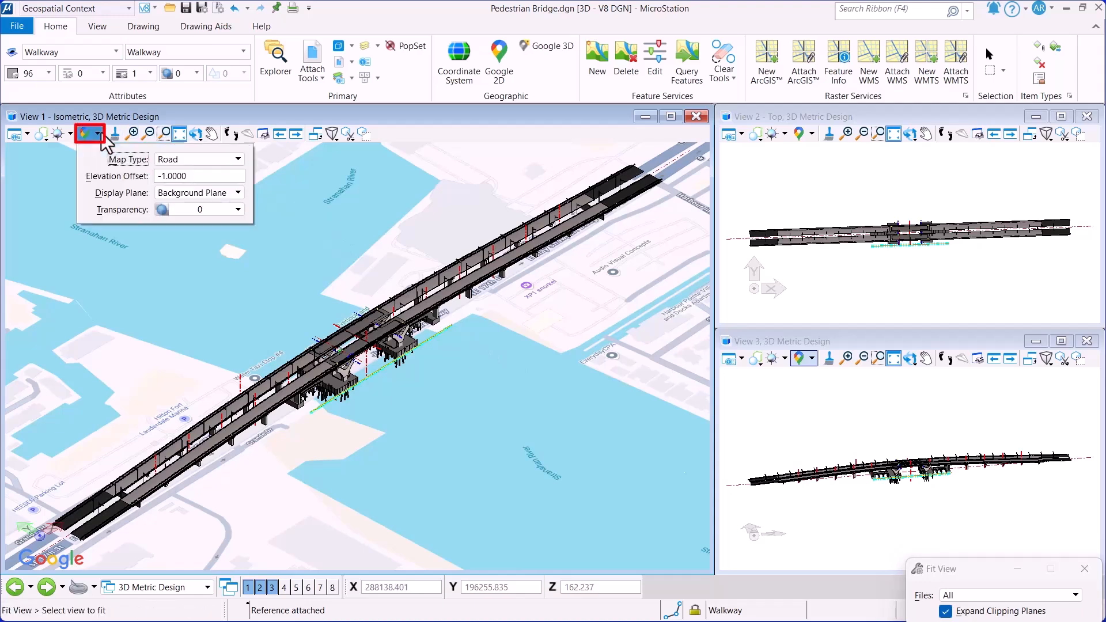
pyautogui.click(232, 163)
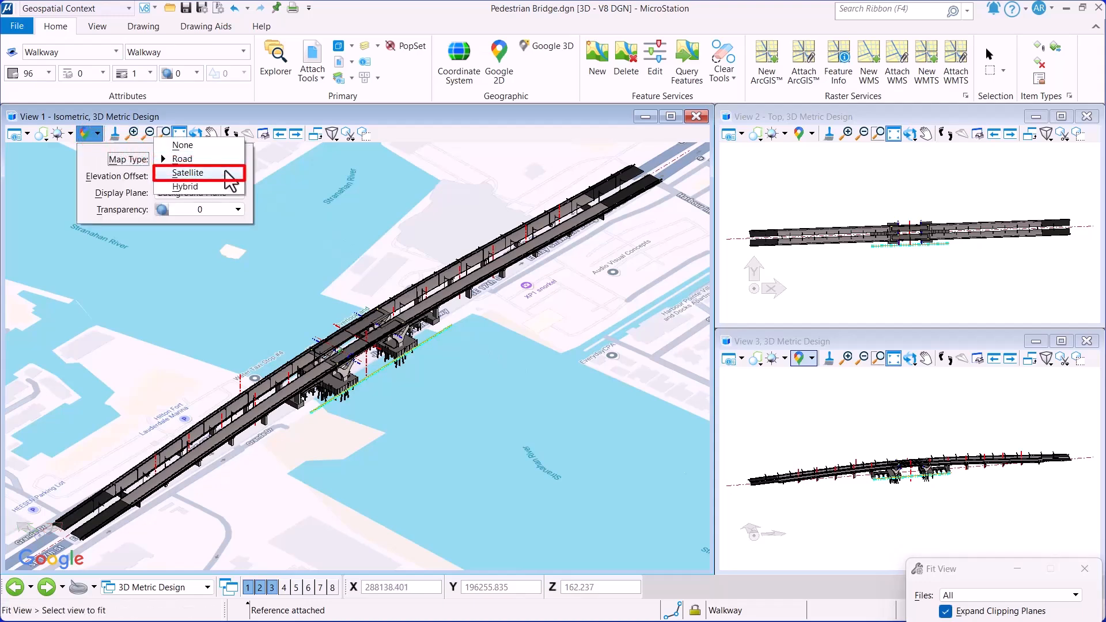
pyautogui.click(226, 172)
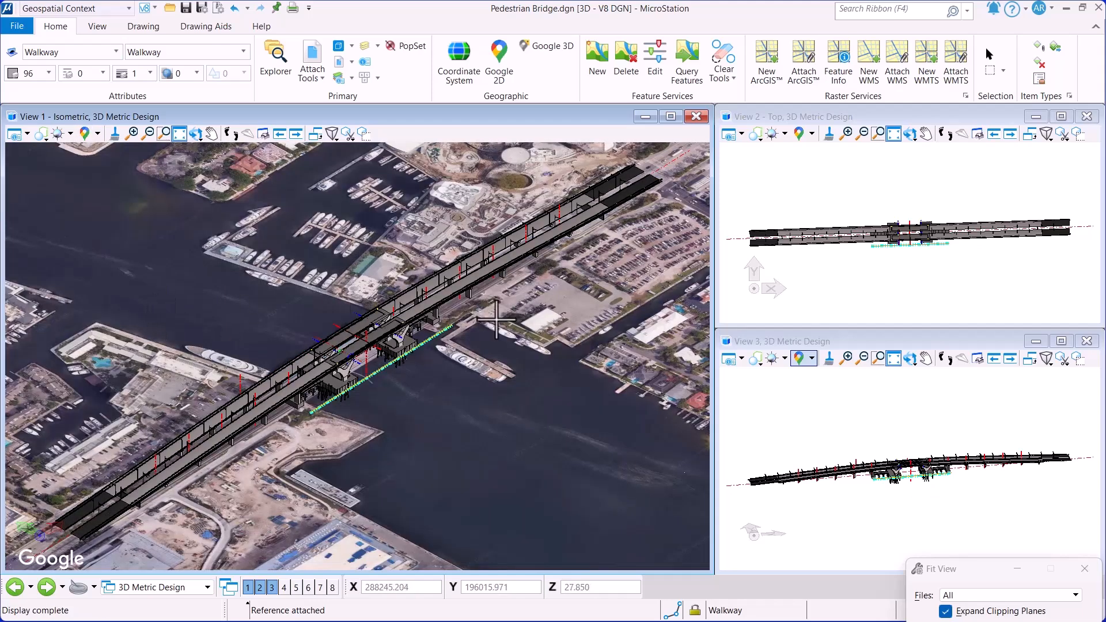
# Step: Set the background map type of the Top view and View 3 to Road
pyautogui.click(800, 134)
pyautogui.click(910, 159)
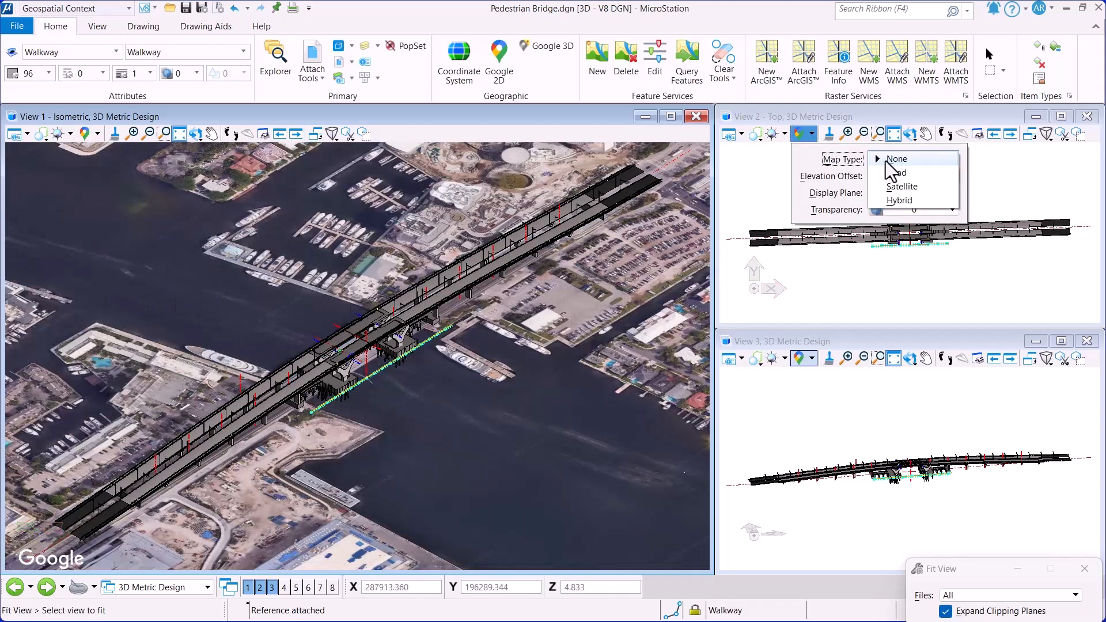
pyautogui.click(891, 173)
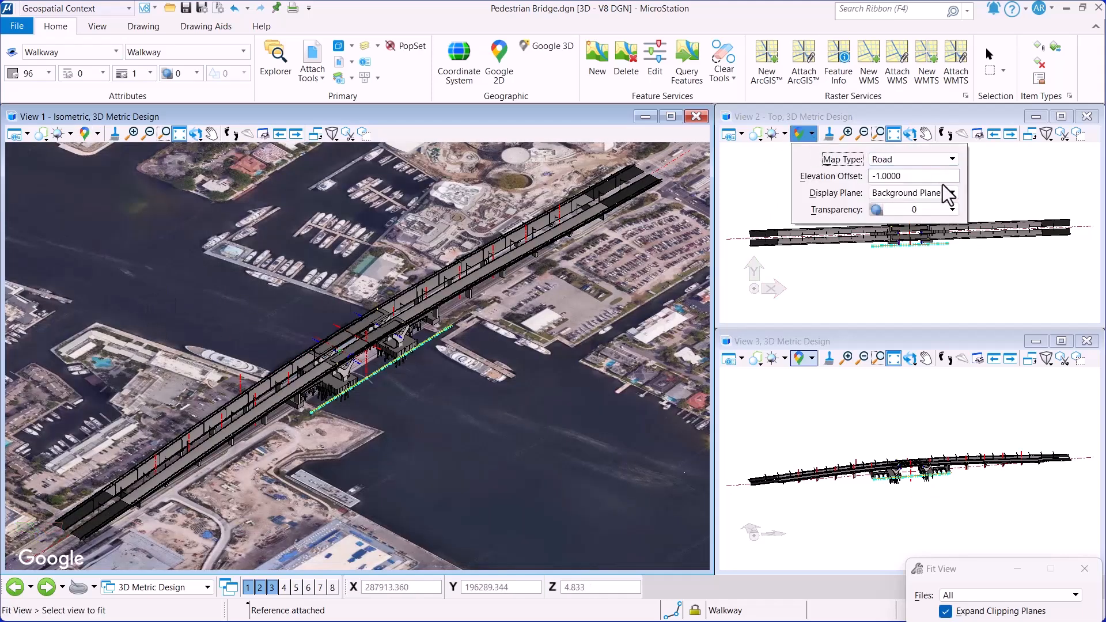
pyautogui.click(807, 360)
pyautogui.click(898, 384)
pyautogui.click(925, 398)
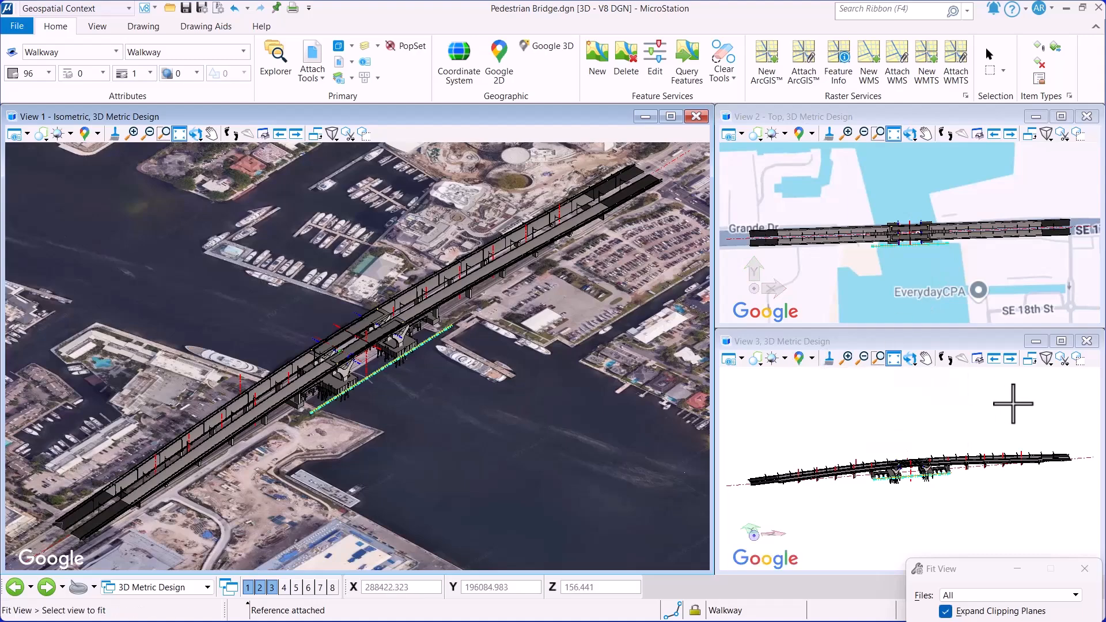
# Step: Frame the waterfront area northwest of the bridge in Views 1, 2 and 3
pyautogui.moveTo(163, 330); pyautogui.dragTo(357, 368, button='middle')
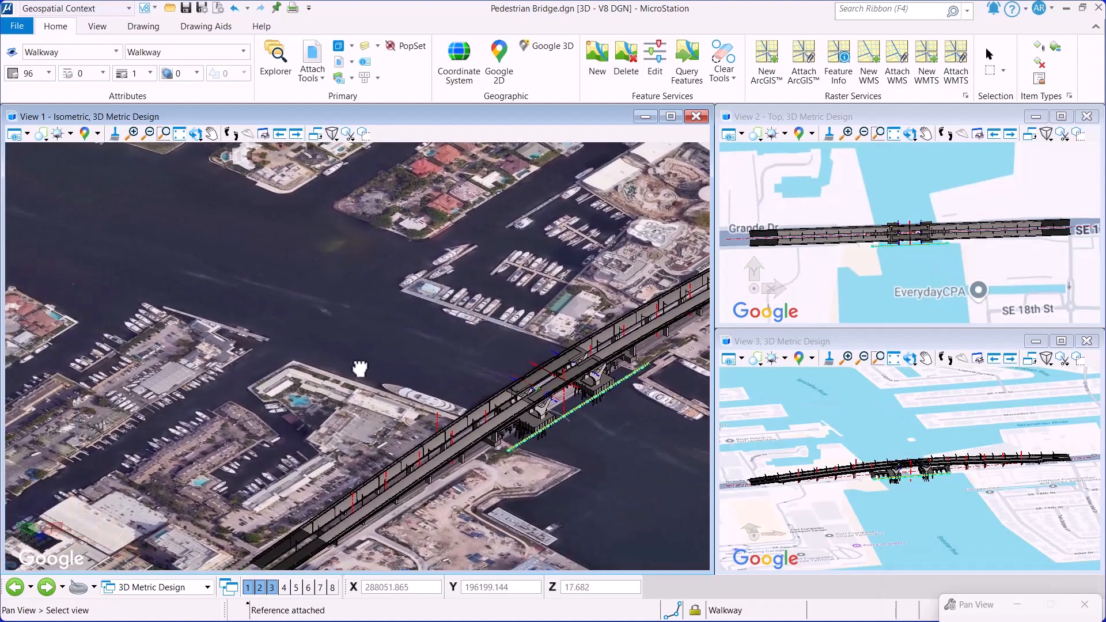
pyautogui.moveTo(358, 368); pyautogui.dragTo(362, 369, button='middle')
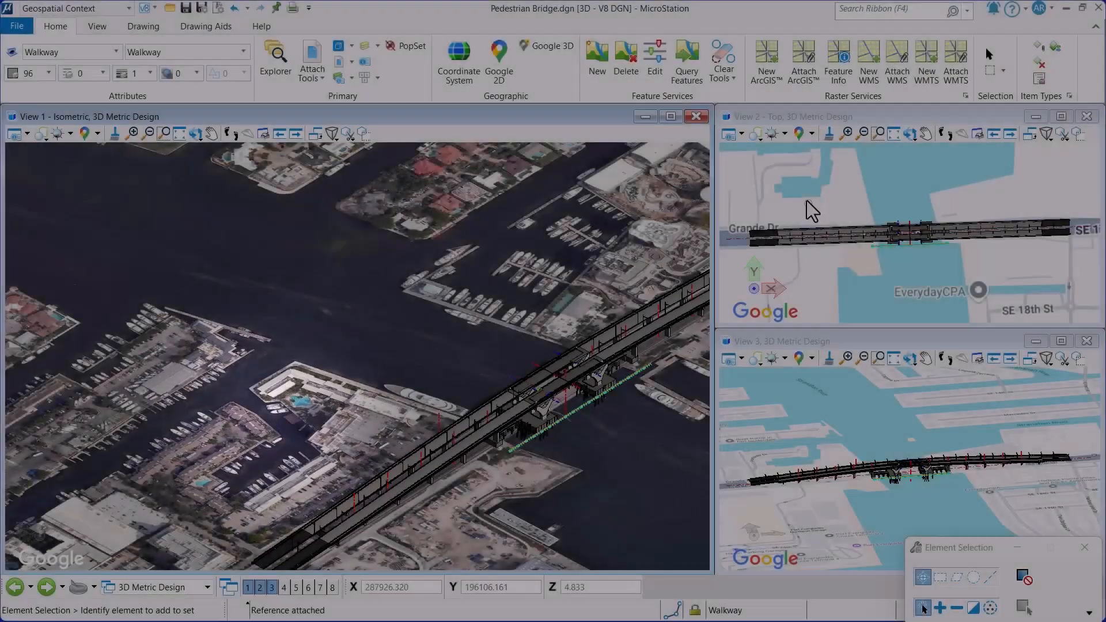
pyautogui.moveTo(810, 207); pyautogui.dragTo(847, 268)
pyautogui.moveTo(847, 268); pyautogui.dragTo(848, 269, button='middle')
pyautogui.scroll(3, 862, 221)
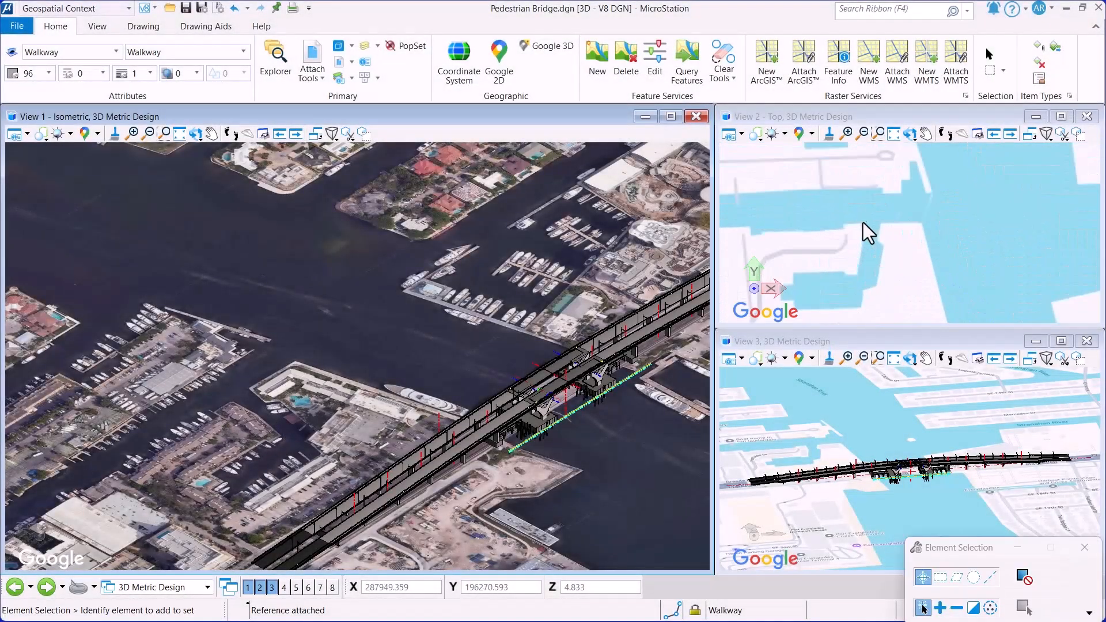
pyautogui.scroll(3, 797, 455)
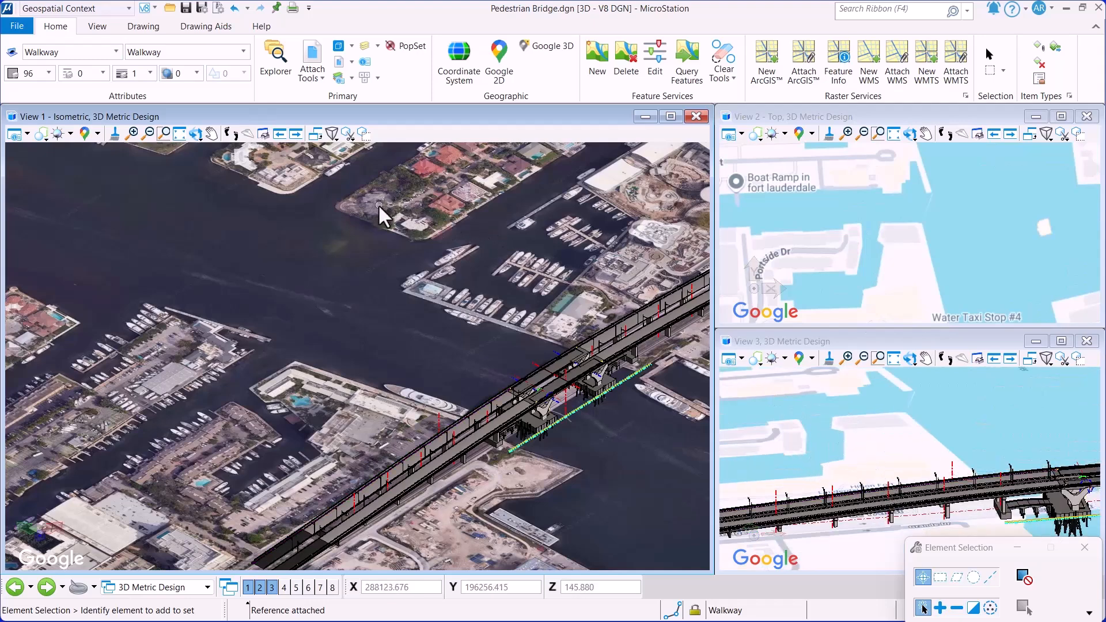
# Step: Turn off the display of the Bridge - Master reference and put the References dialog away
pyautogui.click(322, 79)
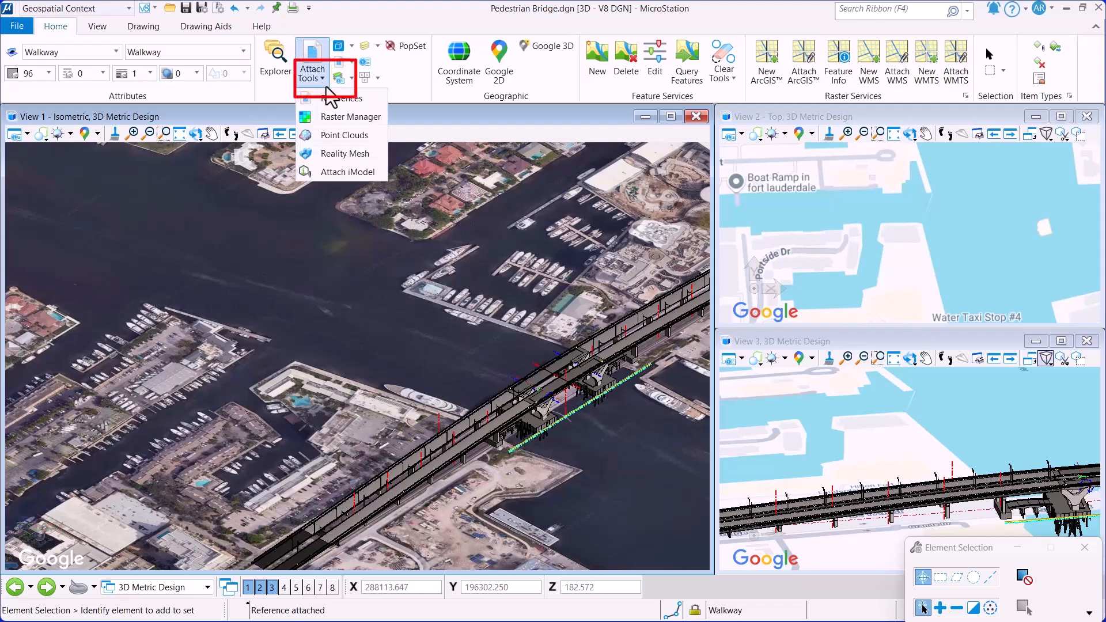
pyautogui.click(340, 99)
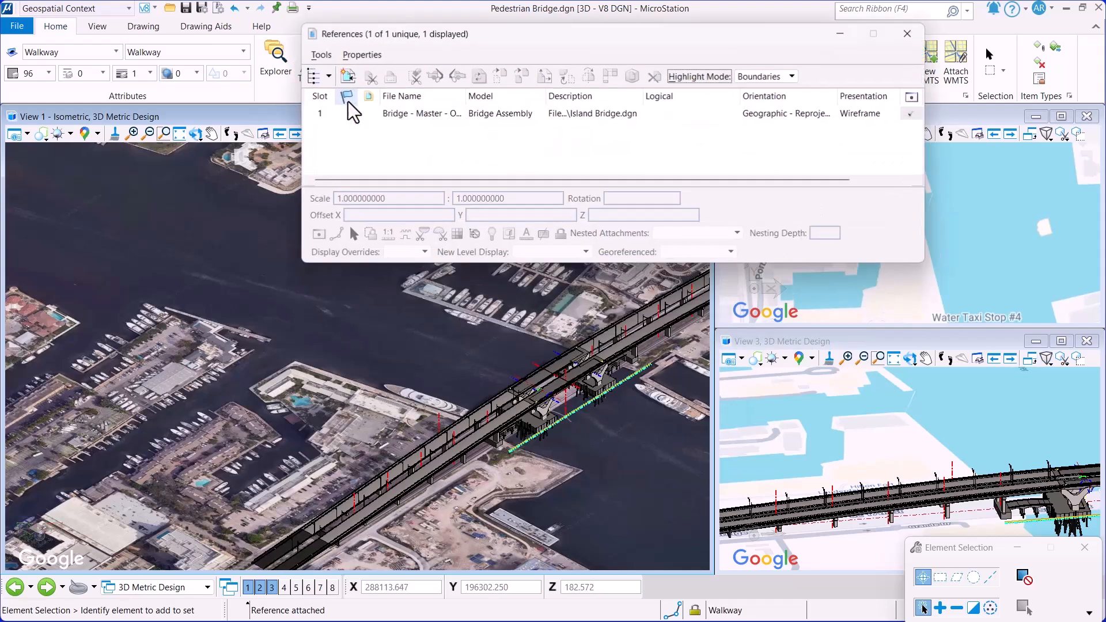
pyautogui.click(398, 113)
pyautogui.click(315, 236)
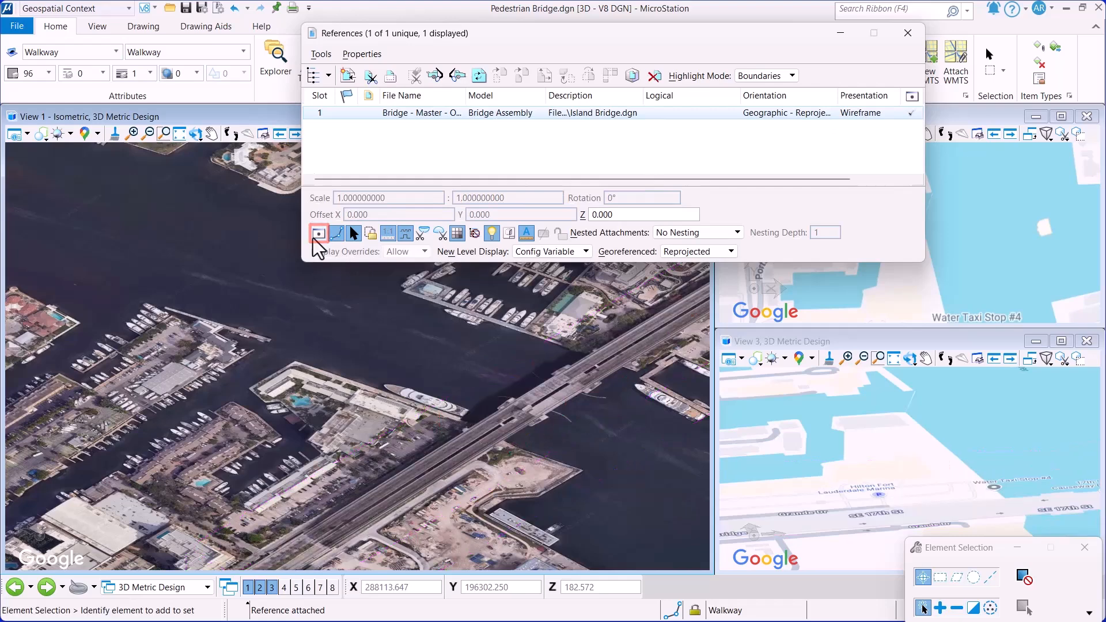
pyautogui.click(840, 34)
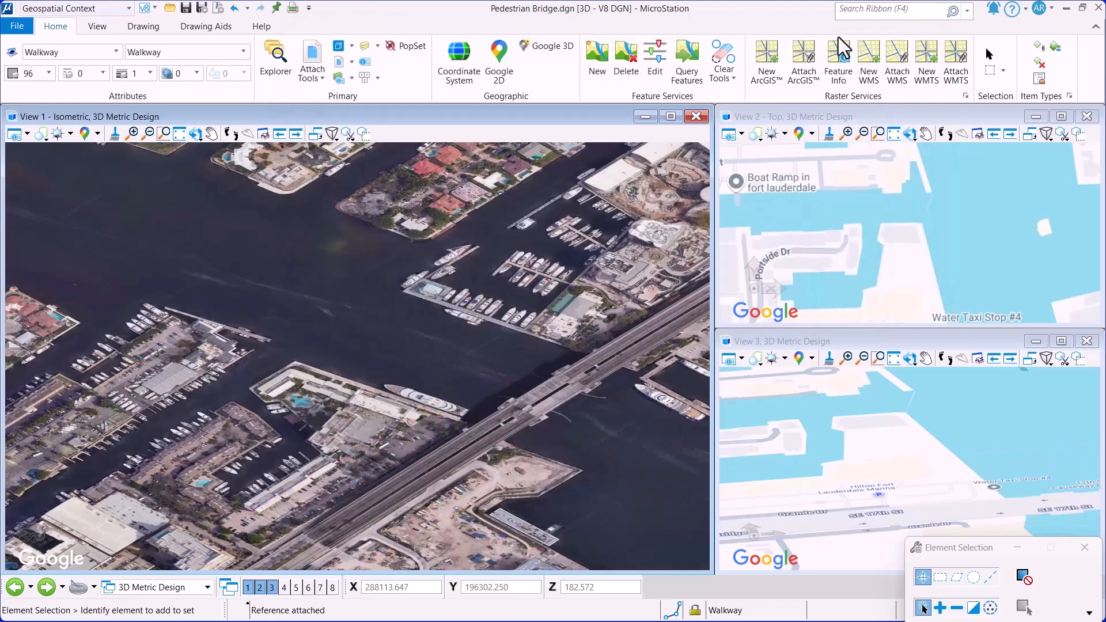
# Step: Create a General saved view named Pedestrian Bridge from View 1
pyautogui.click(96, 34)
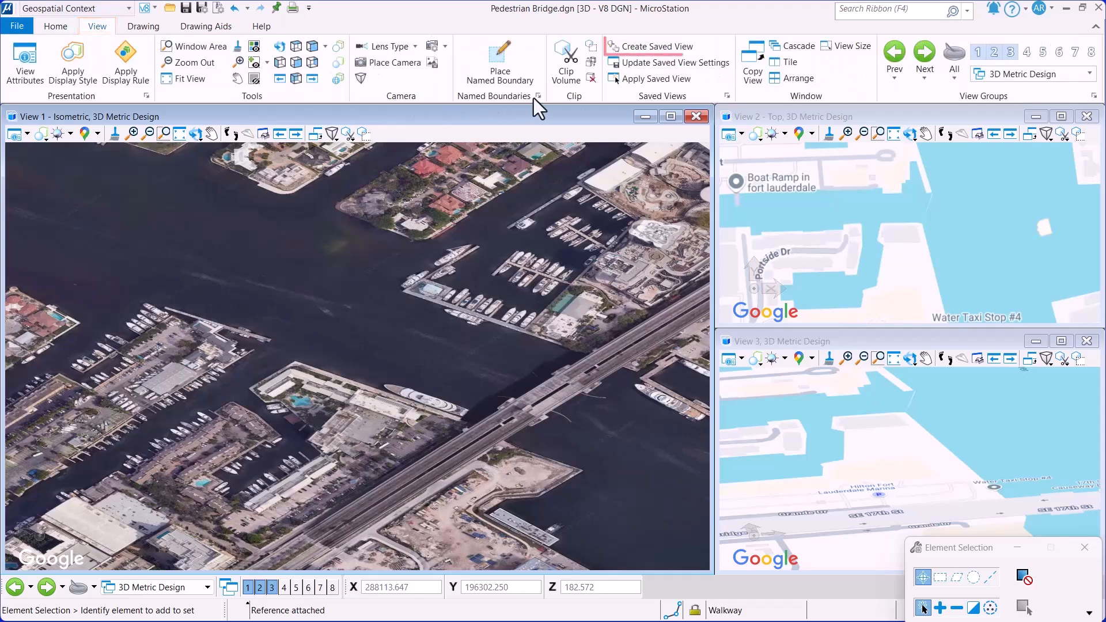
pyautogui.click(672, 53)
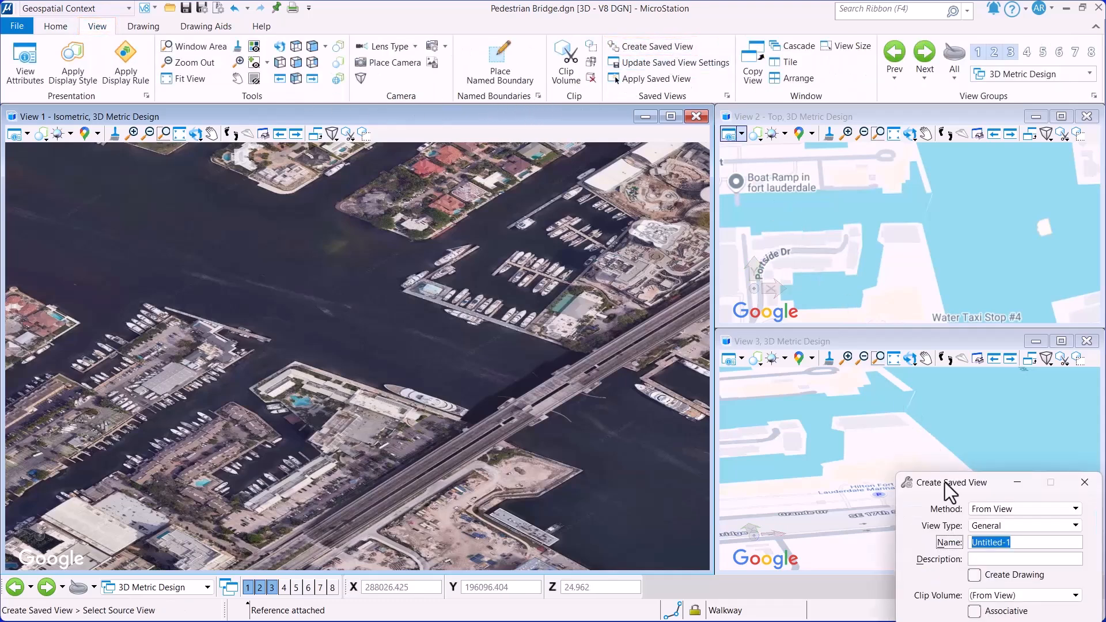
pyautogui.moveTo(945, 482); pyautogui.dragTo(684, 295)
pyautogui.write('Pedestria')
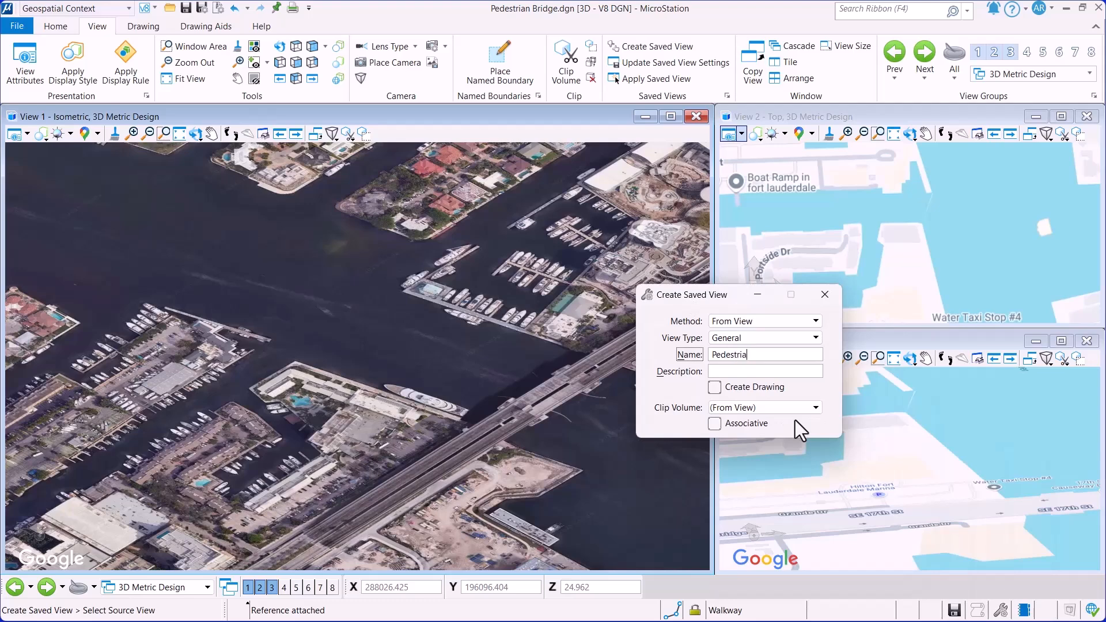
pyautogui.write('n Bridge')
pyautogui.click(254, 355)
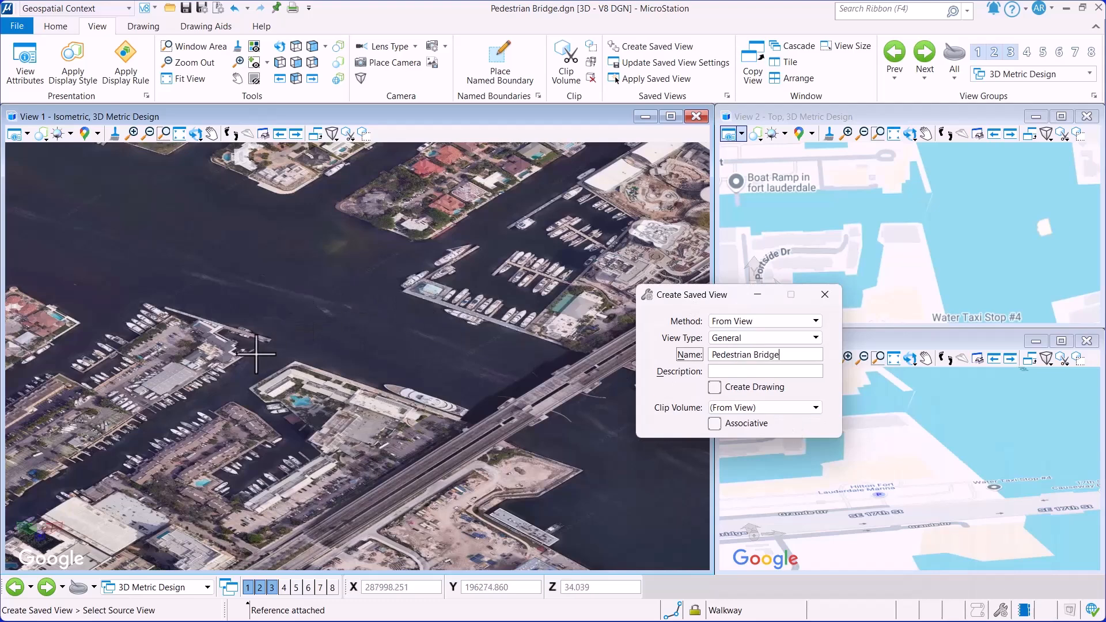
pyautogui.click(824, 295)
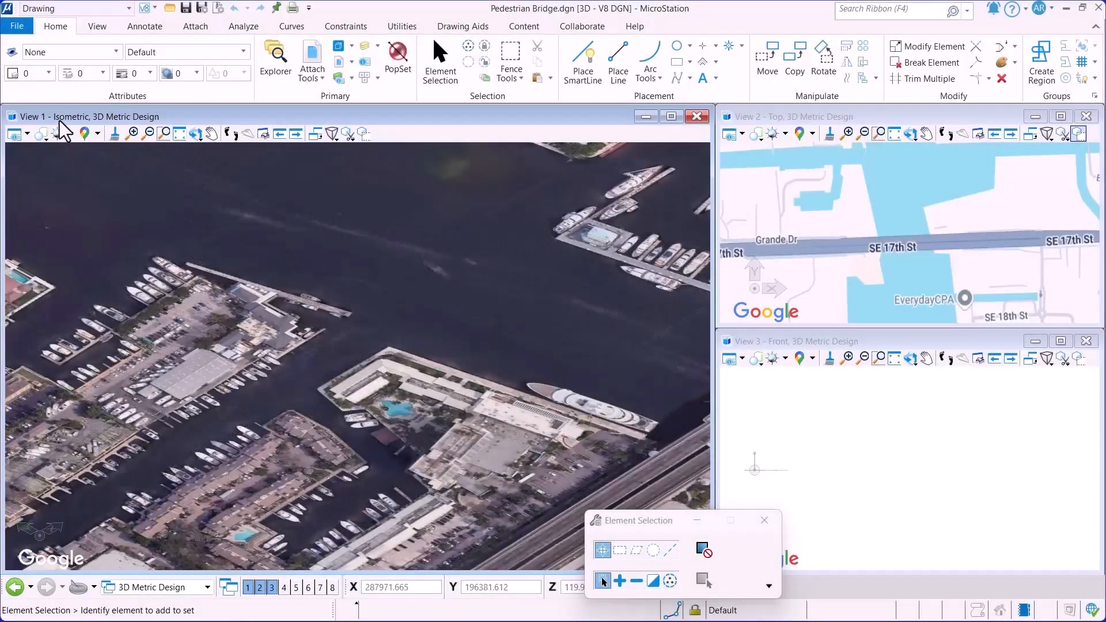
# Step: Check the background map settings of View 1 and change its display style
pyautogui.click(97, 137)
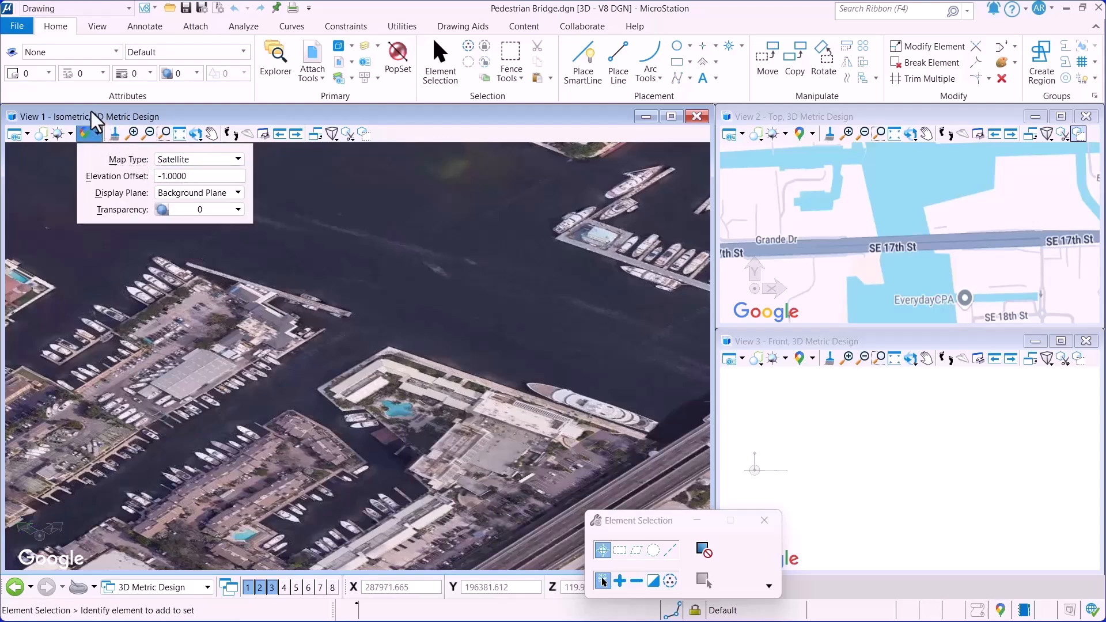
pyautogui.click(44, 139)
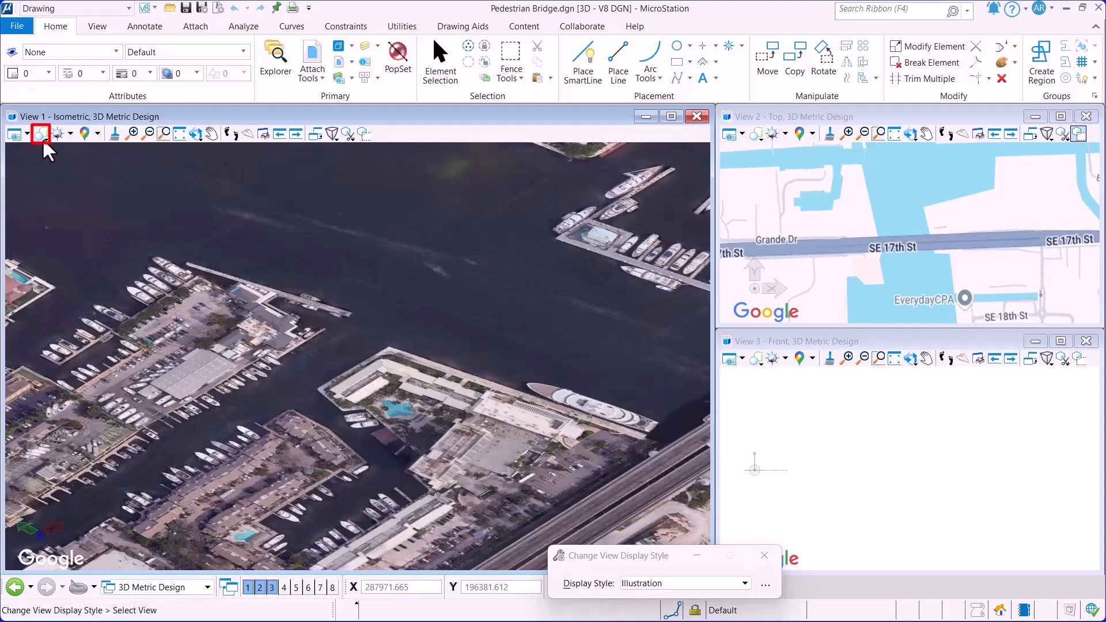
pyautogui.click(79, 274)
# Step: Zoom View 1 in on the water channel between the two dock corners using Window Area
pyautogui.click(164, 134)
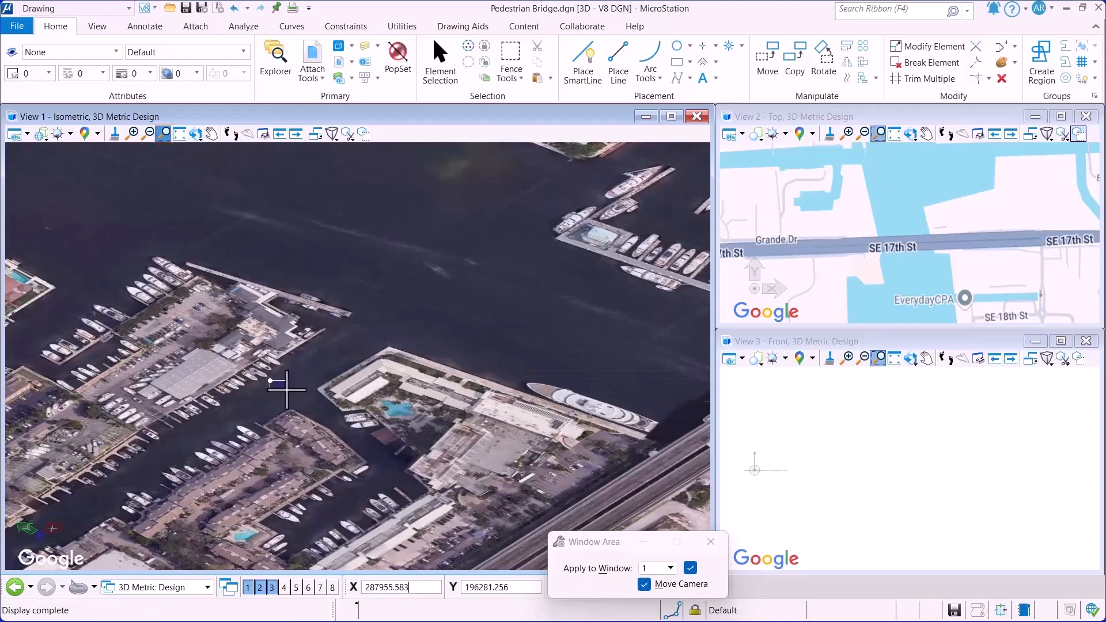
pyautogui.click(270, 381)
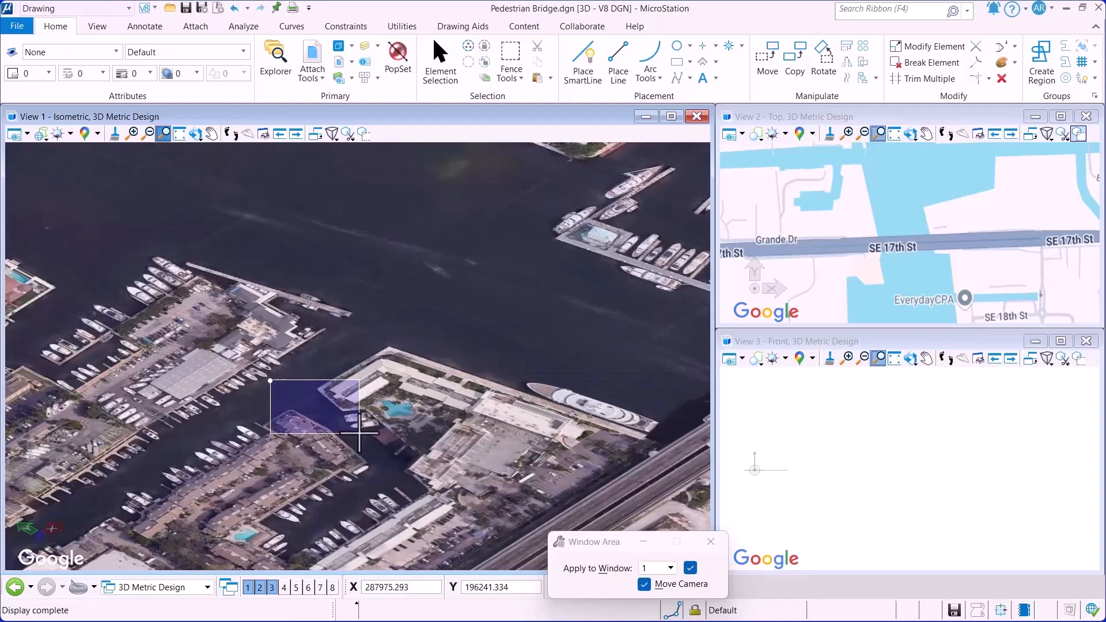
pyautogui.click(359, 430)
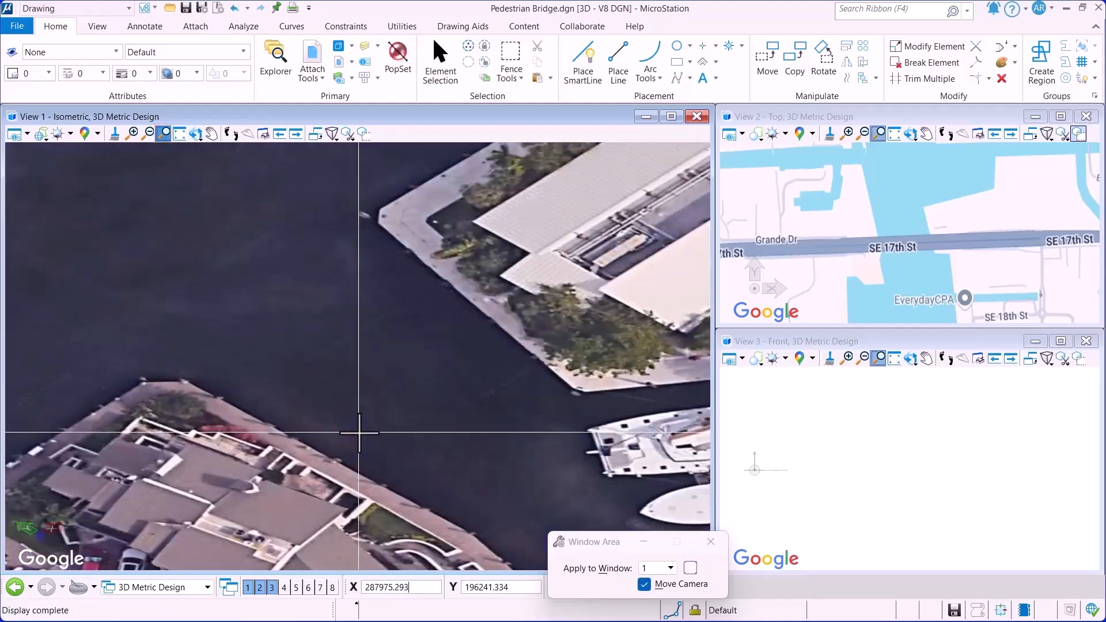
pyautogui.rightClick(396, 412)
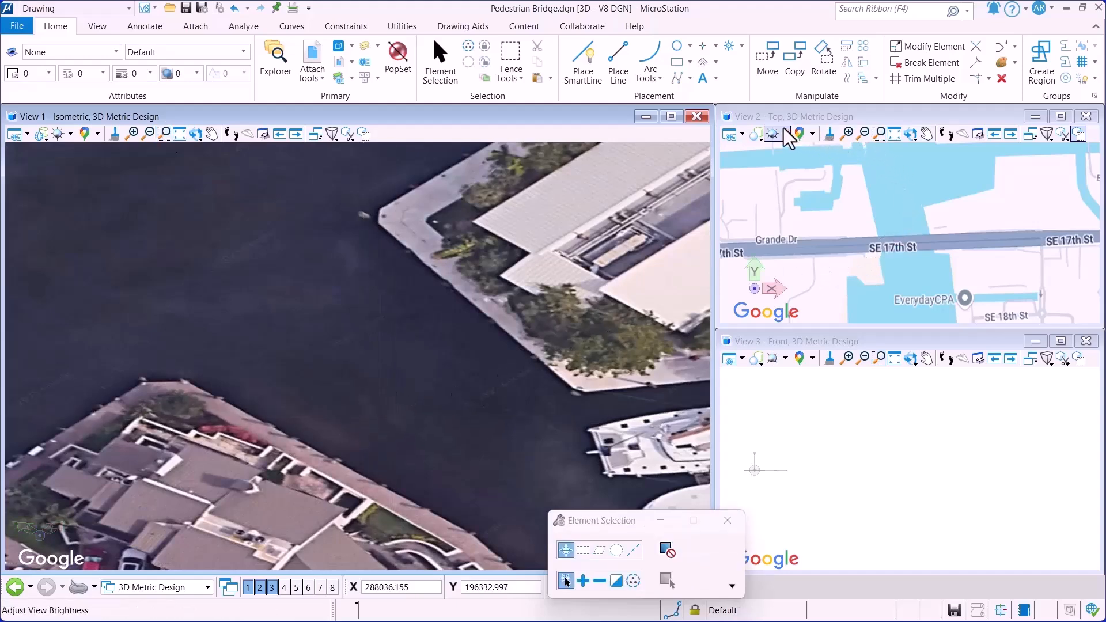
# Step: Set the background map of View 2 to Satellite and its display style to Wireframe
pyautogui.click(811, 136)
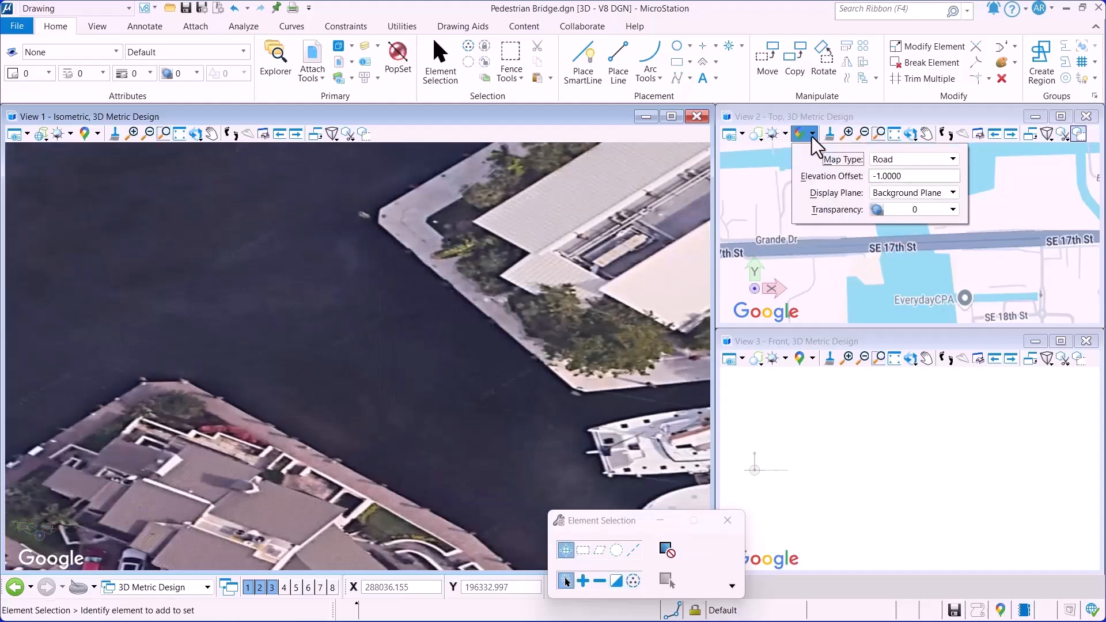
pyautogui.click(893, 159)
pyautogui.click(900, 175)
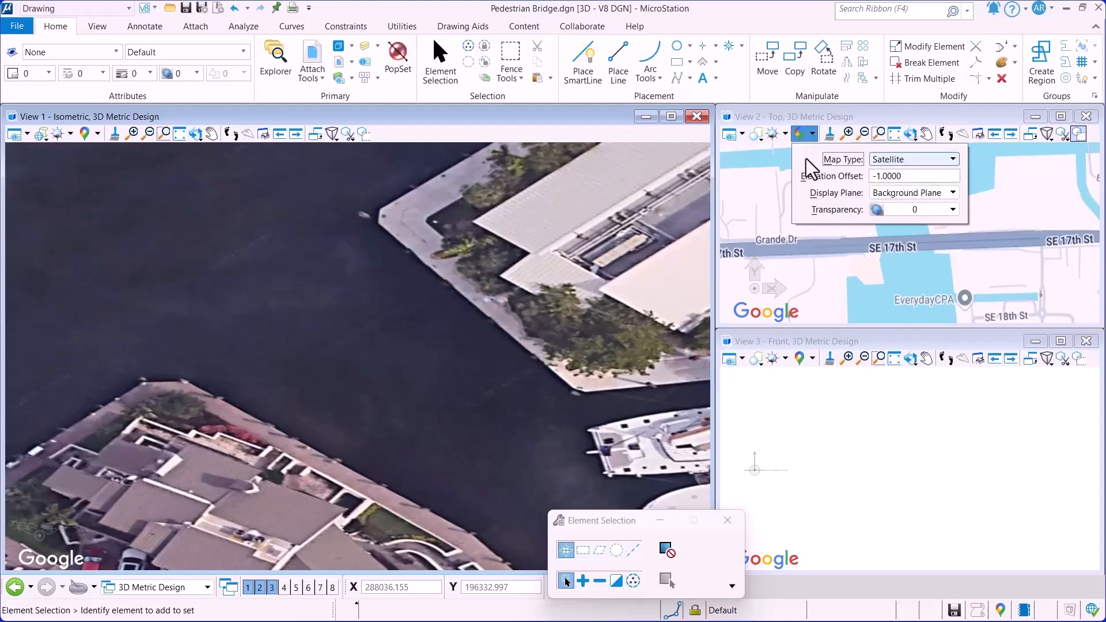
pyautogui.click(767, 170)
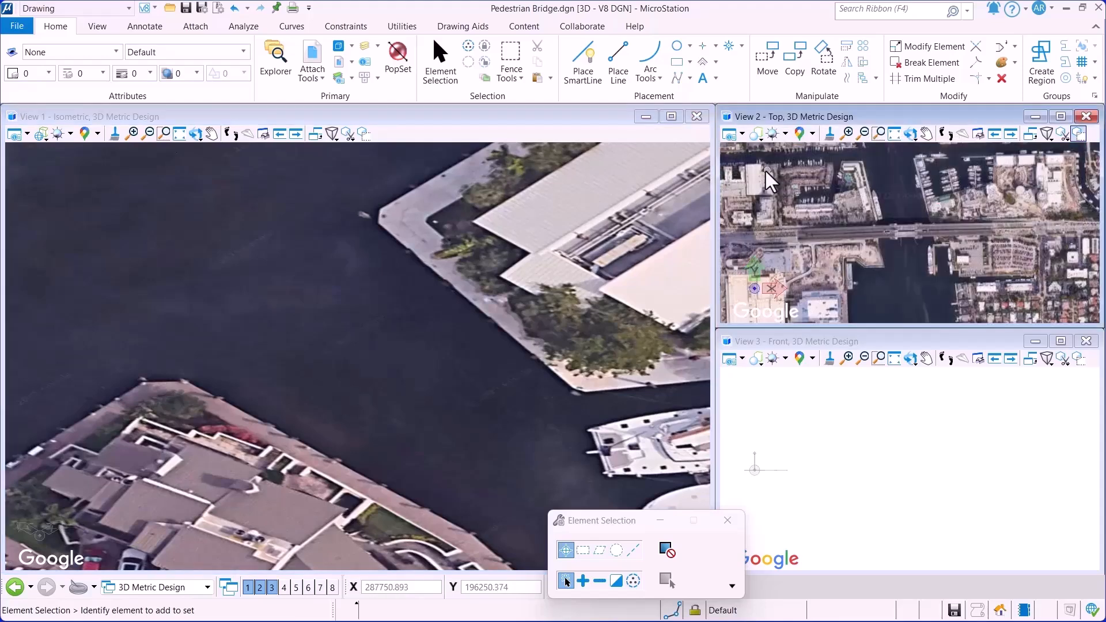
pyautogui.click(758, 137)
pyautogui.click(778, 274)
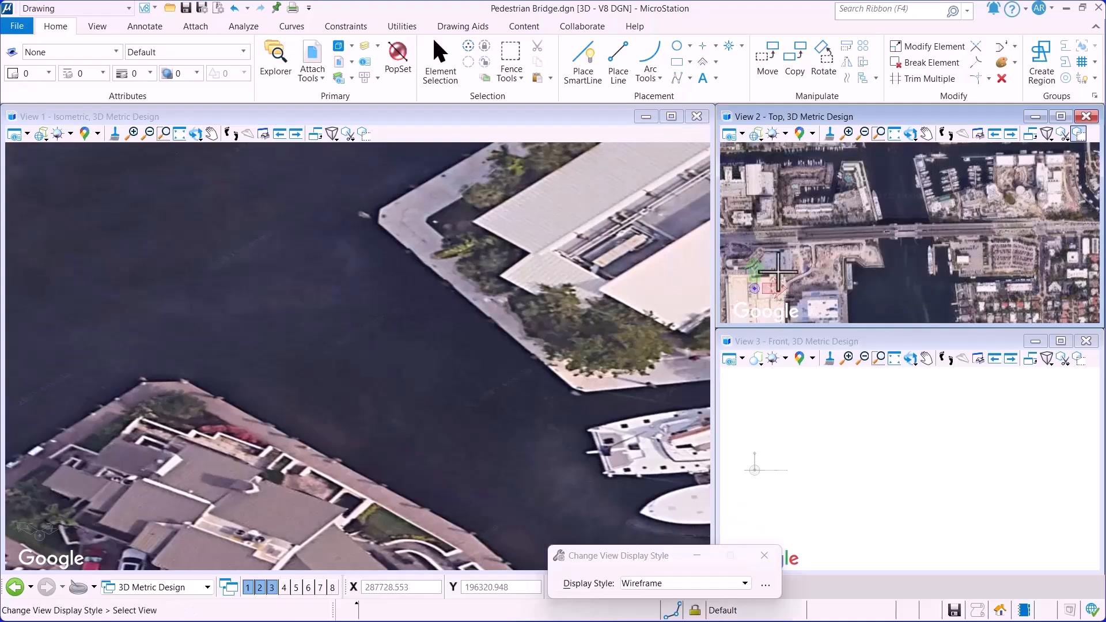
# Step: Zoom View 2 in on the water channel between the two docks using Window Area
pyautogui.click(878, 135)
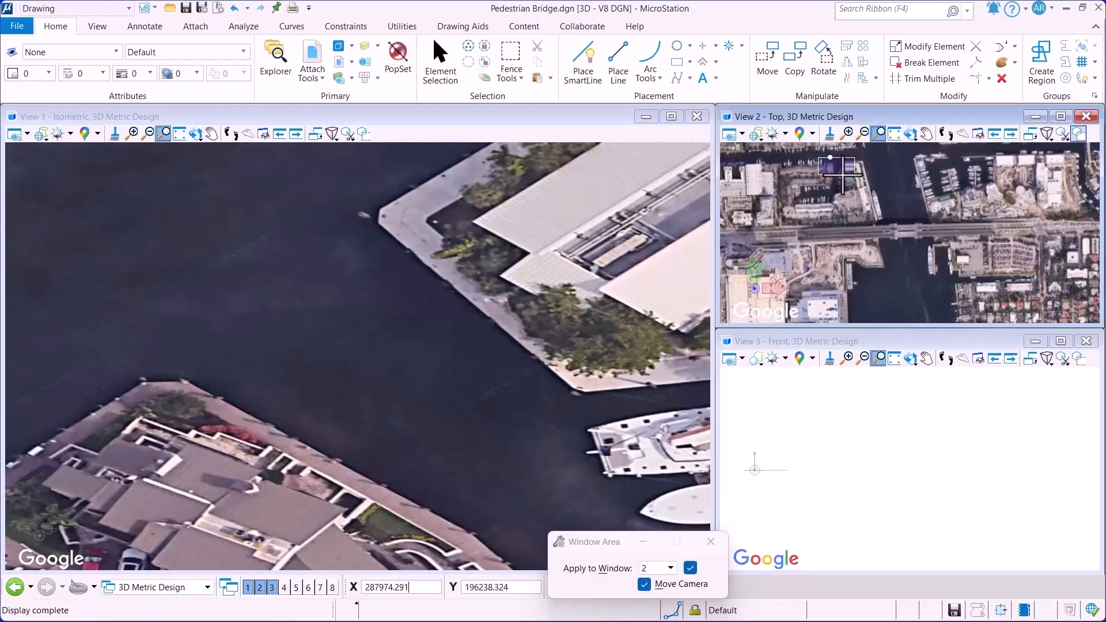
pyautogui.click(819, 154)
pyautogui.click(862, 195)
pyautogui.rightClick(837, 226)
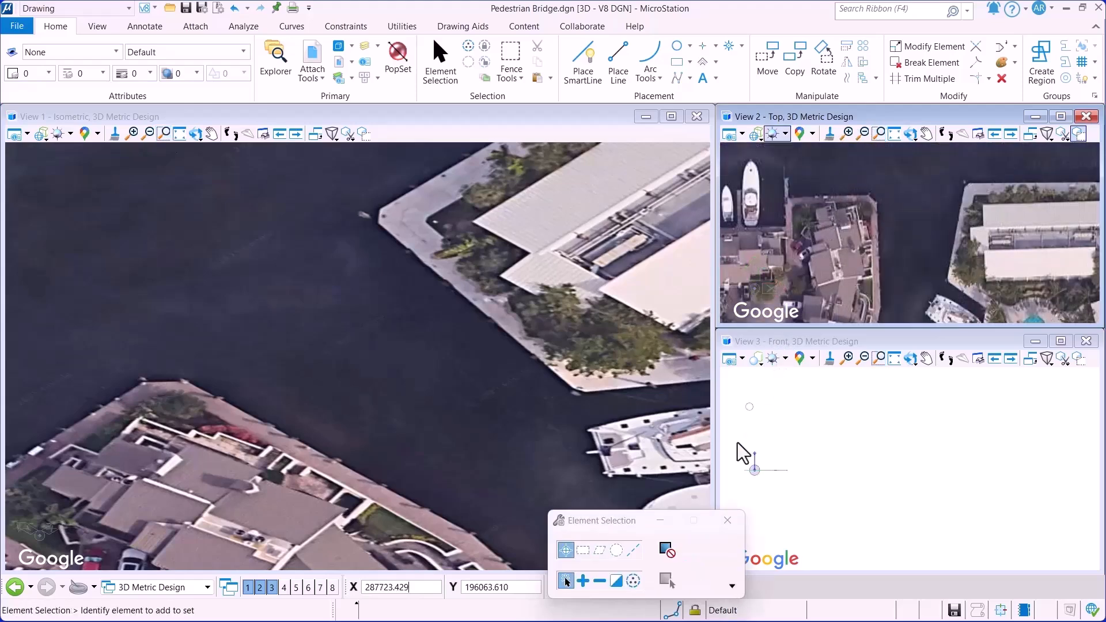
# Step: Dock the tool settings window at the edge with auto-hide and switch to the Modeling workflow
pyautogui.moveTo(615, 529); pyautogui.dragTo(1085, 345)
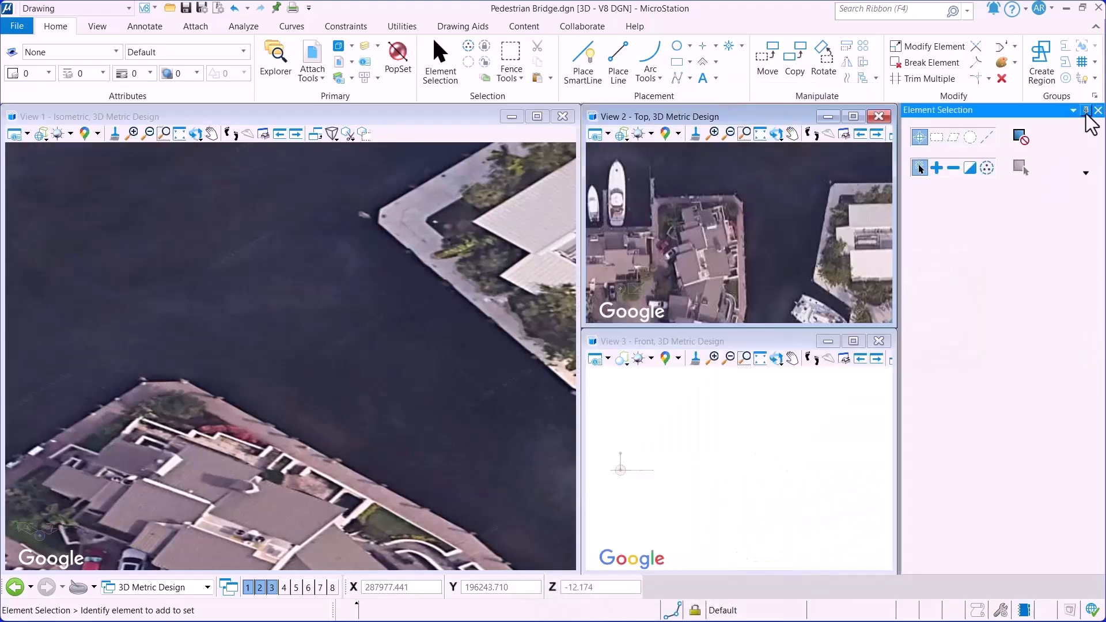
pyautogui.click(1085, 110)
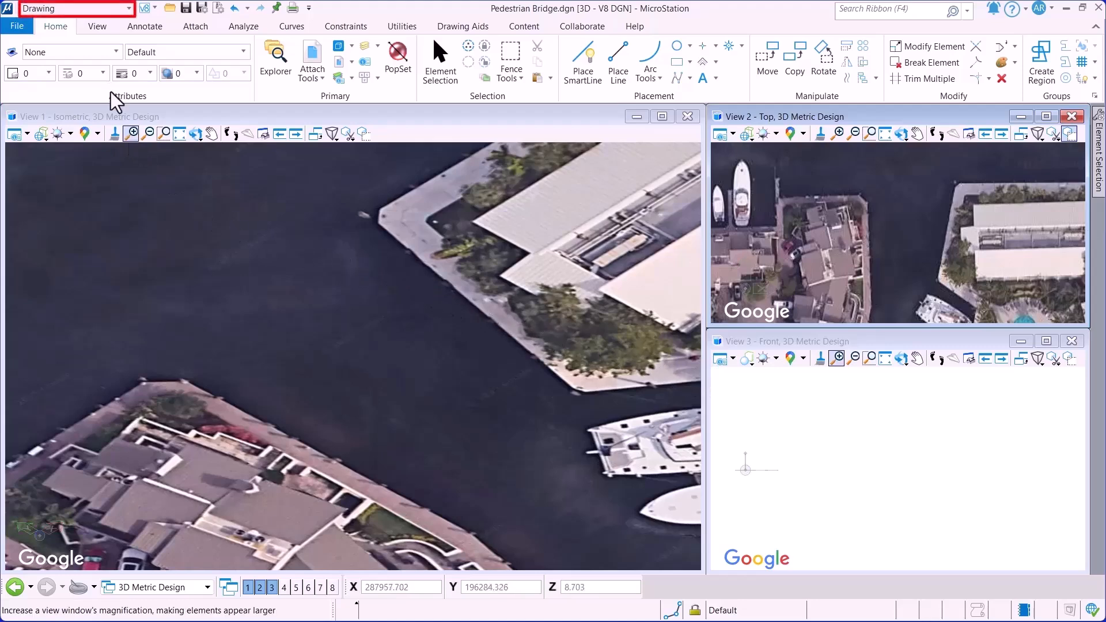
pyautogui.click(126, 9)
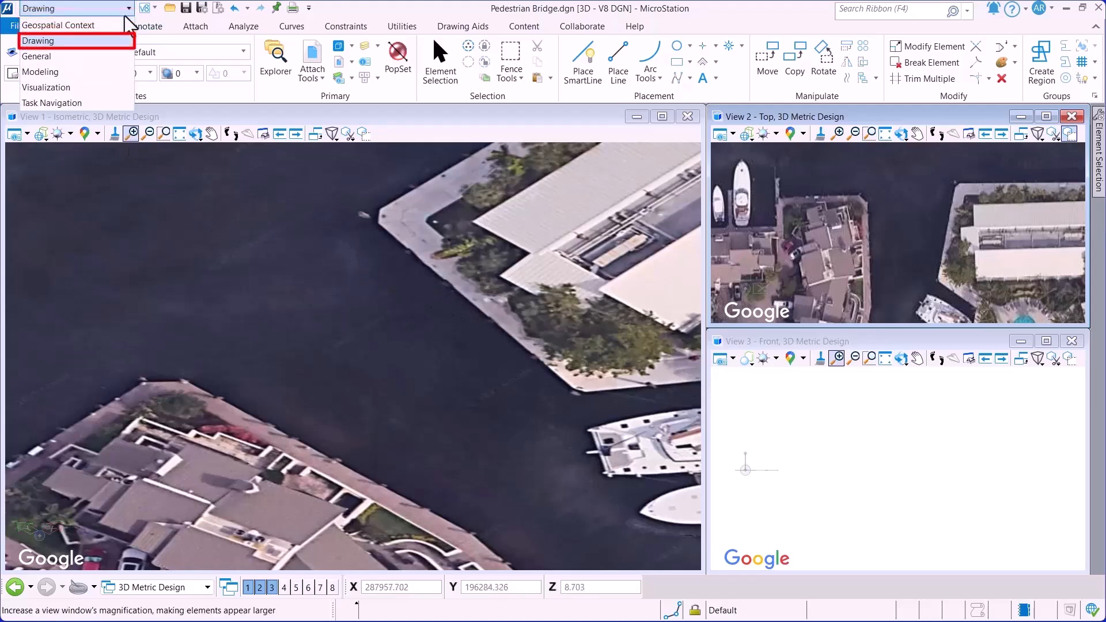
pyautogui.click(126, 73)
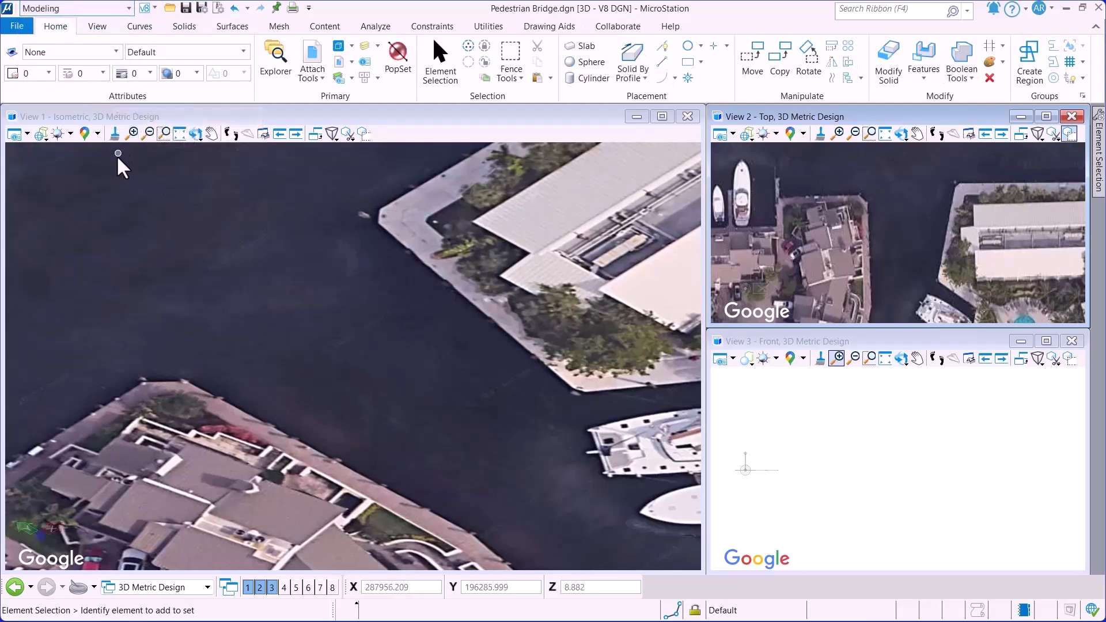
# Step: Activate the Bridge path element template from the Pedestrian Bridge template group
pyautogui.click(115, 53)
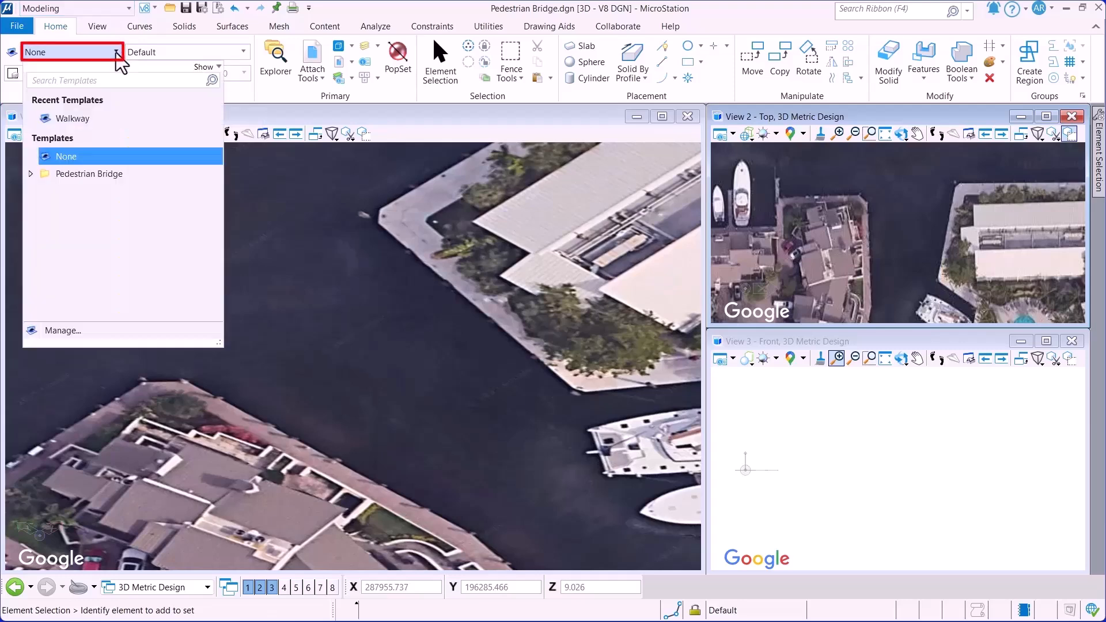
pyautogui.click(31, 175)
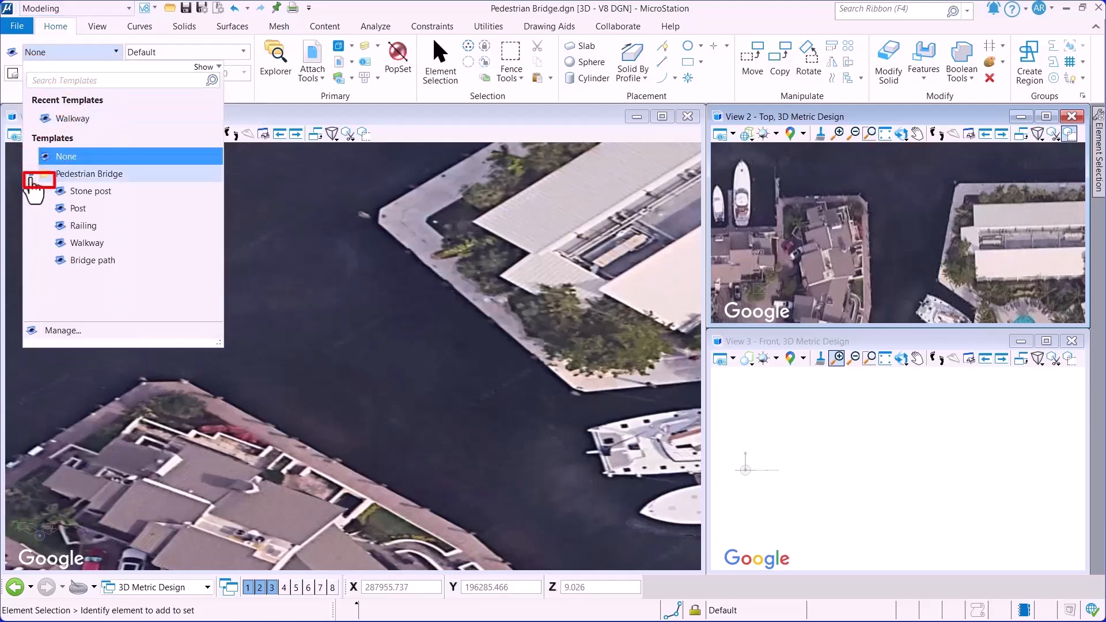
pyautogui.click(92, 260)
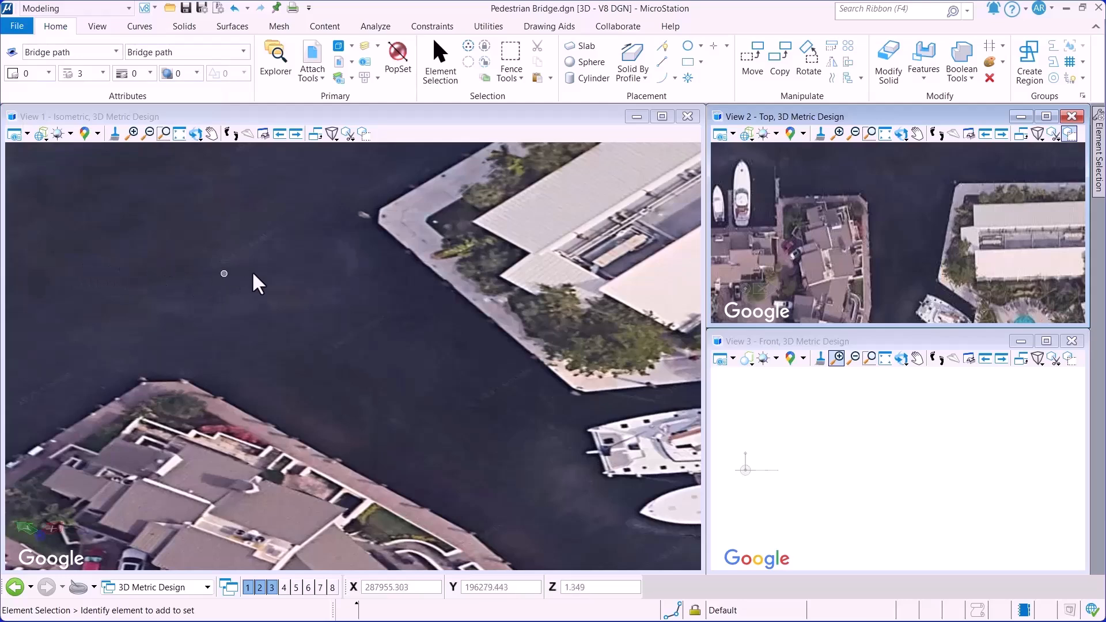
# Step: Place a line in the Top view from the house-side dock straight across the channel along X, with a length of 24
pyautogui.click(663, 63)
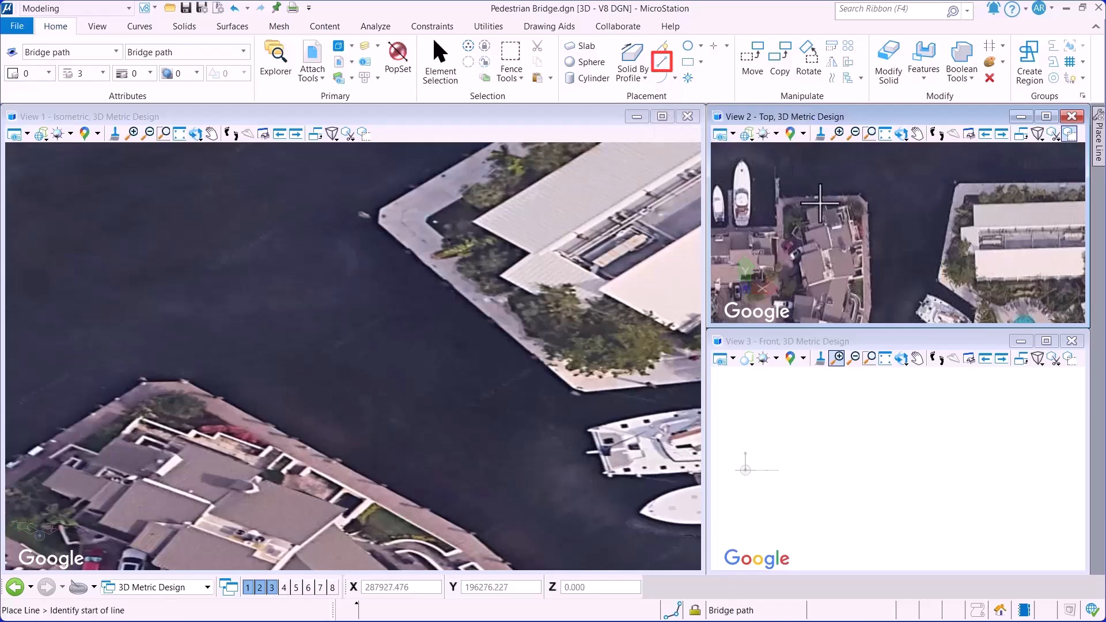
pyautogui.scroll(2, 887, 274)
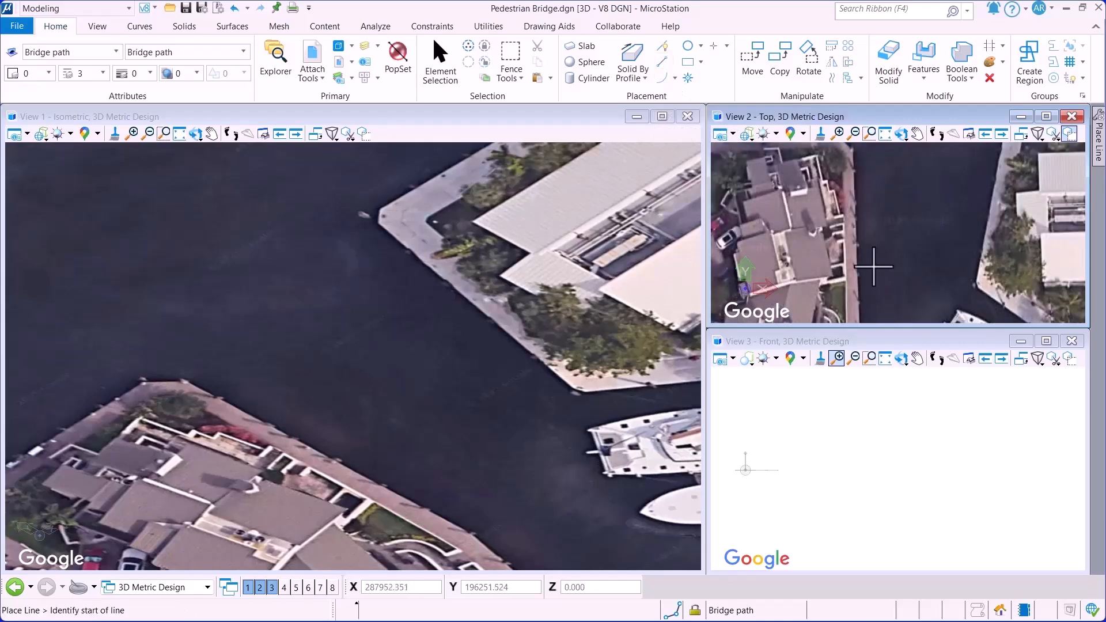
pyautogui.click(847, 216)
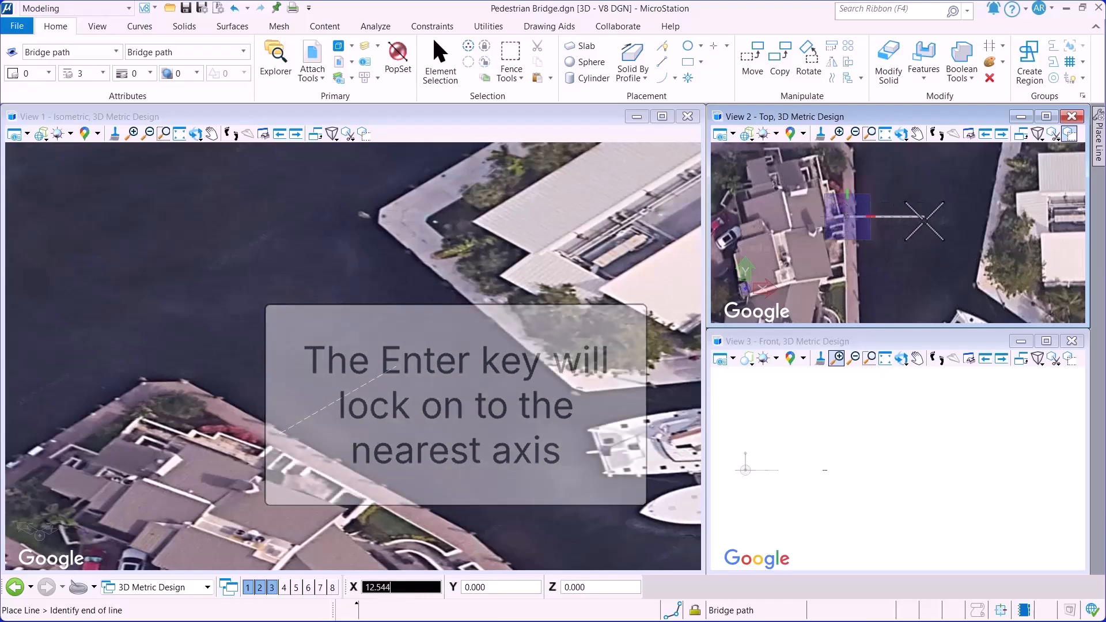
pyautogui.write('24')
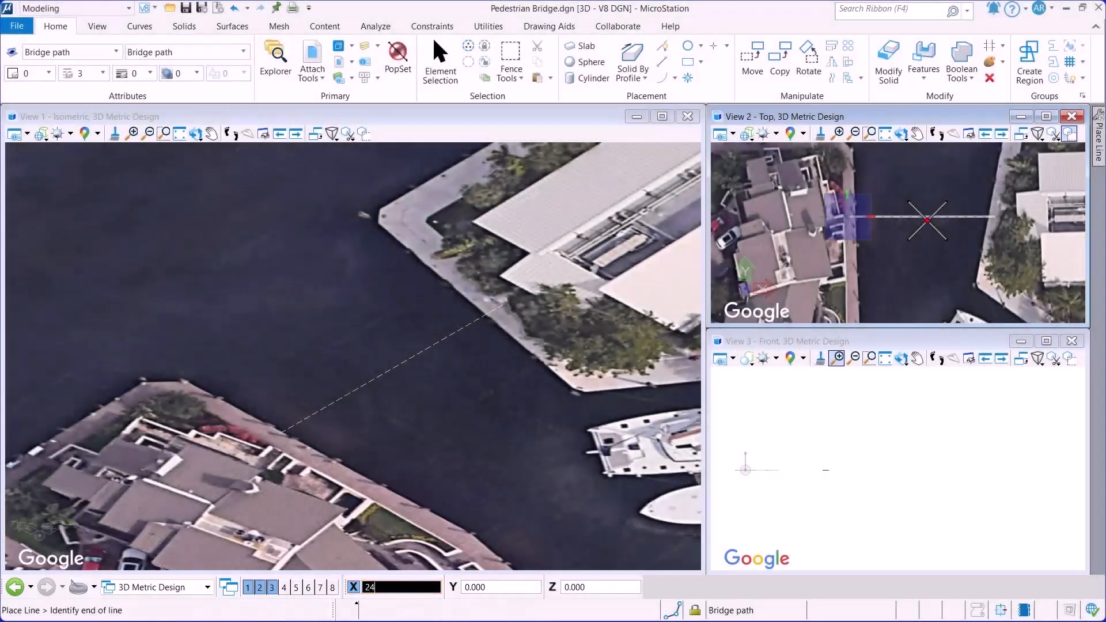
pyautogui.click(926, 220)
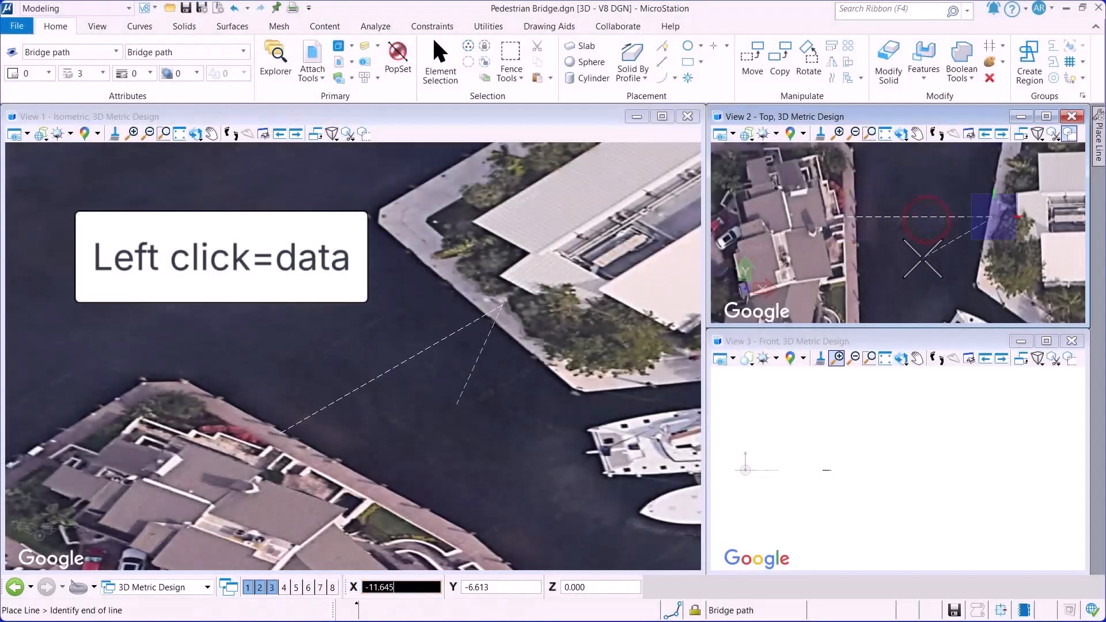
pyautogui.rightClick(922, 258)
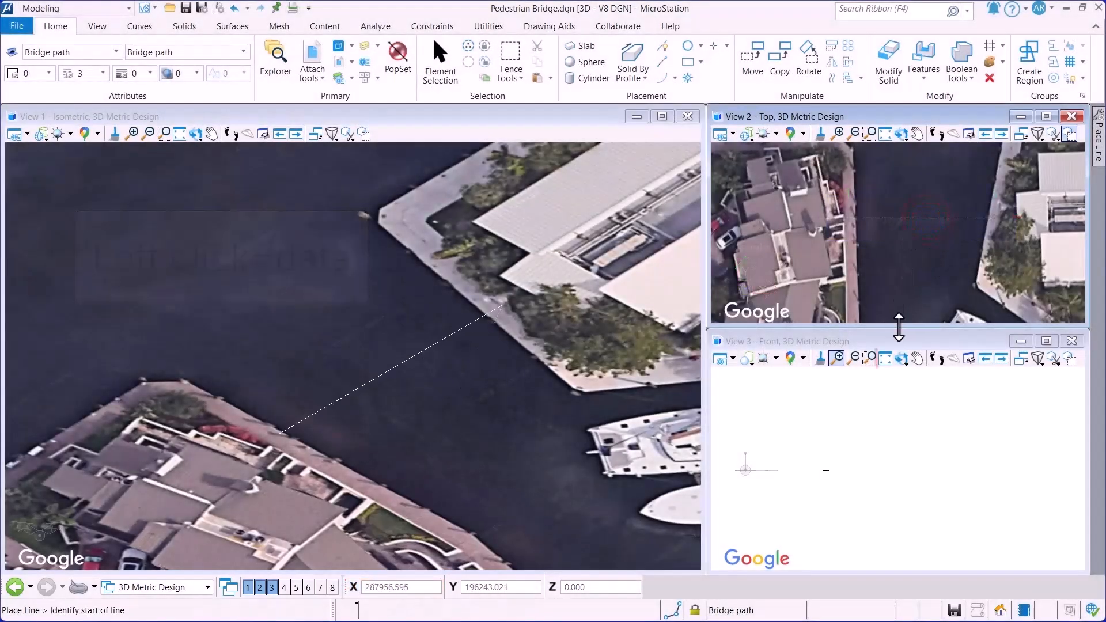
# Step: Fit the Front view to the channel line and place a vertical line 2.000 high upward from its midpoint
pyautogui.click(884, 364)
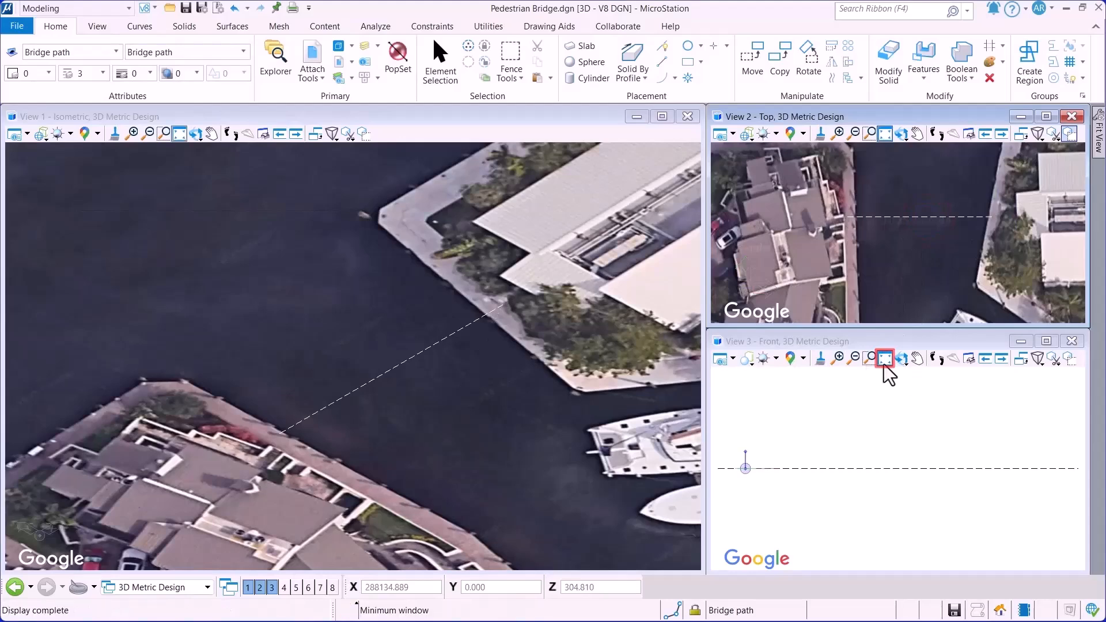
pyautogui.click(661, 62)
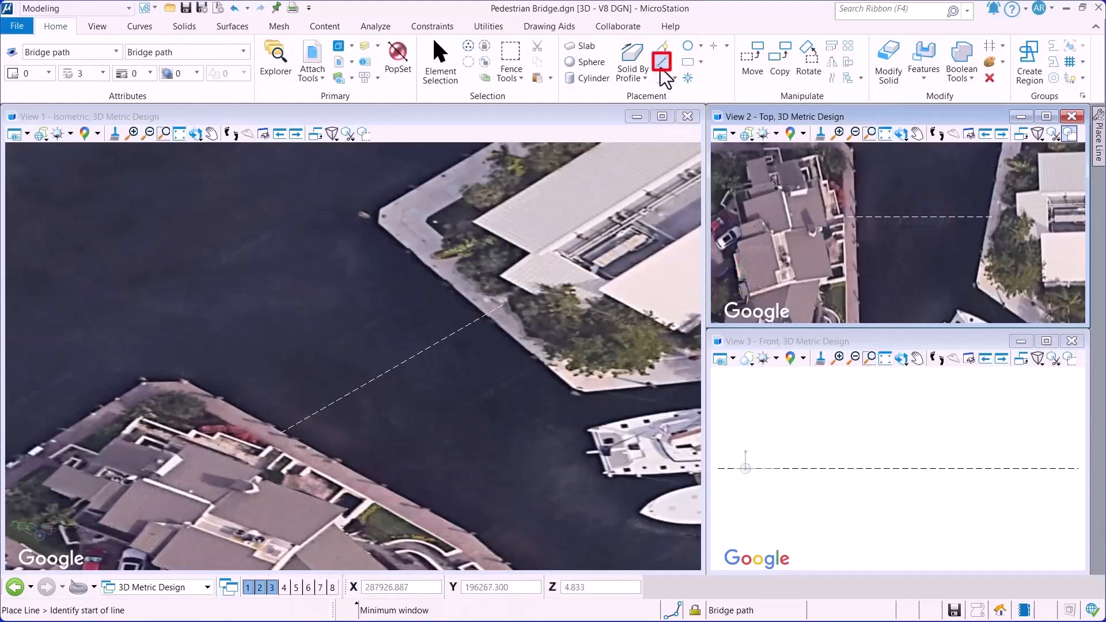
pyautogui.click(898, 469)
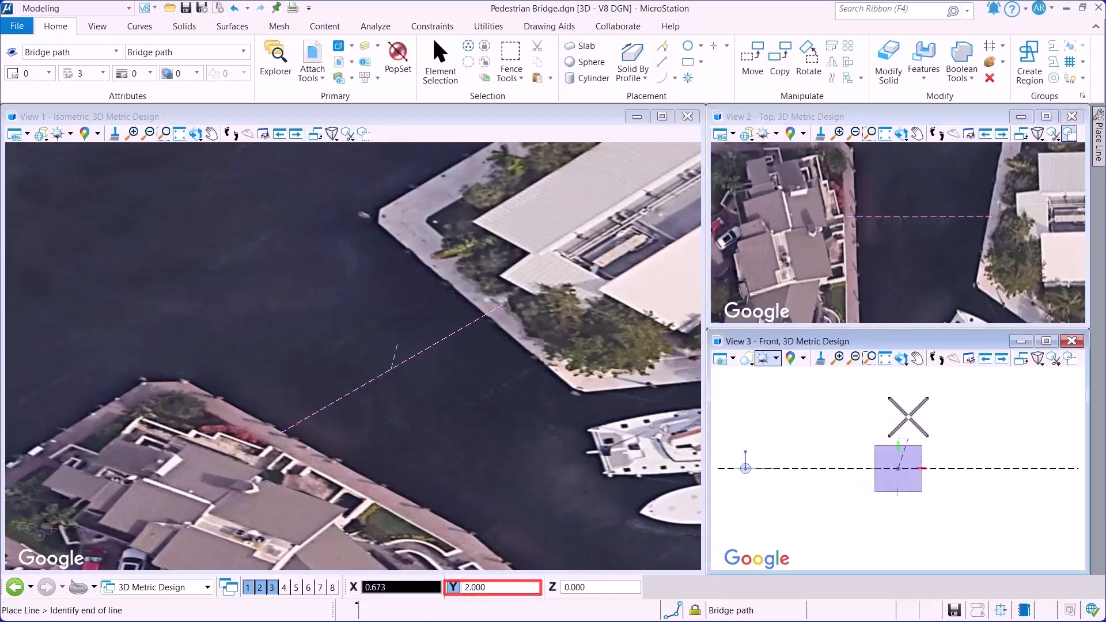
pyautogui.click(898, 437)
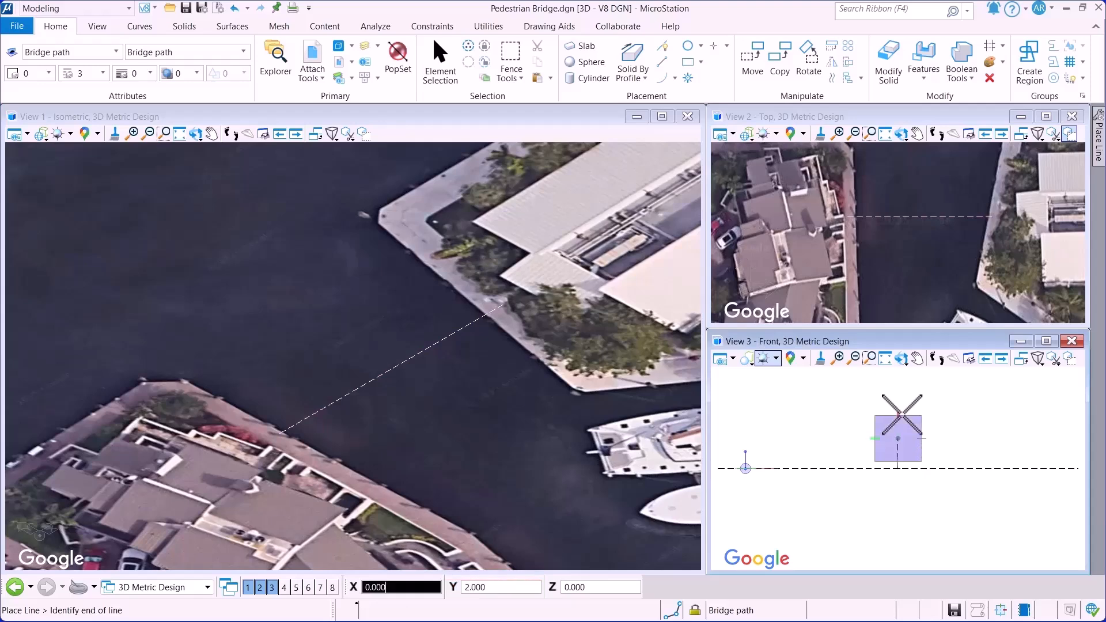
pyautogui.rightClick(979, 423)
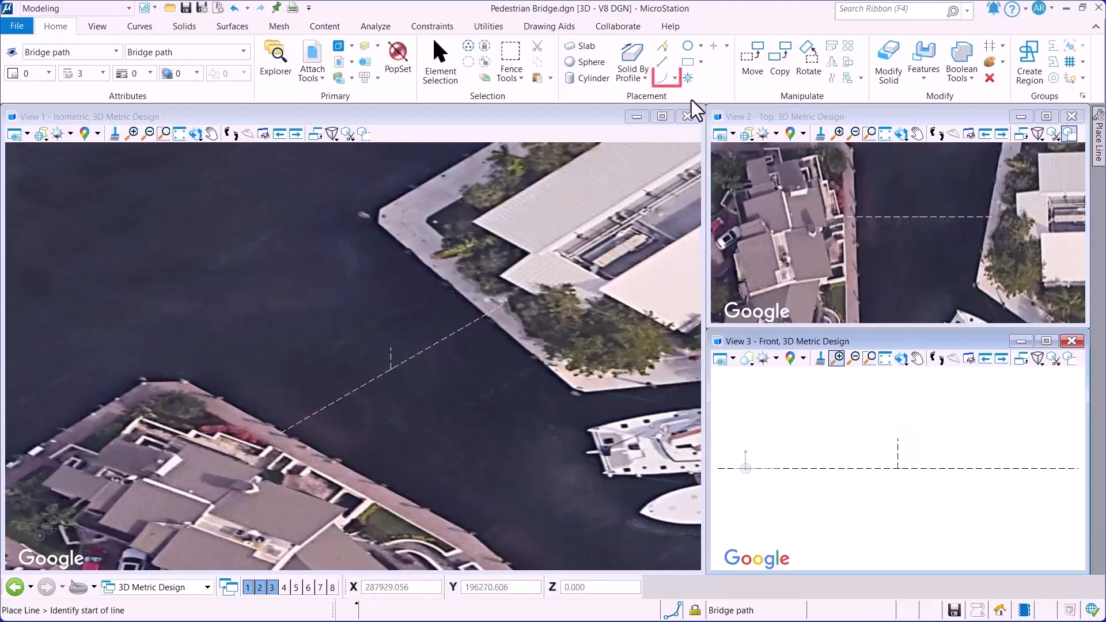
# Step: Place an arc with the Start, End, Mid method between the channel line's endpoints, through the top of the vertical line
pyautogui.click(675, 81)
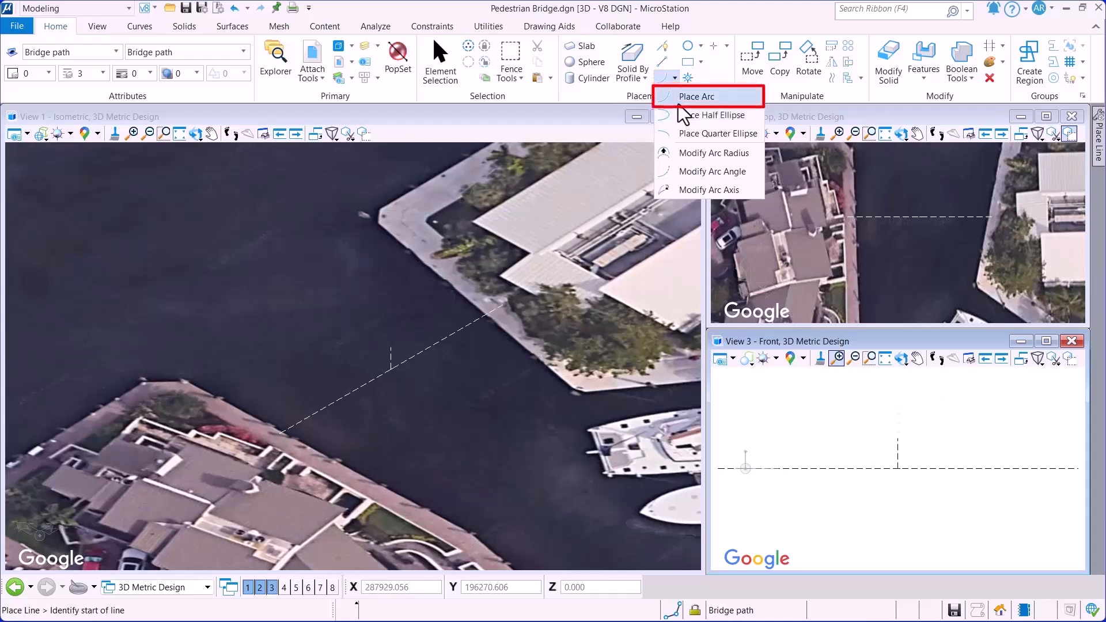
pyautogui.click(680, 96)
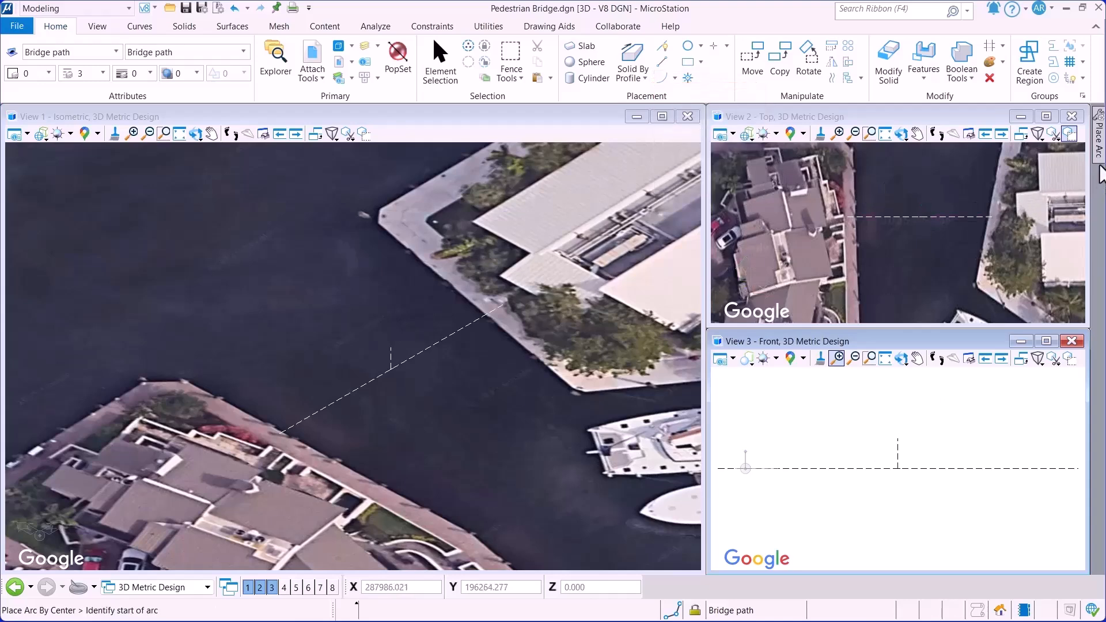
pyautogui.moveTo(1099, 170)
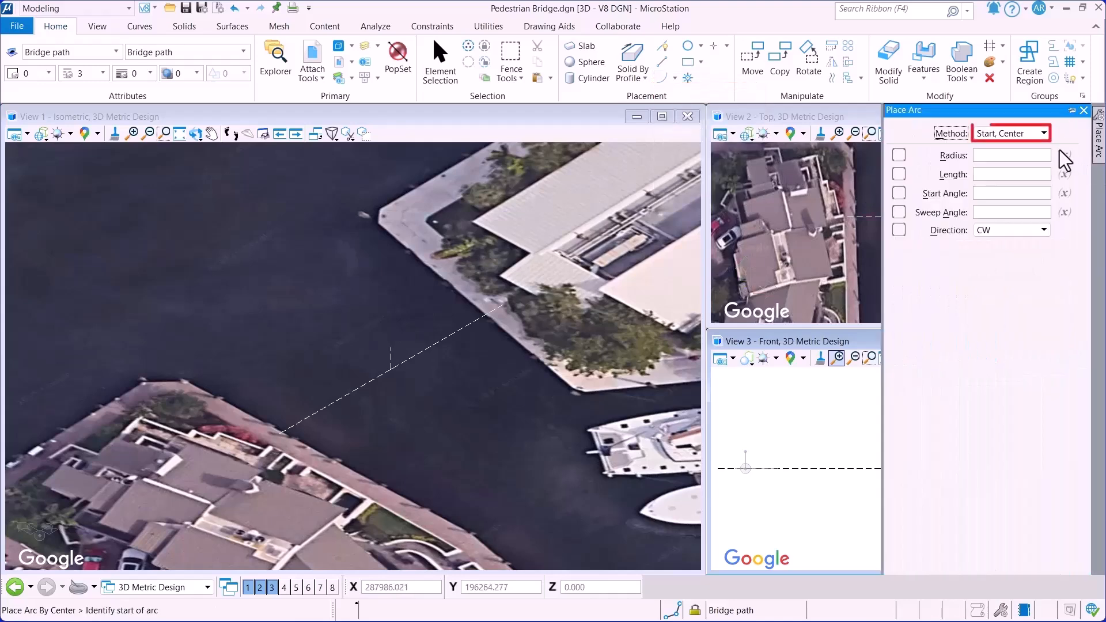
pyautogui.click(1046, 136)
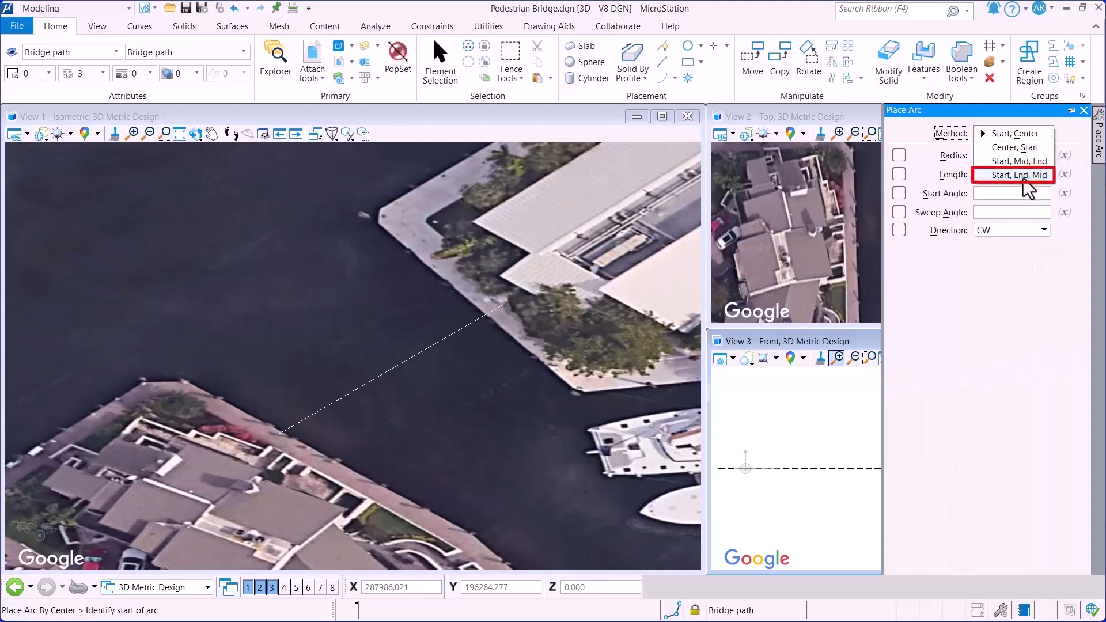
pyautogui.click(1004, 180)
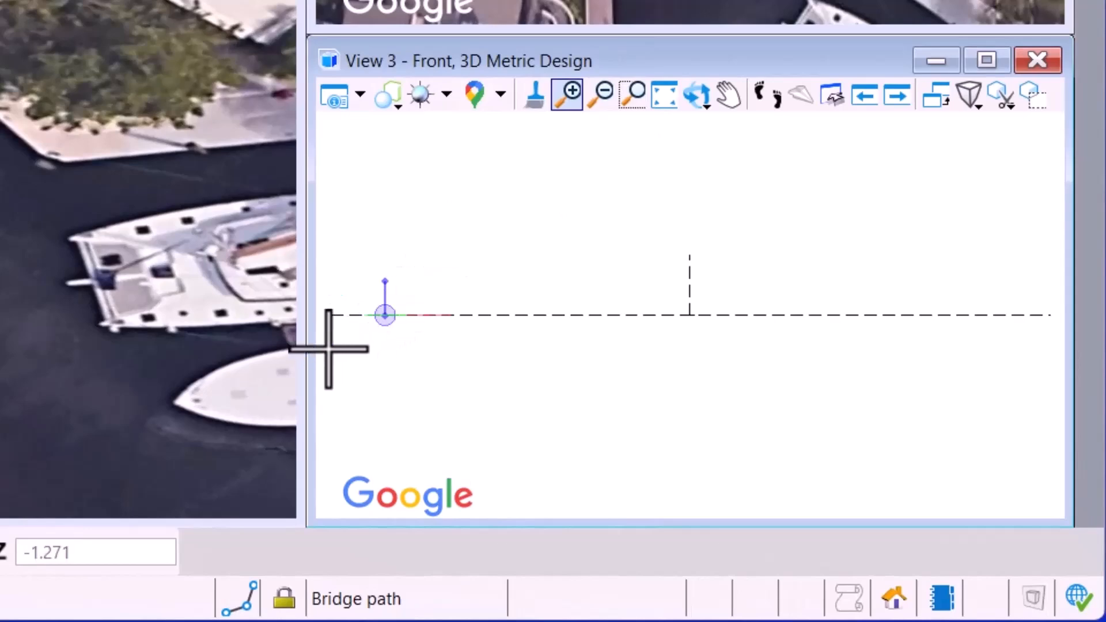
pyautogui.click(332, 321)
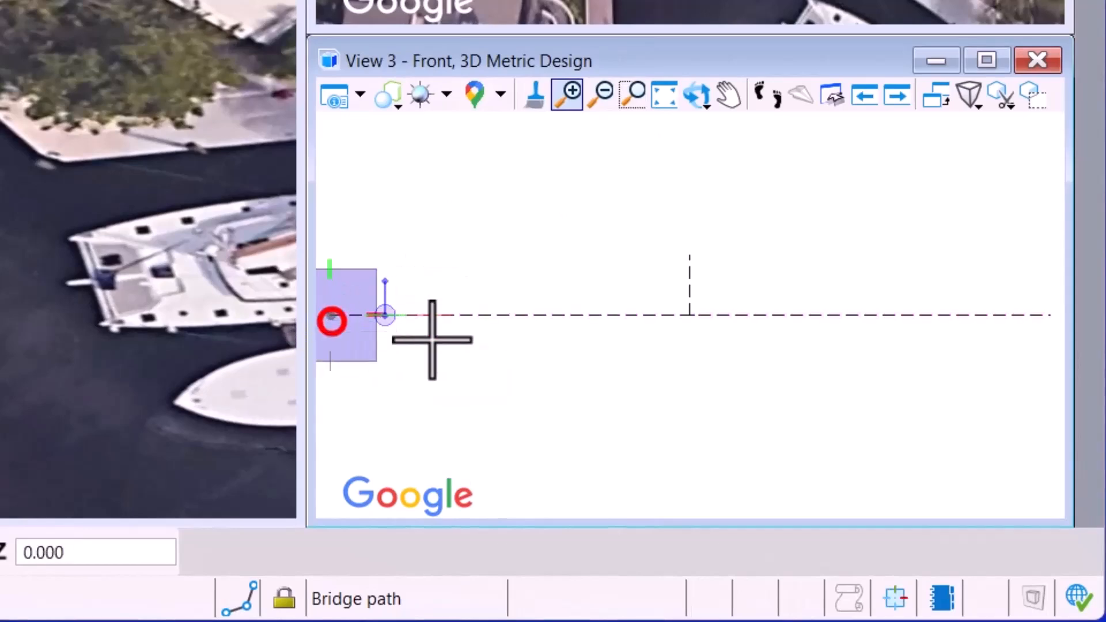
pyautogui.click(1045, 318)
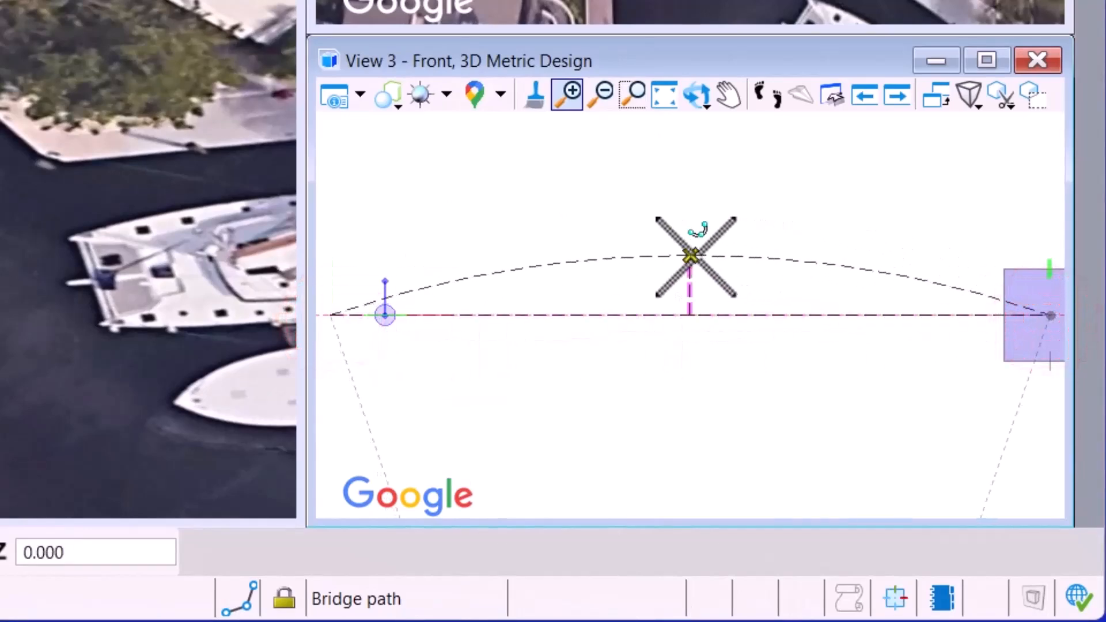
pyautogui.click(690, 258)
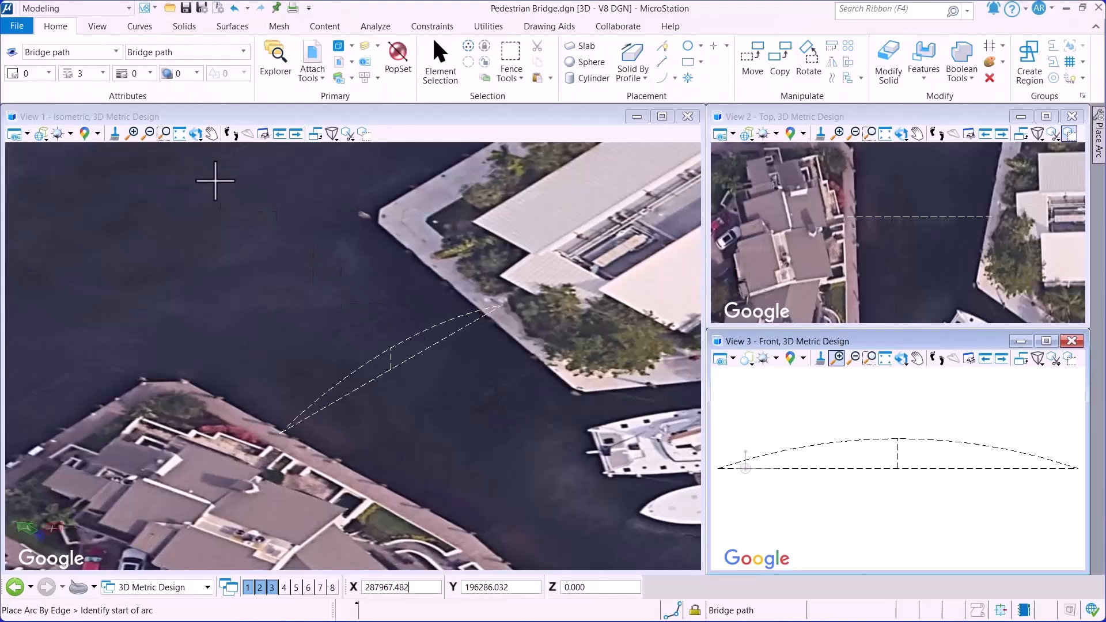
# Step: Fit the Isometric, Top and Front views to the bridge path geometry and activate the Walkway element template
pyautogui.click(180, 136)
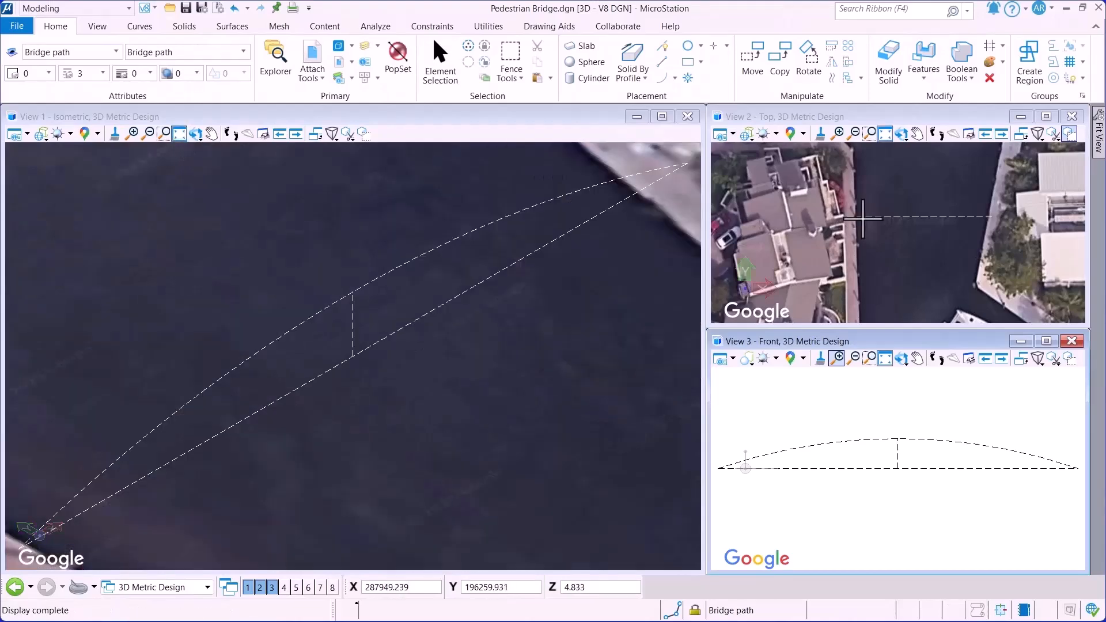
pyautogui.click(859, 217)
pyautogui.click(776, 524)
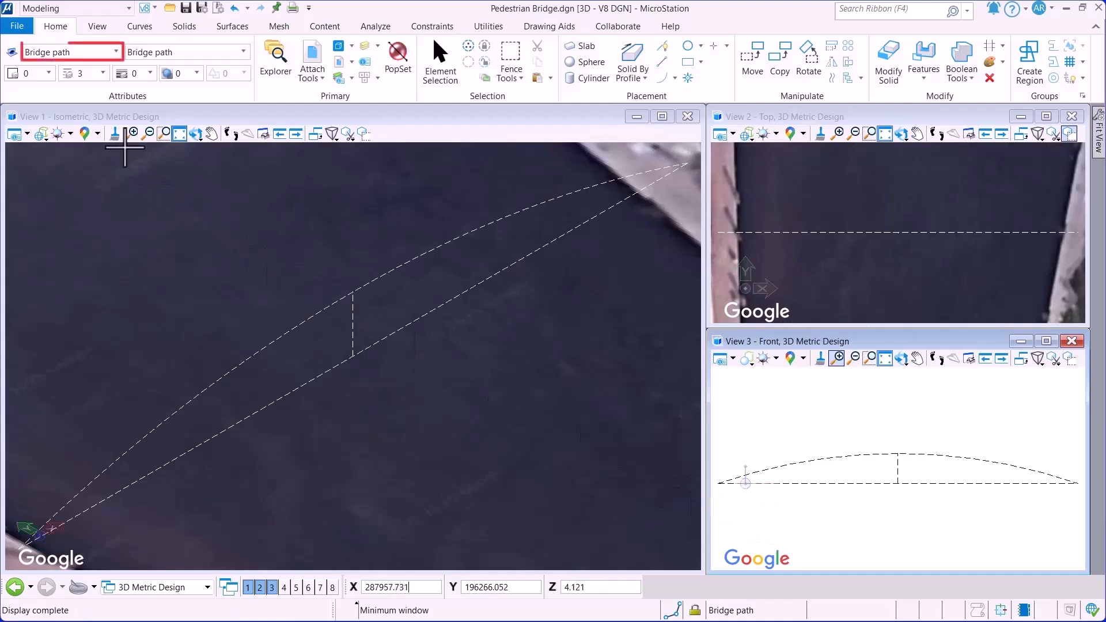
pyautogui.click(112, 53)
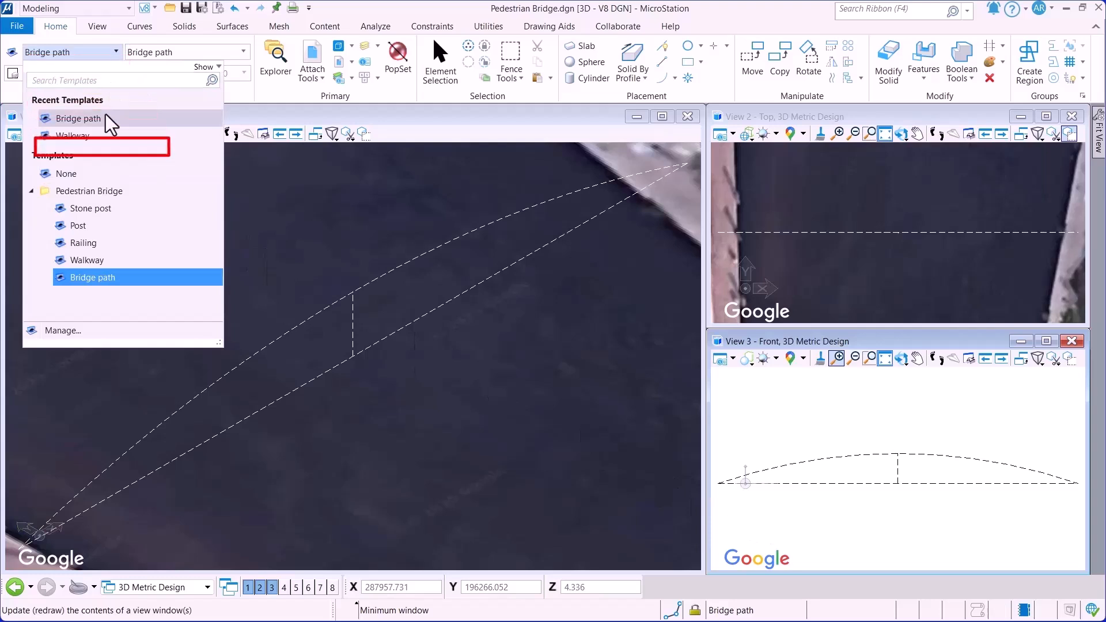
pyautogui.click(79, 263)
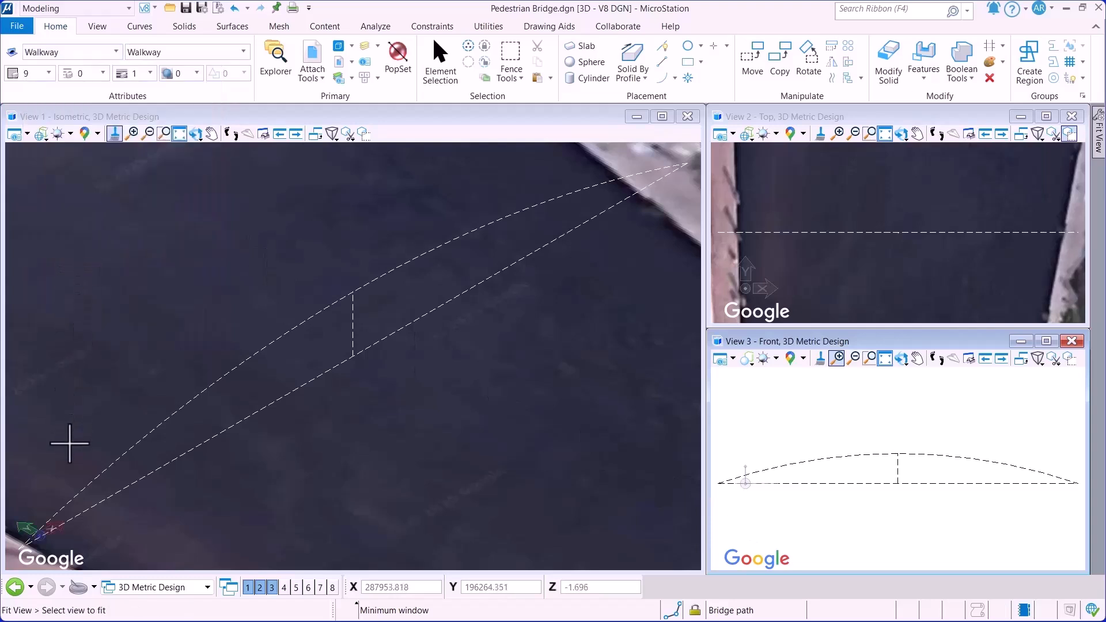
# Step: Start an orthogonal Place Block and lock Edge 1 to a new variable W_Walkway = 2
pyautogui.moveTo(63, 488); pyautogui.dragTo(288, 455, button='middle')
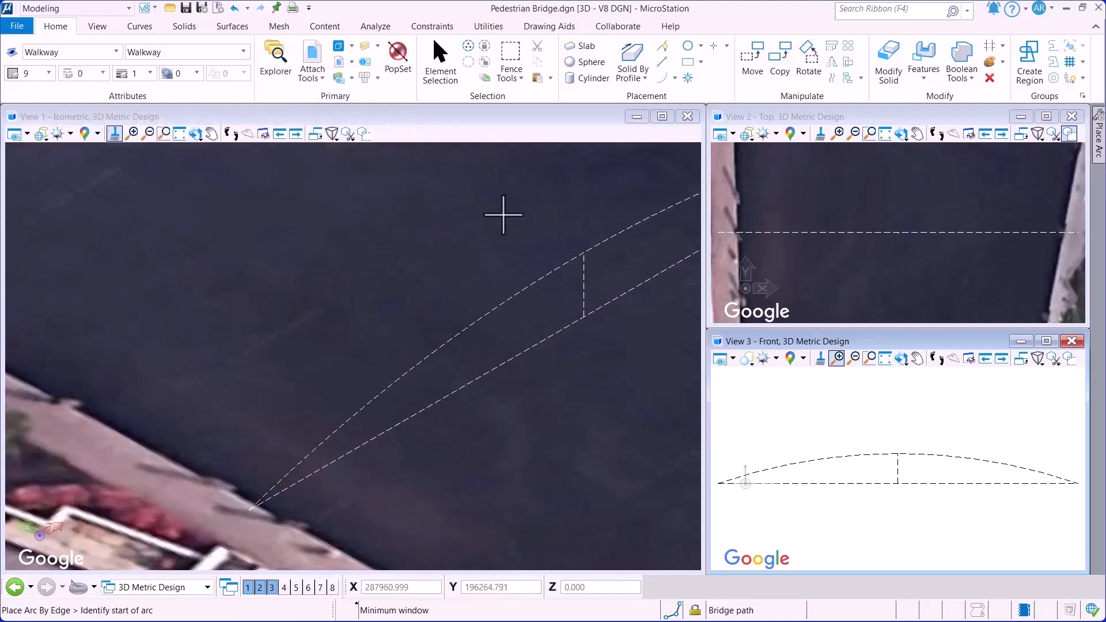
pyautogui.click(700, 62)
pyautogui.click(699, 81)
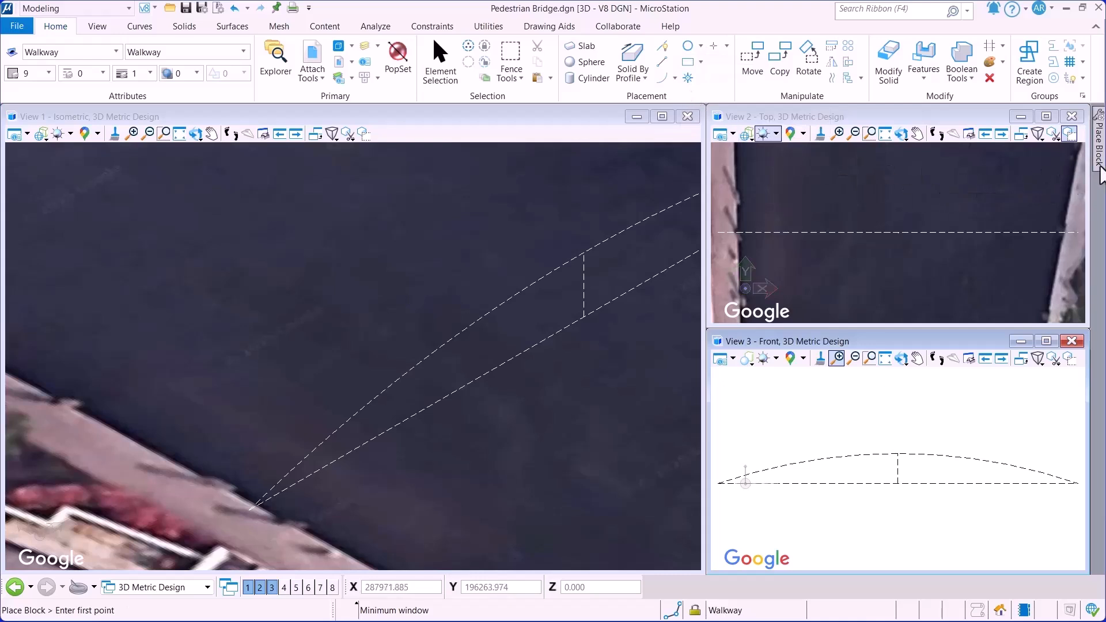
pyautogui.moveTo(1100, 167)
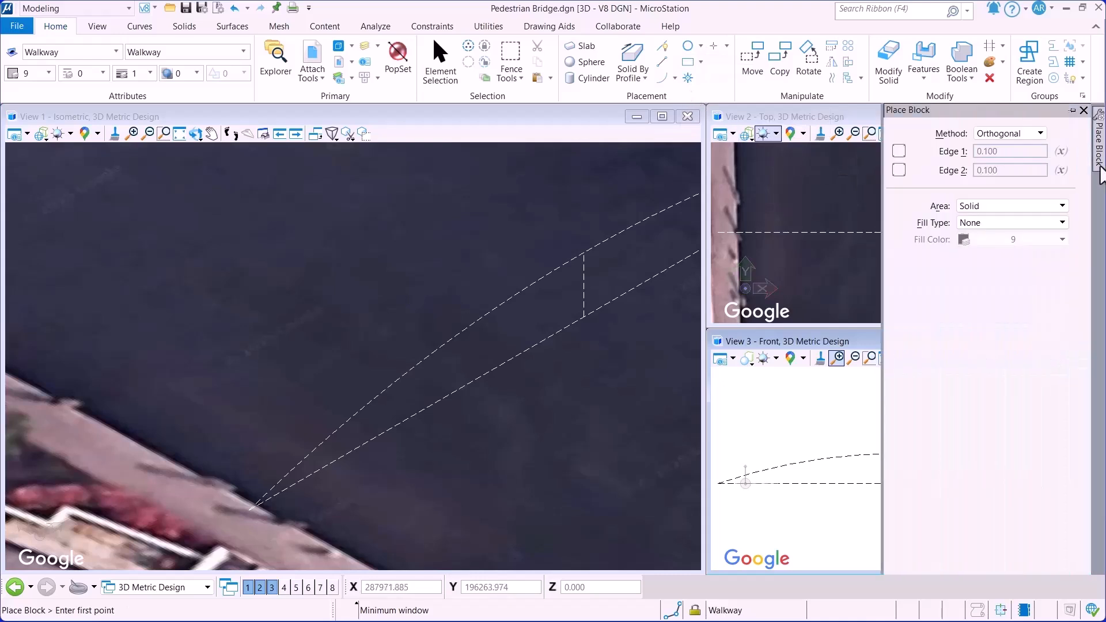
pyautogui.click(900, 151)
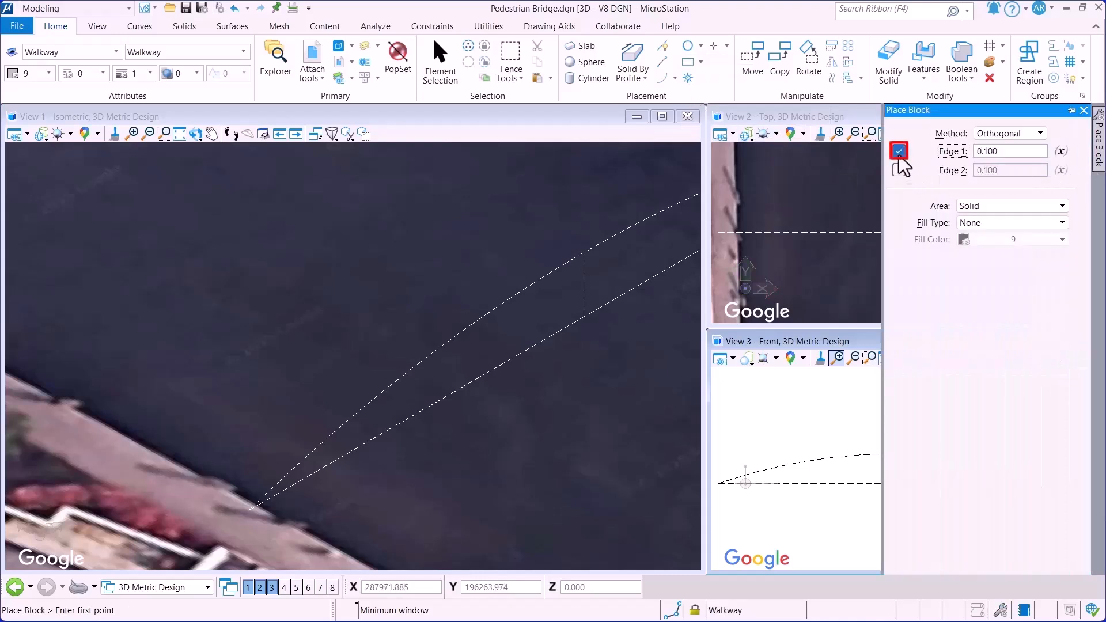
pyautogui.click(1061, 152)
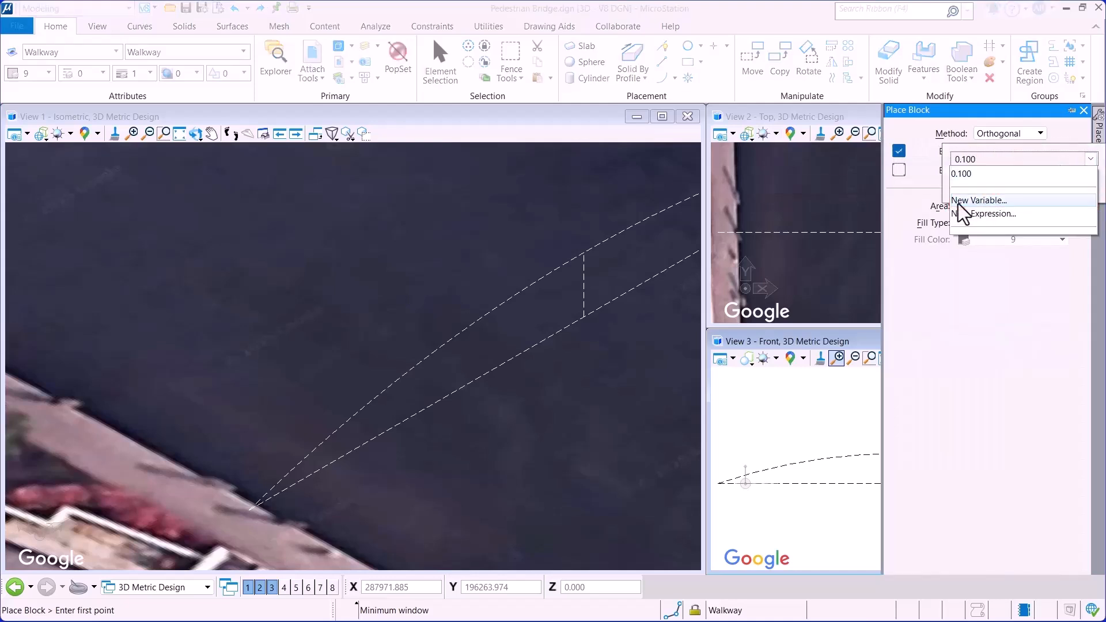
pyautogui.click(962, 201)
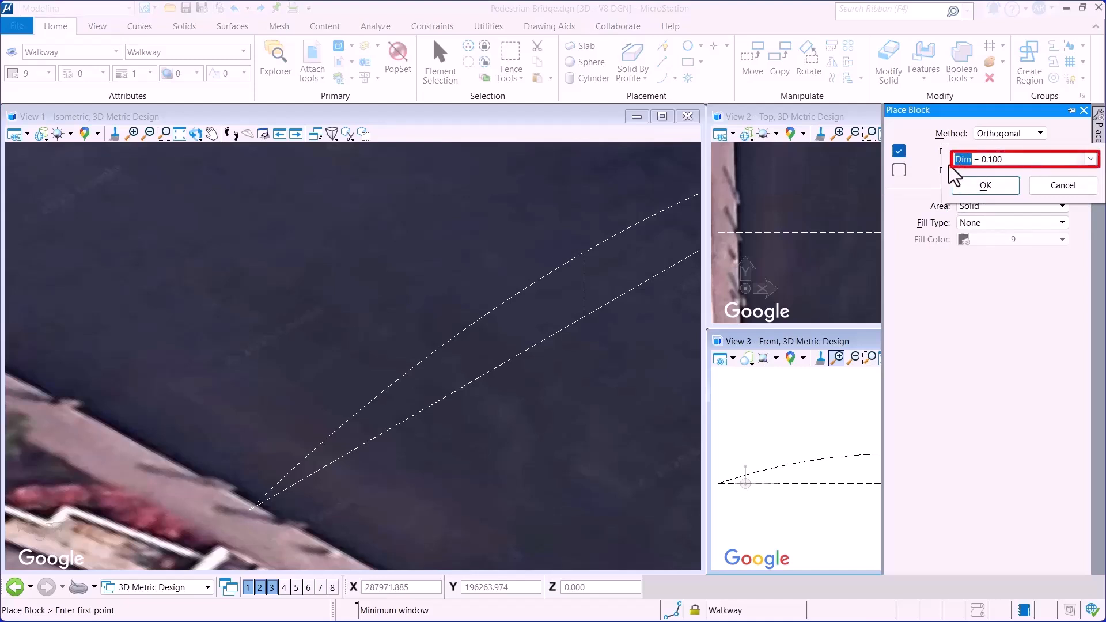
pyautogui.write('W_Walkway = ')
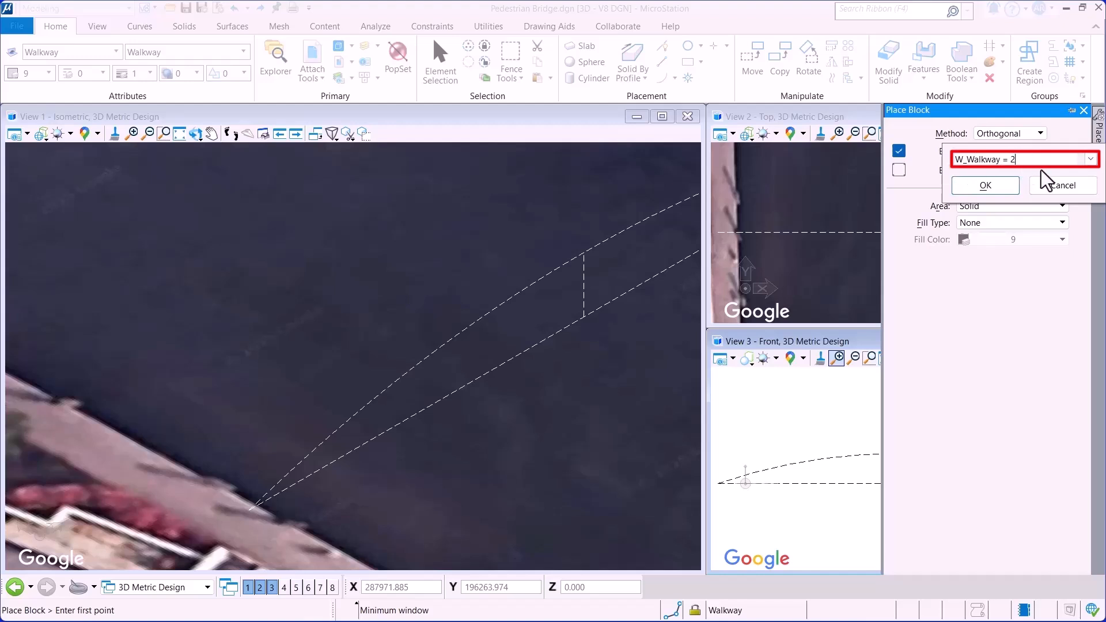
pyautogui.write('2')
pyautogui.click(993, 192)
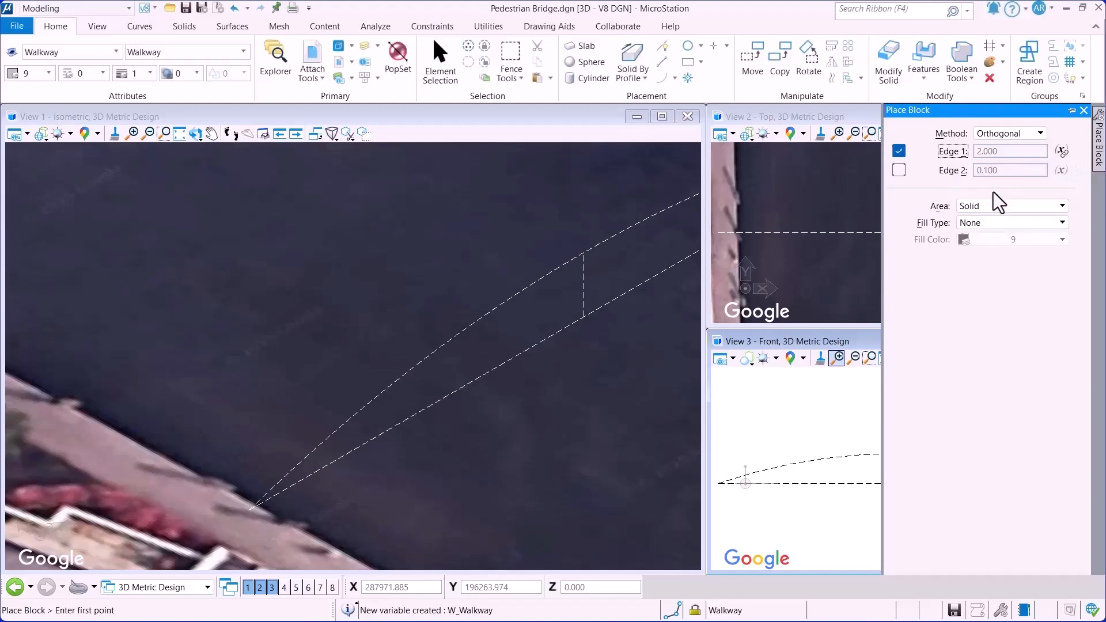
# Step: Lock Edge 2 of the block to a new variable named H_Walkway
pyautogui.click(898, 171)
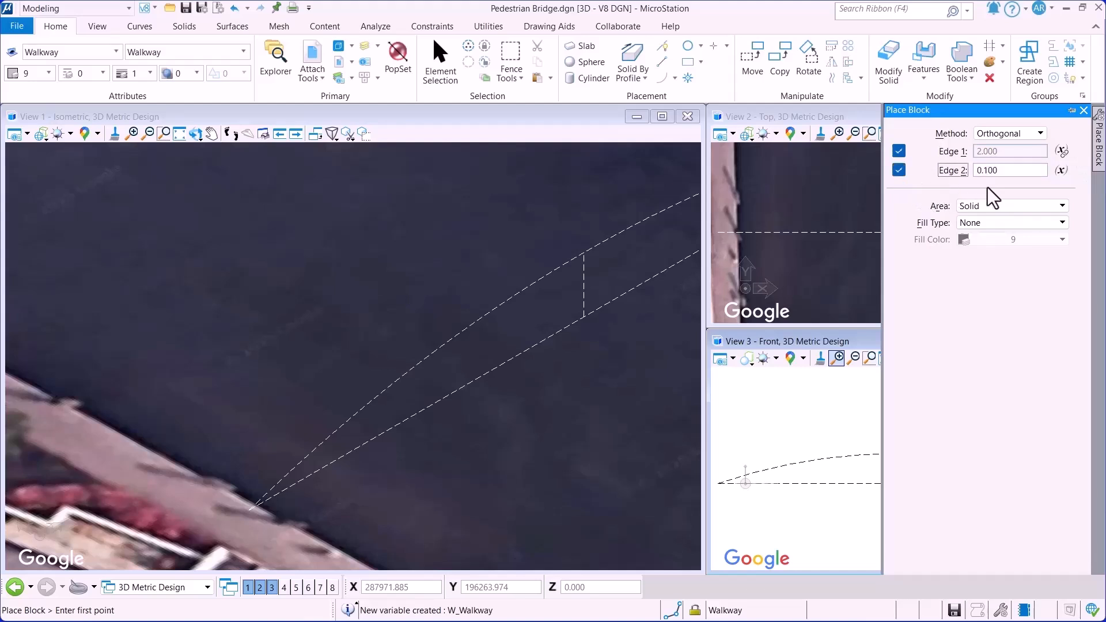
pyautogui.click(1062, 172)
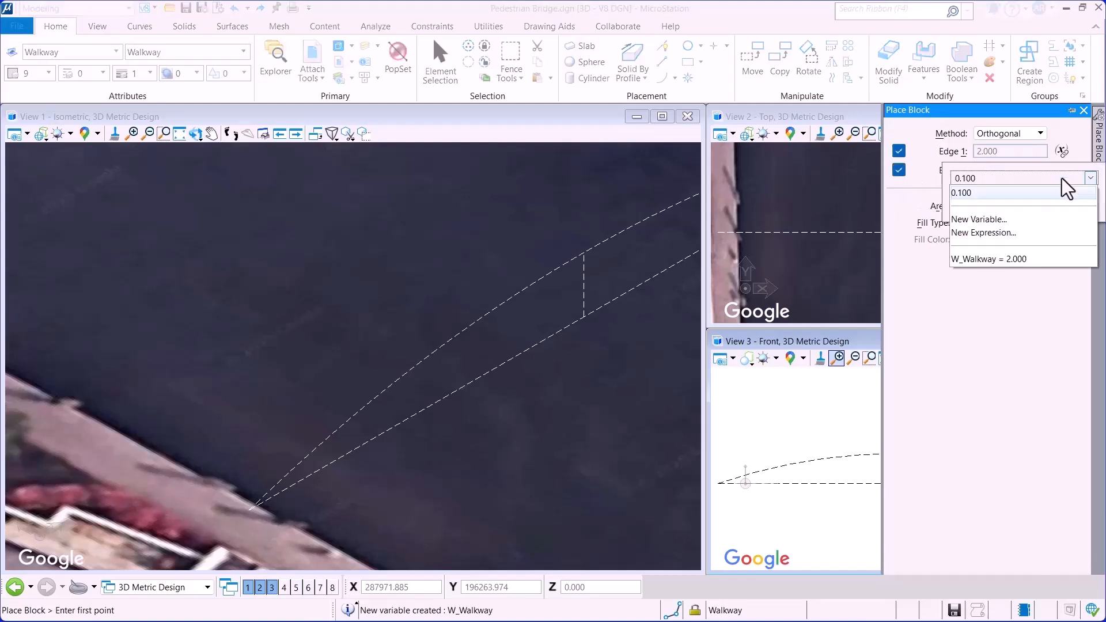
pyautogui.click(962, 219)
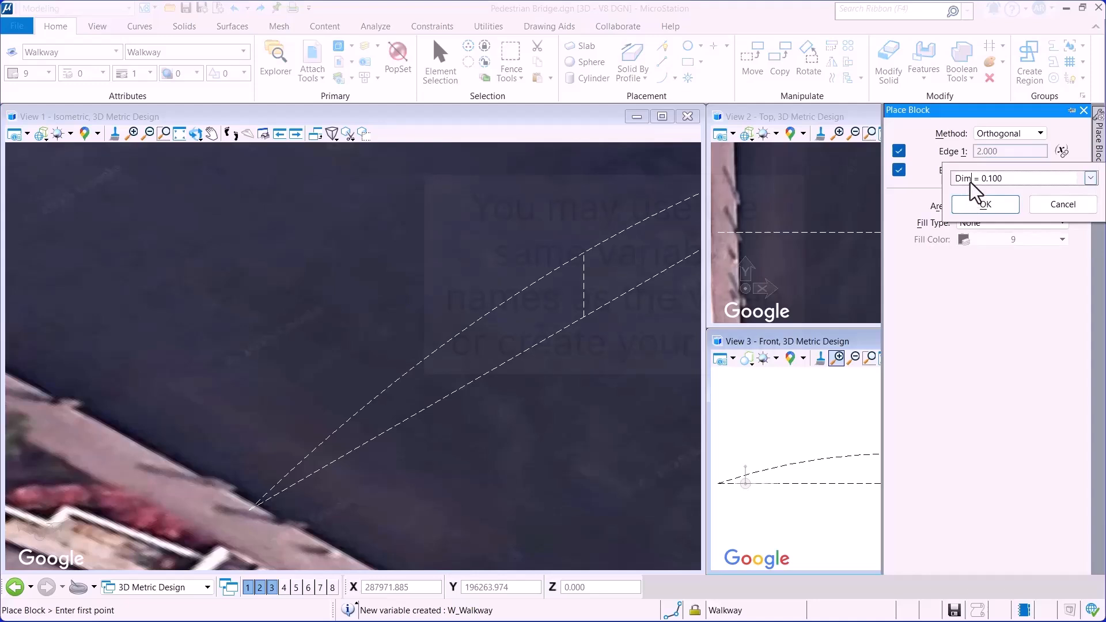
pyautogui.moveTo(970, 181); pyautogui.dragTo(940, 185)
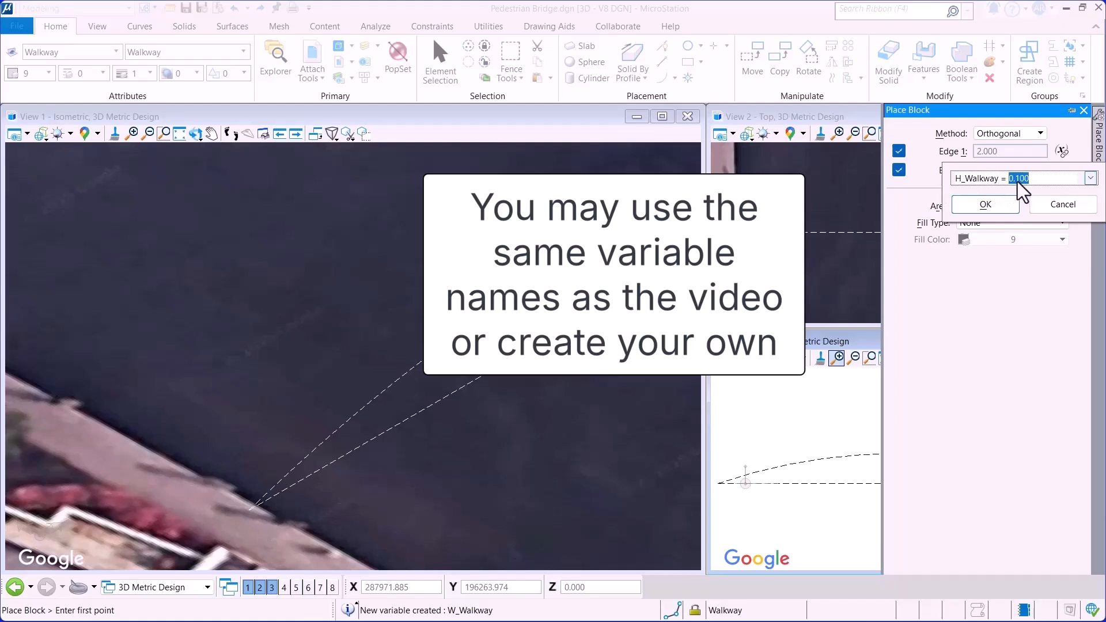
pyautogui.click(984, 206)
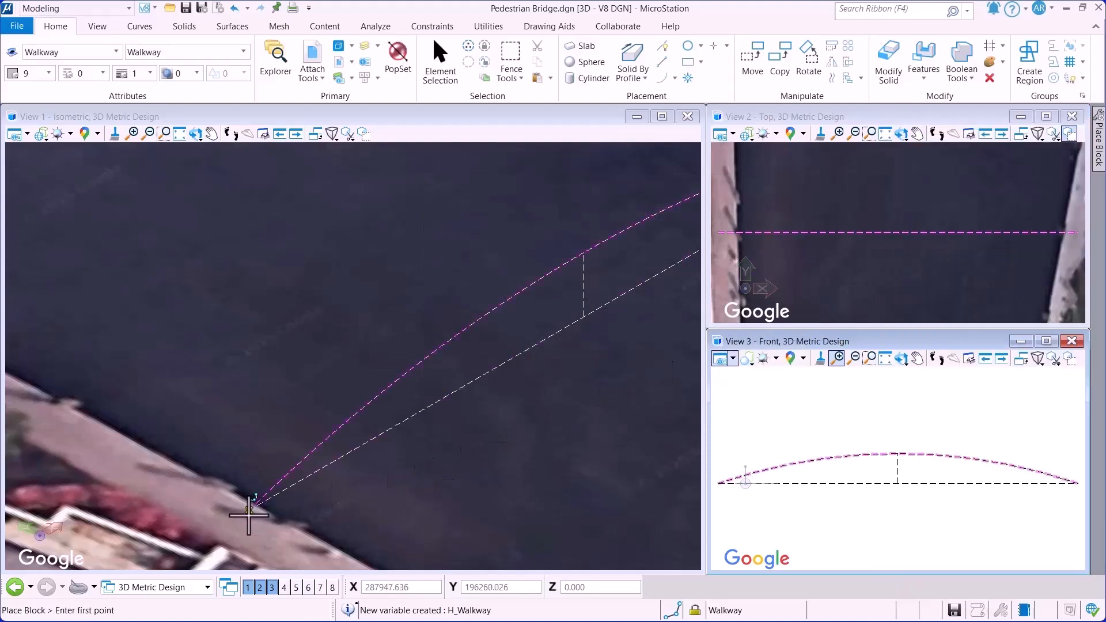
# Step: Place the walkway profile block at the arc's house-side endpoint, on the Side drawing plane and extending along Y
pyautogui.click(249, 513)
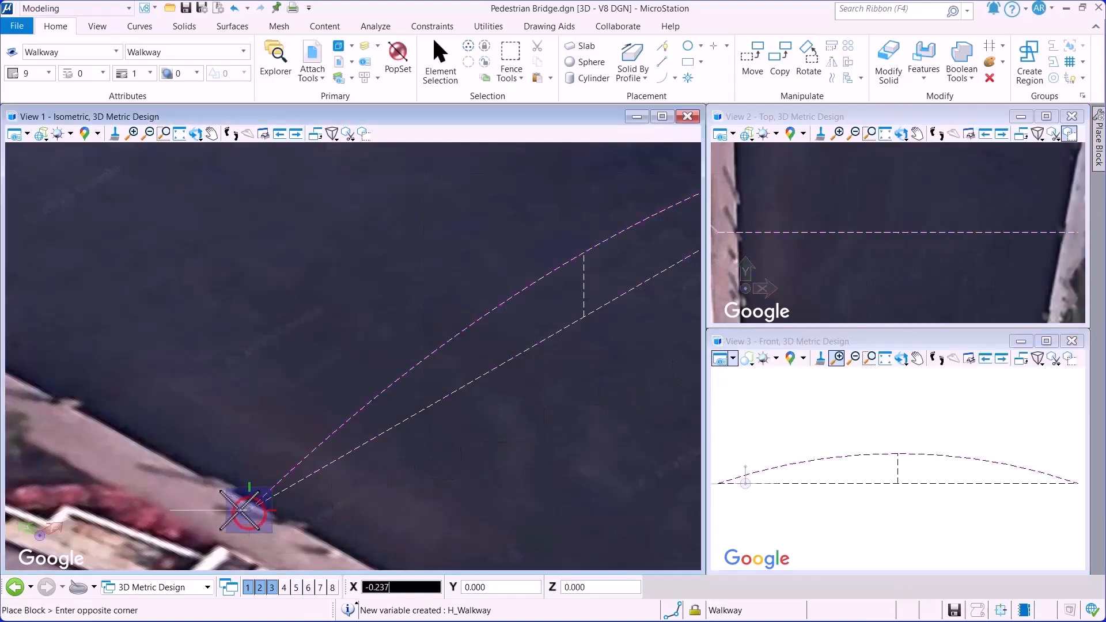
pyautogui.press('s')
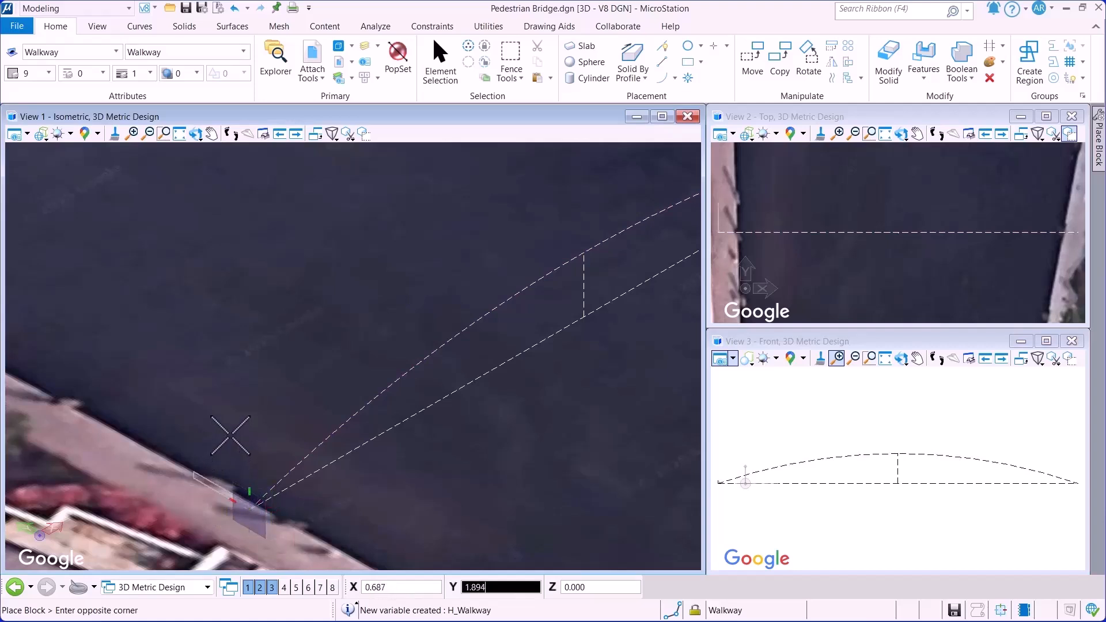
pyautogui.click(221, 385)
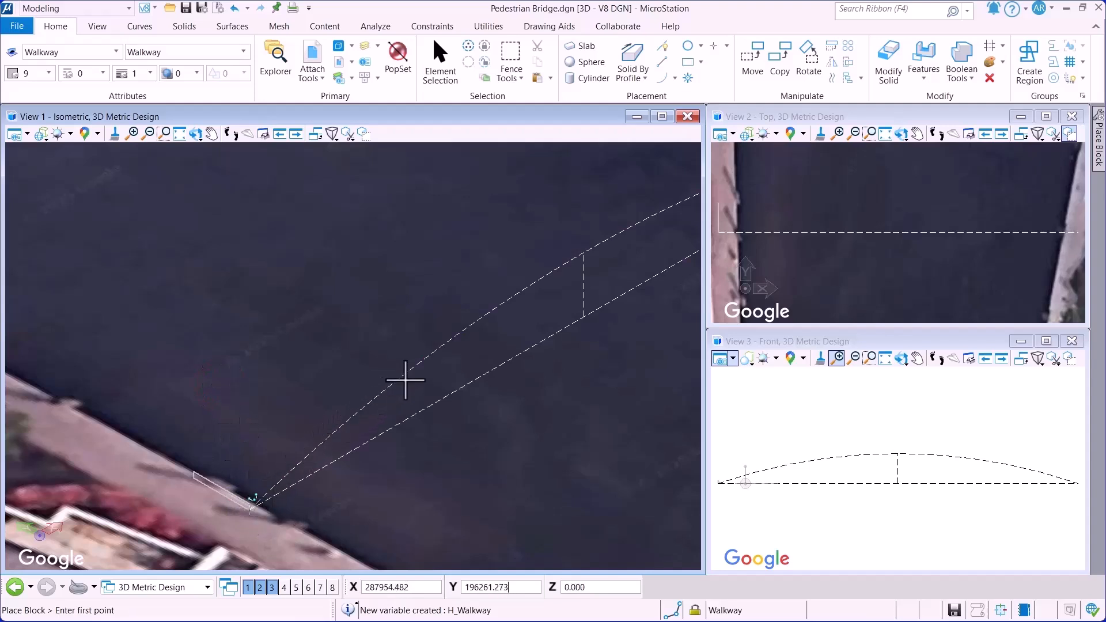
# Step: Set up Solid by Extrusion Along Path with a custom profile and the Path option set to Show
pyautogui.click(231, 133)
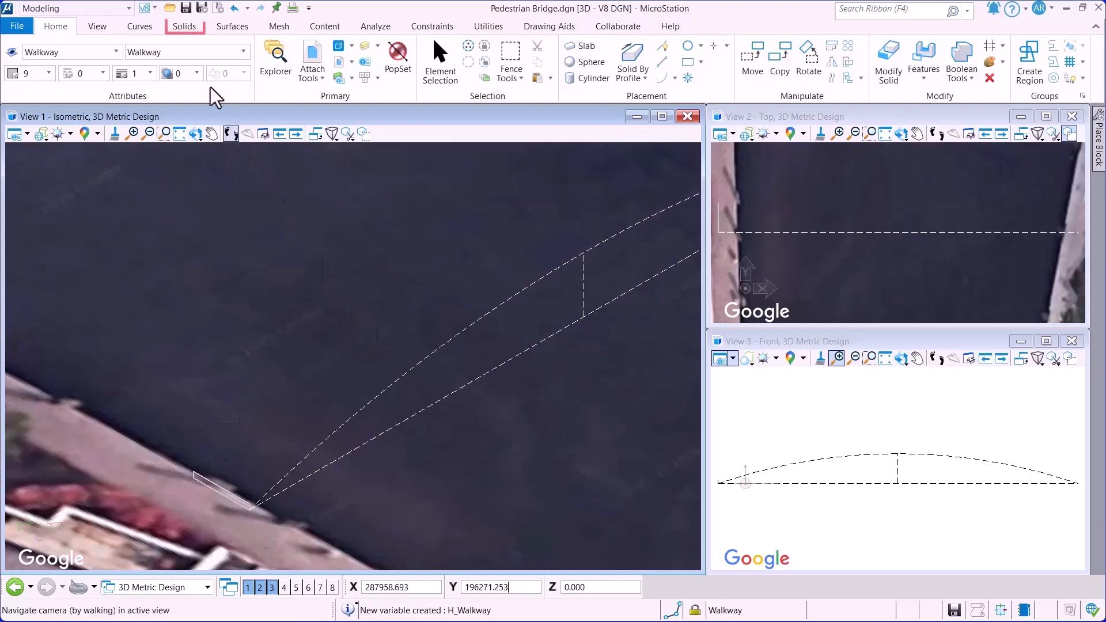
pyautogui.click(185, 32)
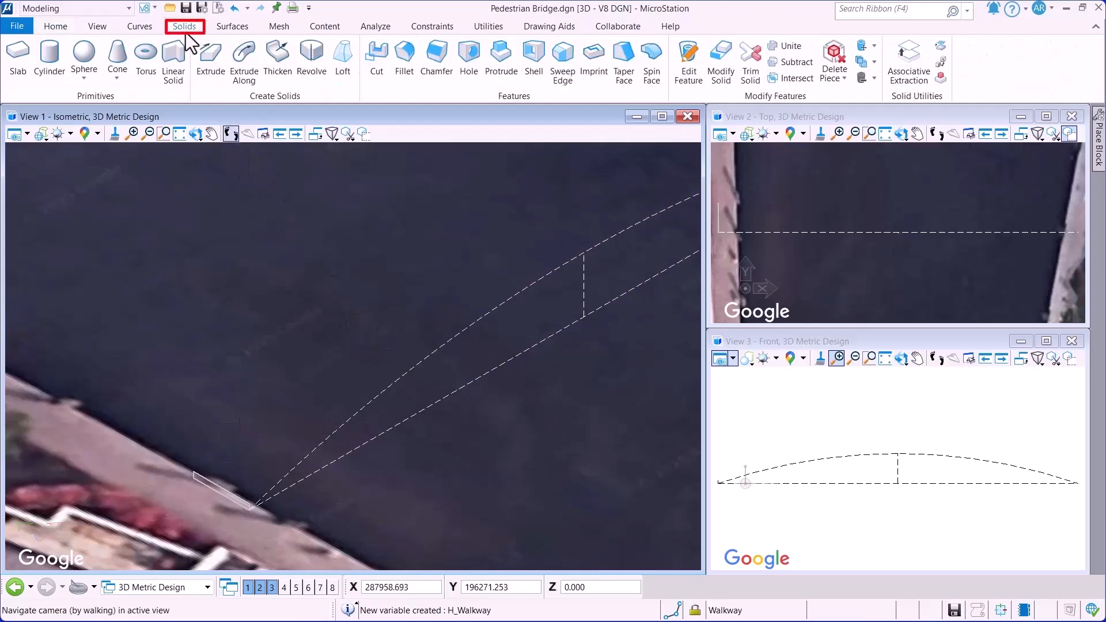
pyautogui.click(243, 85)
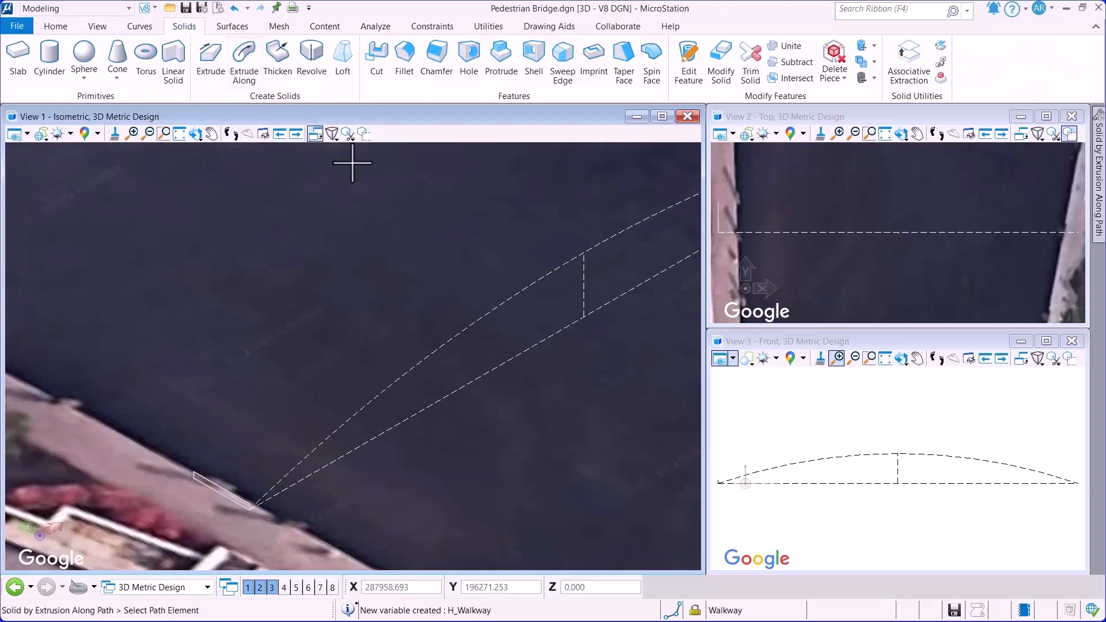
pyautogui.moveTo(1100, 248)
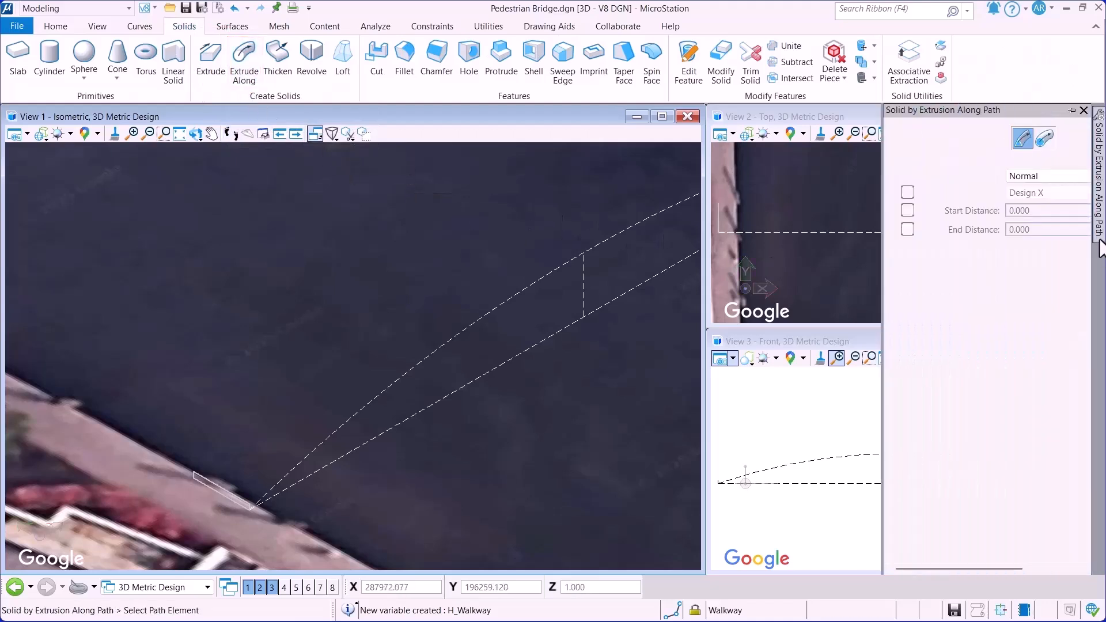
pyautogui.moveTo(883, 258); pyautogui.dragTo(797, 258)
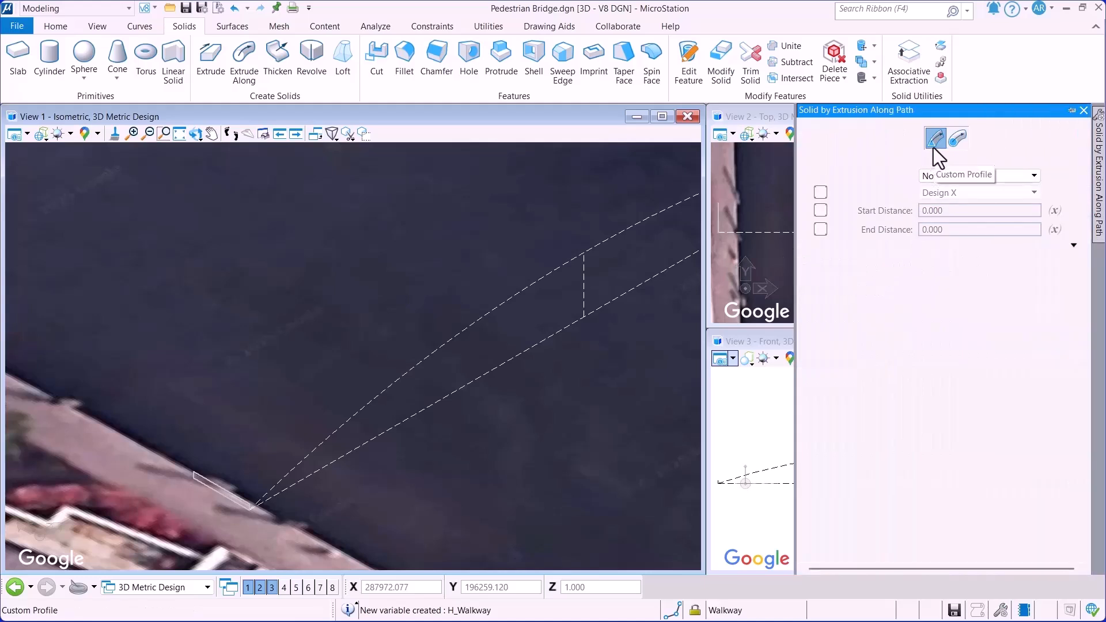
pyautogui.click(1072, 247)
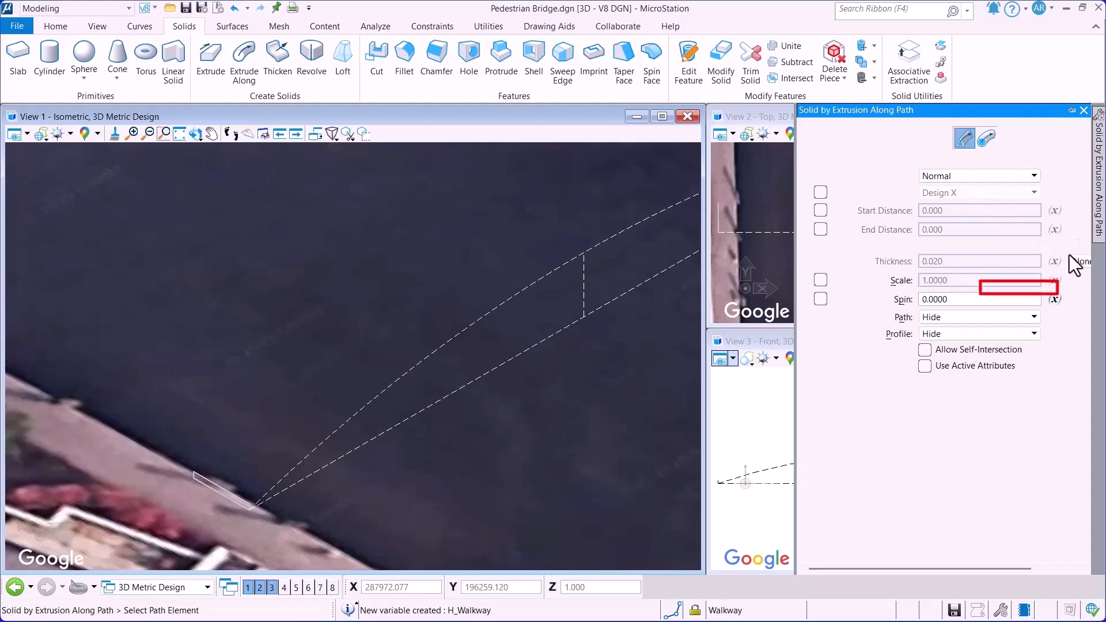
pyautogui.click(1037, 318)
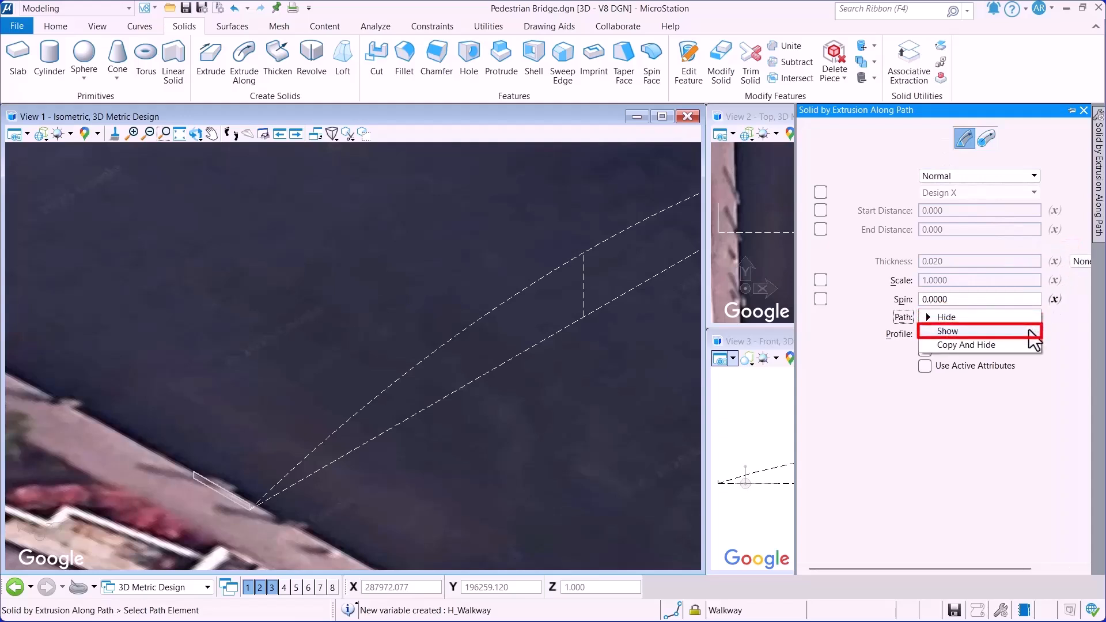
pyautogui.click(1028, 331)
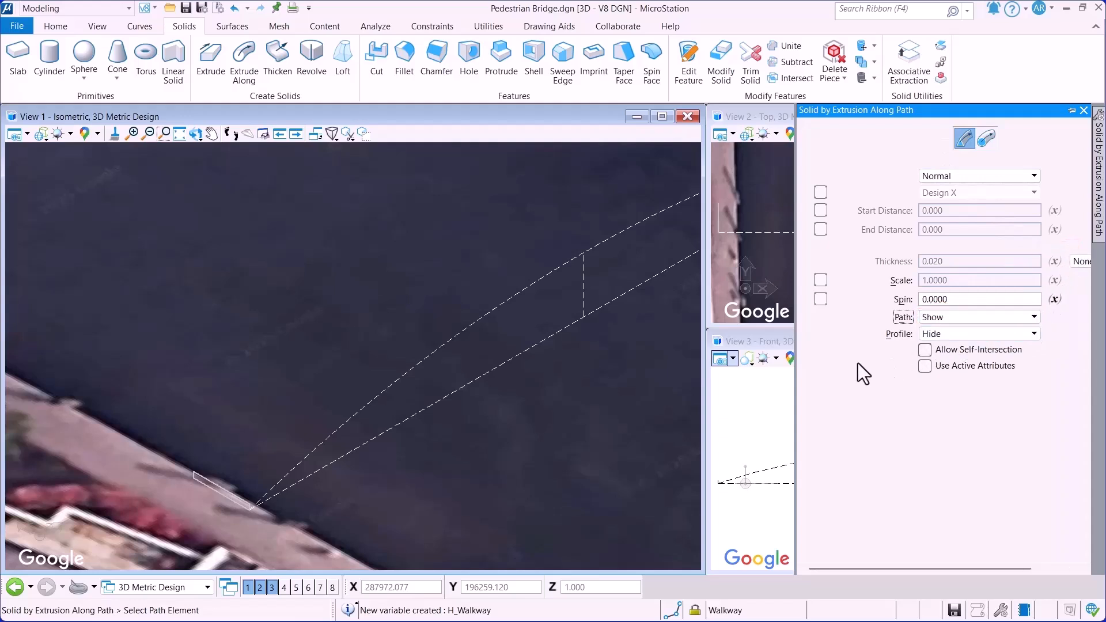
# Step: Extrude the rectangular walkway profile along the bridge path arc to create the walkway solid
pyautogui.click(270, 491)
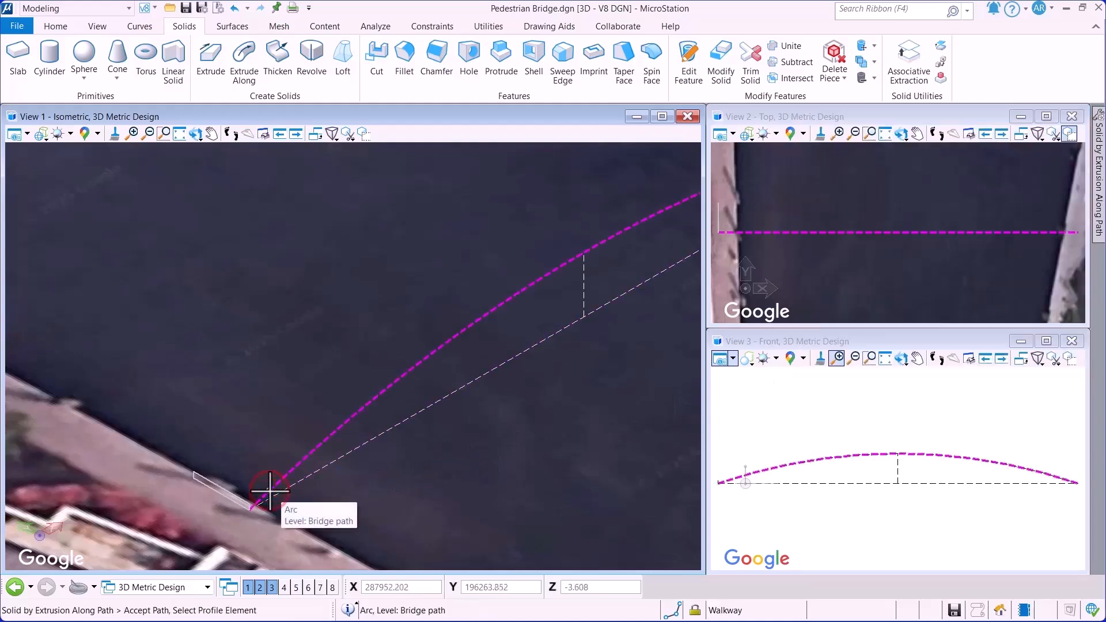
pyautogui.click(228, 494)
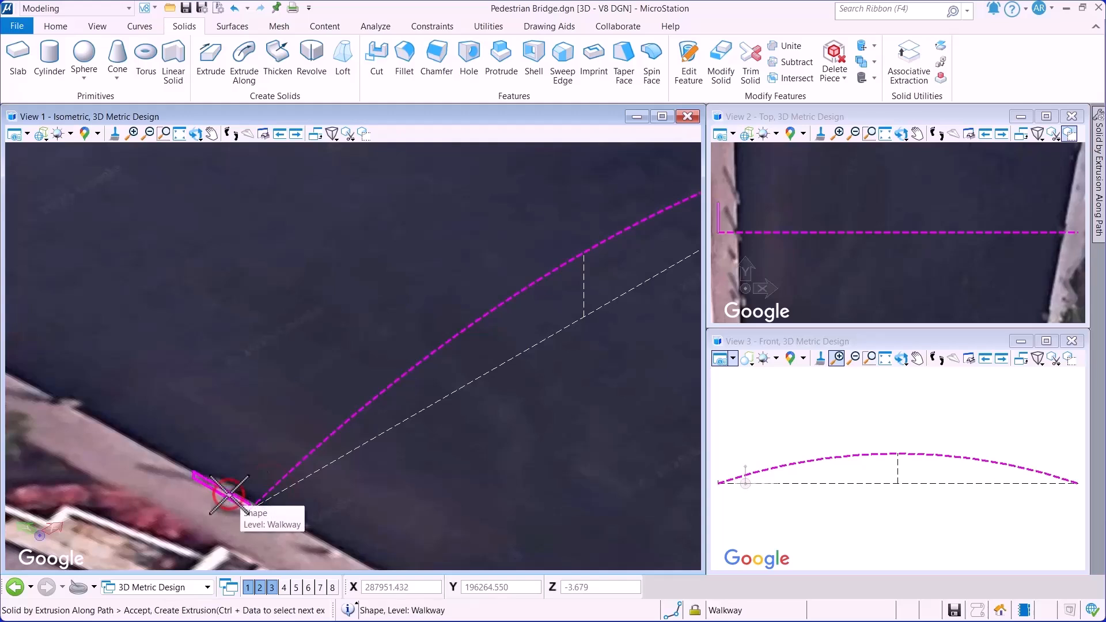
pyautogui.click(277, 312)
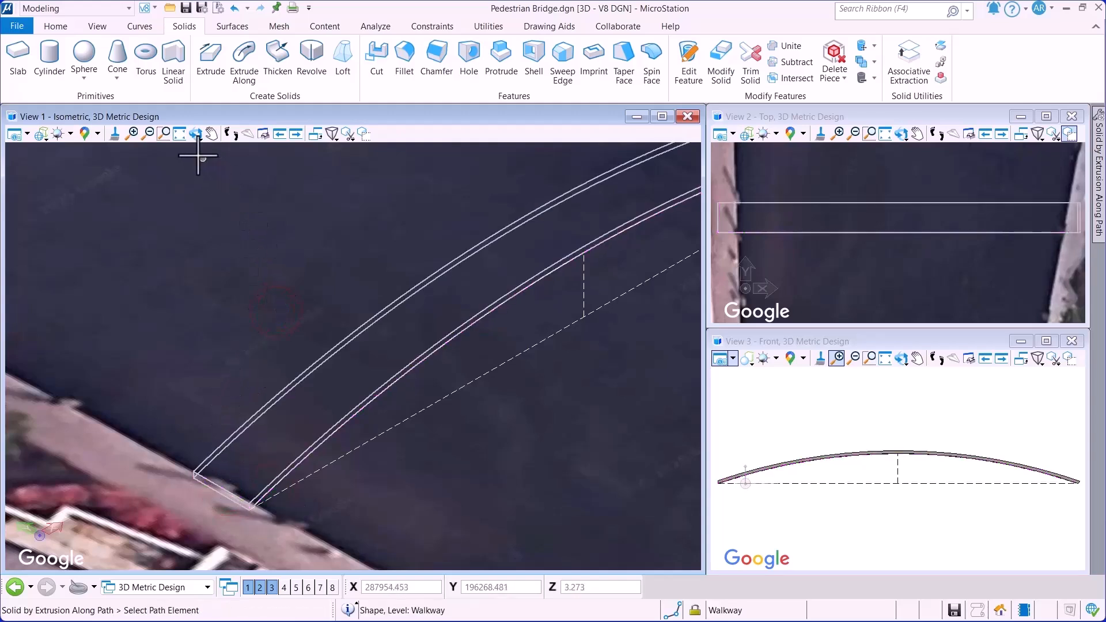
# Step: Fit the Isometric, Top and Front views to the completed walkway solid
pyautogui.click(179, 134)
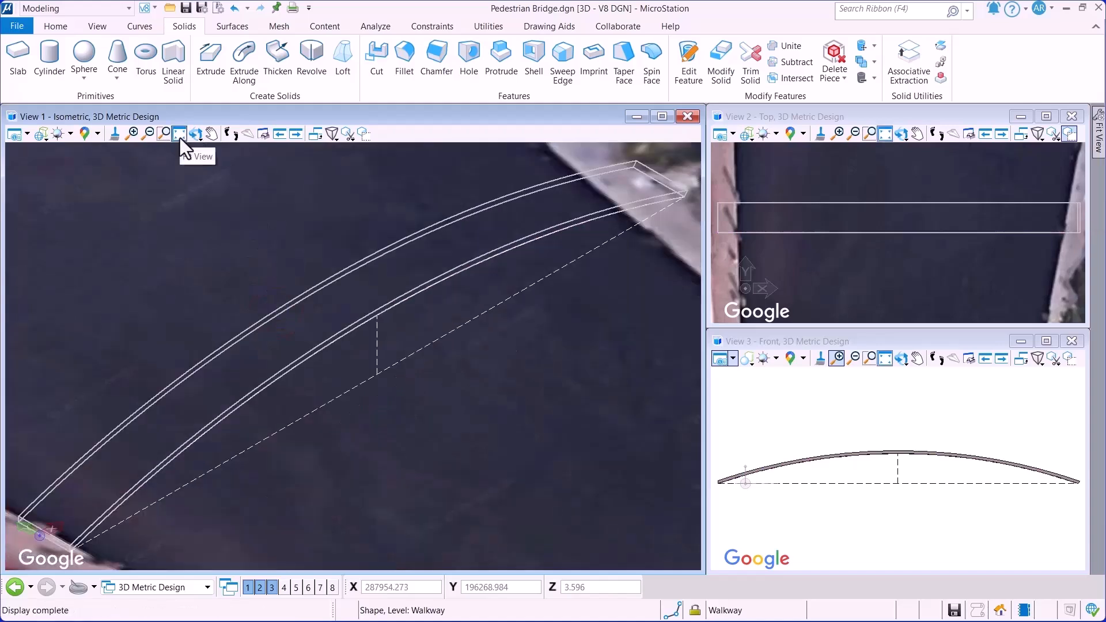
pyautogui.click(773, 239)
pyautogui.click(802, 422)
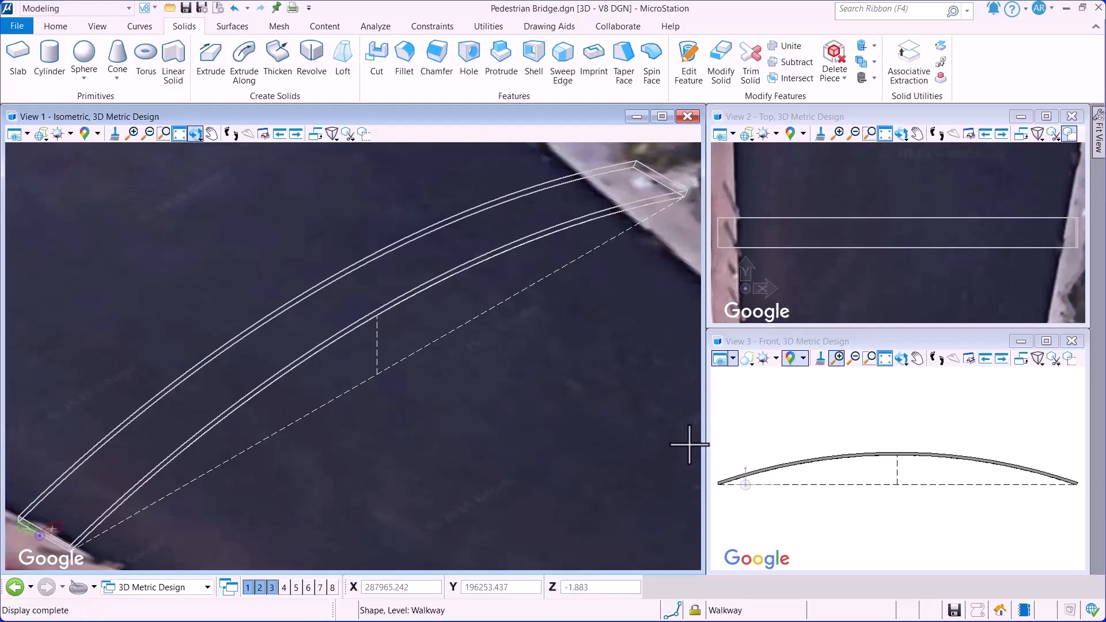
pyautogui.click(163, 134)
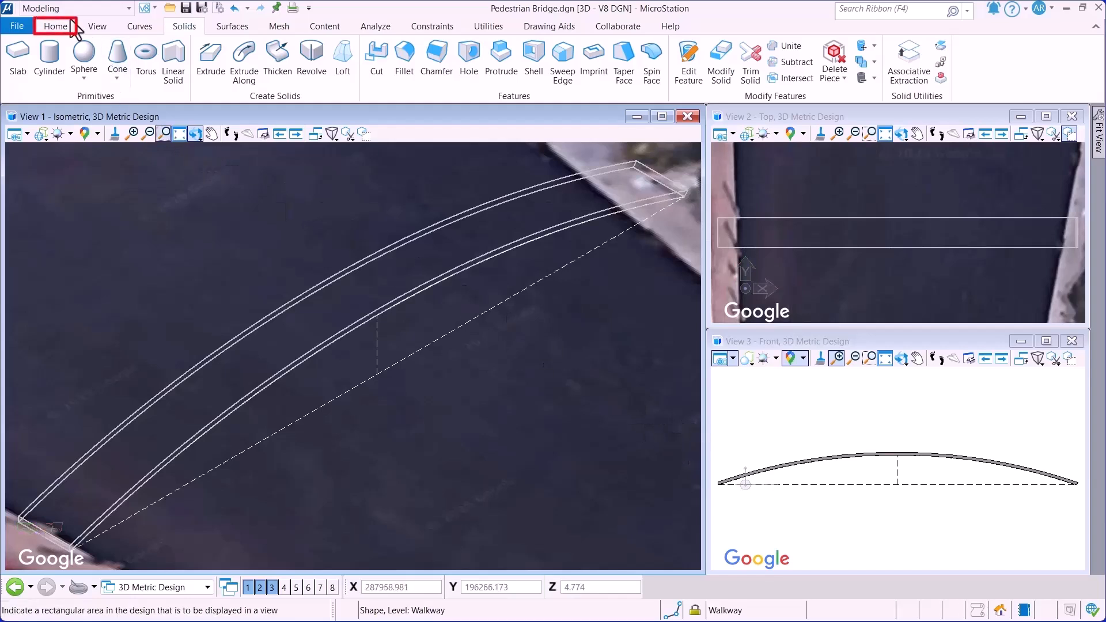
pyautogui.click(66, 26)
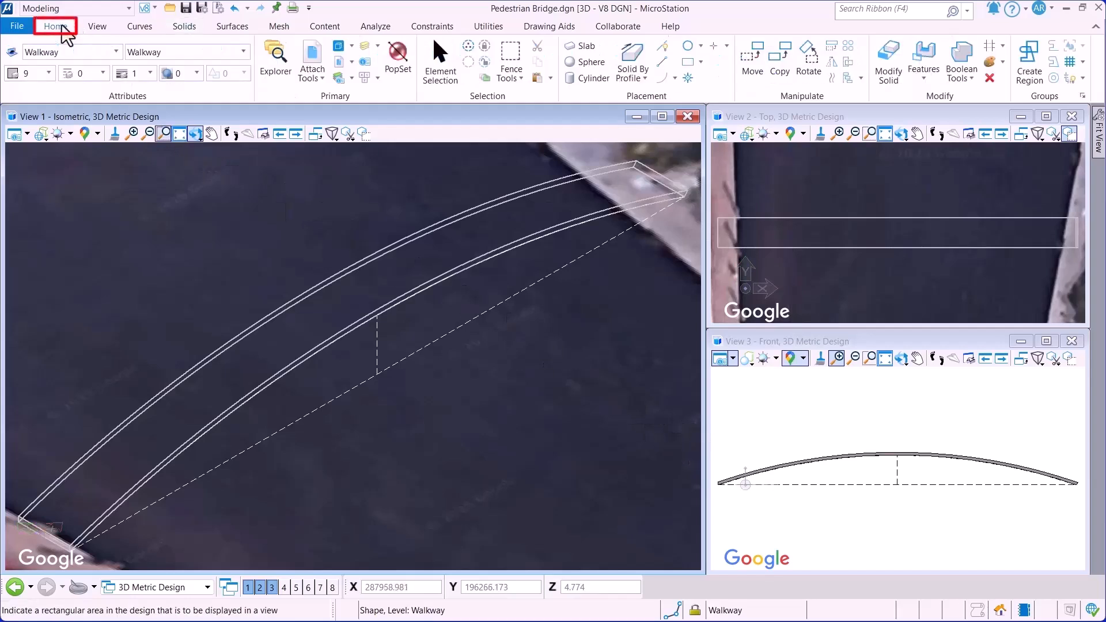
# Step: Activate the Stone post element template and start a slab solid for the post at the walkway's house-side end
pyautogui.click(116, 53)
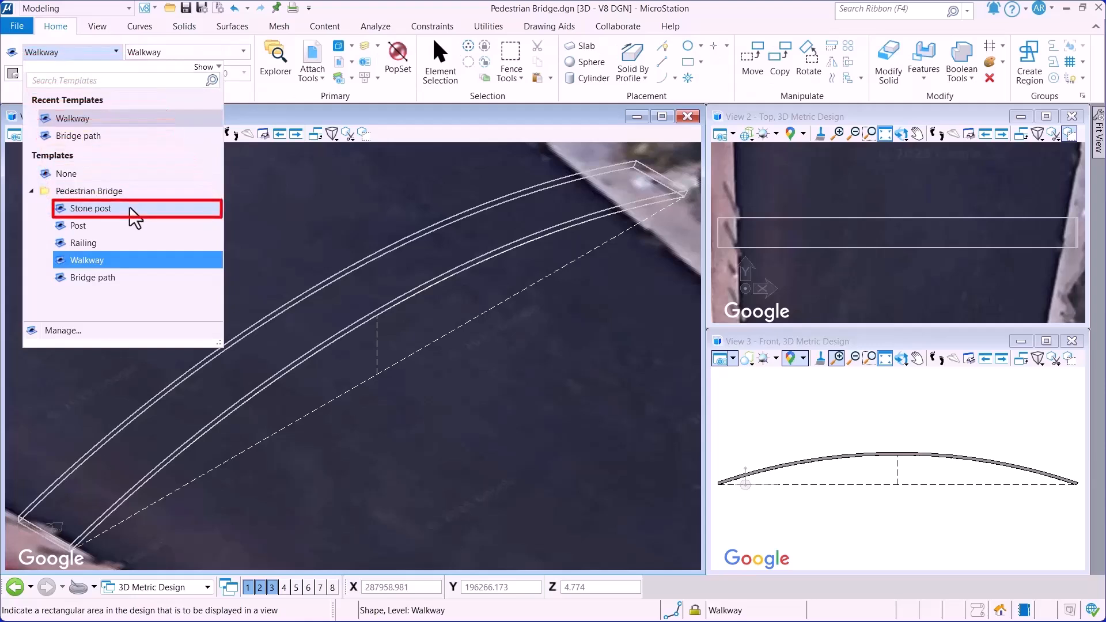
pyautogui.click(130, 208)
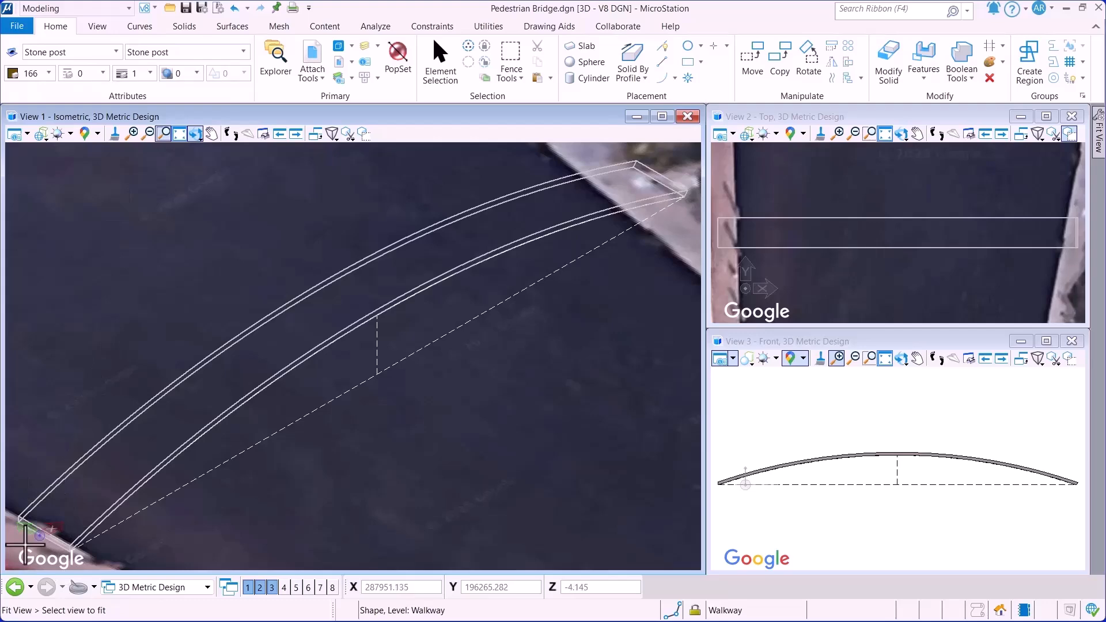
pyautogui.scroll(3, 53, 507)
pyautogui.moveTo(53, 533); pyautogui.dragTo(178, 471, button='middle')
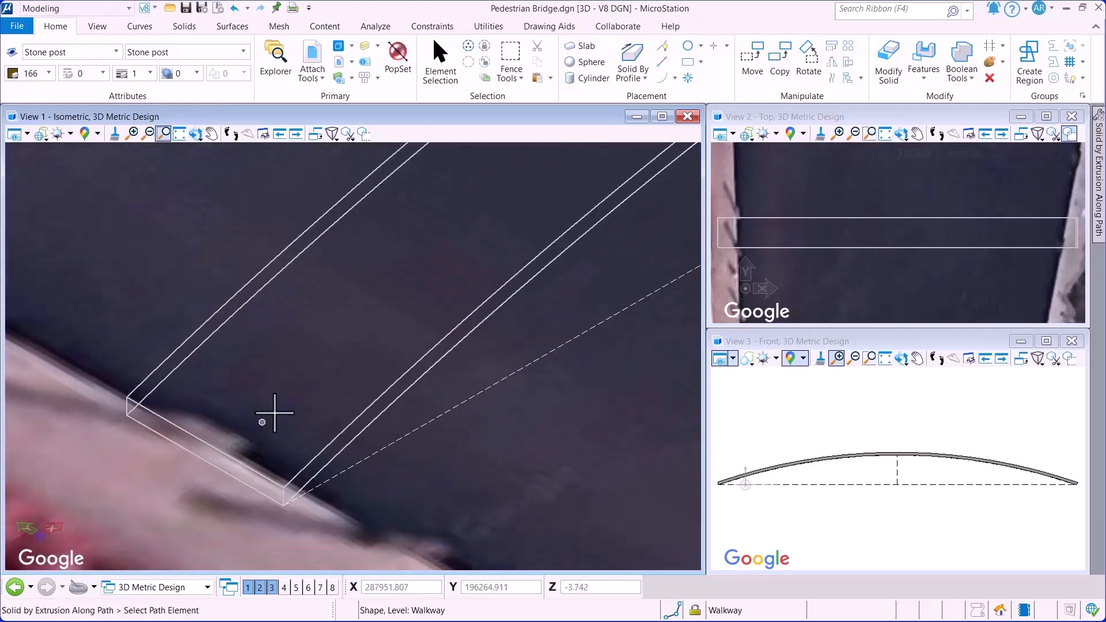
pyautogui.click(185, 26)
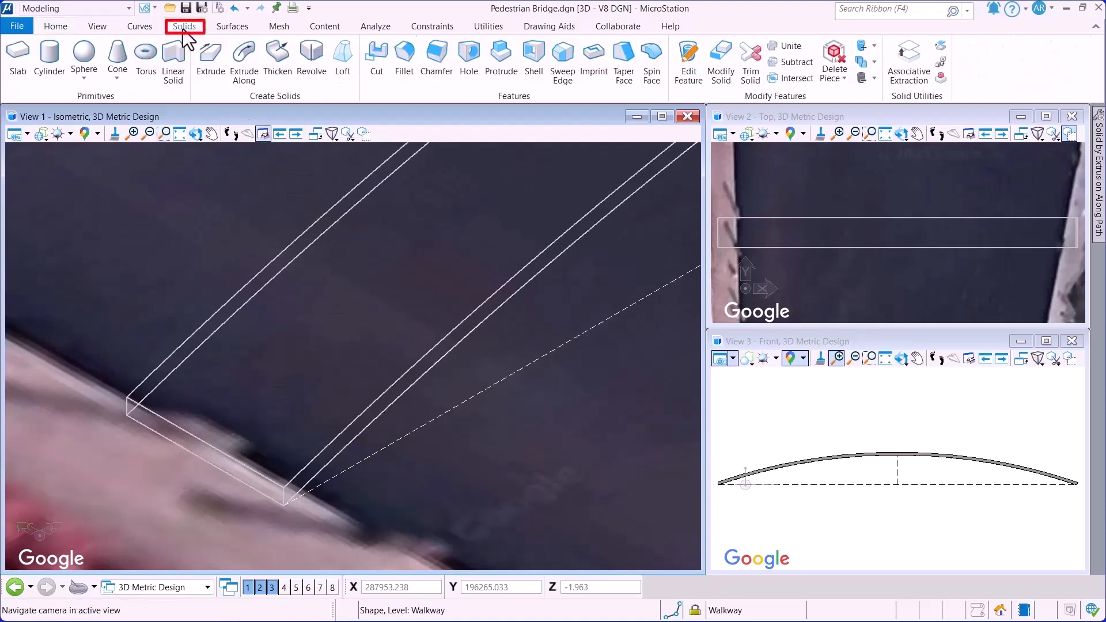
pyautogui.click(18, 79)
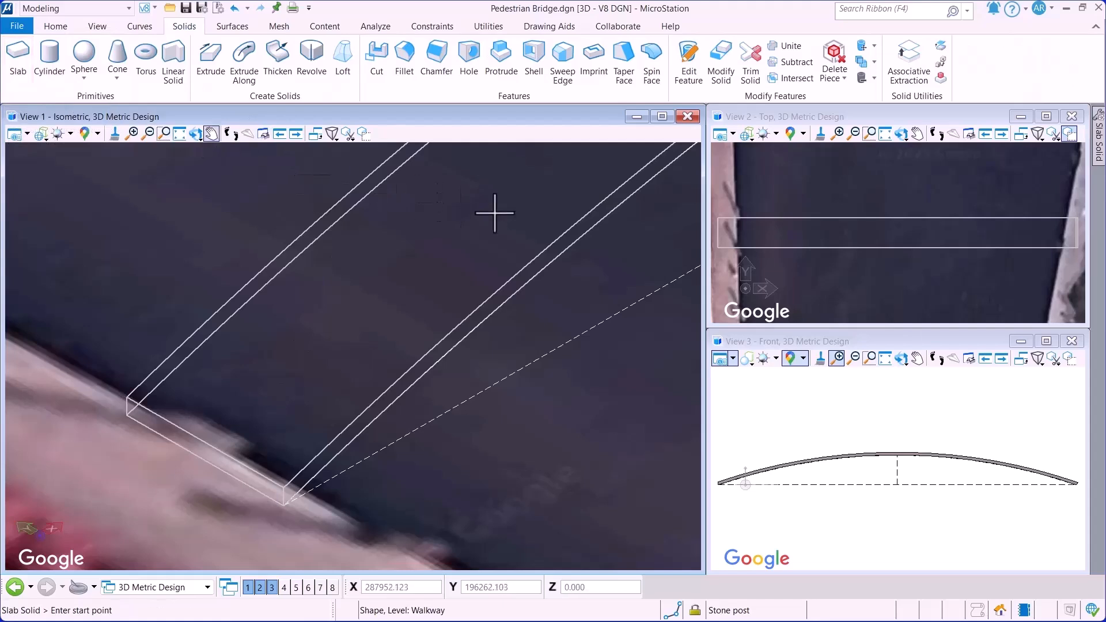
# Step: Lock the slab's width and assign it a new variable W_SPost = 0.3
pyautogui.moveTo(1099, 165)
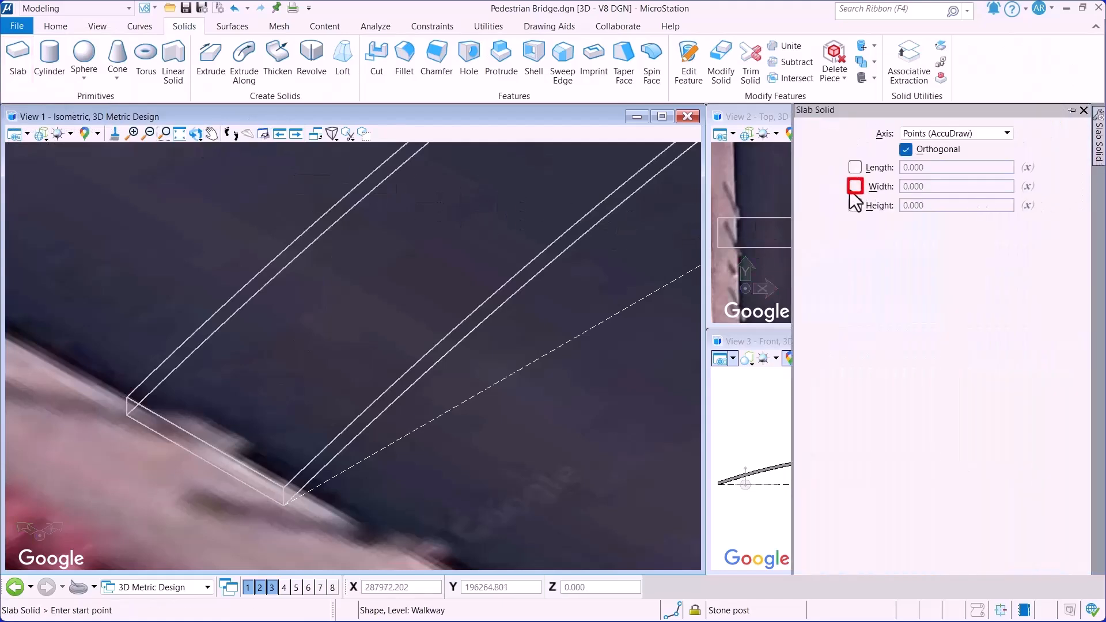
pyautogui.click(855, 186)
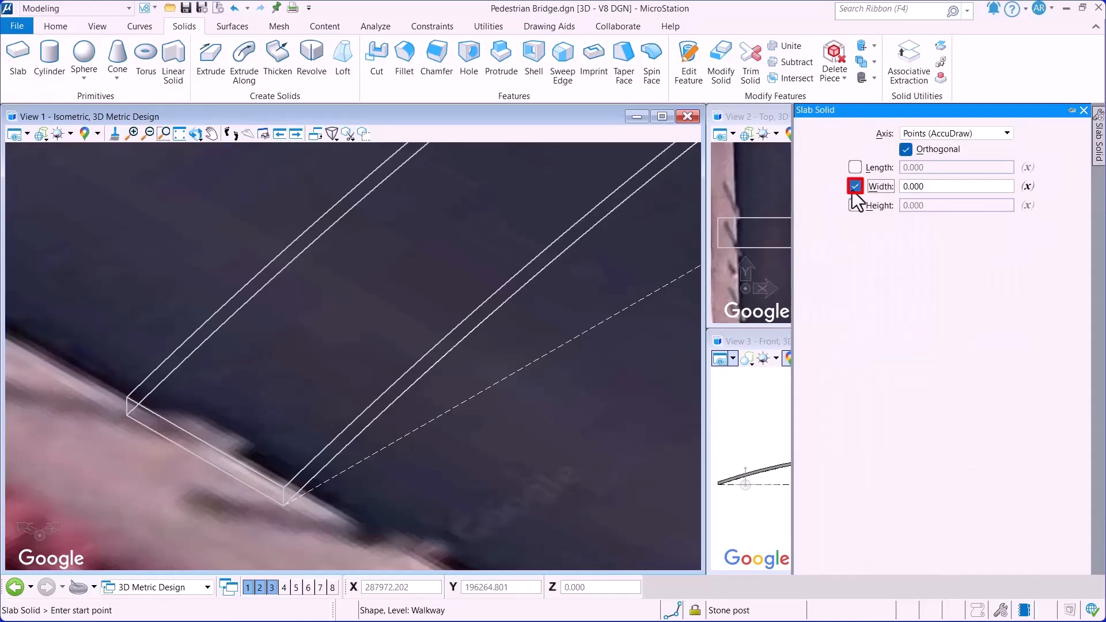
pyautogui.click(1023, 192)
pyautogui.click(968, 237)
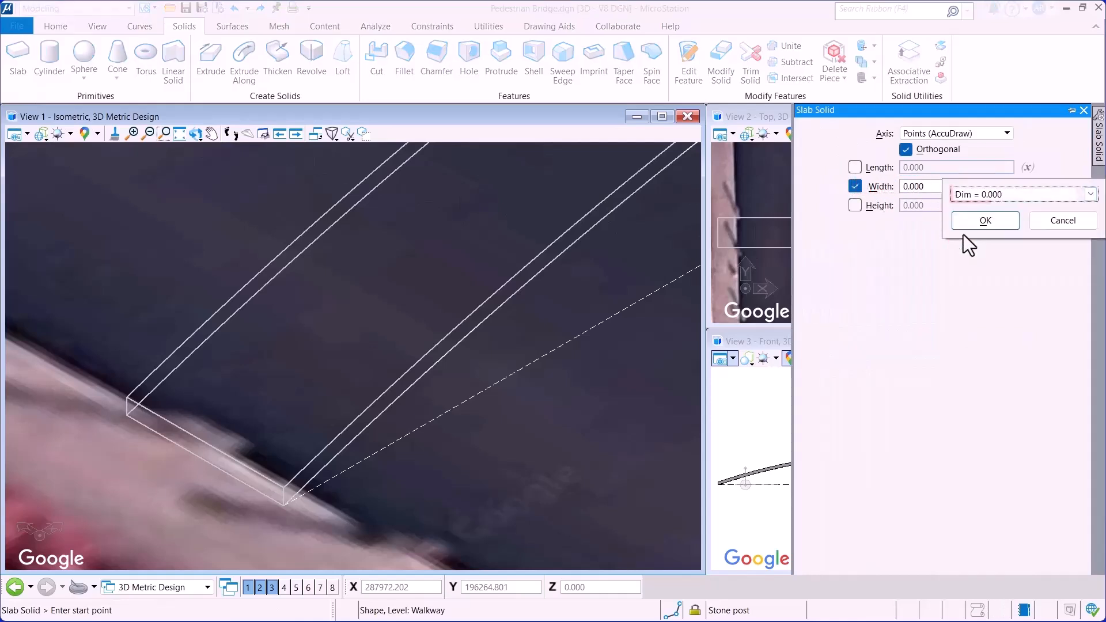
pyautogui.moveTo(971, 196); pyautogui.dragTo(953, 200)
pyautogui.write('W_S')
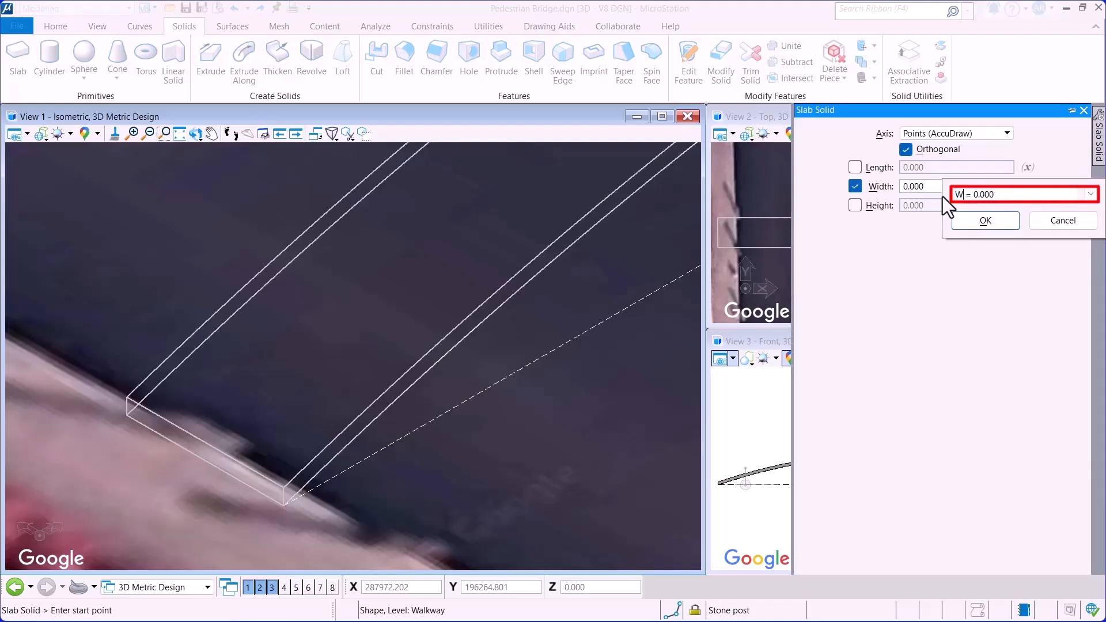
pyautogui.write('Post')
pyautogui.click(1020, 196)
pyautogui.write('3')
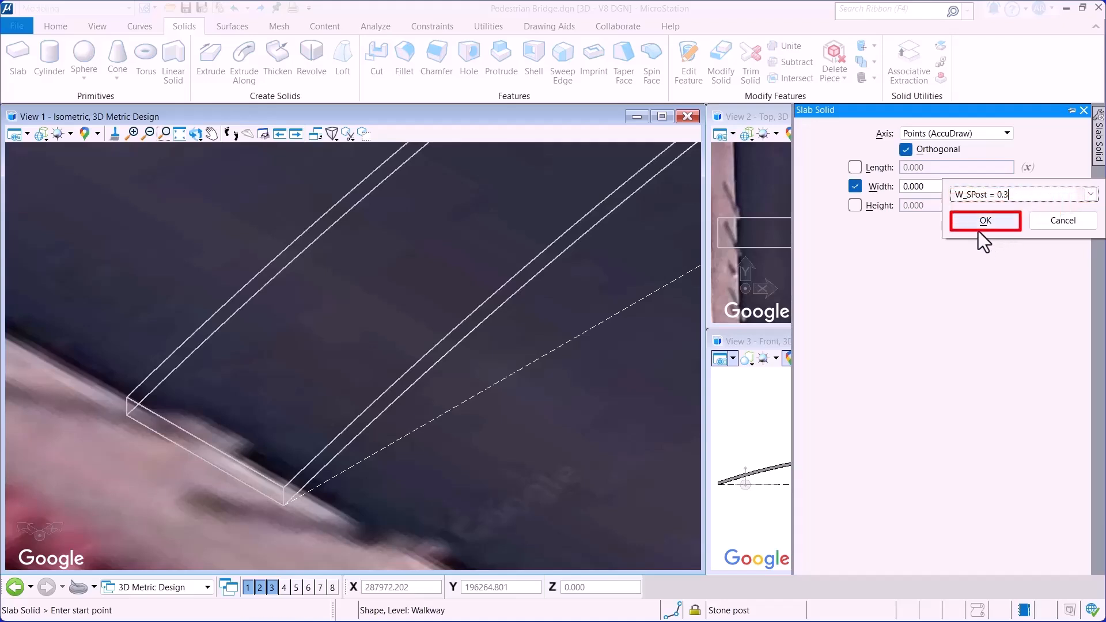
pyautogui.click(982, 223)
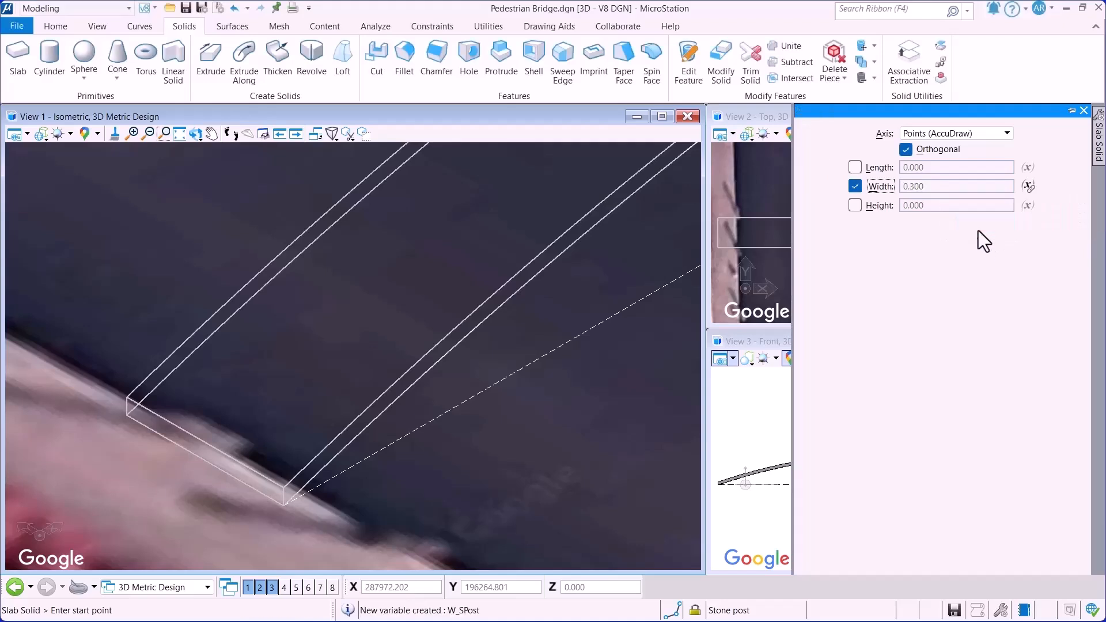
# Step: Lock the slab's length and link it to the existing variable W_SPost
pyautogui.click(855, 169)
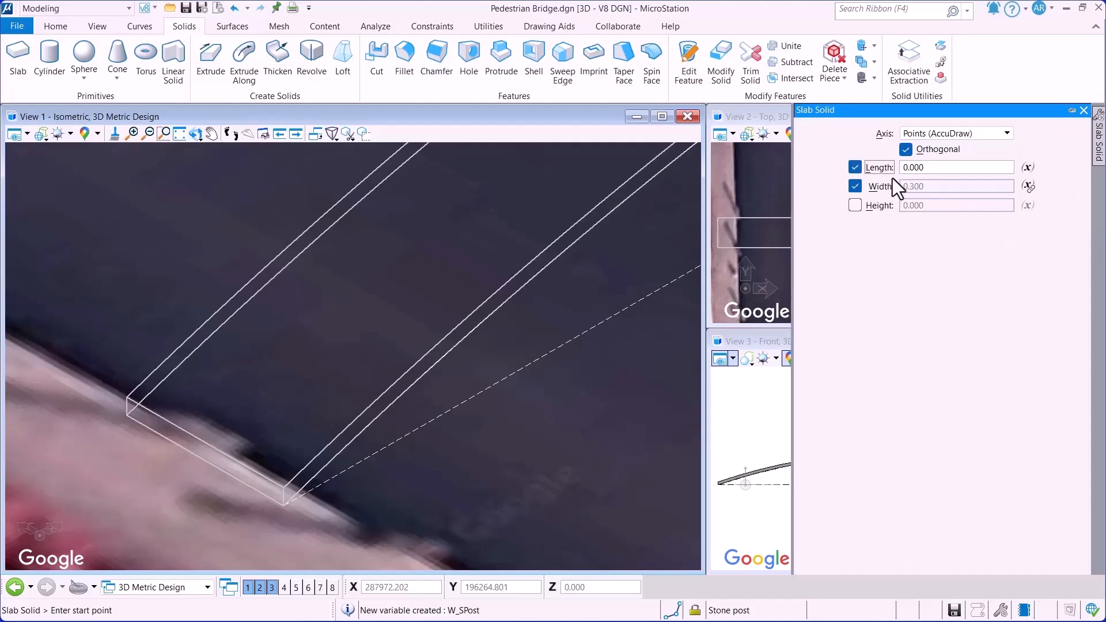
pyautogui.click(1027, 168)
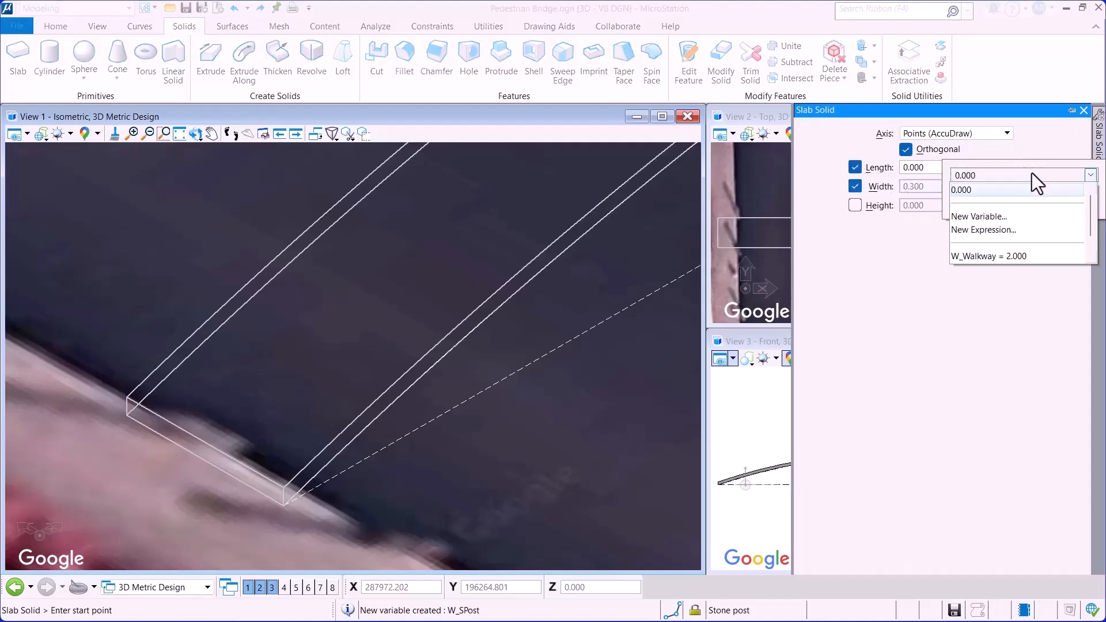
pyautogui.scroll(-1, 997, 242)
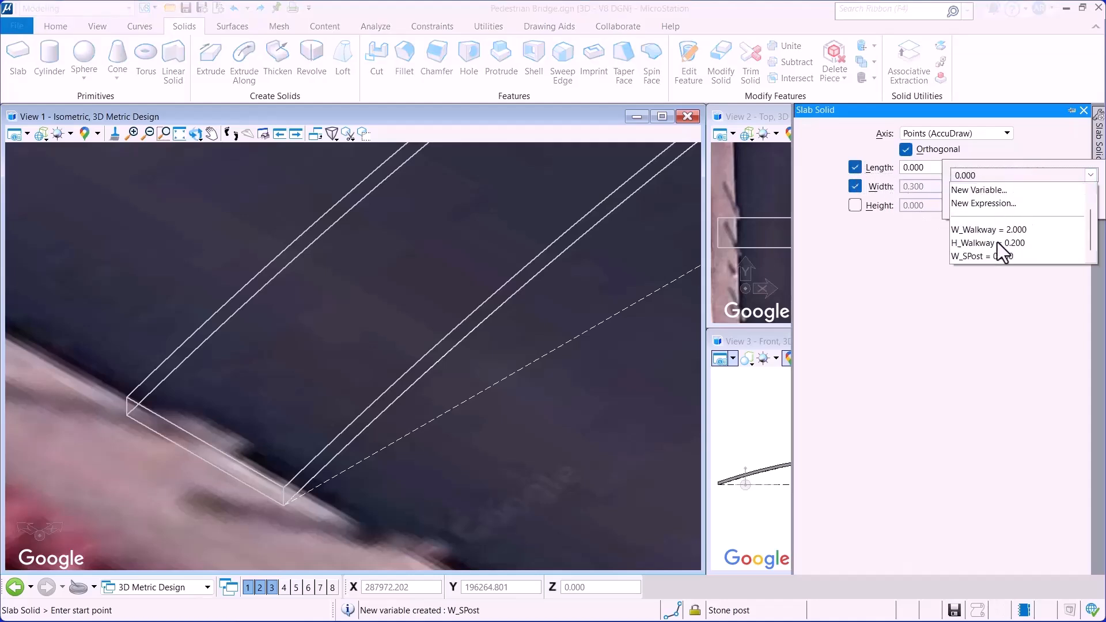
pyautogui.click(963, 256)
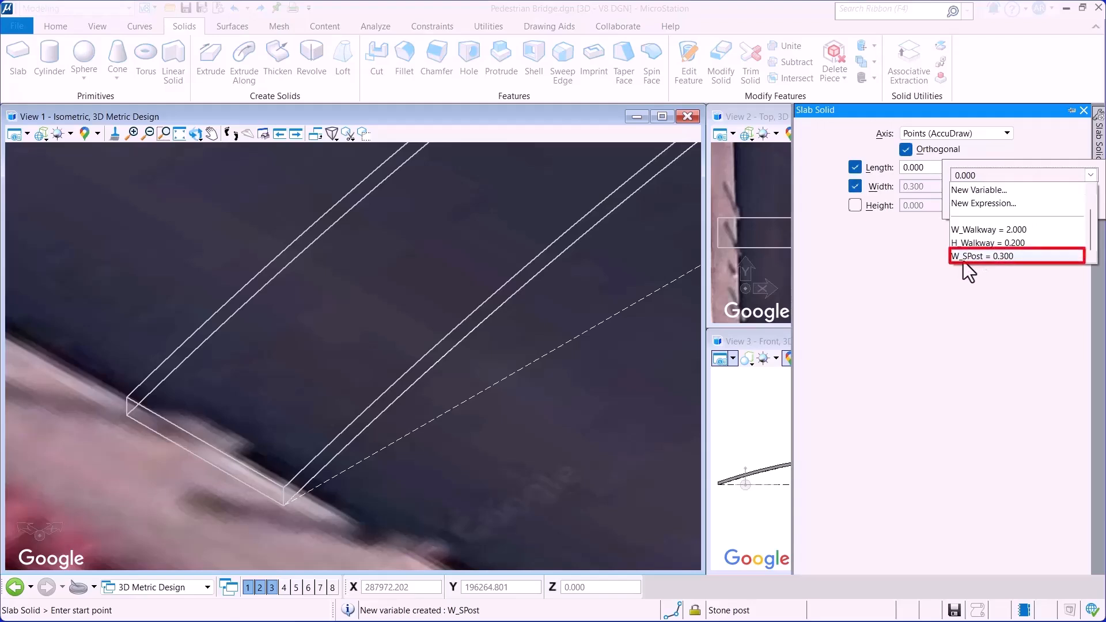
pyautogui.click(981, 208)
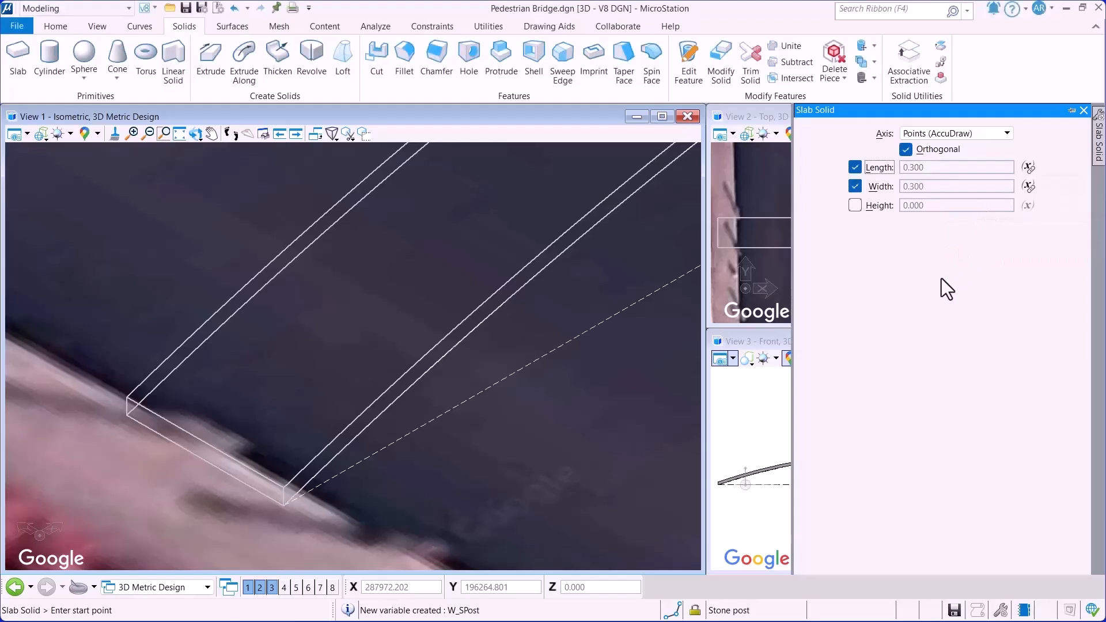
# Step: Lock the slab's height and assign it a new variable H_SPost = 1.5
pyautogui.click(855, 206)
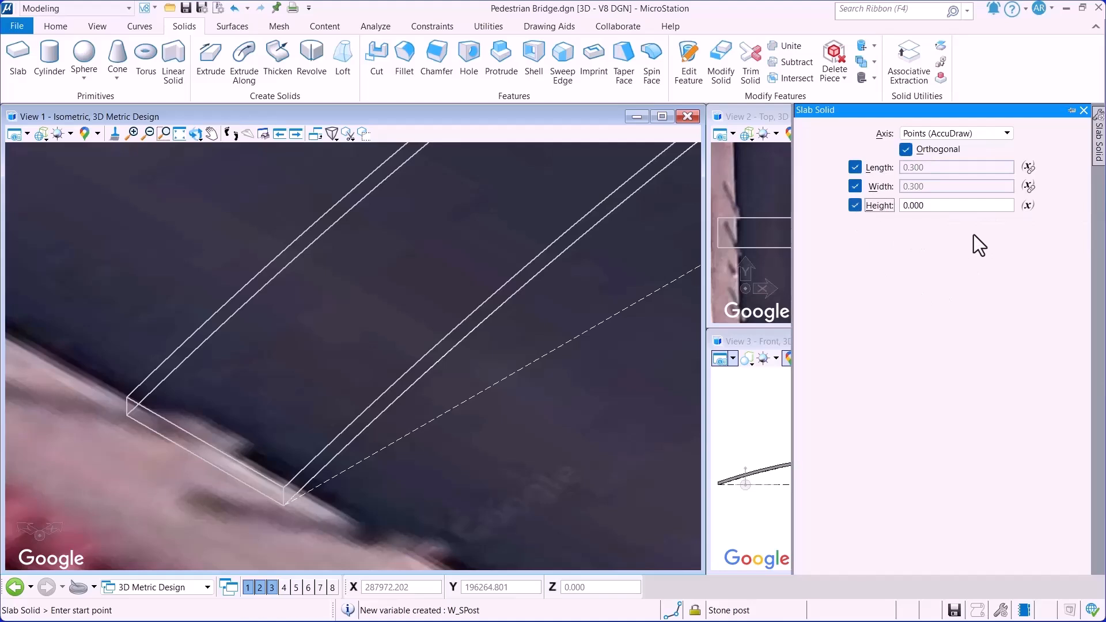
pyautogui.click(1026, 208)
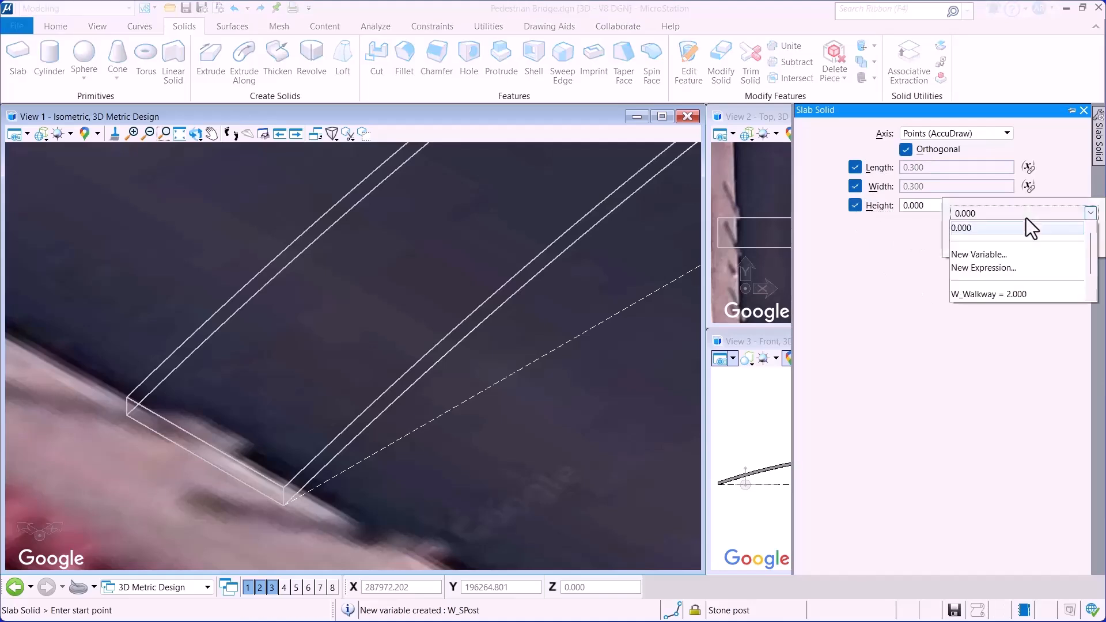
pyautogui.click(959, 257)
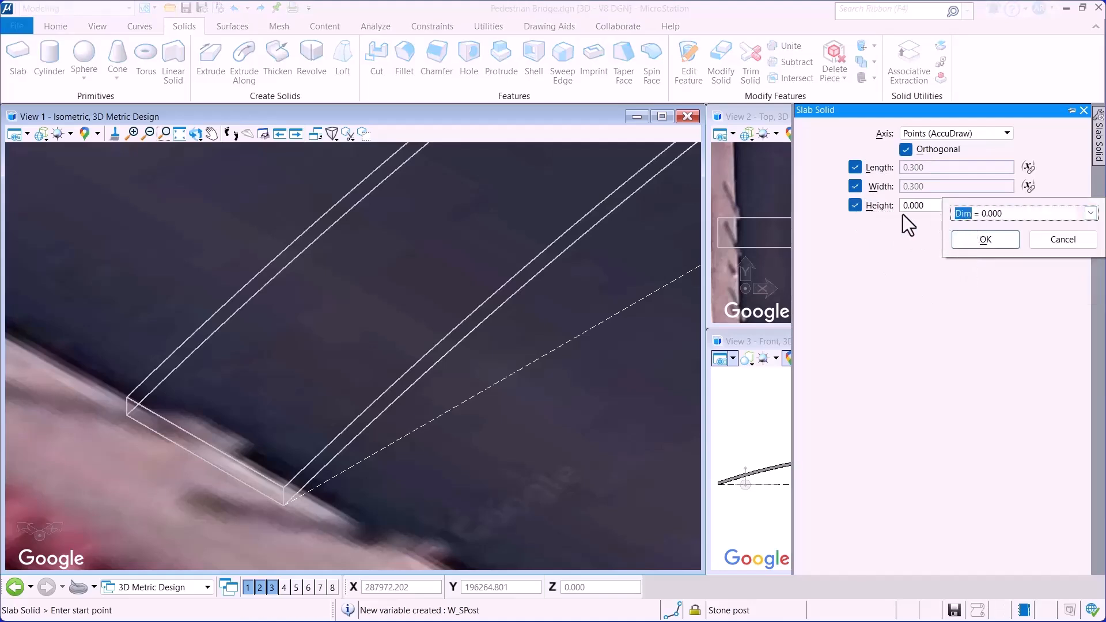
pyautogui.write('H_SPost')
pyautogui.doubleClick(1001, 216)
pyautogui.write('1.5')
pyautogui.click(977, 246)
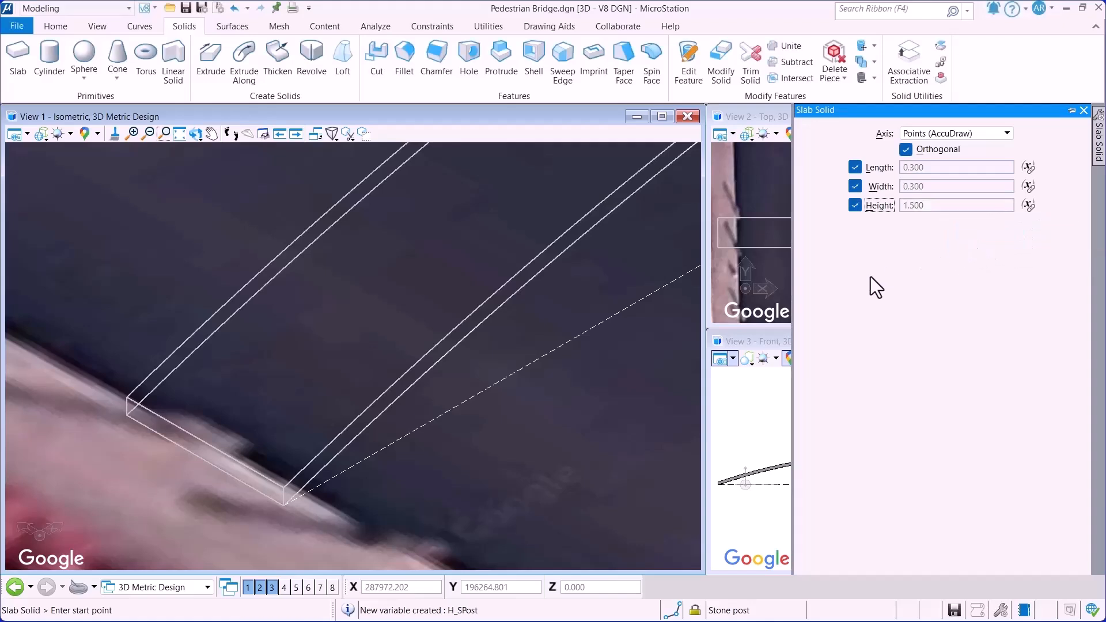
# Step: Place the stone post slab from the walkway's lower house-side corner on the Top drawing plane, outward from the walkway end and rising upward
pyautogui.click(280, 508)
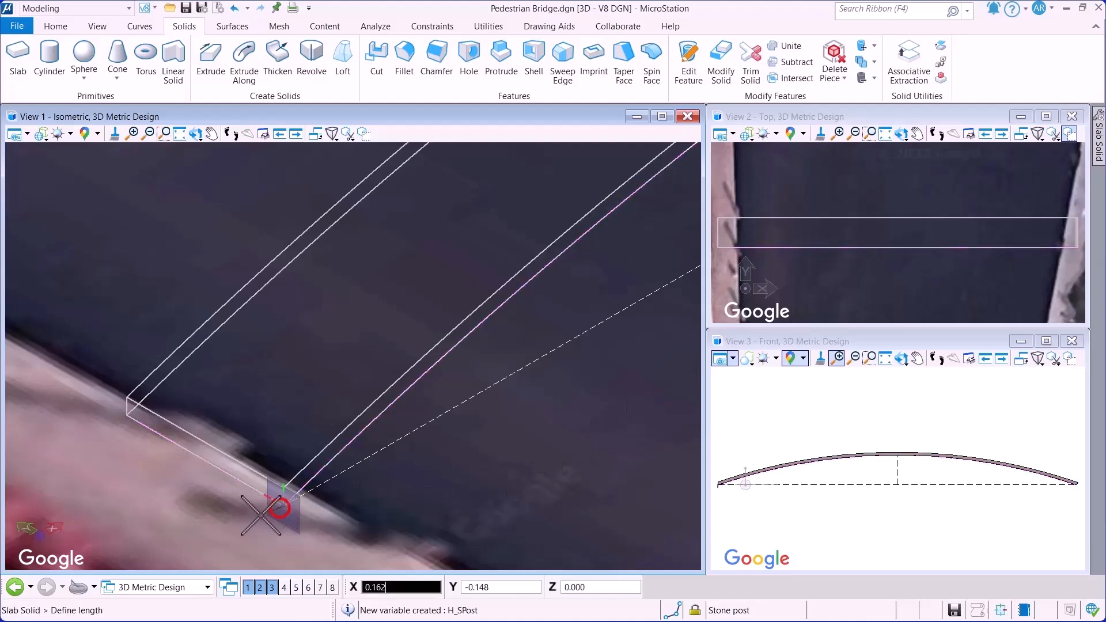
pyautogui.press('t')
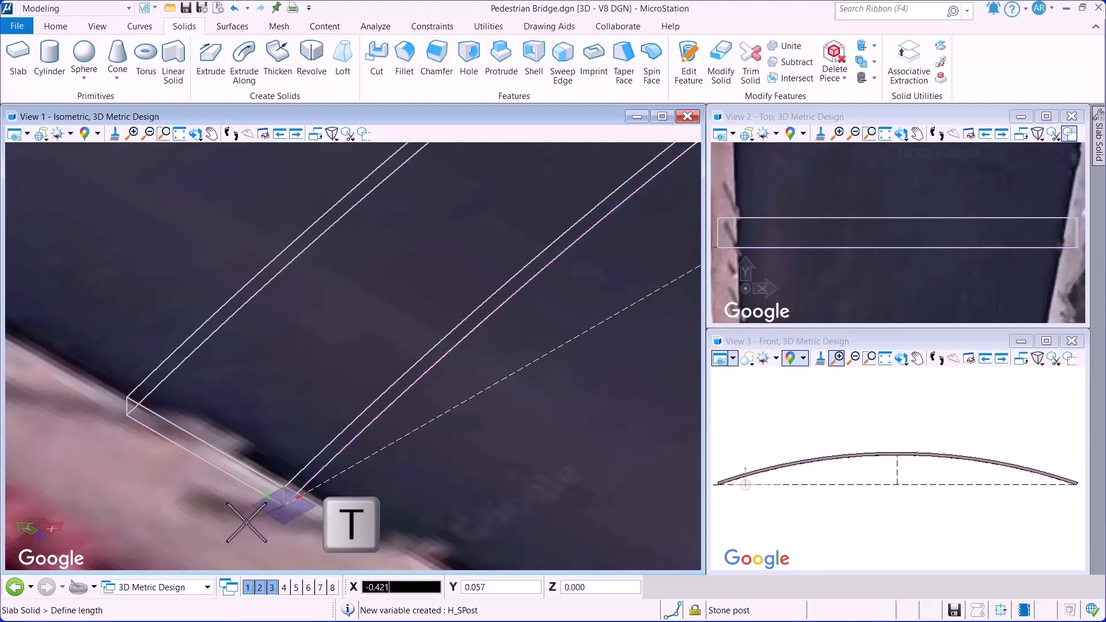
pyautogui.click(246, 521)
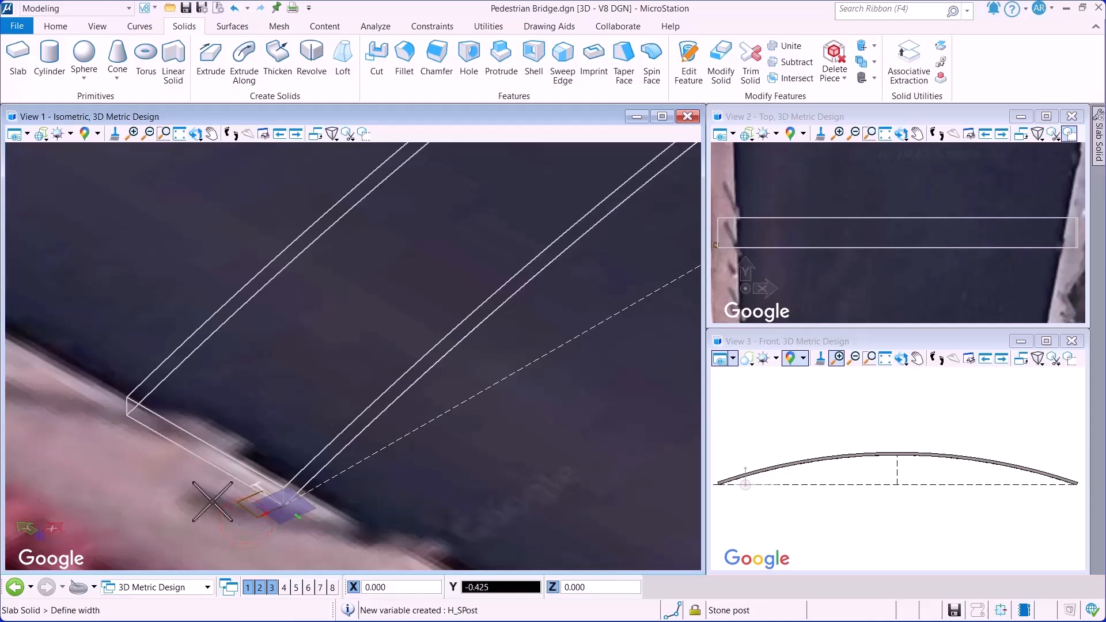
pyautogui.click(213, 502)
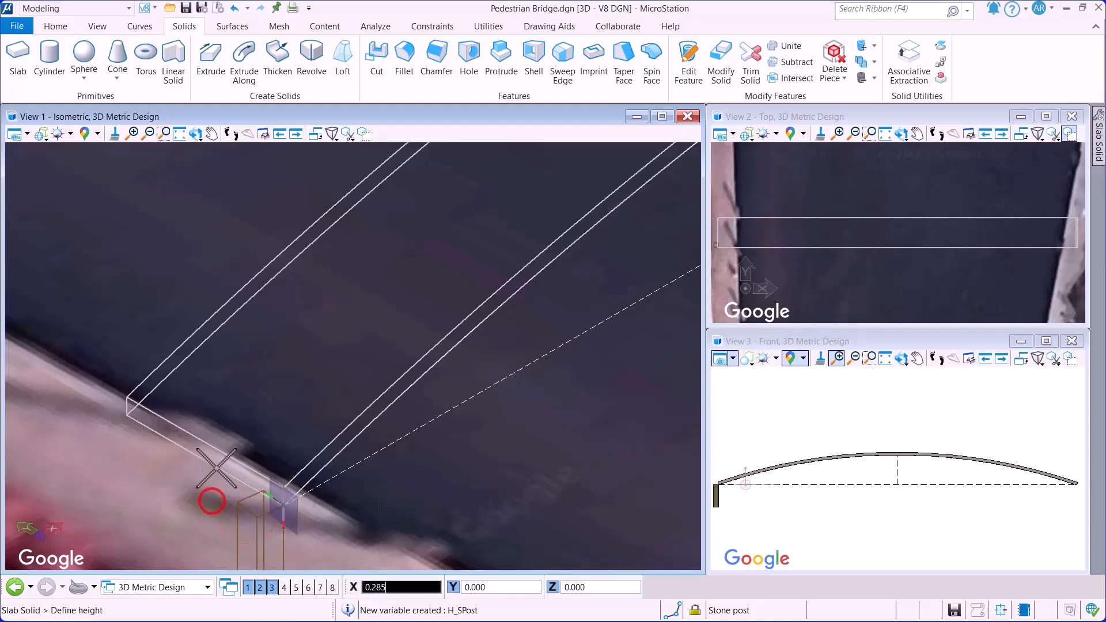
pyautogui.click(239, 347)
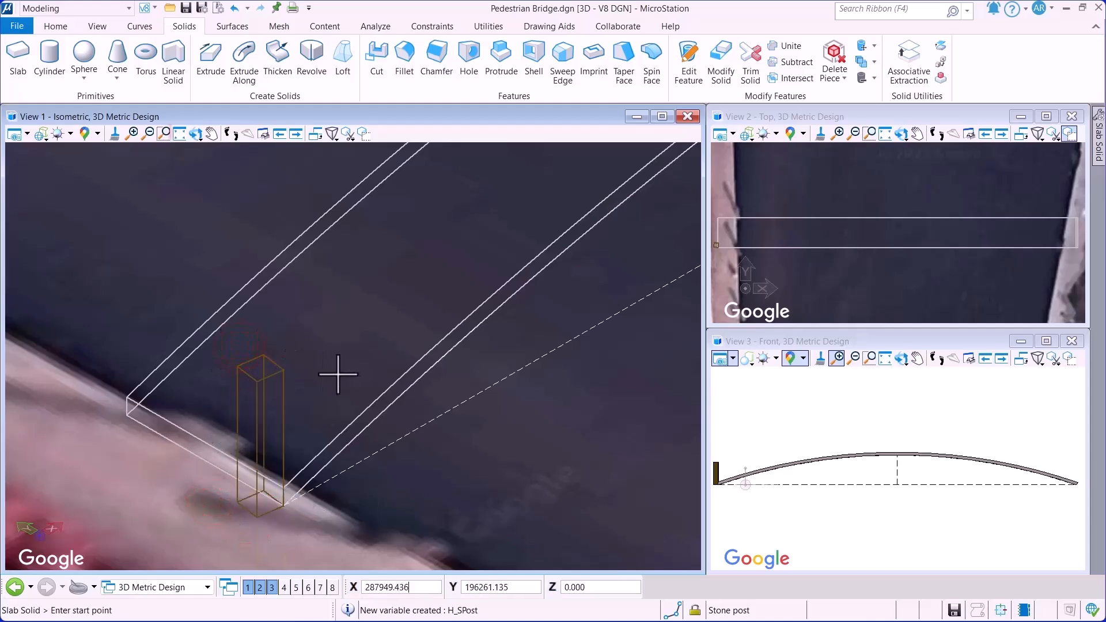
pyautogui.click(178, 138)
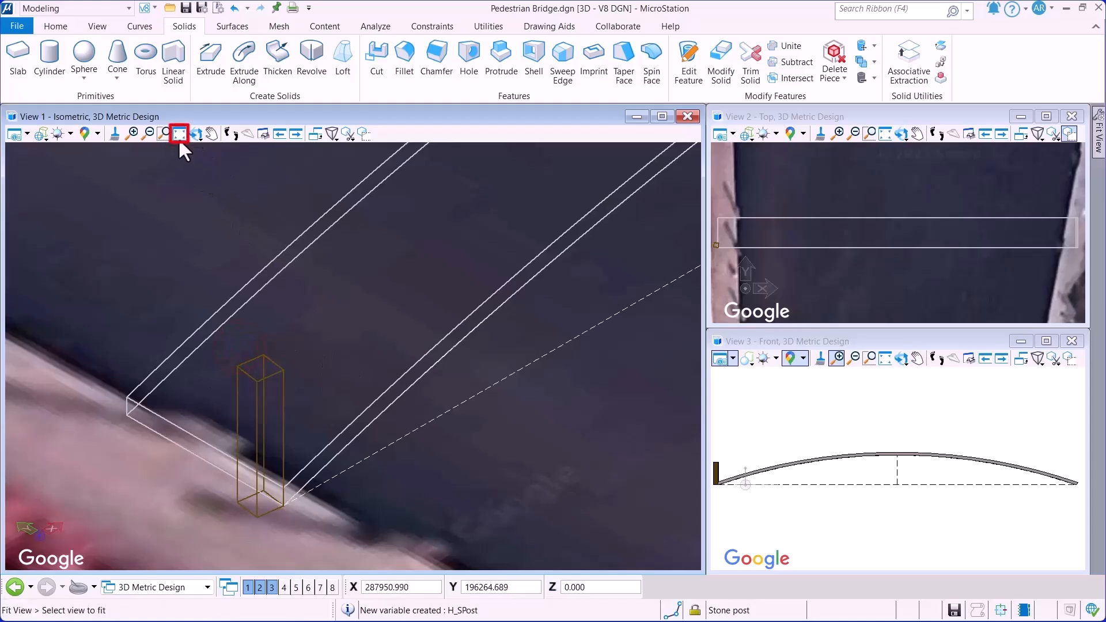
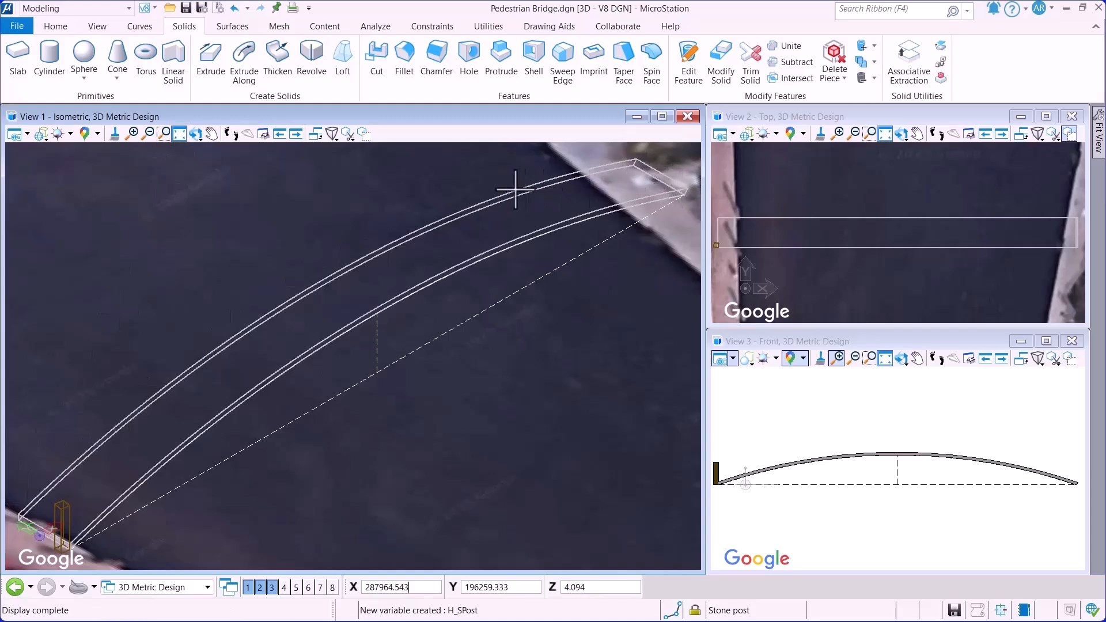
# Step: Set up Construct Array for the stone post with the Rectangular method and the Associative option enabled
pyautogui.click(56, 29)
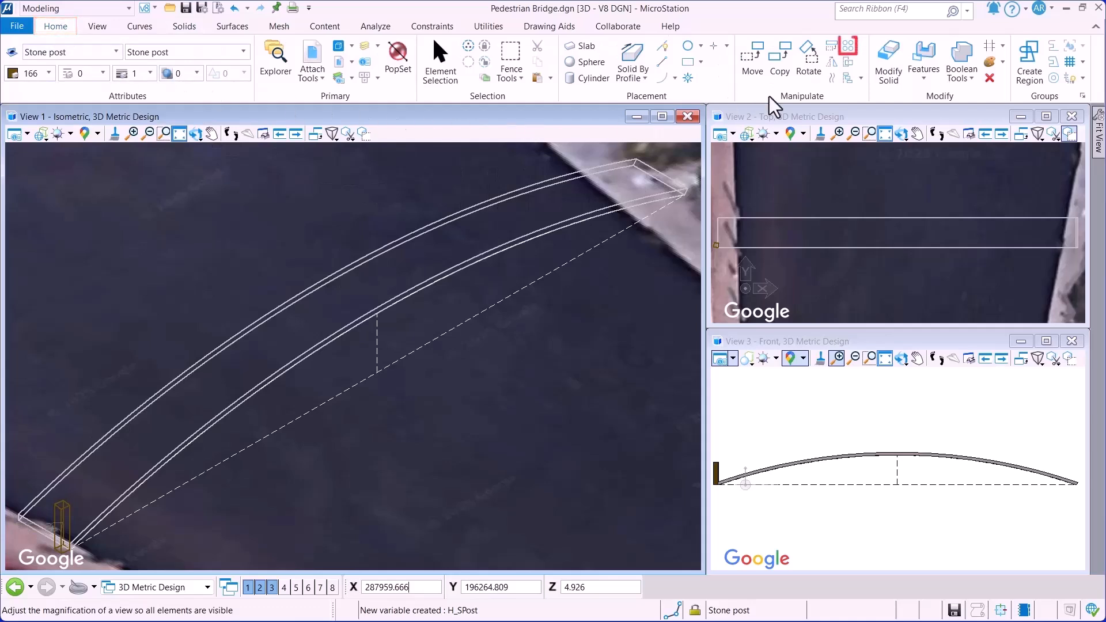
pyautogui.click(848, 46)
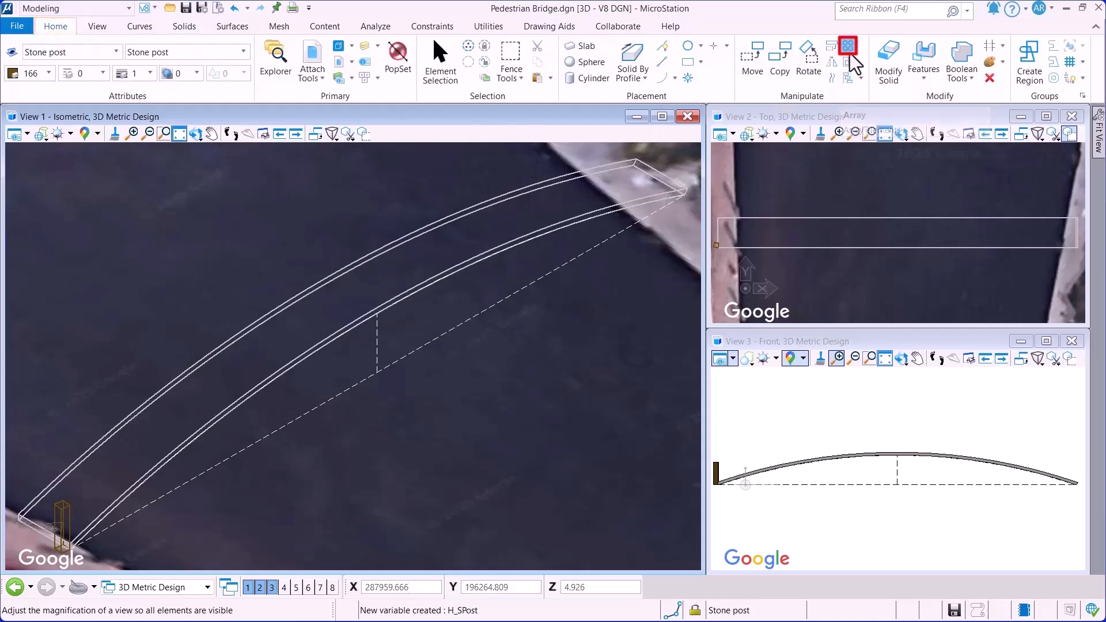
pyautogui.moveTo(1099, 193)
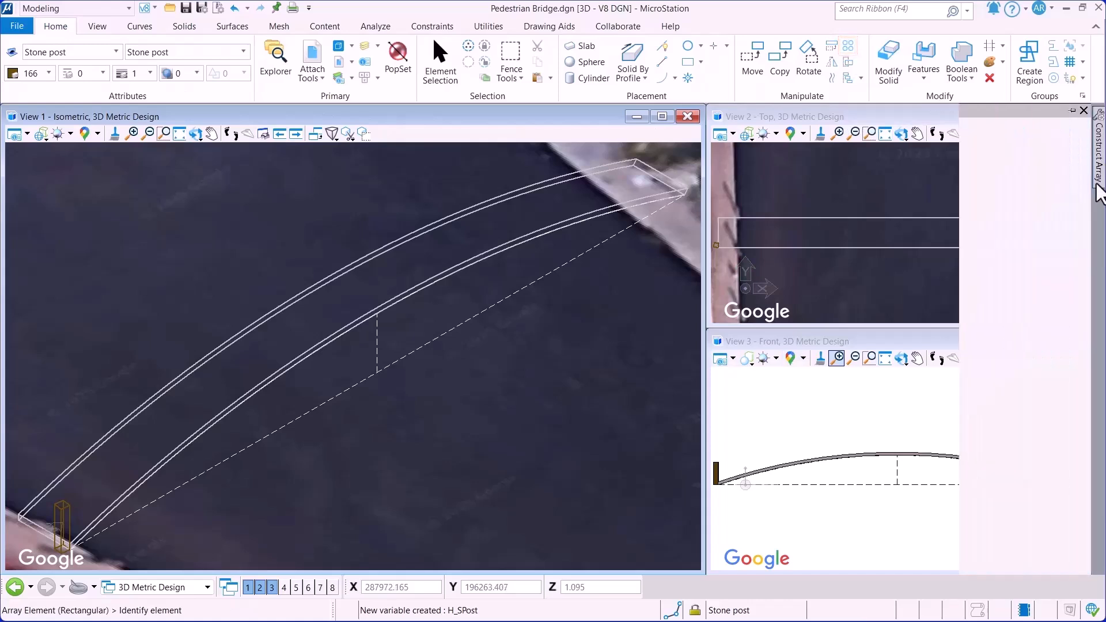
pyautogui.click(1028, 133)
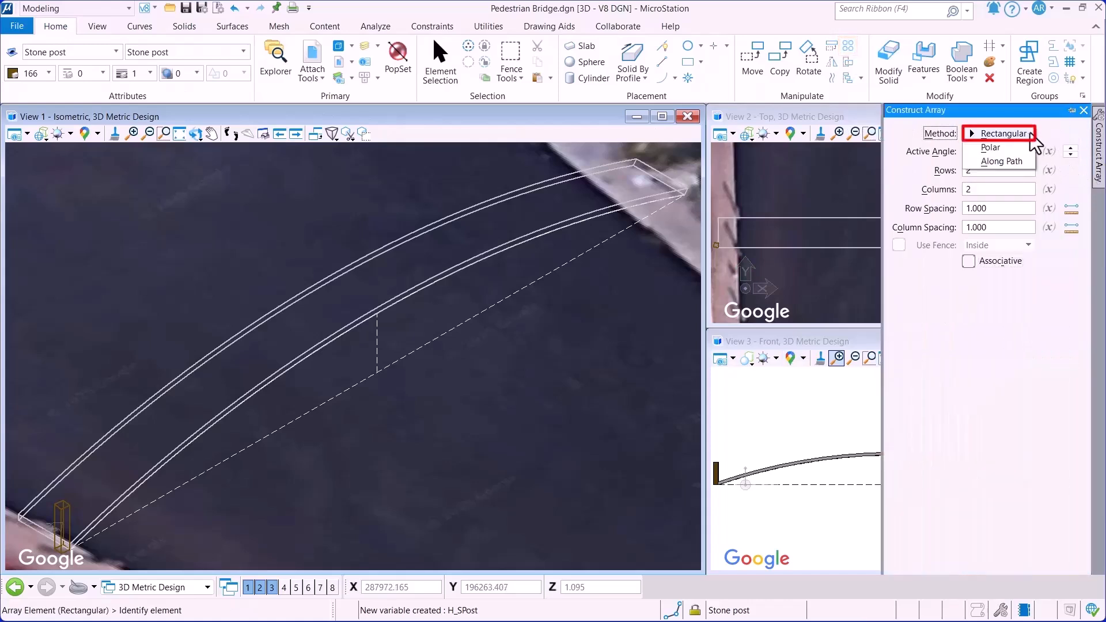
pyautogui.click(1028, 137)
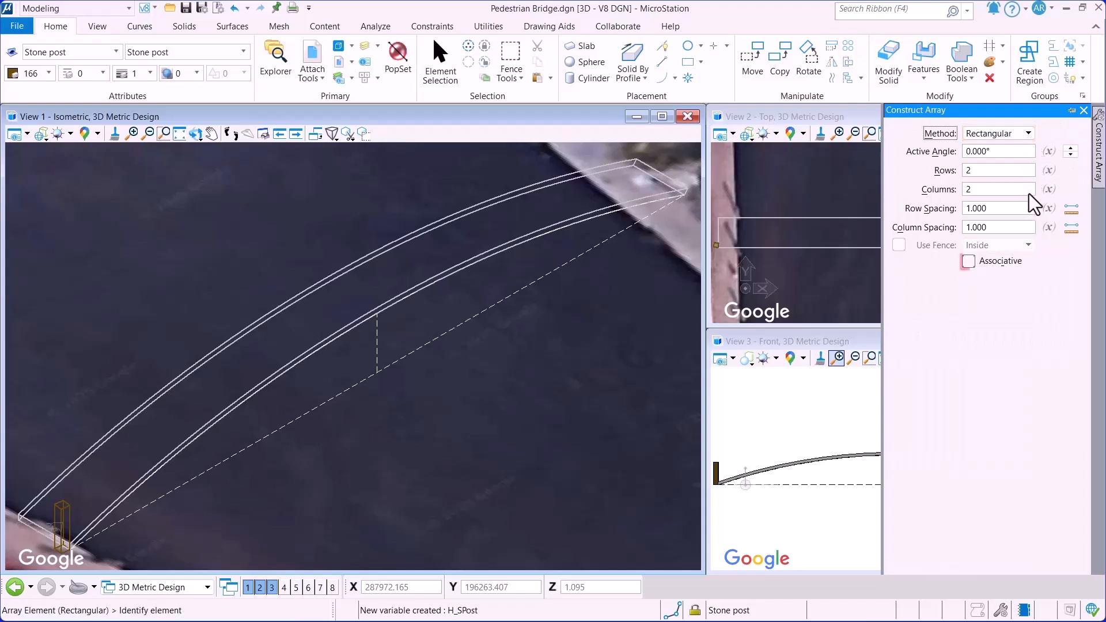
pyautogui.click(969, 265)
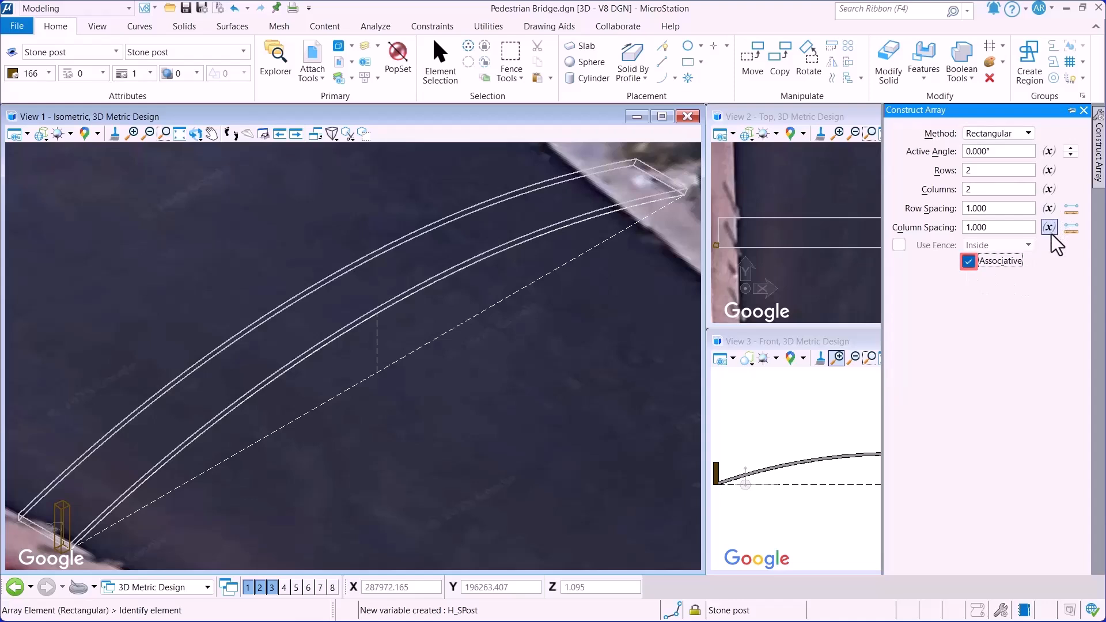
# Step: Review the existing local variables and add a new distance variable named Space_Railiing
pyautogui.click(1084, 110)
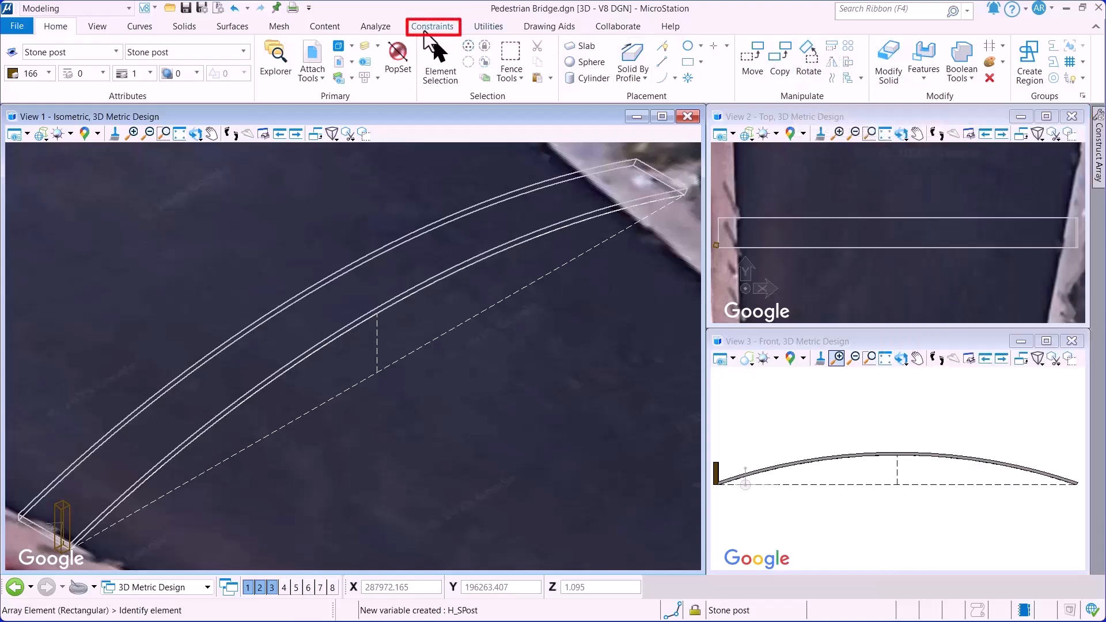
pyautogui.click(425, 29)
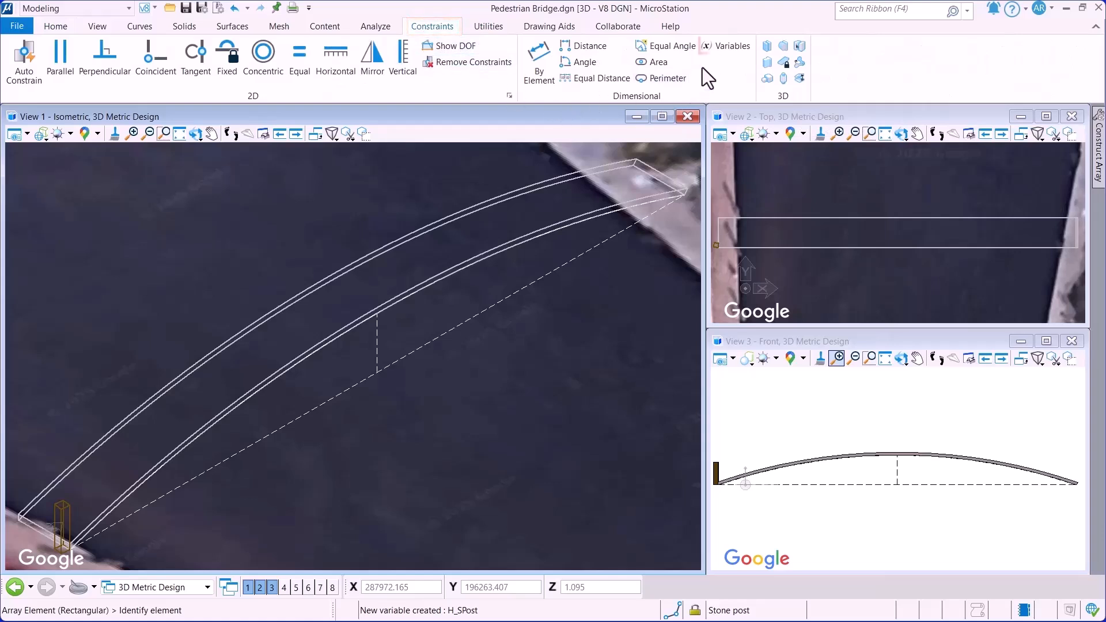
pyautogui.click(724, 50)
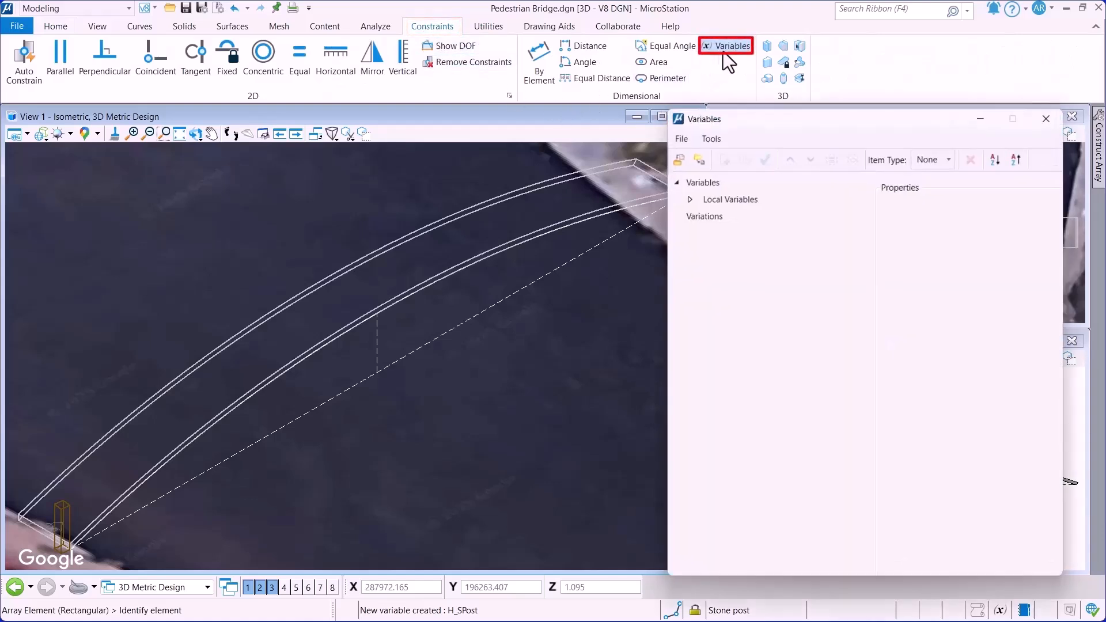
pyautogui.click(686, 196)
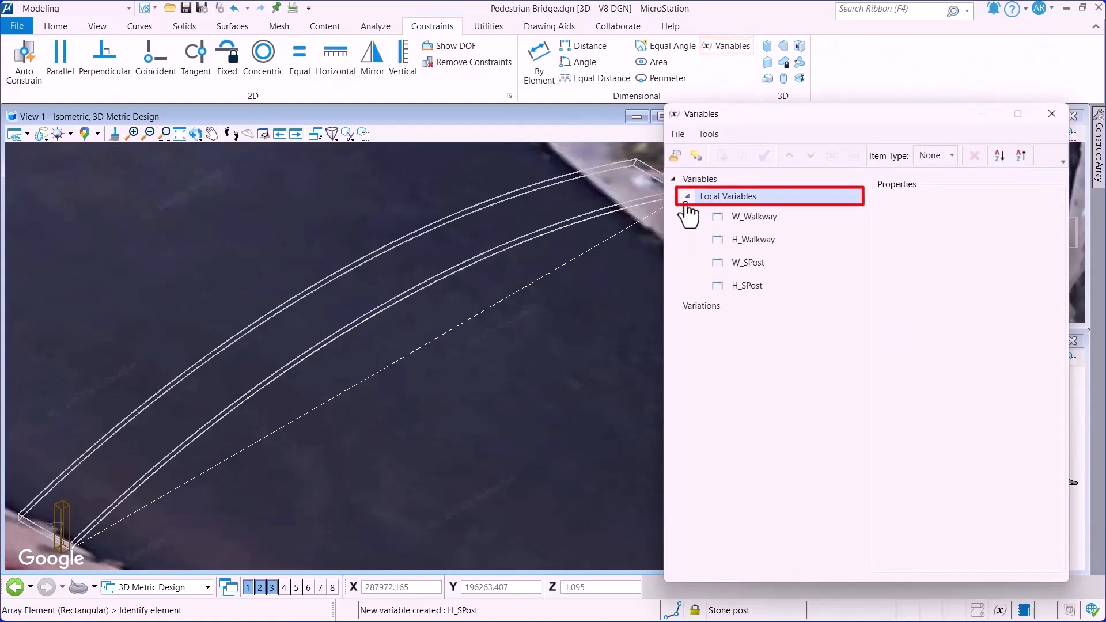
pyautogui.click(805, 217)
pyautogui.click(805, 242)
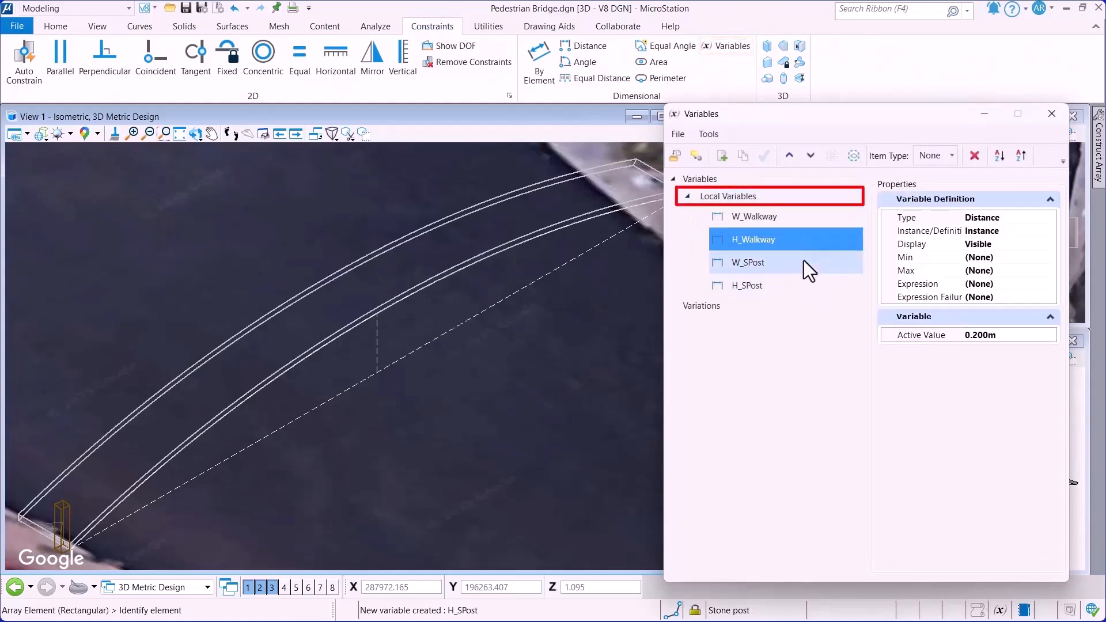
pyautogui.click(804, 260)
pyautogui.click(801, 286)
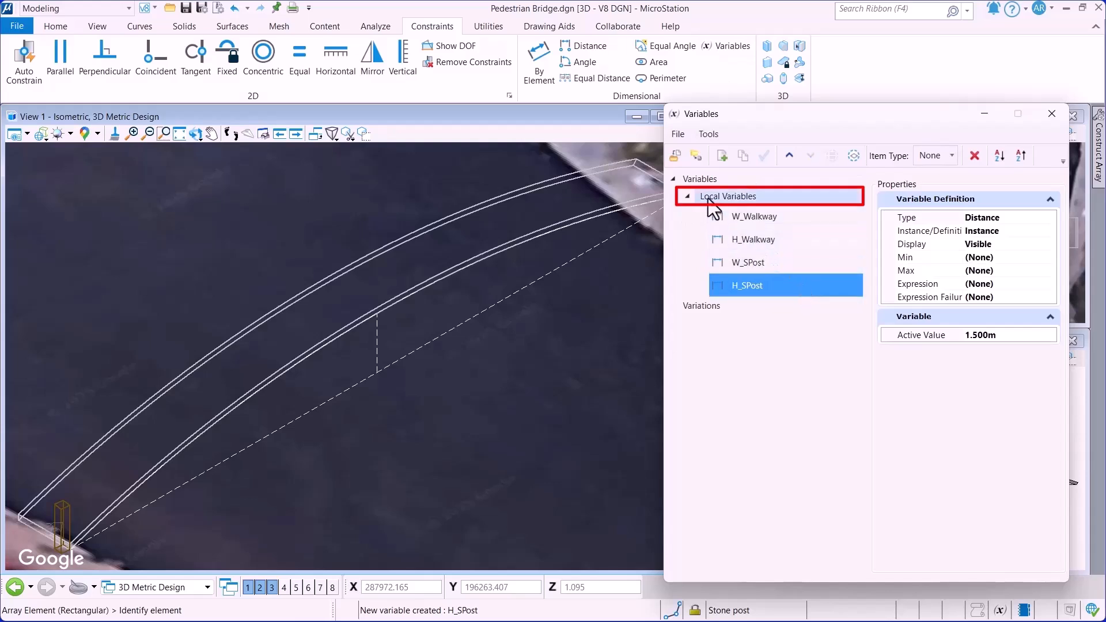
pyautogui.click(727, 196)
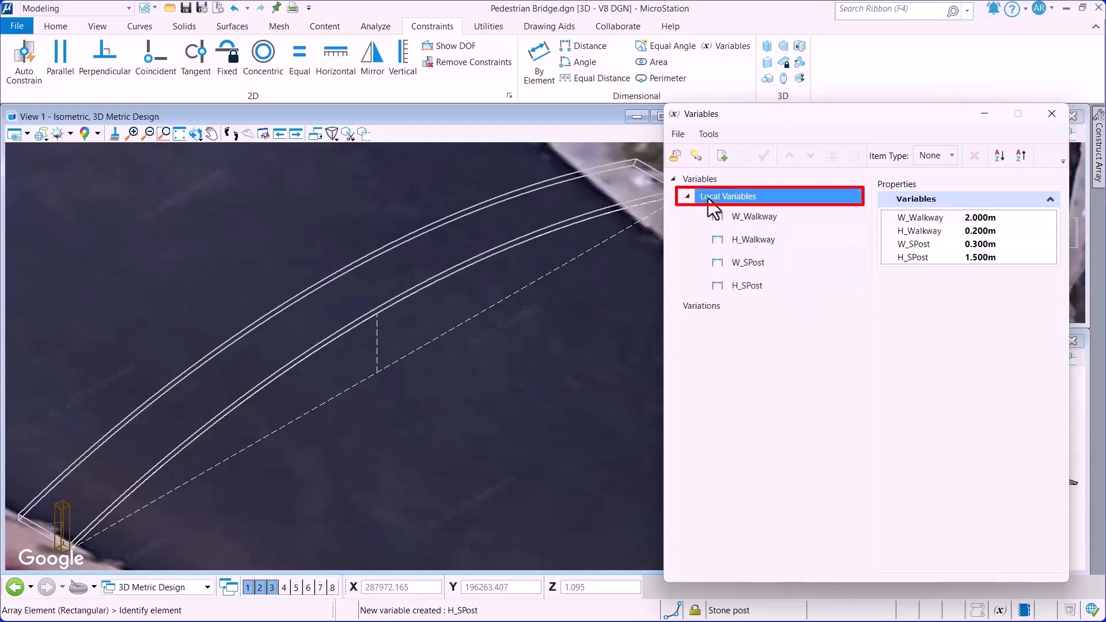
pyautogui.click(722, 160)
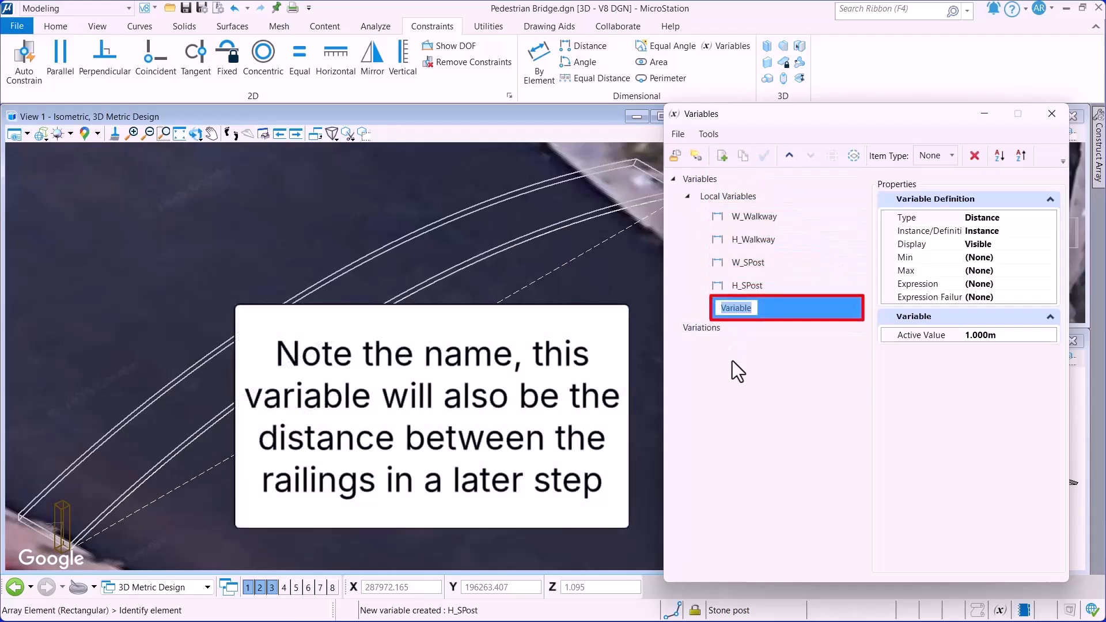
pyautogui.write('Space_Railiing')
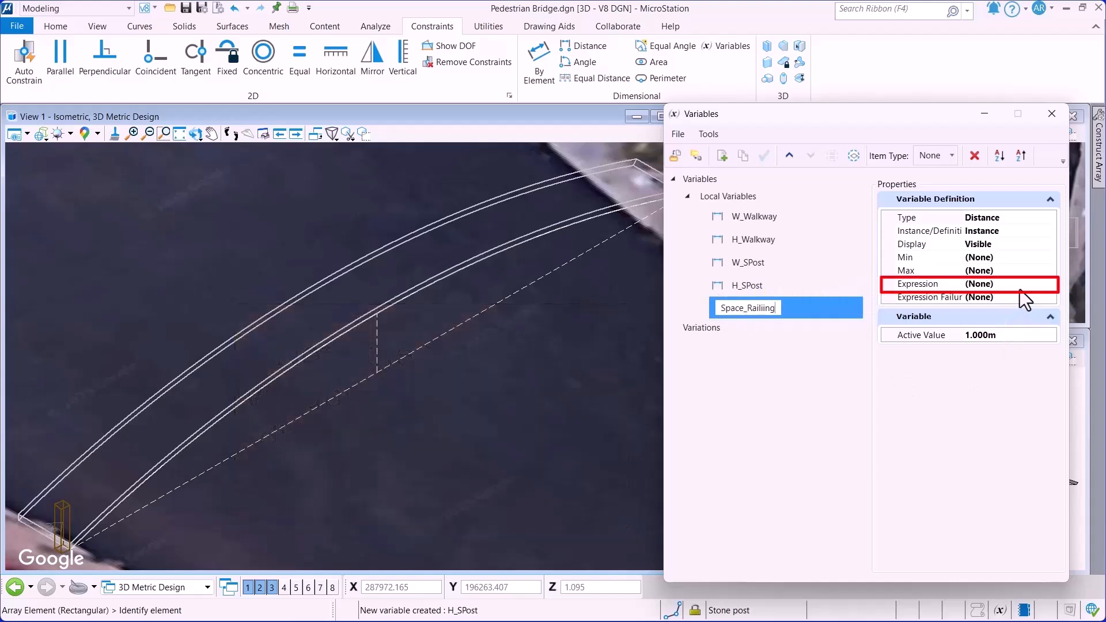
# Step: Define the Space_Railiing variable with the expression W_Walkway - W_SPost, test it and close the variable definitions
pyautogui.click(1028, 284)
pyautogui.click(1039, 284)
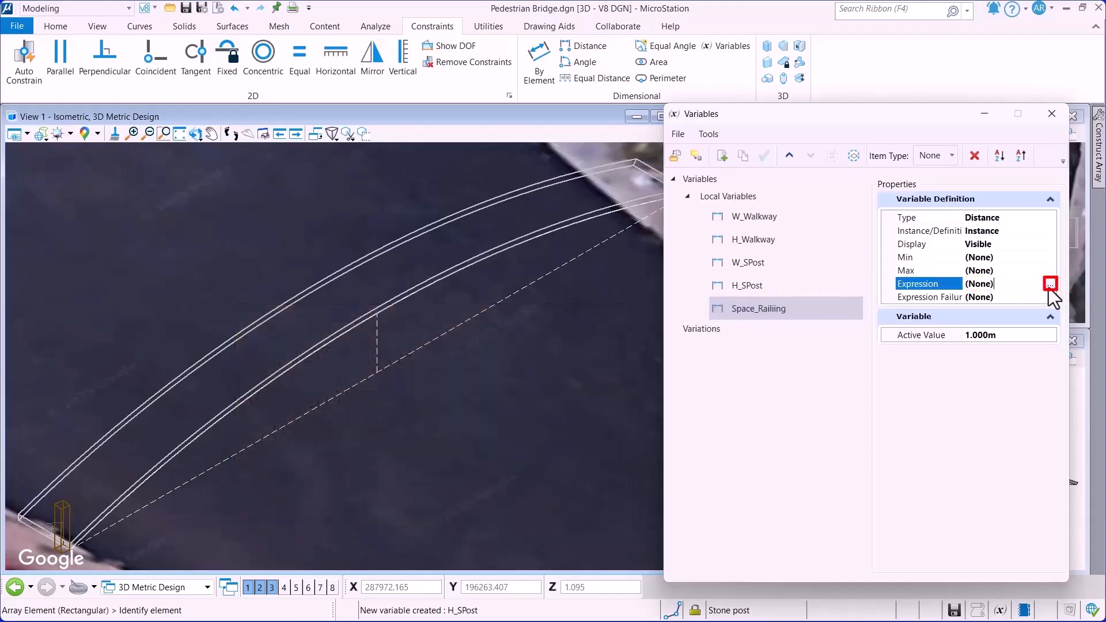
pyautogui.click(1050, 284)
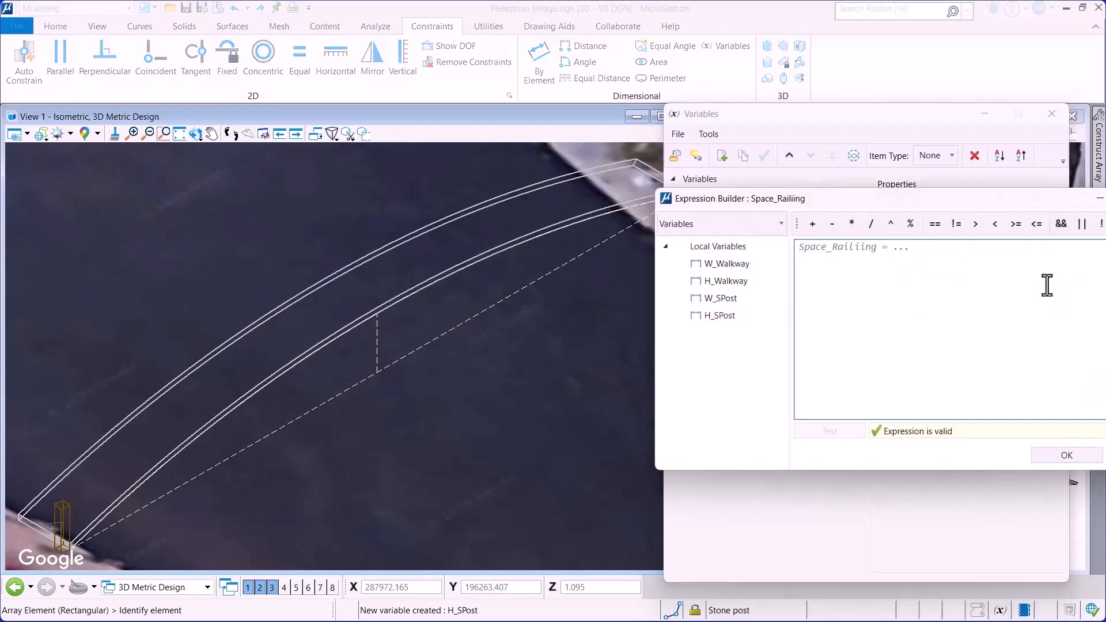
pyautogui.doubleClick(710, 270)
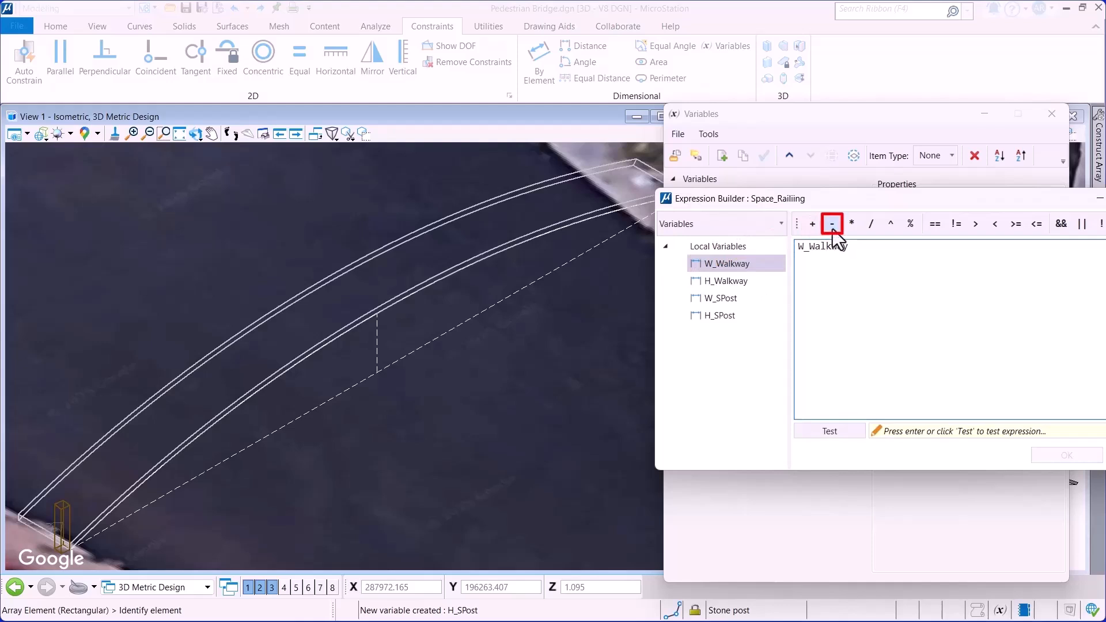
pyautogui.click(832, 224)
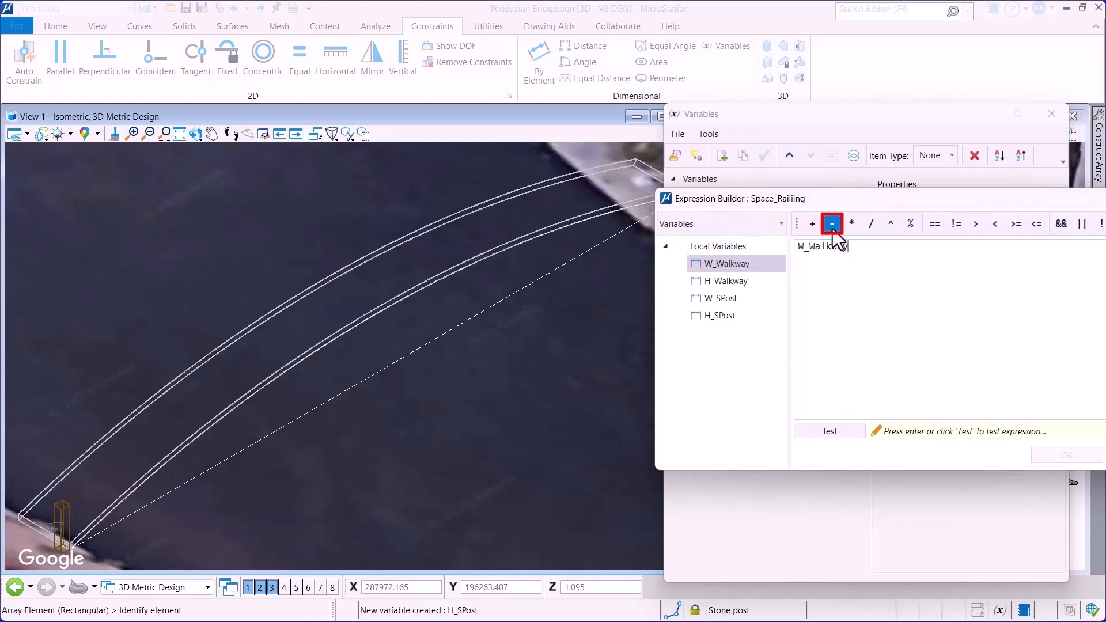
pyautogui.doubleClick(712, 301)
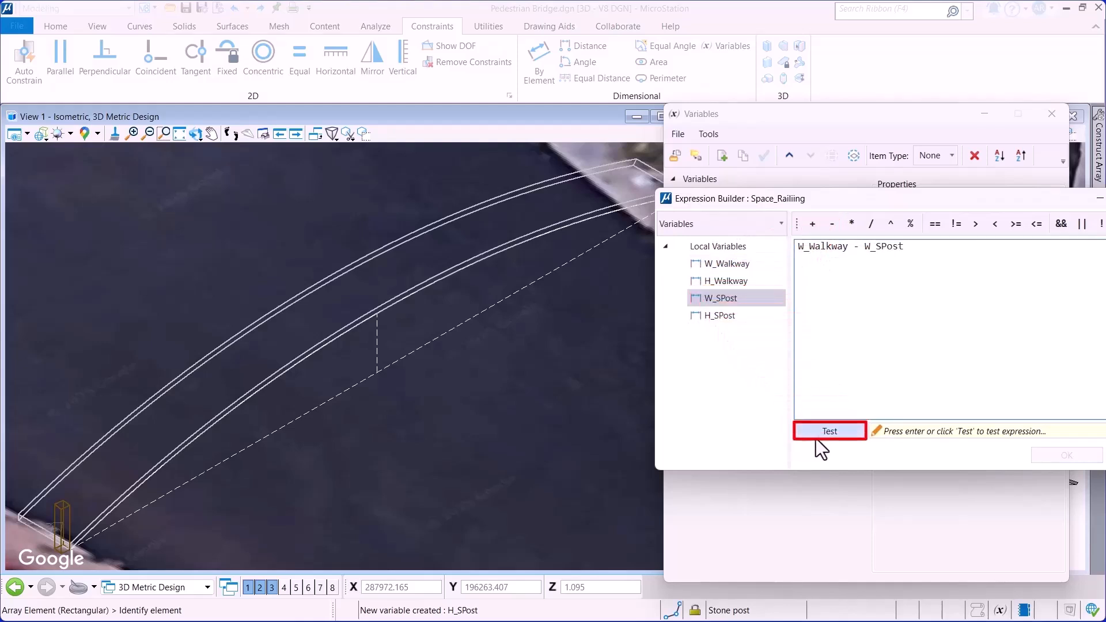
pyautogui.click(822, 436)
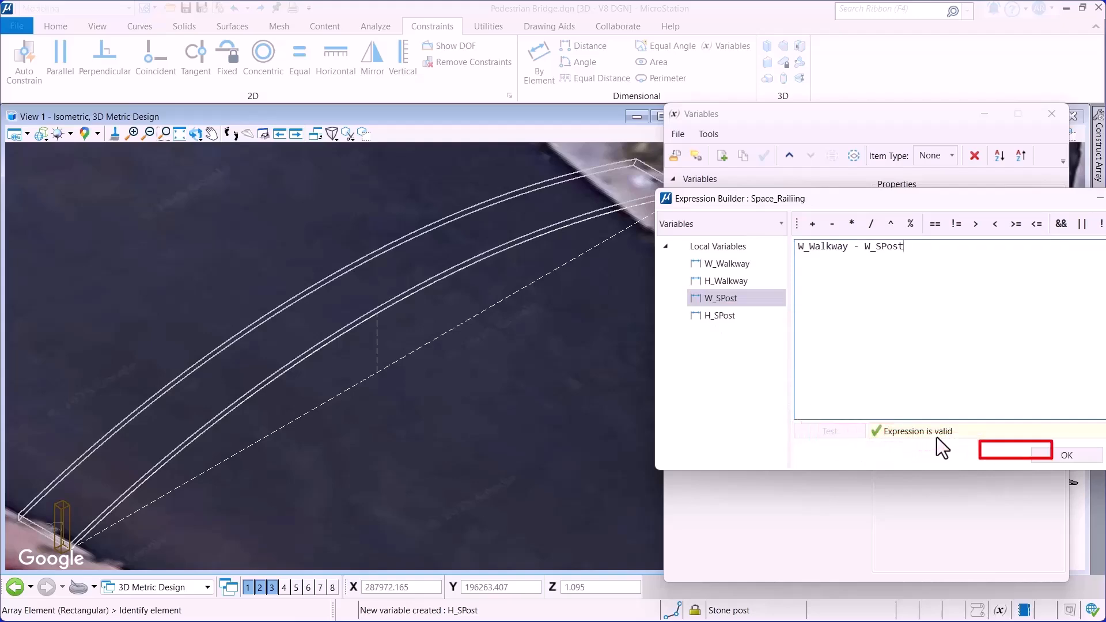
pyautogui.click(1041, 458)
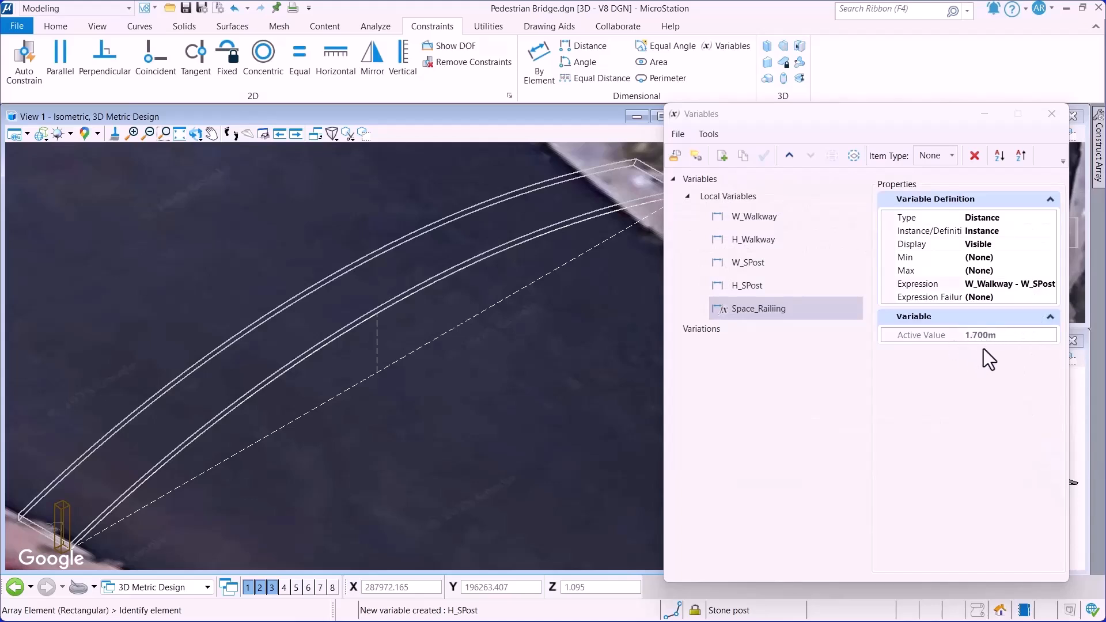
pyautogui.click(1052, 114)
# Step: Link the stone post array's row spacing to the Space_Railiing variable
pyautogui.moveTo(1099, 190)
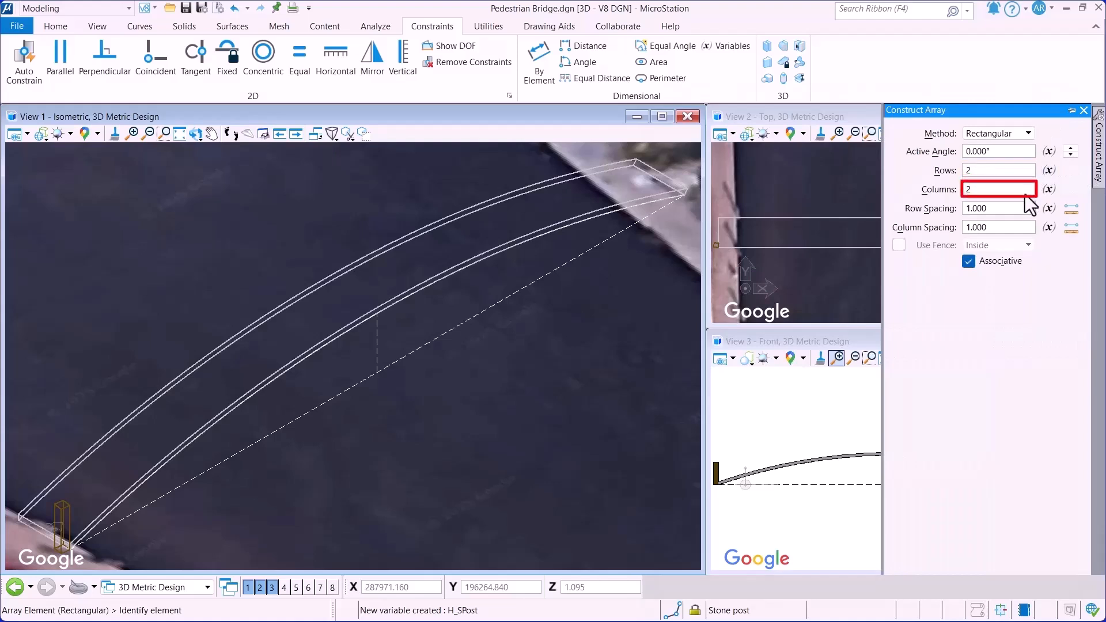
pyautogui.click(1049, 210)
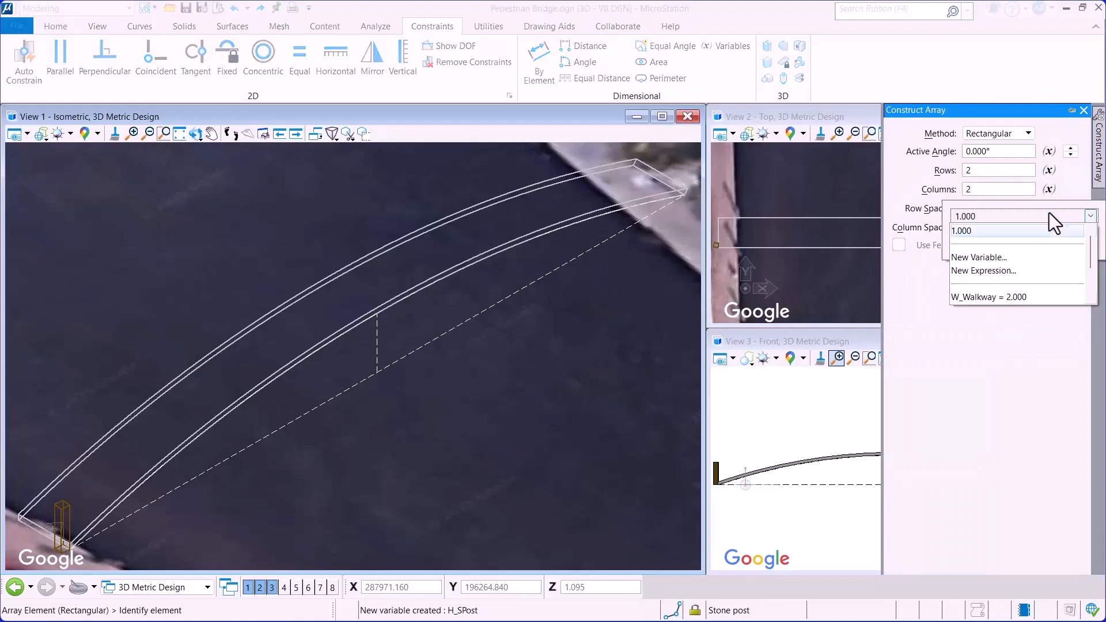
pyautogui.scroll(-2, 1028, 269)
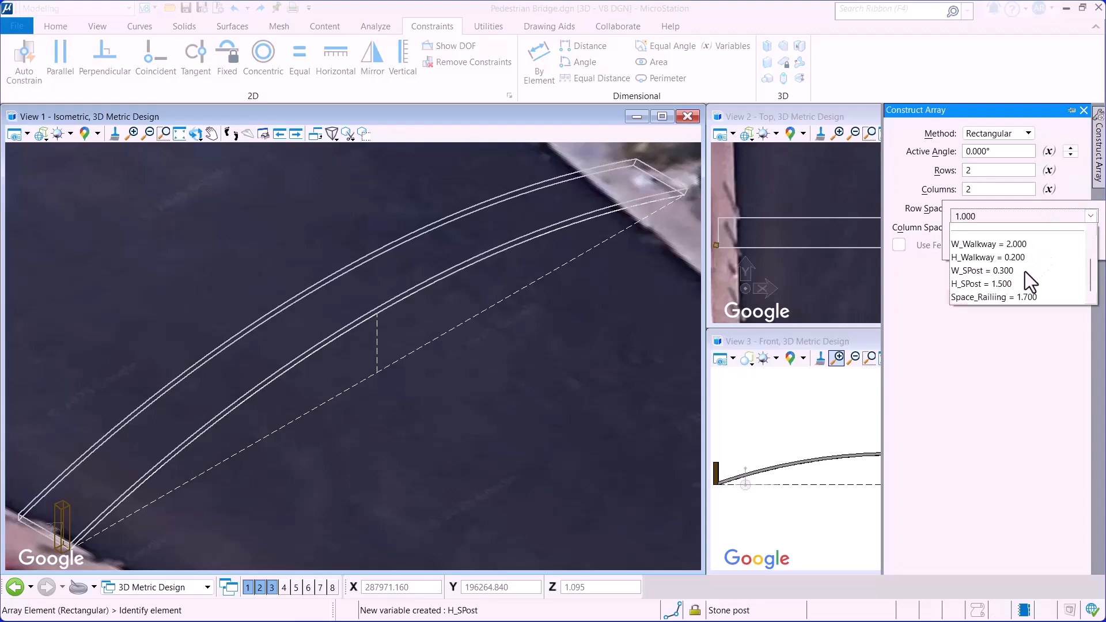
pyautogui.click(980, 302)
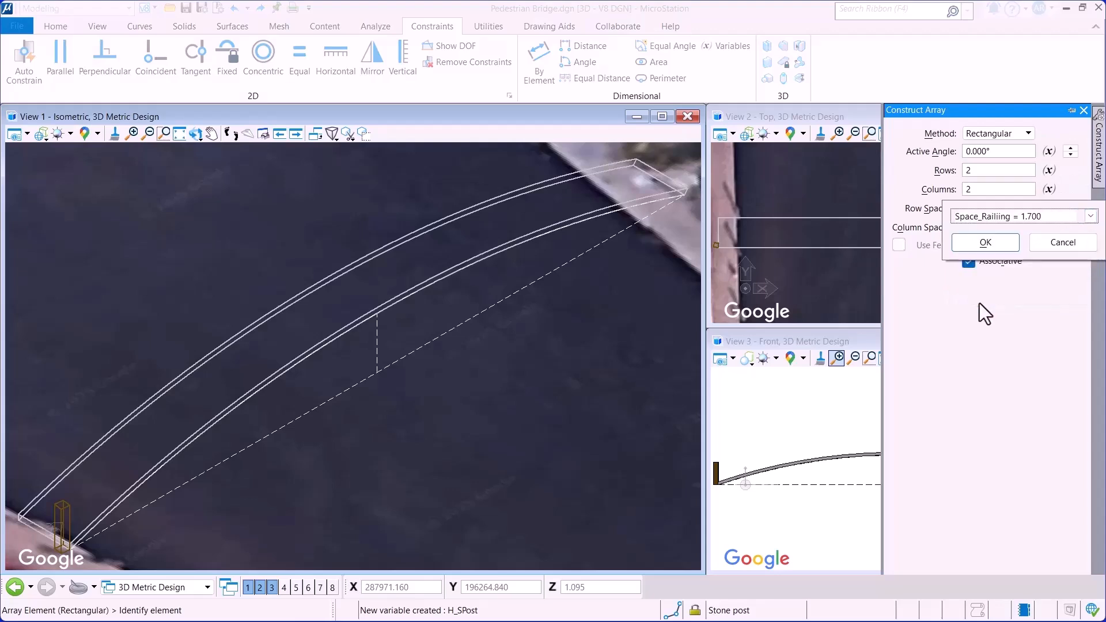
pyautogui.click(986, 243)
# Step: Set the array's column spacing to 24.3 and apply the two-by-two array to the stone post
pyautogui.click(990, 228)
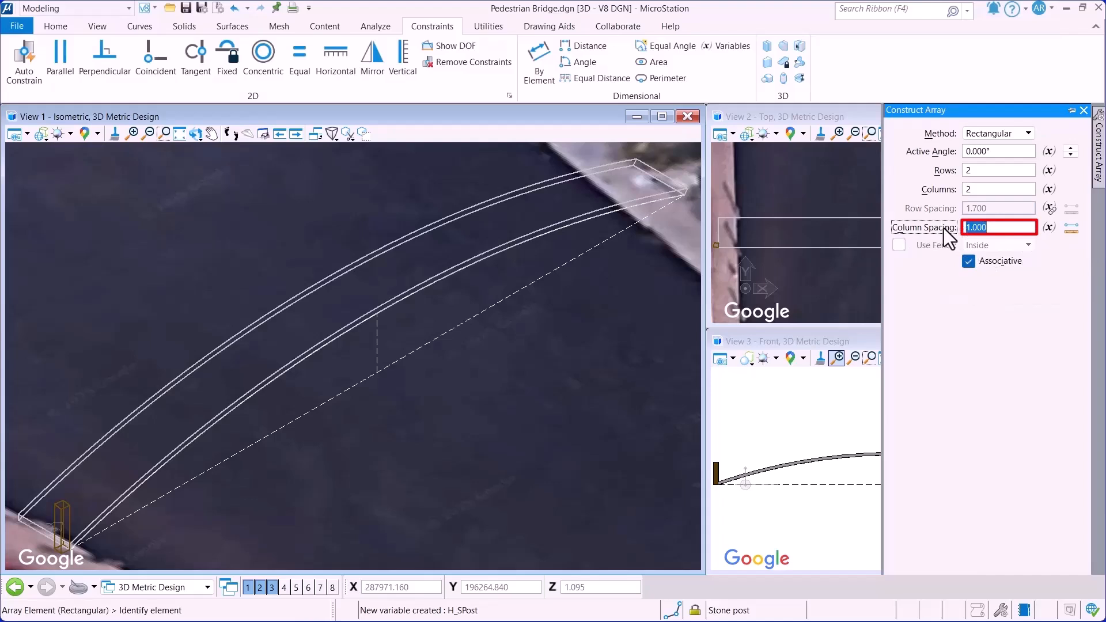
pyautogui.write('24.3')
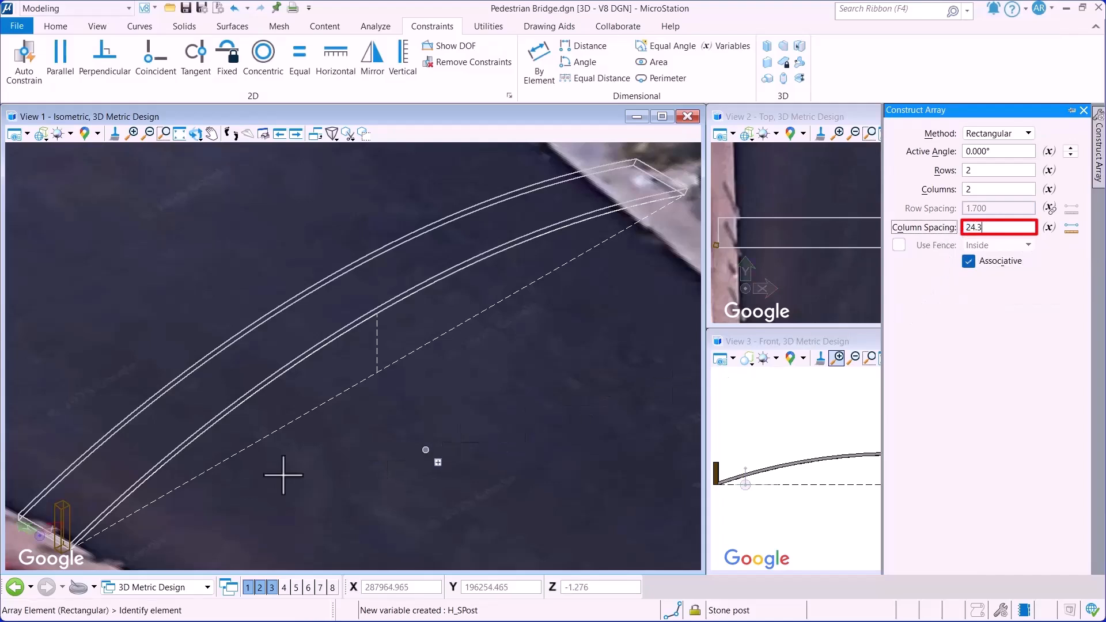
pyautogui.click(62, 529)
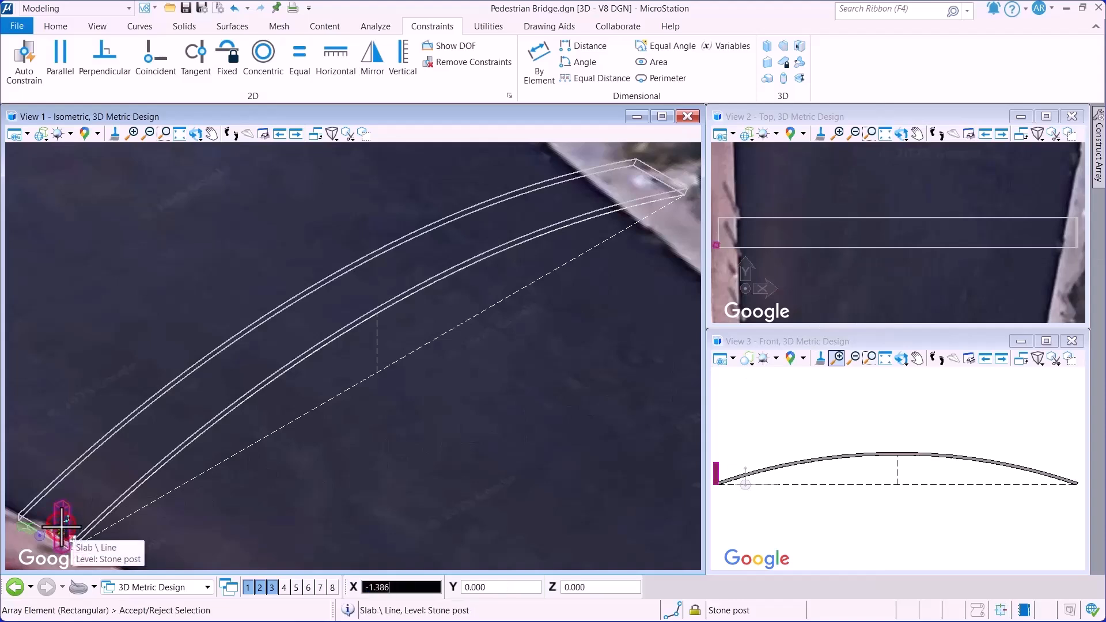
pyautogui.click(21, 454)
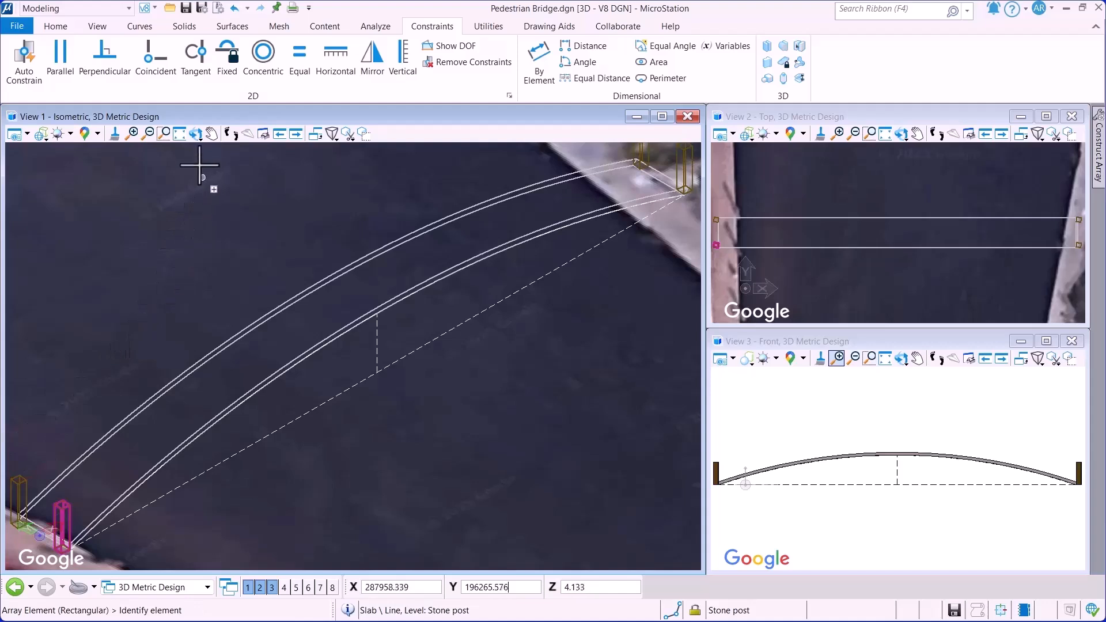
# Step: Make Railing from the Pedestrian Bridge templates the active element template
pyautogui.click(179, 134)
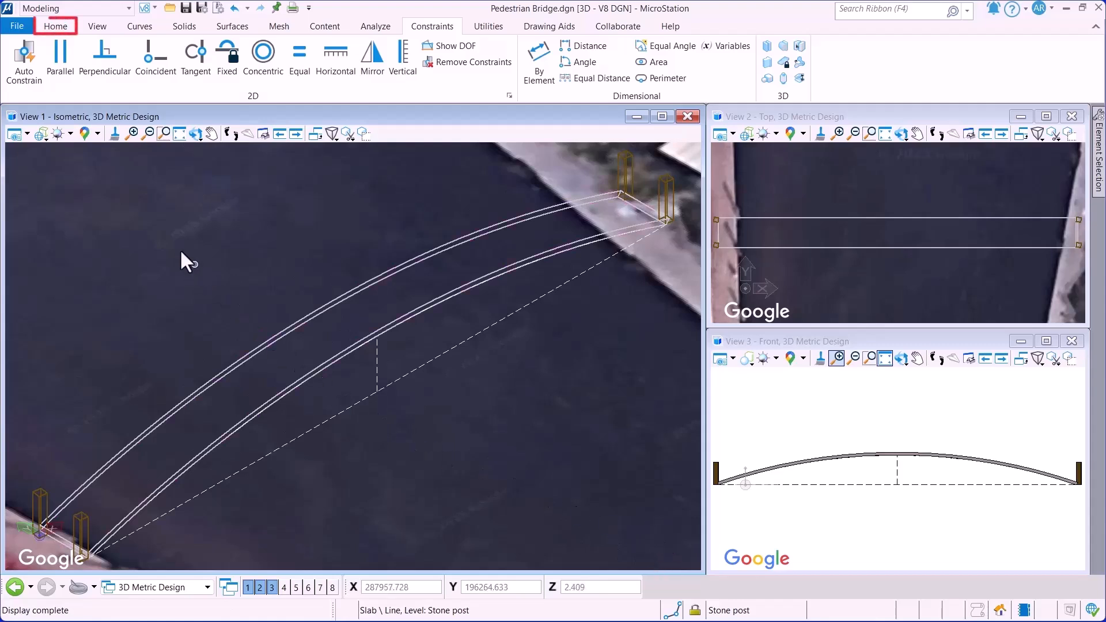
pyautogui.click(55, 29)
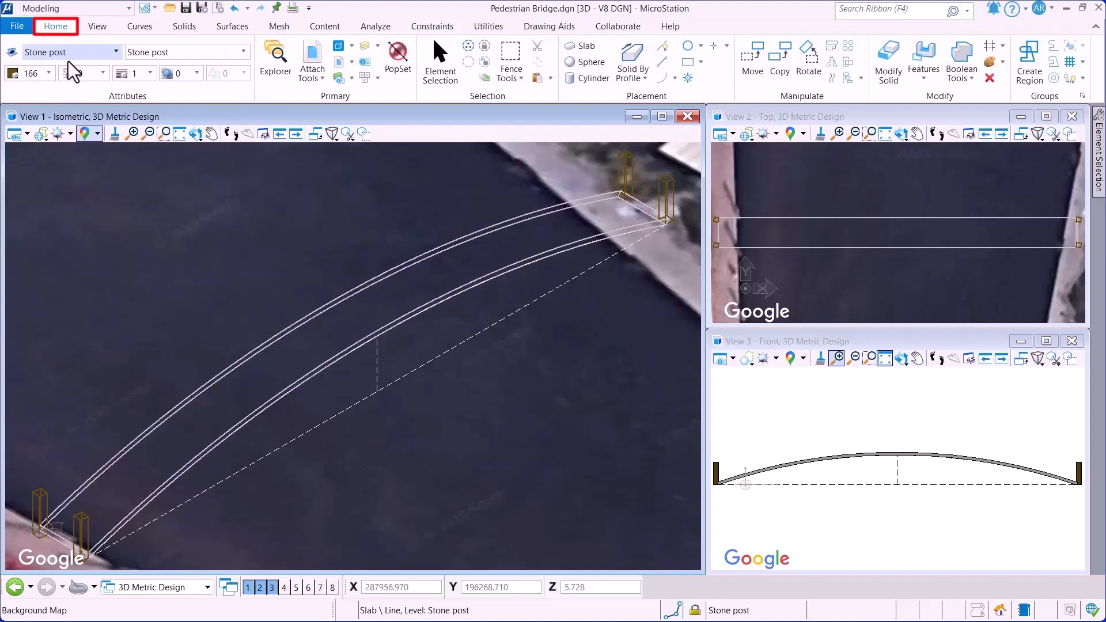
pyautogui.click(113, 53)
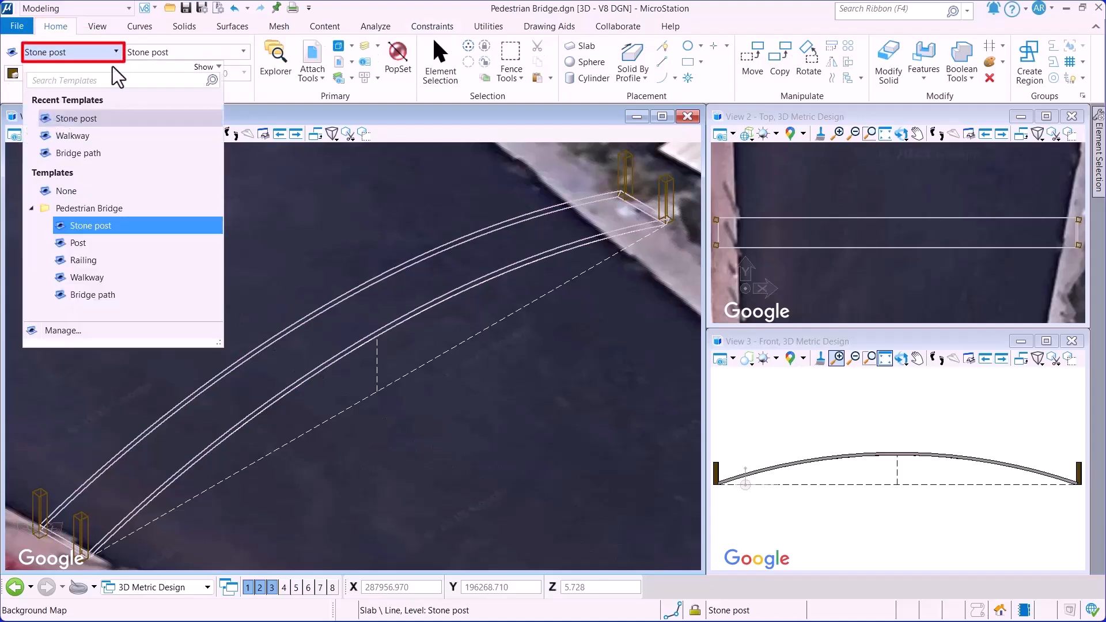
pyautogui.click(89, 262)
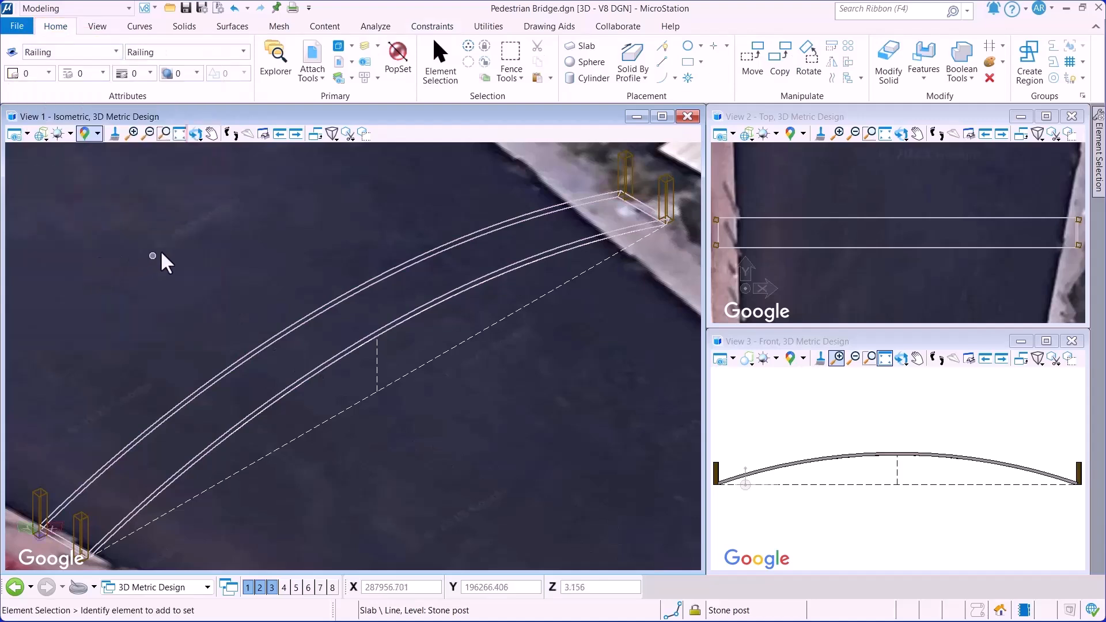
# Step: Set View 1 to the Right Isometric orientation and frame the two stone posts at the house-side end
pyautogui.click(197, 136)
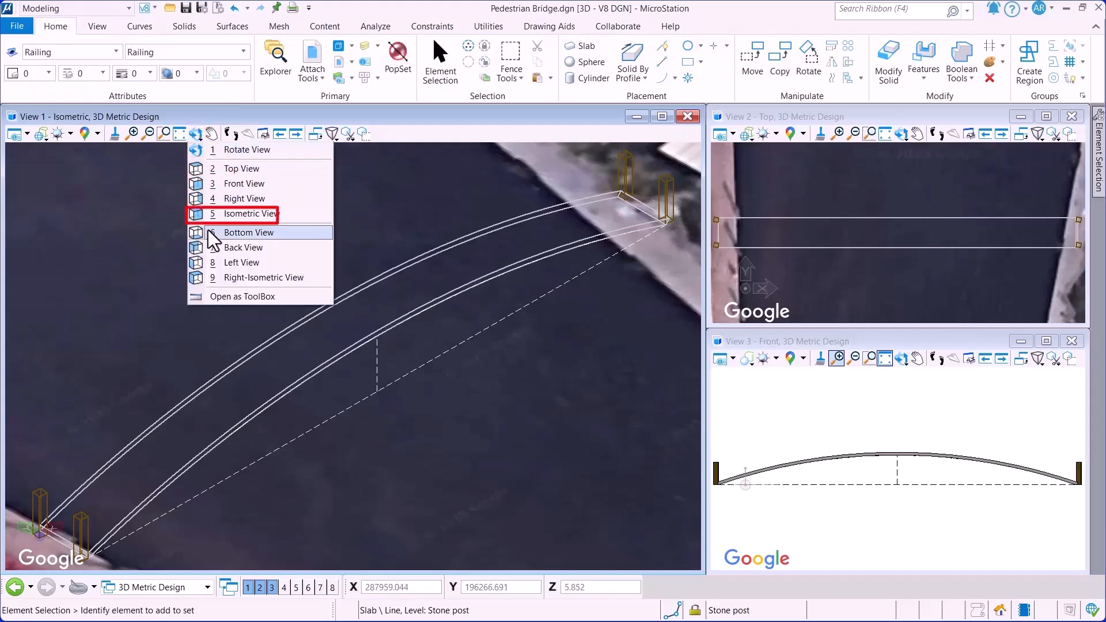
pyautogui.click(222, 277)
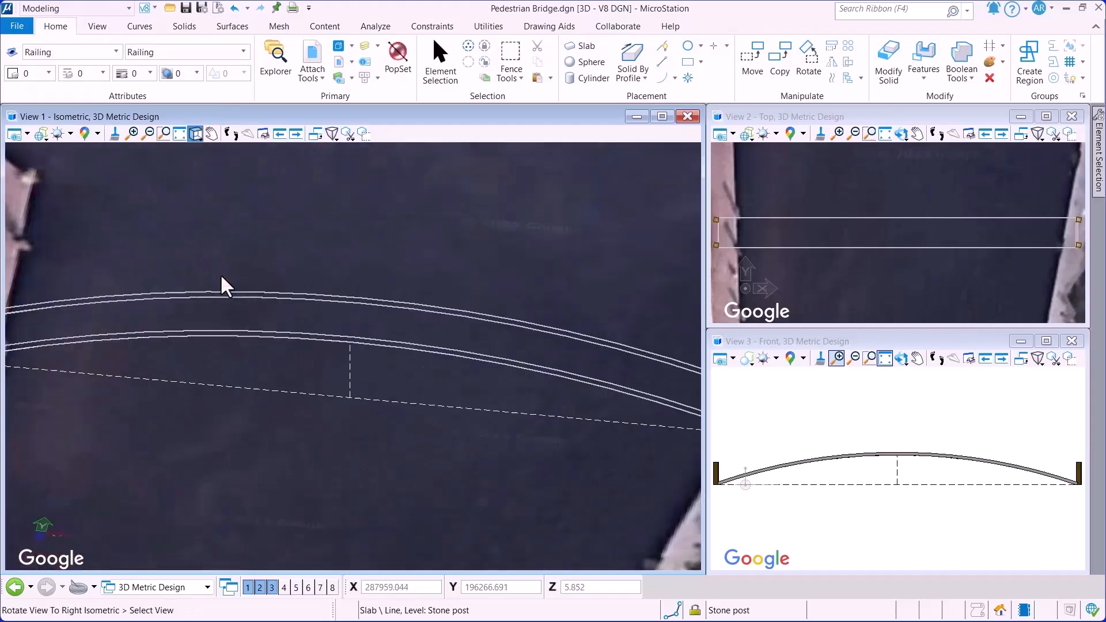
pyautogui.click(225, 285)
pyautogui.click(164, 137)
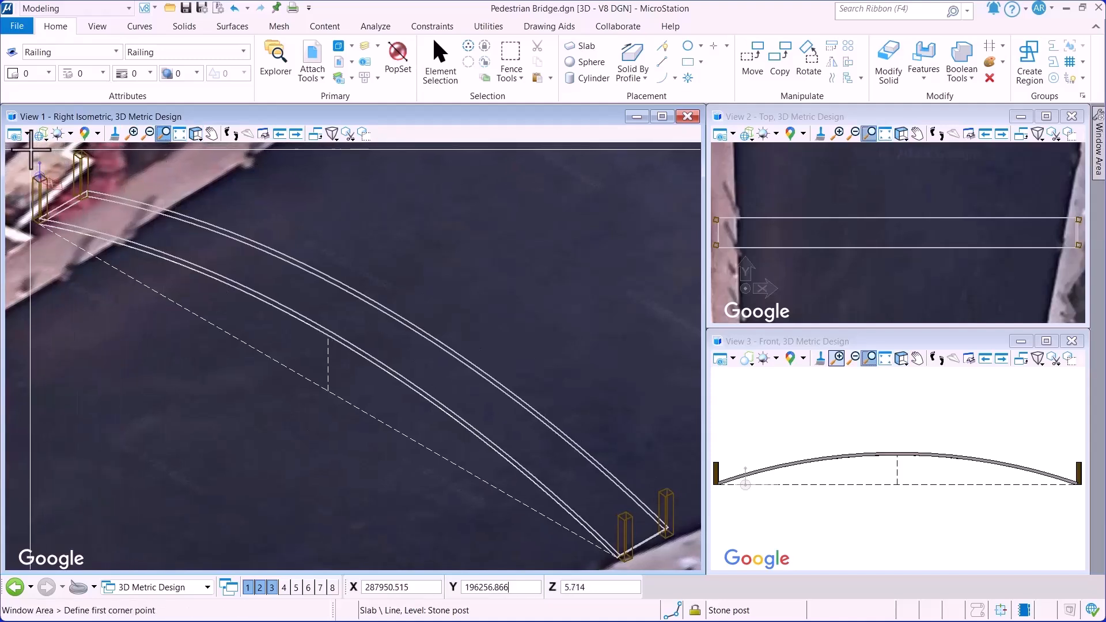
pyautogui.click(6, 144)
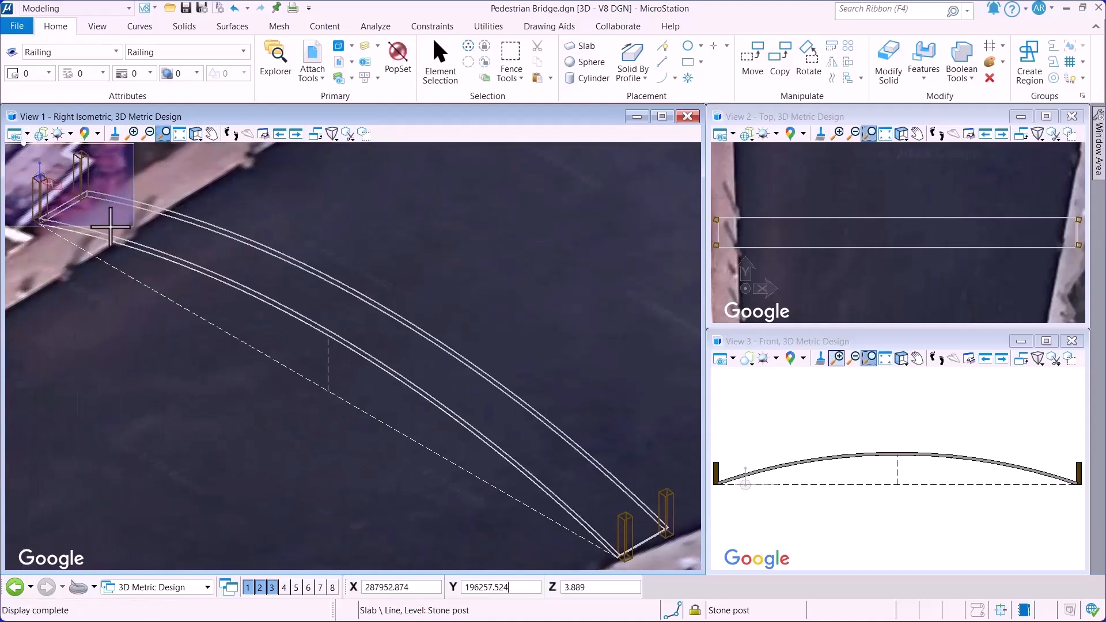
pyautogui.click(113, 227)
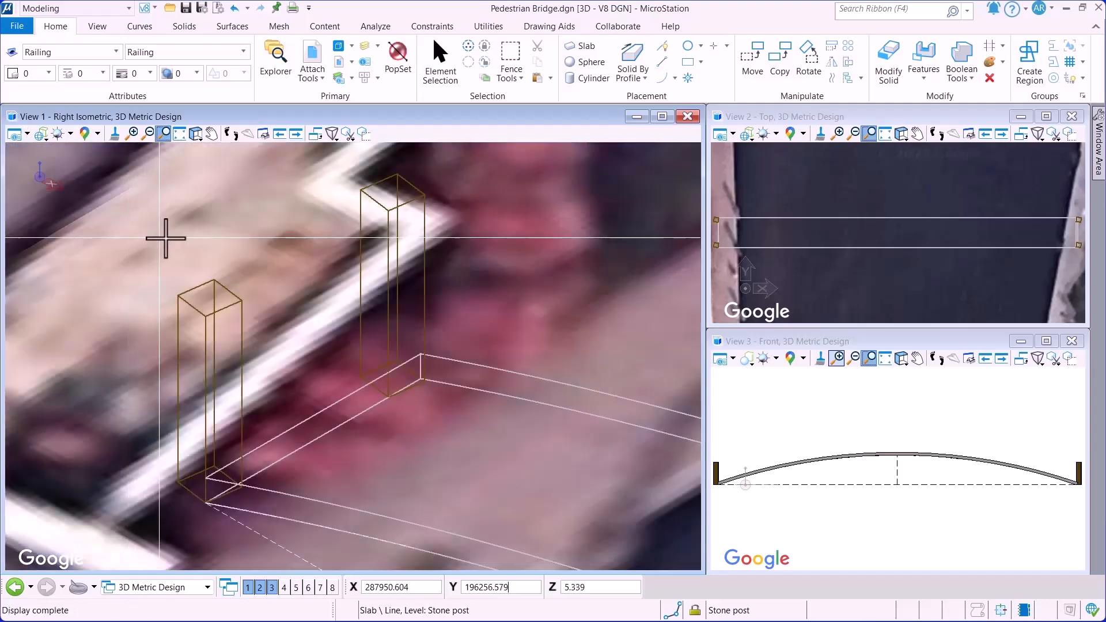
pyautogui.rightClick(131, 231)
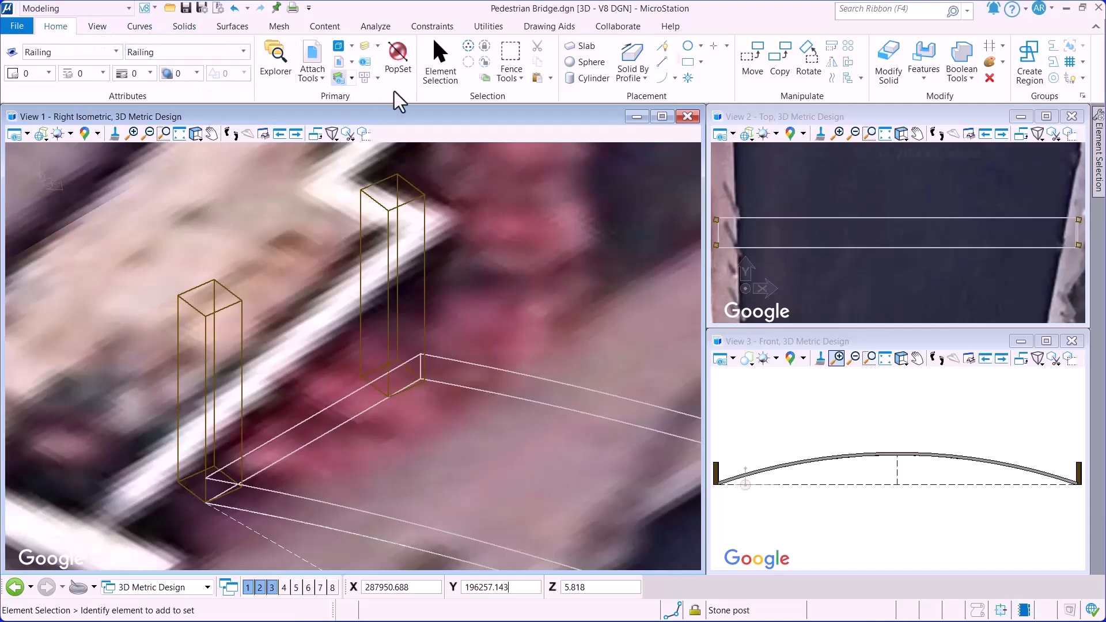
# Step: Set up an orthogonal Place Block shape with both edge lengths locked and Edge 1 at 0.1
pyautogui.click(693, 70)
pyautogui.click(695, 85)
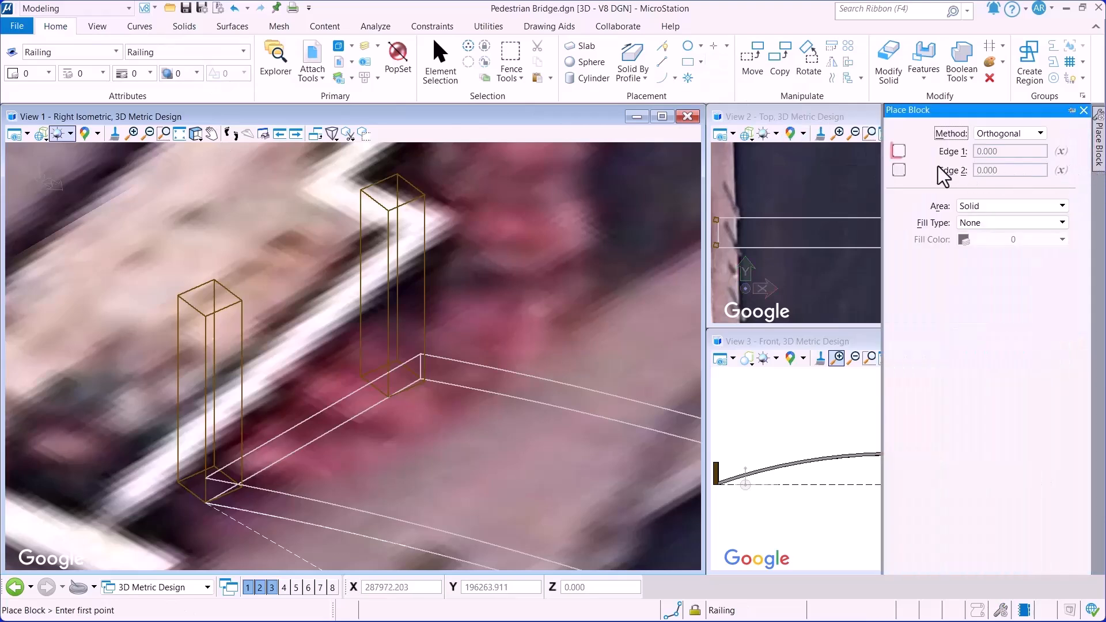
pyautogui.click(898, 152)
pyautogui.click(899, 170)
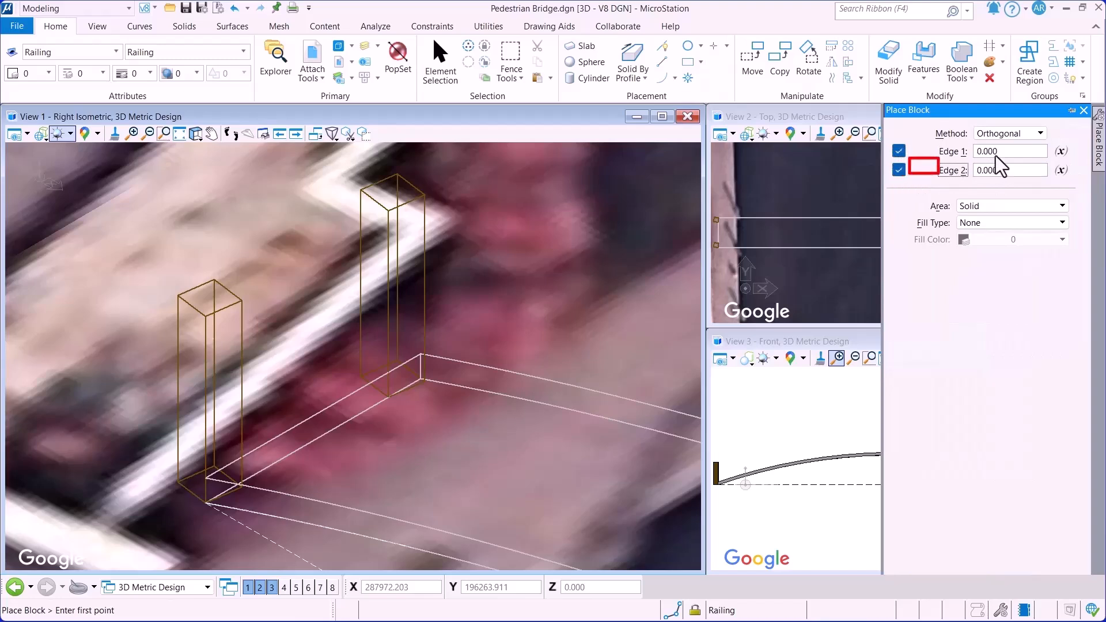
pyautogui.click(1002, 152)
pyautogui.write('0.1')
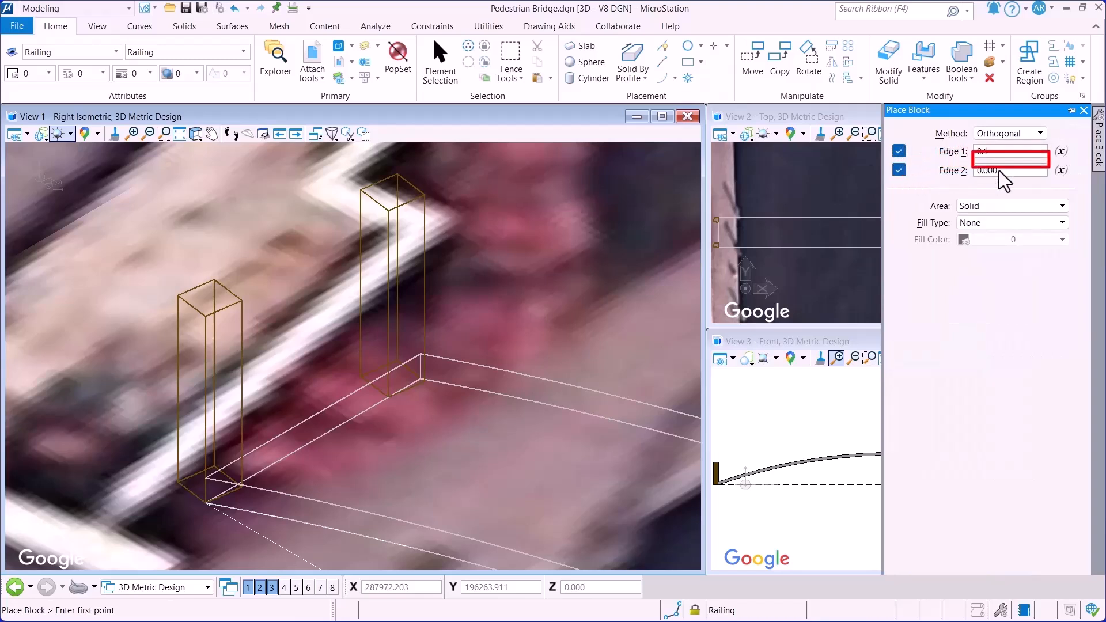
pyautogui.click(999, 171)
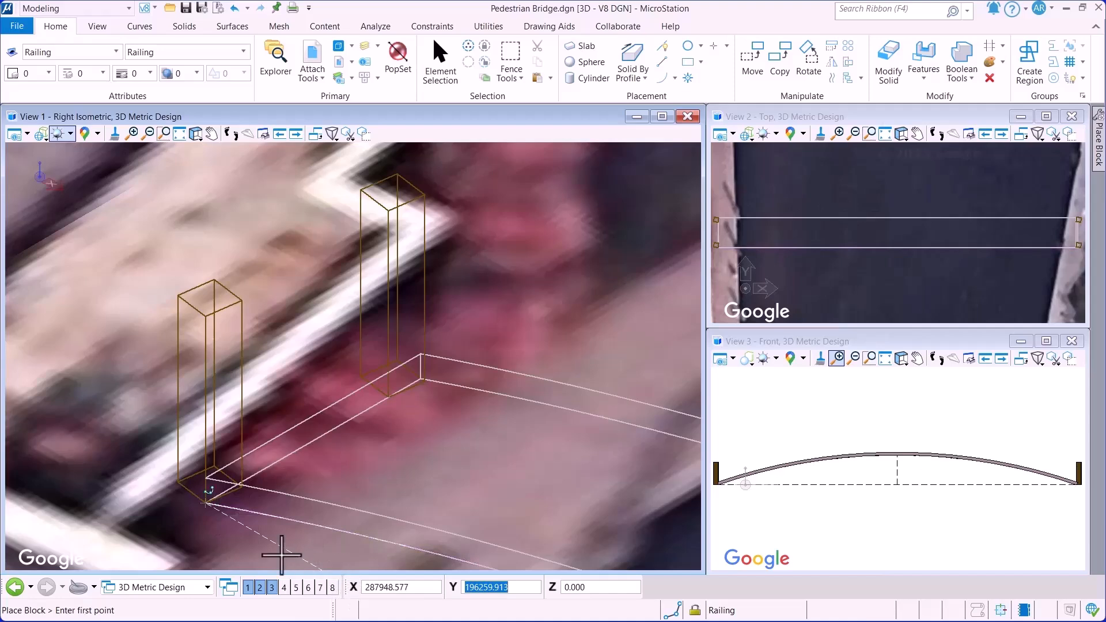
# Step: Place the railing profile block in the side plane, offset 0.1 in X and 0.3 in Y from the bridge path's house-side endpoint
pyautogui.press('o')
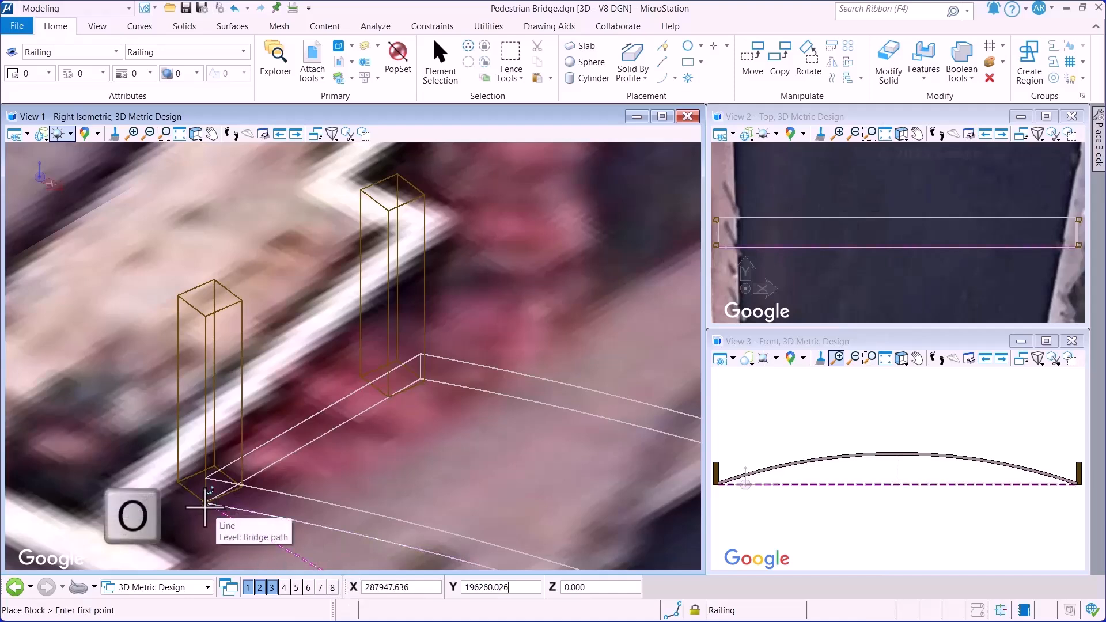
pyautogui.press('s')
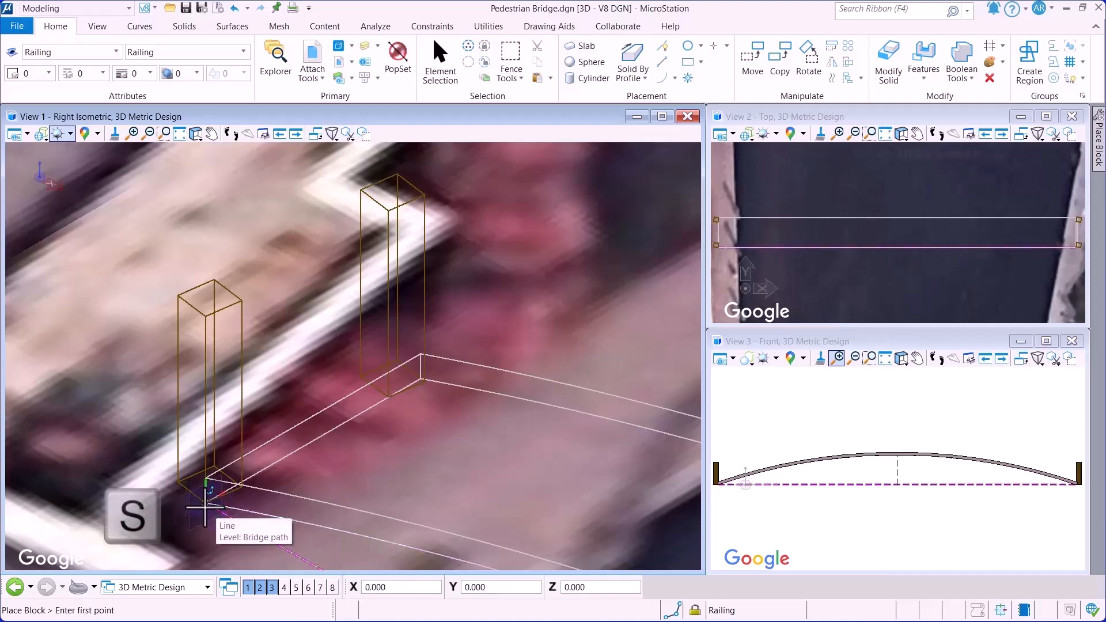
pyautogui.write('0.')
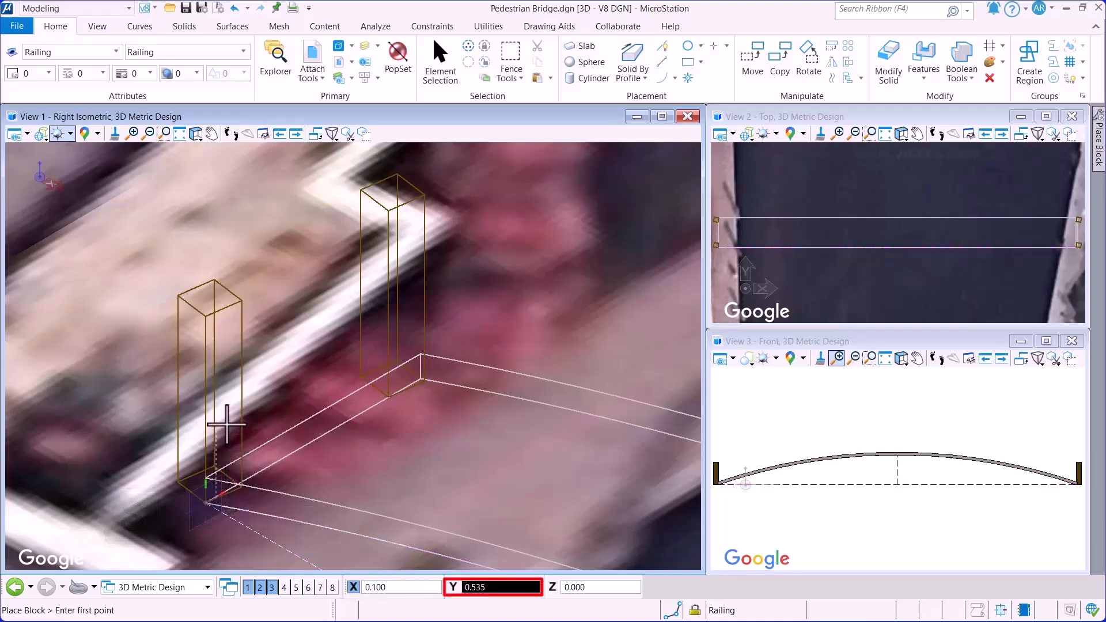
pyautogui.write('0.3')
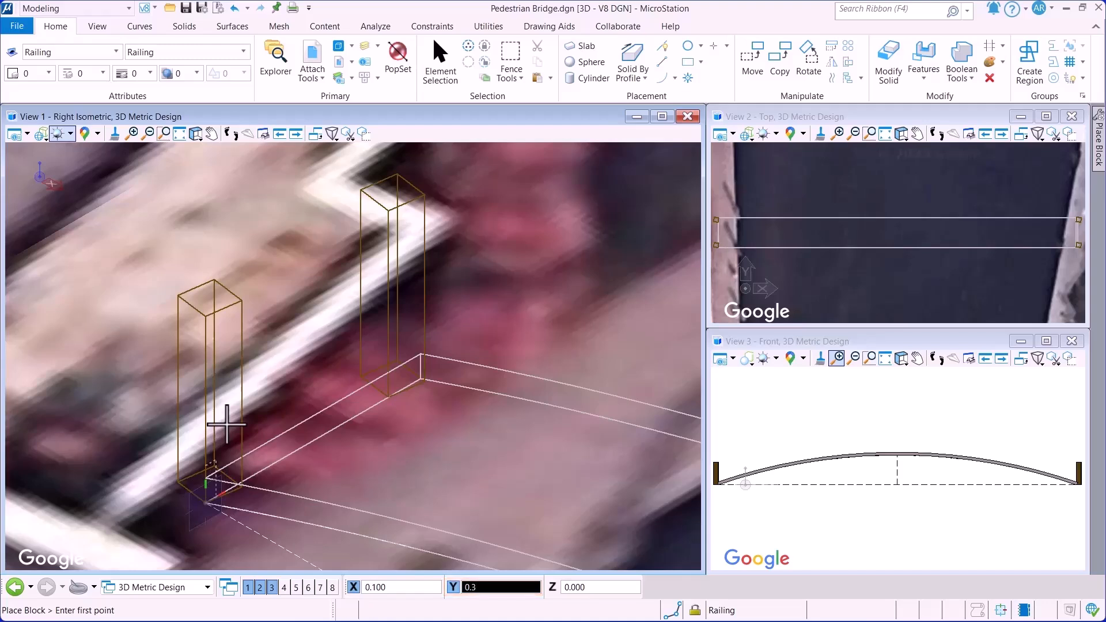
pyautogui.click(226, 425)
pyautogui.click(227, 410)
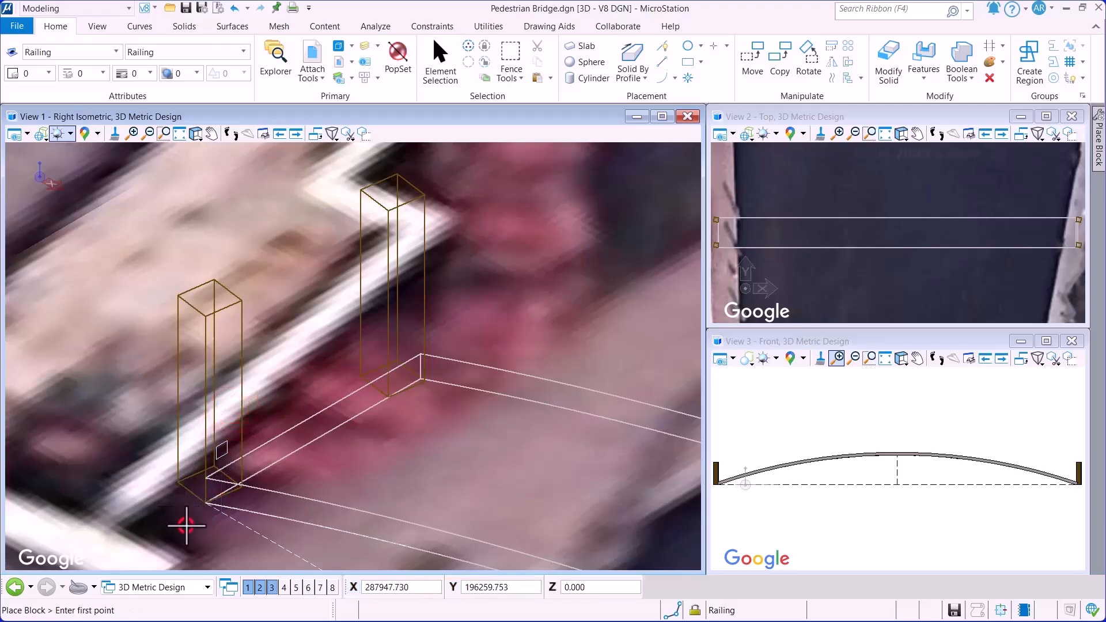
# Step: Copy the Bridge path arc from its house-side endpoint by 0.1 in X and 0.3 in Y to the railing profile
pyautogui.rightClick(186, 525)
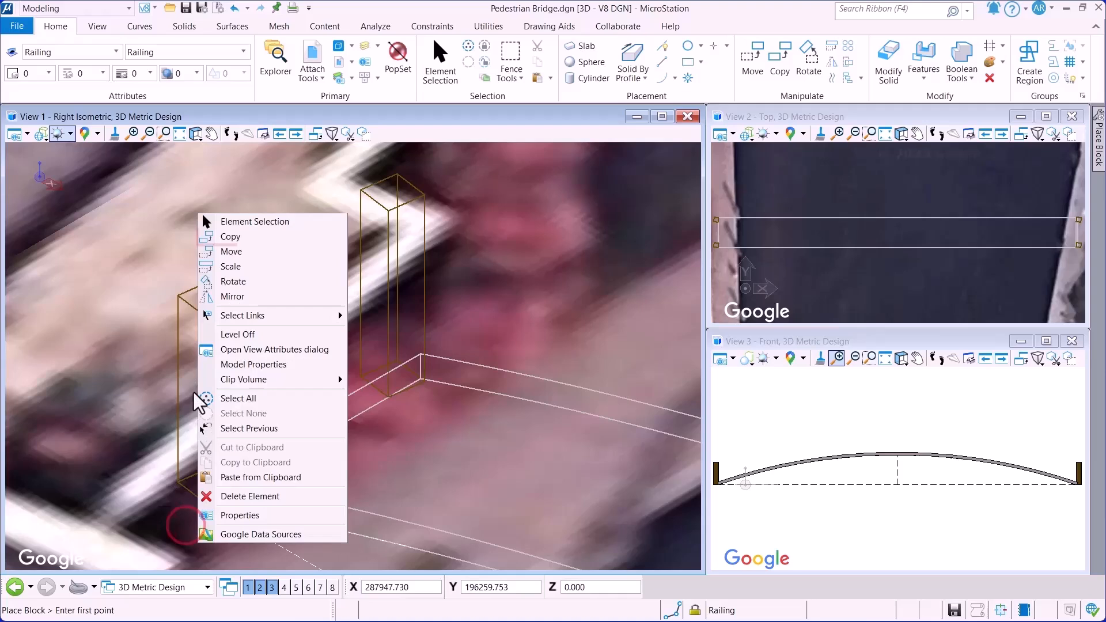
pyautogui.click(231, 237)
pyautogui.click(208, 506)
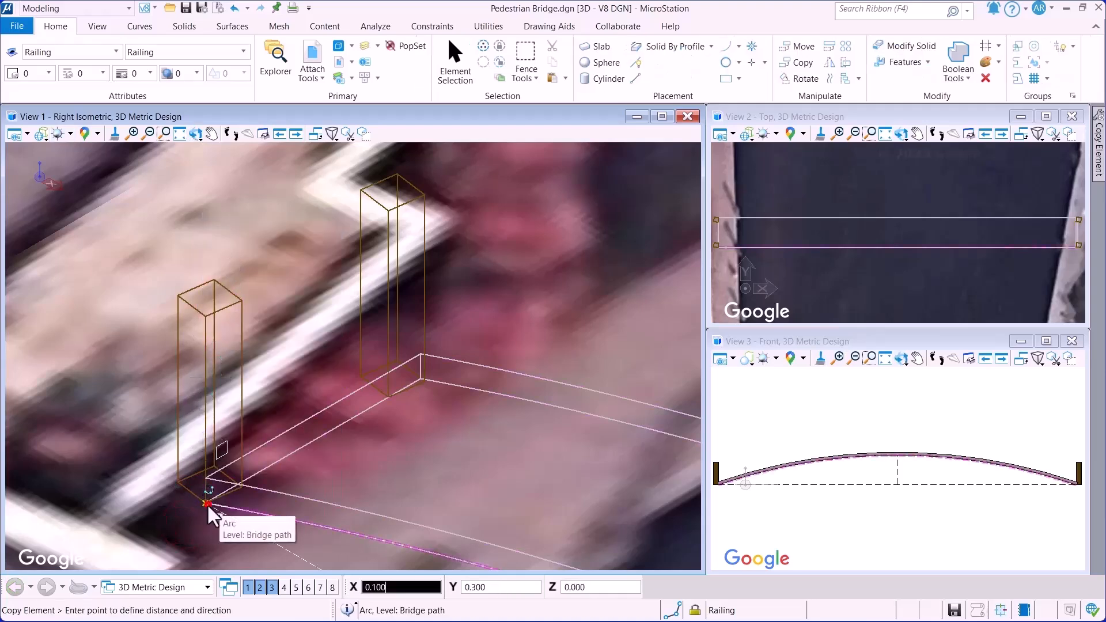
pyautogui.click(266, 449)
pyautogui.rightClick(309, 390)
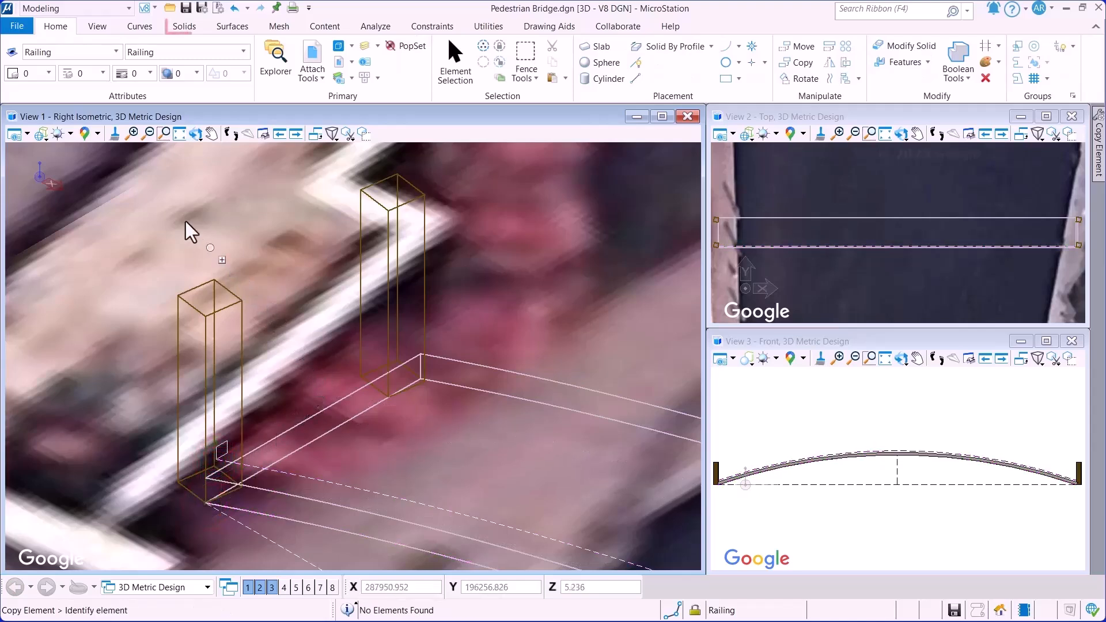
# Step: Set up Solid by Extrusion Along Path with the Path option set to Hide
pyautogui.click(163, 134)
pyautogui.click(184, 27)
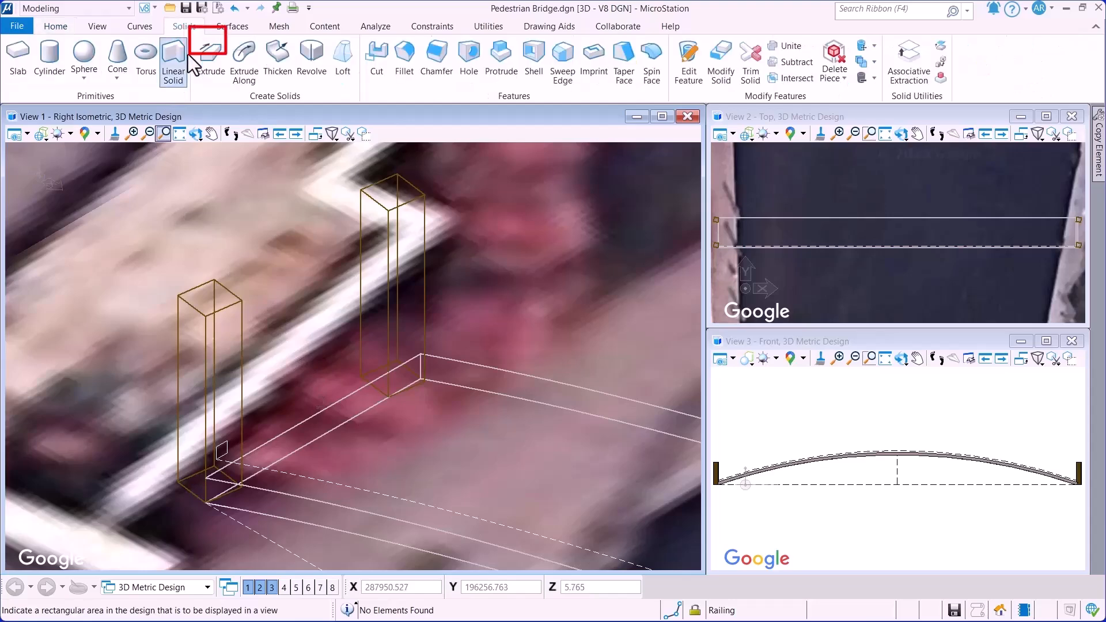
pyautogui.click(242, 81)
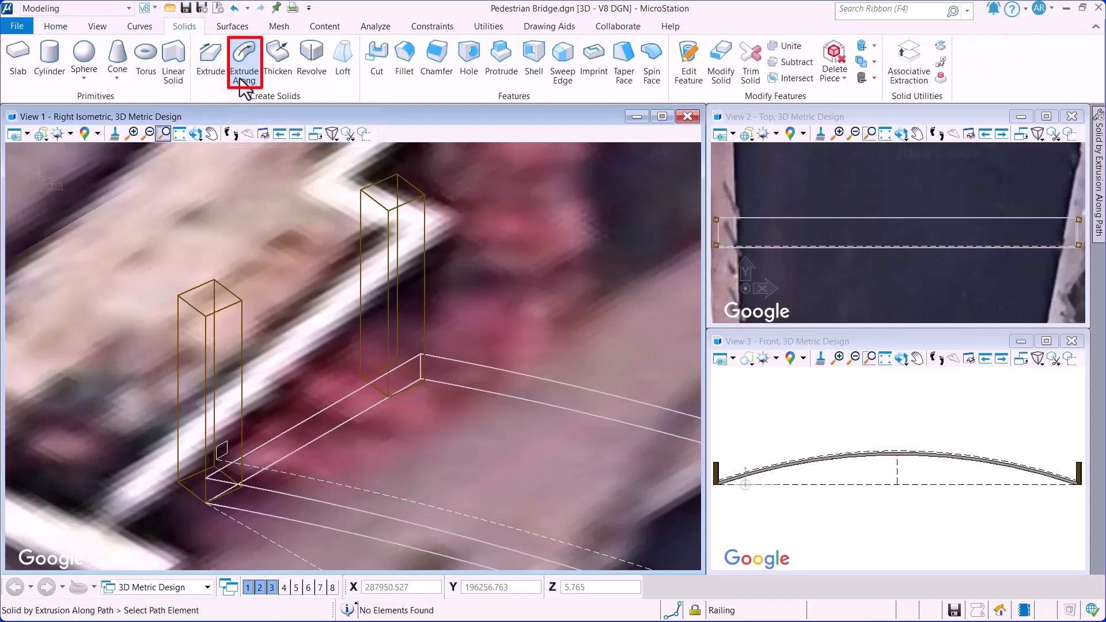
pyautogui.moveTo(1099, 251)
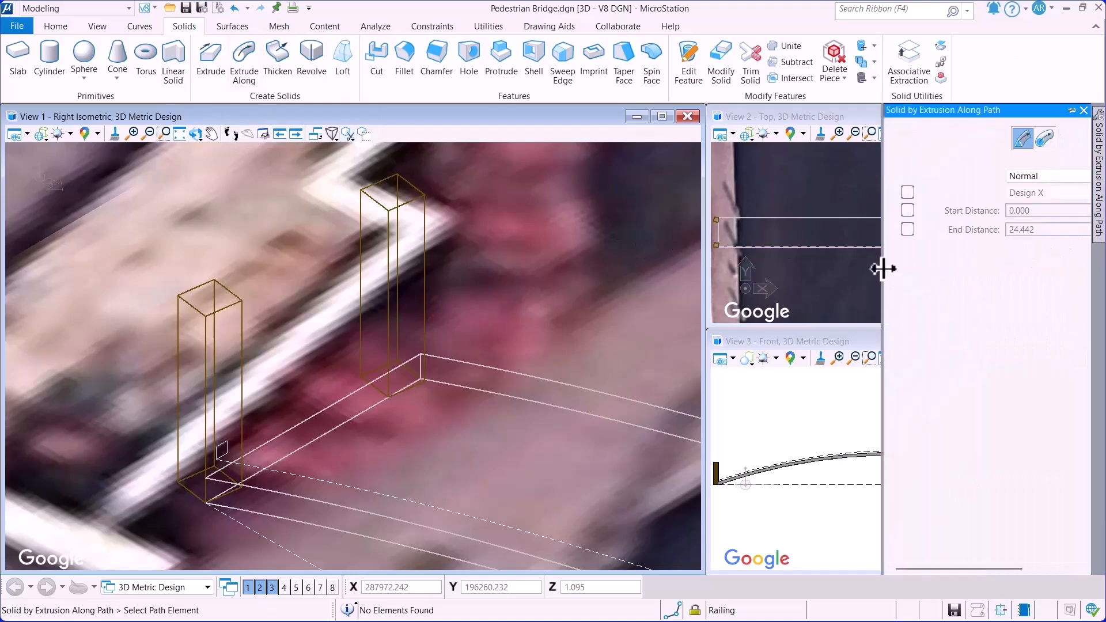
pyautogui.moveTo(885, 270); pyautogui.dragTo(737, 285)
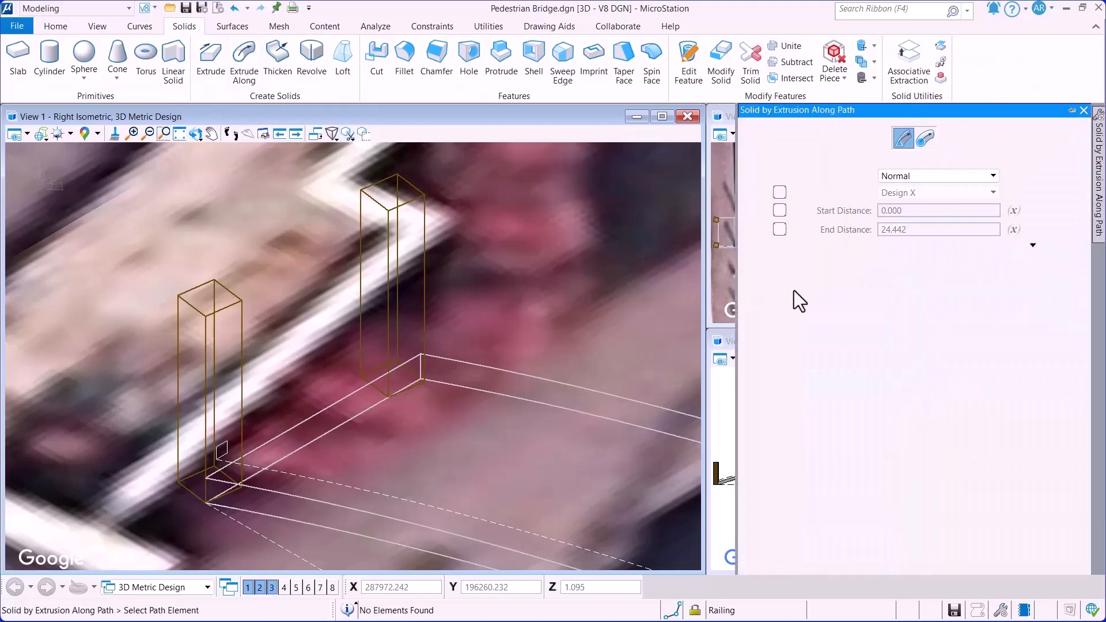
pyautogui.click(1032, 245)
pyautogui.click(975, 319)
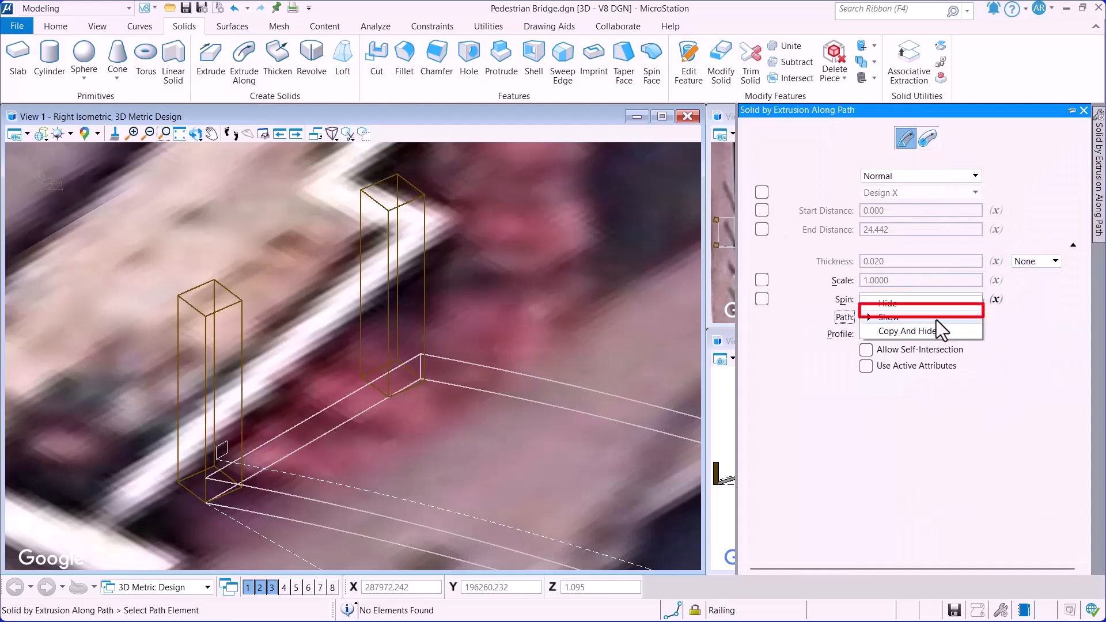
pyautogui.click(910, 306)
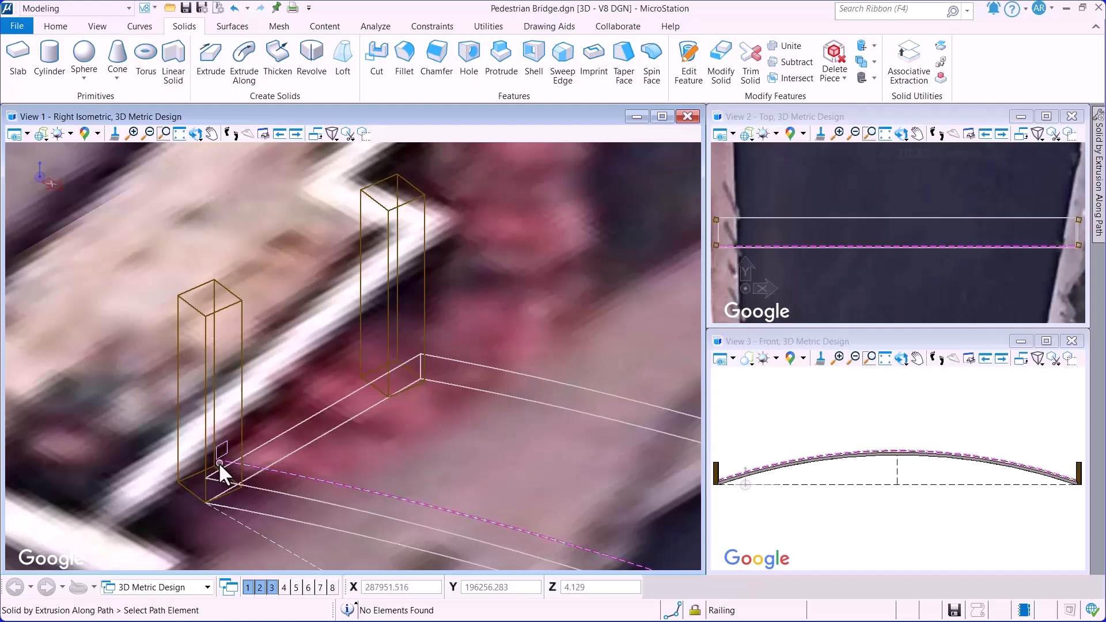
# Step: Extrude the square railing profile along the copied arc to form the lower railing
pyautogui.click(219, 461)
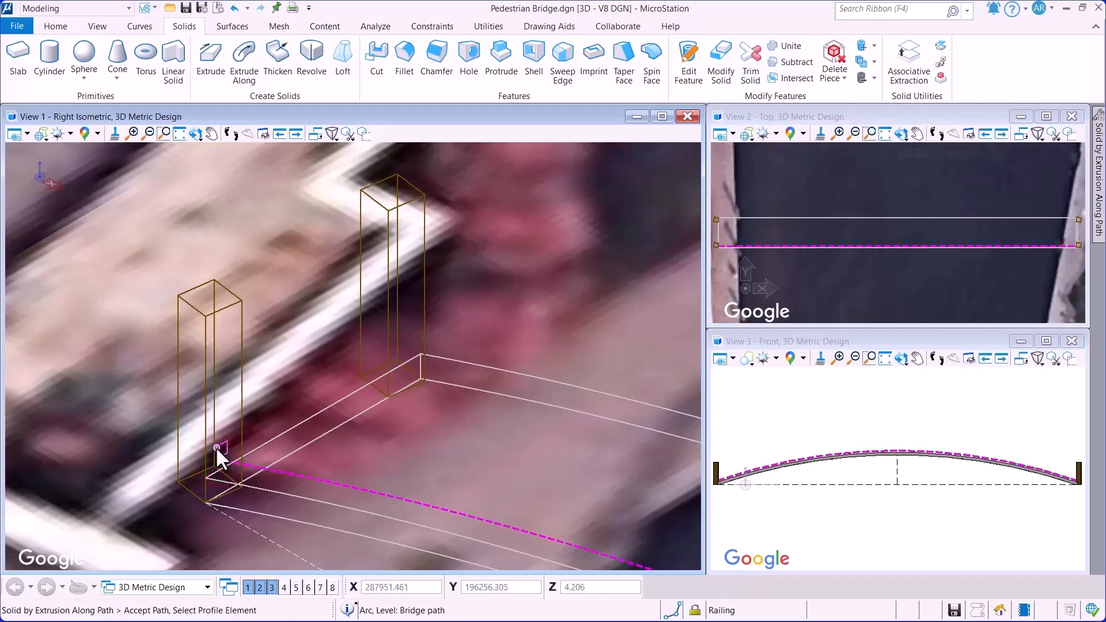
pyautogui.click(217, 450)
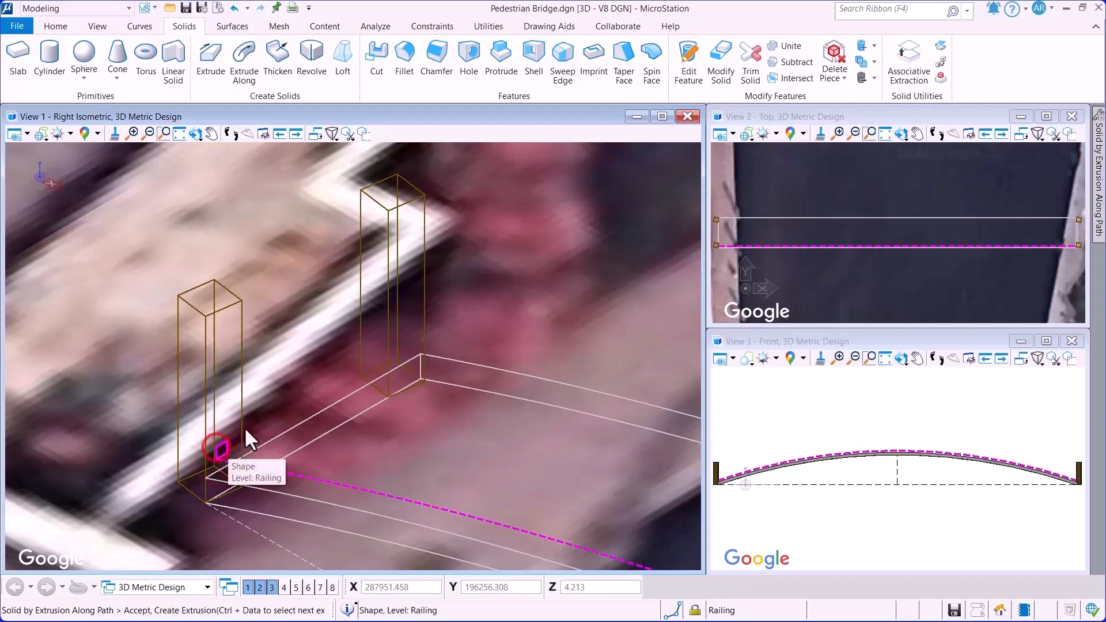
pyautogui.click(273, 406)
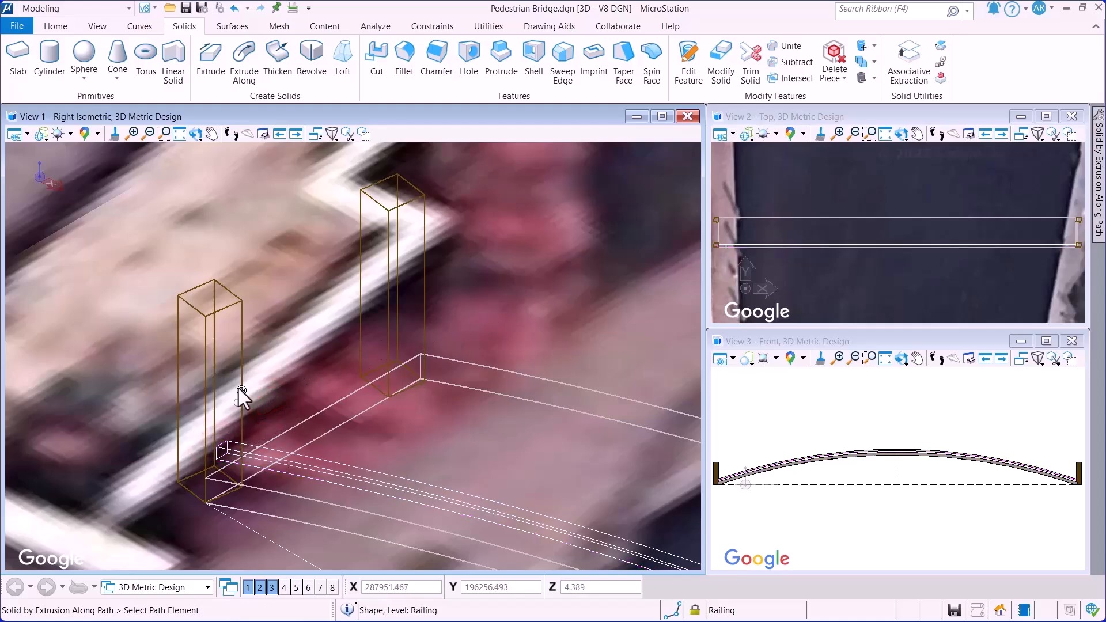
# Step: Start a rectangular array and link its row spacing to a new variable named H_Railing with a value of 1.000
pyautogui.click(54, 29)
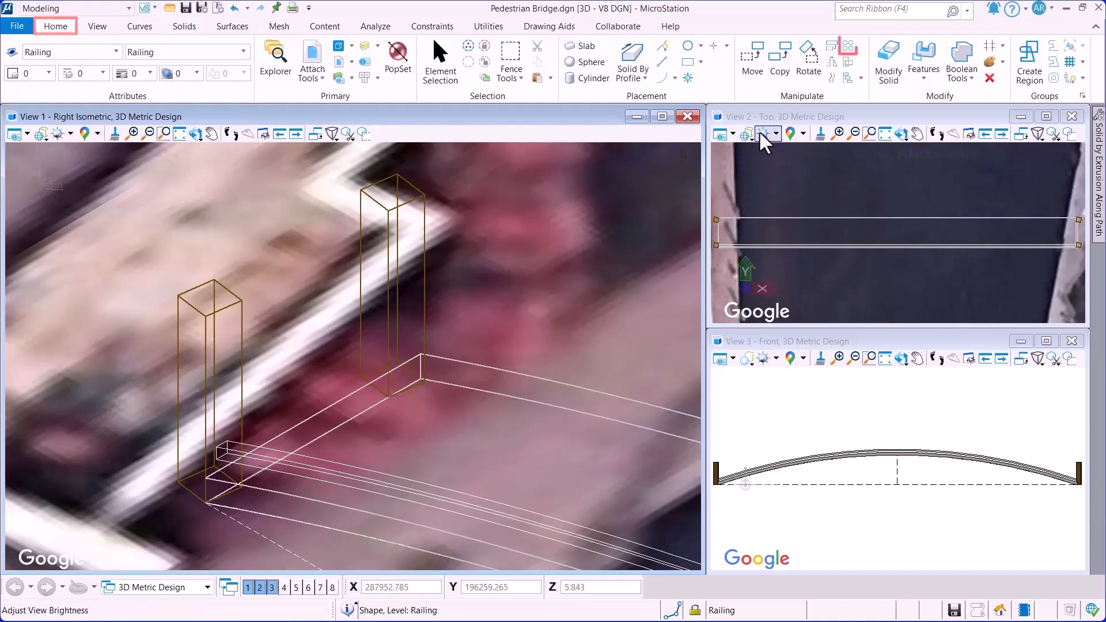
pyautogui.click(848, 45)
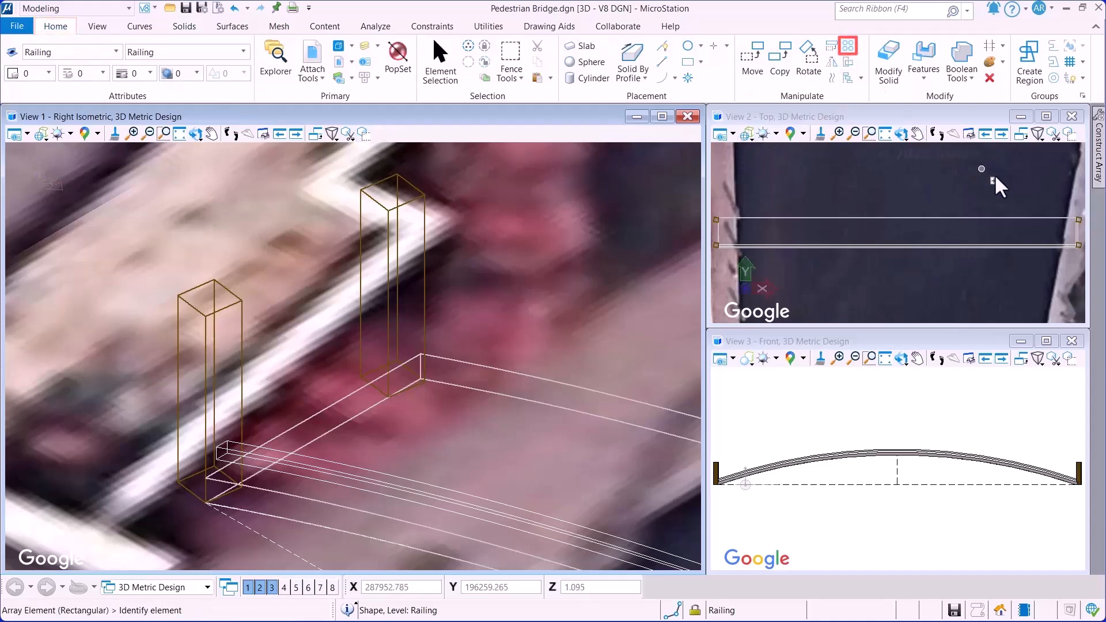
pyautogui.moveTo(1099, 193)
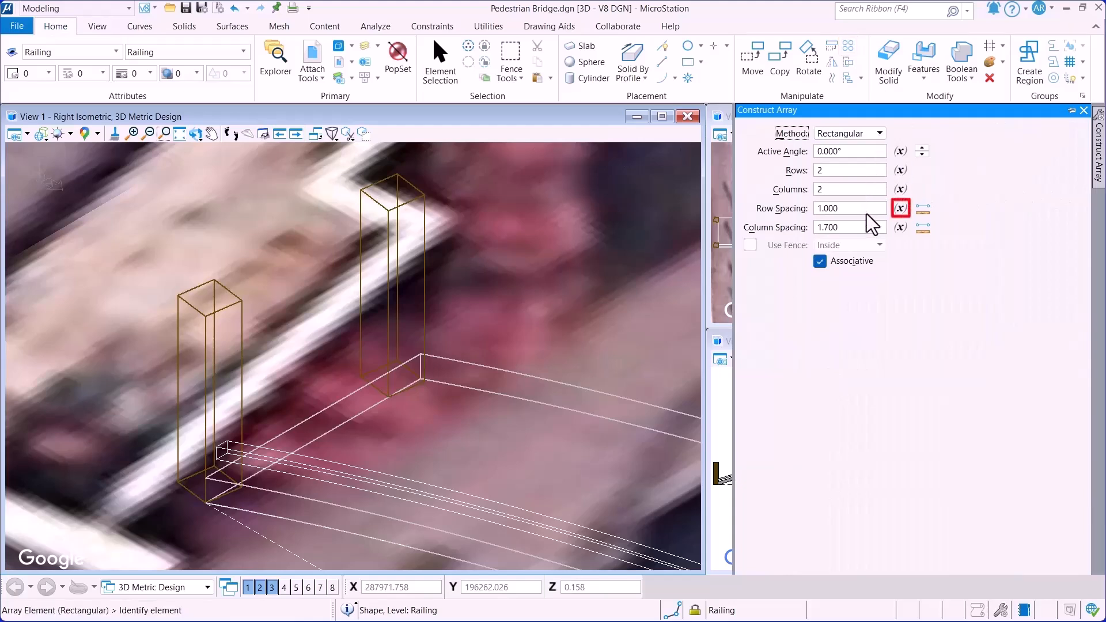
pyautogui.click(898, 214)
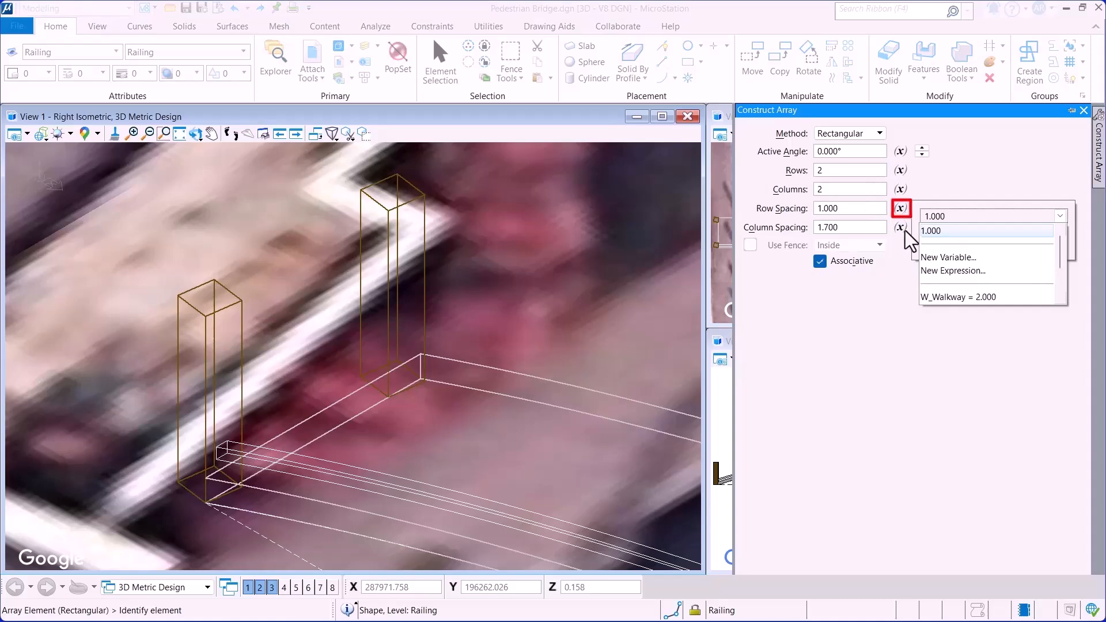
pyautogui.click(940, 258)
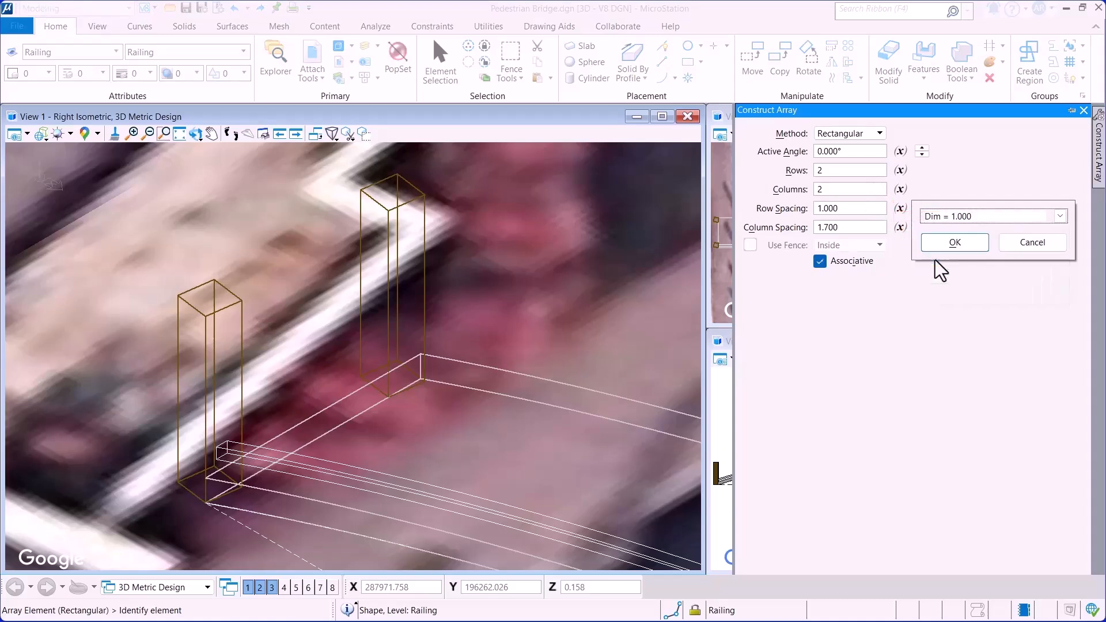
pyautogui.moveTo(941, 217); pyautogui.dragTo(906, 222)
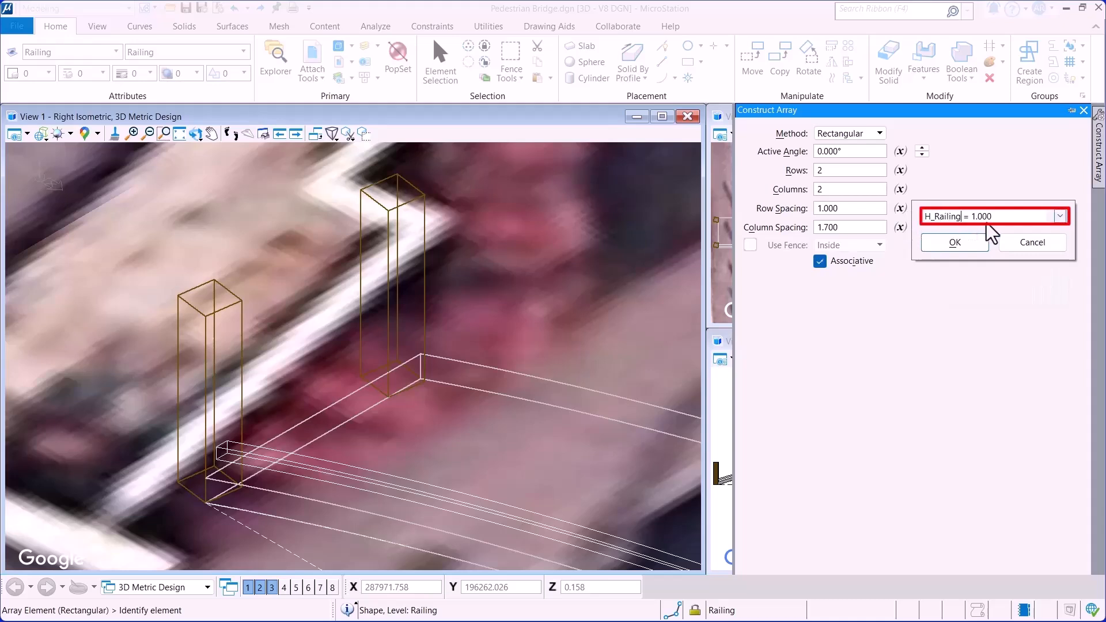
pyautogui.click(956, 248)
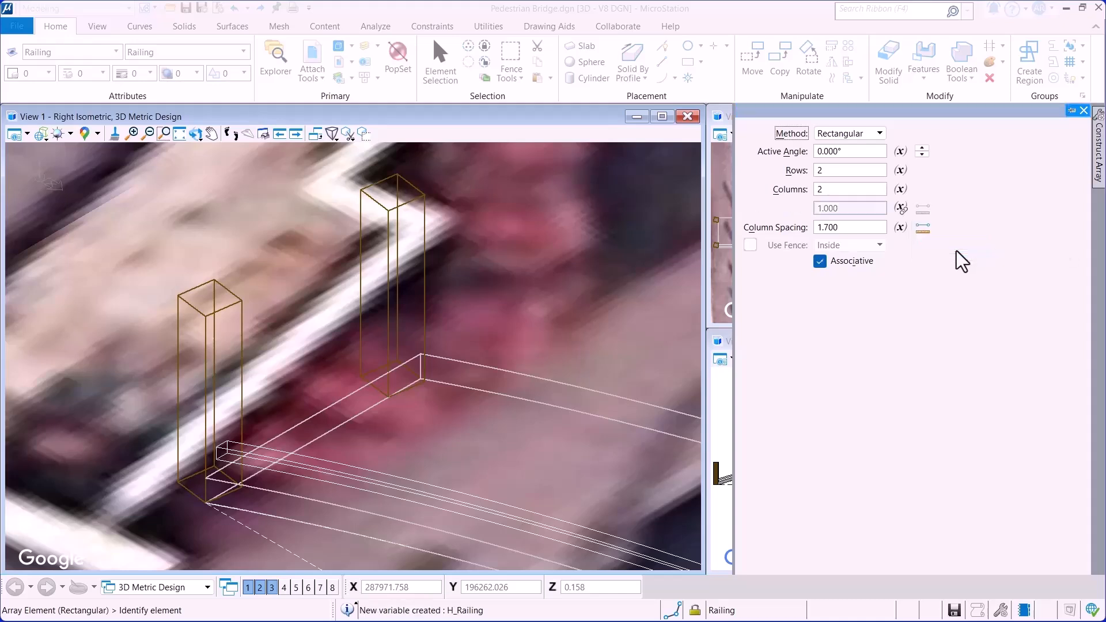
# Step: Link the railing array's column spacing to the Space_Railiing variable
pyautogui.click(899, 231)
pyautogui.scroll(-2, 970, 294)
pyautogui.scroll(-2, 972, 300)
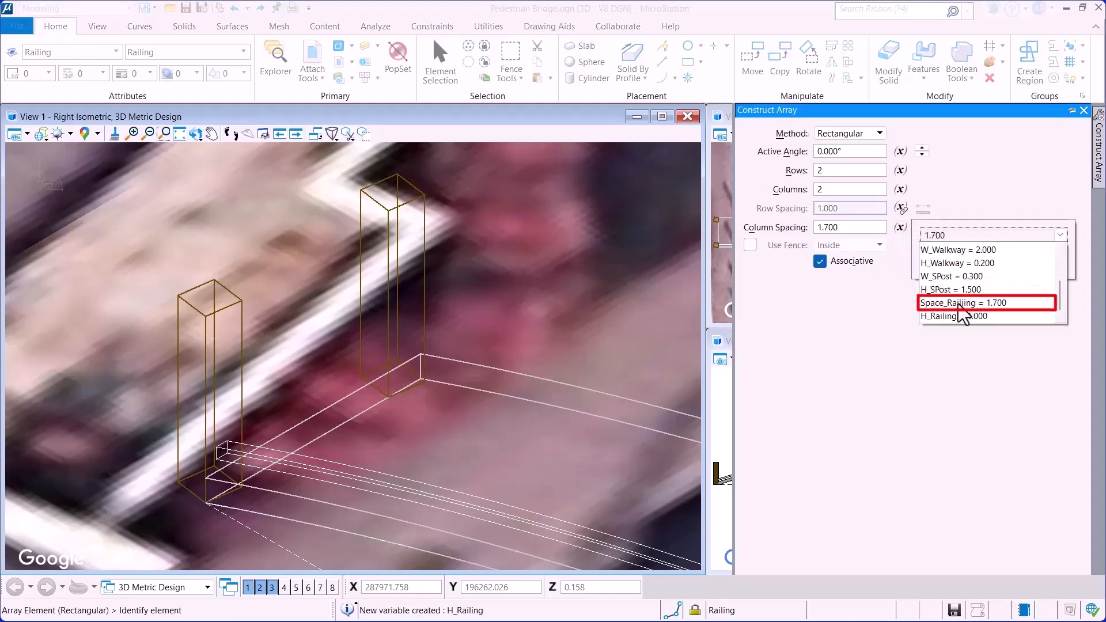
pyautogui.click(925, 306)
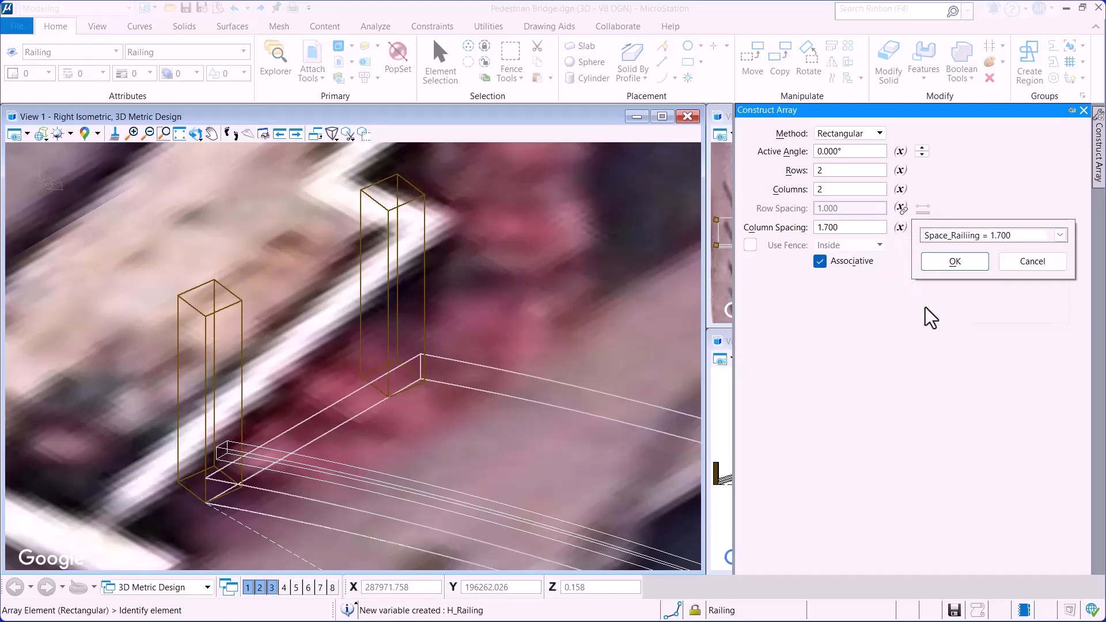
pyautogui.click(948, 264)
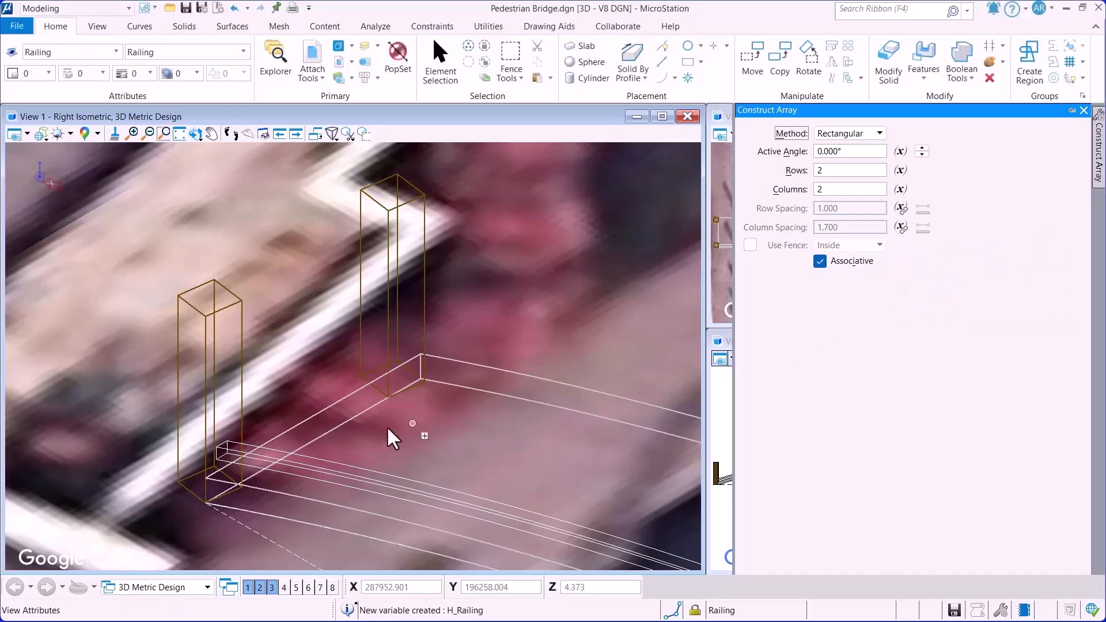
# Step: Apply the two-by-two associative array to the extruded railing in the side plane and check the whole bridge in View 1
pyautogui.click(222, 454)
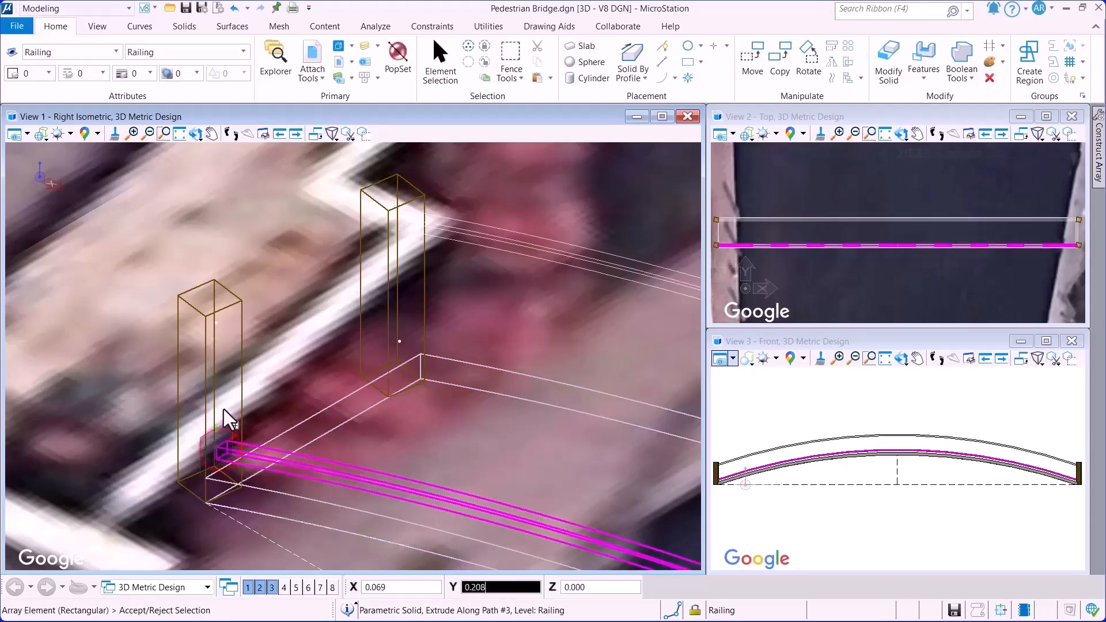
pyautogui.click(230, 382)
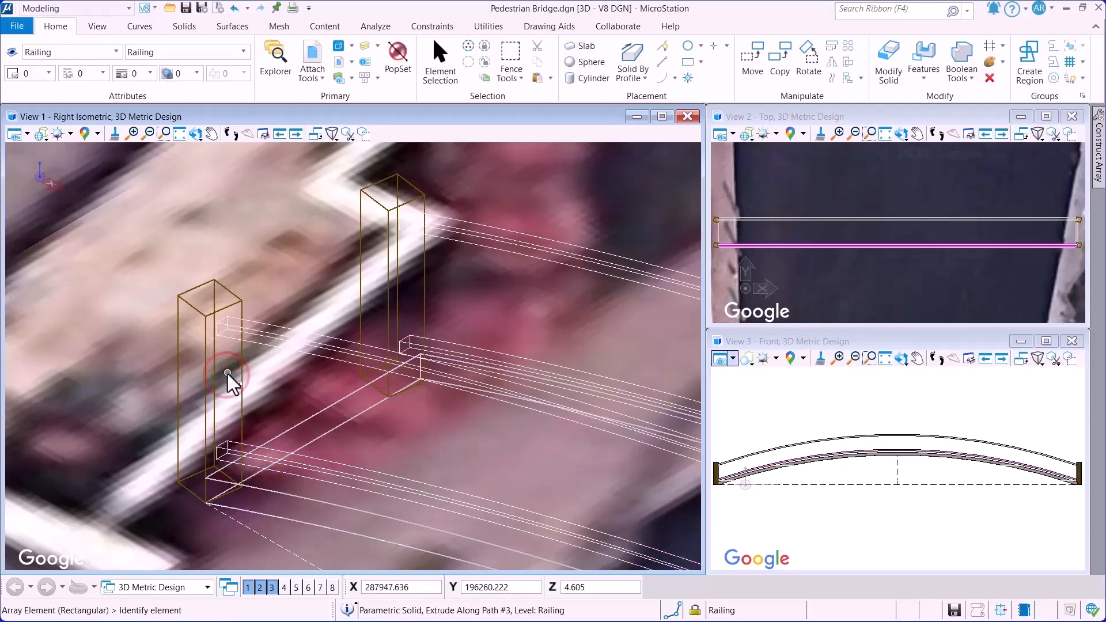
pyautogui.click(179, 134)
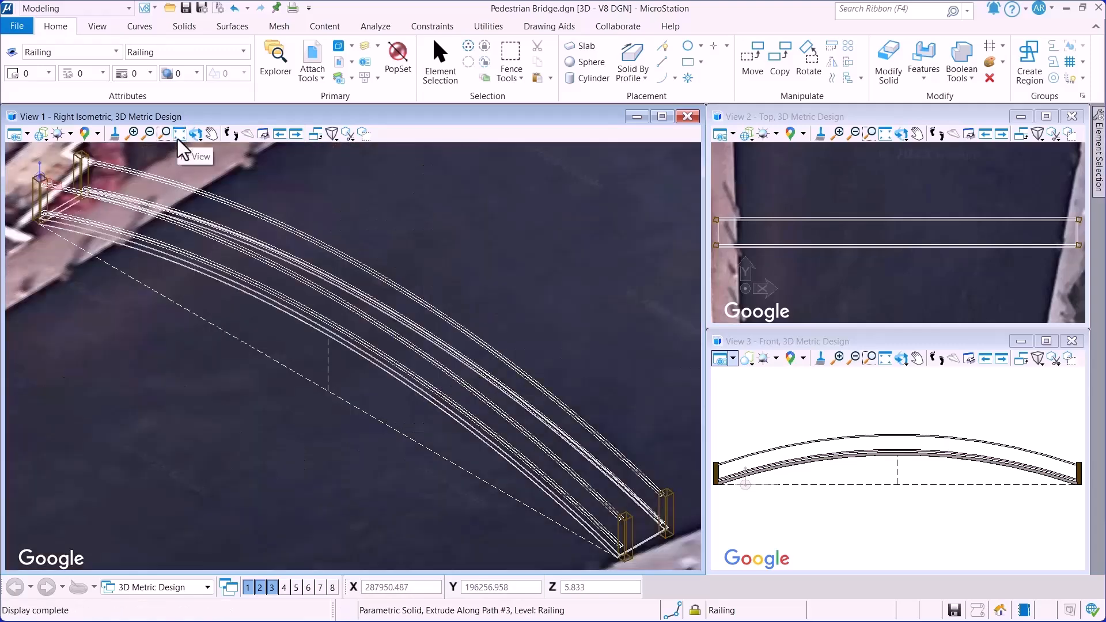
pyautogui.click(278, 137)
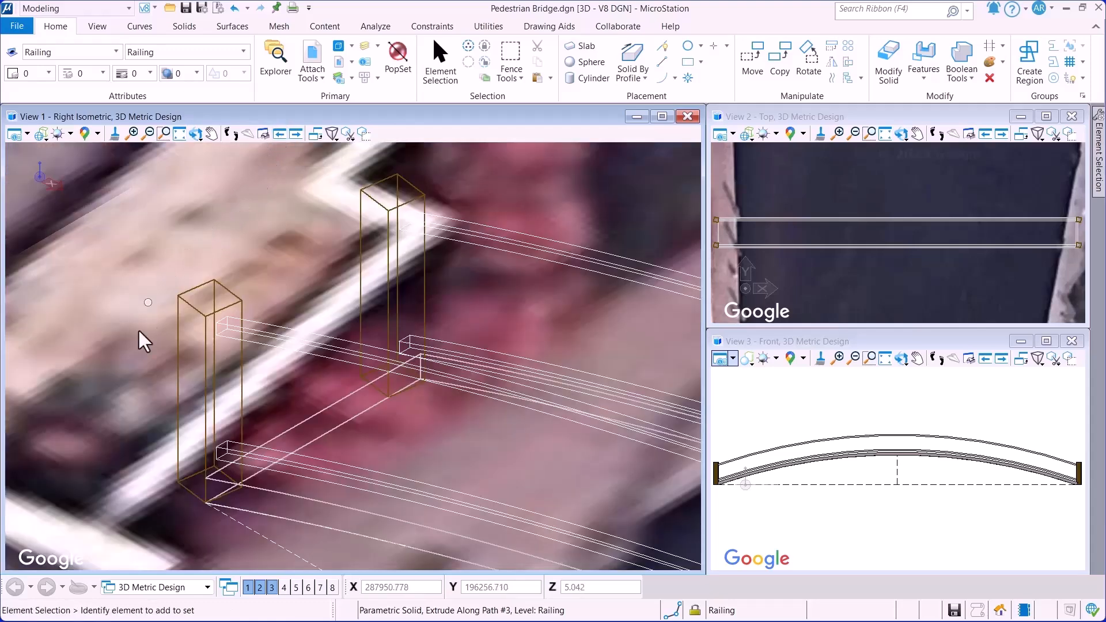
# Step: Activate the Post element template and start a cylinder solid
pyautogui.click(115, 51)
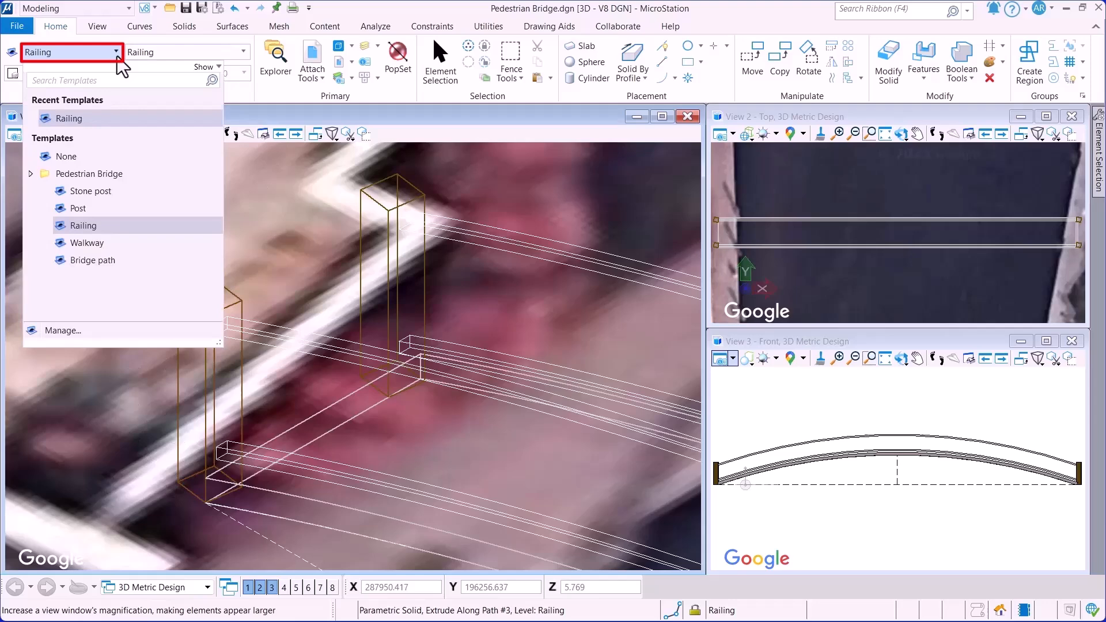
pyautogui.click(78, 212)
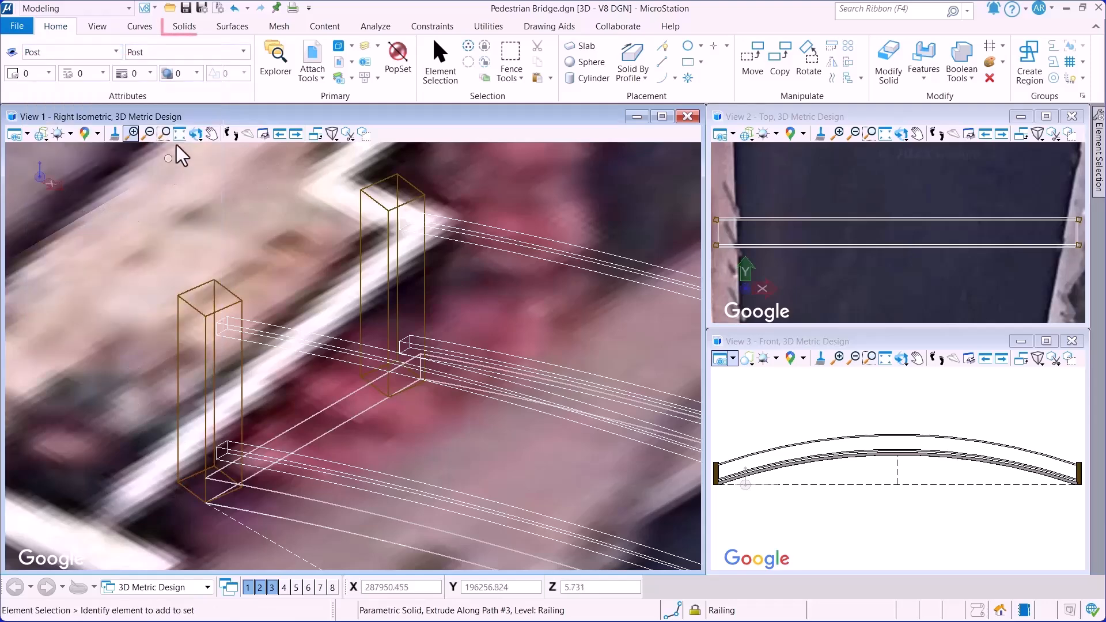
pyautogui.click(187, 30)
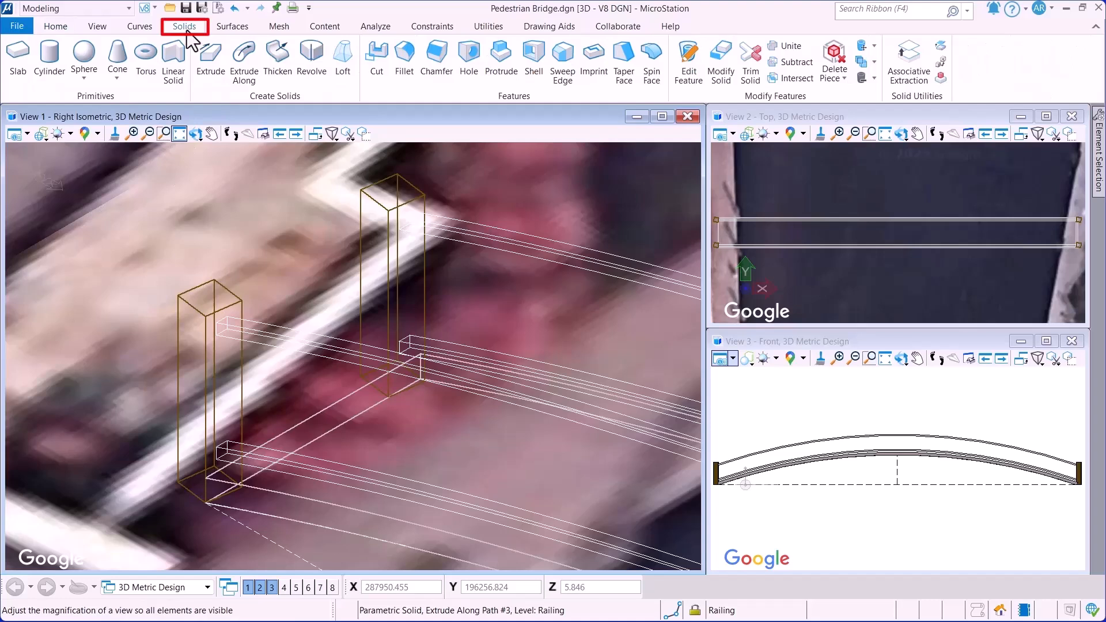
pyautogui.click(48, 80)
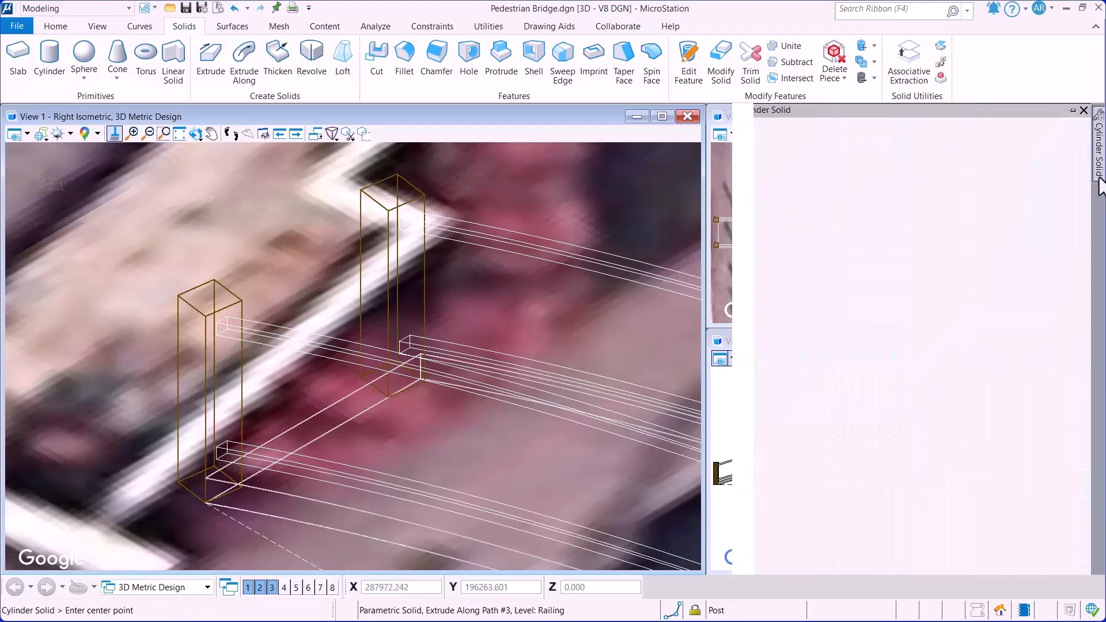
# Step: Constrain the cylinder's radius and link it to a new variable named R_Post with a value of 0.02
pyautogui.click(750, 168)
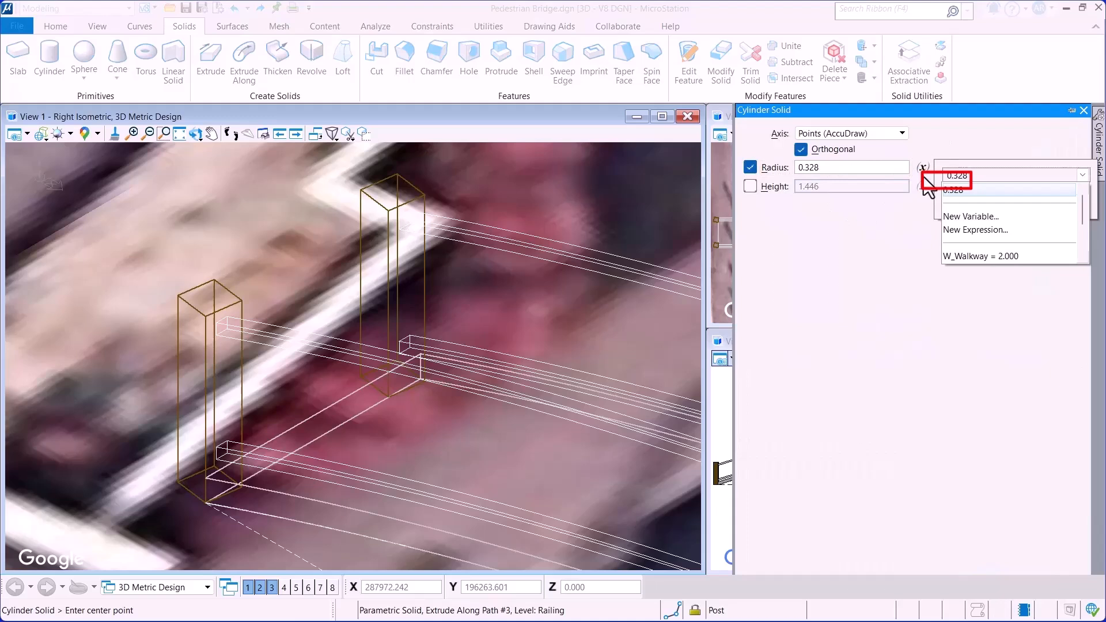
pyautogui.click(956, 218)
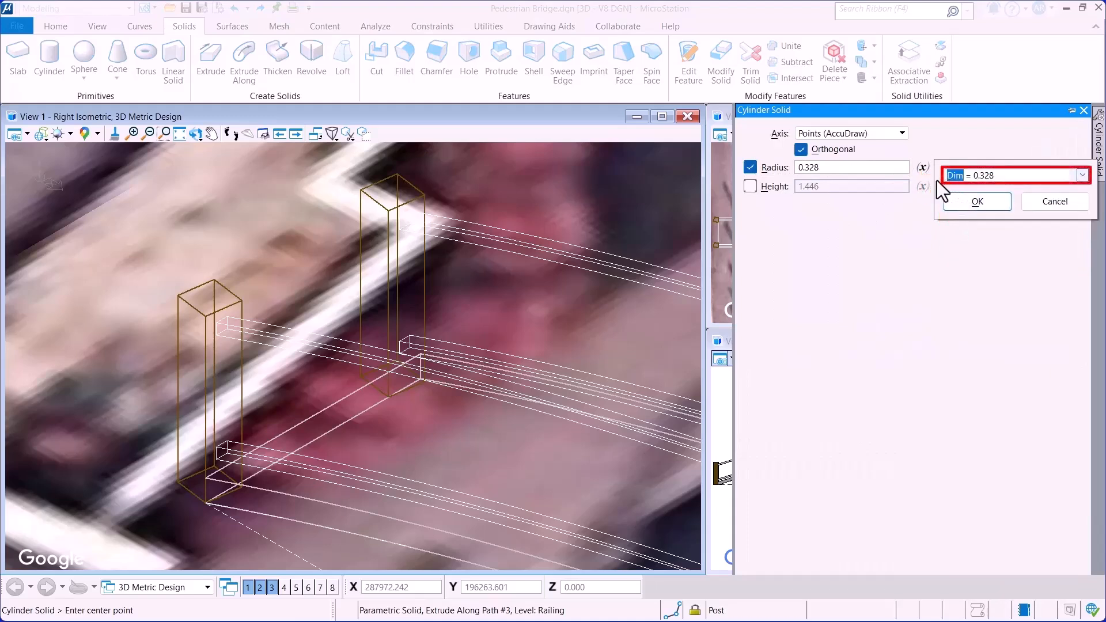
pyautogui.write('R_Post')
pyautogui.doubleClick(1002, 181)
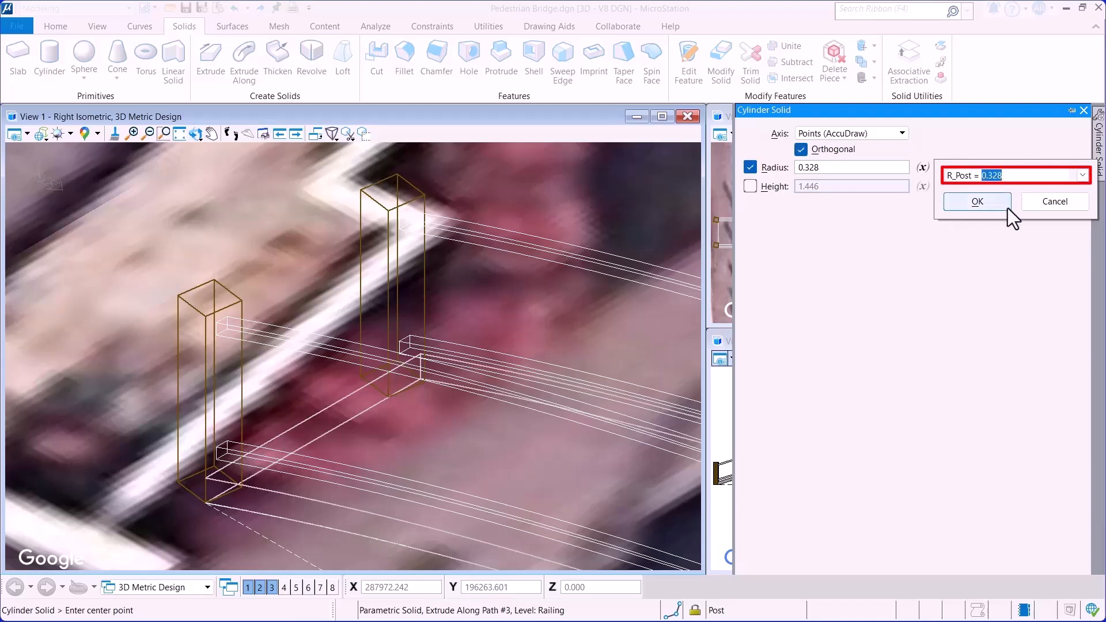
pyautogui.write('0.02')
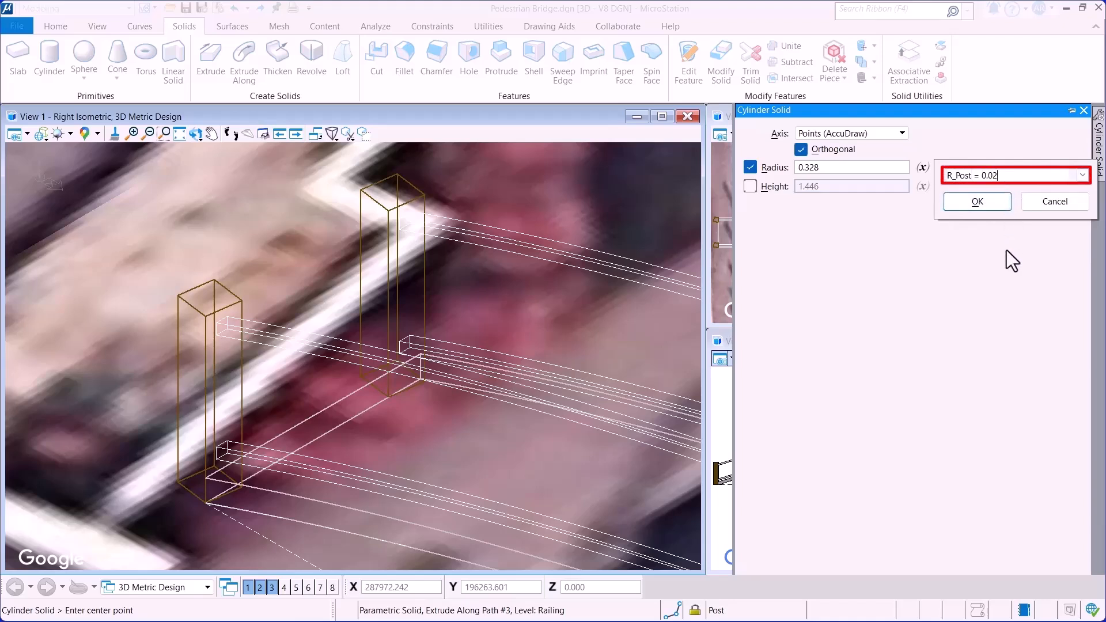
pyautogui.click(977, 202)
# Step: Constrain the cylinder's height and link it to the existing H_Railing variable
pyautogui.click(750, 186)
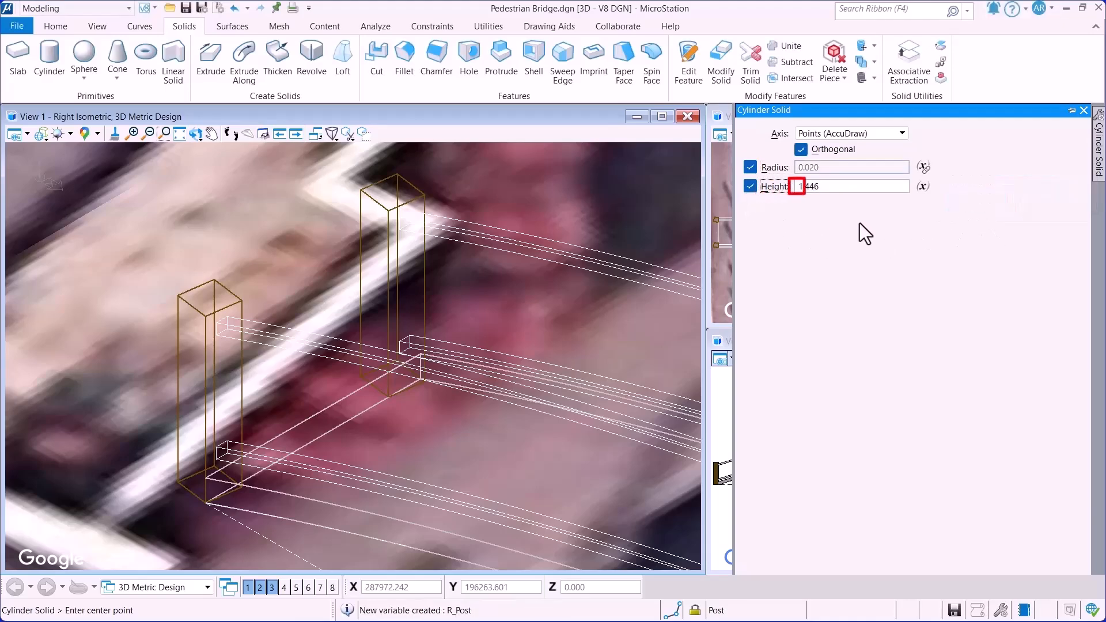
pyautogui.click(922, 188)
pyautogui.scroll(-1, 987, 249)
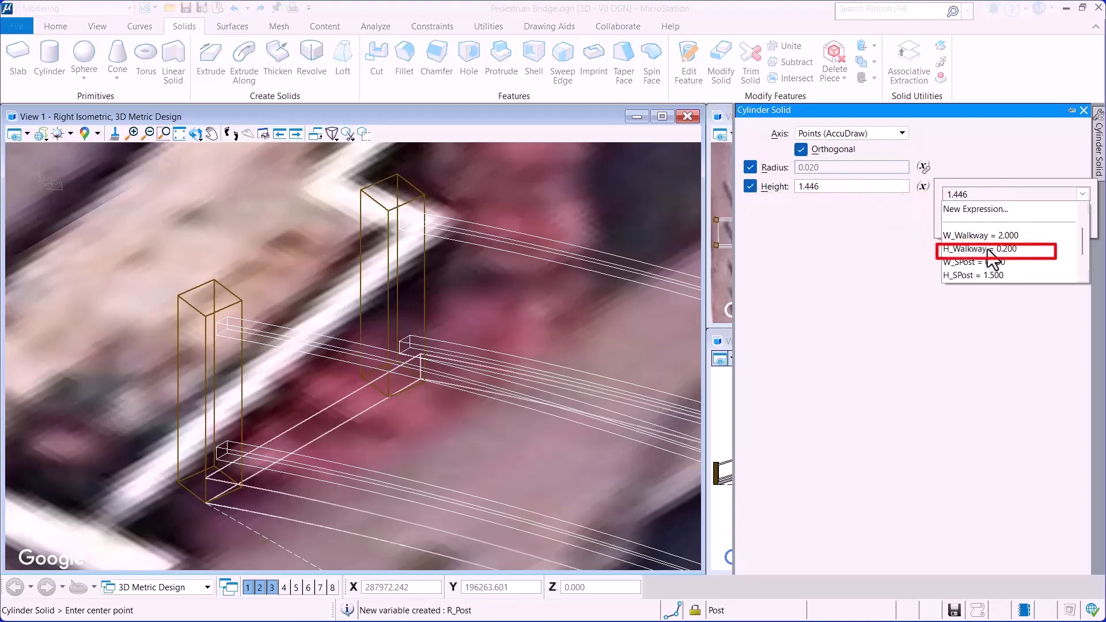
pyautogui.scroll(-1, 992, 261)
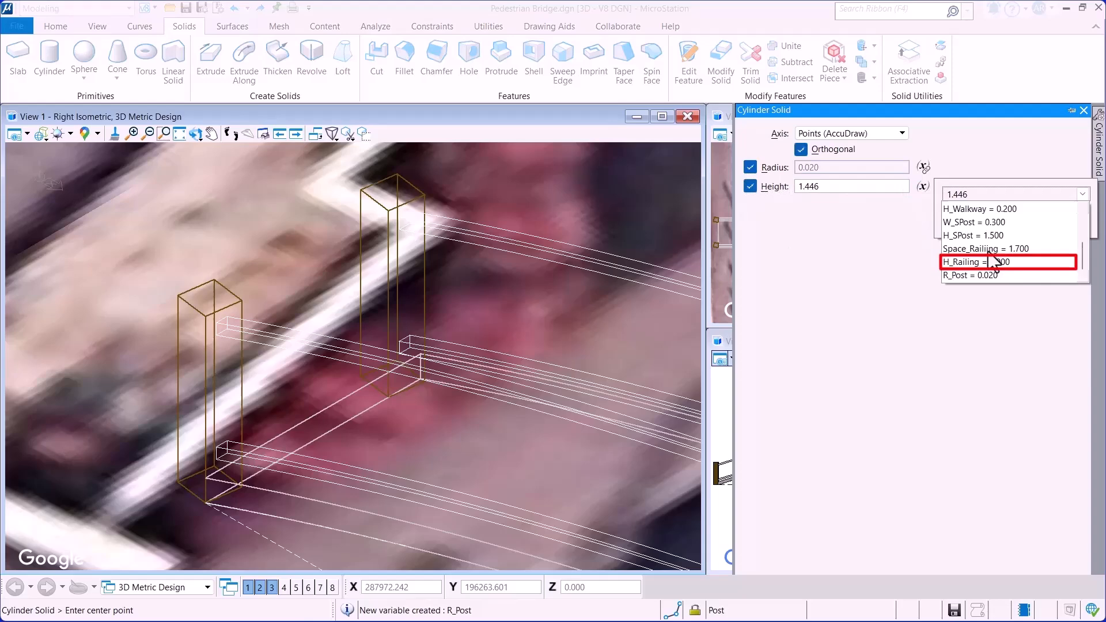
pyautogui.click(956, 265)
pyautogui.click(977, 222)
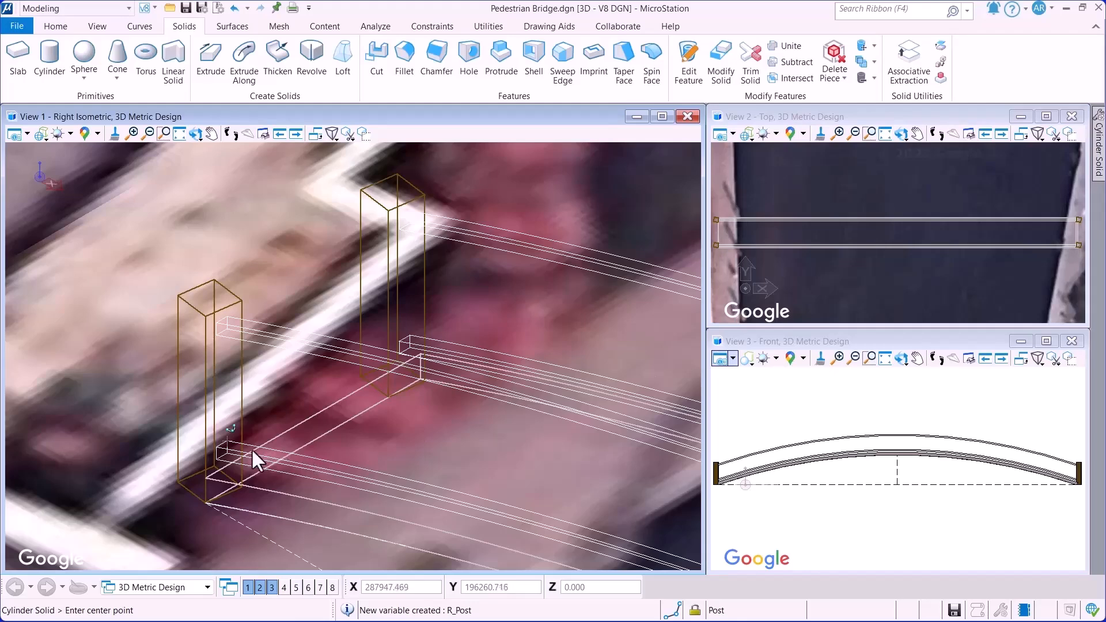
# Step: Place the cylindrical post upright from the centre of the lower railing's end face at the near stone post
pyautogui.scroll(1, 230, 458)
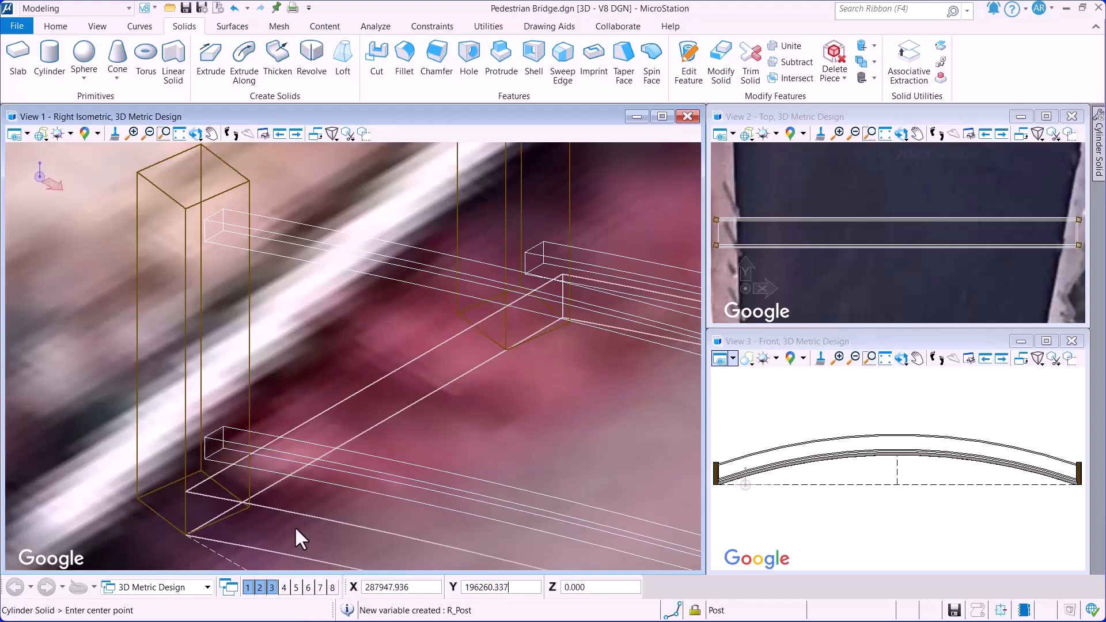
pyautogui.press('o')
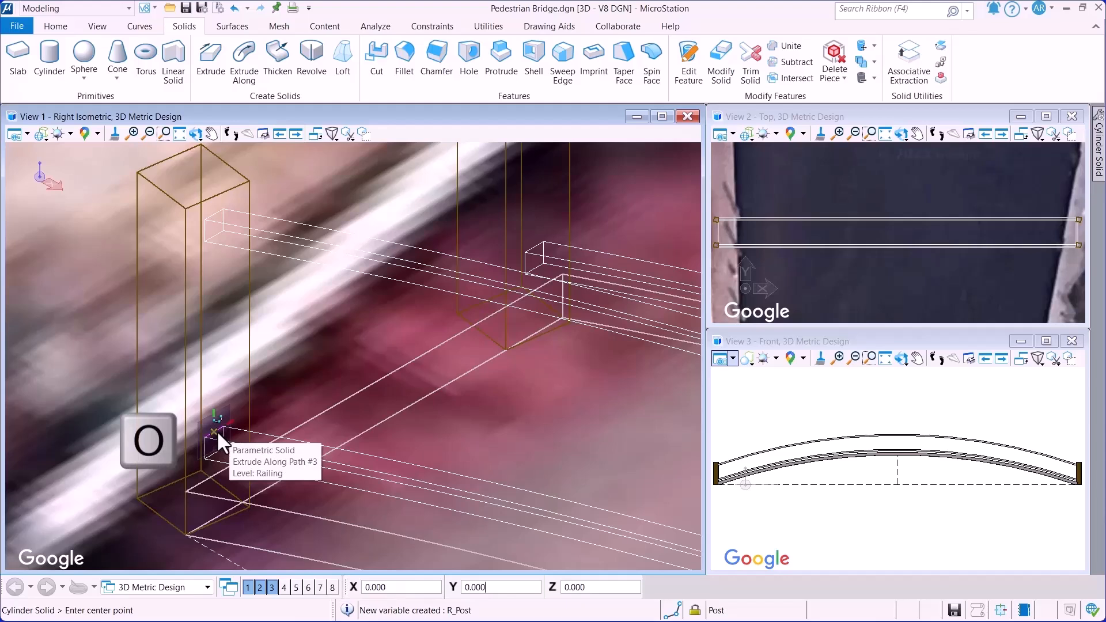
pyautogui.write('-0.100')
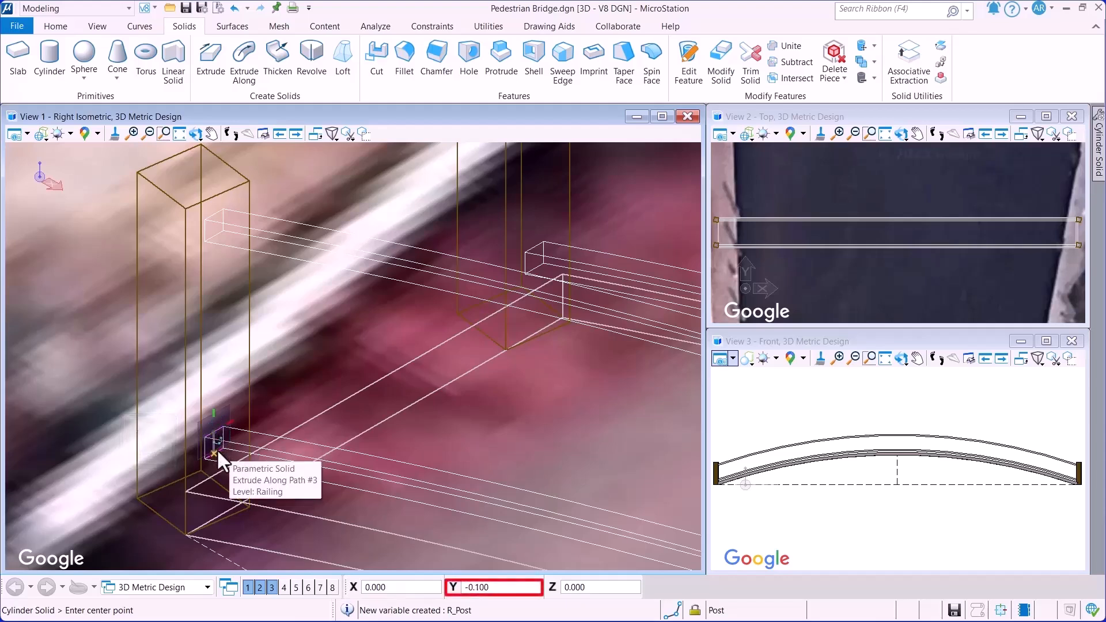
pyautogui.click(217, 448)
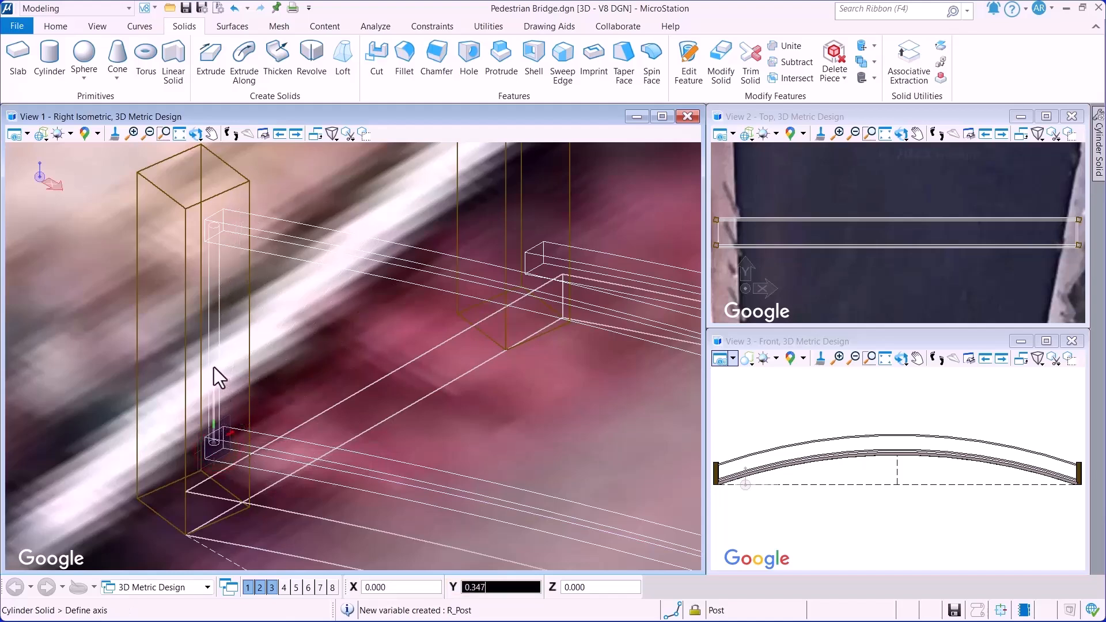
pyautogui.click(213, 368)
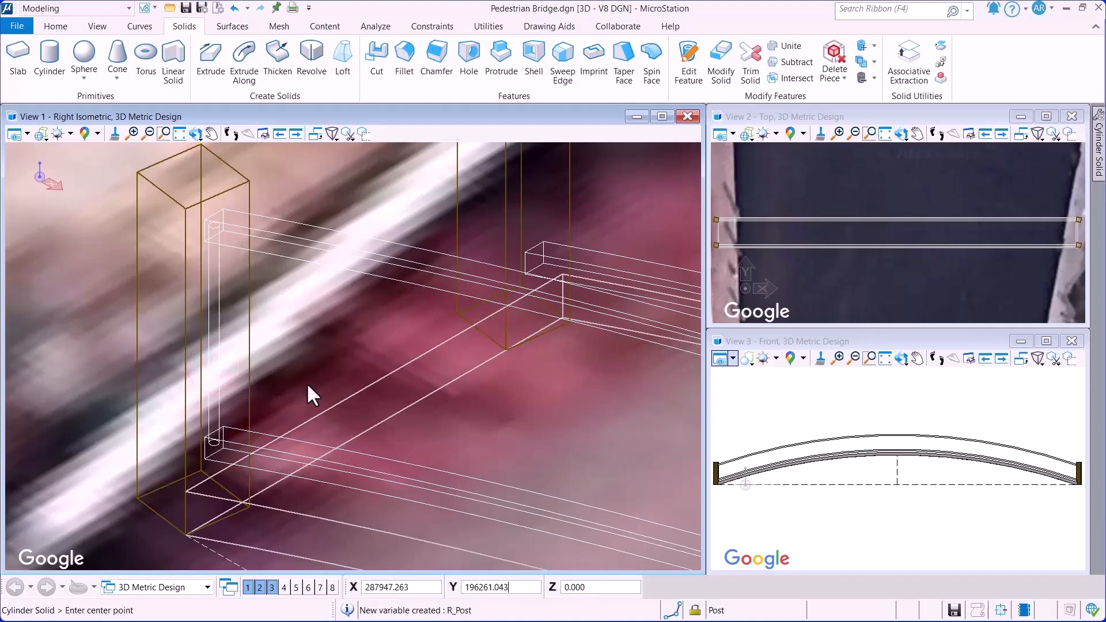
# Step: Copy the cylindrical post 1.7 along X to the opposite railing, finishing with a single copy
pyautogui.scroll(-2, 307, 384)
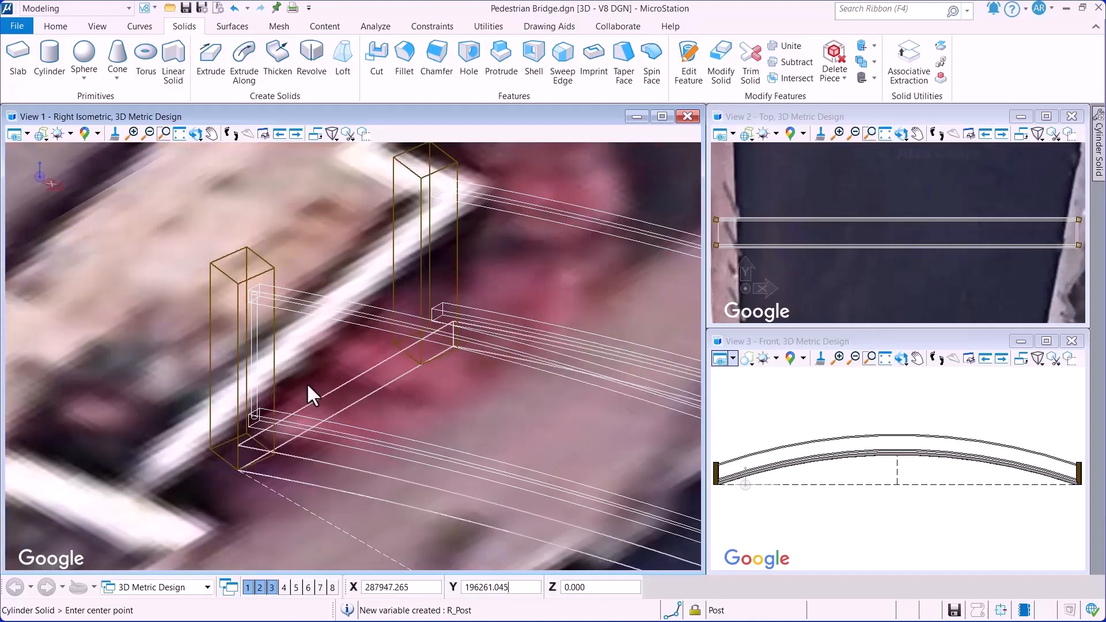
pyautogui.rightClick(307, 383)
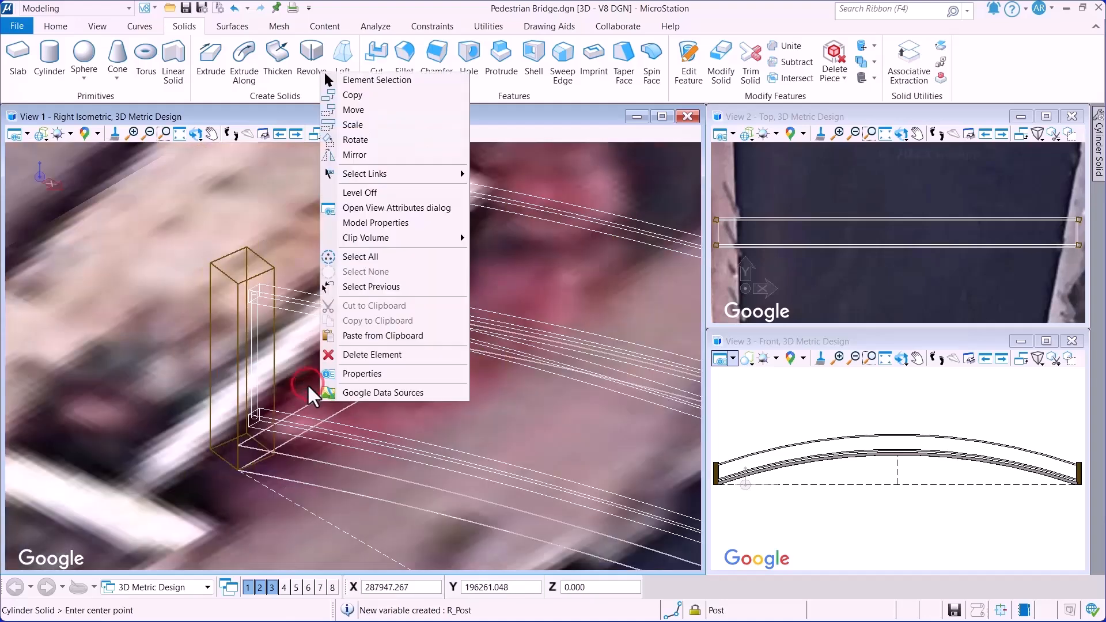
pyautogui.click(326, 95)
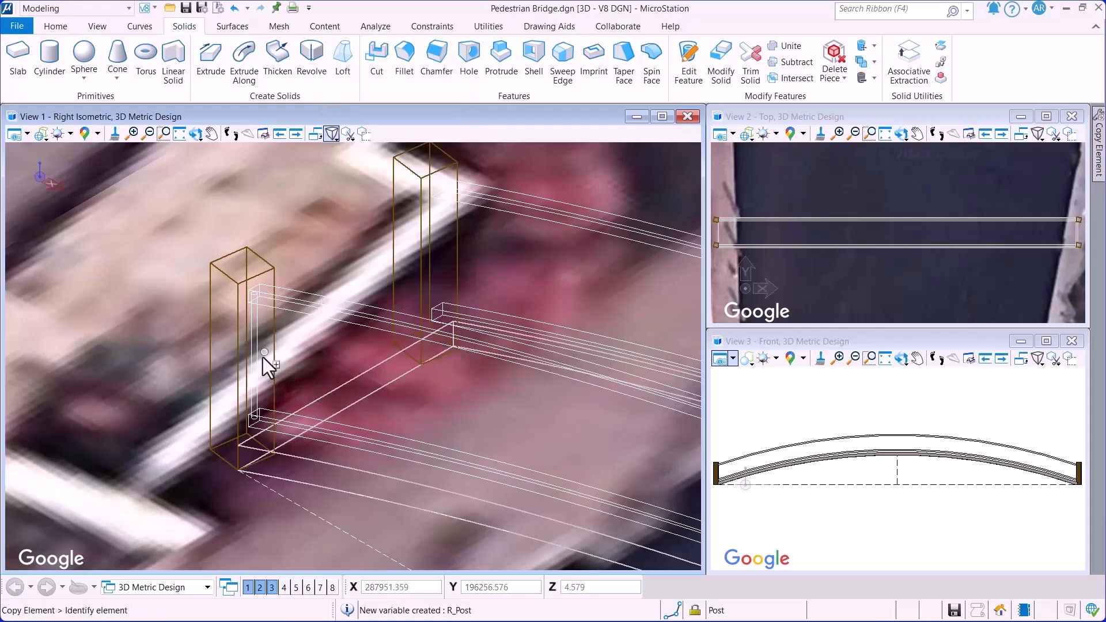
pyautogui.click(254, 382)
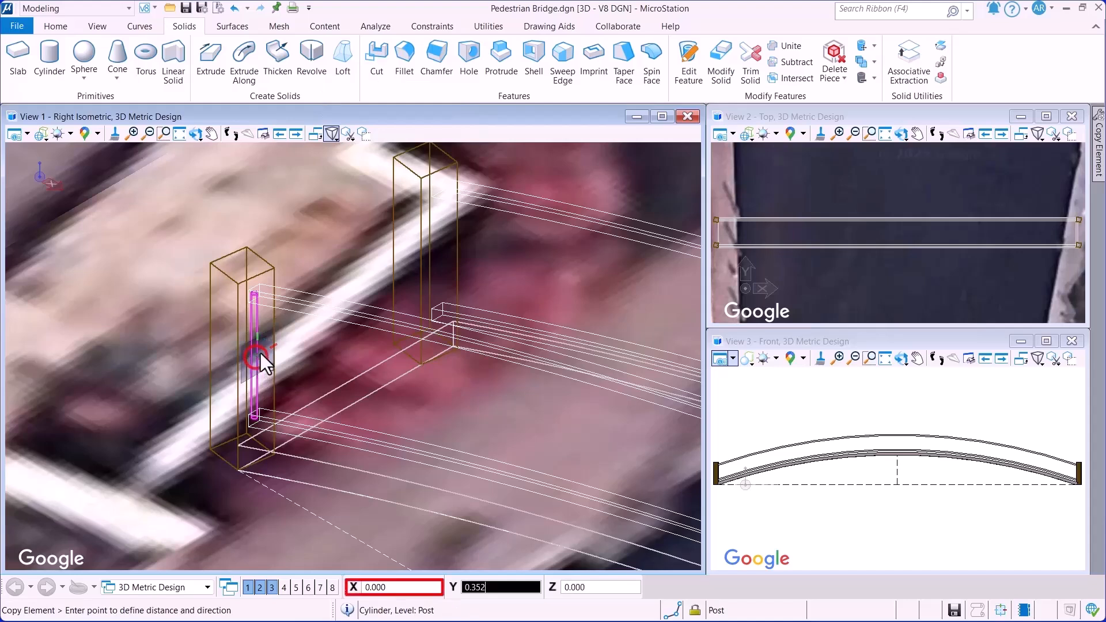
pyautogui.write('1.7')
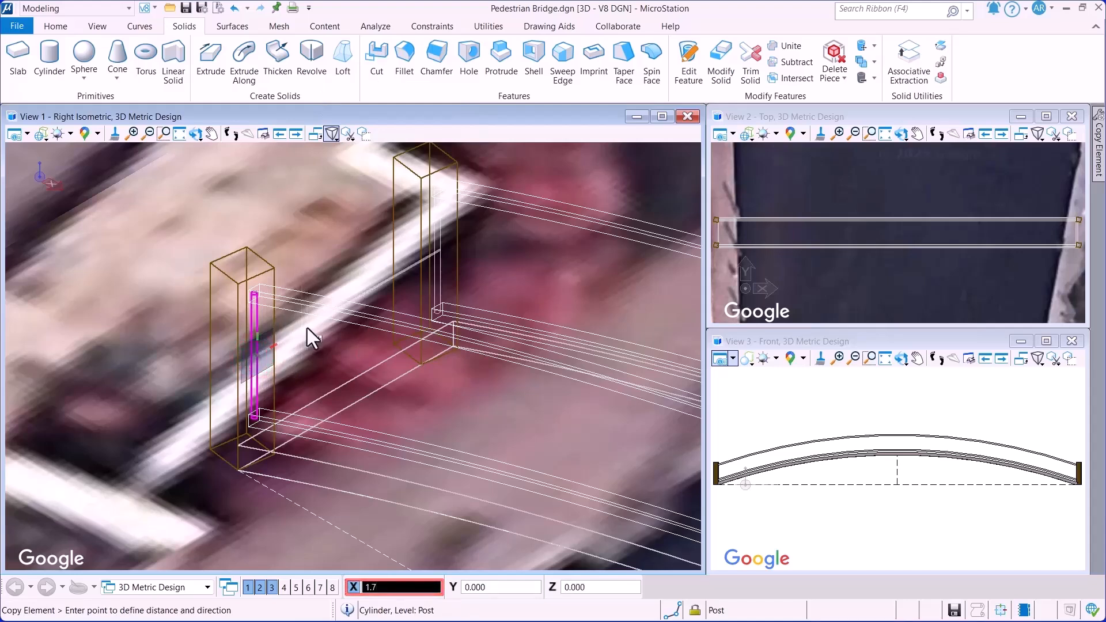
pyautogui.click(307, 327)
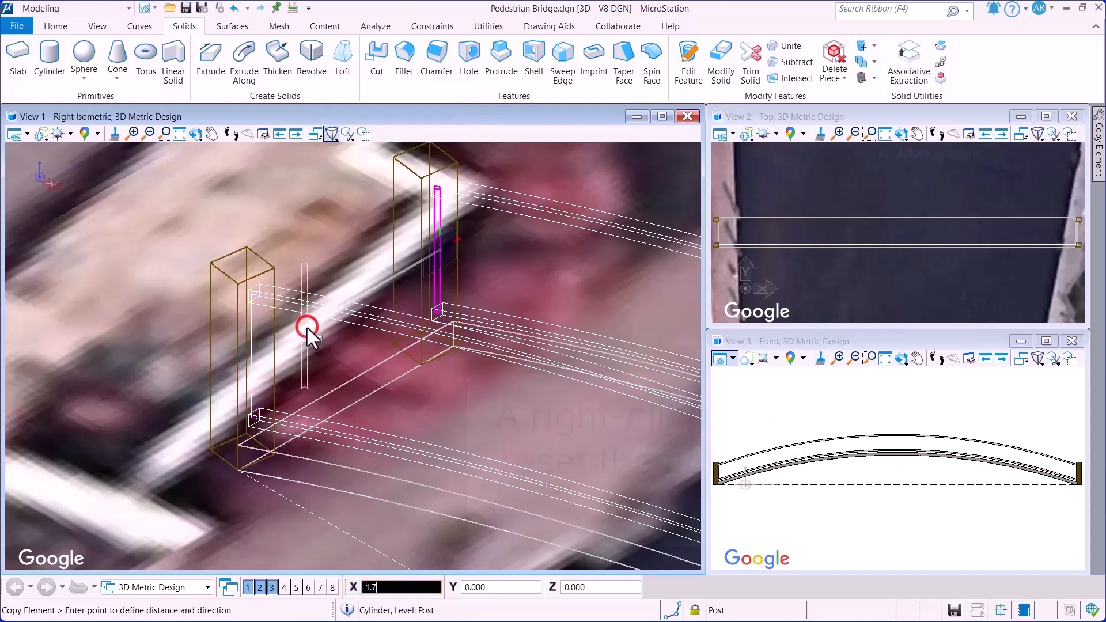
pyautogui.rightClick(311, 339)
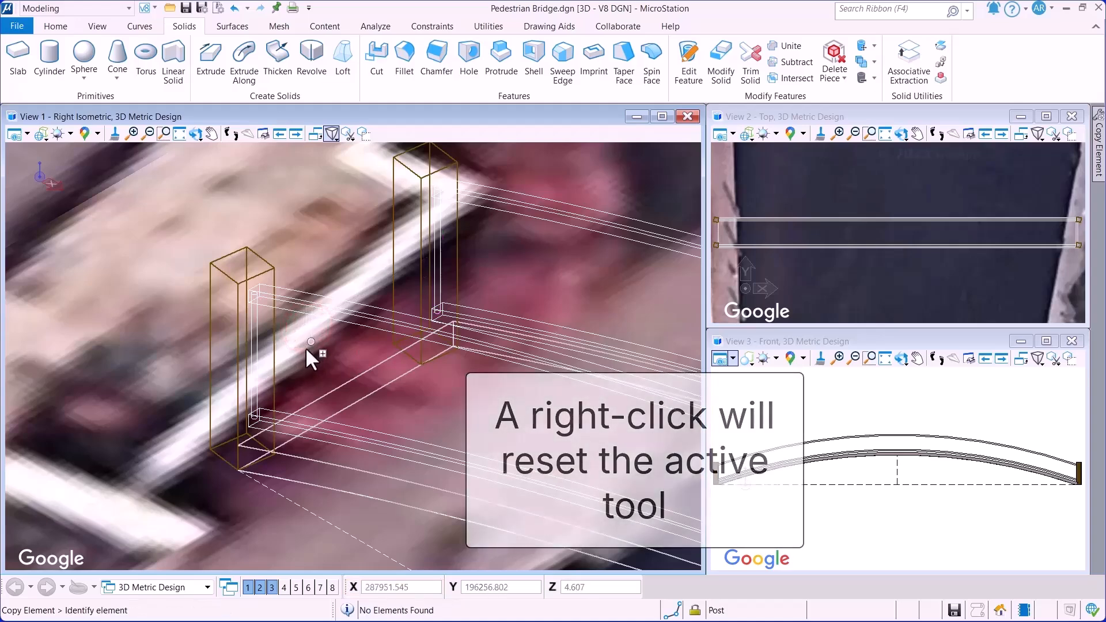
# Step: Copy the bridge path arc from its end at the near stone post to the centre of the cylindrical post's base
pyautogui.rightClick(299, 361)
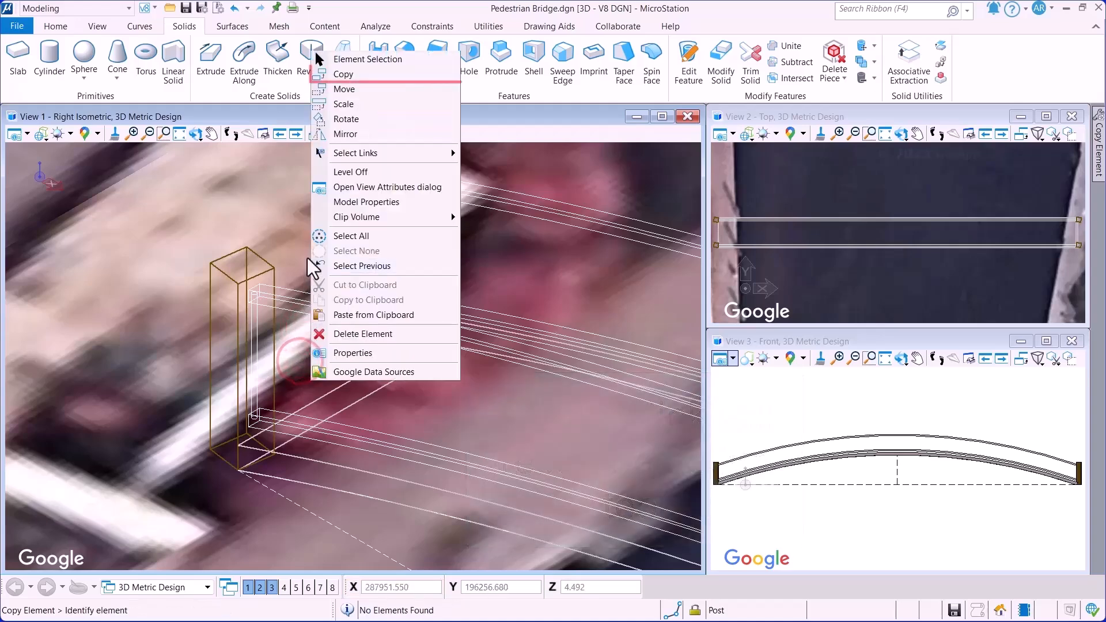
pyautogui.click(321, 80)
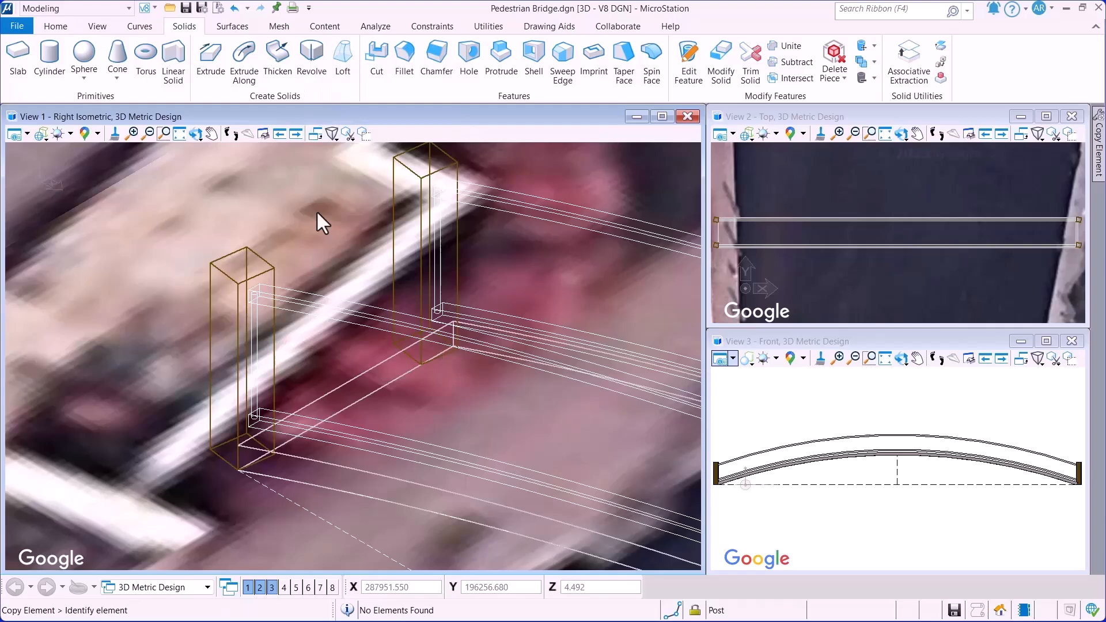
pyautogui.click(238, 469)
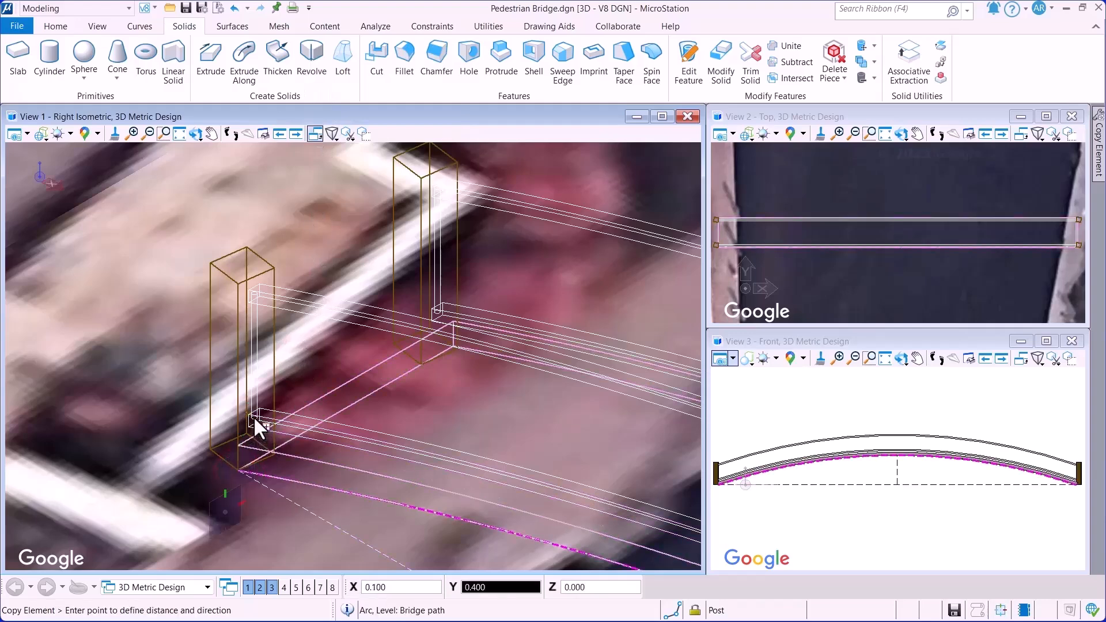
pyautogui.scroll(5, 254, 419)
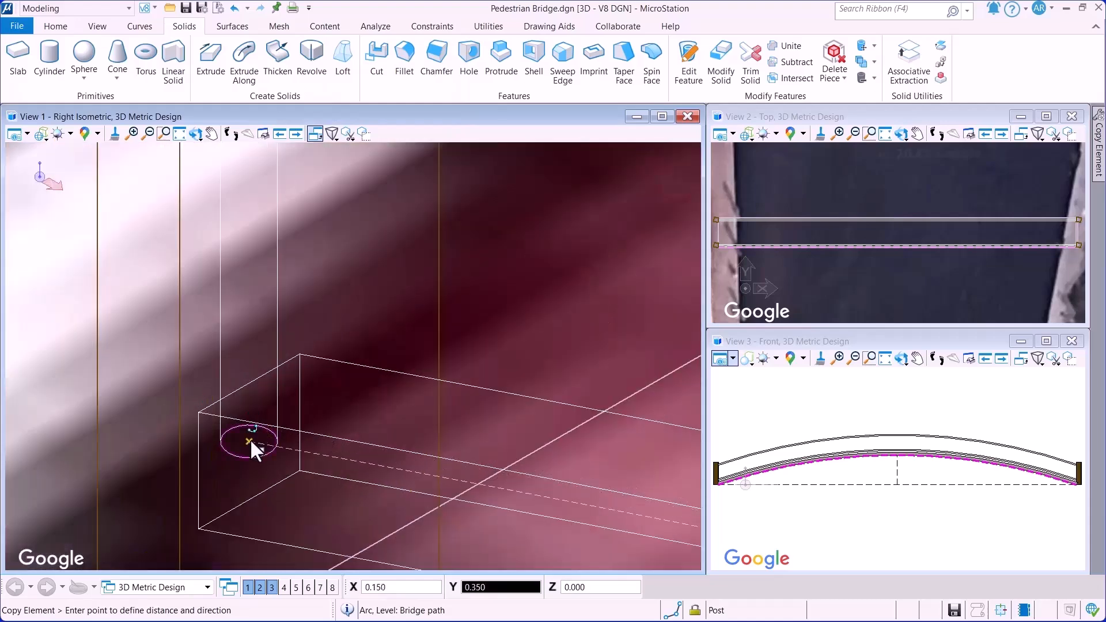
pyautogui.rightClick(282, 442)
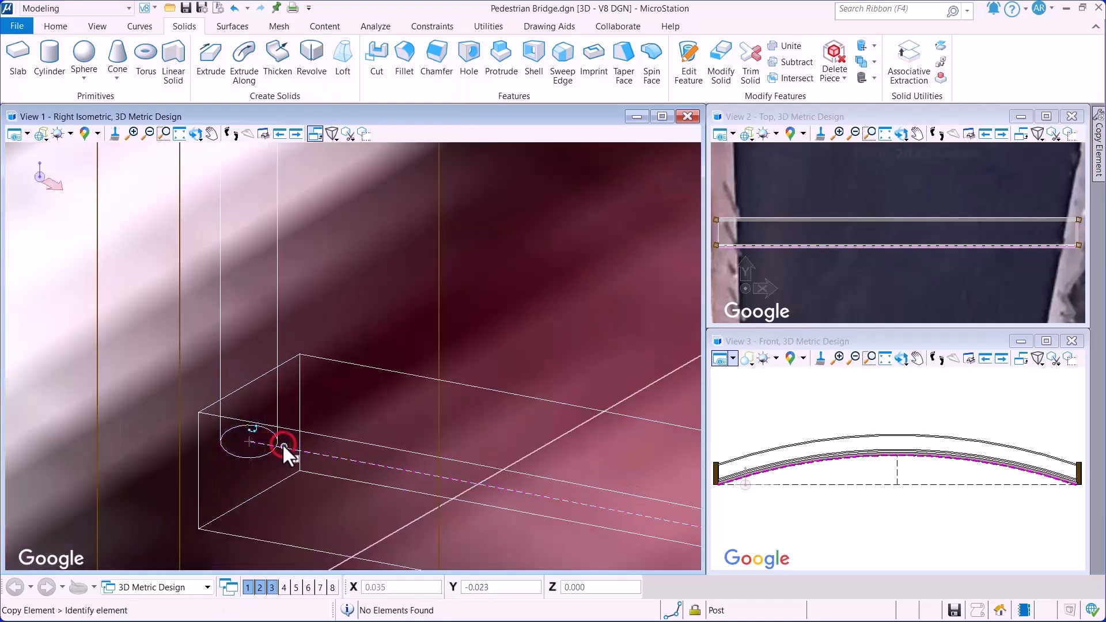
pyautogui.scroll(-5, 282, 443)
pyautogui.scroll(-3, 282, 443)
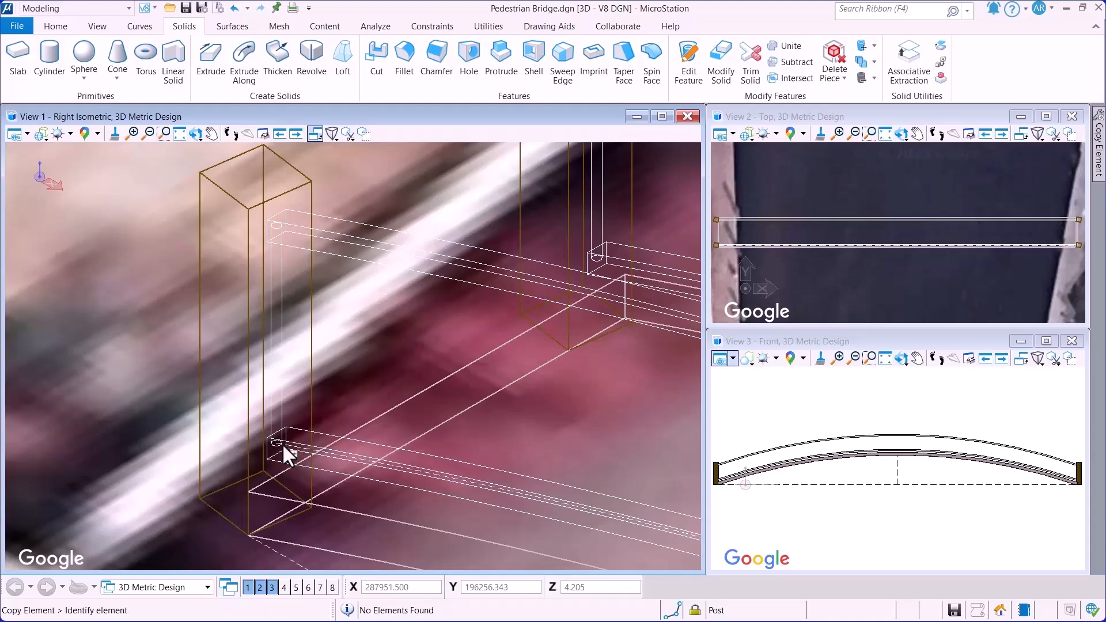
pyautogui.scroll(-2, 282, 443)
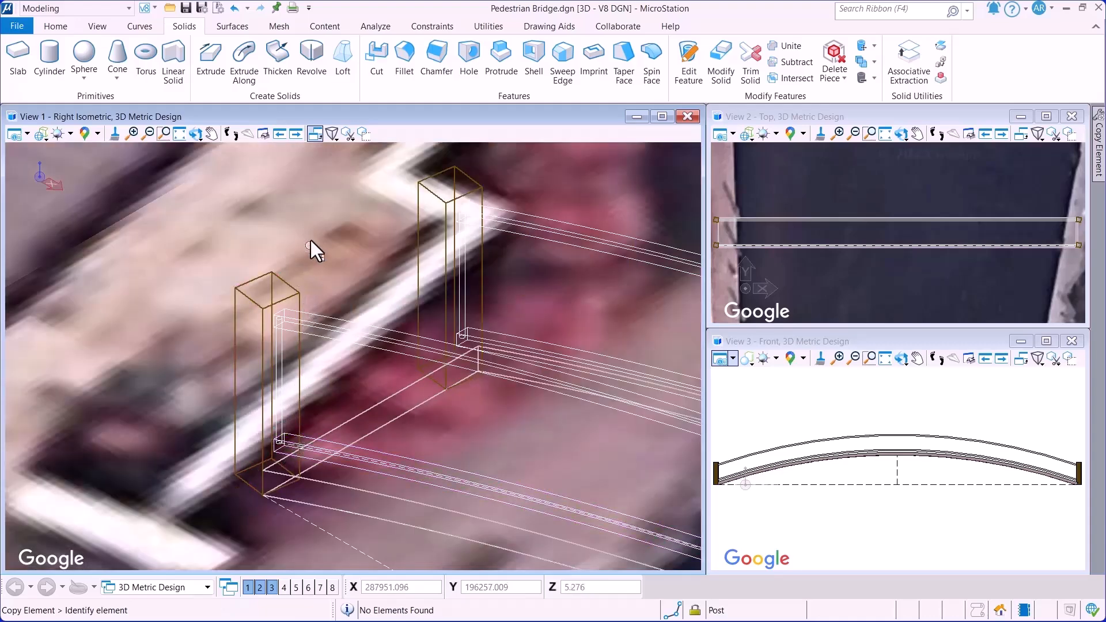
# Step: Start an array construction that follows a path, with the mode set to Both the number of copies and the distance
pyautogui.click(56, 28)
pyautogui.click(848, 49)
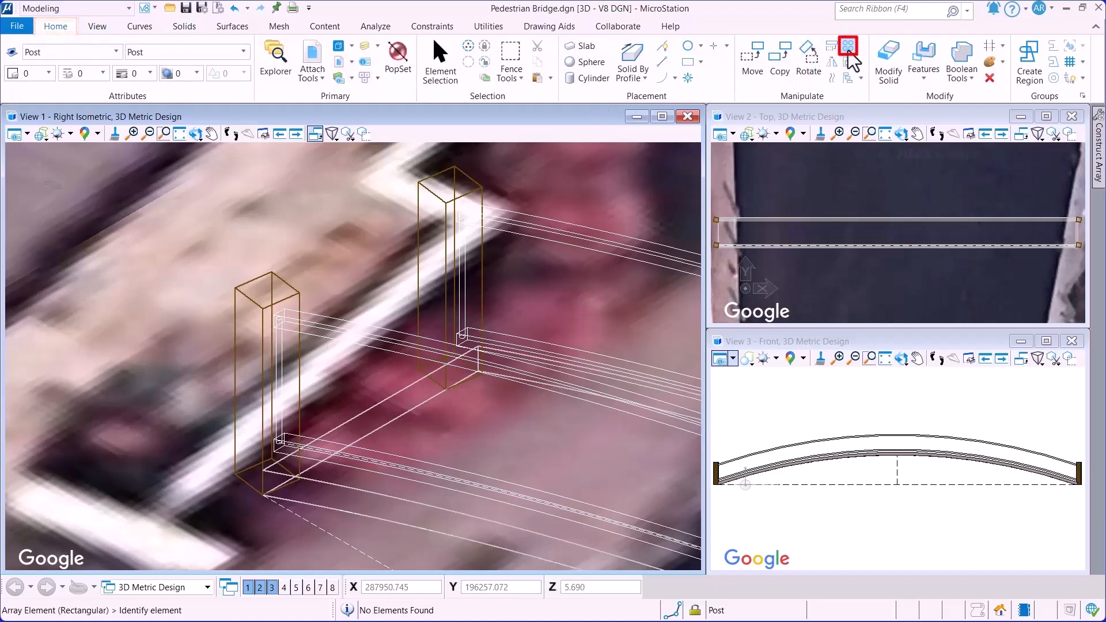
pyautogui.click(1096, 176)
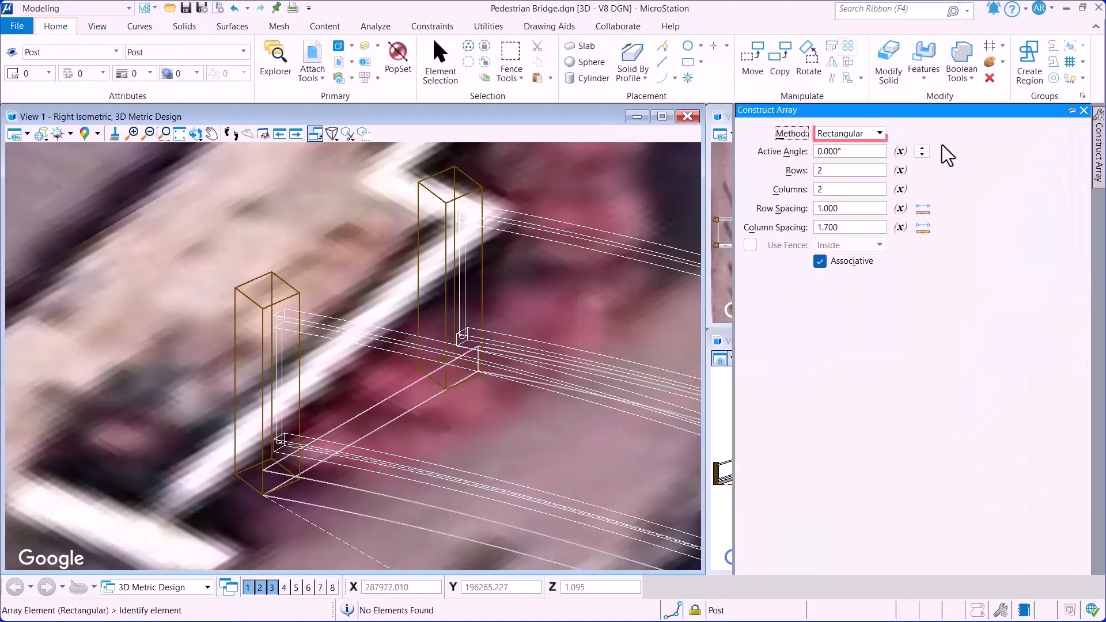
pyautogui.click(880, 133)
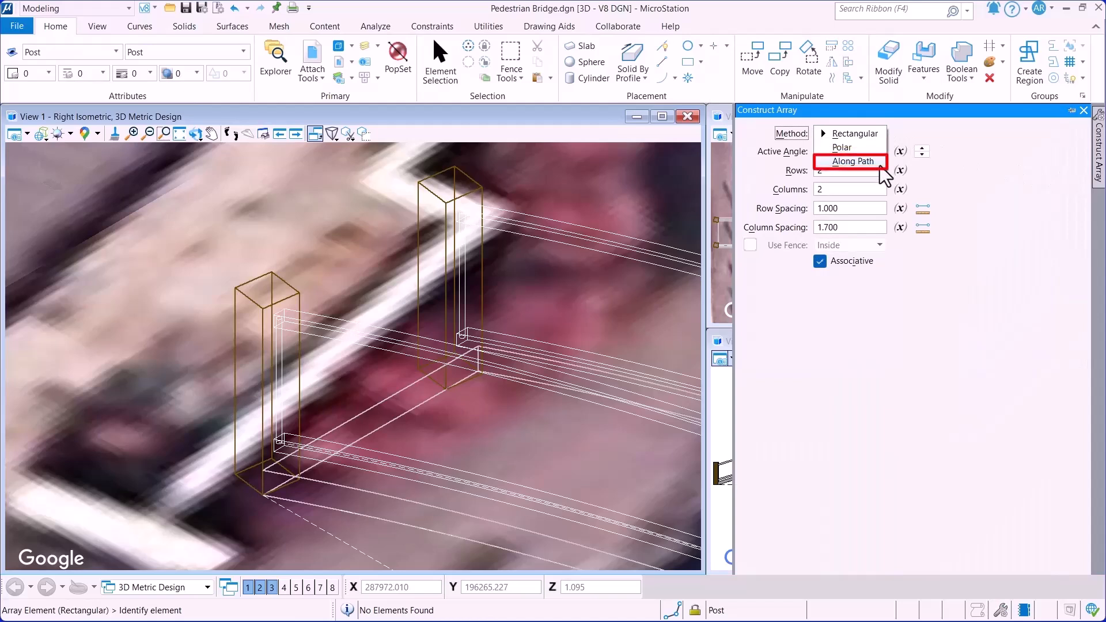
pyautogui.click(858, 162)
pyautogui.click(875, 150)
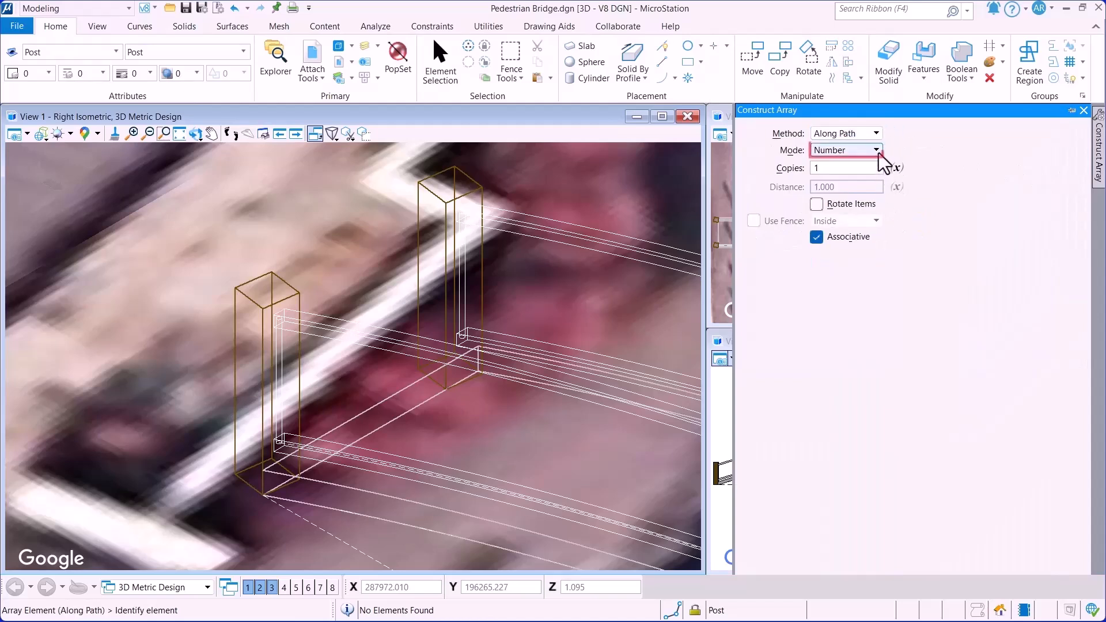
pyautogui.click(870, 178)
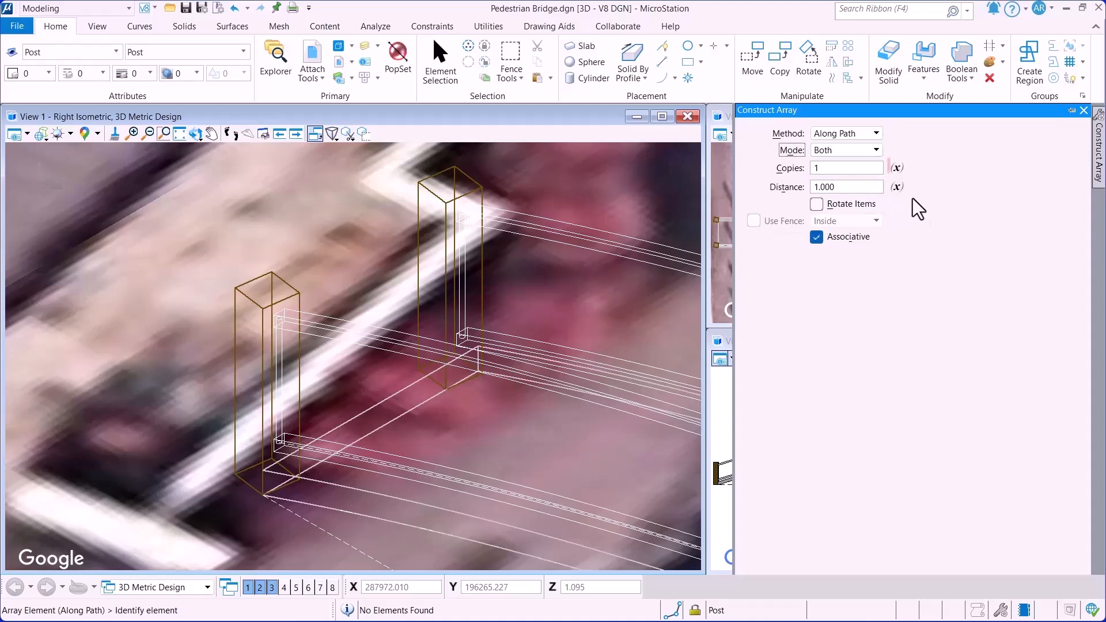
# Step: Define the array's number of copies with a new variable, Copies_Post = 30
pyautogui.click(897, 168)
pyautogui.click(929, 218)
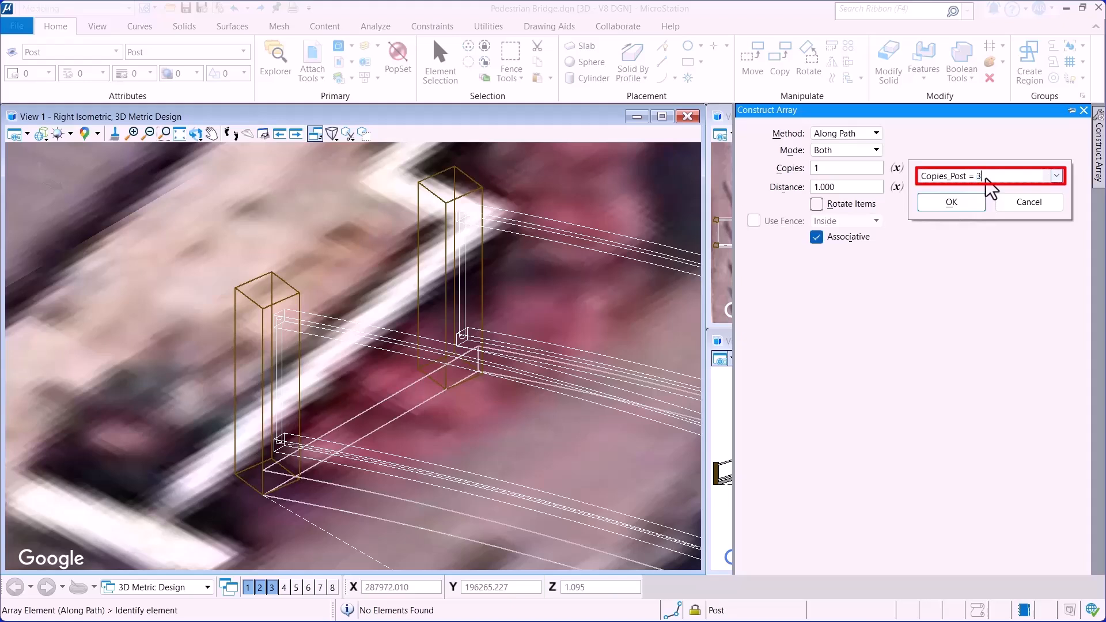
pyautogui.write('0')
pyautogui.click(948, 207)
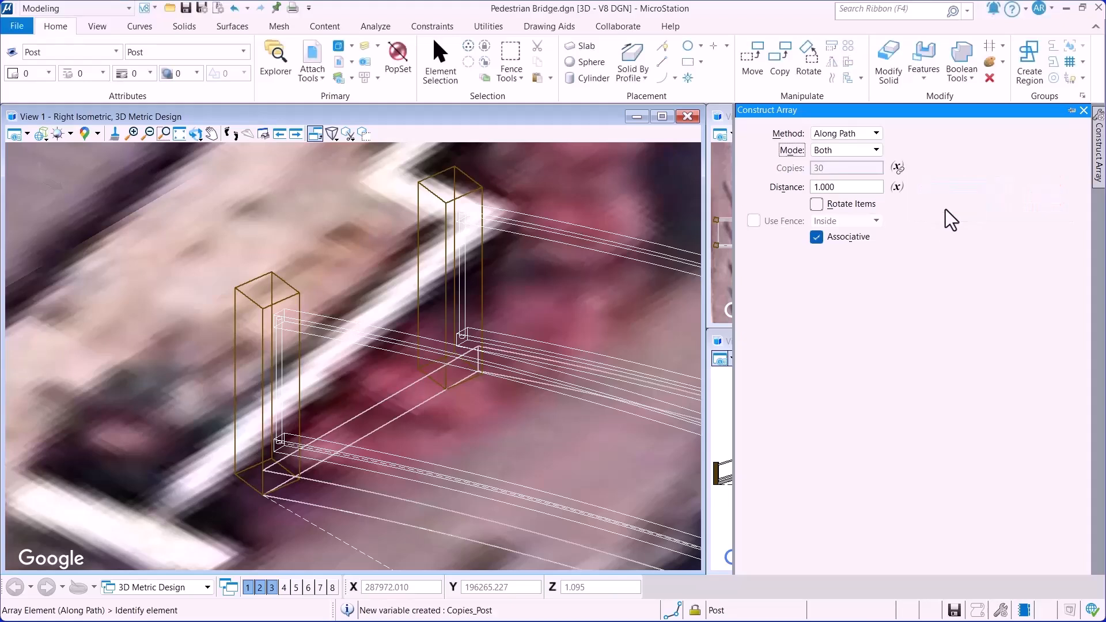
# Step: Define the array's distance between items with a new variable, Space_Post = 0.5
pyautogui.click(897, 188)
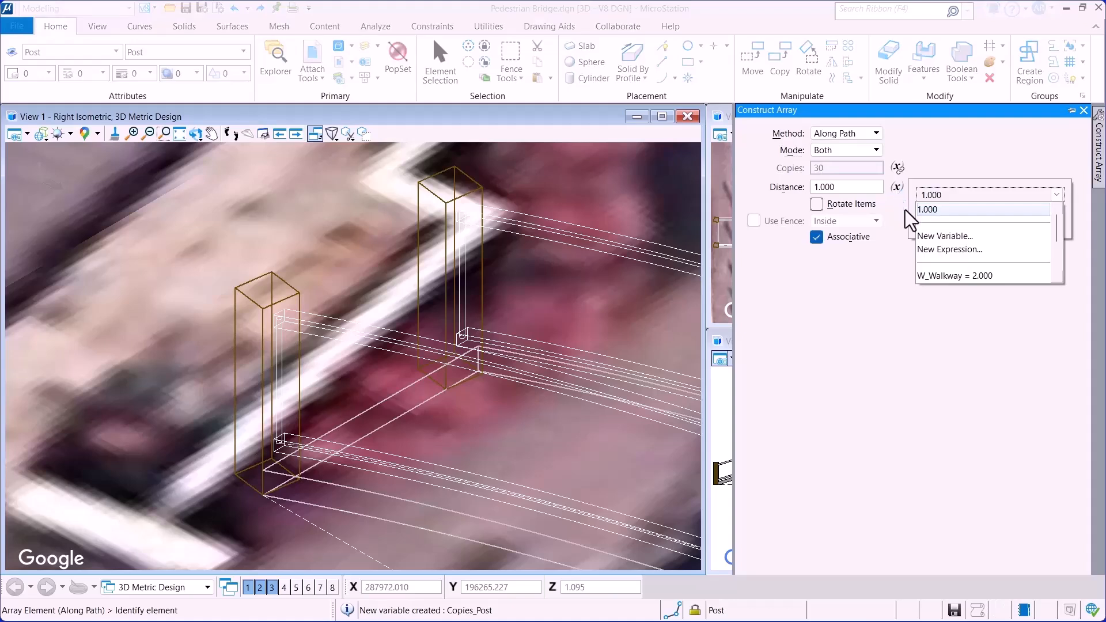
pyautogui.click(920, 238)
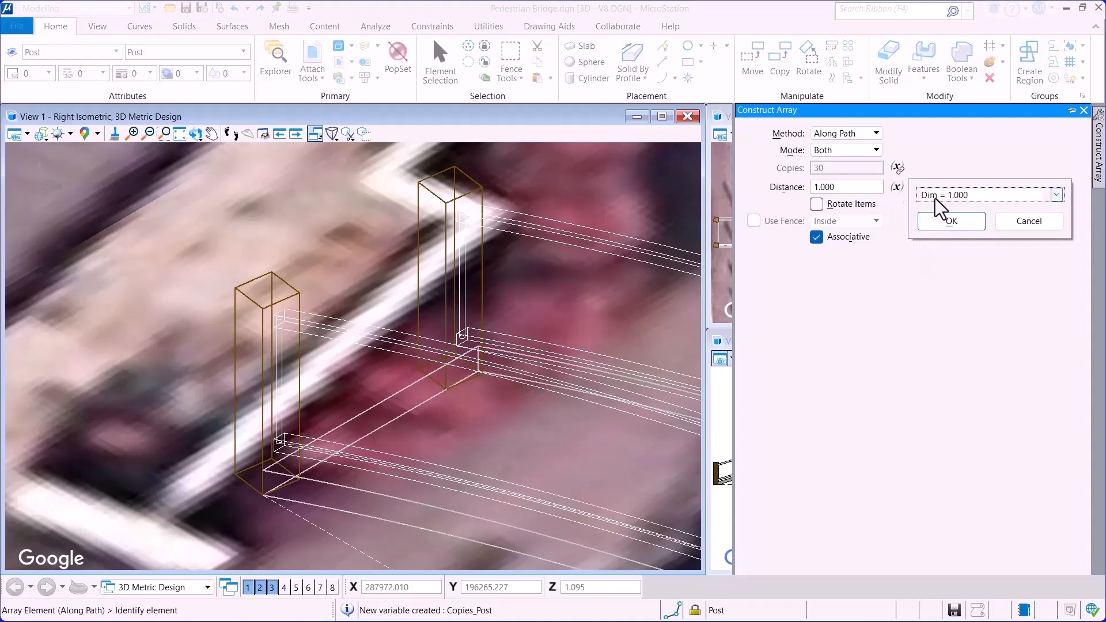
pyautogui.moveTo(935, 199); pyautogui.dragTo(912, 204)
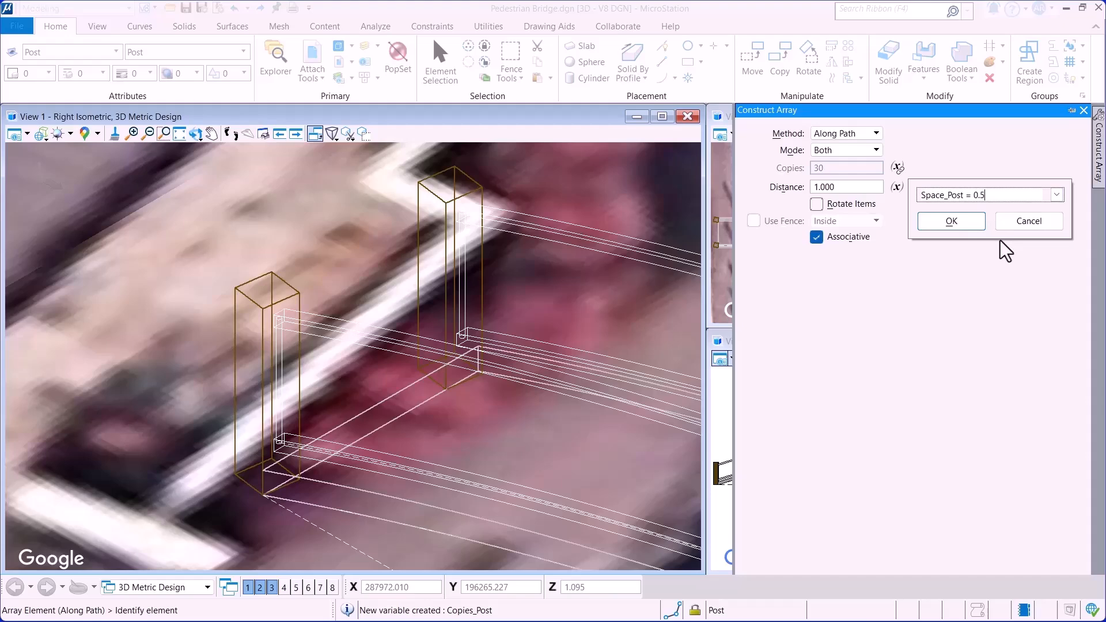
pyautogui.click(956, 226)
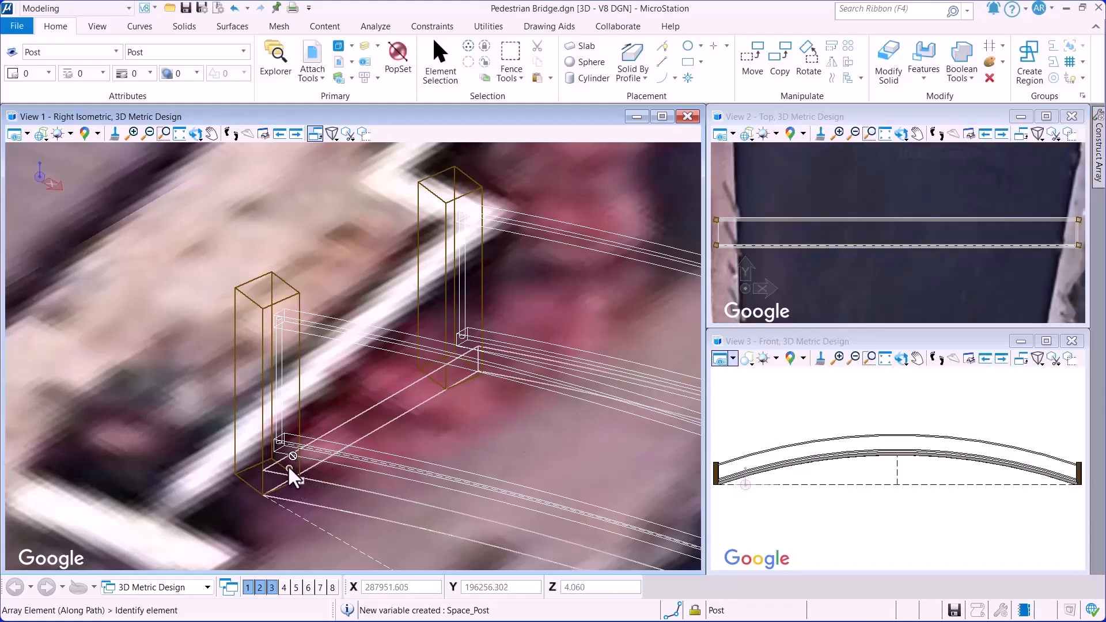
# Step: Array the cylindrical post at the near stone post along the copied bridge path arc, starting from the centre of the post's base
pyautogui.click(284, 392)
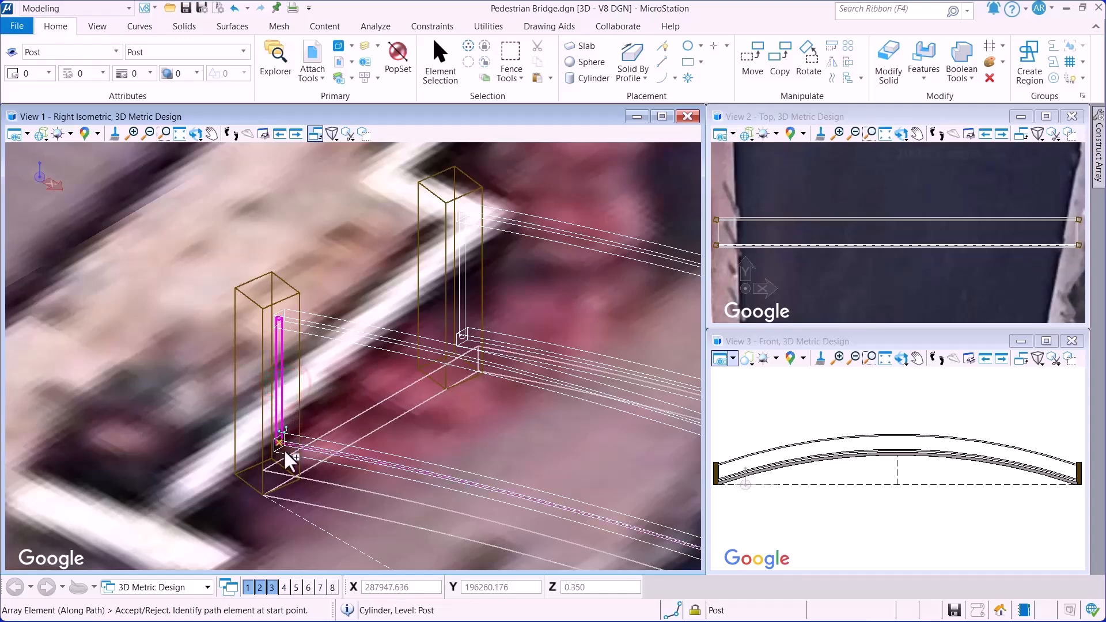
pyautogui.scroll(3, 283, 458)
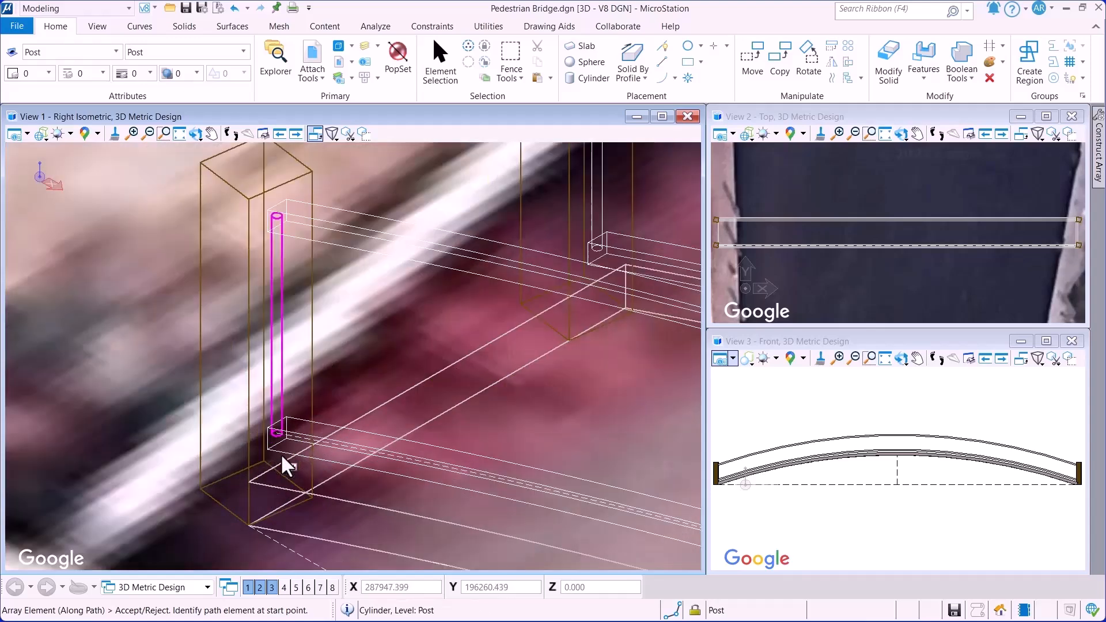
pyautogui.click(274, 421)
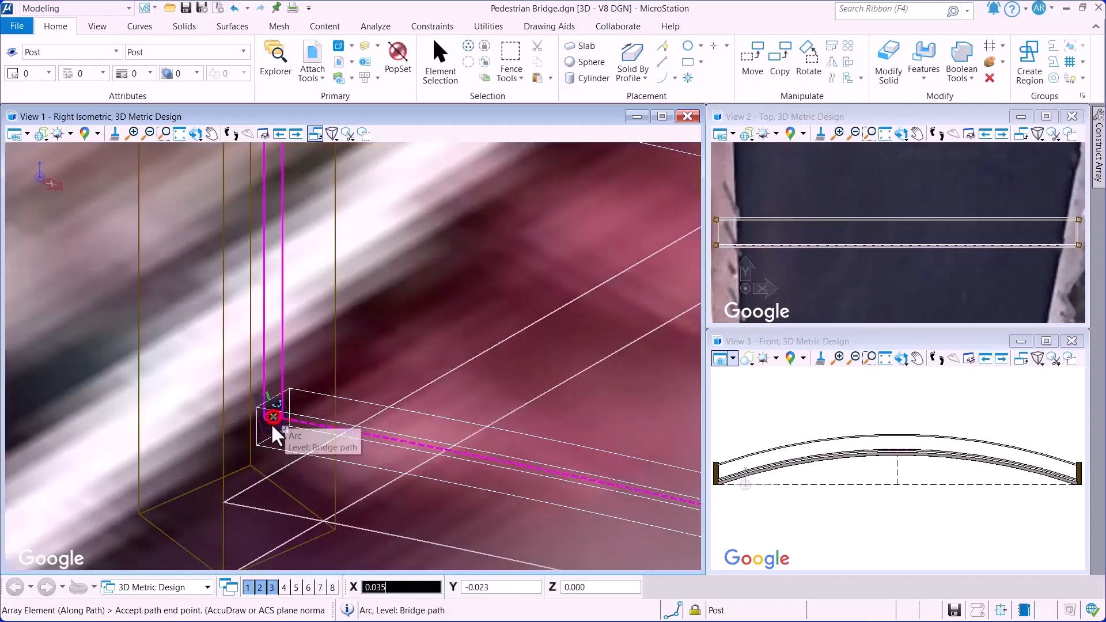
pyautogui.scroll(-4, 273, 420)
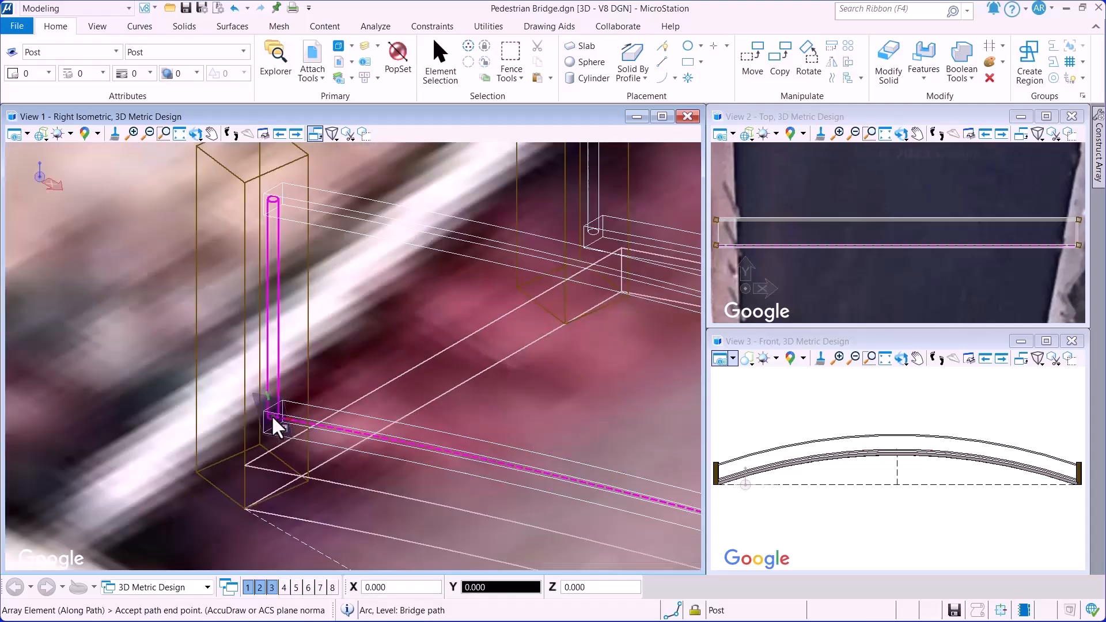
pyautogui.click(563, 439)
pyautogui.moveTo(365, 308); pyautogui.dragTo(221, 328, button='middle')
pyautogui.press('Escape')
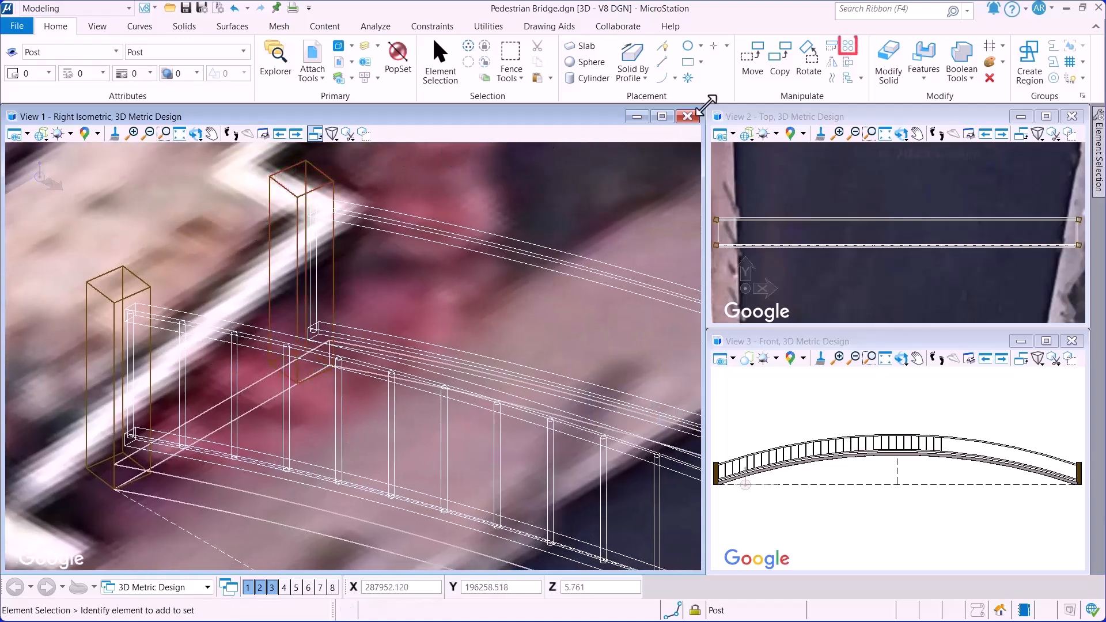
# Step: Array the opposite railing's cylindrical post along the same copied arc, with the same start point and settings, and show the whole bridge
pyautogui.click(848, 46)
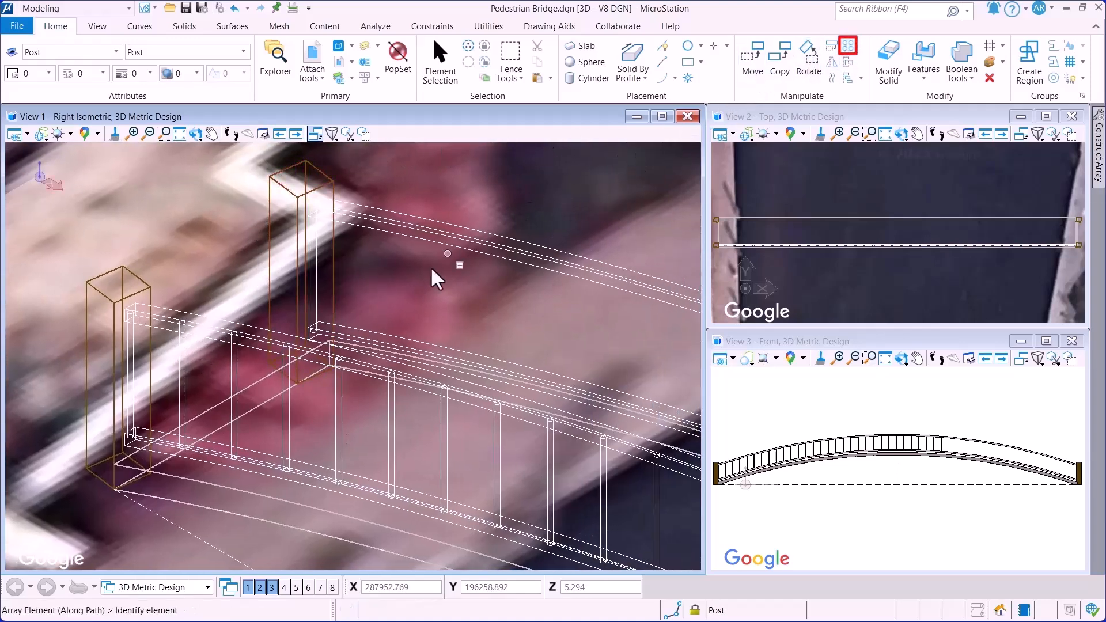
pyautogui.click(317, 272)
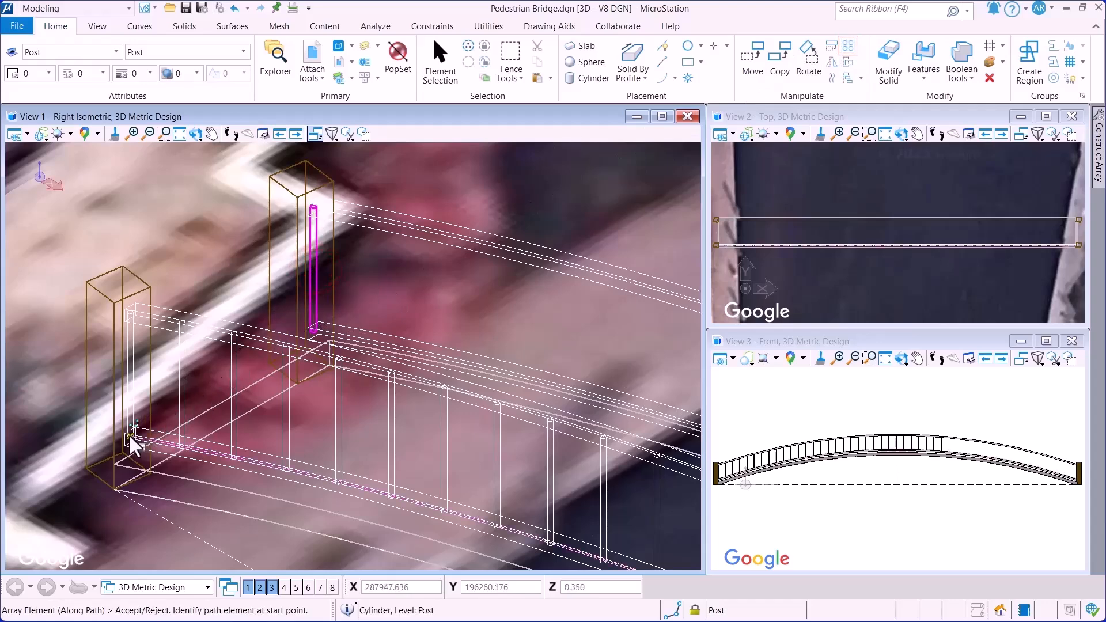
pyautogui.scroll(2, 131, 439)
pyautogui.scroll(2, 131, 446)
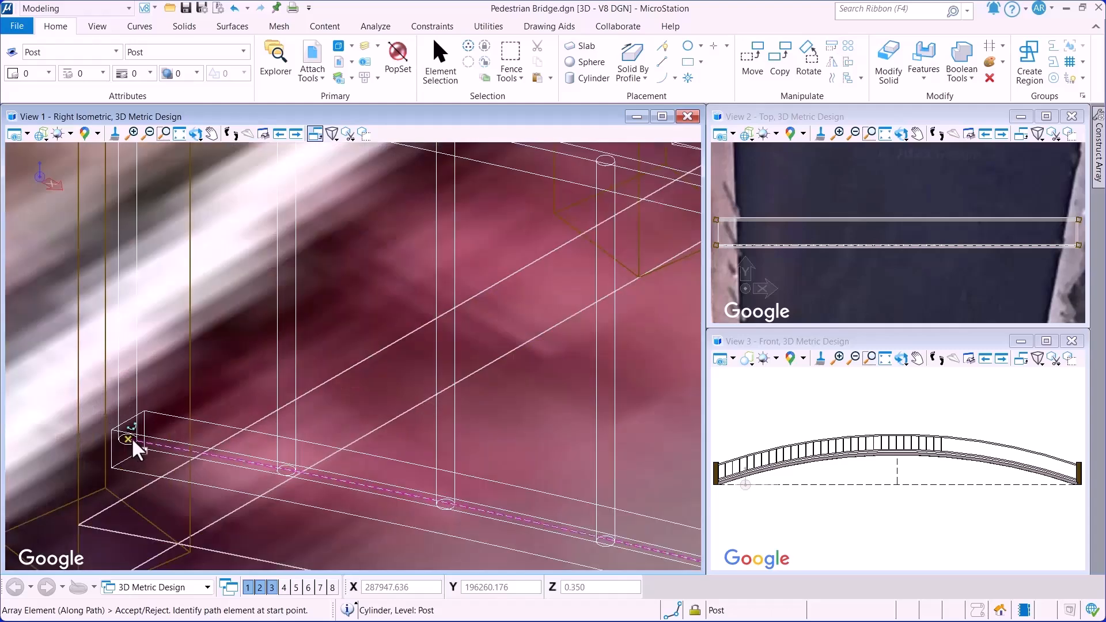
pyautogui.click(131, 444)
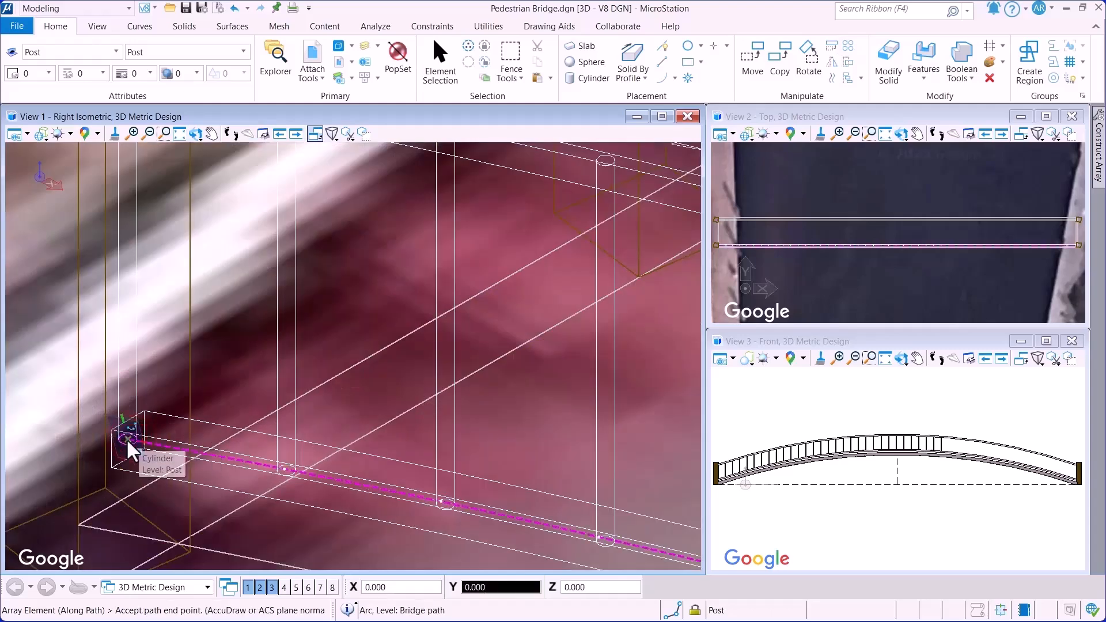
pyautogui.scroll(-3, 129, 442)
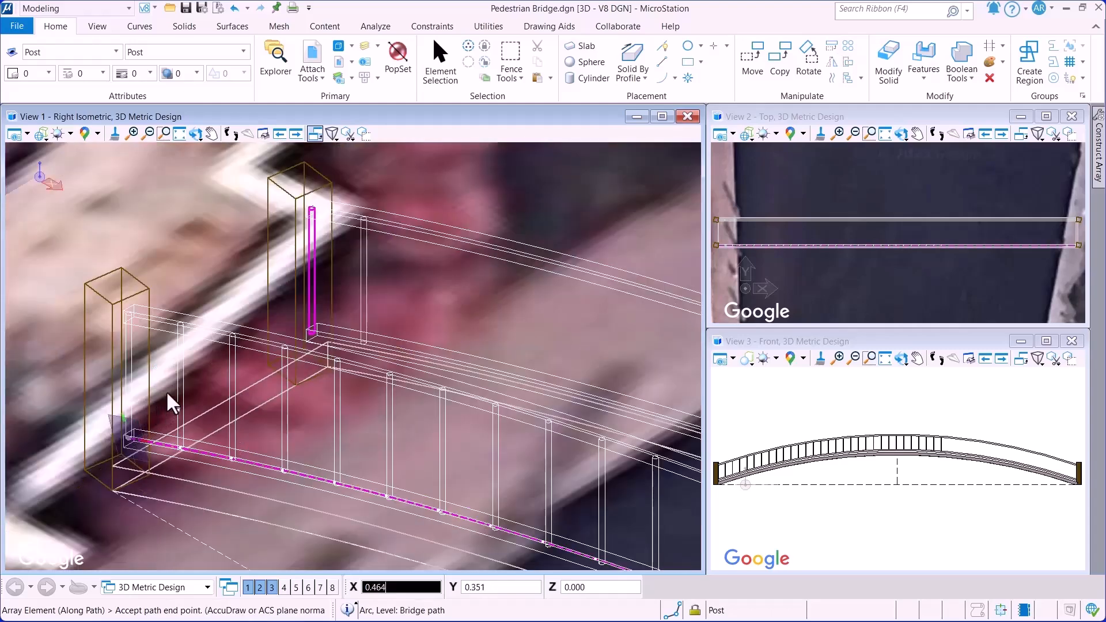
pyautogui.click(244, 330)
pyautogui.scroll(-1, 244, 331)
pyautogui.scroll(-3, 242, 325)
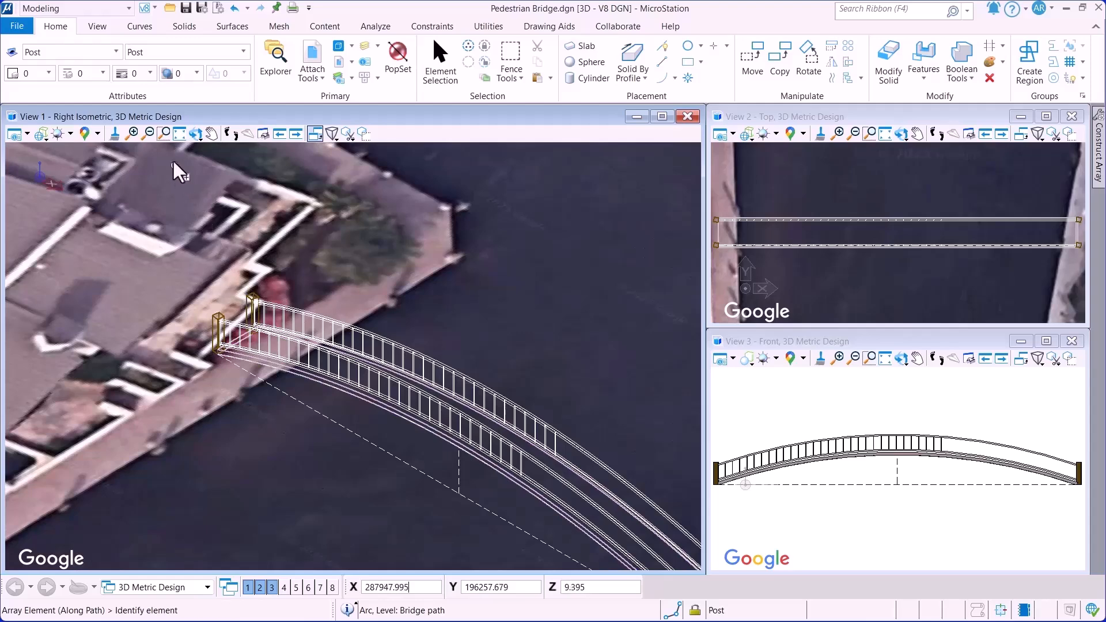
pyautogui.click(178, 135)
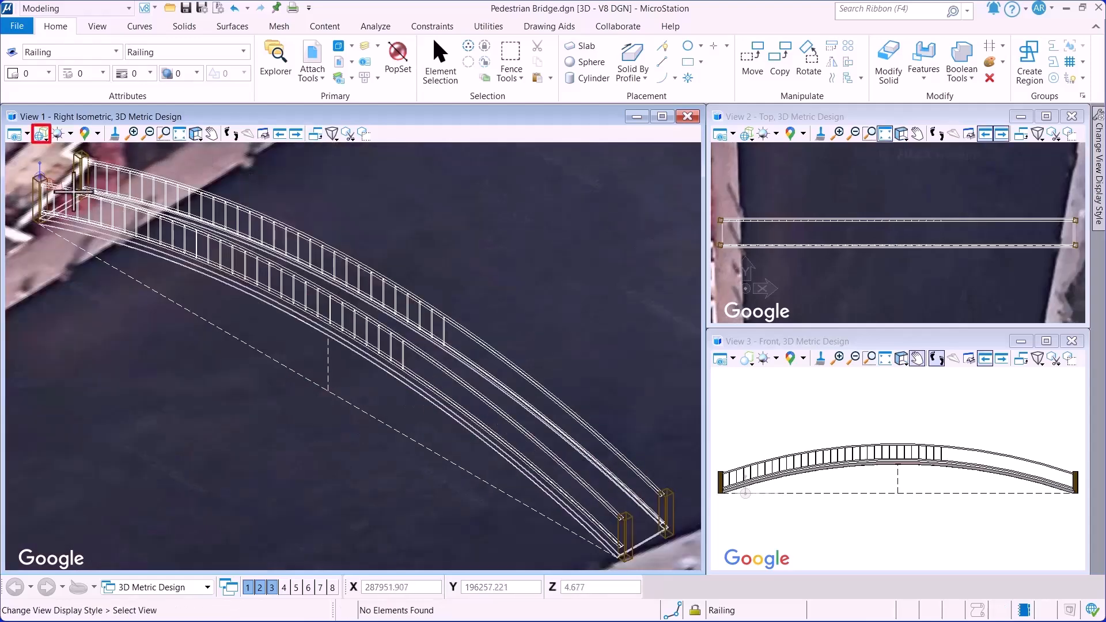
# Step: Set View 1 to the Default Smooth display style and View 2 to a Transparent display style
pyautogui.click(41, 136)
pyautogui.moveTo(212, 215)
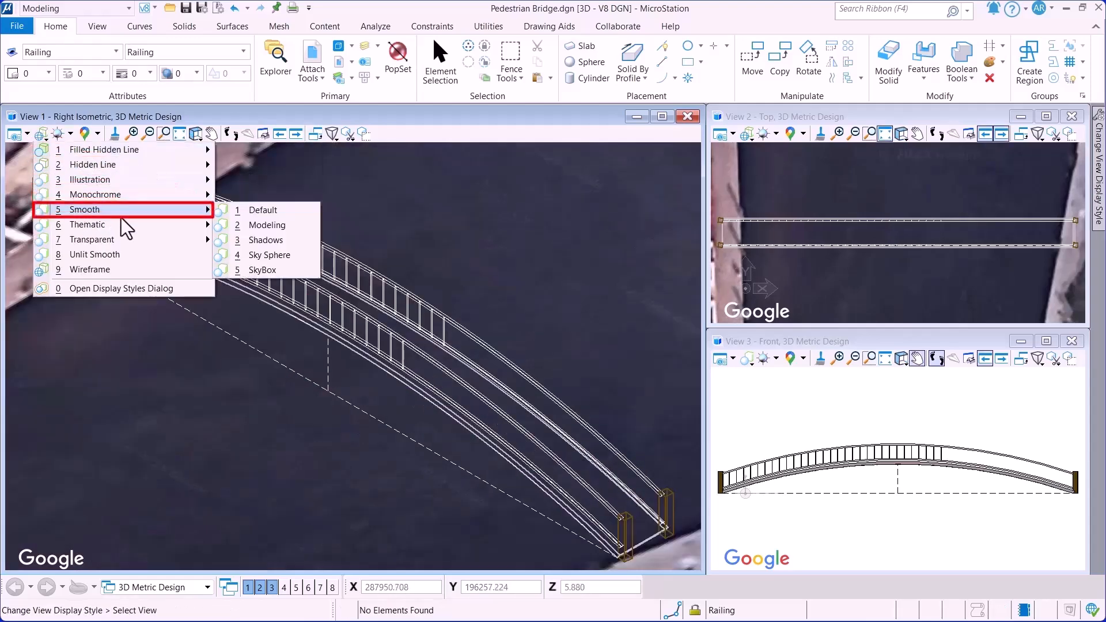
pyautogui.click(253, 211)
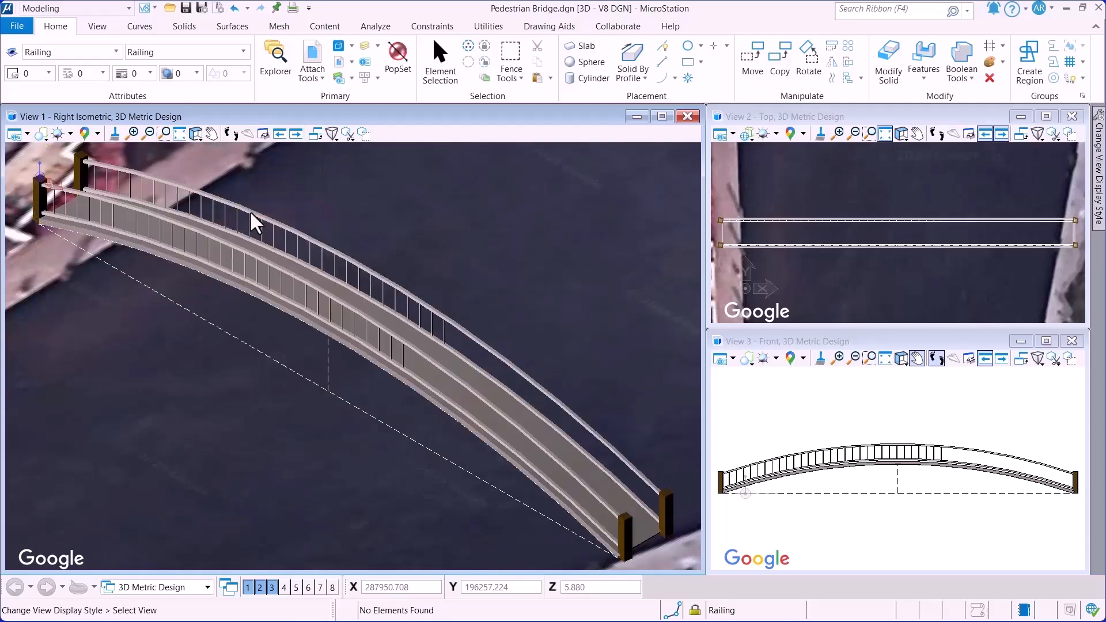
pyautogui.click(747, 135)
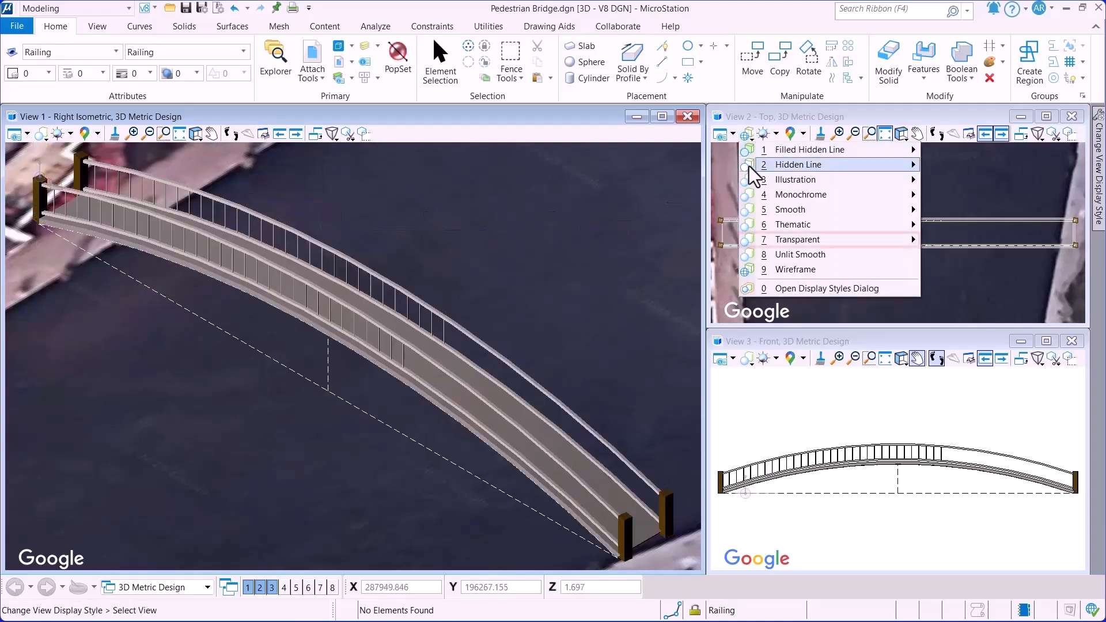
pyautogui.moveTo(851, 240)
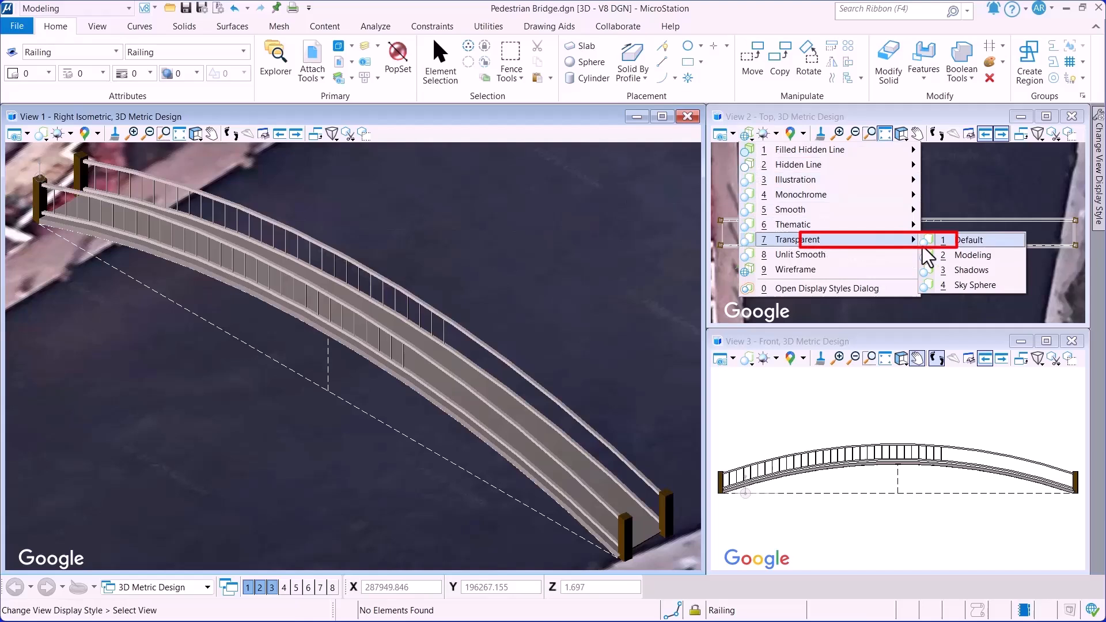
pyautogui.click(952, 254)
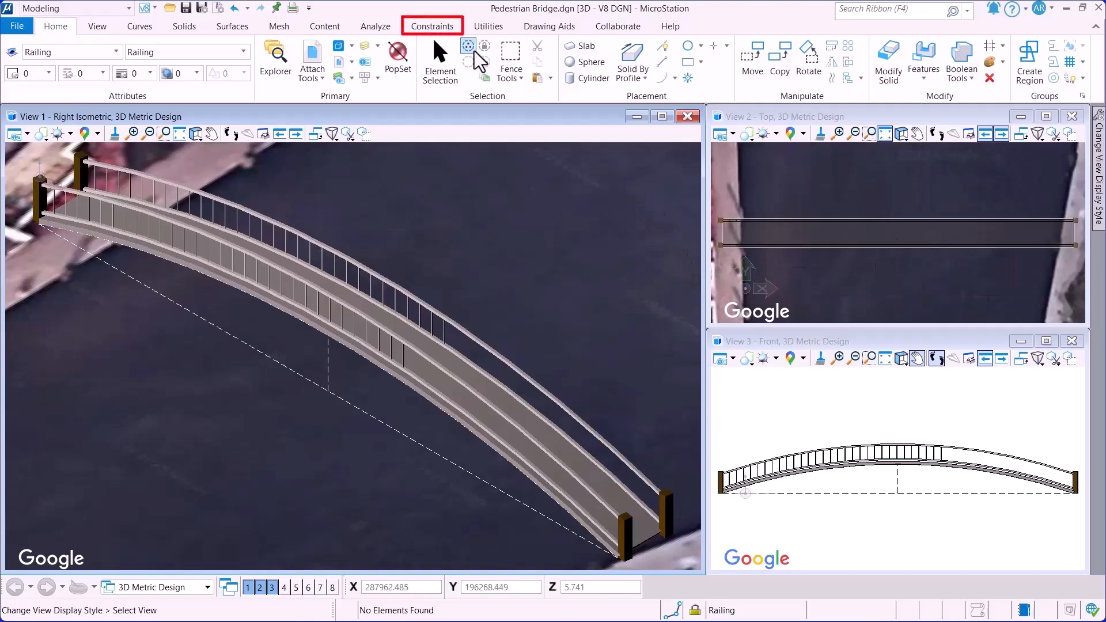
# Step: Open the model's Variables dialog and set the stone post height variable H_SPost to 2 m
pyautogui.click(433, 28)
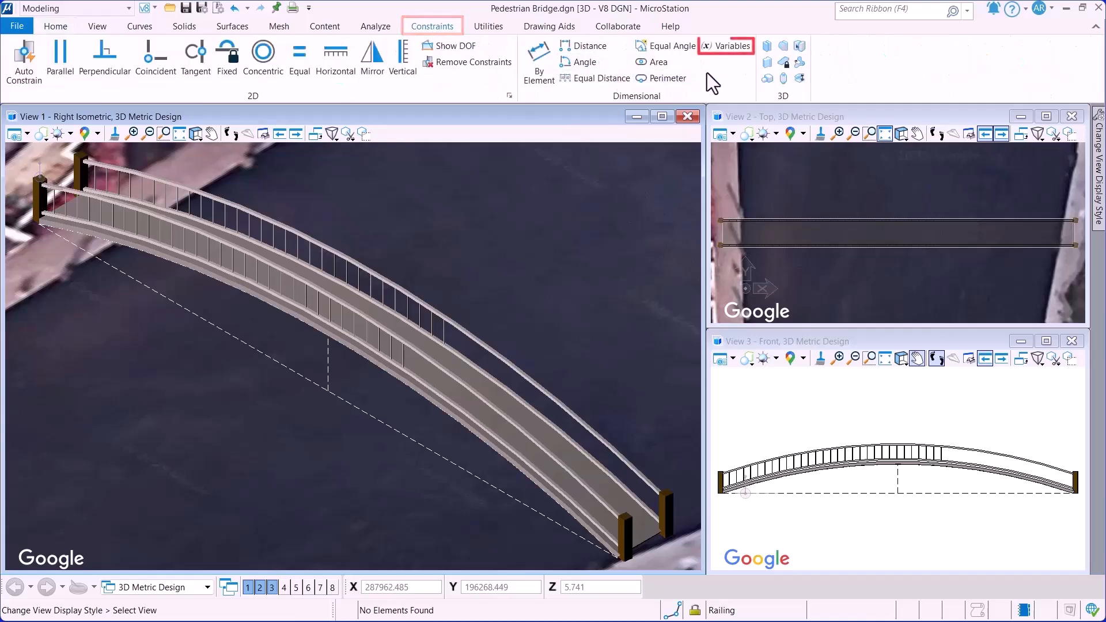
pyautogui.click(727, 47)
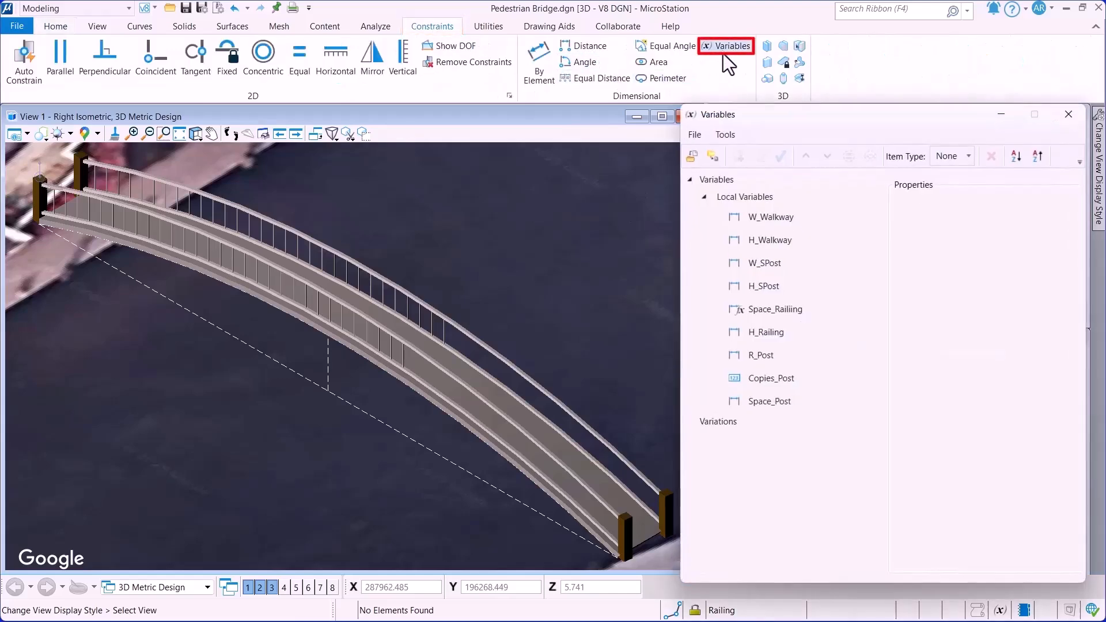
pyautogui.click(752, 217)
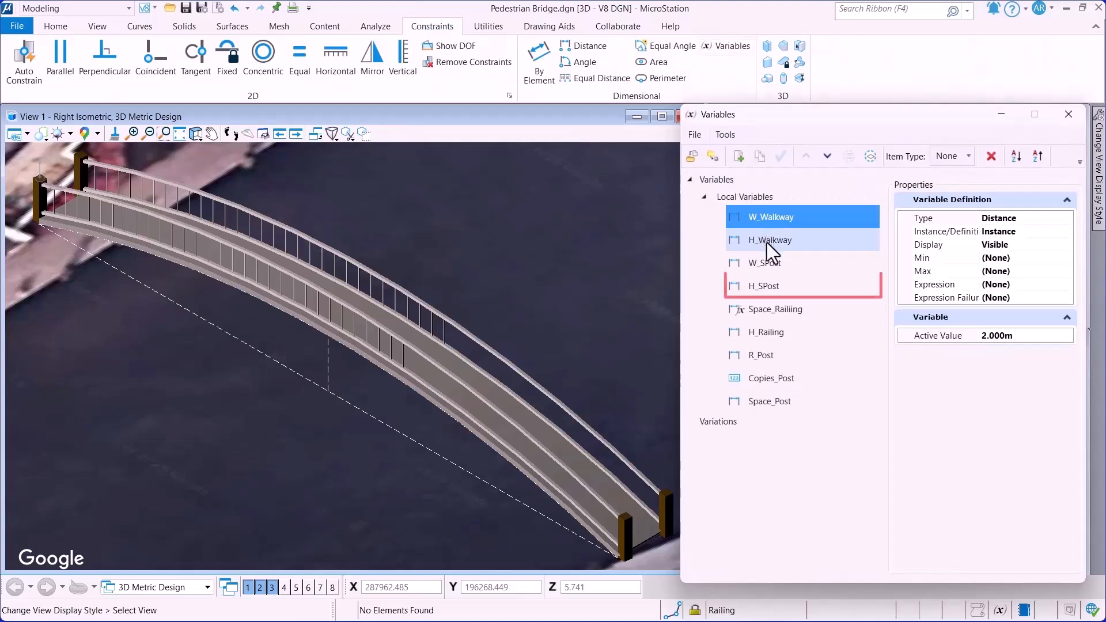
pyautogui.click(766, 262)
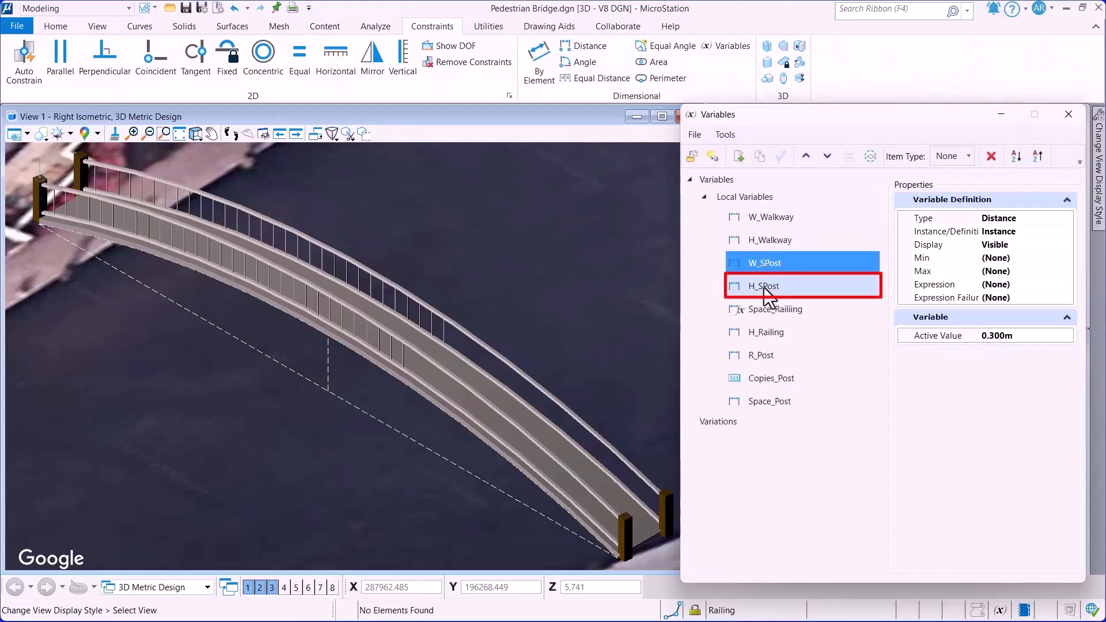
pyautogui.click(764, 287)
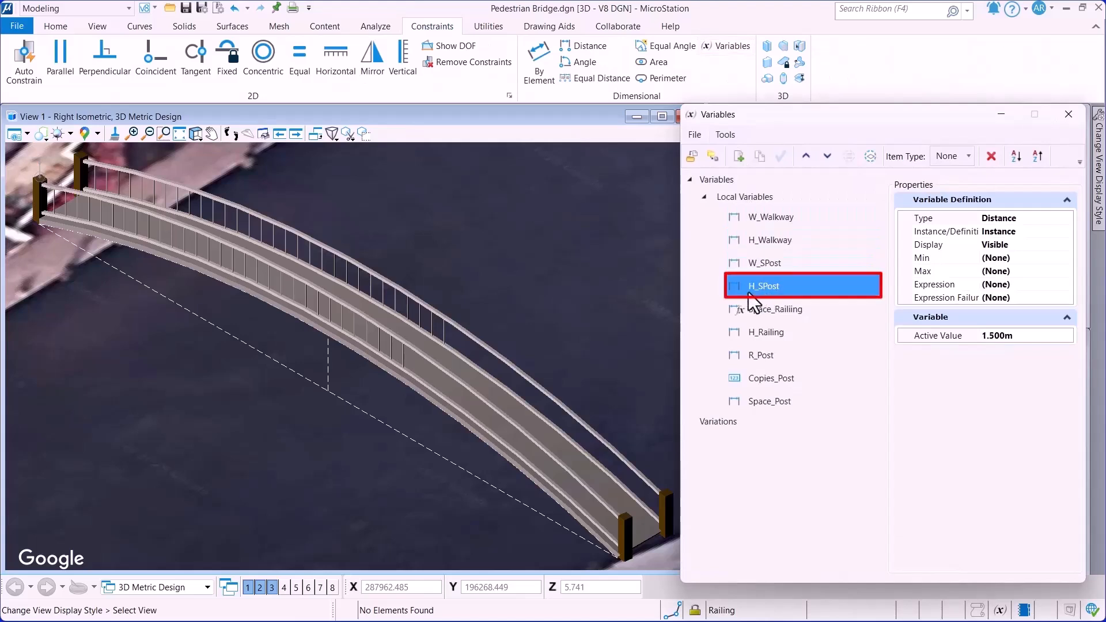
pyautogui.click(991, 337)
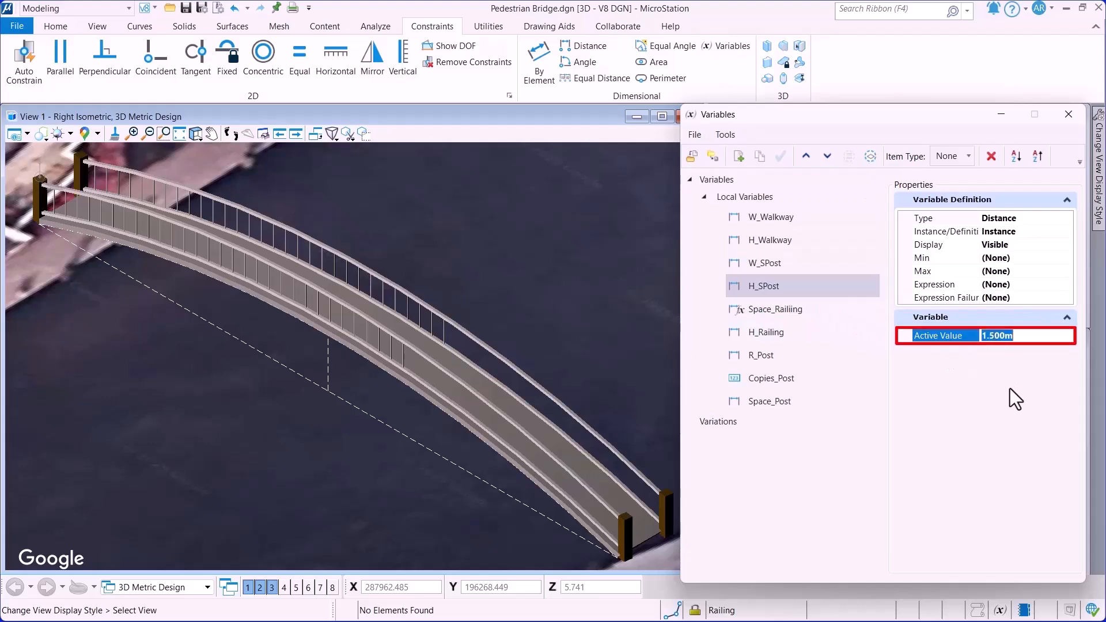
pyautogui.write('2')
pyautogui.press('Return')
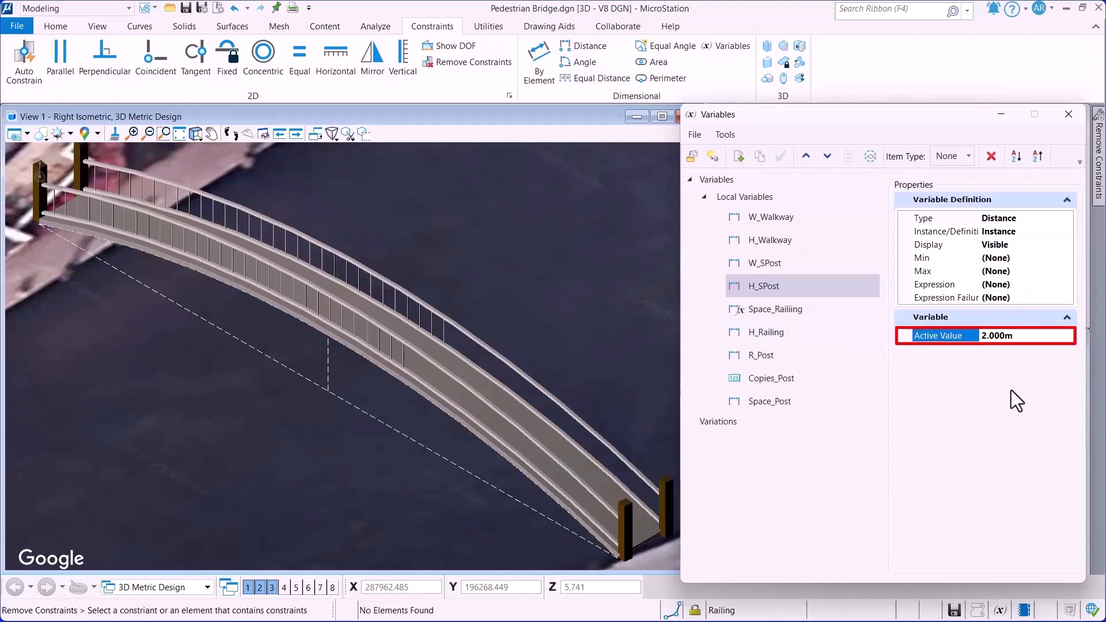
# Step: Set the stone post height variable H_SPost to 1.5 m
pyautogui.doubleClick(993, 337)
pyautogui.write('1.5')
pyautogui.press('Return')
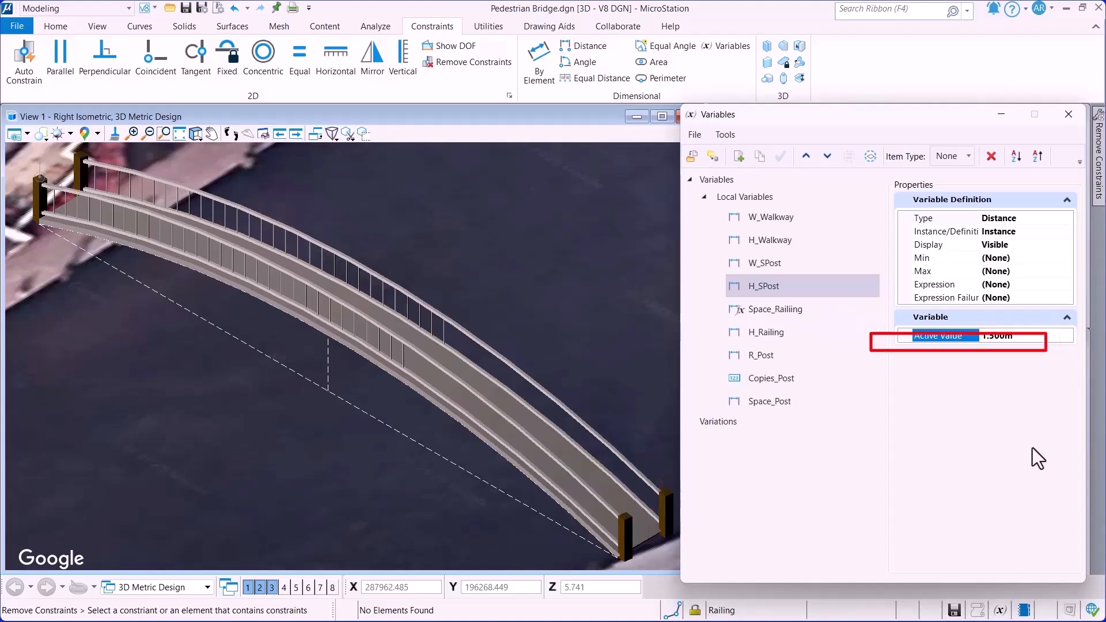
# Step: Set the Copies_Post variable to 50 for the number of railing posts
pyautogui.click(773, 380)
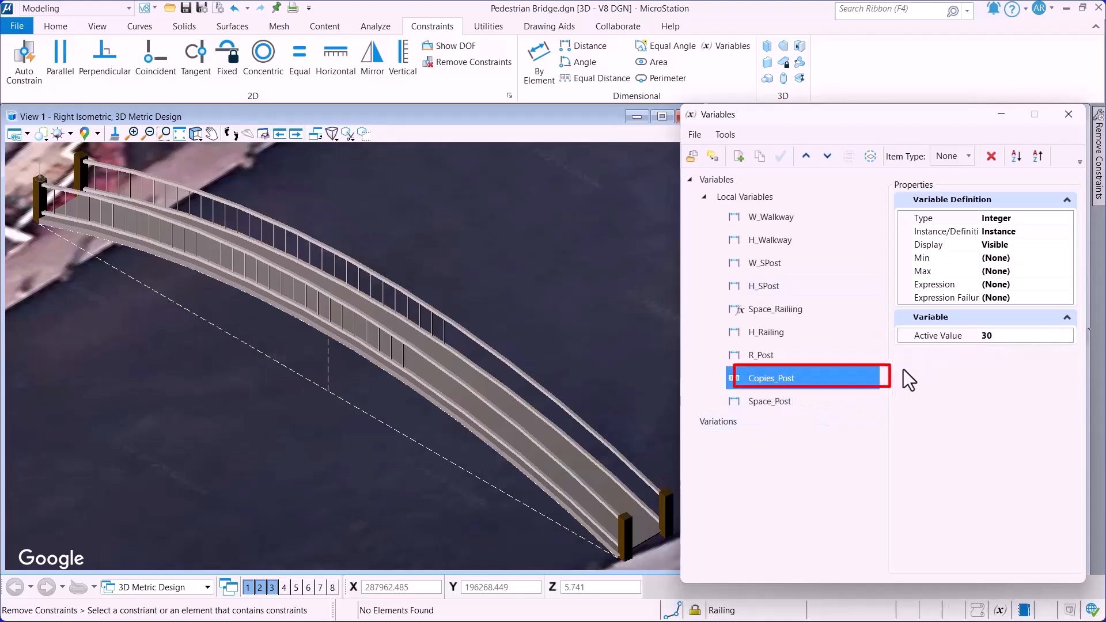
pyautogui.click(985, 337)
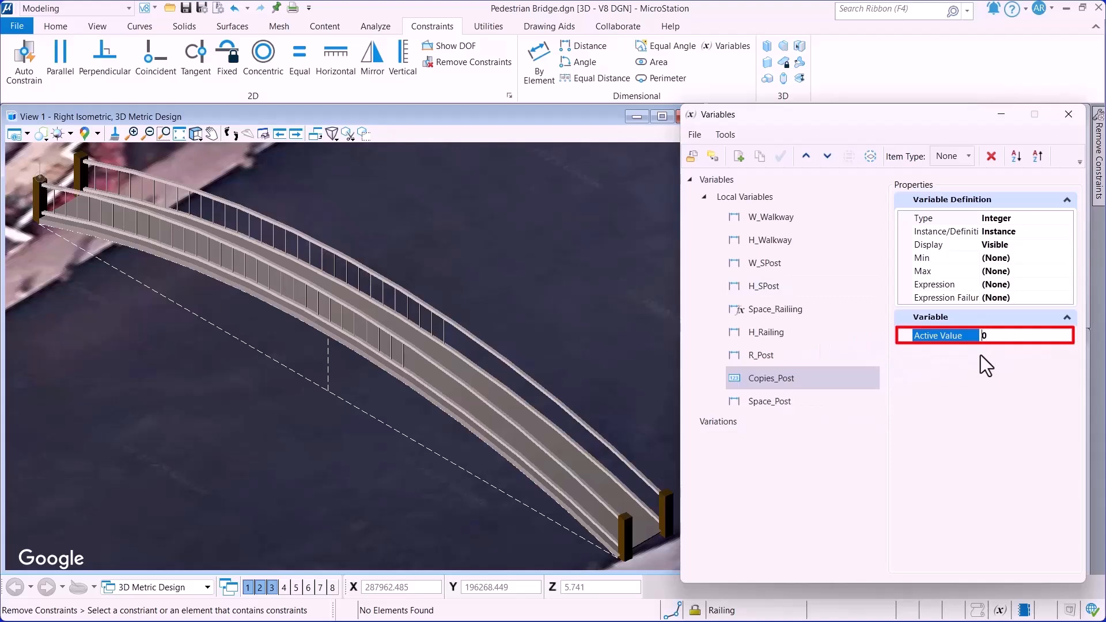
pyautogui.write('5')
pyautogui.press('Return')
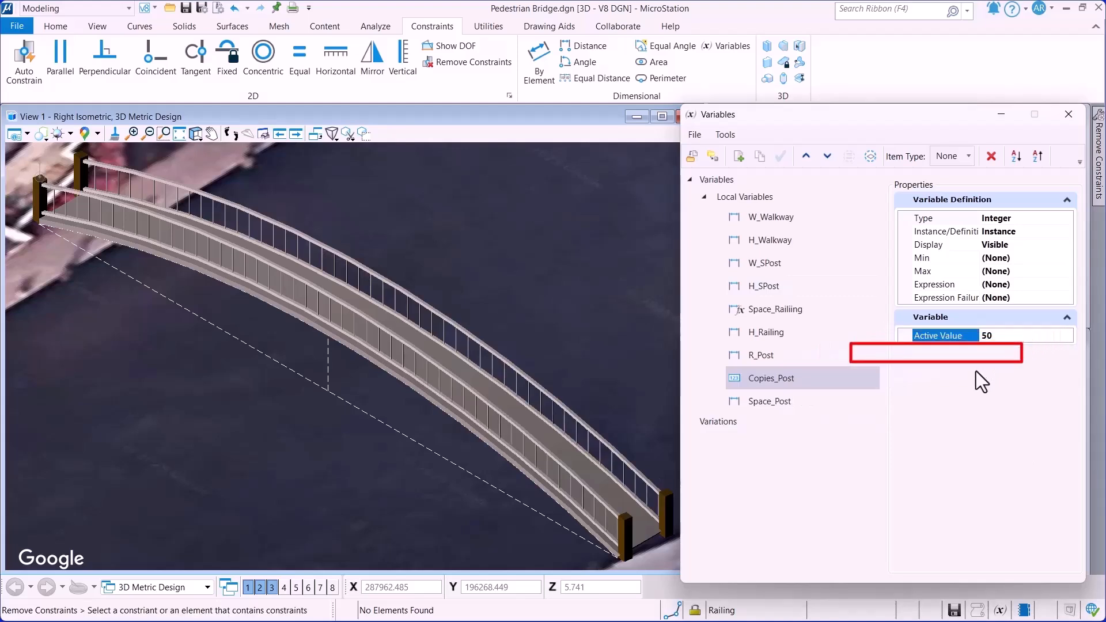
# Step: Set the railing post spacing variable Space_Post to 0.3 m
pyautogui.click(793, 405)
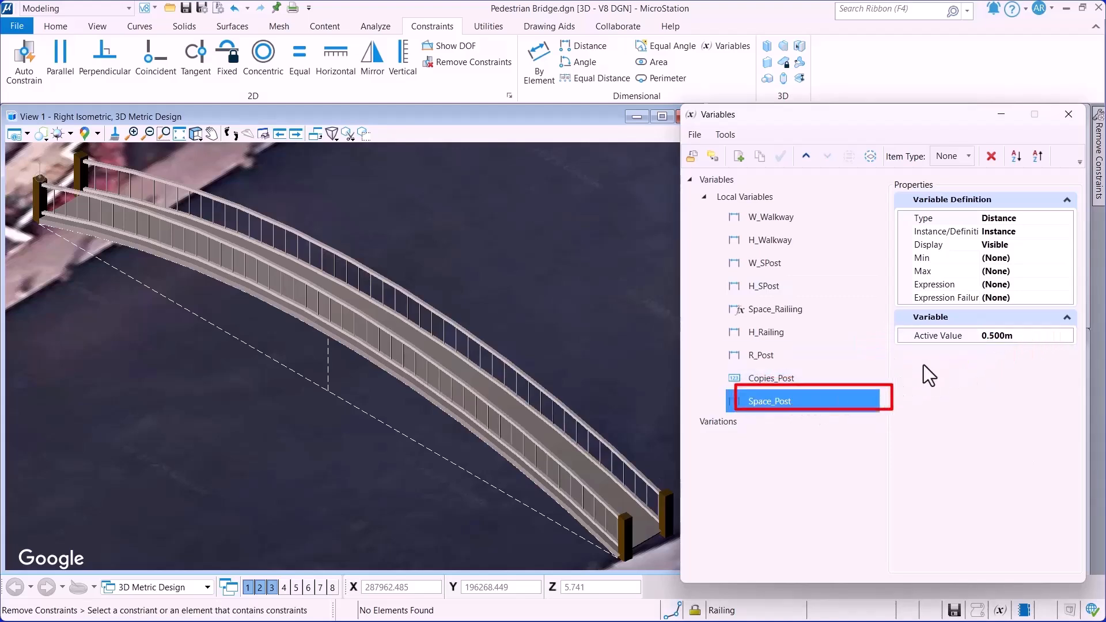
pyautogui.click(995, 336)
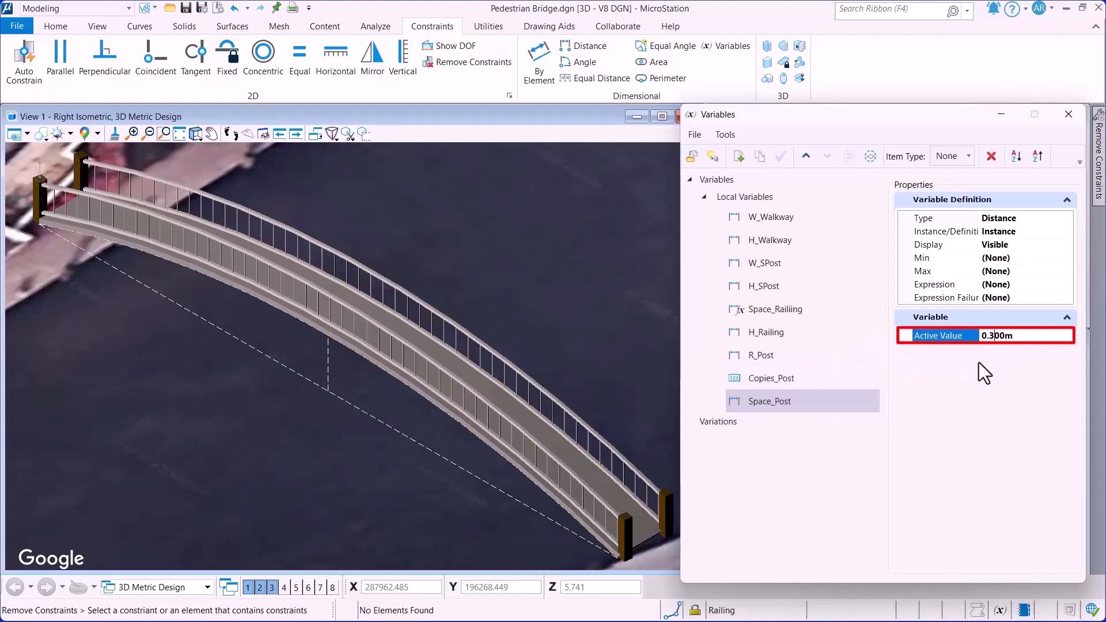
pyautogui.press('Return')
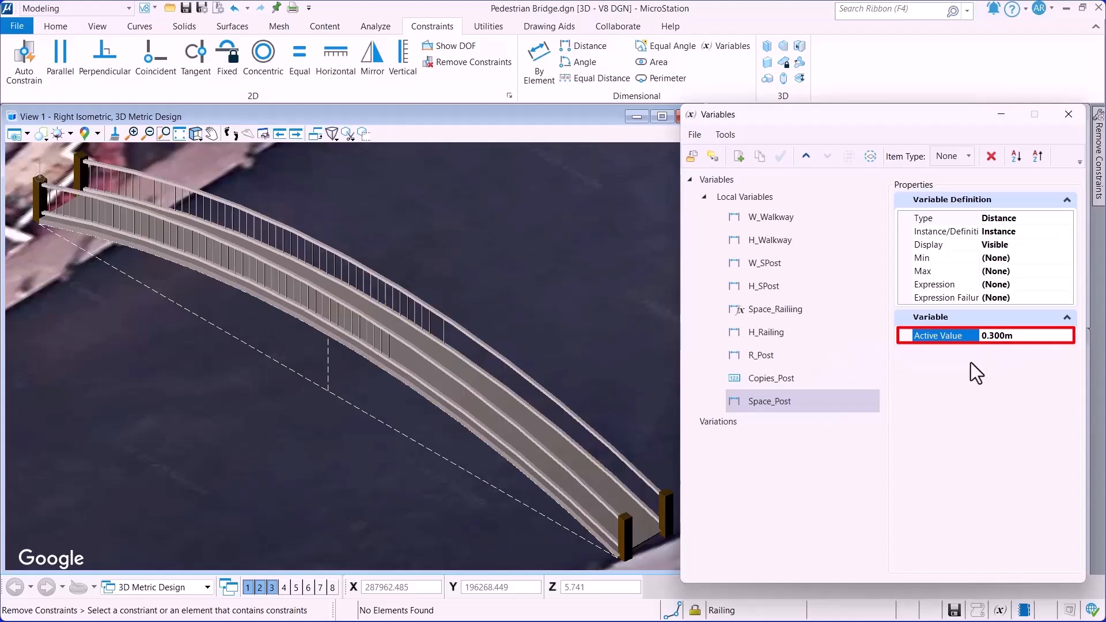
# Step: Set the walkway width variable W_Walkway to 3 m
pyautogui.click(764, 222)
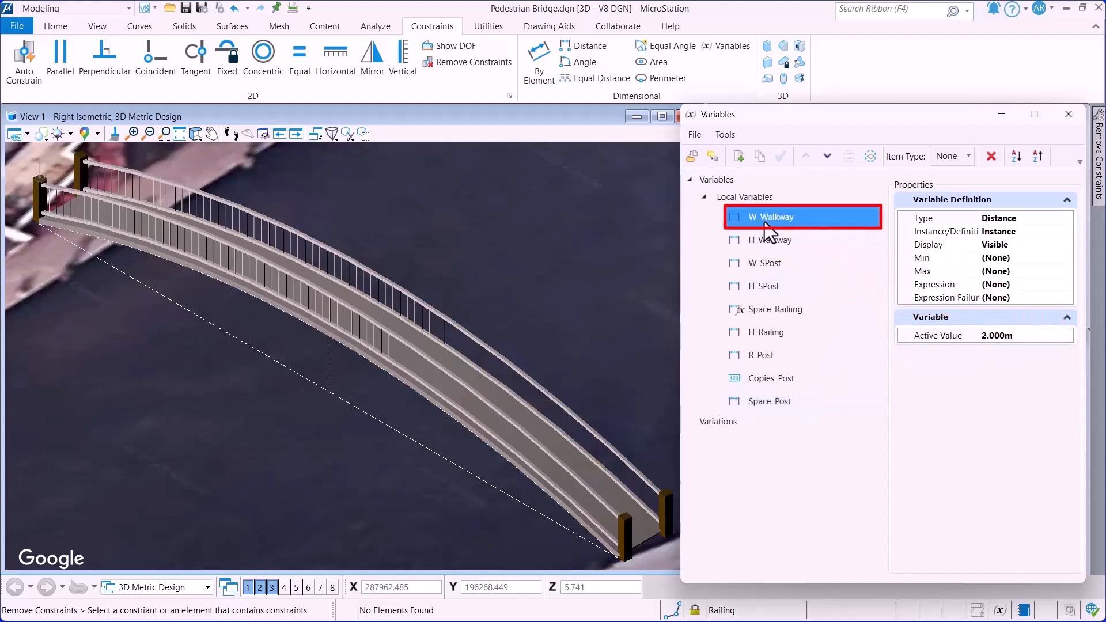
pyautogui.click(982, 341)
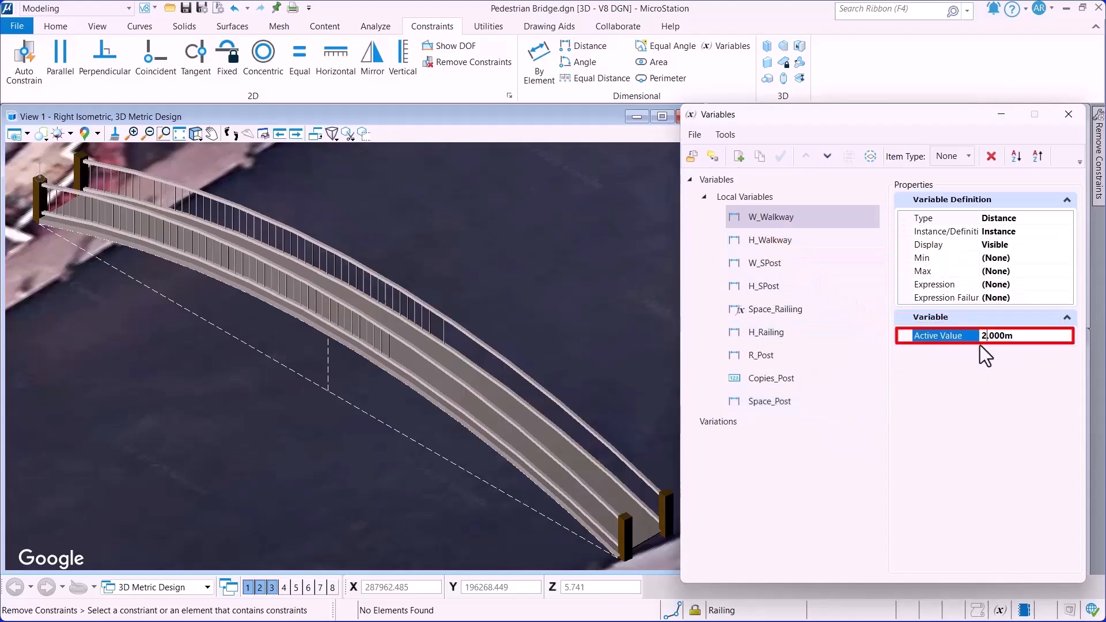
pyautogui.press('BackSpace')
pyautogui.write('3')
pyautogui.press('Return')
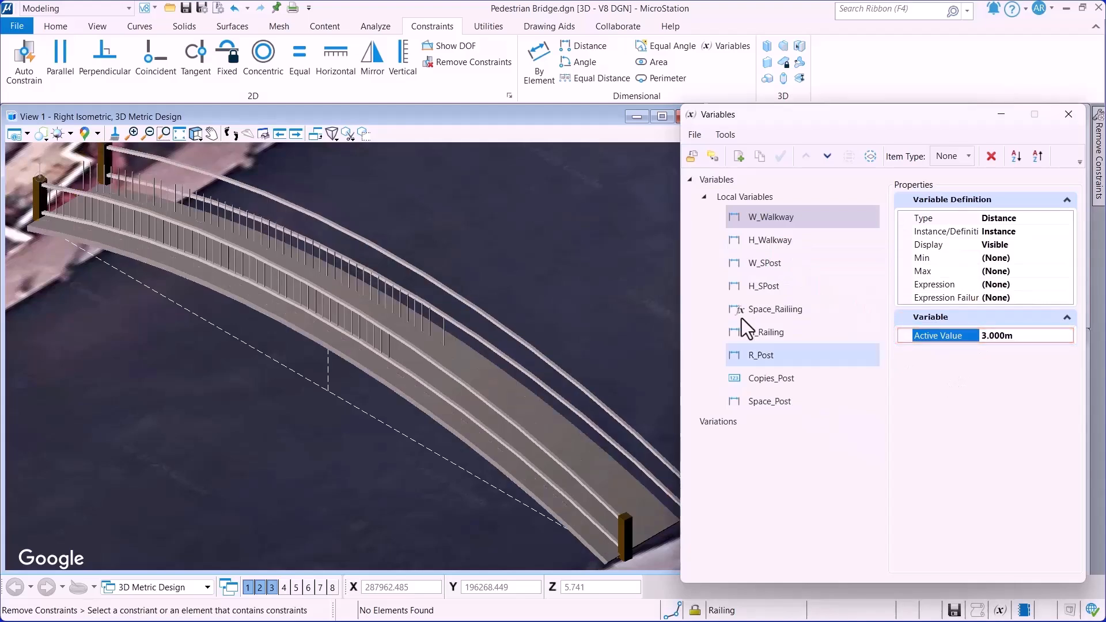
# Step: Inspect the railings and posts at the bridge's near end, and set the walkway width variable W_Walkway to 2 m
pyautogui.moveTo(144, 190); pyautogui.dragTo(271, 322, button='middle')
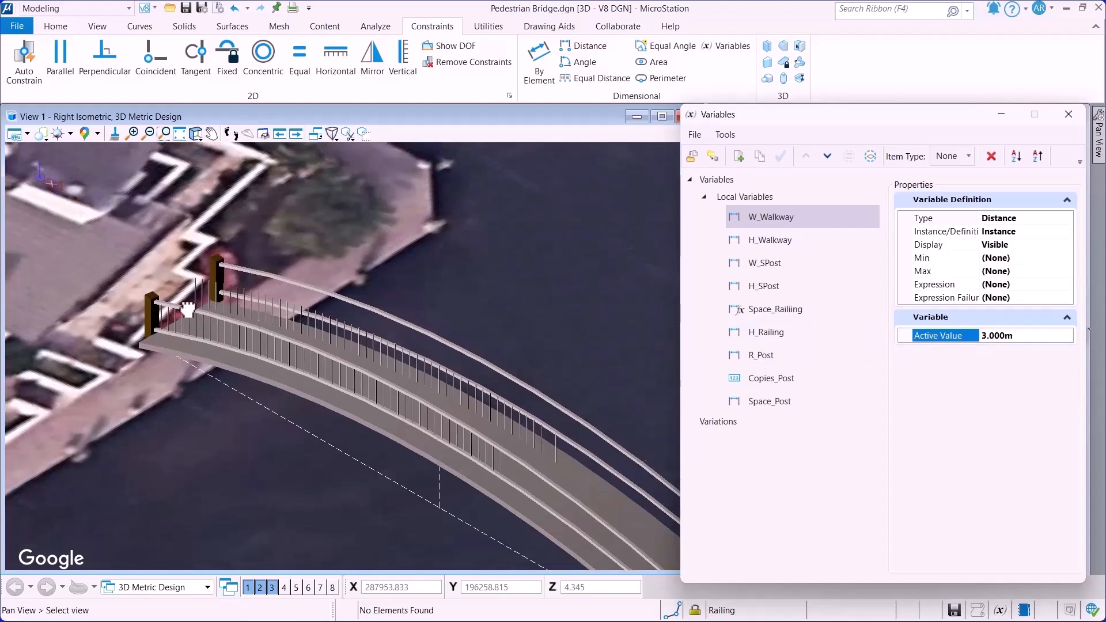
pyautogui.scroll(6, 184, 310)
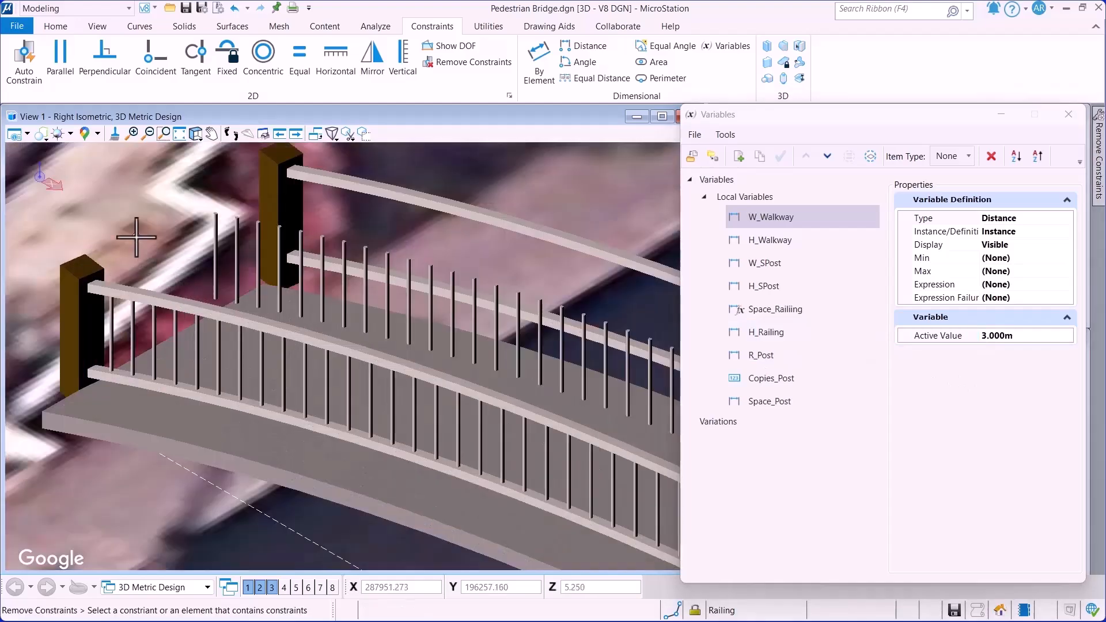
pyautogui.rightClick(157, 230)
pyautogui.click(174, 241)
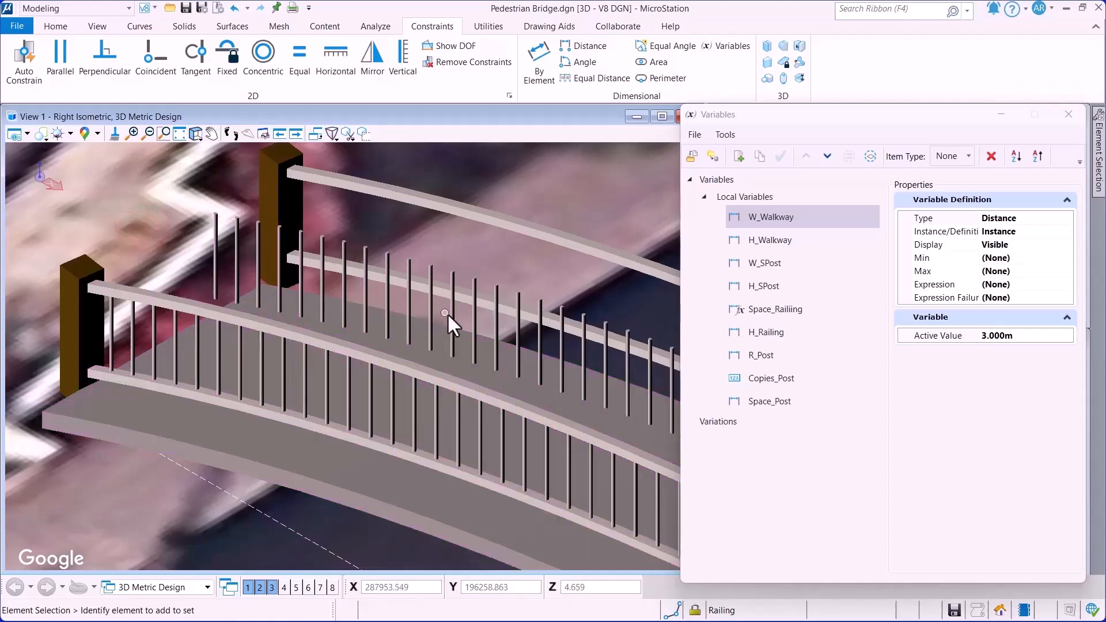
pyautogui.click(985, 337)
pyautogui.press('BackSpace')
pyautogui.write('2')
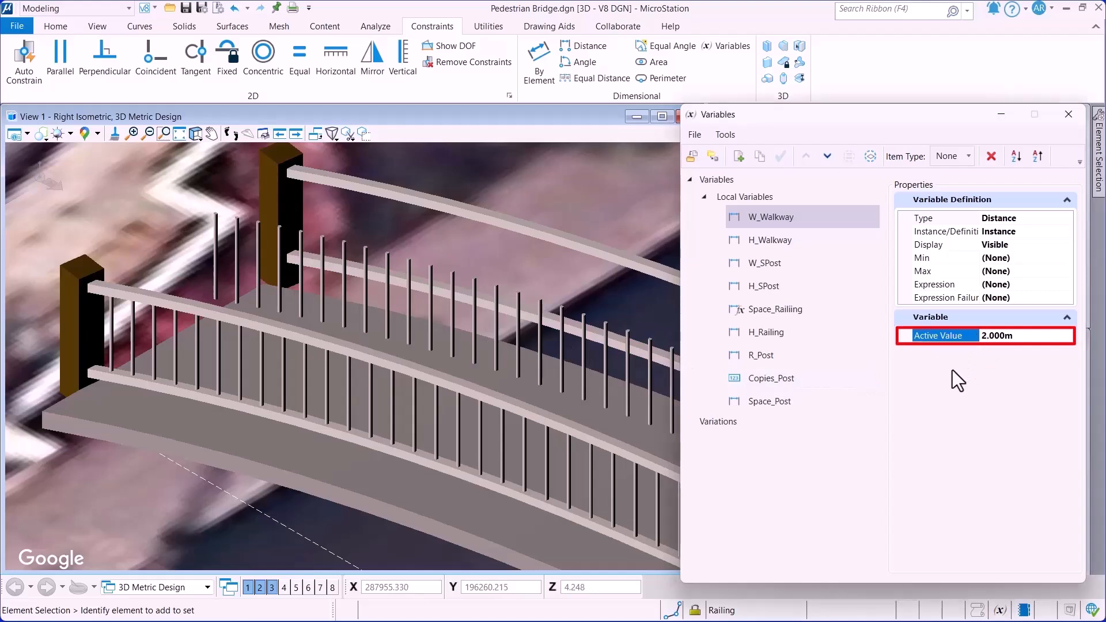
pyautogui.press('Return')
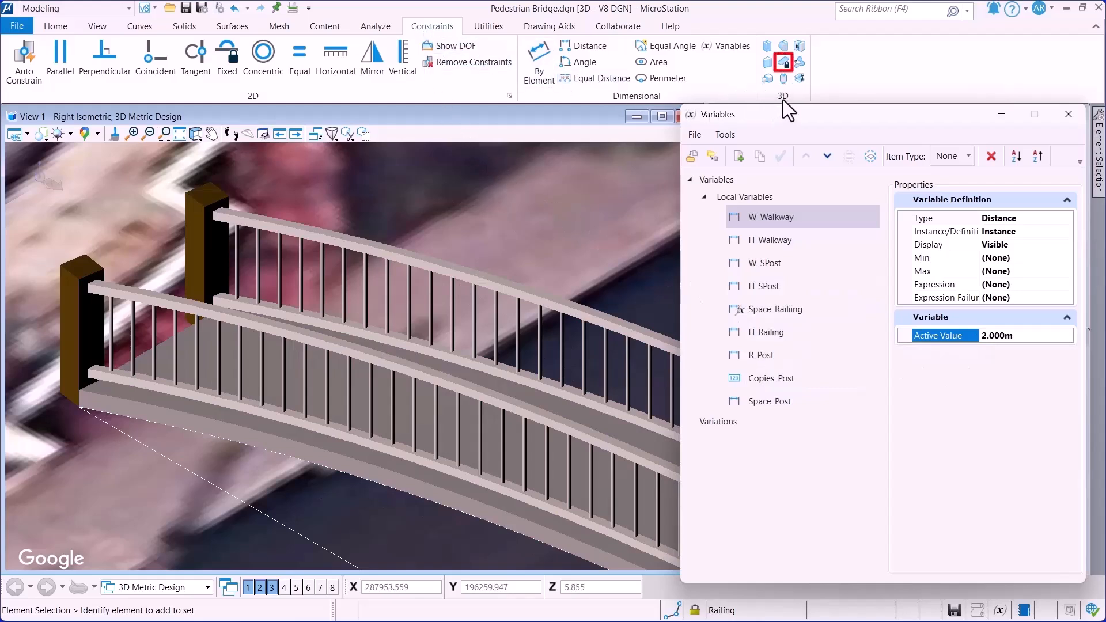
# Step: Apply a Fixed 3D constraint to the front stone post at its bottom corner where it meets the walkway
pyautogui.click(783, 62)
pyautogui.scroll(5, 37, 395)
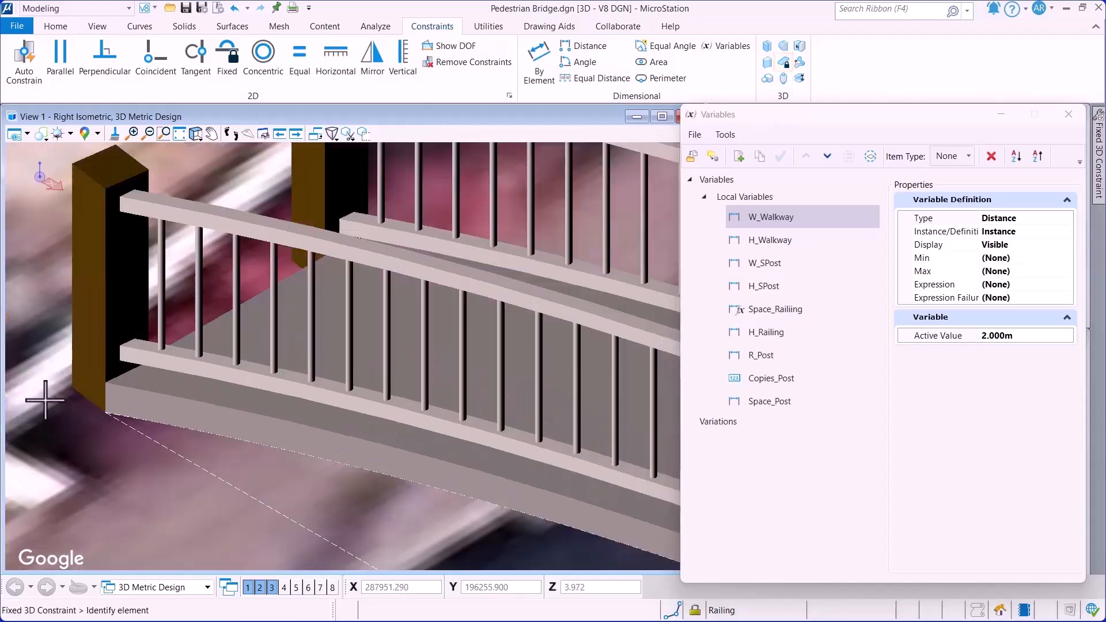
pyautogui.click(199, 412)
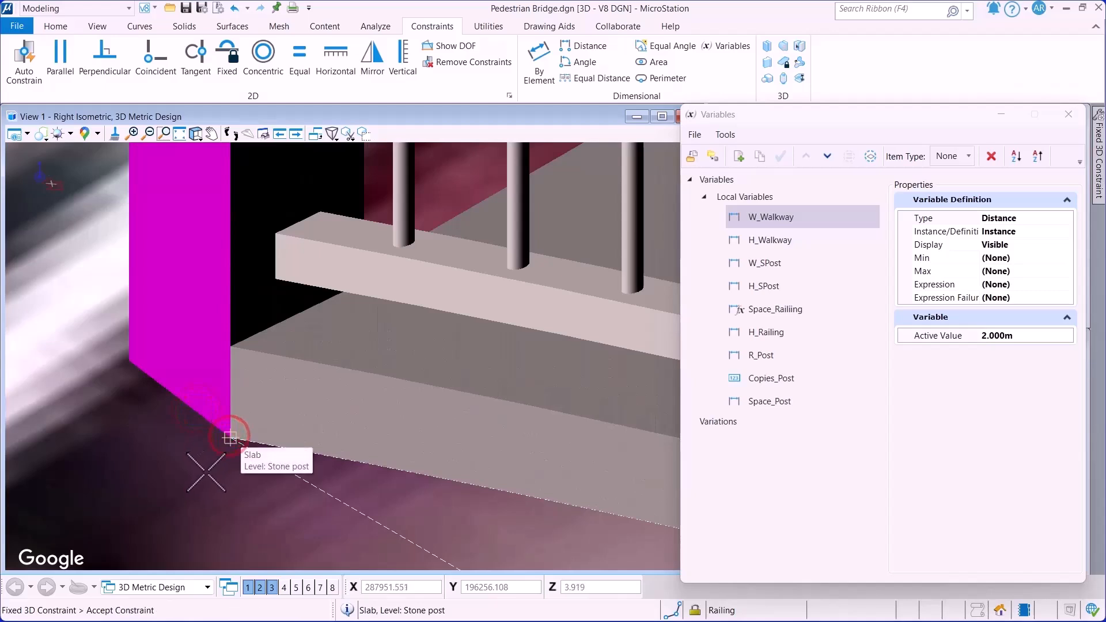
pyautogui.click(206, 474)
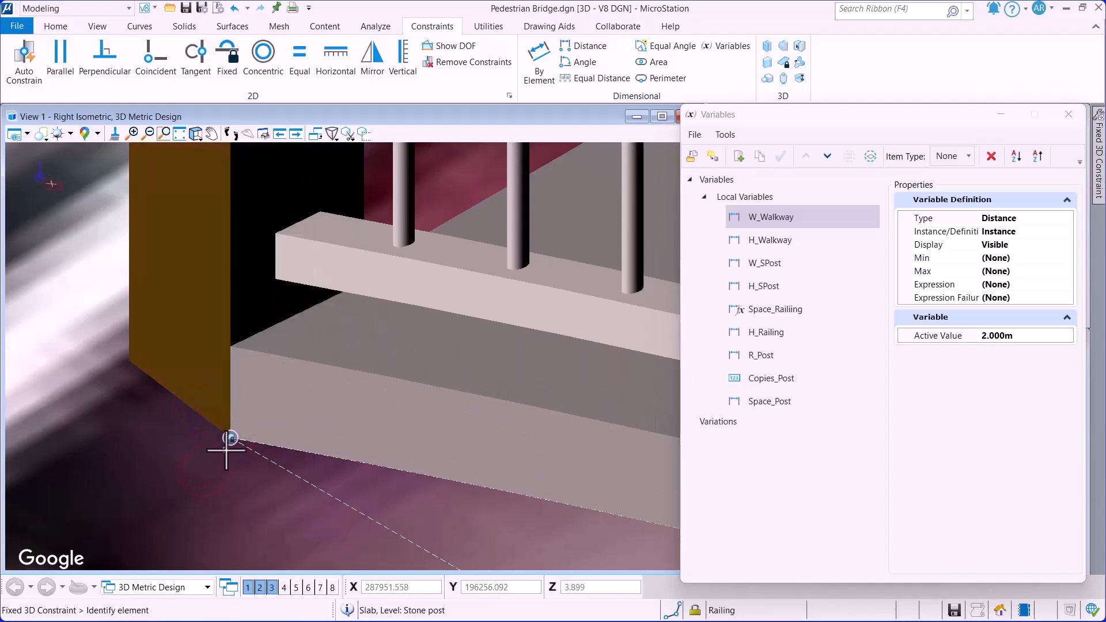
# Step: Add a Dimensional 3D constraint of 0.000 between the fixed stone post's bottom corner and the coincident corner of the walkway solid
pyautogui.click(799, 46)
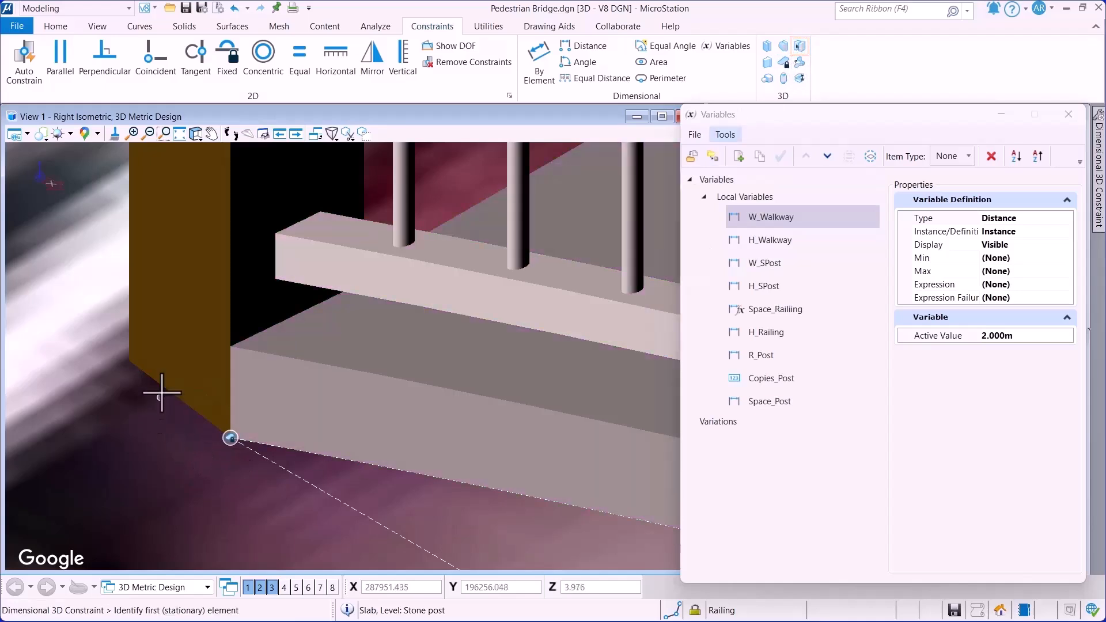
pyautogui.click(165, 378)
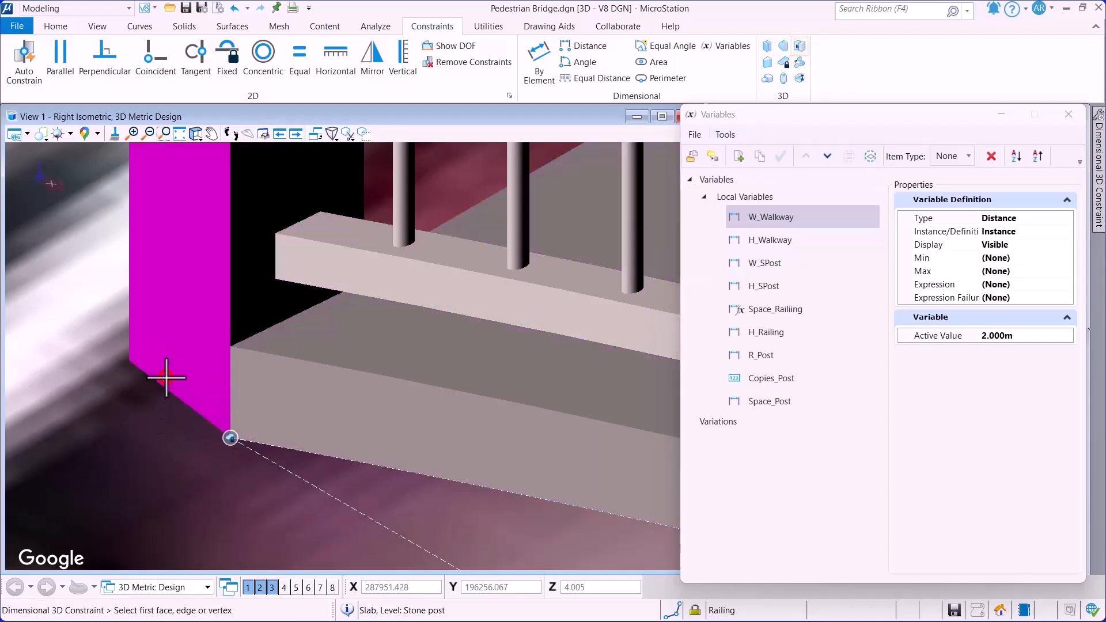
pyautogui.click(230, 439)
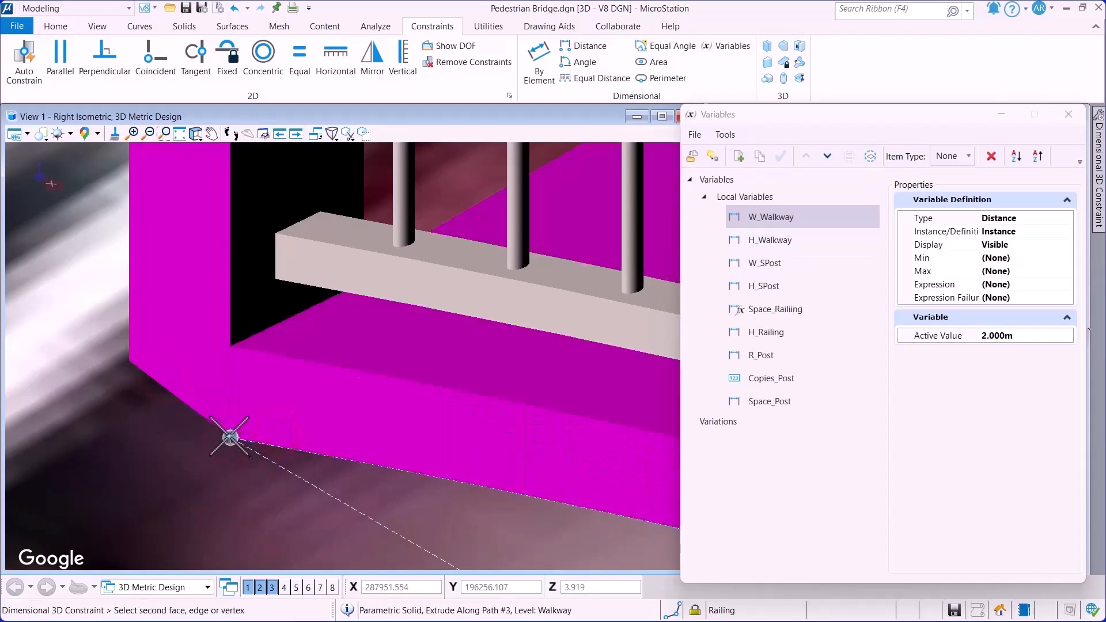
pyautogui.click(207, 469)
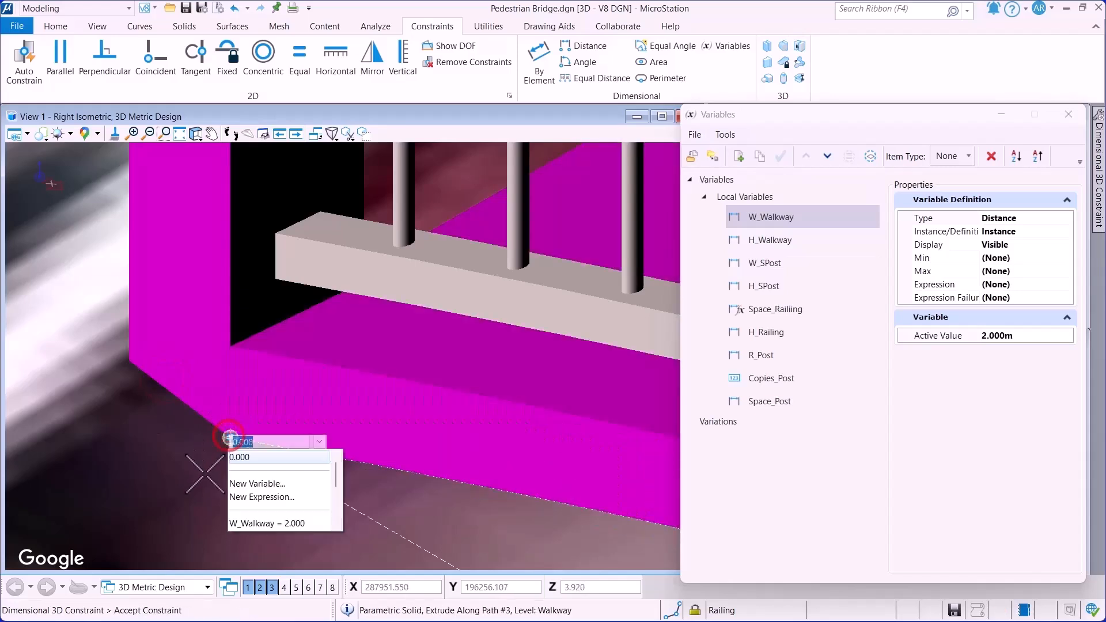
pyautogui.click(271, 459)
pyautogui.click(298, 487)
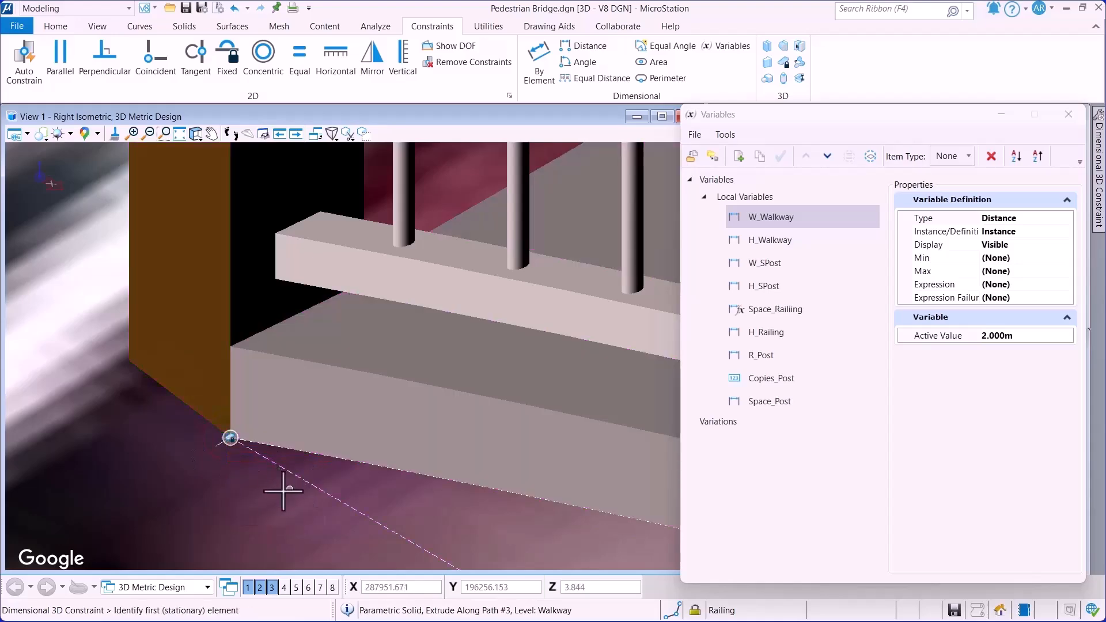
# Step: Switch the view's display style to Wireframe with the two near-end stone posts and their railings in view
pyautogui.scroll(3, 254, 420)
pyautogui.scroll(-2, 261, 415)
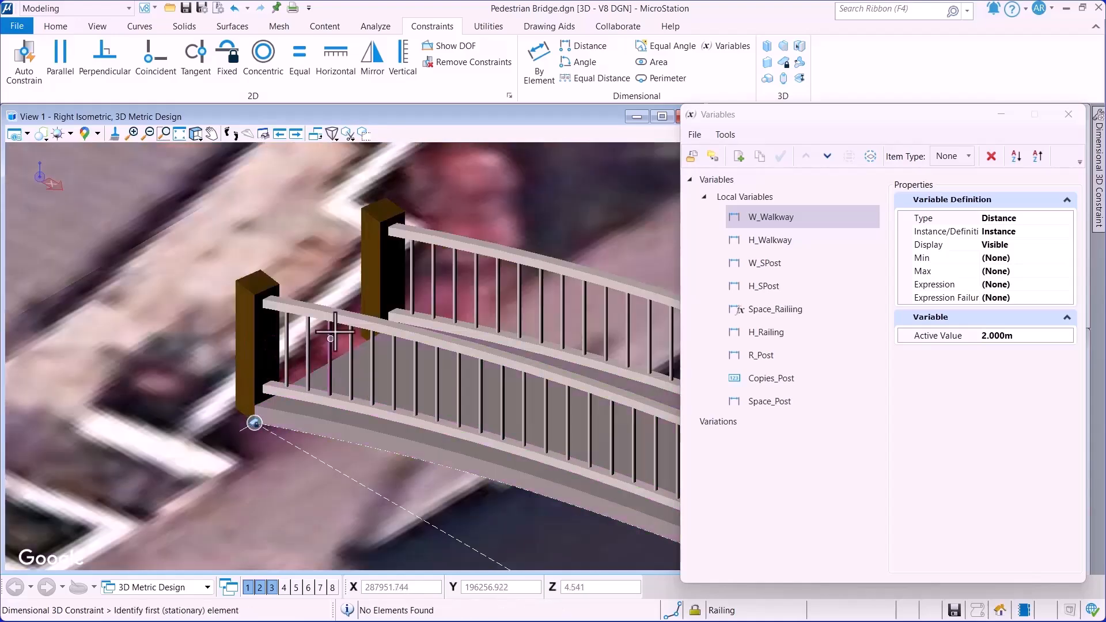
pyautogui.scroll(2, 363, 250)
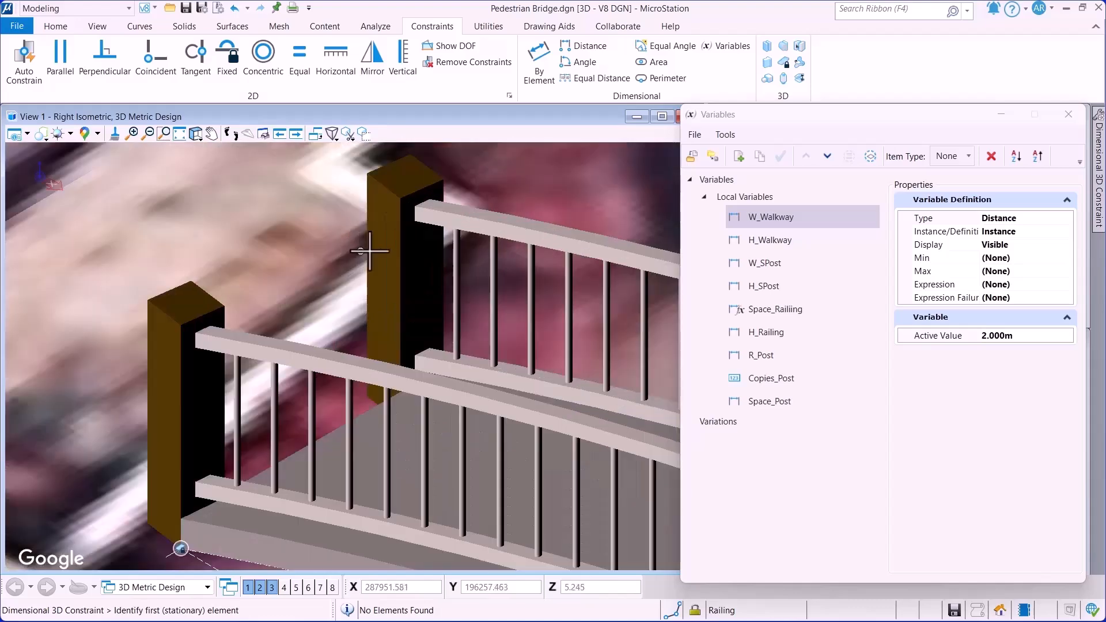
pyautogui.click(41, 134)
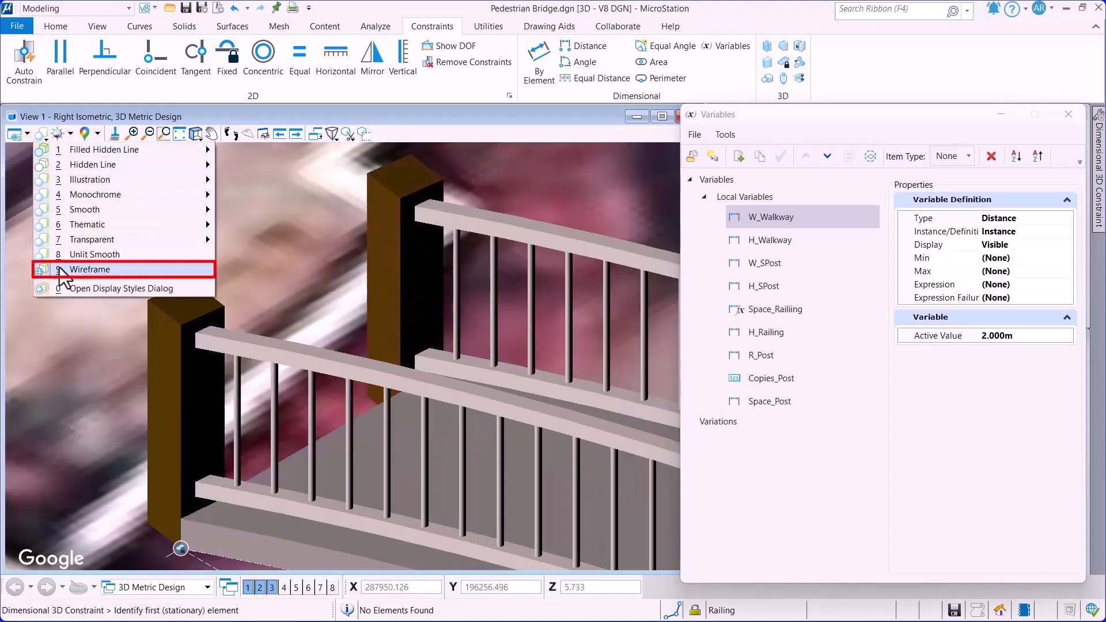
pyautogui.click(101, 272)
pyautogui.click(105, 279)
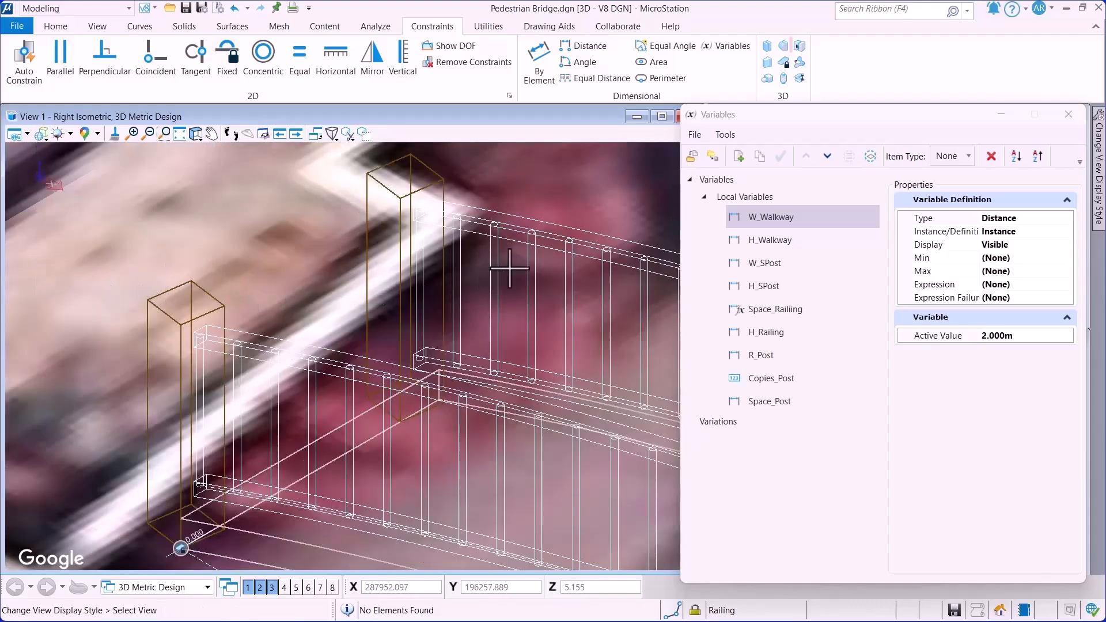
# Step: Place a Dimensional 3D constraint between the top centres of the first cylindrical railing posts on the front and opposite railings
pyautogui.click(799, 48)
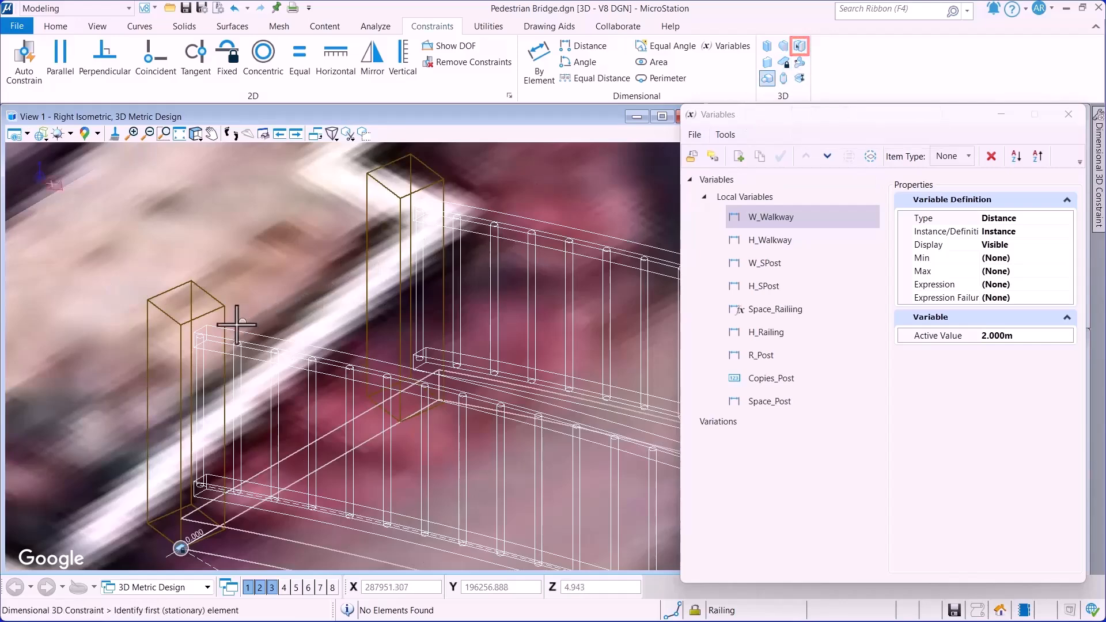
pyautogui.scroll(3, 202, 337)
pyautogui.click(199, 340)
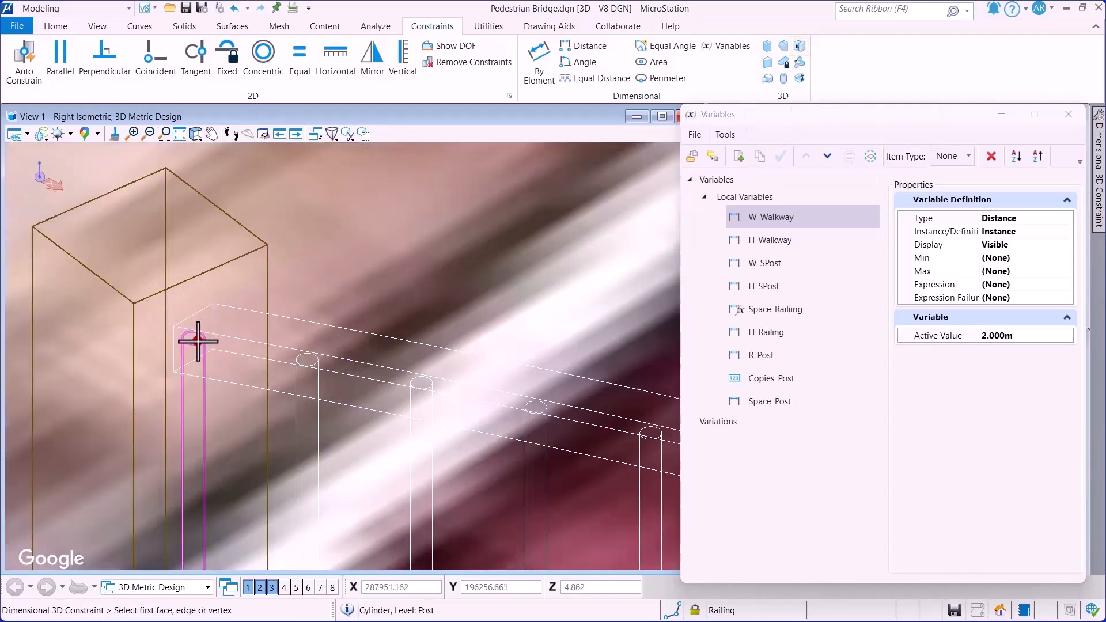
pyautogui.click(196, 338)
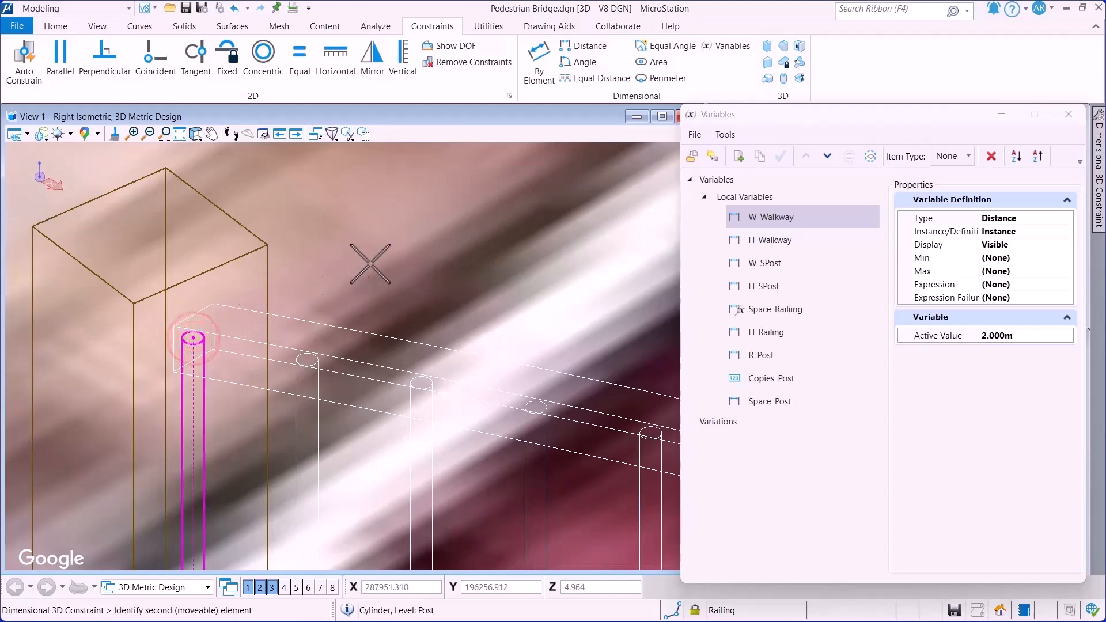
pyautogui.scroll(-5, 433, 230)
pyautogui.moveTo(487, 202); pyautogui.dragTo(317, 353, button='middle')
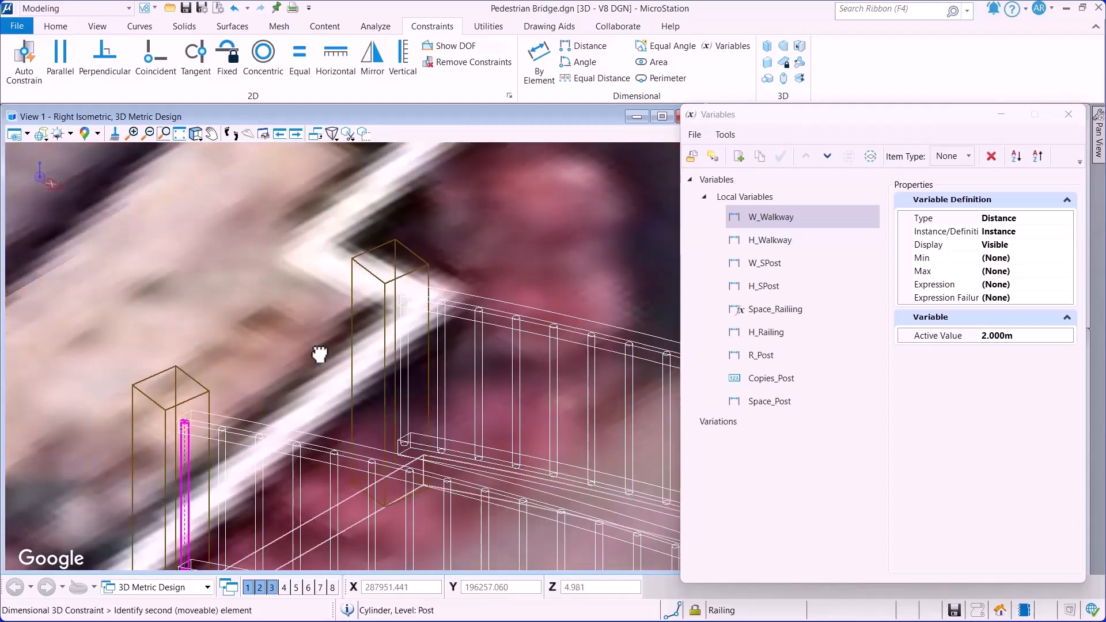
pyautogui.scroll(2, 411, 300)
pyautogui.scroll(2, 411, 300)
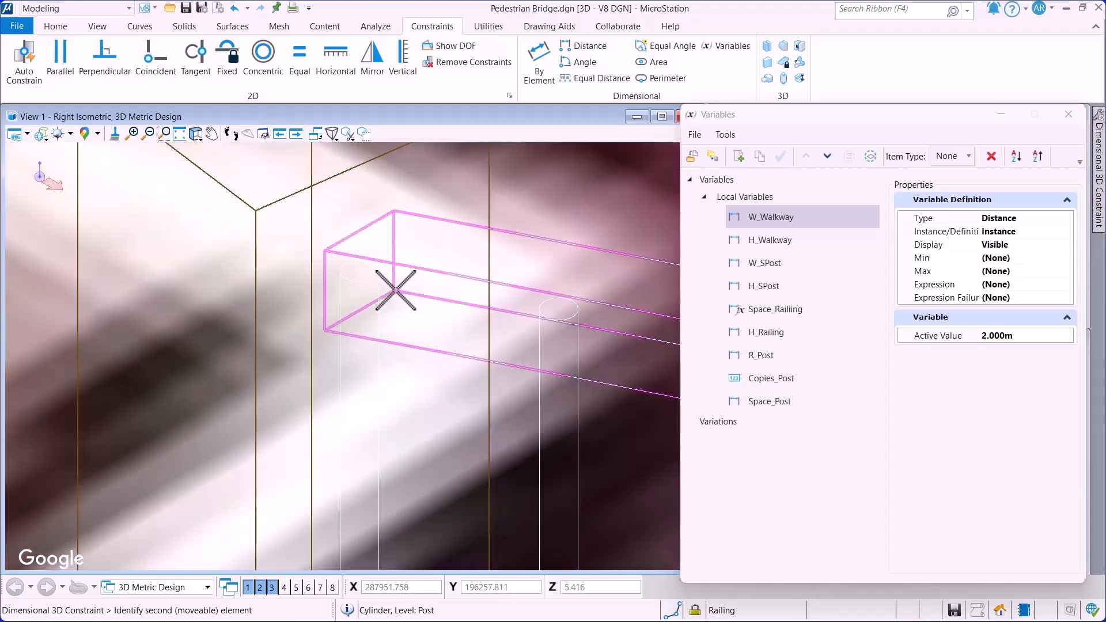
pyautogui.click(359, 270)
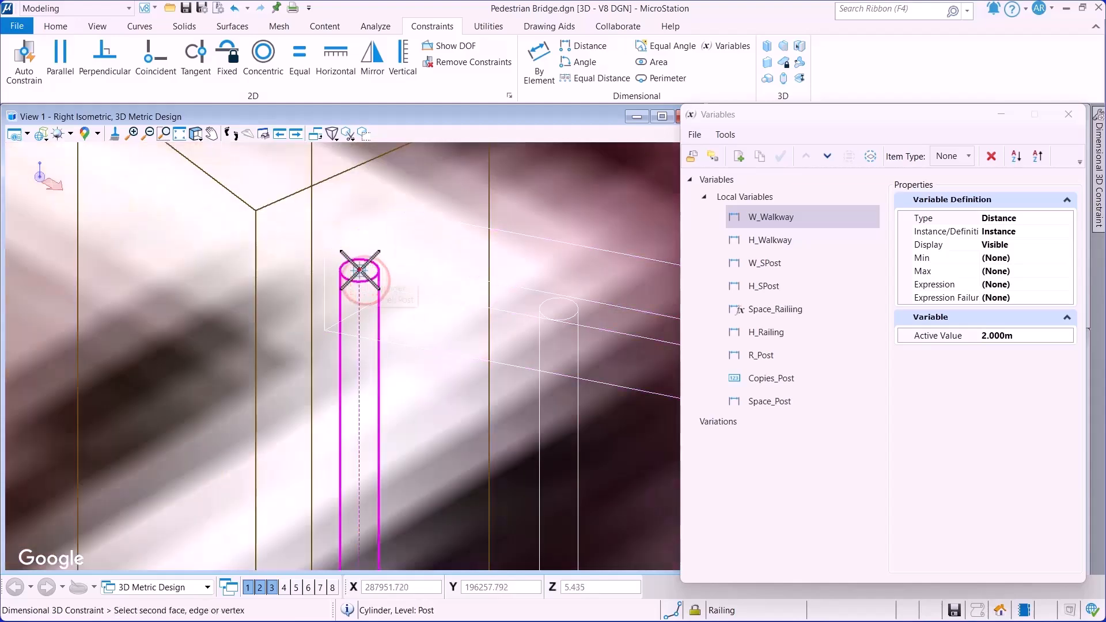
pyautogui.click(359, 272)
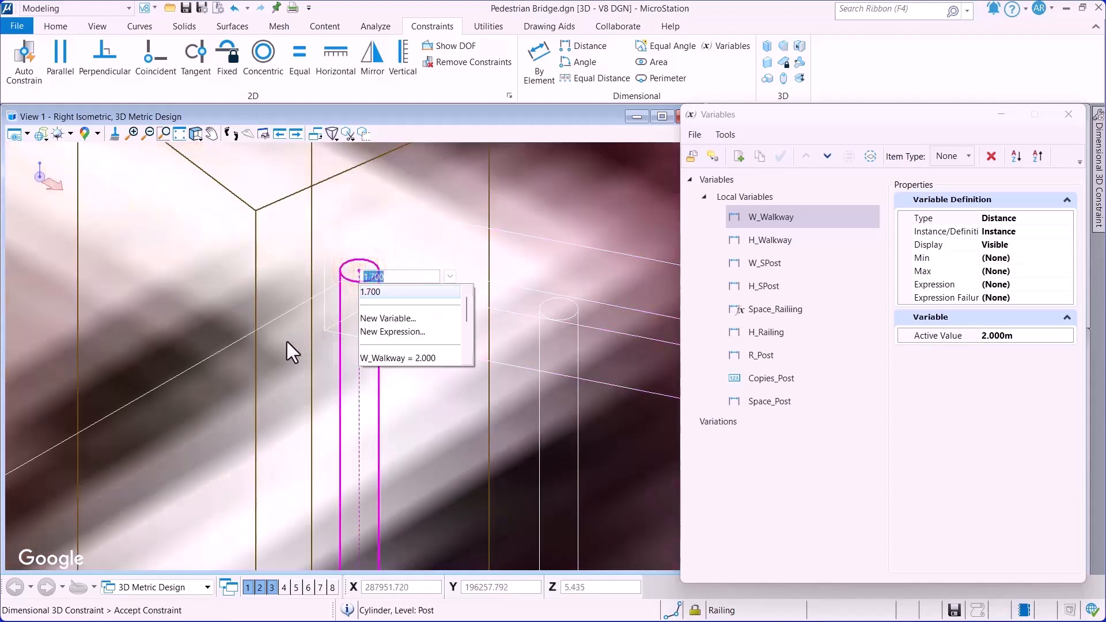
# Step: Assign the variable Space_Railiing to the new constraint between the two railing posts and accept it
pyautogui.scroll(-3, 396, 333)
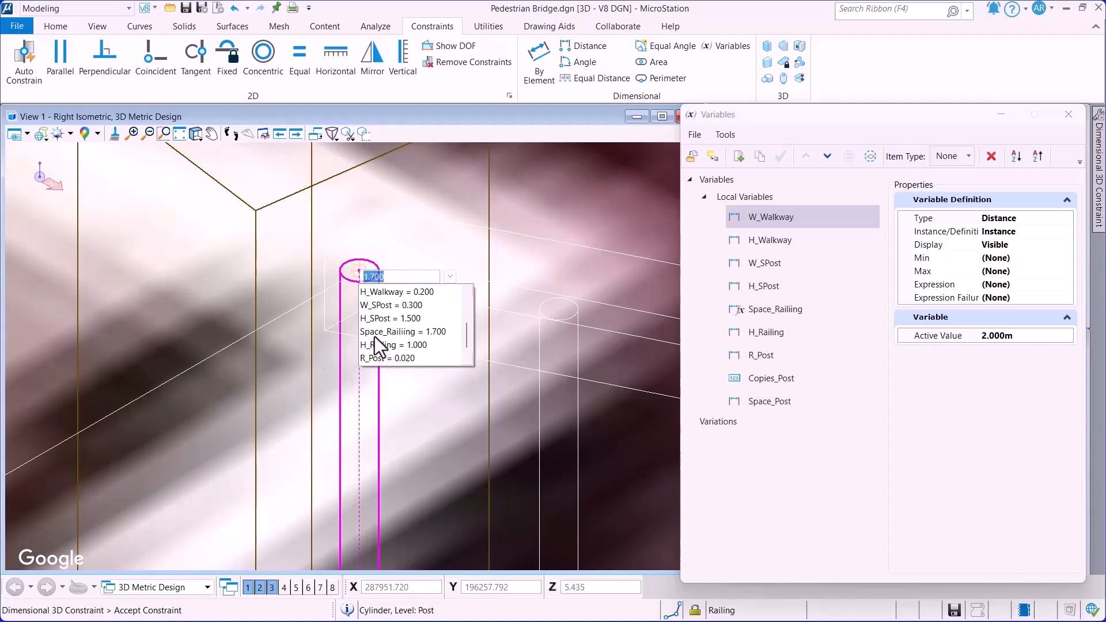
pyautogui.scroll(-1, 371, 337)
pyautogui.click(369, 323)
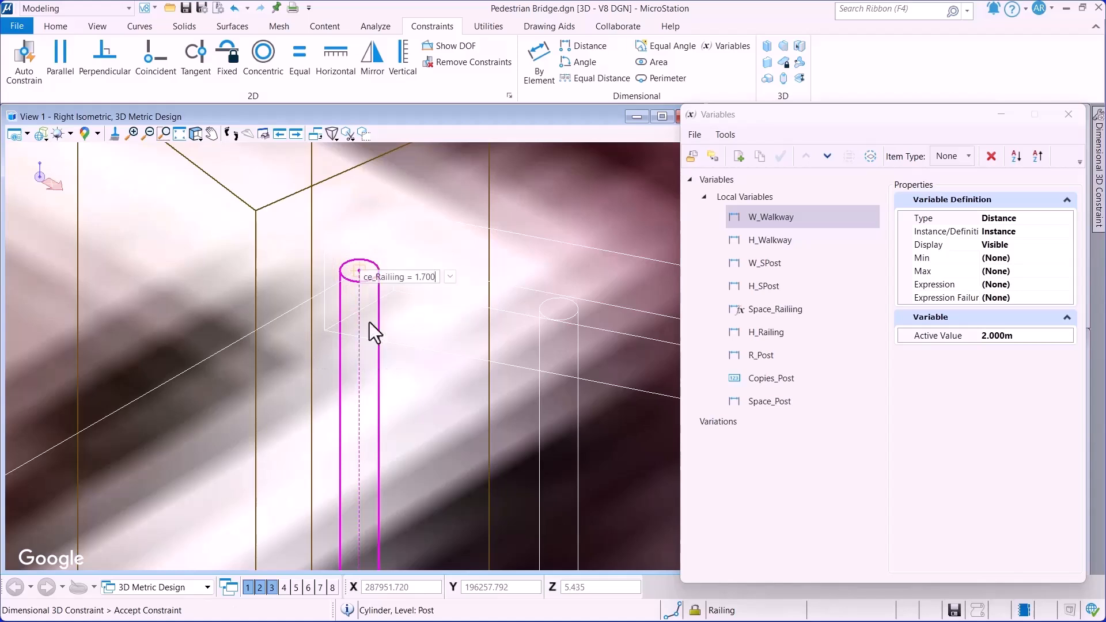
pyautogui.click(424, 362)
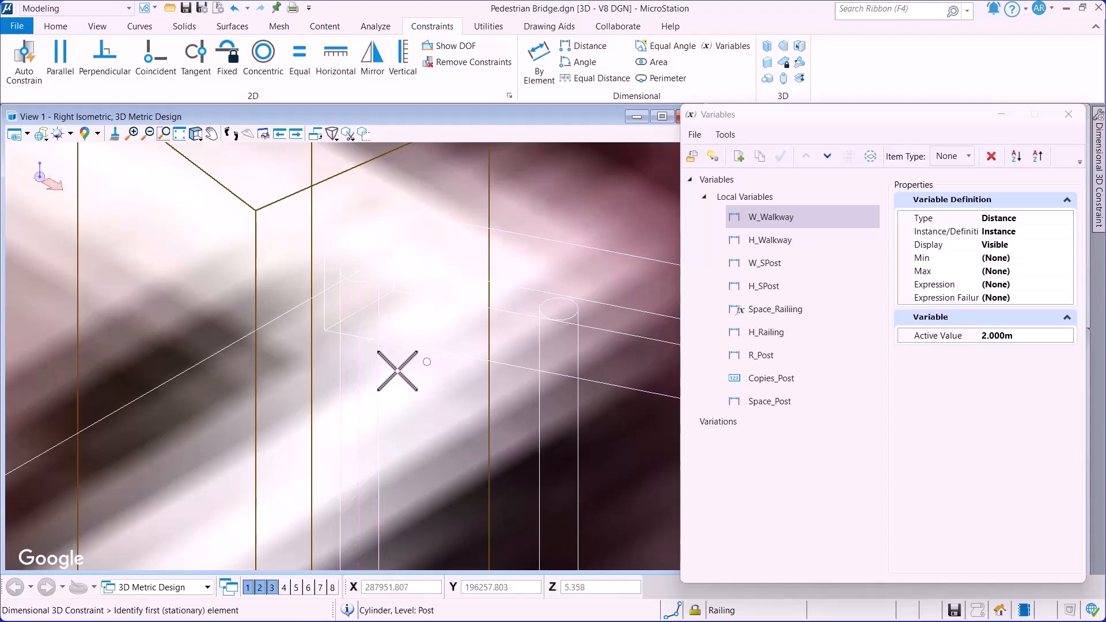
# Step: Switch the display style back to Smooth Default with both railings at the near end in view
pyautogui.scroll(-3, 241, 381)
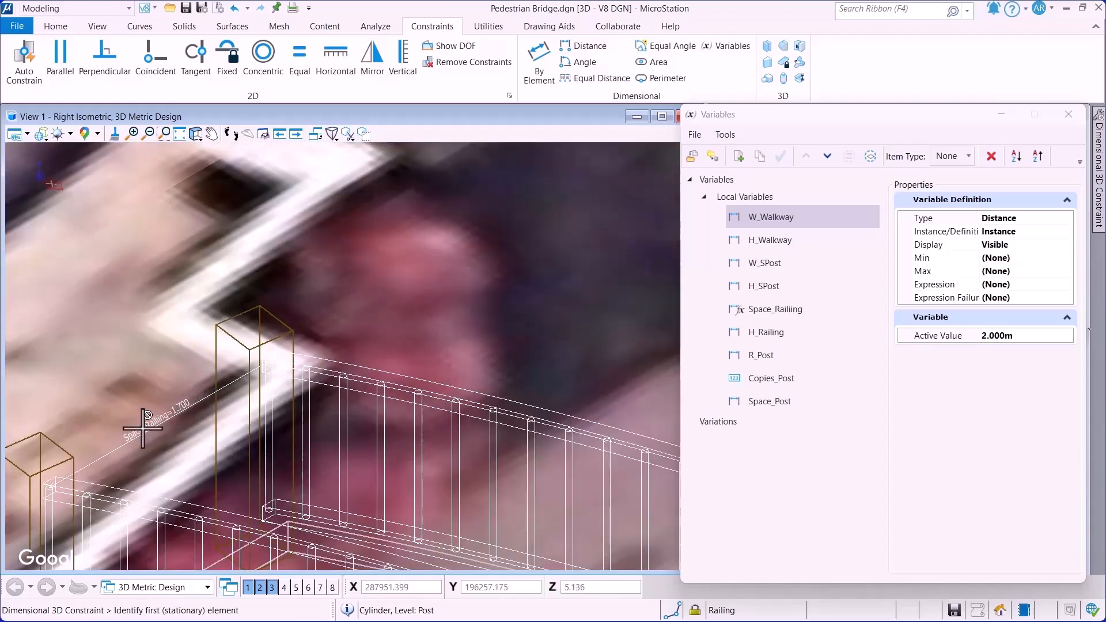
pyautogui.moveTo(144, 429); pyautogui.dragTo(309, 291, button='middle')
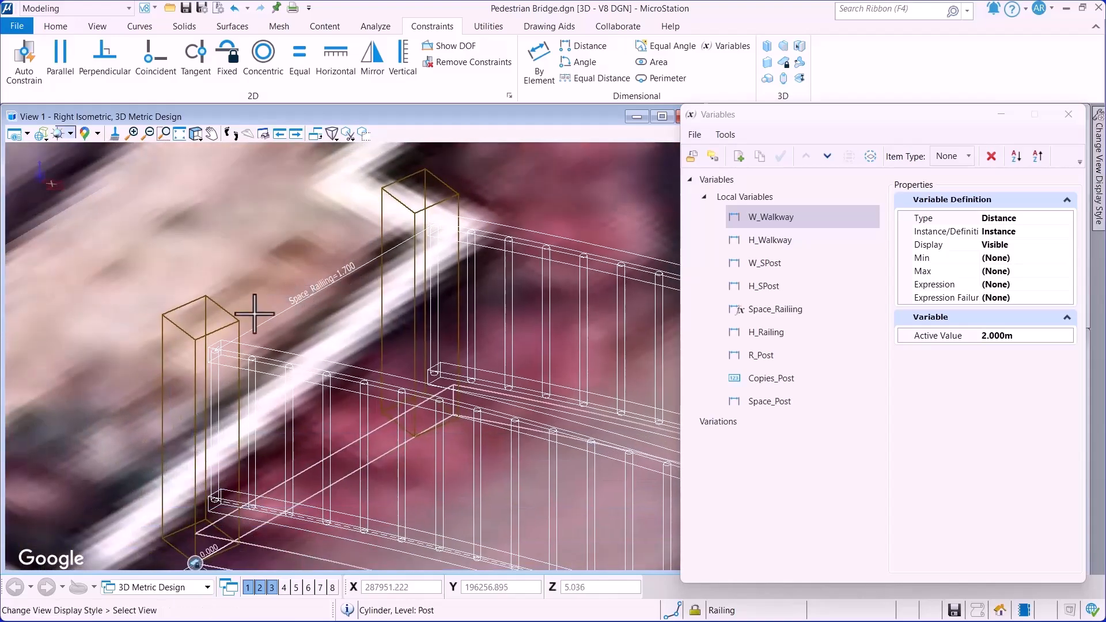
pyautogui.scroll(-3, 254, 313)
pyautogui.moveTo(419, 327); pyautogui.dragTo(315, 314, button='middle')
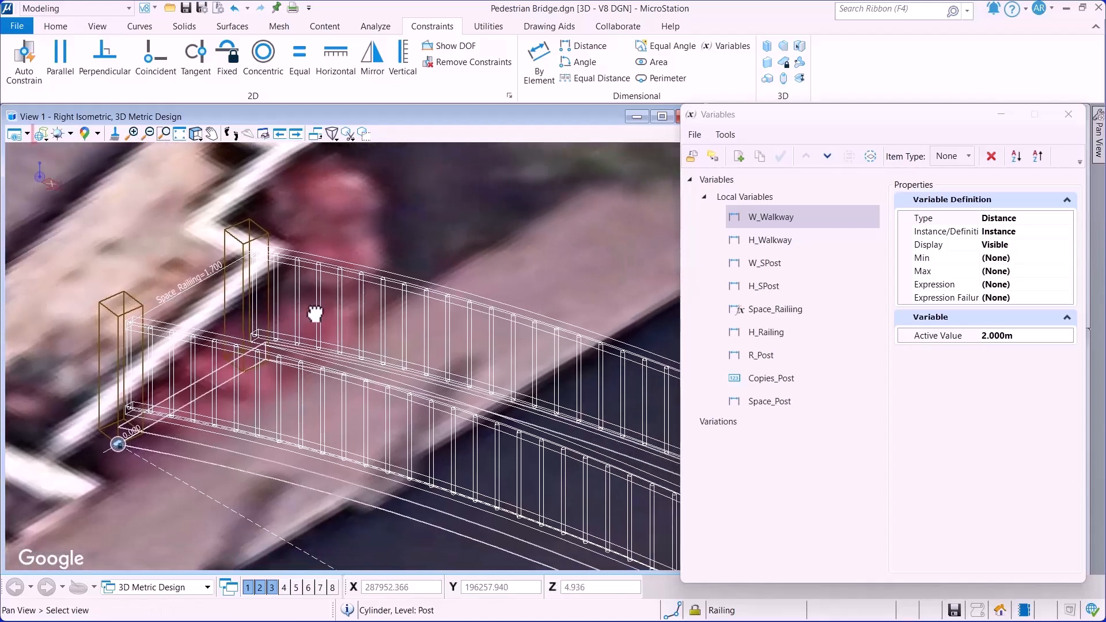
pyautogui.click(43, 135)
pyautogui.moveTo(107, 210)
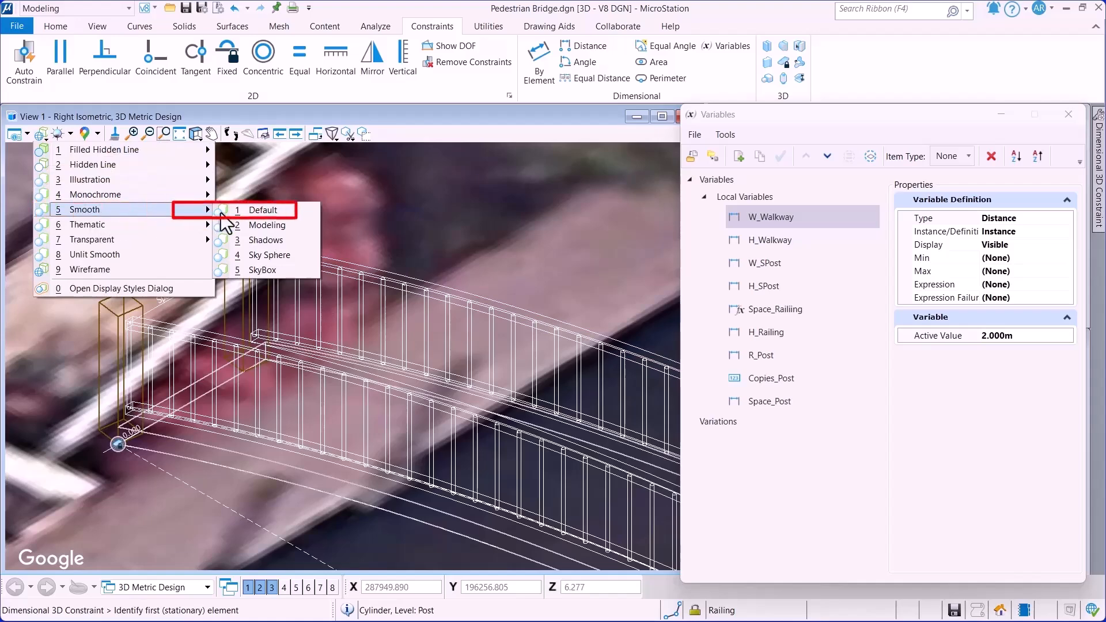
pyautogui.click(248, 209)
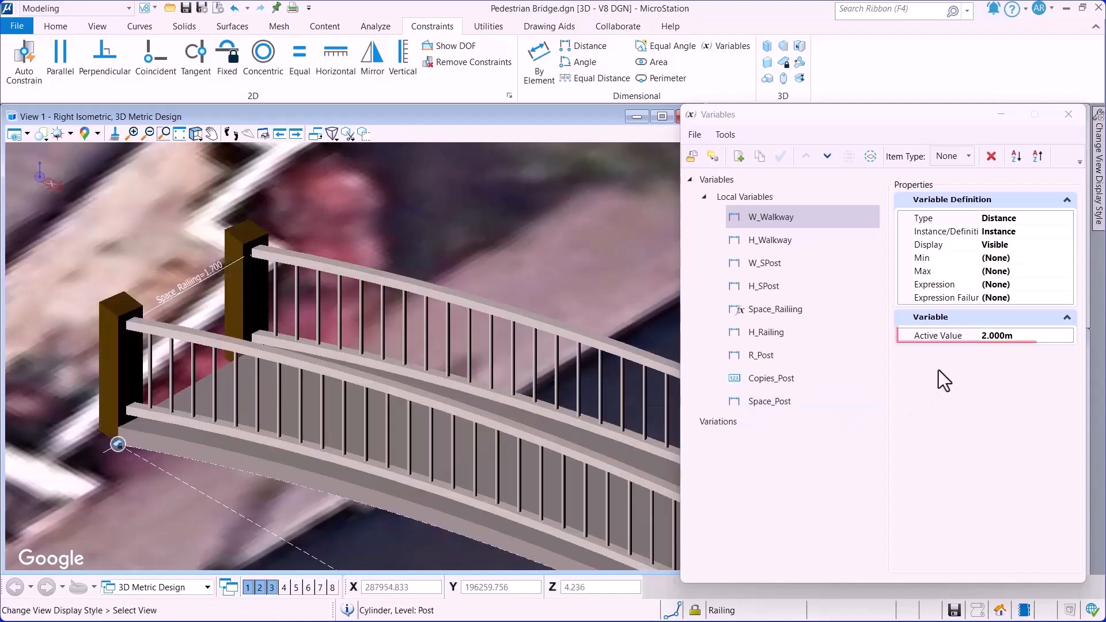
# Step: Test the constrained bridge by setting the walkway width variable W_Walkway to 3 m
pyautogui.click(920, 337)
pyautogui.press('BackSpace')
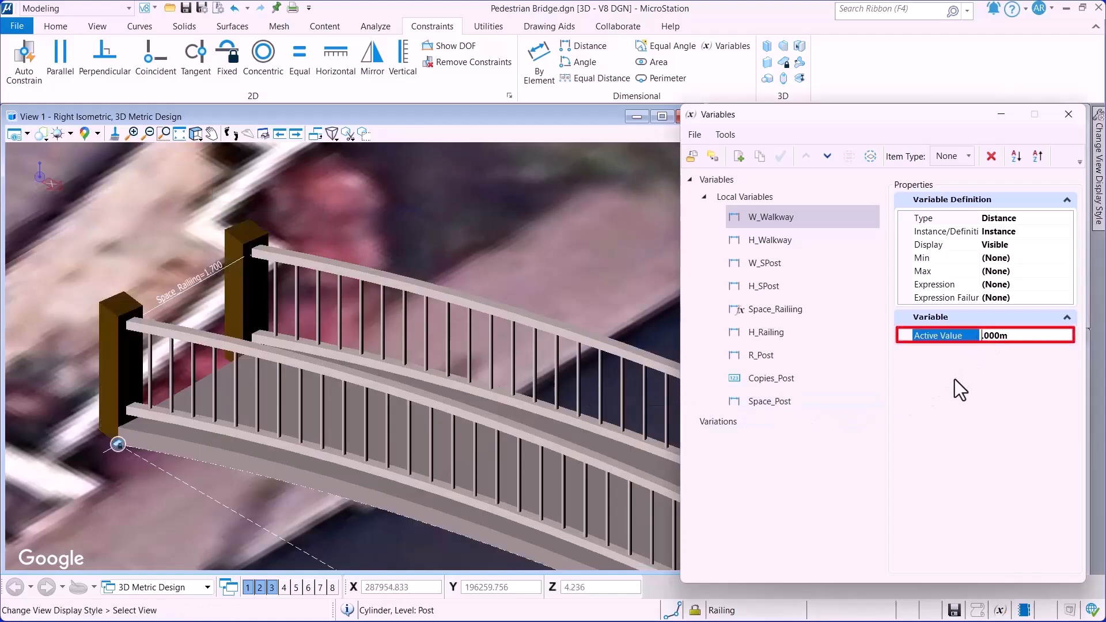
pyautogui.write('3')
pyautogui.press('Return')
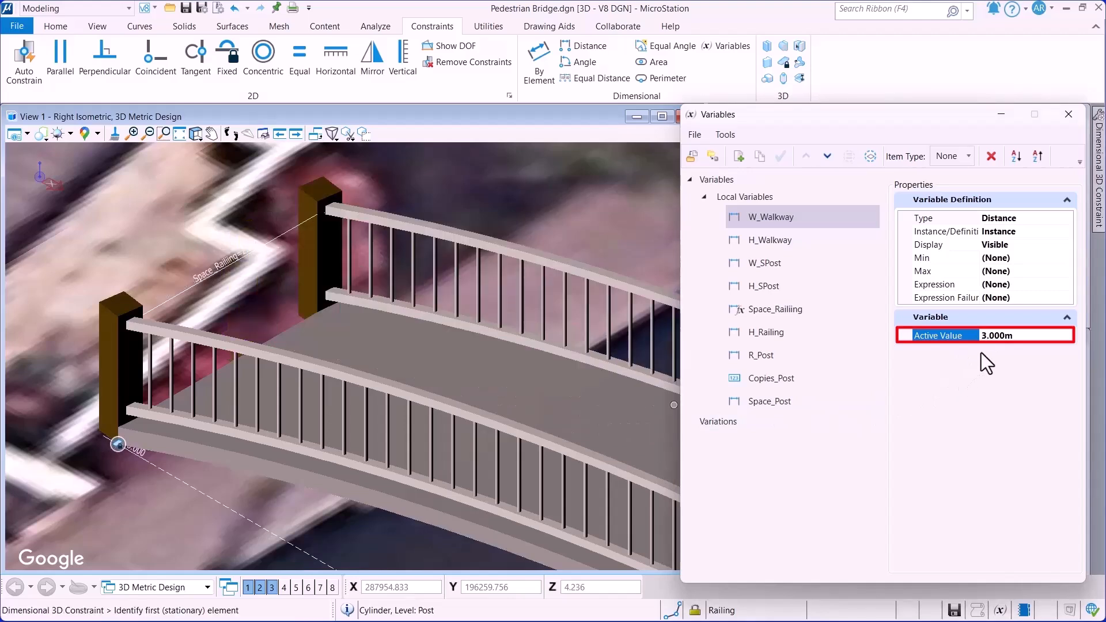
# Step: Test the walkway width variable W_Walkway at 4 m, and set it back to 2 m
pyautogui.press('BackSpace')
pyautogui.write('4')
pyautogui.press('Return')
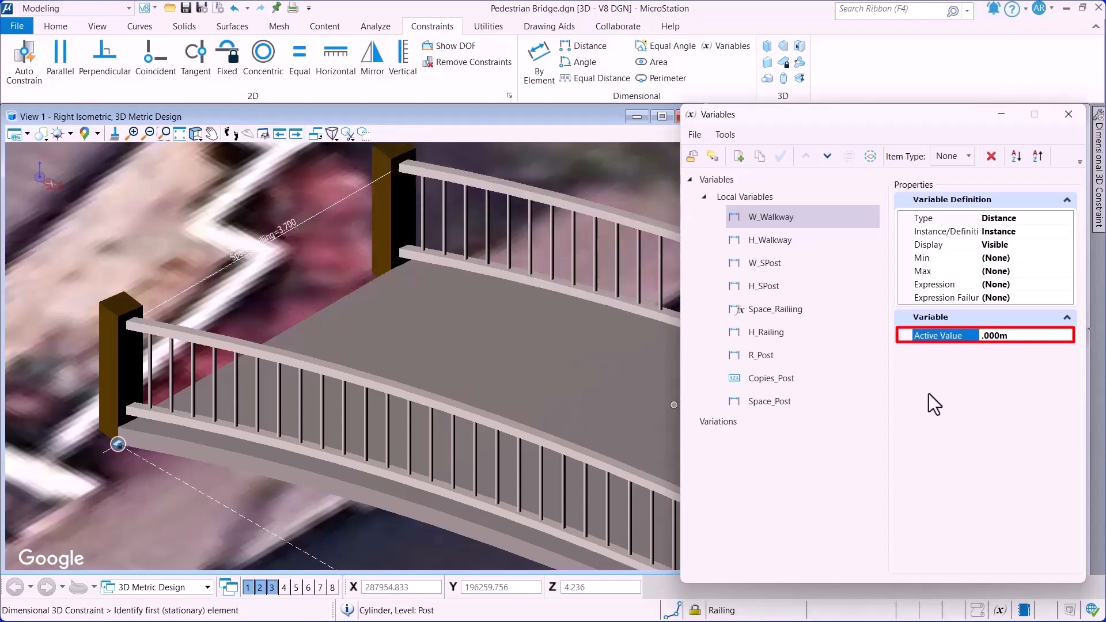
pyautogui.write('2')
pyautogui.press('Return')
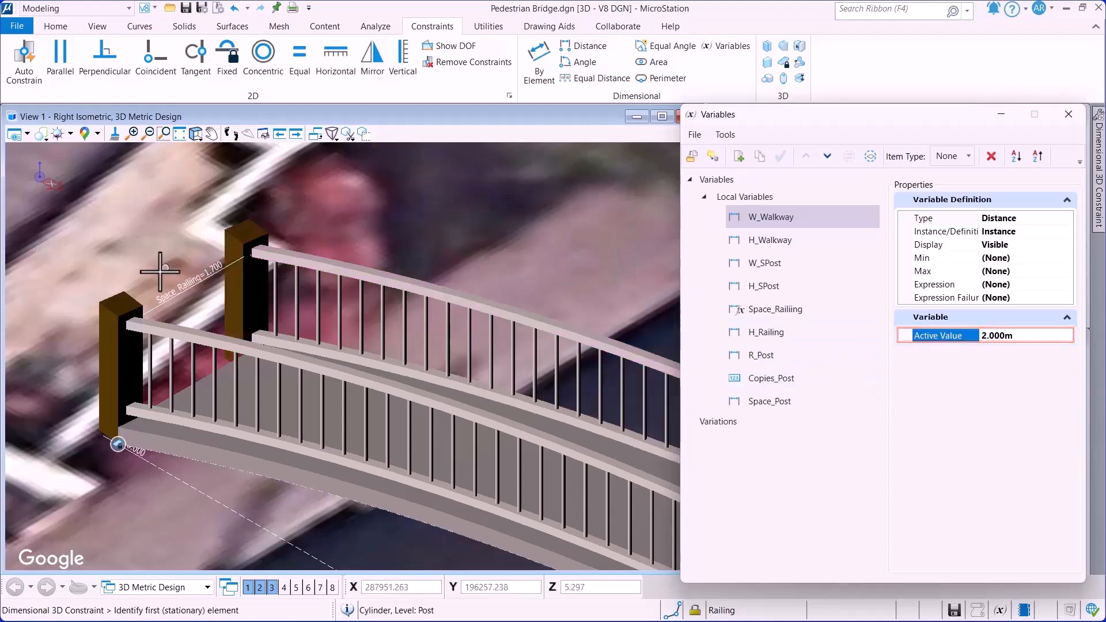
# Step: Hide the constraint markers through the view attributes, and fit the whole bridge in an Isometric view
pyautogui.click(26, 138)
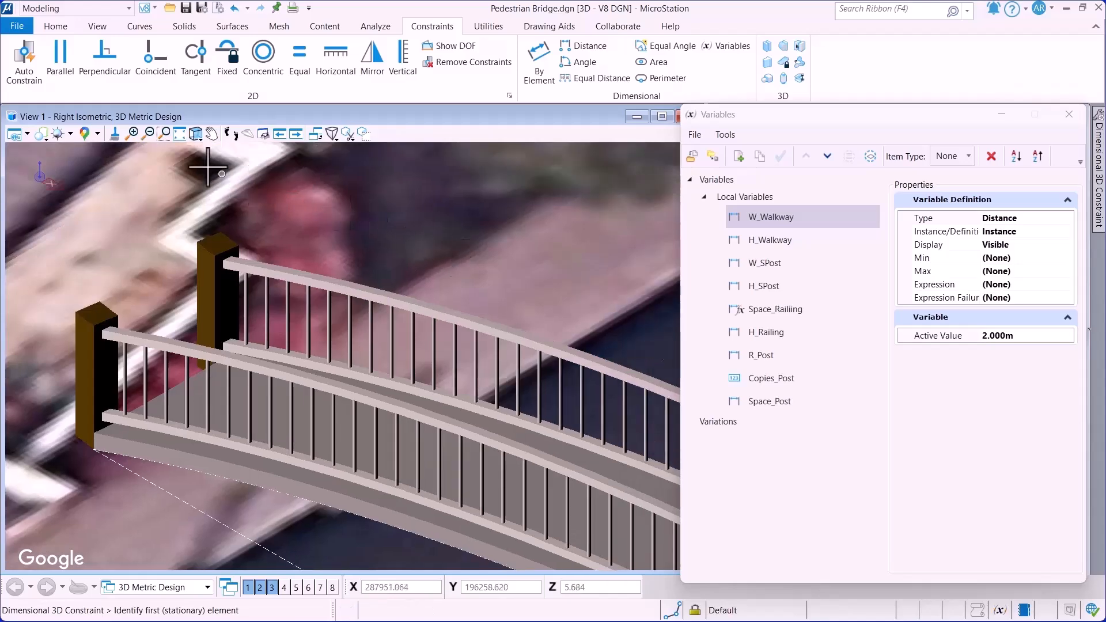
pyautogui.click(196, 139)
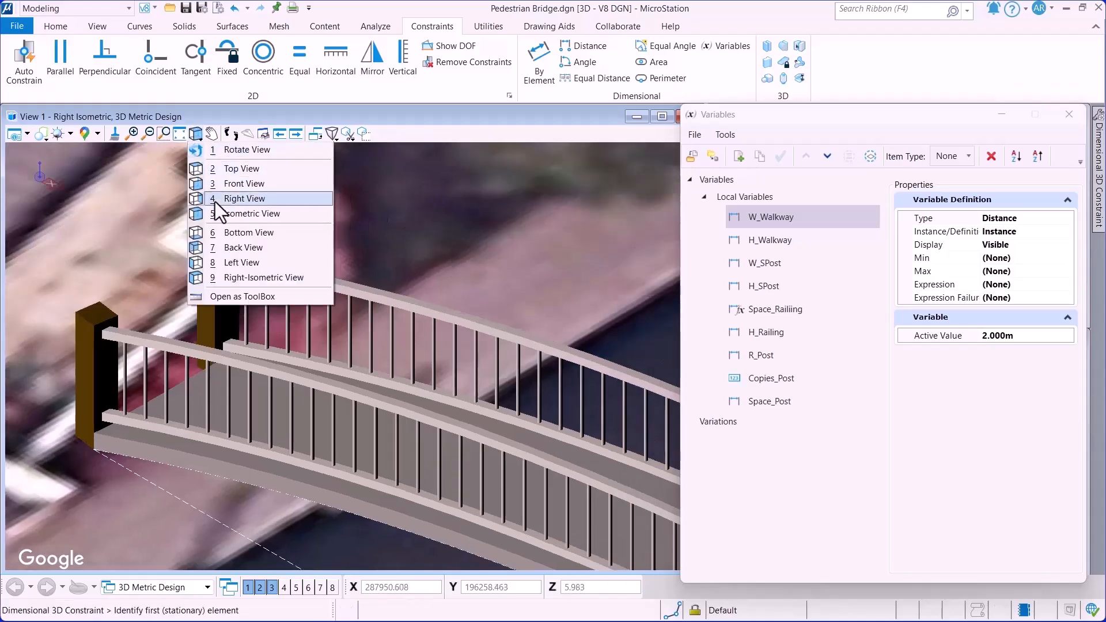
pyautogui.click(224, 213)
pyautogui.click(253, 215)
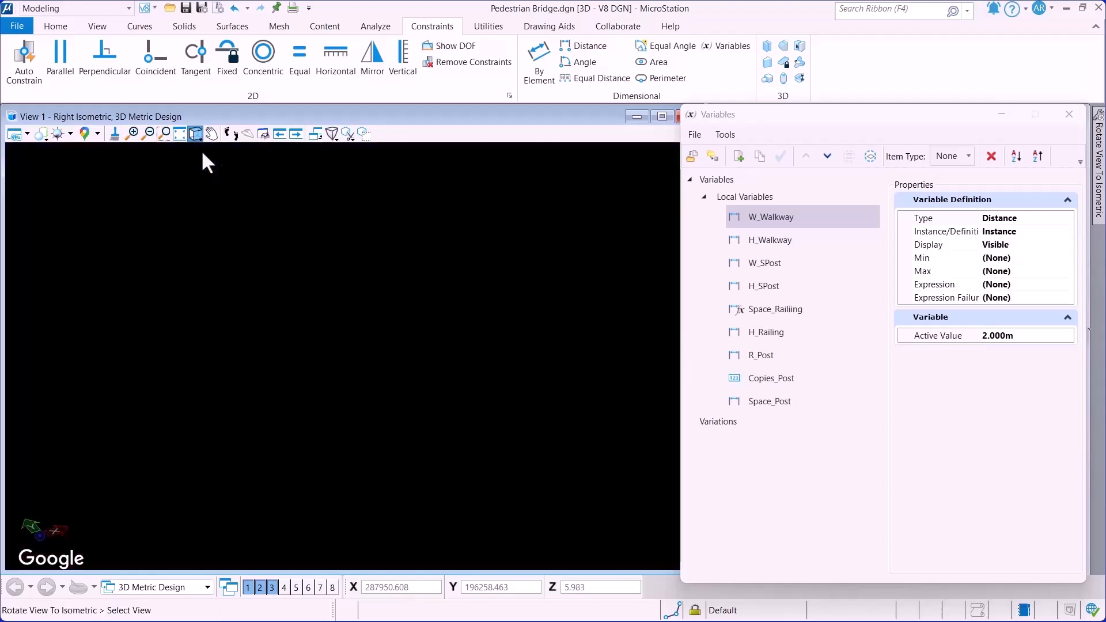
pyautogui.click(179, 134)
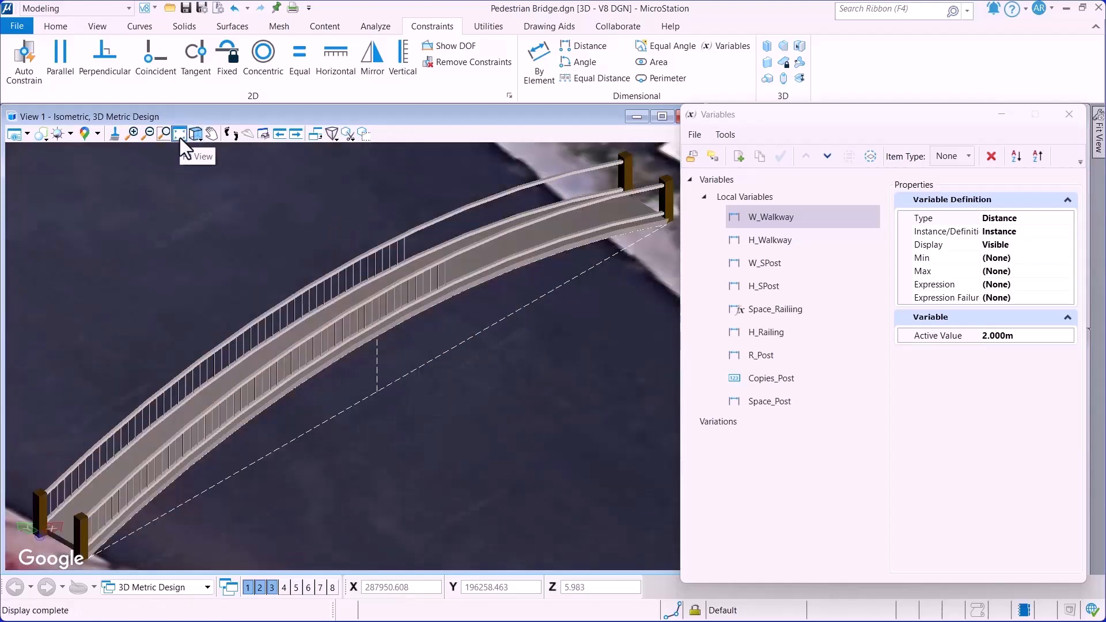
# Step: Open the level display and check the Stone post, Post, Railing and Walkway levels by switching each off and on again
pyautogui.click(58, 32)
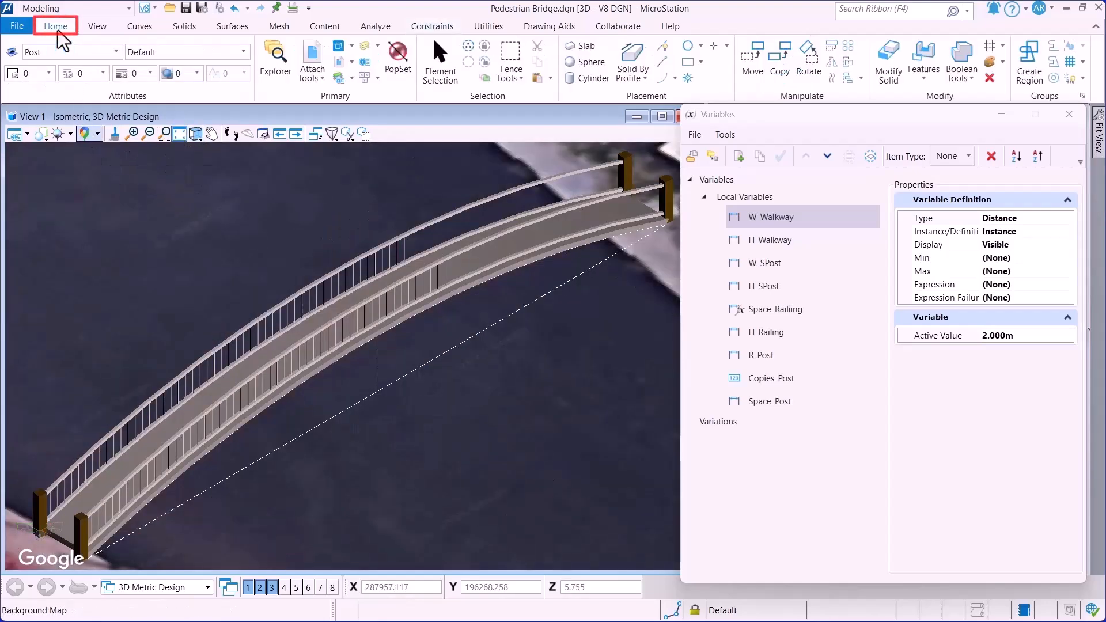
pyautogui.click(378, 46)
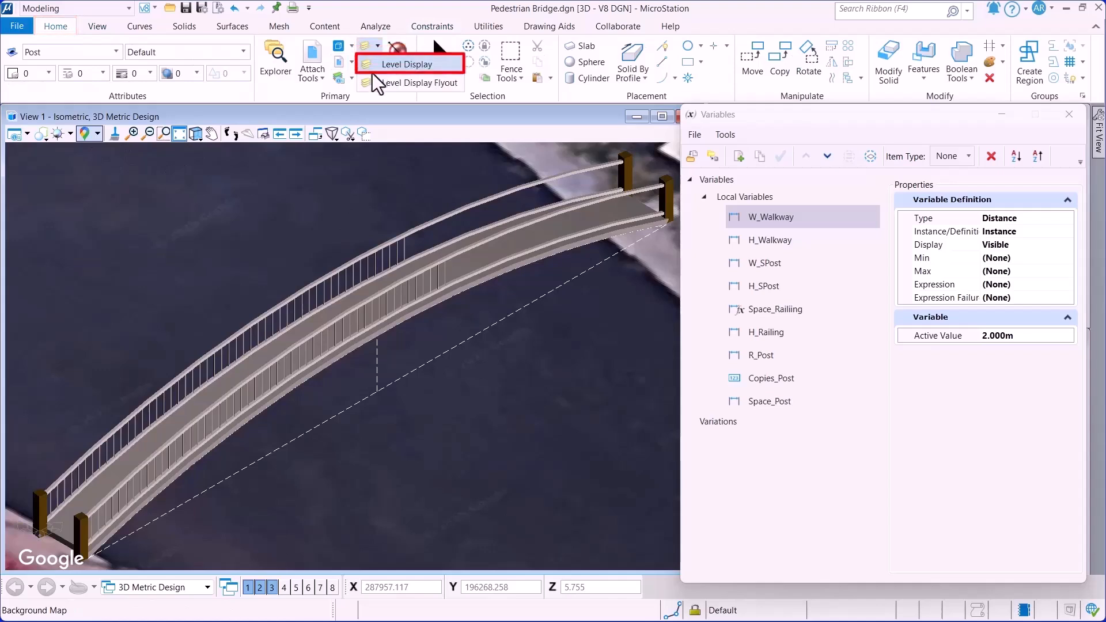
pyautogui.click(397, 53)
pyautogui.click(661, 447)
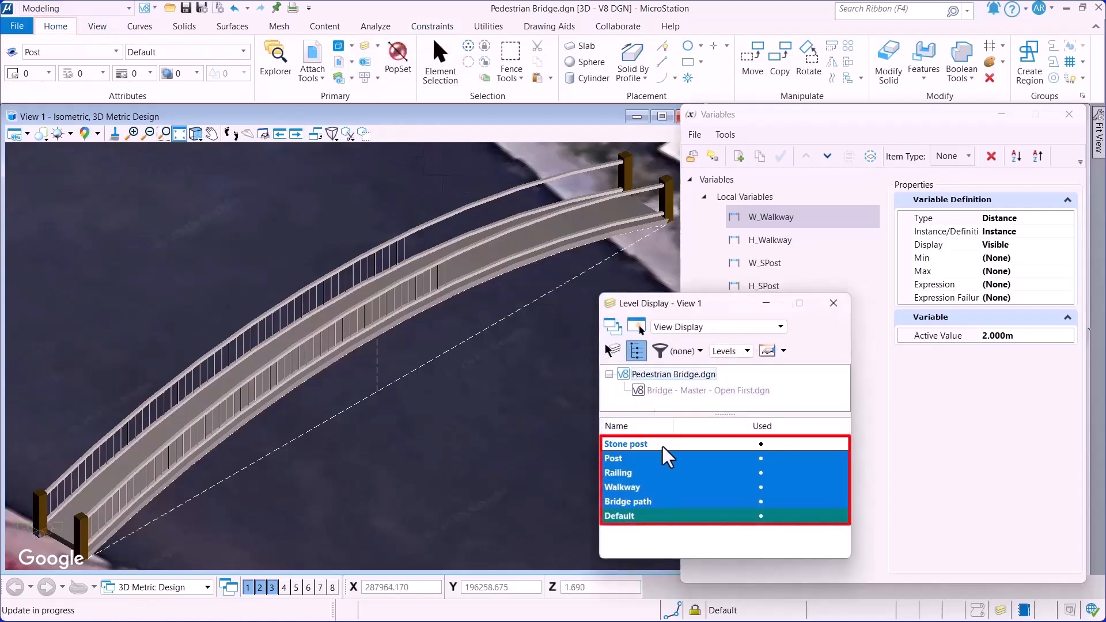
pyautogui.click(661, 447)
pyautogui.click(653, 459)
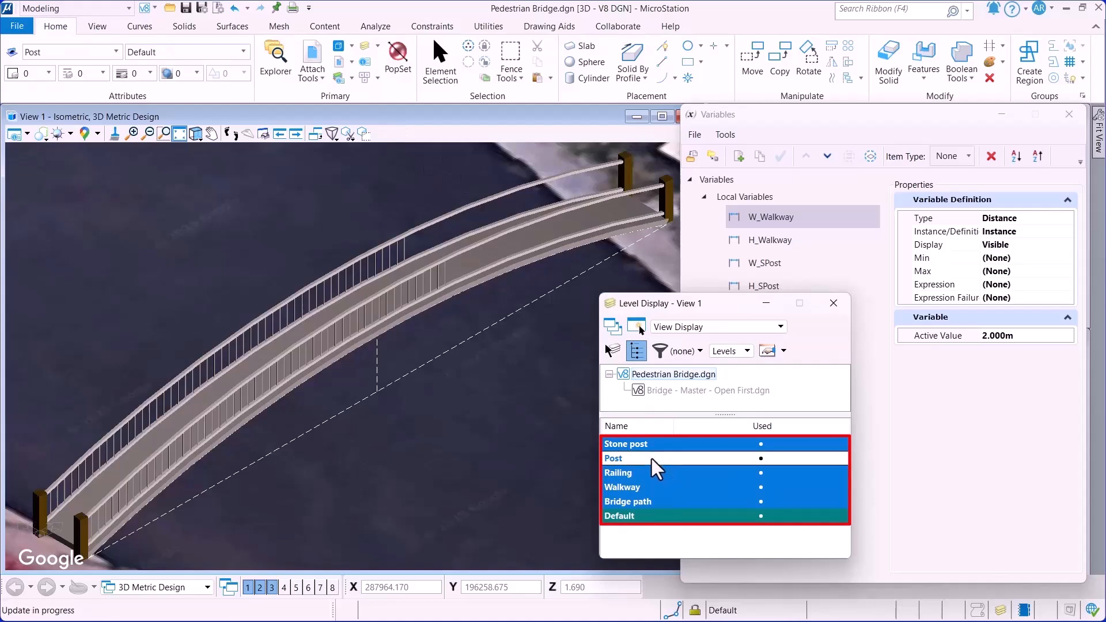
pyautogui.click(653, 459)
pyautogui.click(653, 474)
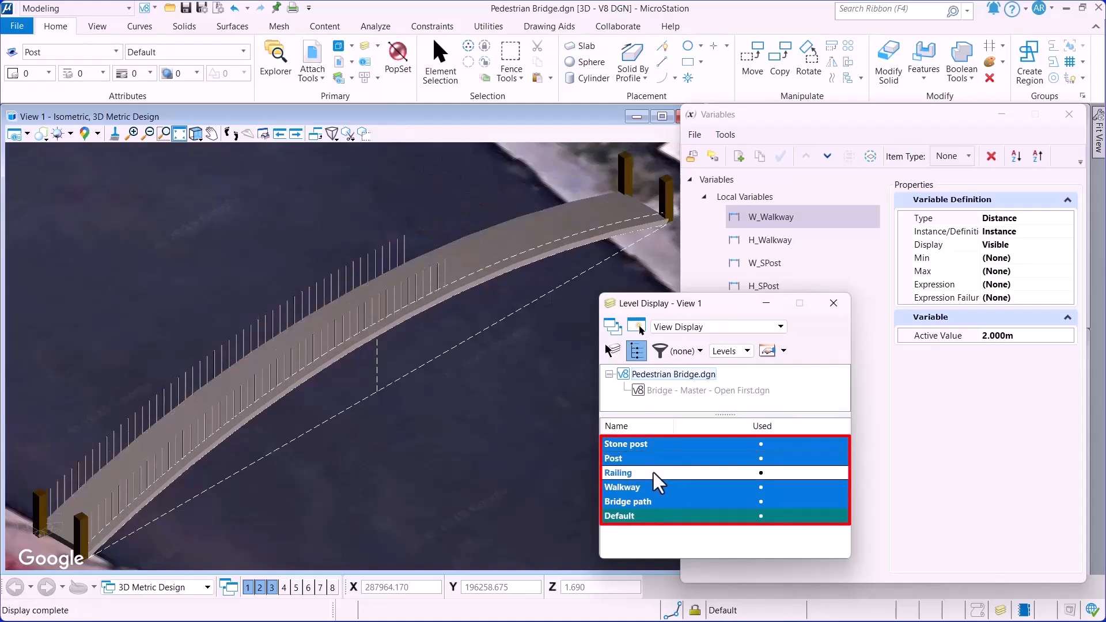
pyautogui.click(654, 475)
pyautogui.click(655, 490)
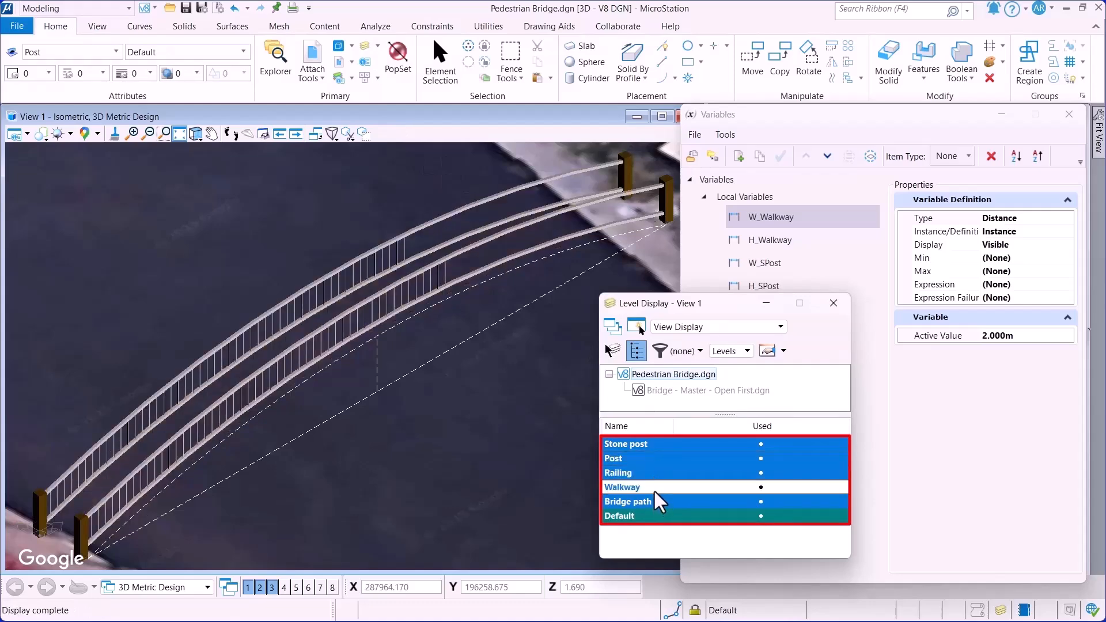
pyautogui.click(655, 490)
# Step: Turn off the Bridge path level and close the level display
pyautogui.click(663, 504)
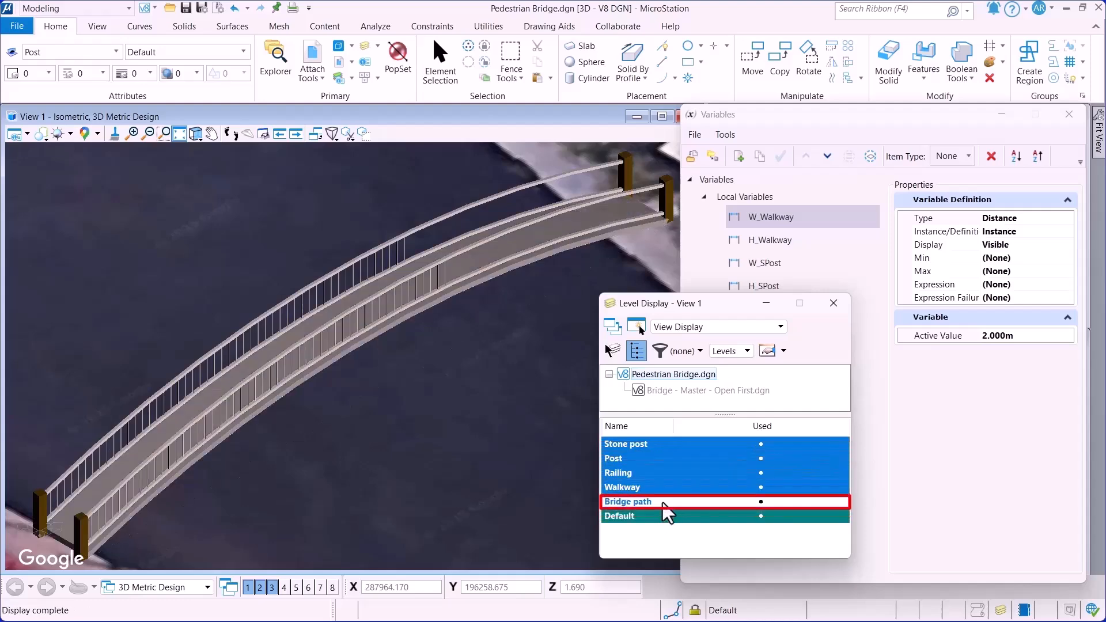
pyautogui.click(833, 303)
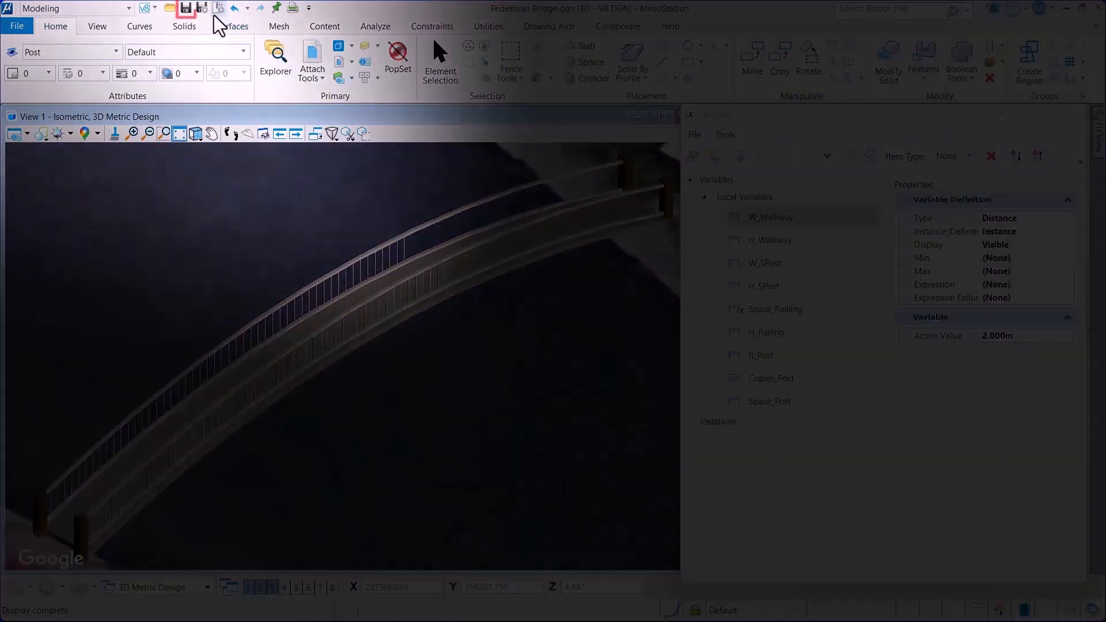
# Step: Save the design file and add a variation named Wide Bridge to the bridge's variables
pyautogui.click(187, 10)
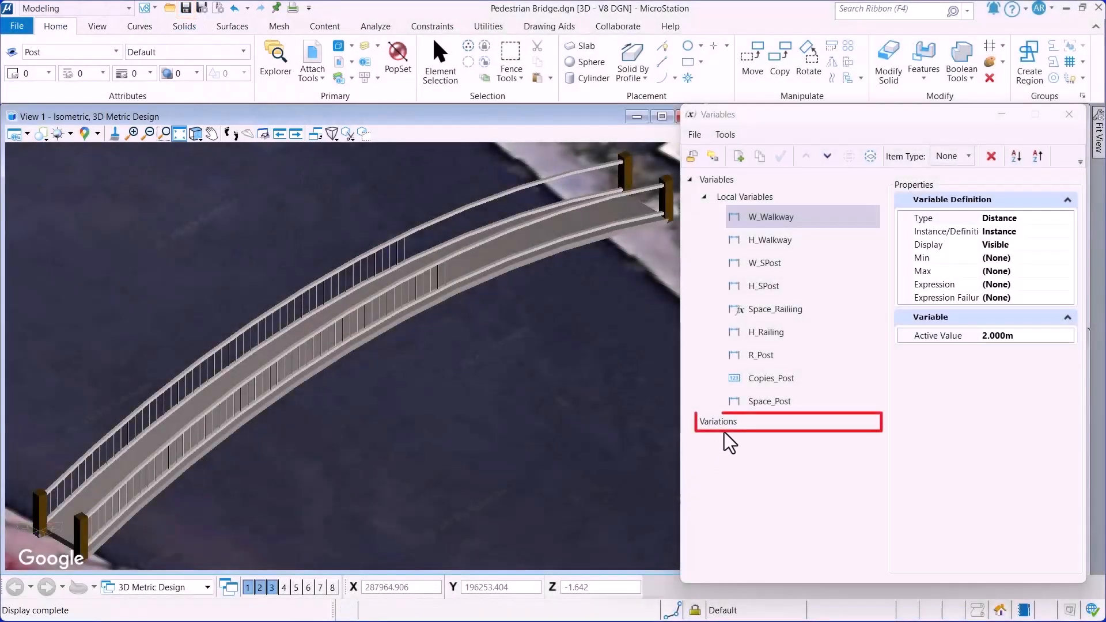
pyautogui.click(720, 424)
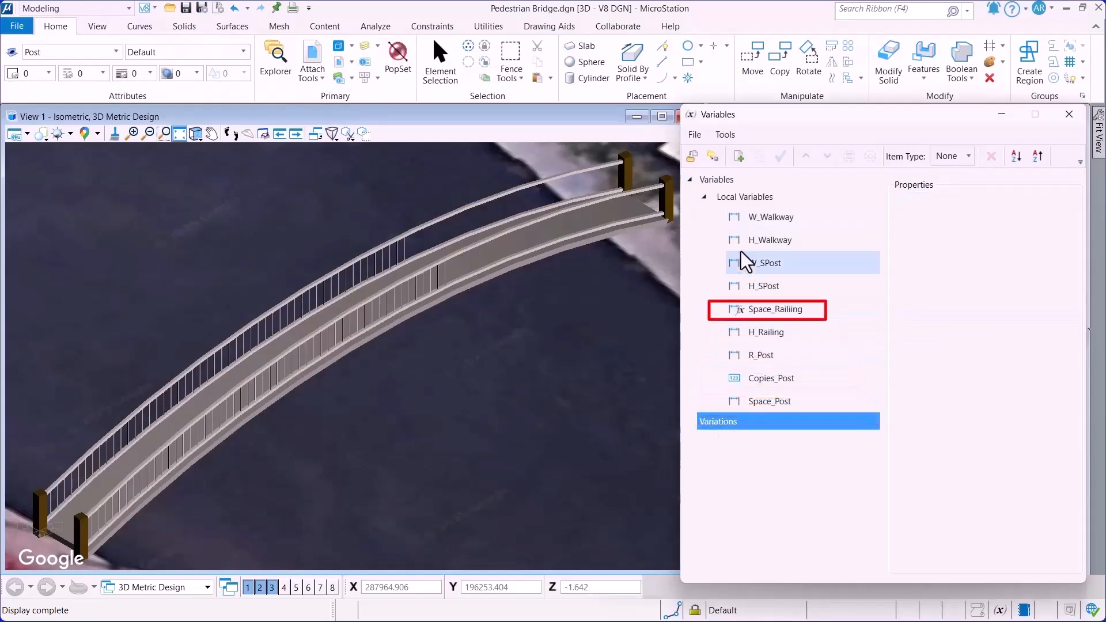
pyautogui.click(738, 157)
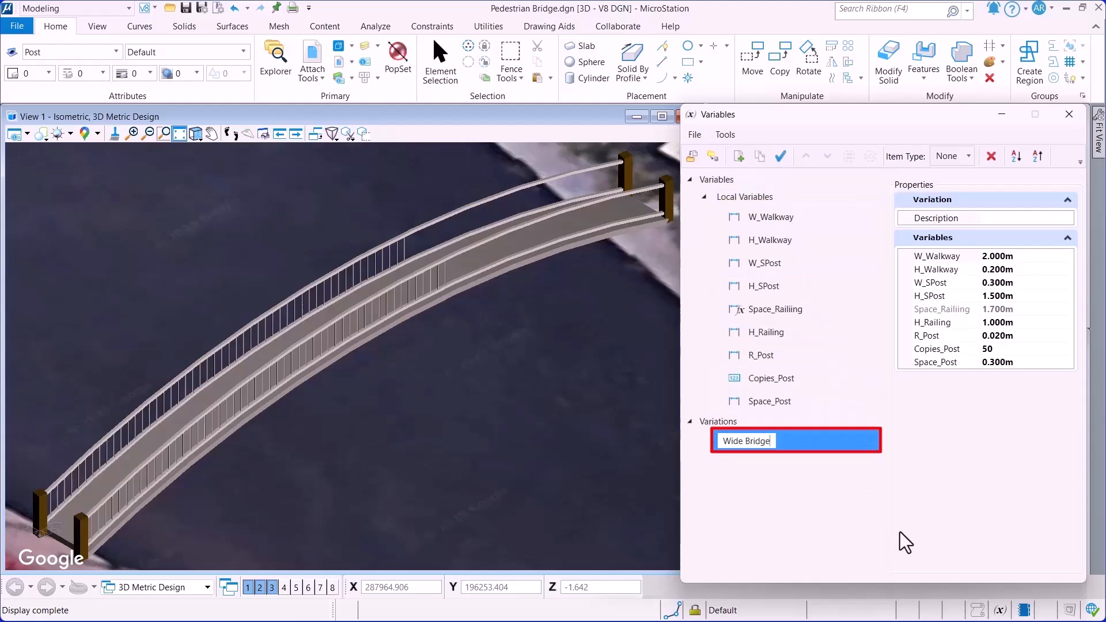
pyautogui.write('Wide Bridge')
pyautogui.press('Return')
# Step: Add a second variation named Narrow Bridge alongside Wide Bridge
pyautogui.click(720, 424)
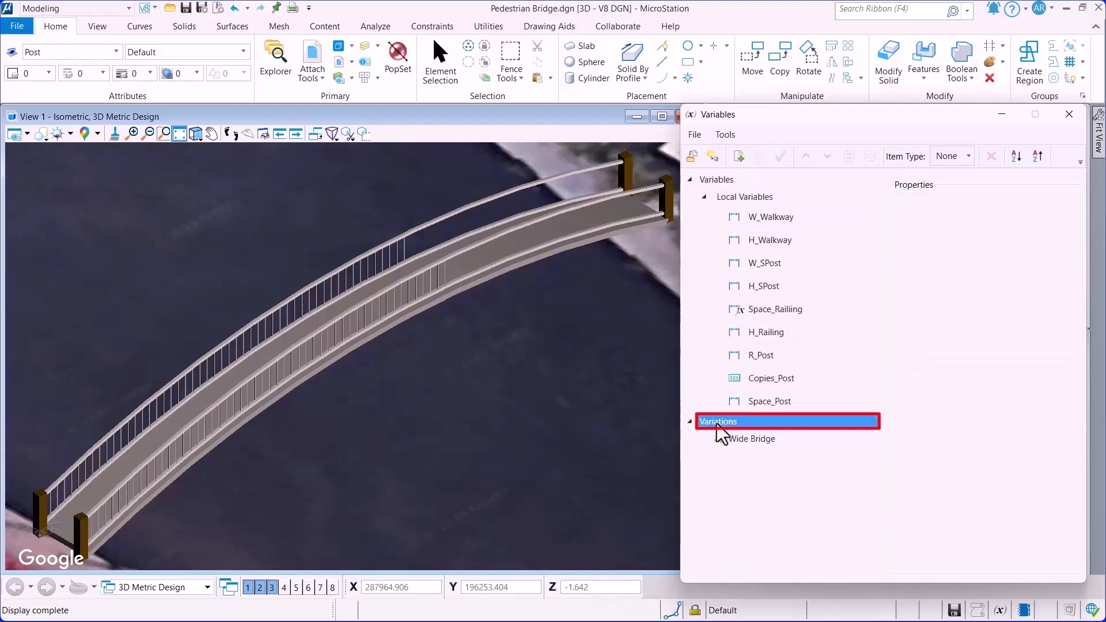
pyautogui.click(738, 156)
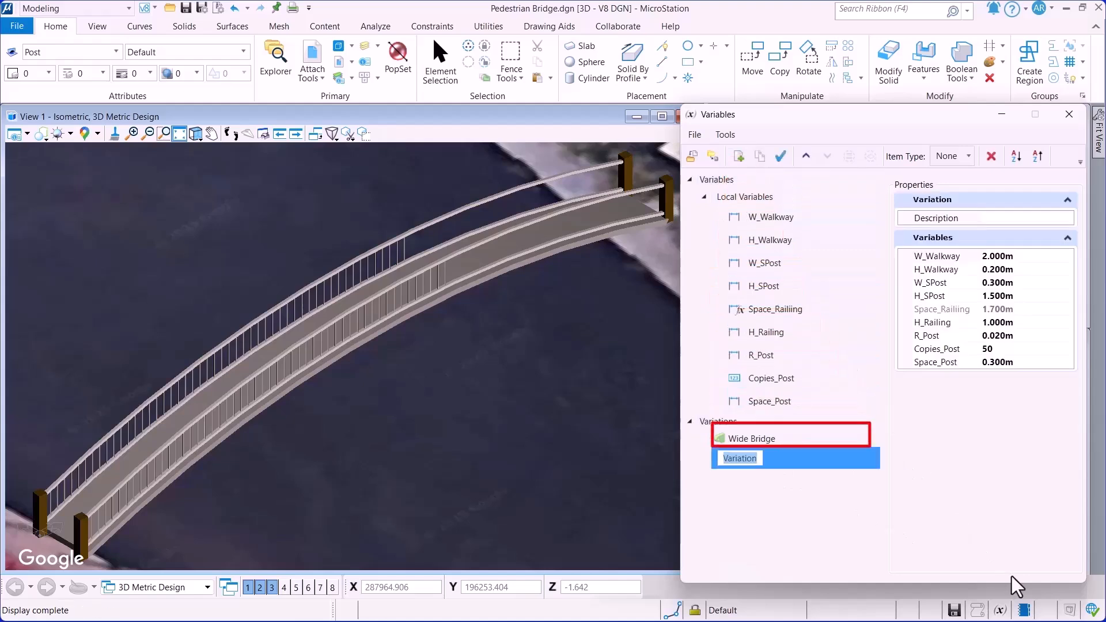
pyautogui.write('Narrow B')
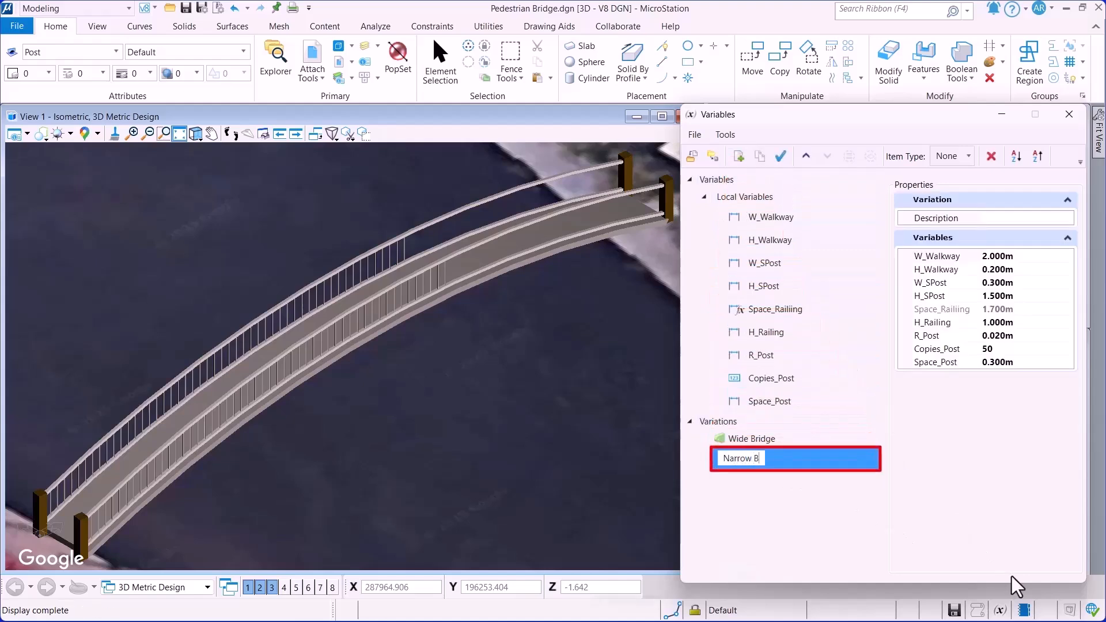
pyautogui.write('ridge')
pyautogui.press('Return')
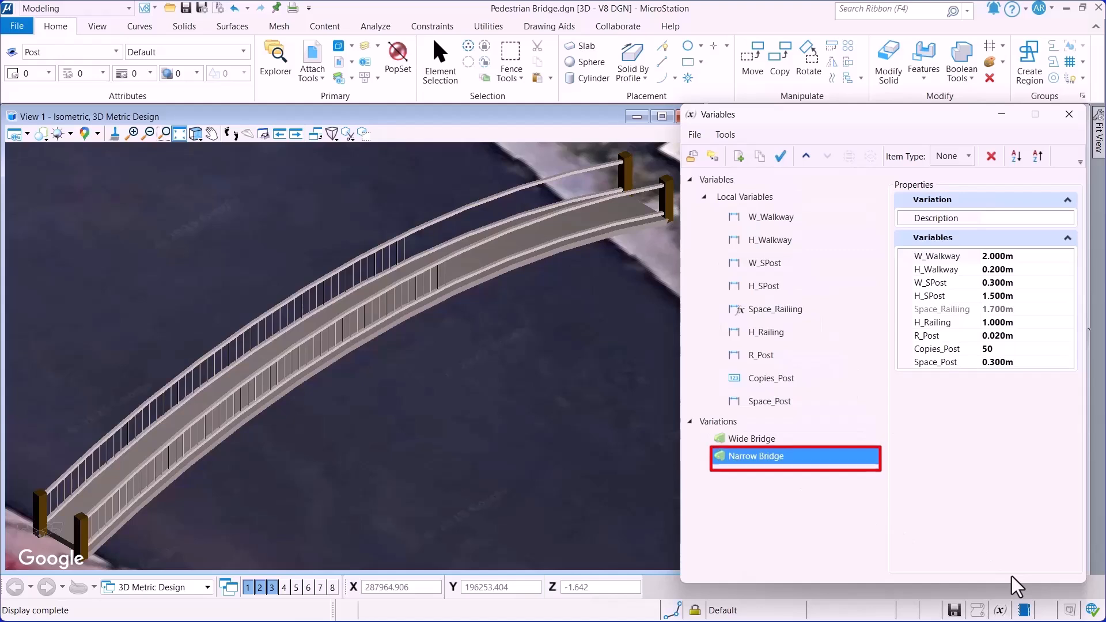
# Step: In the Wide Bridge variation, set W_Walkway to 3 m and R_Post to 0.03 m
pyautogui.click(812, 440)
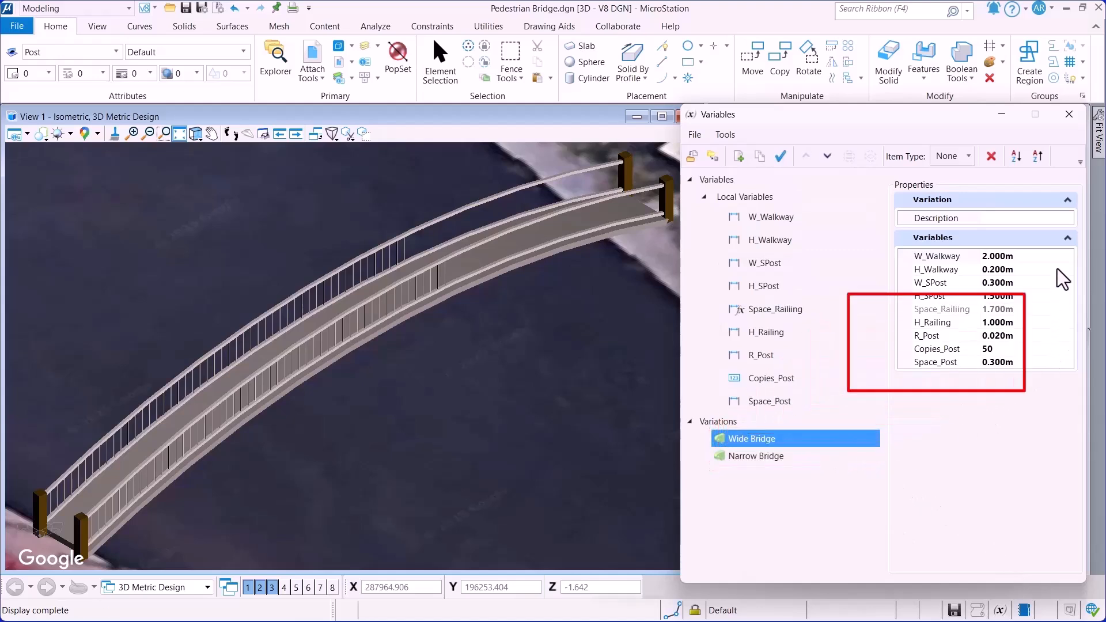
pyautogui.click(991, 256)
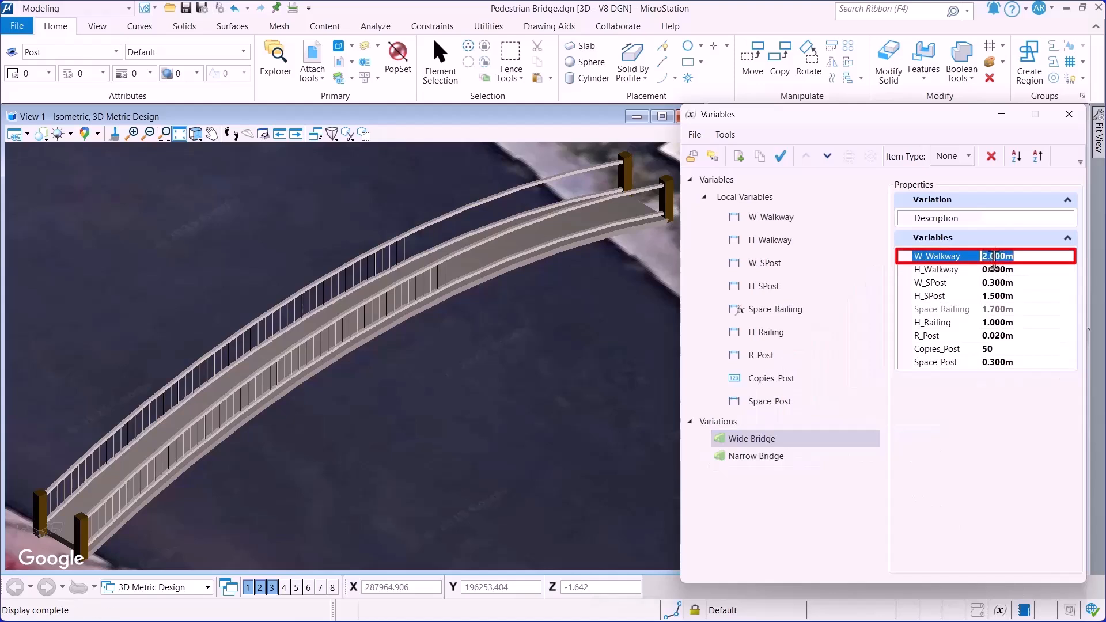
pyautogui.press('Return')
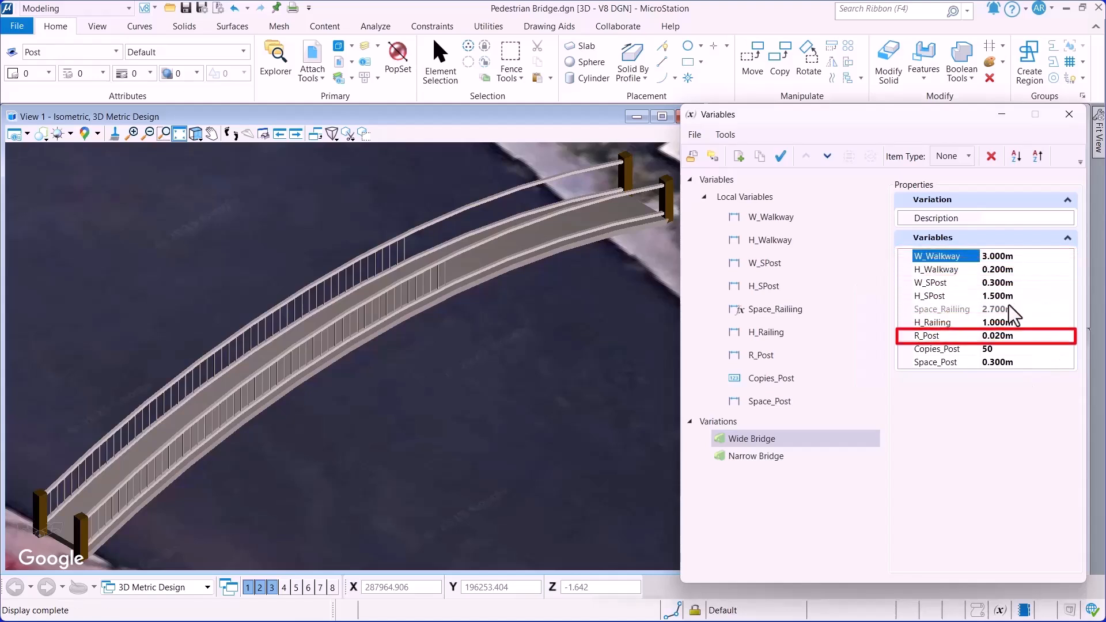
pyautogui.click(997, 336)
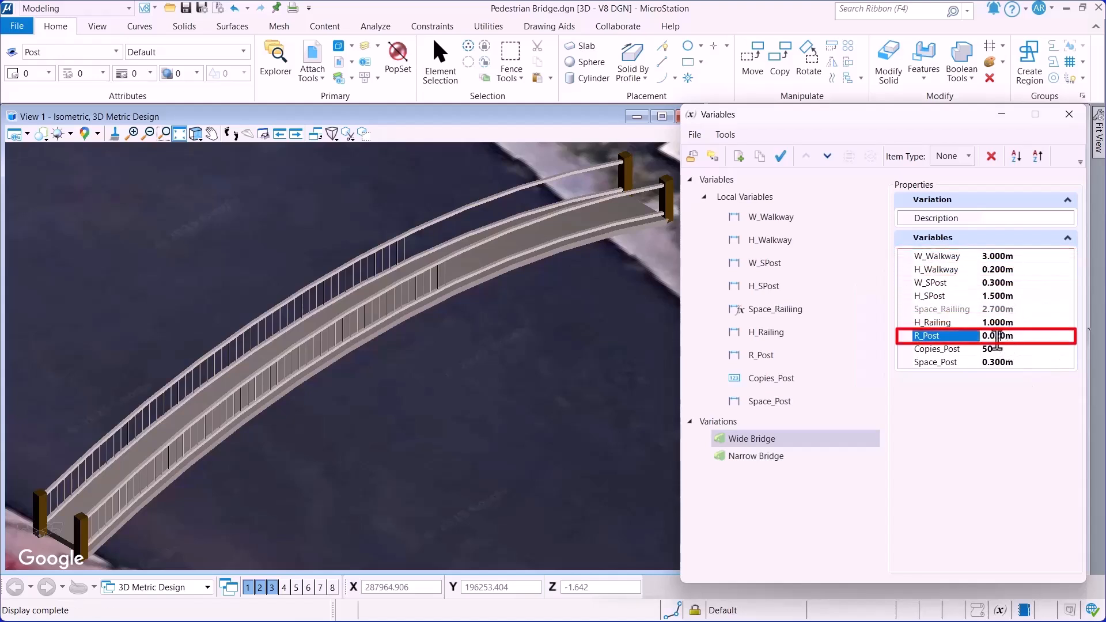
pyautogui.press('BackSpace')
pyautogui.write('3')
pyautogui.press('Return')
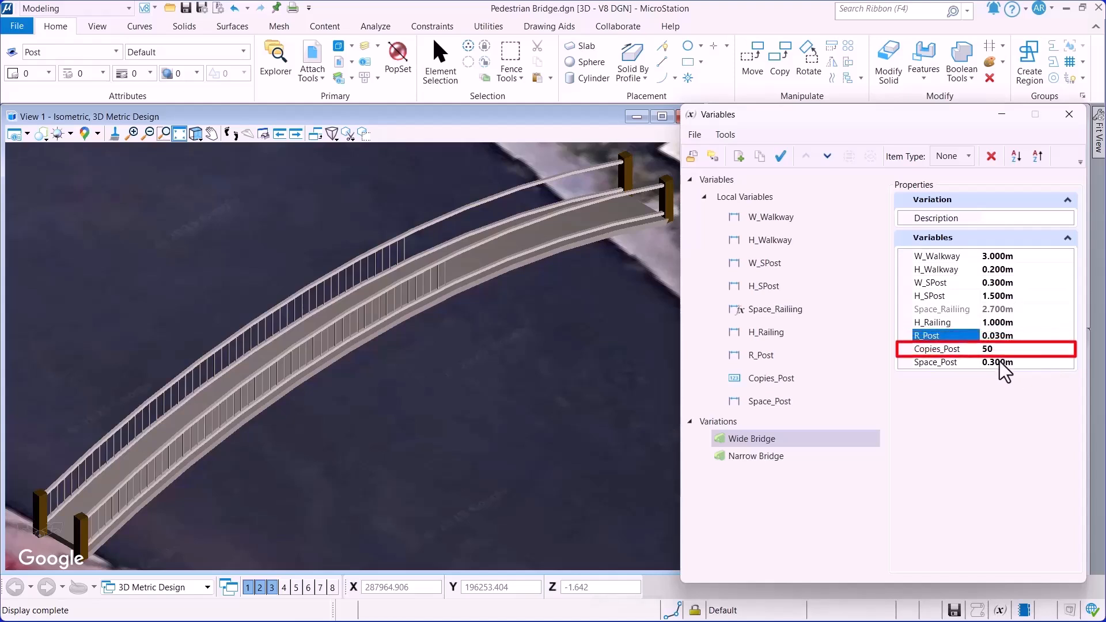
# Step: Set Copies_Post to 120 and Space_Post to 0.2 m for the Wide Bridge variation
pyautogui.click(992, 349)
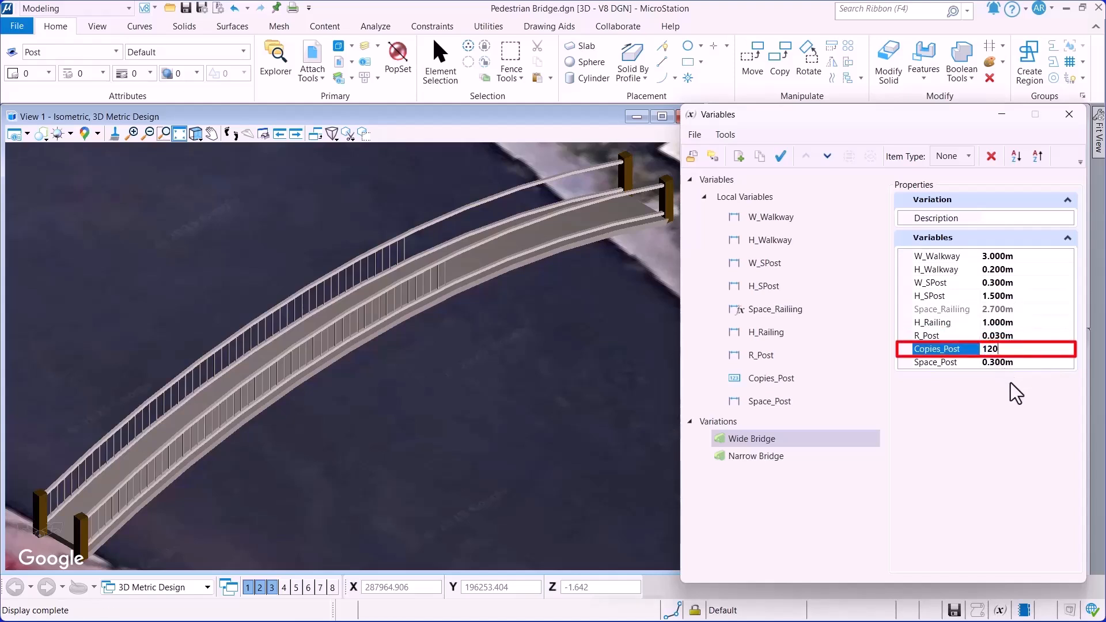
pyautogui.press('Return')
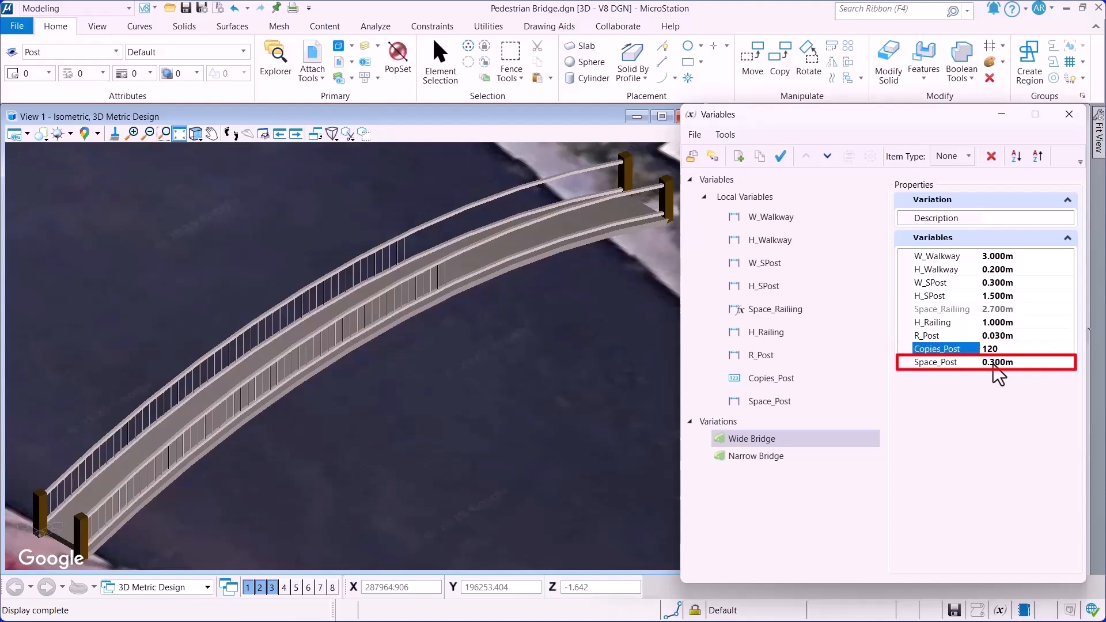
pyautogui.click(995, 362)
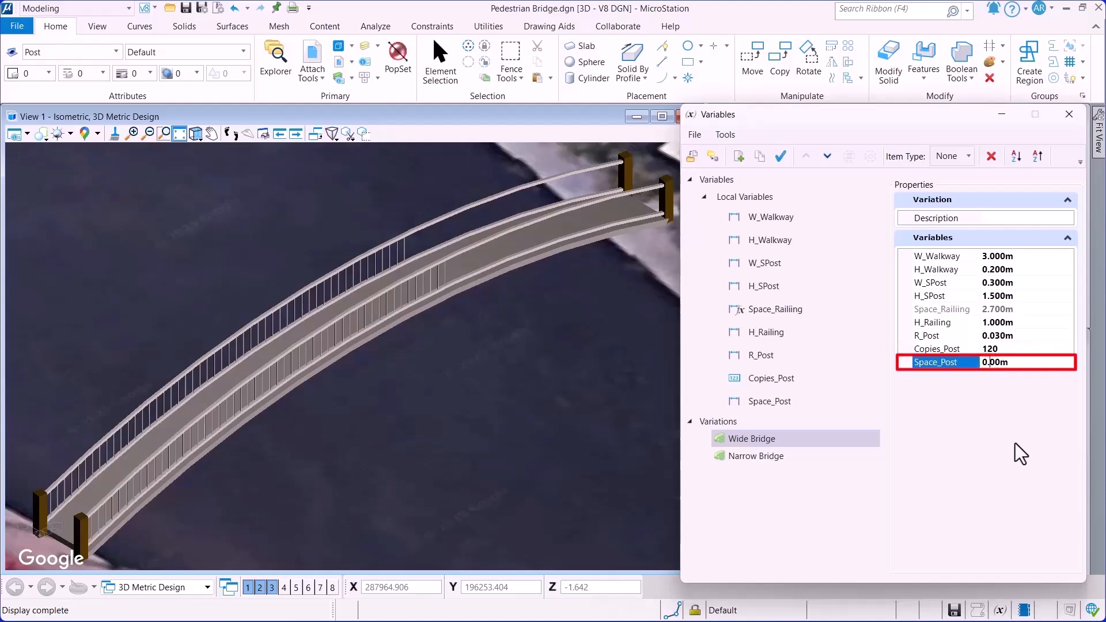
pyautogui.write('2')
# Step: In the Narrow Bridge variation, set H_Walkway to 0.1 m, H_Railing to 0.8 m and Space_Post to 0.5 m
pyautogui.click(837, 456)
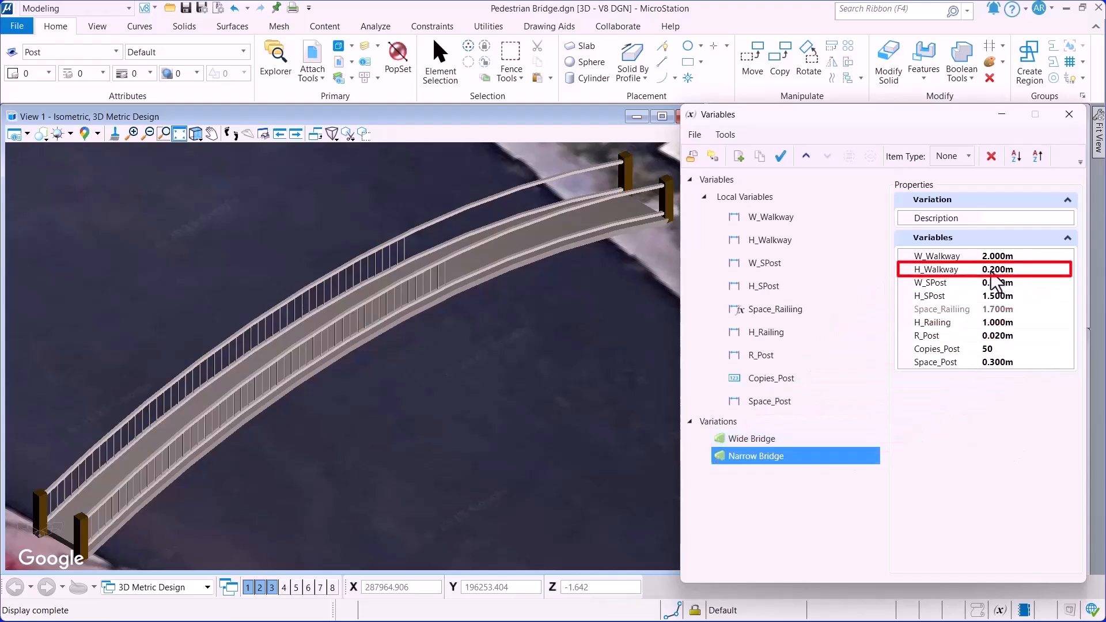
pyautogui.click(992, 271)
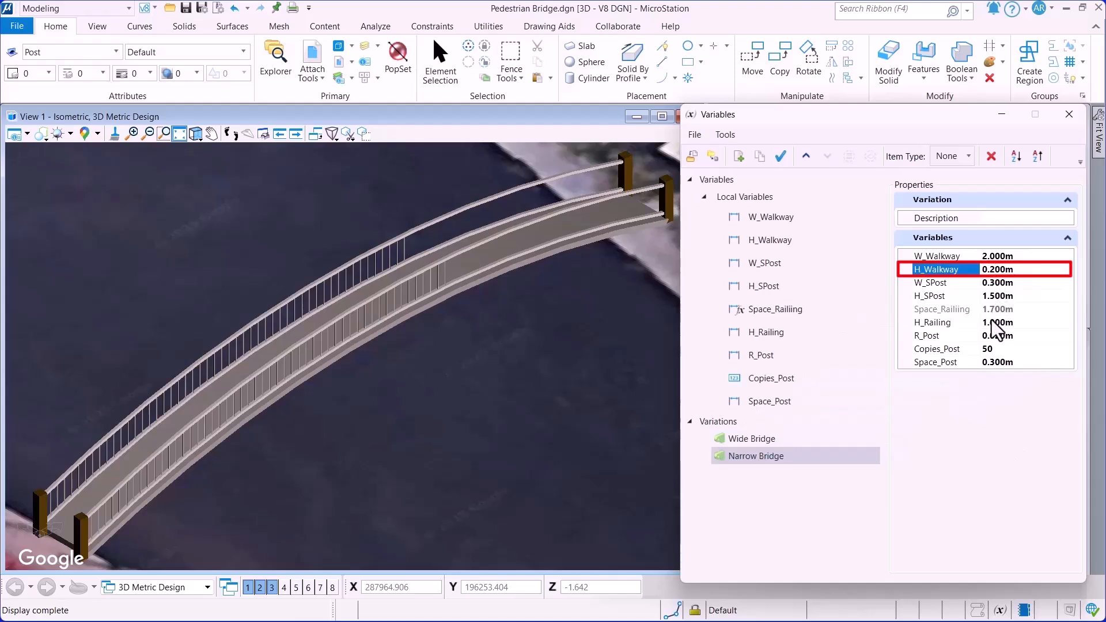
pyautogui.press('Return')
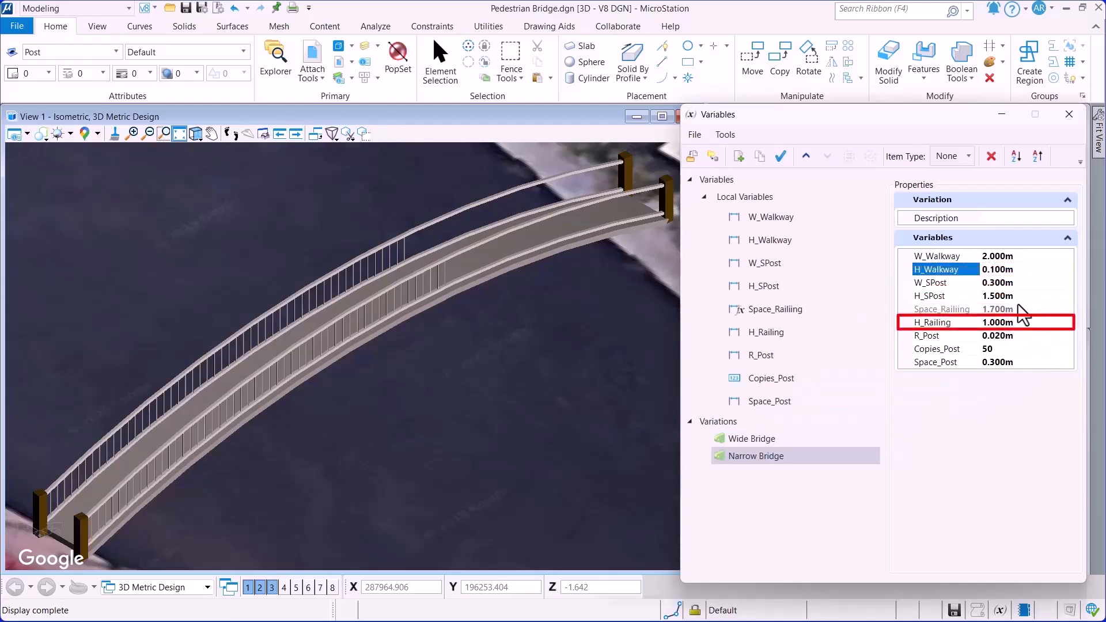
pyautogui.click(1003, 324)
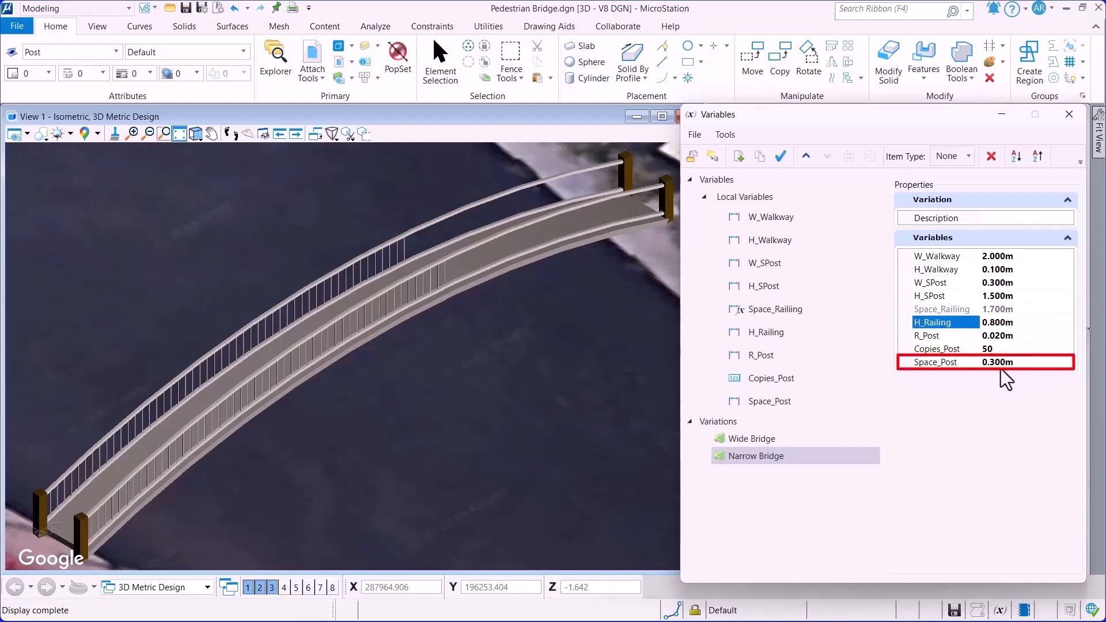
pyautogui.click(990, 362)
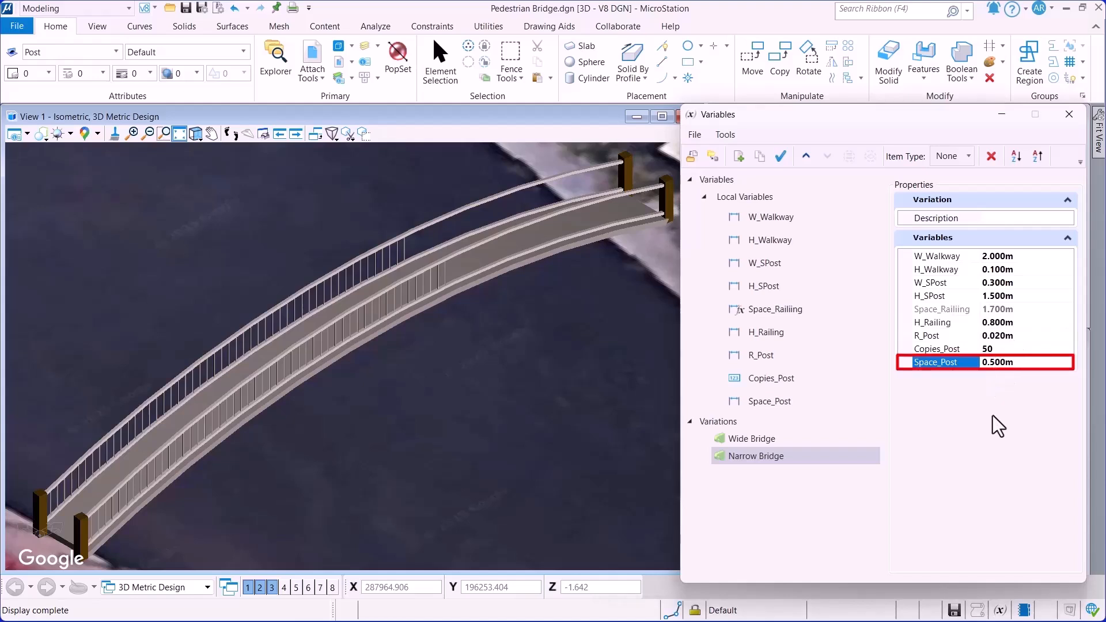
# Step: Apply the Wide Bridge variation to the model, switch it to the Narrow Bridge variation, and close the variables dialog
pyautogui.click(809, 445)
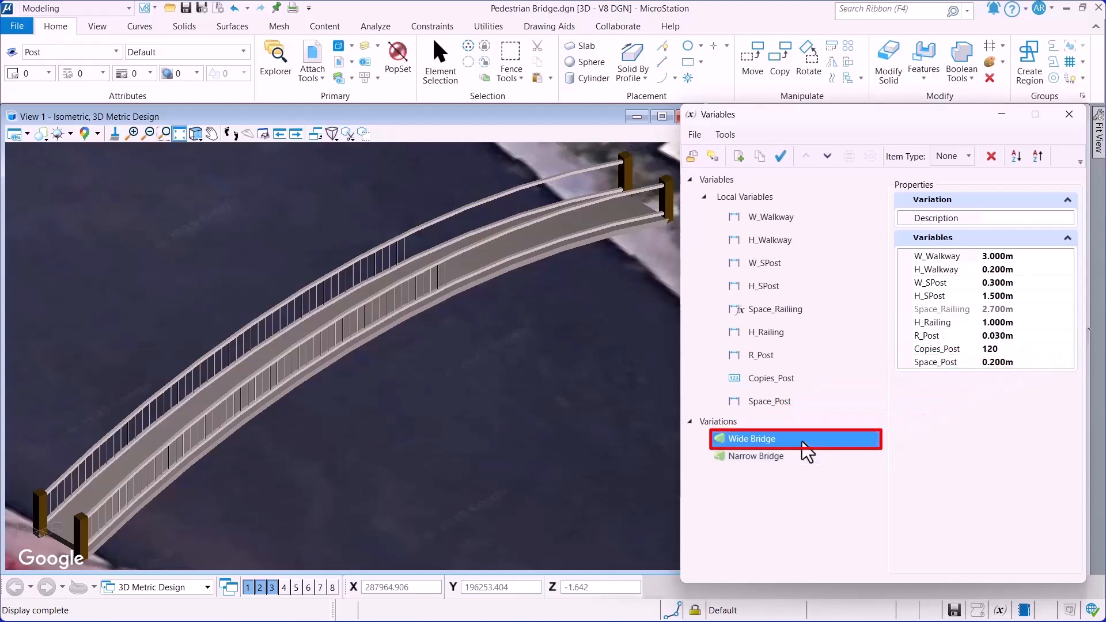
pyautogui.click(781, 163)
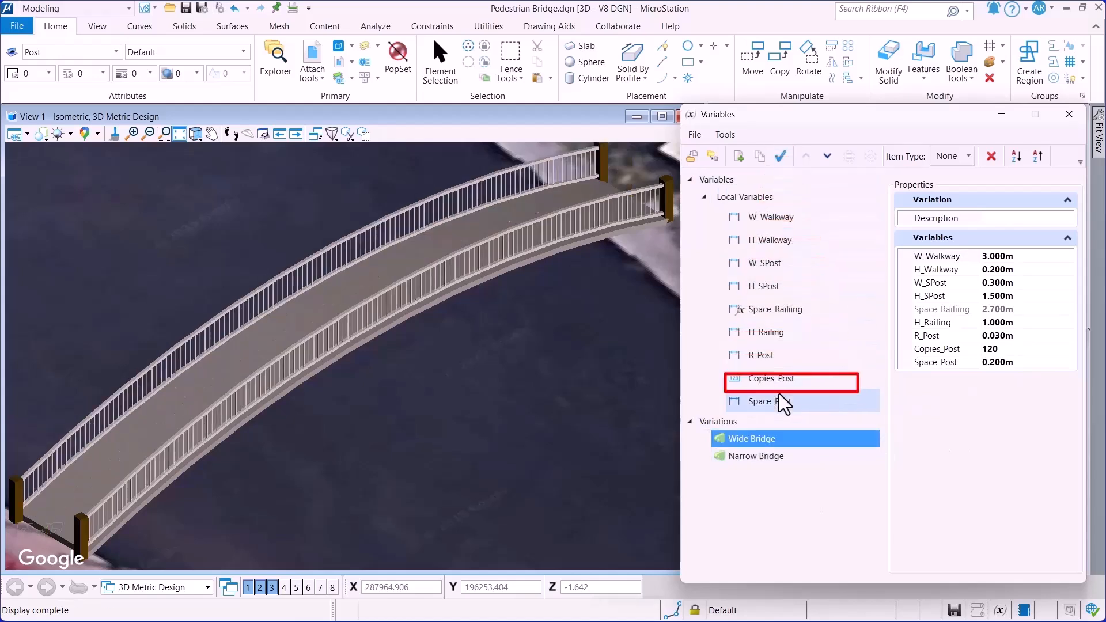
pyautogui.click(779, 456)
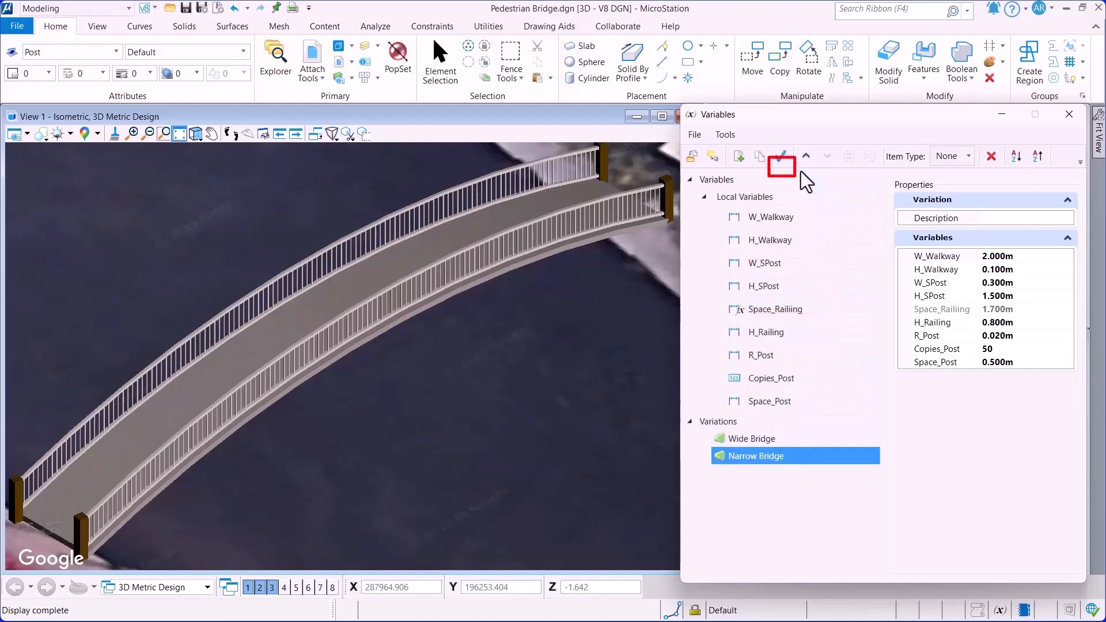
pyautogui.click(784, 161)
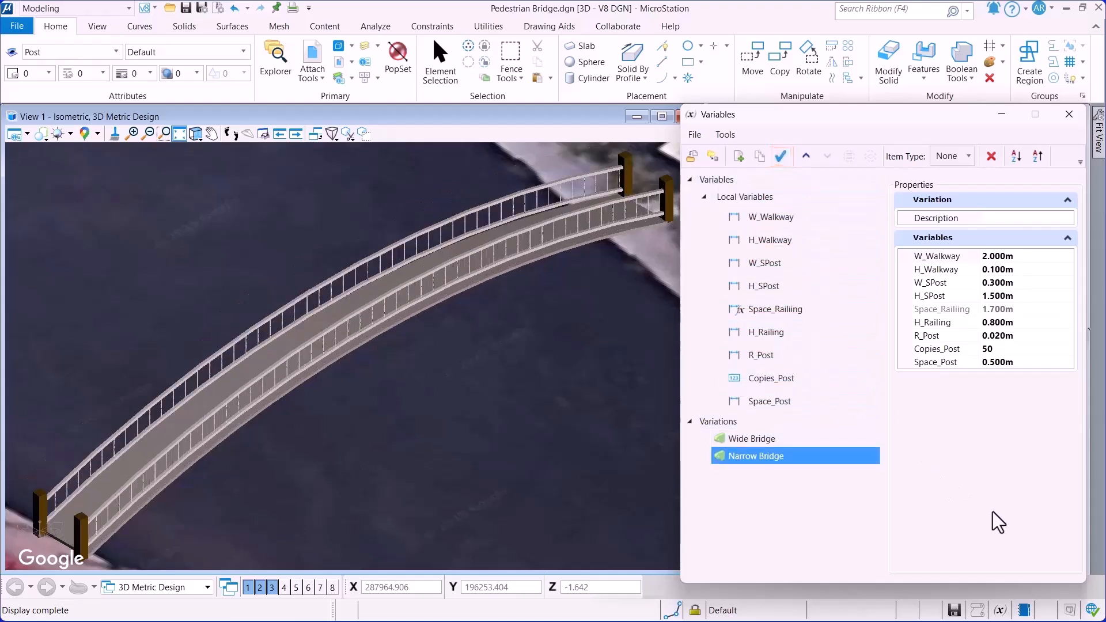
pyautogui.click(1069, 114)
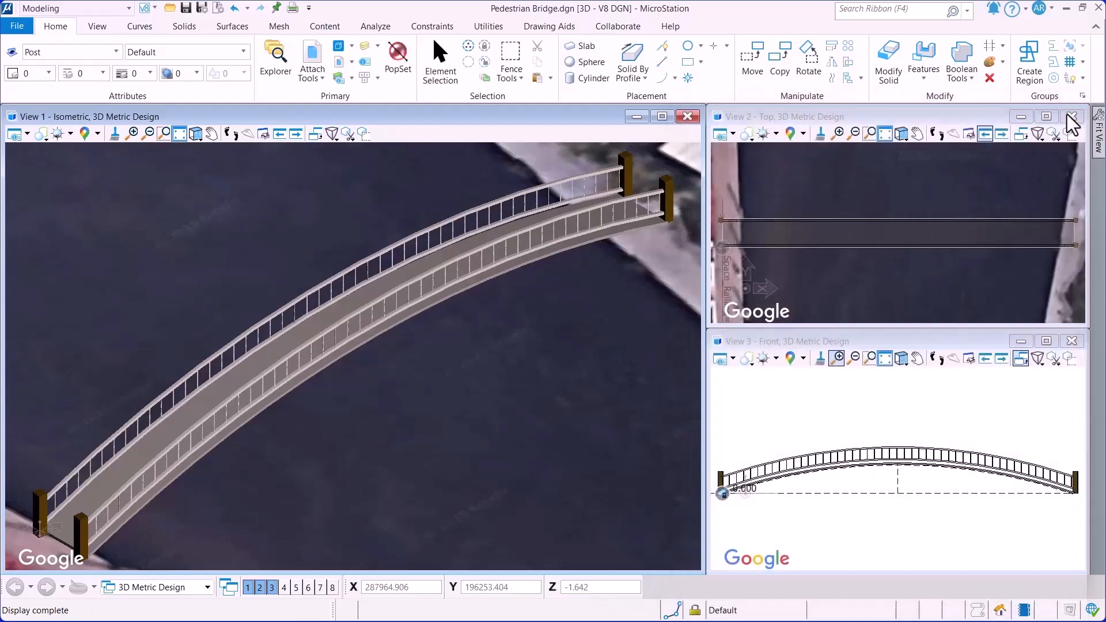
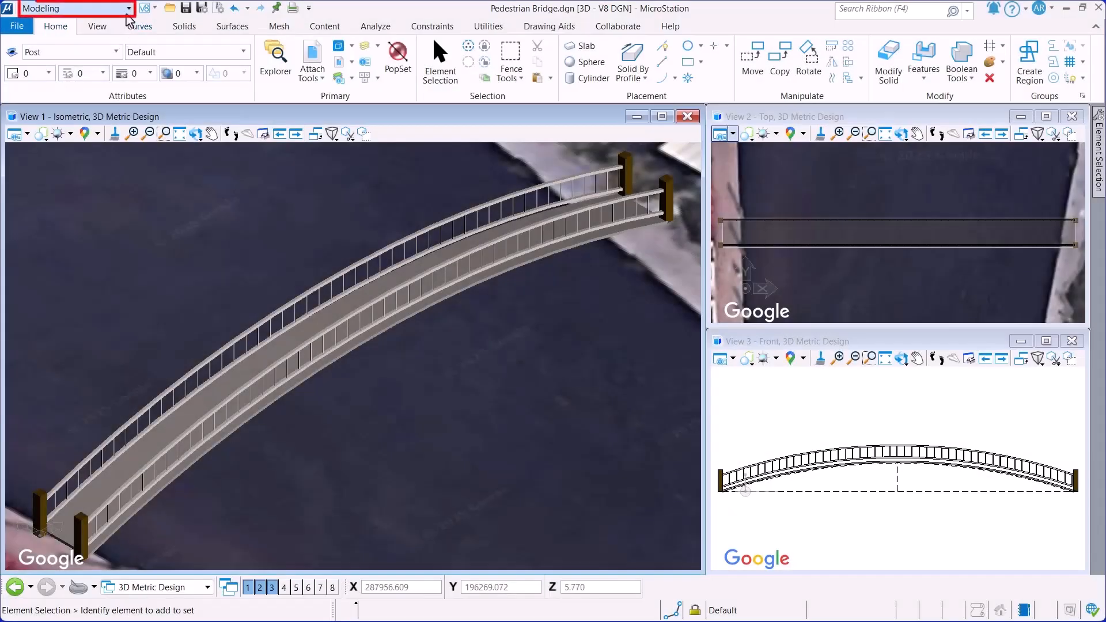
# Step: Switch to the Drawing workflow and open the Item Types dialog
pyautogui.click(128, 9)
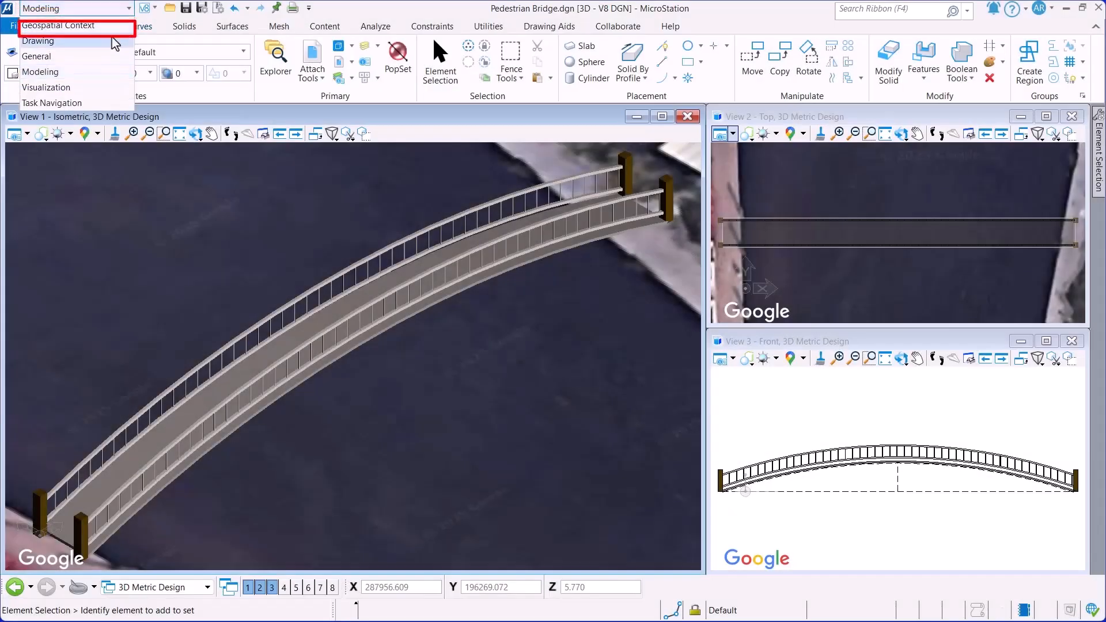
pyautogui.click(36, 43)
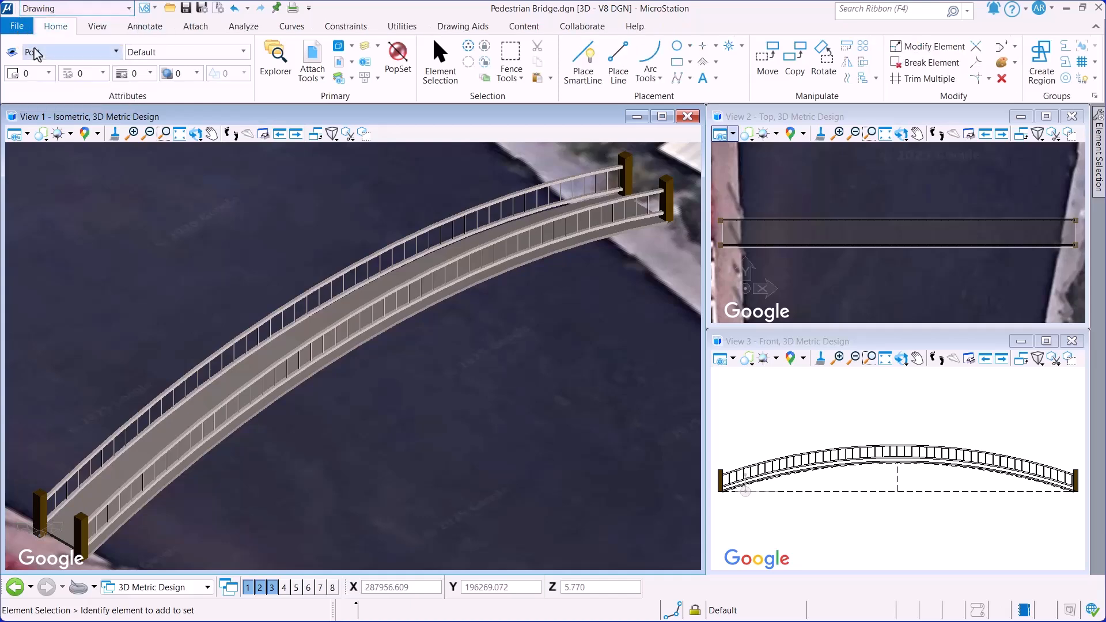
pyautogui.click(194, 30)
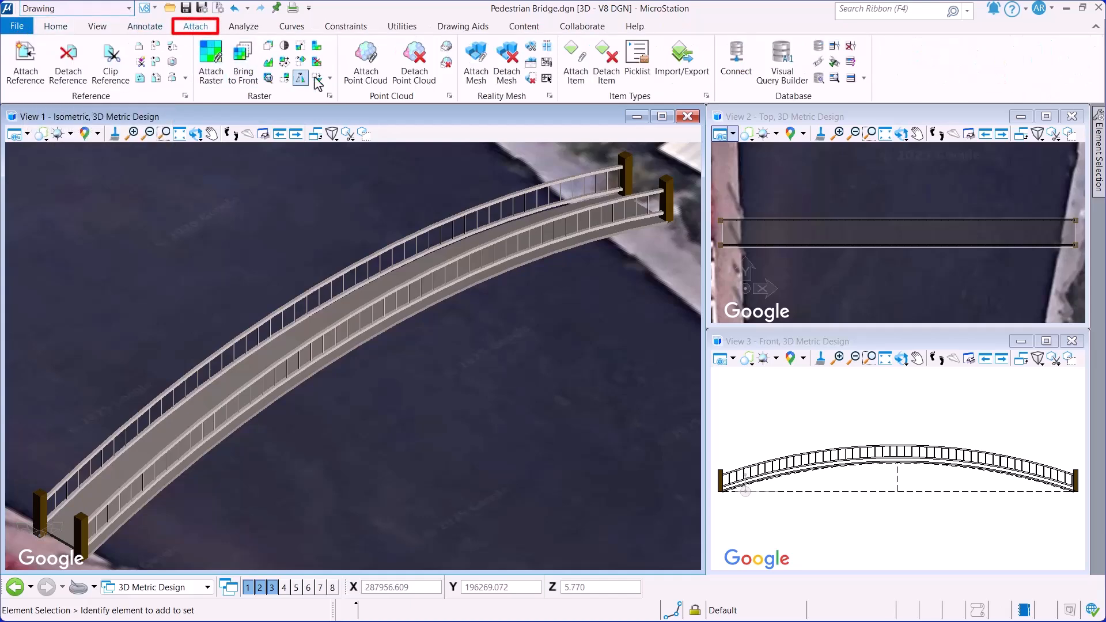
pyautogui.click(707, 97)
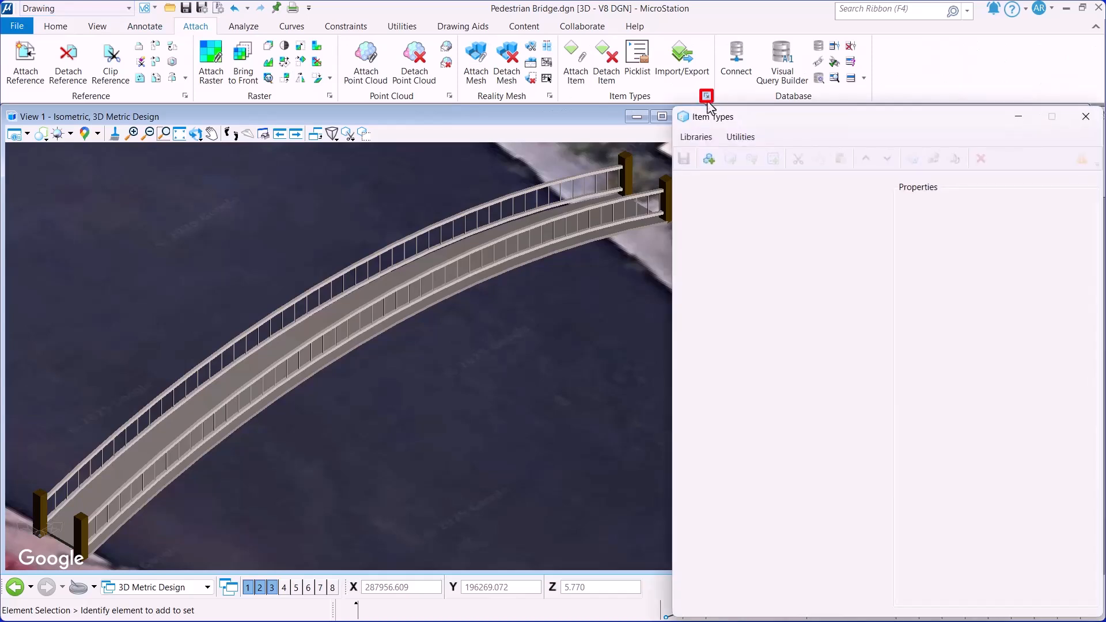
# Step: Create an item type library named Pedestrian Bridge and add an item type named Post to it
pyautogui.click(709, 159)
pyautogui.write('Pedestrian Bridge')
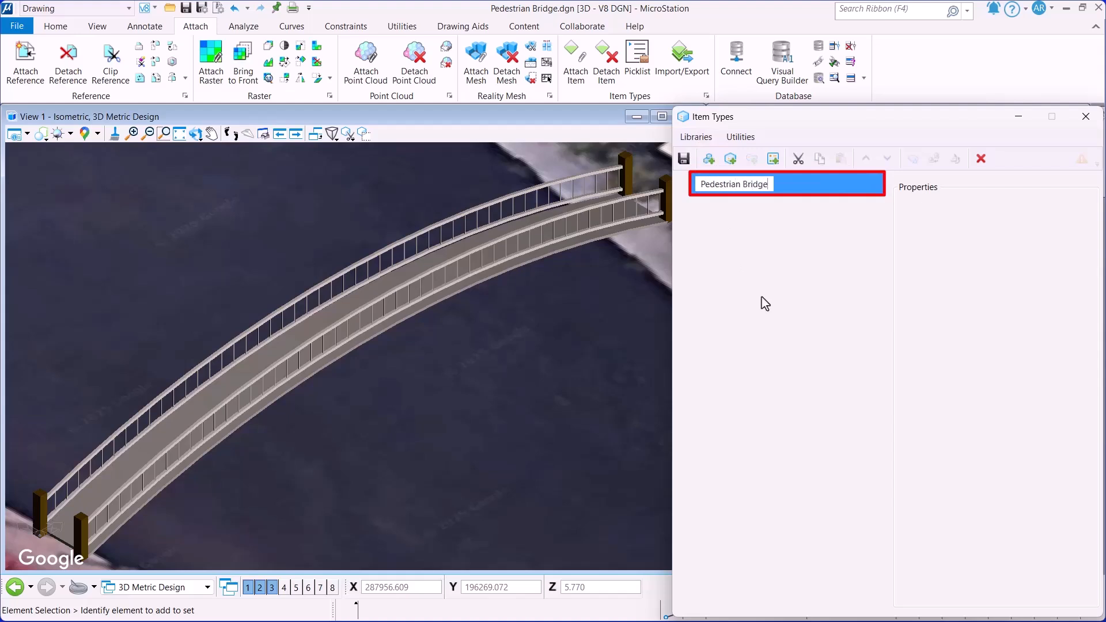
pyautogui.press('Return')
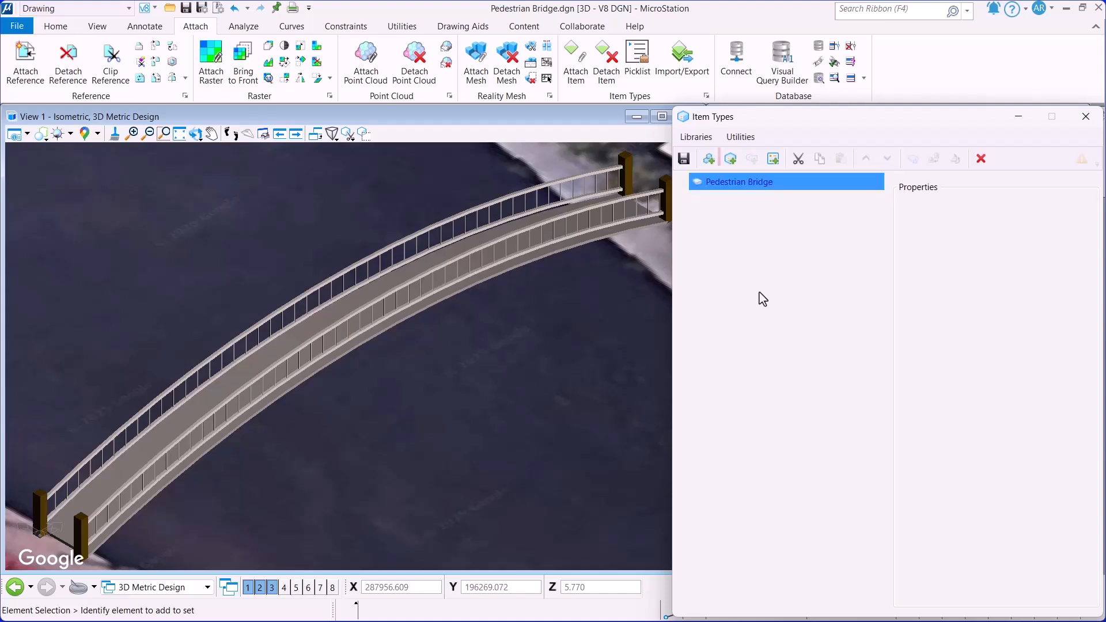
pyautogui.click(730, 160)
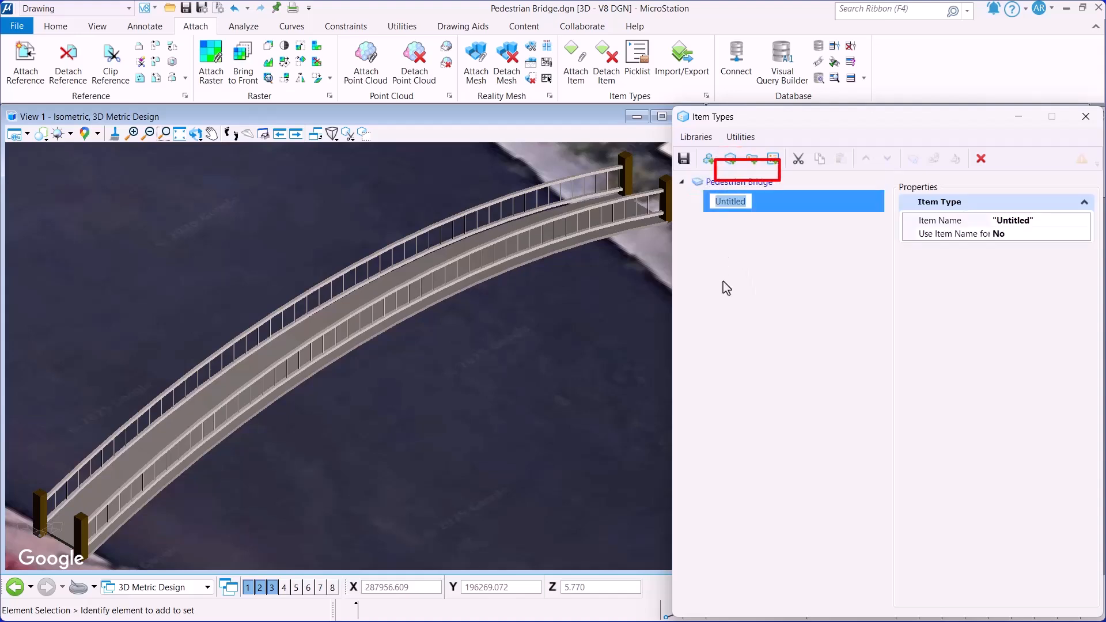
pyautogui.write('Post')
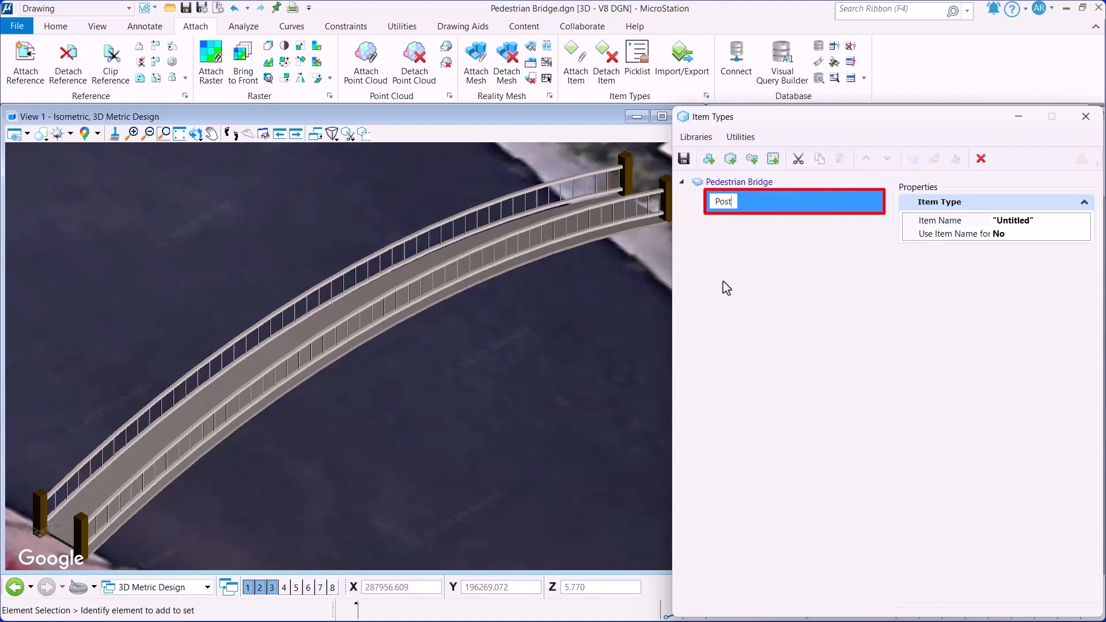
pyautogui.press('Return')
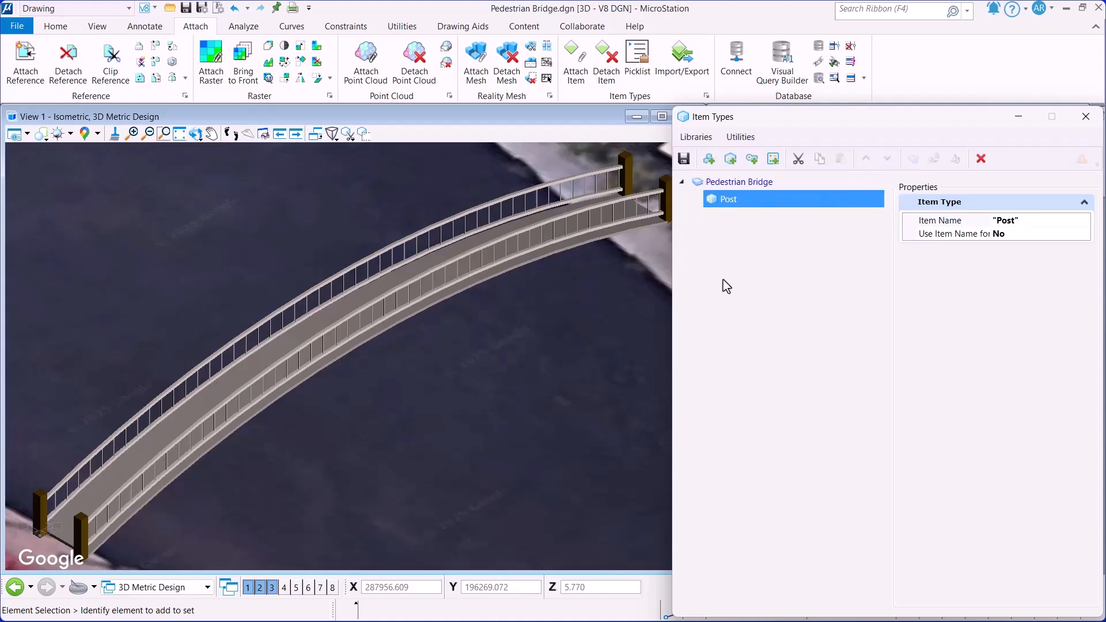
# Step: Add a property named ID to the Post item type and set its type to Text
pyautogui.click(751, 160)
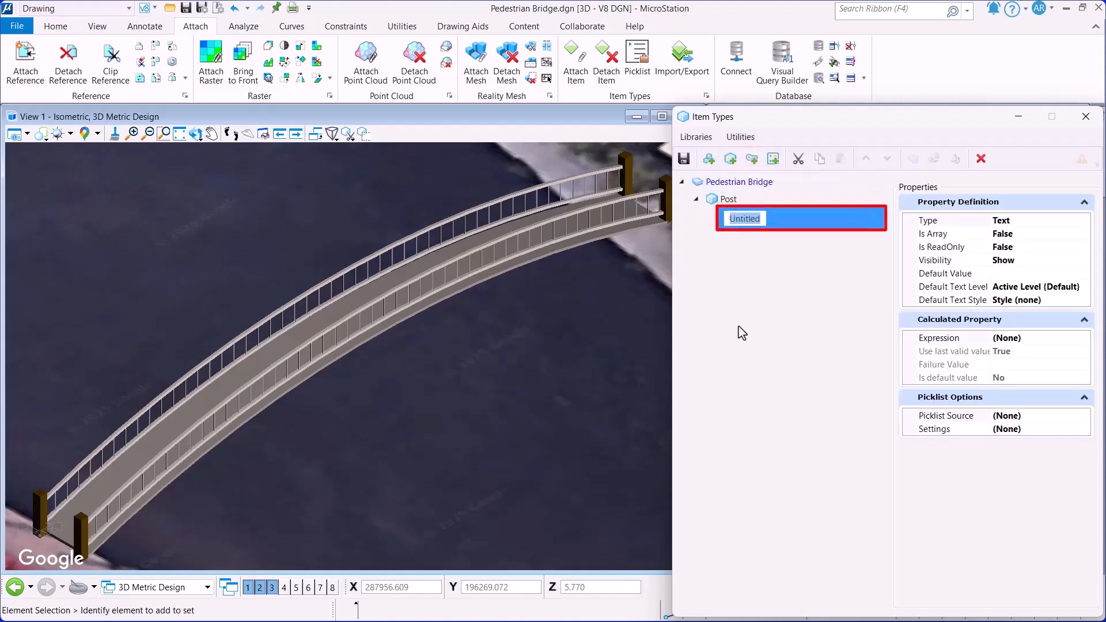
pyautogui.press('BackSpace')
pyautogui.write('ID')
pyautogui.press('Return')
pyautogui.click(1083, 221)
pyautogui.click(1085, 221)
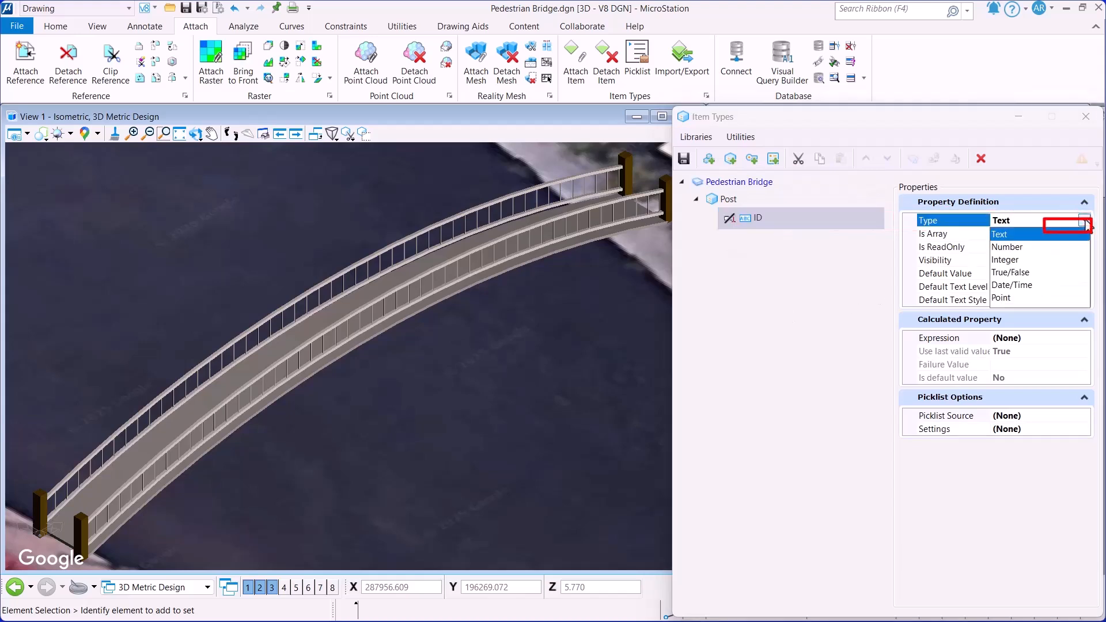
pyautogui.click(1070, 236)
# Step: Add a property named Radius to the Post item type and set its type to Number
pyautogui.click(732, 199)
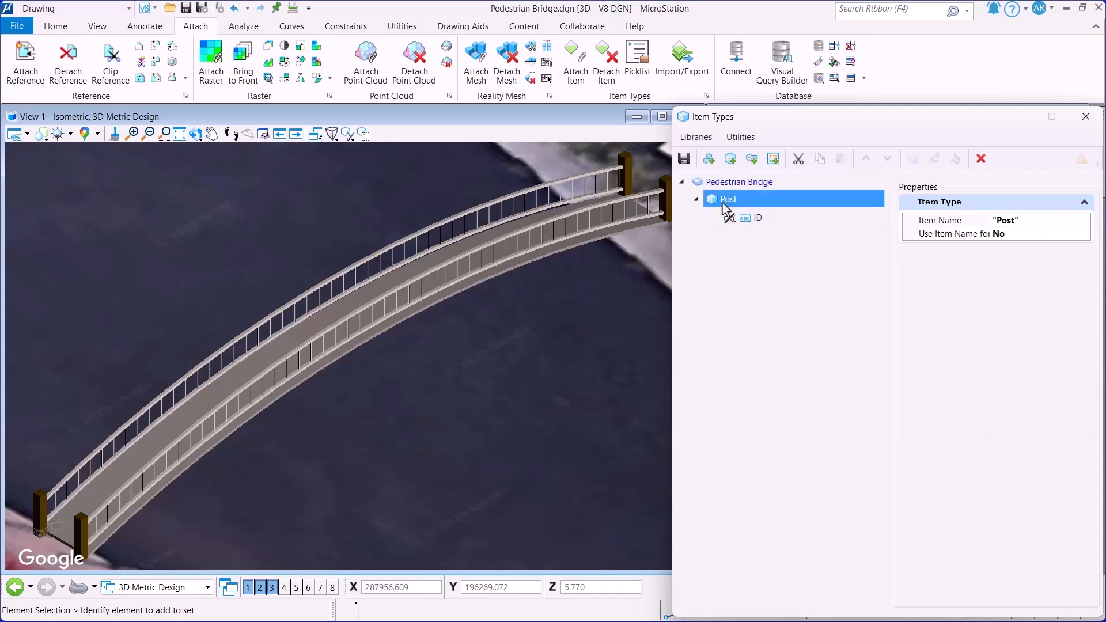
pyautogui.click(752, 160)
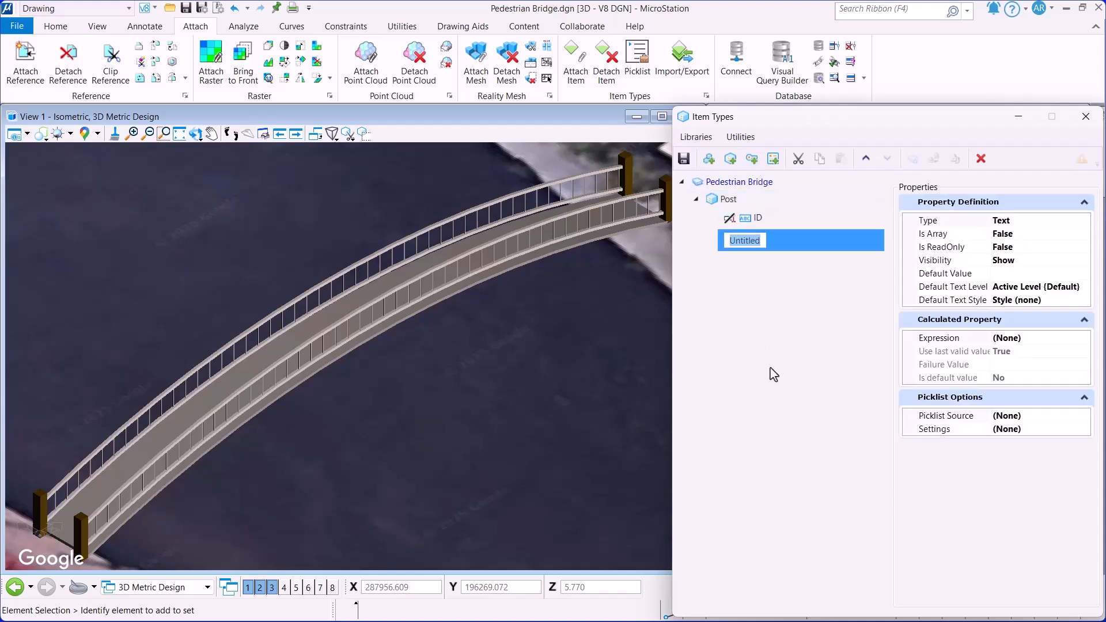
pyautogui.write('Radius')
pyautogui.click(1076, 221)
pyautogui.click(1084, 220)
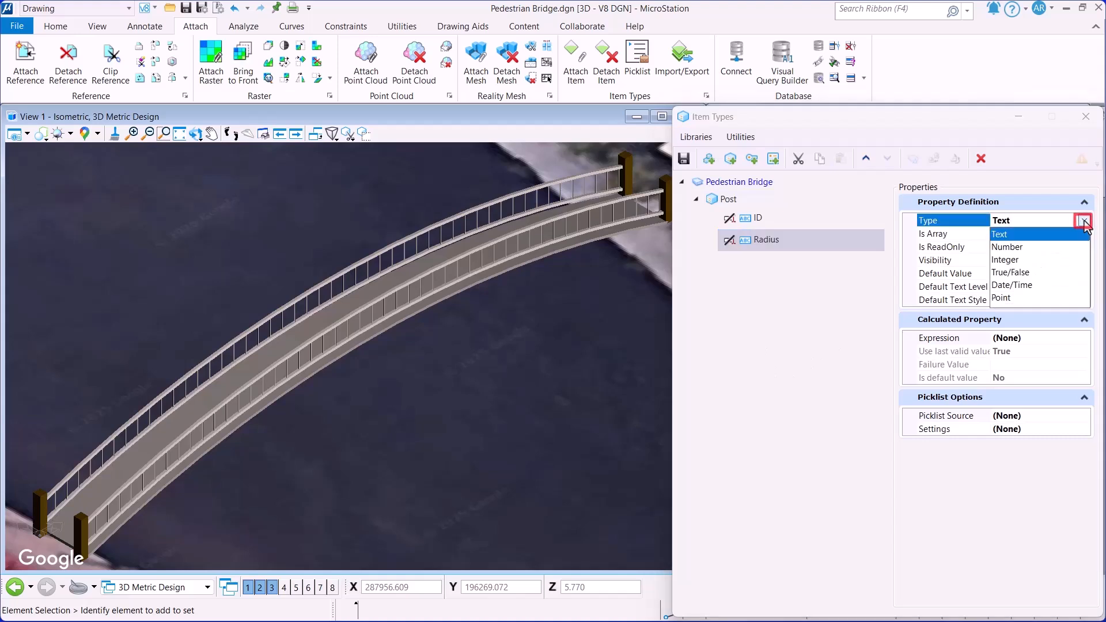
pyautogui.click(1066, 248)
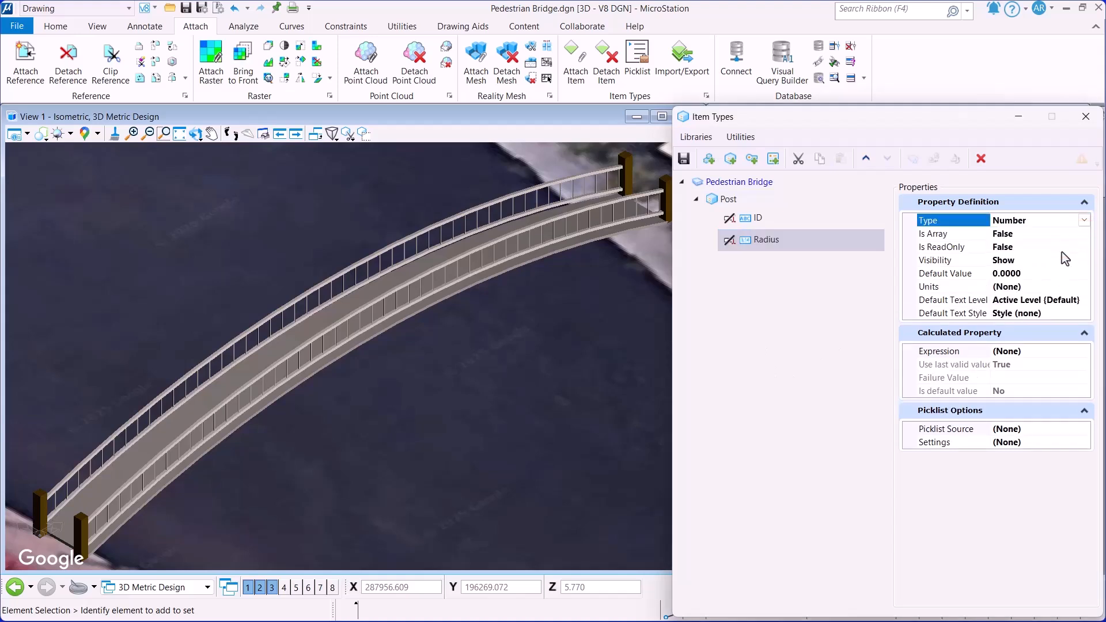
# Step: Set the units of the Radius property to the Distance option of Working Units
pyautogui.click(1075, 288)
pyautogui.click(1084, 287)
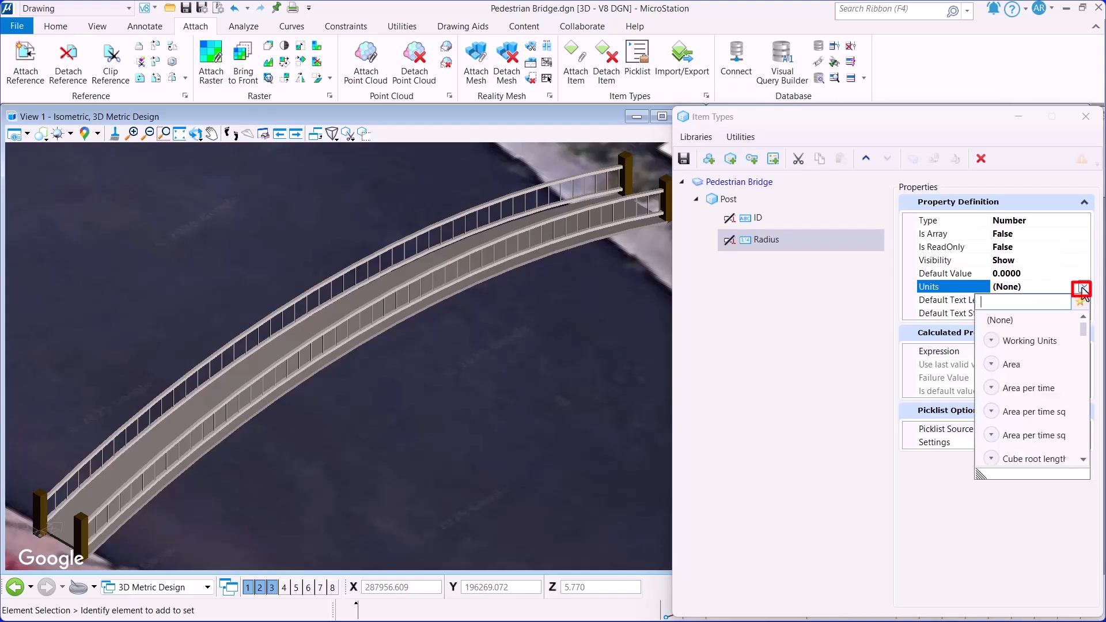
pyautogui.click(1001, 339)
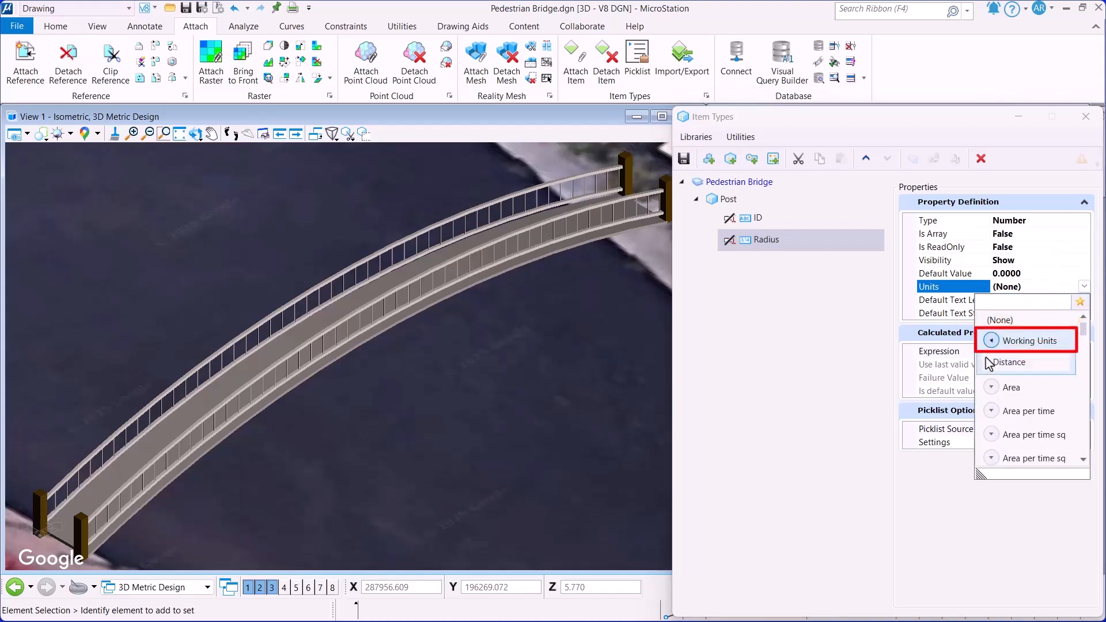
pyautogui.click(1035, 367)
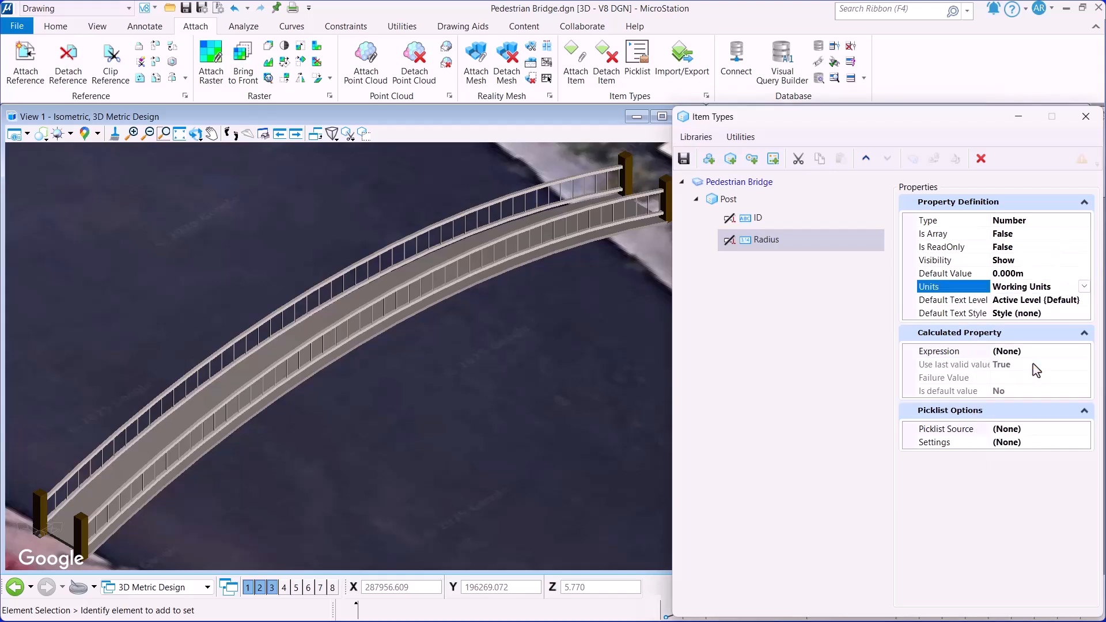
# Step: Build and test the Radius property's calculated expression this.GetElement().Radius1 from the element's Base Radius, and accept it
pyautogui.click(1078, 353)
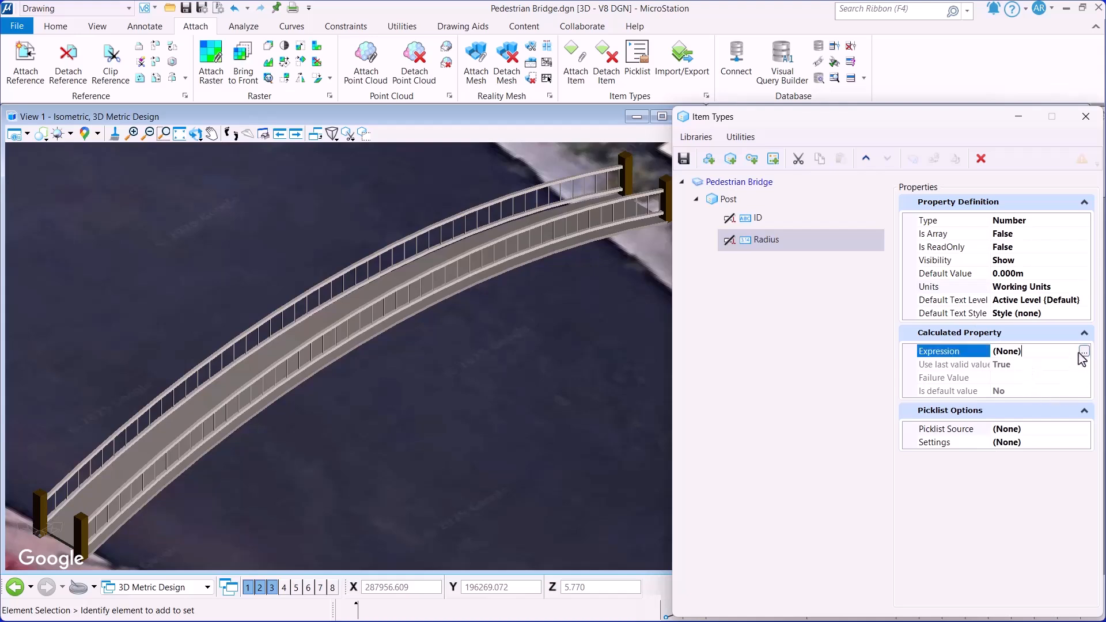
pyautogui.click(1083, 351)
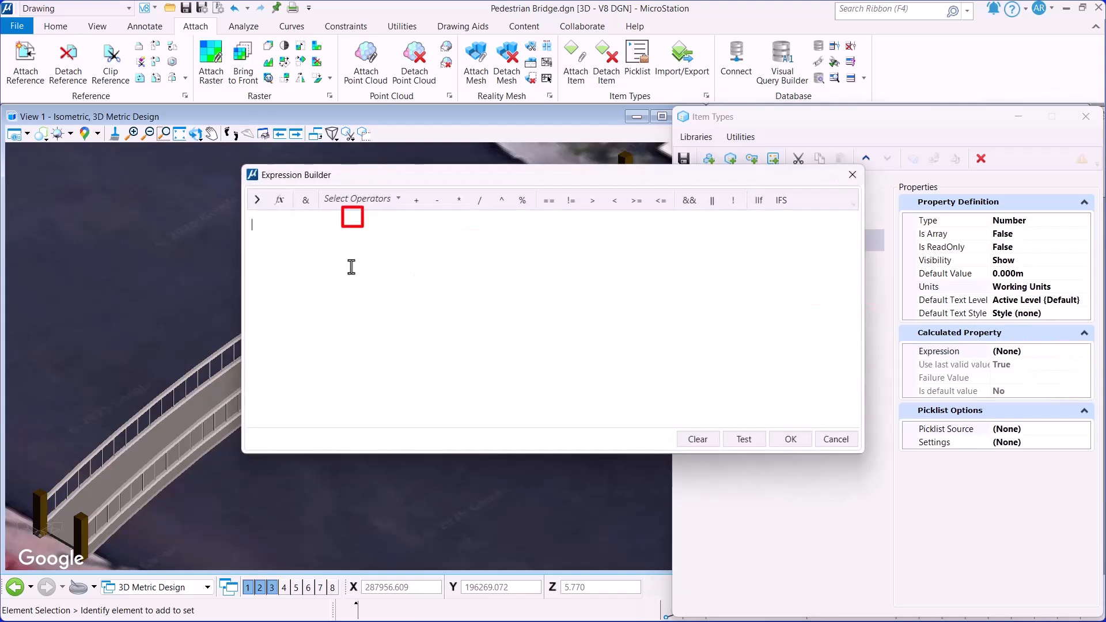
pyautogui.click(364, 199)
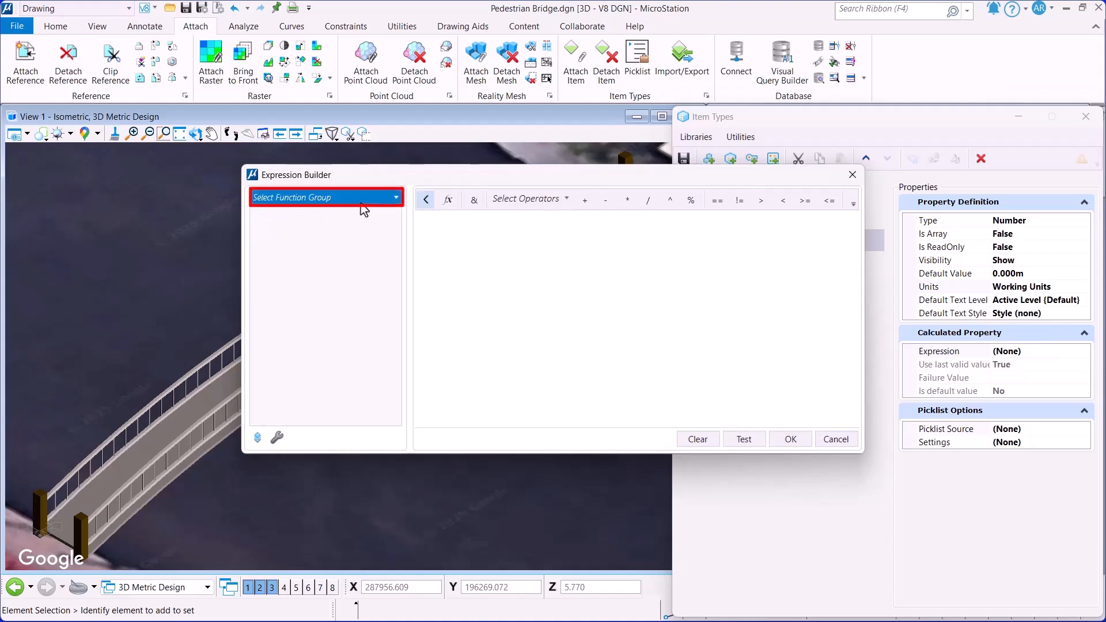
pyautogui.click(265, 229)
pyautogui.click(285, 250)
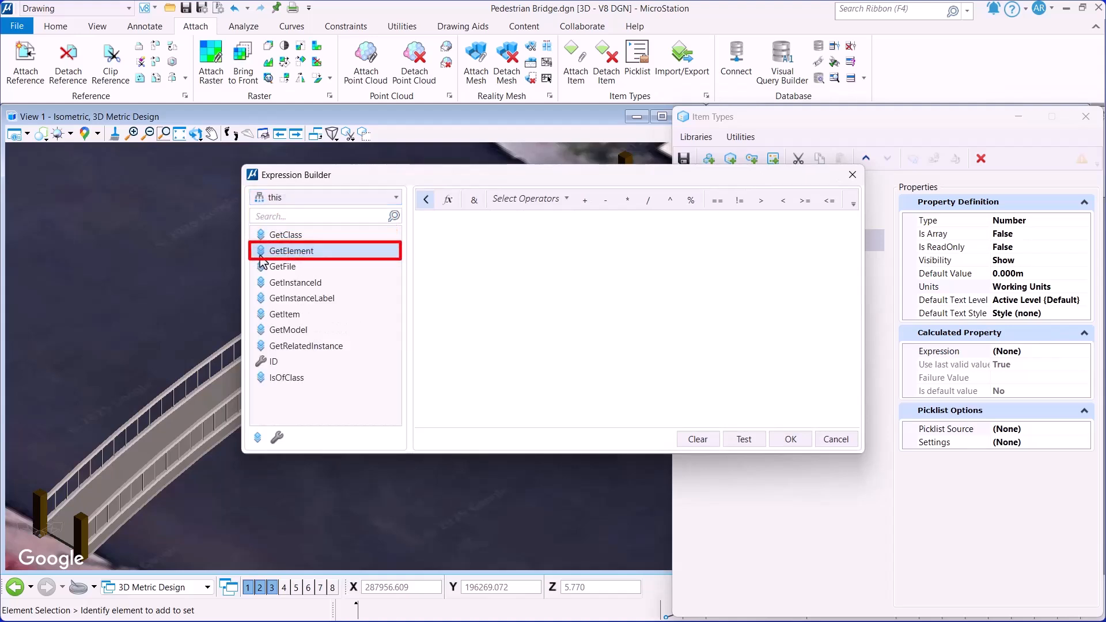
pyautogui.click(763, 217)
pyautogui.write('radi')
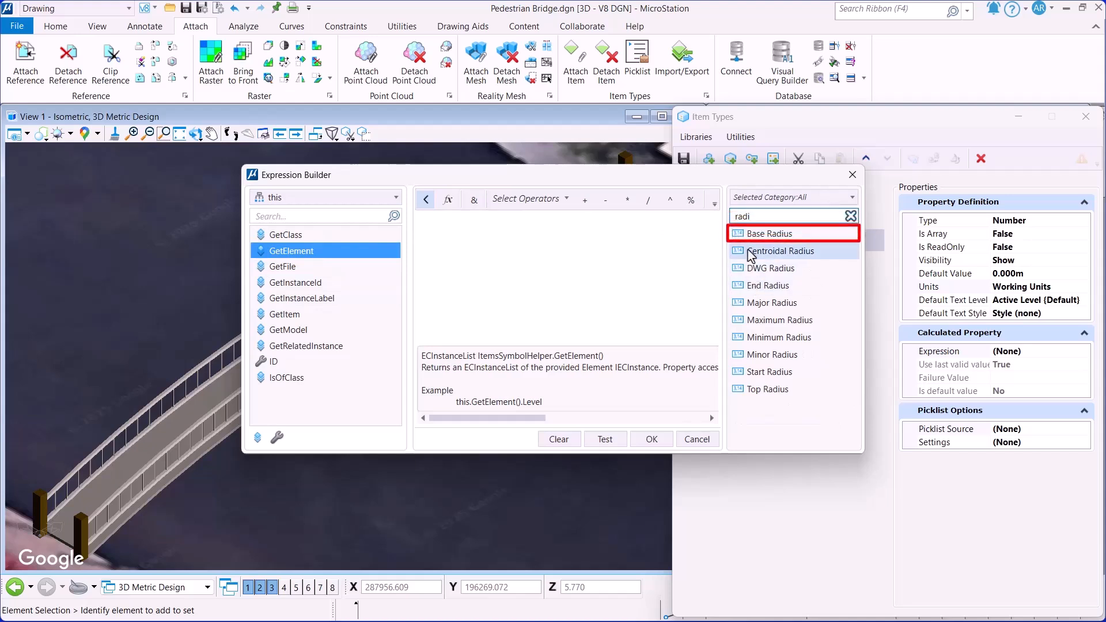
pyautogui.doubleClick(741, 237)
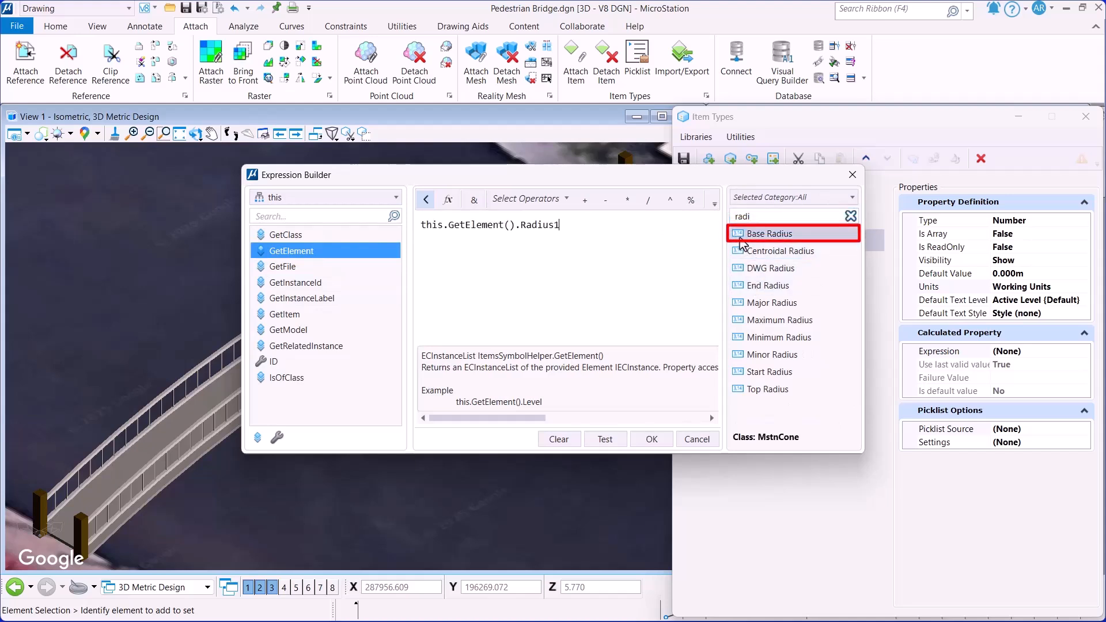
pyautogui.click(606, 440)
pyautogui.click(652, 439)
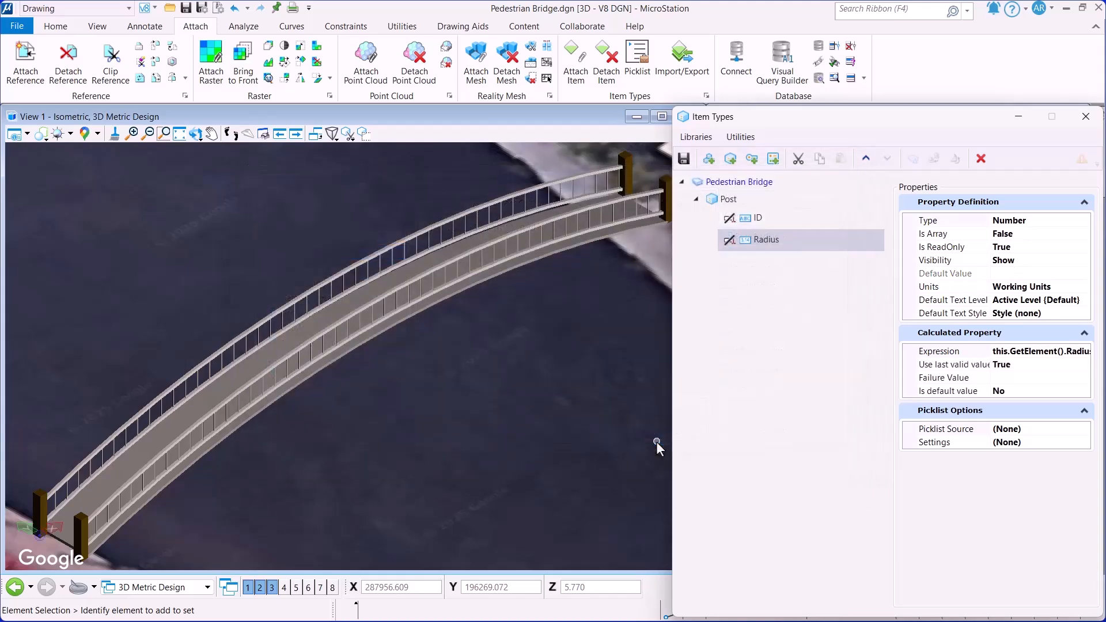
# Step: Add a property named Height to the Post item type and set its type to Number
pyautogui.click(733, 201)
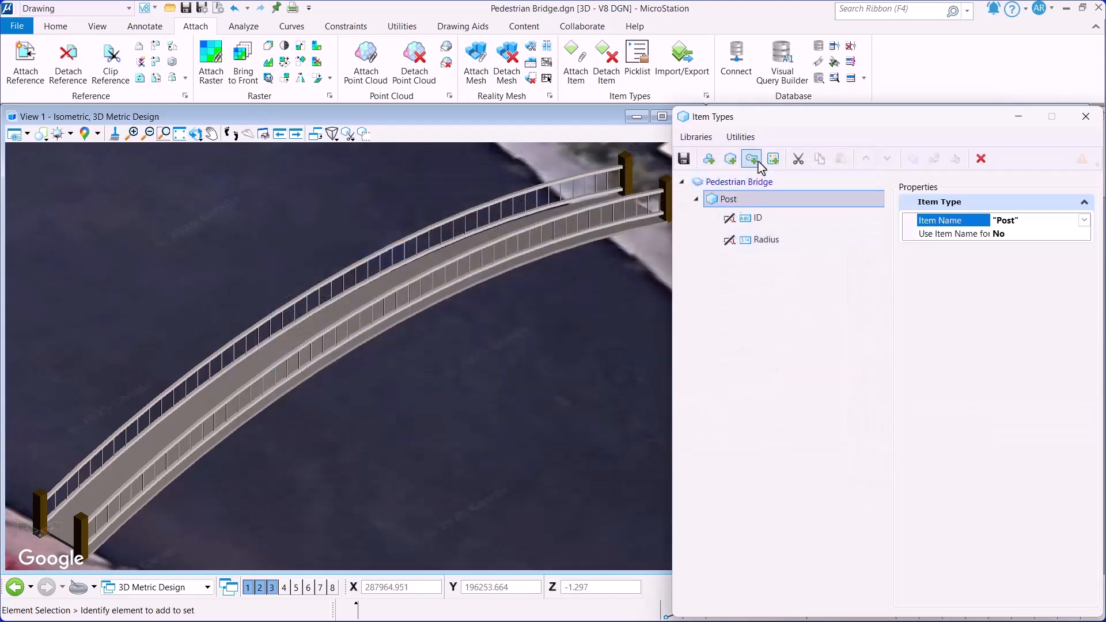
pyautogui.click(751, 160)
pyautogui.write('Height')
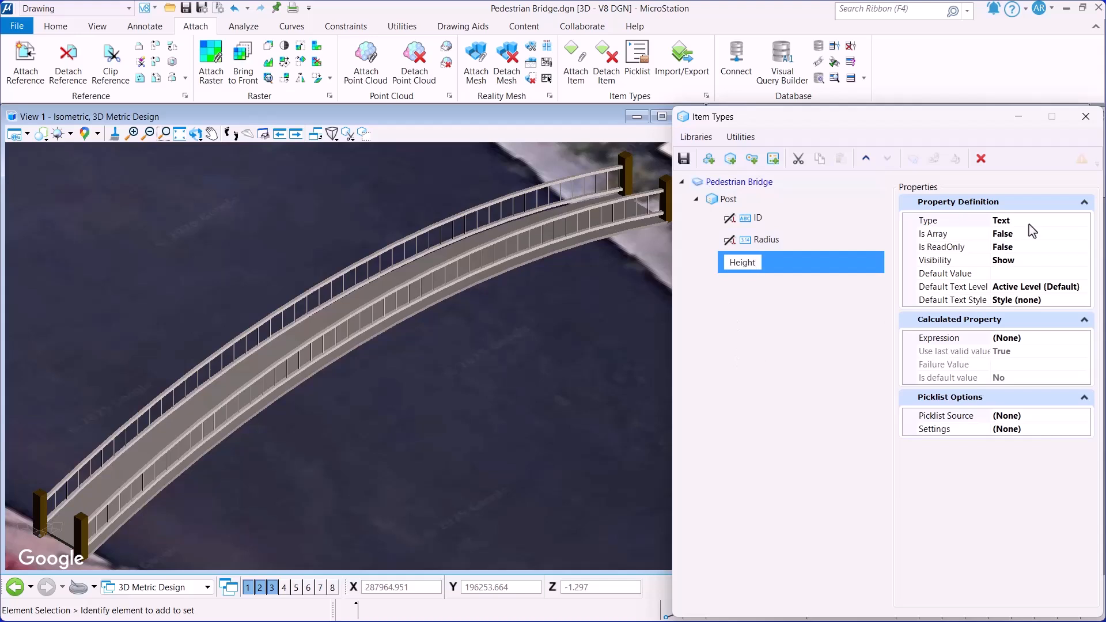
pyautogui.click(1079, 221)
pyautogui.click(1084, 220)
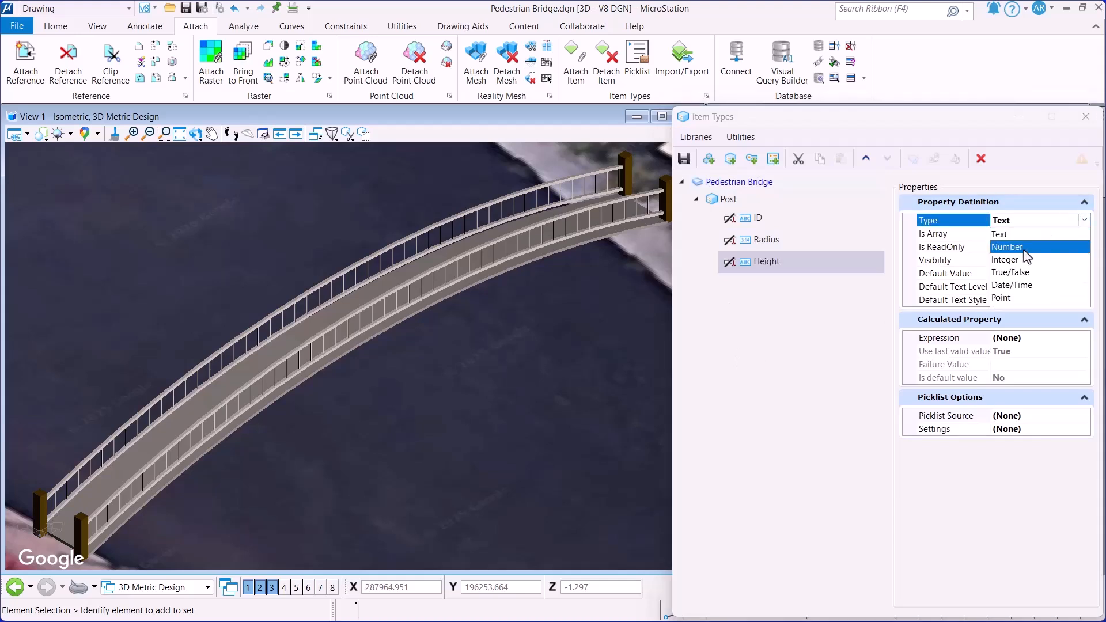
pyautogui.click(1027, 246)
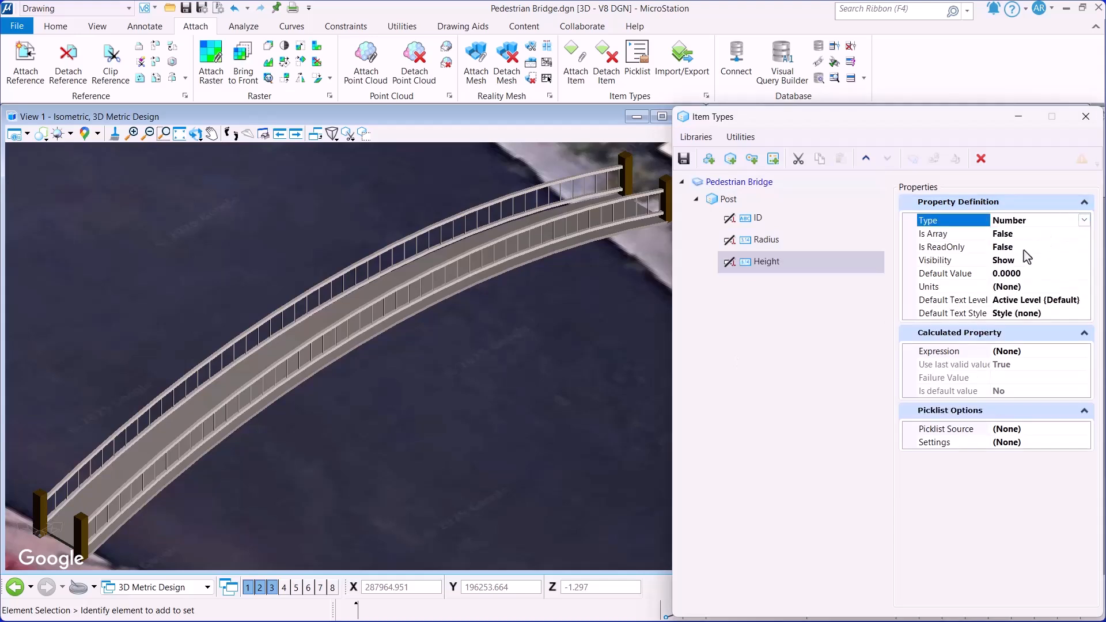
# Step: Set the units of the Height property to the Distance option of Working Units
pyautogui.click(1076, 287)
pyautogui.click(1083, 287)
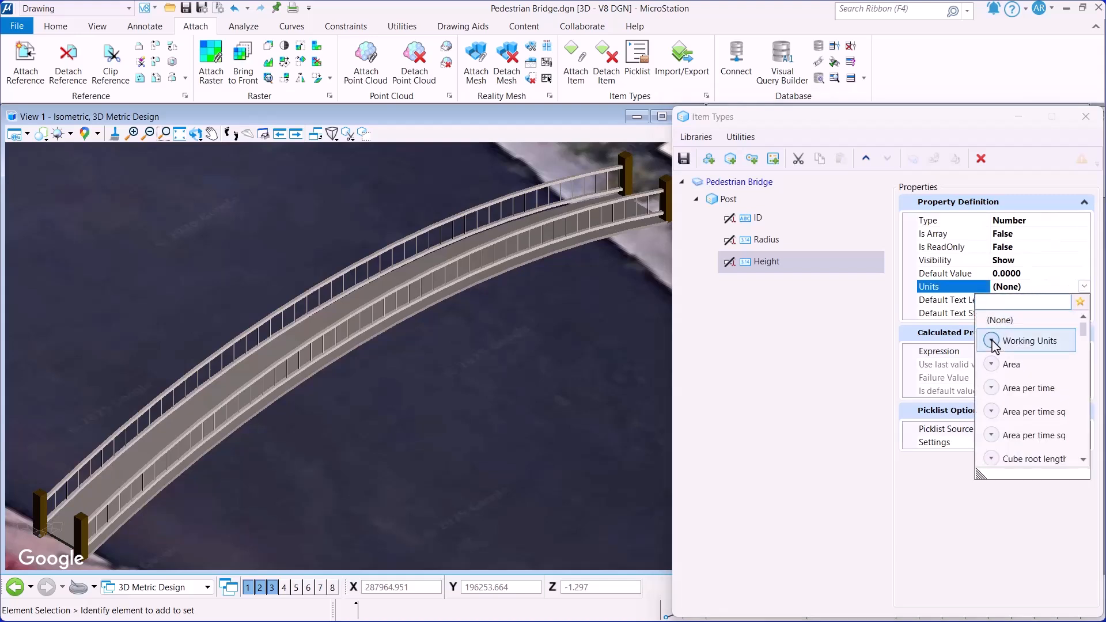
pyautogui.click(992, 340)
pyautogui.click(1031, 364)
# Step: Build the Height property's calculated expression from this, GetElement and the element's Height property, and accept it
pyautogui.click(1075, 353)
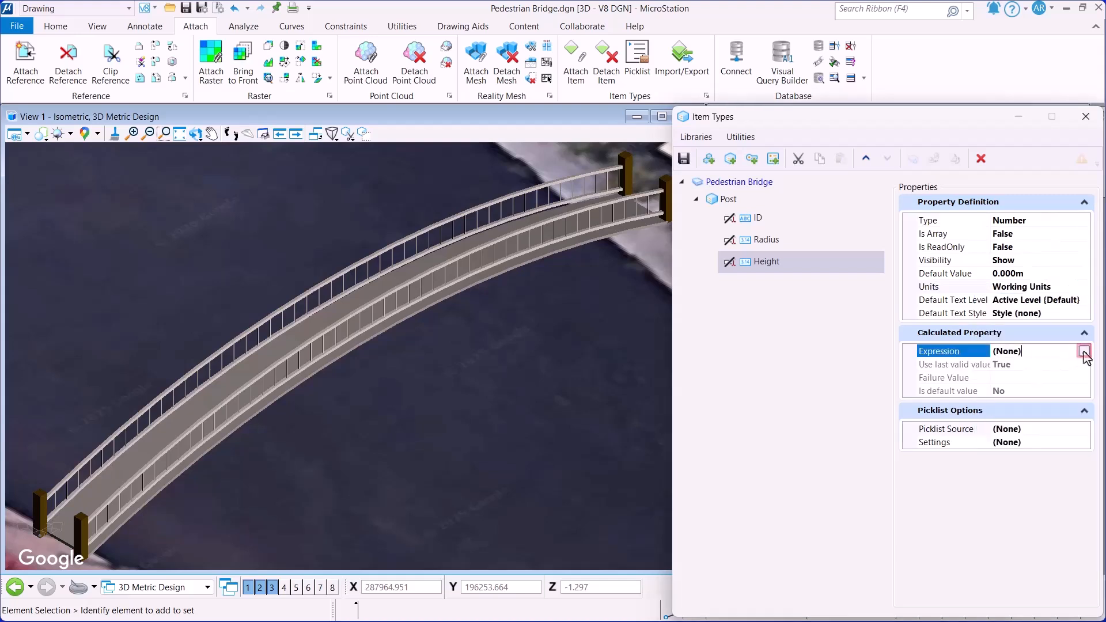
pyautogui.click(1085, 352)
pyautogui.click(257, 200)
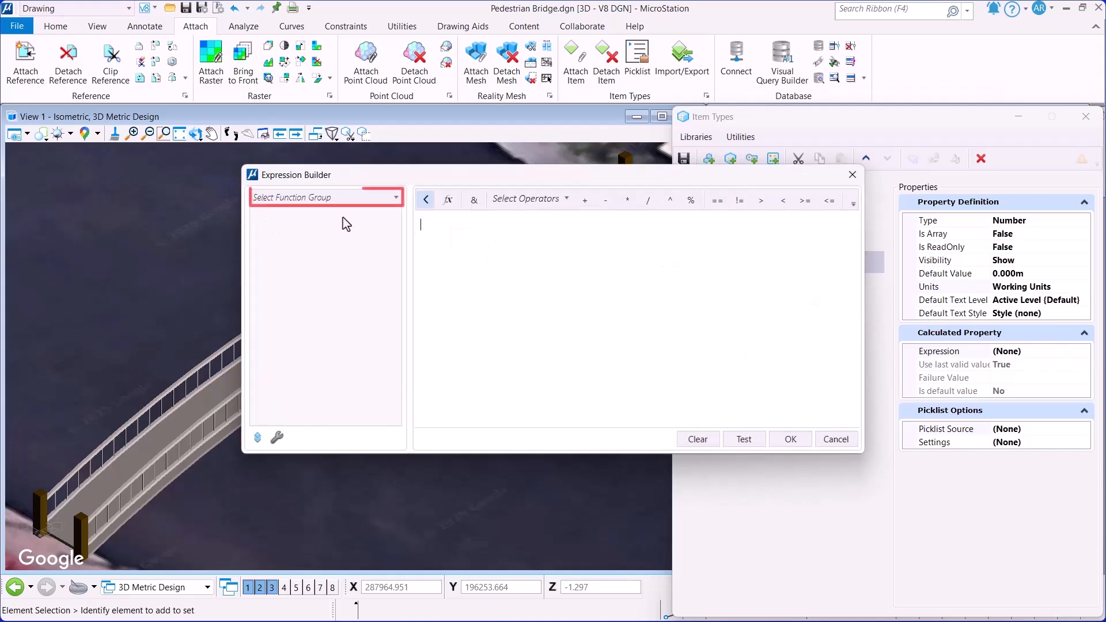
pyautogui.click(374, 199)
pyautogui.click(275, 234)
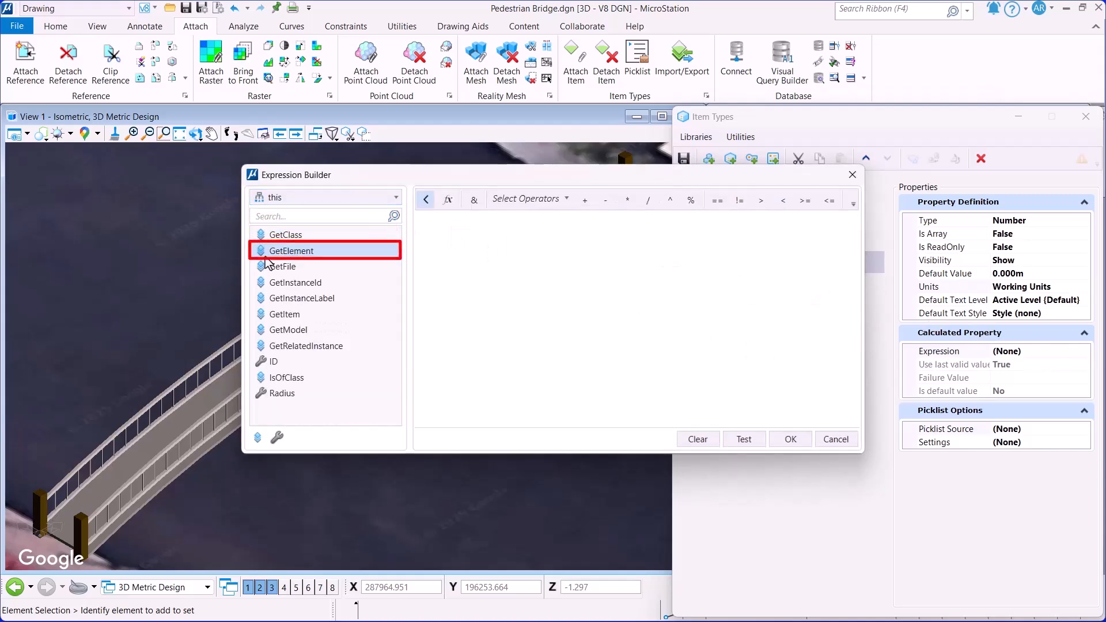
pyautogui.click(291, 251)
pyautogui.click(755, 218)
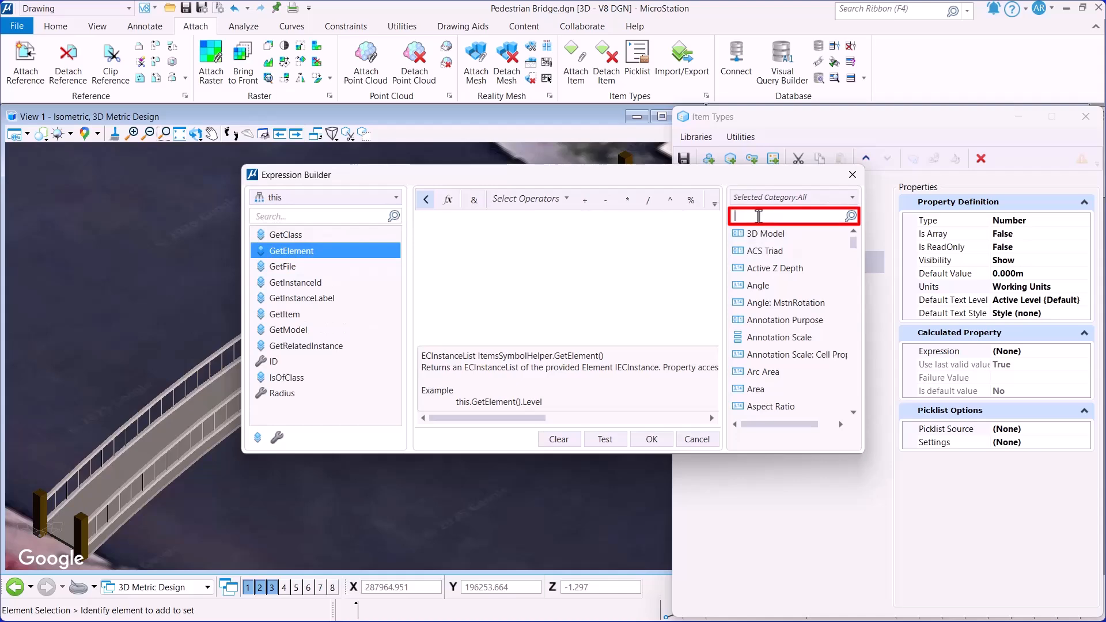
pyautogui.write('heig')
pyautogui.click(751, 285)
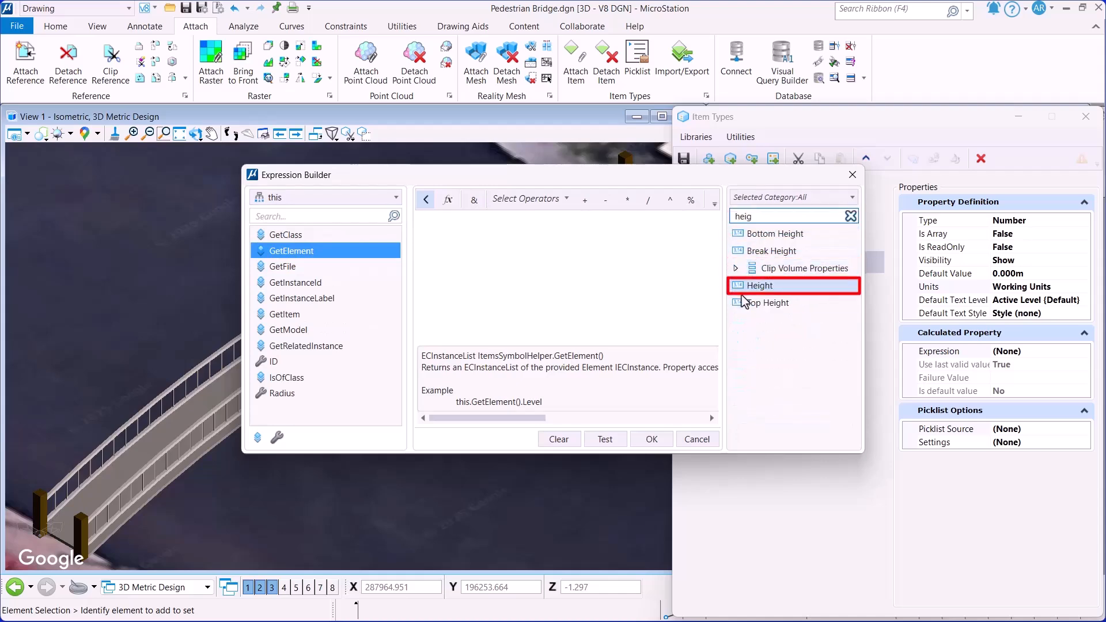
pyautogui.doubleClick(743, 286)
pyautogui.click(652, 439)
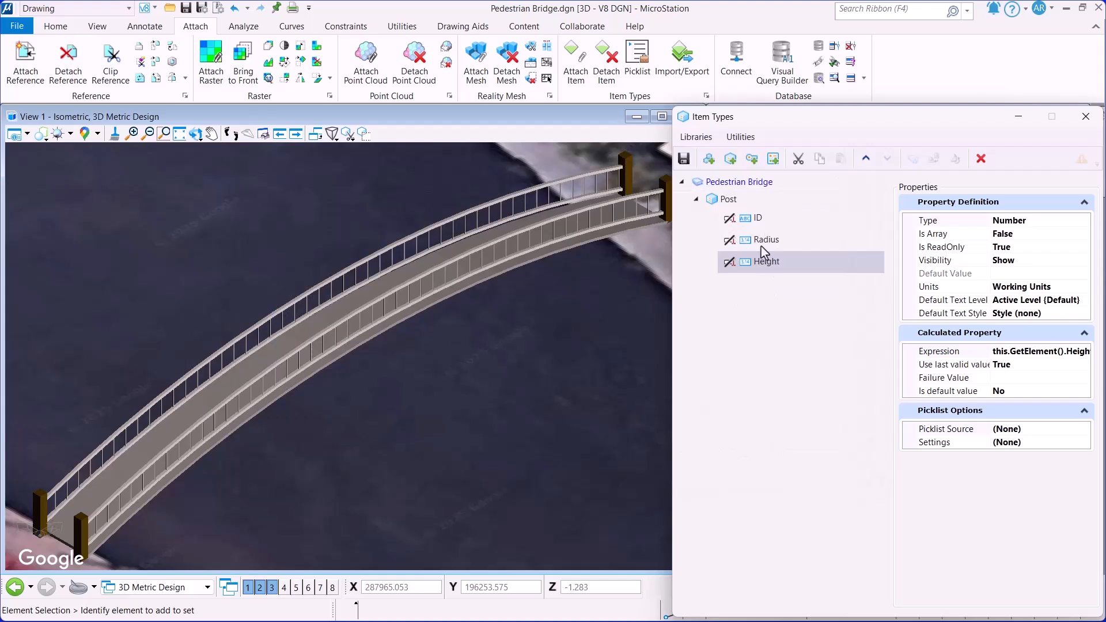
# Step: Add a property named Material to the Post item type, keeping the Text type
pyautogui.click(728, 199)
pyautogui.click(752, 158)
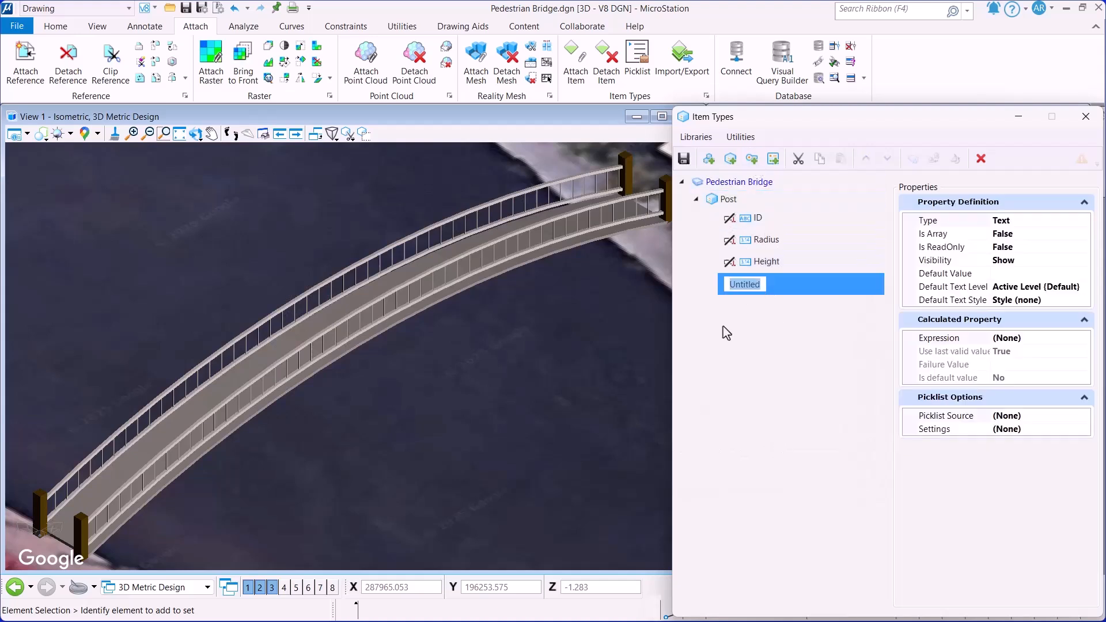
pyautogui.write('Material')
pyautogui.press('Return')
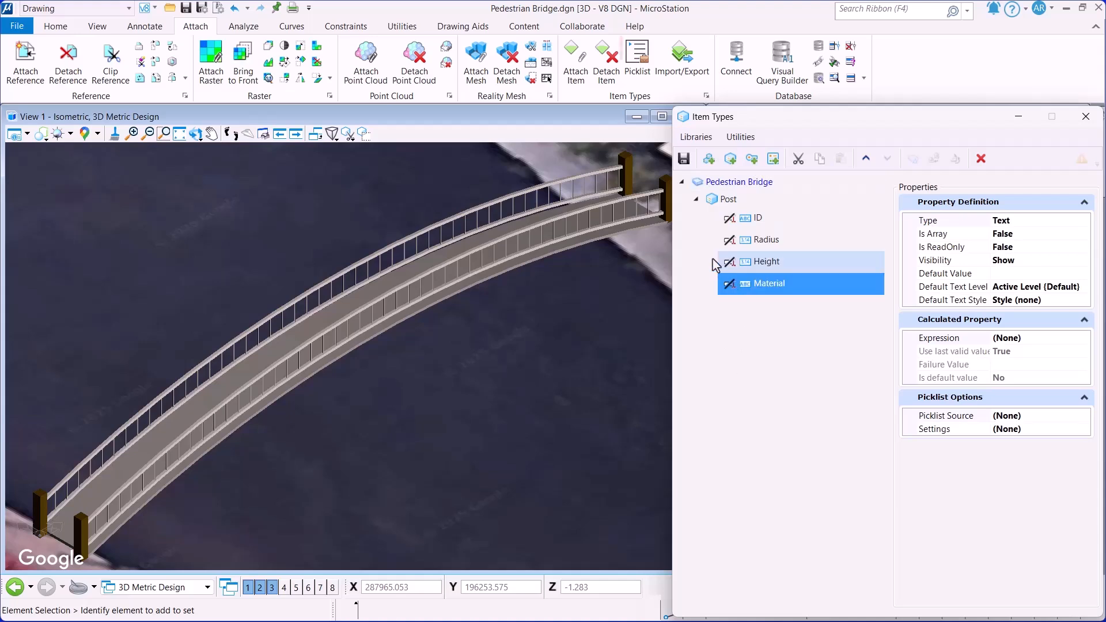
# Step: Create a picklist named Material and add the values Aluminum and Concrete to it
pyautogui.click(636, 79)
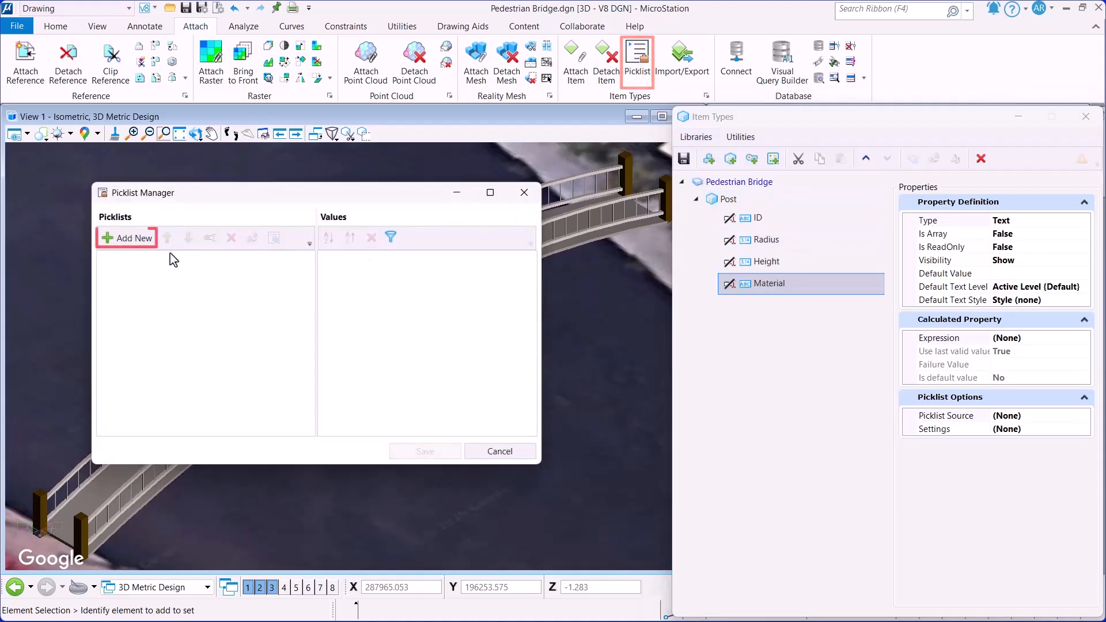
pyautogui.click(128, 238)
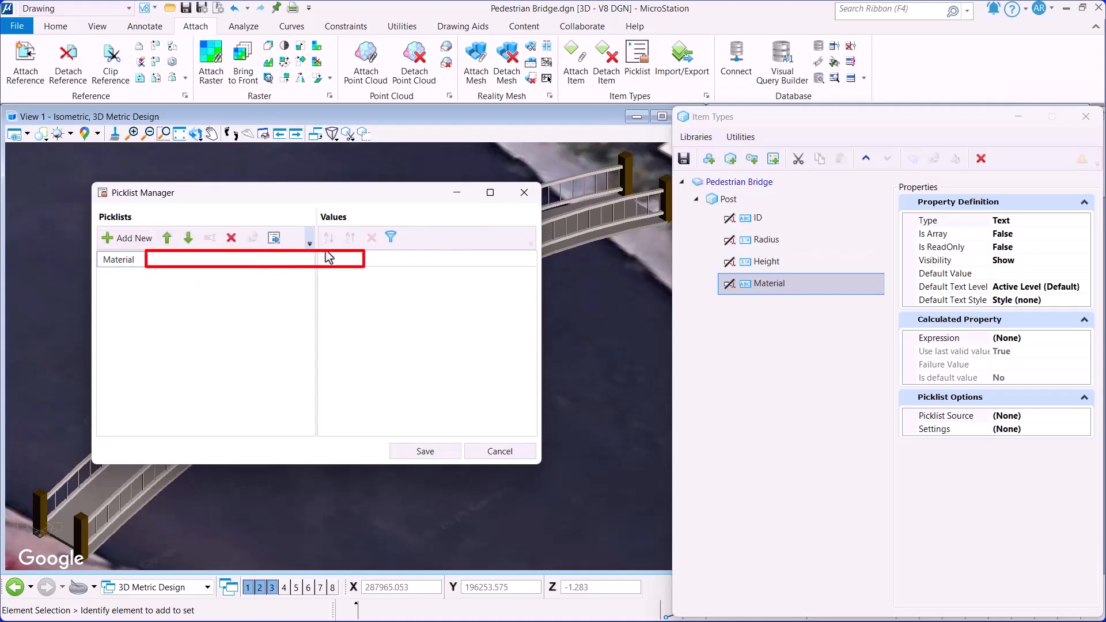
pyautogui.click(337, 265)
pyautogui.write('Aluminum')
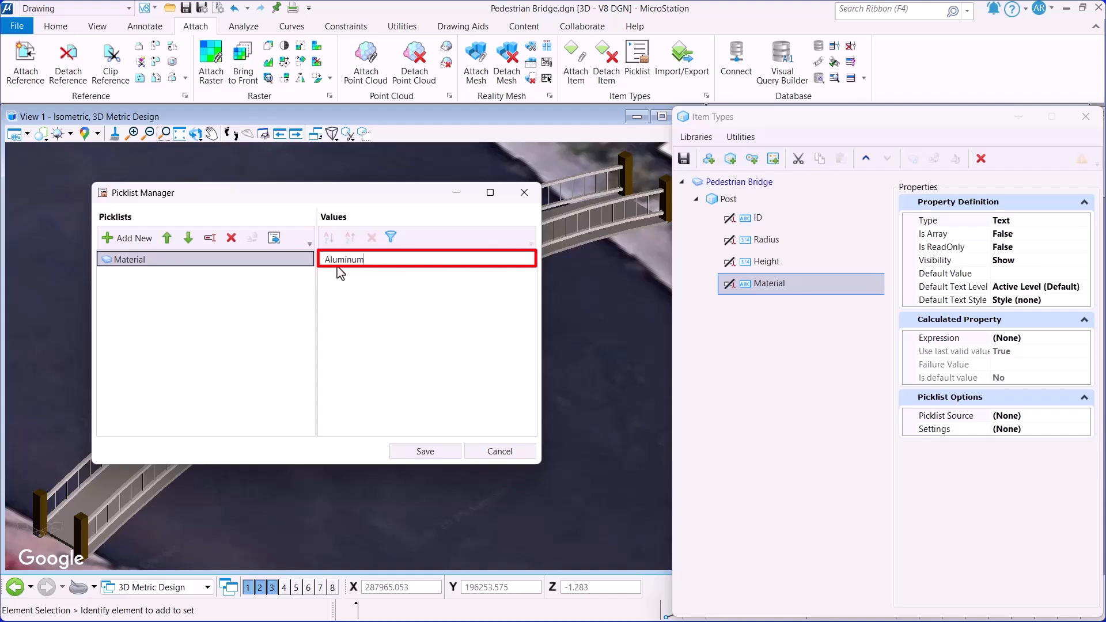
pyautogui.click(341, 274)
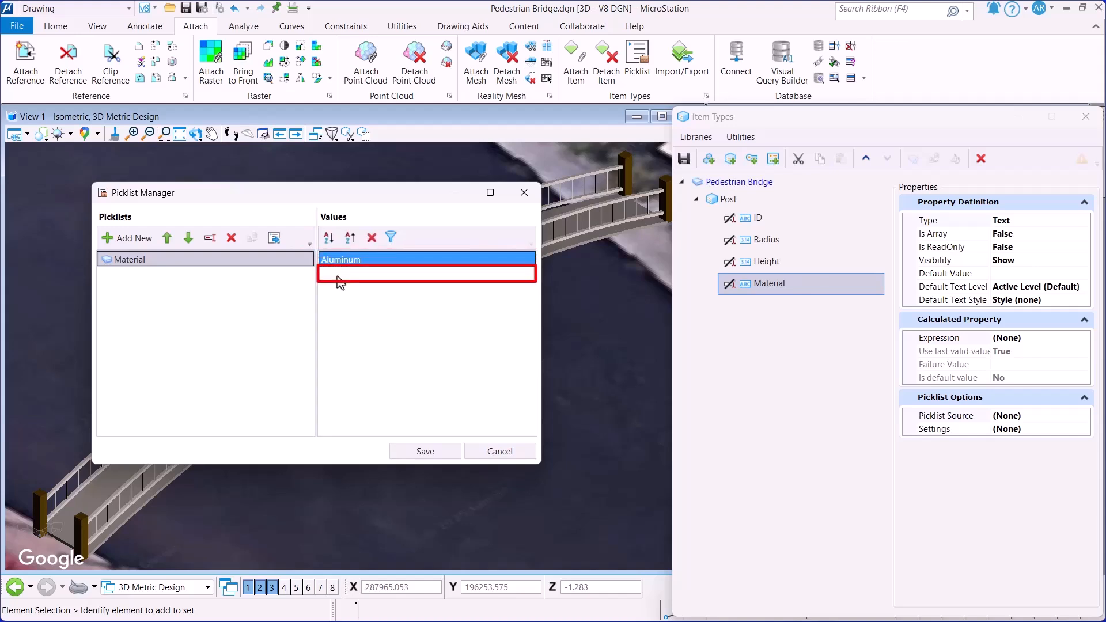
pyautogui.write('Co')
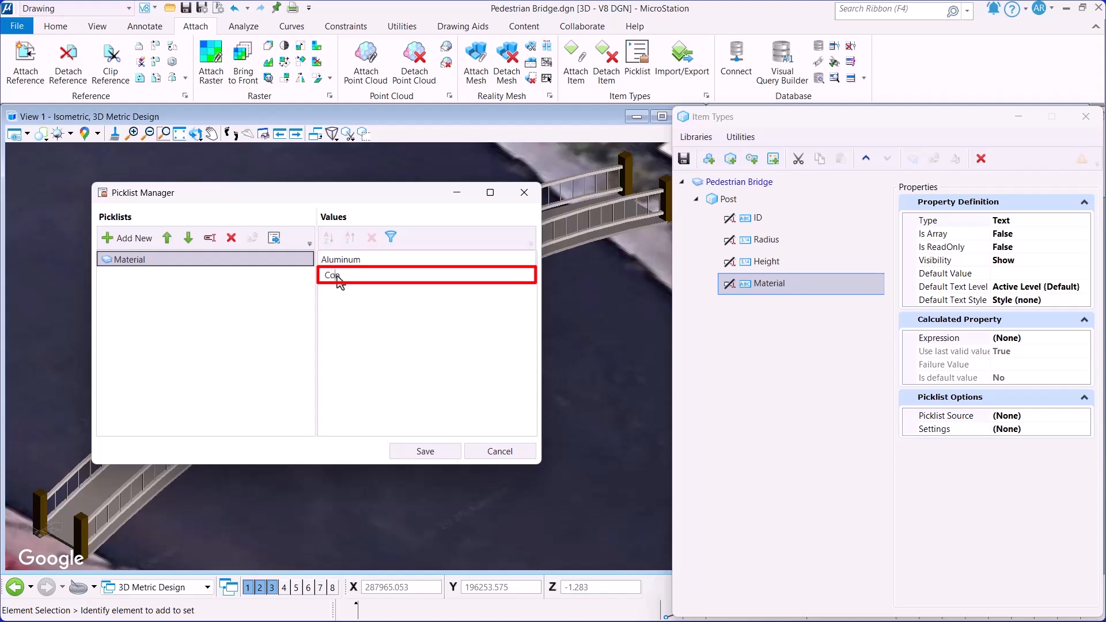
pyautogui.write('ncrete')
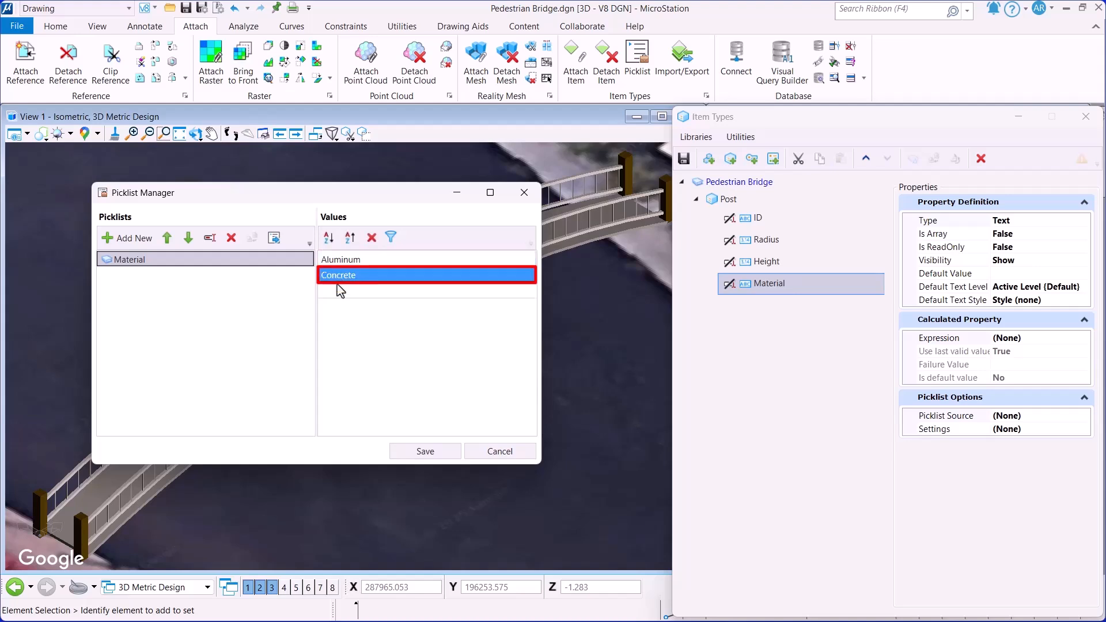
# Step: Add the values Steel, Stone and Wood to the Material picklist, save it and close the Picklist Manager
pyautogui.click(340, 290)
pyautogui.write('S')
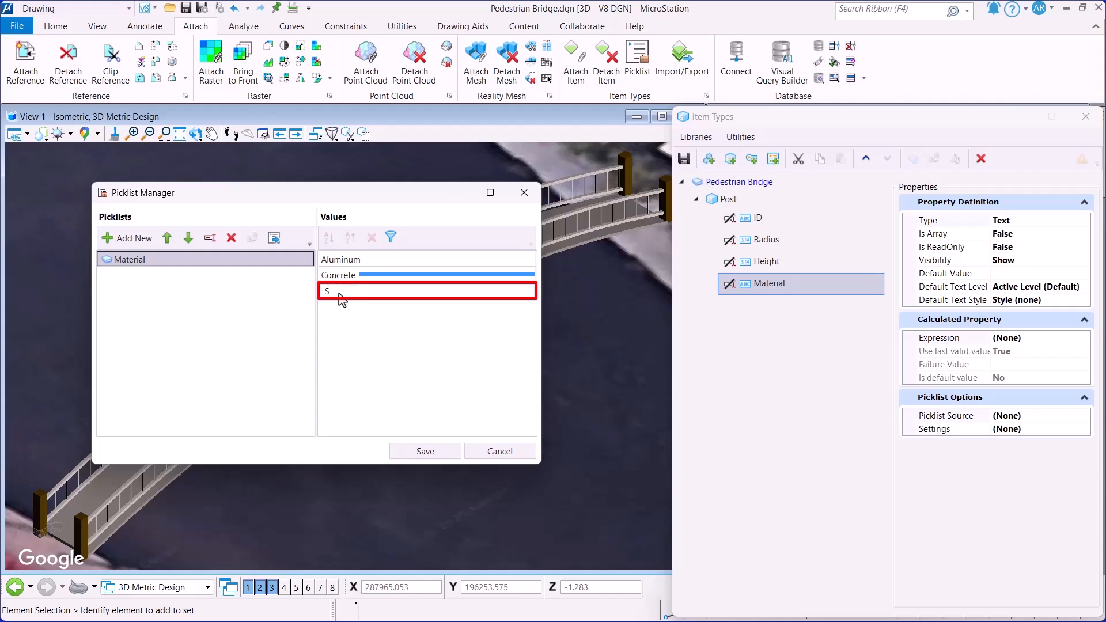
pyautogui.write('teel')
pyautogui.click(339, 309)
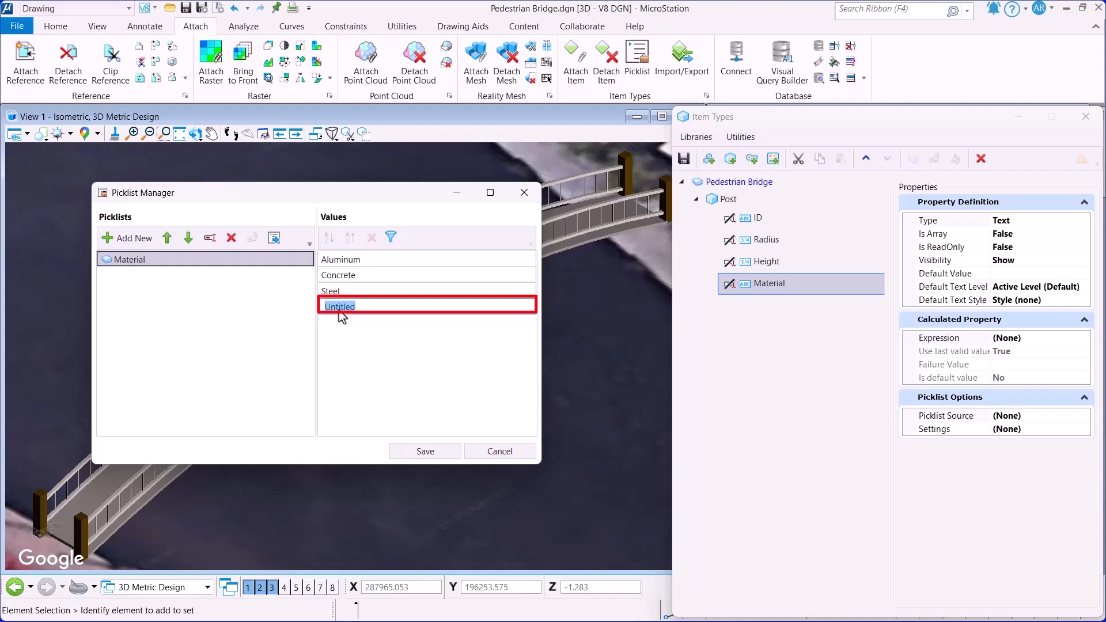
pyautogui.write('Stone')
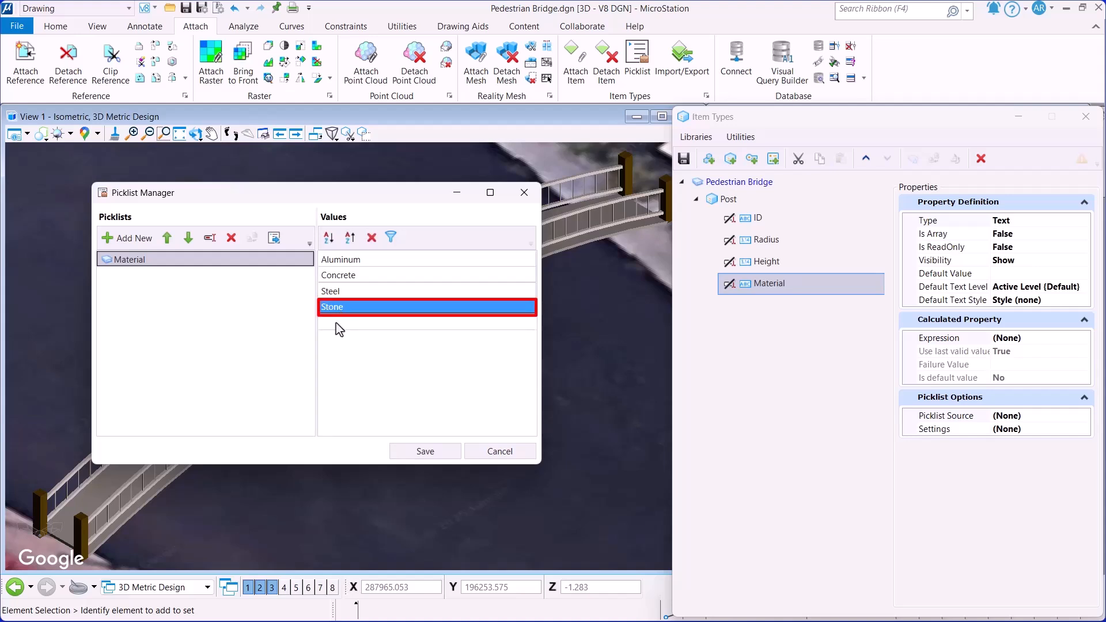
pyautogui.click(339, 323)
pyautogui.write('Wood')
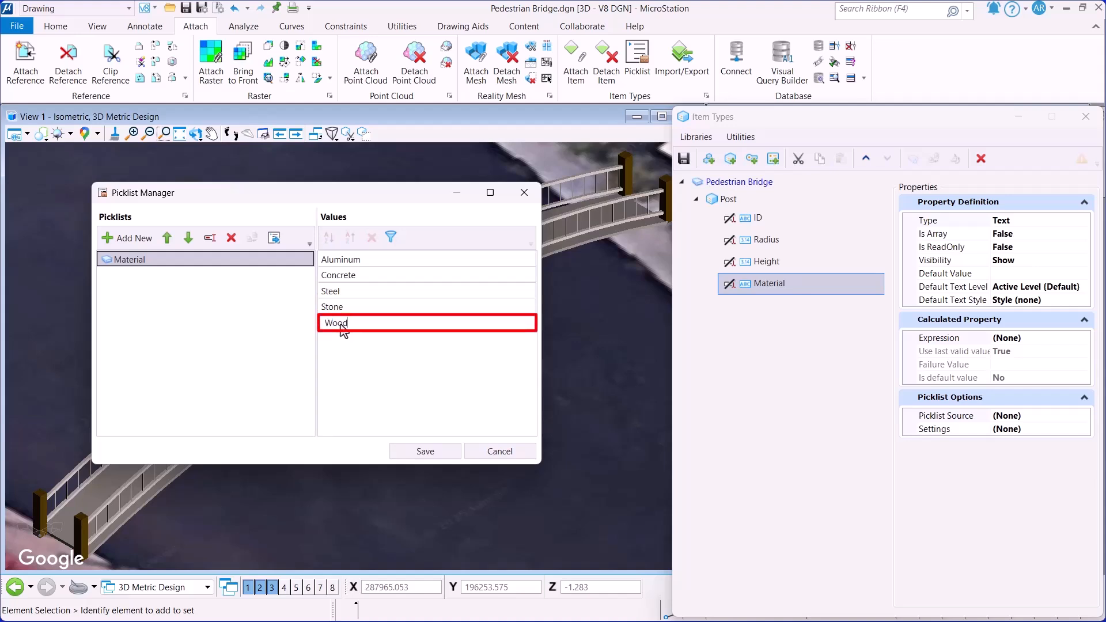
pyautogui.click(371, 390)
pyautogui.click(425, 453)
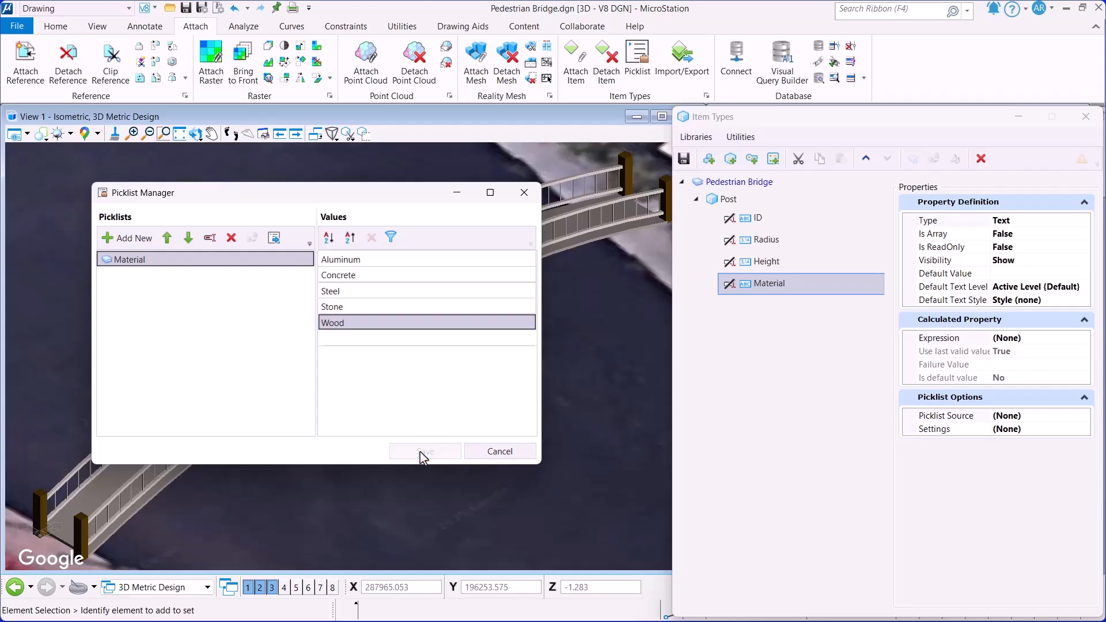
pyautogui.click(497, 451)
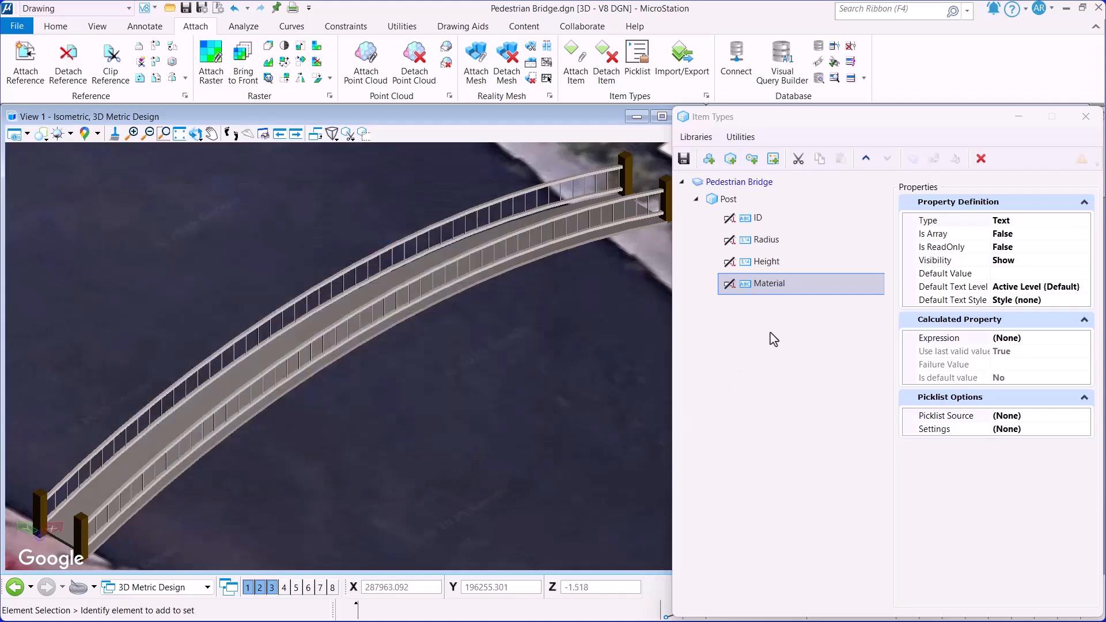
# Step: Set the Post's Material property to use Dgn Files as picklist source and assign the Material picklist
pyautogui.click(1083, 223)
pyautogui.click(1084, 222)
pyautogui.click(1083, 221)
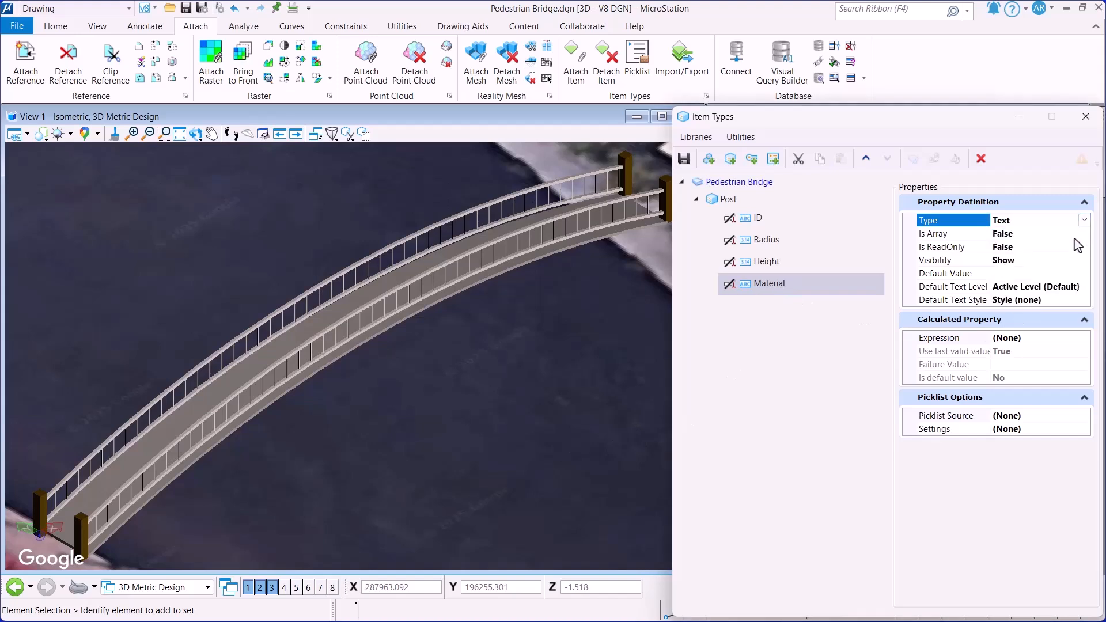
pyautogui.click(1073, 415)
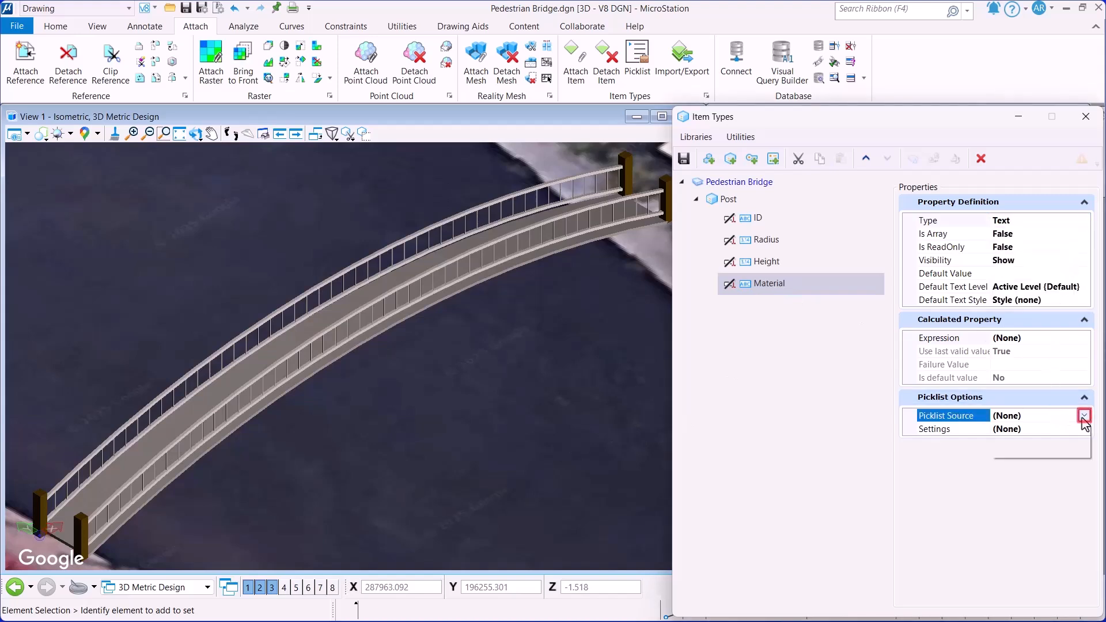
pyautogui.click(1084, 415)
pyautogui.click(1069, 442)
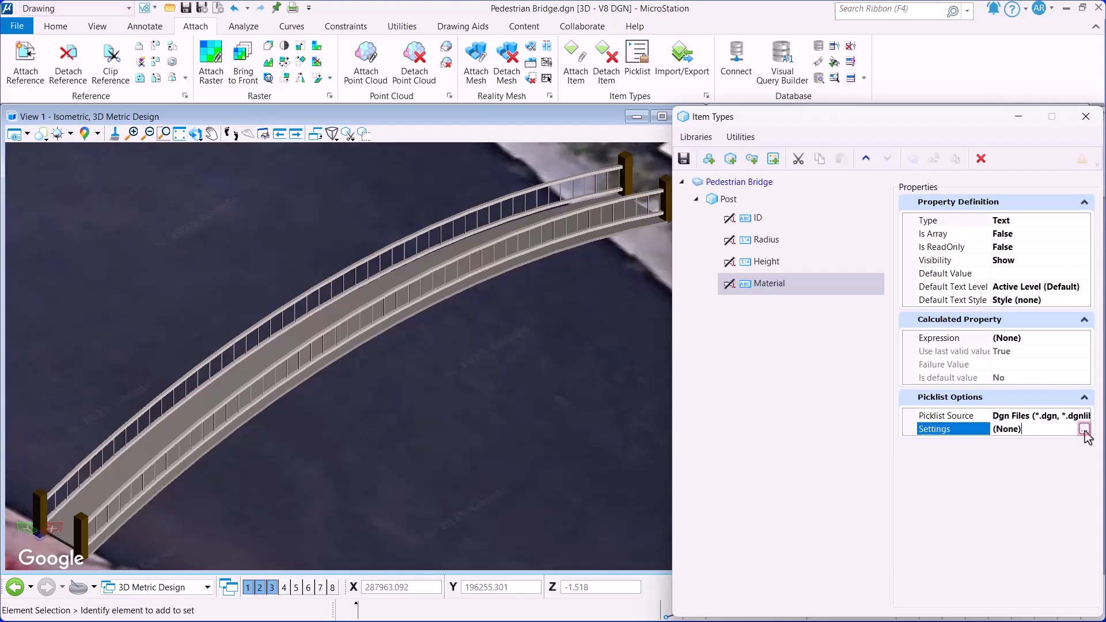
pyautogui.click(1084, 430)
pyautogui.click(459, 320)
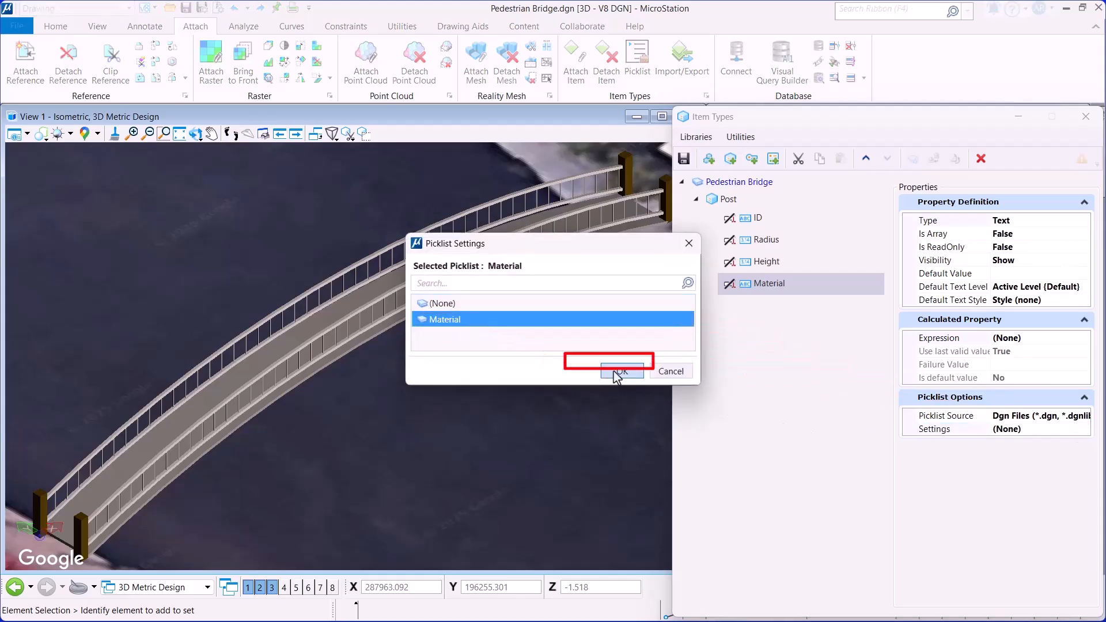
pyautogui.click(622, 371)
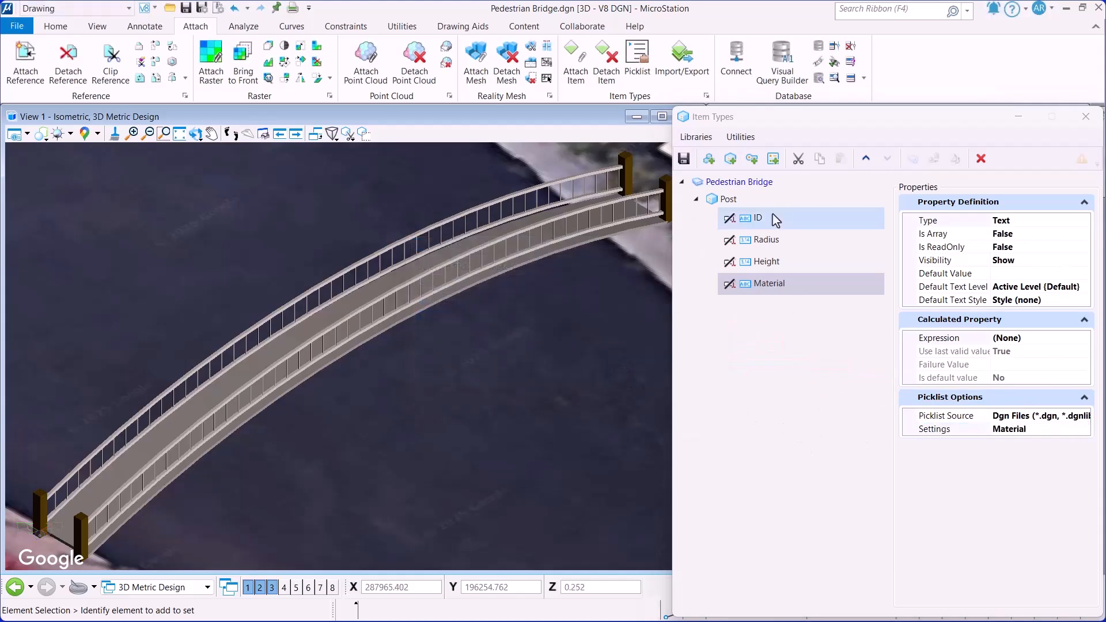
# Step: Add an item type named Stone Post to the Pedestrian Bridge library
pyautogui.click(725, 183)
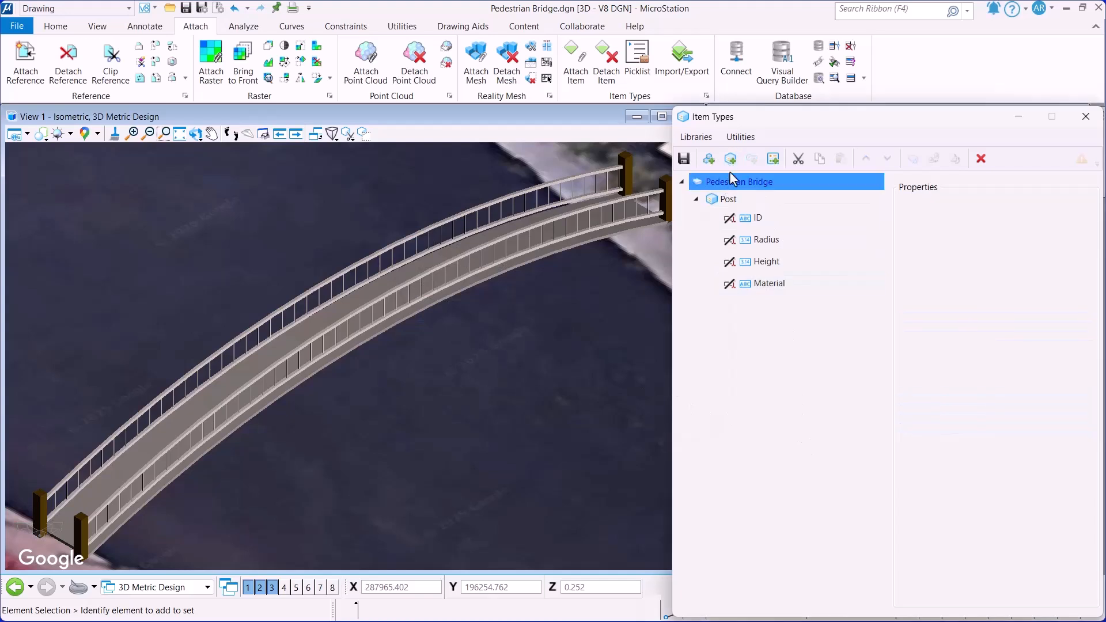
pyautogui.click(730, 159)
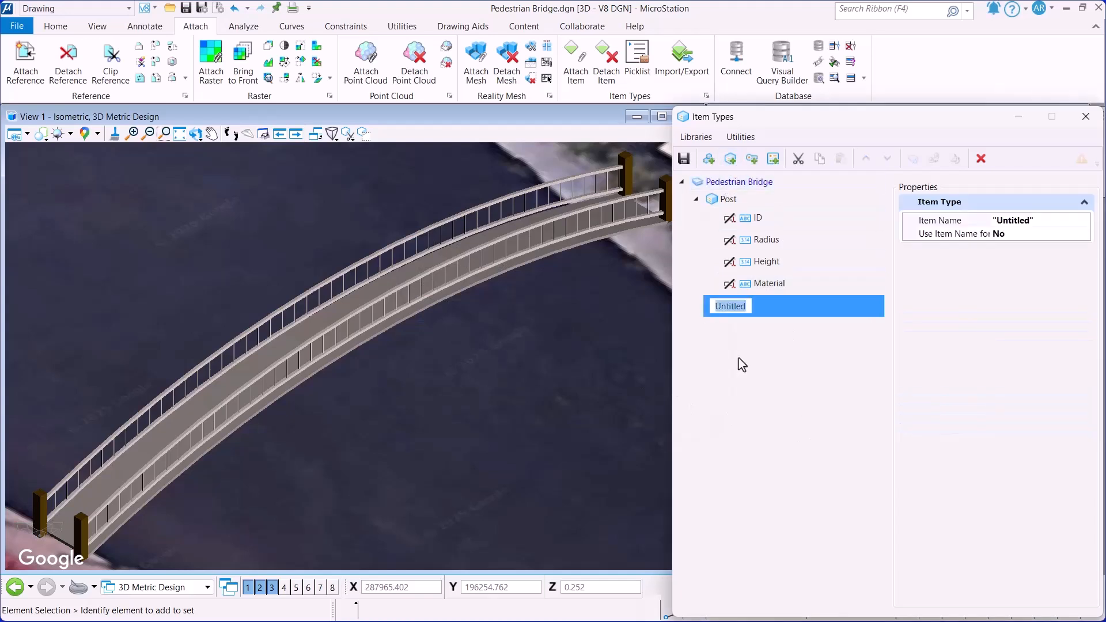
pyautogui.write('Stone Post')
pyautogui.press('Return')
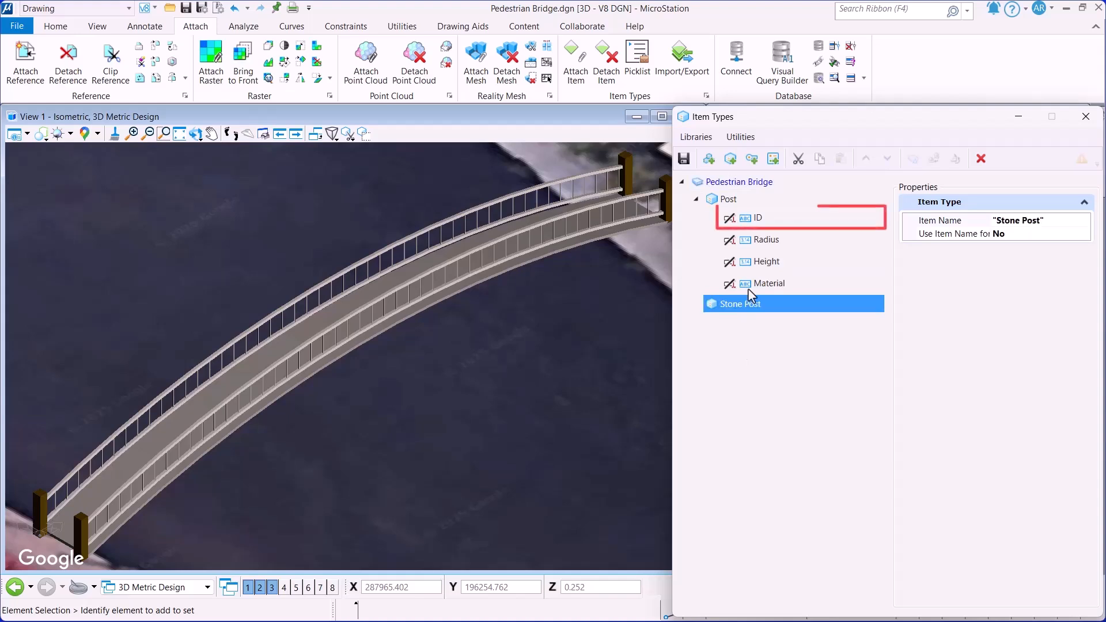
# Step: Copy the ID and Material properties from the Post item type into Stone Post and expand Stone Post
pyautogui.click(759, 219)
pyautogui.keyDown('shift'); pyautogui.click(769, 283); pyautogui.keyUp('shift')
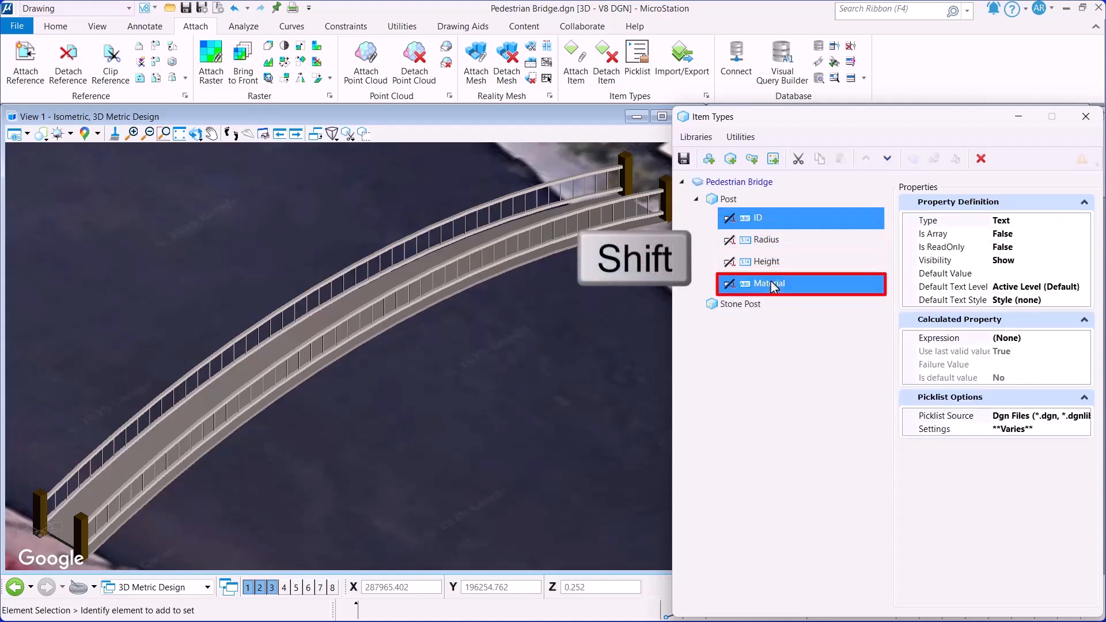
pyautogui.click(819, 159)
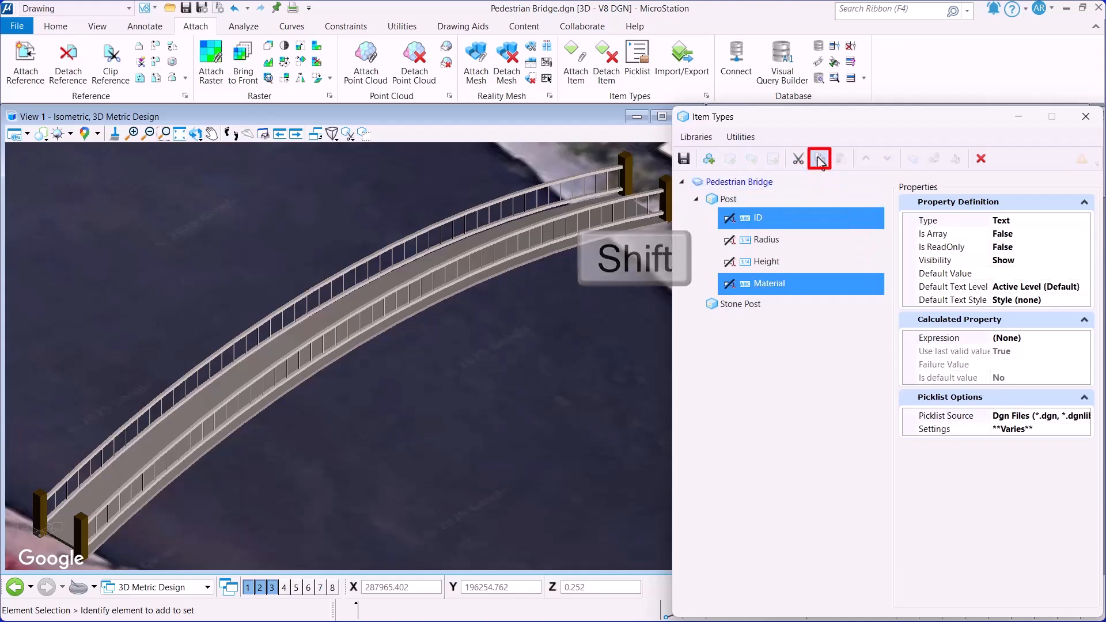
pyautogui.click(740, 304)
pyautogui.click(840, 159)
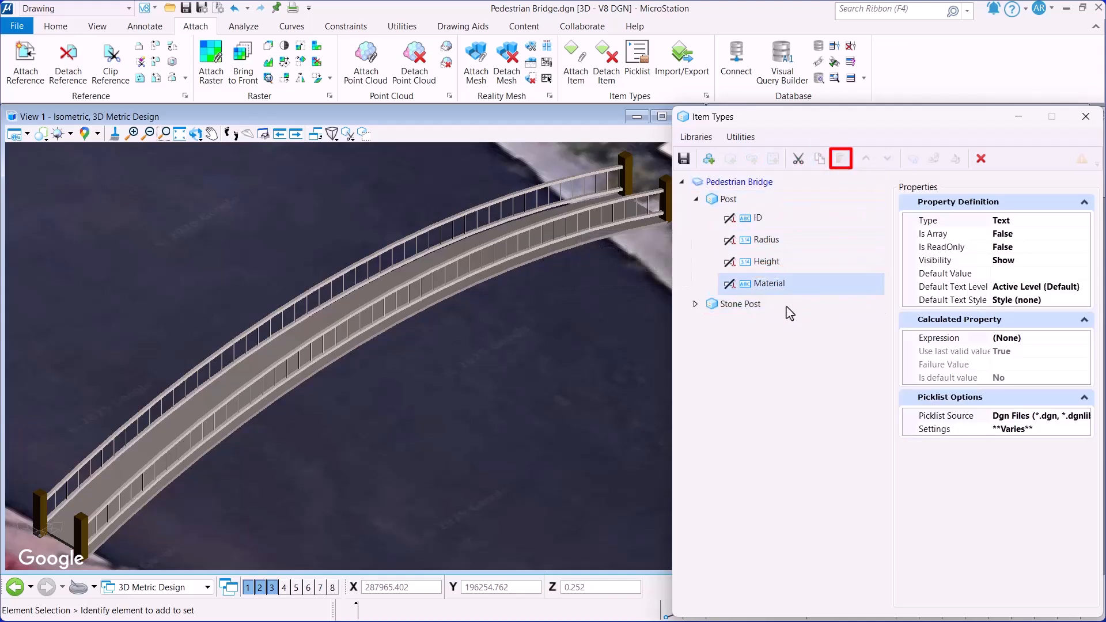
pyautogui.click(694, 304)
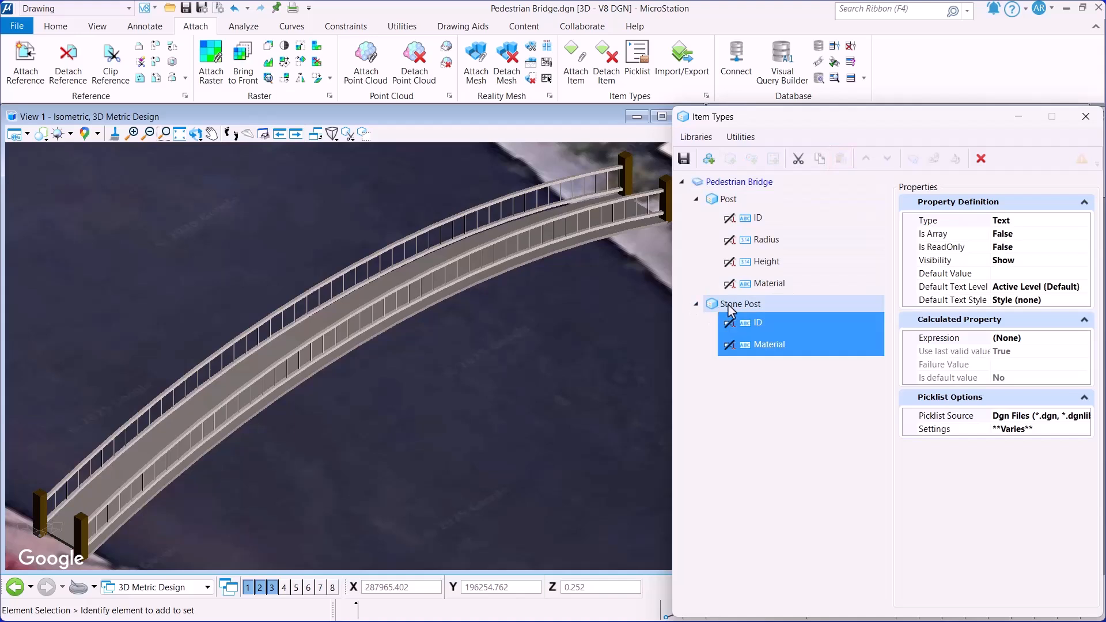
# Step: Add a property named Width to the Stone Post item type and set its type to Number
pyautogui.click(743, 304)
pyautogui.click(751, 160)
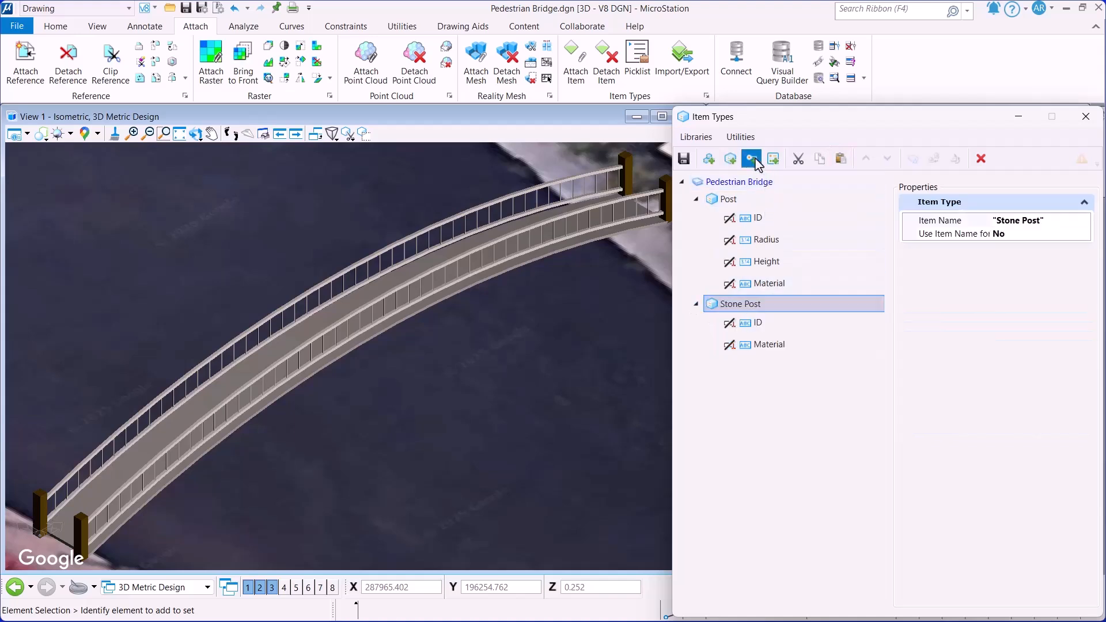
pyautogui.write('Width')
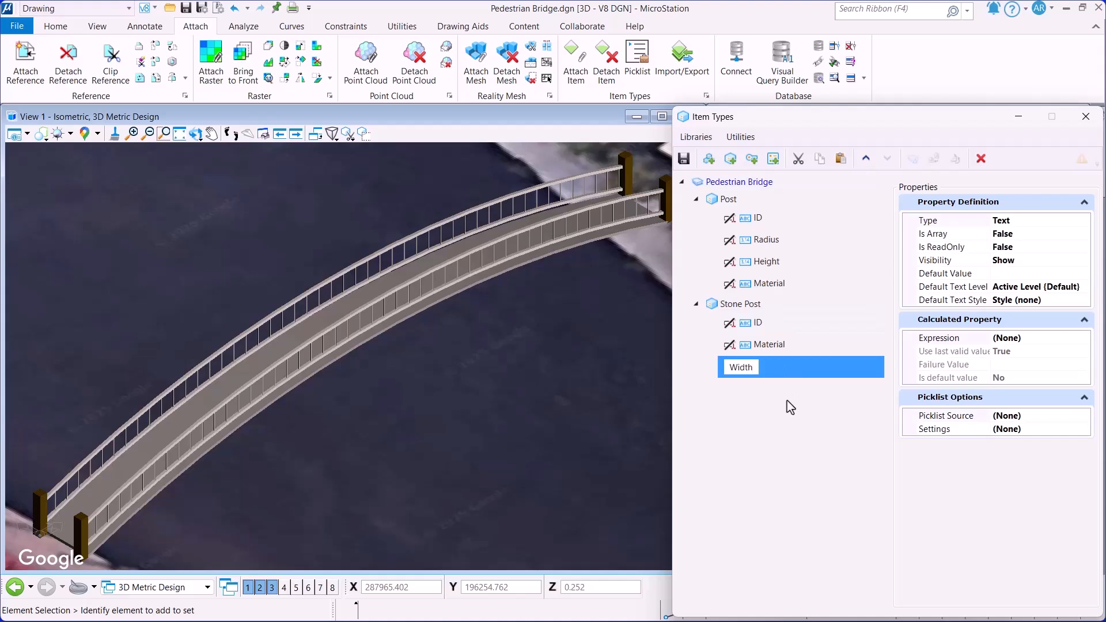
pyautogui.press('Return')
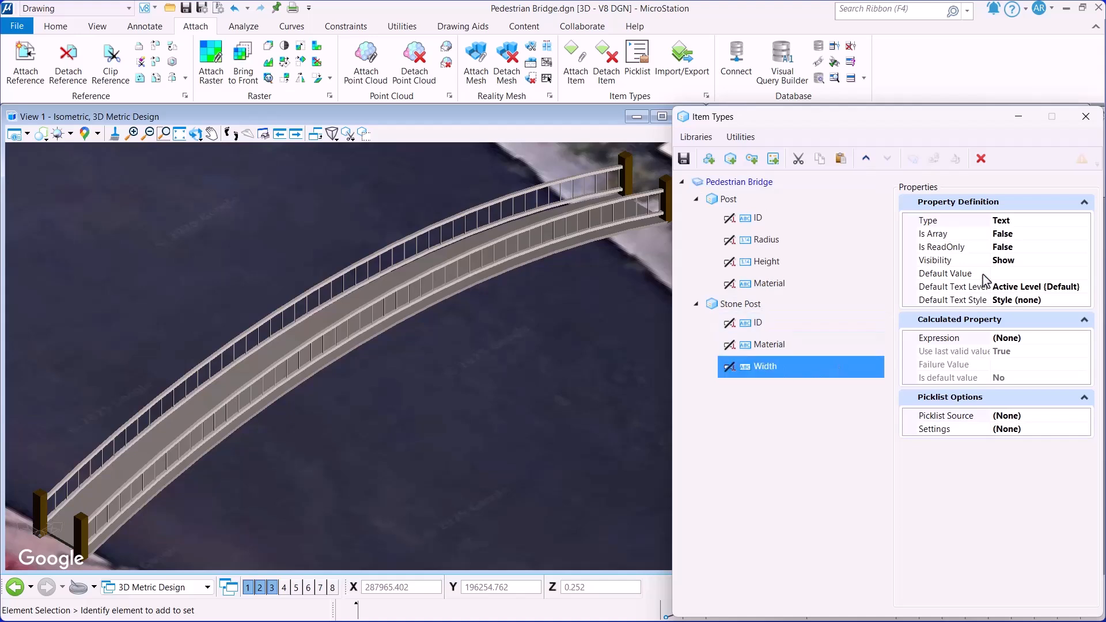
pyautogui.click(1082, 221)
pyautogui.click(1083, 220)
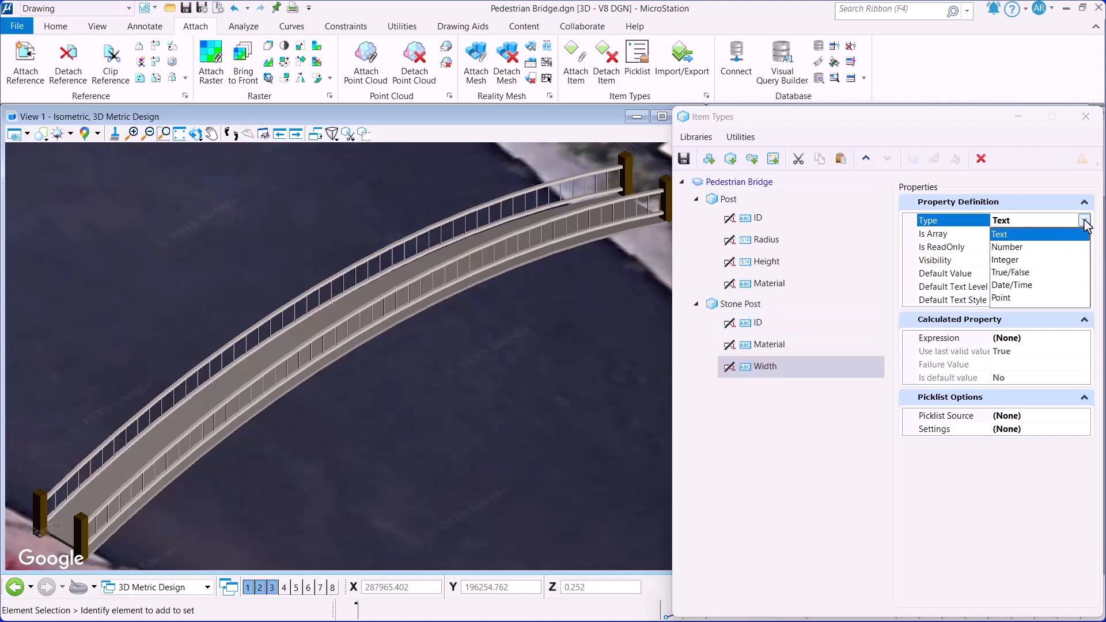
pyautogui.click(1042, 248)
# Step: Set the Width property's units to Working Units and enter 0 as its default value
pyautogui.click(1083, 288)
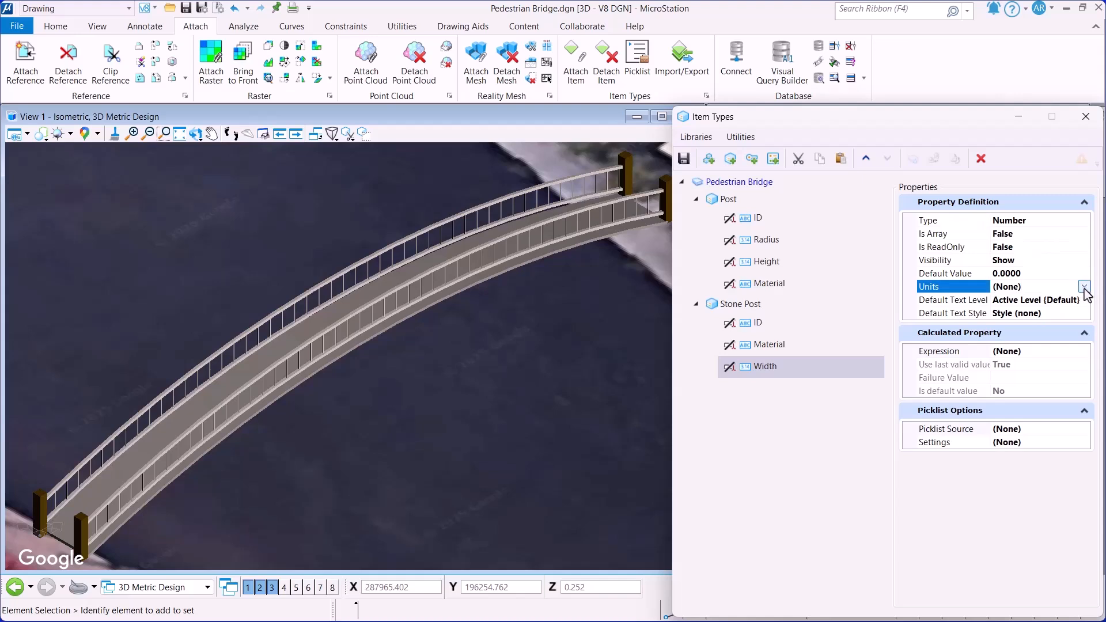
pyautogui.click(1084, 287)
pyautogui.click(1012, 340)
pyautogui.click(1012, 274)
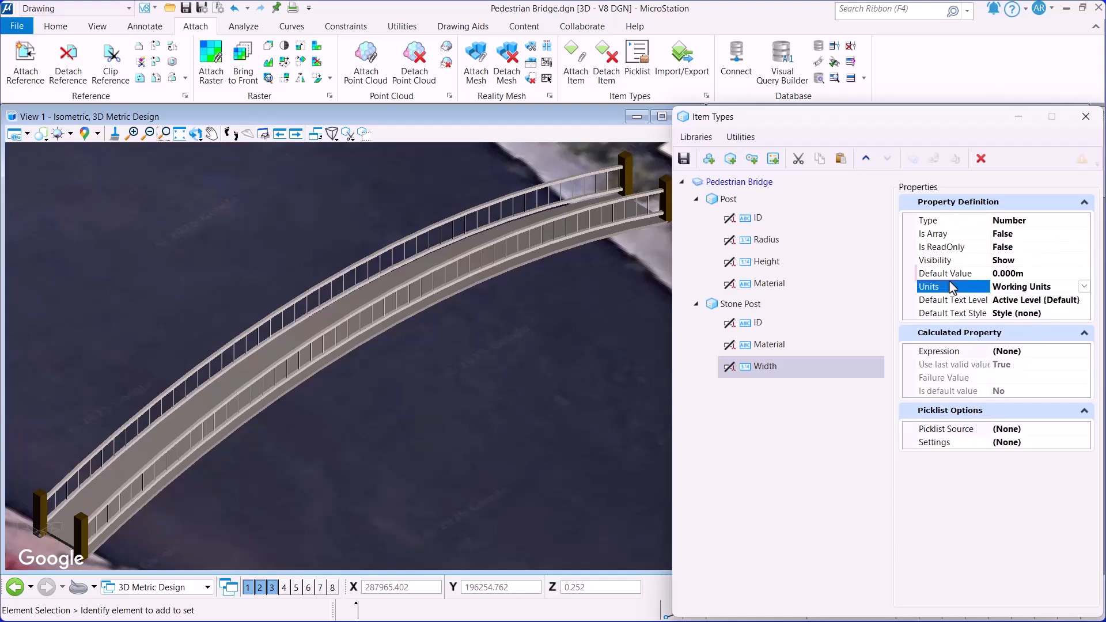
pyautogui.doubleClick(1008, 273)
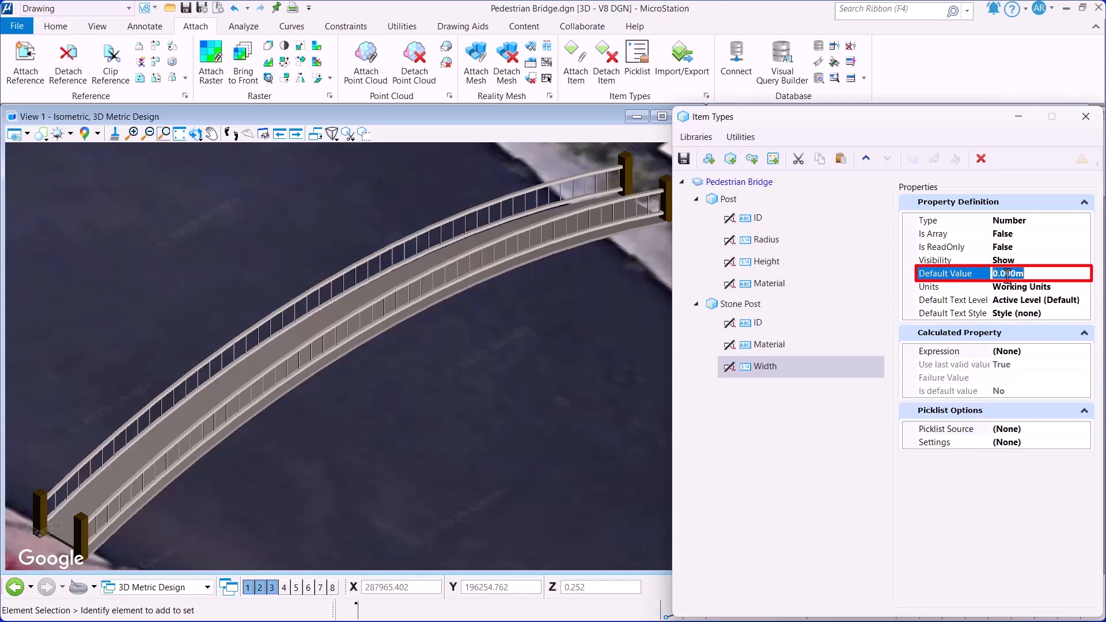
pyautogui.write('0')
# Step: Add a property named Height to the Stone Post item type and set its type to Number
pyautogui.click(749, 307)
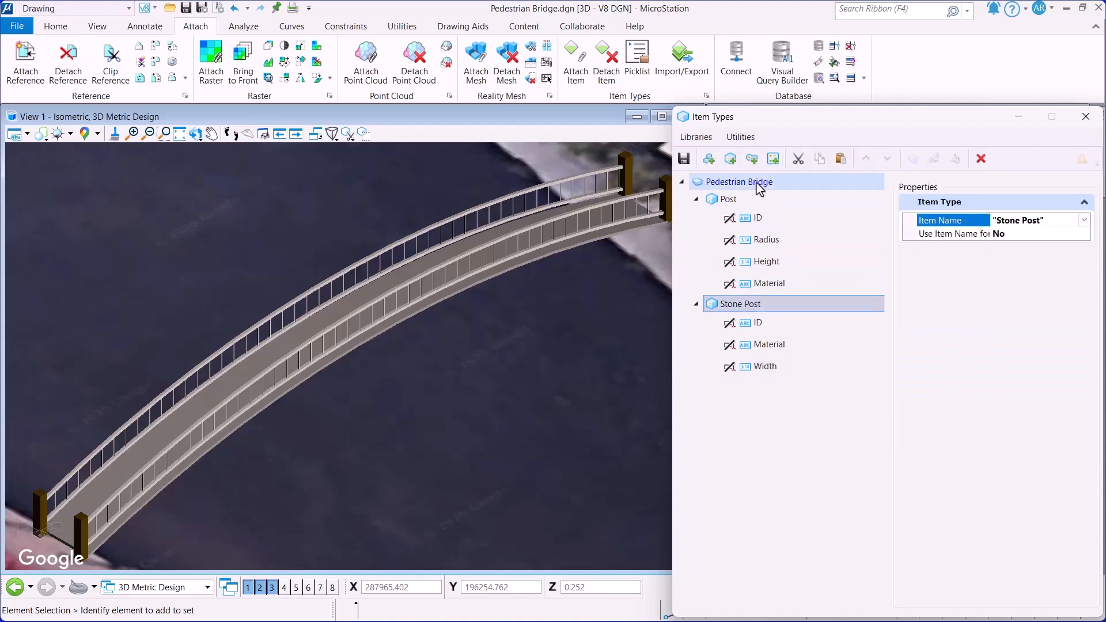
pyautogui.click(751, 158)
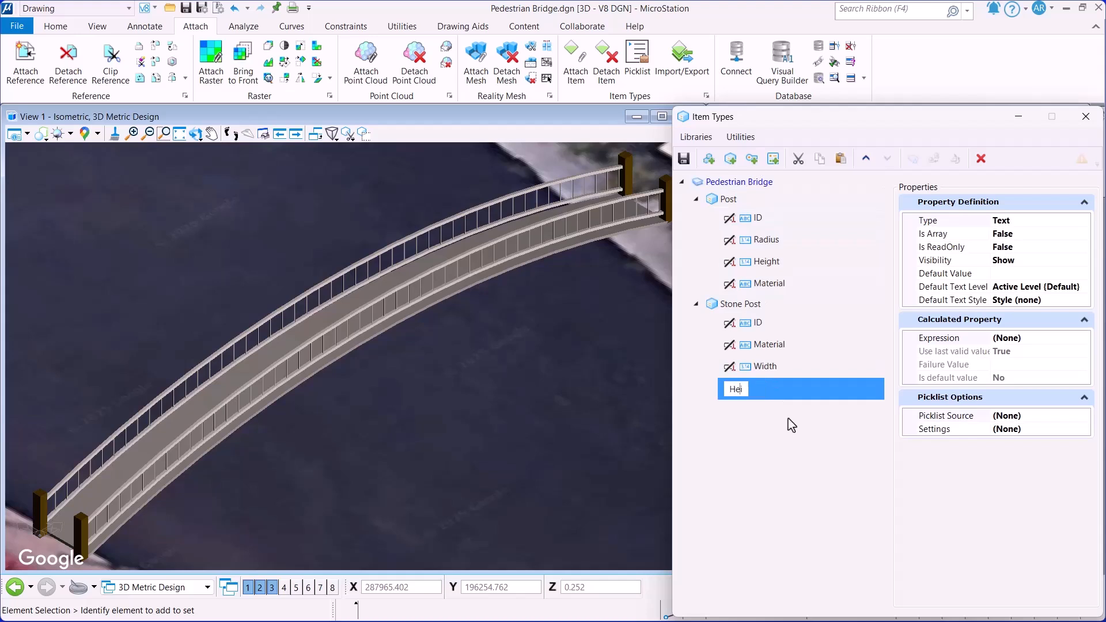
pyautogui.write('Height')
pyautogui.click(1082, 220)
pyautogui.click(1084, 220)
pyautogui.click(1020, 247)
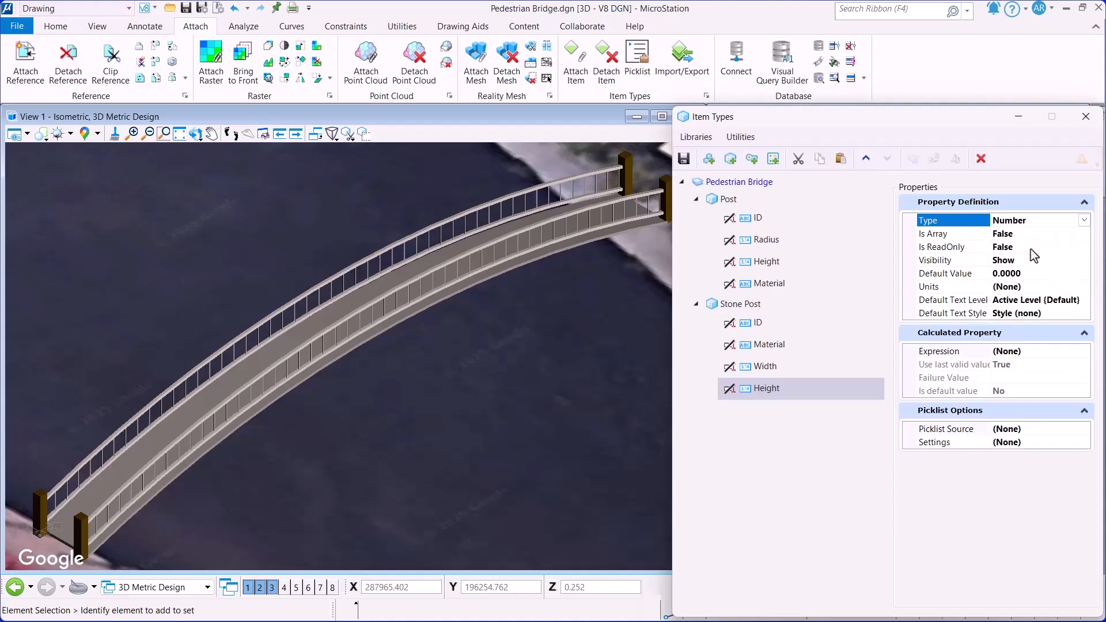
# Step: Set the Stone Post Height property's units to the Distance working units and its default value to 1.5
pyautogui.click(1083, 287)
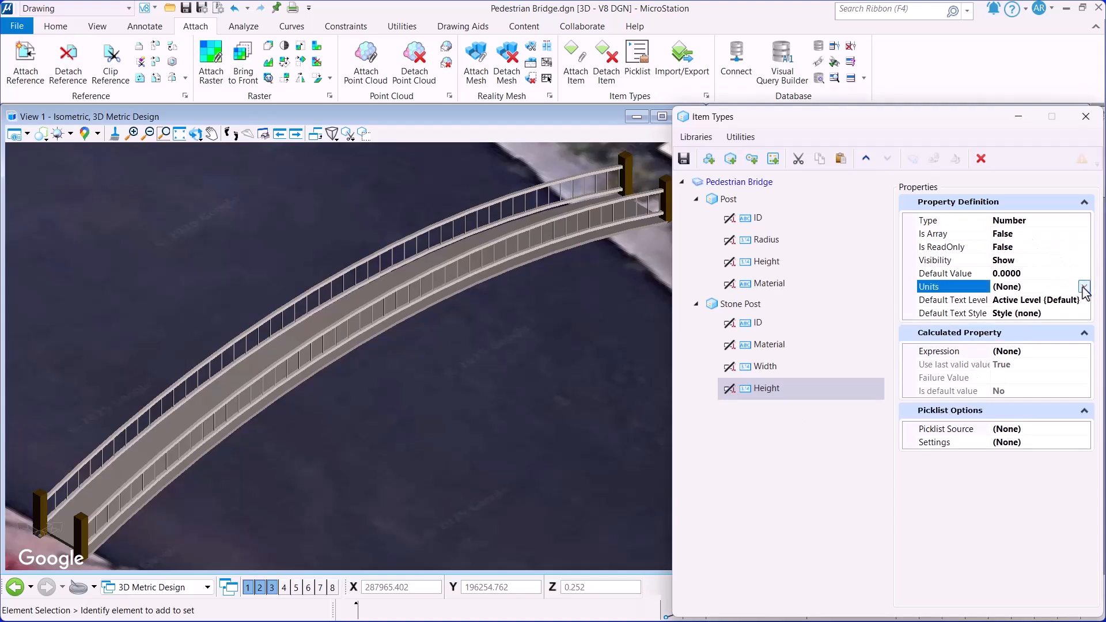
pyautogui.click(1084, 287)
pyautogui.click(1012, 341)
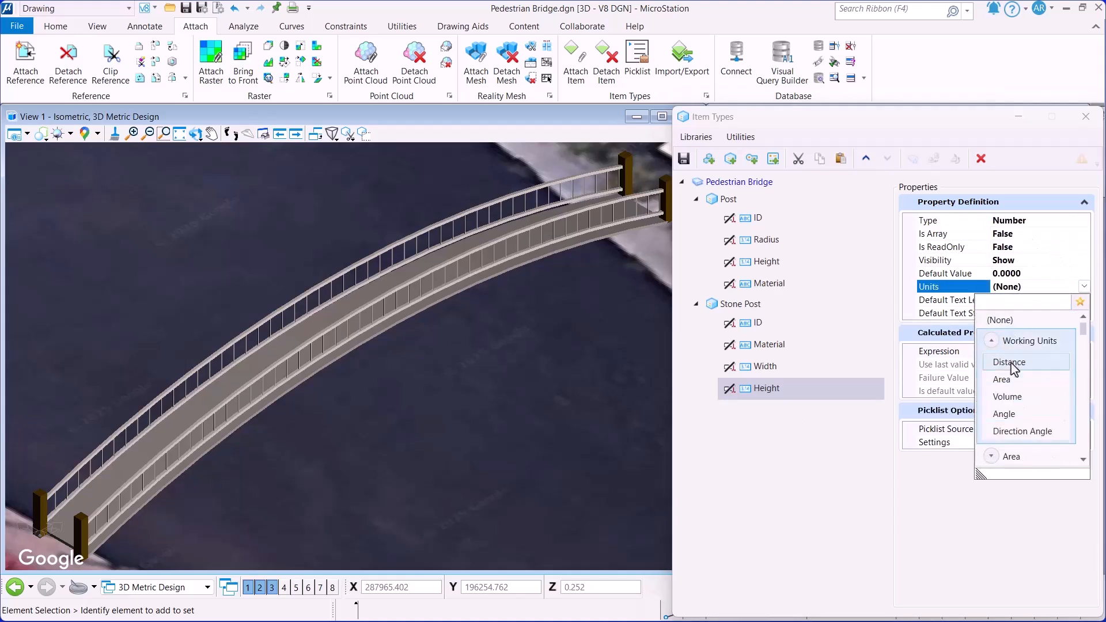
pyautogui.click(1014, 363)
pyautogui.click(1007, 273)
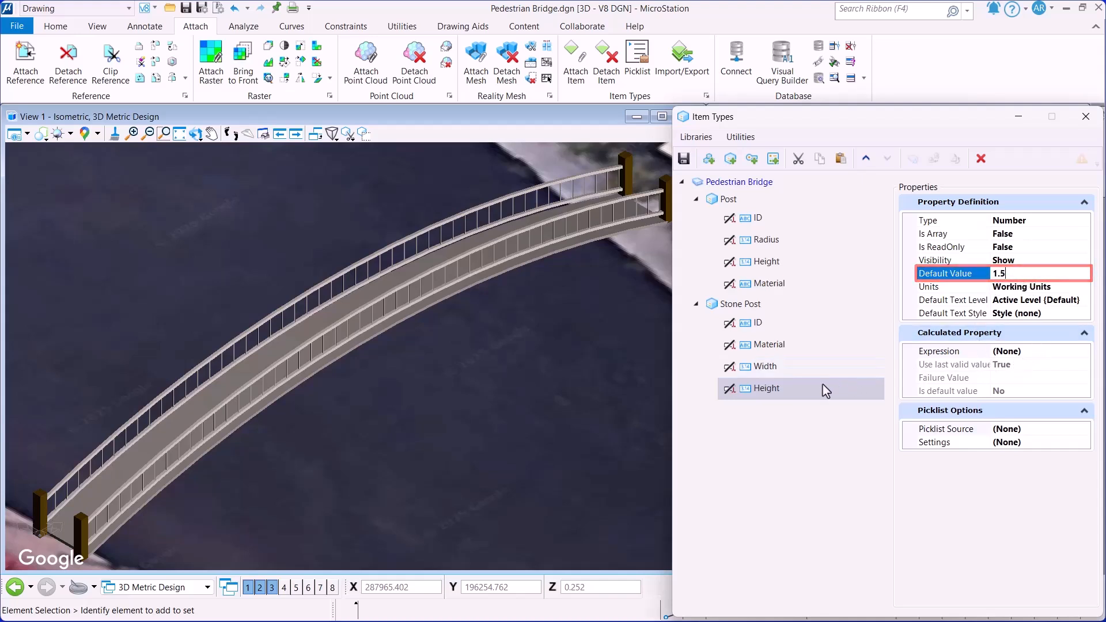
# Step: Add a property named Area to the Stone Post item type and set its type to Number
pyautogui.click(754, 309)
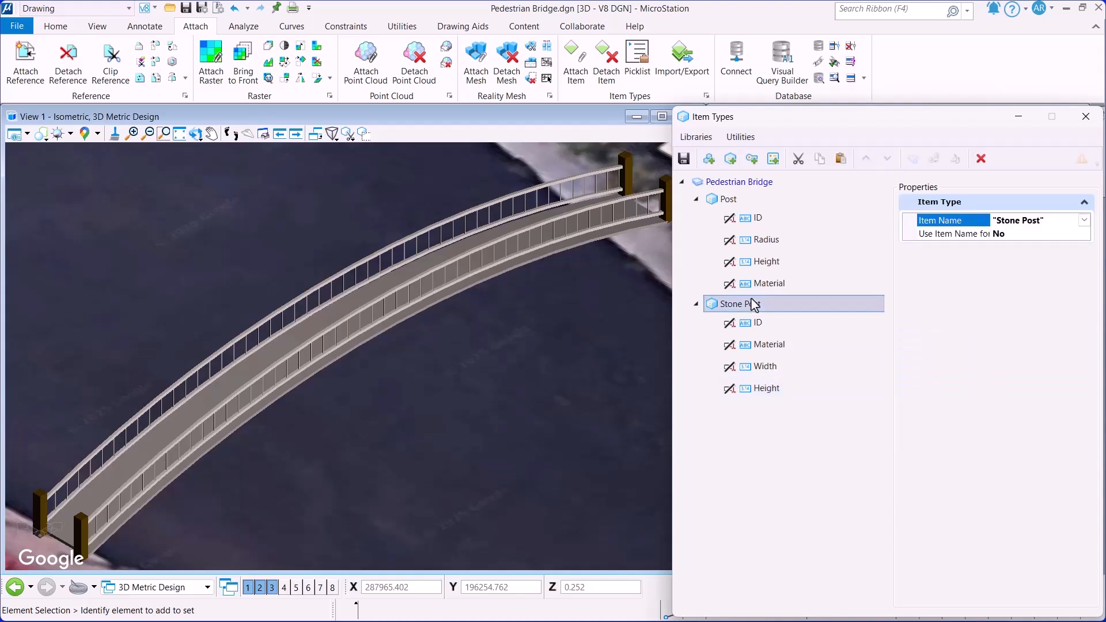
pyautogui.click(751, 158)
pyautogui.write('Area')
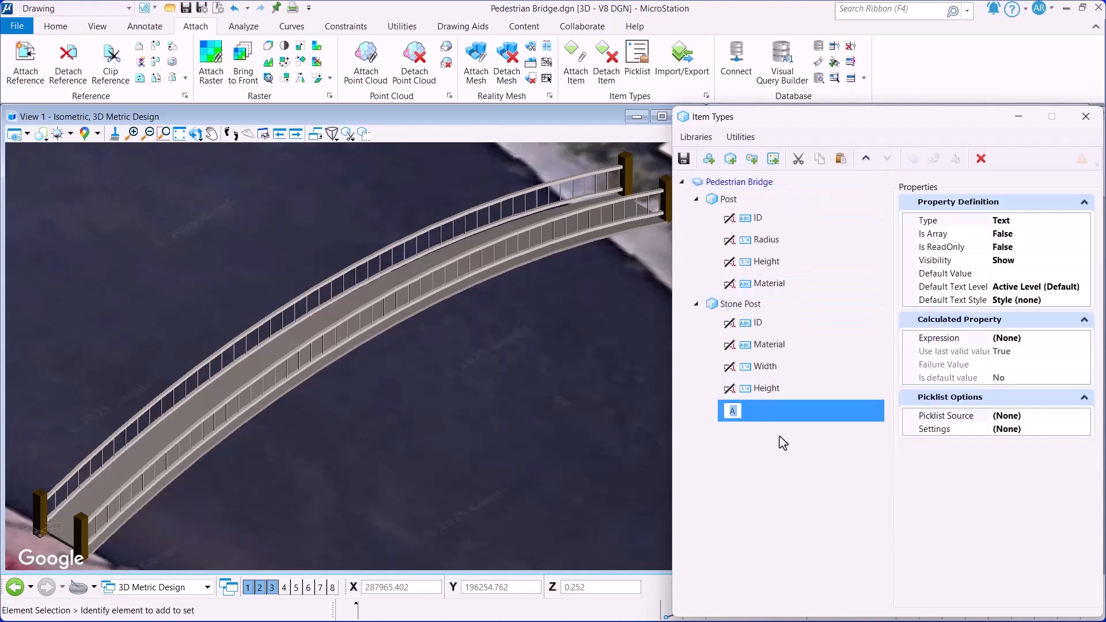
pyautogui.click(1067, 221)
pyautogui.click(1013, 247)
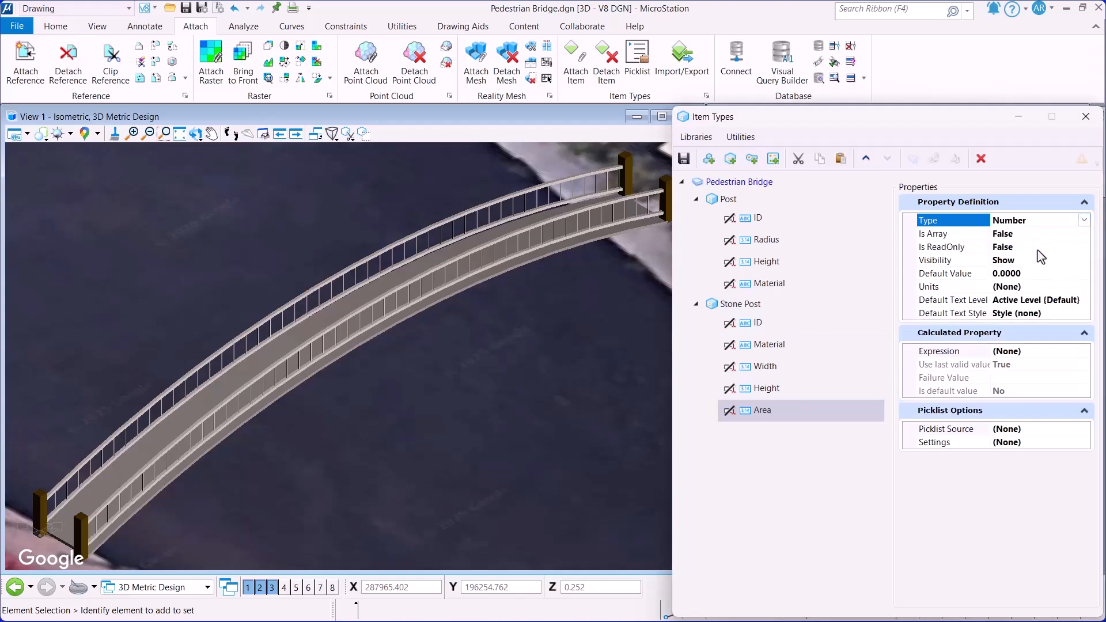
# Step: Set the Area property's units to m² [meters squared]
pyautogui.click(1068, 287)
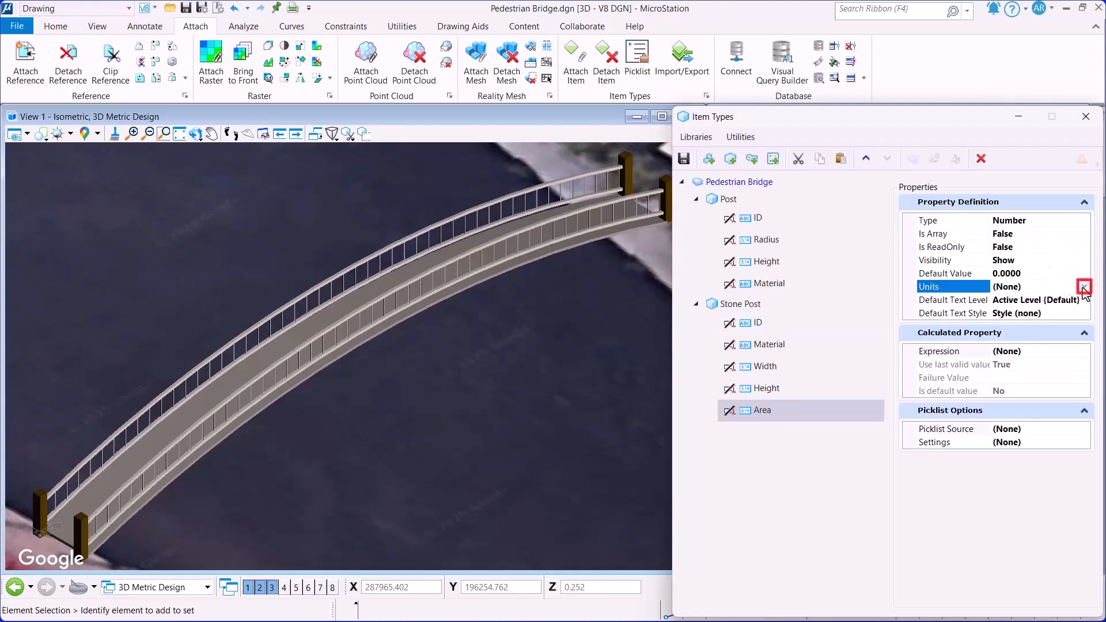
pyautogui.click(1084, 287)
pyautogui.click(1062, 364)
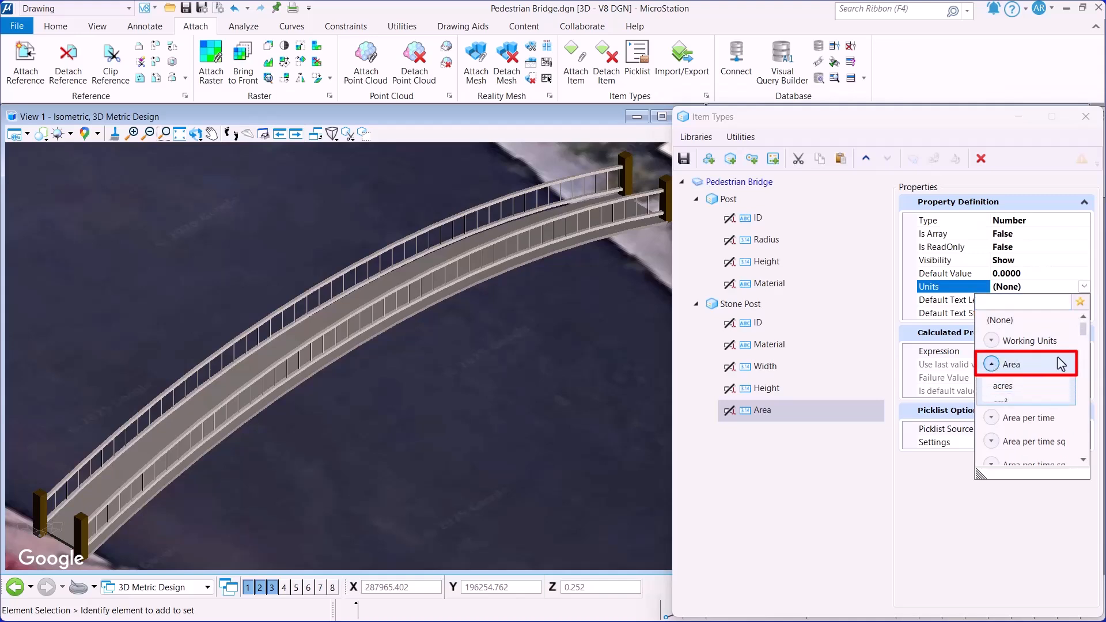
pyautogui.moveTo(1083, 330); pyautogui.dragTo(1082, 347)
pyautogui.click(999, 398)
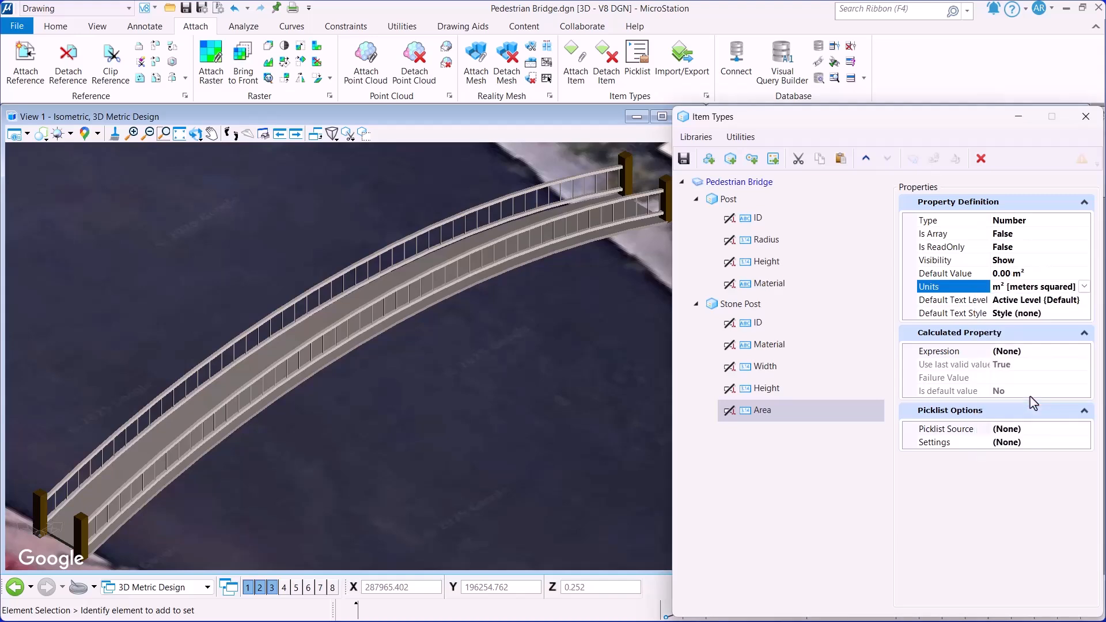
# Step: Give the Area property the calculated expression this.GetElement().SurfaceArea
pyautogui.click(1077, 352)
pyautogui.click(1083, 352)
pyautogui.click(257, 200)
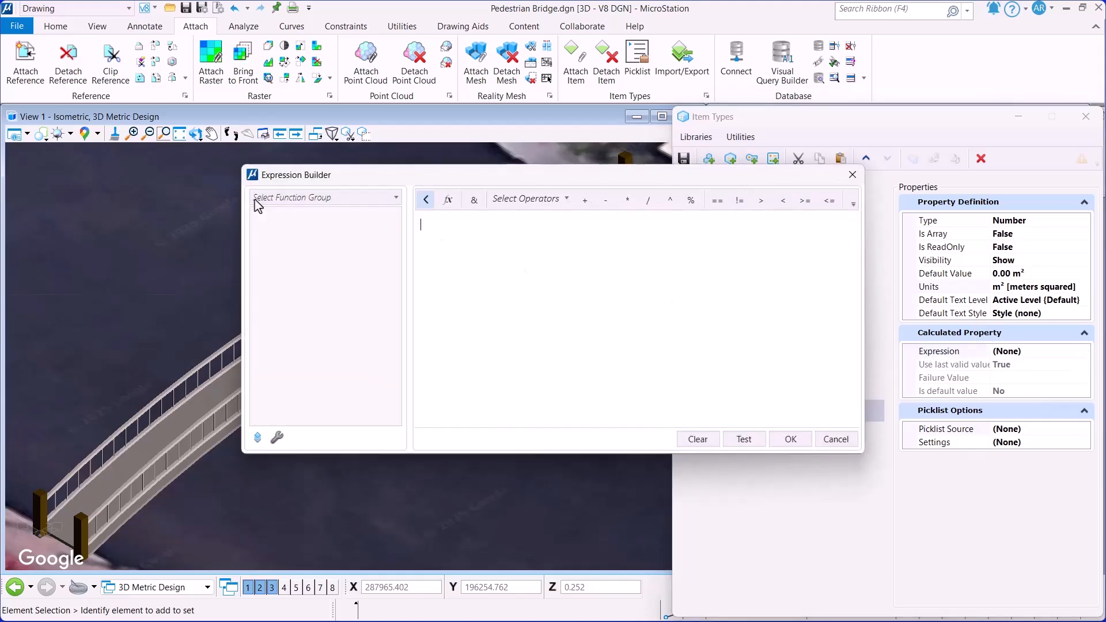
pyautogui.click(291, 197)
pyautogui.click(282, 232)
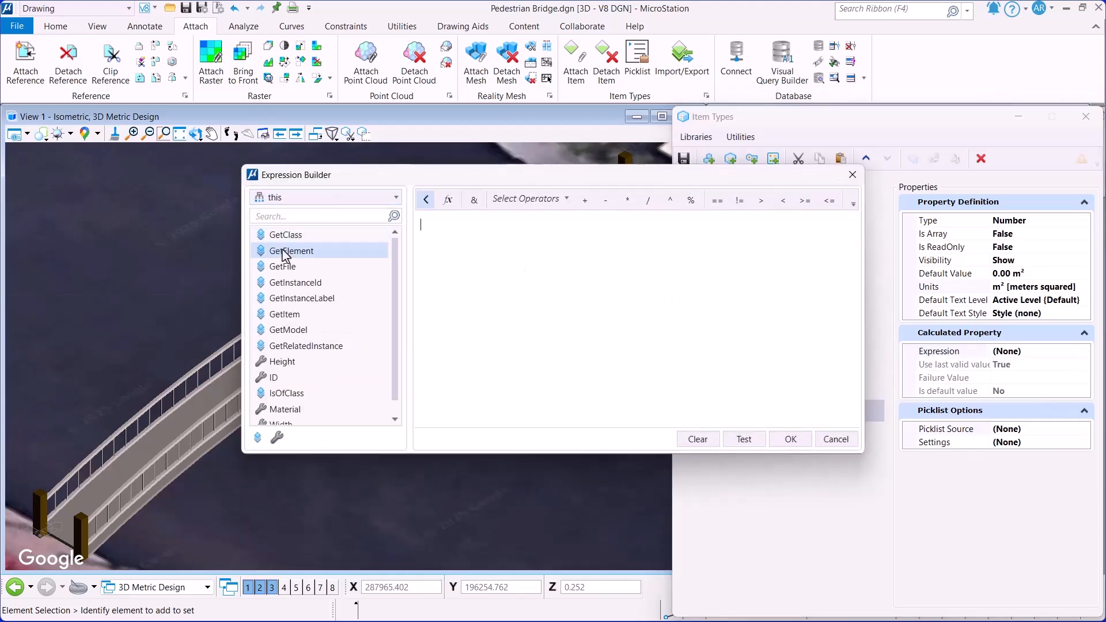
pyautogui.click(291, 250)
pyautogui.click(760, 216)
pyautogui.write('area')
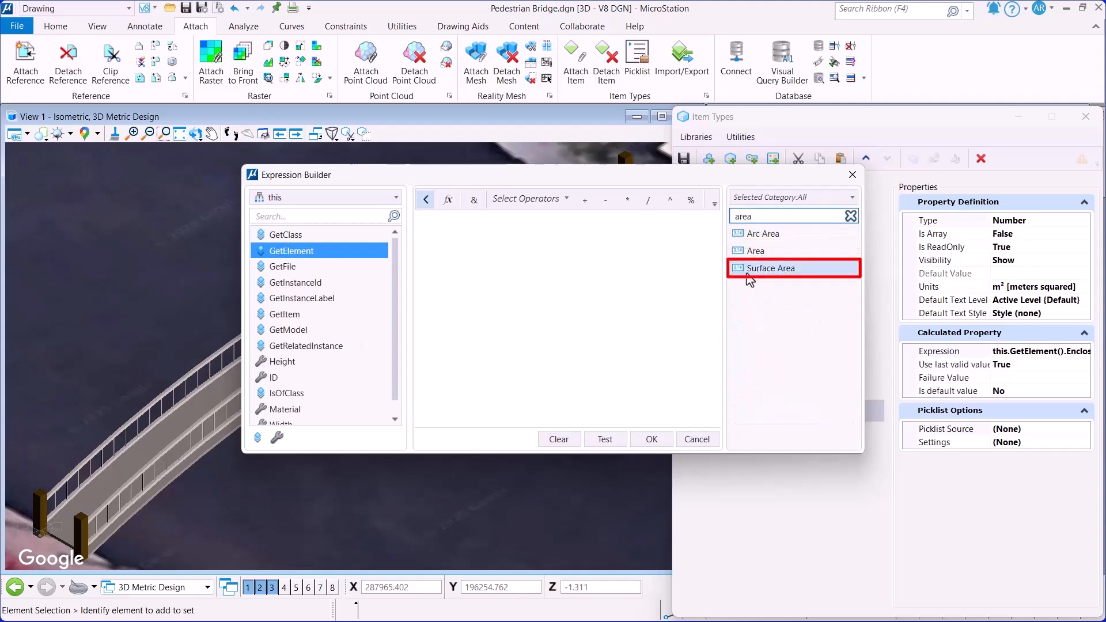
pyautogui.doubleClick(771, 268)
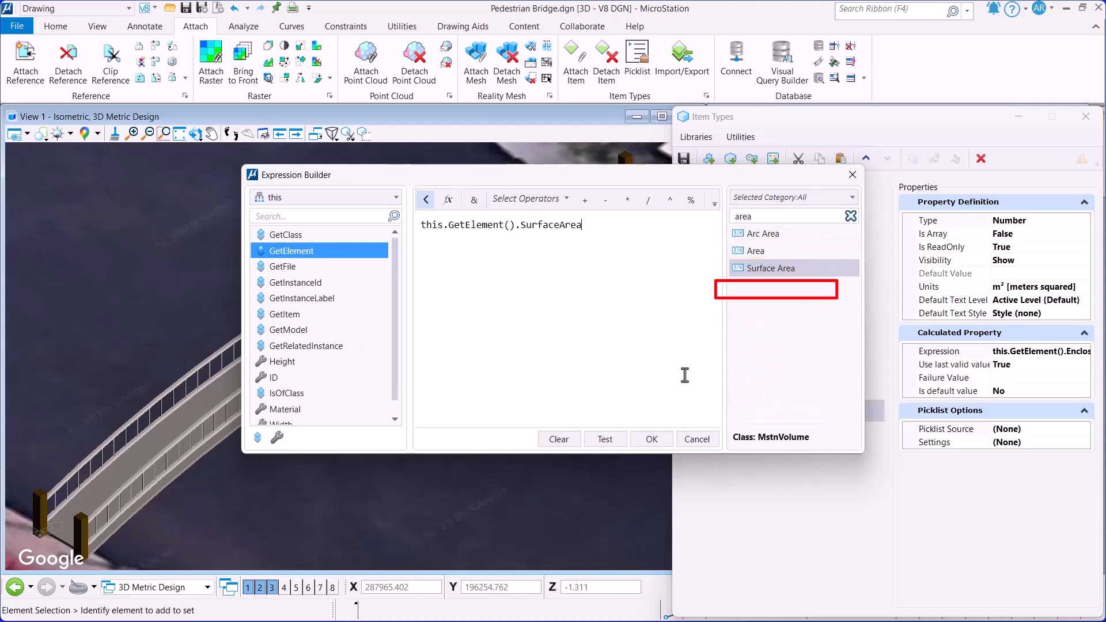
pyautogui.click(651, 439)
# Step: Add a property named Volume to the Stone Post item type and set its type to Number
pyautogui.click(747, 309)
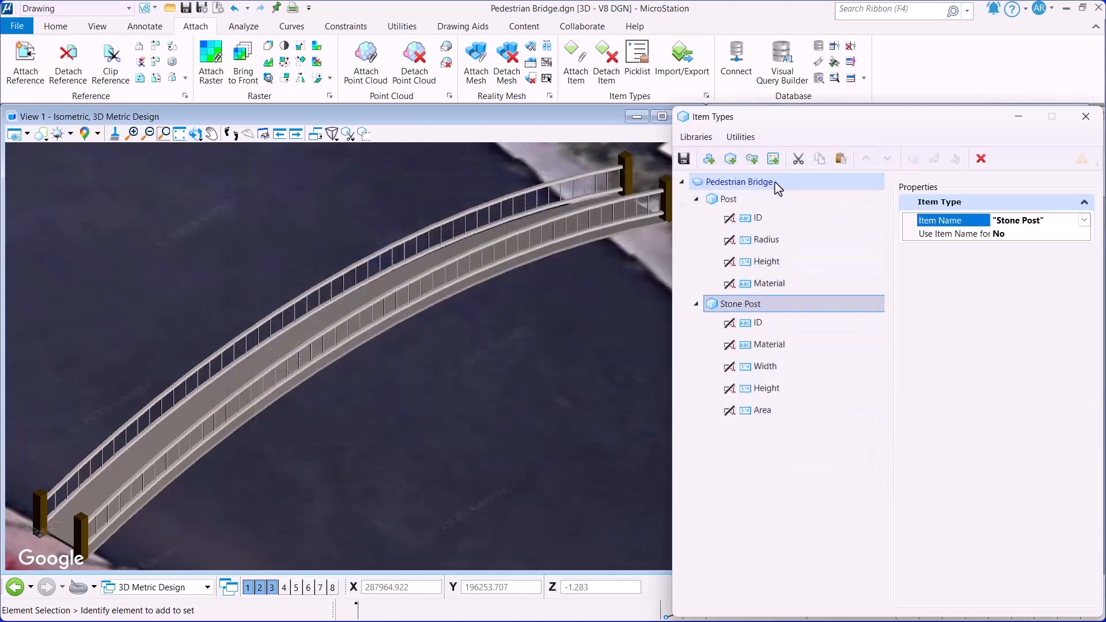
pyautogui.click(752, 158)
pyautogui.write('Volume')
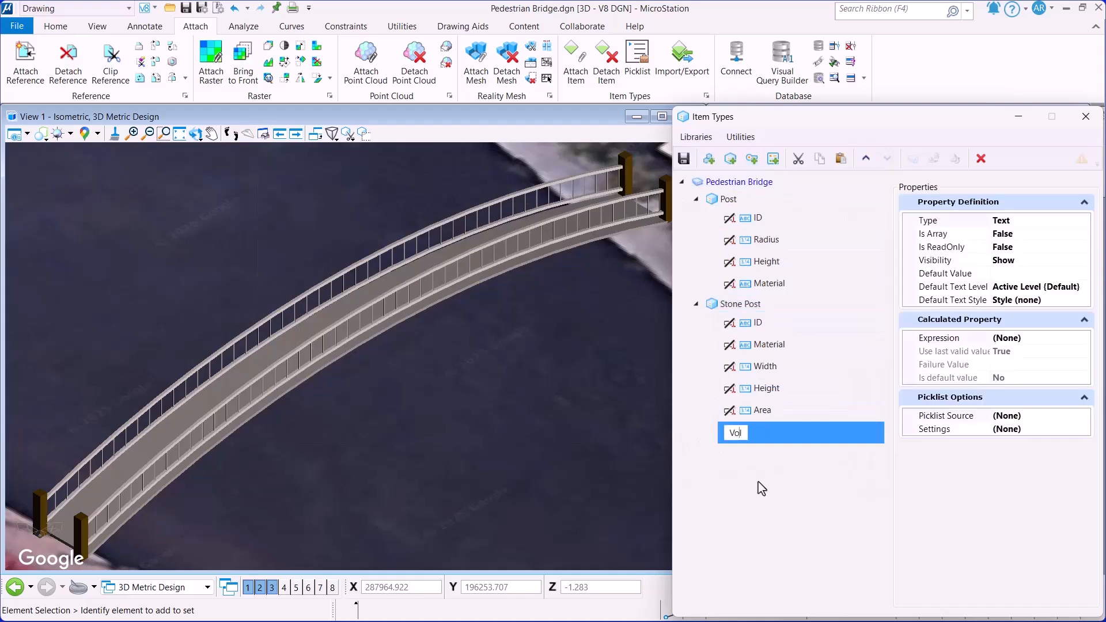
pyautogui.click(1086, 224)
pyautogui.click(1084, 219)
pyautogui.click(1008, 247)
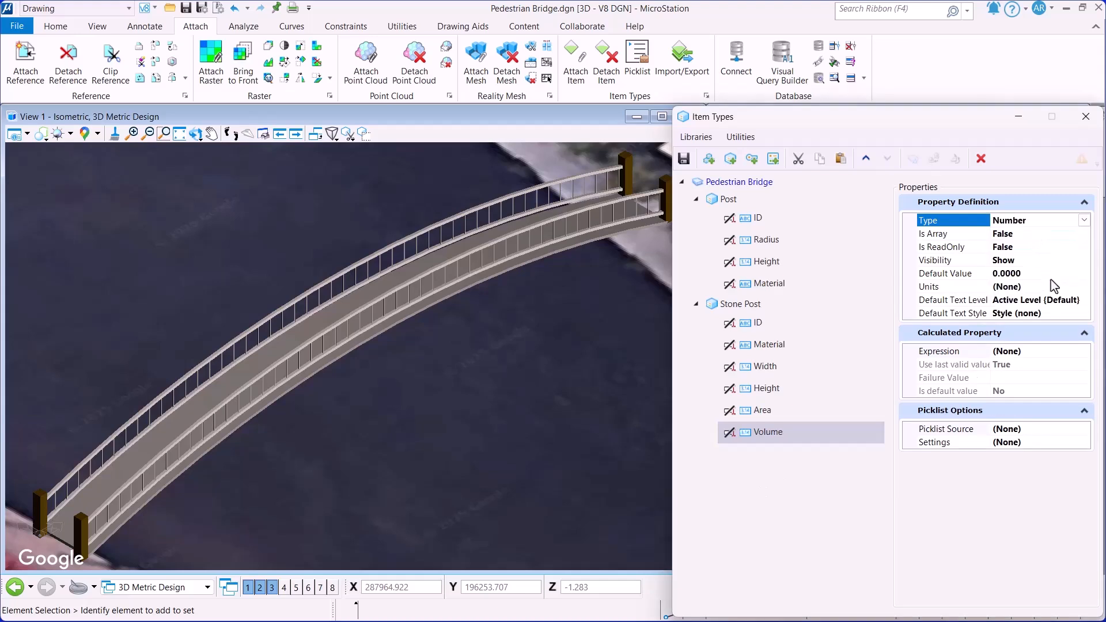
# Step: Set the Volume property's units to m³ [meters cubed]
pyautogui.click(1065, 287)
pyautogui.click(1084, 287)
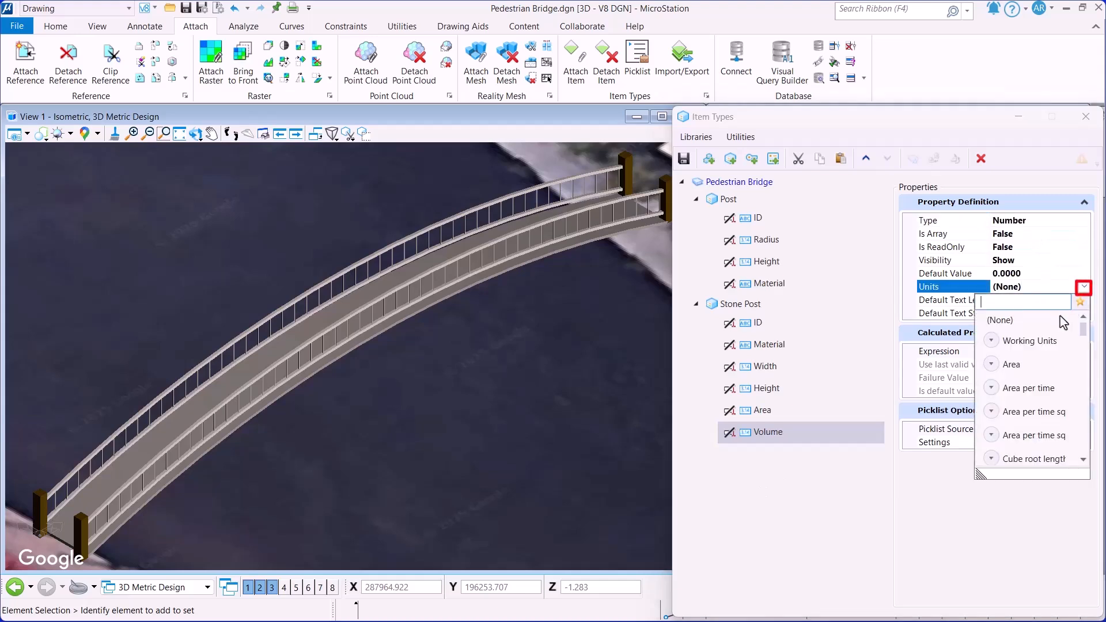
pyautogui.scroll(-6, 1022, 403)
pyautogui.scroll(-15, 1022, 415)
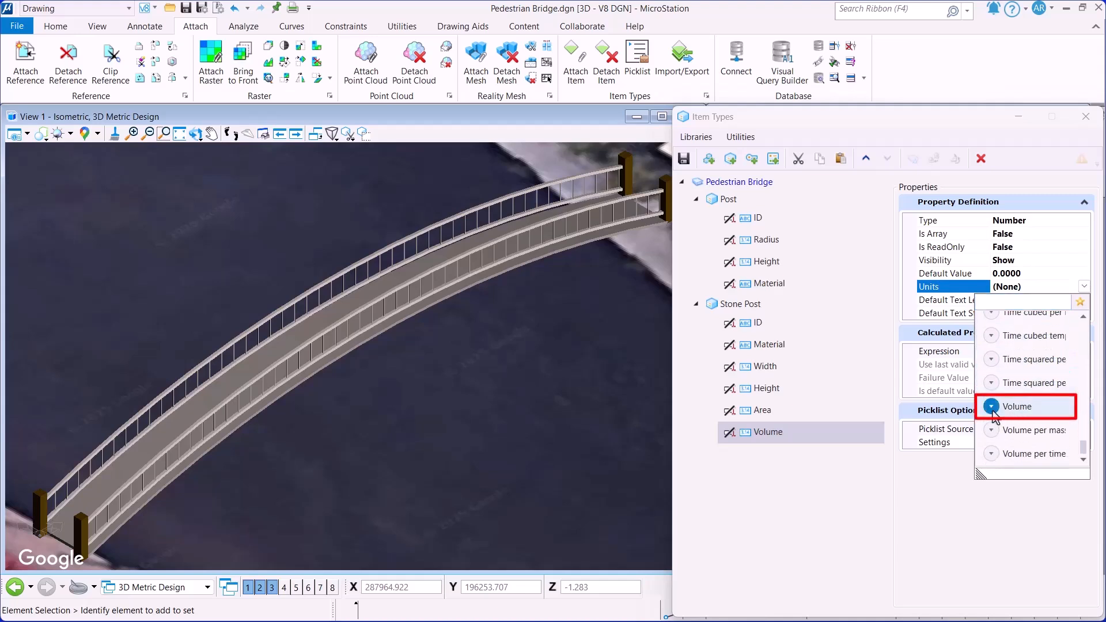
pyautogui.click(992, 407)
pyautogui.scroll(-3, 1069, 444)
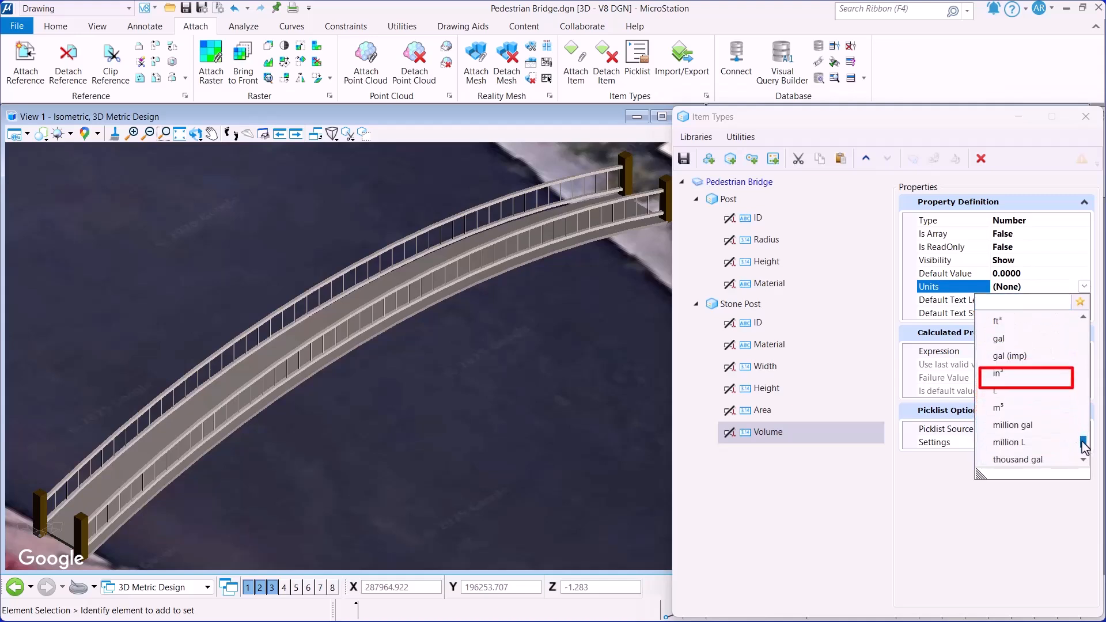
pyautogui.moveTo(1082, 441); pyautogui.dragTo(1081, 445)
pyautogui.click(1011, 364)
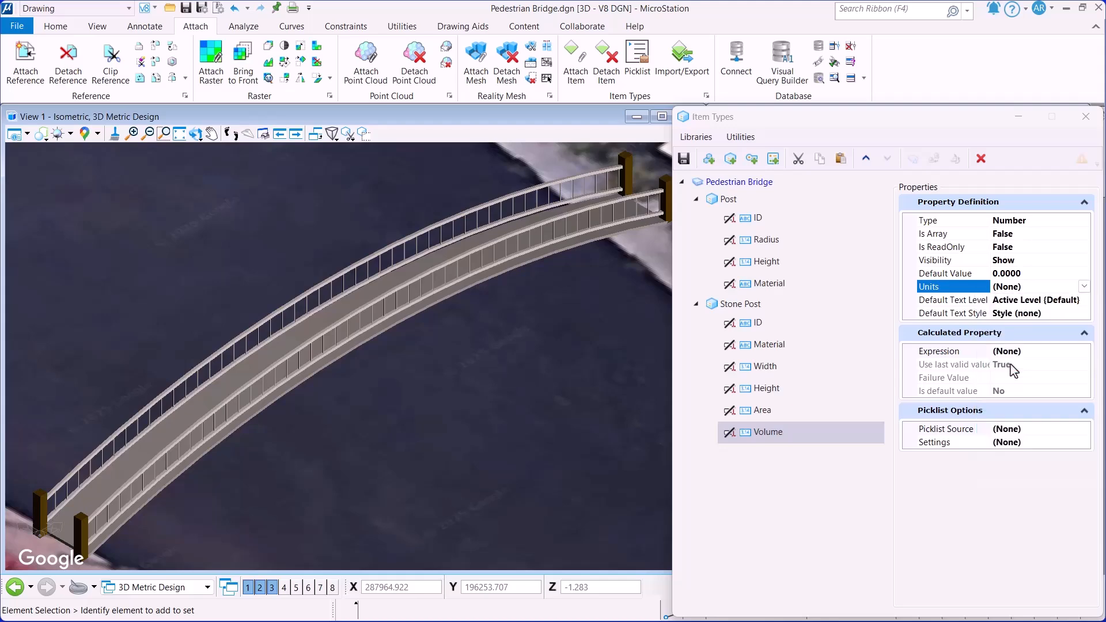
# Step: Give the Volume property the calculated expression this.GetElement().Volume
pyautogui.click(1079, 352)
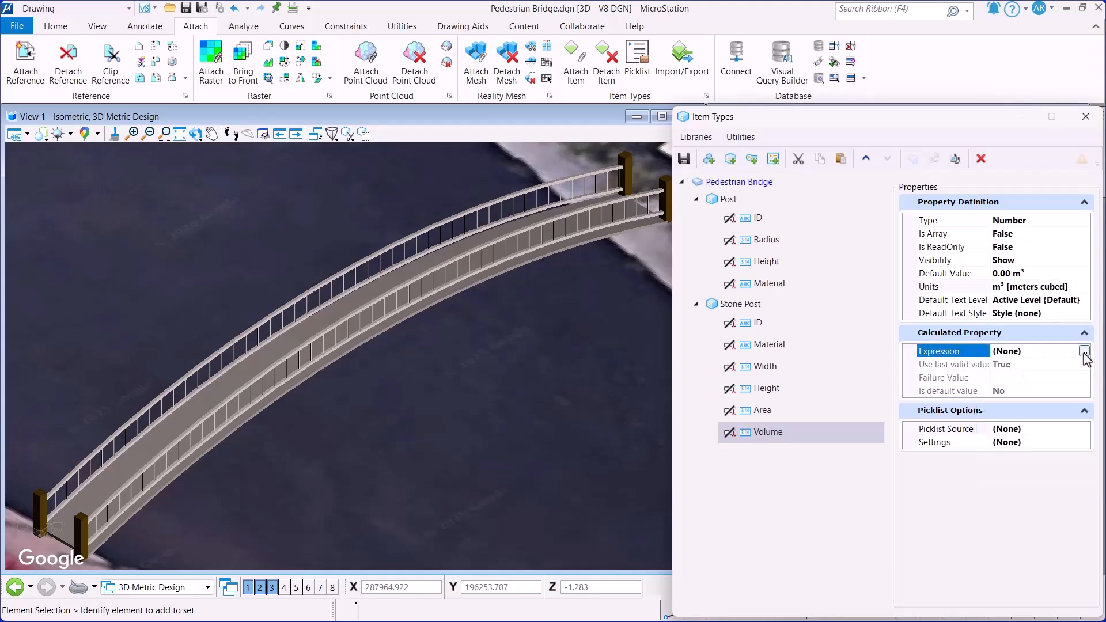
pyautogui.click(1084, 351)
pyautogui.click(257, 200)
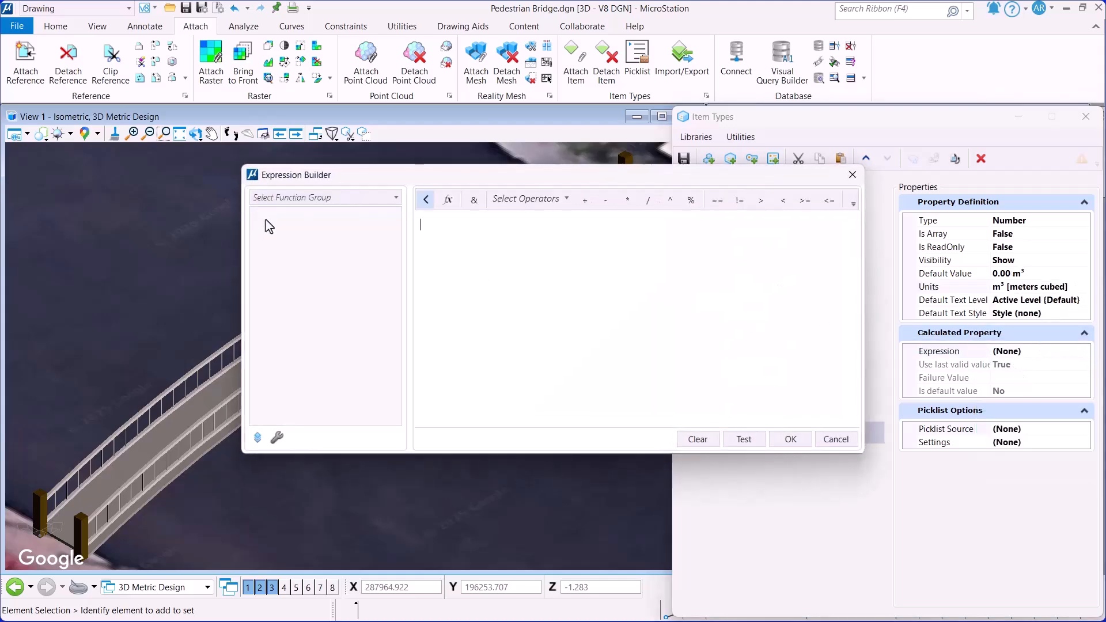
pyautogui.click(288, 197)
pyautogui.click(271, 230)
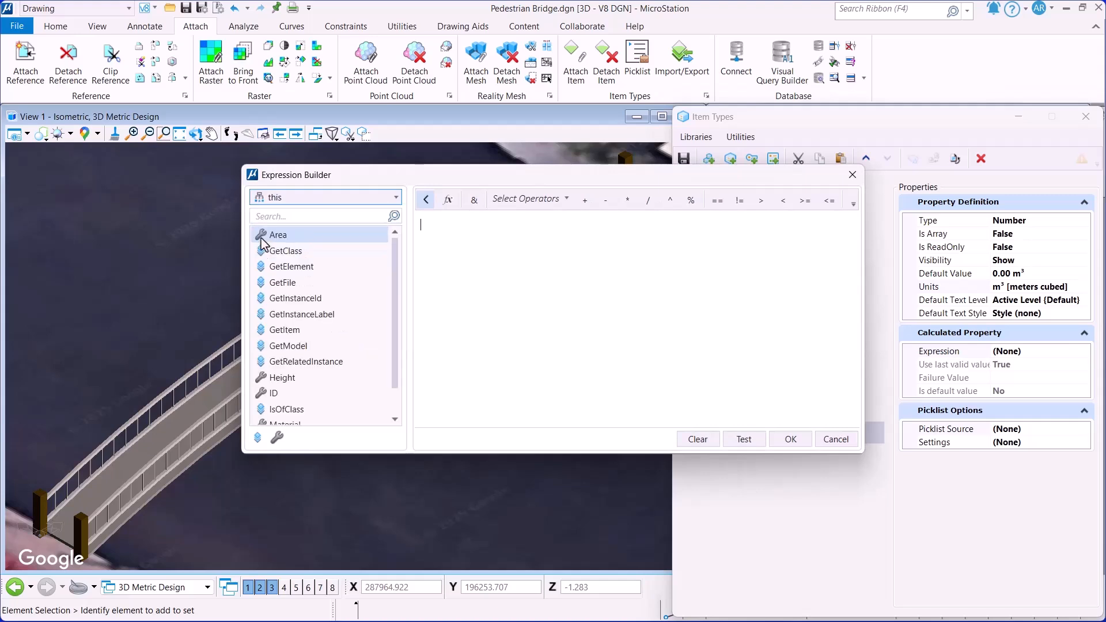
pyautogui.click(265, 267)
pyautogui.click(743, 217)
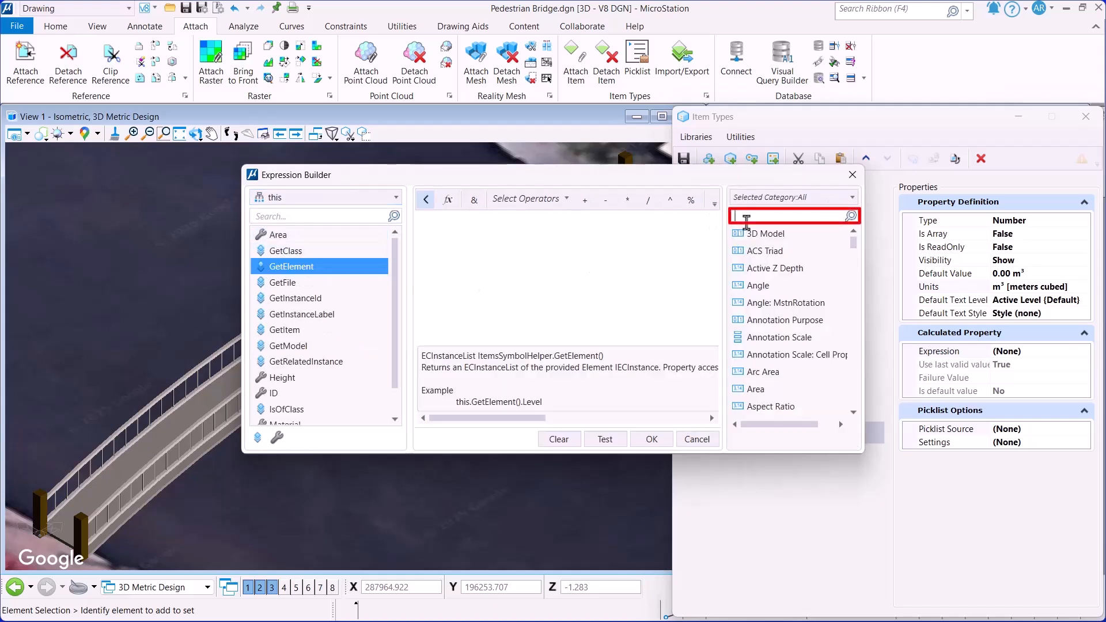
pyautogui.write('vol')
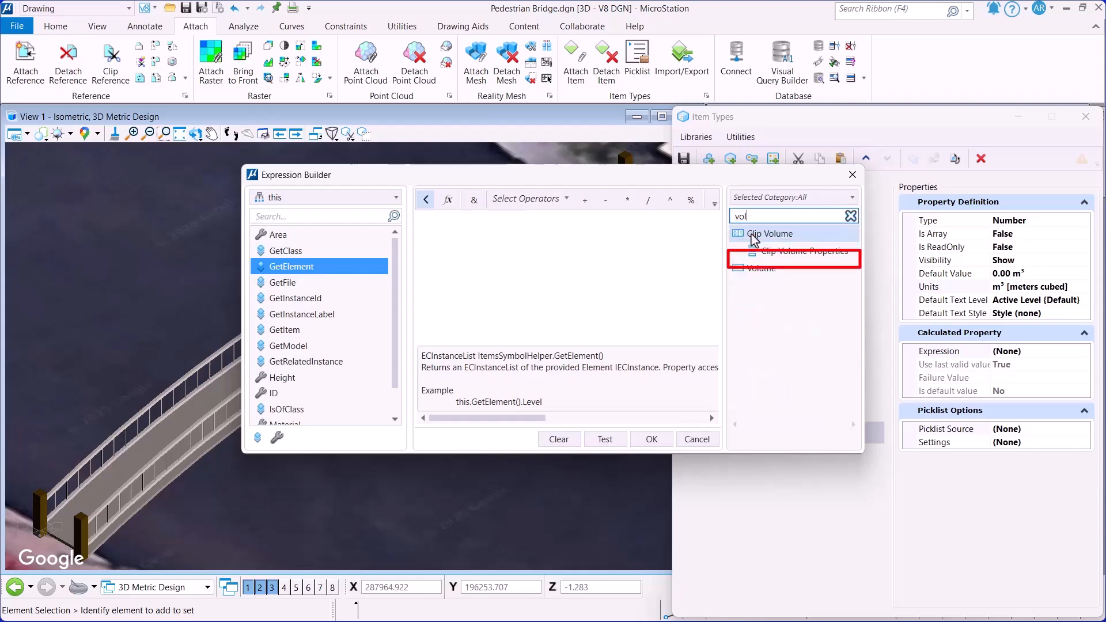
pyautogui.doubleClick(761, 268)
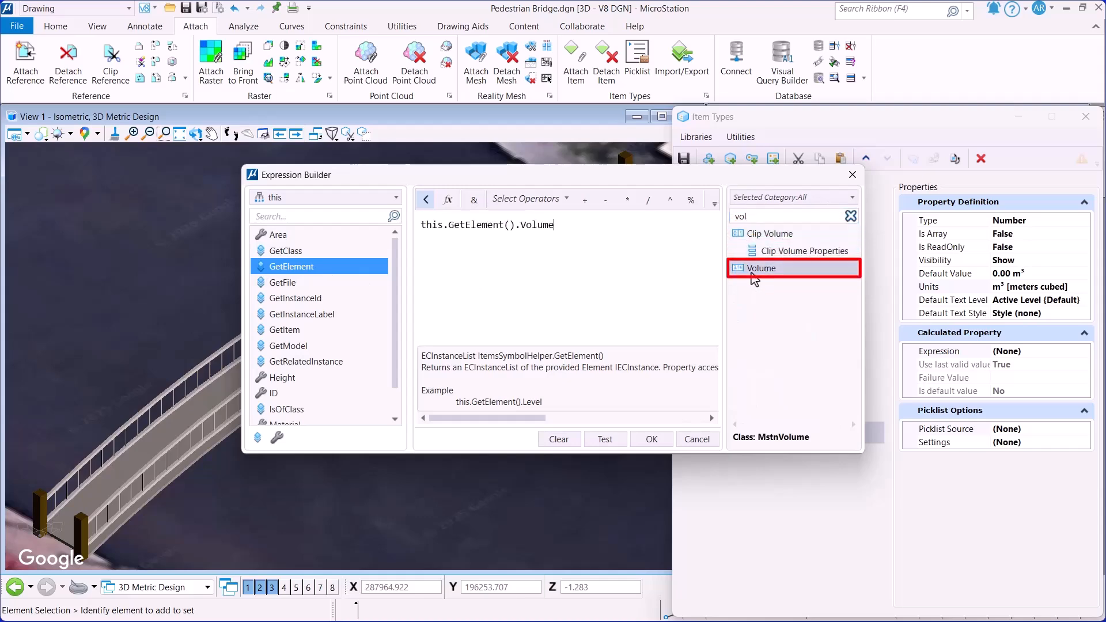
pyautogui.click(656, 440)
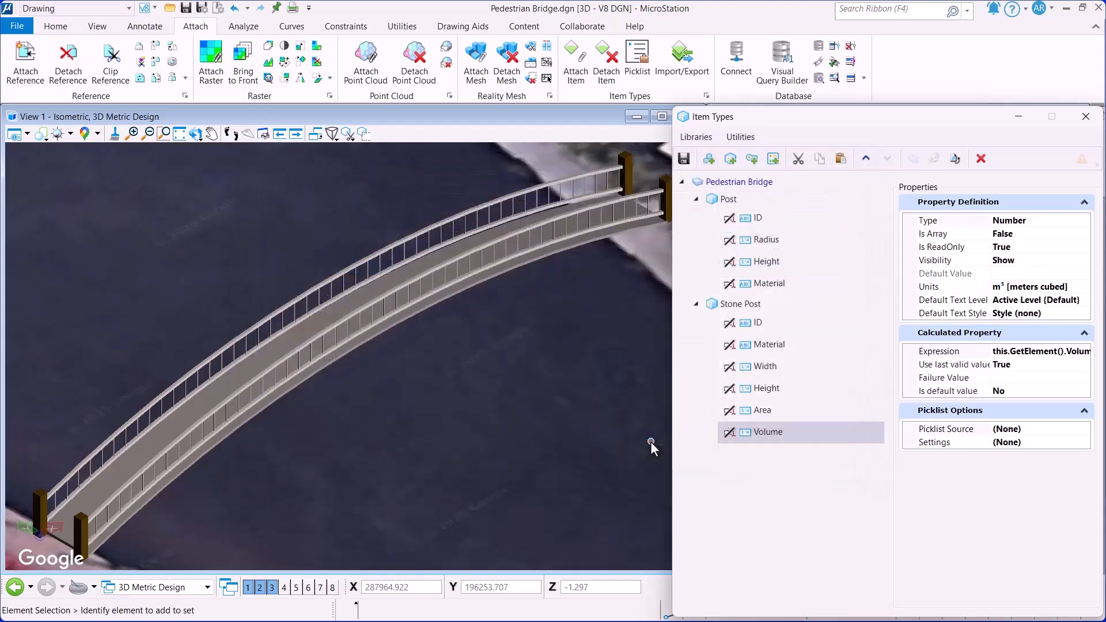
# Step: Reorder the Stone Post properties so that Material comes last, after Volume
pyautogui.click(769, 344)
pyautogui.click(866, 159)
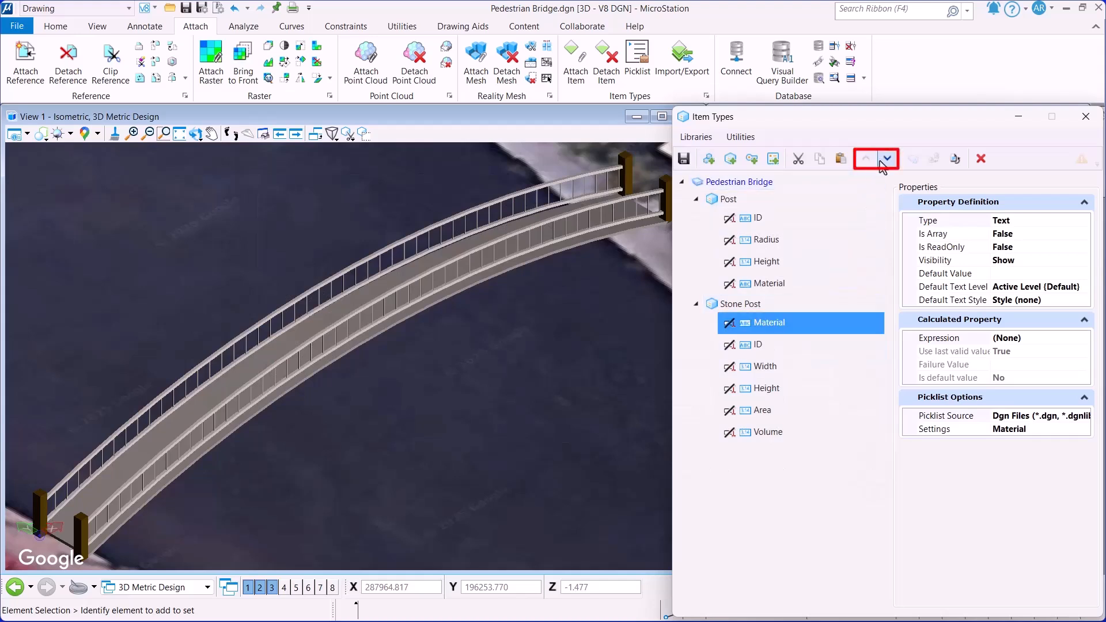
pyautogui.click(886, 161)
pyautogui.click(886, 161)
pyautogui.click(886, 162)
pyautogui.click(886, 161)
pyautogui.click(888, 163)
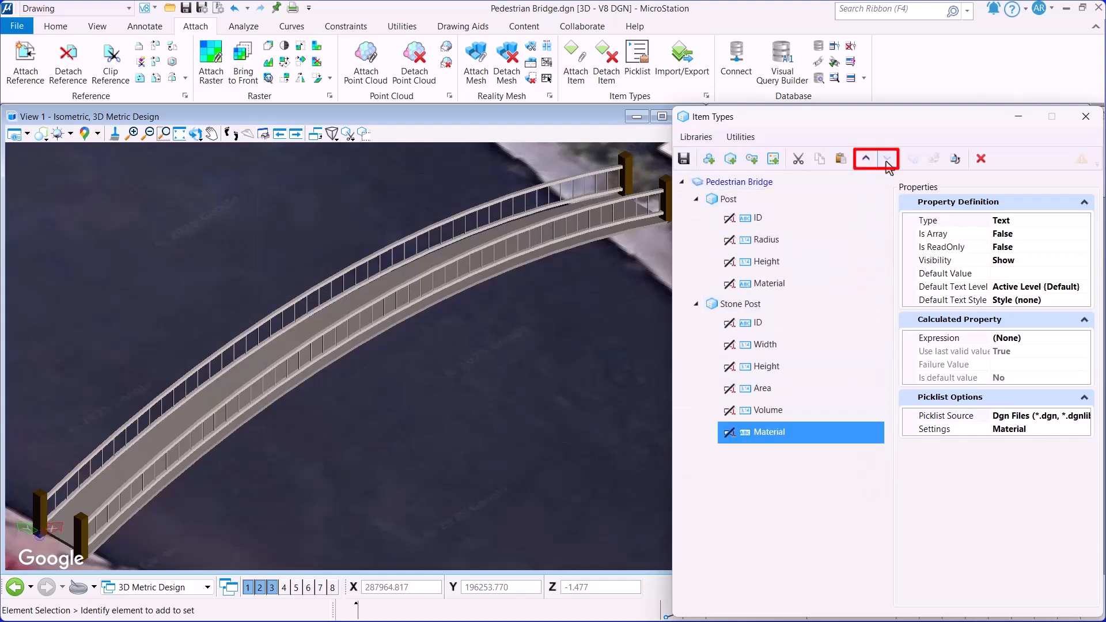
# Step: Add an item type named Railing to the Pedestrian Bridge library
pyautogui.click(772, 184)
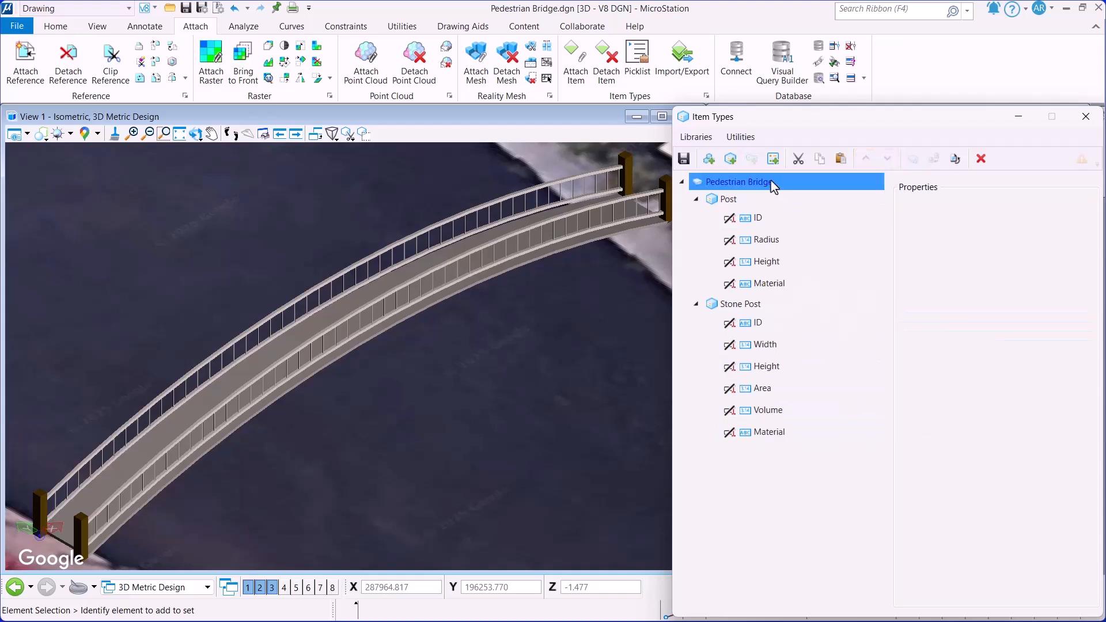
pyautogui.click(730, 159)
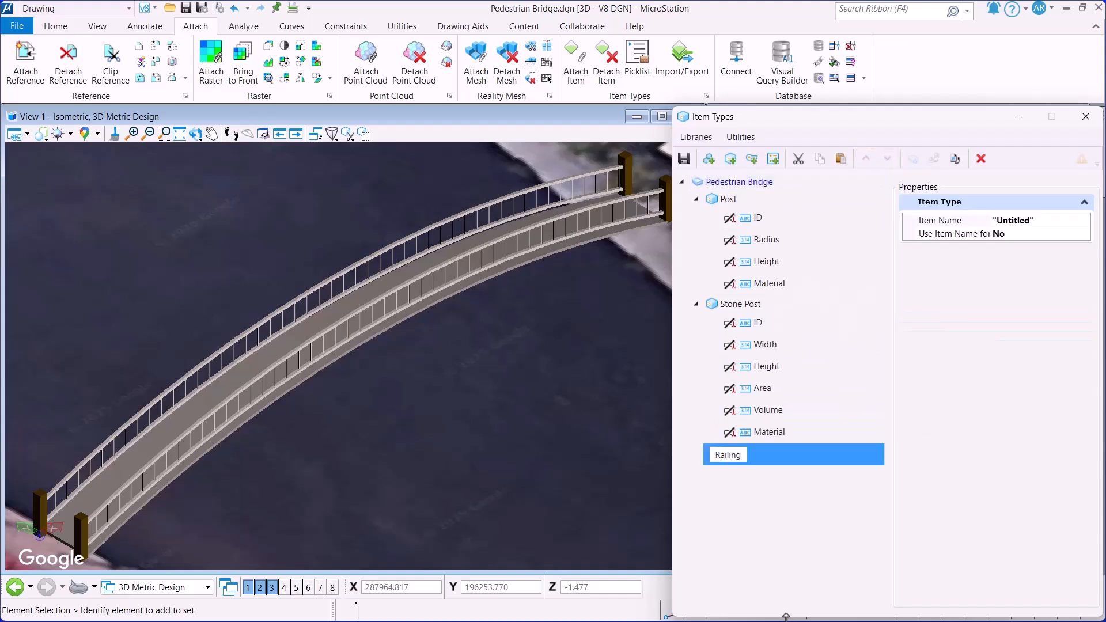
pyautogui.press('Return')
# Step: Copy the ID, Area, Volume and Material properties from Stone Post into the Railing item type
pyautogui.click(769, 341)
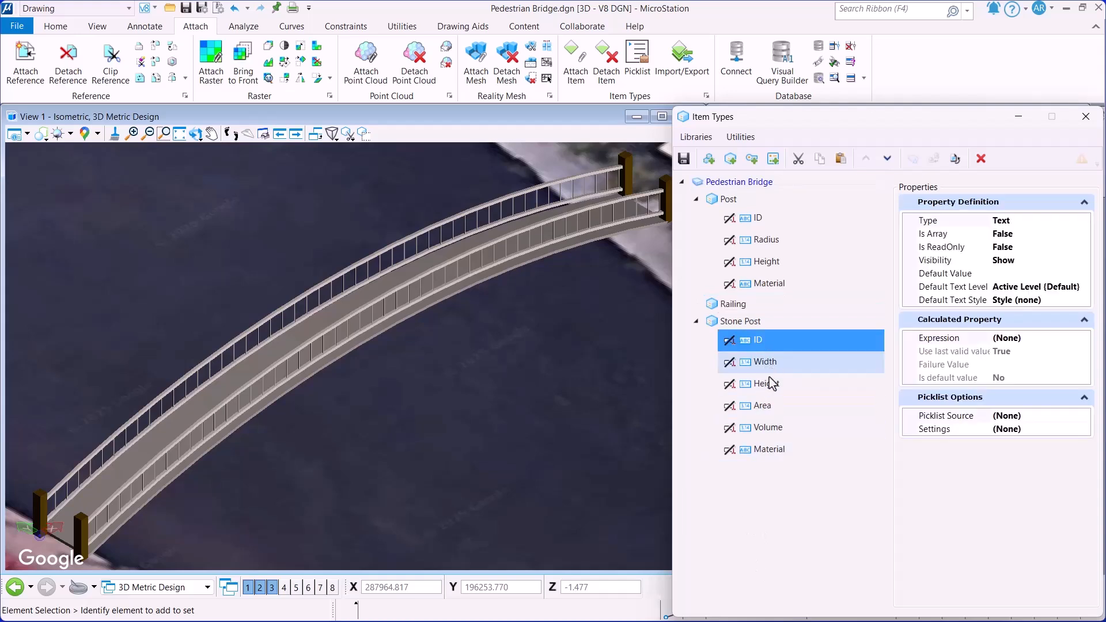
pyautogui.keyDown('ctrl'); pyautogui.click(765, 405); pyautogui.keyUp('ctrl')
pyautogui.keyDown('ctrl'); pyautogui.click(771, 427); pyautogui.keyUp('ctrl')
pyautogui.keyDown('ctrl'); pyautogui.click(784, 448); pyautogui.keyUp('ctrl')
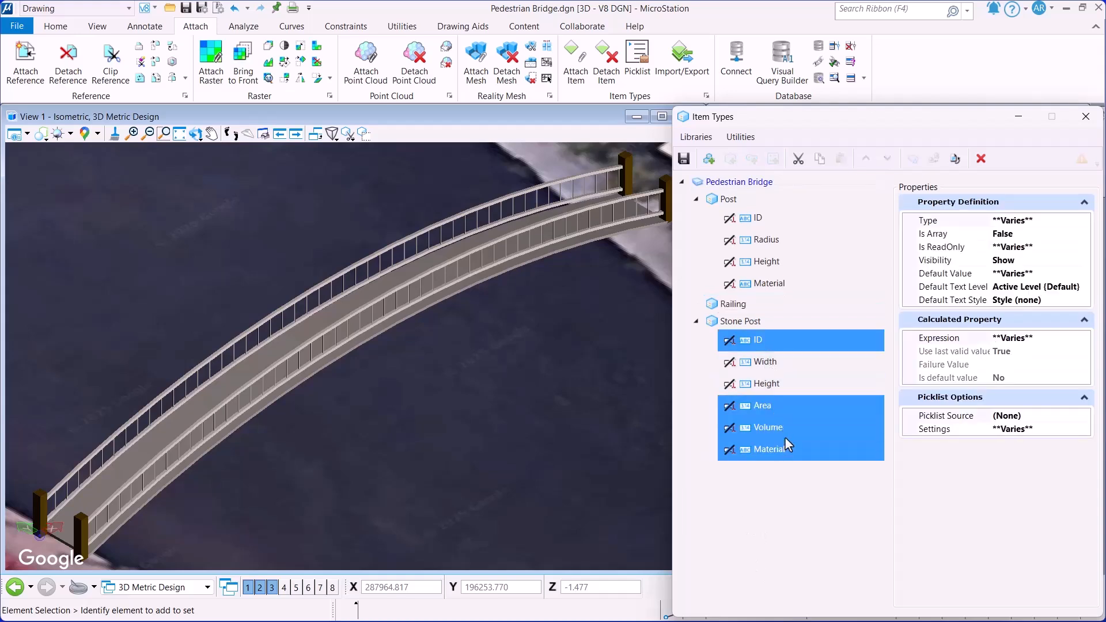
pyautogui.click(820, 158)
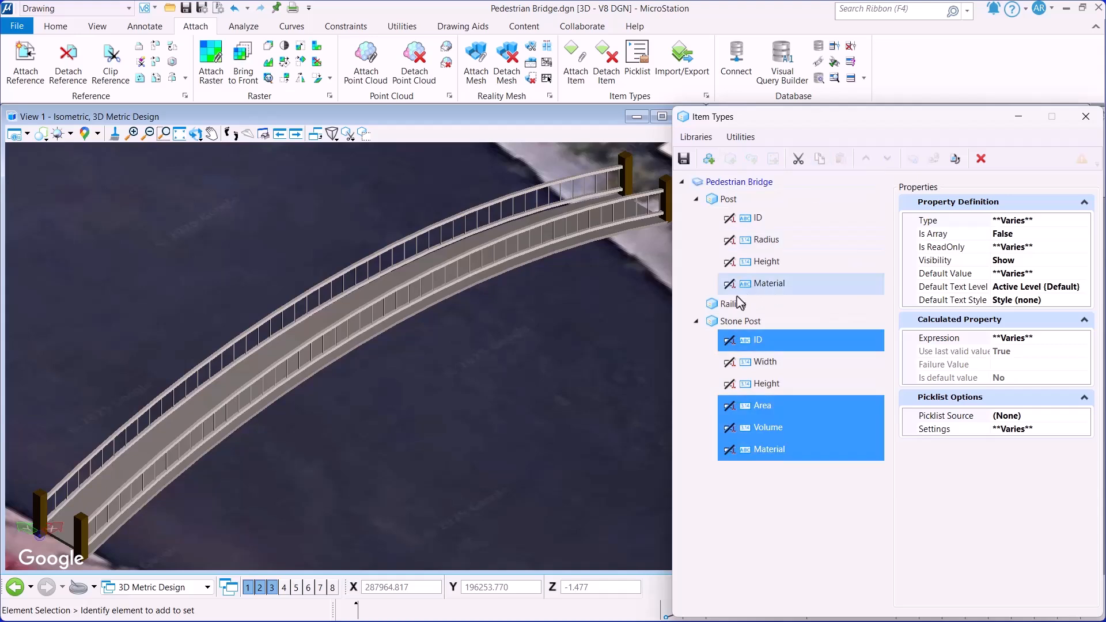
pyautogui.click(733, 303)
pyautogui.click(840, 159)
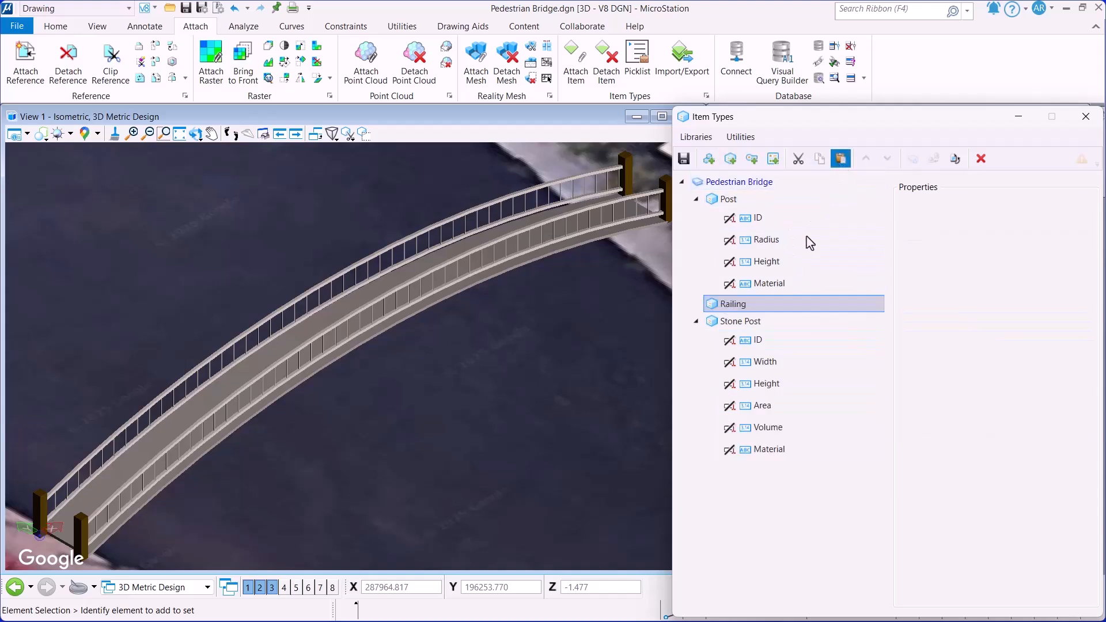
# Step: Duplicate the Railing item type, including its properties, within the Pedestrian Bridge library
pyautogui.click(694, 305)
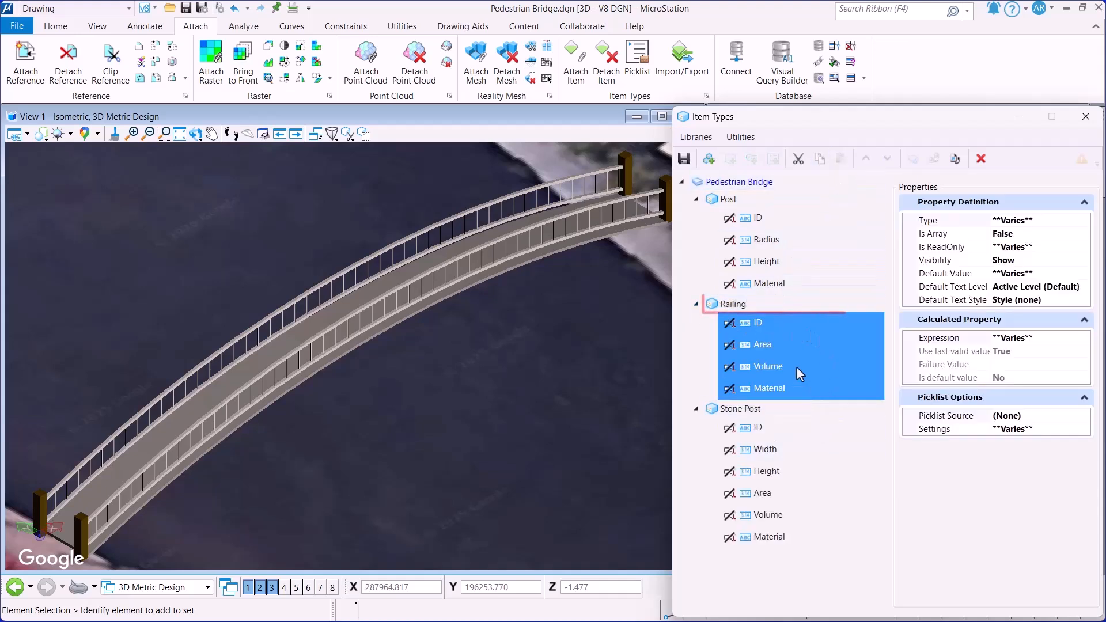
pyautogui.click(785, 306)
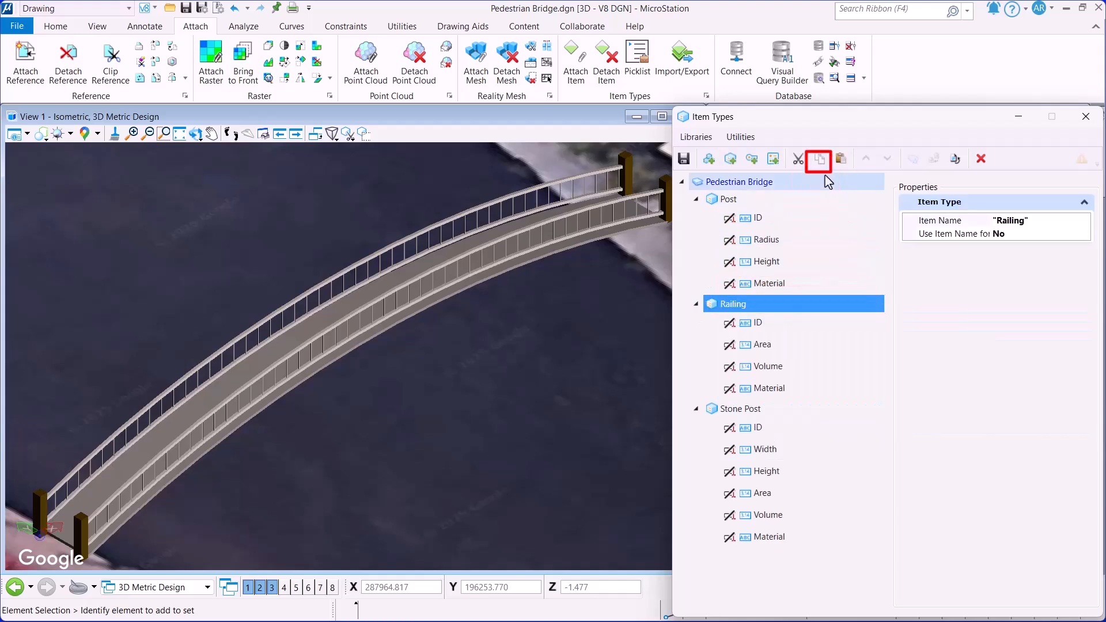
pyautogui.click(819, 158)
pyautogui.click(743, 181)
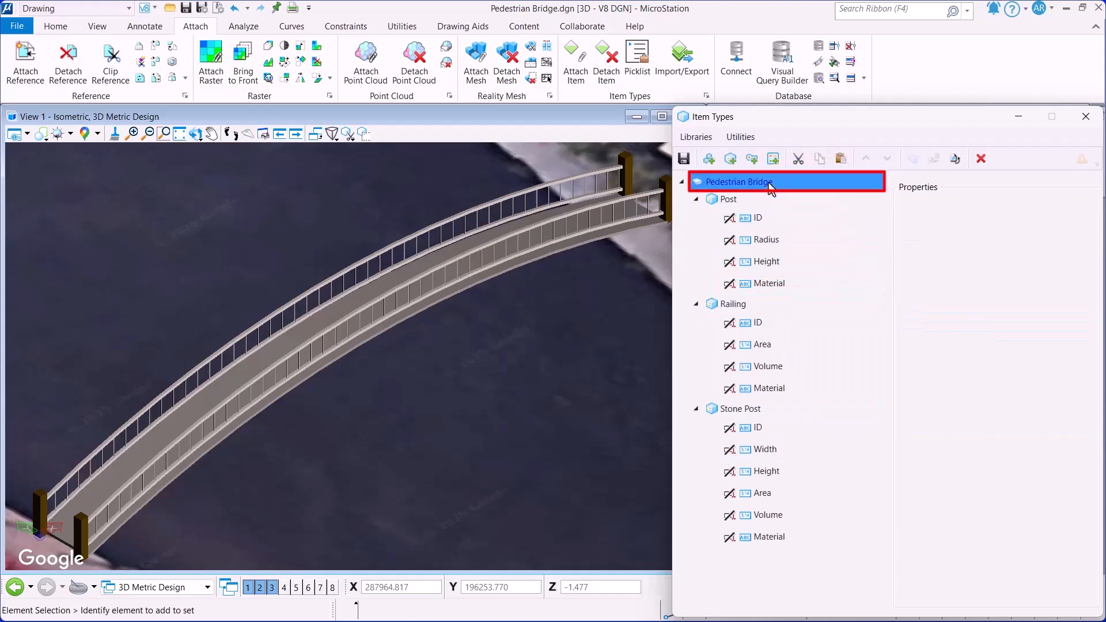
pyautogui.click(839, 159)
pyautogui.click(696, 409)
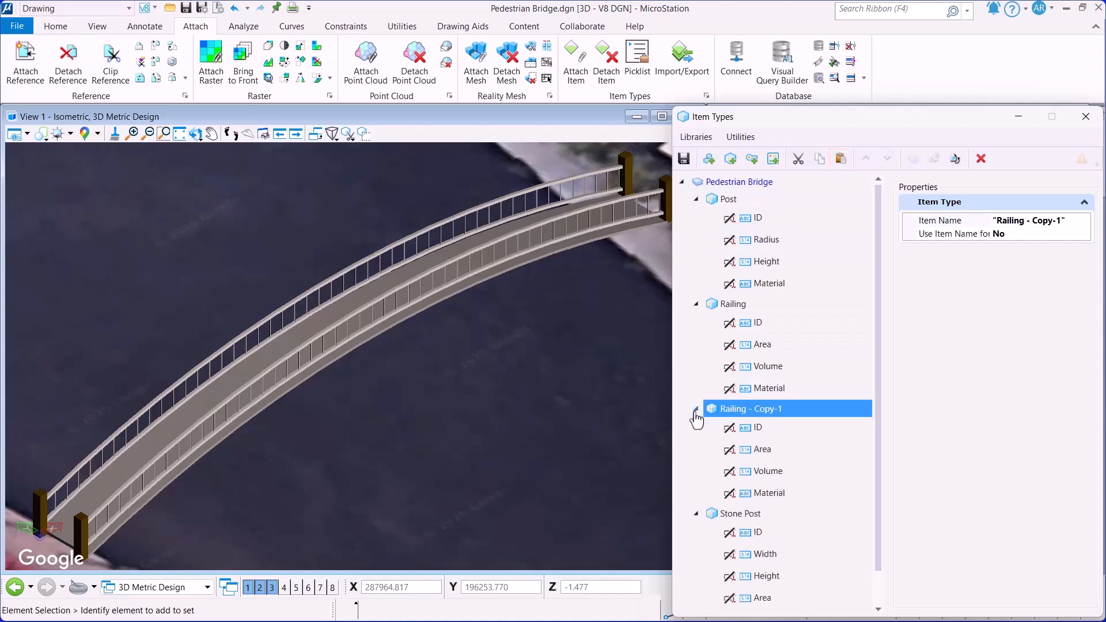
# Step: Rename the copied Railing item type as Walkway
pyautogui.rightClick(798, 410)
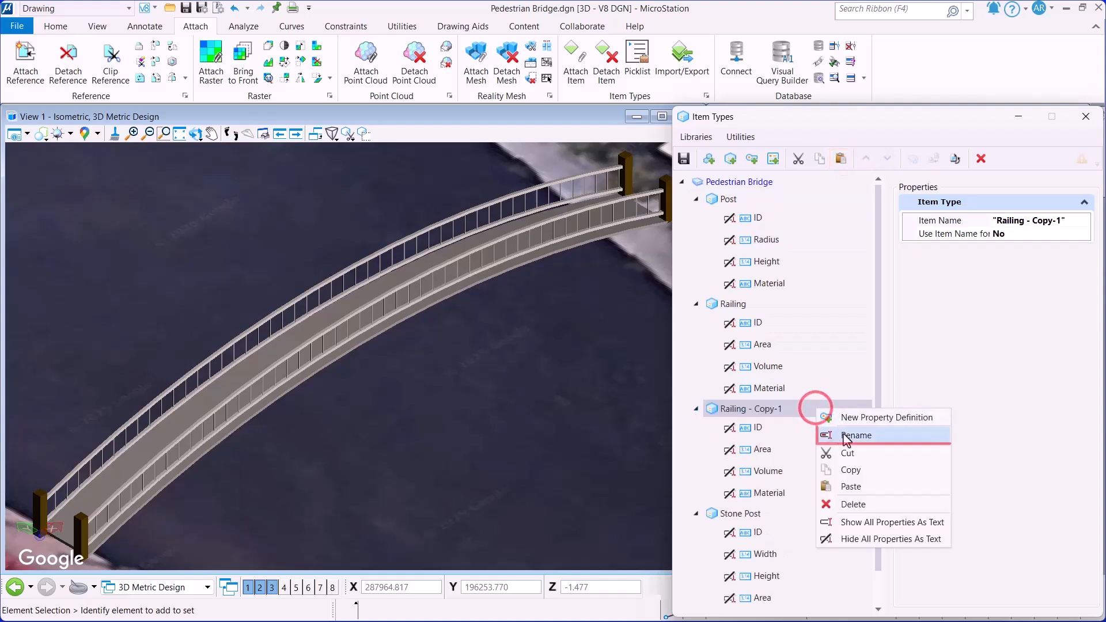
pyautogui.click(815, 436)
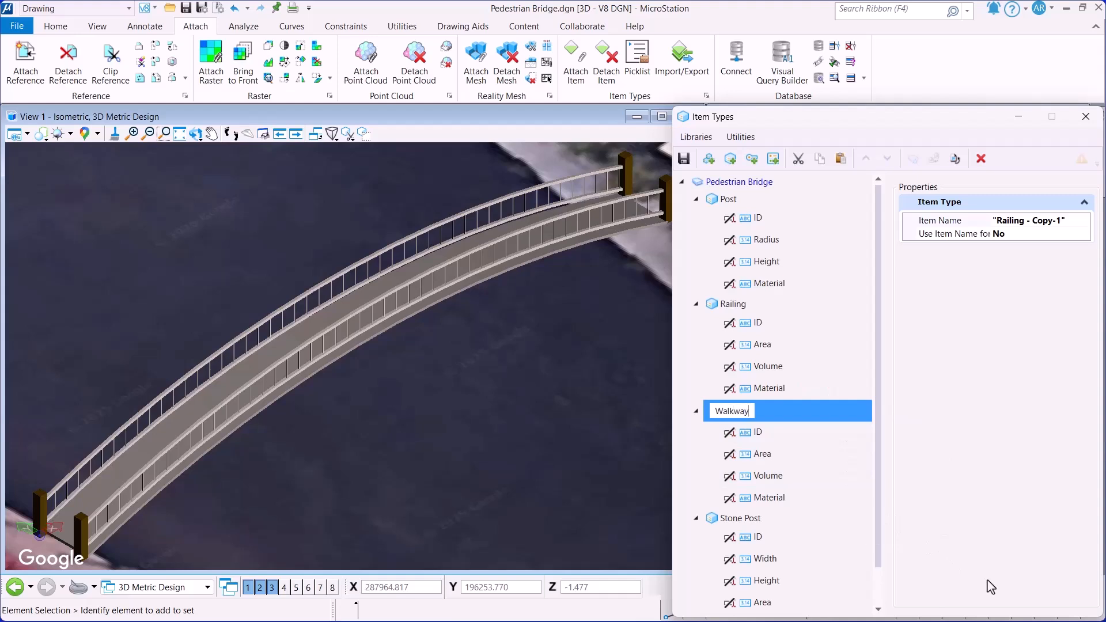
pyautogui.write('Walkway')
pyautogui.press('Return')
# Step: Save the Pedestrian Bridge item type library and close the Item Types dialog
pyautogui.scroll(-1, 826, 489)
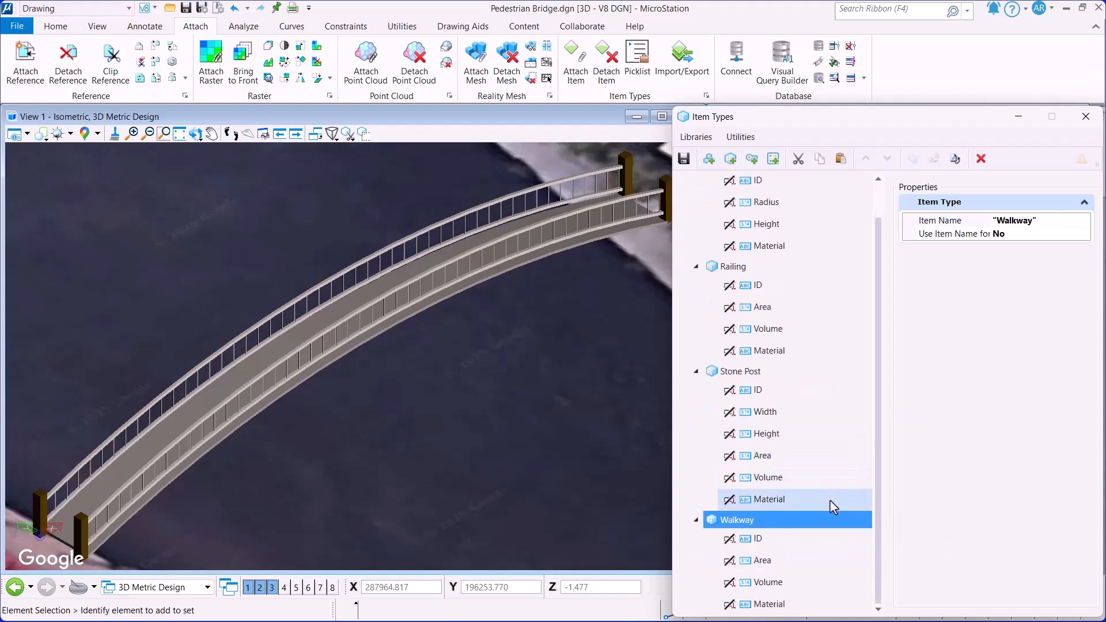
pyautogui.scroll(1, 829, 495)
pyautogui.click(700, 183)
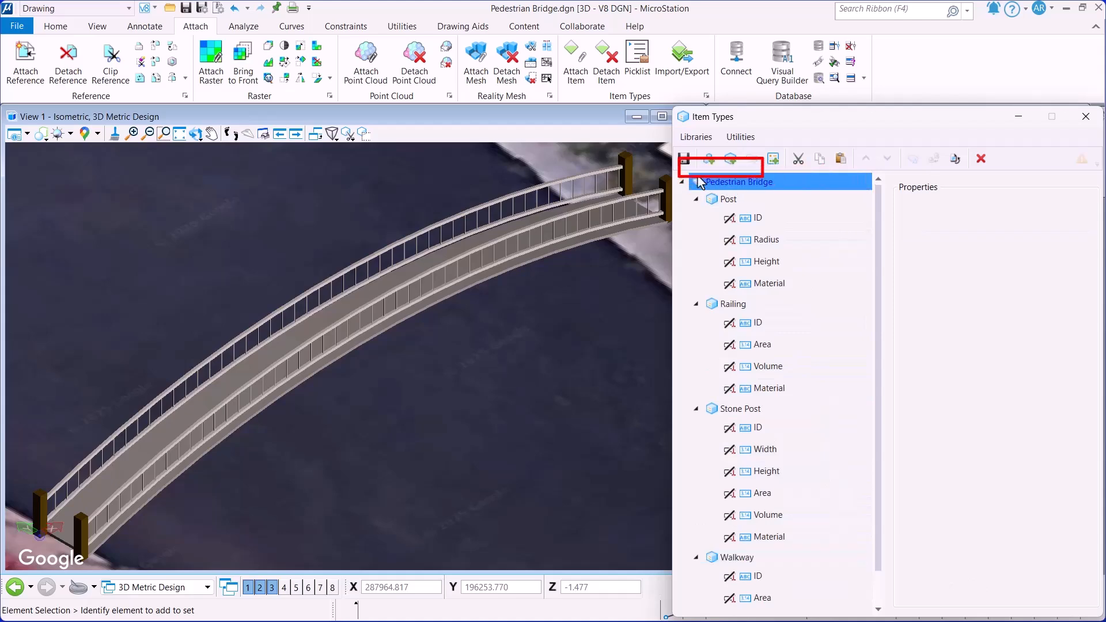
pyautogui.click(682, 164)
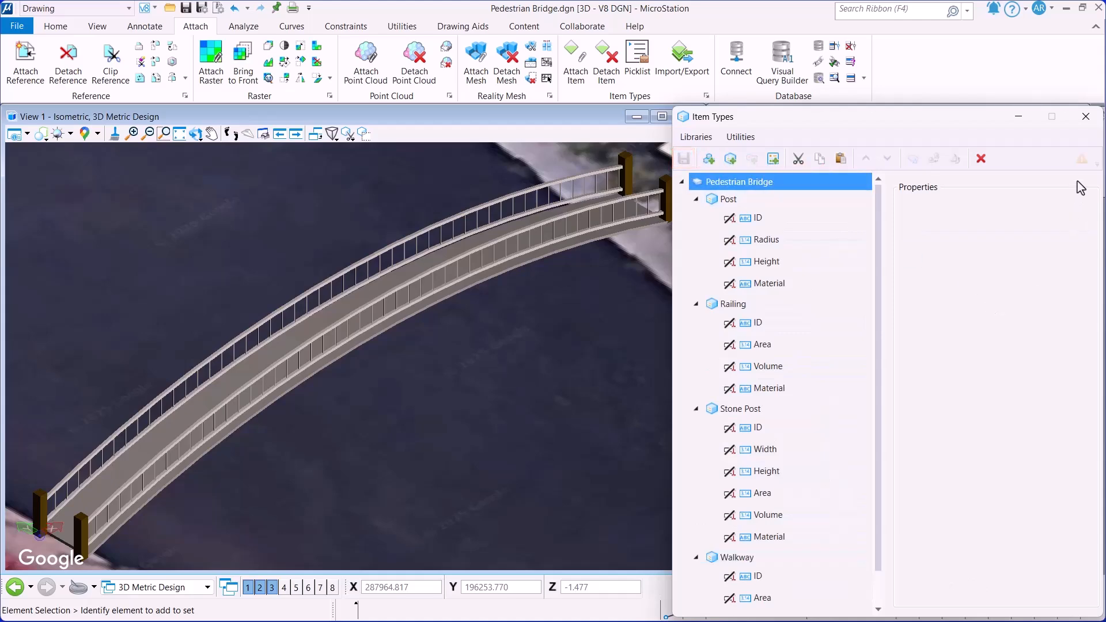
pyautogui.click(1085, 118)
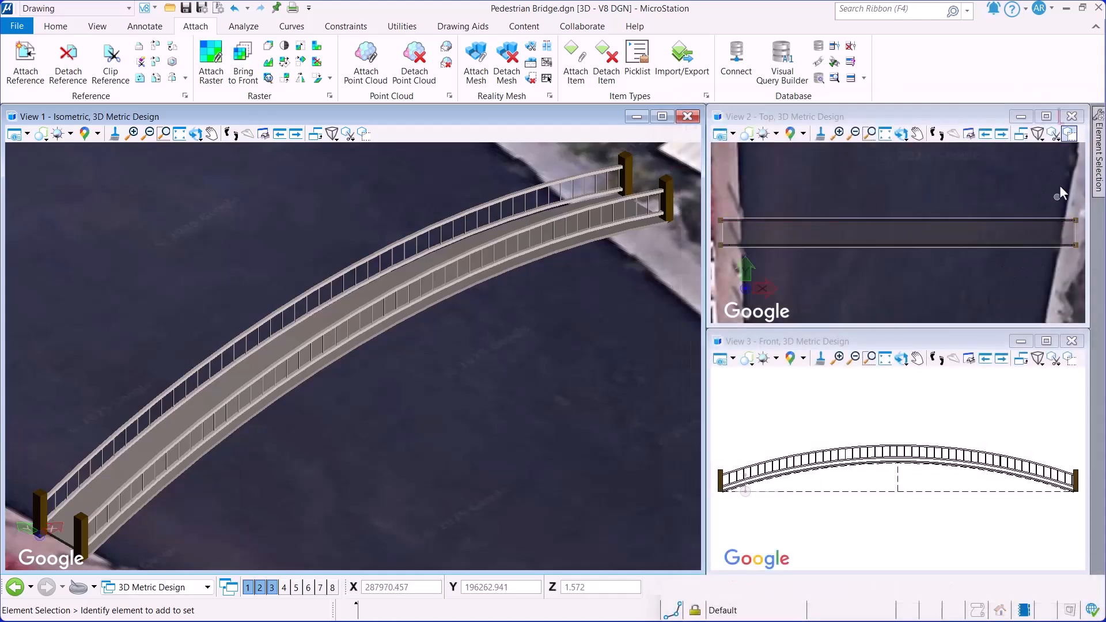
# Step: Close View 2 and View 3, and maximize the isometric View 1 with the whole bridge fitted in it
pyautogui.click(1071, 117)
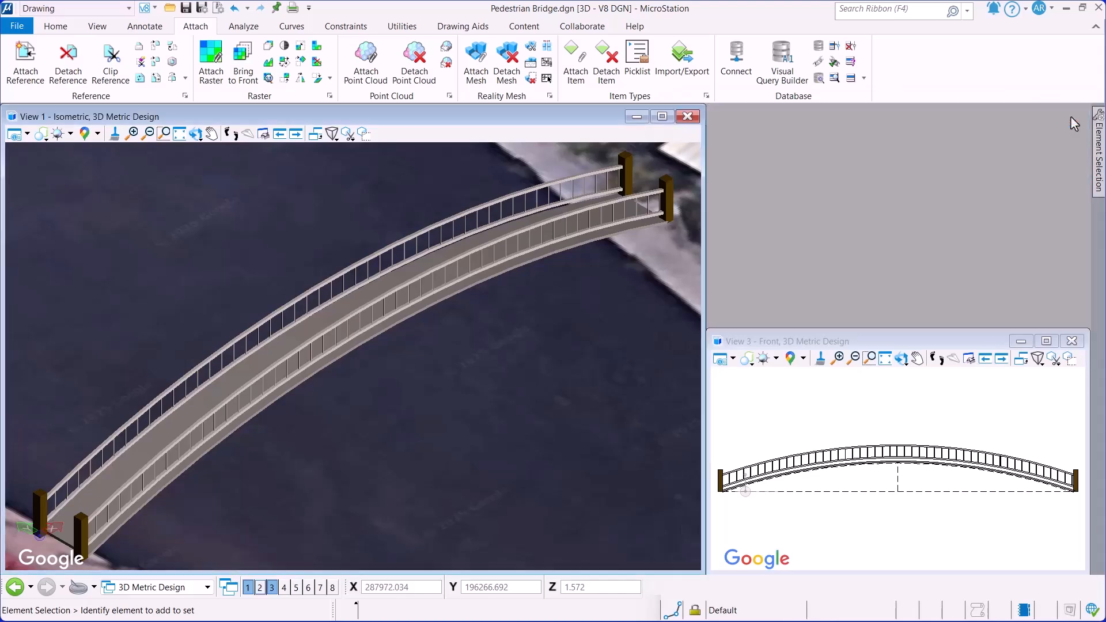
pyautogui.click(1071, 341)
pyautogui.click(663, 116)
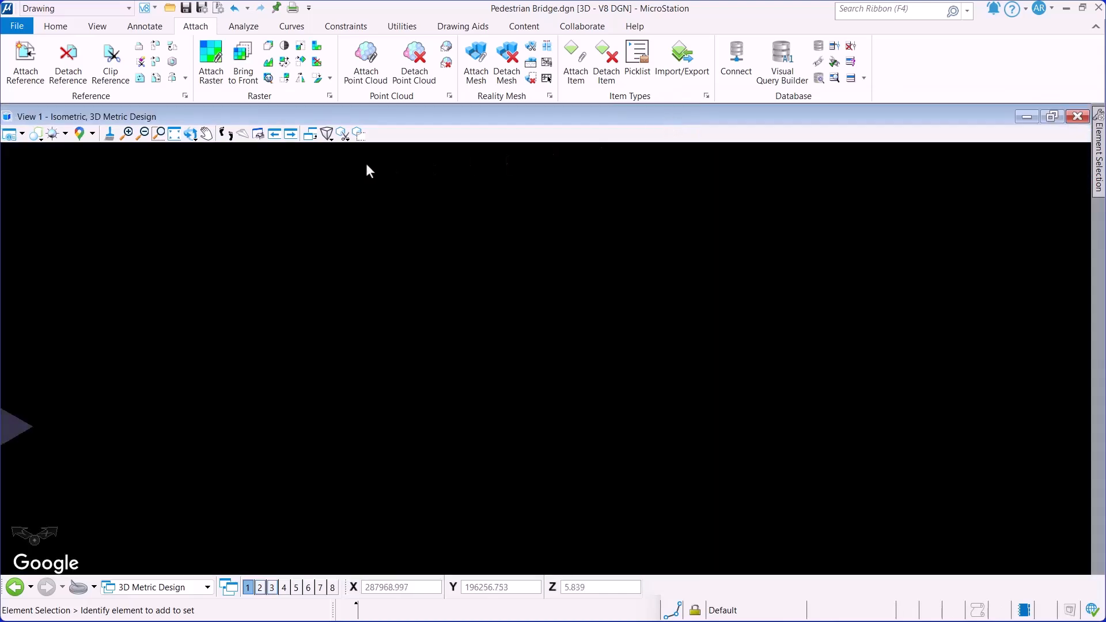
pyautogui.click(172, 135)
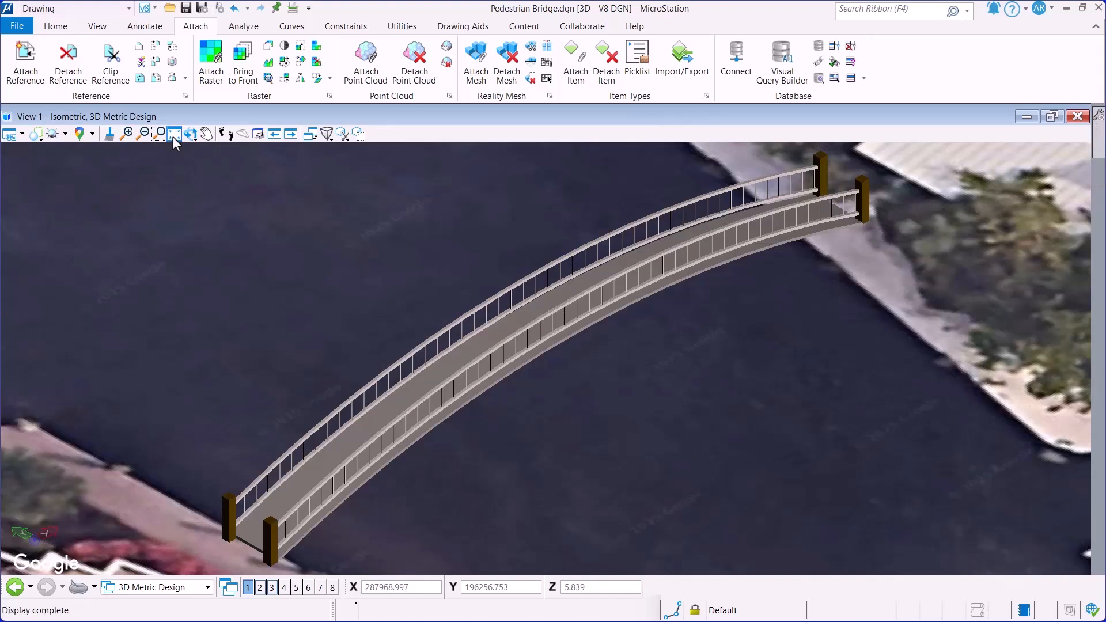
# Step: Attach the Walkway item to the bridge's walkway solid with ID W-1 and Material Concrete
pyautogui.click(576, 87)
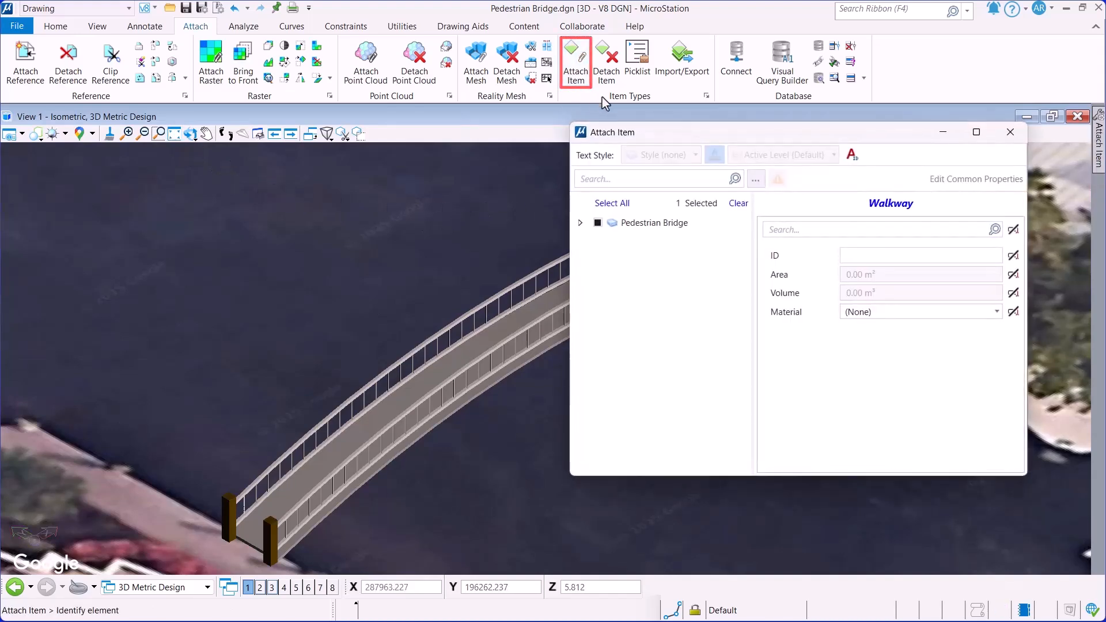
pyautogui.moveTo(681, 140); pyautogui.dragTo(741, 262)
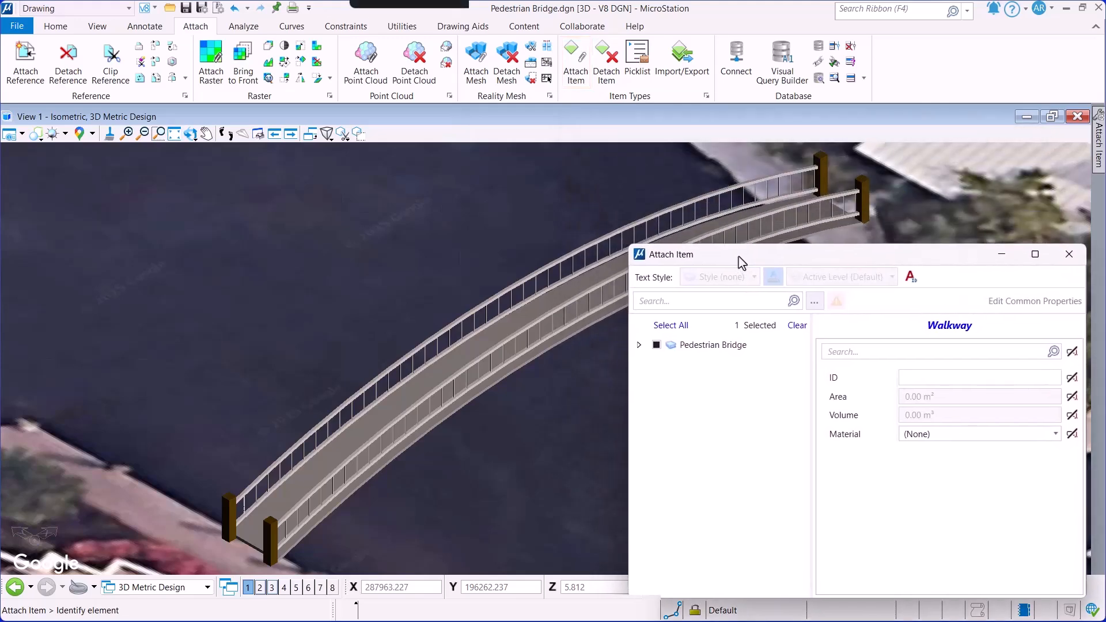
pyautogui.moveTo(515, 286); pyautogui.dragTo(313, 276, button='middle')
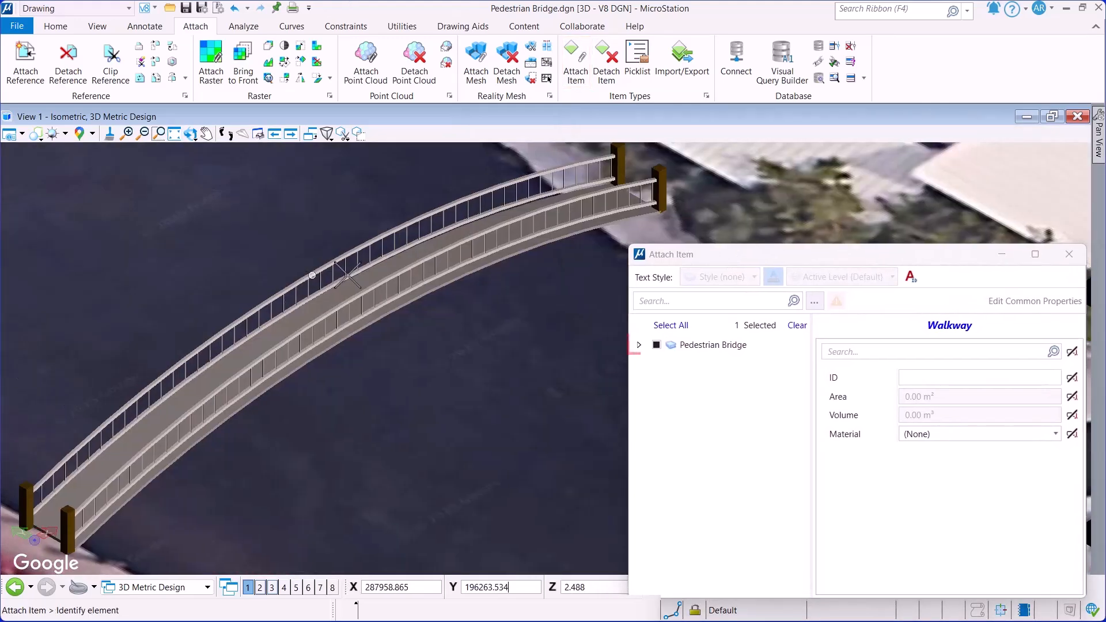
pyautogui.click(639, 346)
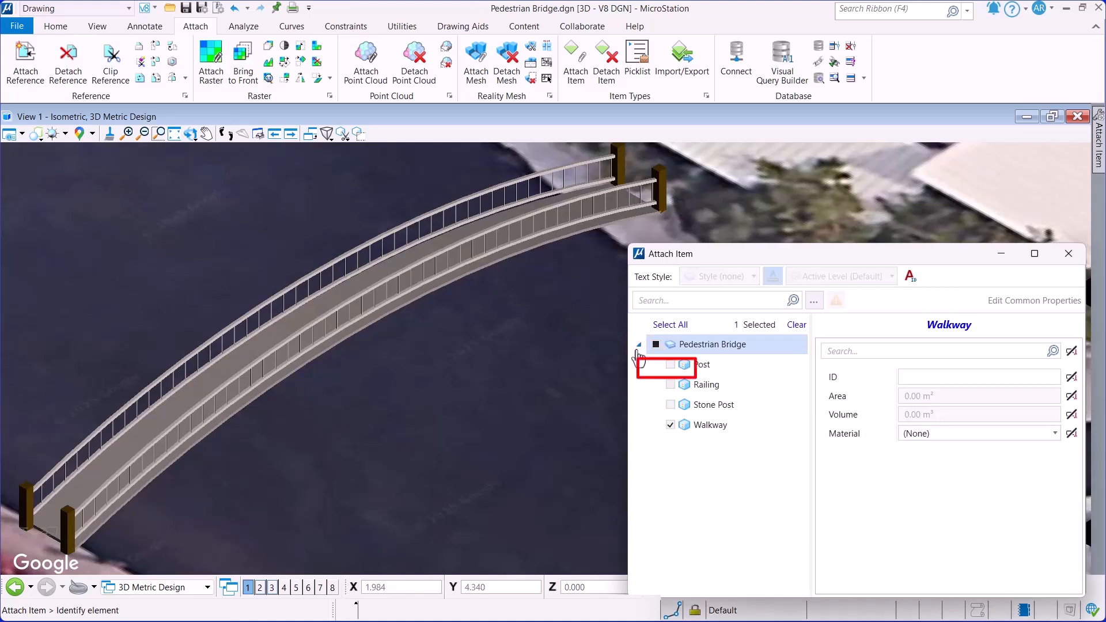
pyautogui.click(939, 377)
pyautogui.write('W-1')
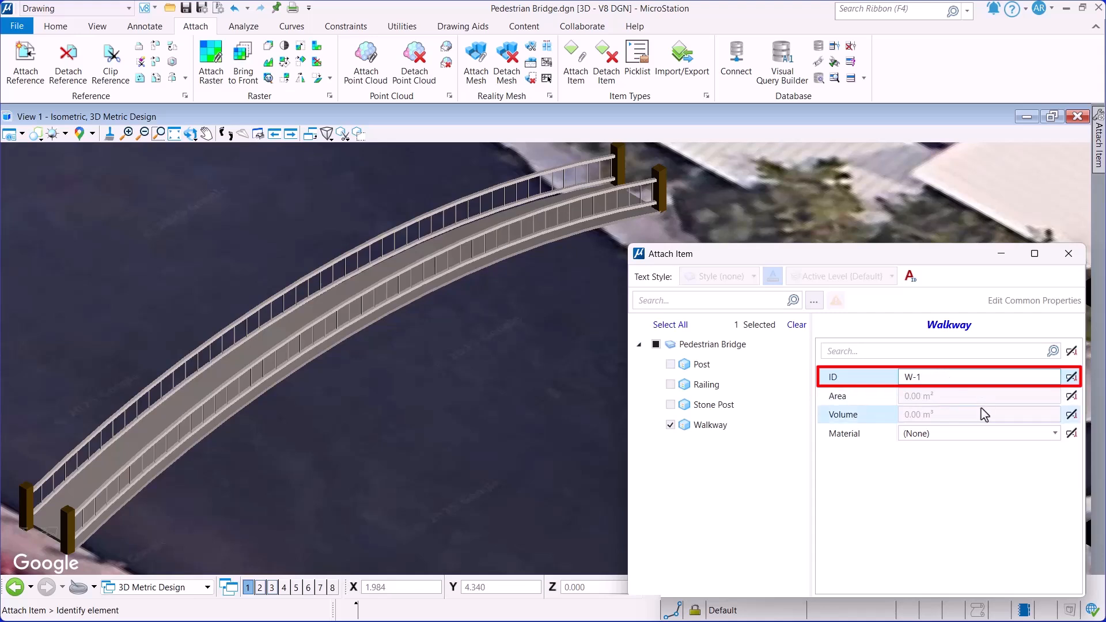
pyautogui.click(1053, 435)
pyautogui.click(966, 508)
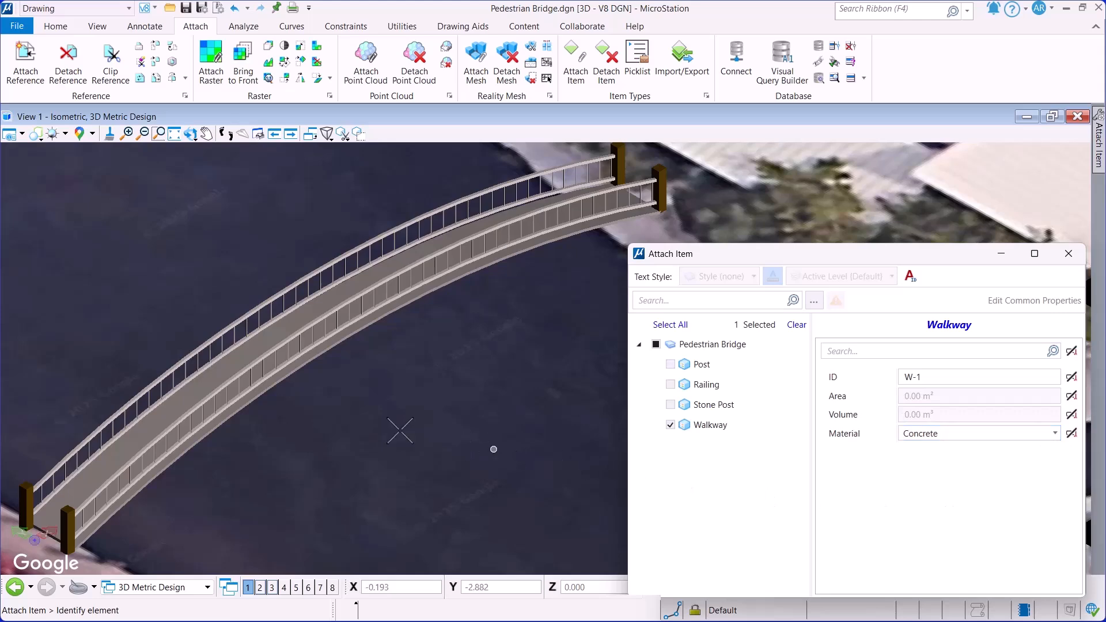
pyautogui.click(248, 404)
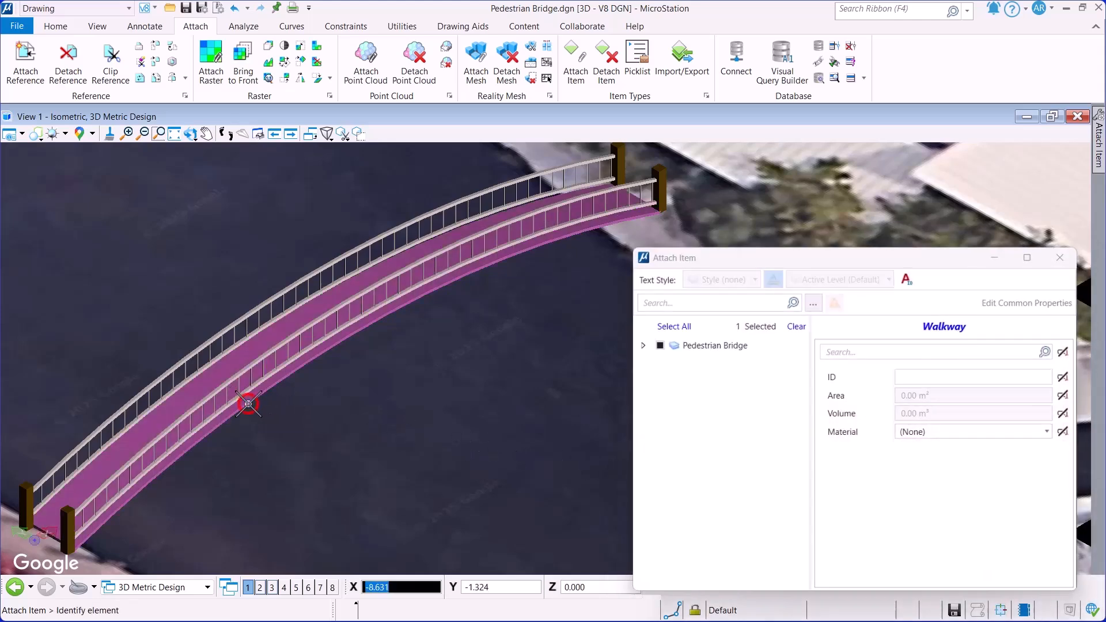
# Step: Choose Stone Post instead of Walkway as the item type to attach
pyautogui.click(637, 344)
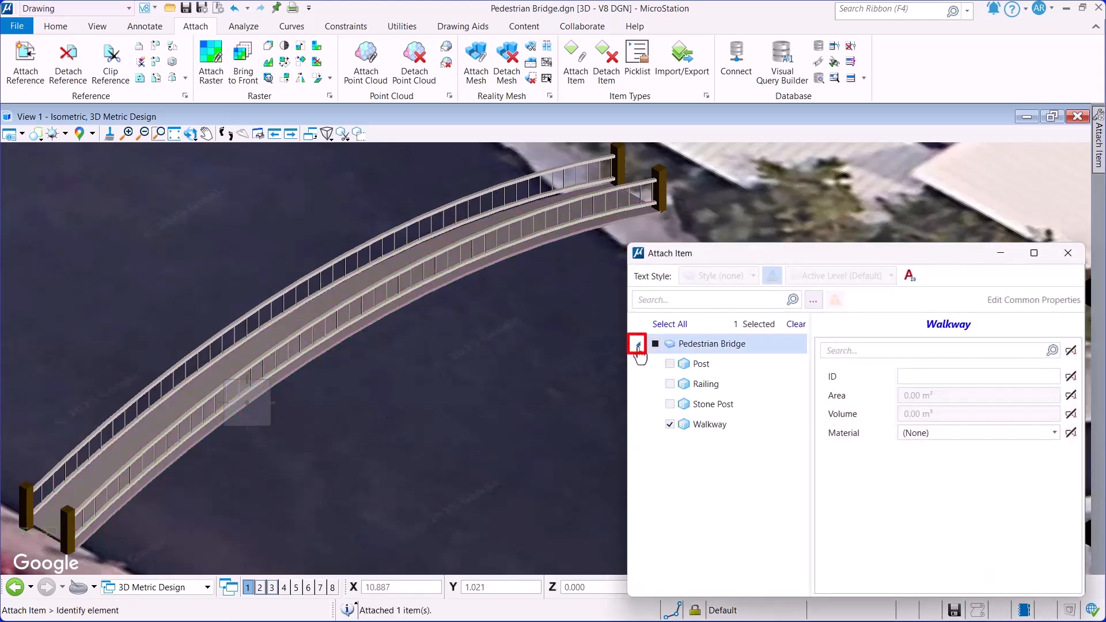
pyautogui.click(669, 424)
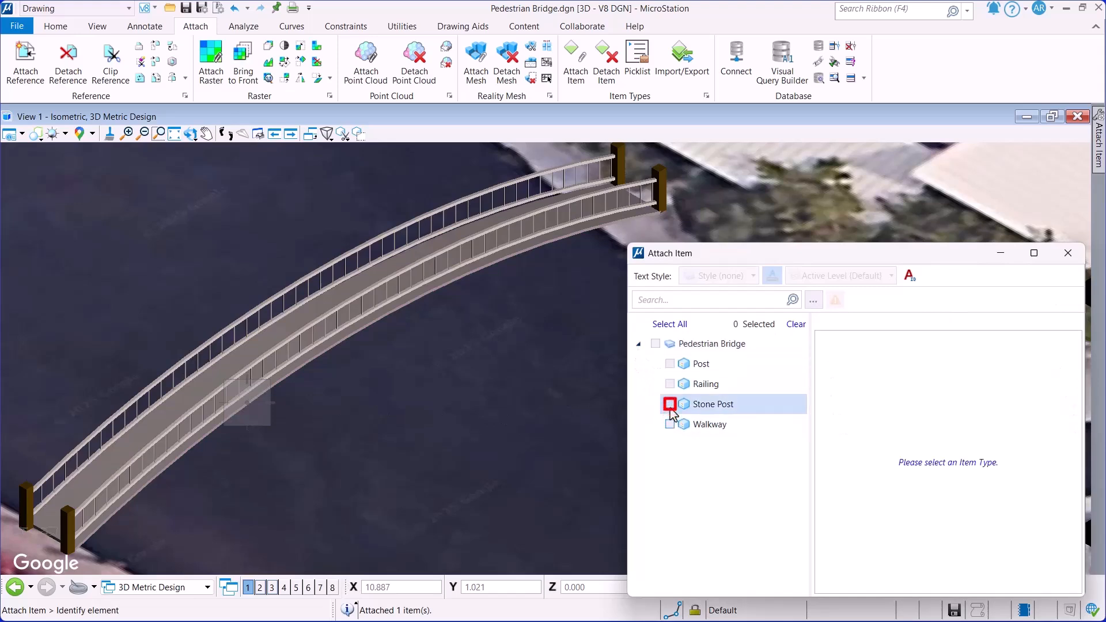
pyautogui.click(670, 404)
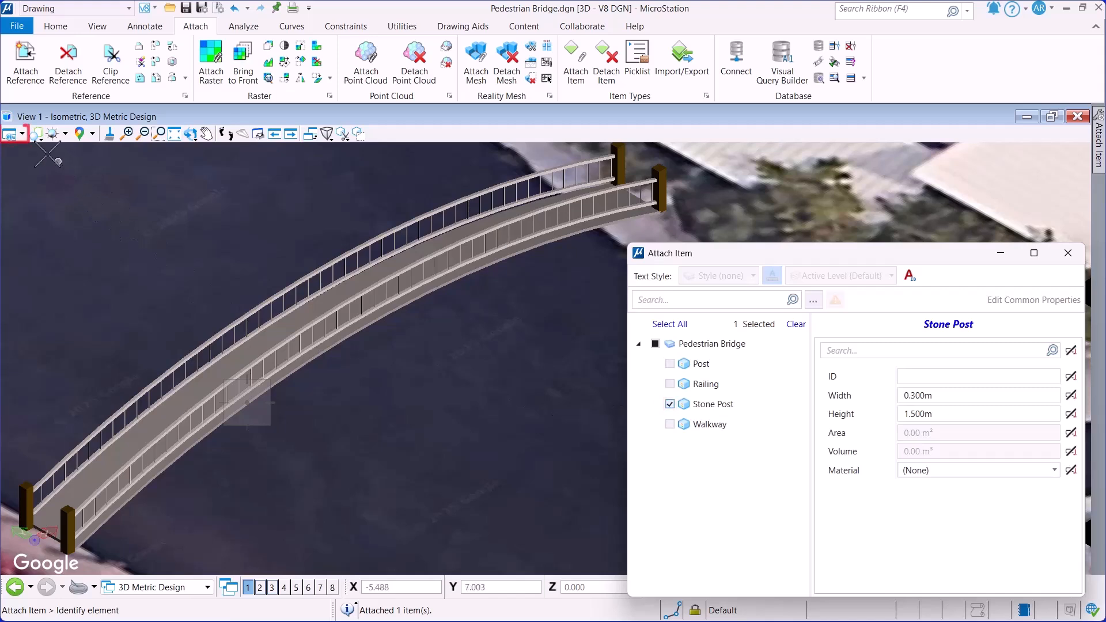
# Step: Switch the View 1 markers from Constraints to Associative Array to identify the original stone post
pyautogui.click(22, 137)
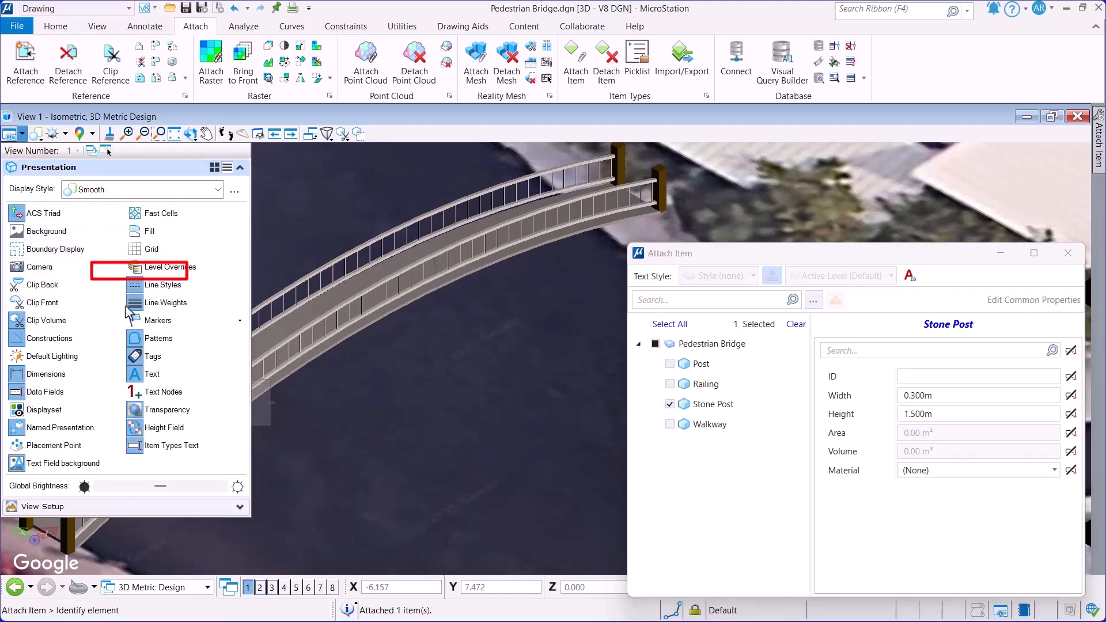
pyautogui.click(240, 322)
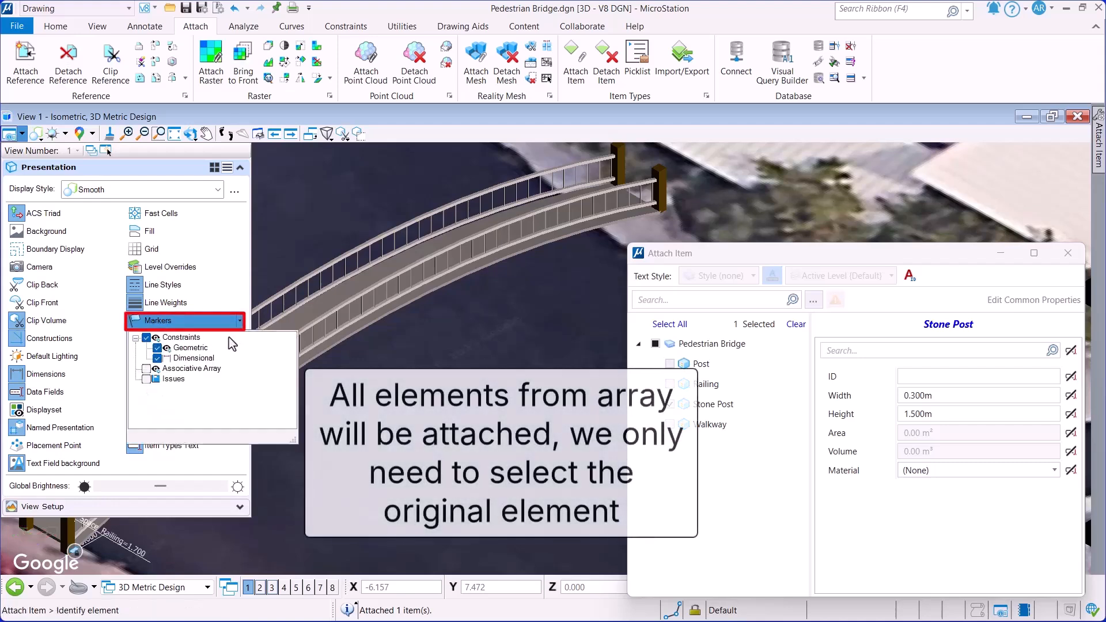
pyautogui.click(146, 339)
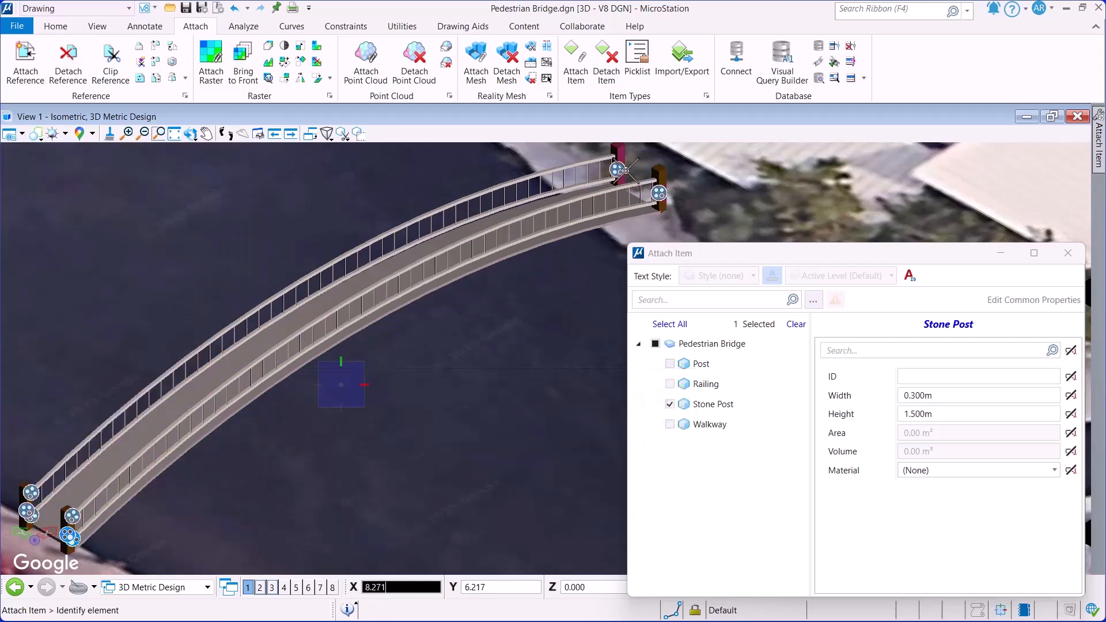
# Step: Fill in the Stone Post item values: ID SP-, Width 0.300m, Height 1.500m and Material Stone
pyautogui.click(1015, 379)
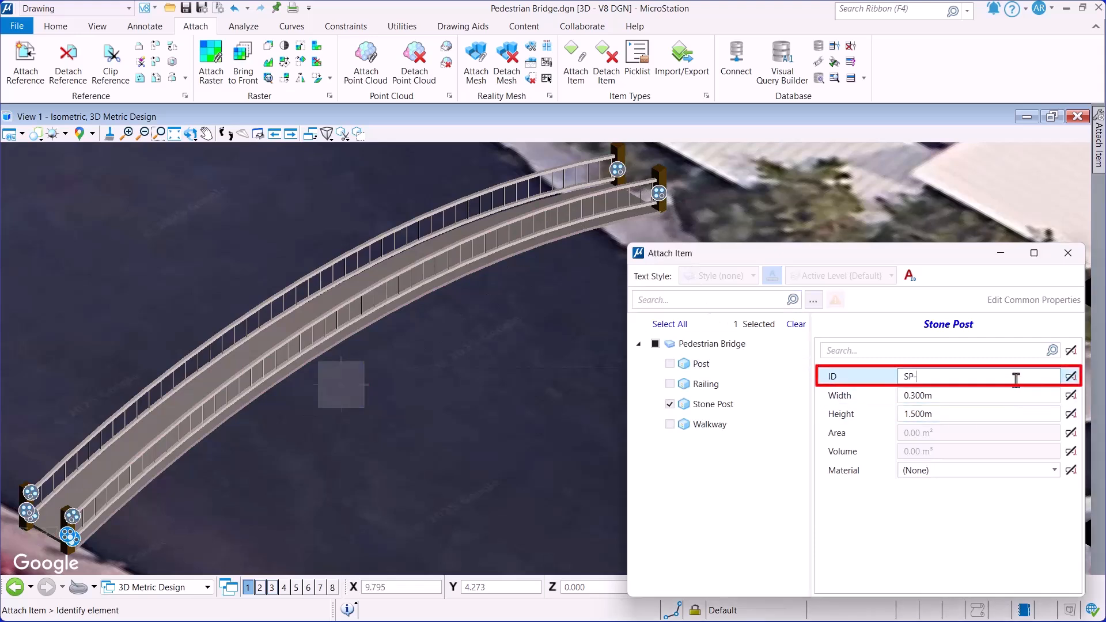
pyautogui.click(998, 396)
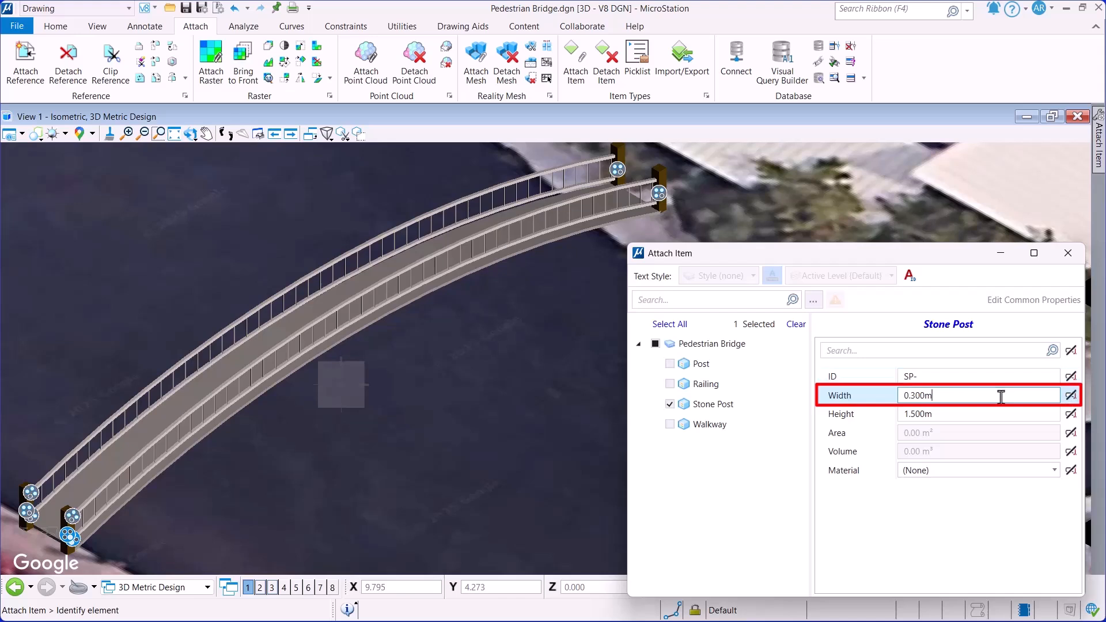
pyautogui.click(995, 413)
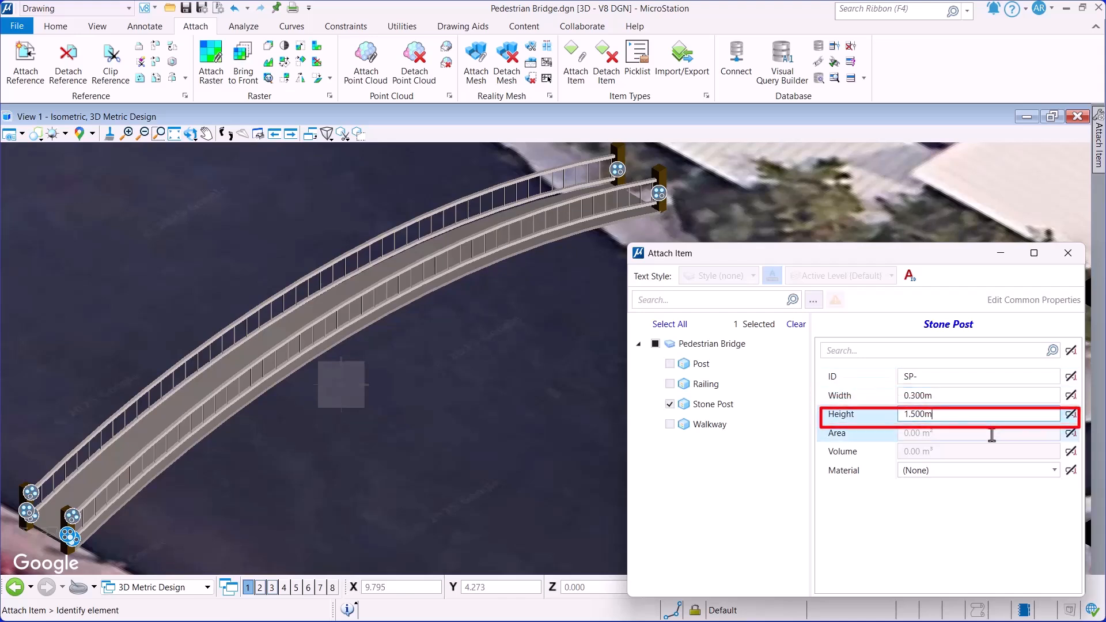
pyautogui.click(1053, 470)
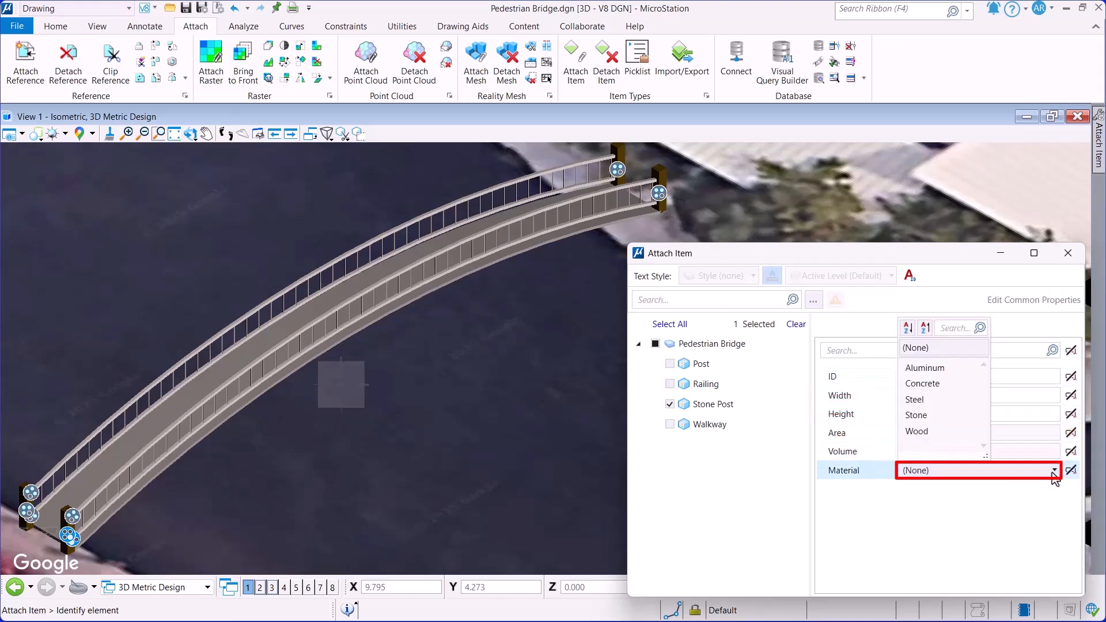
pyautogui.click(928, 418)
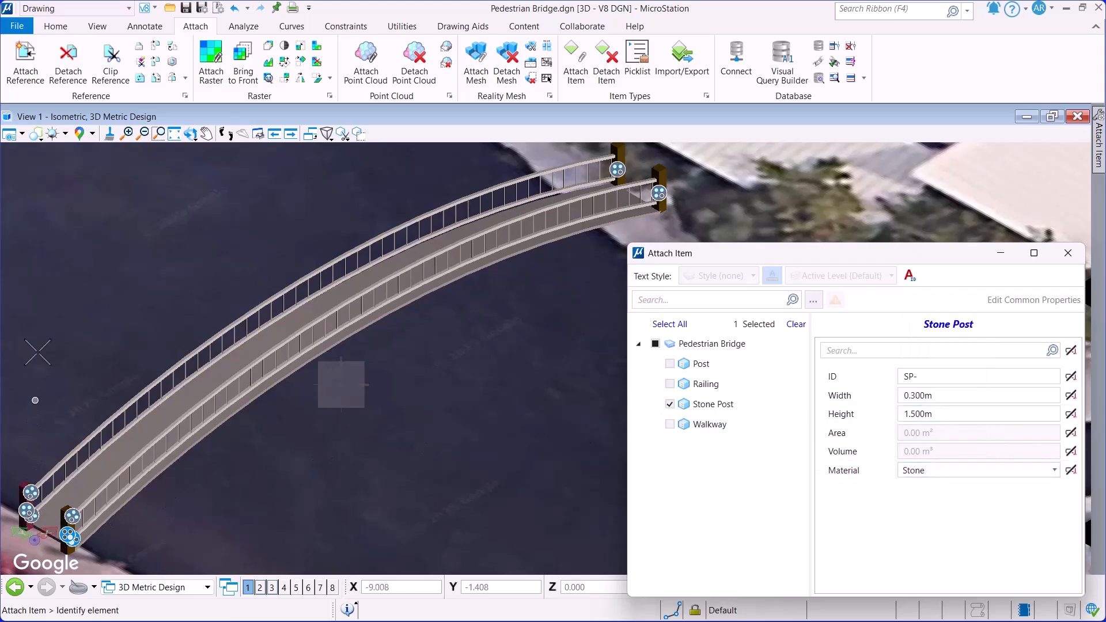
# Step: Turn off the View 1 markers and attach the Stone Post item to the original post at the bridge's near end
pyautogui.click(9, 134)
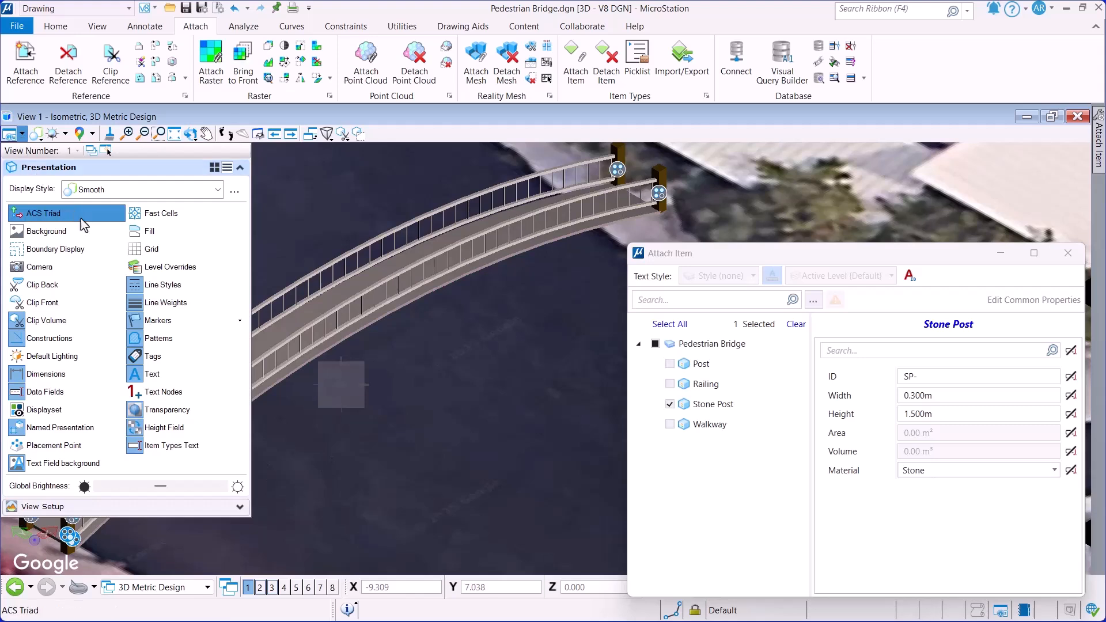
pyautogui.click(137, 325)
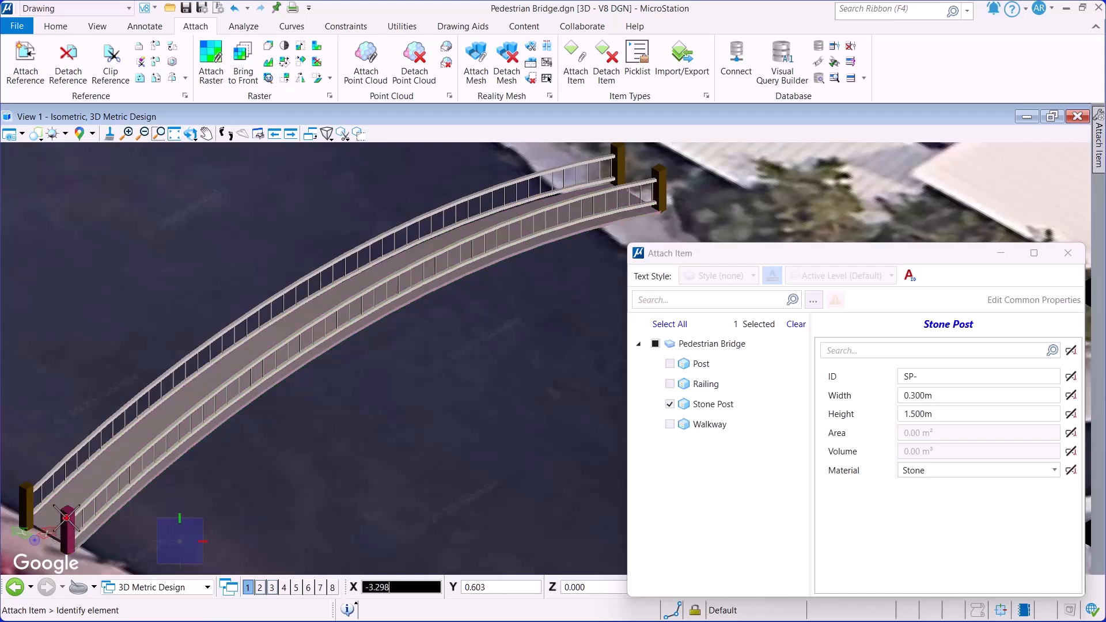
pyautogui.click(66, 518)
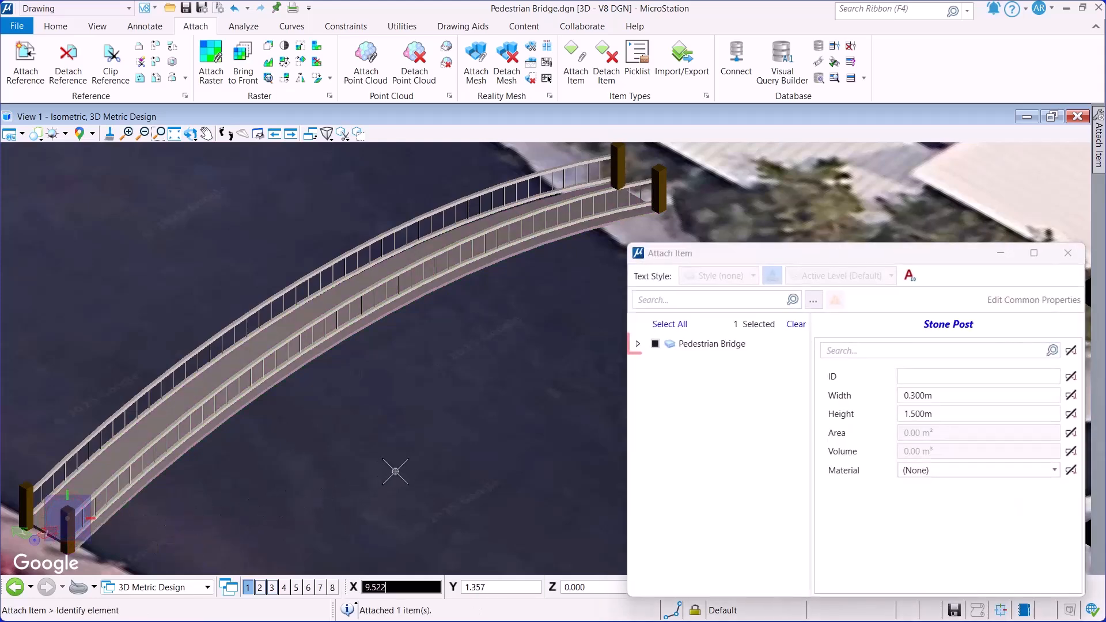
# Step: Choose Railing instead of Stone Post and attach it to the front railing with ID R- and Material Stone
pyautogui.click(638, 344)
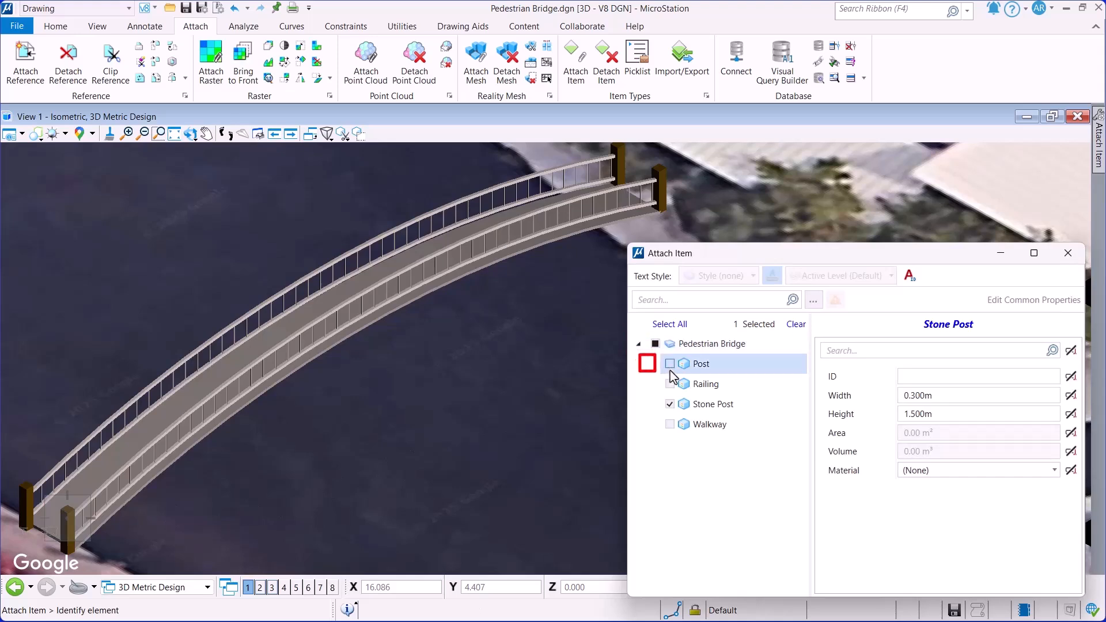
pyautogui.click(669, 405)
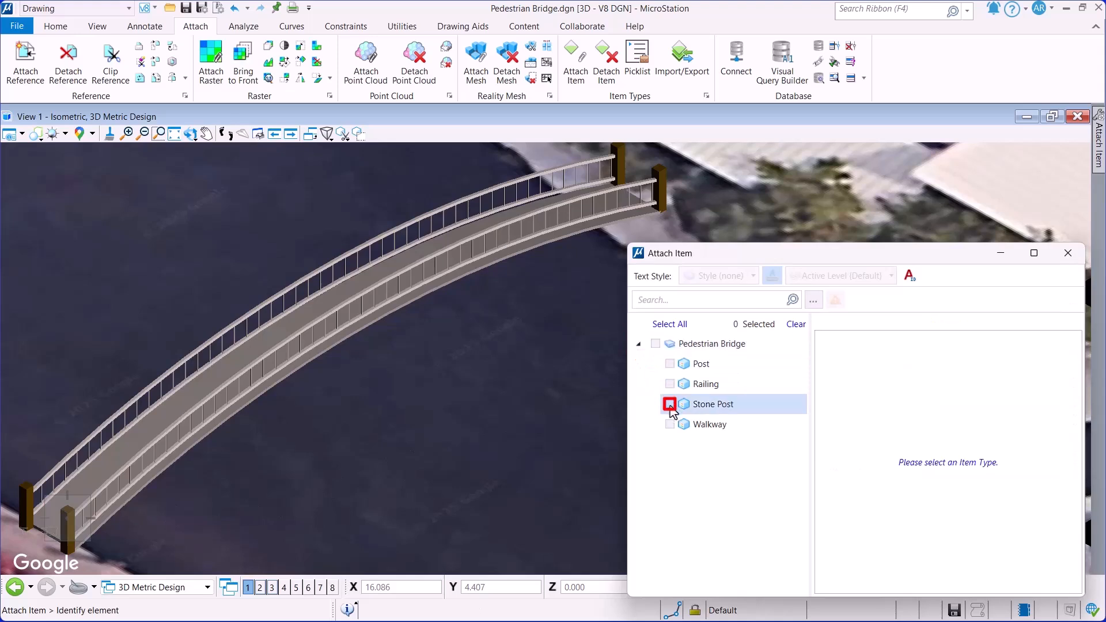
pyautogui.click(670, 383)
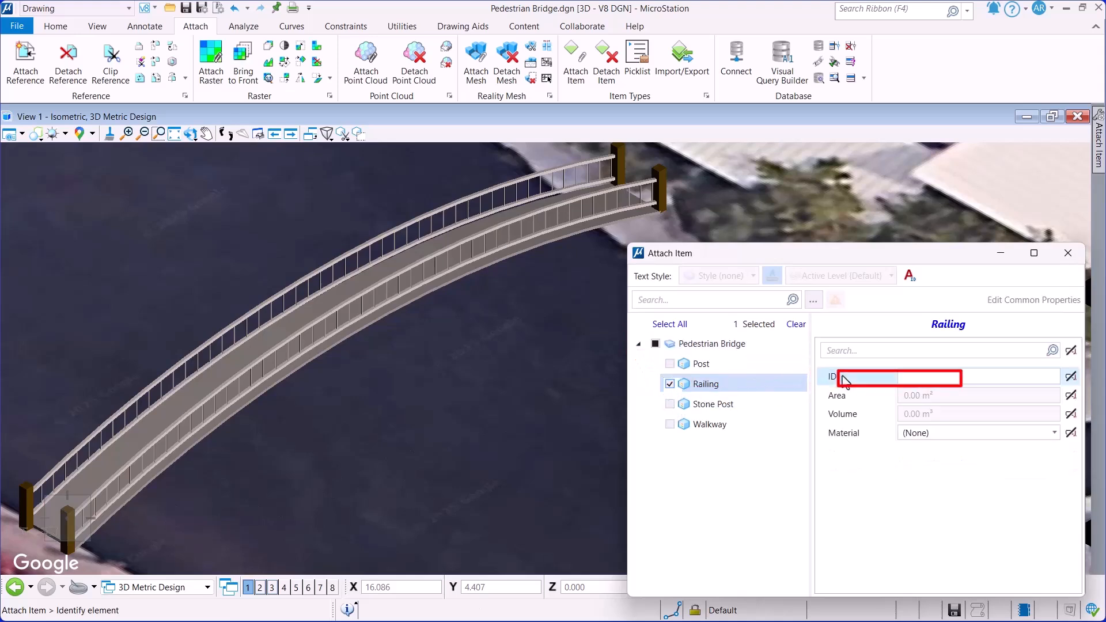
pyautogui.click(917, 380)
pyautogui.write('R-')
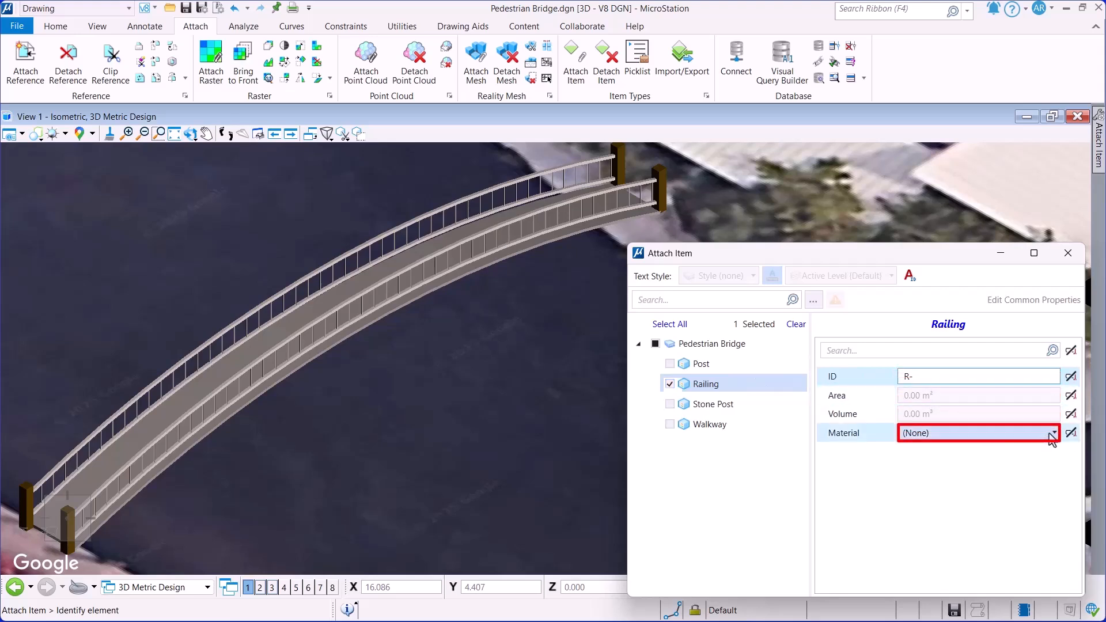
pyautogui.click(1025, 440)
pyautogui.click(929, 544)
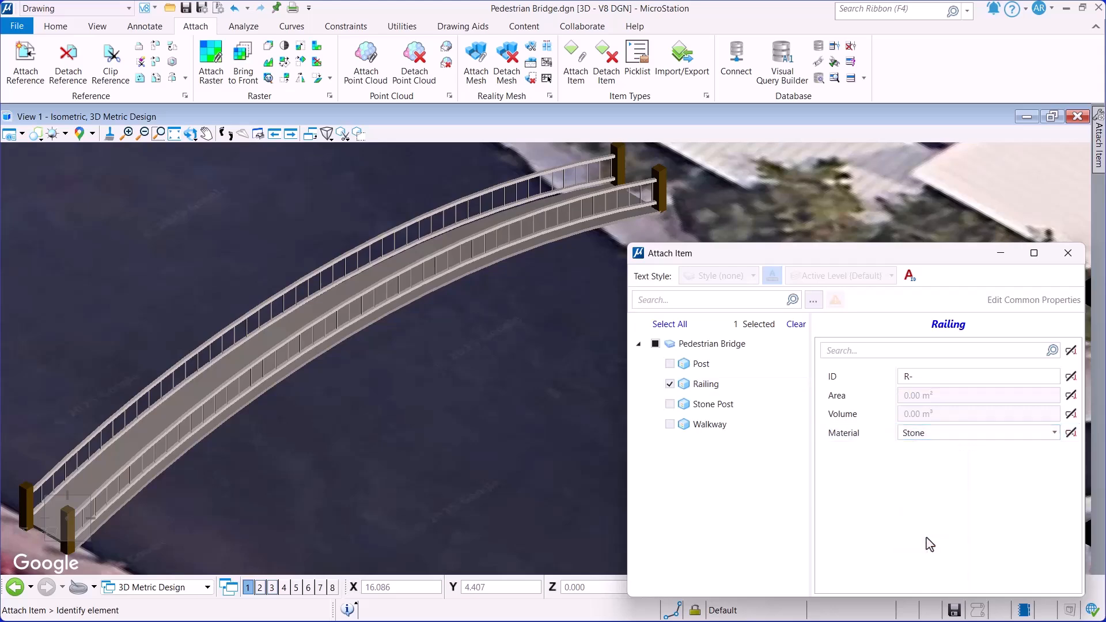
pyautogui.click(119, 495)
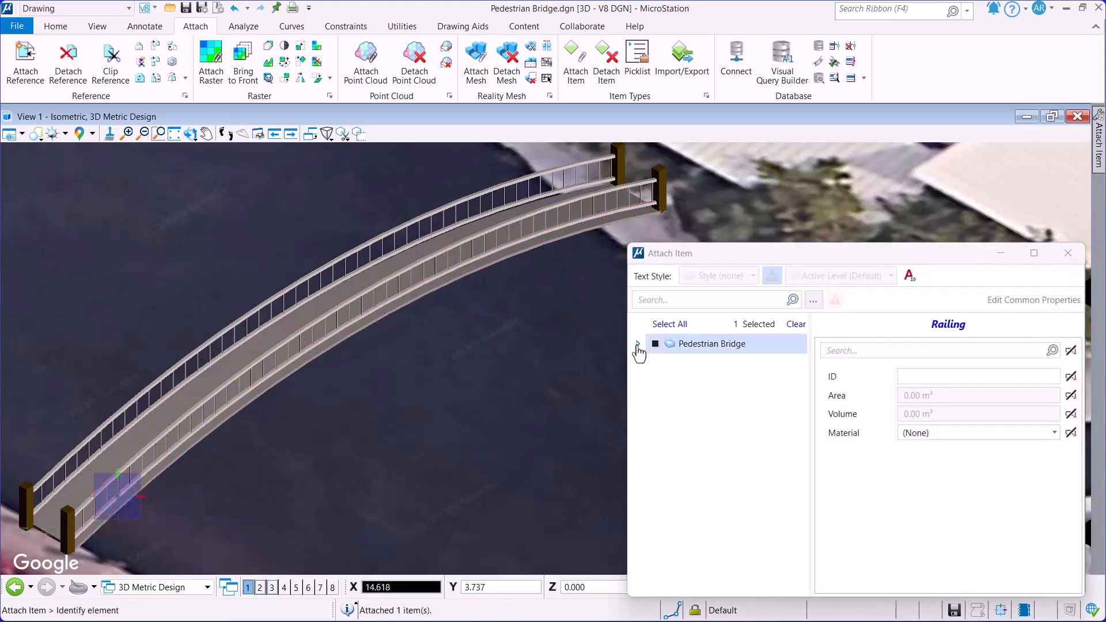
# Step: Choose Post instead of Railing as the item type, with ID P- and Material Wood
pyautogui.click(638, 344)
pyautogui.click(670, 363)
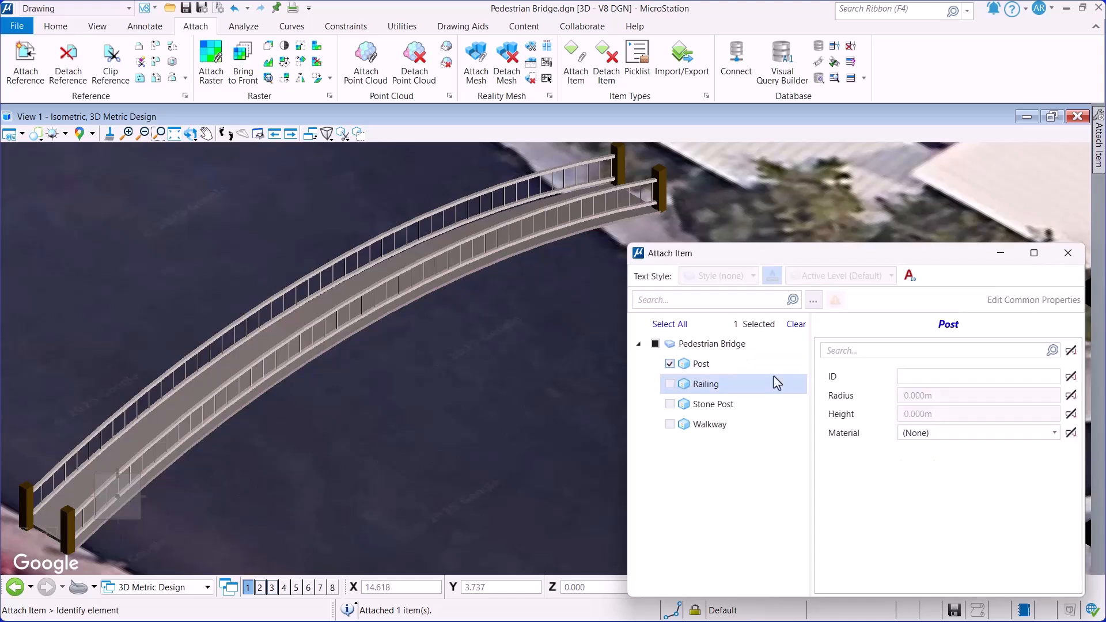
pyautogui.click(917, 376)
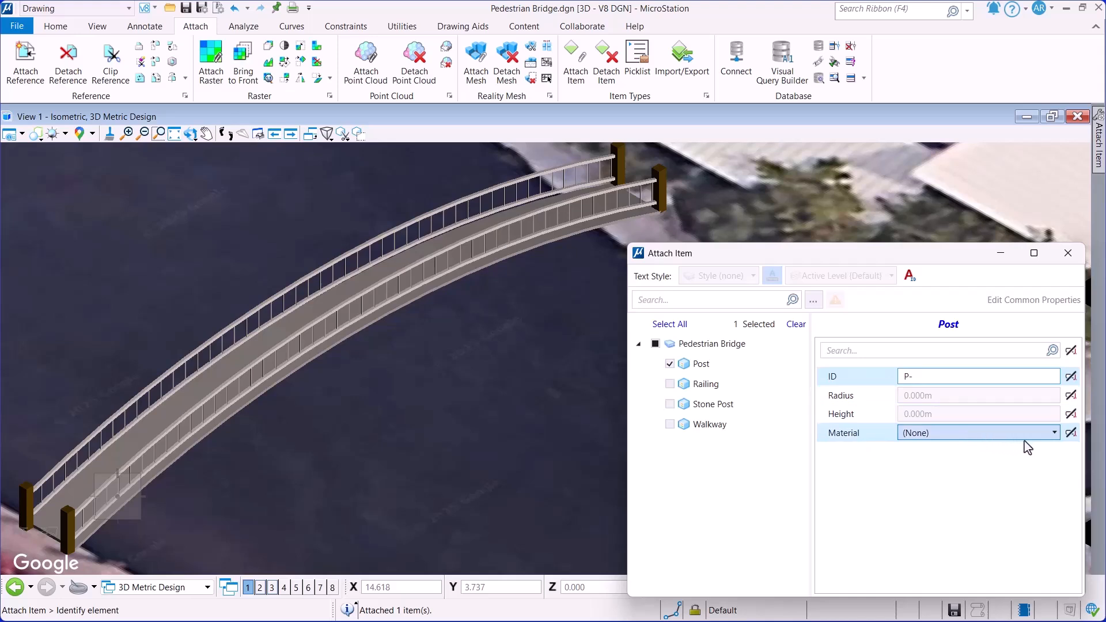
pyautogui.click(1051, 438)
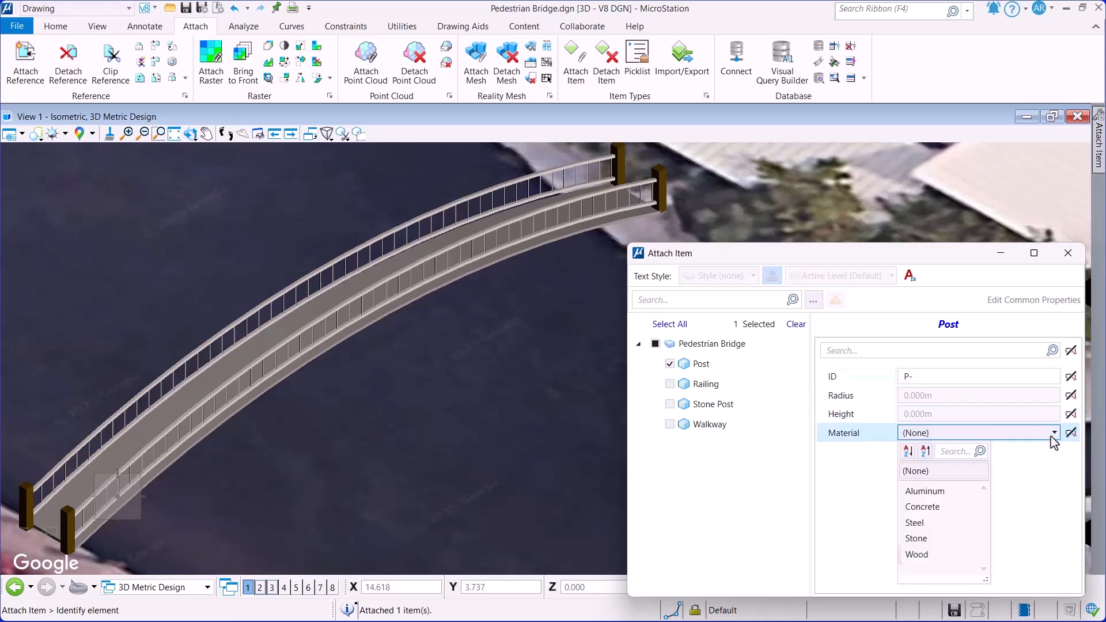
pyautogui.click(917, 555)
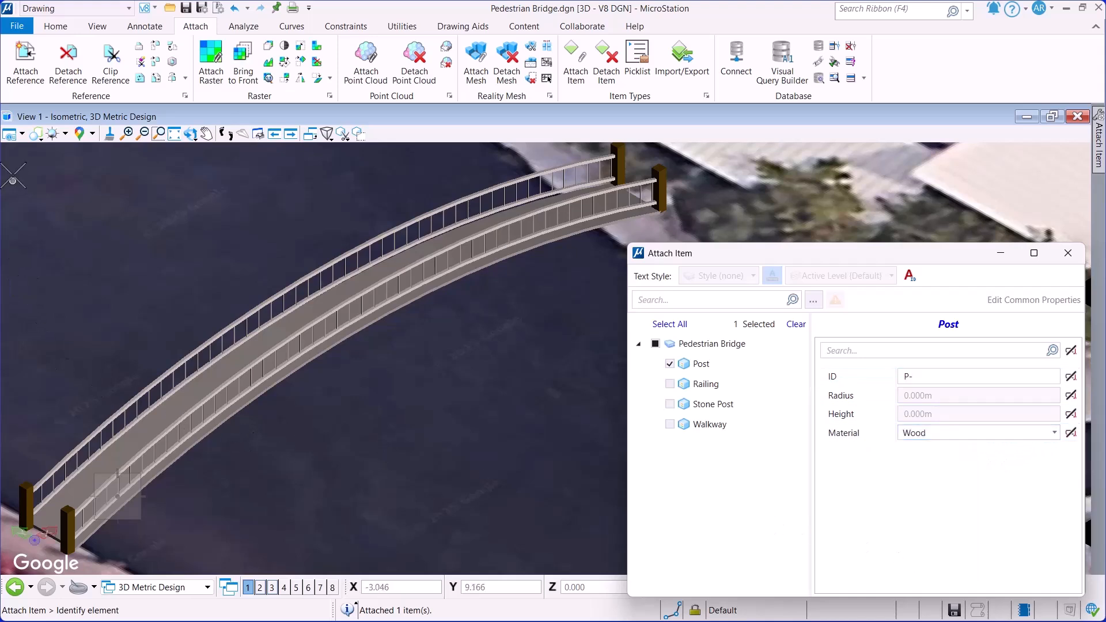
# Step: Rotate View 1 to Right Isometric and attach the Post item to the front railing's end baluster beside the stone post
pyautogui.click(190, 134)
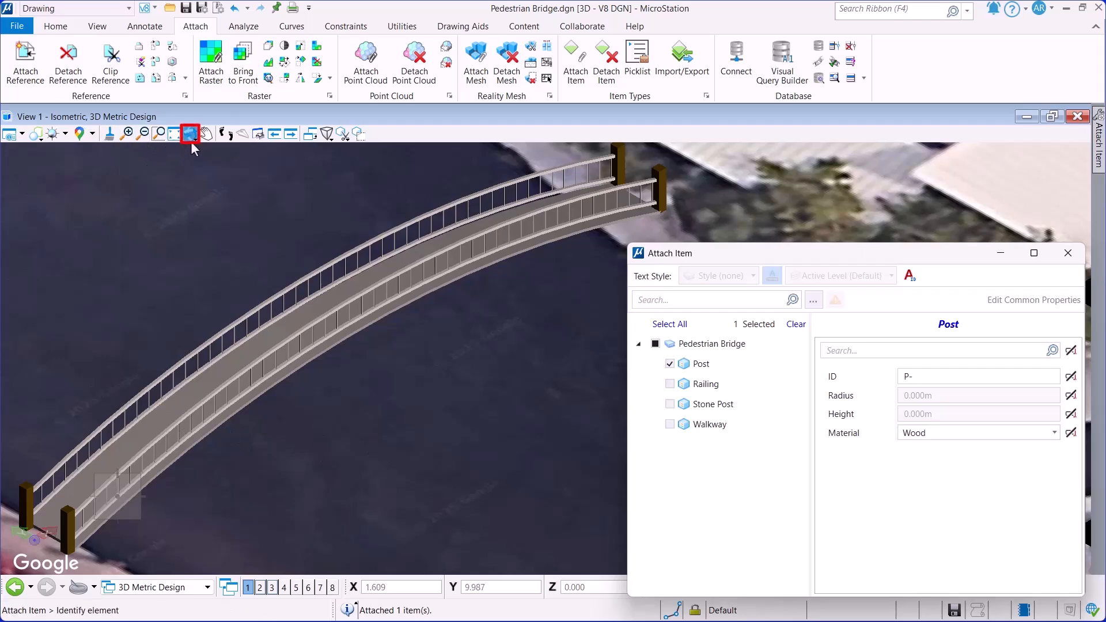
pyautogui.click(193, 140)
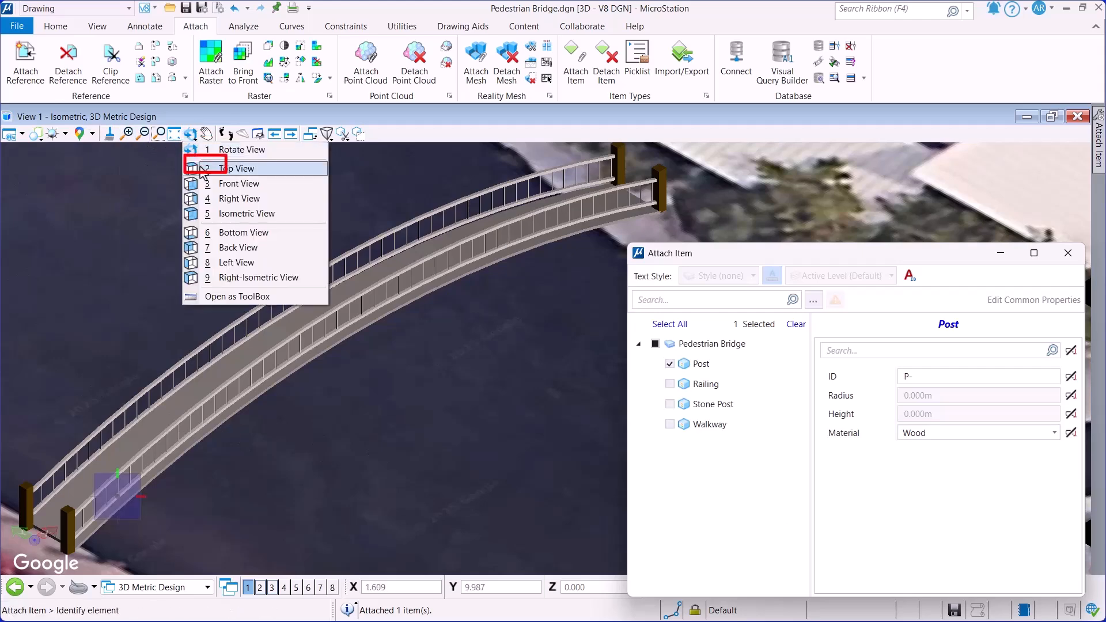
pyautogui.click(229, 278)
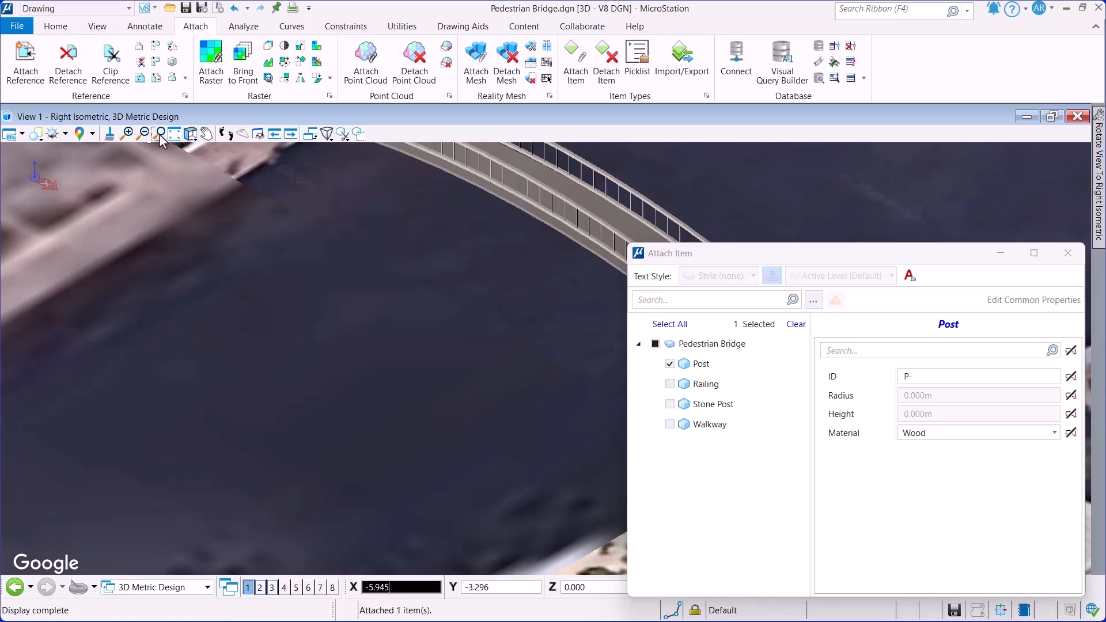
pyautogui.moveTo(261, 323); pyautogui.dragTo(309, 431, button='middle')
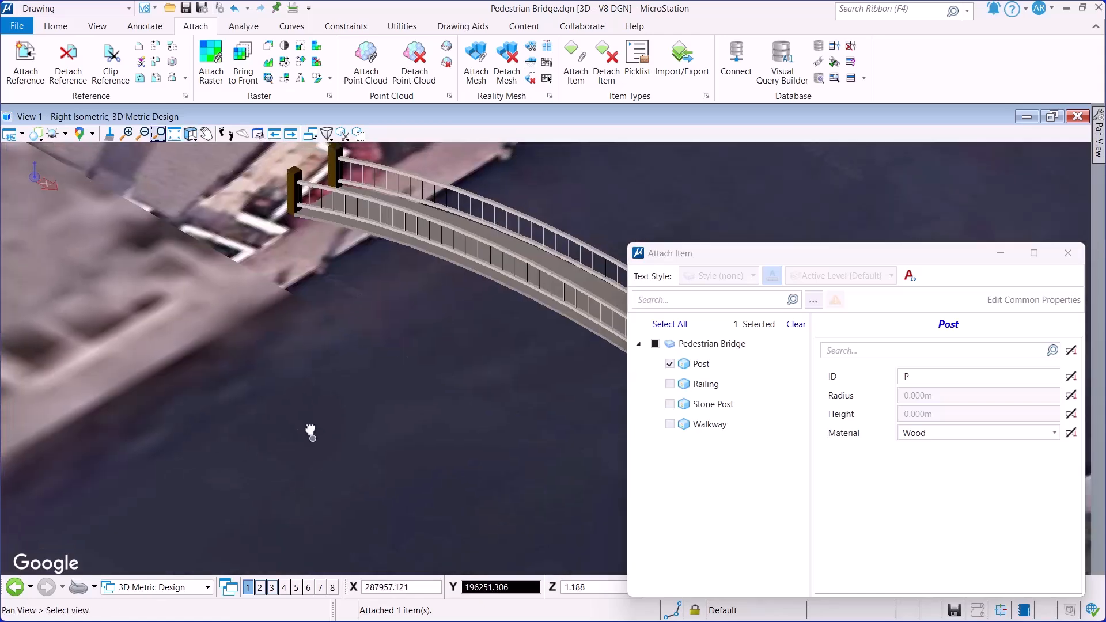
pyautogui.scroll(5, 299, 151)
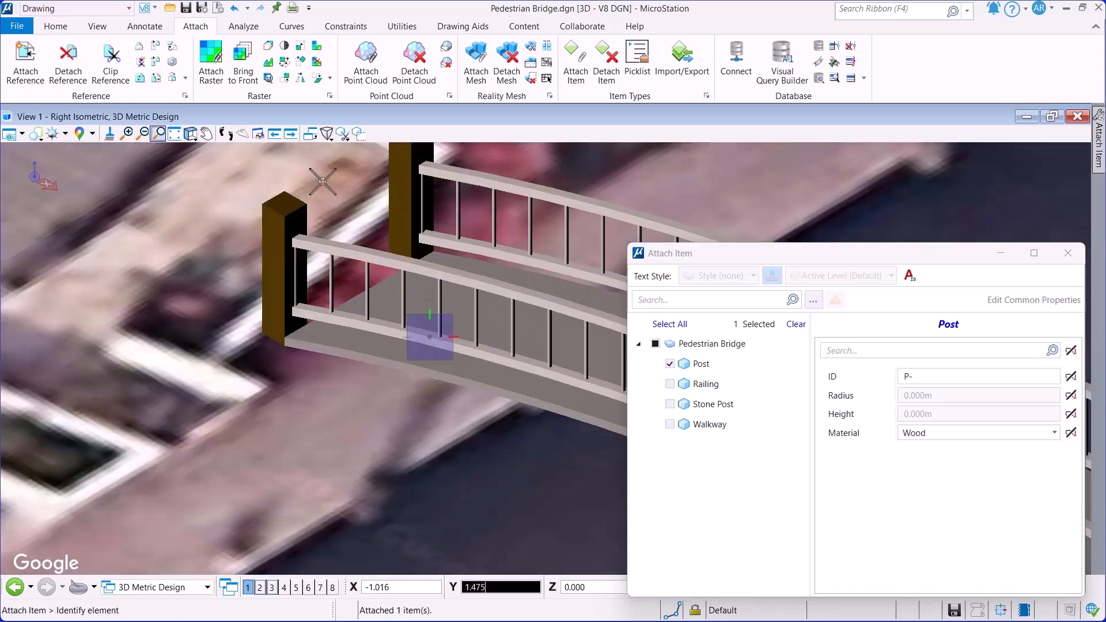
pyautogui.click(303, 255)
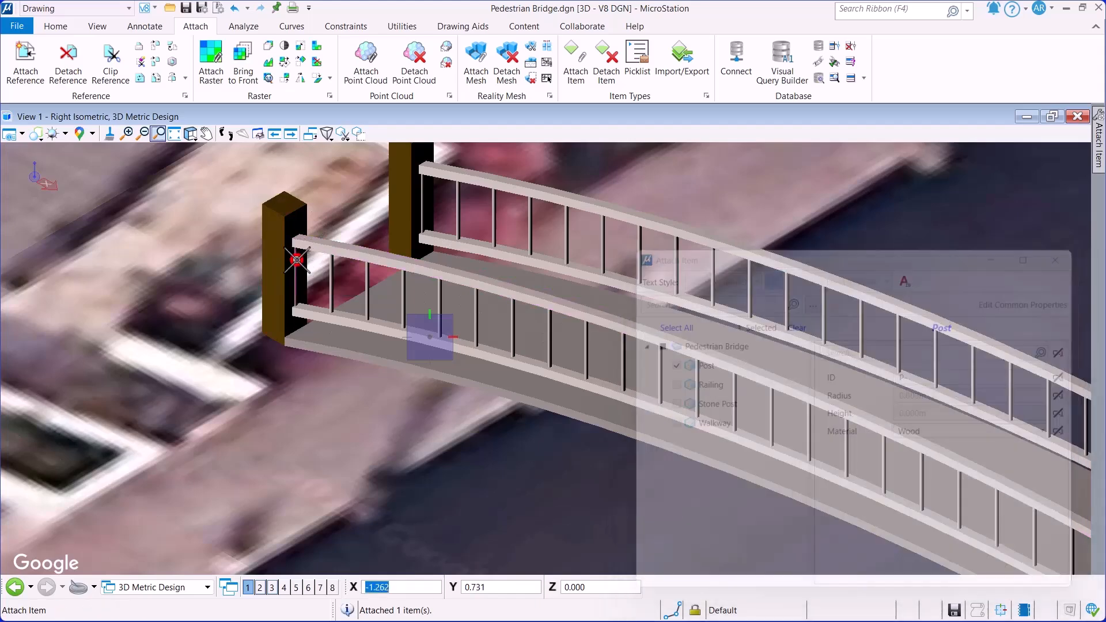
# Step: Attach another Post item with ID P- and Material Wood to the rear railing's end baluster beside the stone post
pyautogui.click(638, 343)
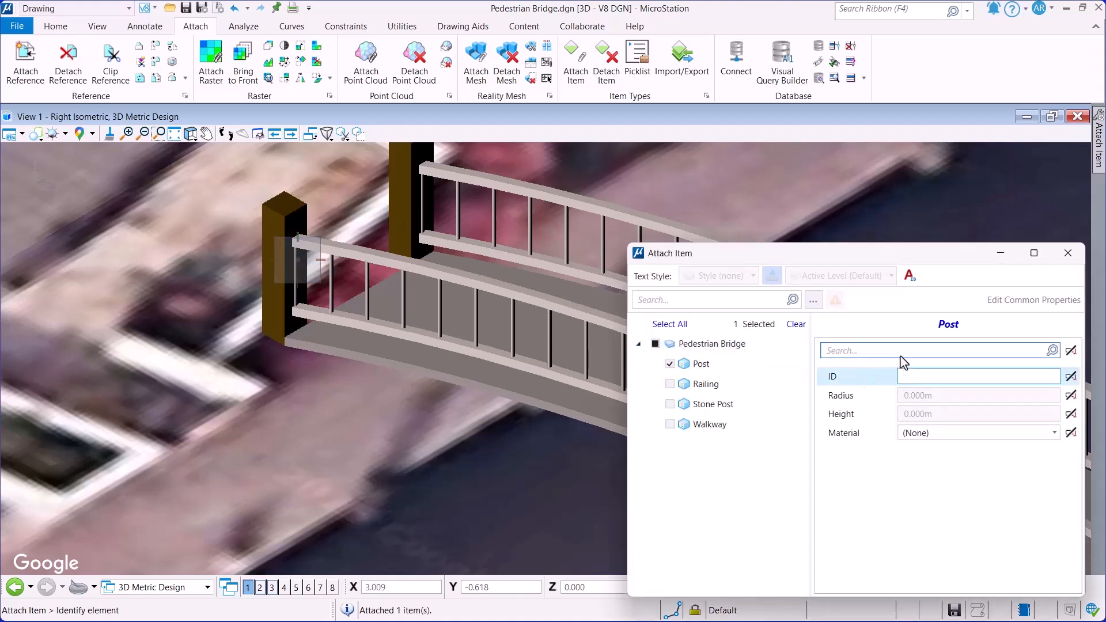
pyautogui.click(1055, 434)
pyautogui.click(927, 554)
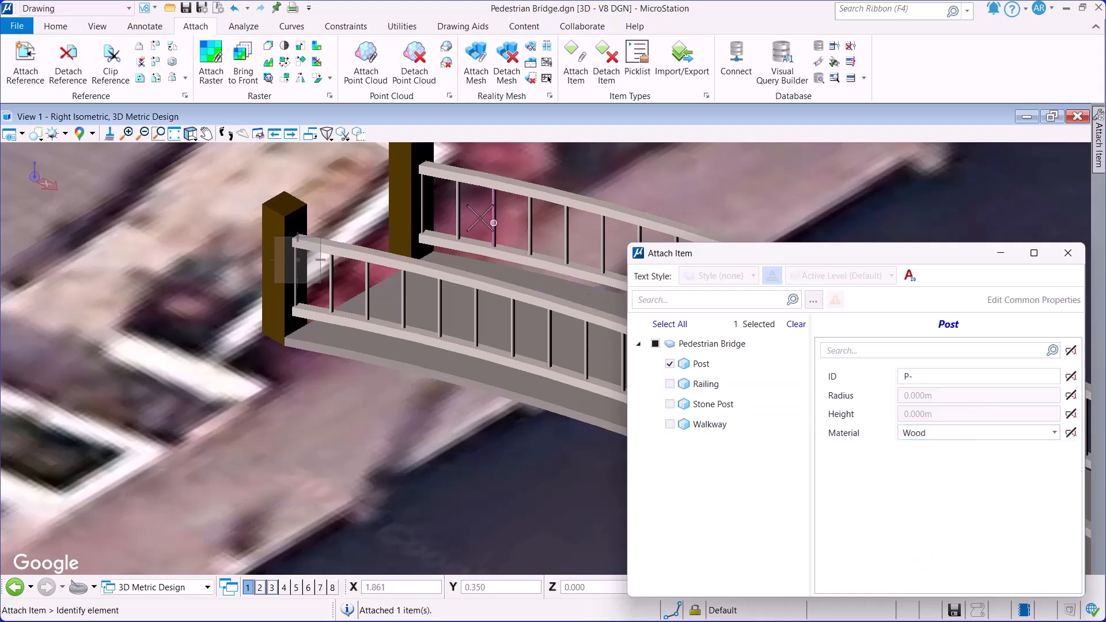
pyautogui.click(427, 190)
pyautogui.click(427, 191)
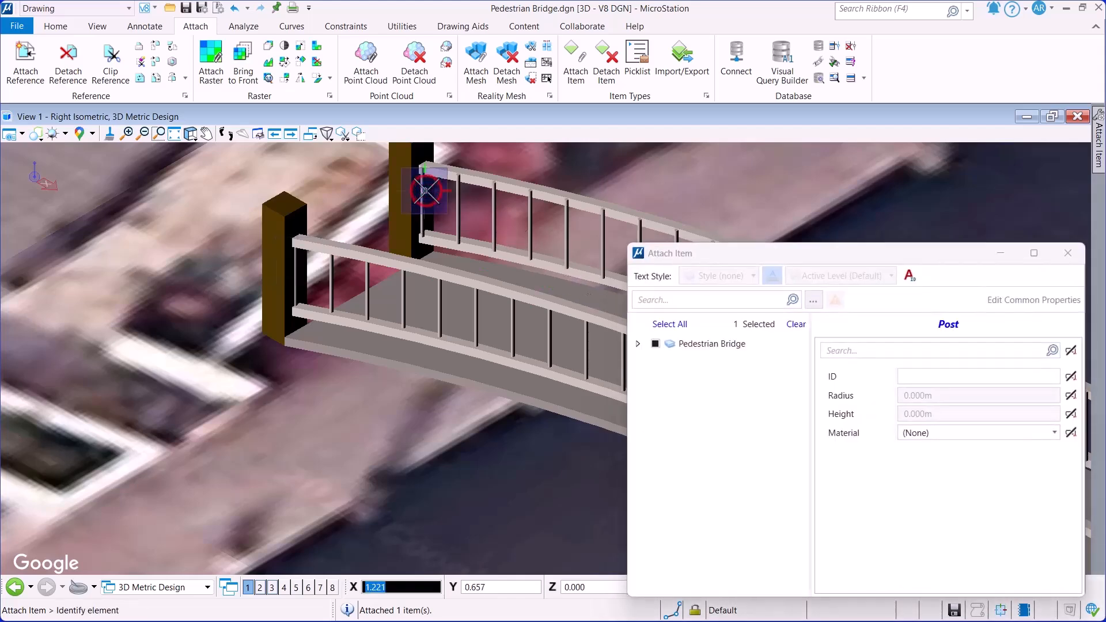
# Step: Close the Attach Item dialog and fit the whole bridge in View 1 in the Isometric orientation
pyautogui.click(1067, 254)
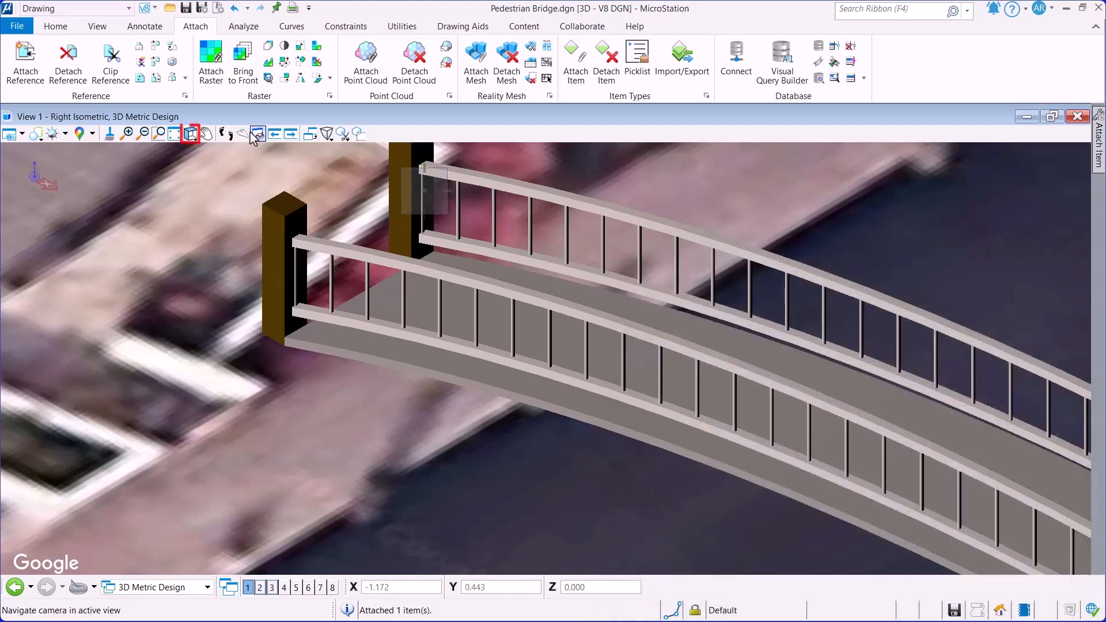
pyautogui.click(191, 135)
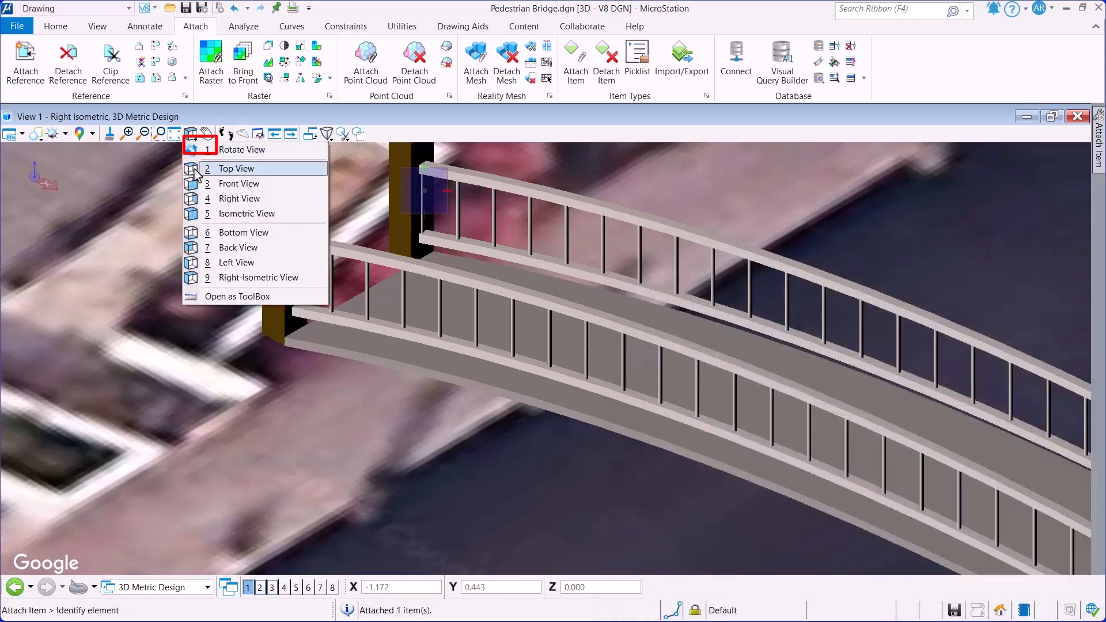
pyautogui.click(213, 213)
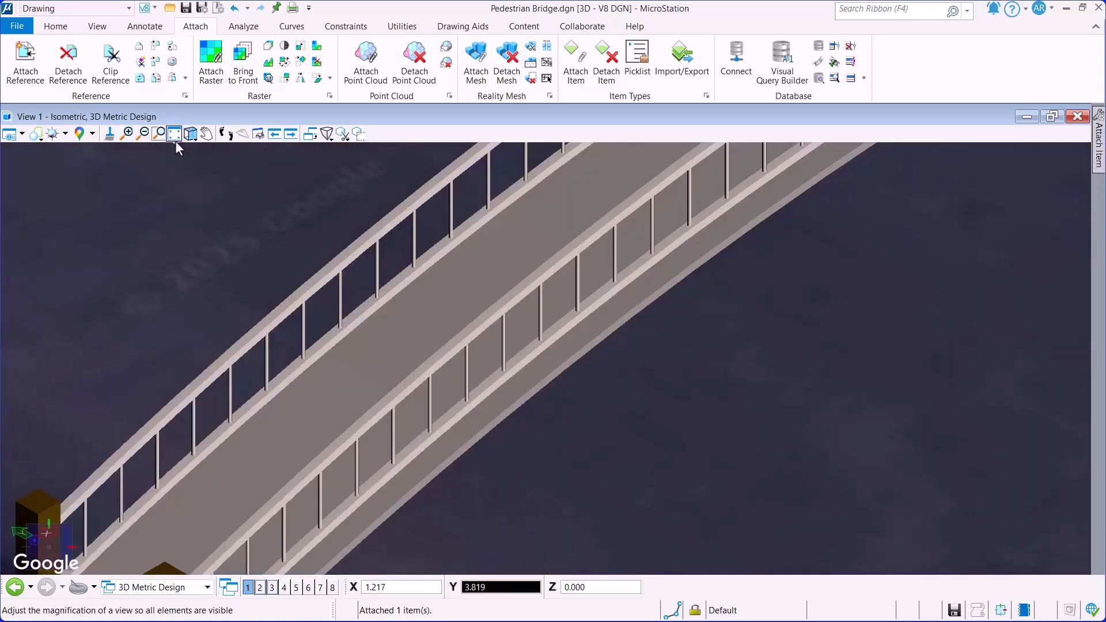
pyautogui.click(174, 136)
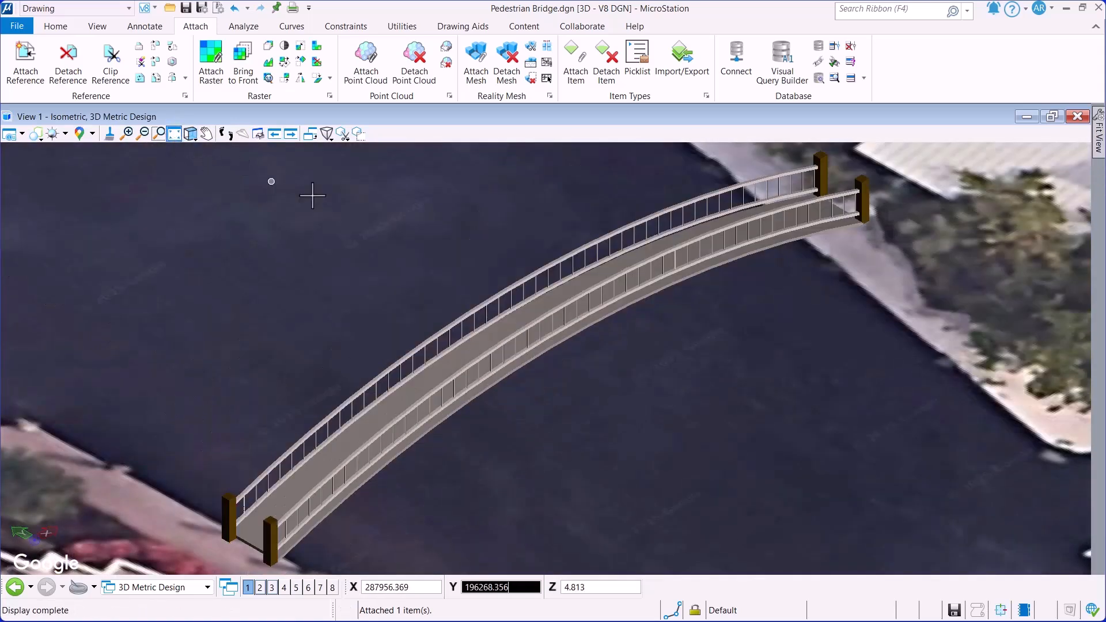
# Step: Select the walkway solid and examine its attached Walkway item in the element properties
pyautogui.rightClick(629, 424)
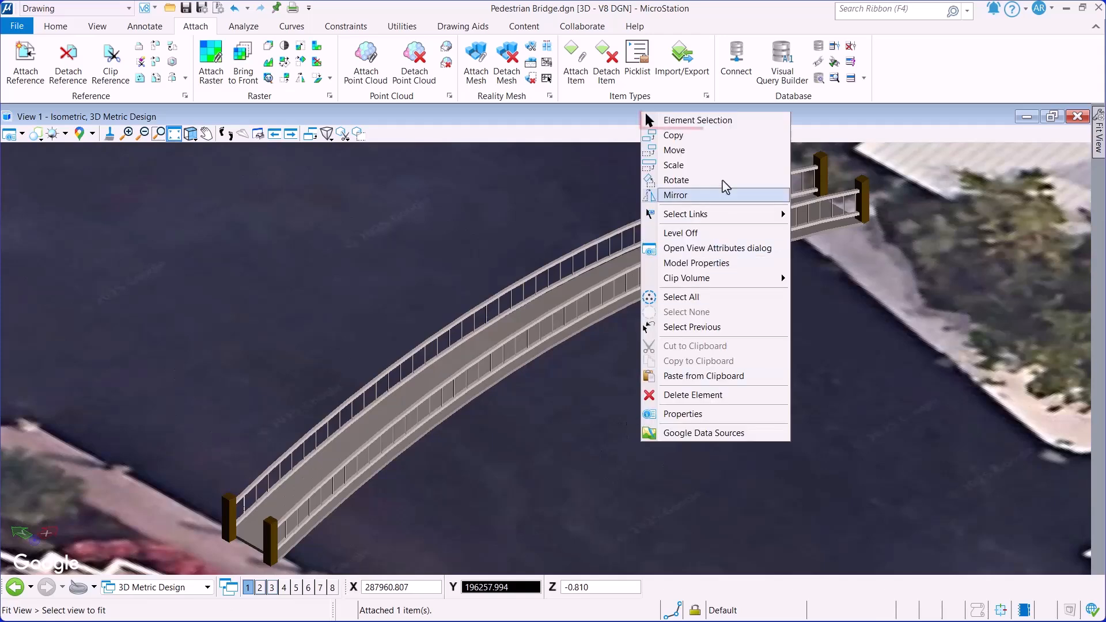
pyautogui.click(651, 119)
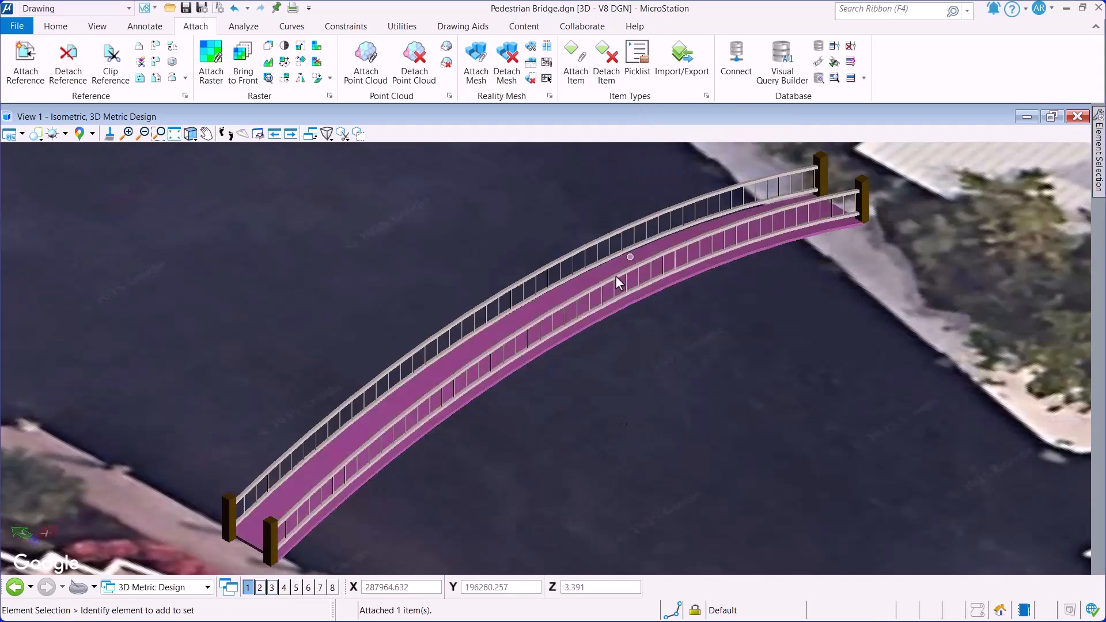
pyautogui.click(562, 340)
pyautogui.rightClick(535, 381)
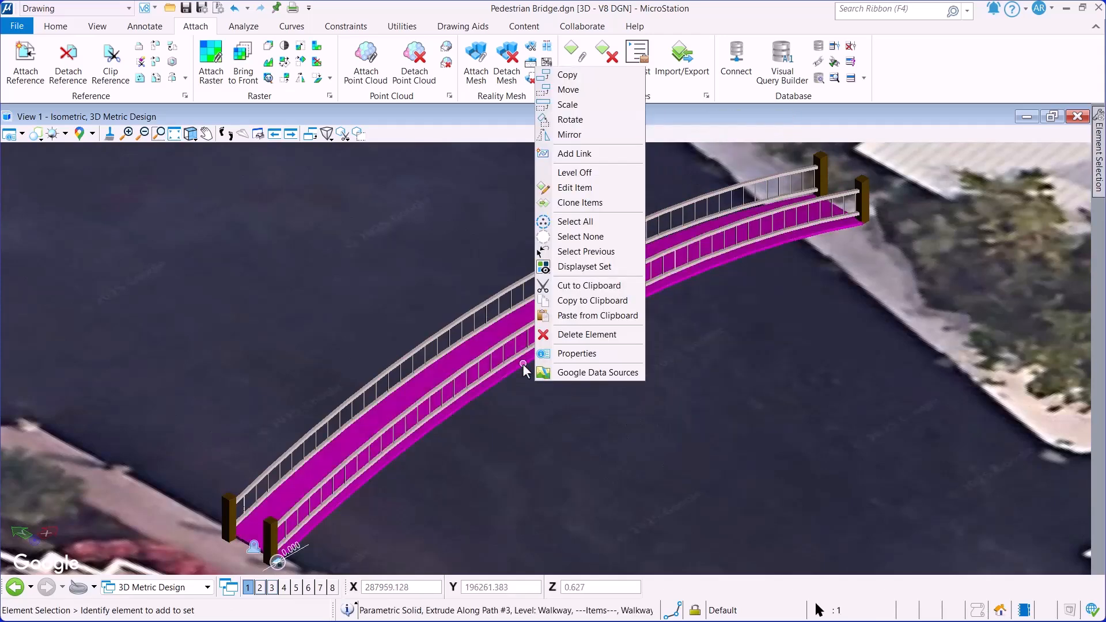
pyautogui.click(592, 353)
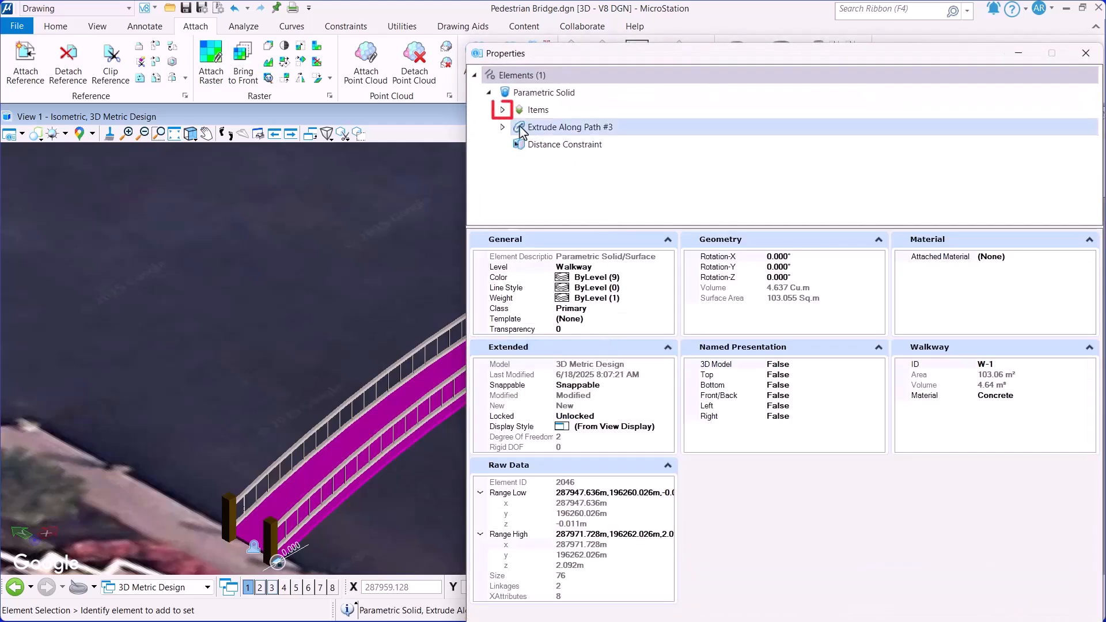
pyautogui.click(502, 110)
pyautogui.click(560, 129)
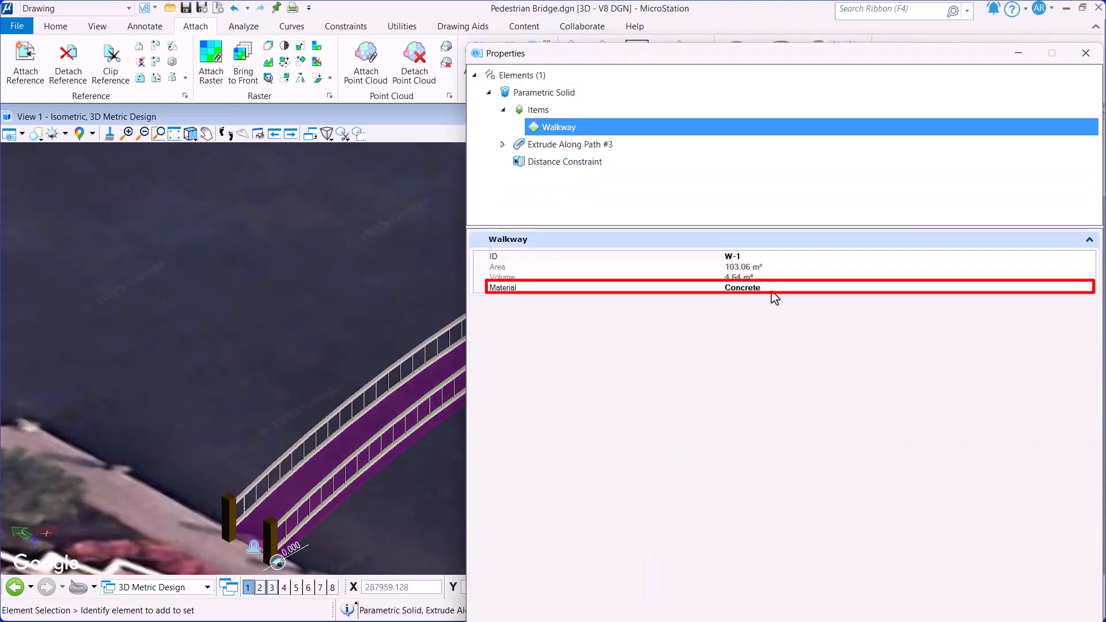
# Step: Select the front railing's upper rail and examine its attached Railing item
pyautogui.click(365, 444)
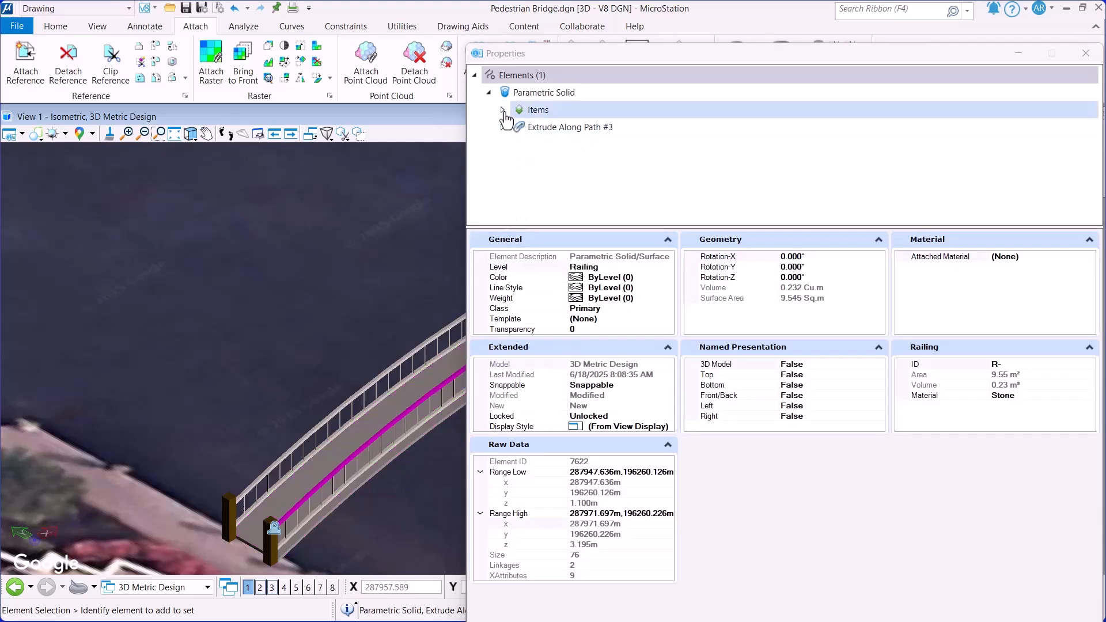
pyautogui.click(502, 109)
pyautogui.click(567, 131)
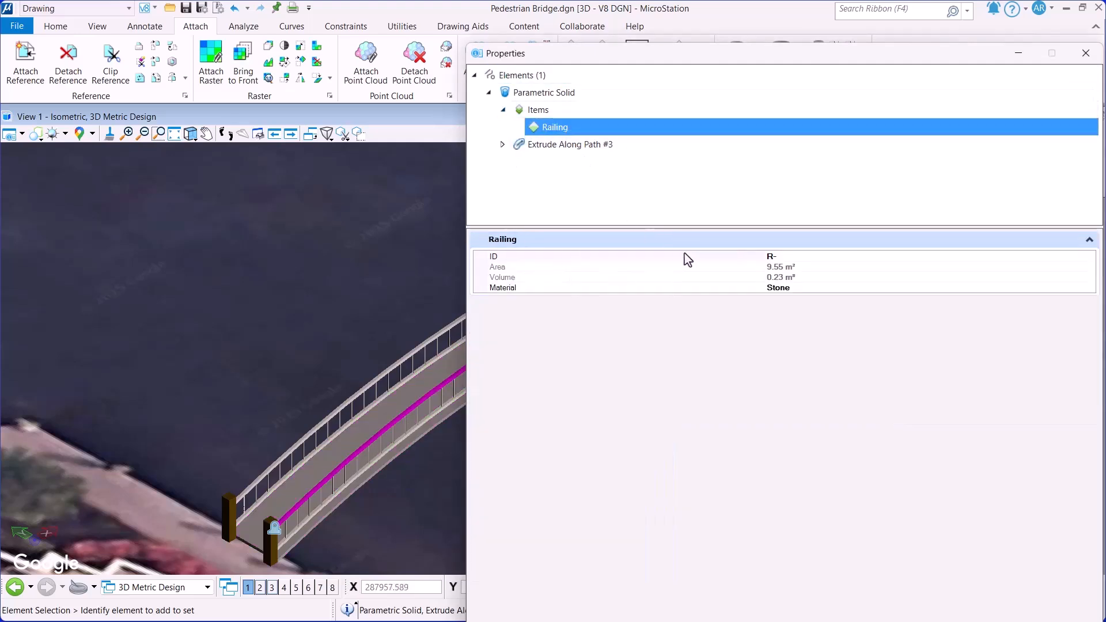
# Step: Select the original stone post and set its Stone Post item ID to SP-1
pyautogui.click(271, 551)
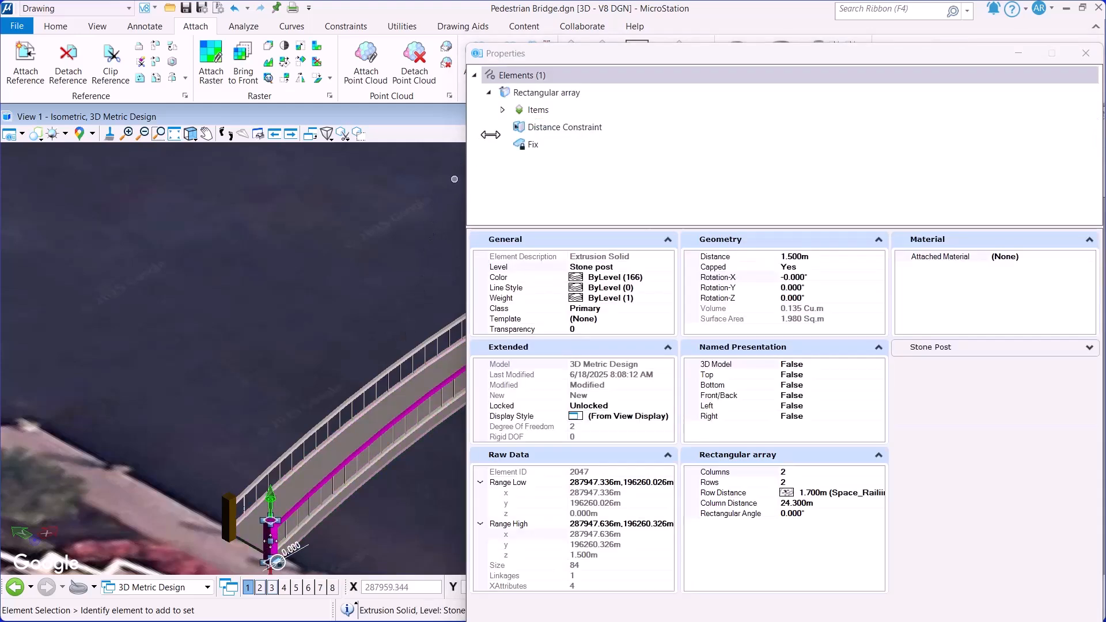
pyautogui.click(503, 109)
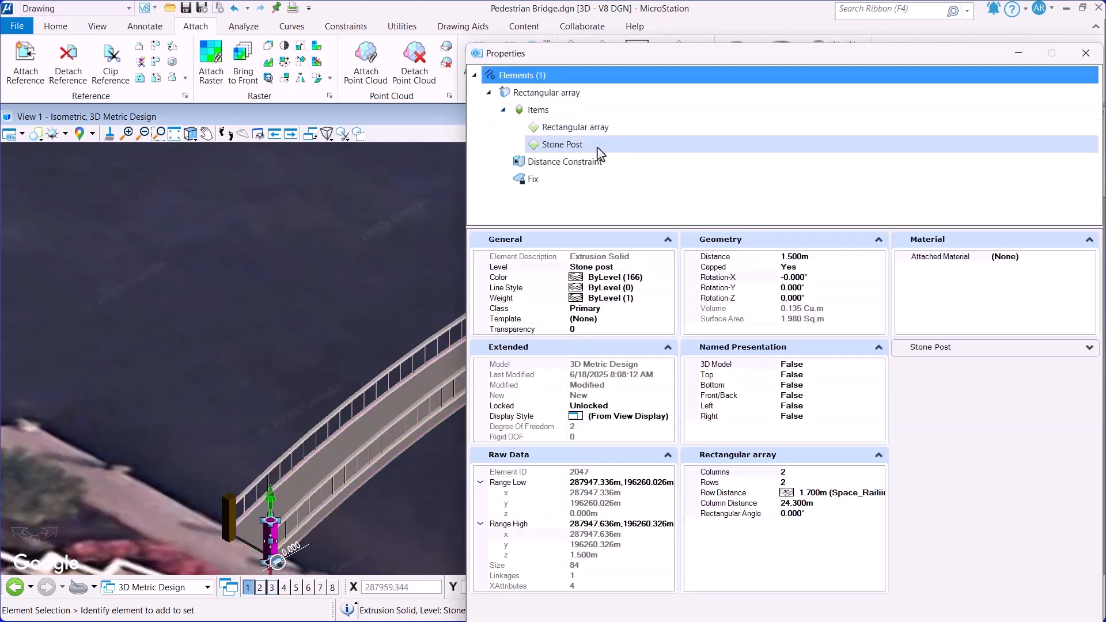
pyautogui.click(576, 145)
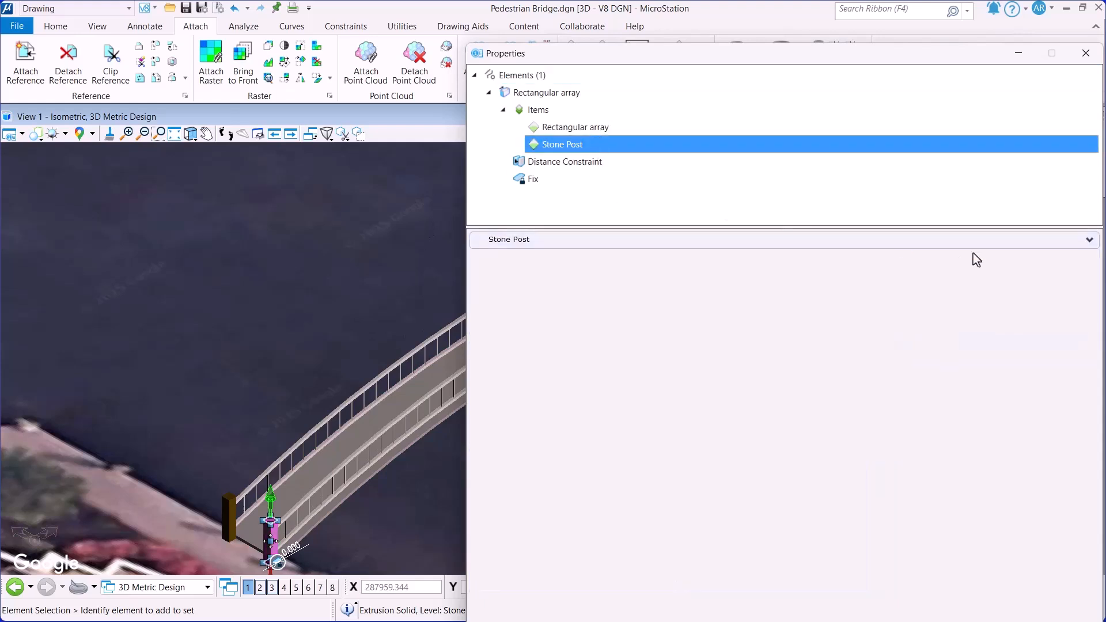
pyautogui.click(1035, 240)
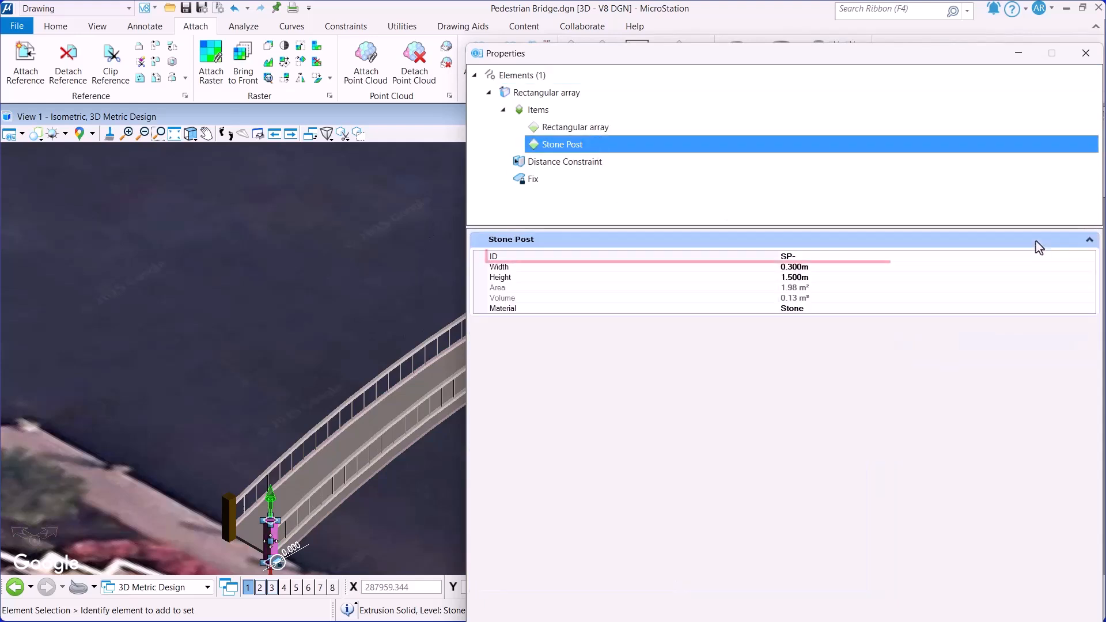
pyautogui.click(808, 256)
pyautogui.write('1')
pyautogui.press('Return')
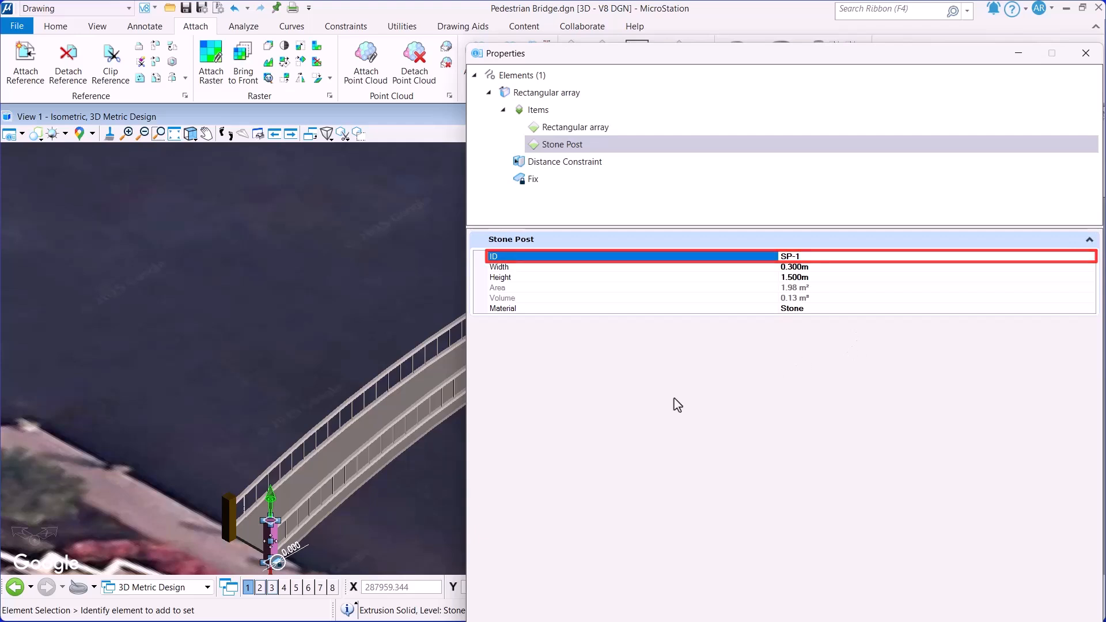
# Step: Set the Stone Post item ID to SP-2 on the post across the walkway from the original, and review its width, height, area and volume
pyautogui.click(226, 512)
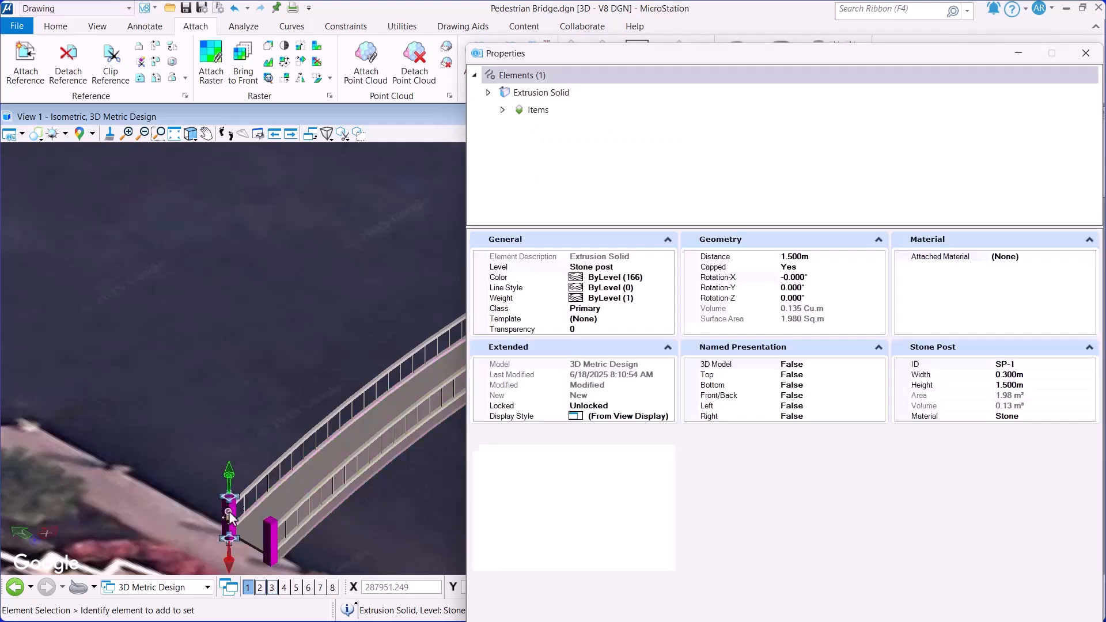
pyautogui.click(502, 109)
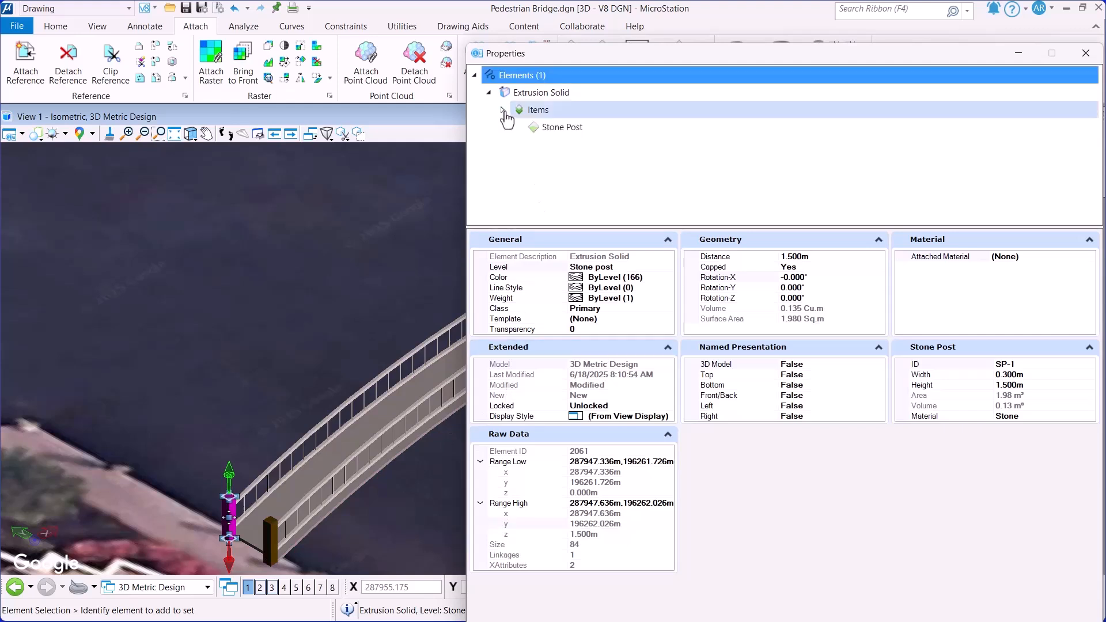
pyautogui.click(559, 127)
pyautogui.click(808, 257)
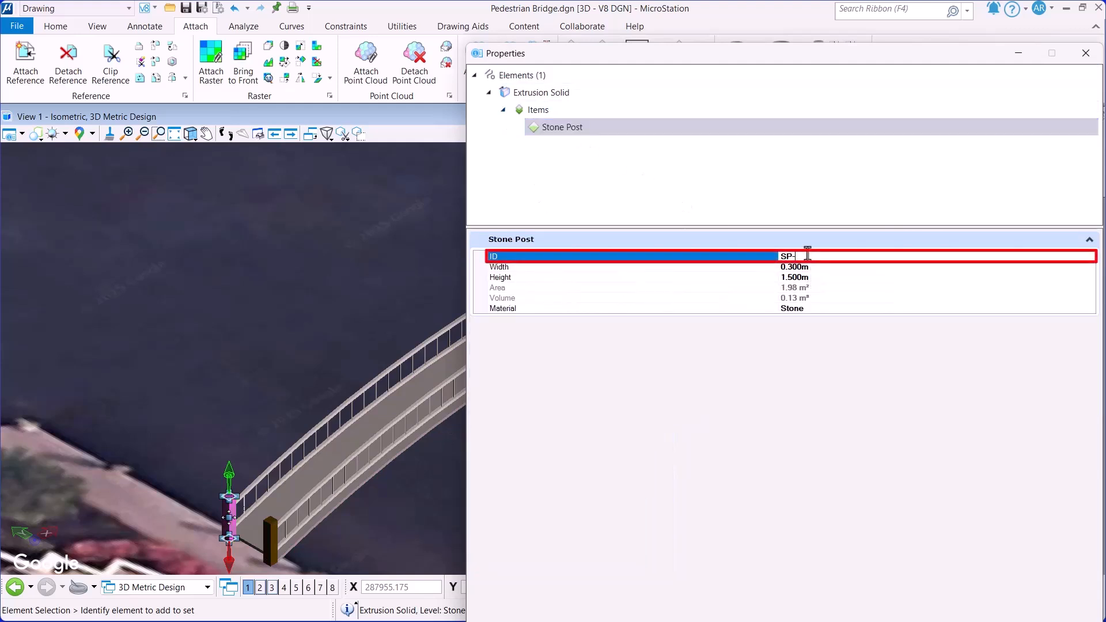
pyautogui.write('2')
pyautogui.click(812, 268)
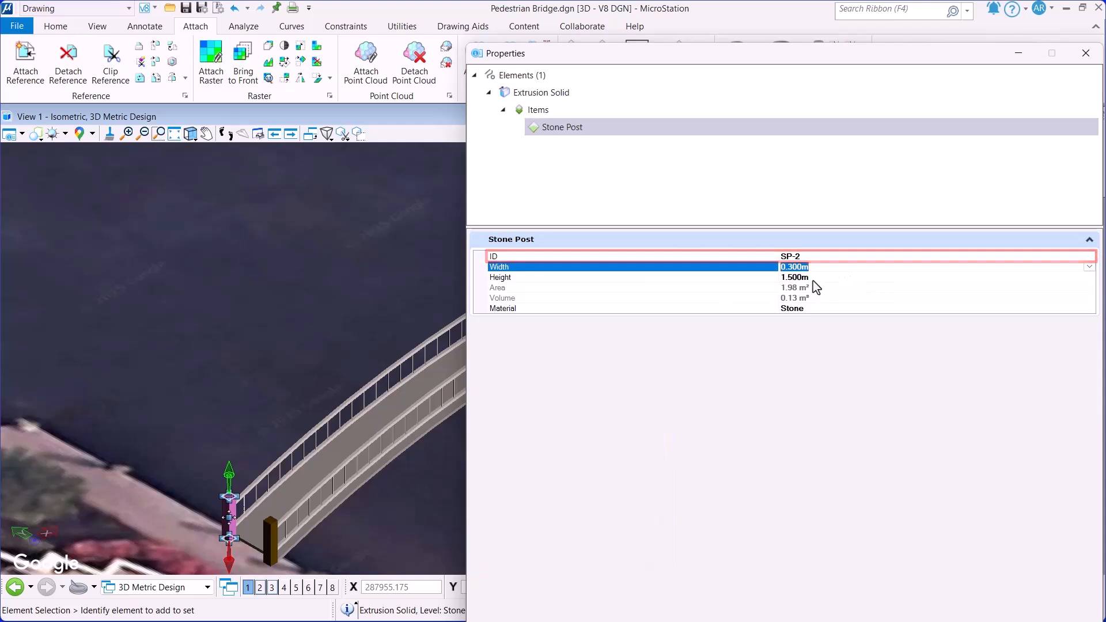
pyautogui.click(802, 278)
pyautogui.click(843, 288)
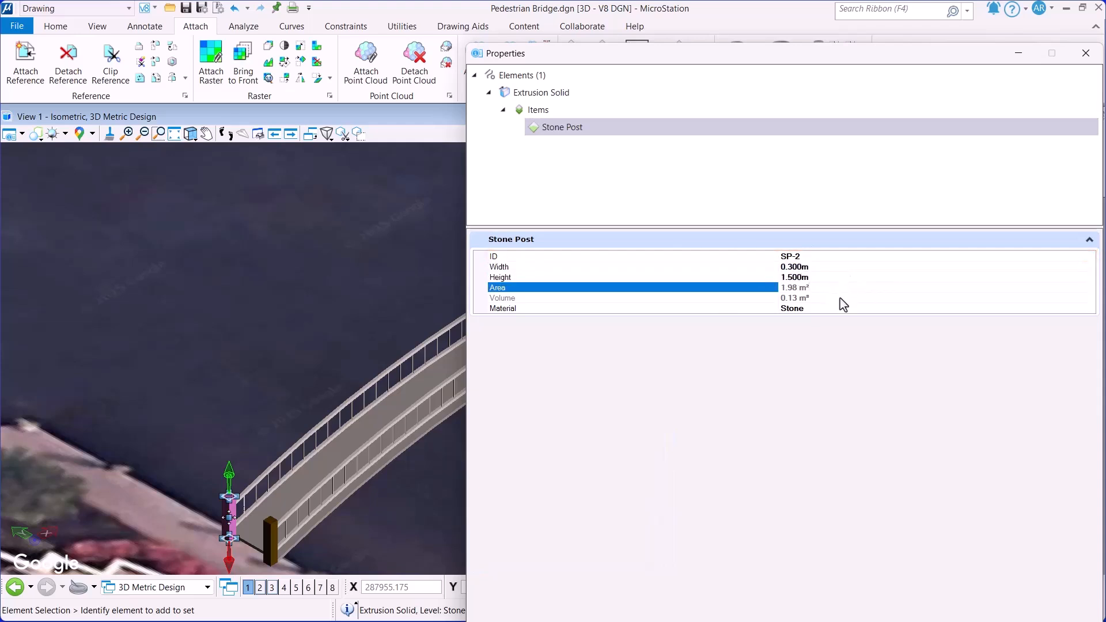
pyautogui.click(840, 298)
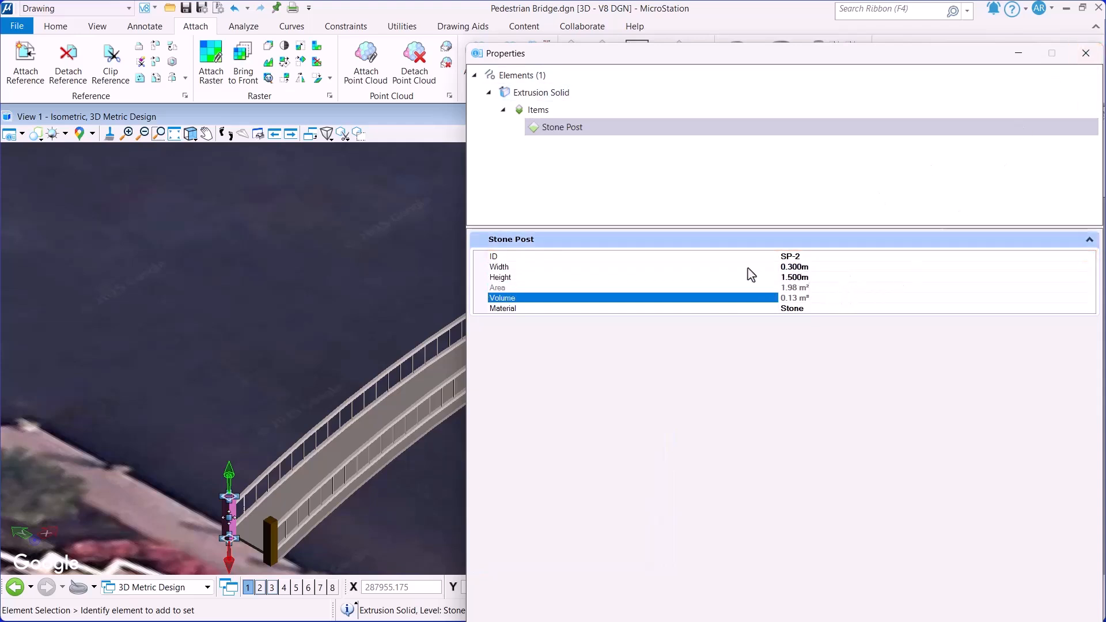
# Step: Select a vertical railing post near the original stone post, examine its attached Post item, and close the element properties
pyautogui.click(280, 472)
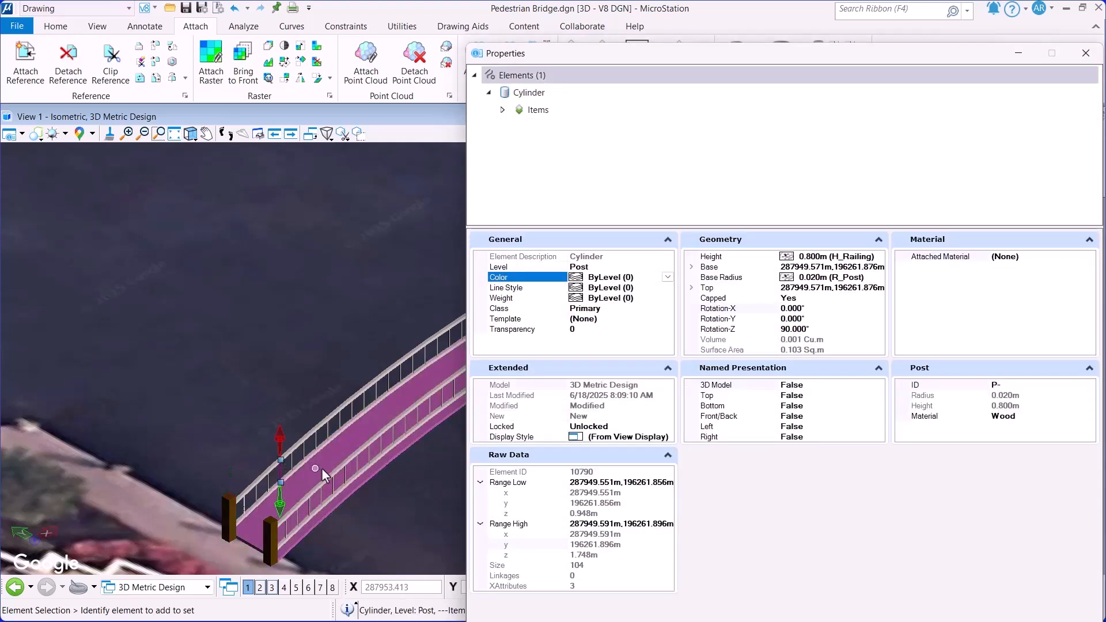
pyautogui.click(502, 110)
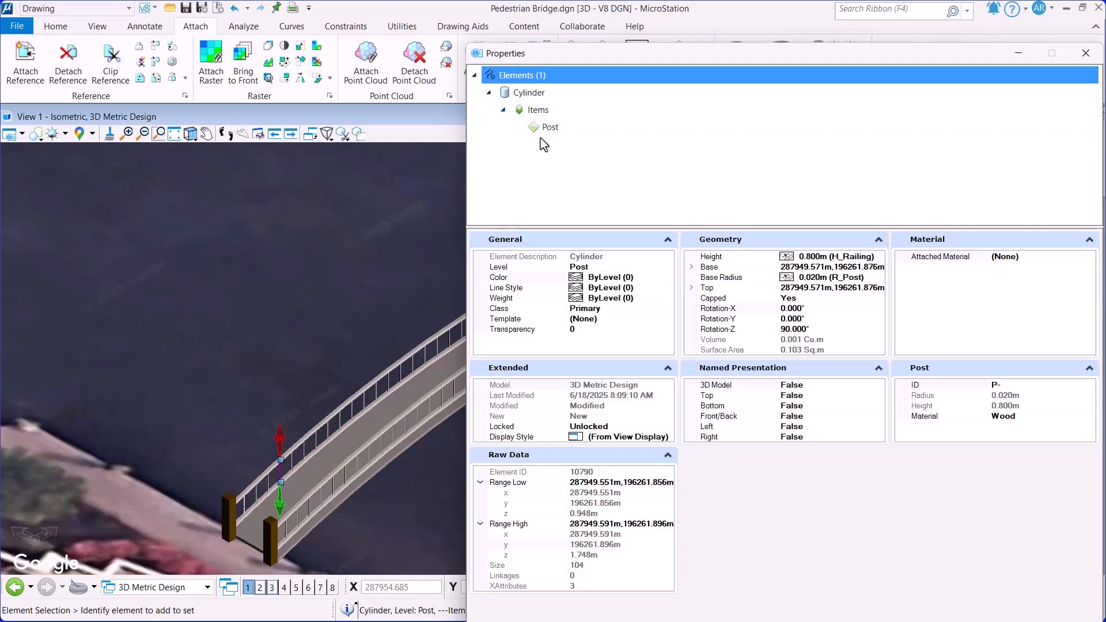
pyautogui.click(550, 128)
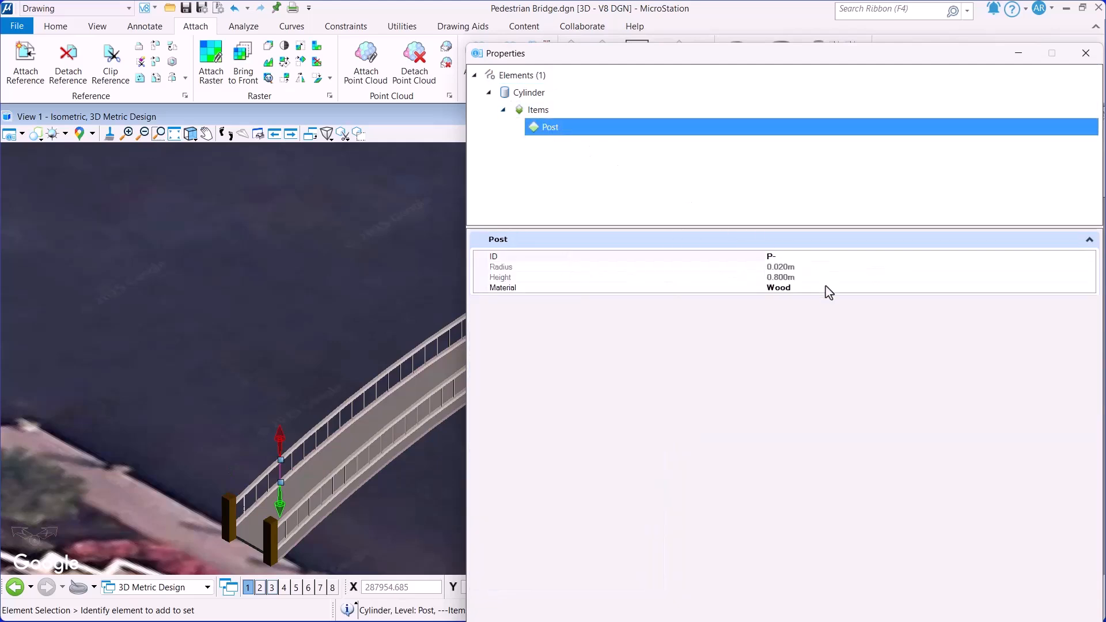
pyautogui.click(1086, 53)
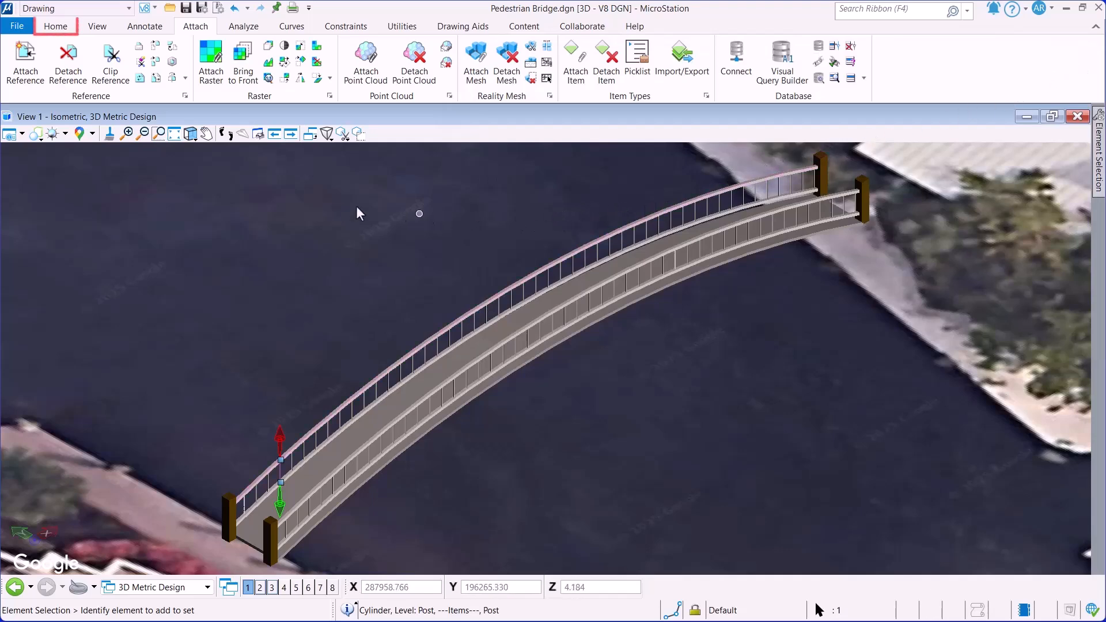
# Step: Open the Explorer's Items list and look into the Array Along Path and Rectangular array groups
pyautogui.click(55, 26)
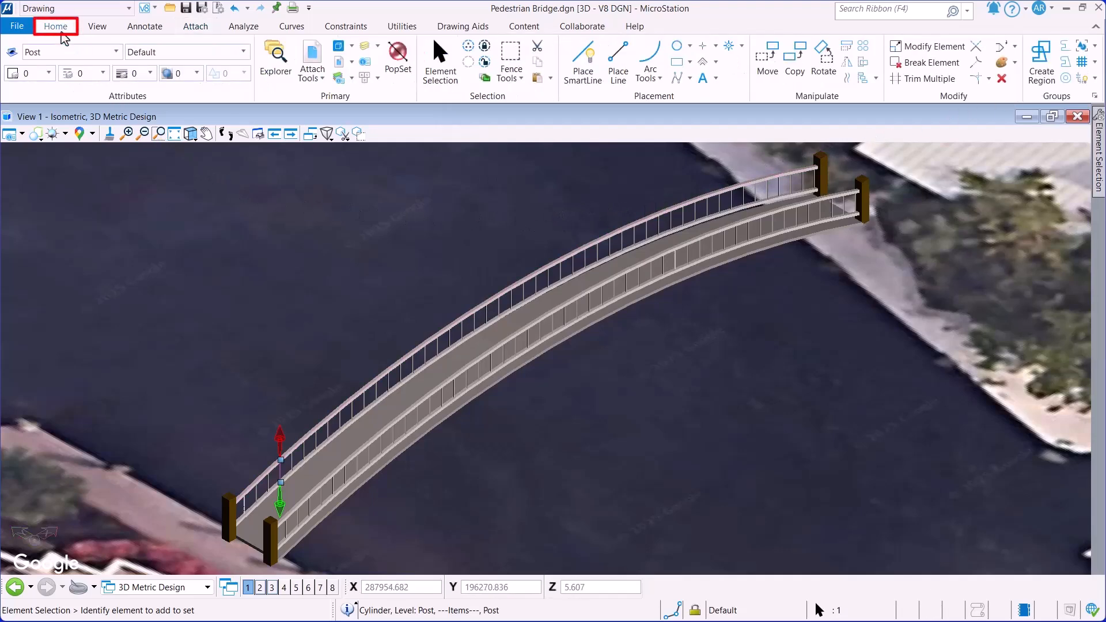
pyautogui.click(277, 68)
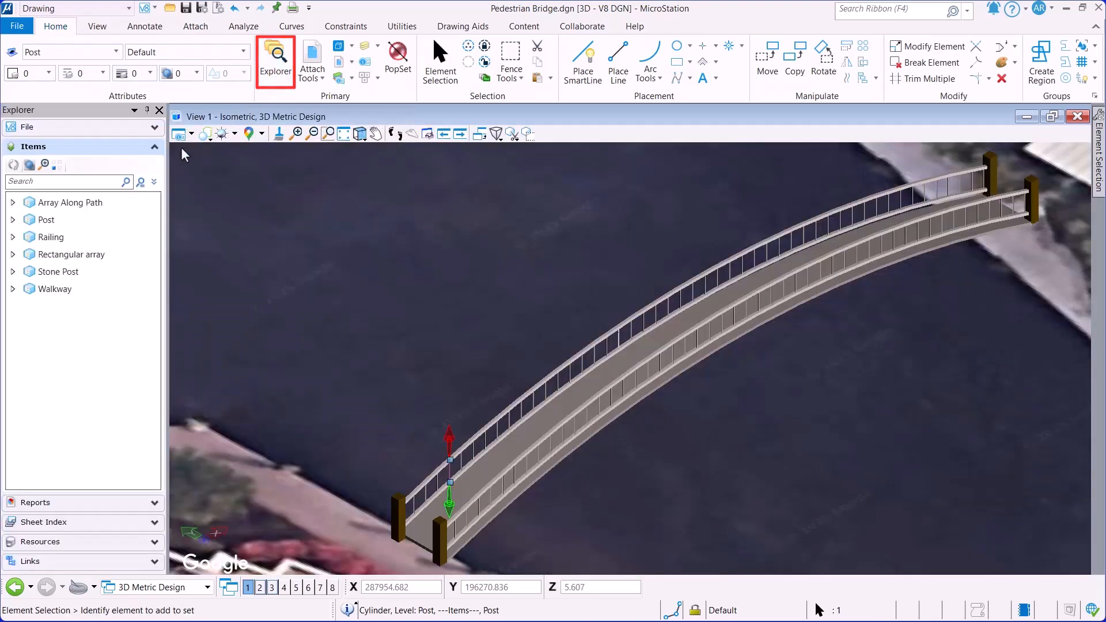
pyautogui.click(91, 202)
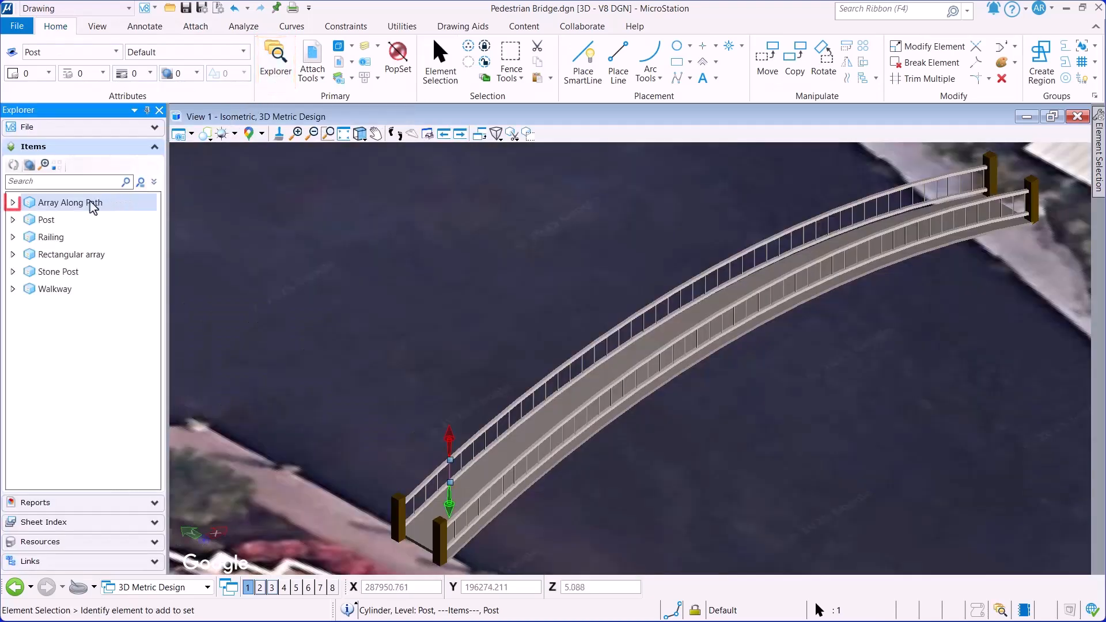
pyautogui.click(12, 203)
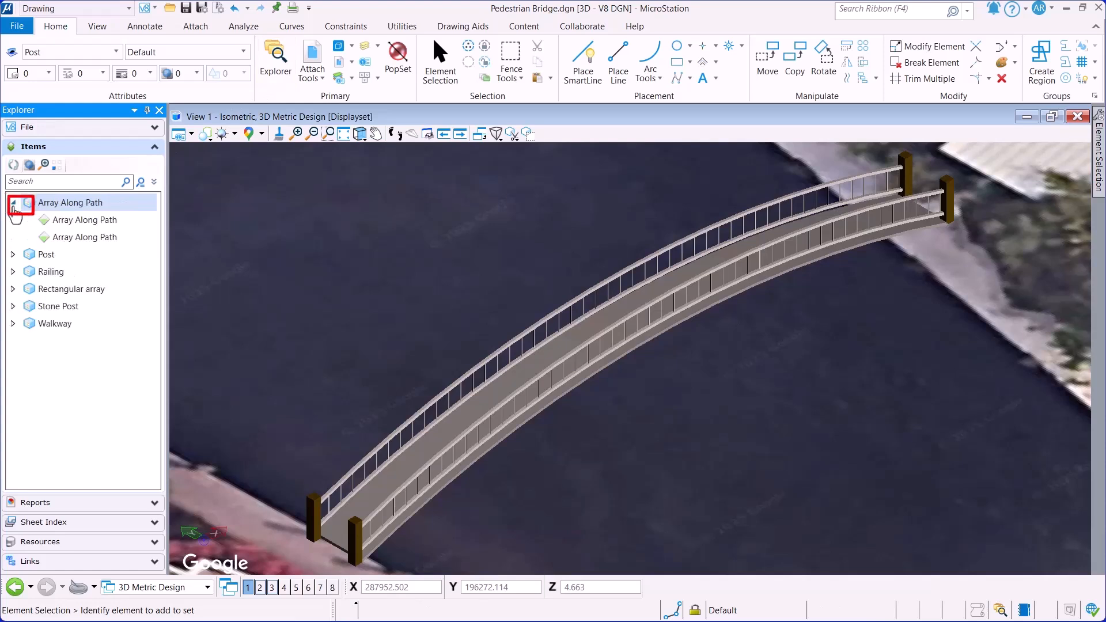
pyautogui.click(12, 289)
pyautogui.click(13, 289)
pyautogui.click(12, 202)
# Step: Highlight the bridge elements carrying Post, Railing, Stone Post and Walkway items, one item type at a time
pyautogui.click(17, 226)
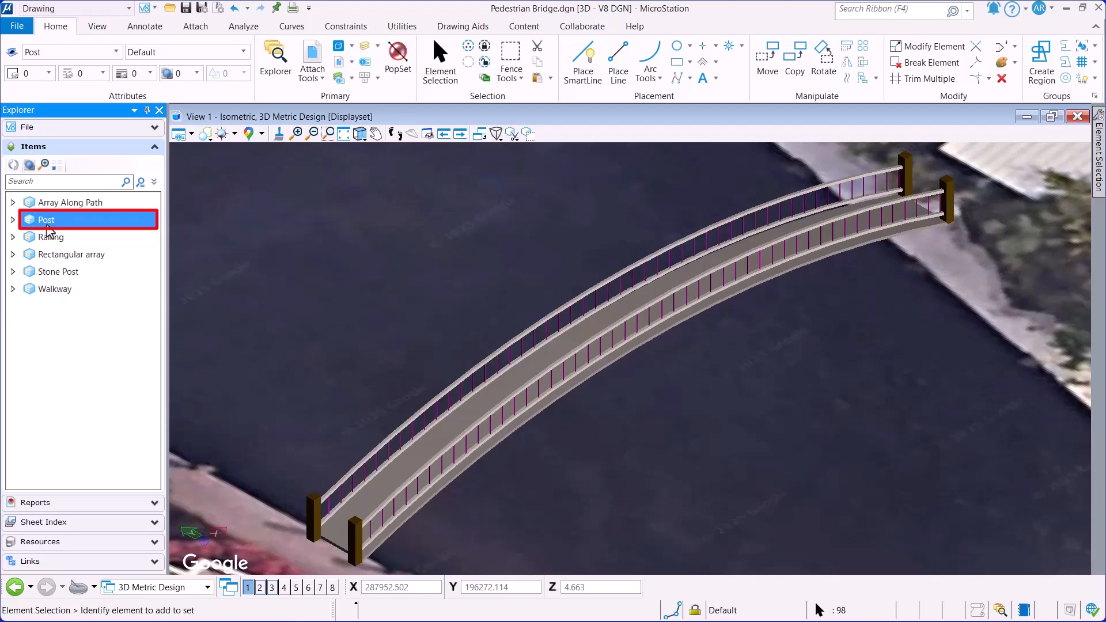
pyautogui.click(41, 239)
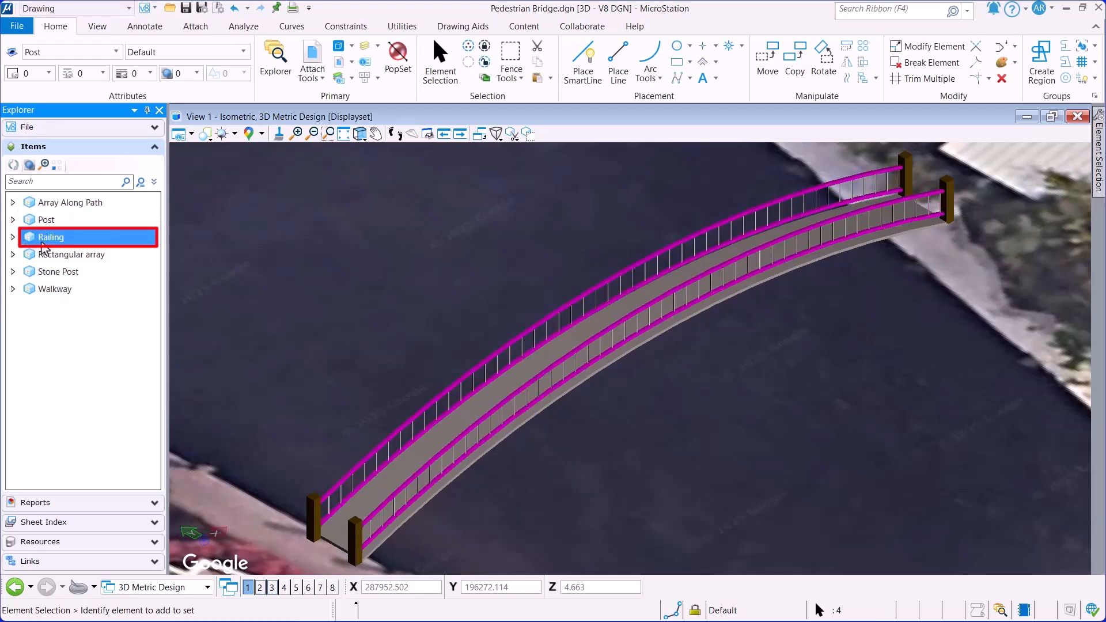
pyautogui.click(35, 272)
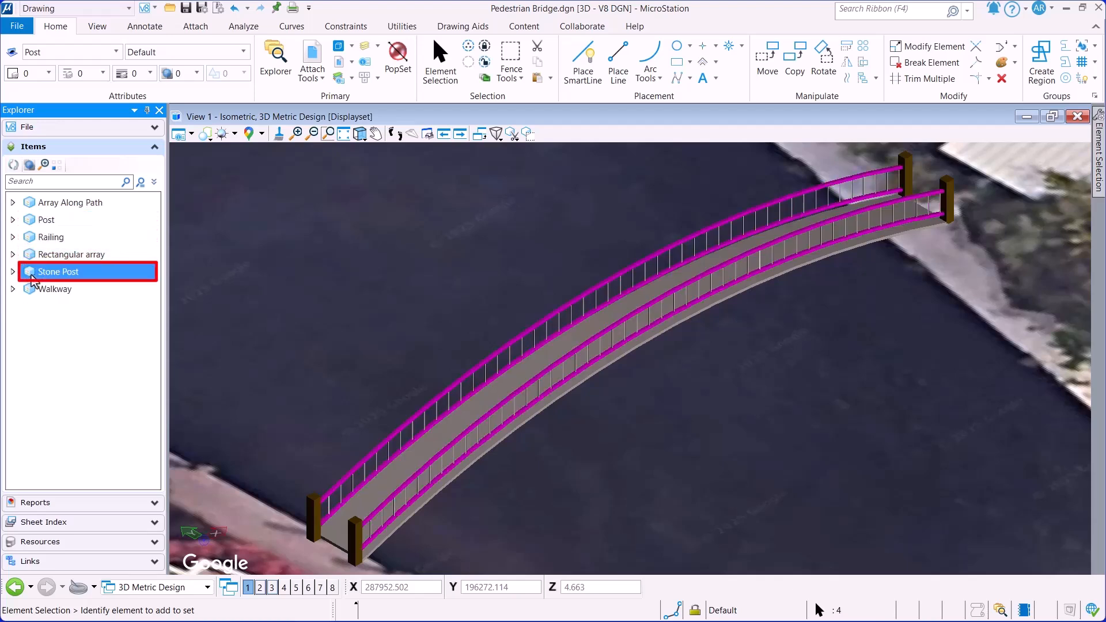
pyautogui.click(24, 290)
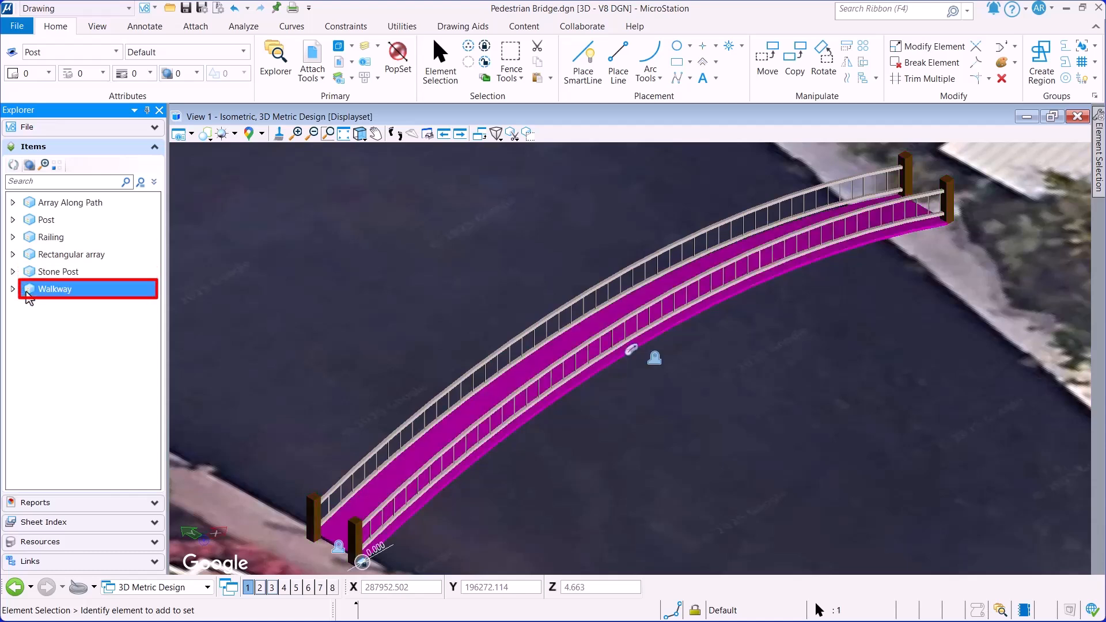
# Step: Expand the Stone Post item group, highlight all its elements, and identify each listed stone post individually in the model
pyautogui.click(13, 271)
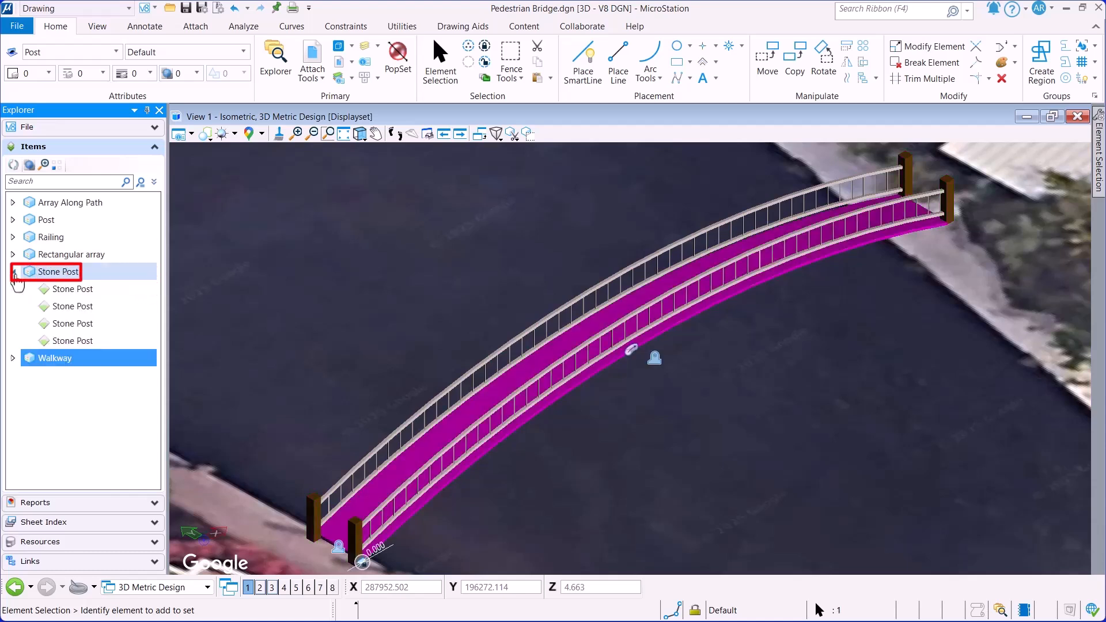
pyautogui.click(46, 278)
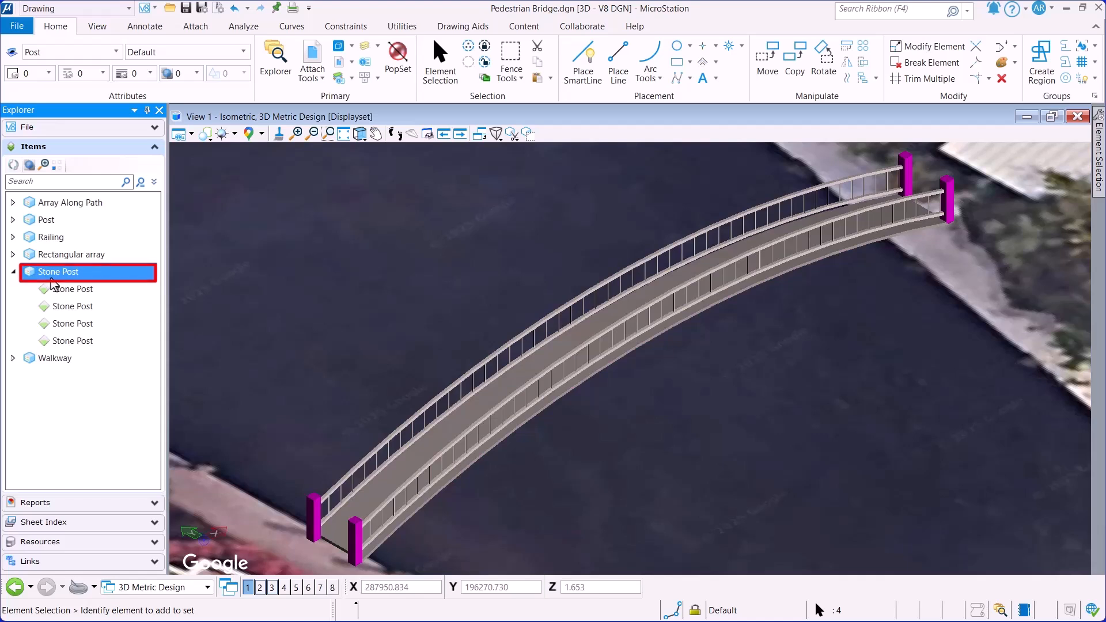
pyautogui.click(101, 293)
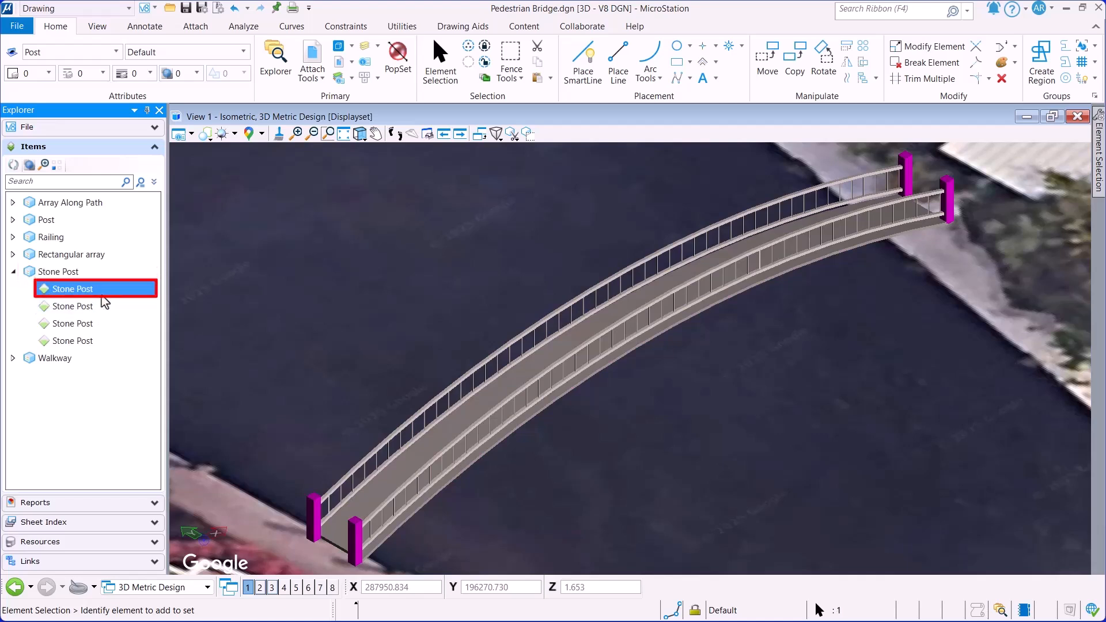
pyautogui.click(102, 307)
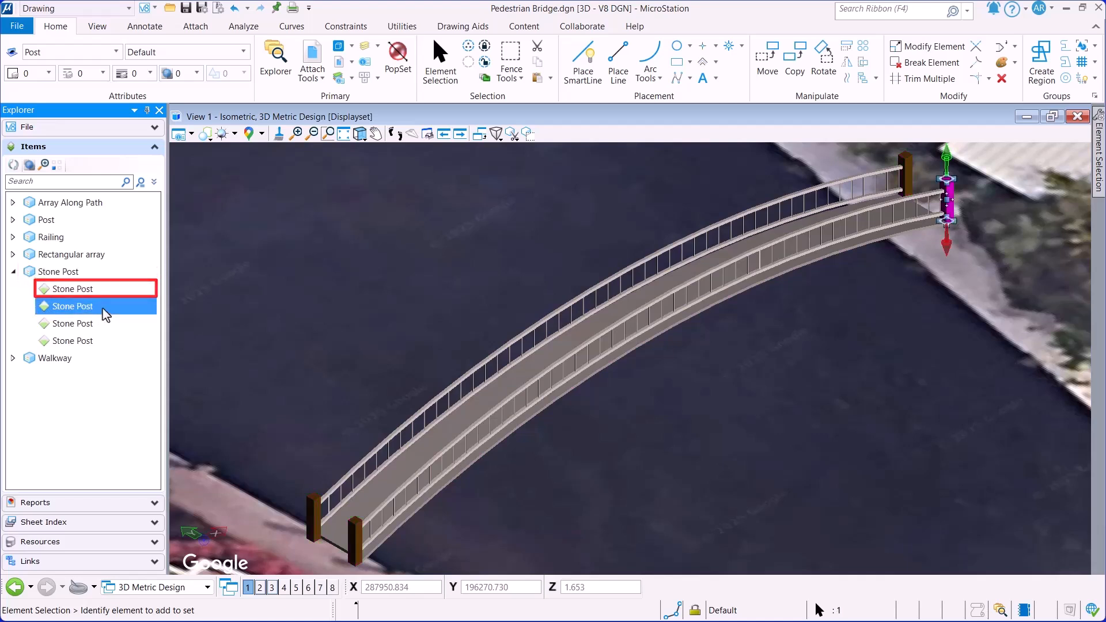
pyautogui.click(99, 325)
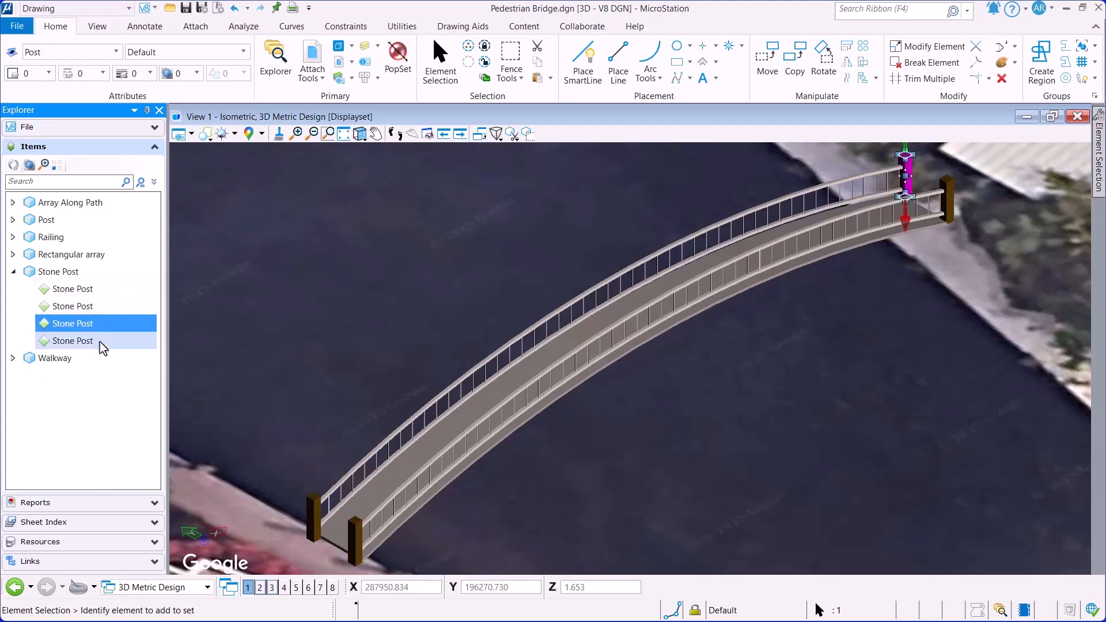
pyautogui.click(99, 342)
pyautogui.click(99, 341)
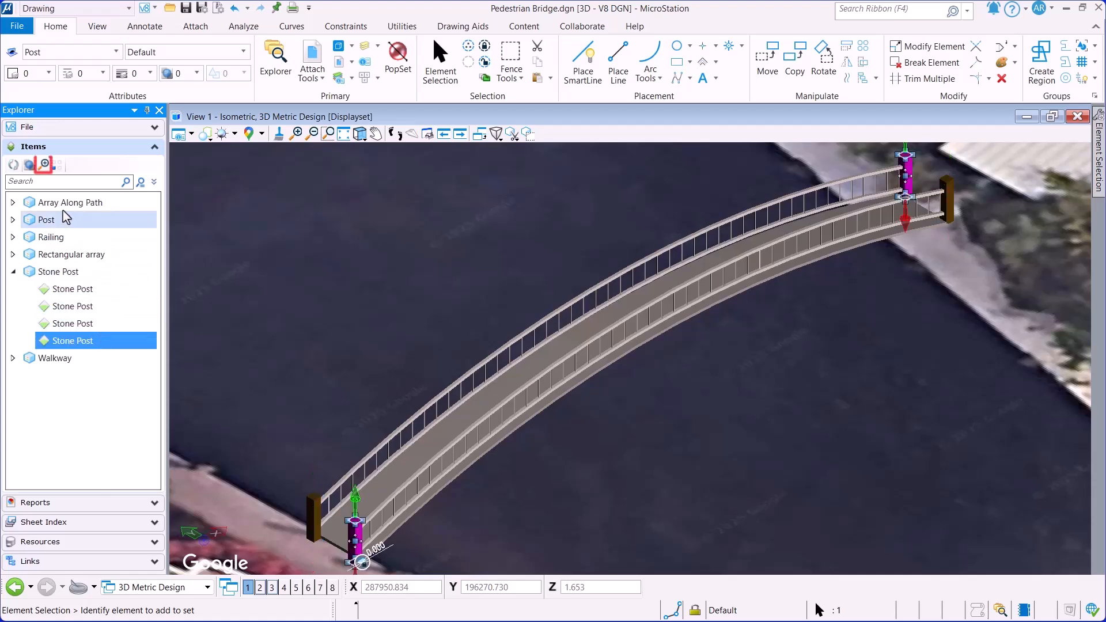
# Step: Turn on zooming to the selected item and inspect the listed stone posts one by one up close
pyautogui.click(45, 167)
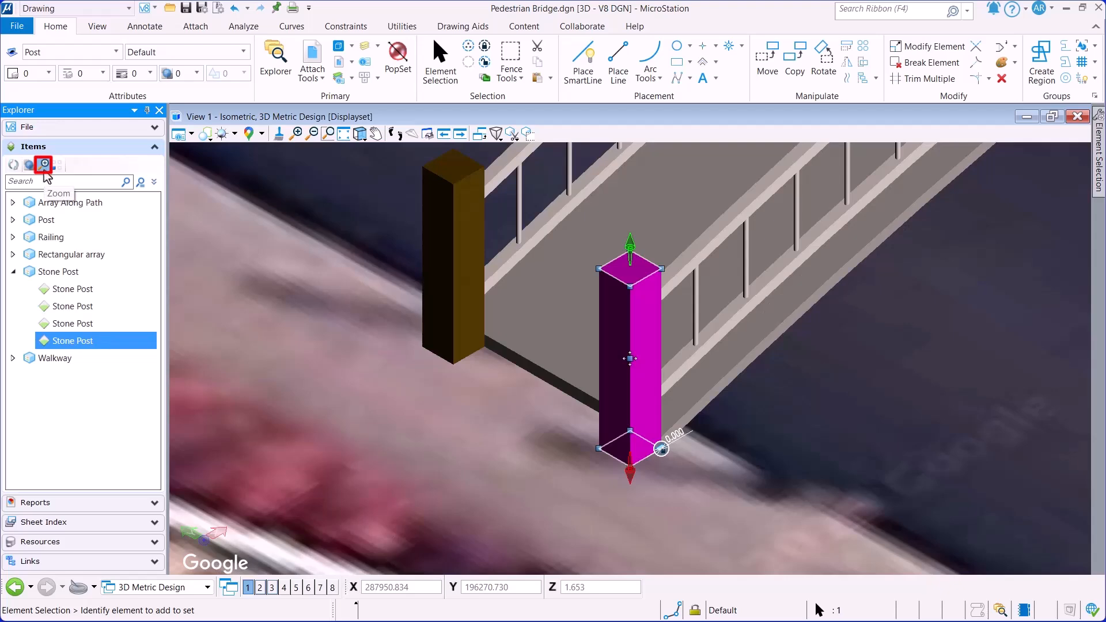
pyautogui.click(87, 330)
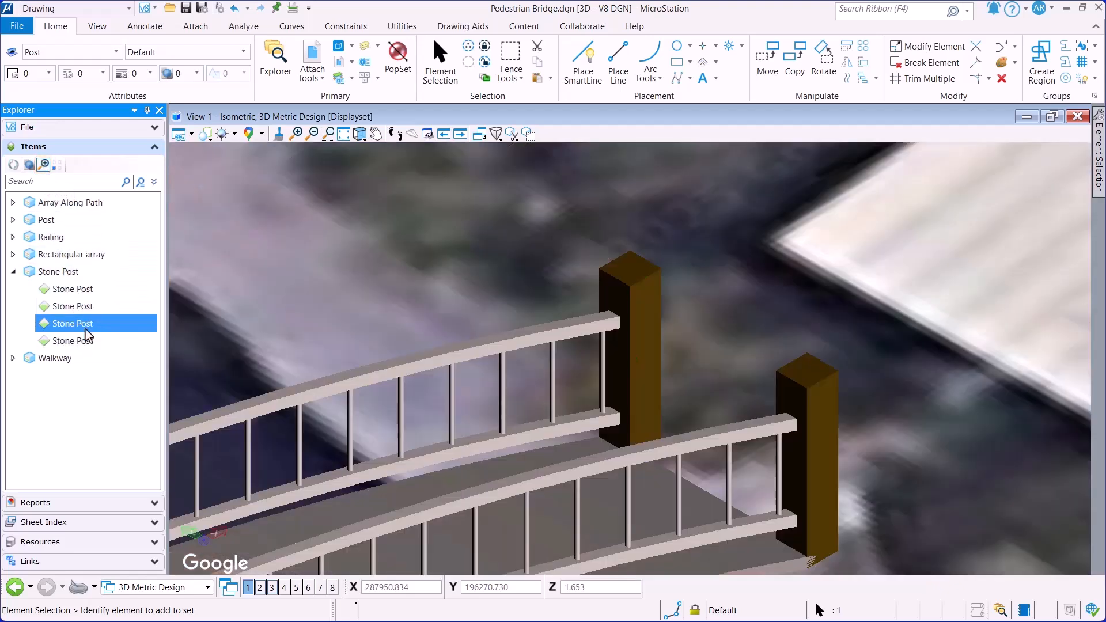
pyautogui.click(89, 310)
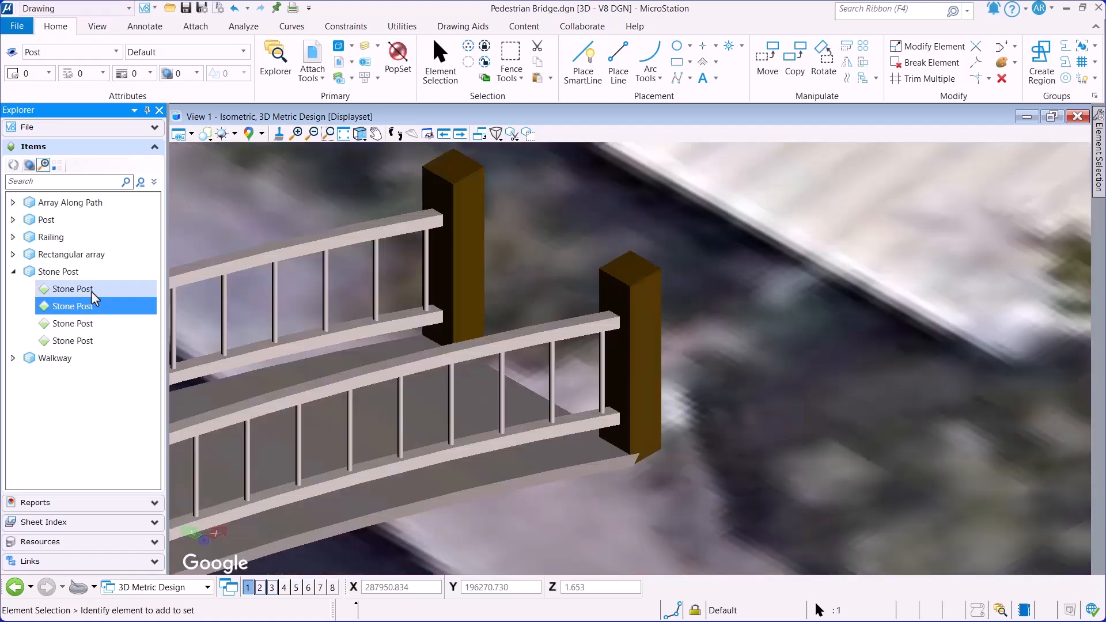
pyautogui.click(72, 288)
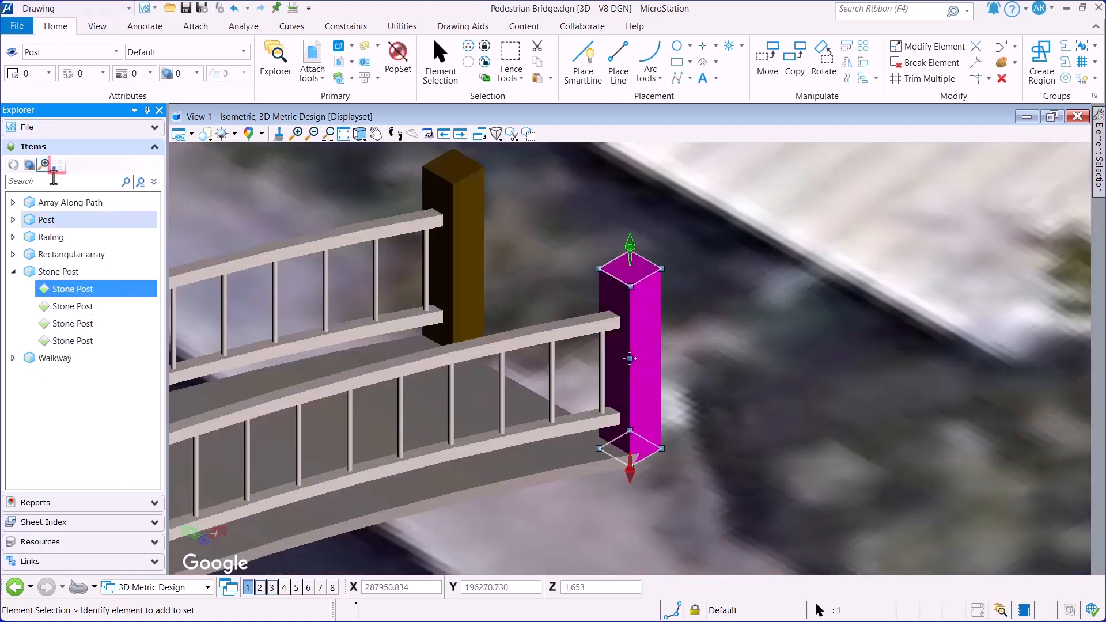
# Step: Isolate the first listed stone post, restore the other elements, and fit the whole bridge in View 1
pyautogui.click(55, 168)
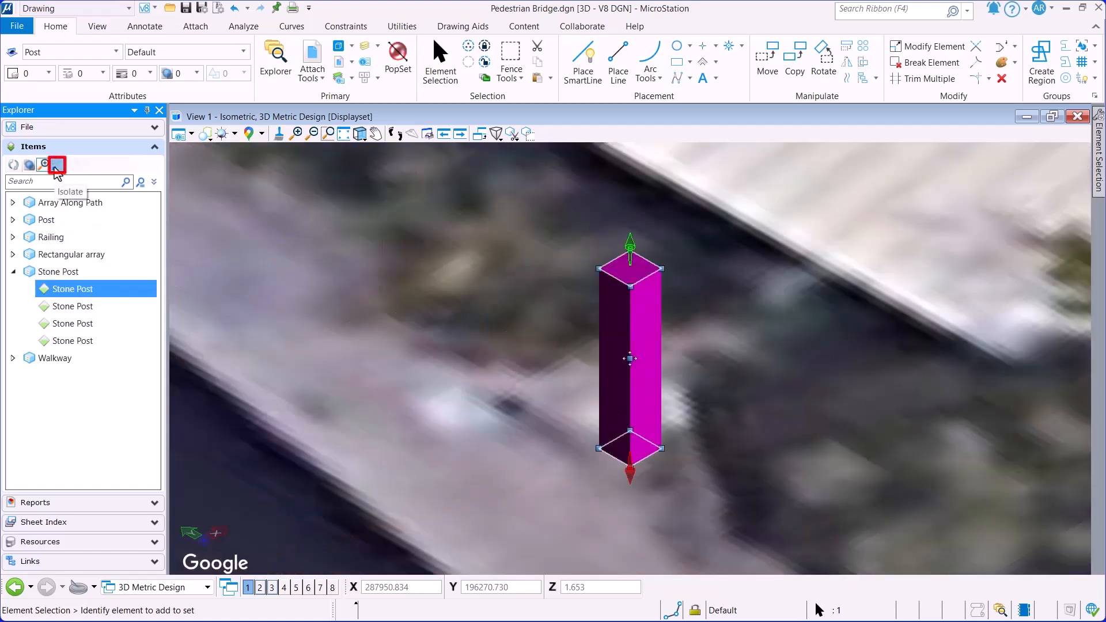
pyautogui.click(53, 170)
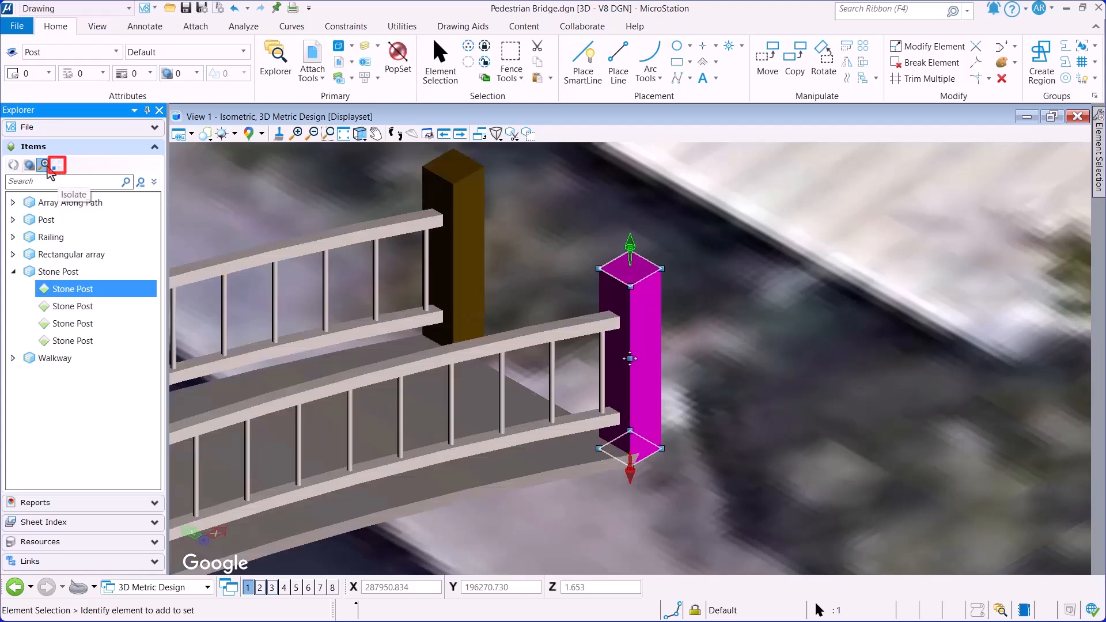
pyautogui.click(344, 134)
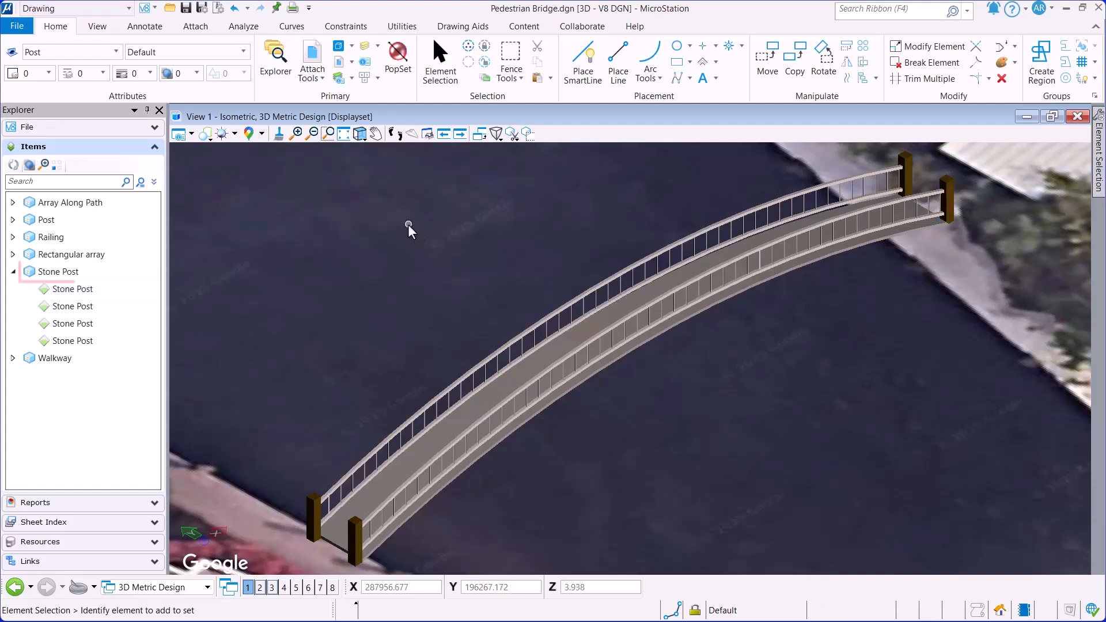
# Step: Open the details of all Stone Post items and set the second, third and fourth IDs to SP-2, SP-3 and SP-4
pyautogui.rightClick(94, 273)
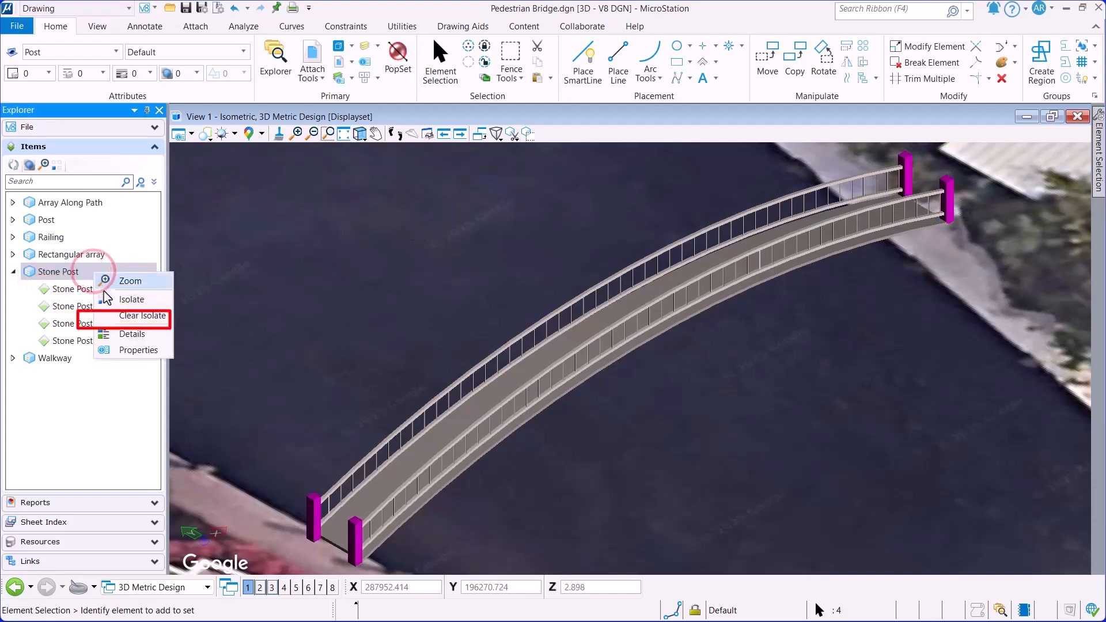
pyautogui.click(138, 338)
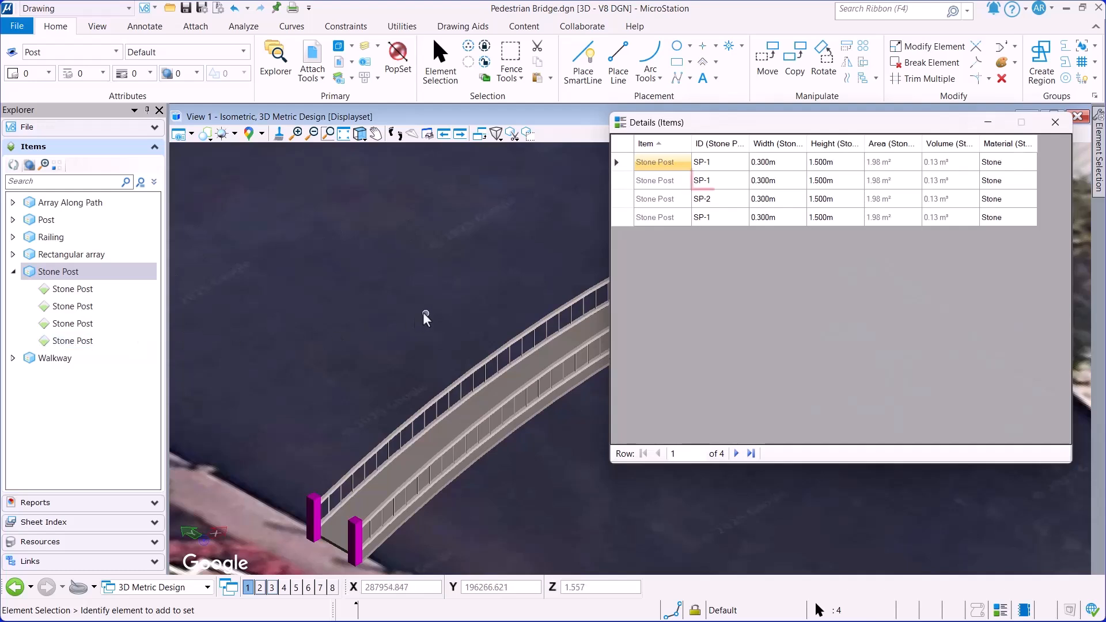
pyautogui.click(721, 180)
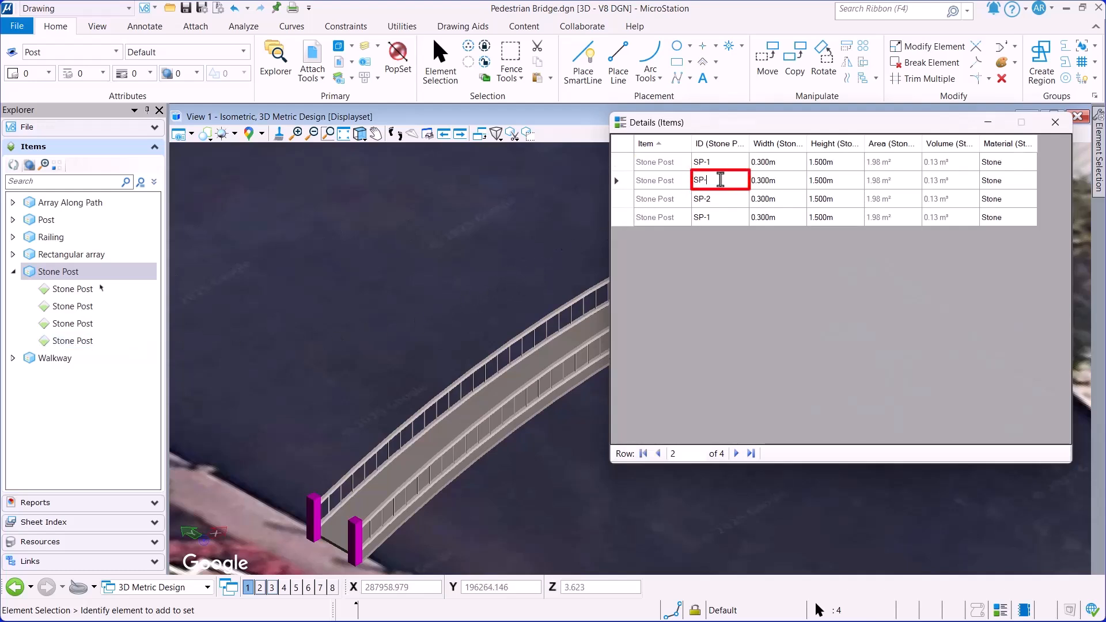
pyautogui.click(720, 198)
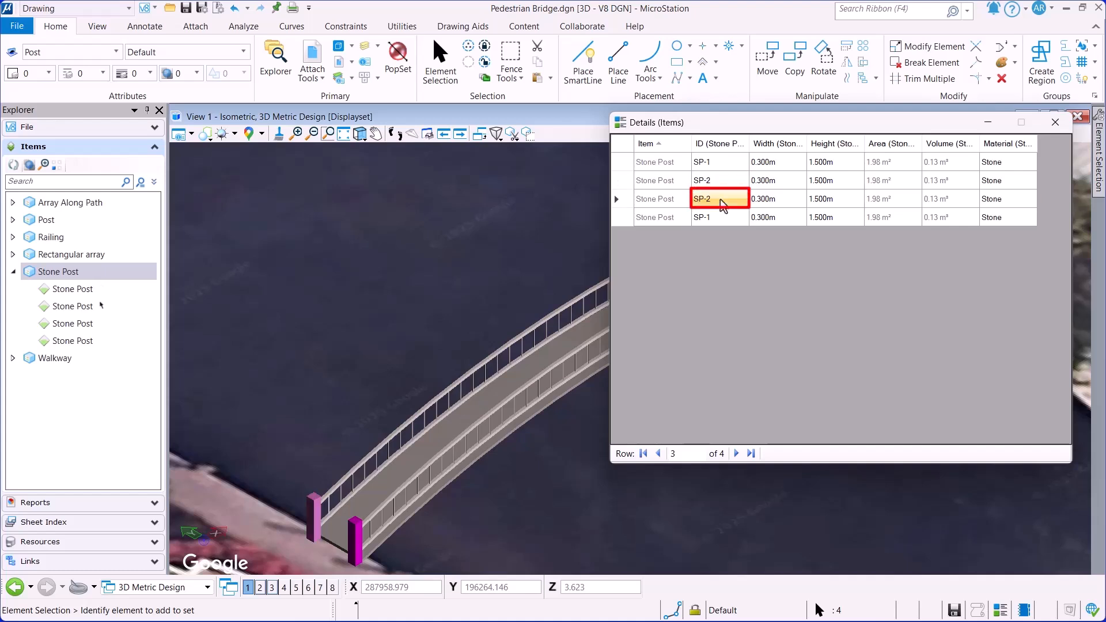
pyautogui.write('3')
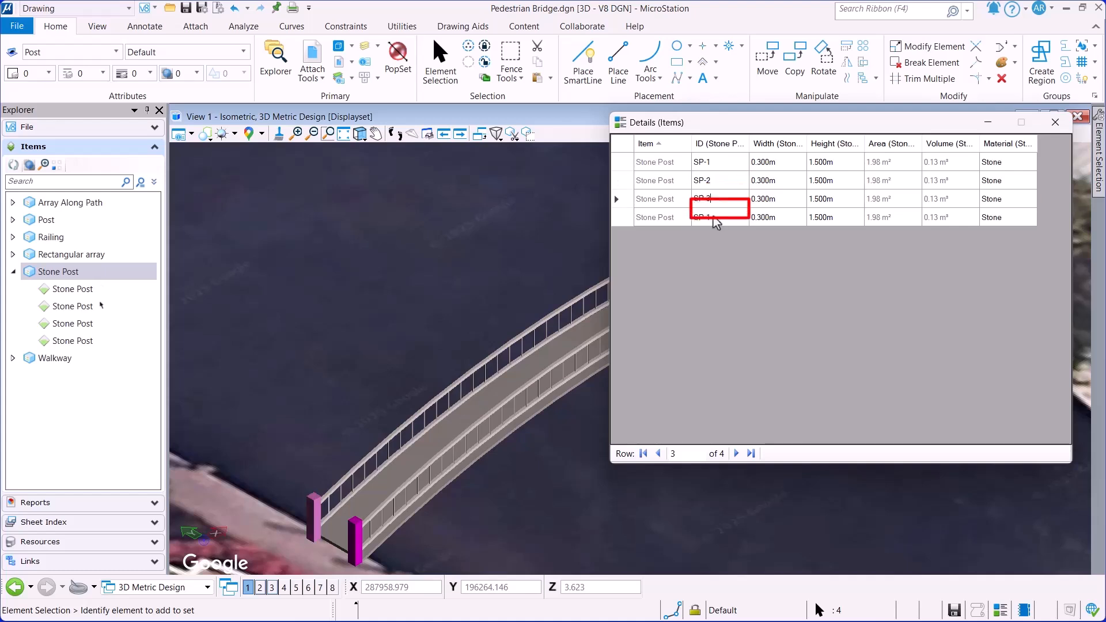
pyautogui.click(716, 219)
pyautogui.click(714, 218)
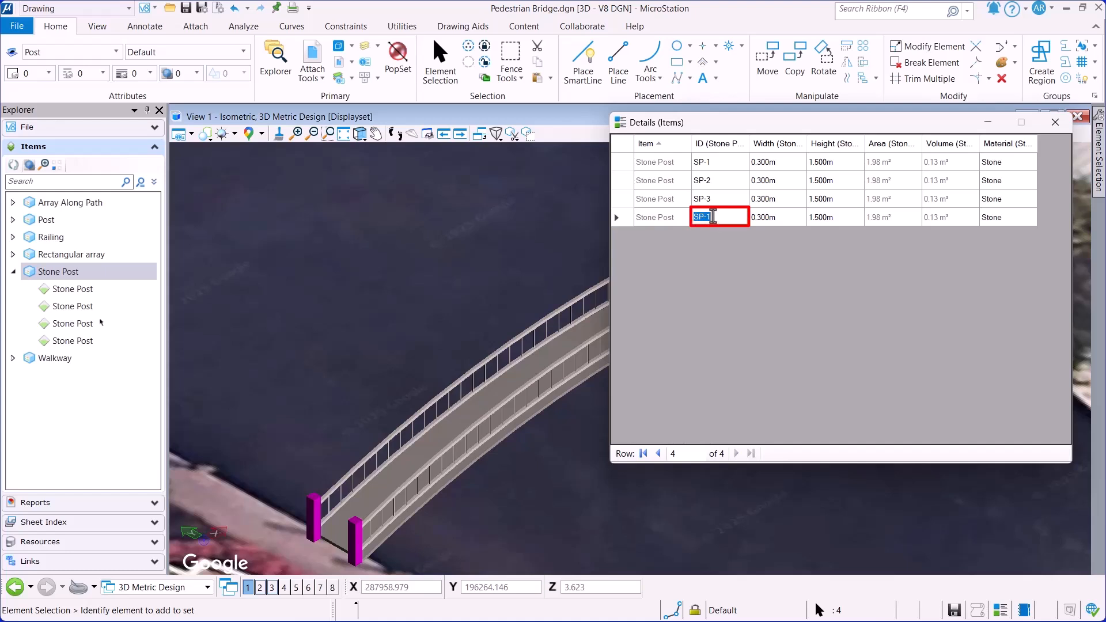
pyautogui.write('4')
pyautogui.click(720, 270)
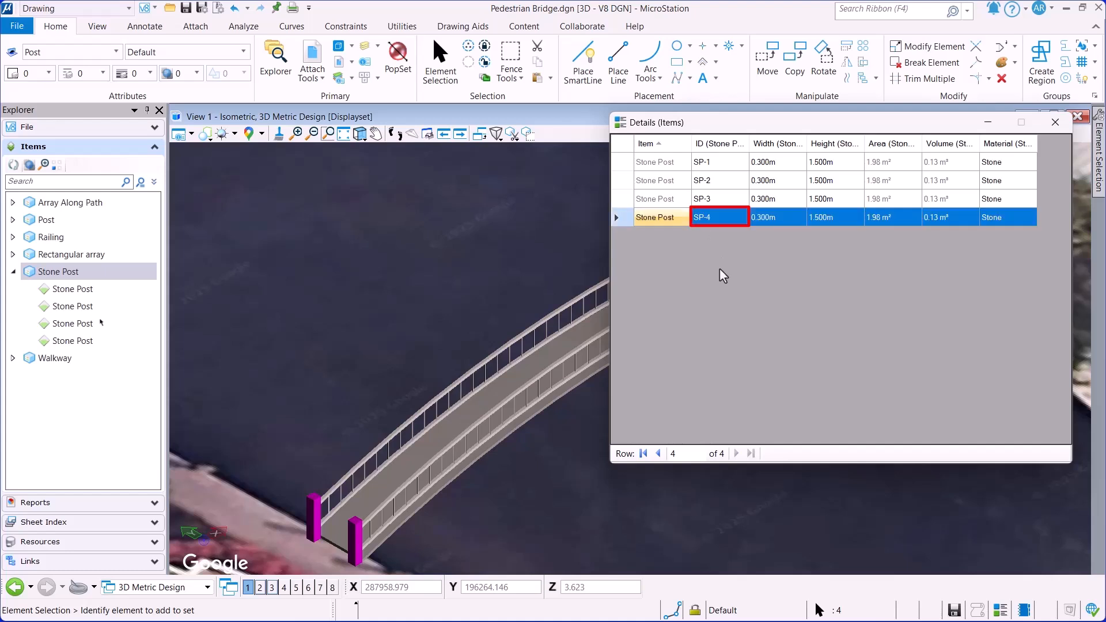
pyautogui.click(1058, 129)
# Step: Collapse the Stone Post group, expand the Post group, and review the details of all Post items
pyautogui.click(15, 276)
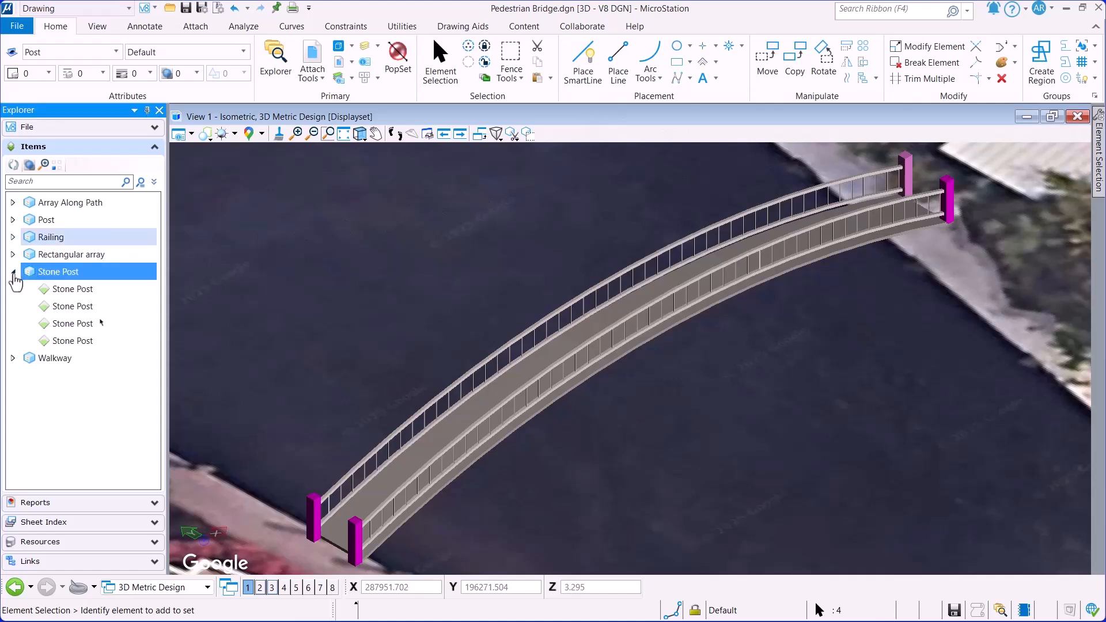
pyautogui.click(14, 272)
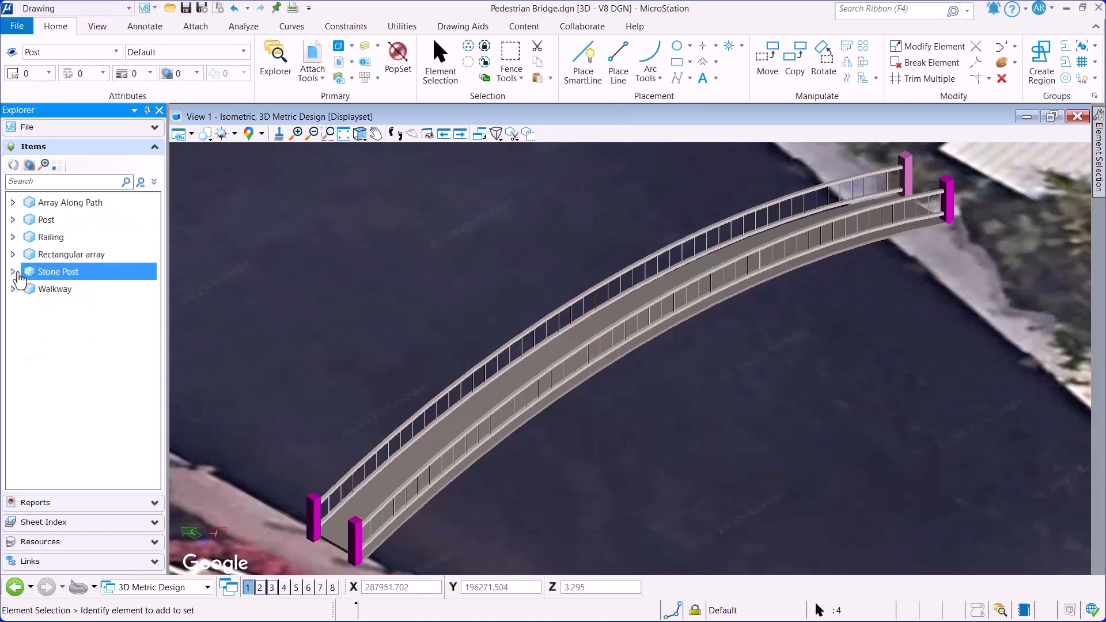
pyautogui.click(13, 219)
pyautogui.click(46, 219)
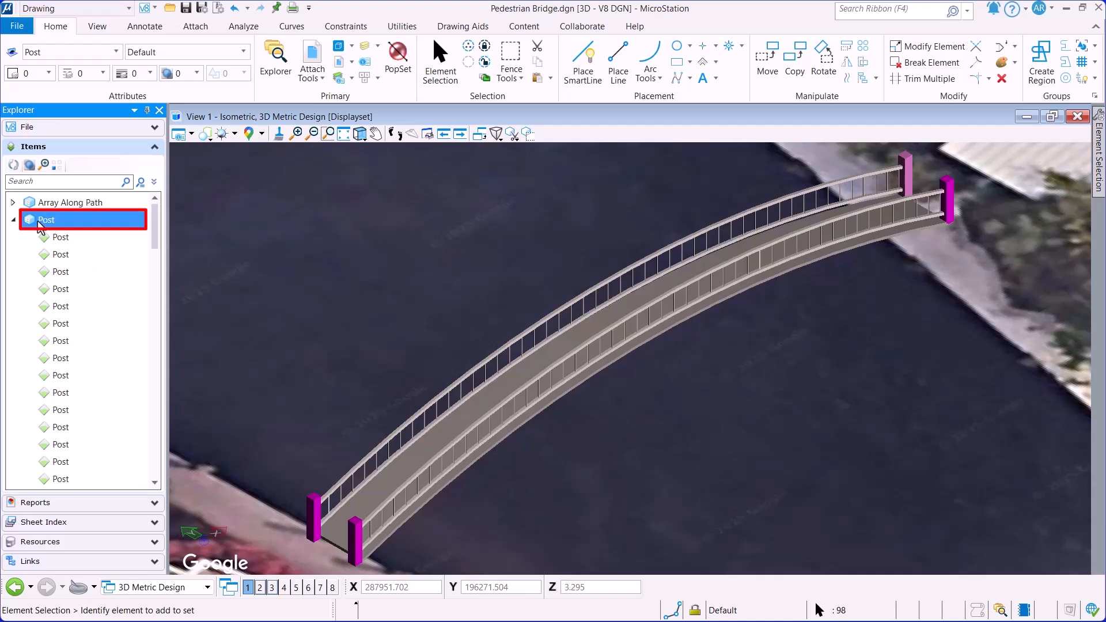
pyautogui.rightClick(39, 221)
pyautogui.click(68, 282)
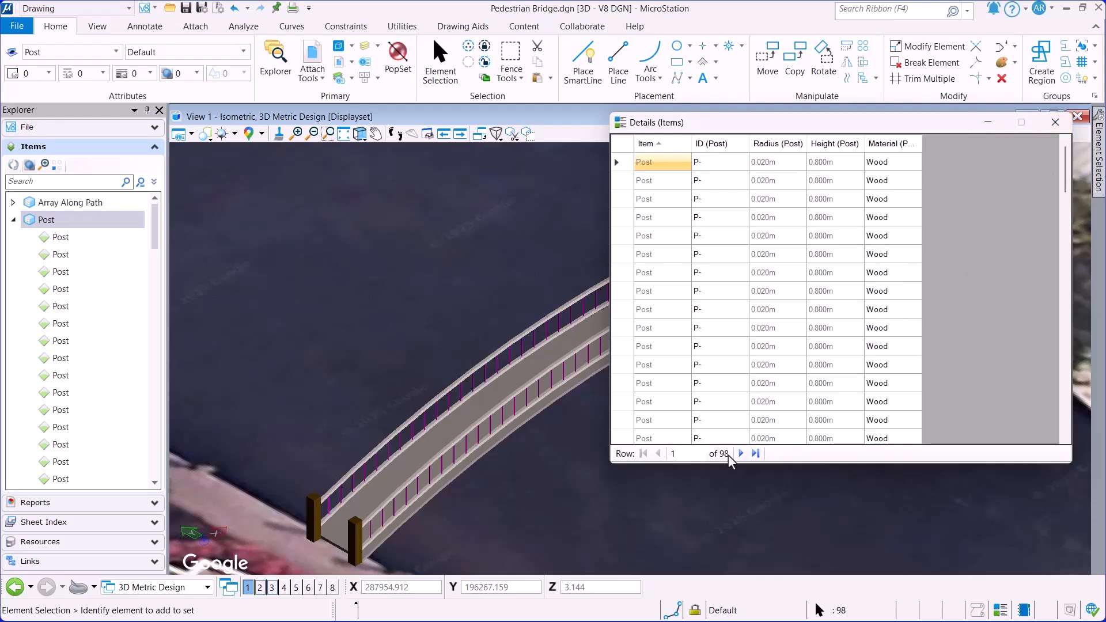
pyautogui.click(1054, 125)
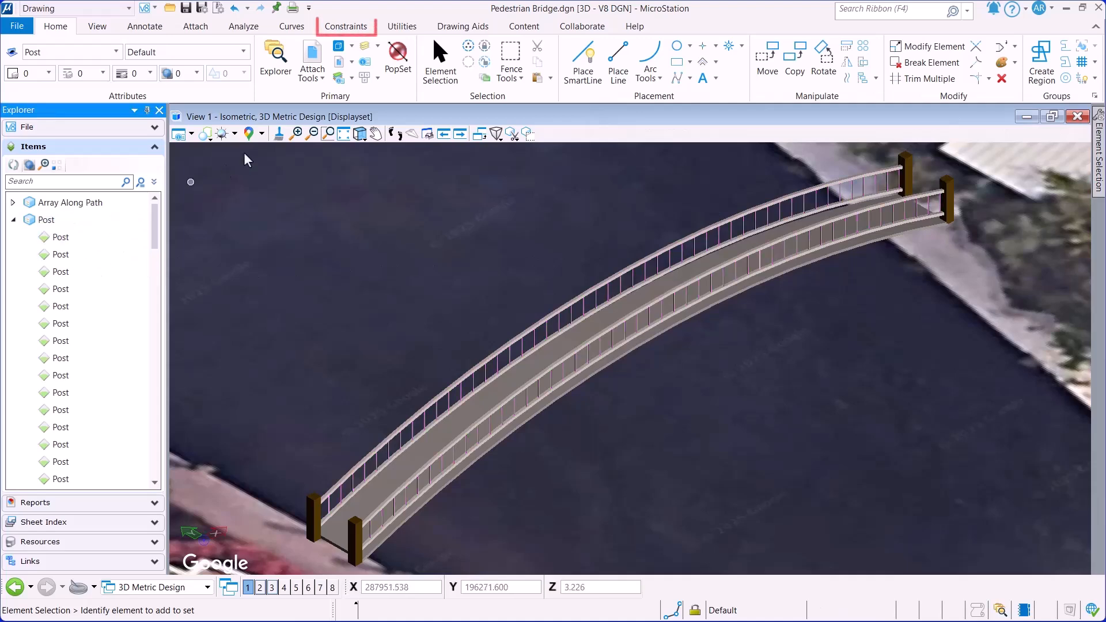
# Step: Check the variable values of the Narrow Bridge variation, and apply the Wide Bridge variation to the bridge model
pyautogui.click(345, 26)
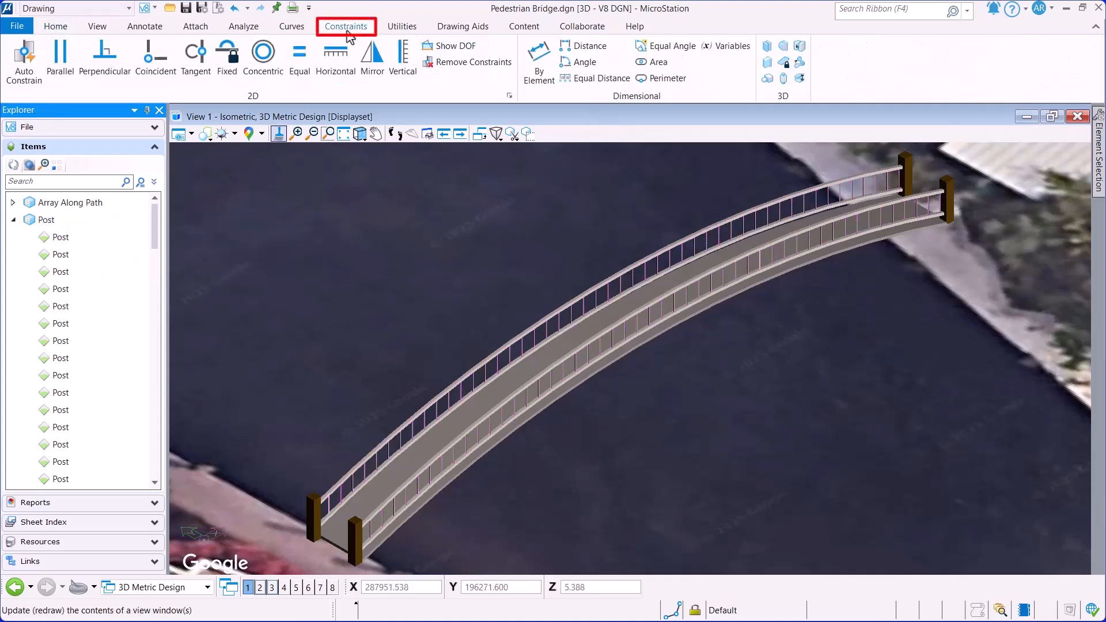
pyautogui.click(730, 51)
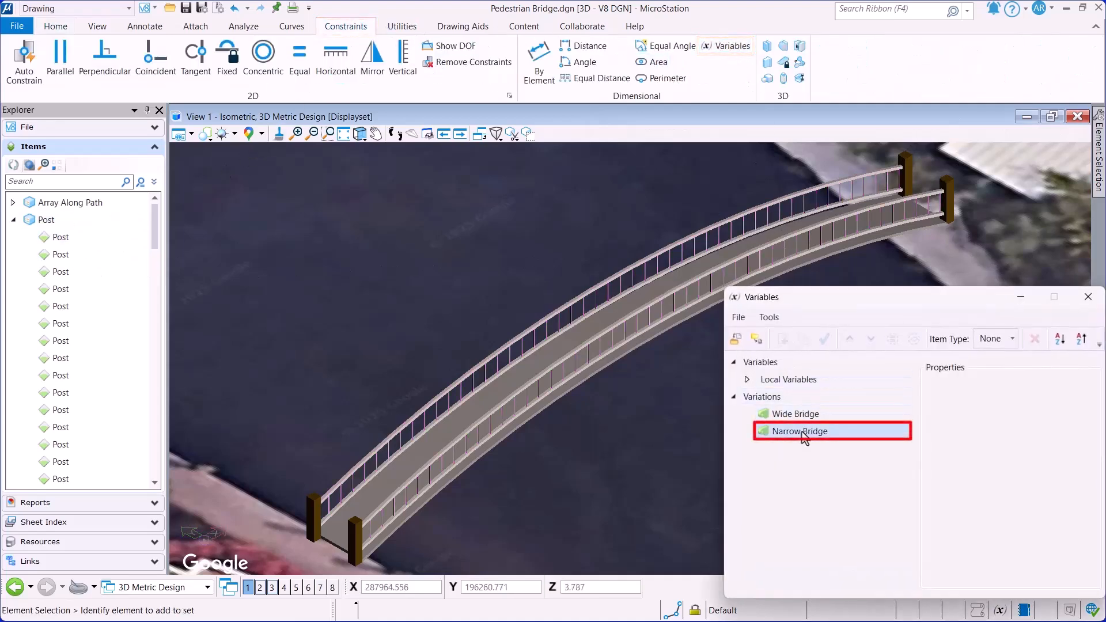
pyautogui.click(804, 438)
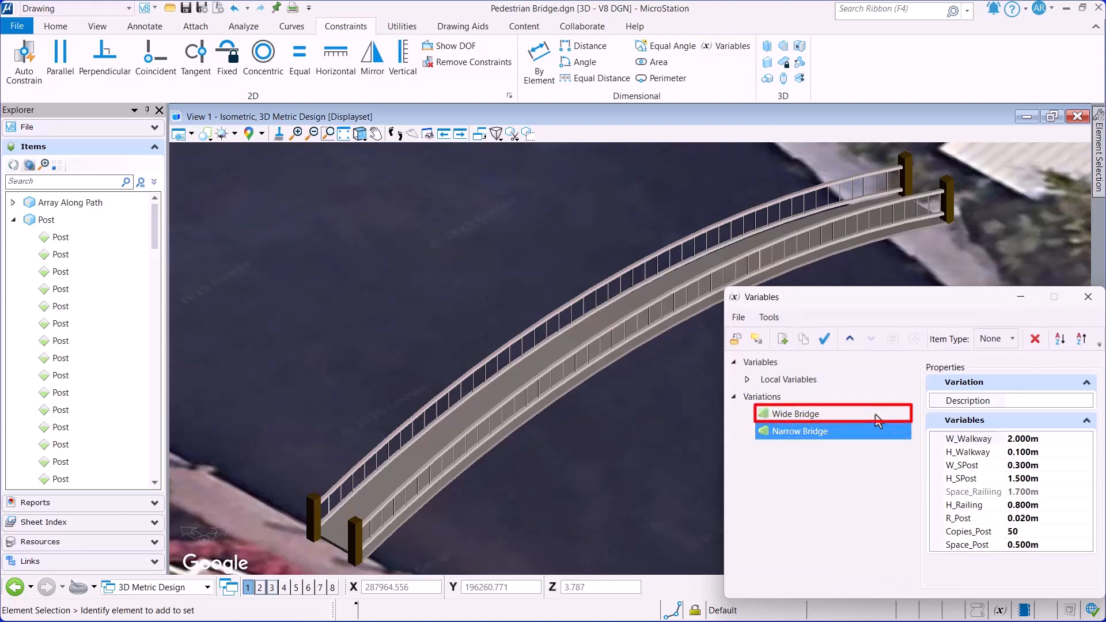
pyautogui.click(795, 413)
pyautogui.click(825, 339)
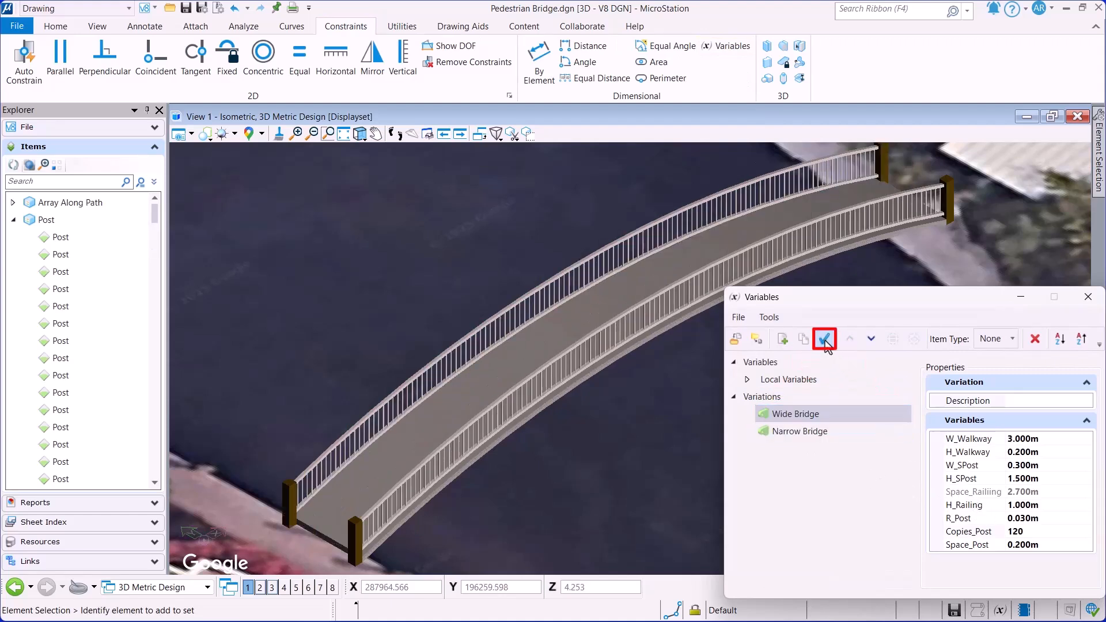
# Step: Review the Post item details for the wide bridge, clear the selection, and close the Variables dialog
pyautogui.rightClick(40, 220)
pyautogui.click(65, 286)
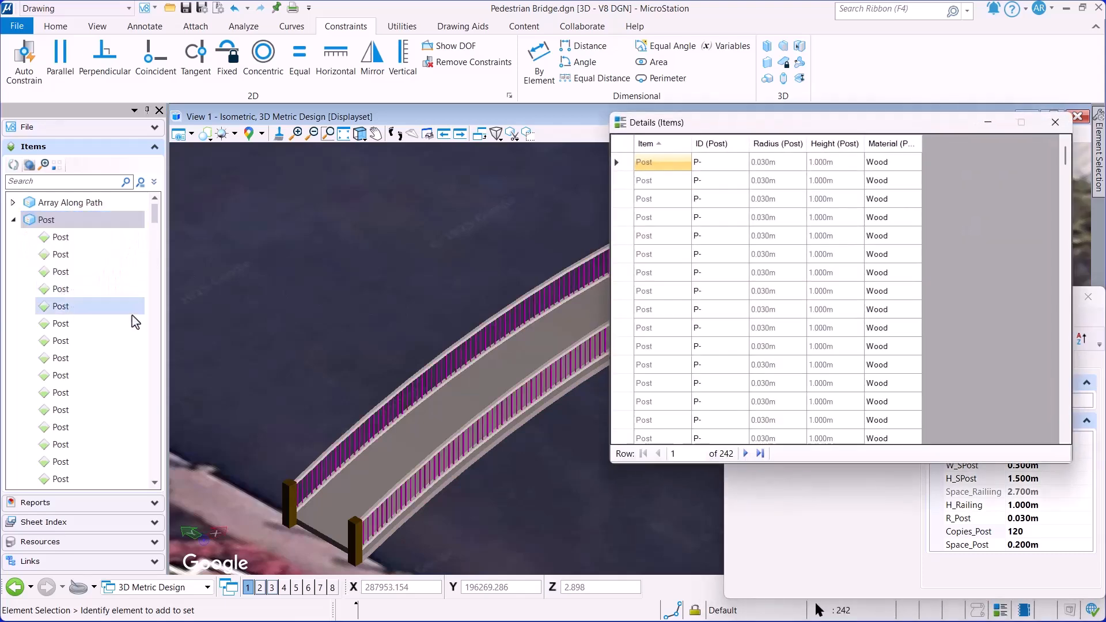
pyautogui.scroll(-3, 744, 409)
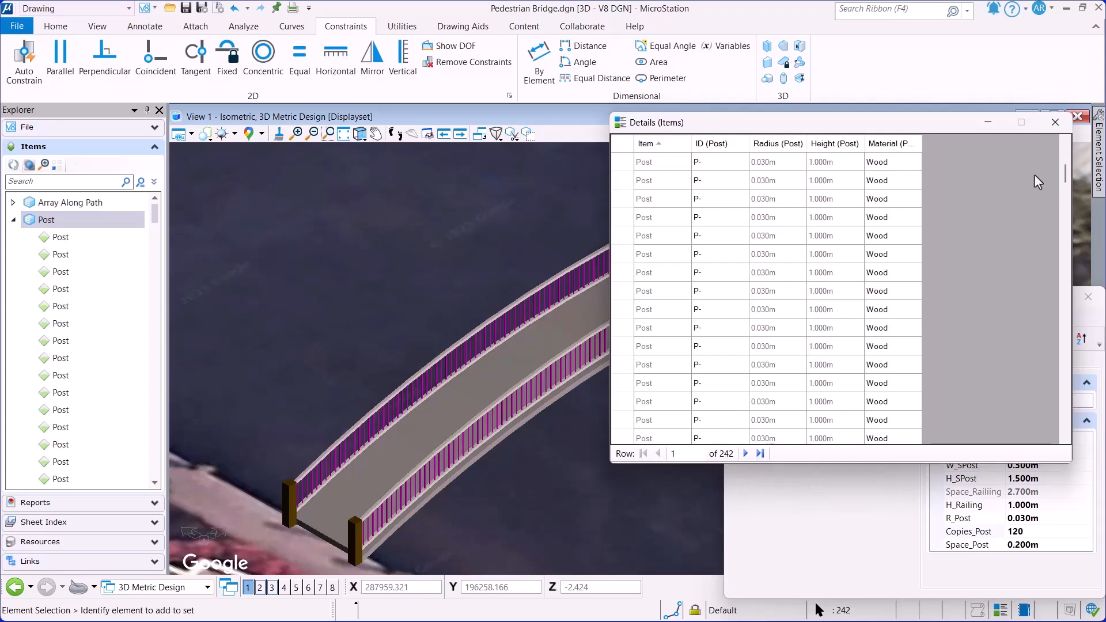
pyautogui.click(1055, 122)
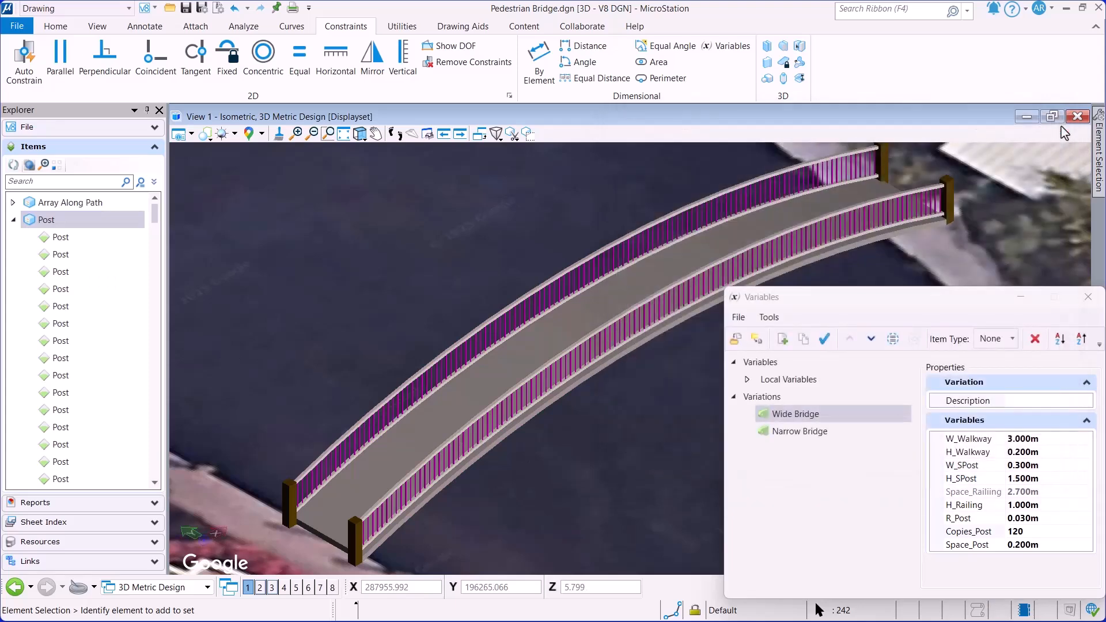
pyautogui.click(1049, 230)
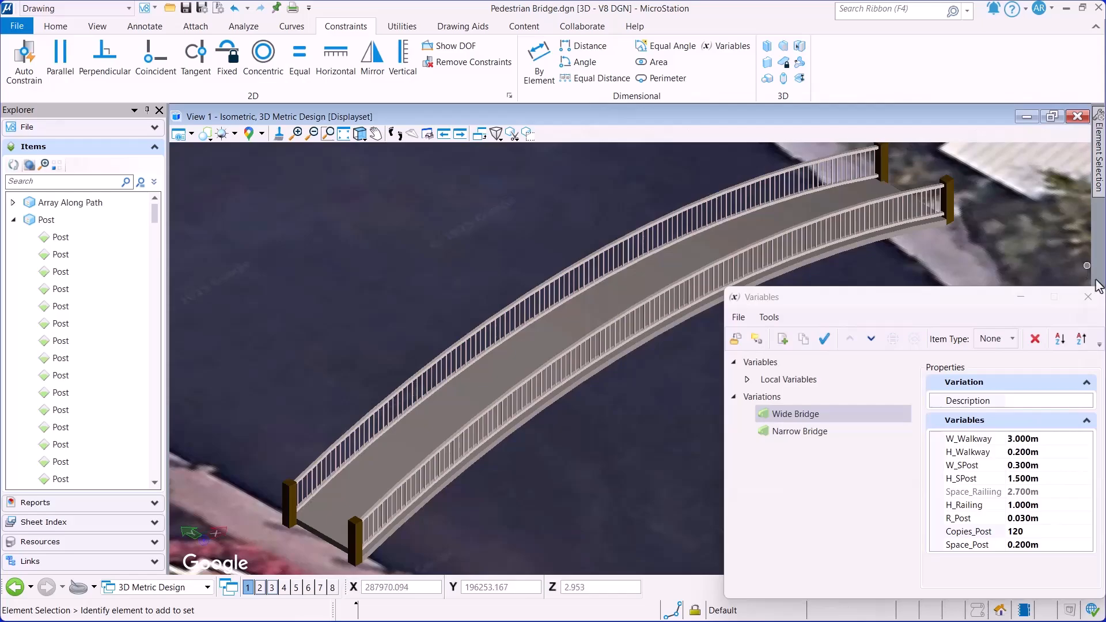
pyautogui.click(1088, 297)
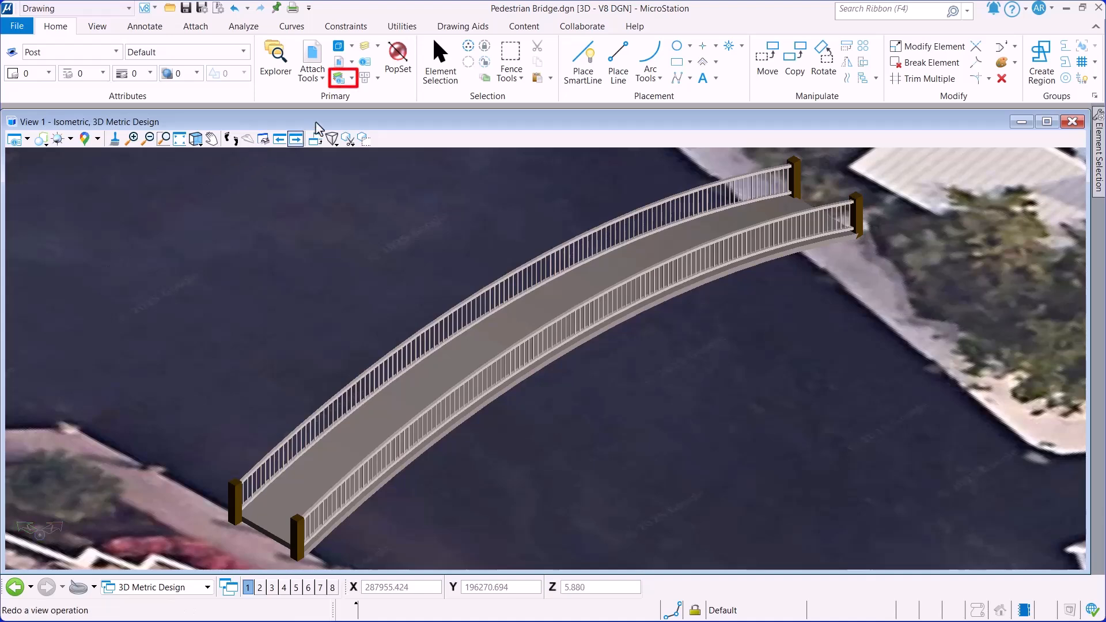
# Step: Create a new level named Drawing in Level Manager and make it the active level
pyautogui.click(338, 82)
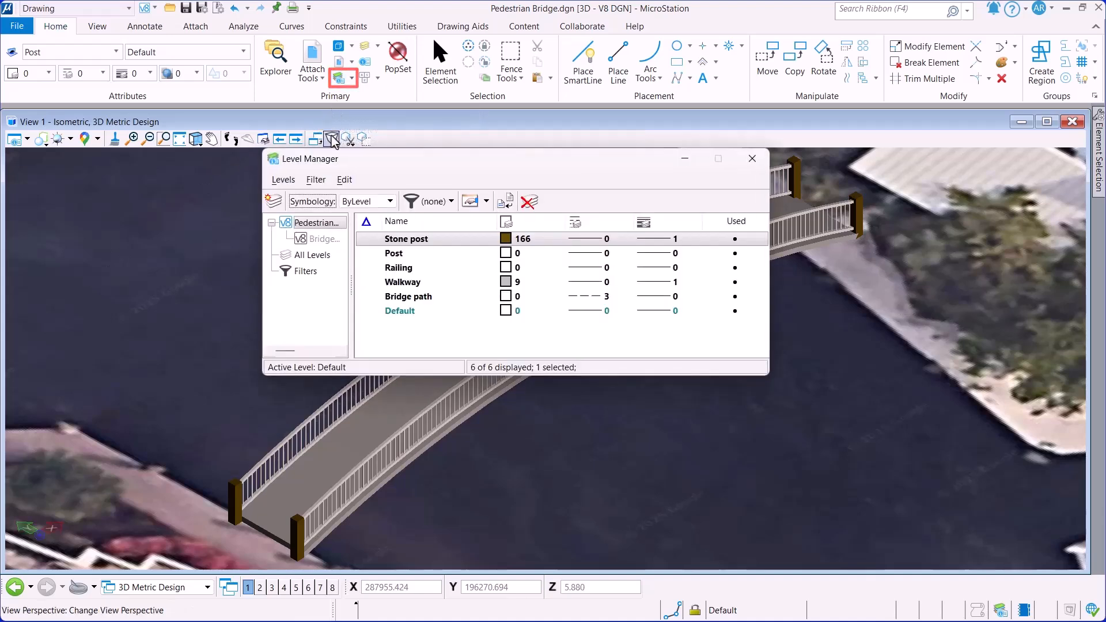
pyautogui.click(274, 201)
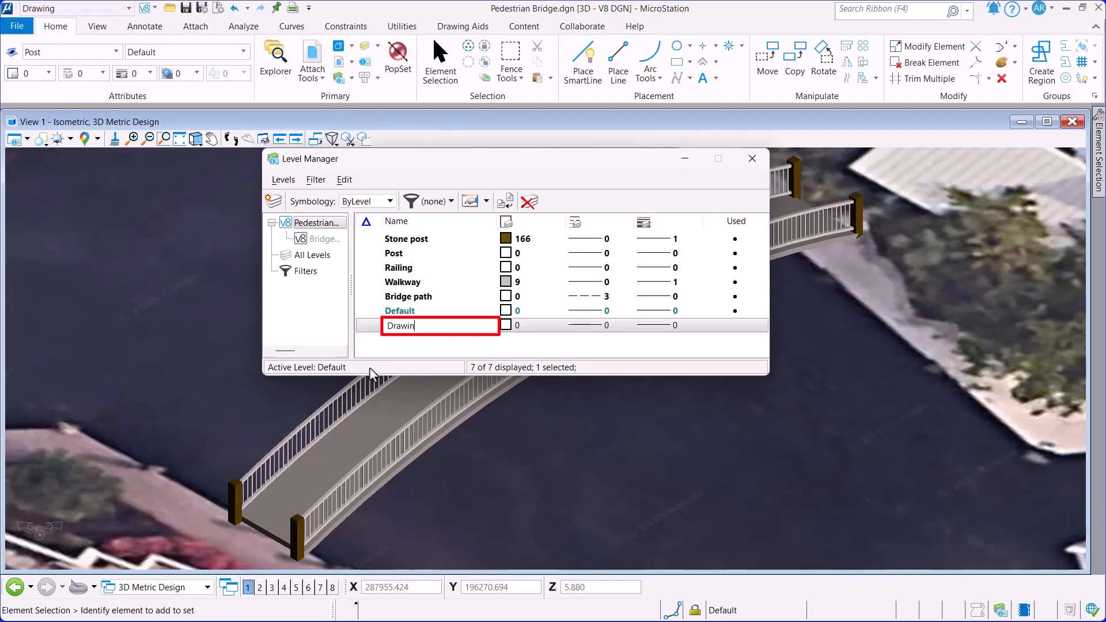
pyautogui.press('Return')
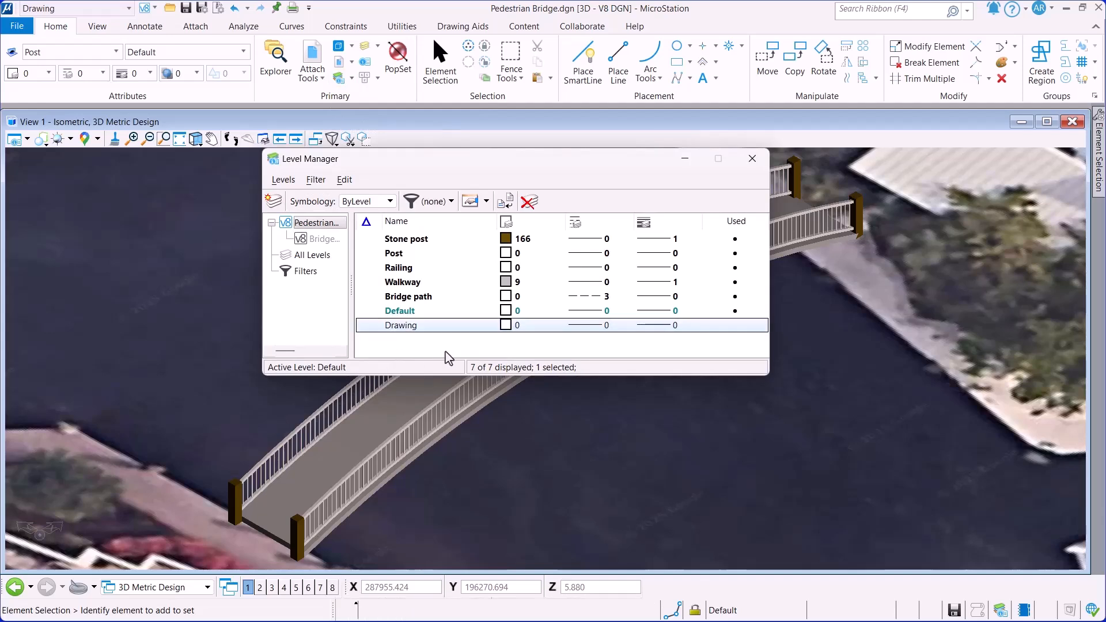
pyautogui.click(752, 158)
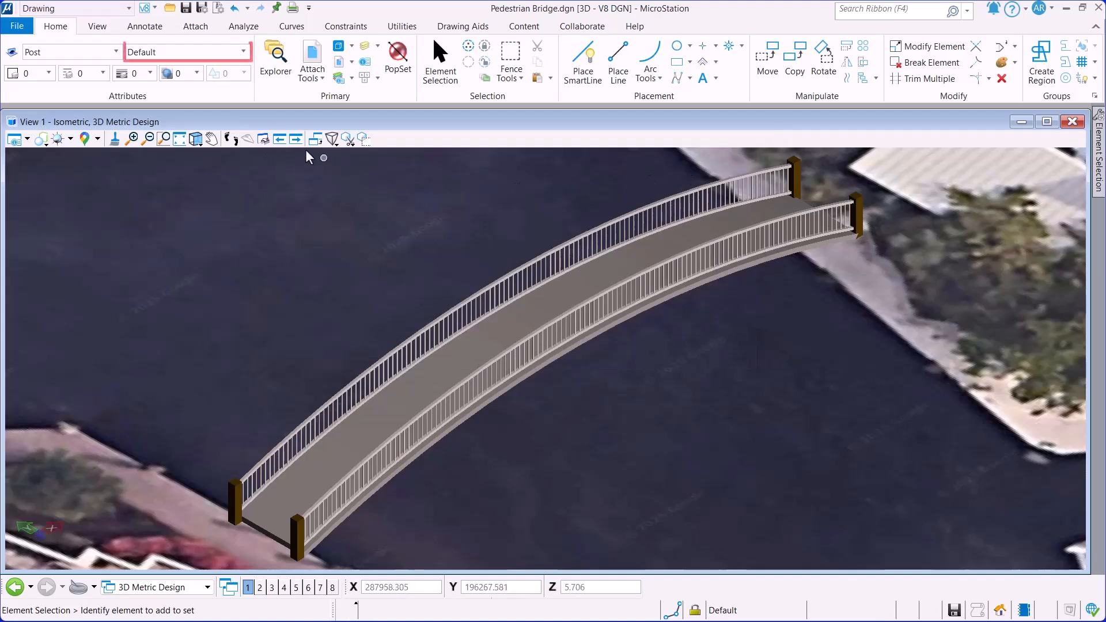
pyautogui.click(244, 52)
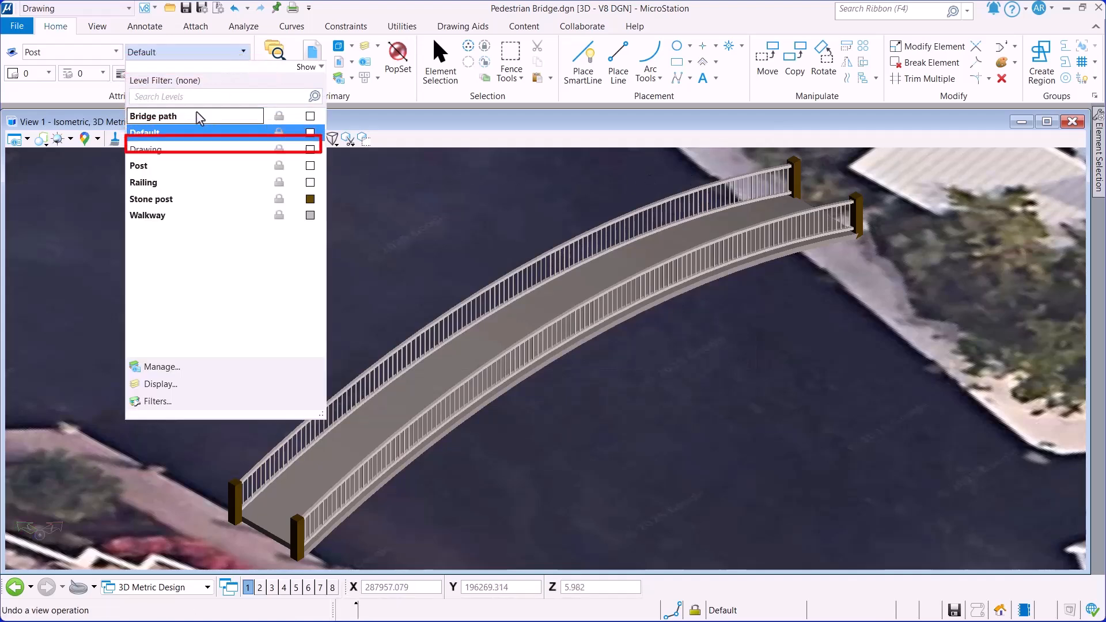
pyautogui.click(144, 149)
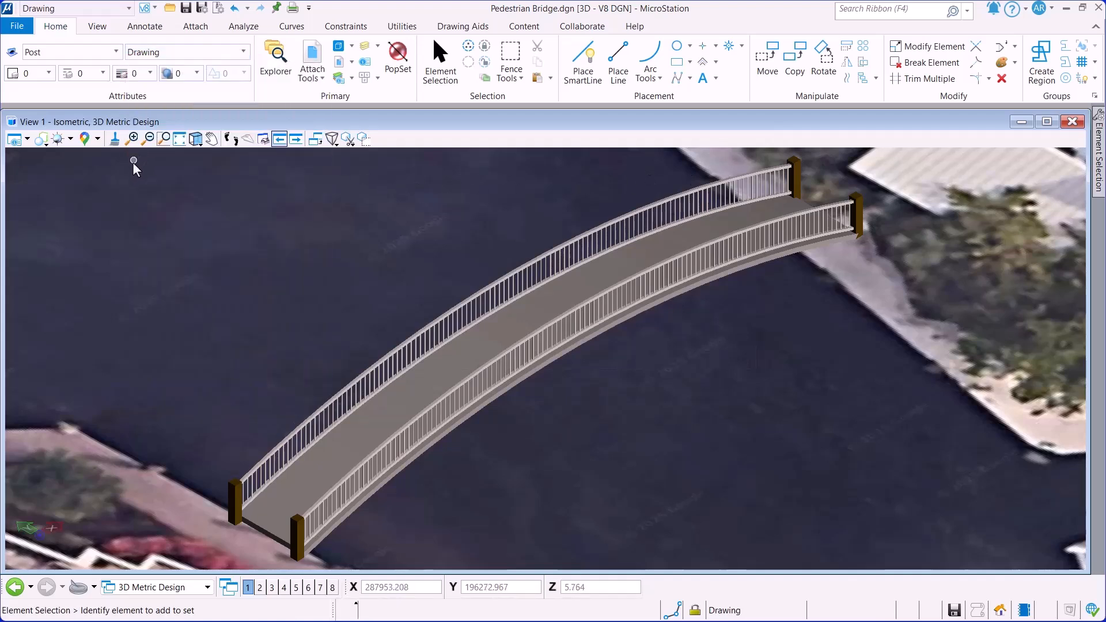
# Step: Rotate View 1 to the Front view and save the file settings
pyautogui.click(198, 144)
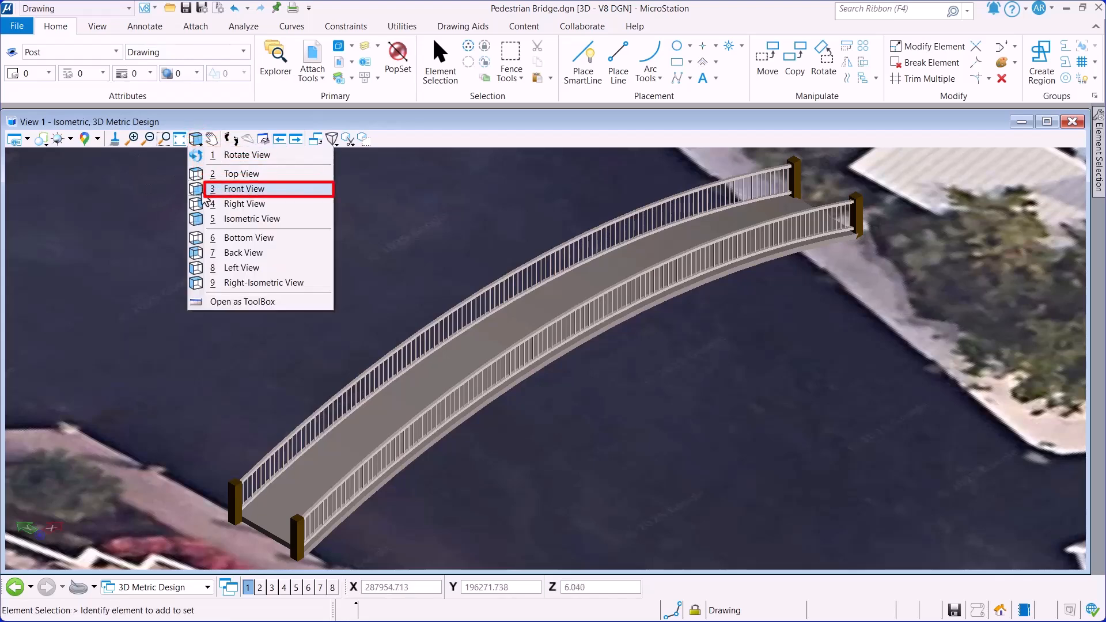
pyautogui.click(211, 193)
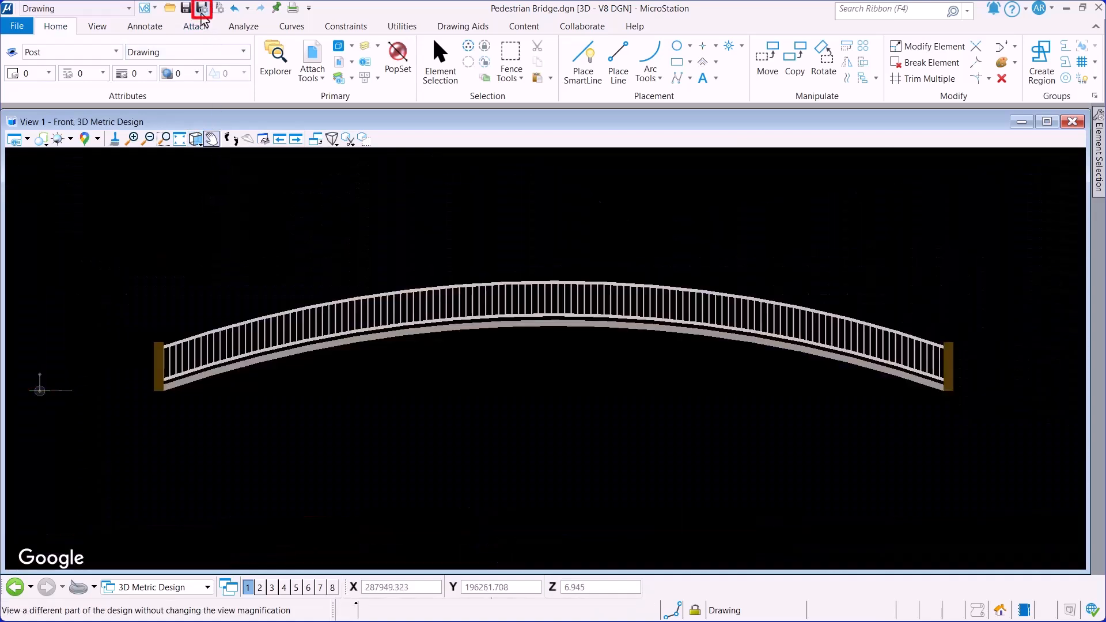
pyautogui.click(202, 11)
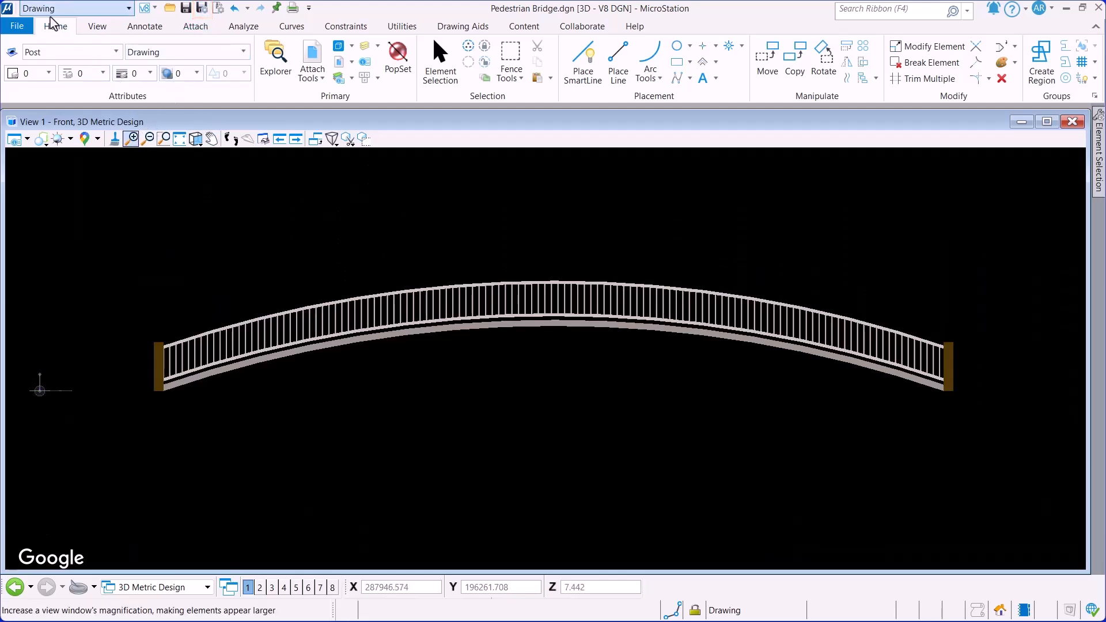
# Step: Place a plan callout with the Plan_Metric drawing seed and Create Drawing enabled, spanning horizontally past both end posts, with its depth below the bridge
pyautogui.click(144, 26)
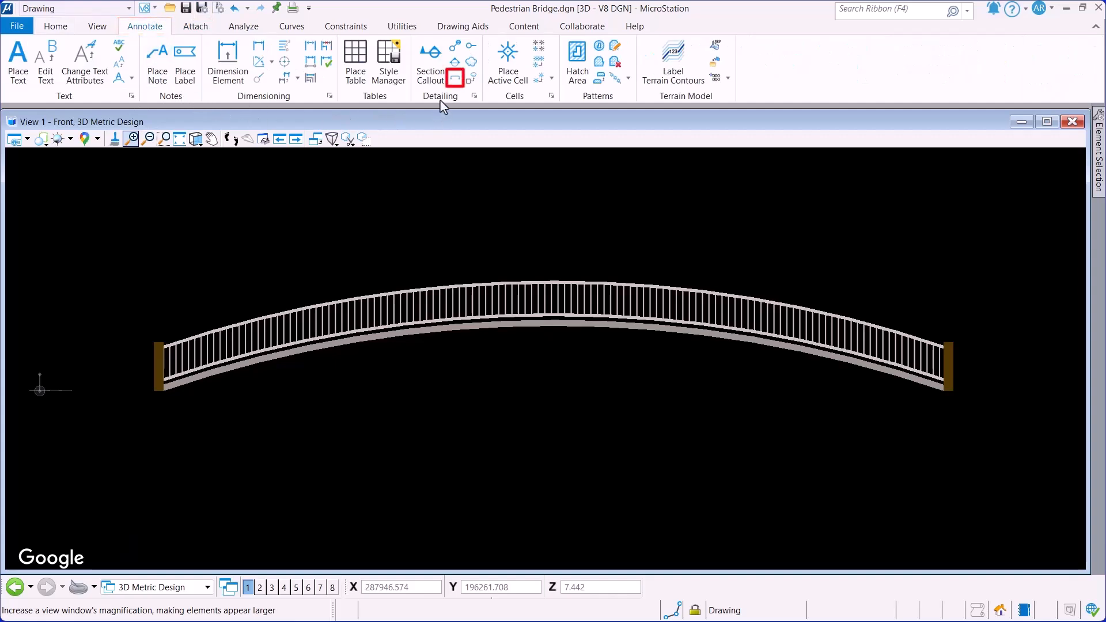
pyautogui.click(455, 79)
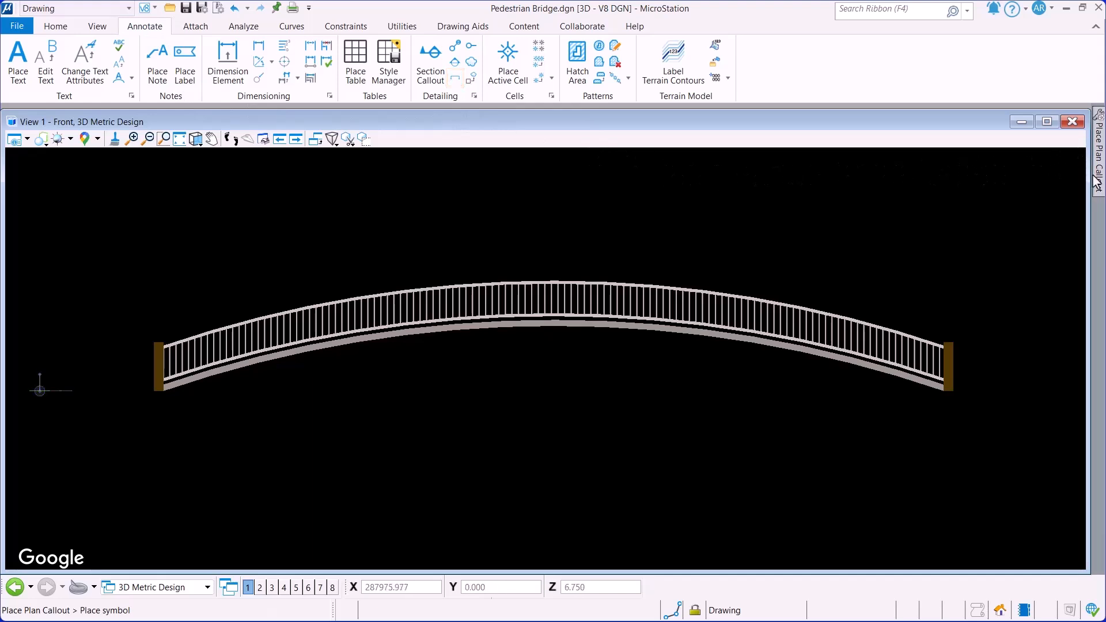
pyautogui.moveTo(1097, 183)
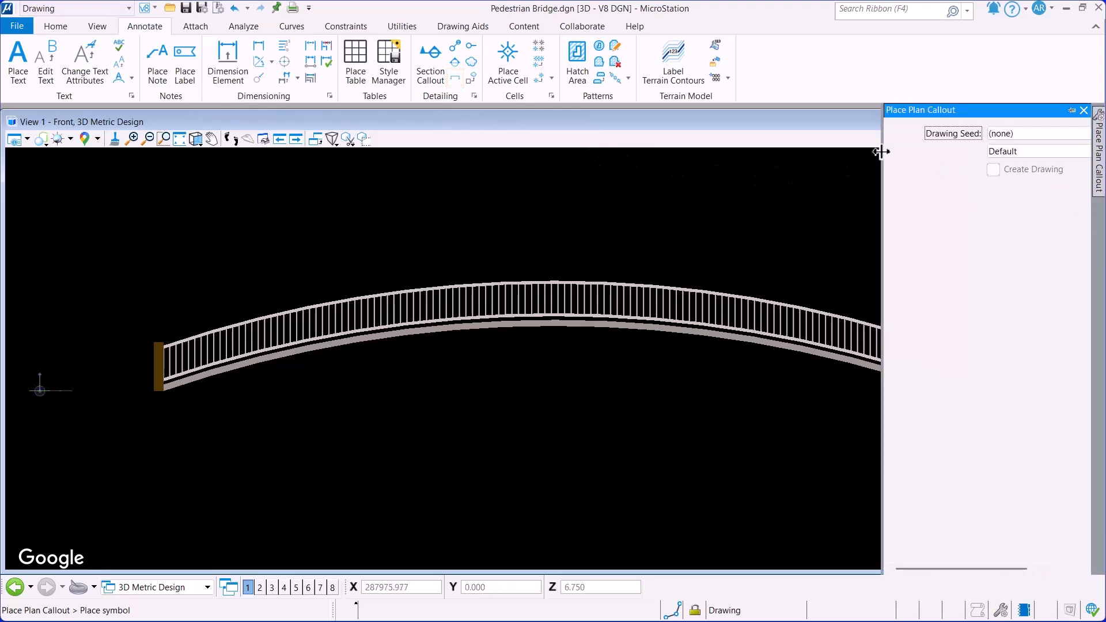
pyautogui.moveTo(881, 151); pyautogui.dragTo(753, 153)
pyautogui.click(938, 135)
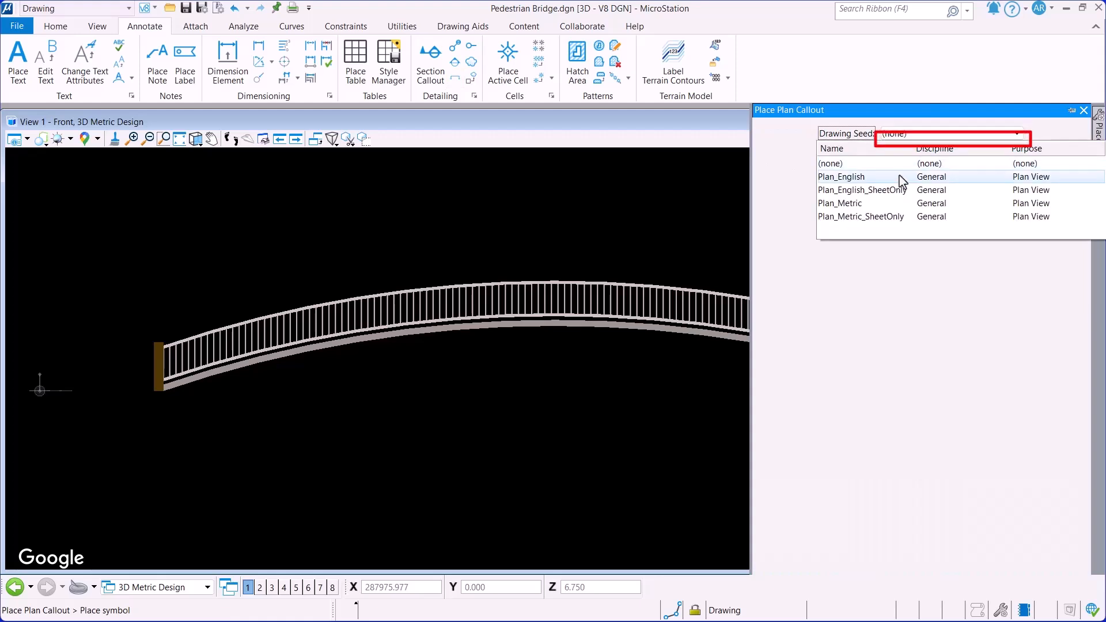
pyautogui.click(829, 203)
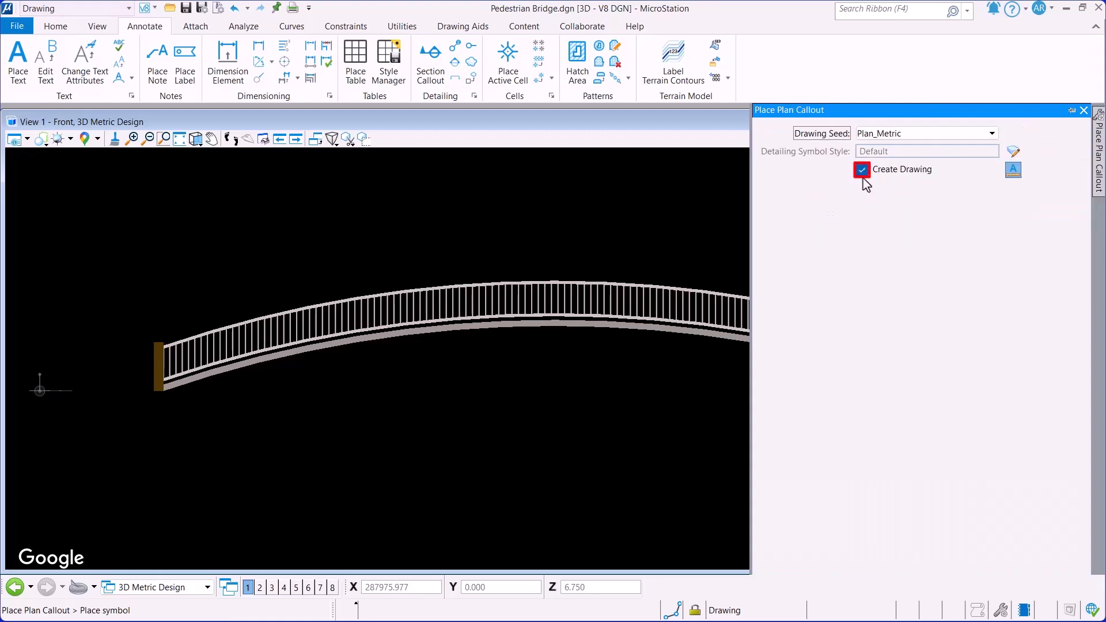
pyautogui.click(138, 365)
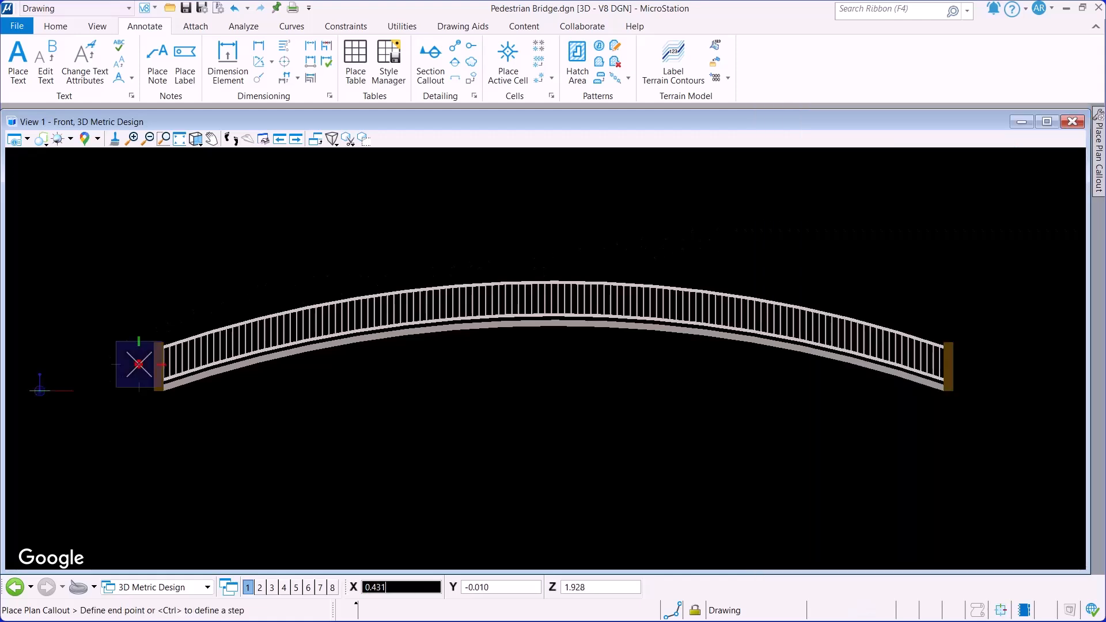
pyautogui.click(975, 368)
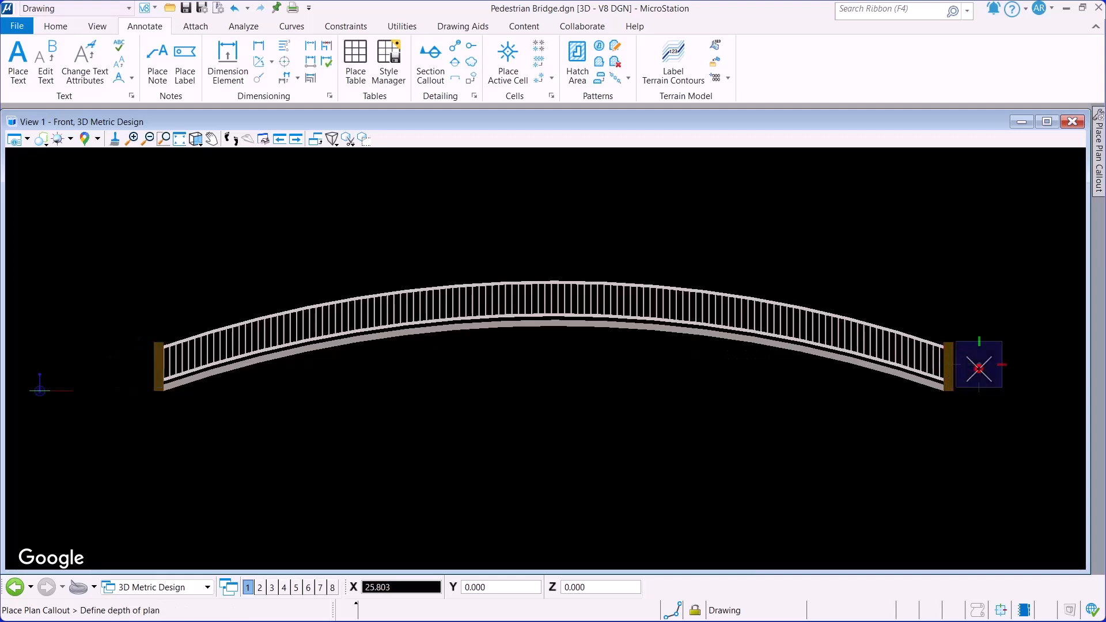
pyautogui.click(975, 415)
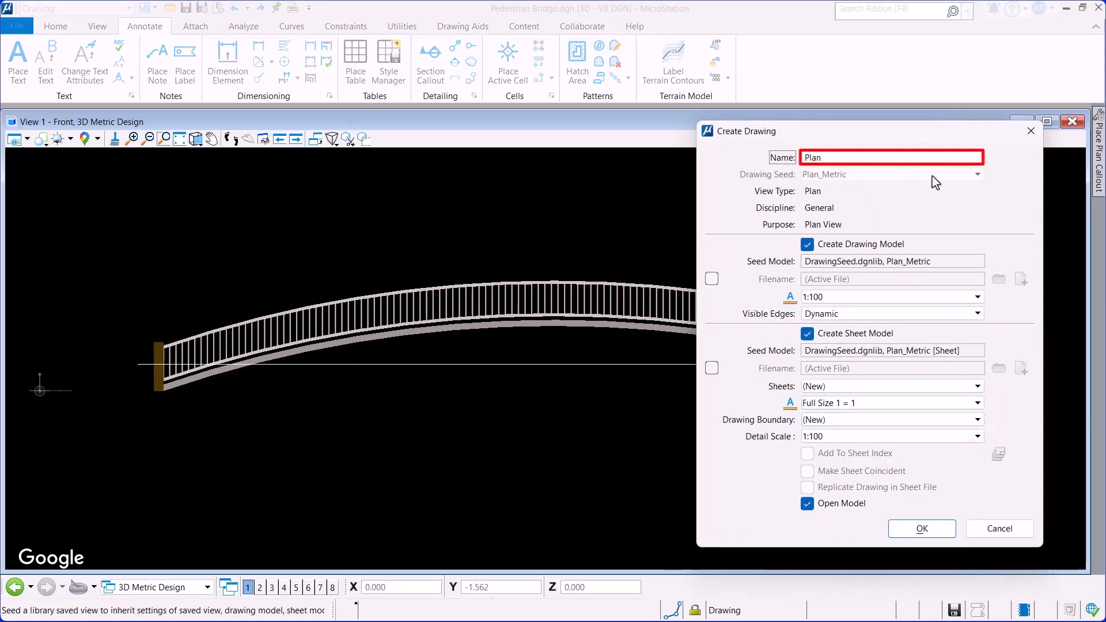
# Step: Create the drawing named Plan_Pedestrian Bridge on a new sheet with detail scale 1:50 and Open Model turned off
pyautogui.write('_Ped')
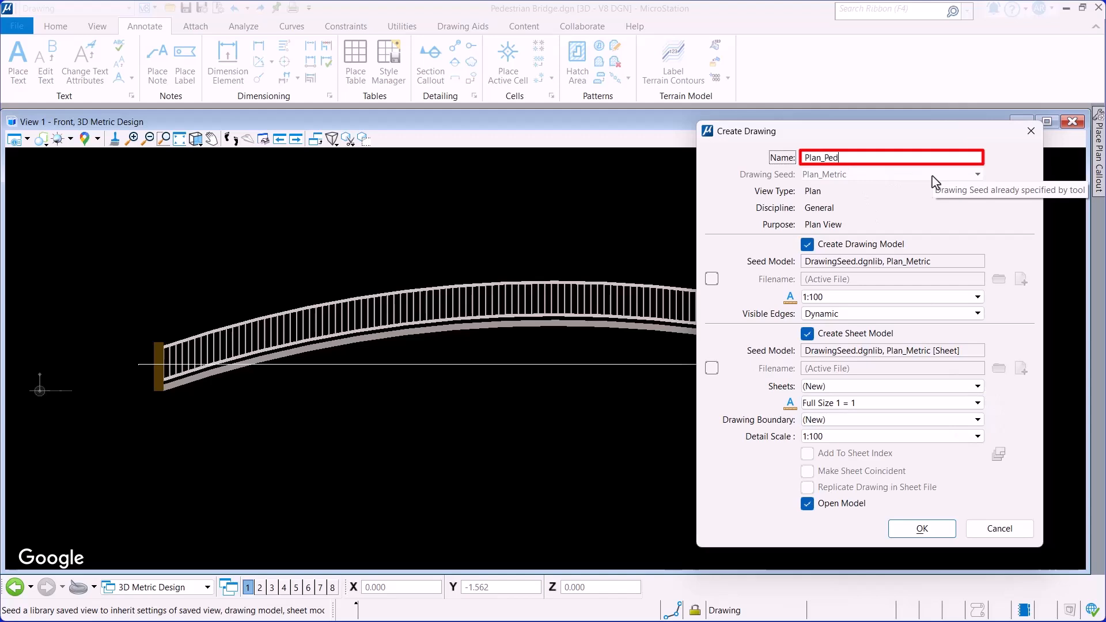
pyautogui.write('estrian Bridge')
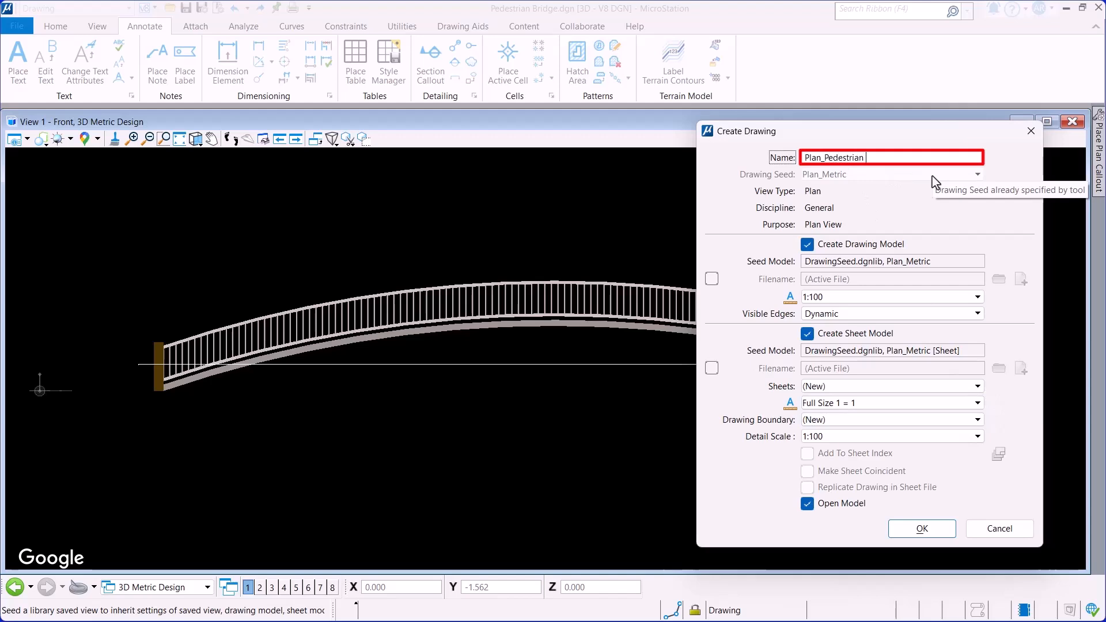
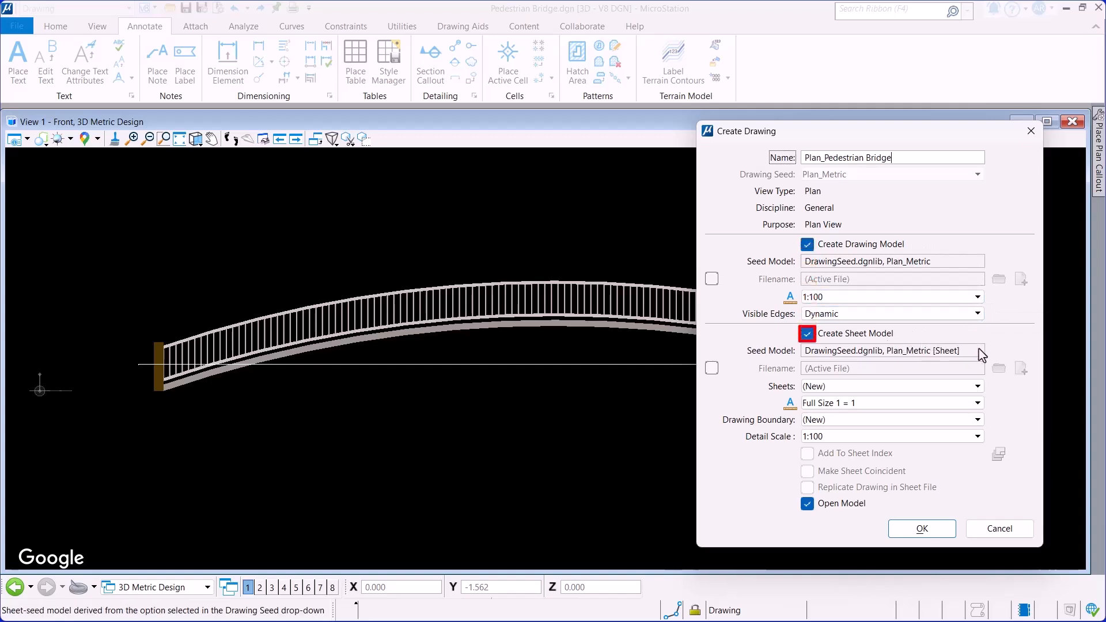
pyautogui.click(977, 387)
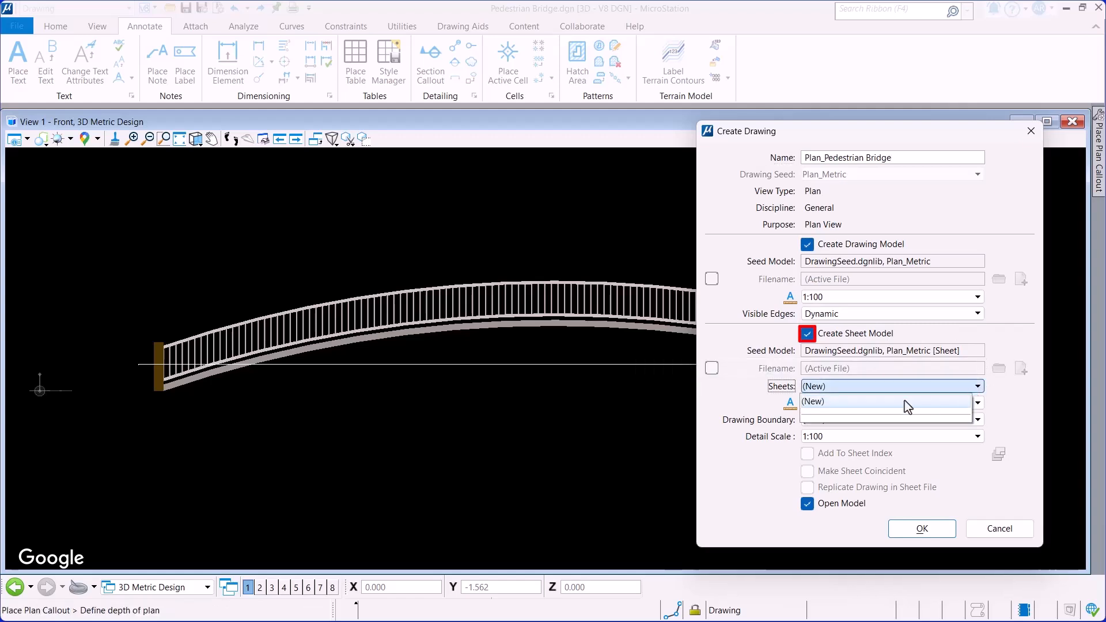
pyautogui.click(812, 402)
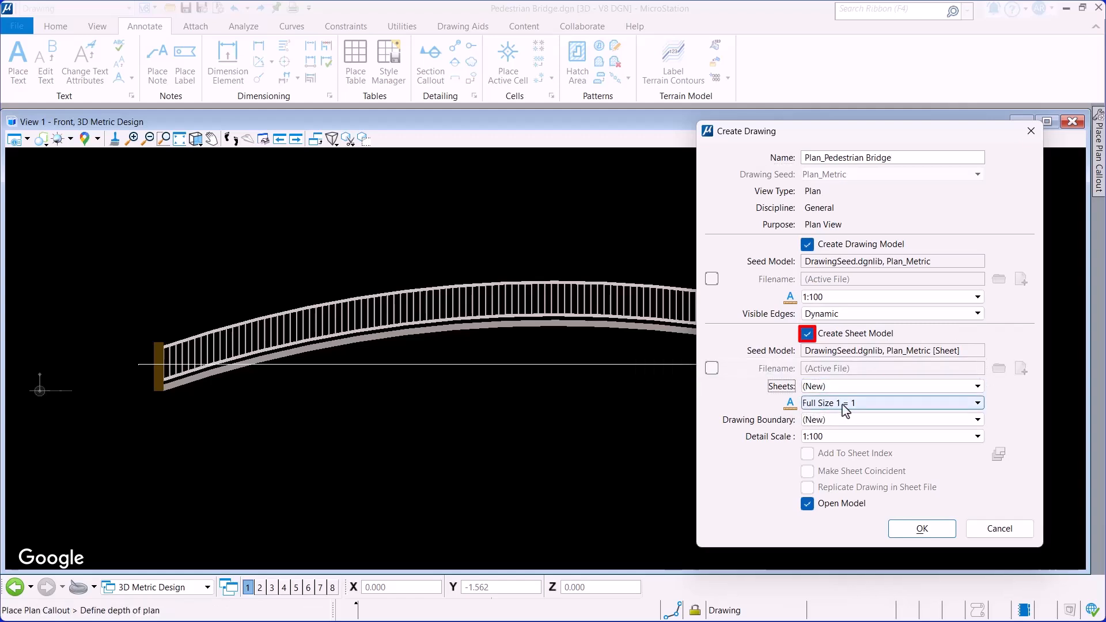
pyautogui.click(978, 436)
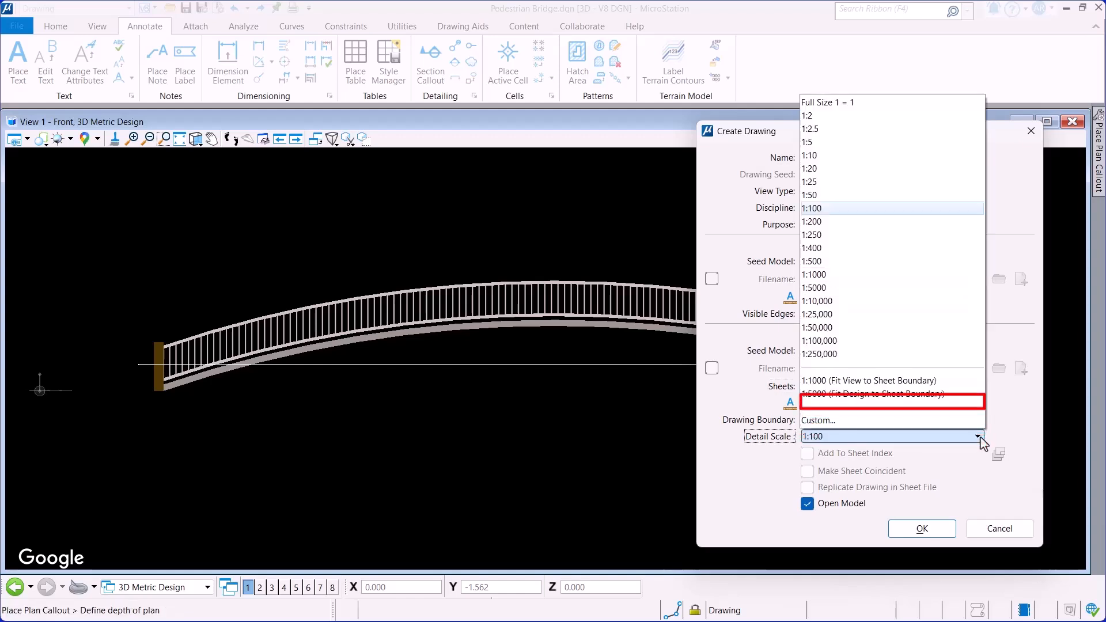
pyautogui.click(899, 195)
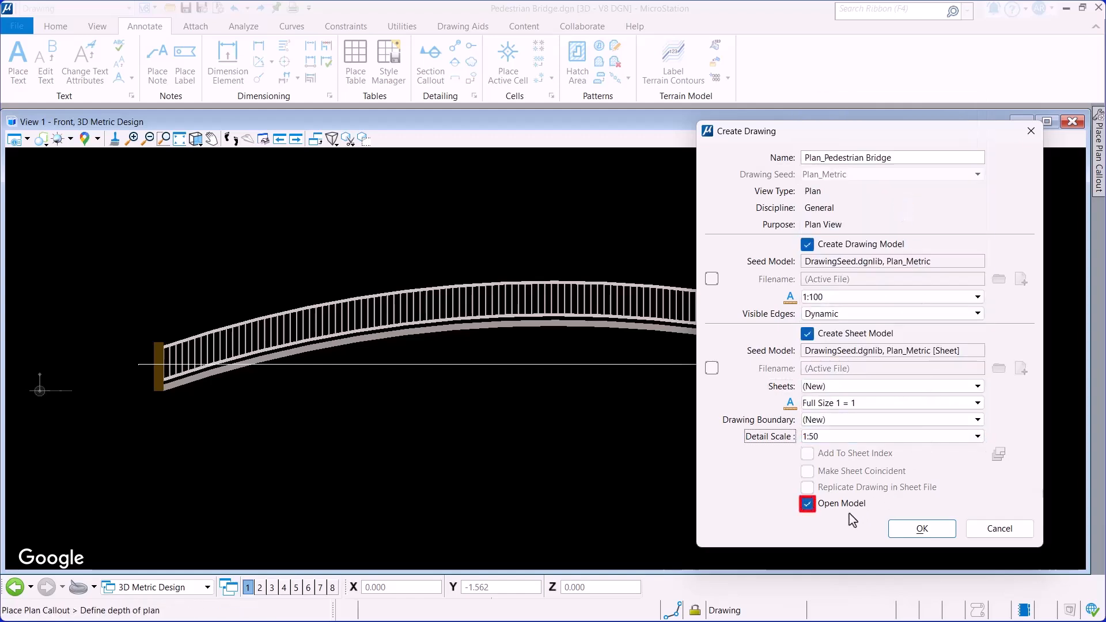
pyautogui.click(807, 508)
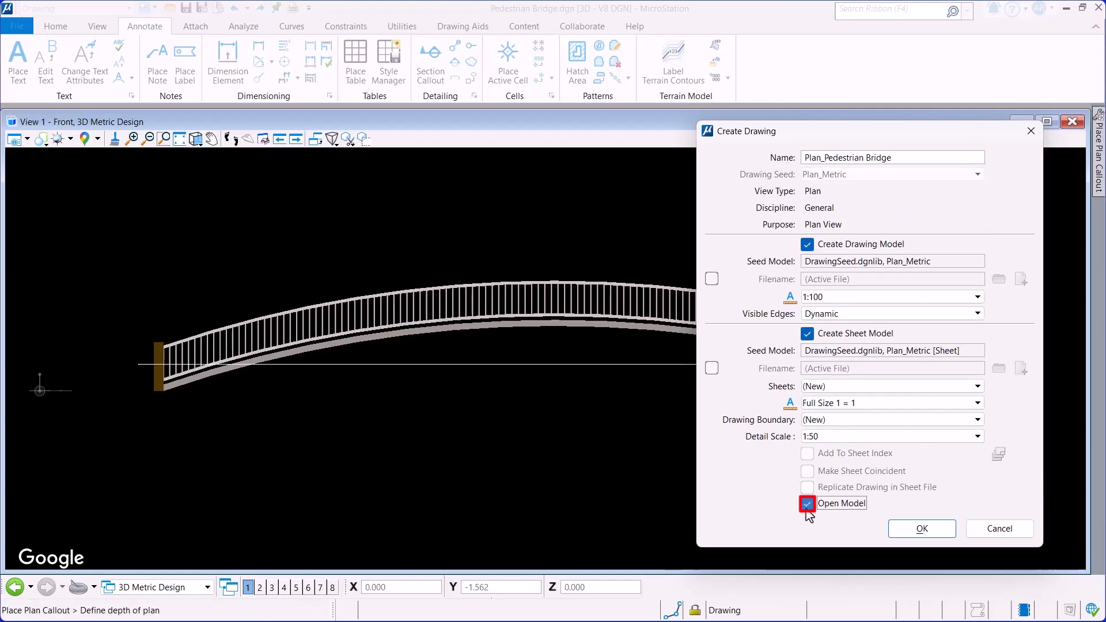
pyautogui.click(913, 529)
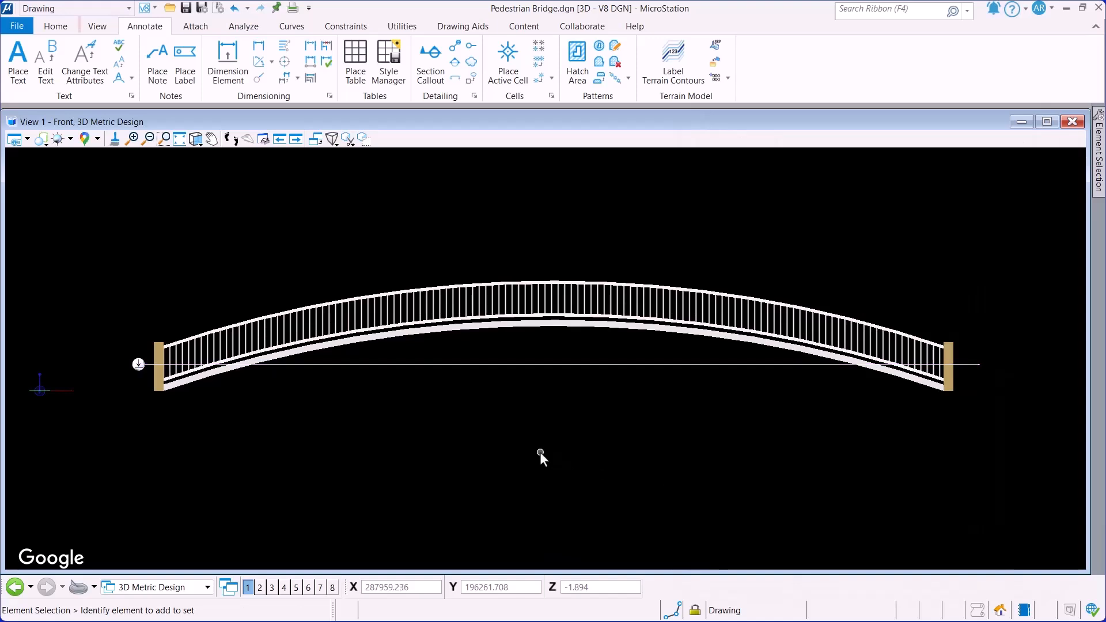
# Step: Check the list of saved views for the plan callout's saved view, and close the list
pyautogui.click(97, 29)
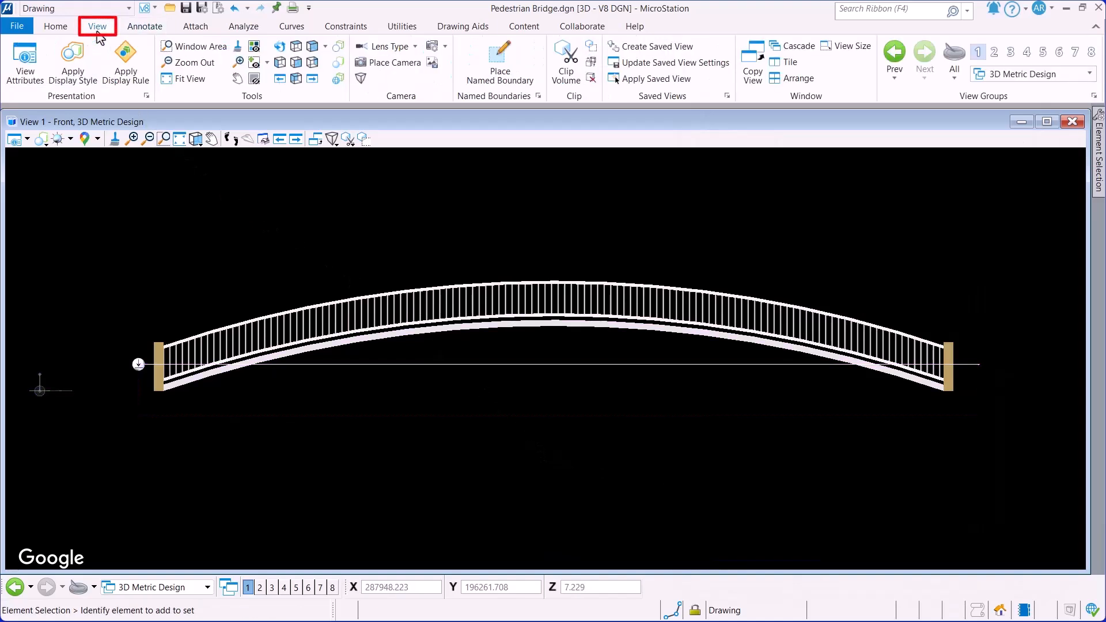
pyautogui.click(728, 97)
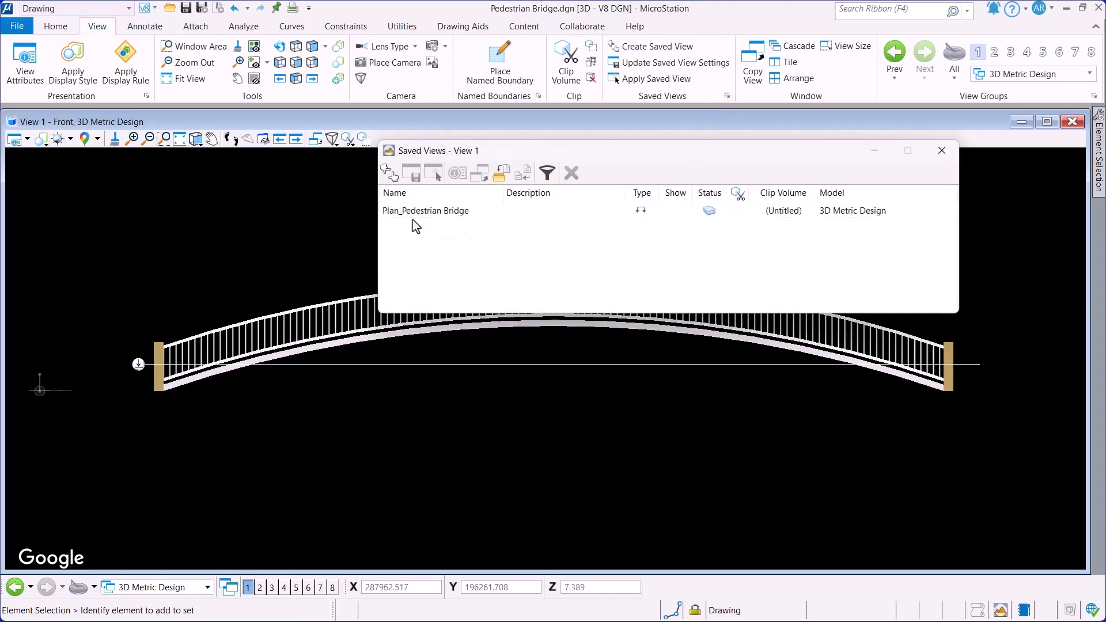
pyautogui.click(942, 150)
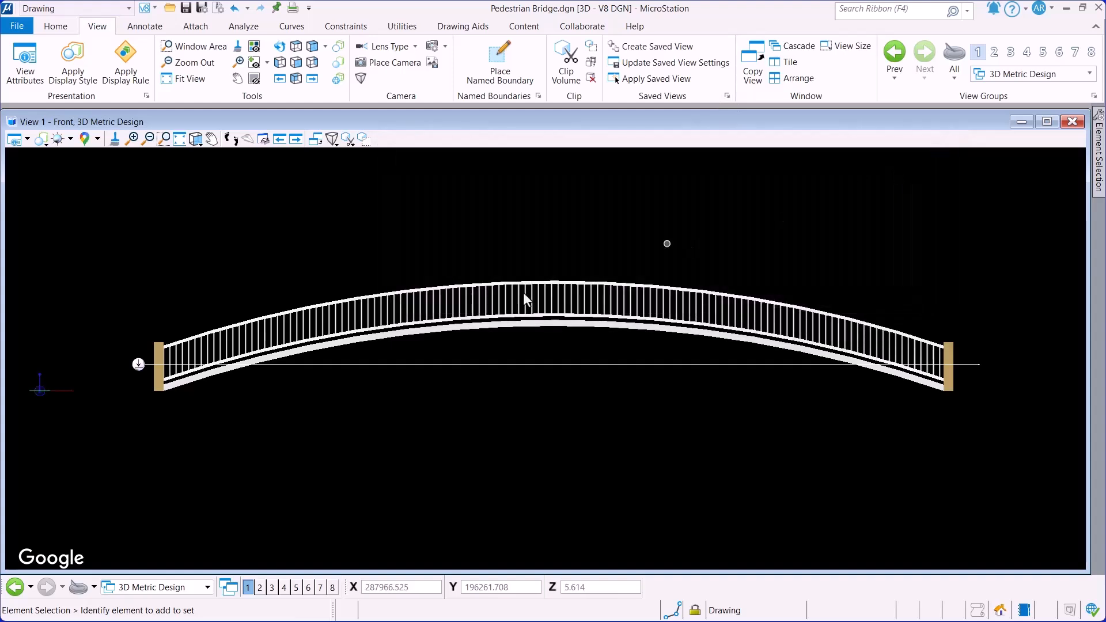
# Step: Inspect the extents of the plan callout crossing the bridge in the front view
pyautogui.moveTo(137, 366)
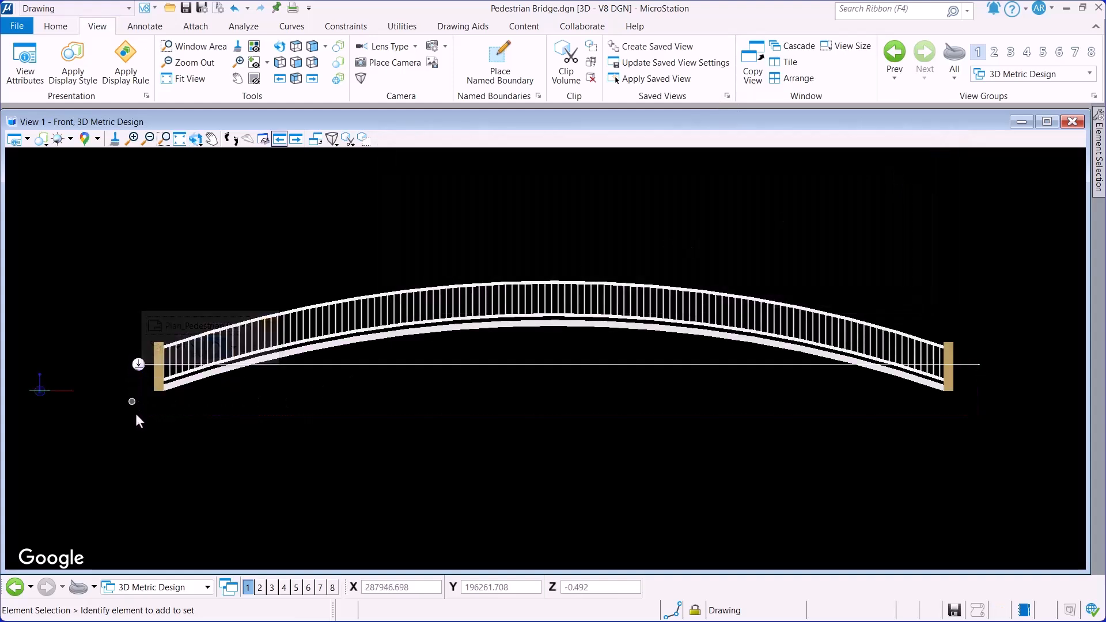
pyautogui.click(413, 367)
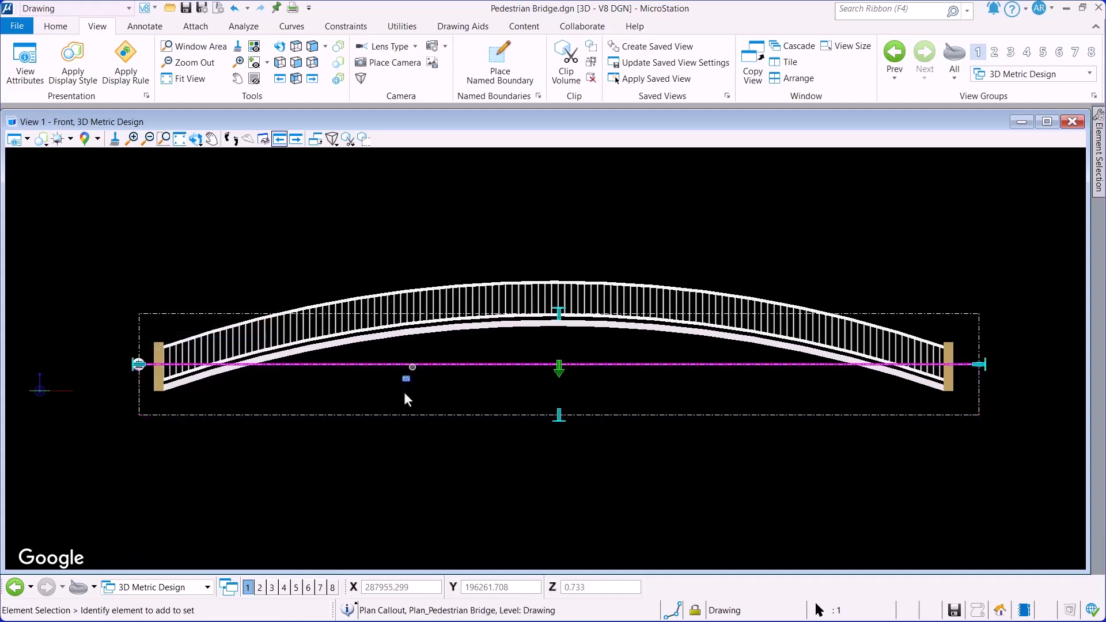
pyautogui.click(369, 487)
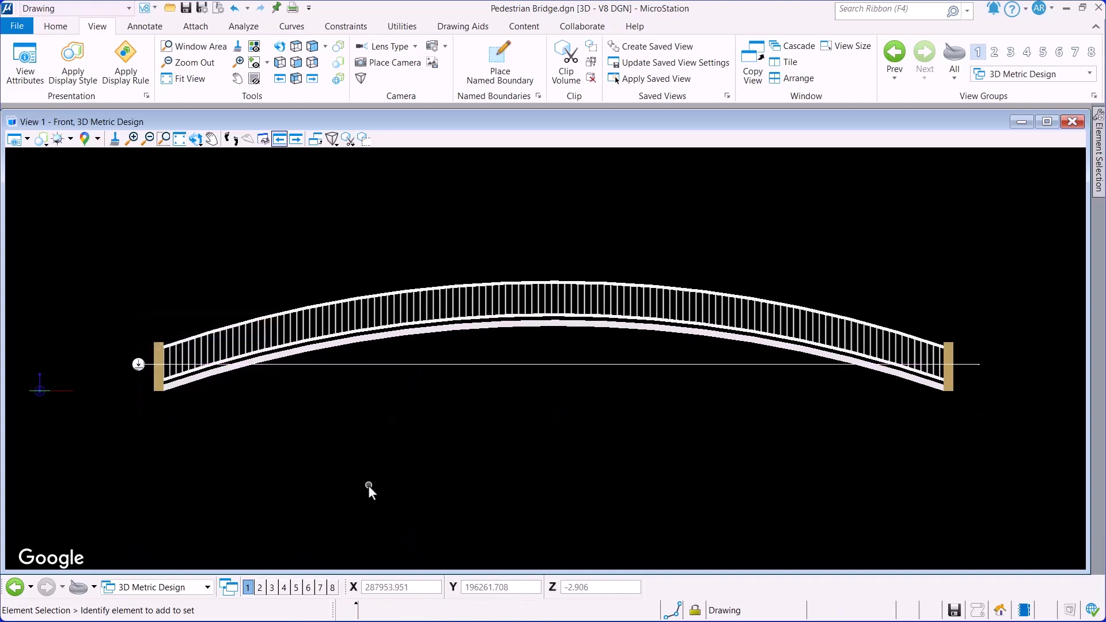
# Step: Open the Plan_Pedestrian Bridge drawing model from the models list and fit its contents in the view
pyautogui.click(55, 26)
pyautogui.click(324, 62)
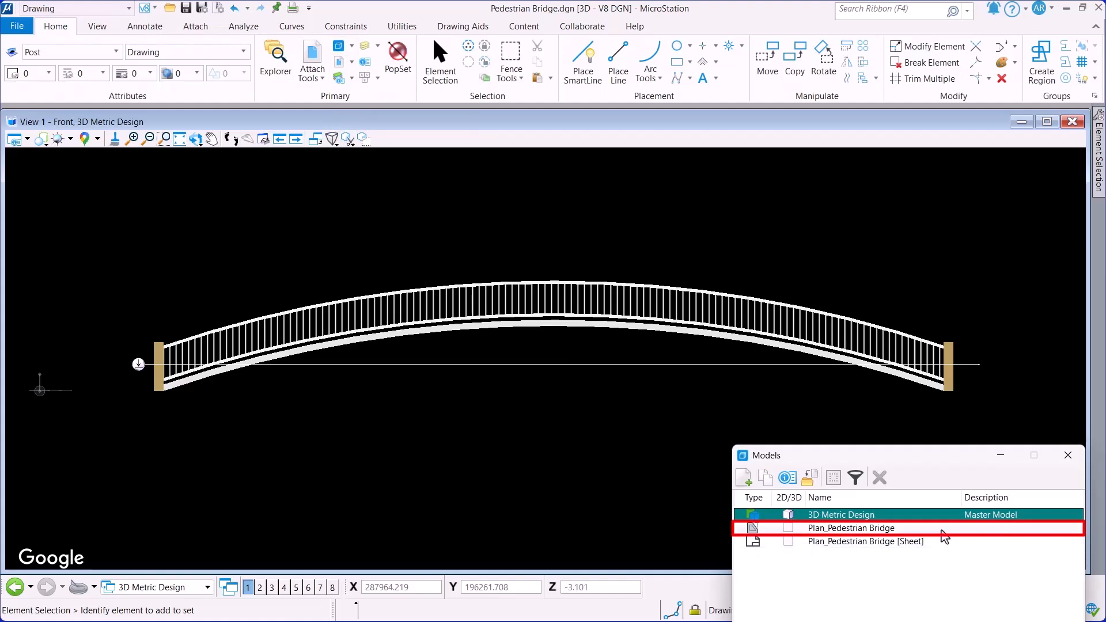
pyautogui.doubleClick(942, 530)
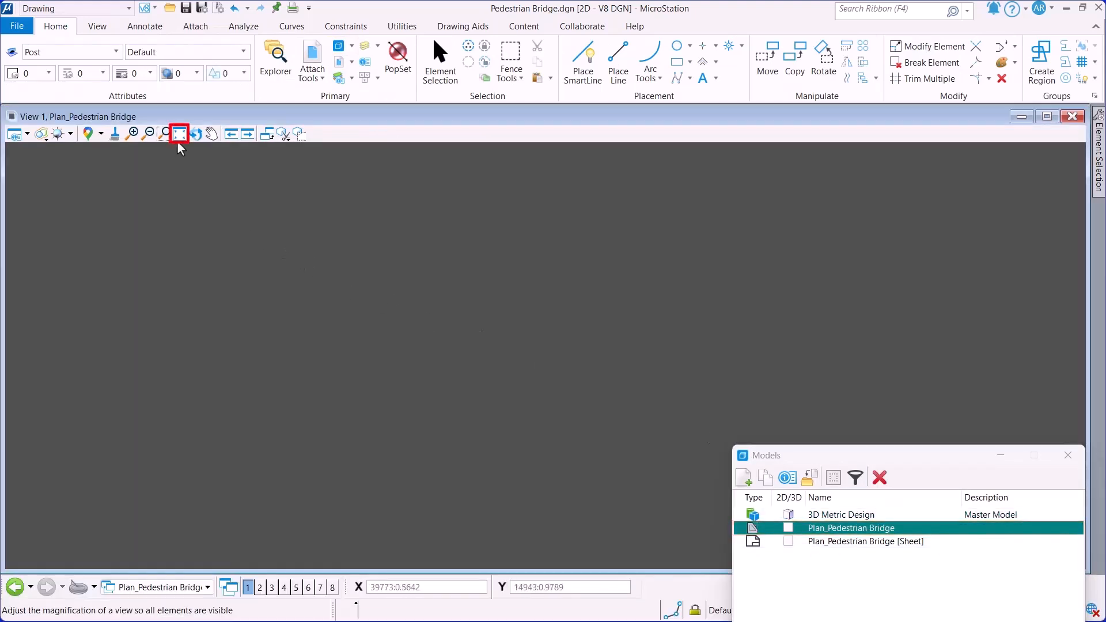
pyautogui.click(179, 142)
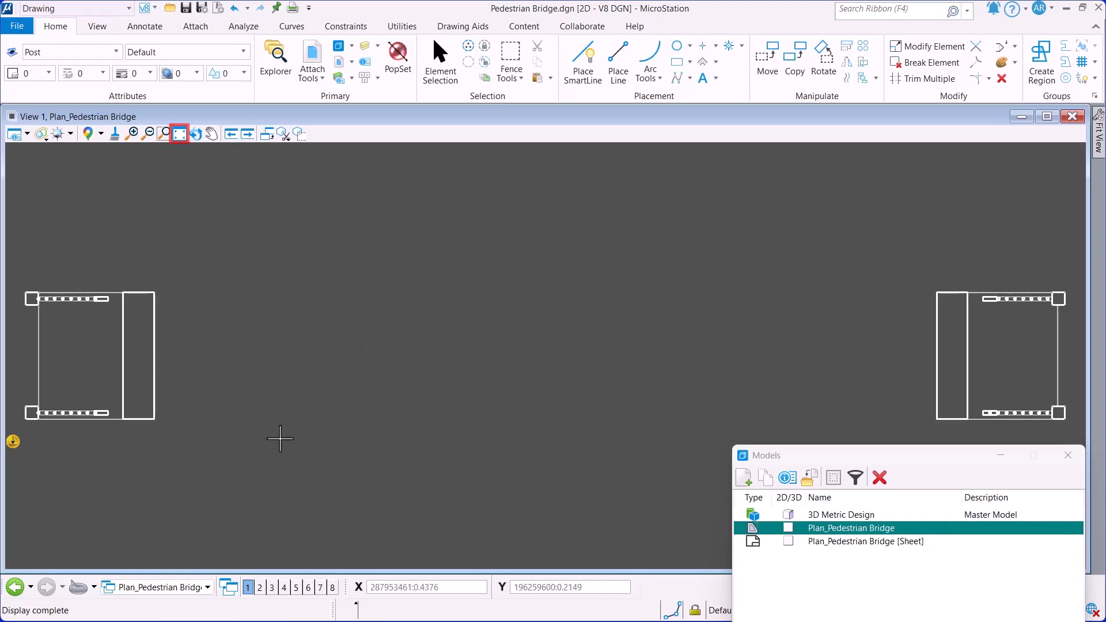
# Step: Review the drawing's references, then open the Plan_Pedestrian Bridge [Sheet] model and check the reference attached there
pyautogui.click(311, 58)
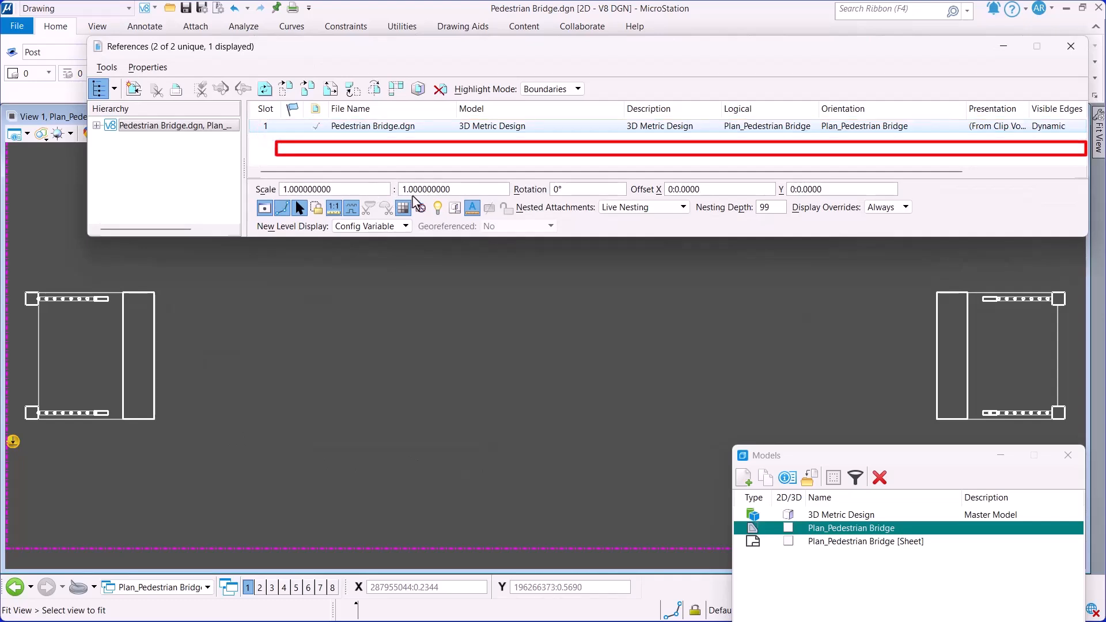
pyautogui.doubleClick(825, 542)
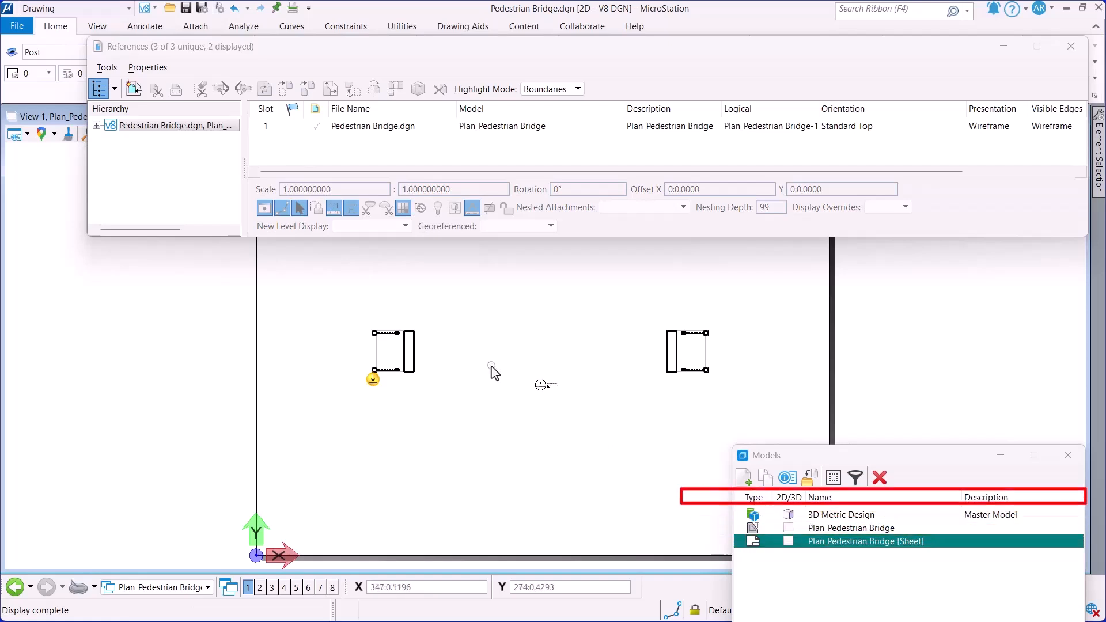
pyautogui.click(377, 127)
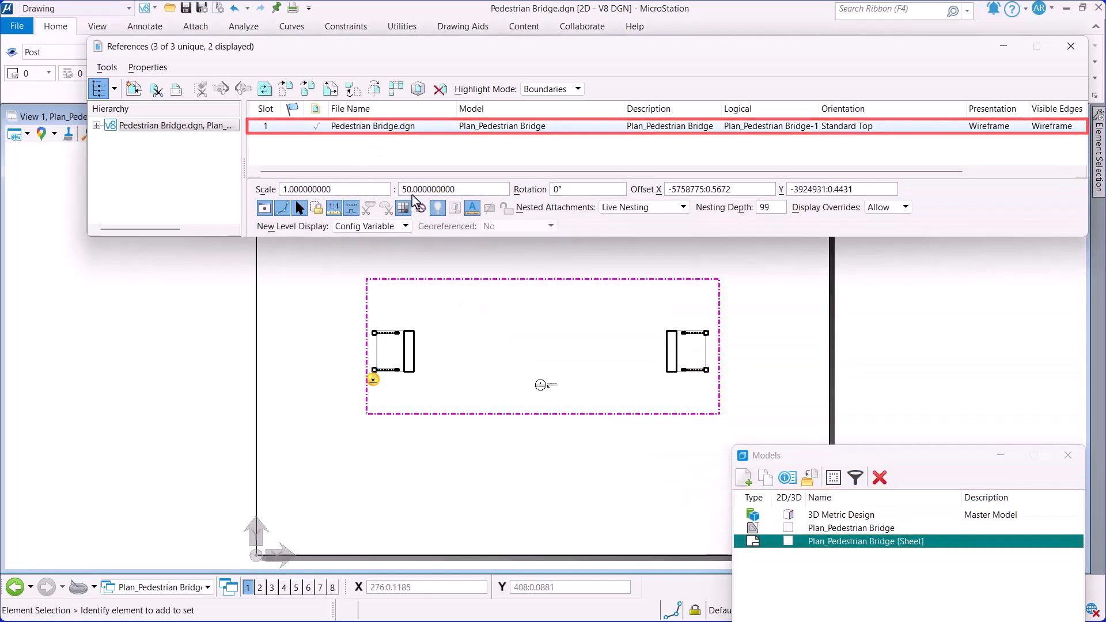
pyautogui.click(417, 156)
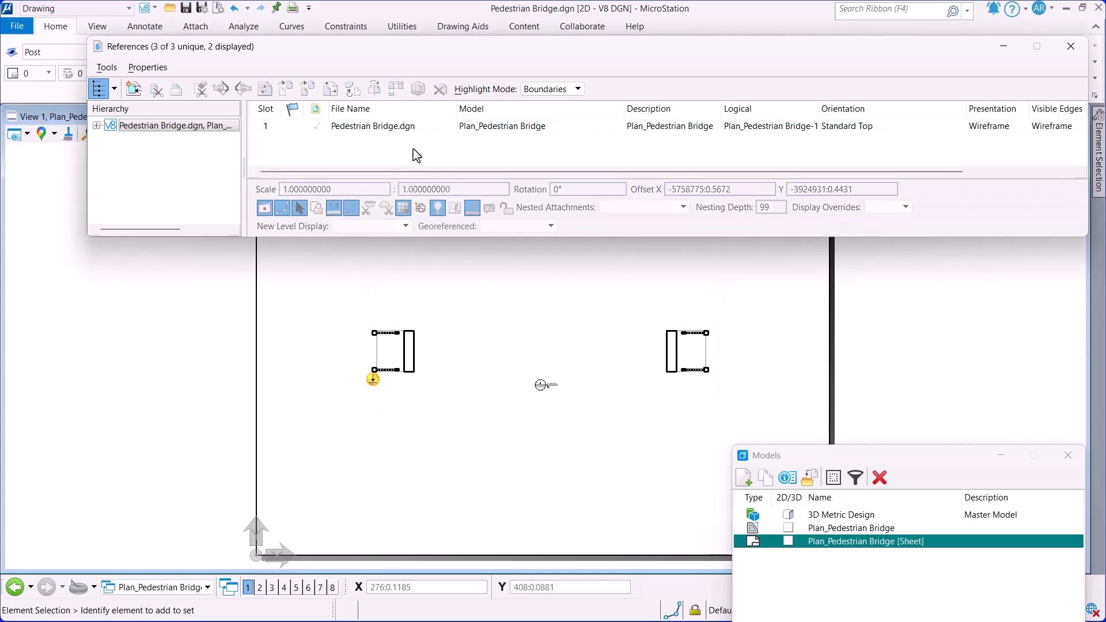
pyautogui.click(1068, 455)
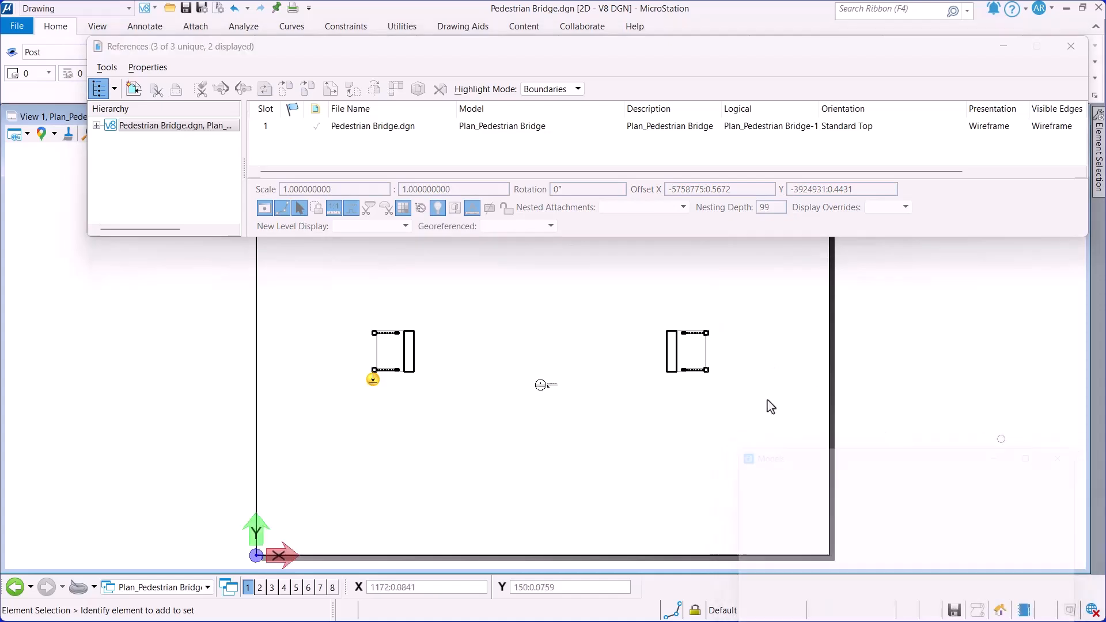
# Step: Attach OnBoarding-Border.dgn to the sheet as a reference using the Coincident World method
pyautogui.scroll(-2, 585, 382)
pyautogui.moveTo(583, 382); pyautogui.dragTo(544, 416, button='middle')
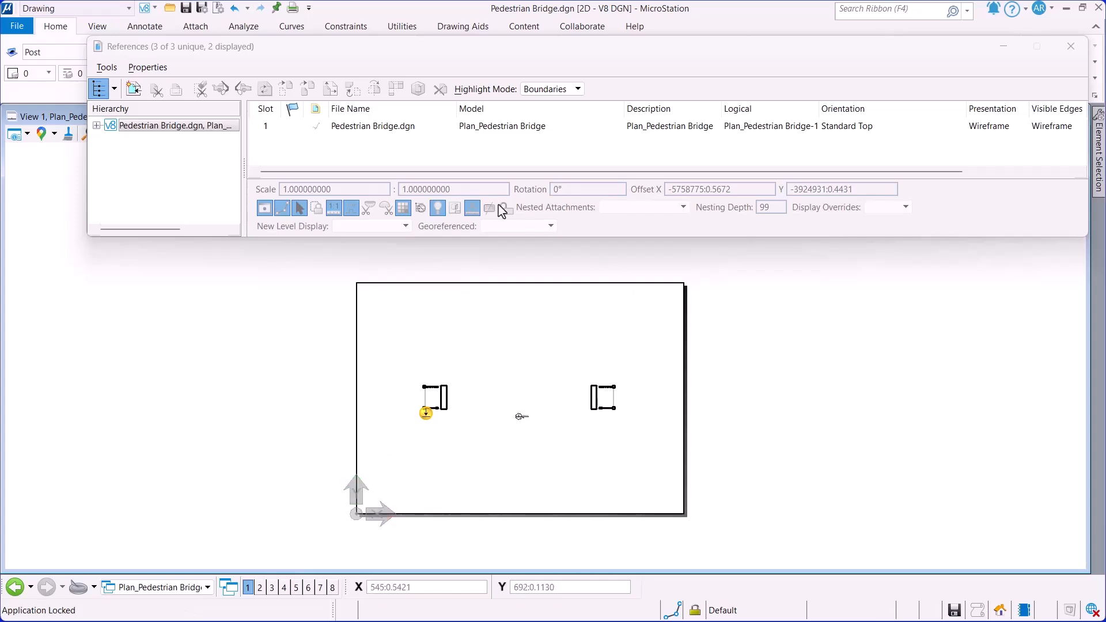
pyautogui.click(317, 151)
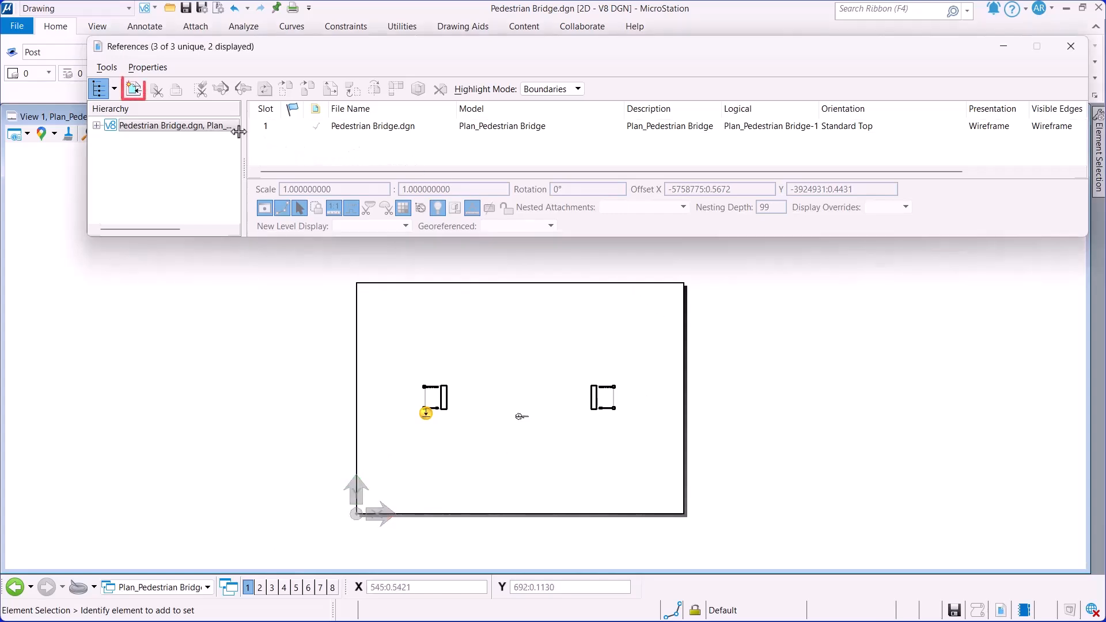
pyautogui.click(133, 89)
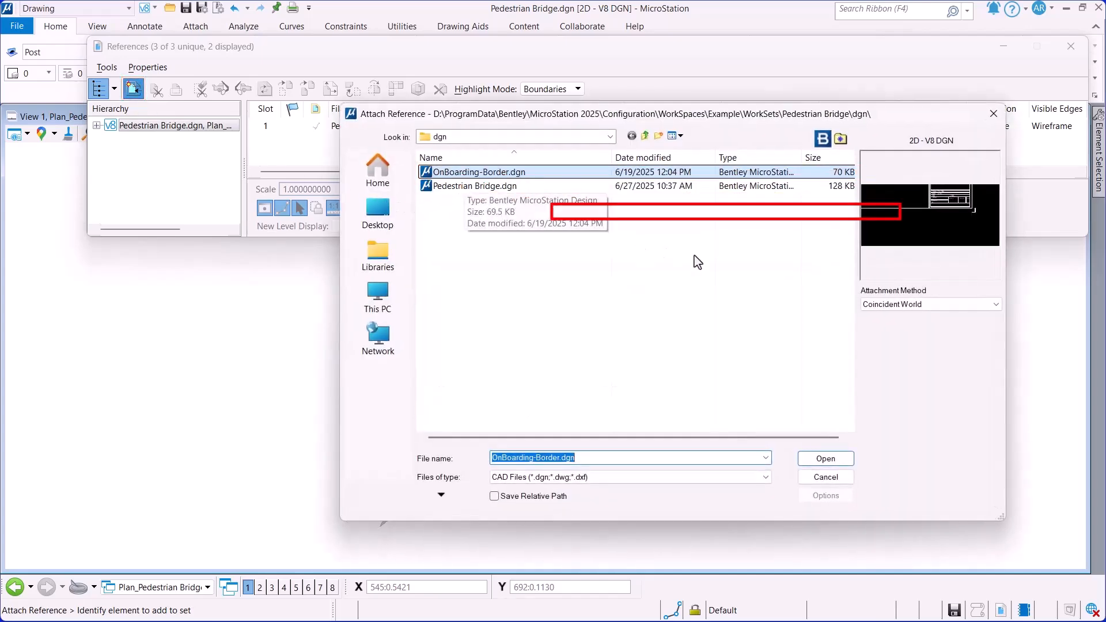
pyautogui.click(839, 461)
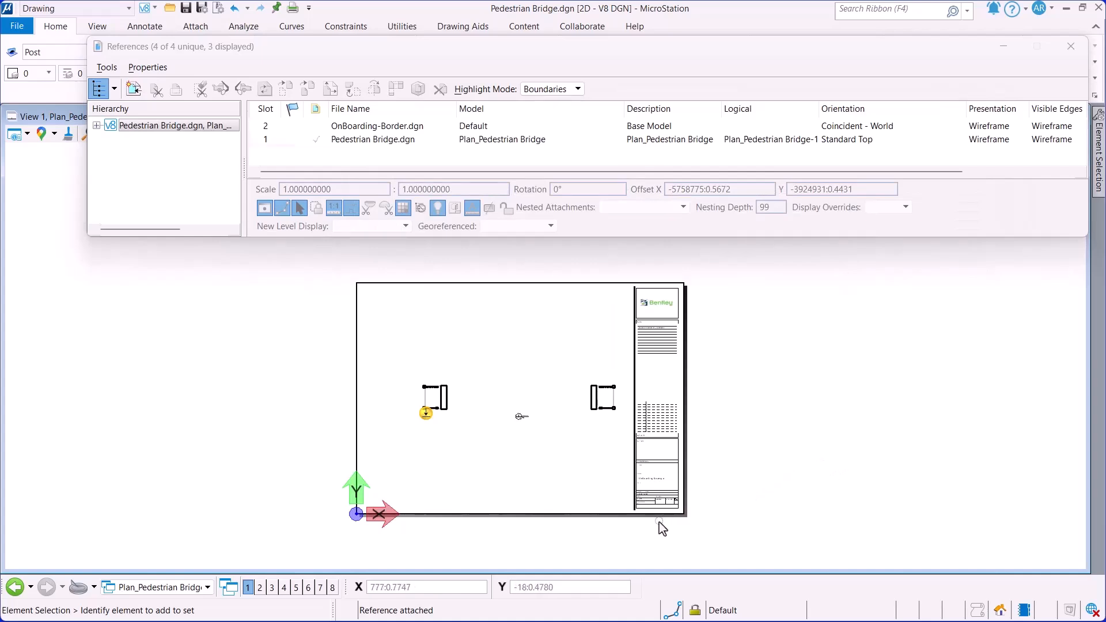
# Step: Move the Plan_Pedestrian Bridge reference up into the sheet's upper-left area, clear of the title block, and put the references dialog away
pyautogui.click(382, 144)
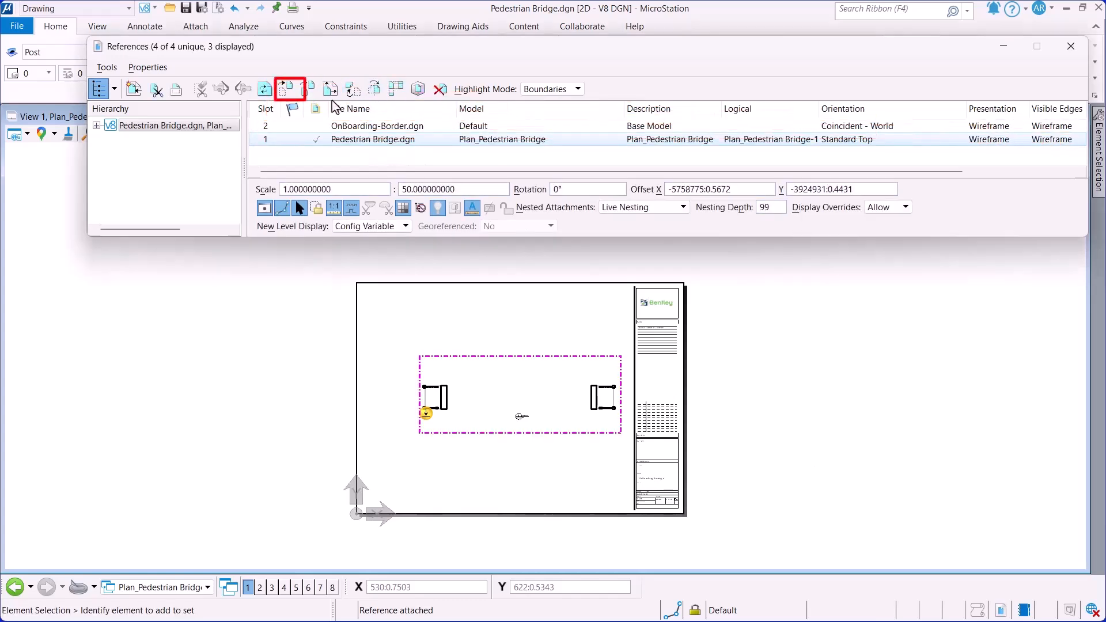
pyautogui.click(286, 88)
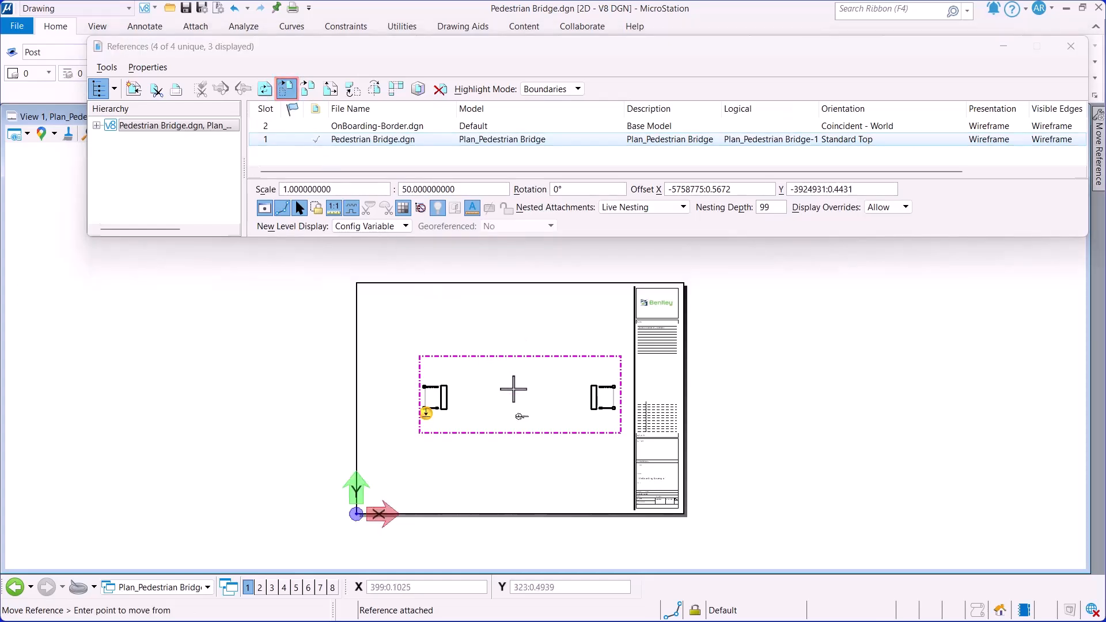
pyautogui.click(522, 394)
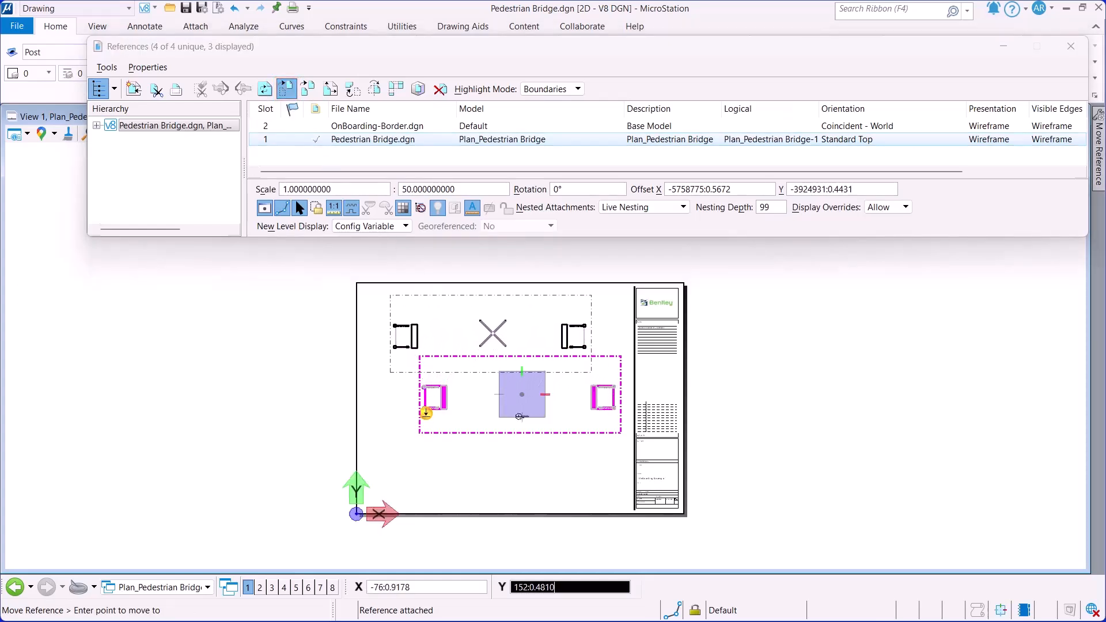
pyautogui.click(491, 352)
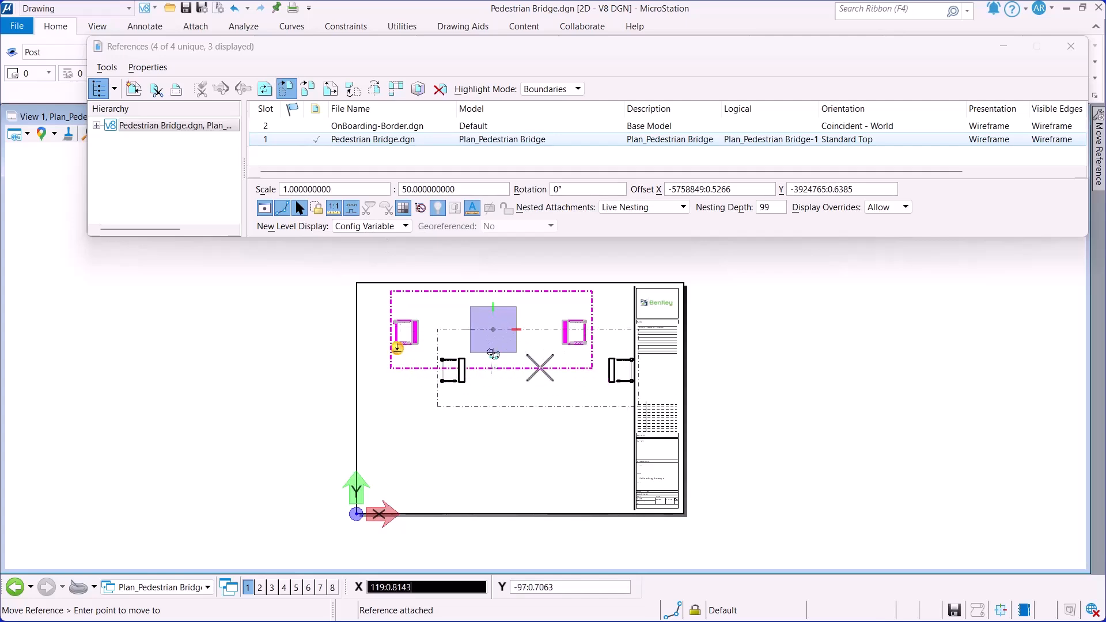
pyautogui.rightClick(537, 368)
pyautogui.click(502, 158)
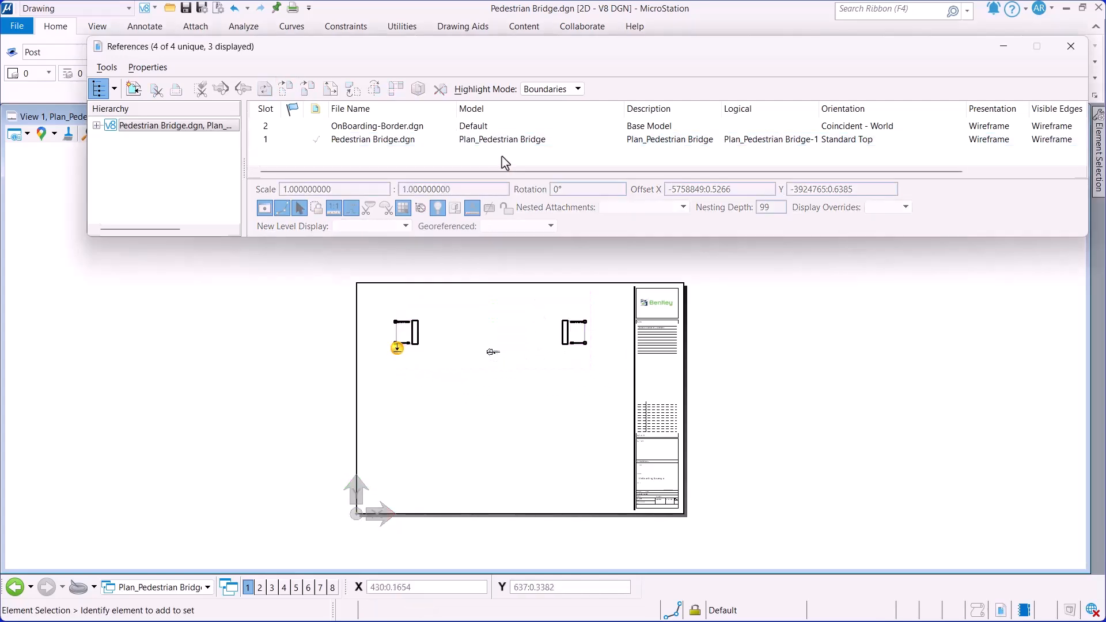
pyautogui.click(1002, 47)
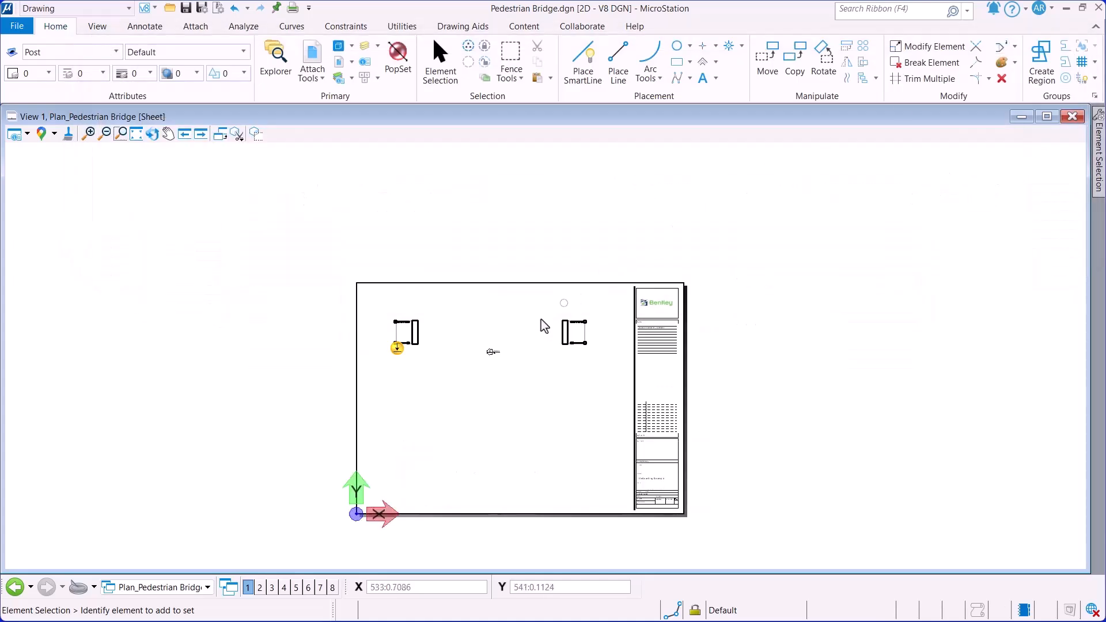
# Step: Examine the drawing title below the plan on the sheet and the models linked to the plan marker
pyautogui.scroll(9, 485, 364)
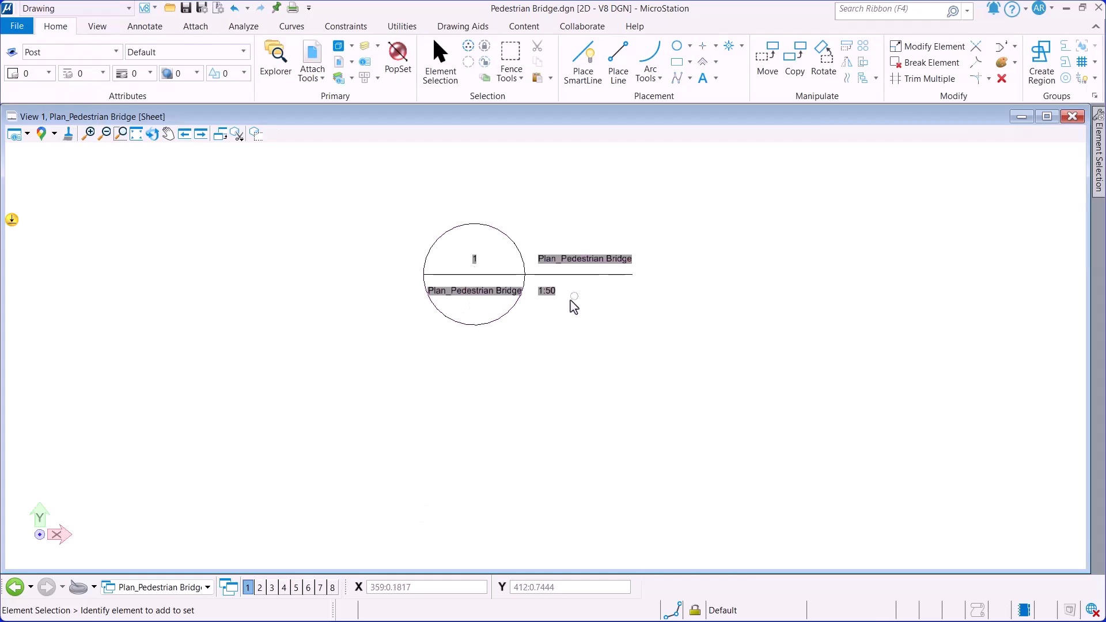
pyautogui.scroll(-6, 569, 301)
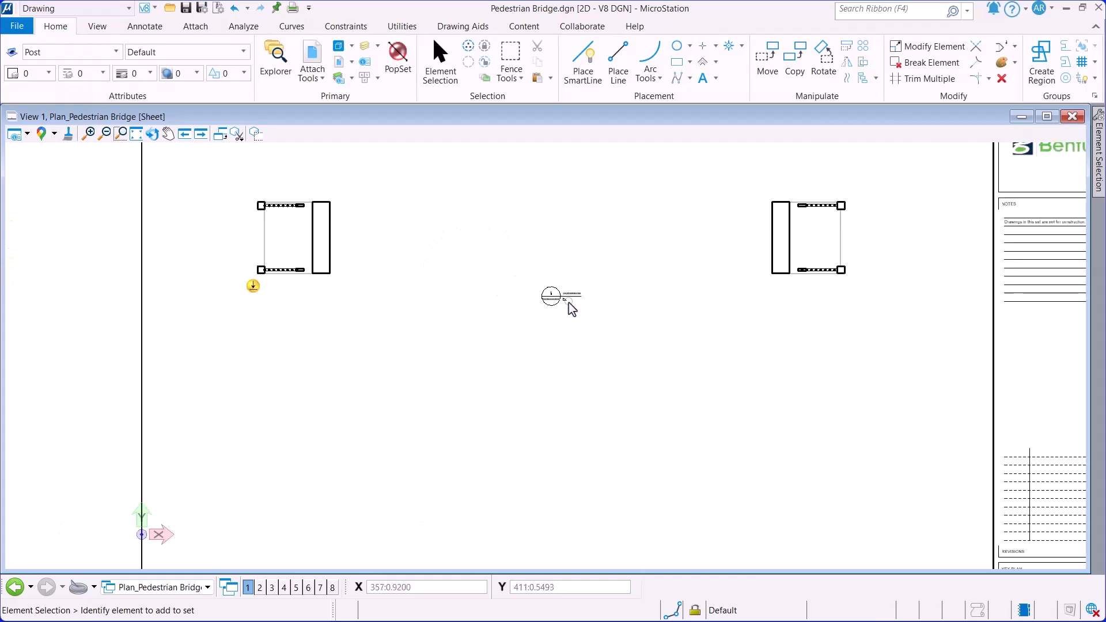
pyautogui.moveTo(265, 290)
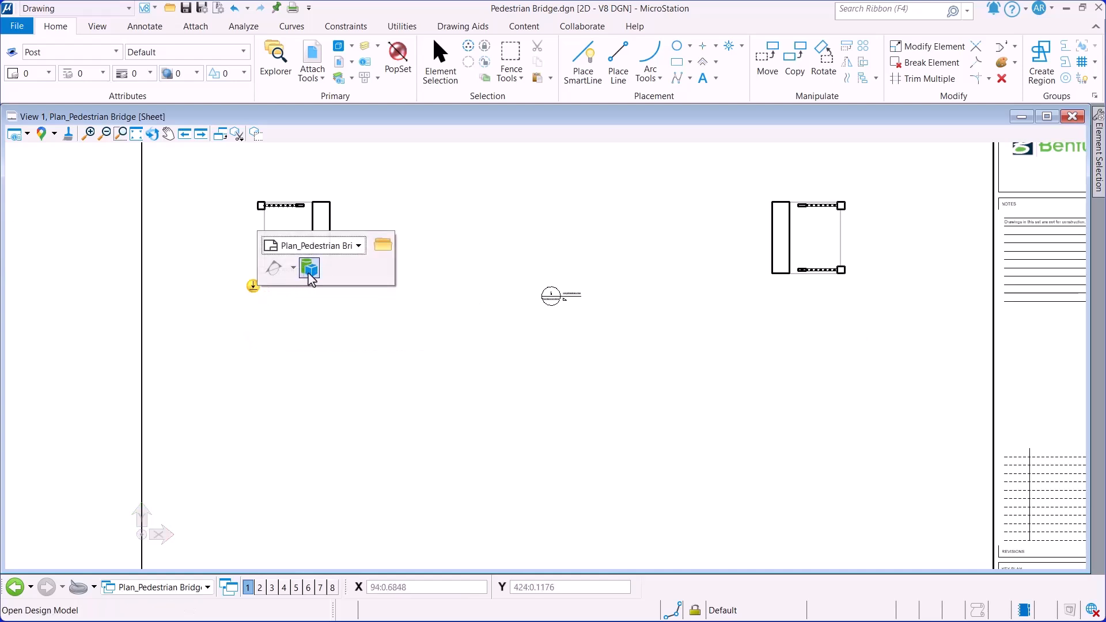
pyautogui.click(359, 247)
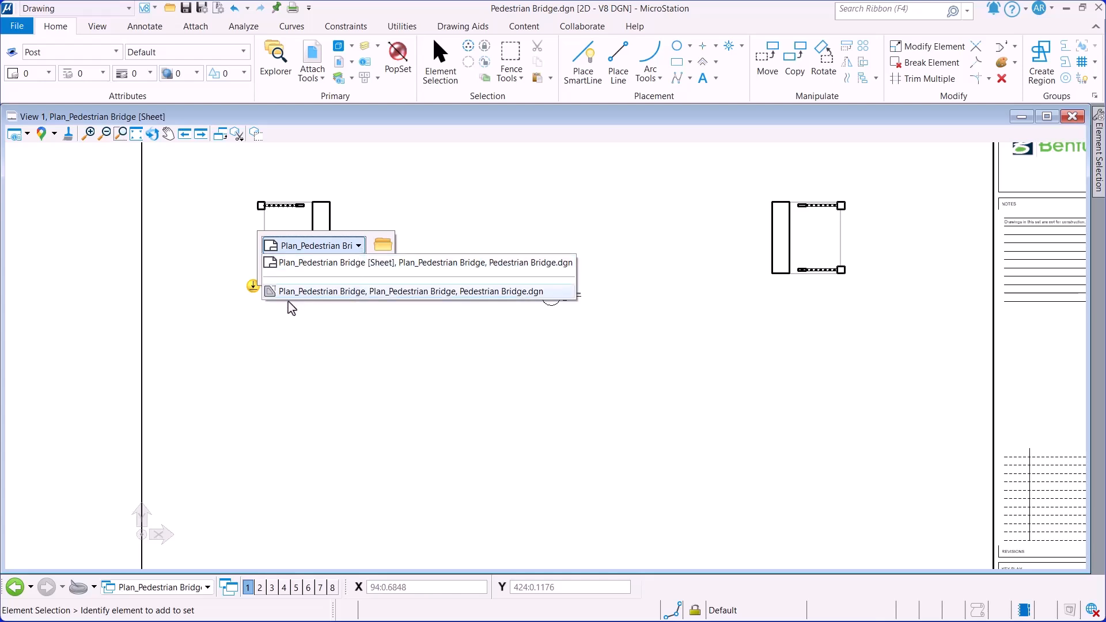
pyautogui.click(364, 244)
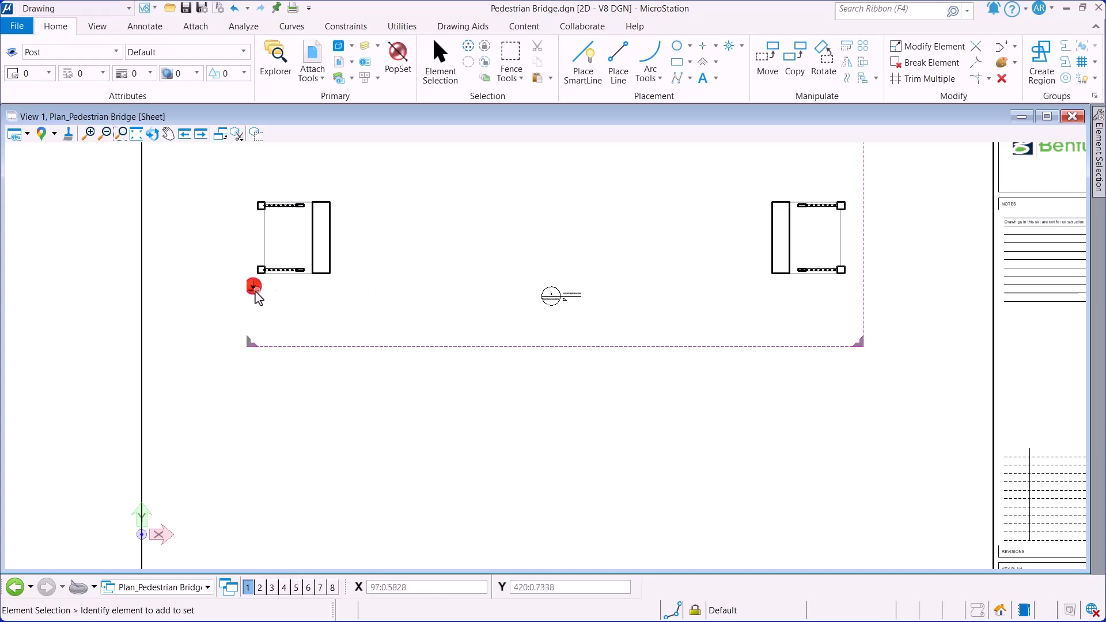
# Step: Open the 3D design model from the sheet's plan marker, switch to the front view and fit the bridge
pyautogui.moveTo(253, 286)
pyautogui.click(311, 269)
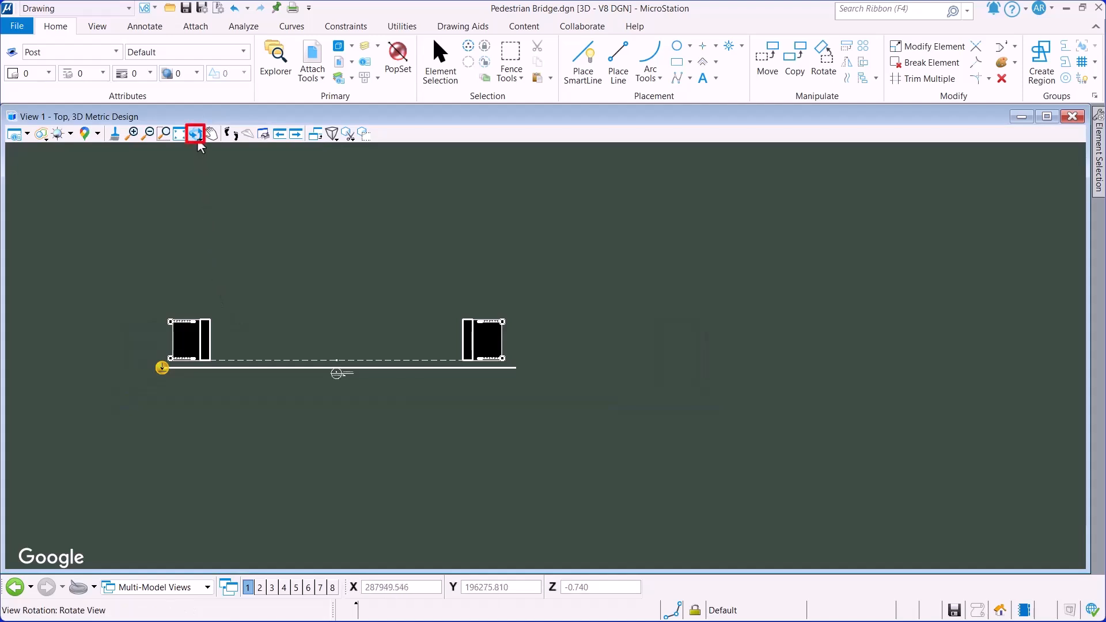
pyautogui.click(196, 134)
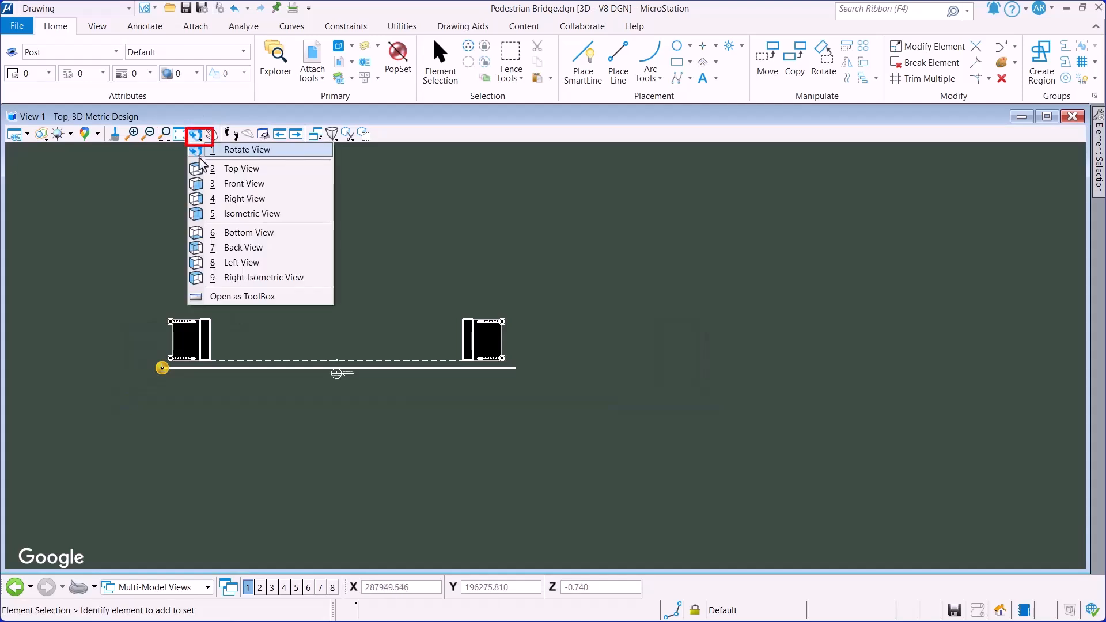
pyautogui.click(215, 180)
pyautogui.click(213, 185)
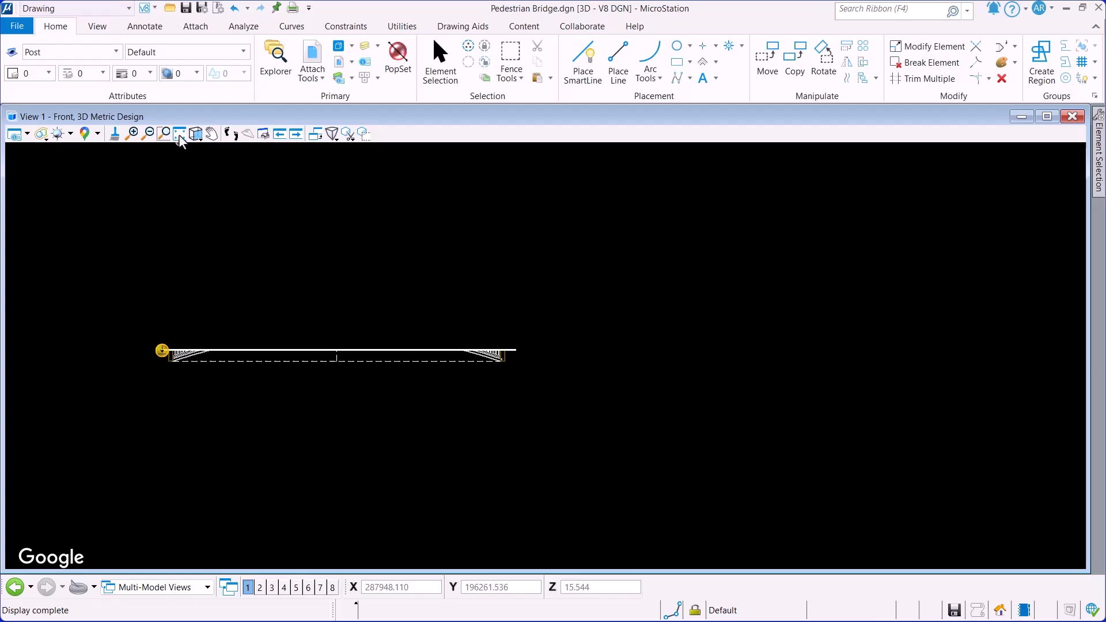
pyautogui.click(179, 134)
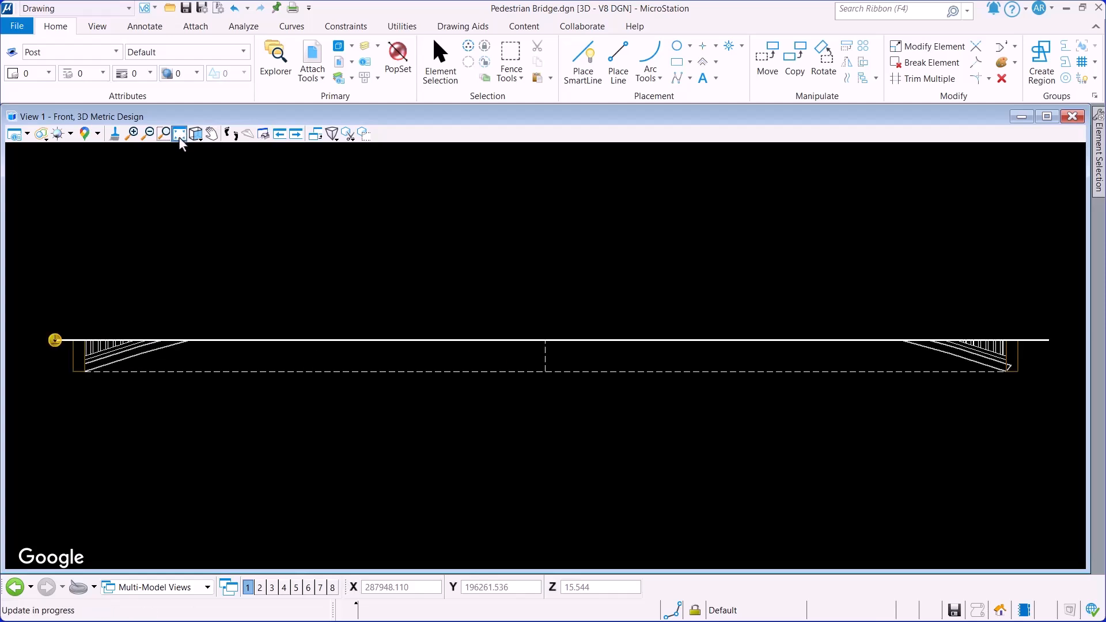
# Step: Extend the plan callout's upper clip limit upward and raise its cut line to just above the crown of the deck
pyautogui.click(214, 340)
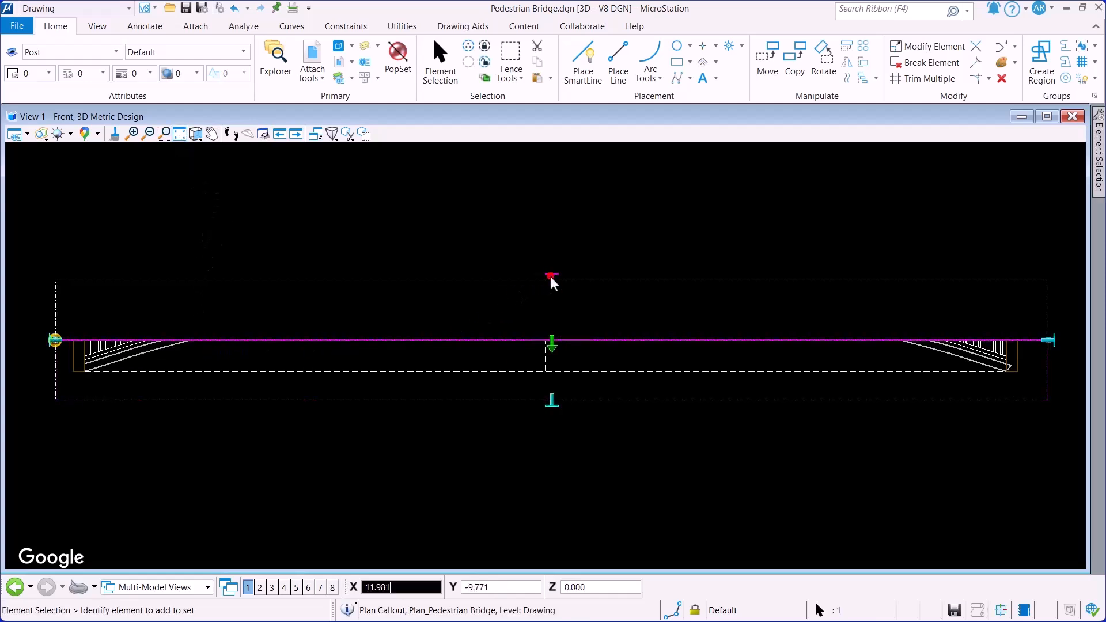
pyautogui.moveTo(551, 275); pyautogui.dragTo(540, 227)
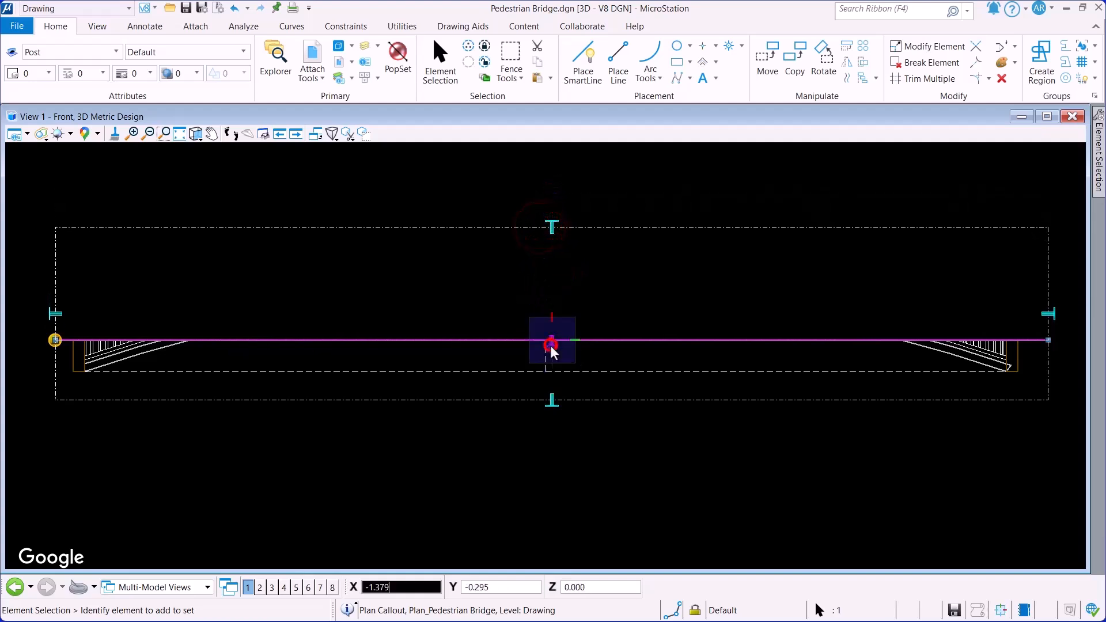
pyautogui.moveTo(551, 344); pyautogui.dragTo(552, 290)
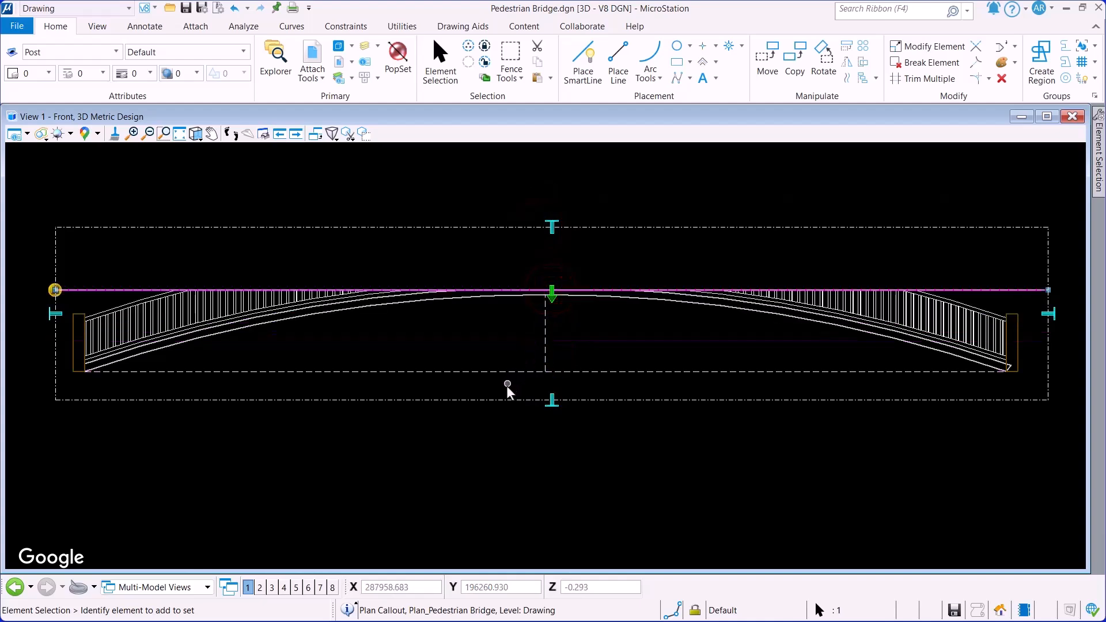
# Step: Open the Plan_Pedestrian Bridge drawing model from the plan callout's marker in the 3D design model
pyautogui.click(49, 290)
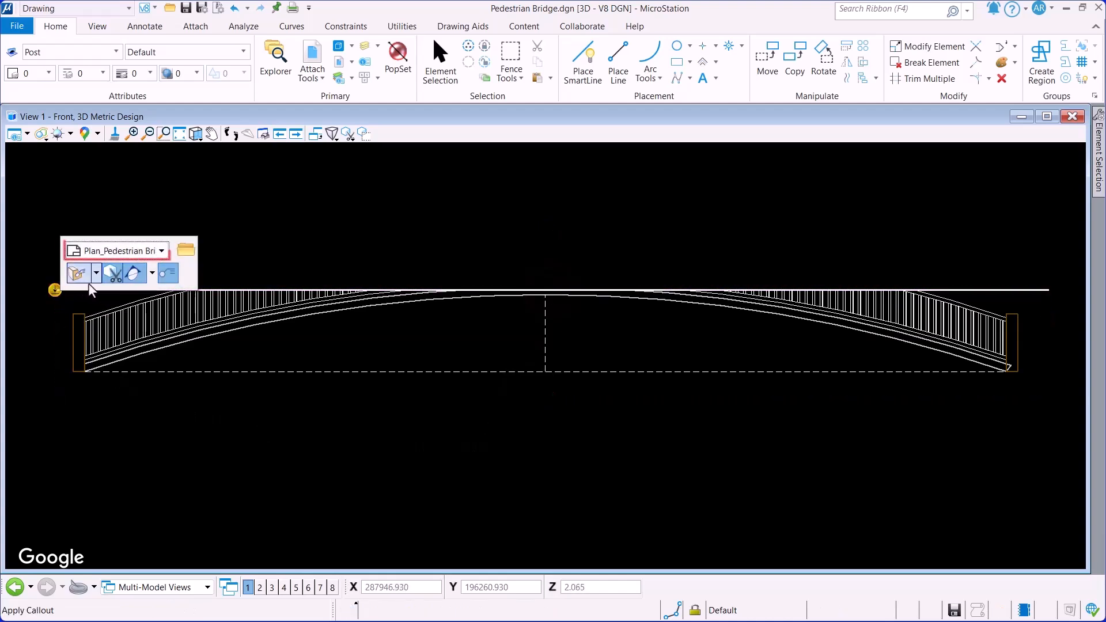
pyautogui.click(162, 252)
pyautogui.click(116, 297)
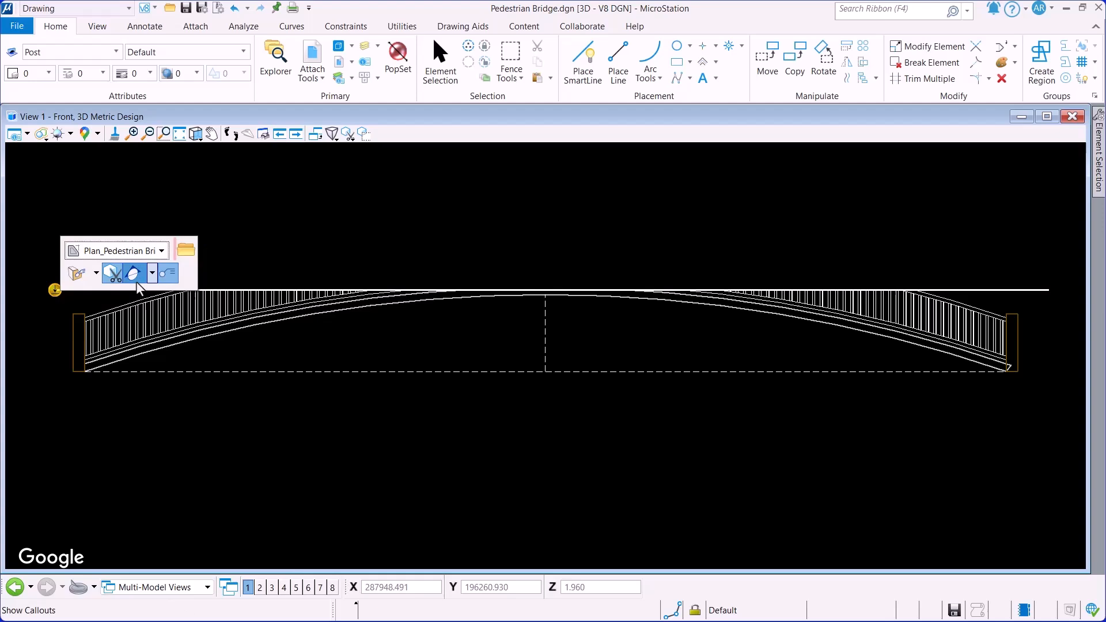
pyautogui.click(185, 255)
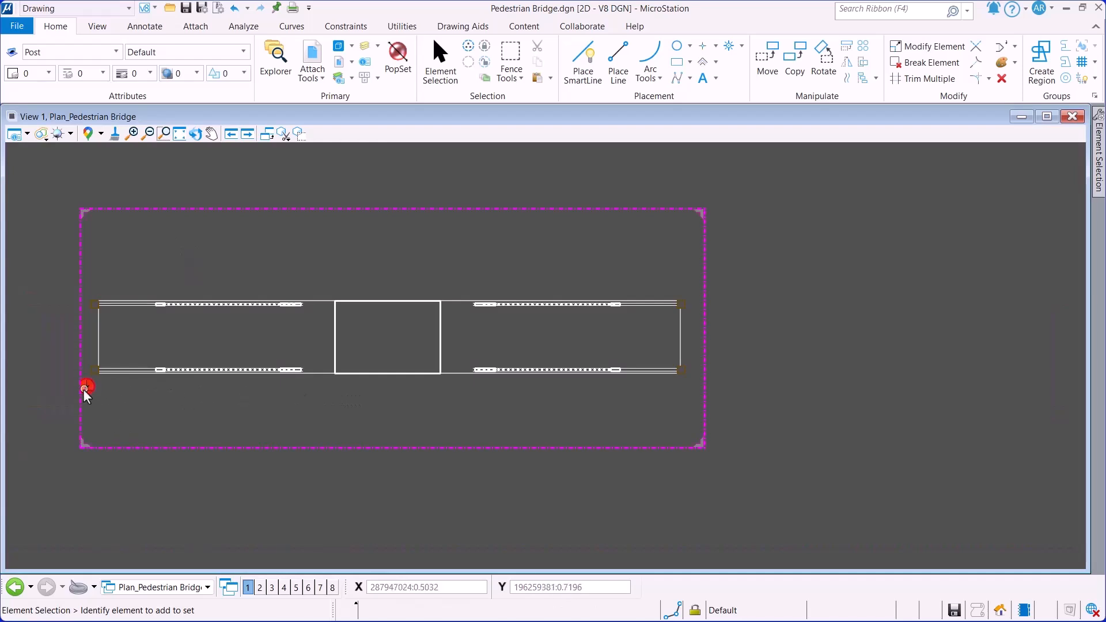
# Step: Open the Plan_Pedestrian Bridge sheet from the drawing's plan marker and examine the plan on the full bordered sheet
pyautogui.moveTo(88, 388)
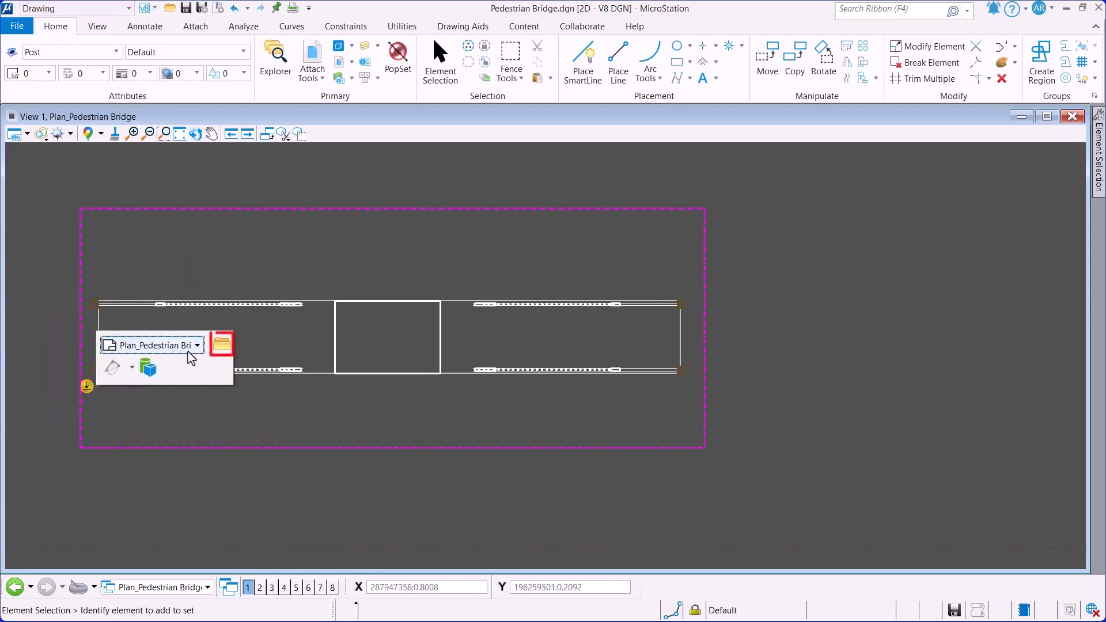
pyautogui.click(221, 347)
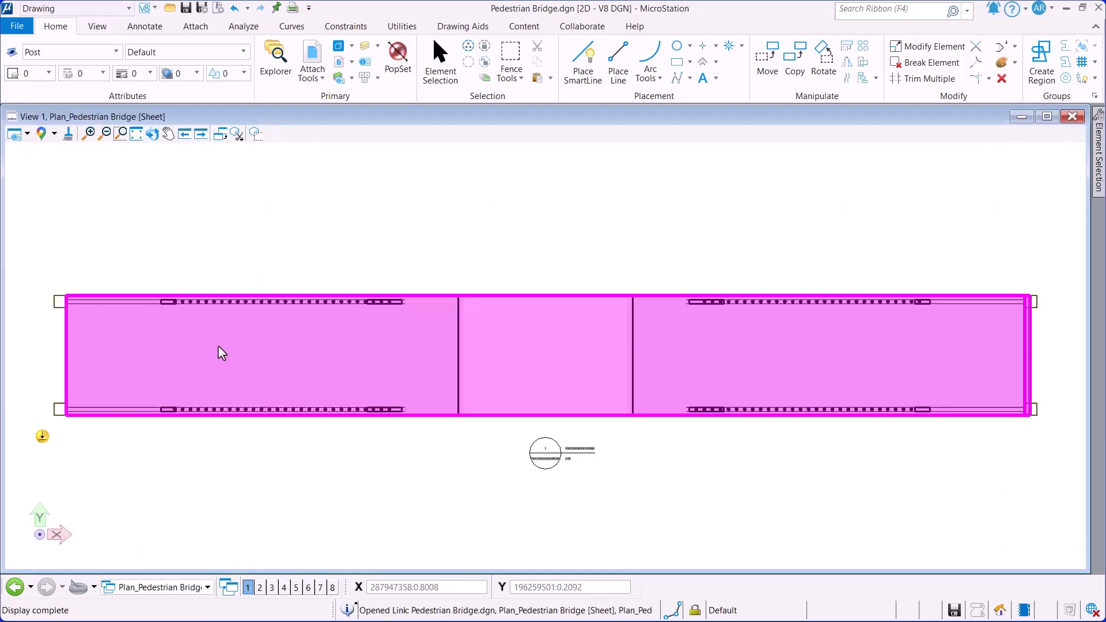
pyautogui.scroll(2, 240, 425)
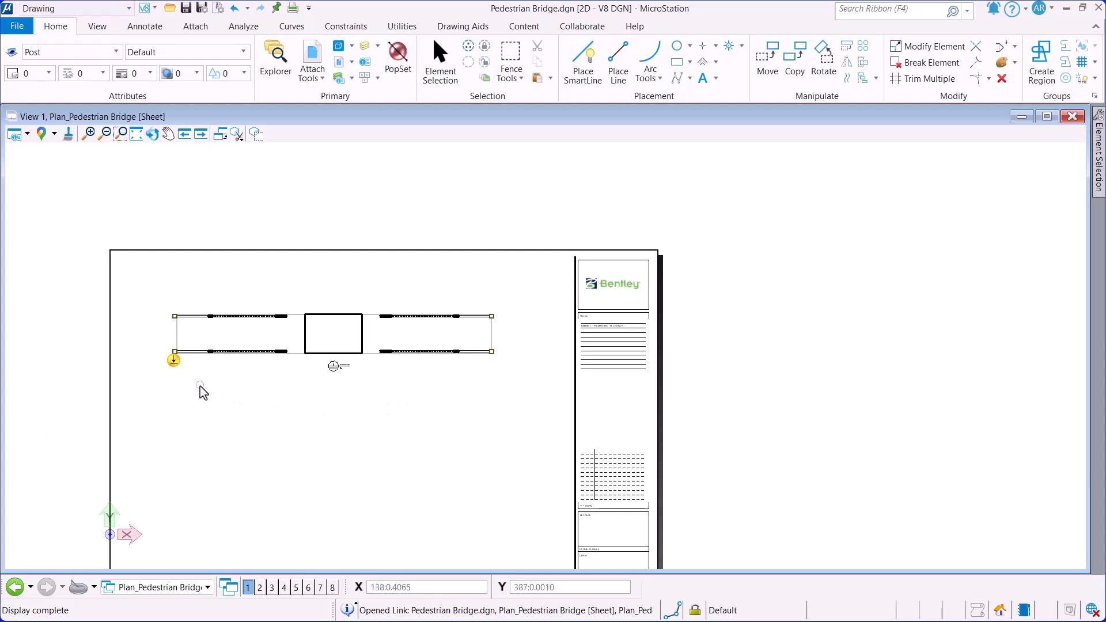
pyautogui.moveTo(213, 410); pyautogui.dragTo(310, 324, button='middle')
# Step: Return to the Plan_Pedestrian Bridge drawing model from the plan marker on the sheet
pyautogui.moveTo(267, 273)
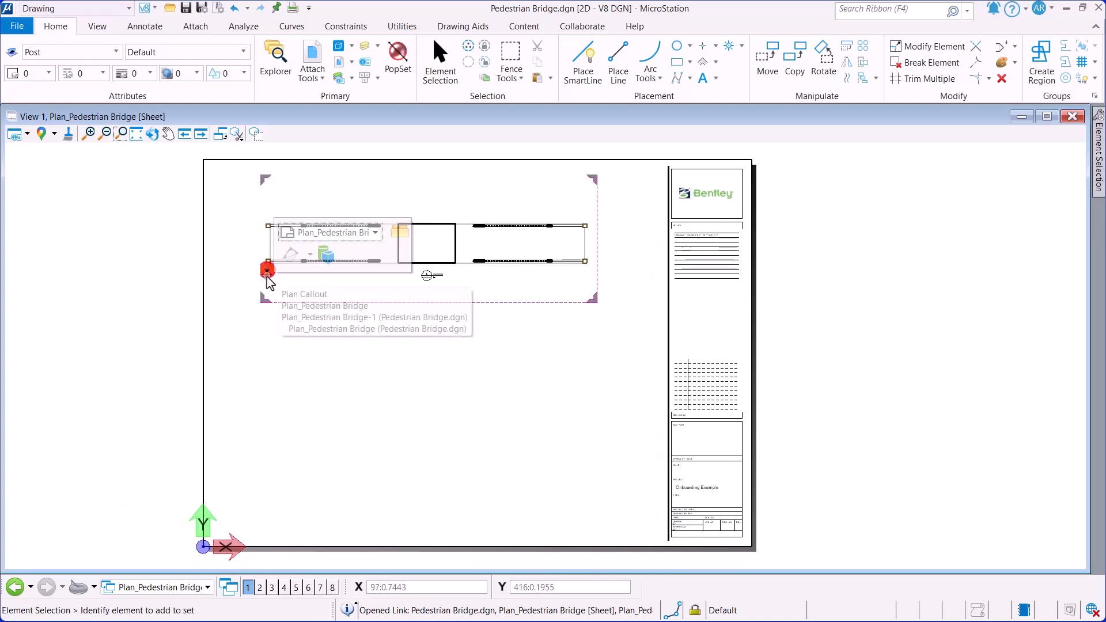
pyautogui.click(365, 232)
pyautogui.click(355, 282)
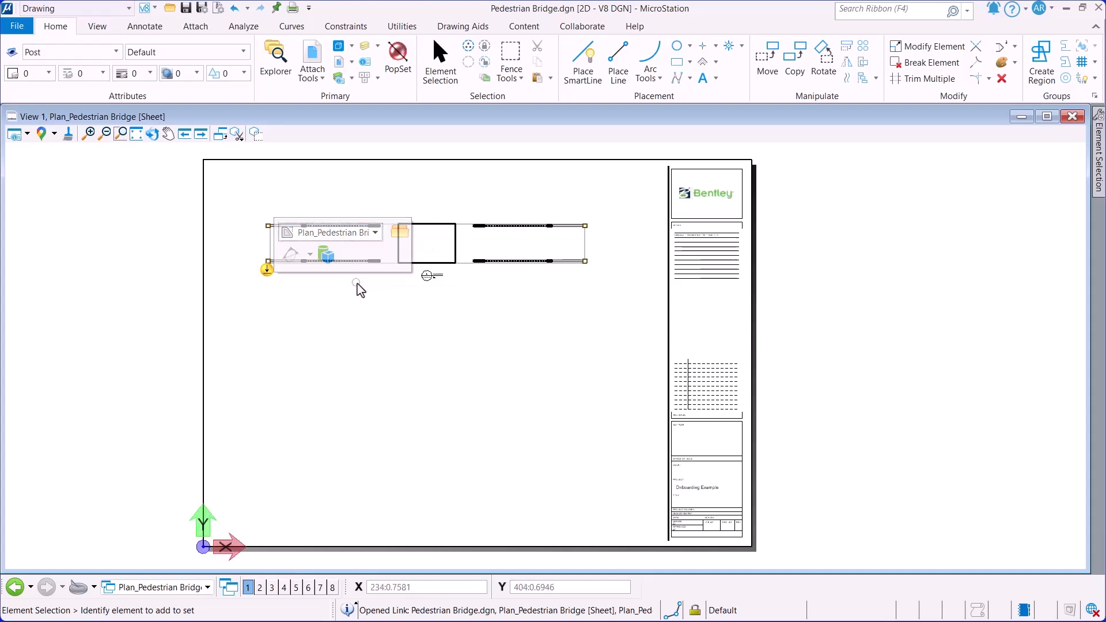
pyautogui.click(401, 235)
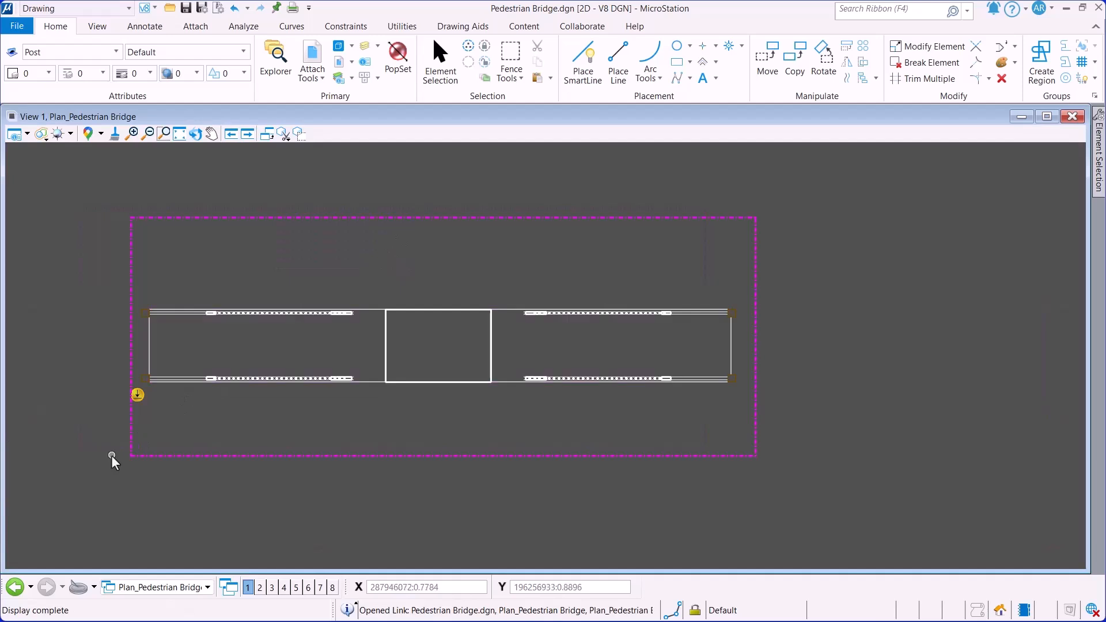
# Step: Place a Section_Metric_SheetOnly section callout lengthwise through the middle of the bridge plan, looking downward with its depth beyond the lower railing
pyautogui.click(146, 32)
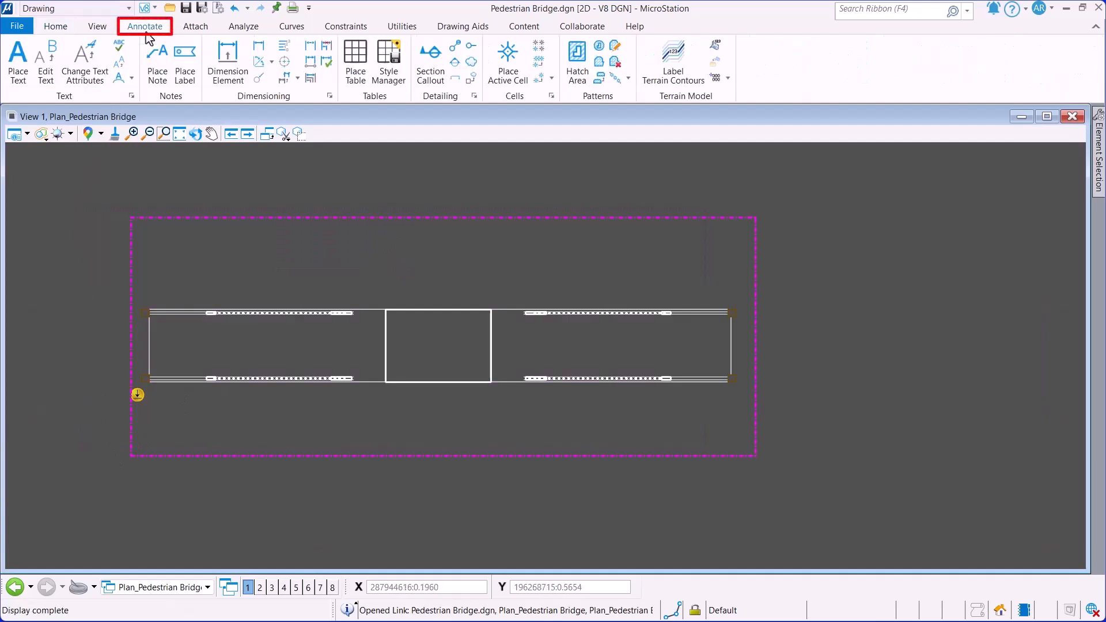
pyautogui.click(426, 81)
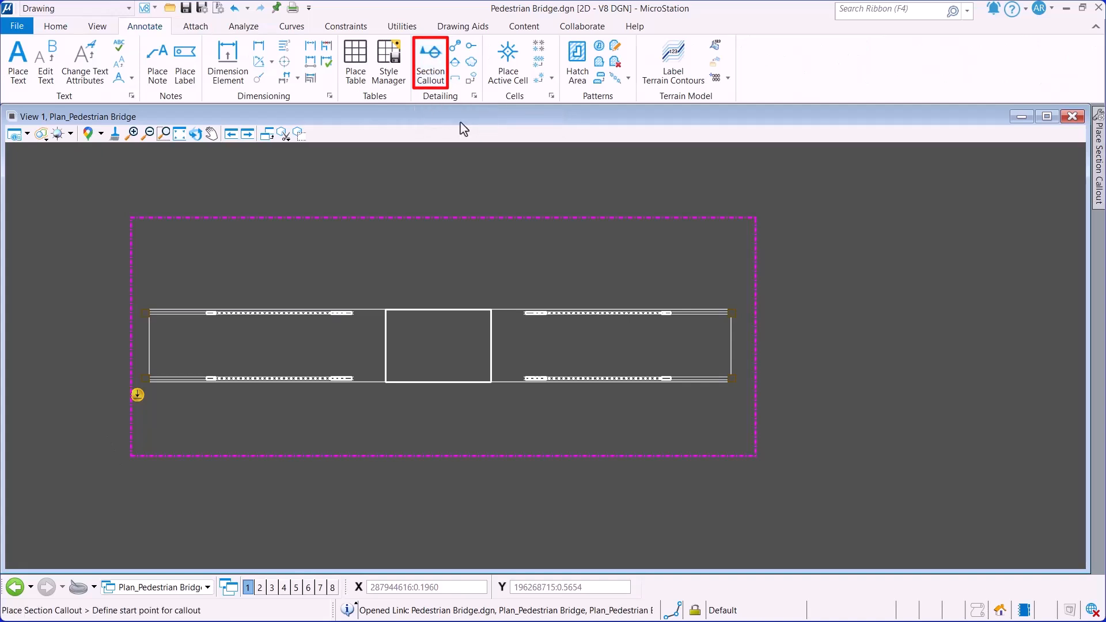
pyautogui.moveTo(1098, 209)
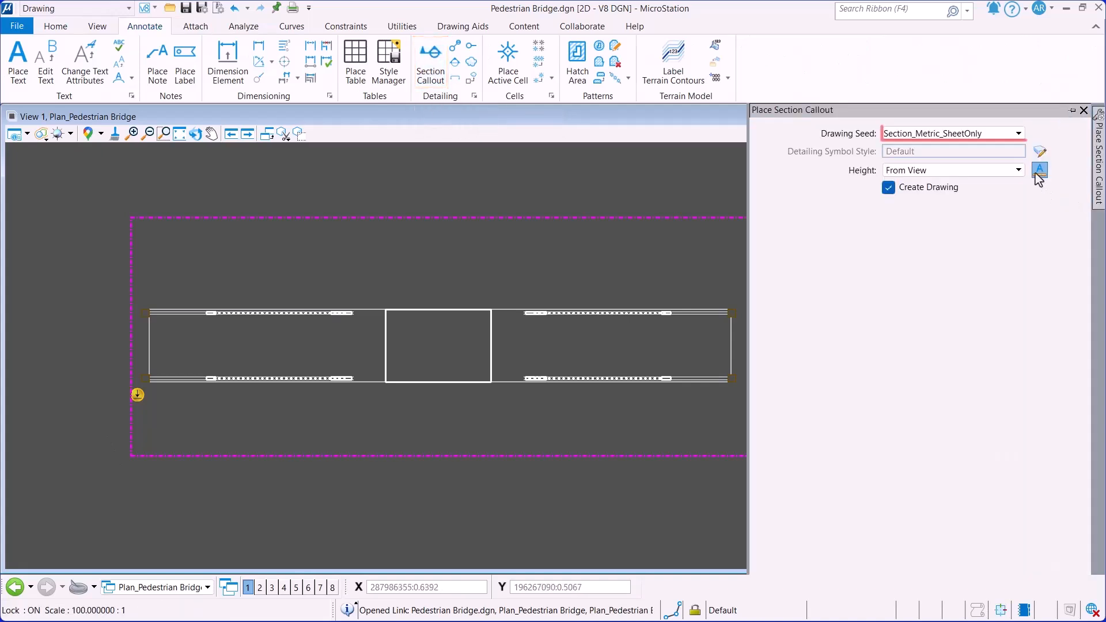
pyautogui.click(1019, 134)
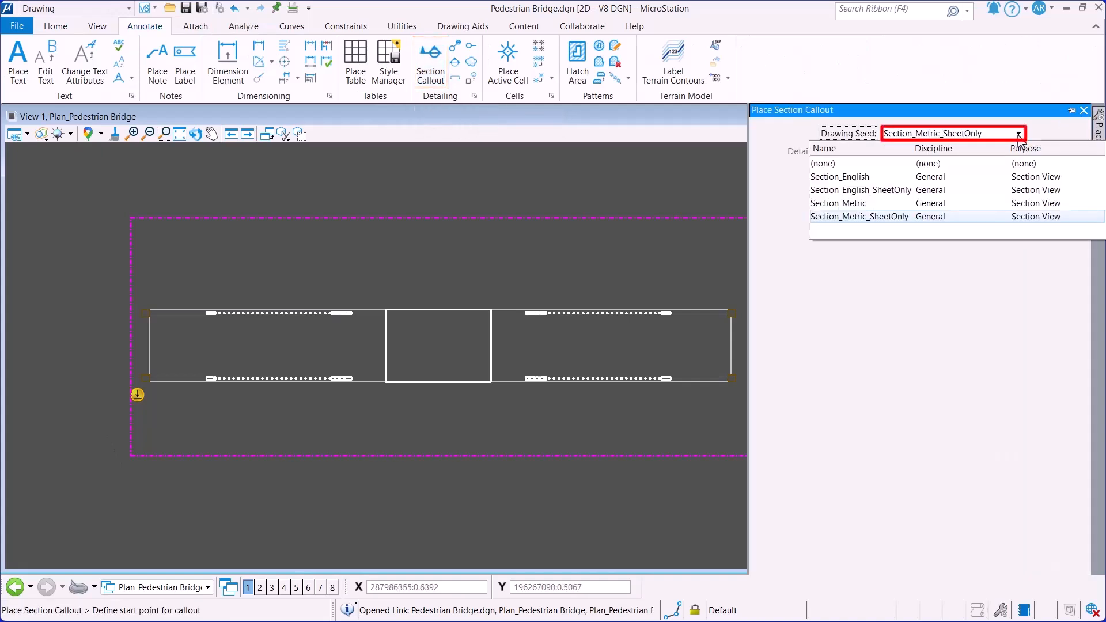
pyautogui.click(892, 225)
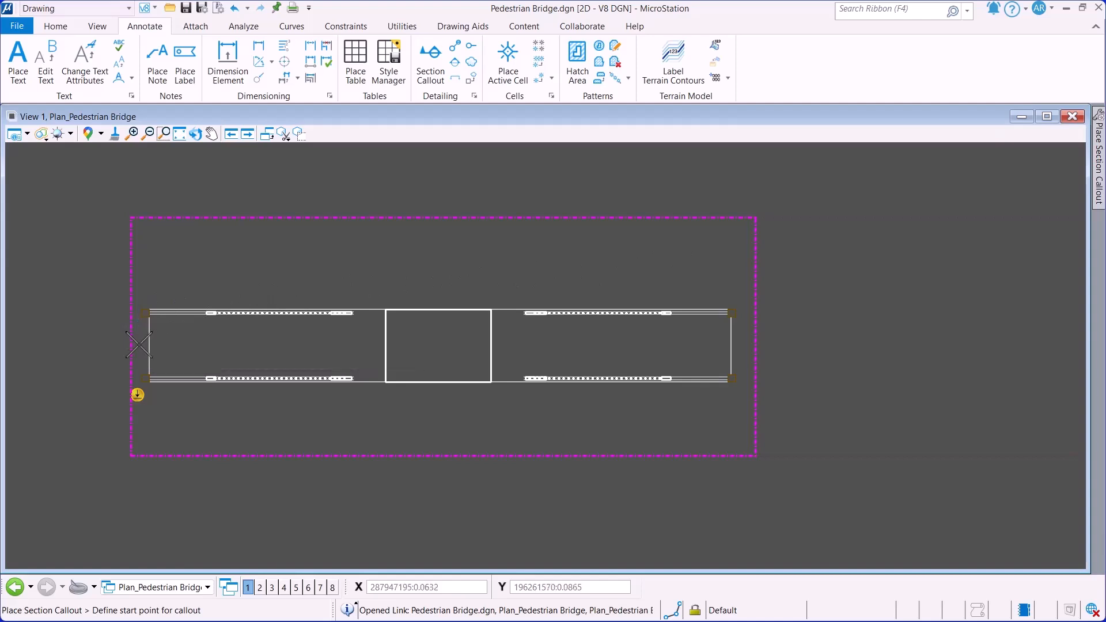
pyautogui.click(138, 344)
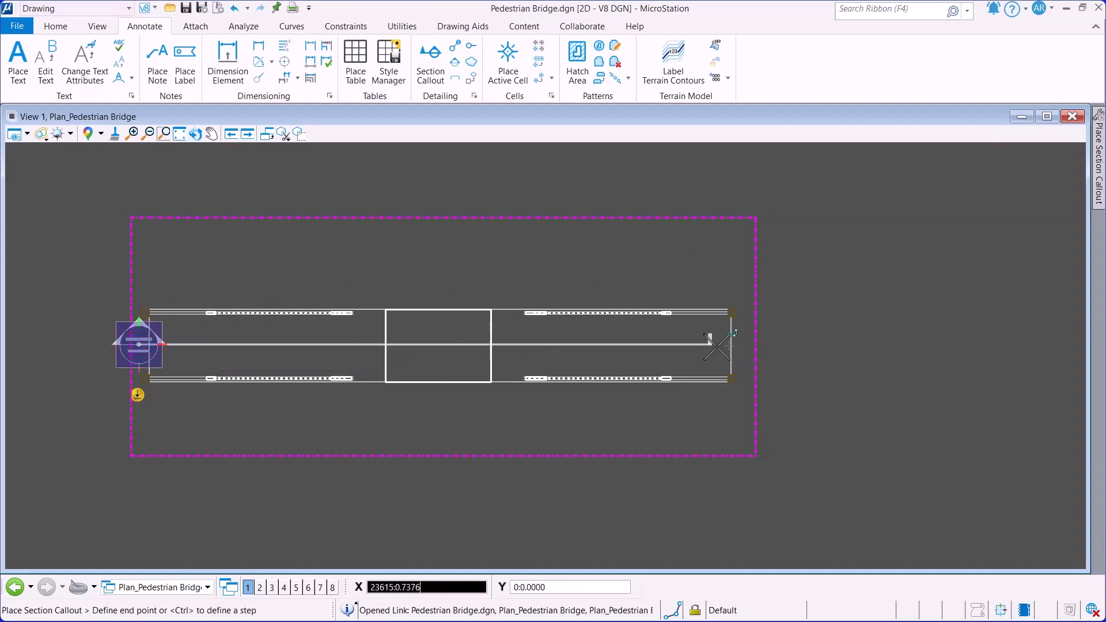
pyautogui.click(745, 341)
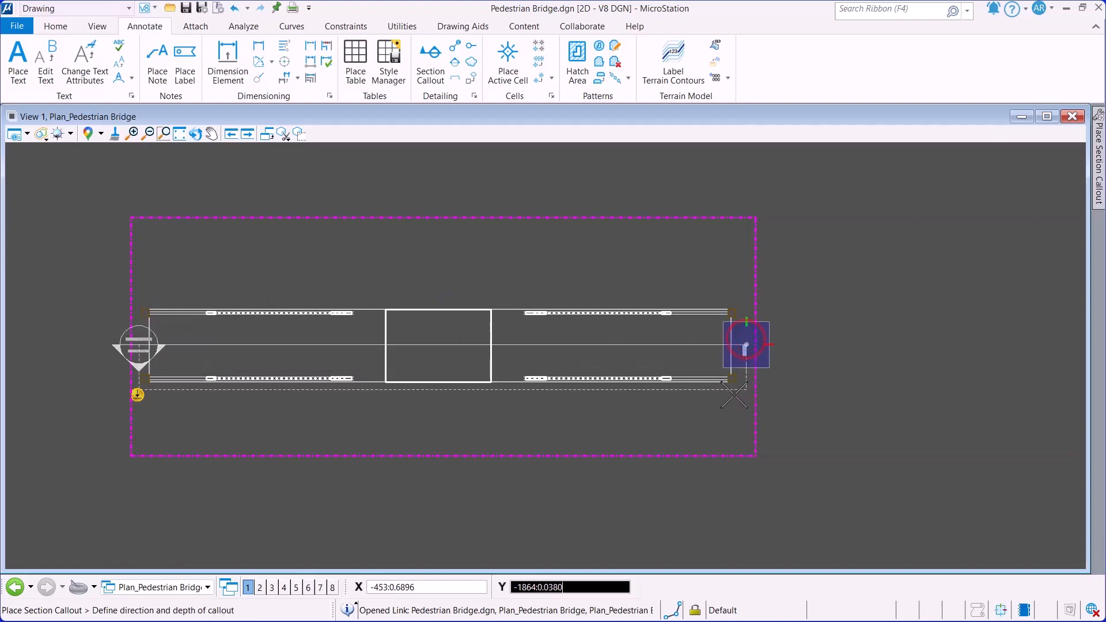
pyautogui.click(732, 417)
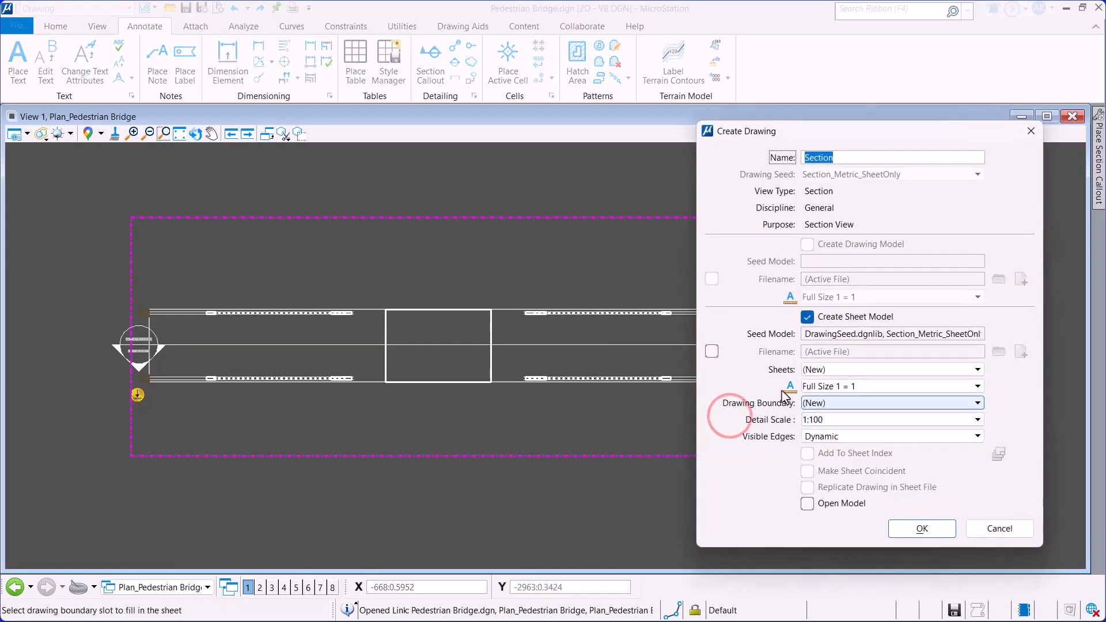
# Step: Create the drawing Section_Pedestrian Bridge on the existing Plan_Pedestrian Bridge sheet at 1:50 detail scale, with the model set to open
pyautogui.click(927, 160)
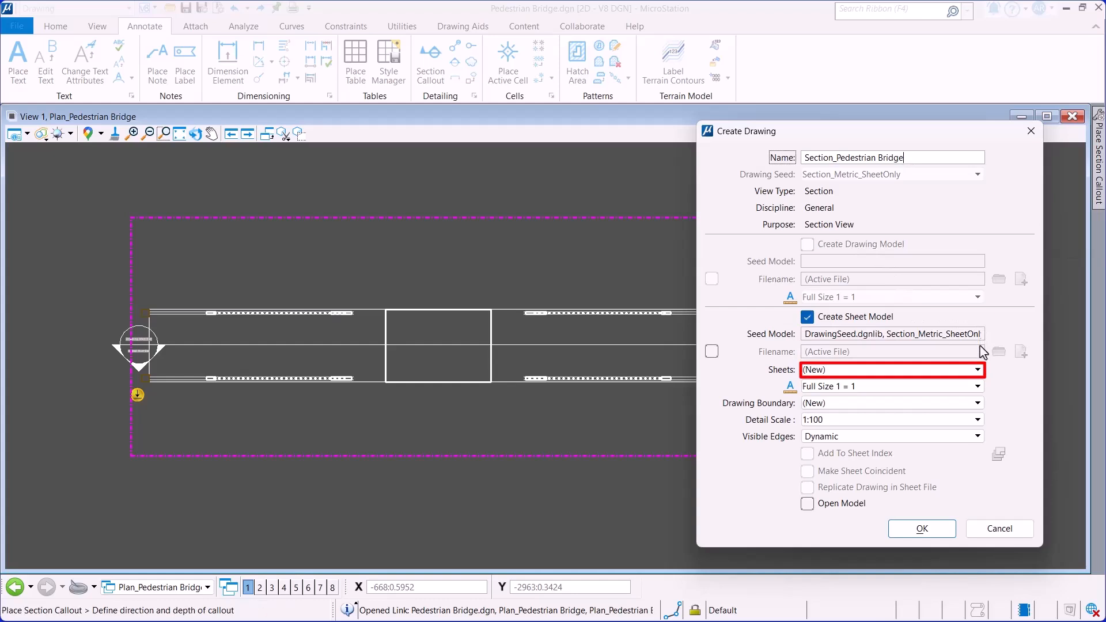
pyautogui.click(977, 373)
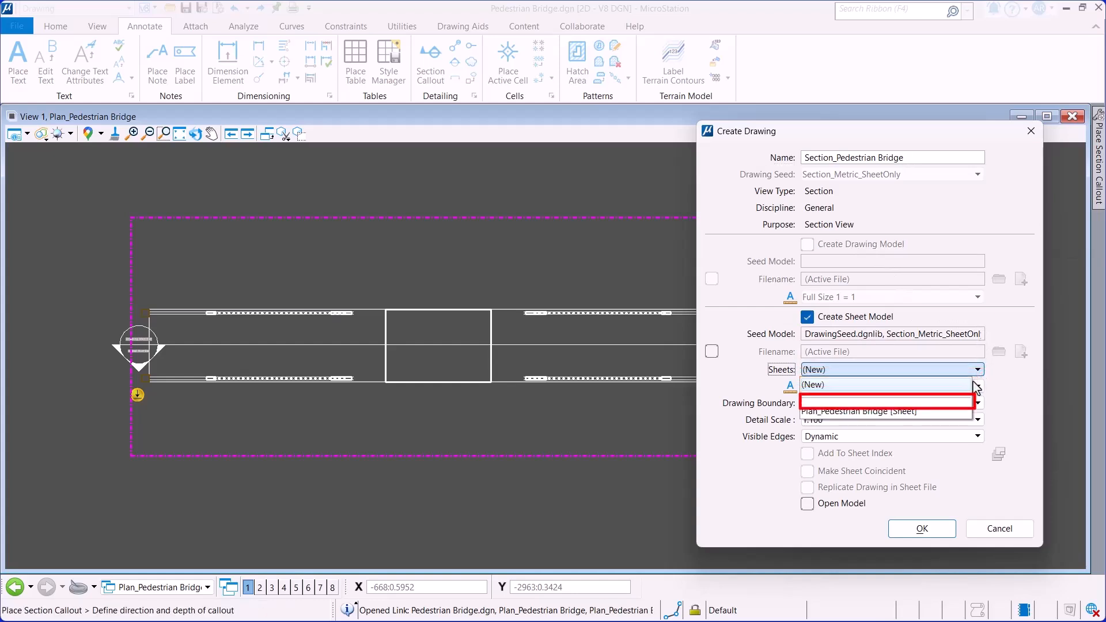
pyautogui.click(932, 411)
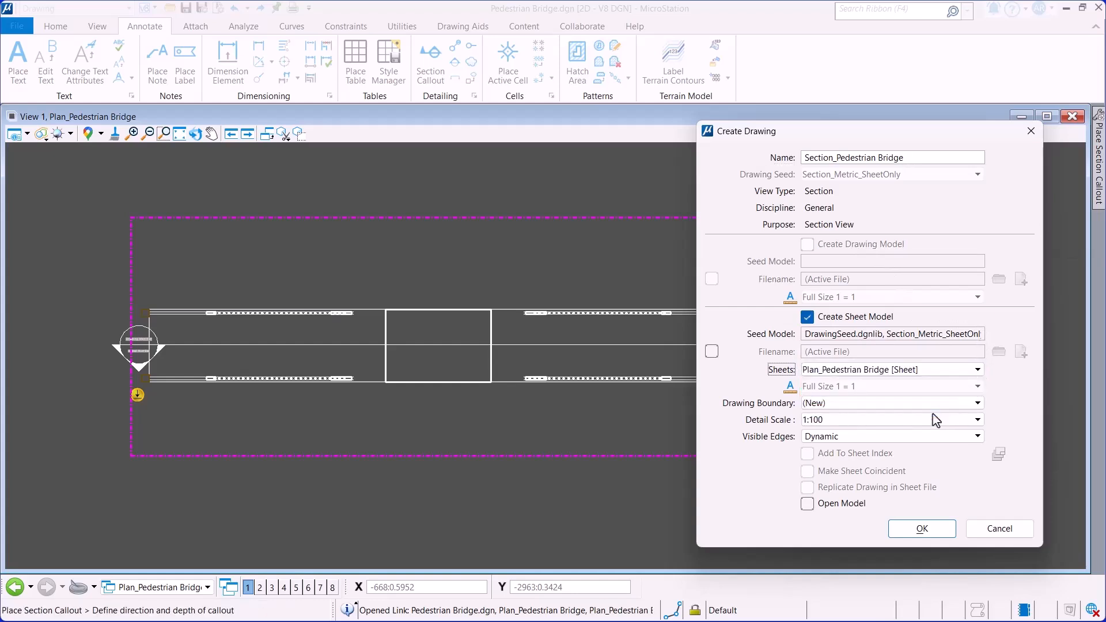
pyautogui.click(977, 419)
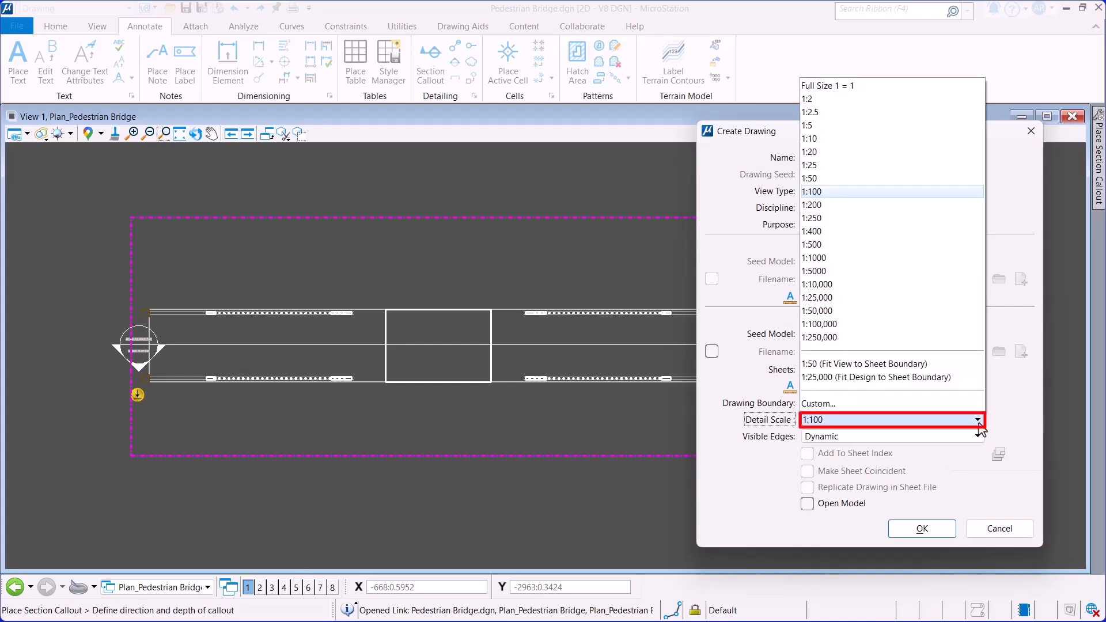
pyautogui.click(950, 178)
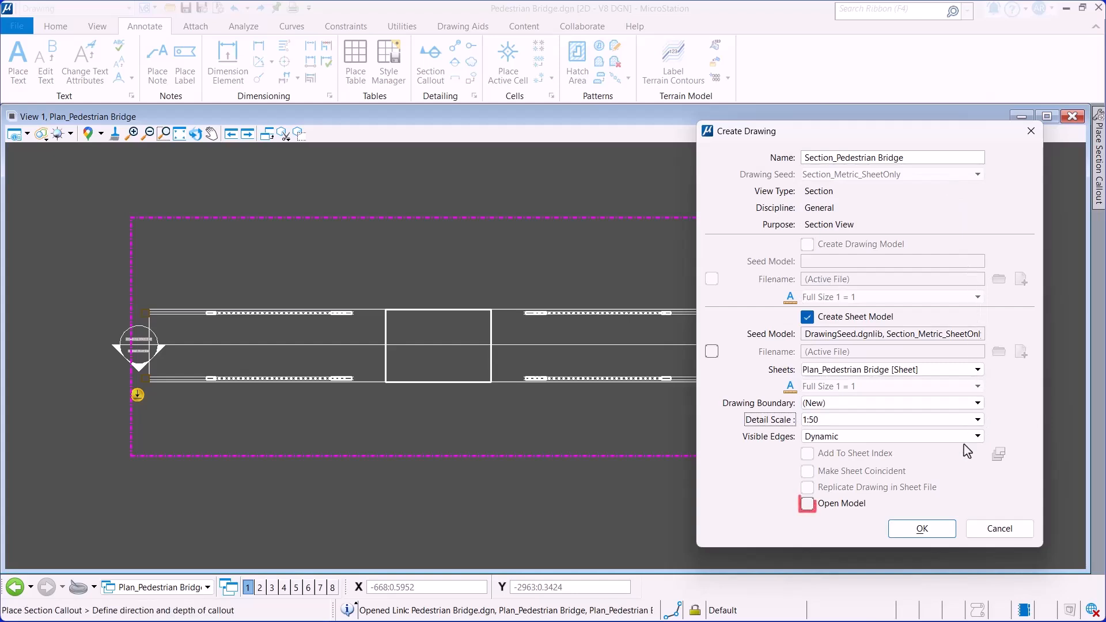
pyautogui.click(807, 509)
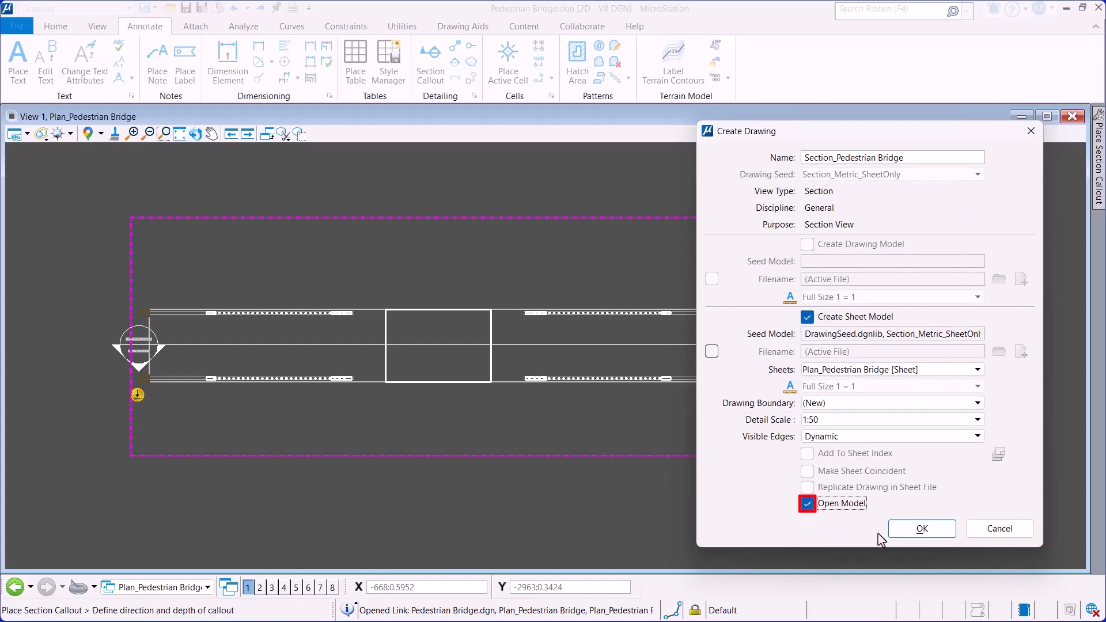
pyautogui.click(922, 529)
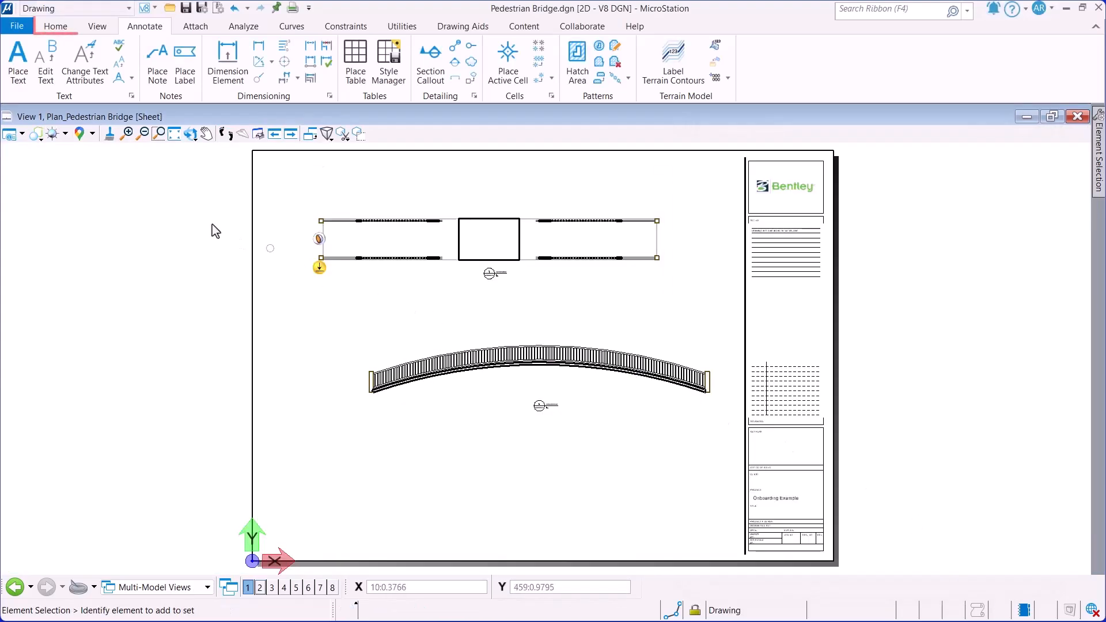
# Step: Move the section's 3D Metric Design reference so the bridge section sits directly below the plan with their left end posts aligned
pyautogui.click(56, 26)
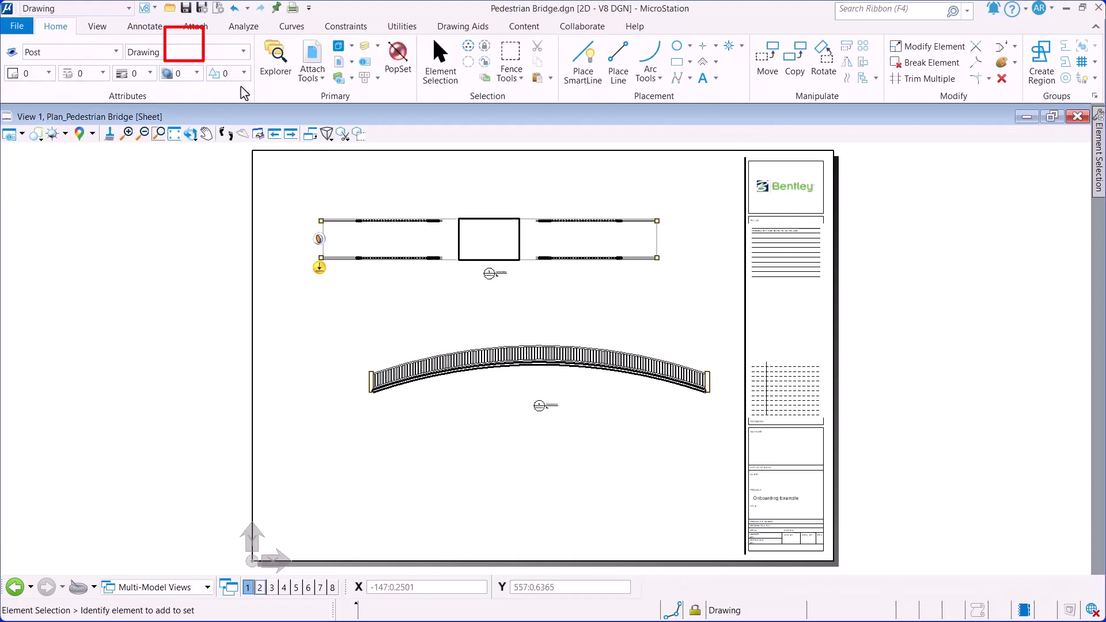
pyautogui.click(309, 55)
pyautogui.click(502, 153)
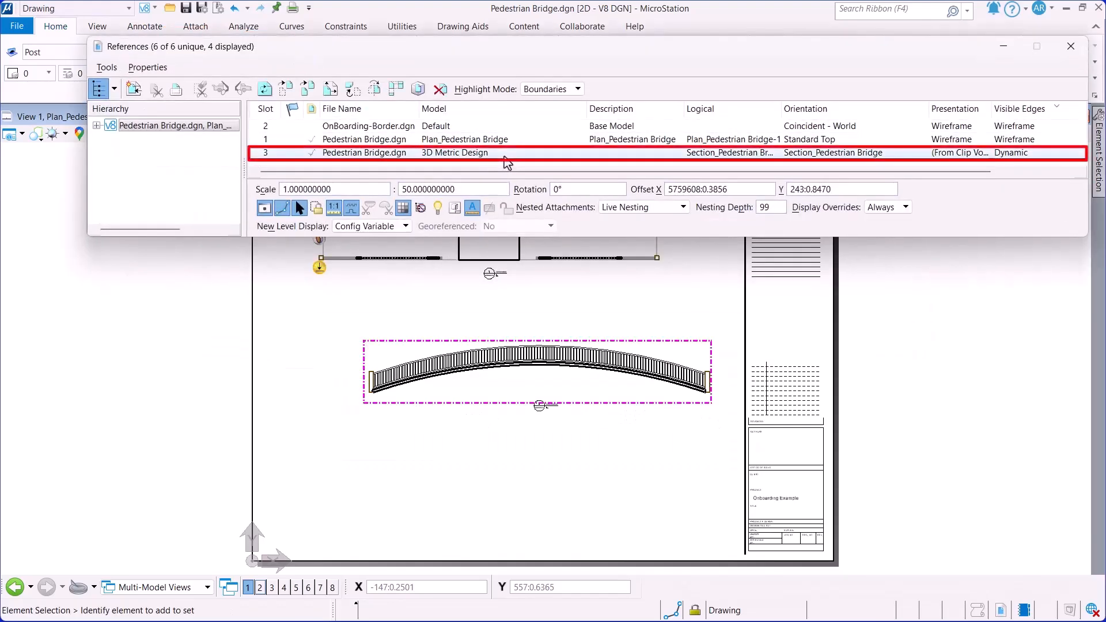
pyautogui.moveTo(341, 270); pyautogui.dragTo(386, 395, button='middle')
pyautogui.scroll(3, 365, 399)
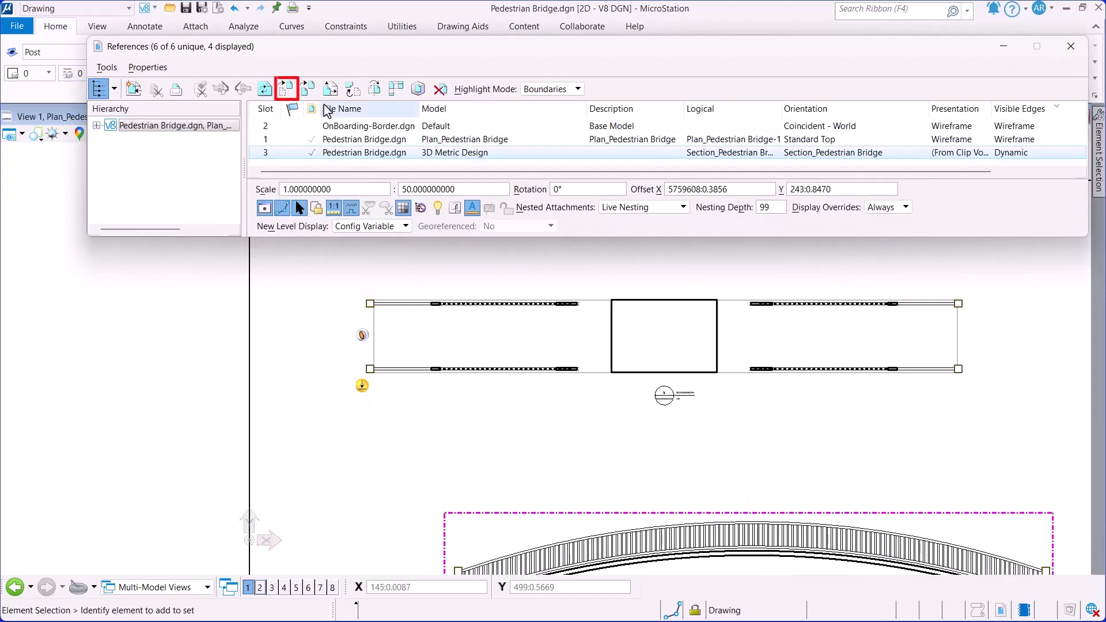
pyautogui.click(287, 88)
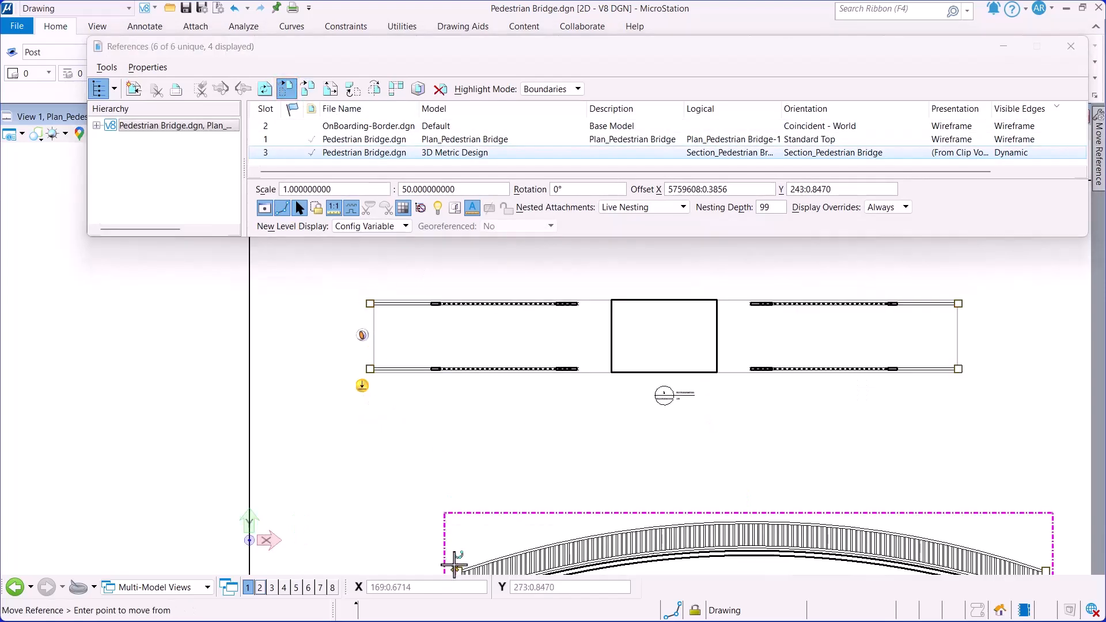
pyautogui.click(457, 566)
pyautogui.scroll(2, 369, 367)
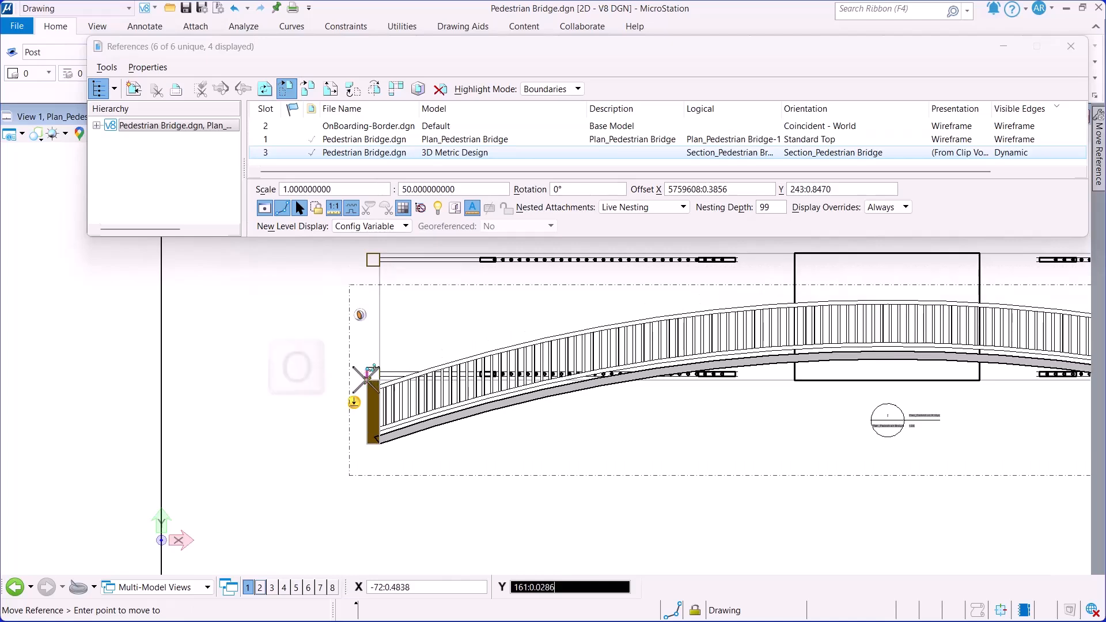
pyautogui.press('o')
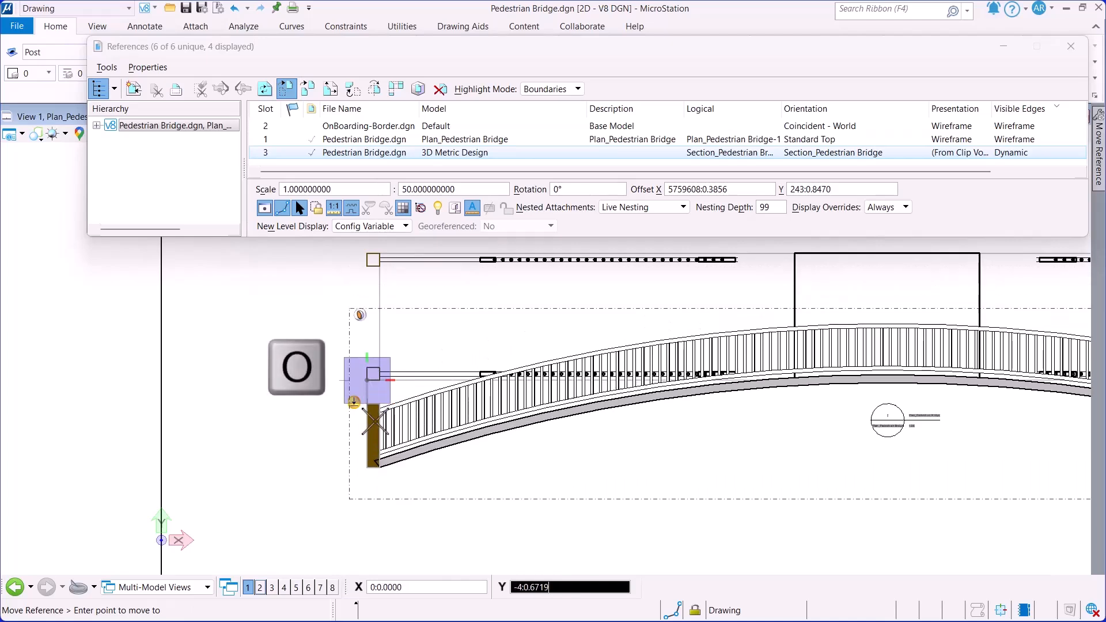
pyautogui.scroll(-2, 368, 437)
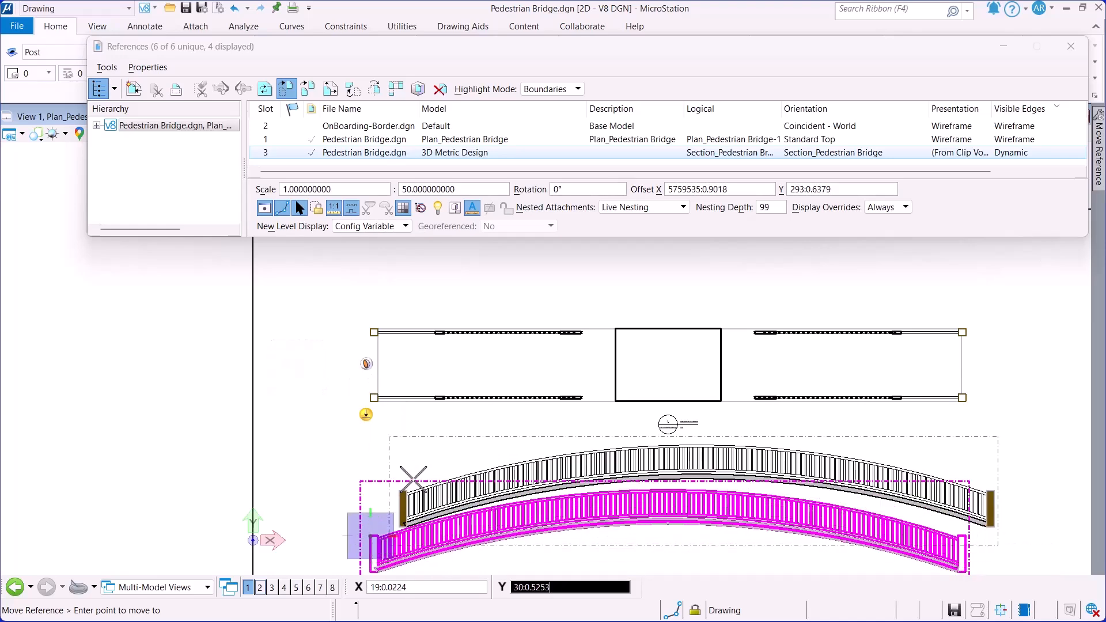
pyautogui.click(453, 454)
pyautogui.scroll(-2, 447, 440)
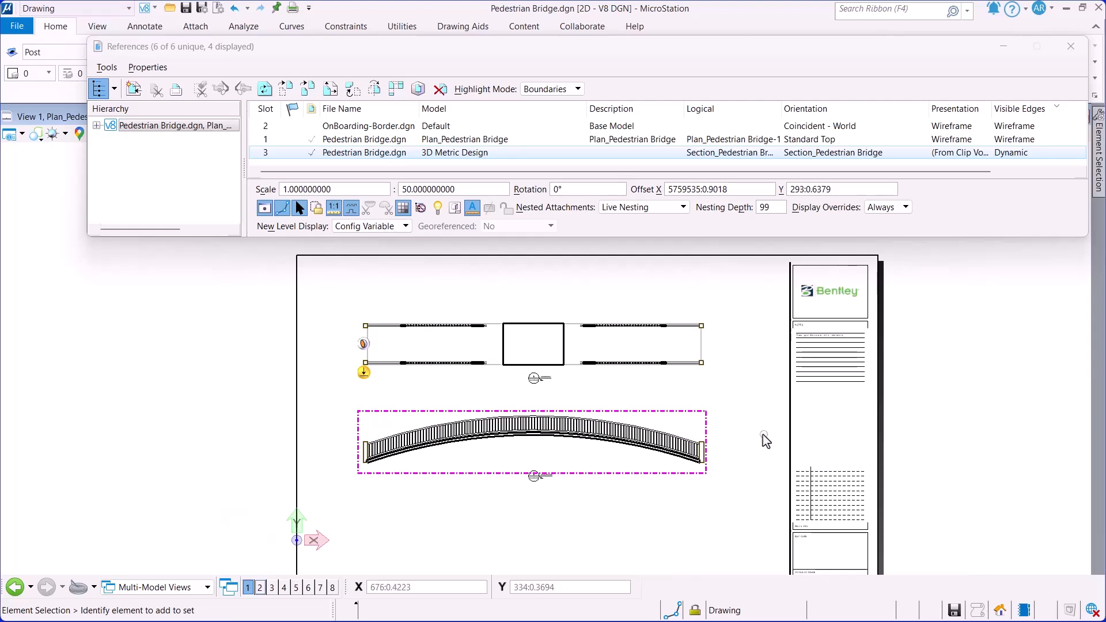
# Step: Open the presentation settings of the section's 3D Metric Design reference and set its Forward and Cut clip volume display to From View
pyautogui.click(493, 171)
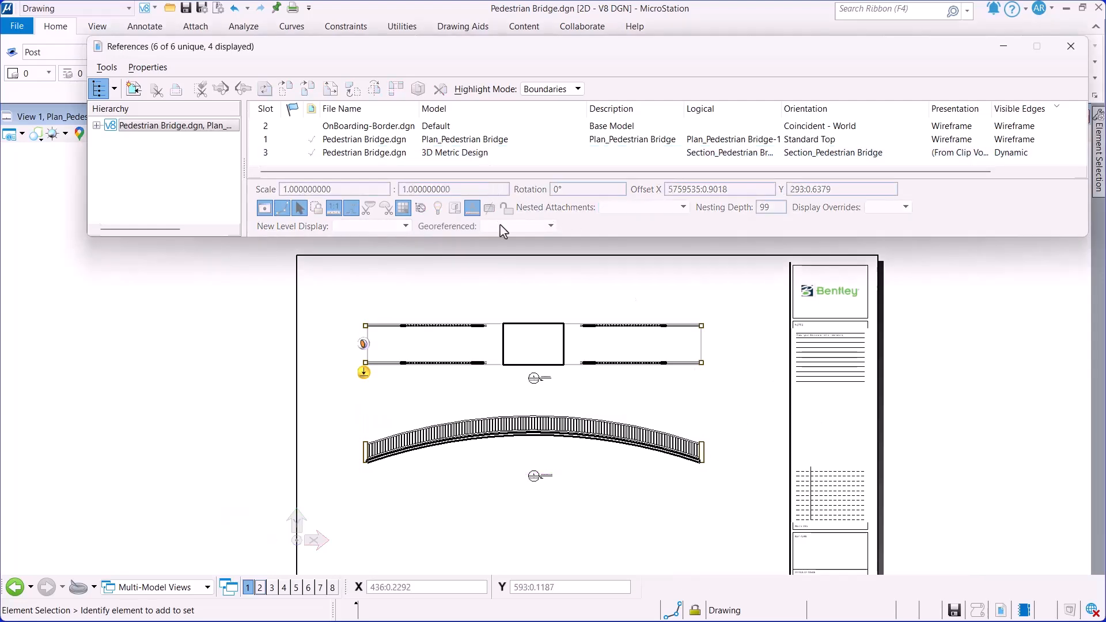
pyautogui.scroll(2, 752, 444)
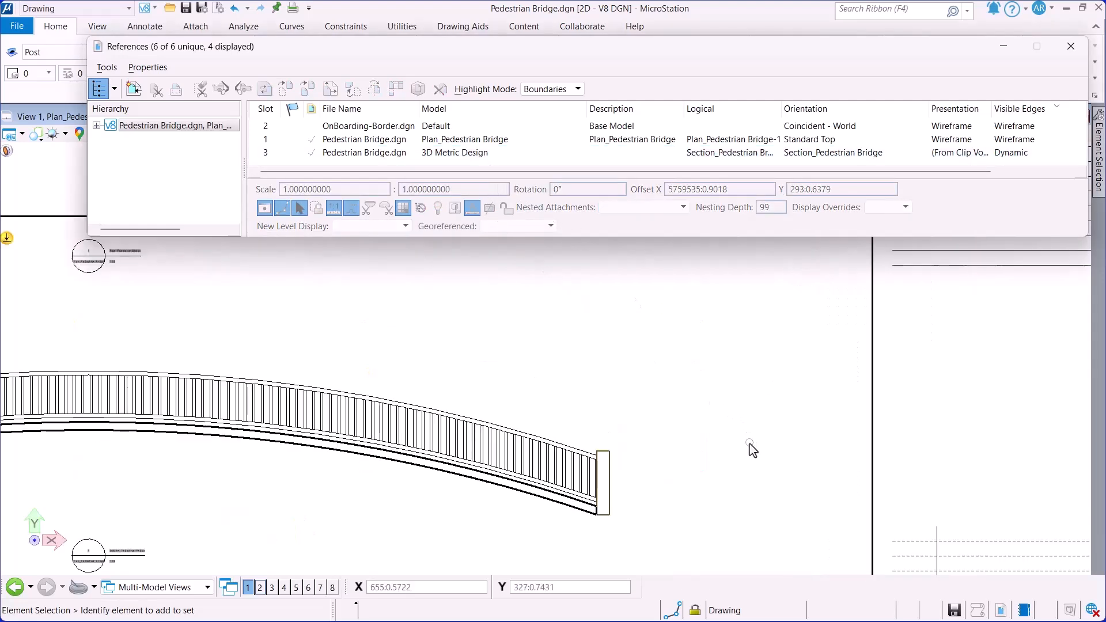
pyautogui.scroll(3, 672, 444)
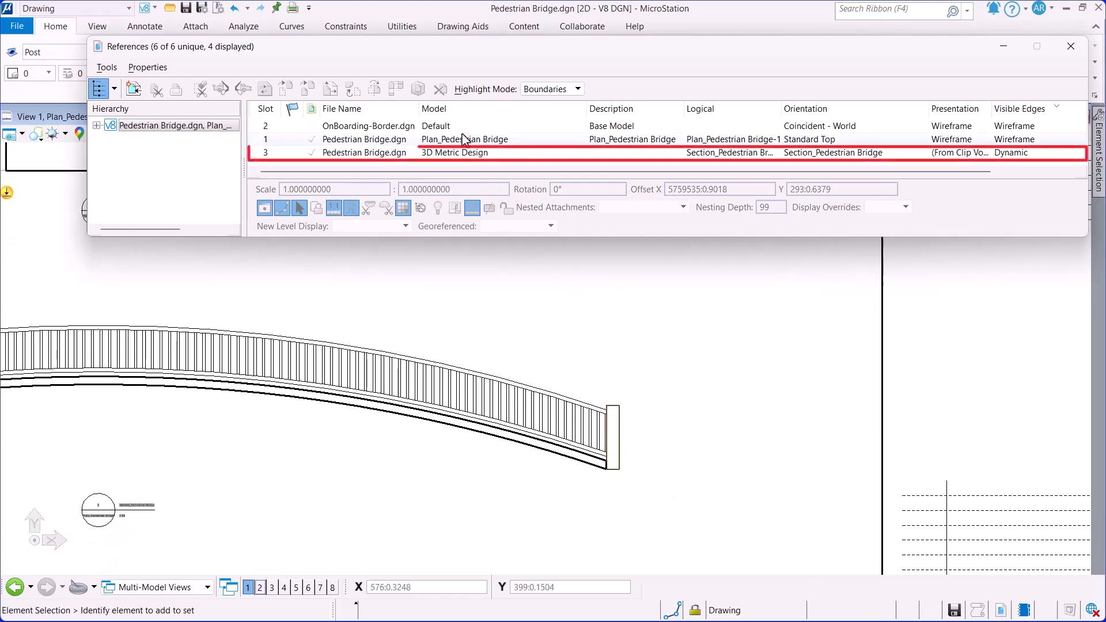
pyautogui.click(452, 153)
pyautogui.rightClick(452, 153)
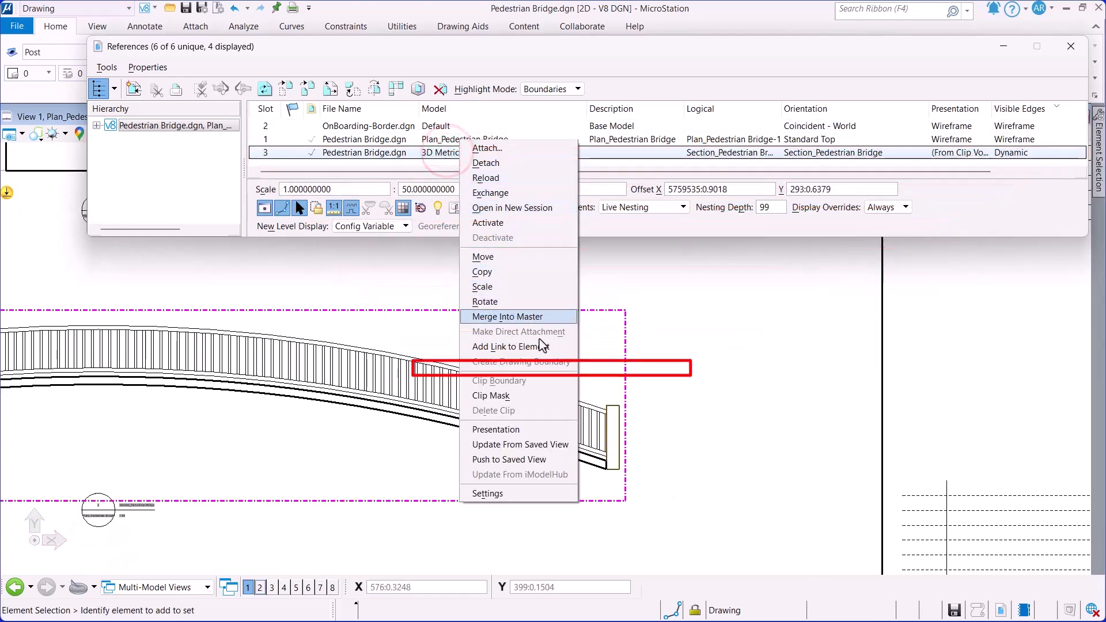
pyautogui.click(536, 435)
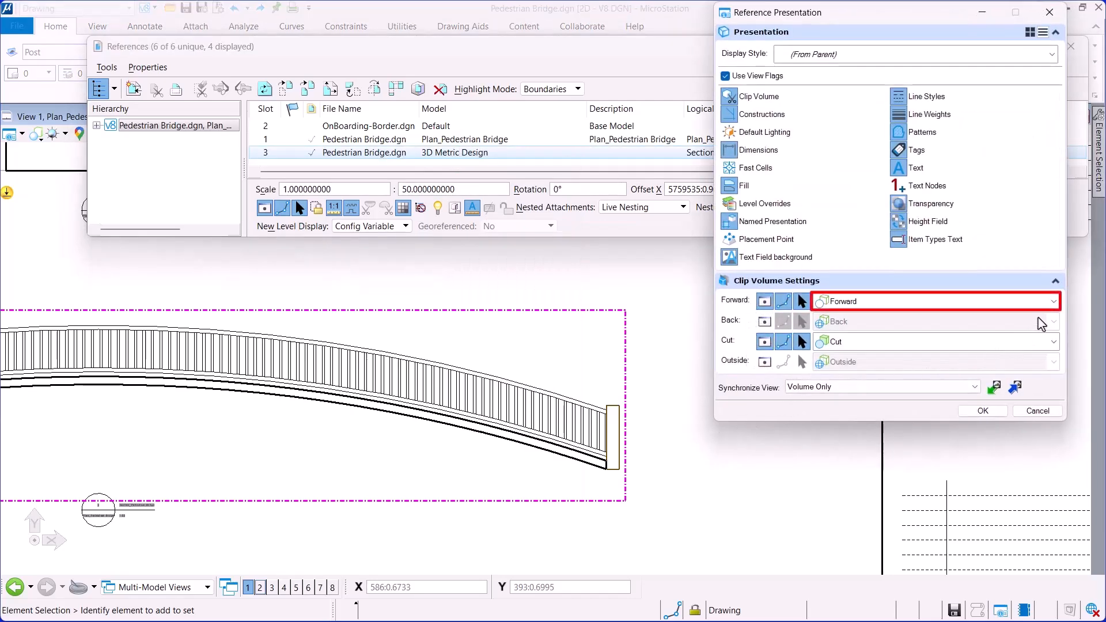
pyautogui.click(1053, 301)
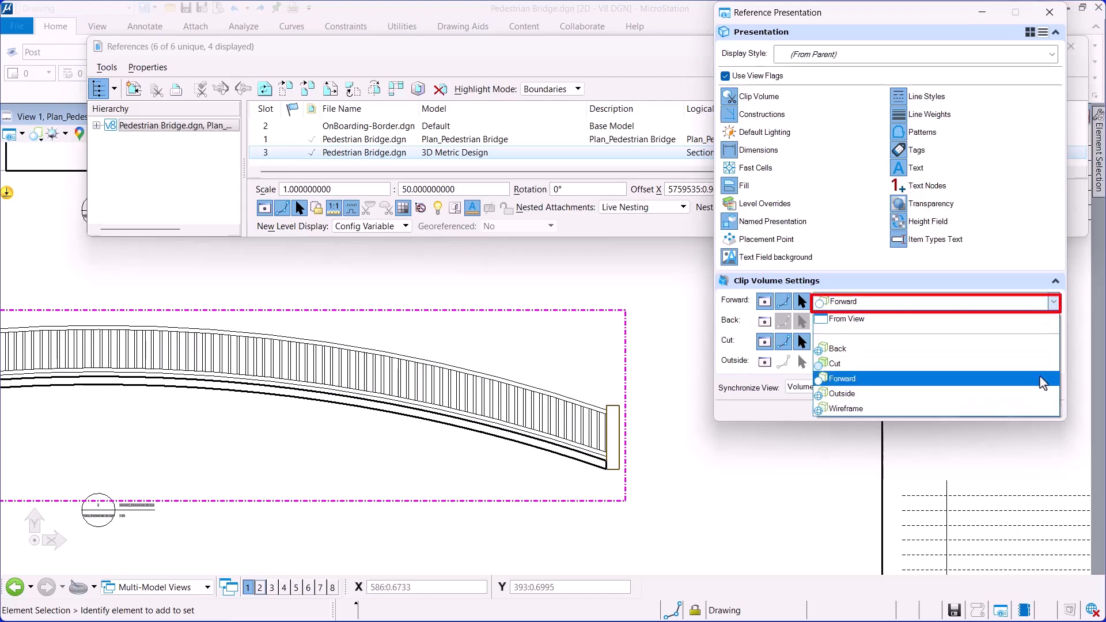
pyautogui.click(1039, 323)
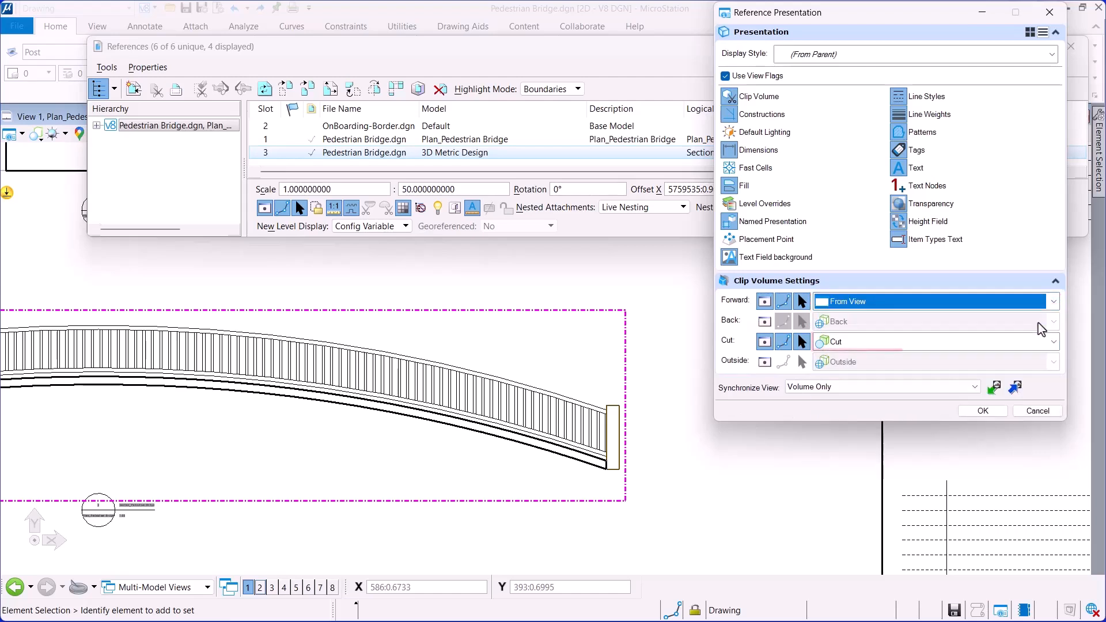
pyautogui.click(1053, 342)
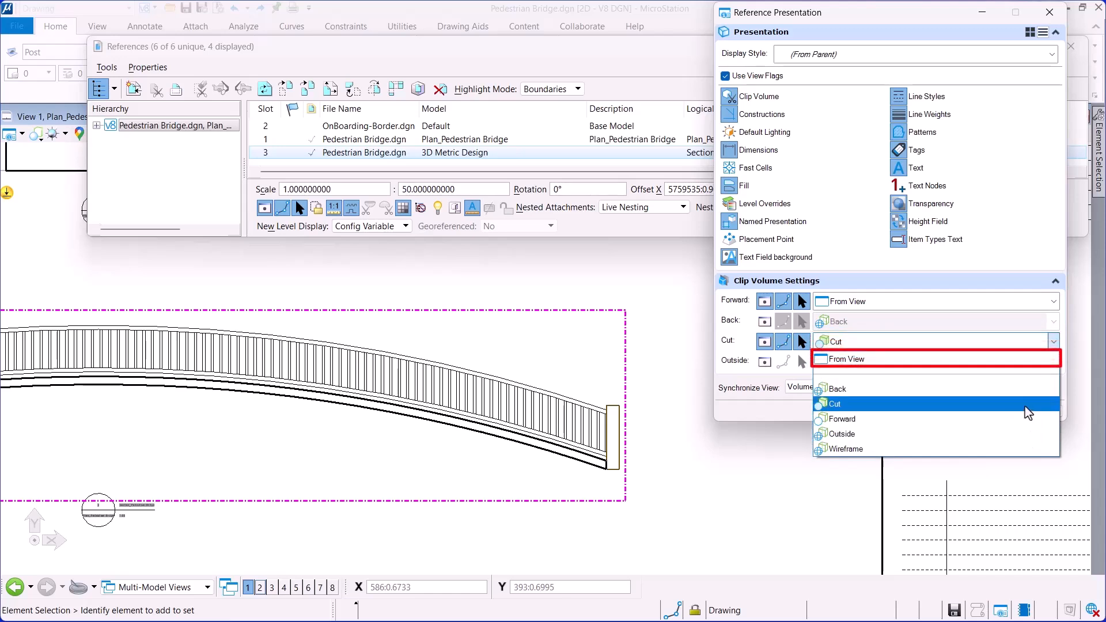
pyautogui.click(1031, 365)
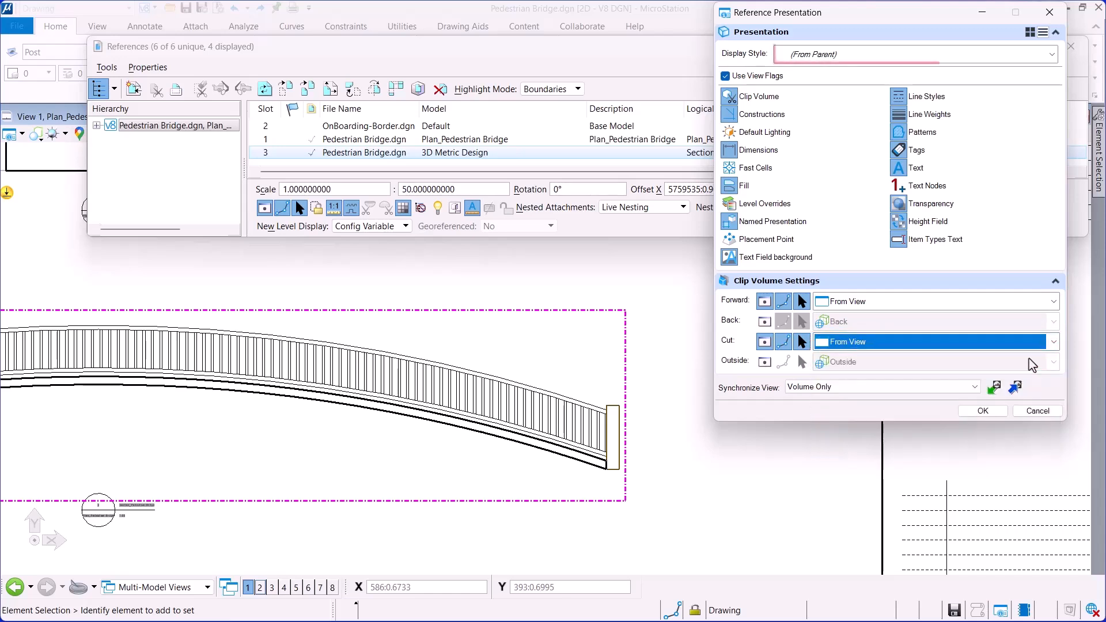
# Step: Apply the Filled Hidden Line display style to the section's 3D Metric Design reference and put away the references list
pyautogui.click(944, 55)
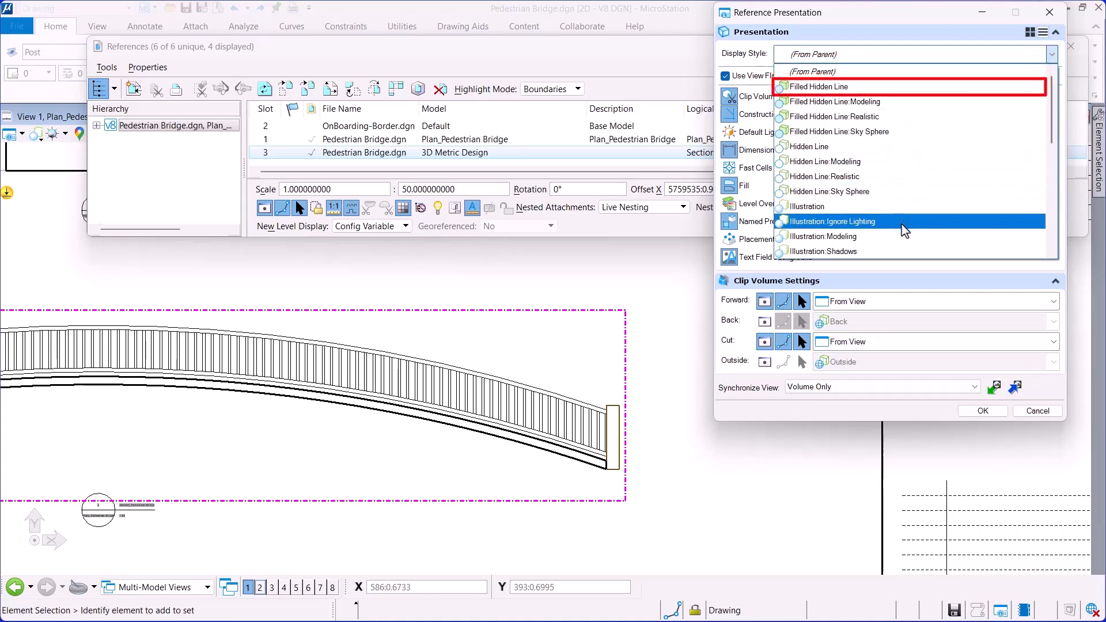
pyautogui.click(896, 91)
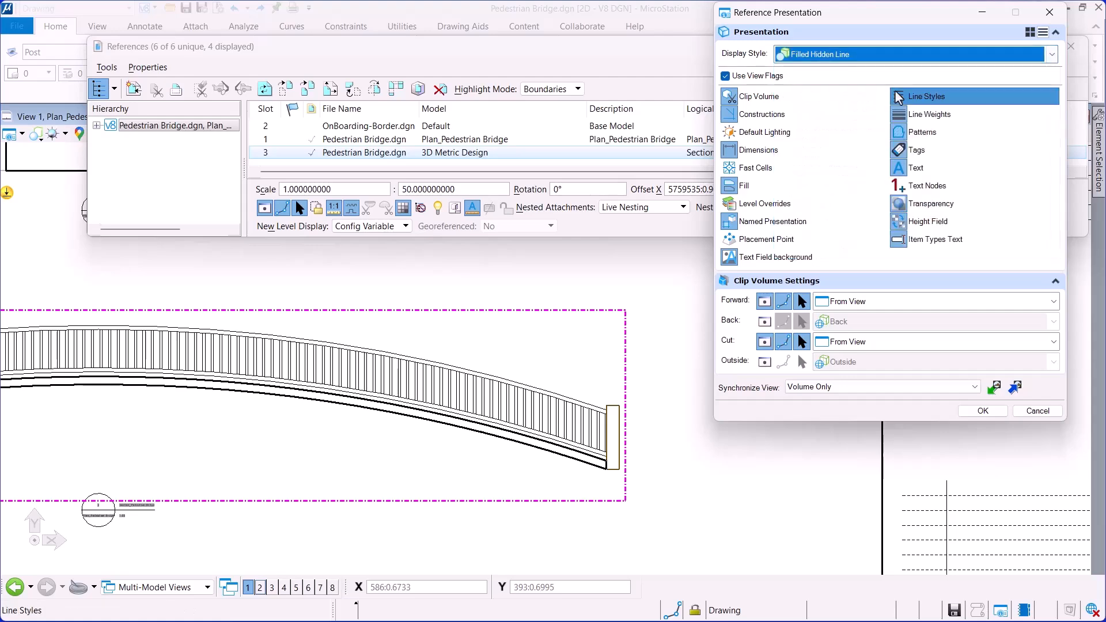
pyautogui.click(983, 411)
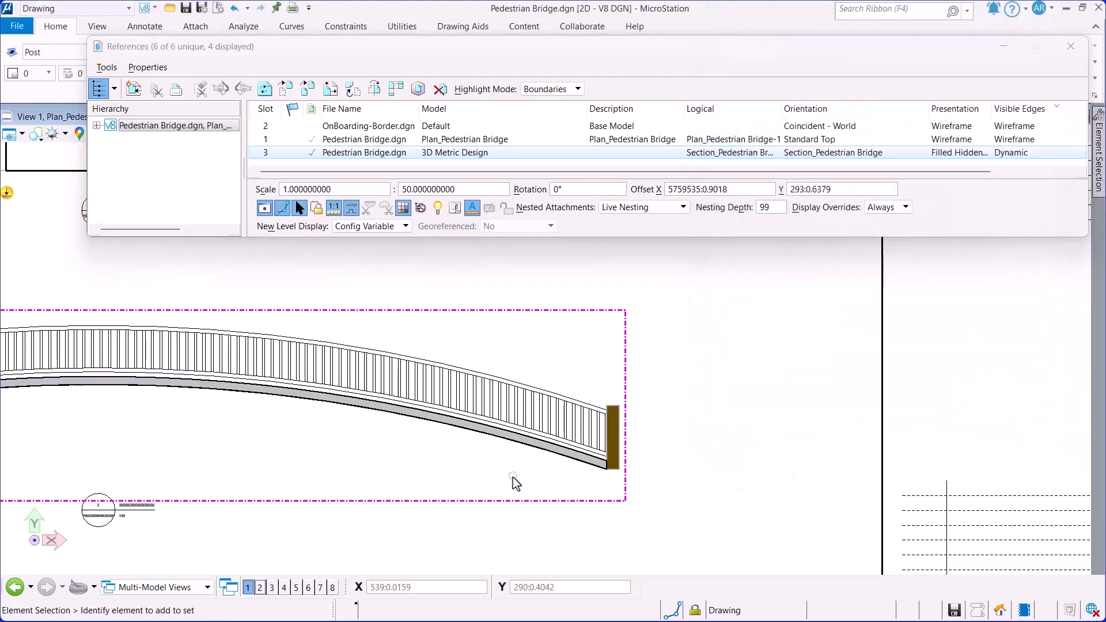
pyautogui.click(546, 164)
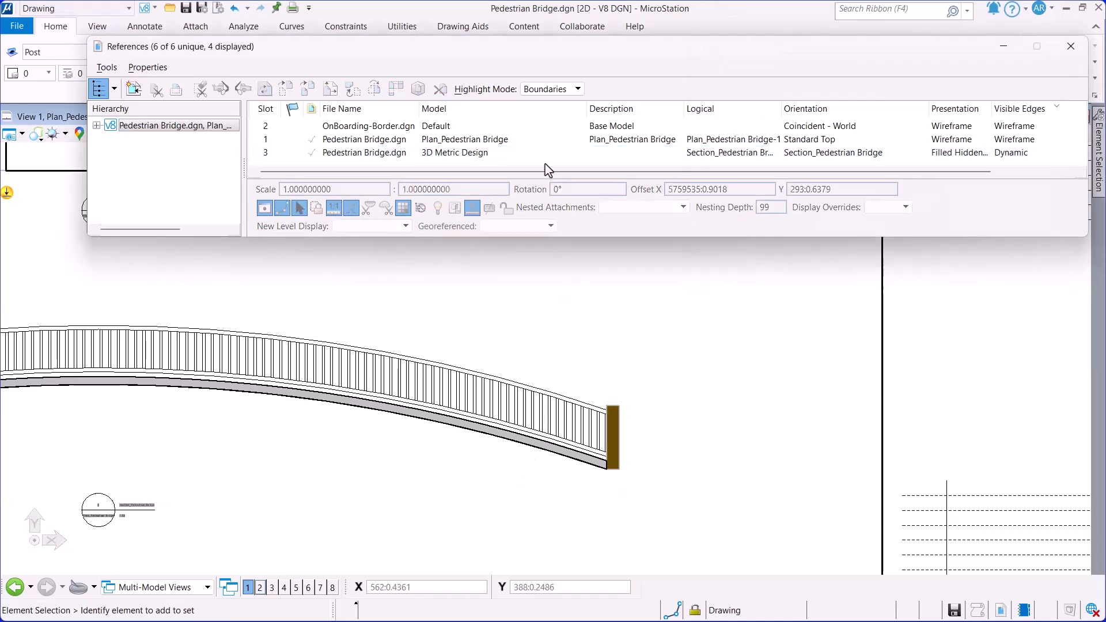
pyautogui.click(1008, 53)
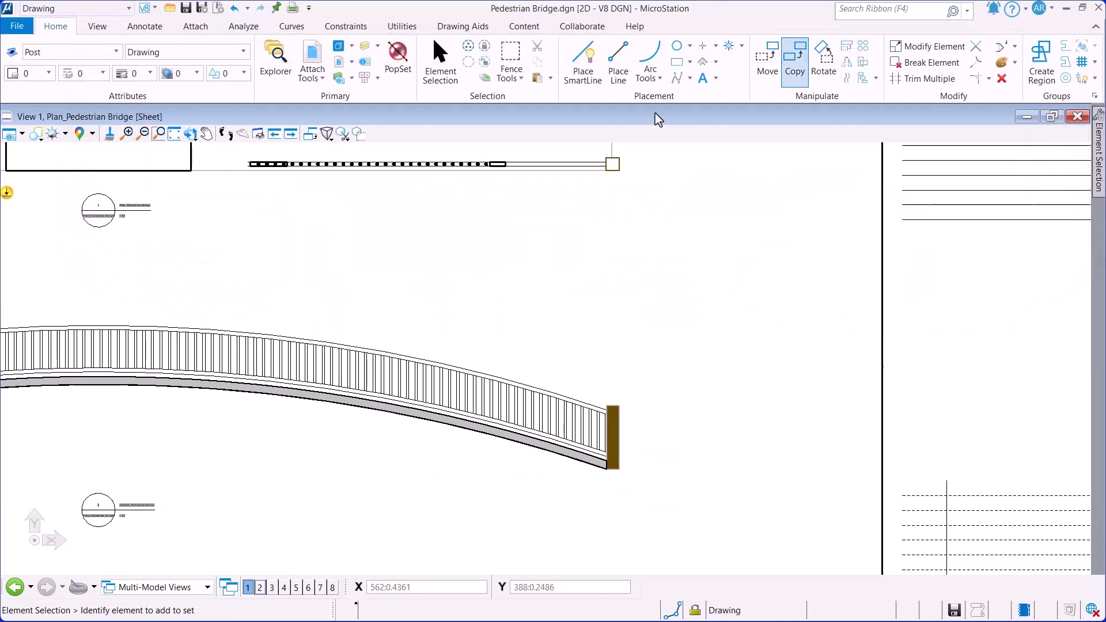
# Step: Open View 2 beside View 1, tiled side by side, with the whole sheet fitted in both views
pyautogui.click(164, 137)
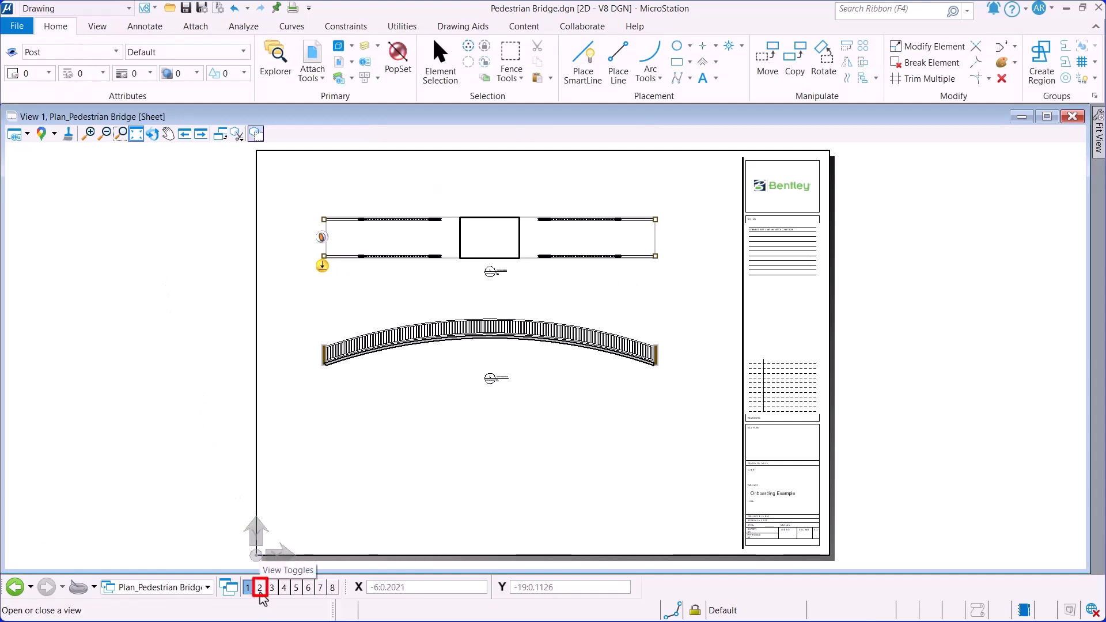
pyautogui.click(260, 587)
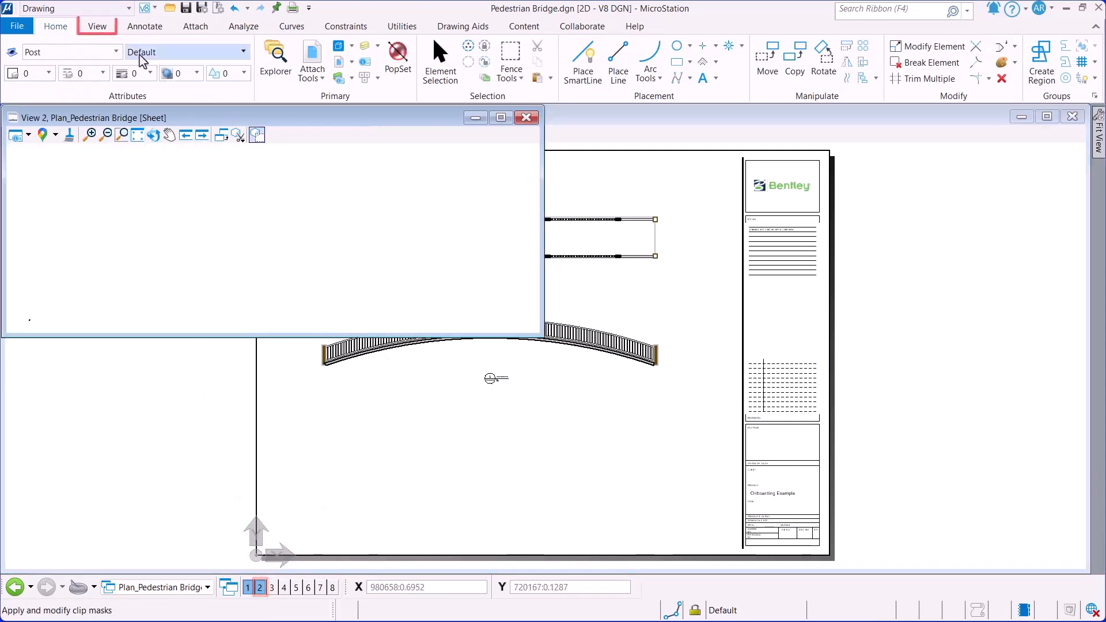
pyautogui.click(97, 26)
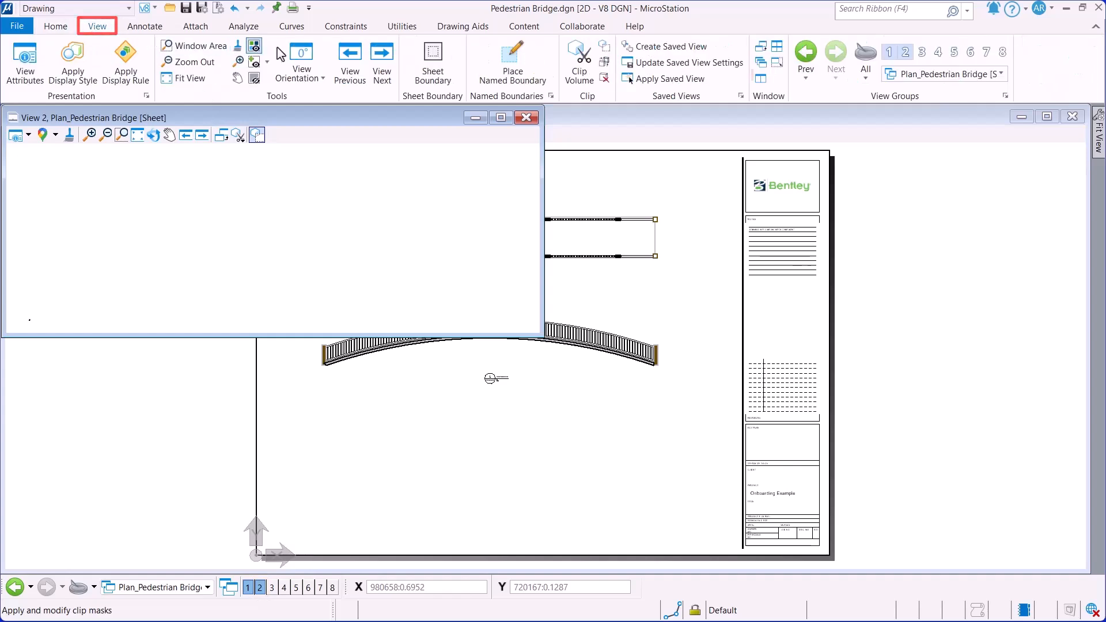
pyautogui.click(760, 79)
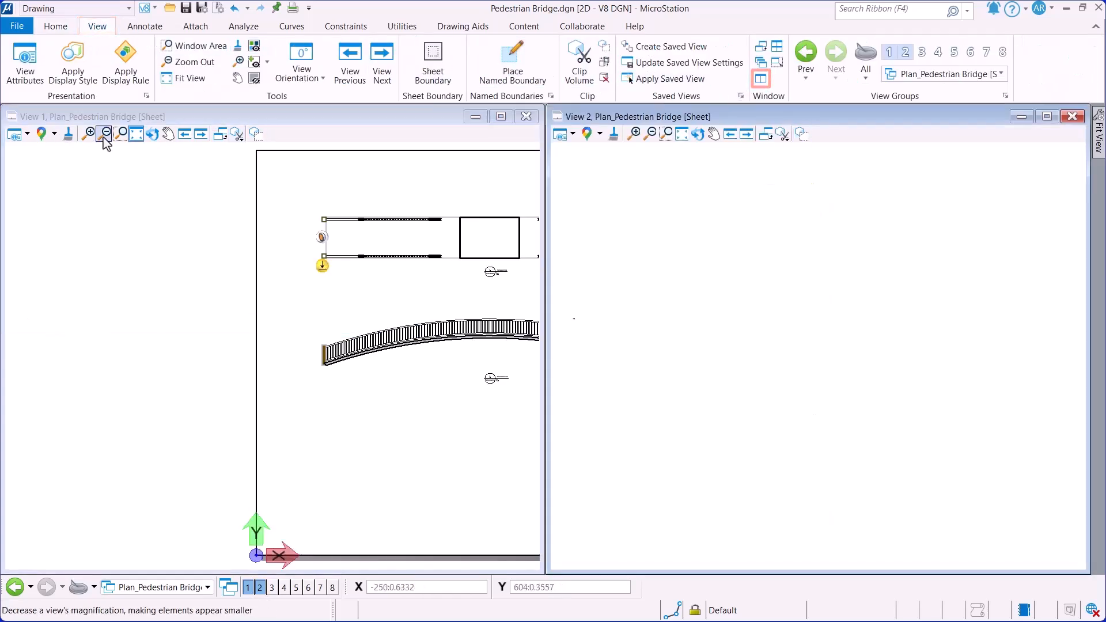
pyautogui.click(136, 134)
pyautogui.click(842, 257)
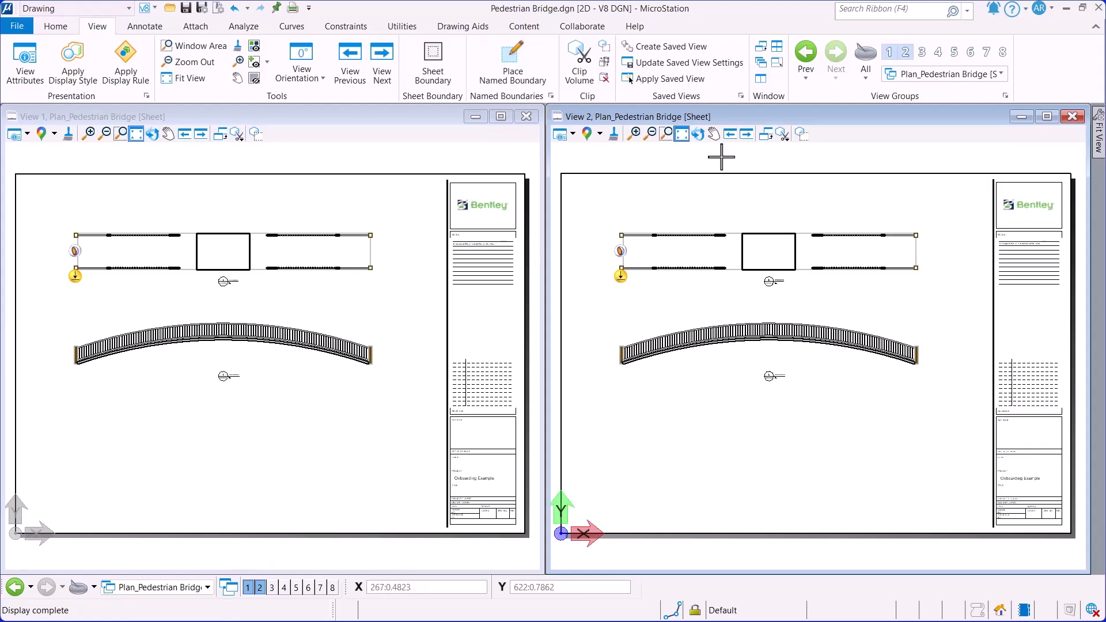
# Step: Show the 3D Metric Design model in View 1, fitted to the view
pyautogui.click(27, 138)
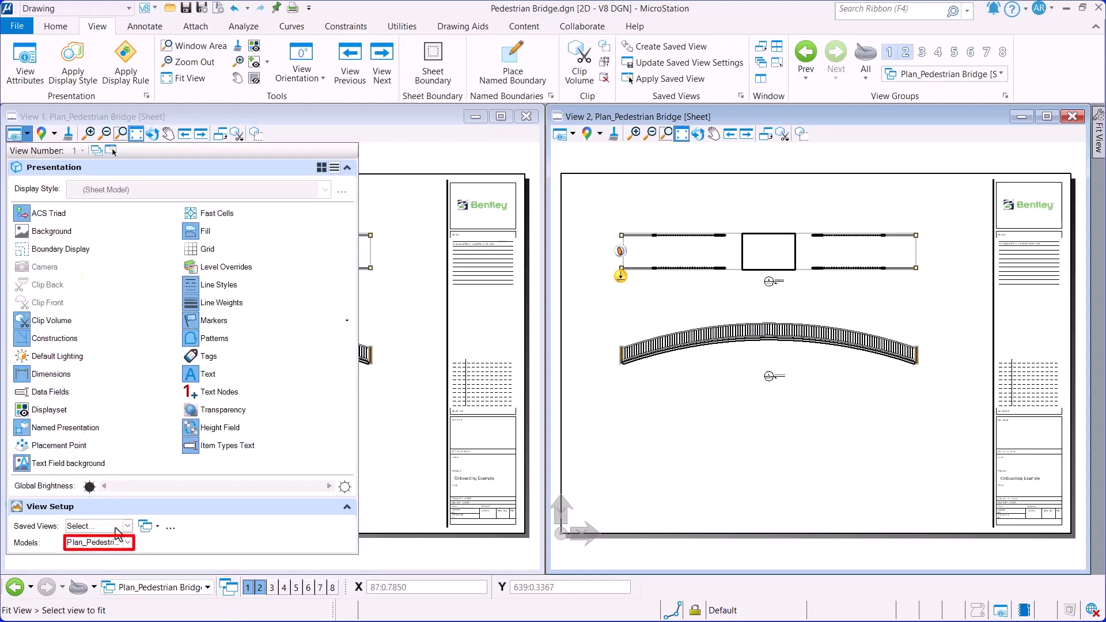
pyautogui.click(122, 546)
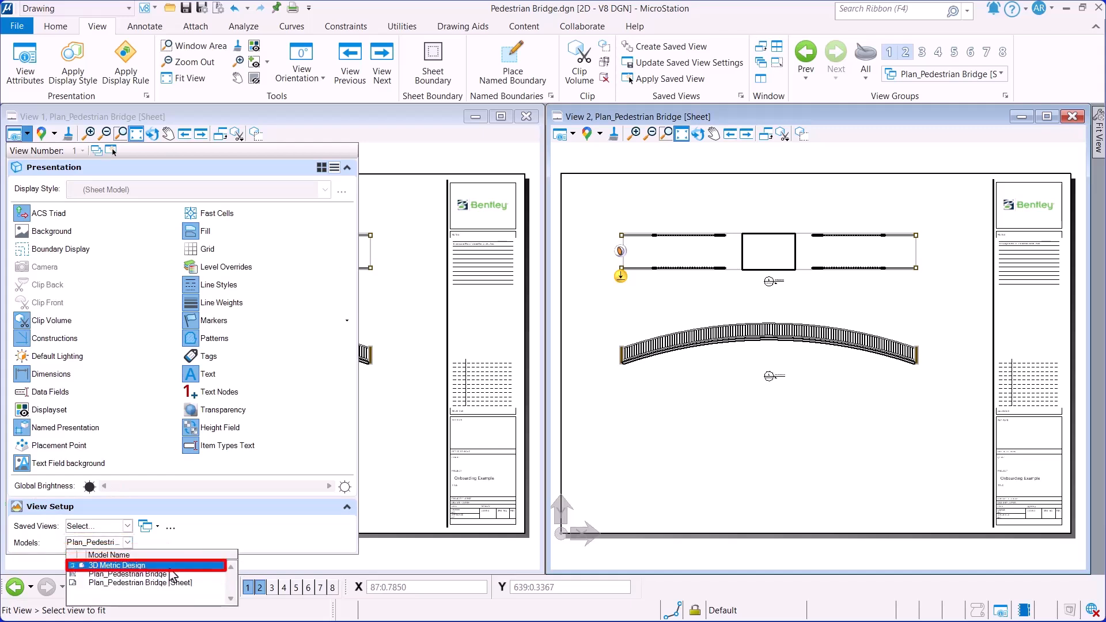
pyautogui.click(144, 565)
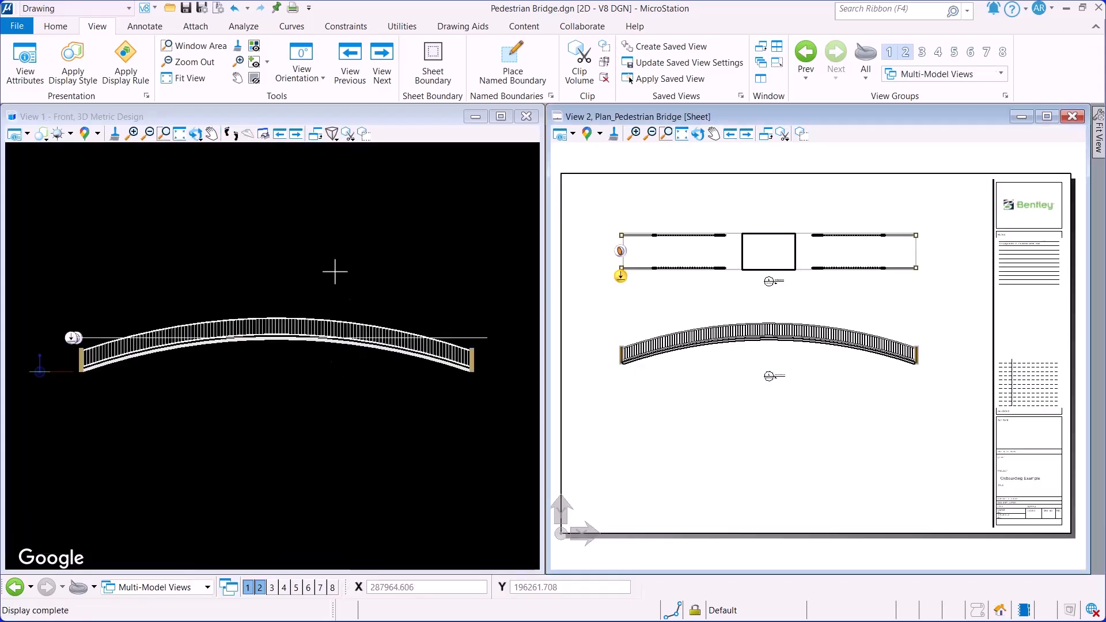
pyautogui.click(179, 134)
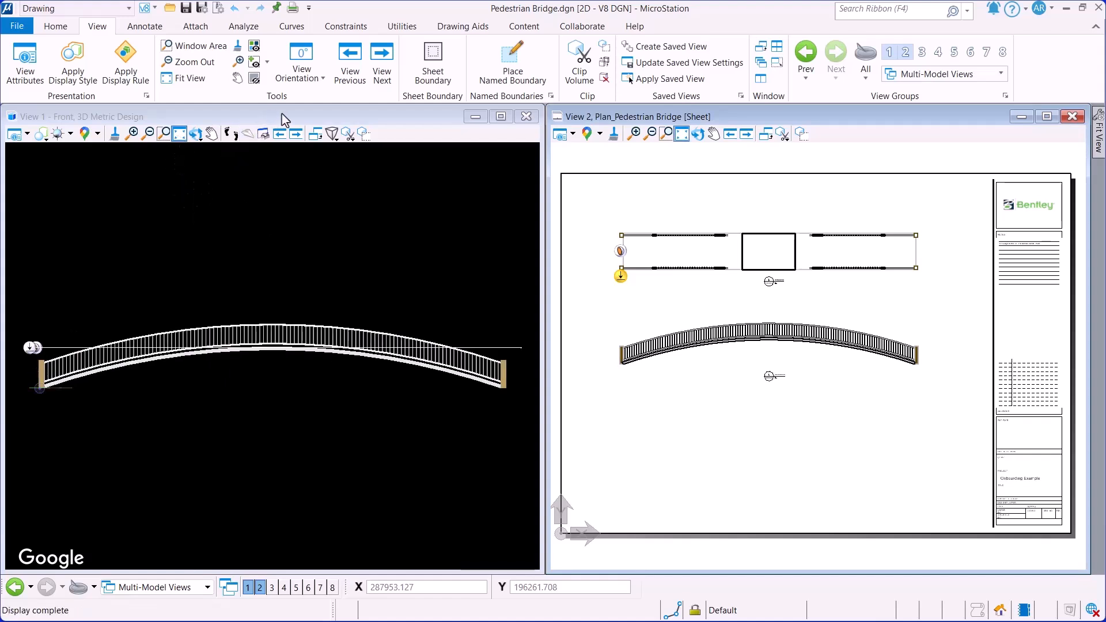
# Step: Activate the 3D Metric Design view and apply the Narrow Bridge variation to the bridge model
pyautogui.click(337, 115)
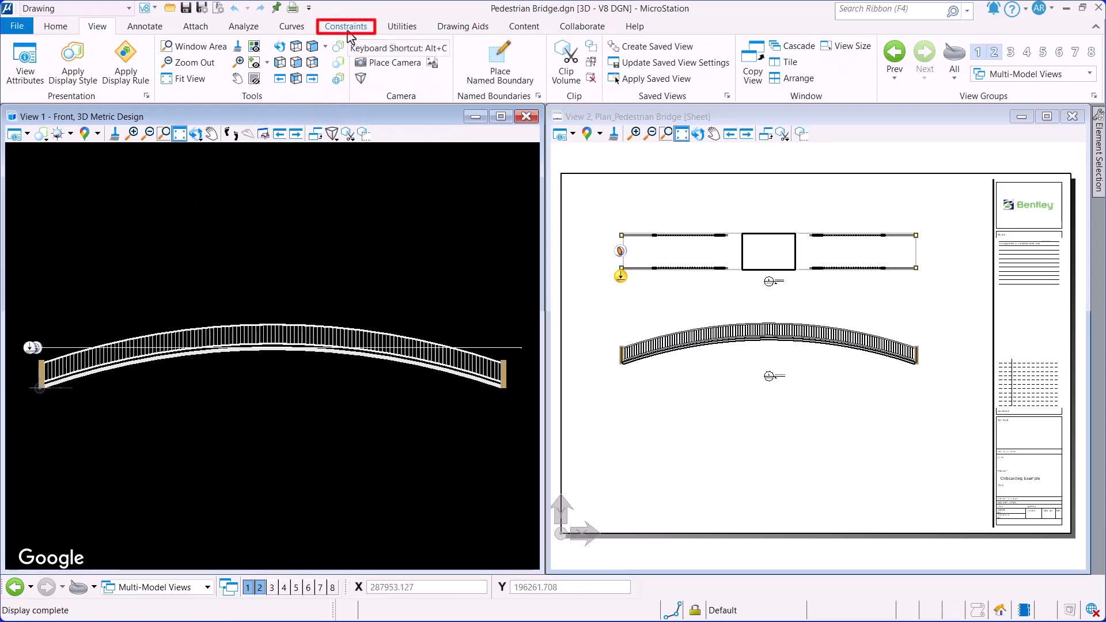
pyautogui.click(346, 29)
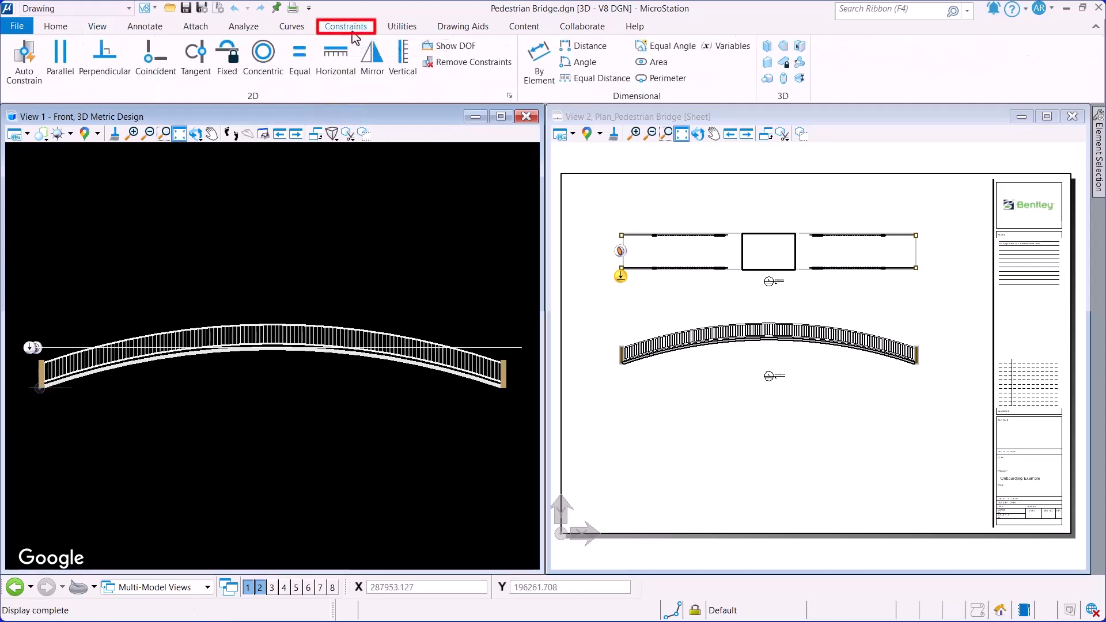
pyautogui.click(730, 46)
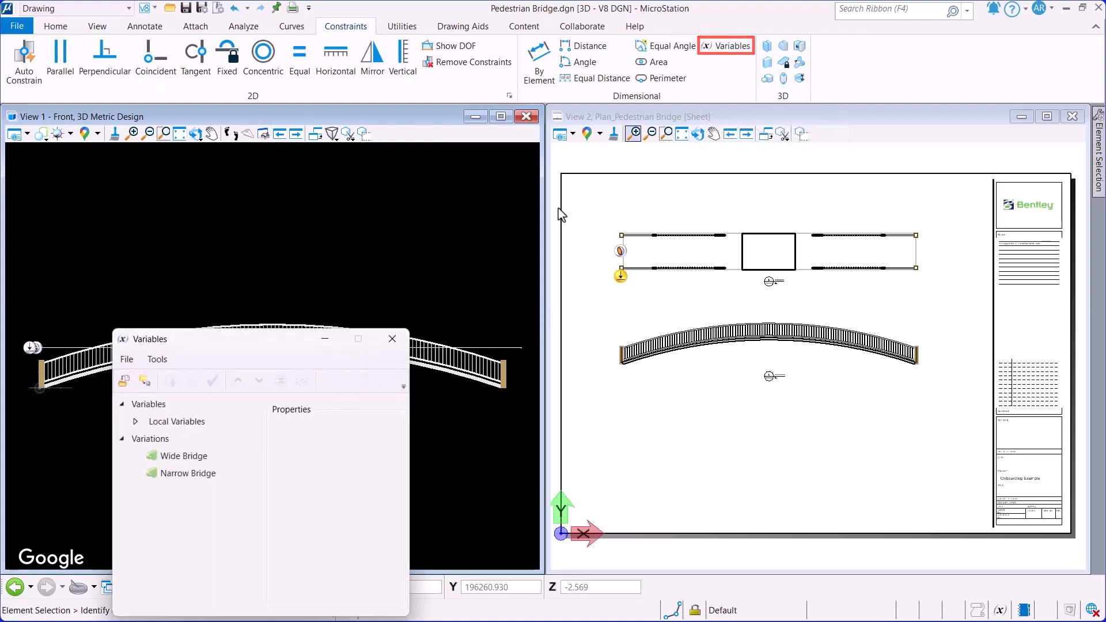
pyautogui.moveTo(359, 310)
pyautogui.mouseDown(button='middle')
pyautogui.moveTo(383, 240)
pyautogui.moveTo(379, 218)
pyautogui.moveTo(364, 215)
pyautogui.mouseUp(button='middle')
pyautogui.click(183, 456)
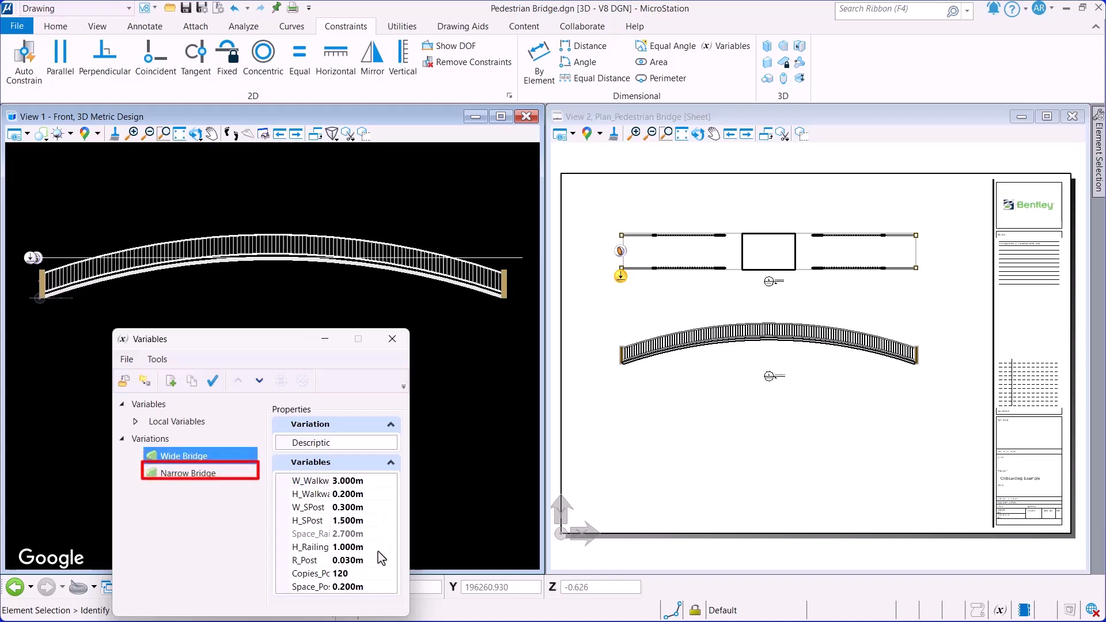
pyautogui.click(225, 481)
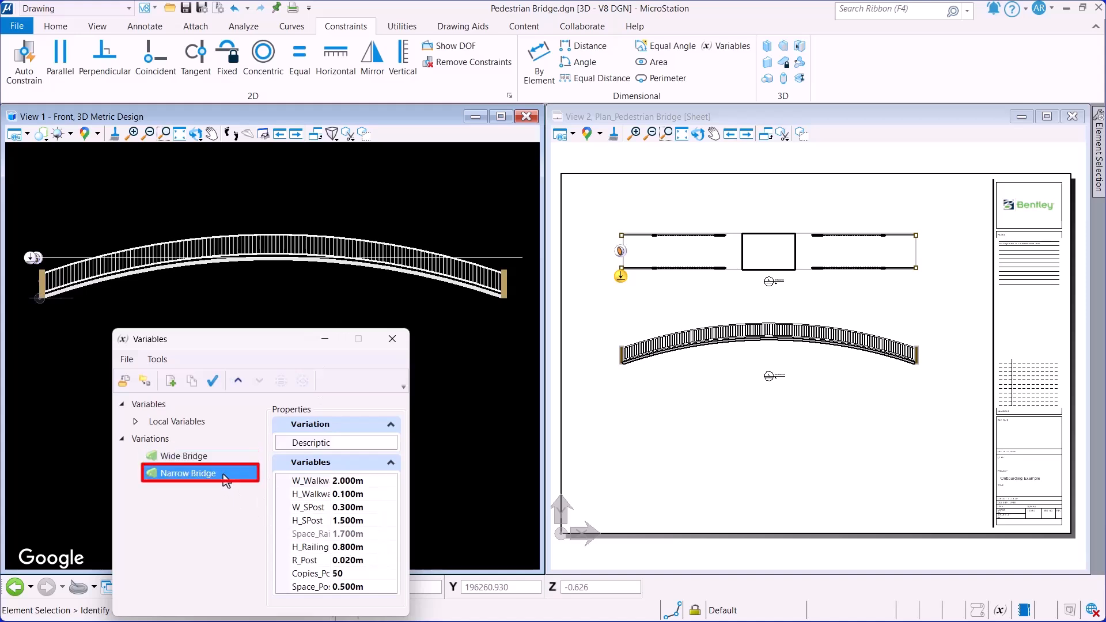
pyautogui.click(212, 387)
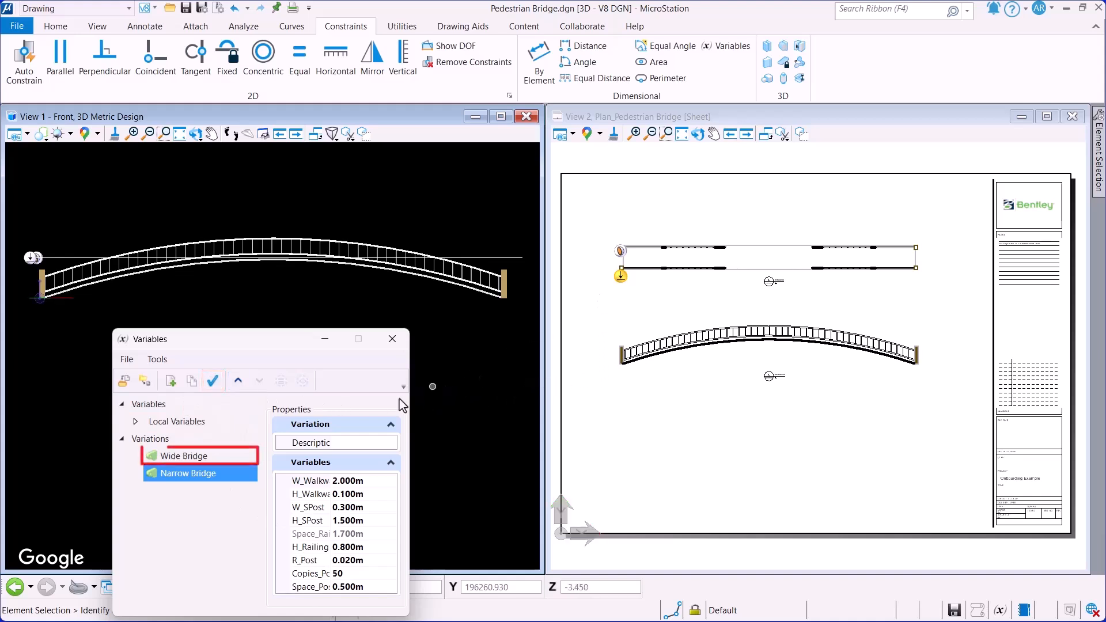
# Step: Apply the Wide Bridge variation to the bridge model again
pyautogui.click(245, 458)
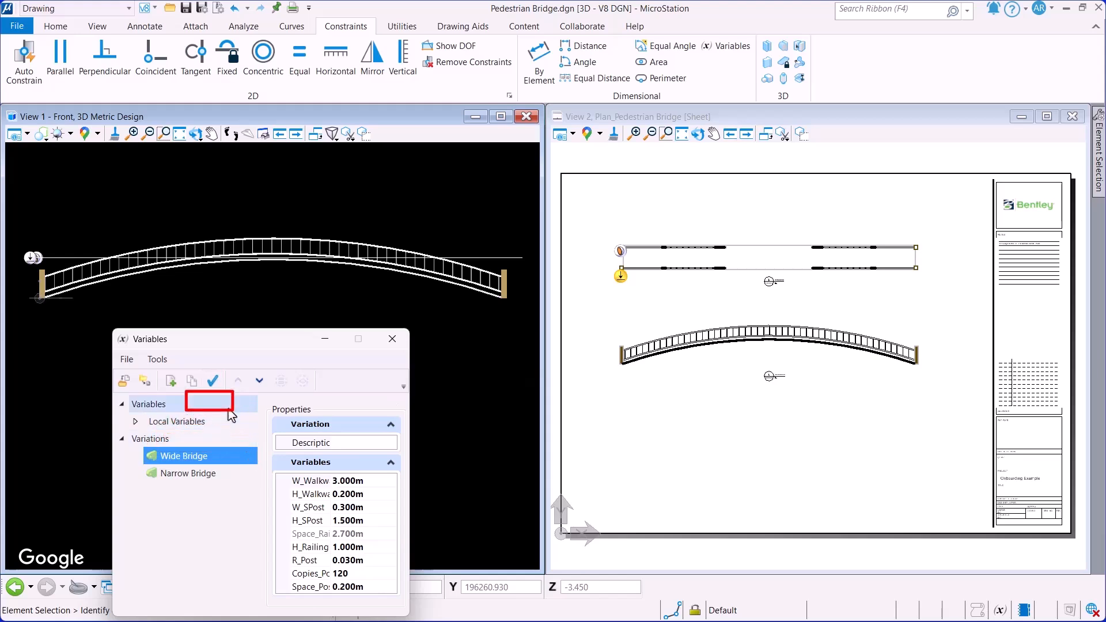
pyautogui.click(211, 384)
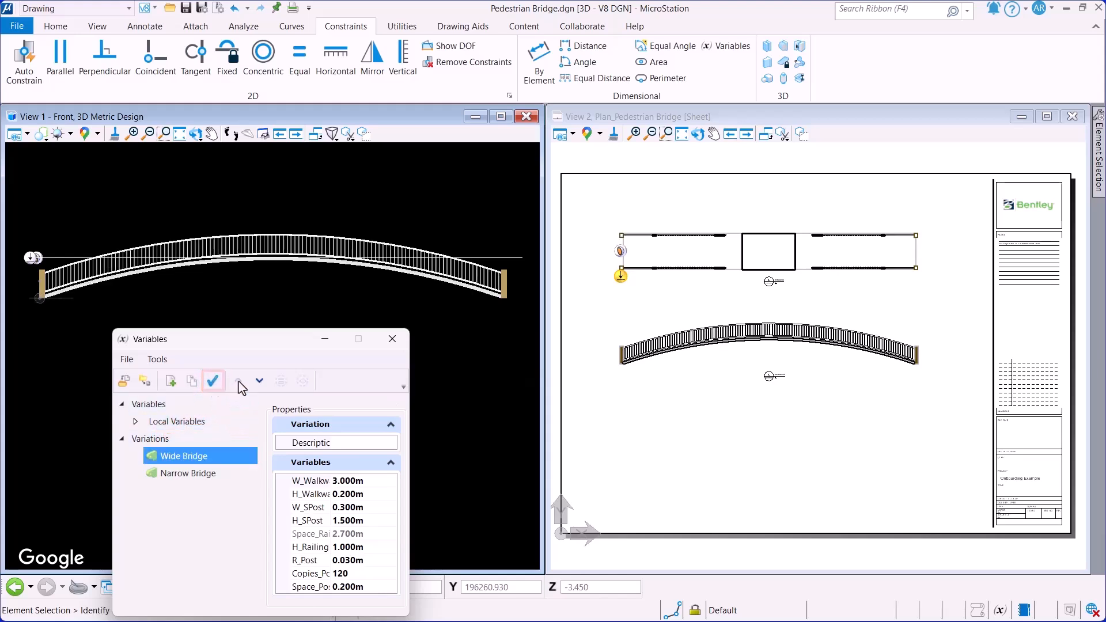
# Step: Close View 1 and the Variables dialog, and maximize View 2 with the whole sheet fitted
pyautogui.click(526, 117)
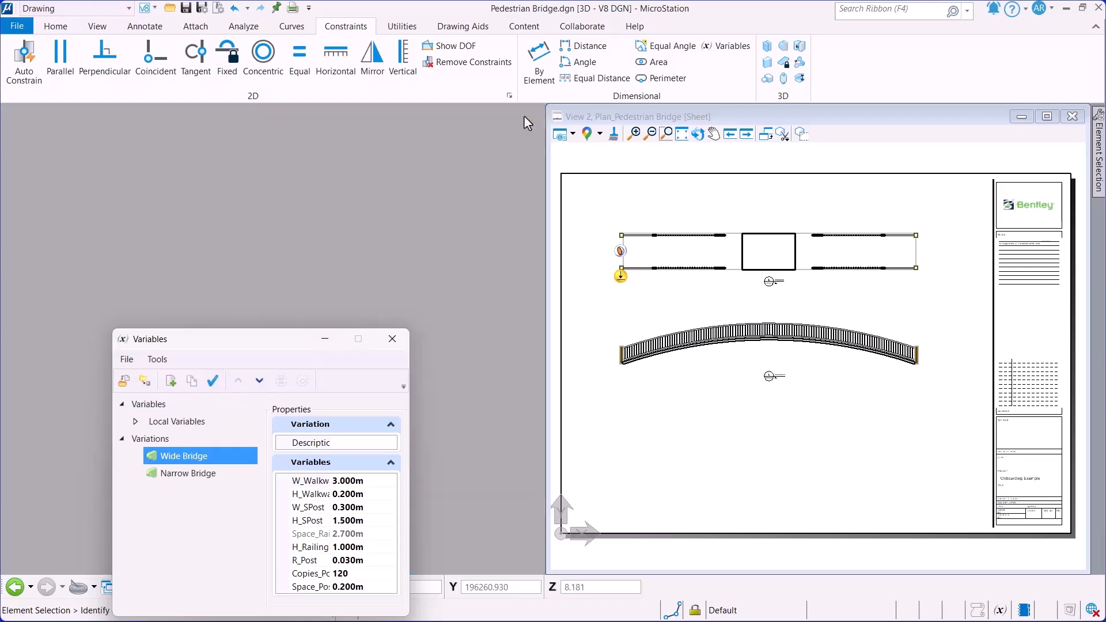
pyautogui.click(393, 339)
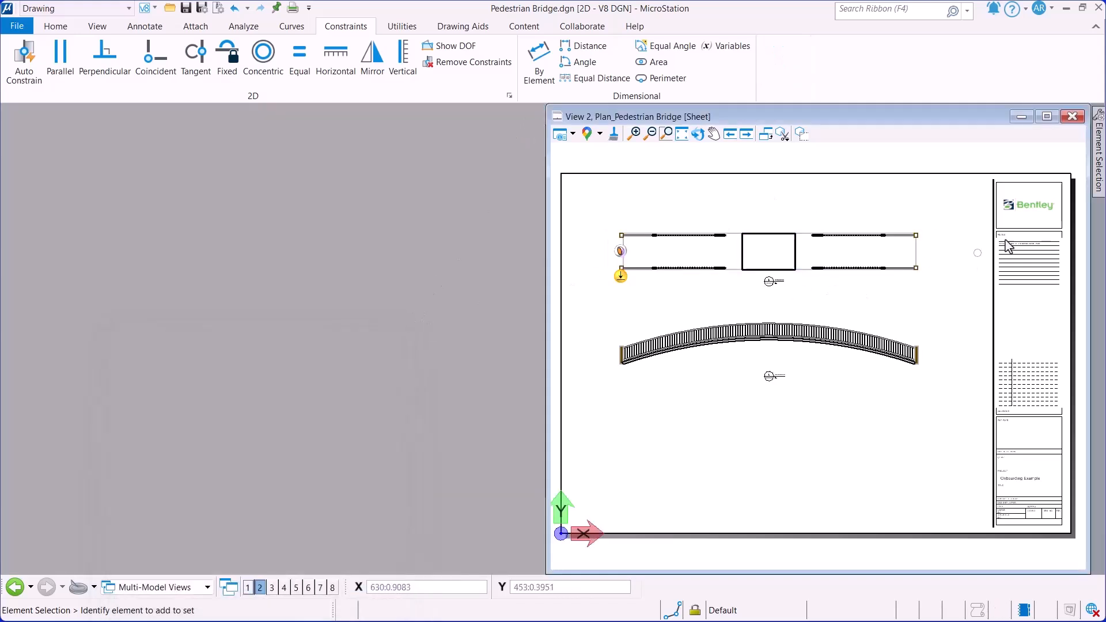
pyautogui.click(1047, 116)
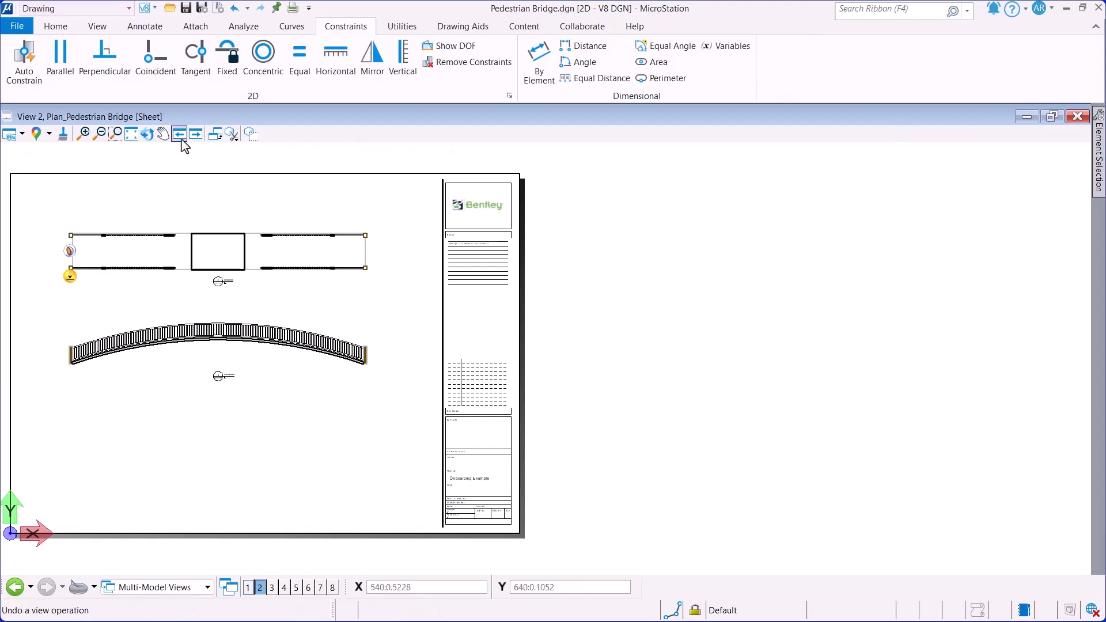
pyautogui.click(131, 134)
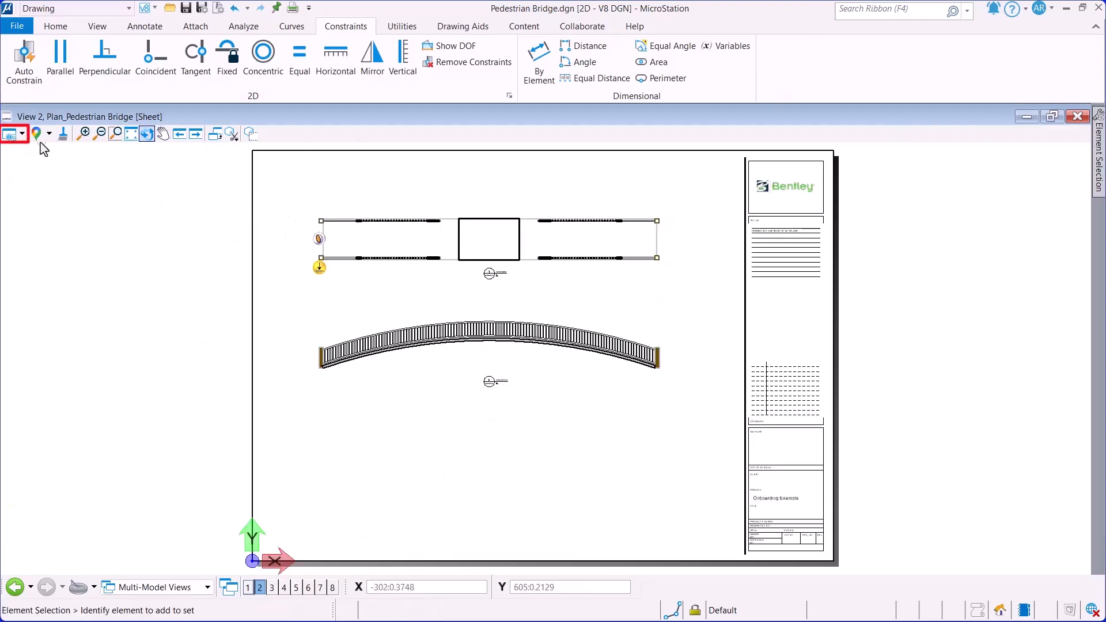
# Step: Turn off the display of markers in View 2, which shows the Plan_Pedestrian Bridge sheet
pyautogui.click(9, 133)
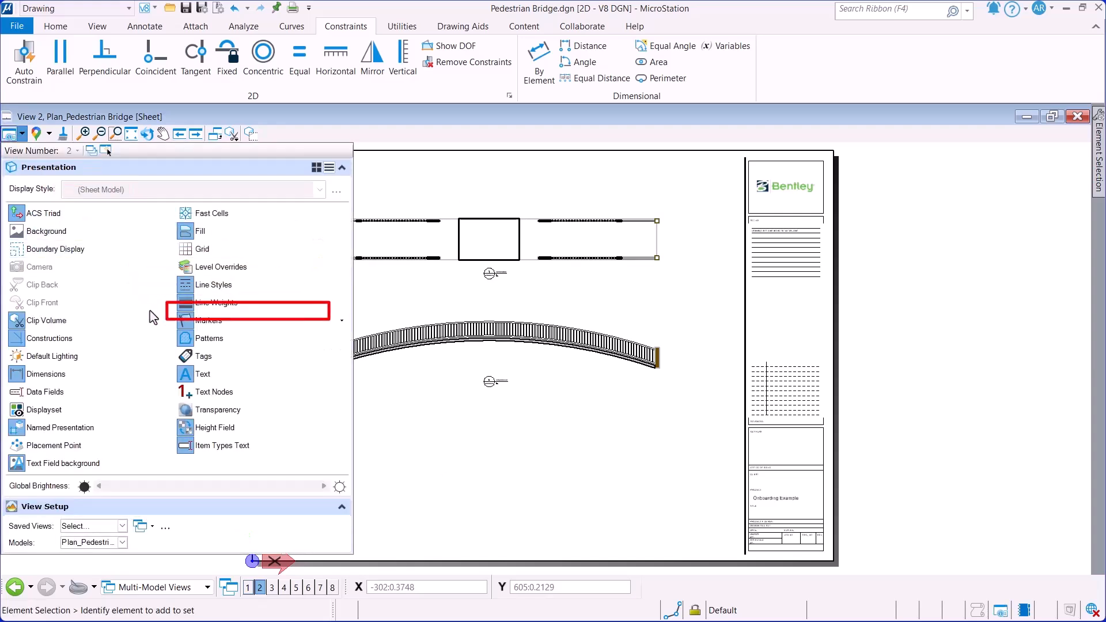
pyautogui.click(186, 321)
pyautogui.click(435, 435)
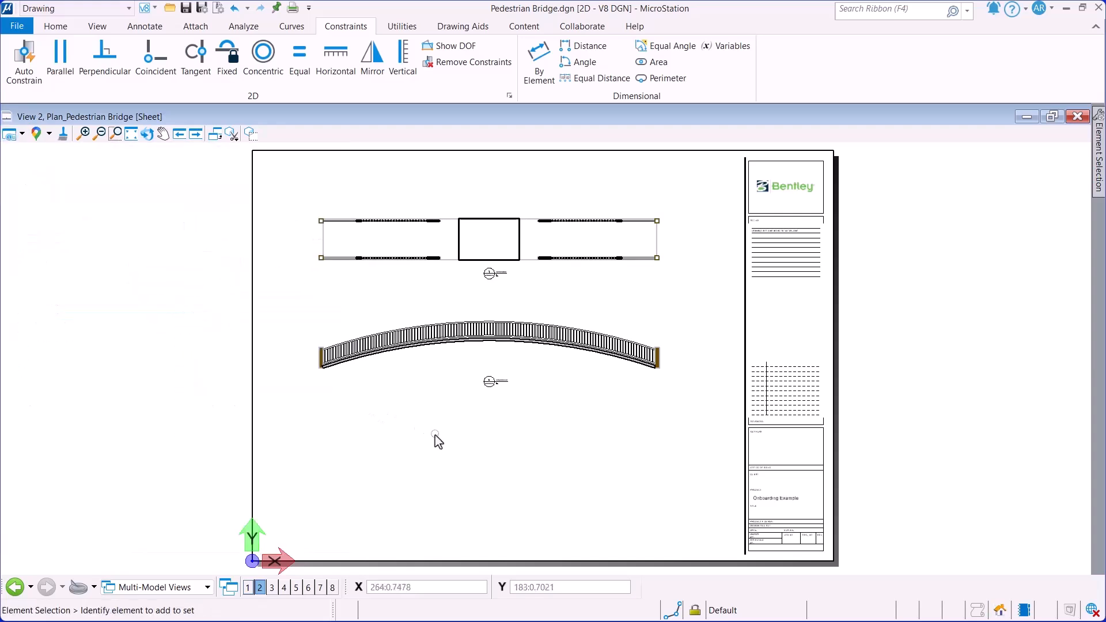
# Step: Turn off the level of the drawing boundary beneath the section on the sheet and save the settings
pyautogui.rightClick(523, 396)
pyautogui.click(579, 185)
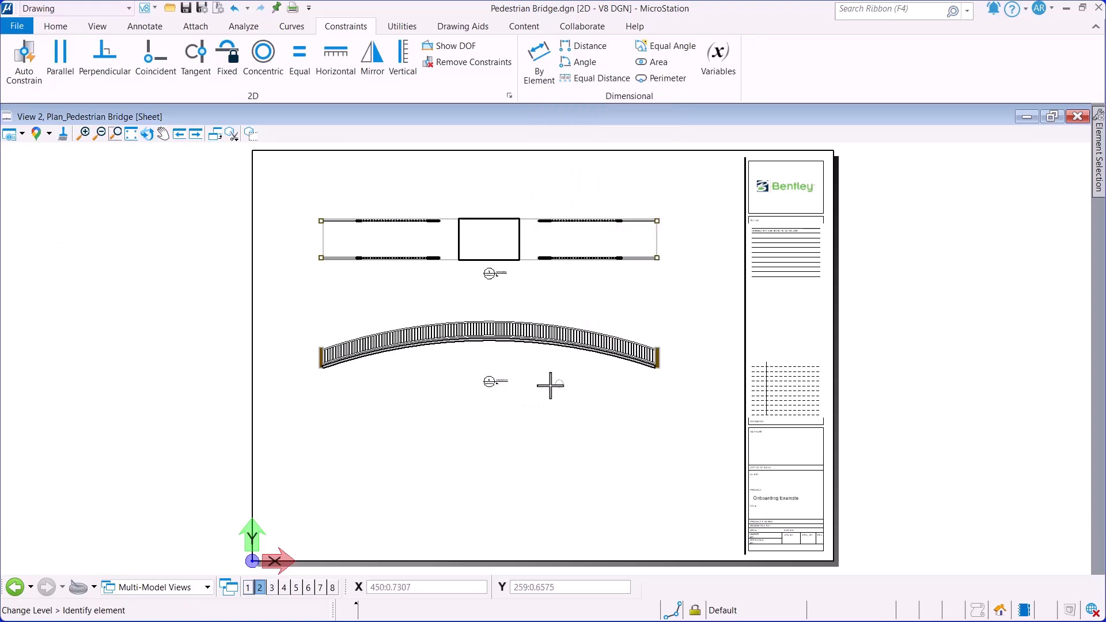
pyautogui.click(505, 382)
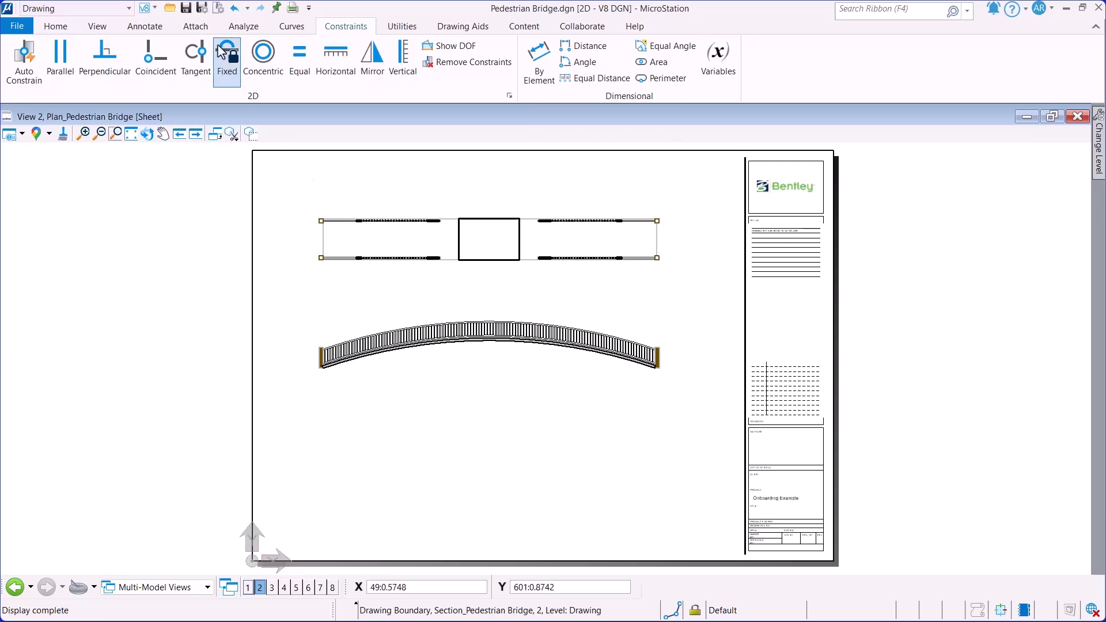
pyautogui.click(202, 7)
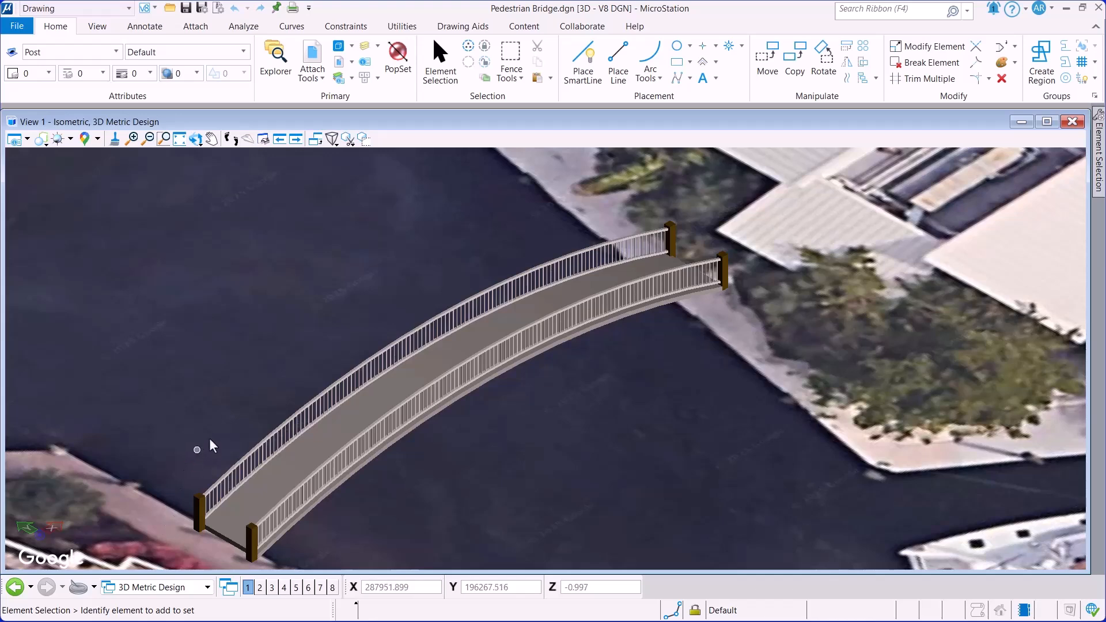
# Step: In Item Types, copy the Area and Volume properties from the Railing item type into the Post item type
pyautogui.click(195, 26)
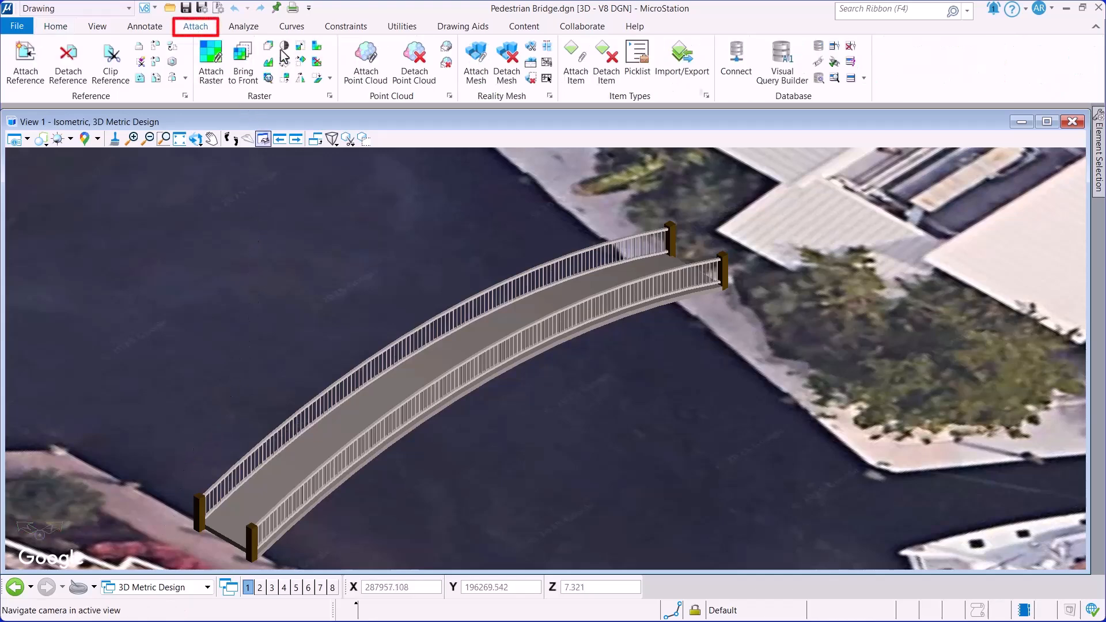
pyautogui.click(706, 96)
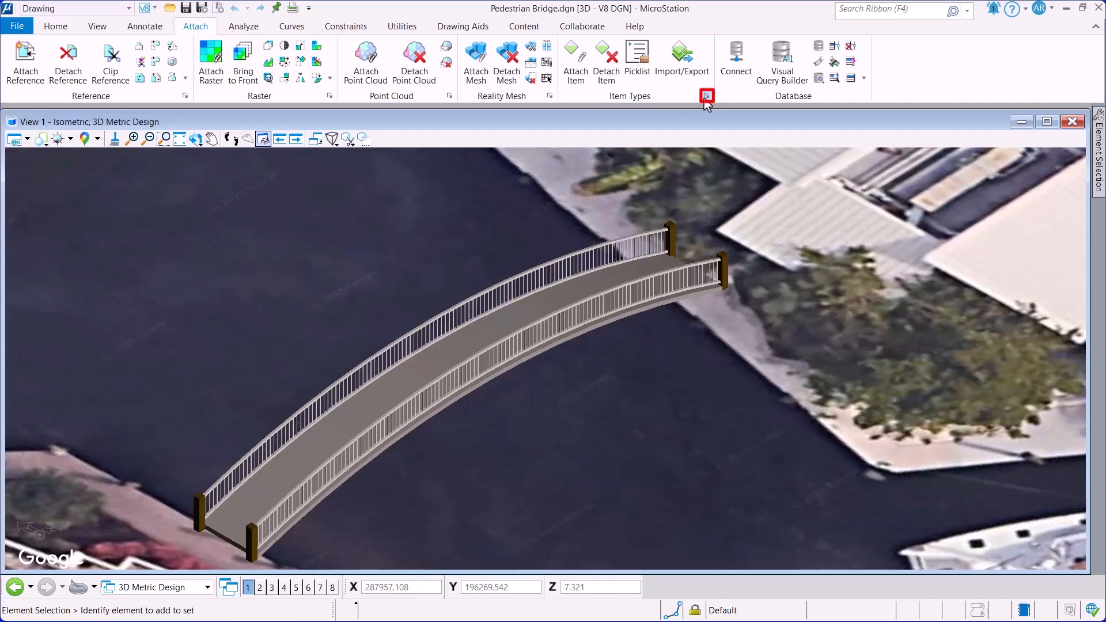
pyautogui.click(575, 208)
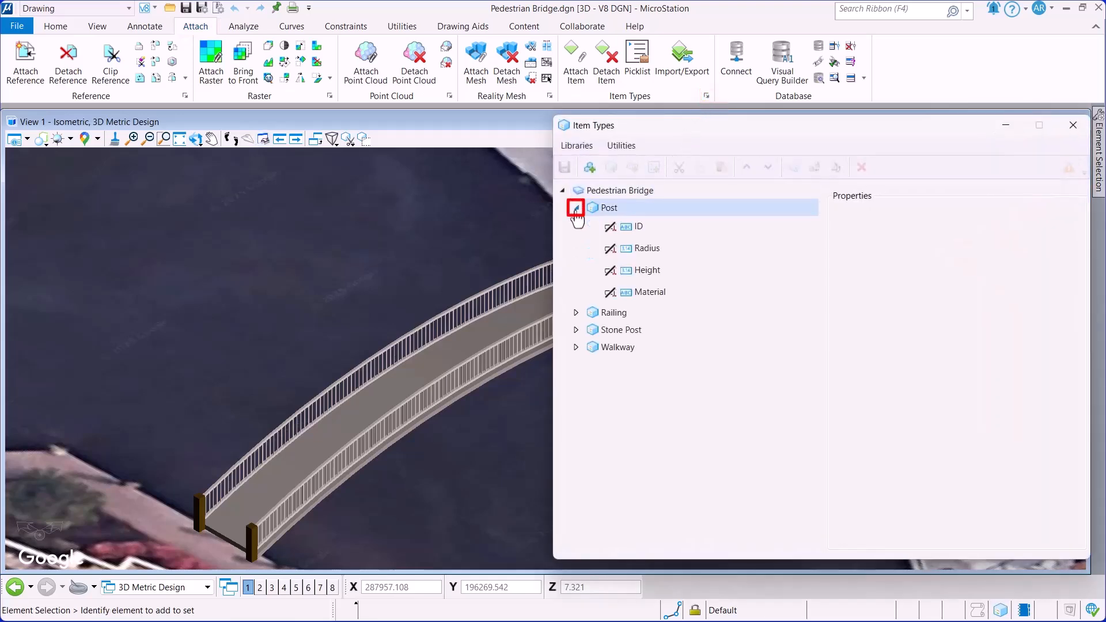
pyautogui.click(575, 312)
pyautogui.click(641, 357)
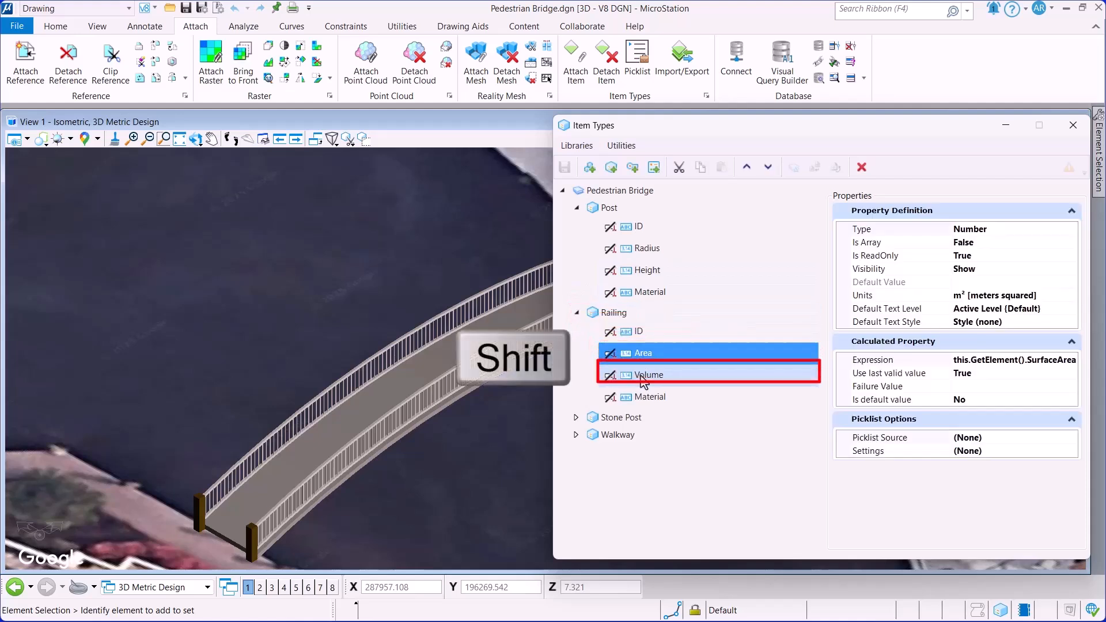
pyautogui.keyDown('shift'); pyautogui.click(647, 375); pyautogui.keyUp('shift')
pyautogui.click(699, 167)
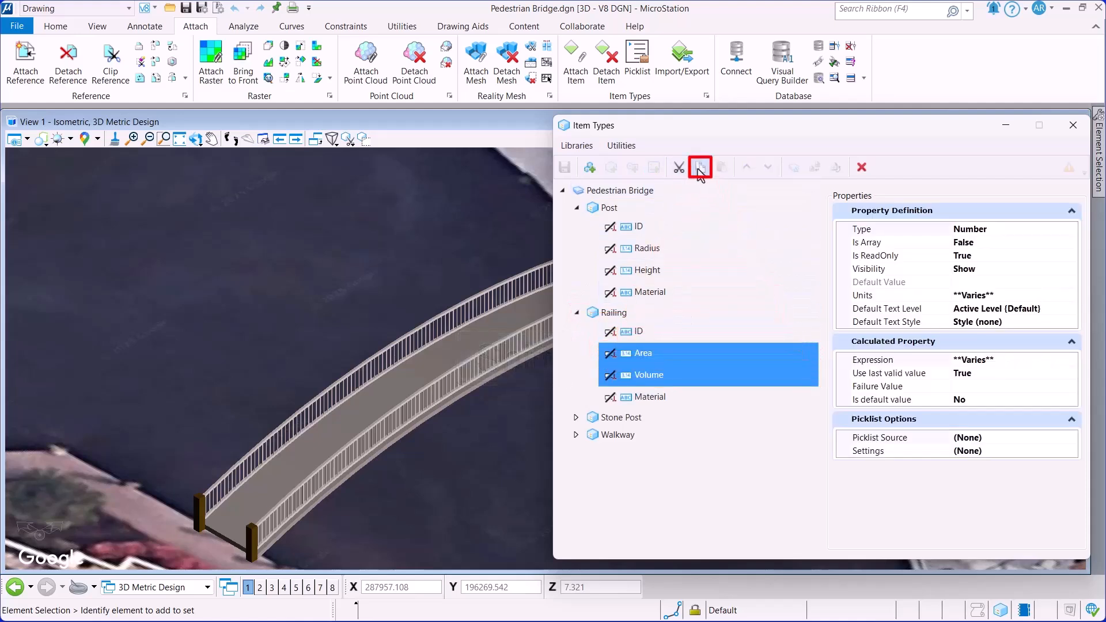
pyautogui.click(679, 208)
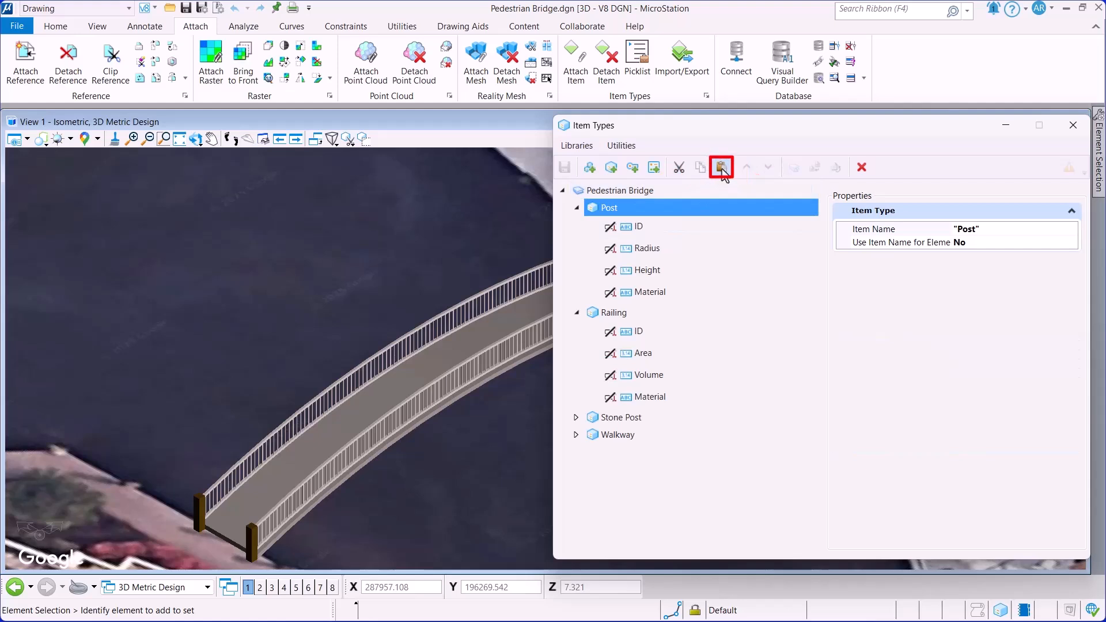
pyautogui.click(722, 167)
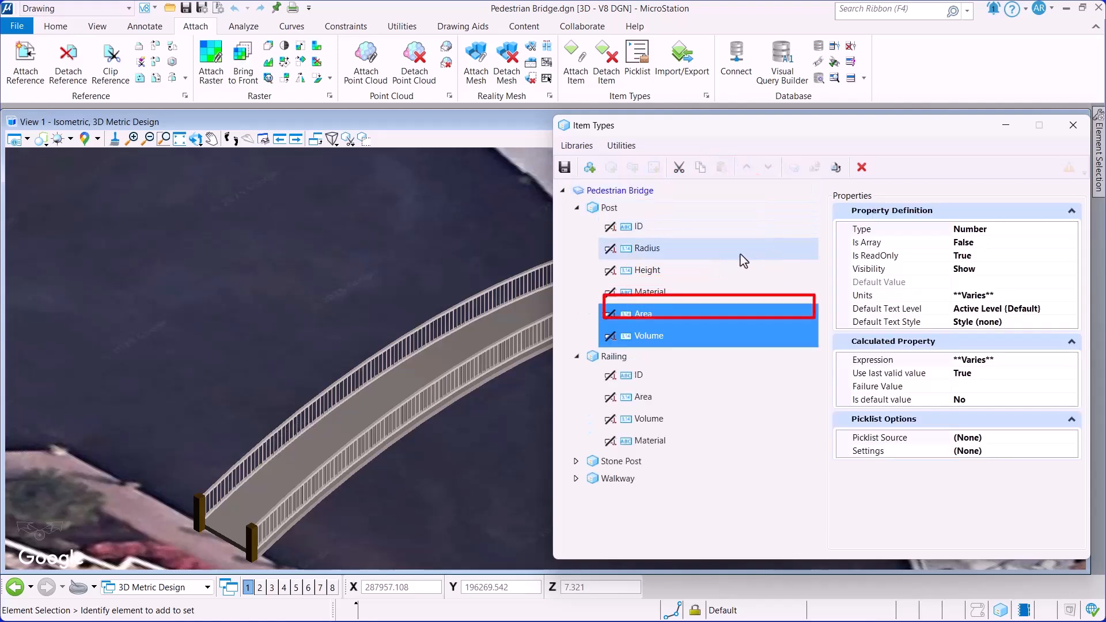
# Step: Move the Area and Volume properties of the Post item type up so both sit above Material
pyautogui.click(668, 311)
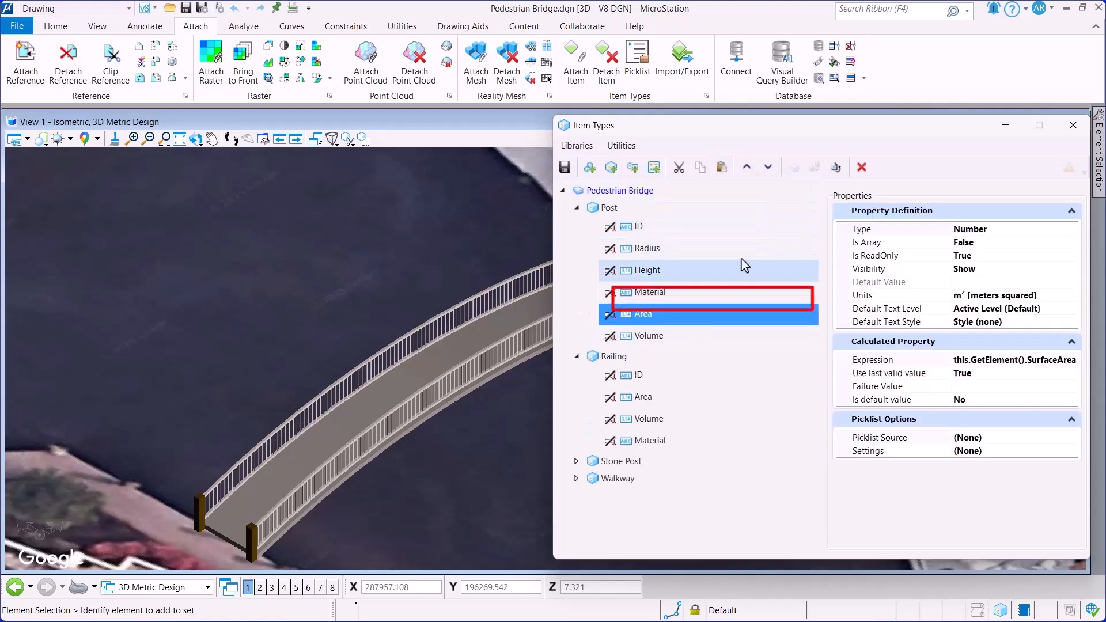
pyautogui.click(746, 167)
pyautogui.click(676, 339)
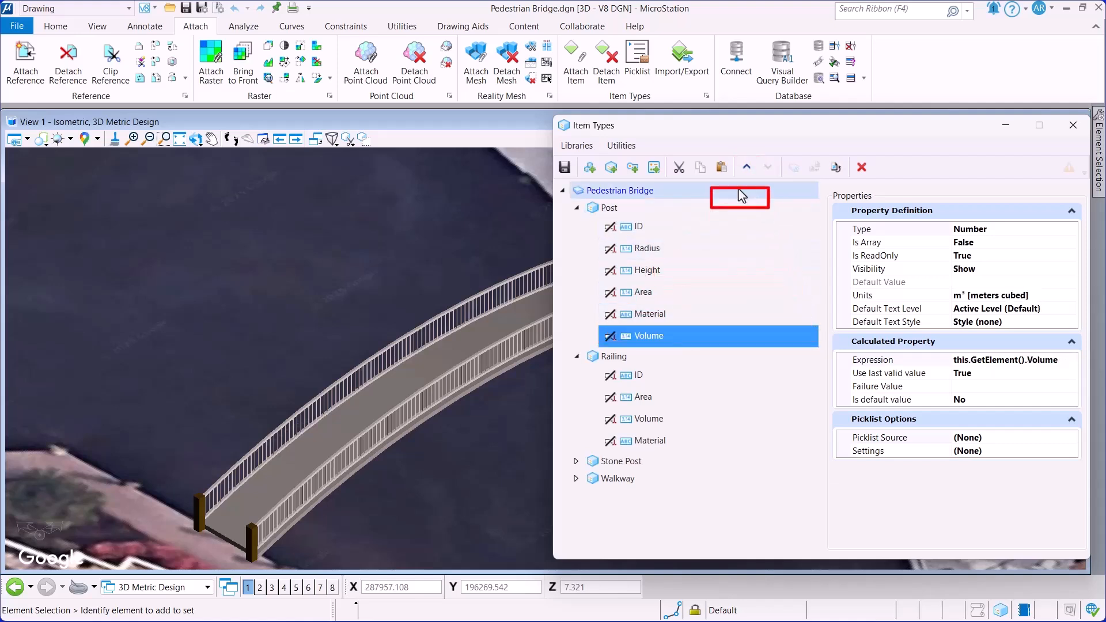
pyautogui.click(746, 167)
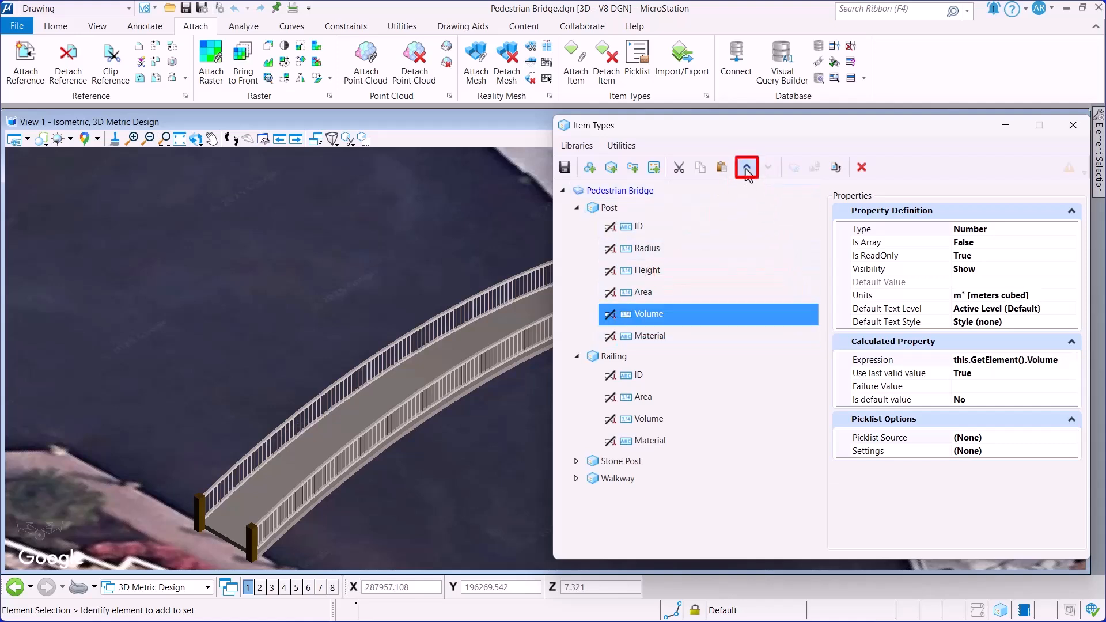
# Step: Save the Pedestrian Bridge item type library and close the Item Types dialog
pyautogui.click(620, 190)
pyautogui.click(564, 169)
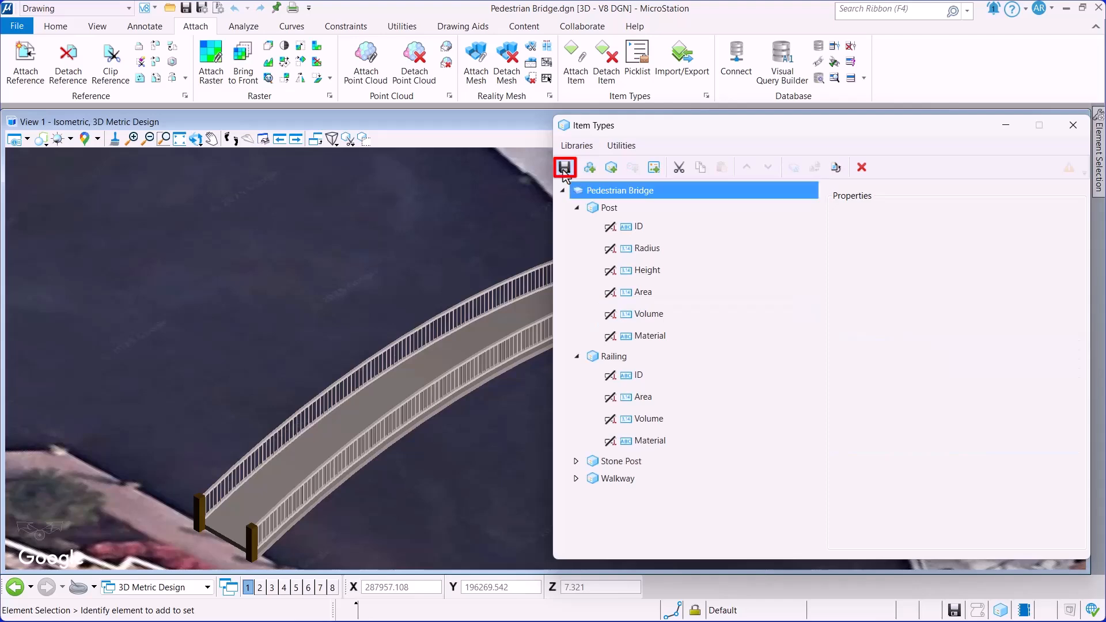
pyautogui.click(1071, 127)
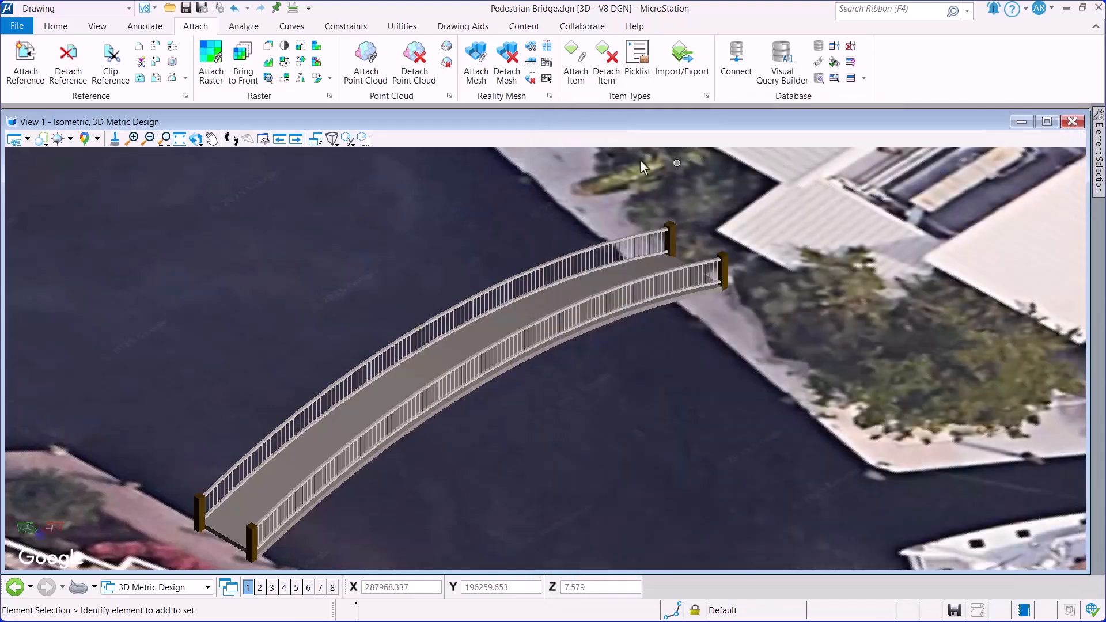
# Step: Highlight the Post, Railing, Stone Post and Walkway items in turn from the Explorer to examine their elements in the model
pyautogui.click(55, 33)
pyautogui.click(275, 72)
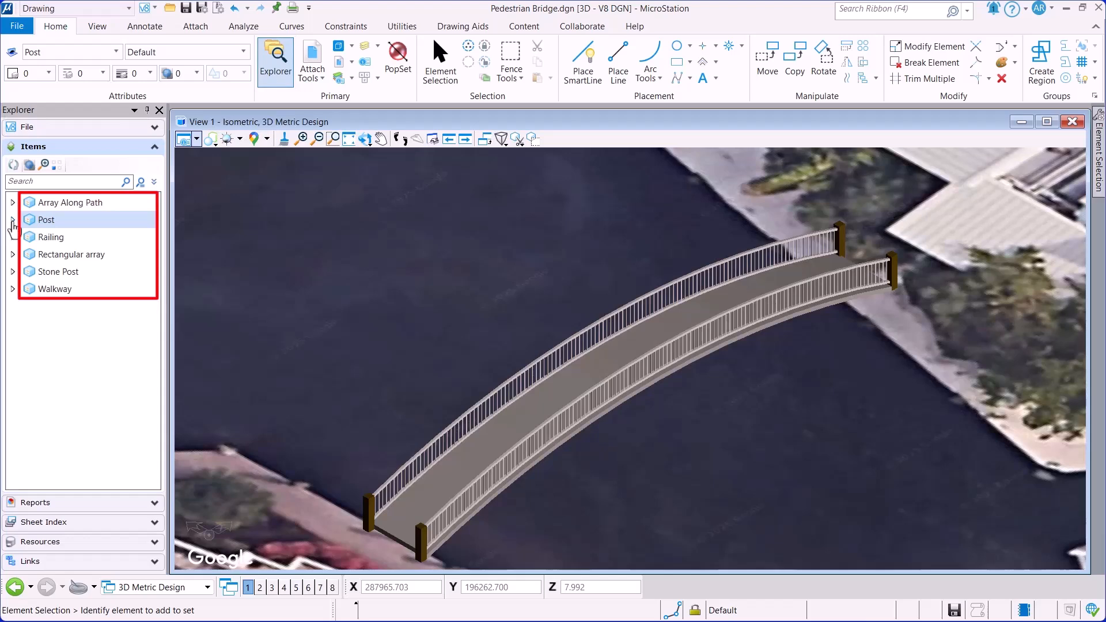
pyautogui.click(45, 220)
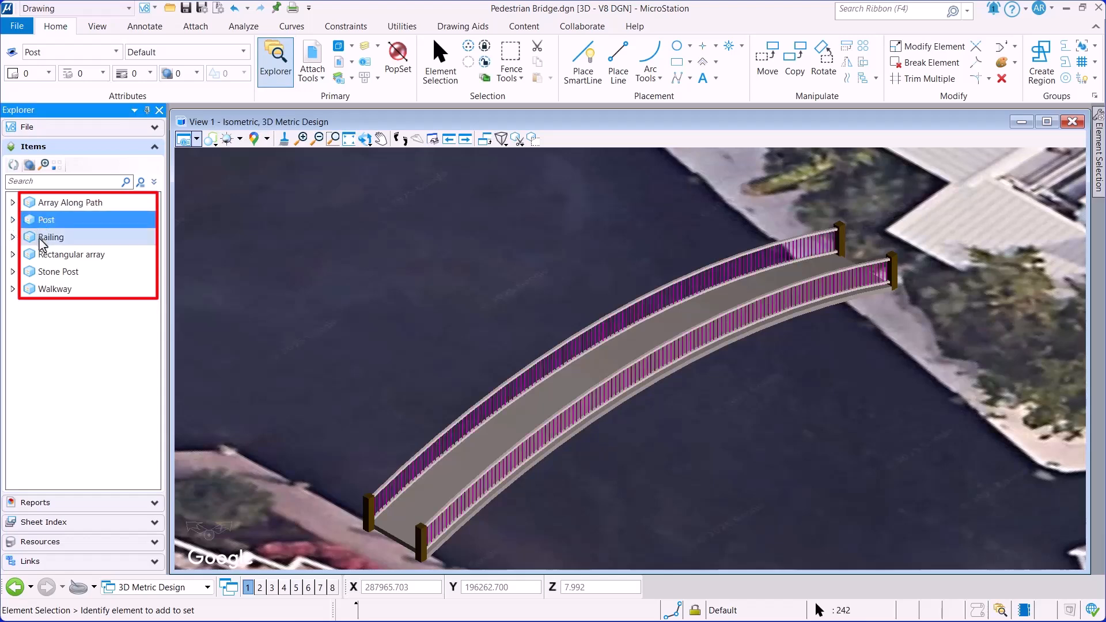
pyautogui.click(46, 237)
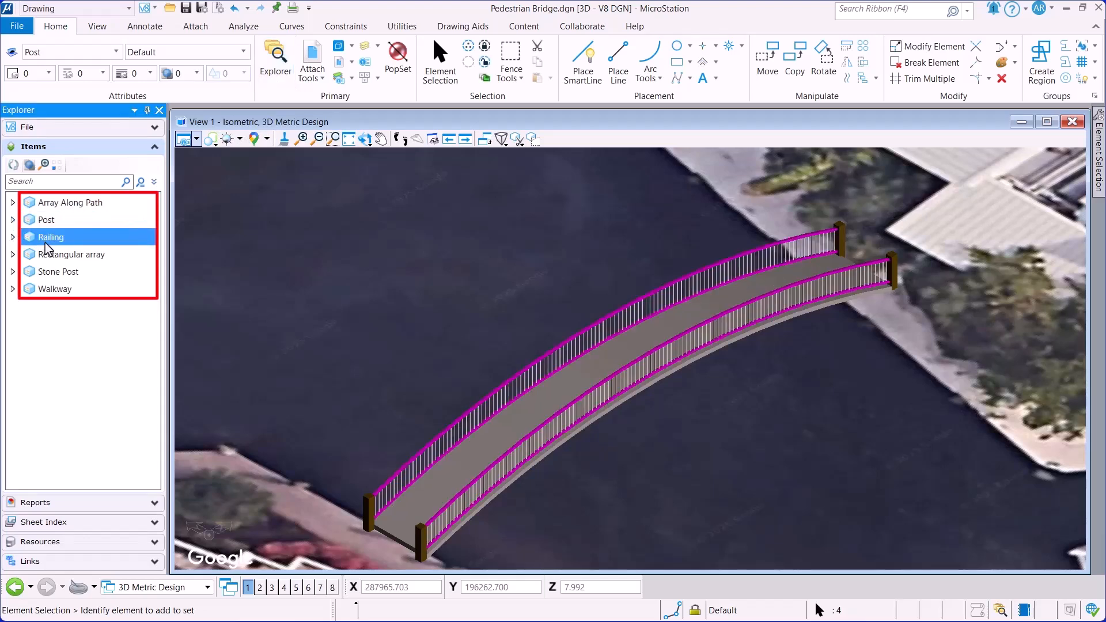
pyautogui.click(43, 276)
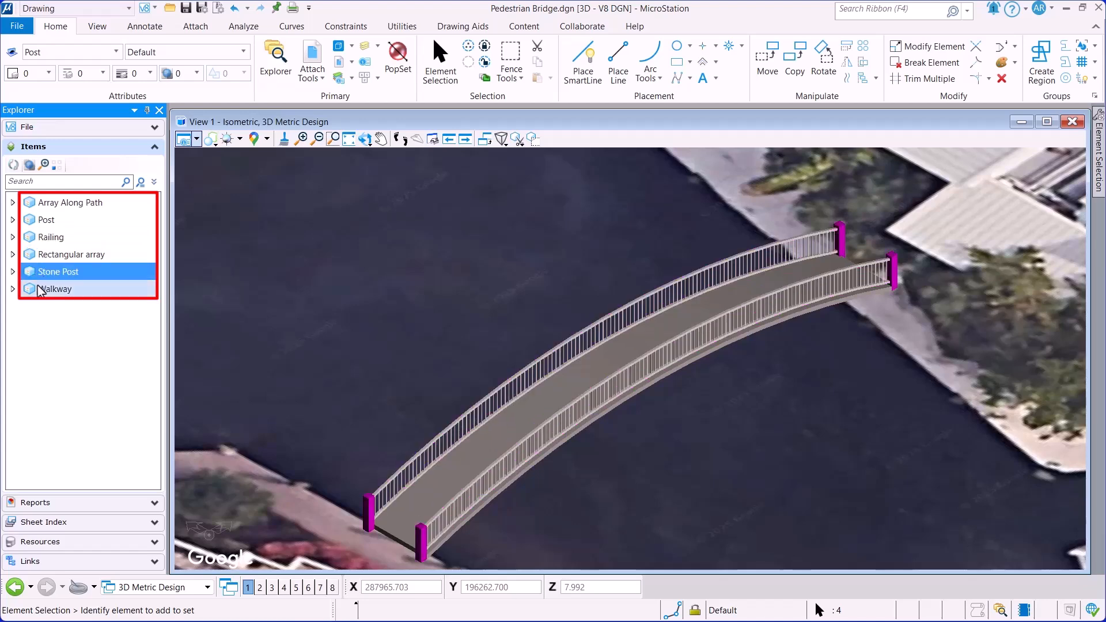
pyautogui.click(42, 293)
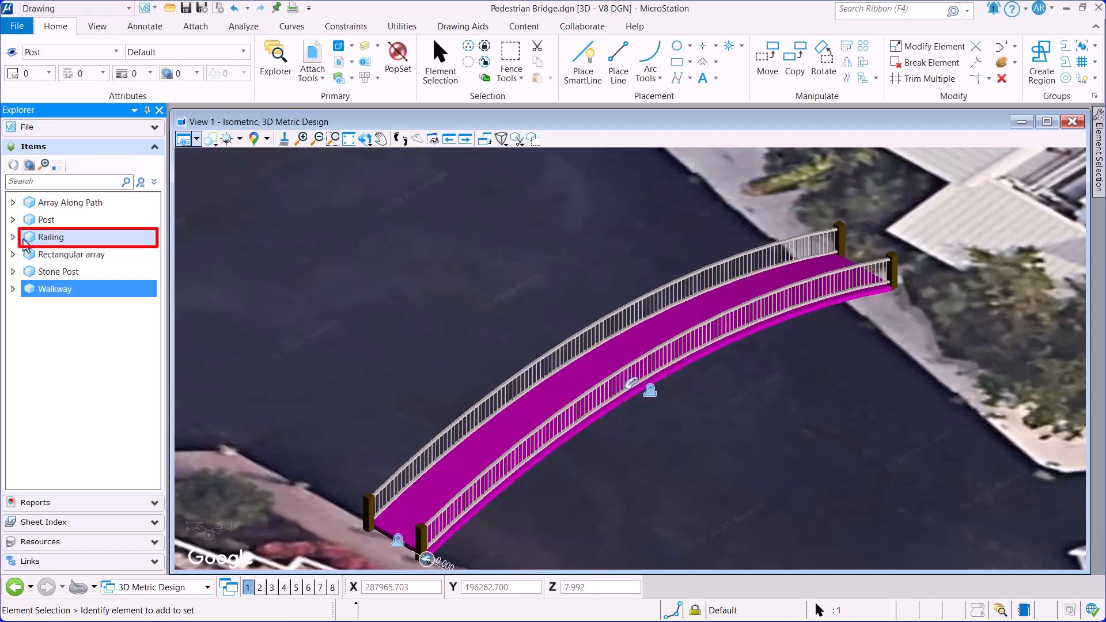
# Step: Show the details of the Railing items, set their material to Wood, and close the details
pyautogui.click(51, 237)
pyautogui.rightClick(49, 242)
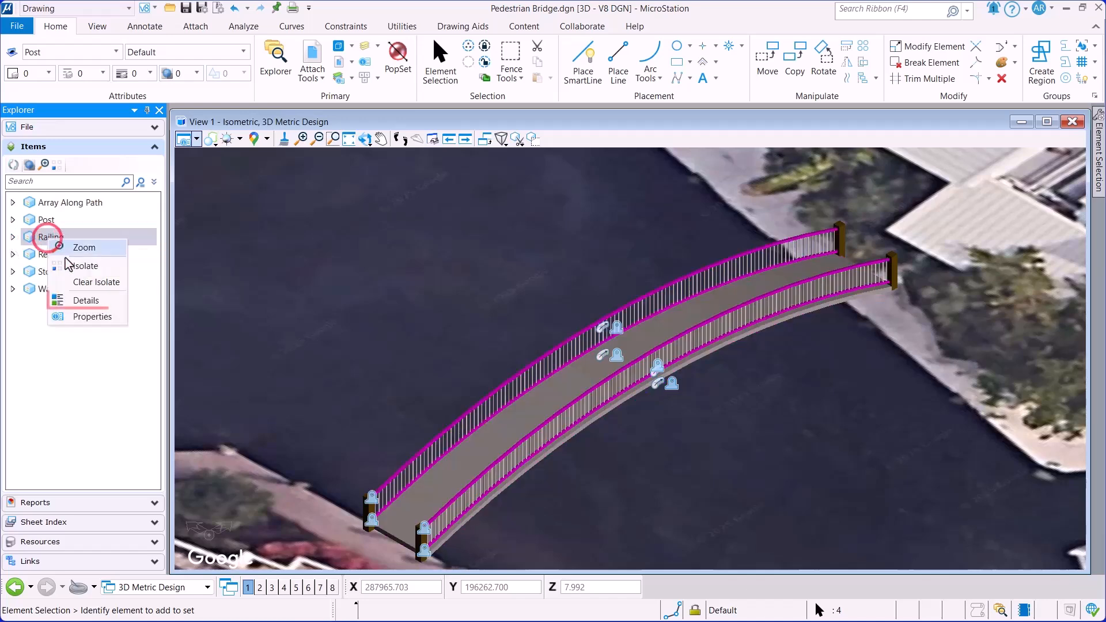
pyautogui.click(83, 297)
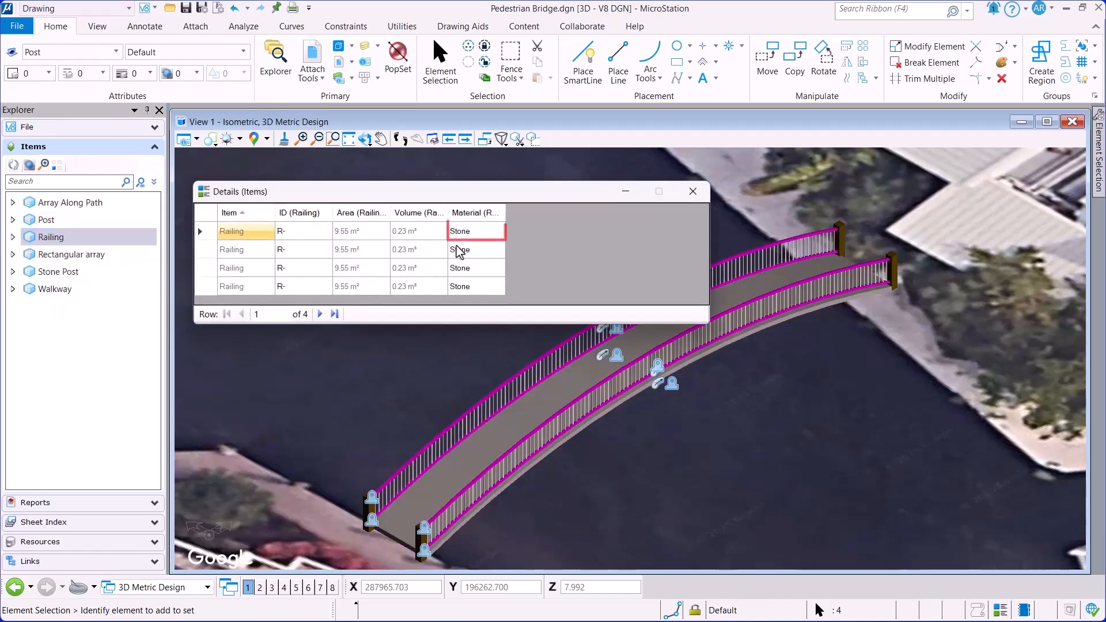
pyautogui.click(469, 233)
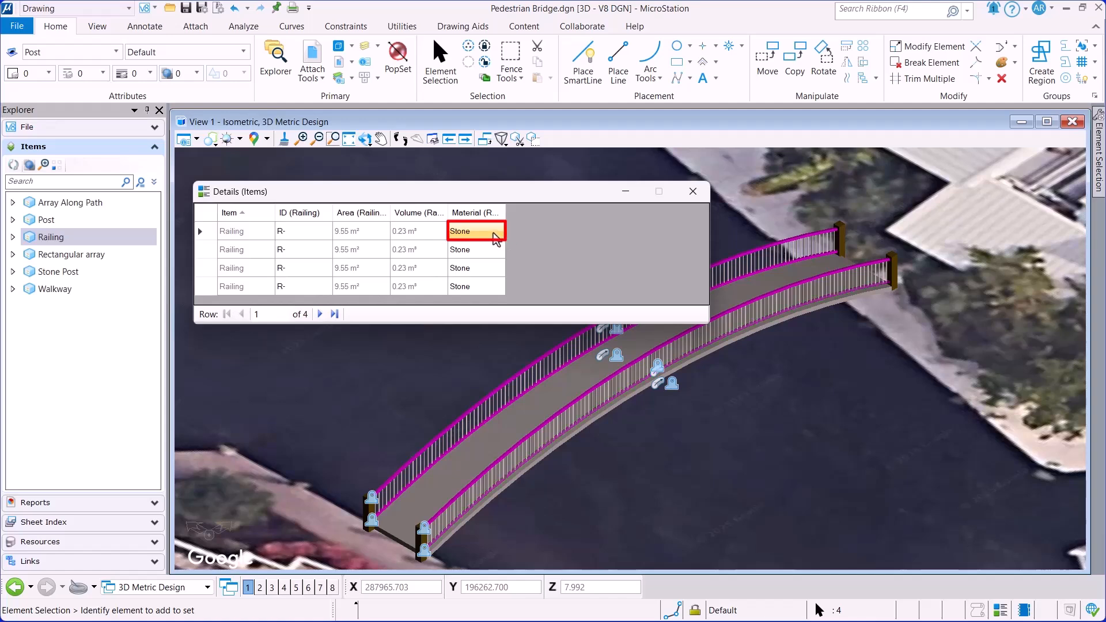
pyautogui.click(494, 237)
pyautogui.click(498, 231)
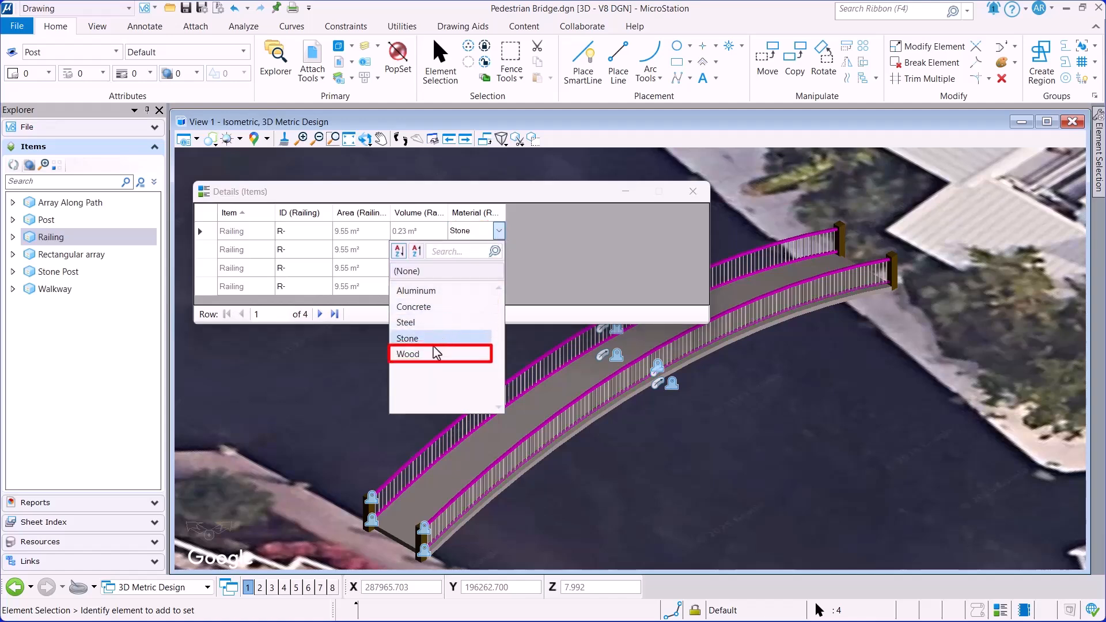
pyautogui.click(415, 354)
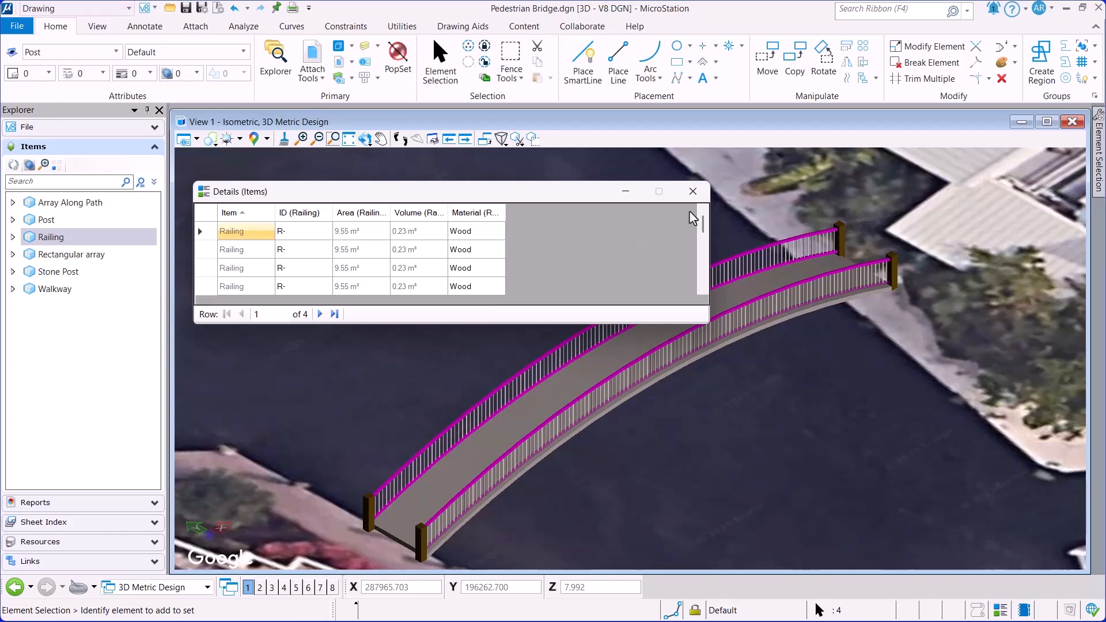
pyautogui.click(693, 192)
# Step: Examine the details of the Post items, including Area and Volume, then close them and clear the selection
pyautogui.click(89, 220)
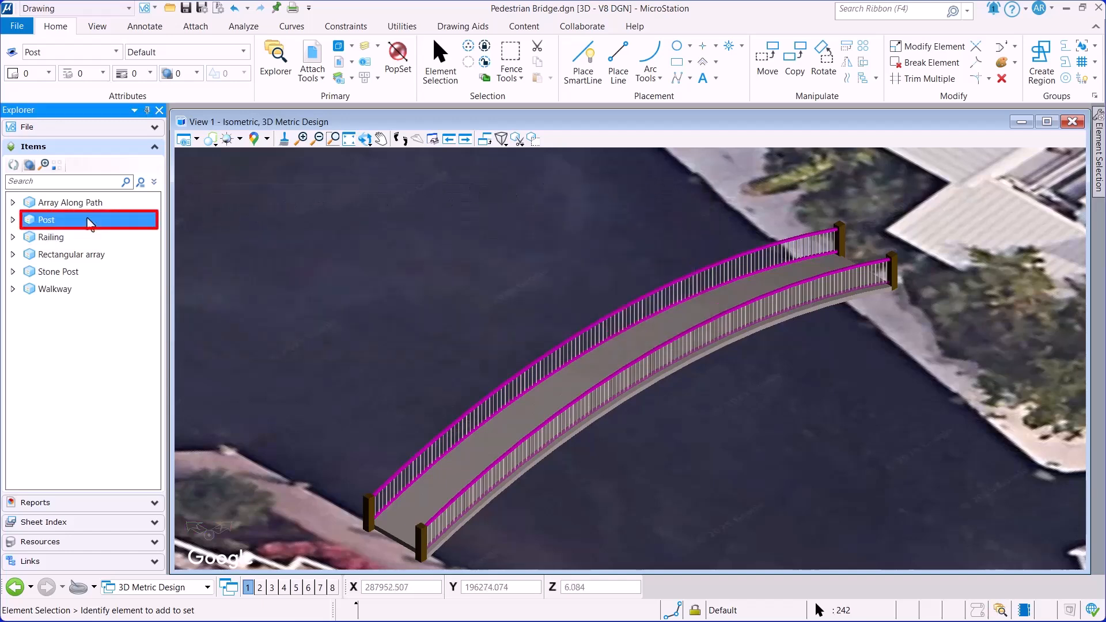
pyautogui.rightClick(90, 222)
pyautogui.click(148, 280)
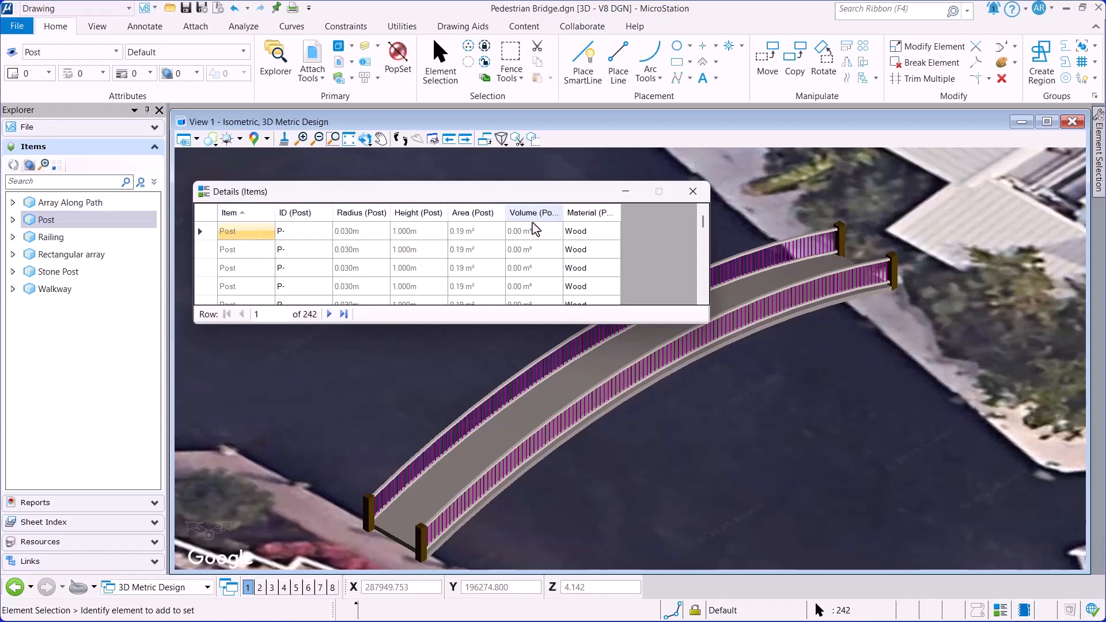
pyautogui.click(693, 192)
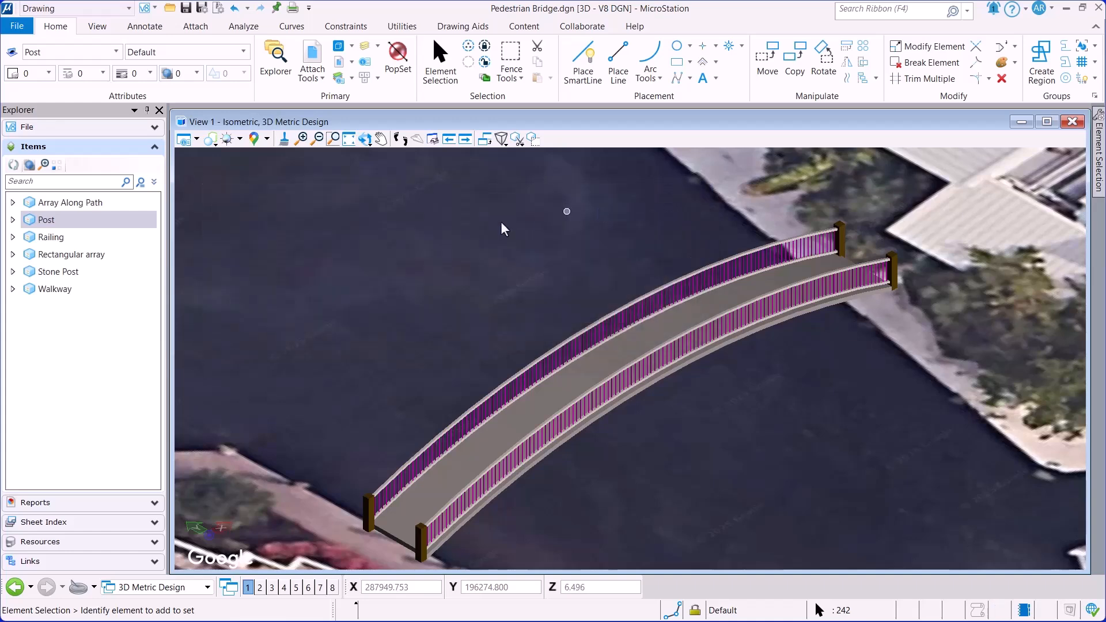
pyautogui.click(363, 249)
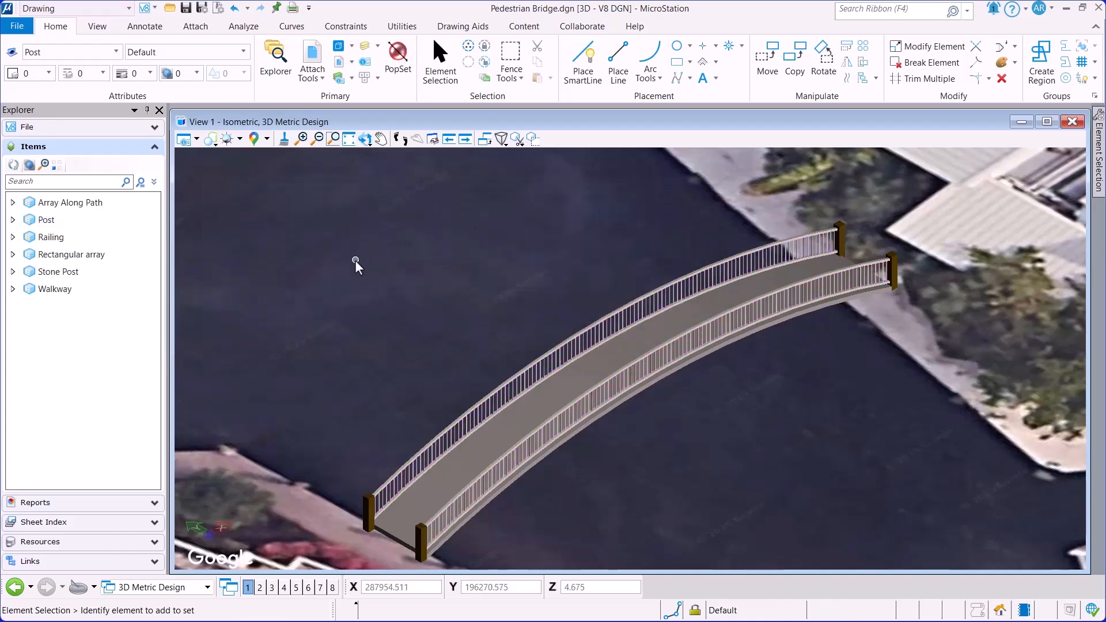
# Step: Open Reports and create a report folder named Pedestrian Bridge
pyautogui.click(241, 30)
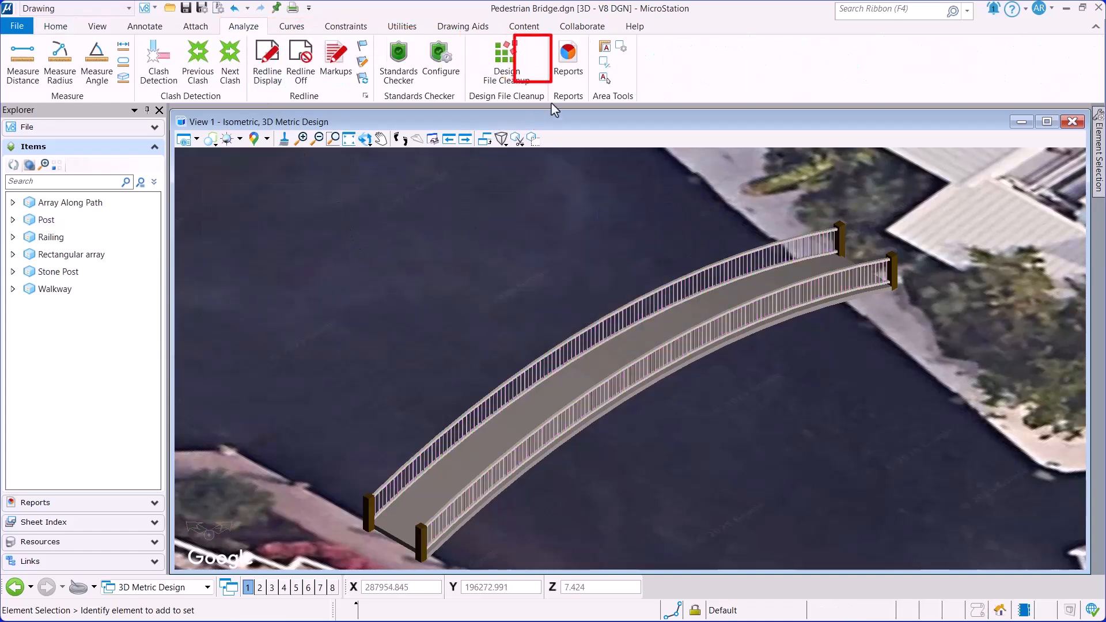
pyautogui.click(566, 76)
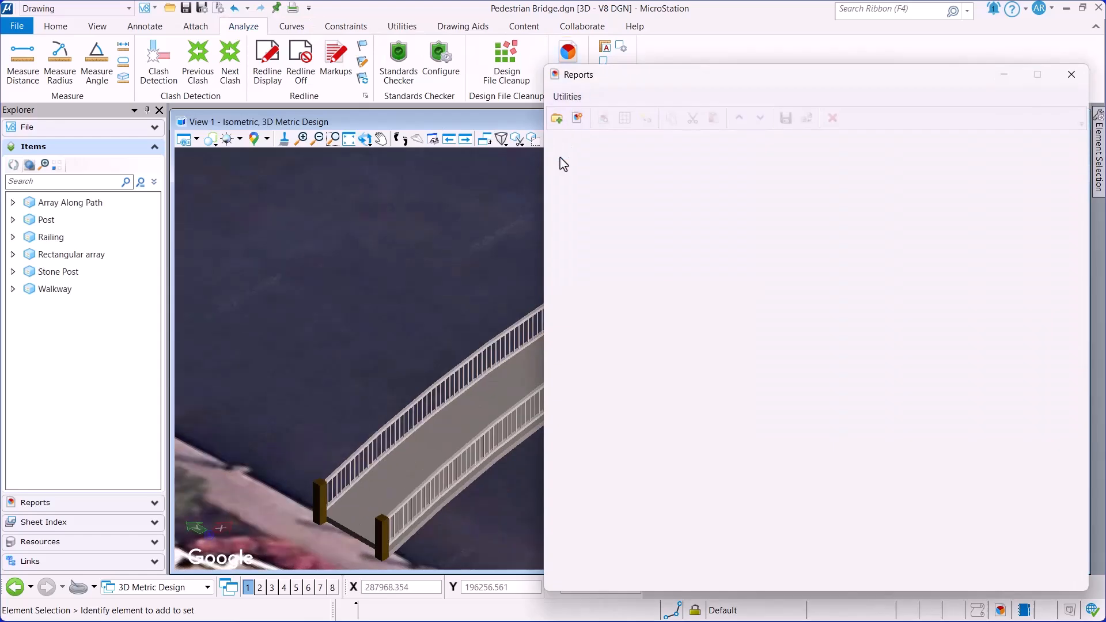
pyautogui.click(557, 120)
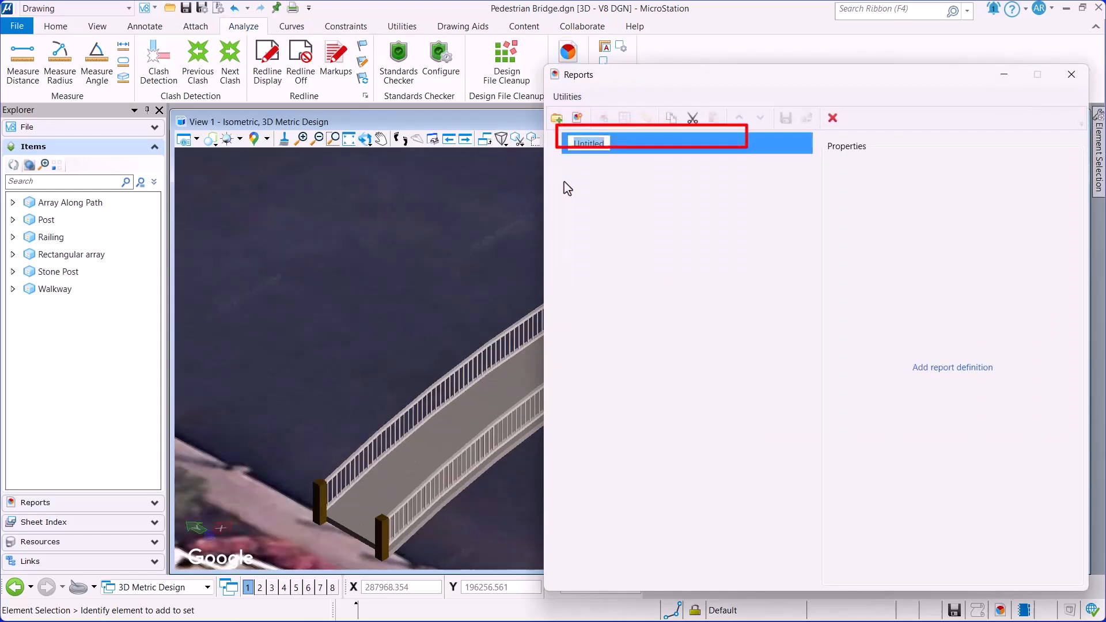
pyautogui.write('Pedestrian Bridge')
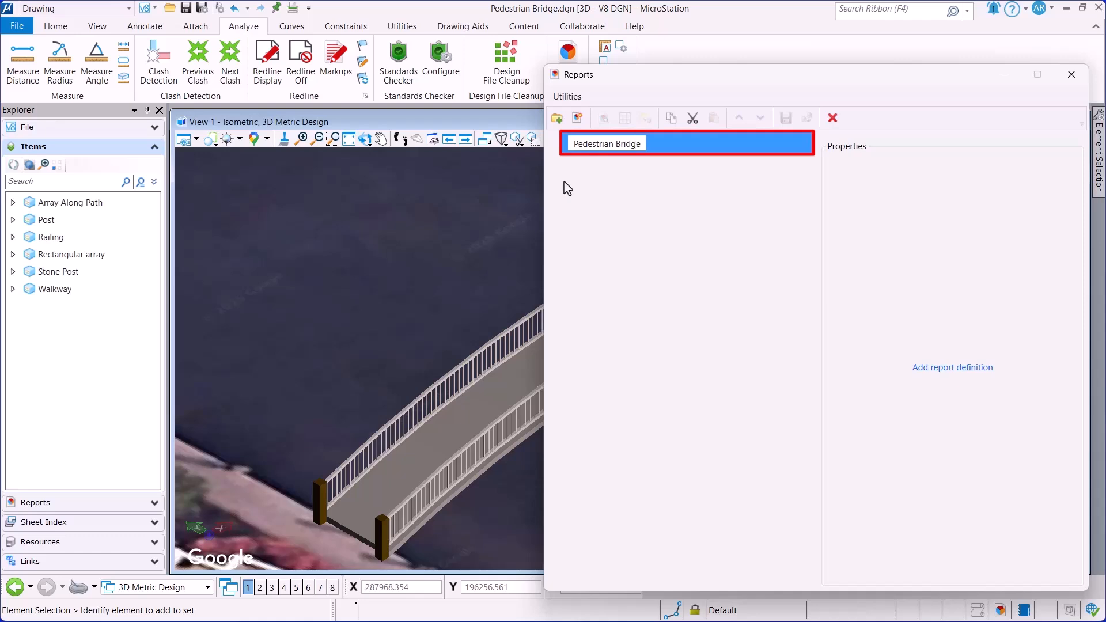
# Step: Add a report definition named Stone Post to the Pedestrian Bridge folder and set its search model to 3D Metric Design
pyautogui.press('Return')
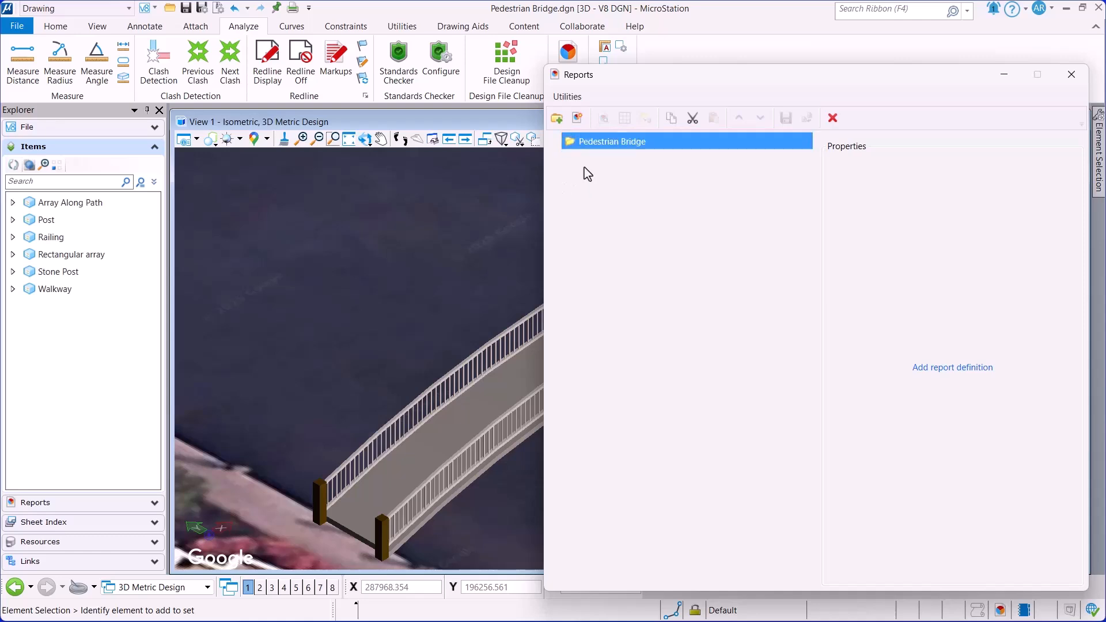
pyautogui.click(577, 118)
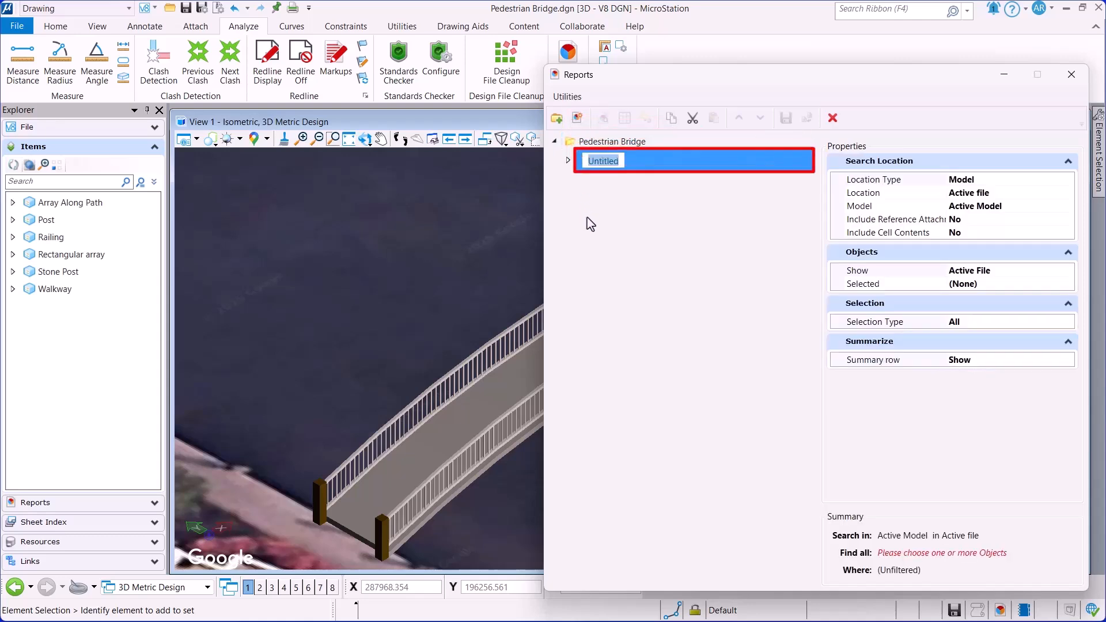
pyautogui.write('Stone Post')
pyautogui.press('Return')
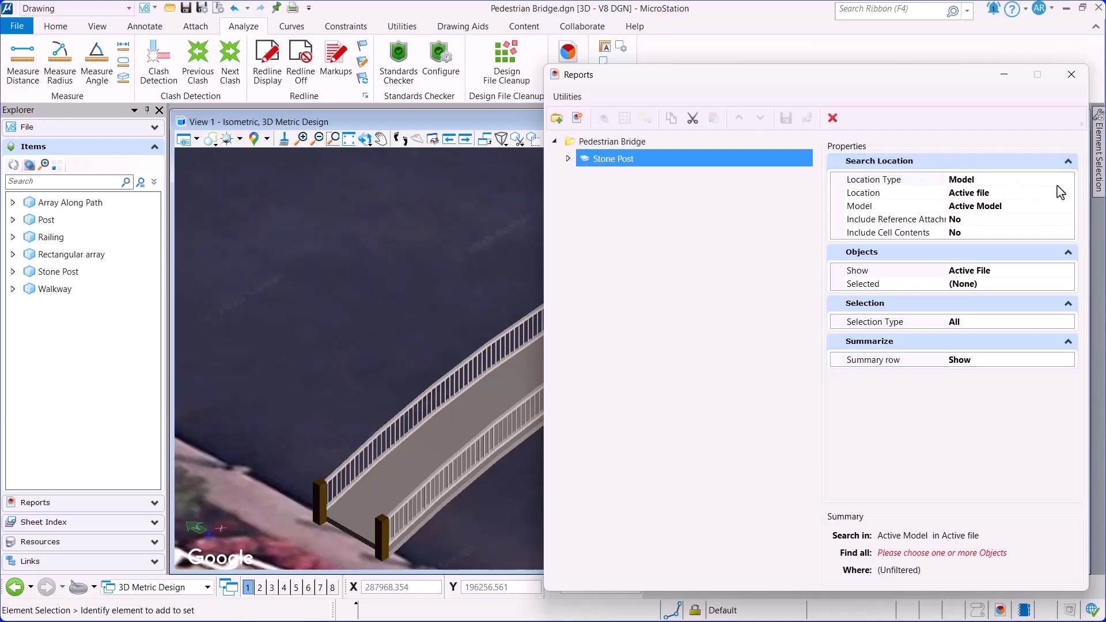
pyautogui.click(1065, 209)
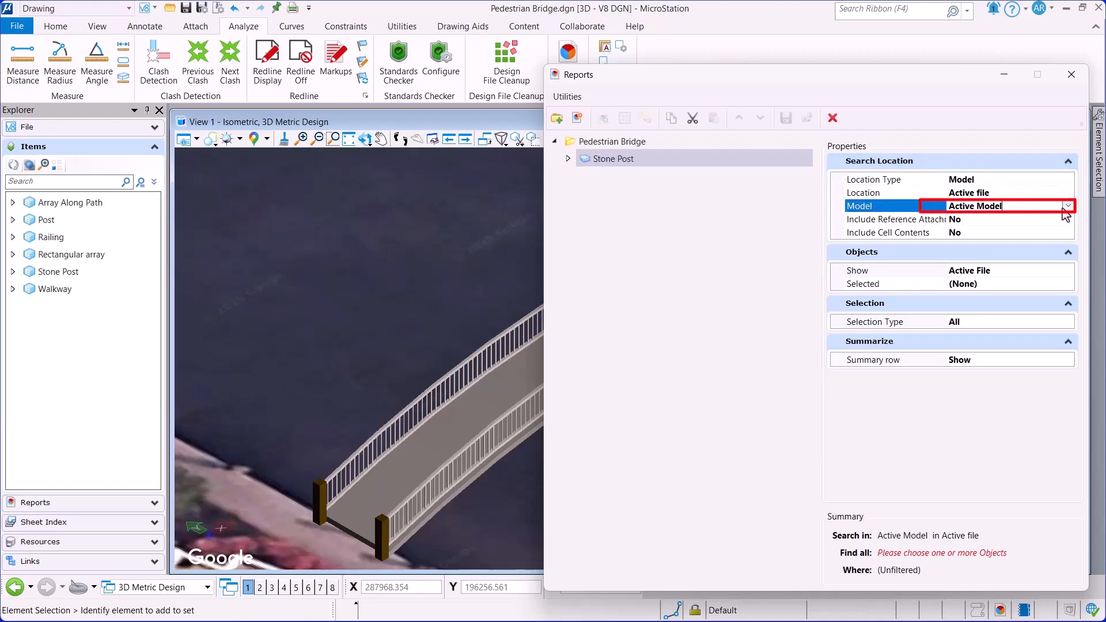
pyautogui.click(1067, 207)
pyautogui.click(1013, 252)
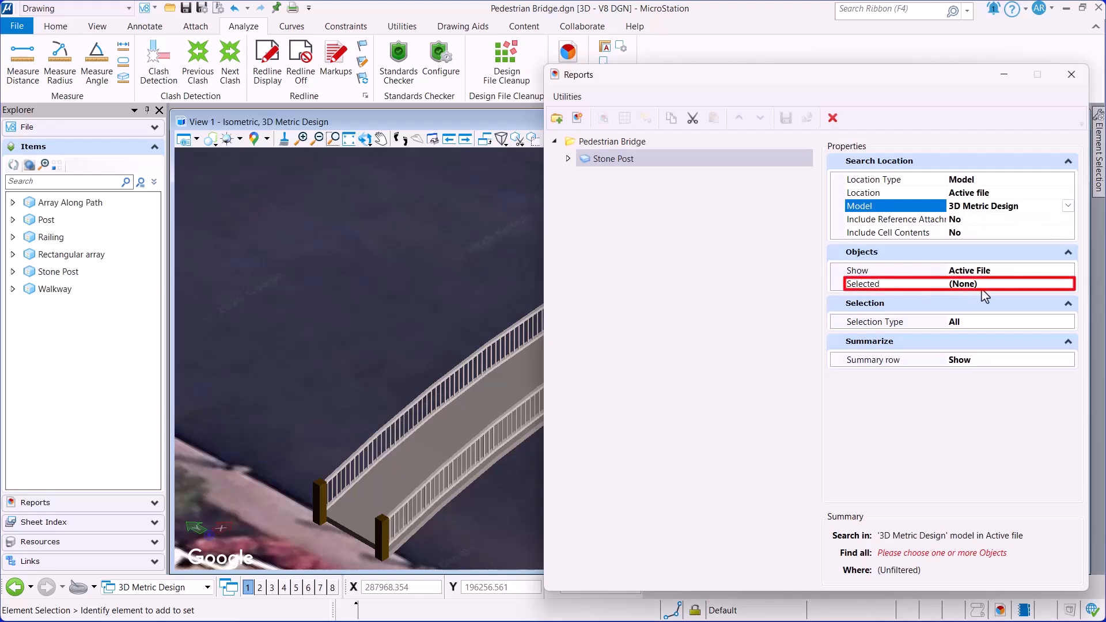
# Step: Include the Stone Post item type as the object of the Stone Post report
pyautogui.click(1043, 284)
pyautogui.click(1069, 284)
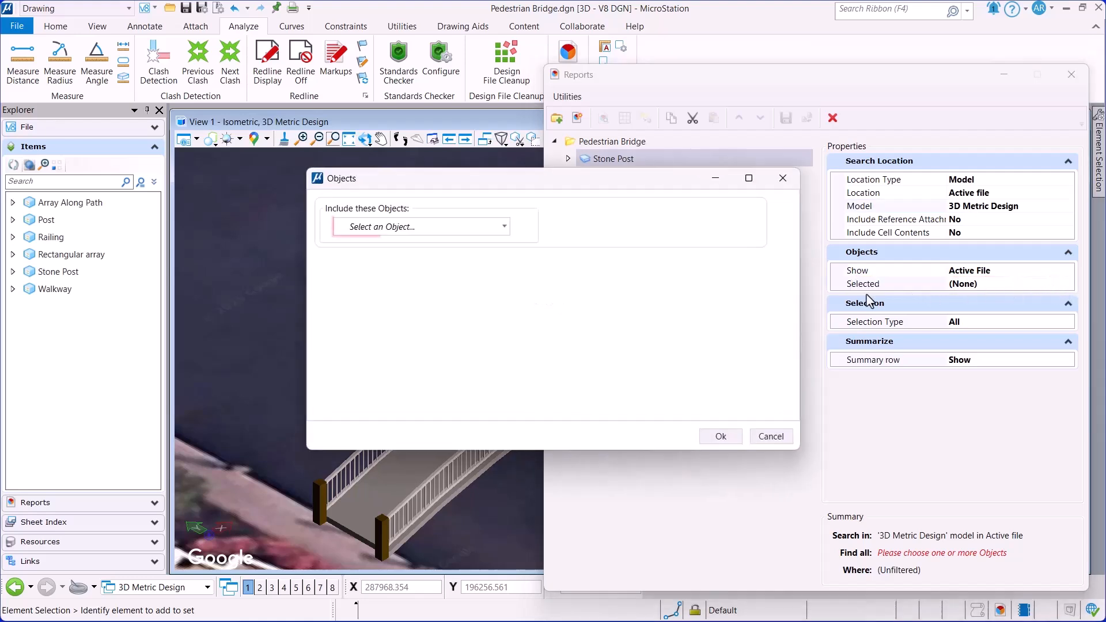
pyautogui.click(503, 232)
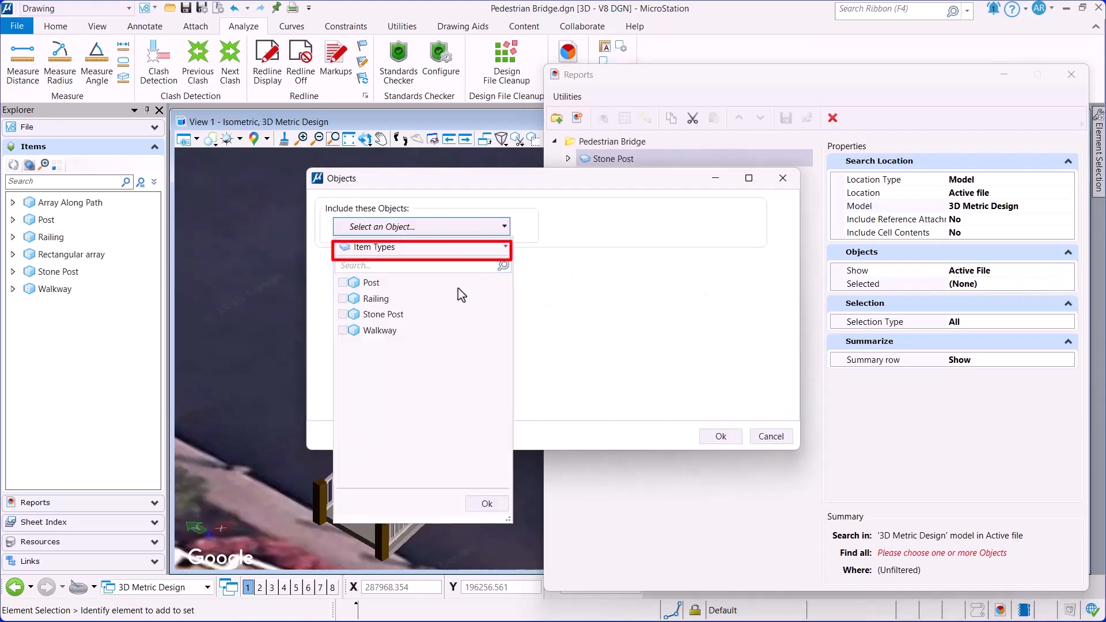
pyautogui.click(343, 314)
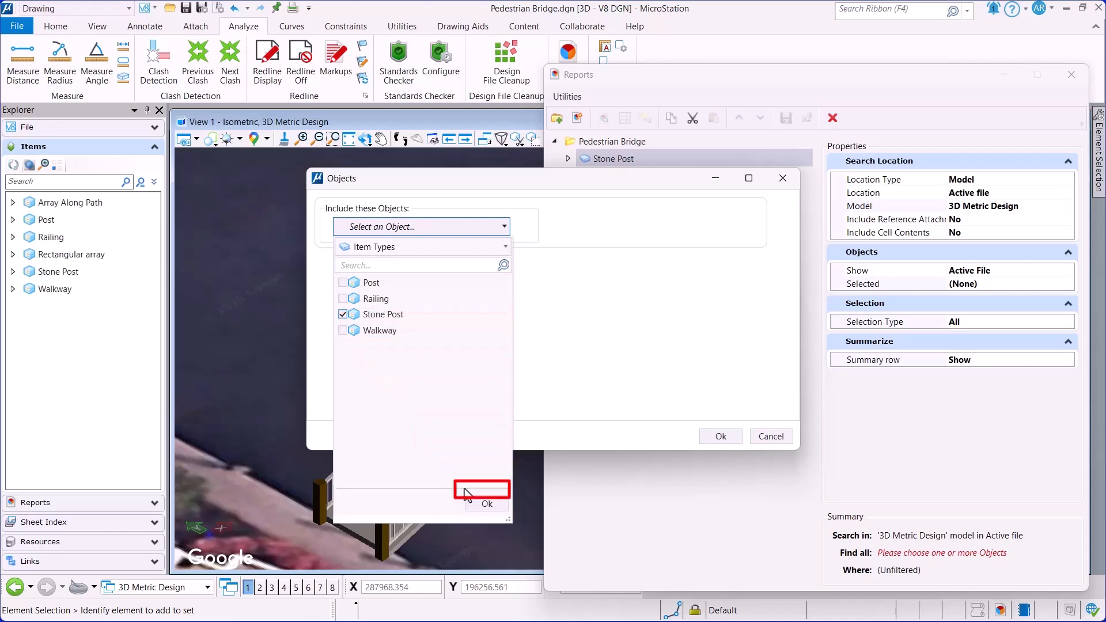
pyautogui.click(487, 503)
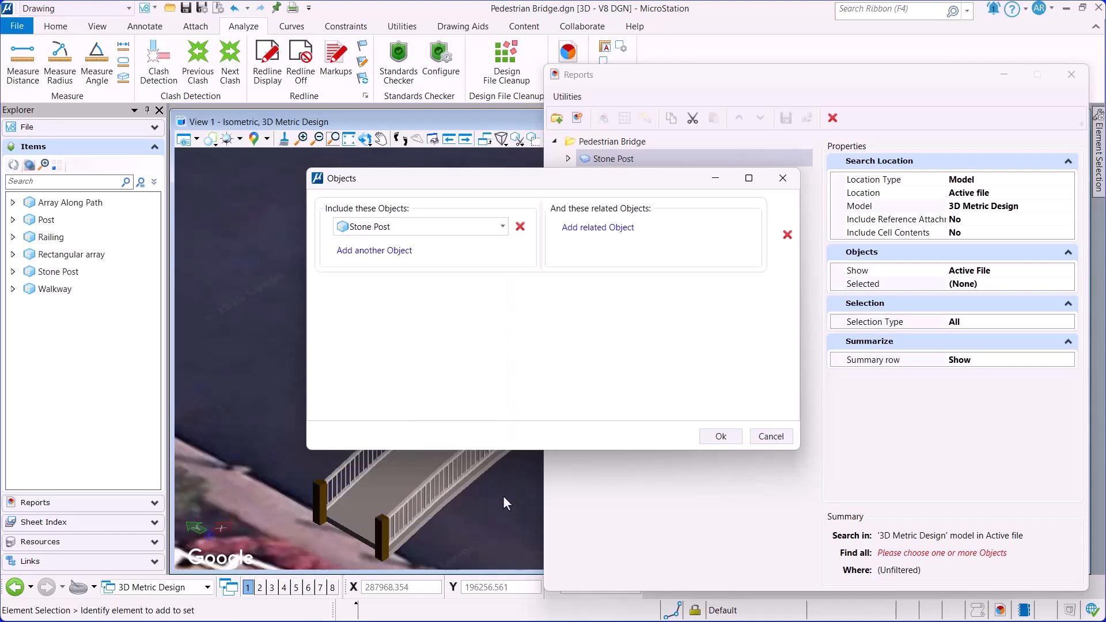
pyautogui.click(717, 439)
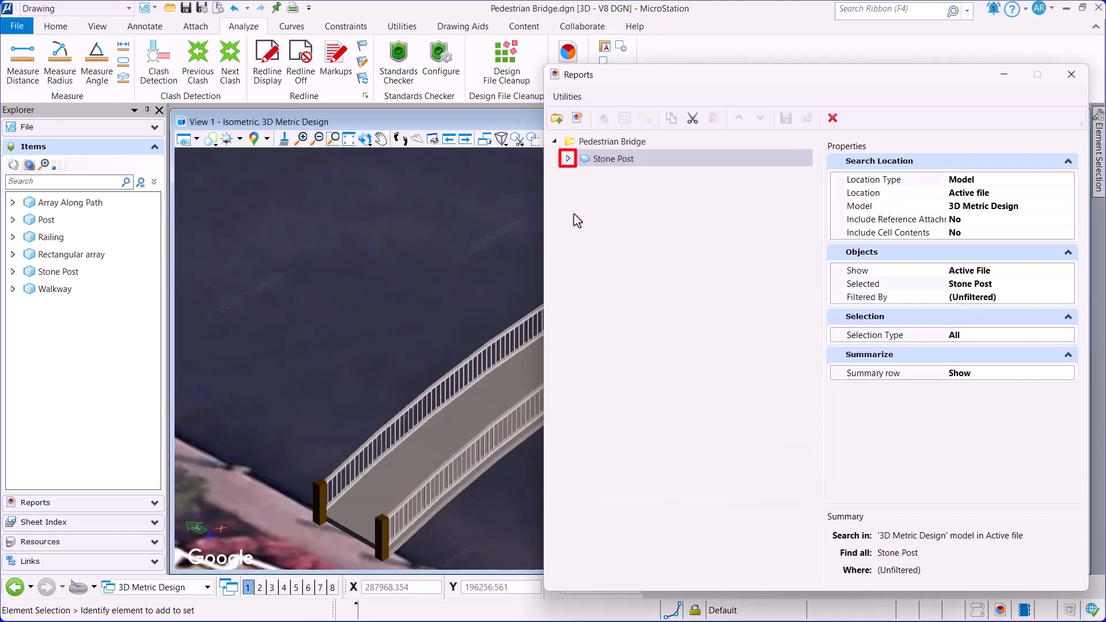
# Step: Add the ID, Width, Height, Area, Volume and Material properties as columns of the Stone Post report
pyautogui.click(568, 158)
pyautogui.click(633, 176)
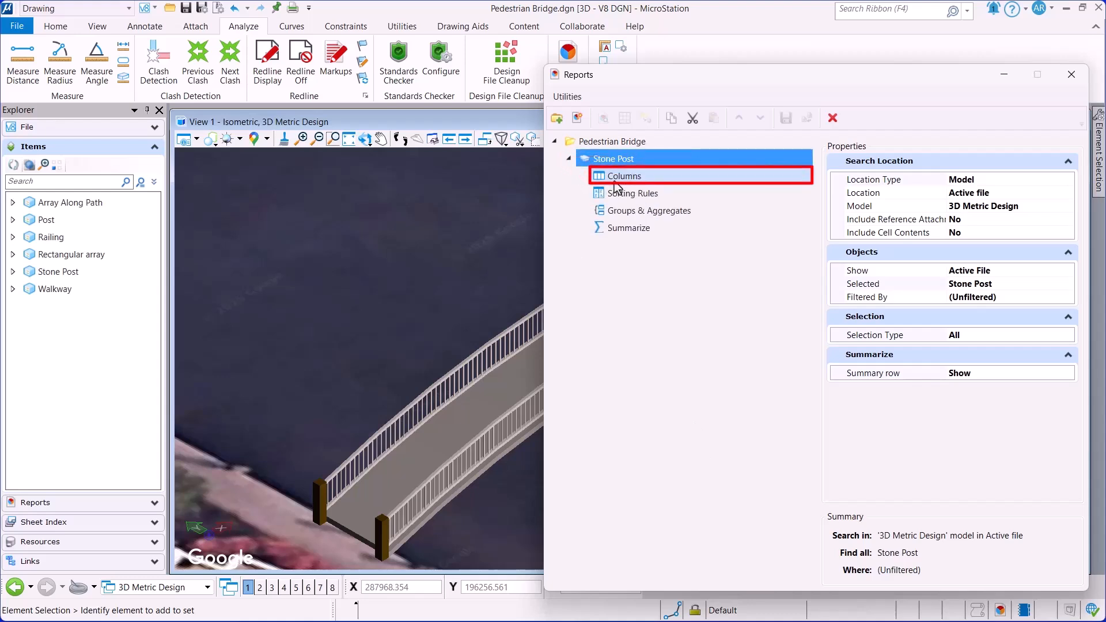
pyautogui.click(938, 368)
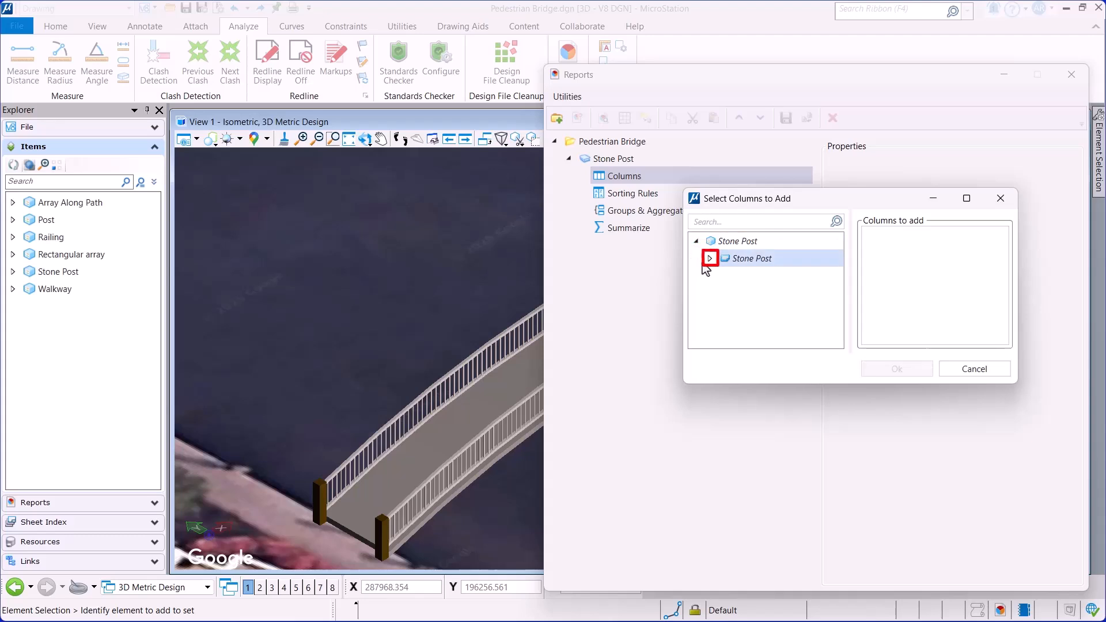
pyautogui.click(710, 258)
pyautogui.click(743, 277)
pyautogui.click(743, 297)
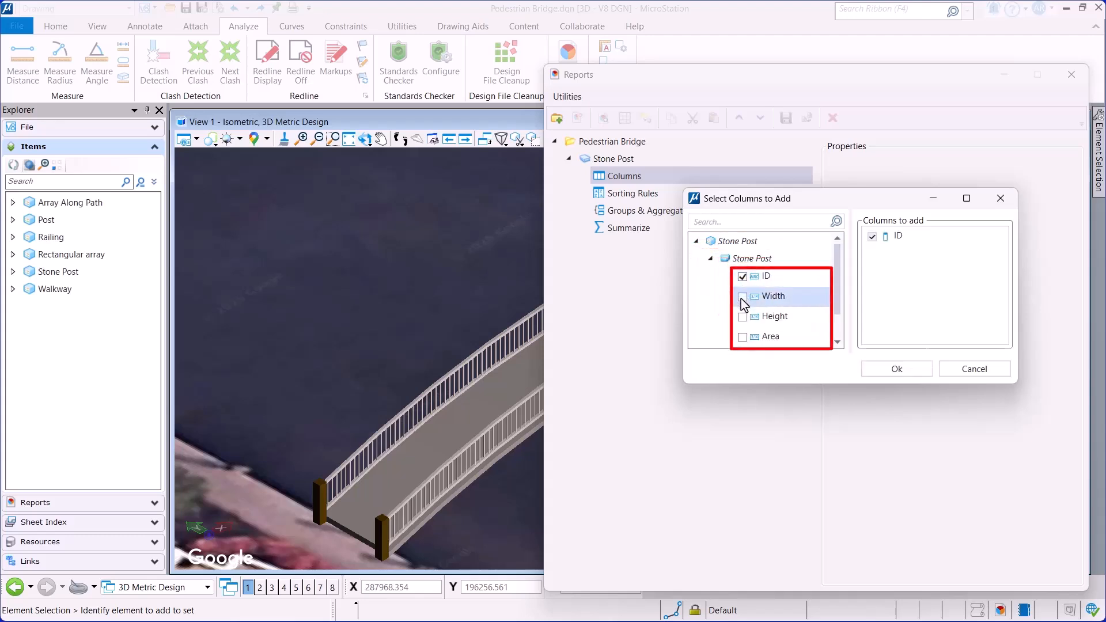
pyautogui.click(742, 318)
pyautogui.click(742, 337)
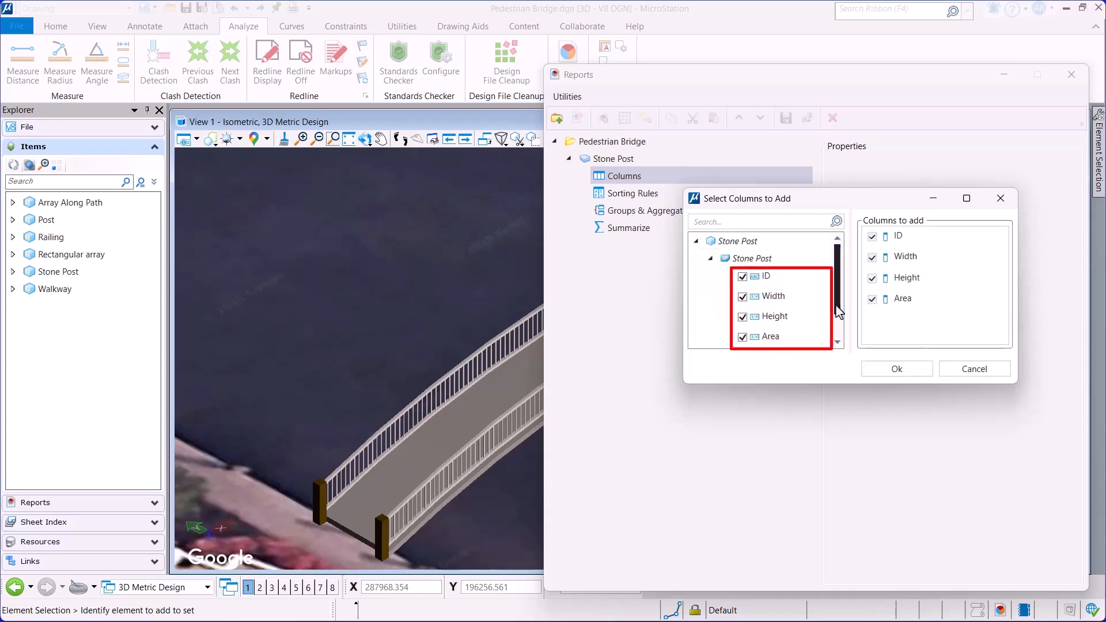
pyautogui.scroll(-2, 805, 326)
pyautogui.click(742, 321)
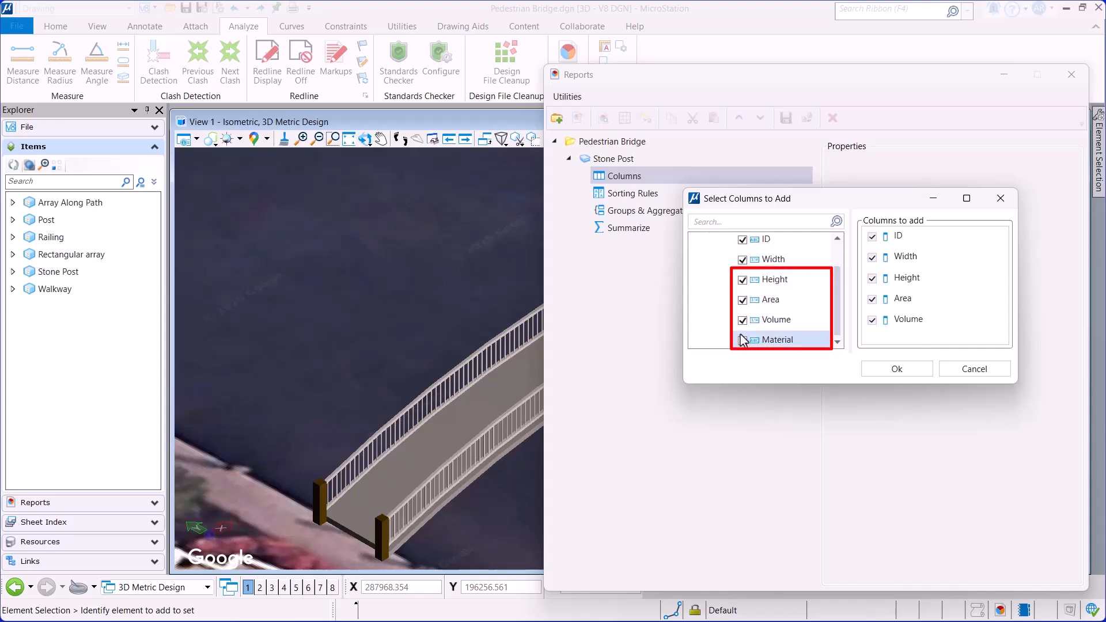
pyautogui.click(743, 341)
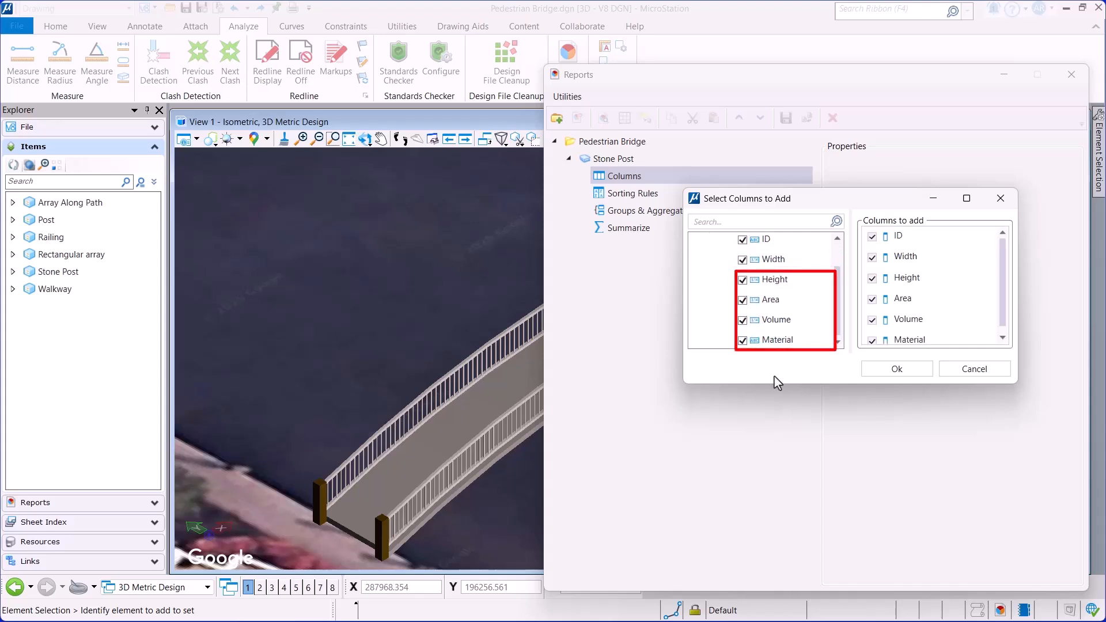
pyautogui.click(890, 375)
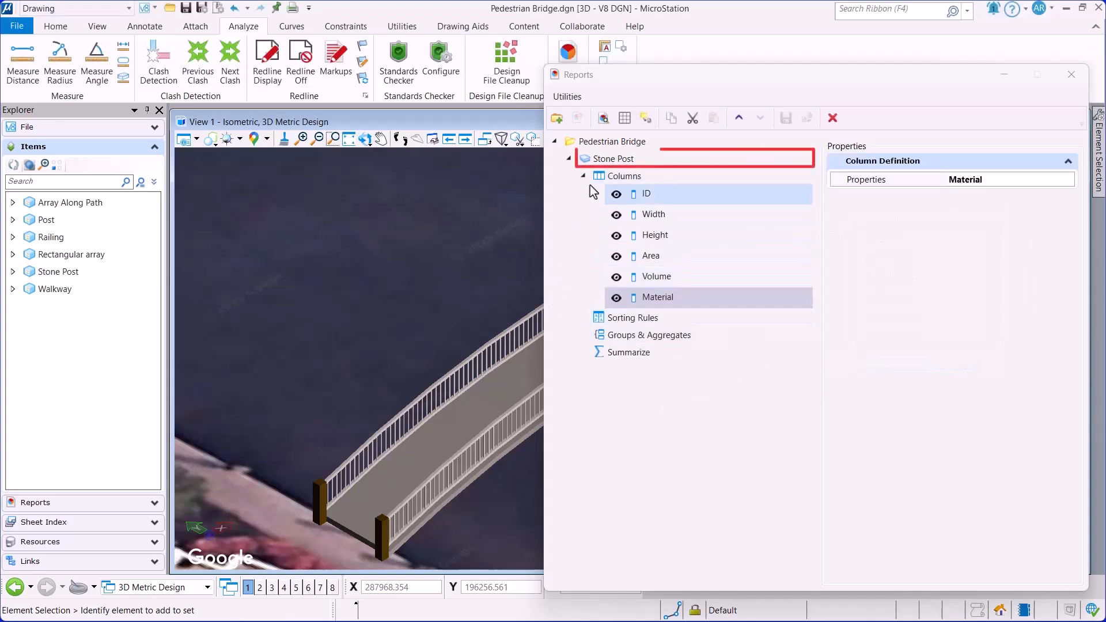
# Step: Preview the results of the Stone Post report and close the preview
pyautogui.click(606, 161)
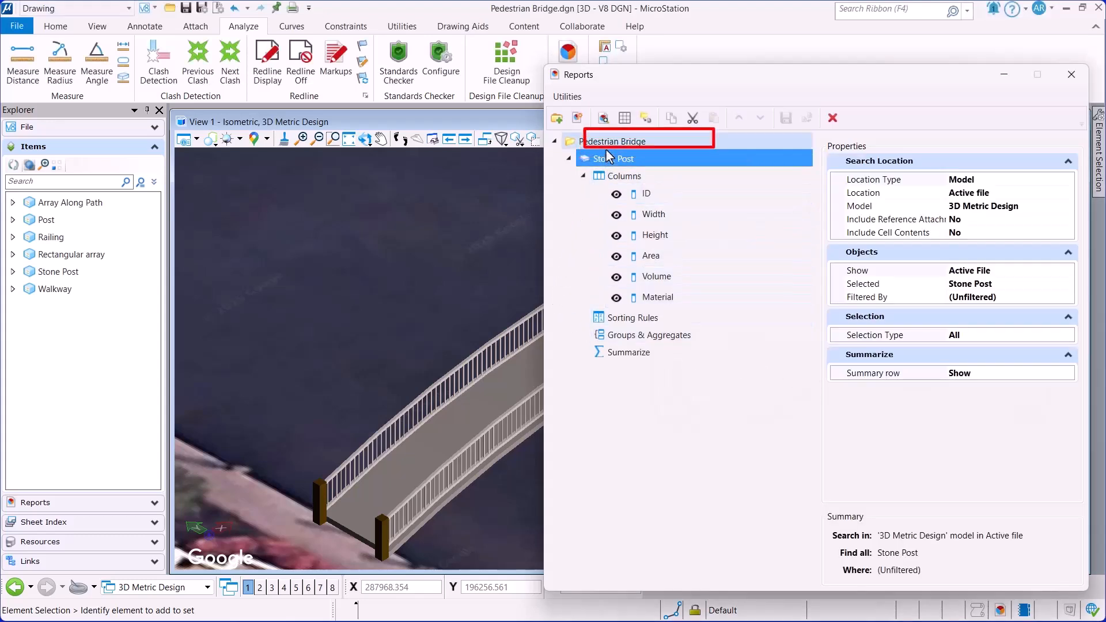
pyautogui.click(604, 119)
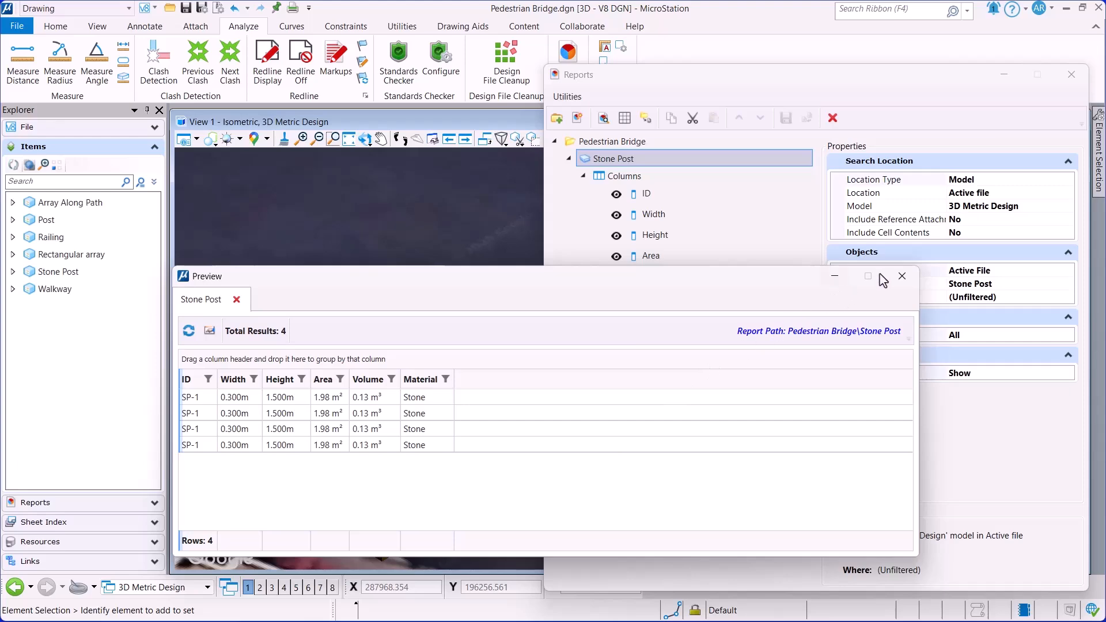
pyautogui.click(903, 276)
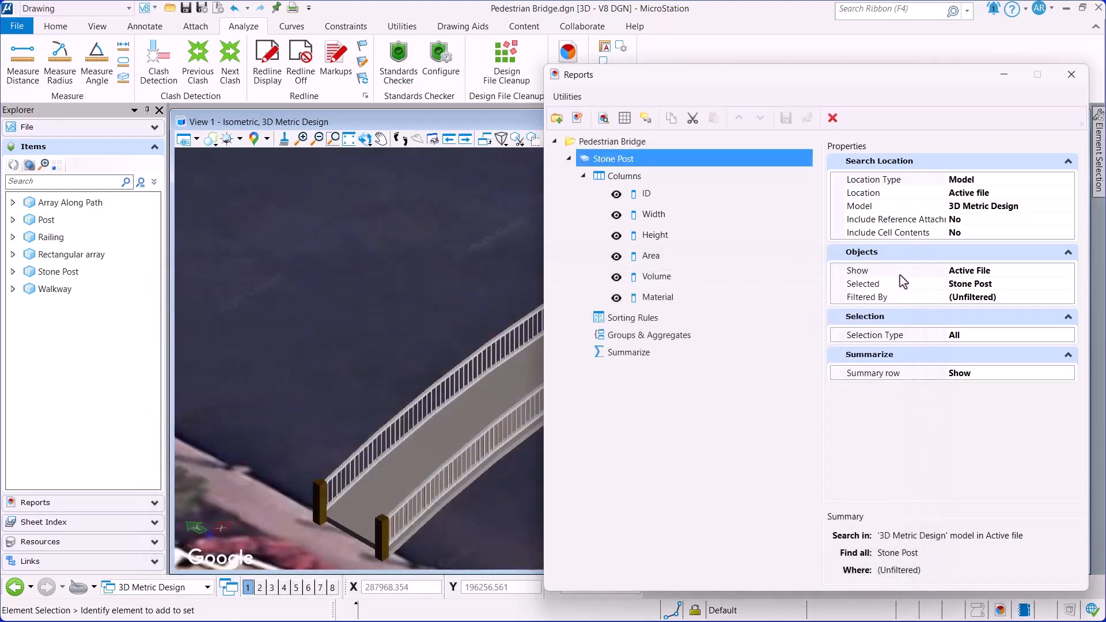
# Step: Add a report definition named BOM Pedestrian Bridge to the Pedestrian Bridge folder and set its search model to 3D Metric Design
pyautogui.click(568, 159)
pyautogui.click(593, 145)
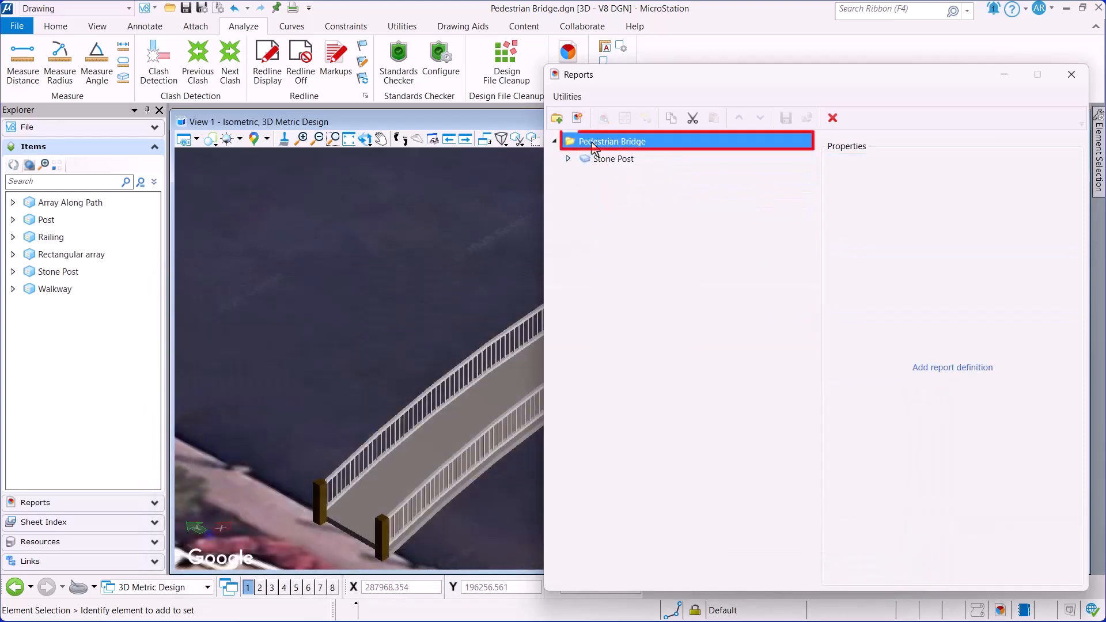
pyautogui.click(578, 117)
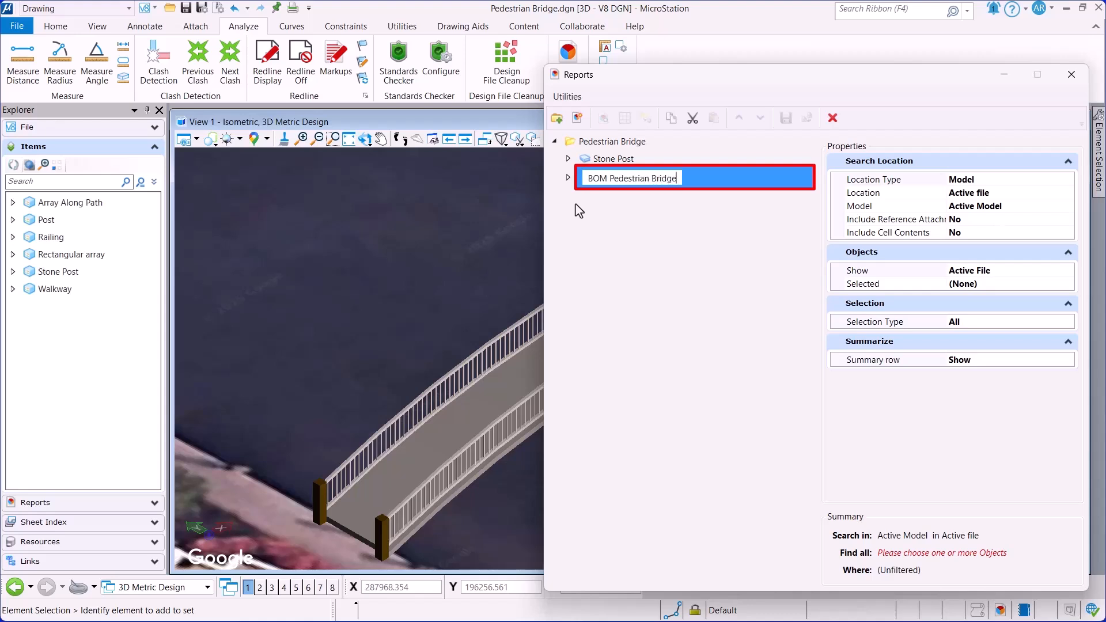
pyautogui.press('Return')
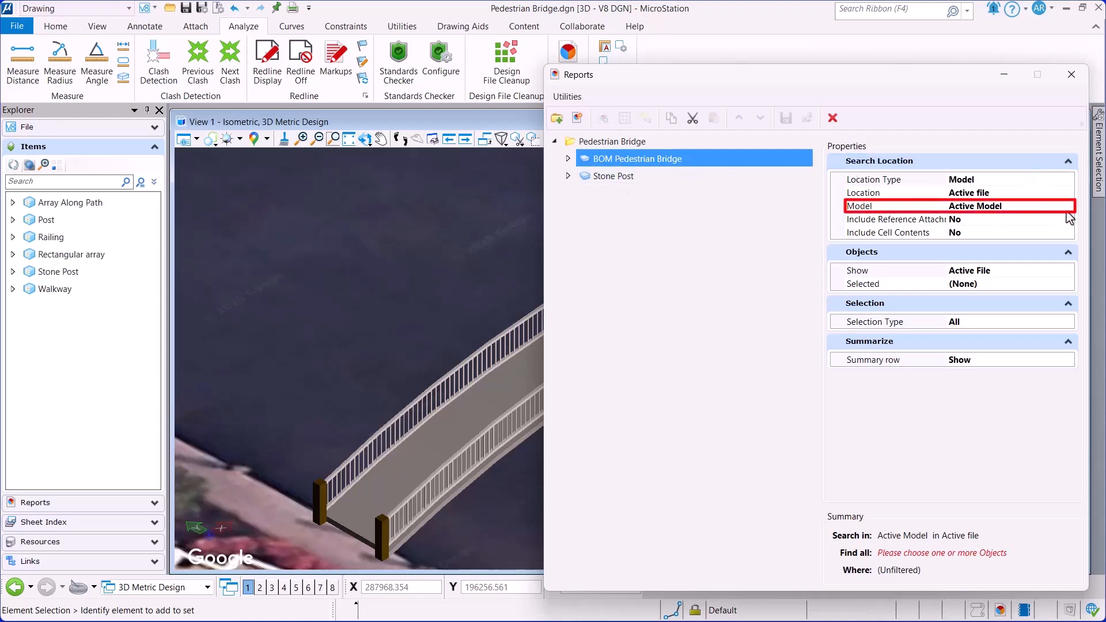
pyautogui.click(1014, 206)
pyautogui.click(1067, 206)
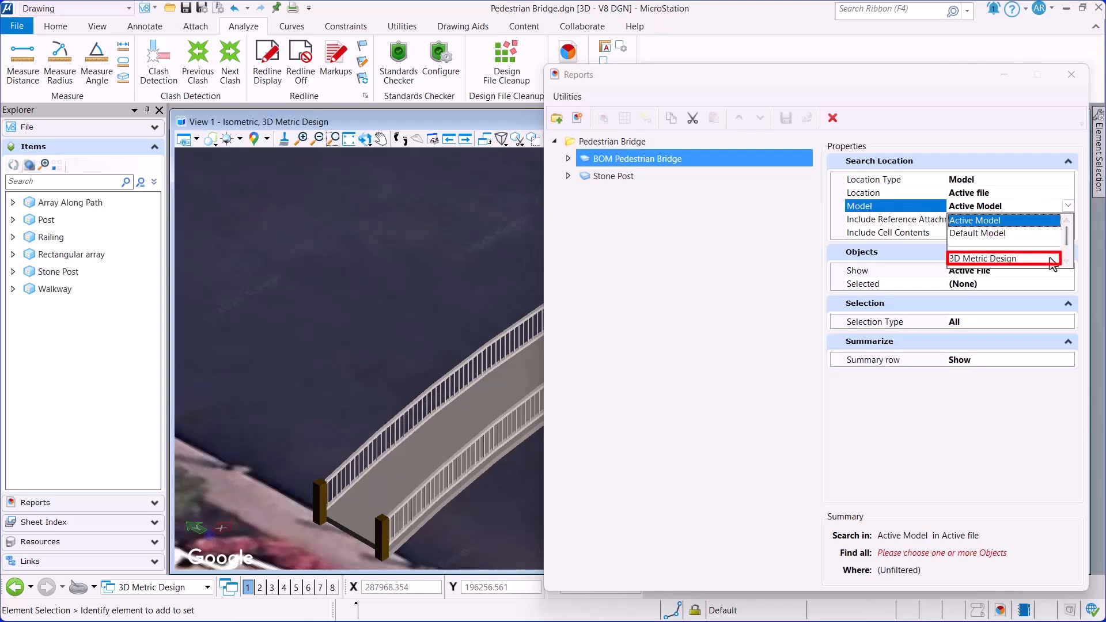
pyautogui.click(1058, 258)
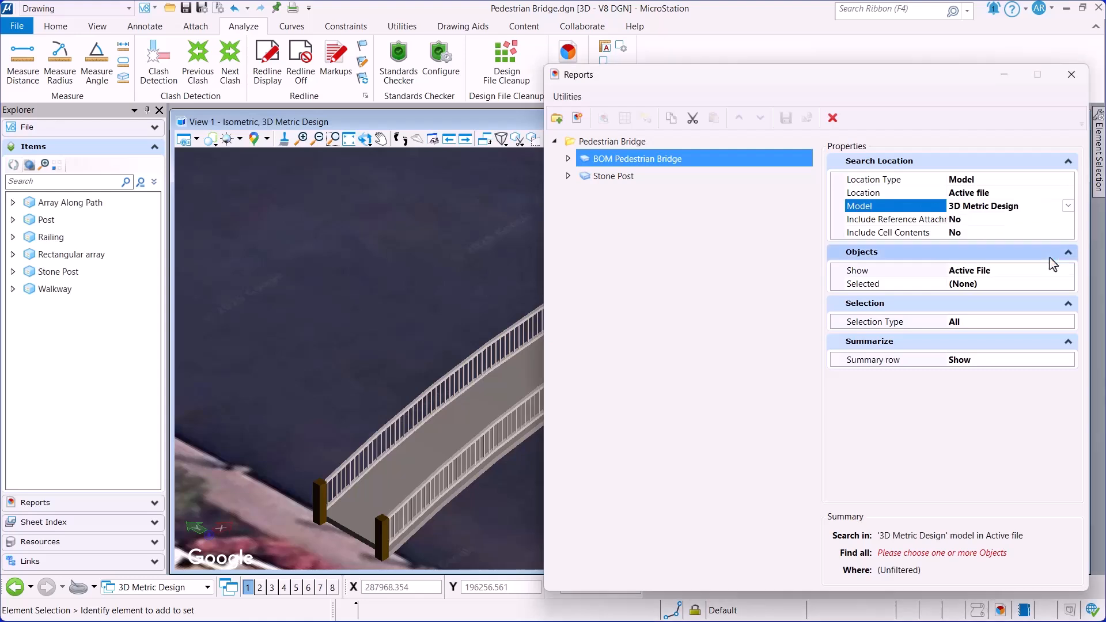
# Step: Include the Post, Railing, Stone Post and Walkway item types as objects of the BOM Pedestrian Bridge report
pyautogui.click(1065, 284)
pyautogui.click(1071, 283)
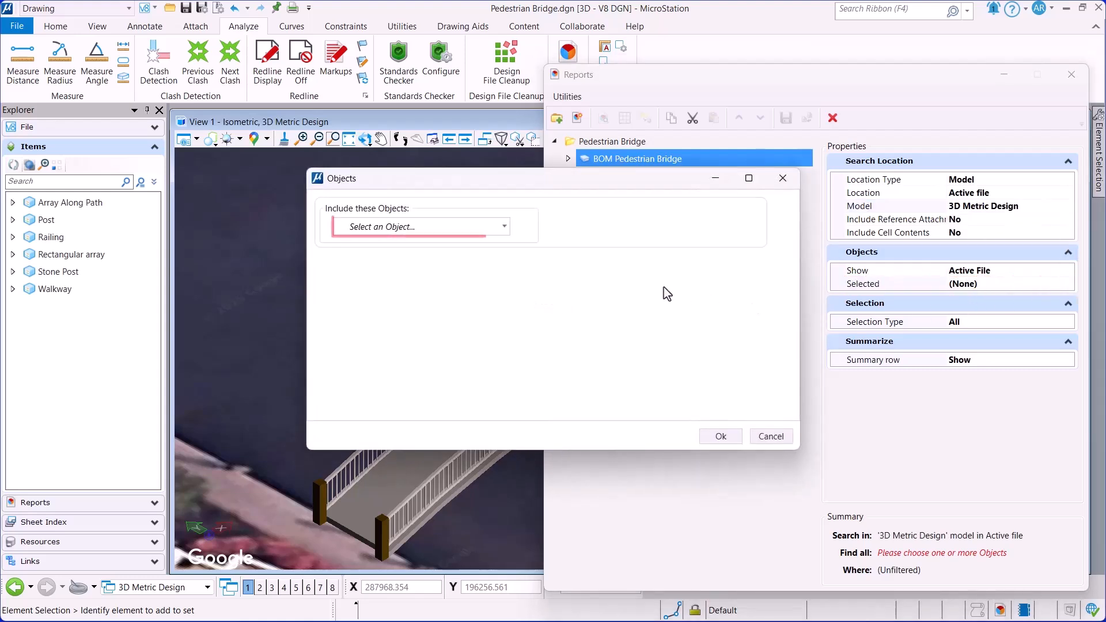
pyautogui.click(502, 227)
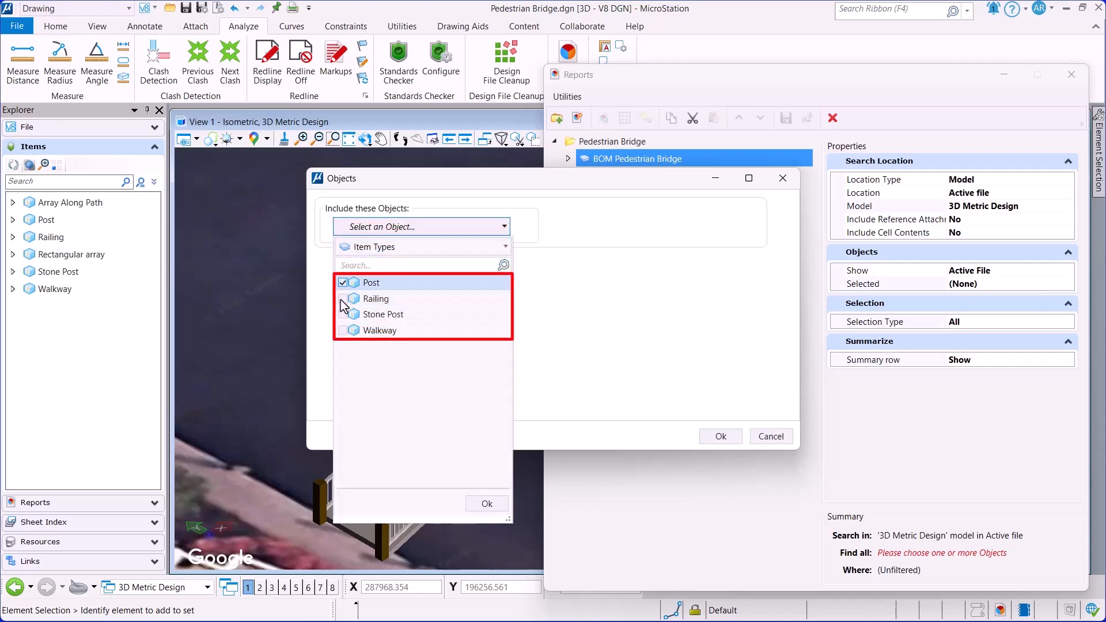
pyautogui.click(343, 299)
pyautogui.click(343, 314)
pyautogui.click(342, 330)
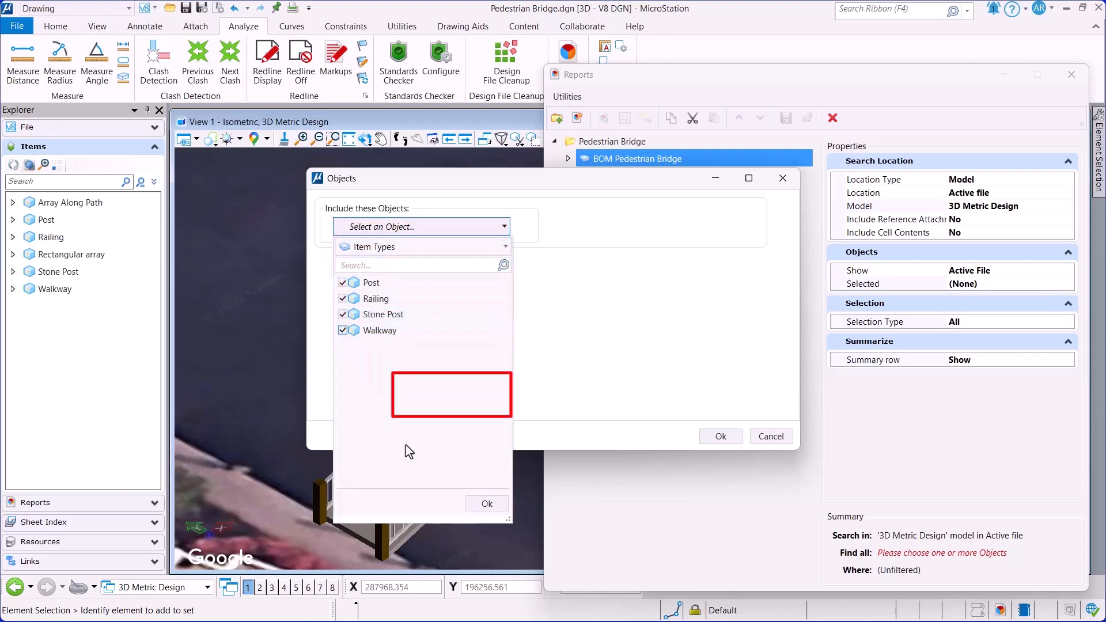
pyautogui.click(478, 505)
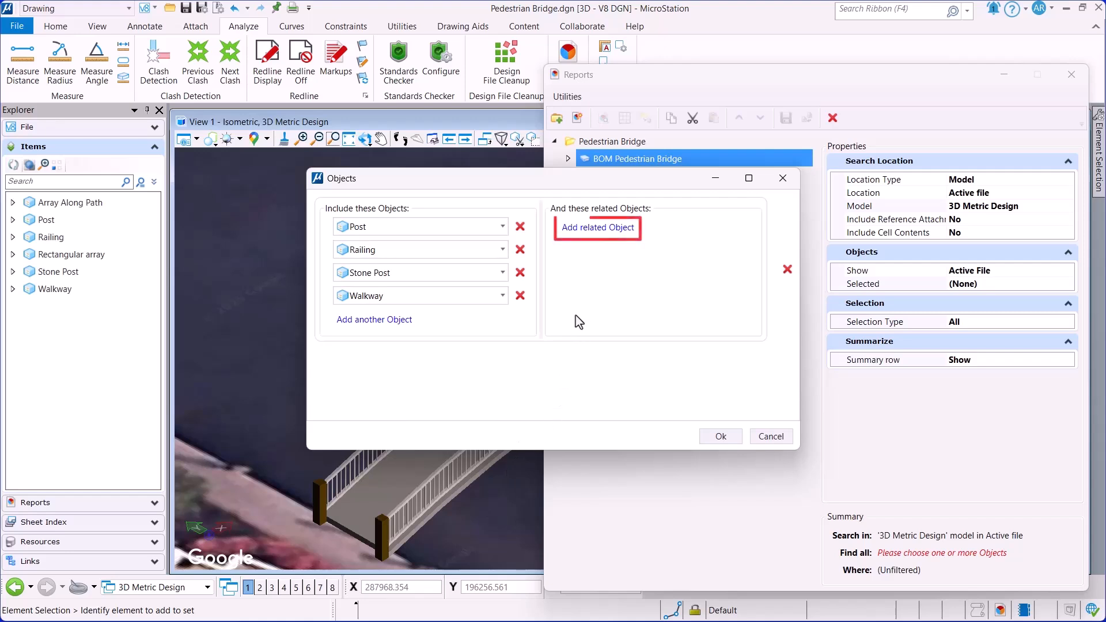
# Step: Add Levels as the related object through Item is attached to Element, Elements, Element is on Level, and accept the object selection
pyautogui.click(593, 233)
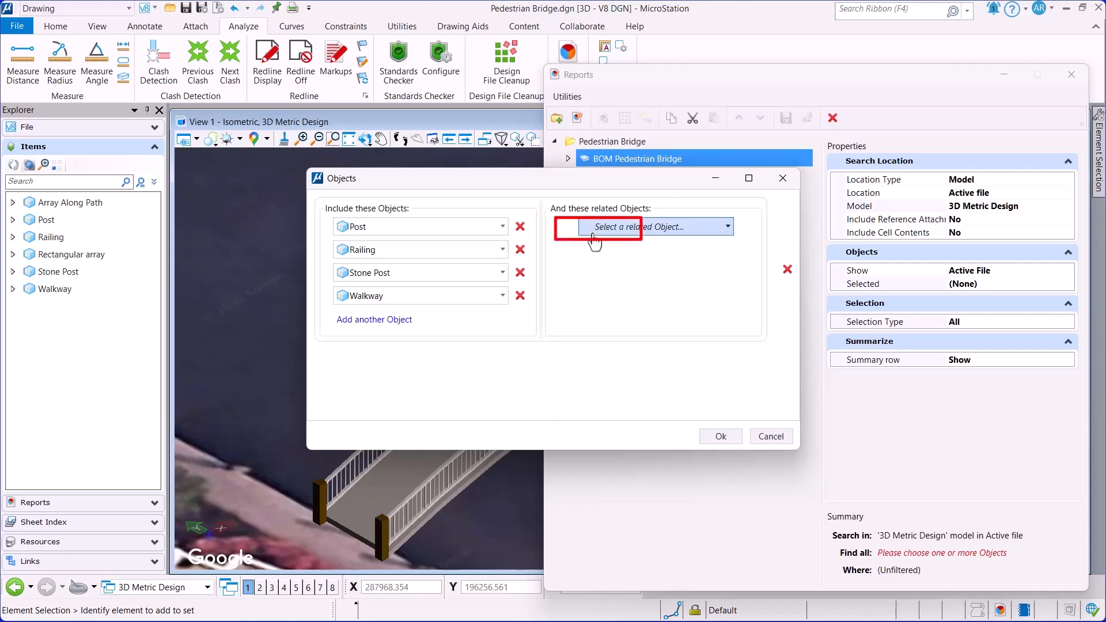
pyautogui.click(703, 229)
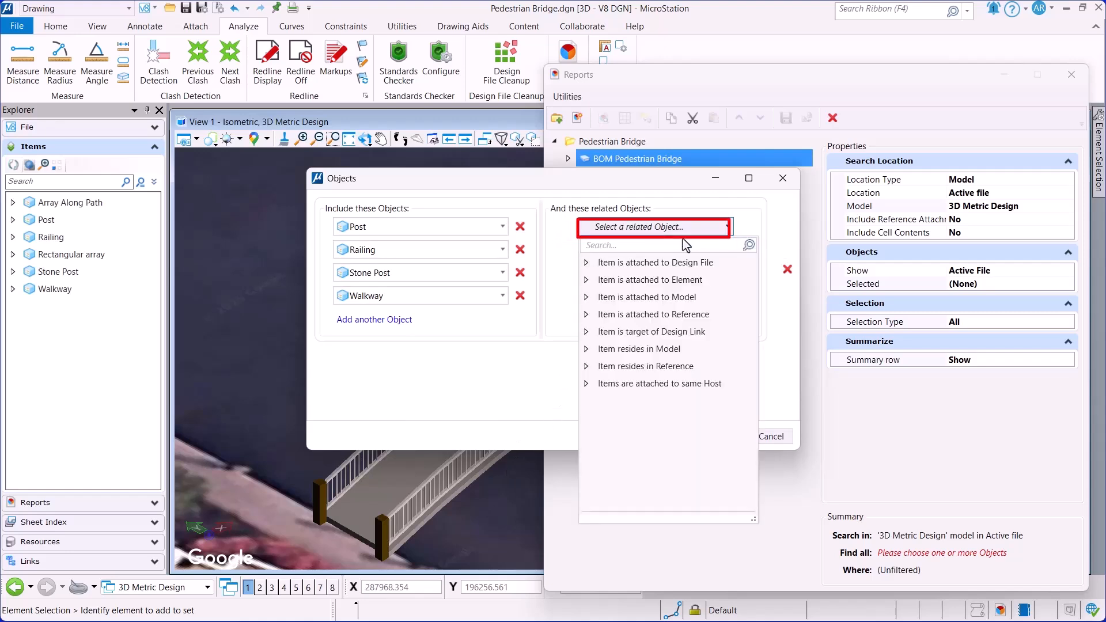
pyautogui.click(586, 280)
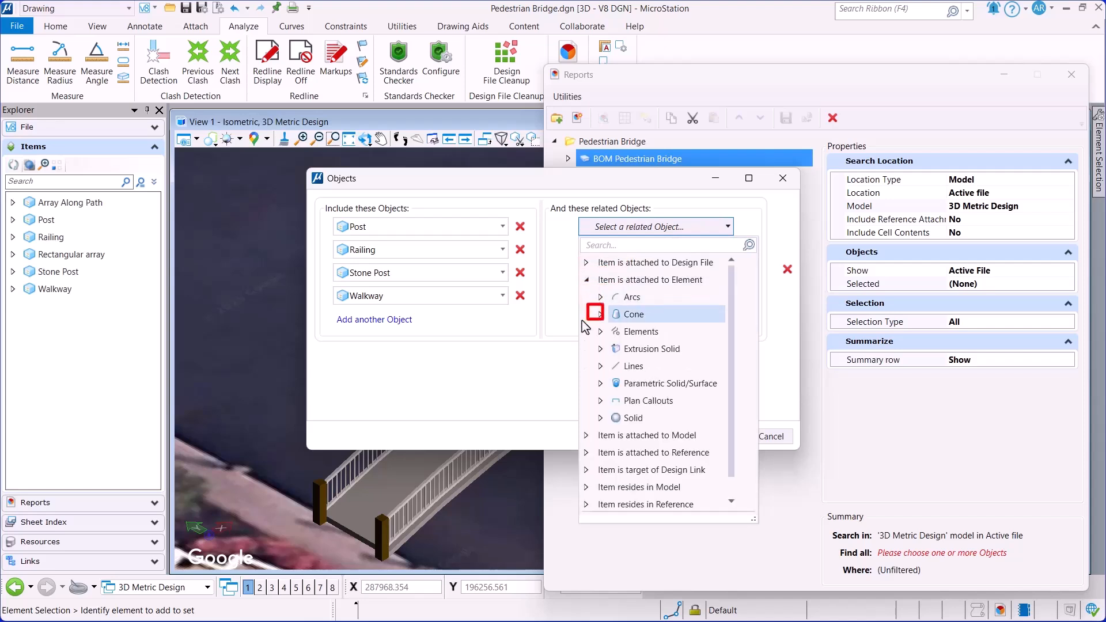
pyautogui.click(601, 332)
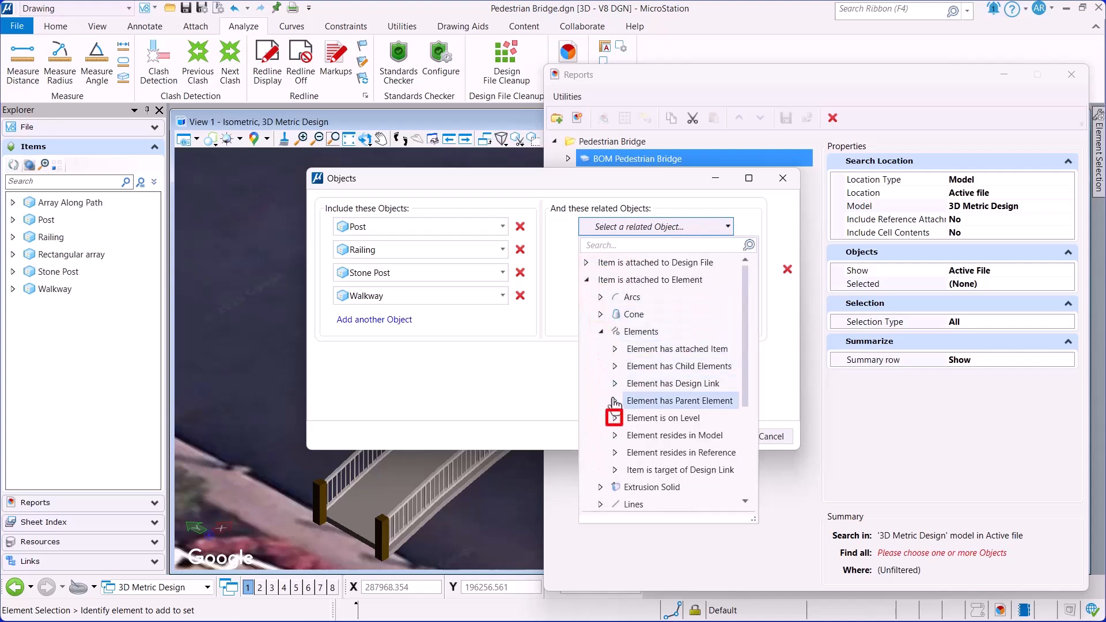
pyautogui.click(614, 418)
pyautogui.click(666, 441)
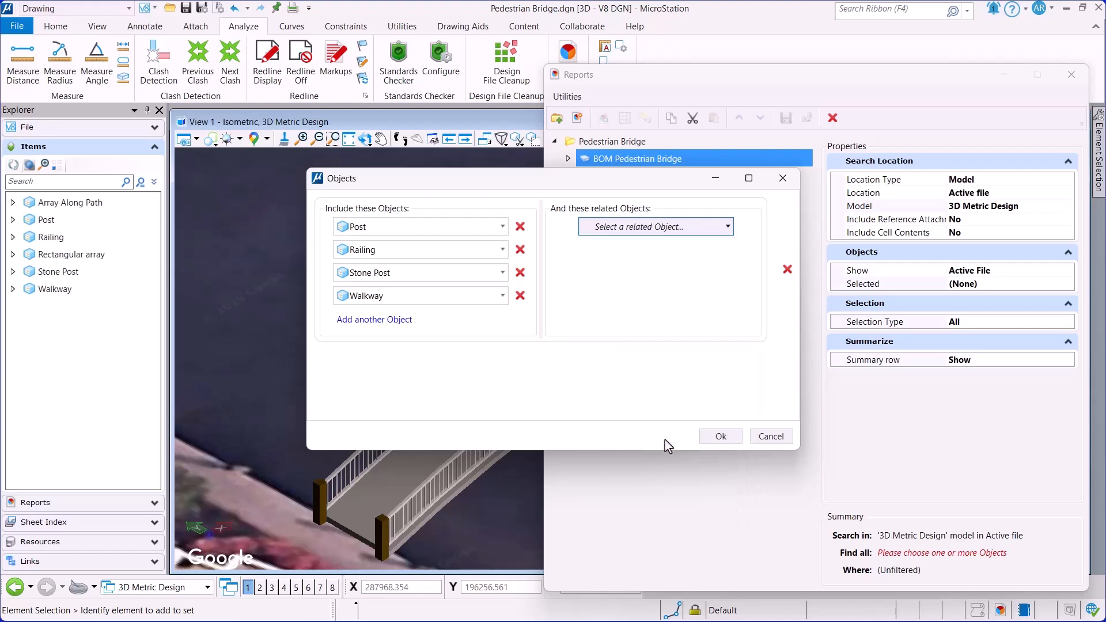
pyautogui.click(721, 437)
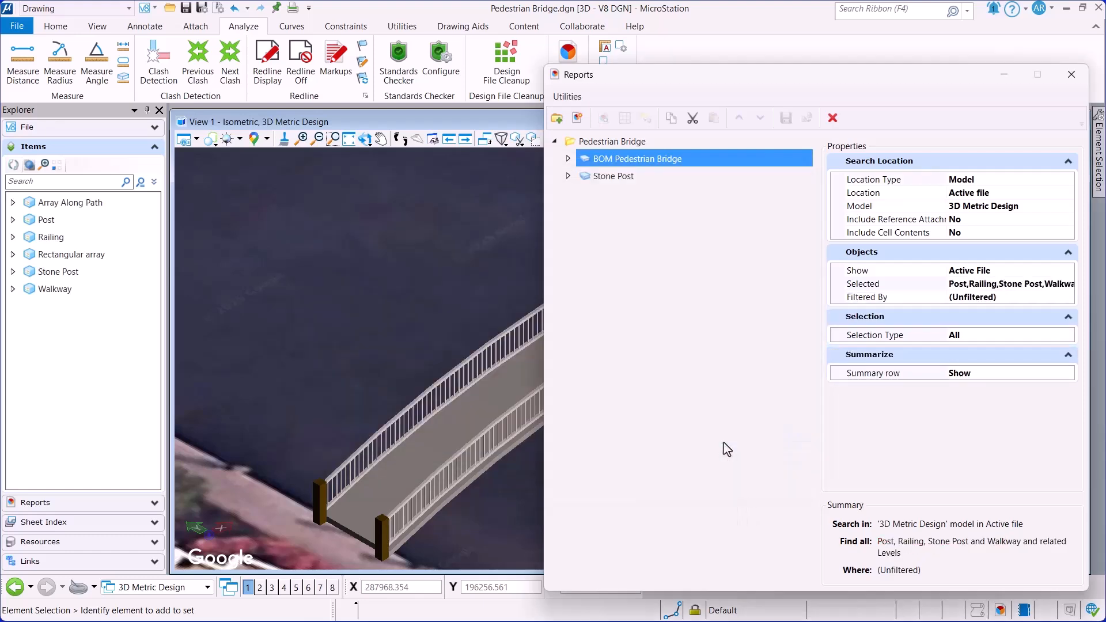
# Step: Choose ID, Area, Volume and Material from the Common ItemType Properties as columns of the BOM Pedestrian Bridge report
pyautogui.click(568, 160)
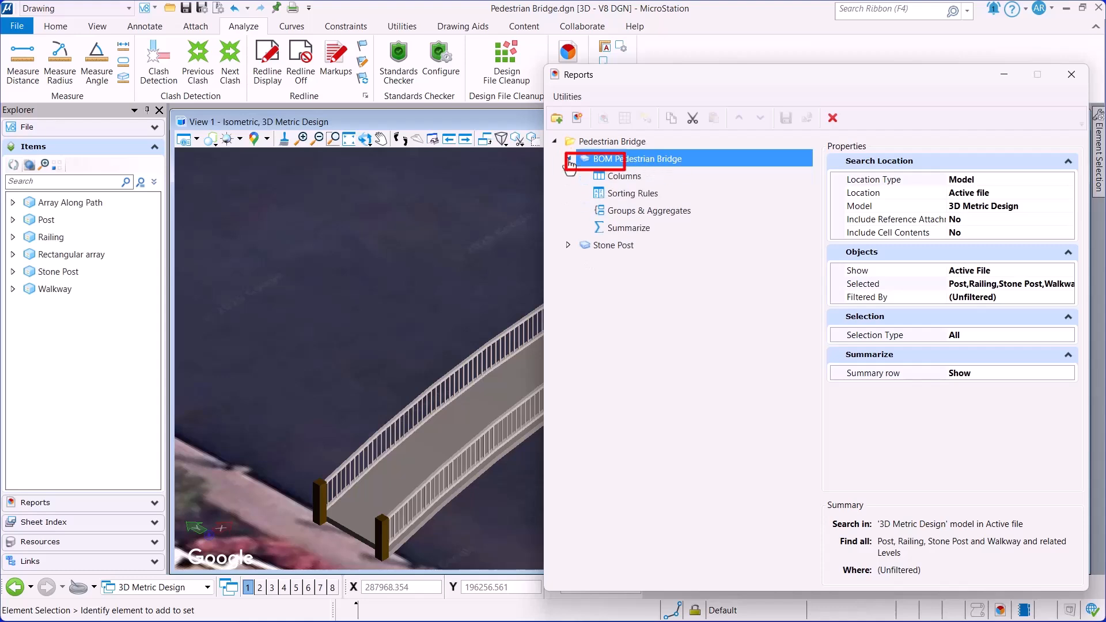
pyautogui.click(618, 182)
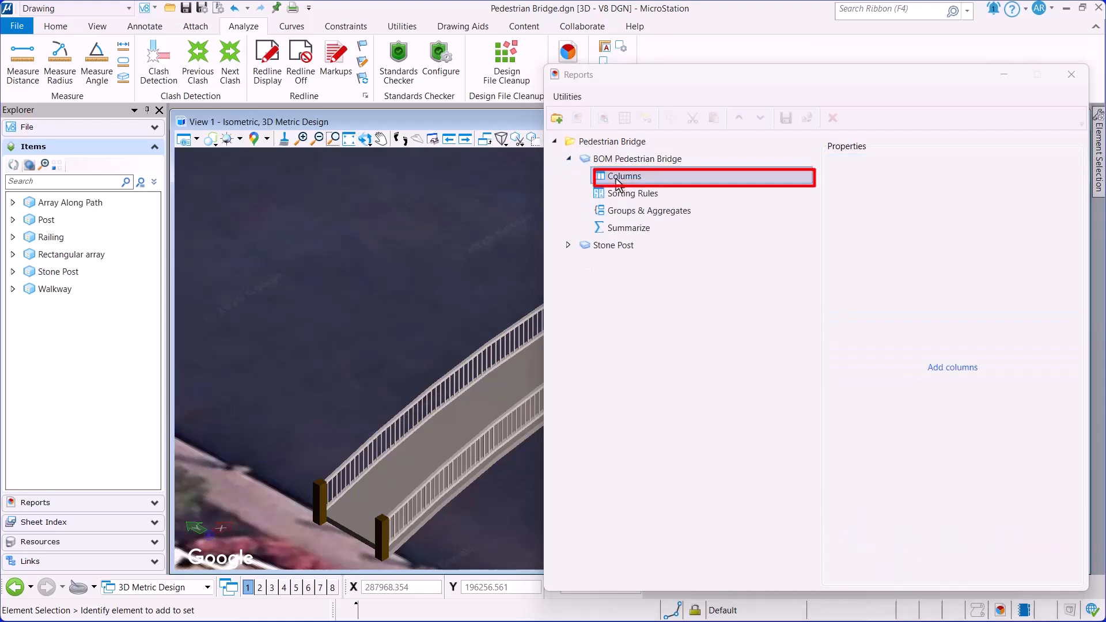
pyautogui.click(951, 376)
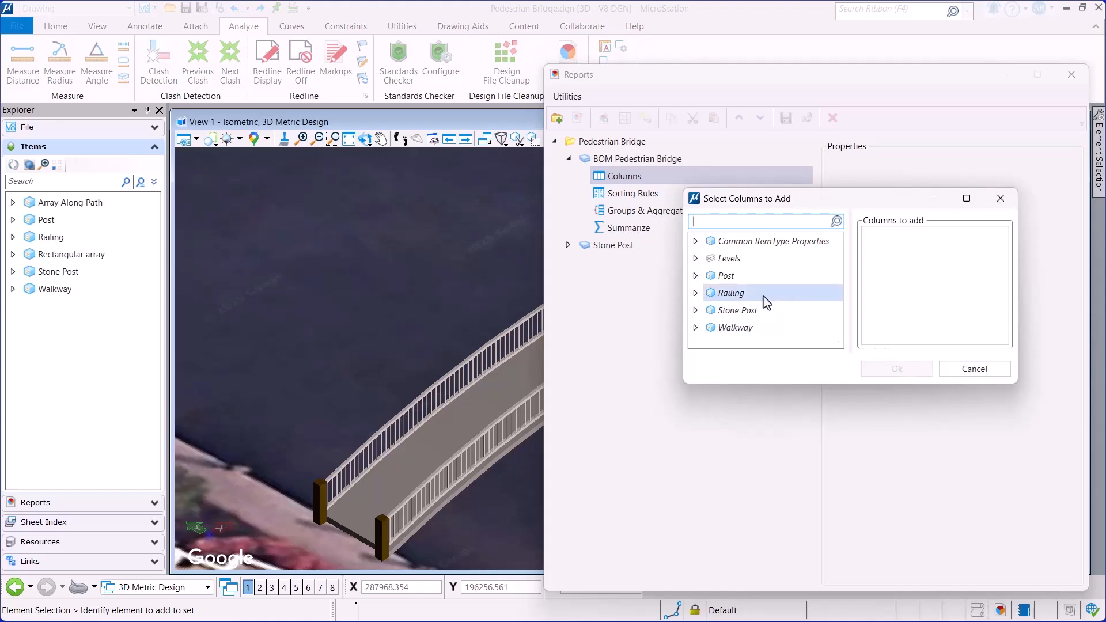
pyautogui.click(696, 240)
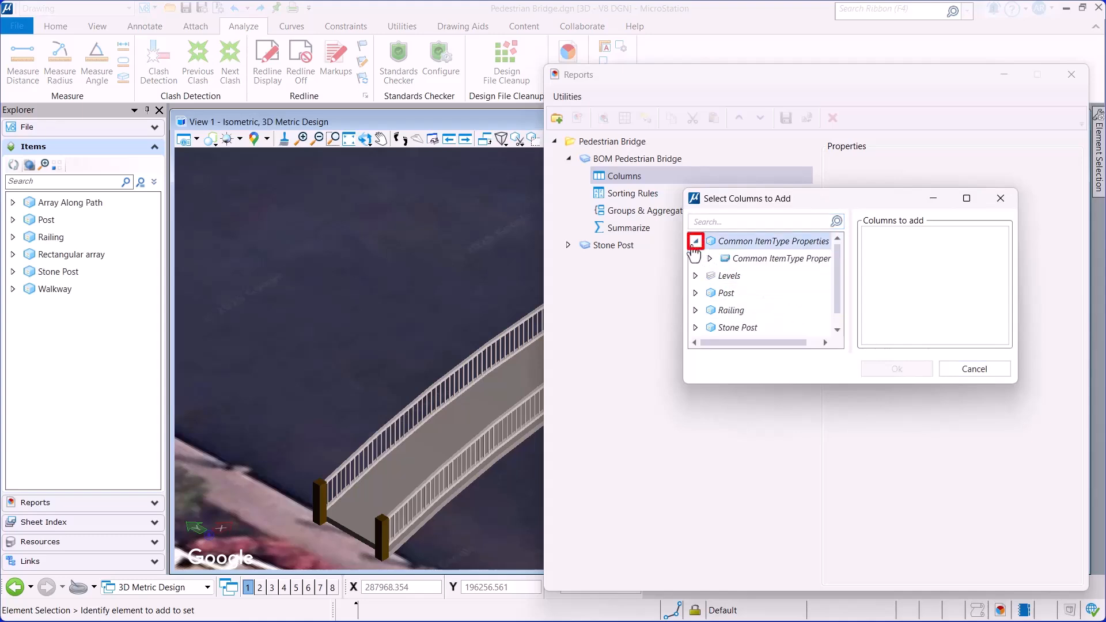
pyautogui.click(709, 258)
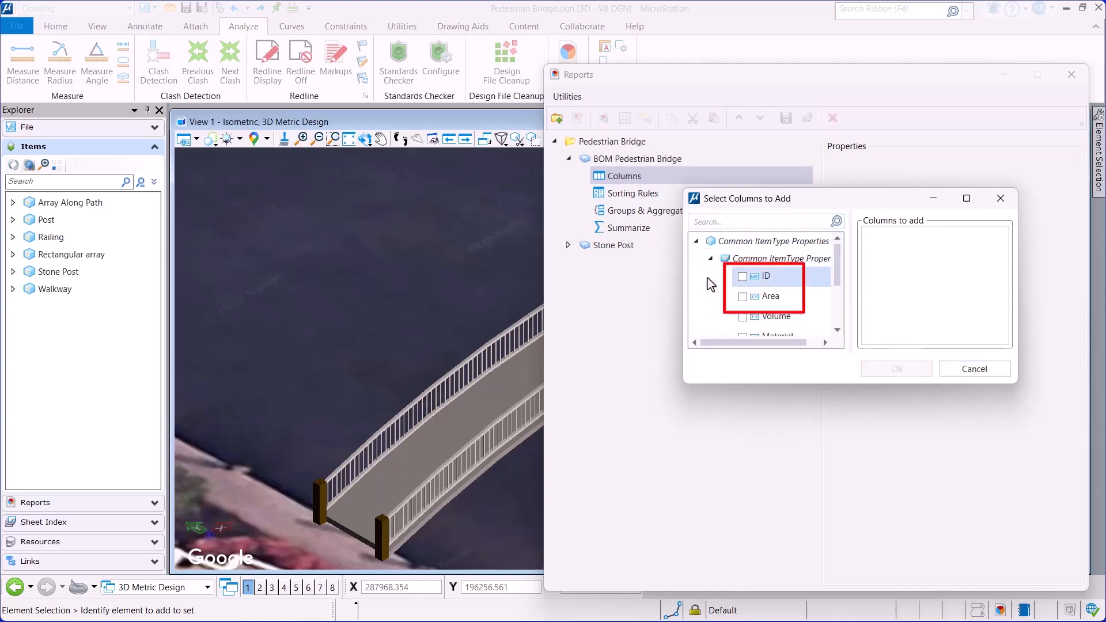
pyautogui.click(742, 277)
pyautogui.click(742, 297)
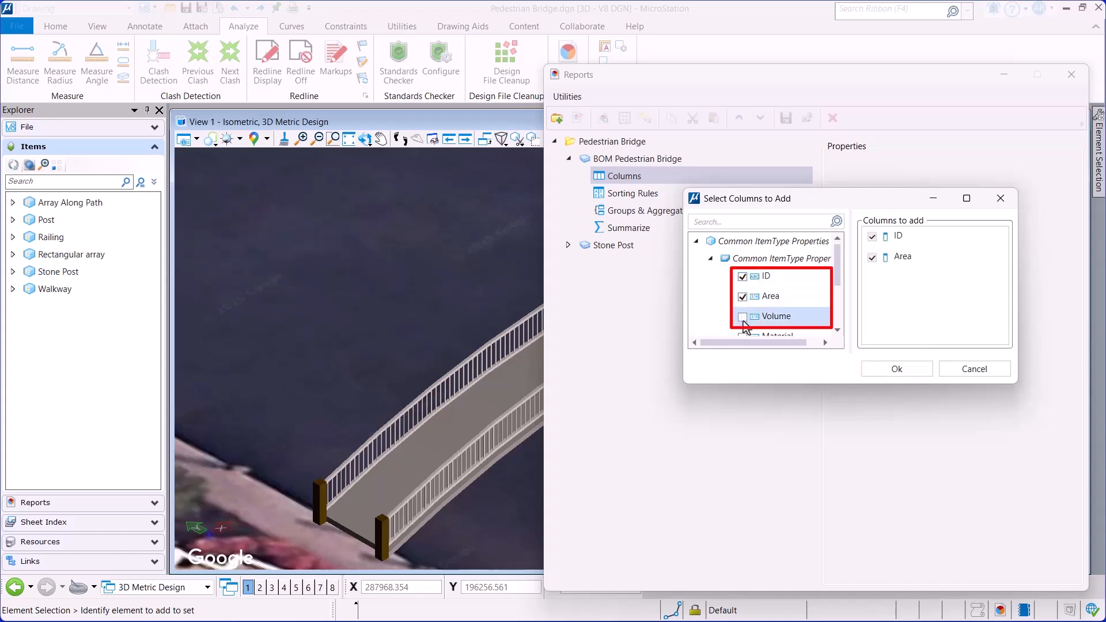
pyautogui.click(742, 317)
pyautogui.moveTo(837, 275); pyautogui.dragTo(842, 299)
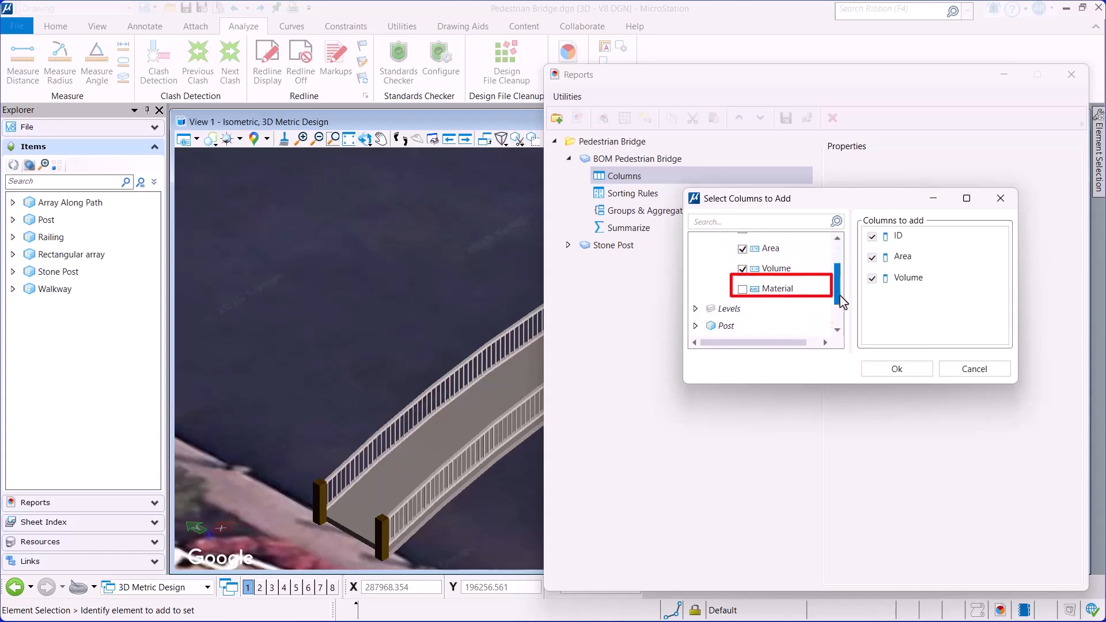
pyautogui.scroll(-1, 749, 288)
pyautogui.click(742, 285)
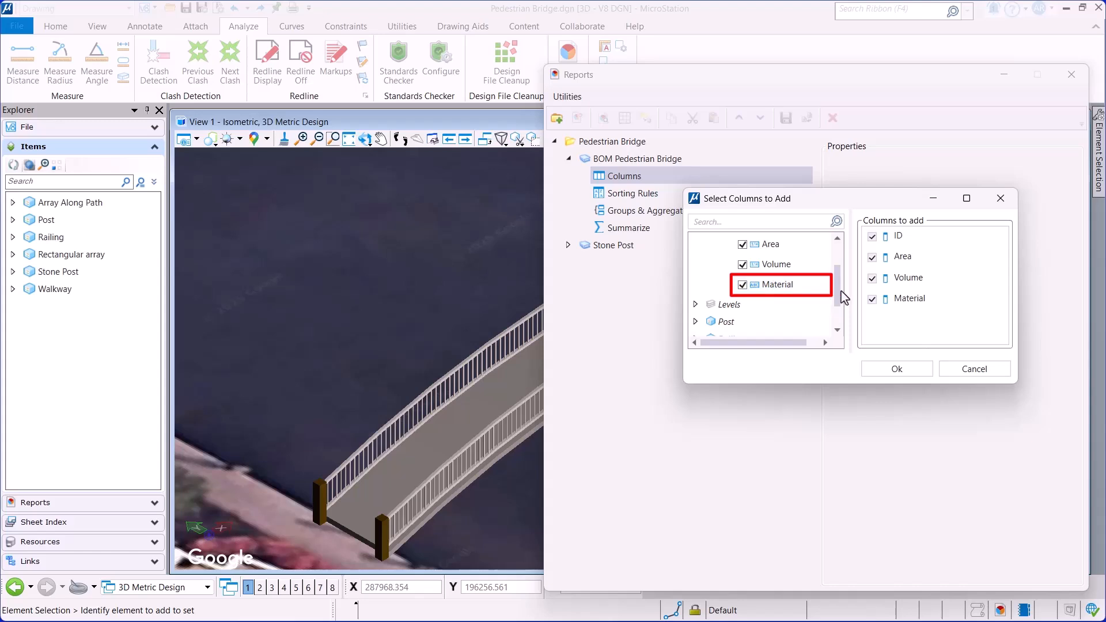
# Step: Include the general Name property of Levels as a column and accept the column selection
pyautogui.moveTo(841, 300); pyautogui.dragTo(849, 316)
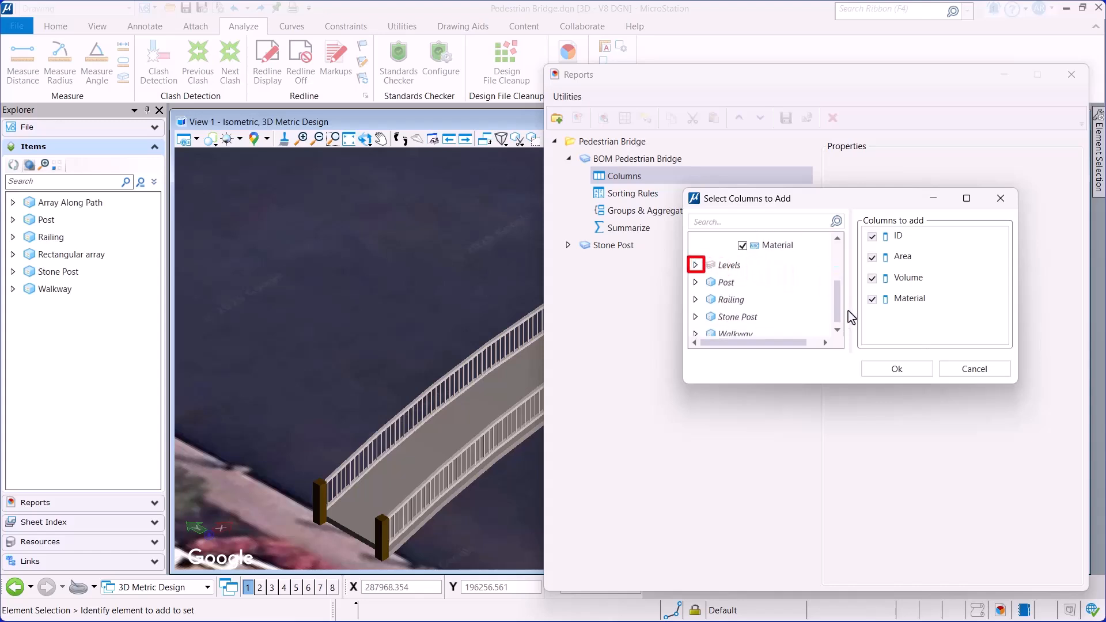
pyautogui.click(695, 265)
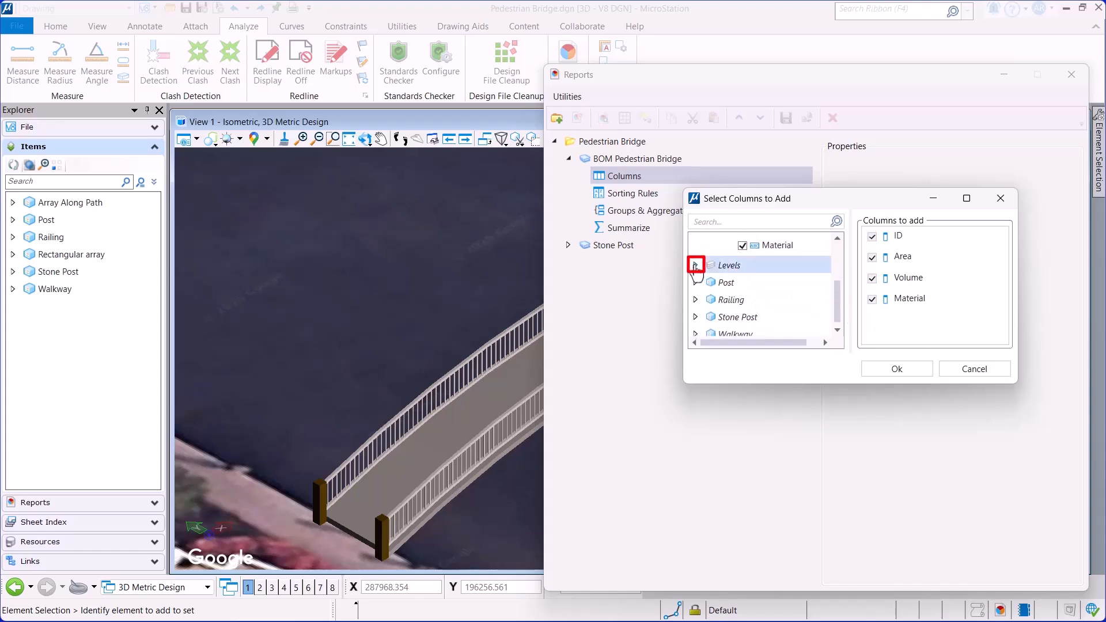
pyautogui.click(710, 282)
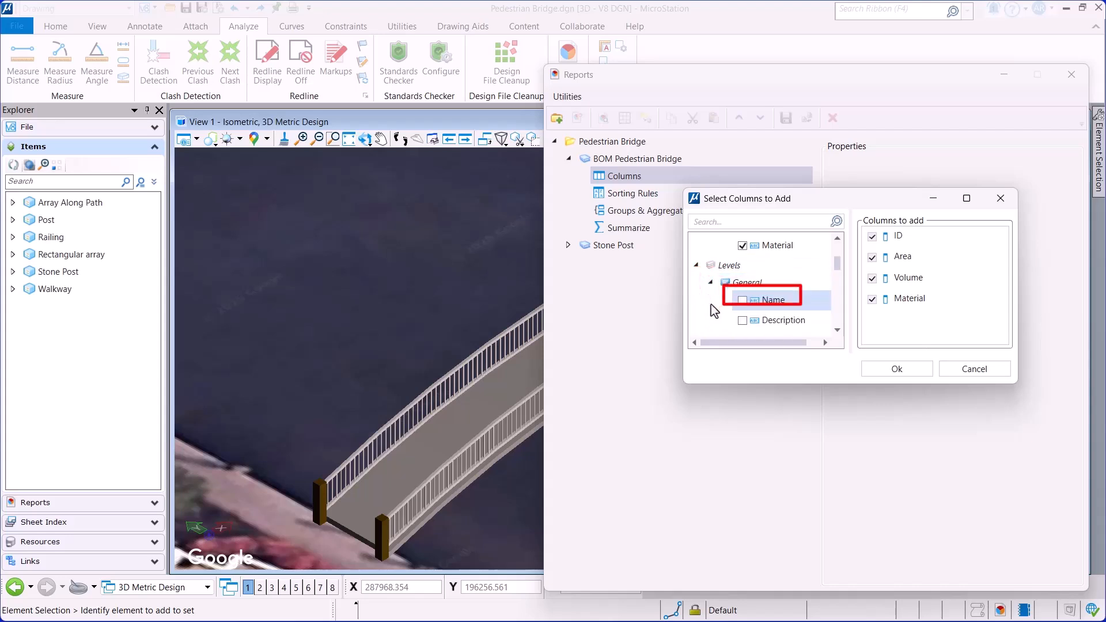
pyautogui.click(743, 300)
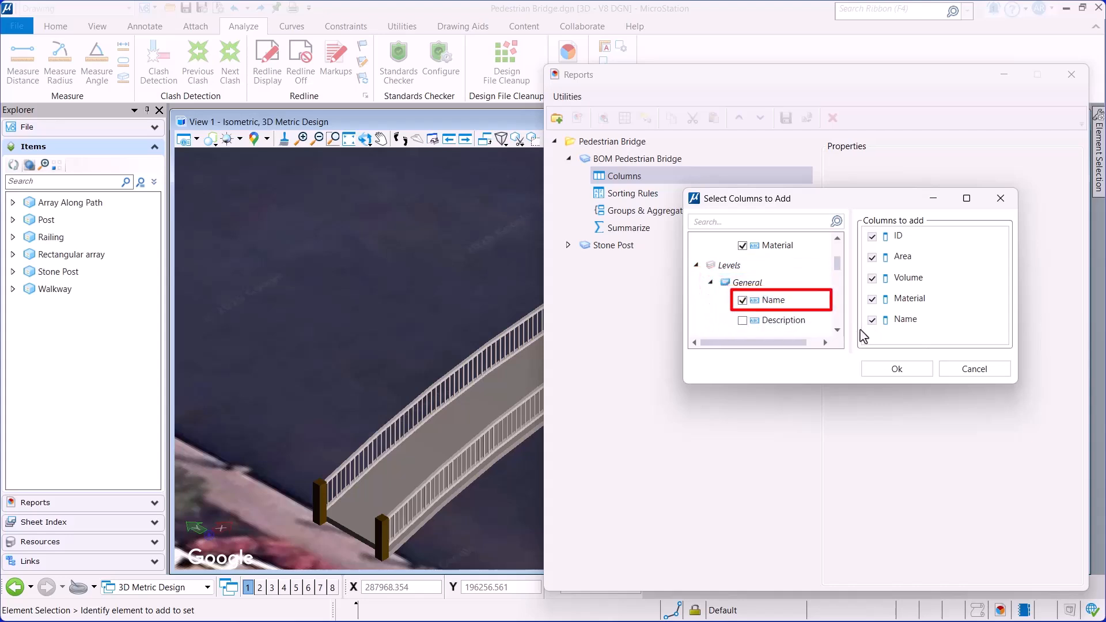
pyautogui.click(696, 265)
pyautogui.scroll(2, 702, 259)
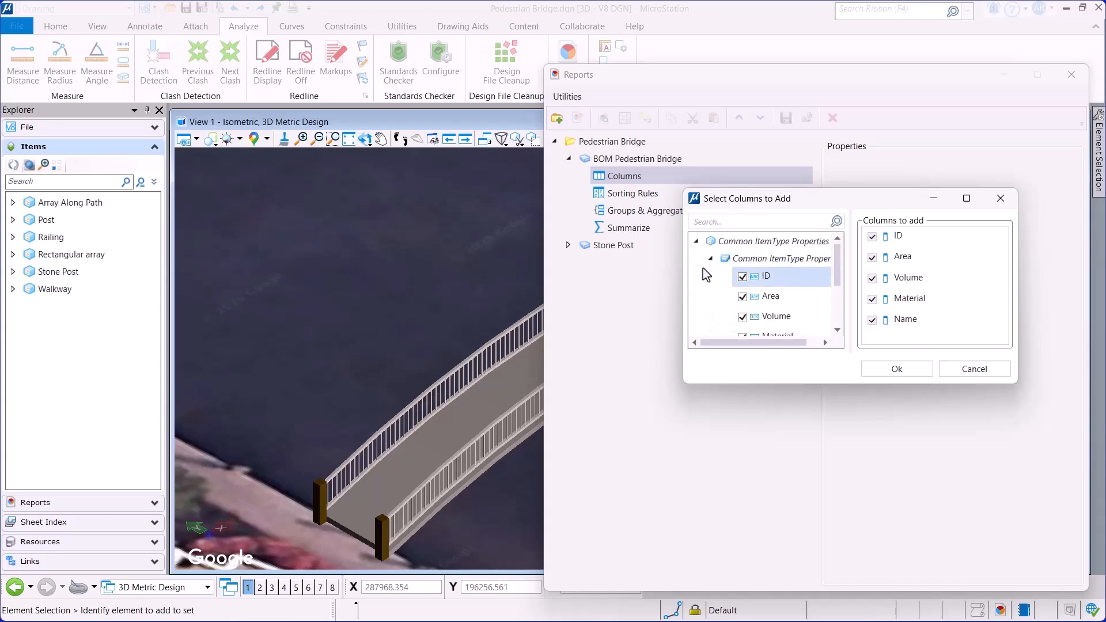
pyautogui.click(696, 241)
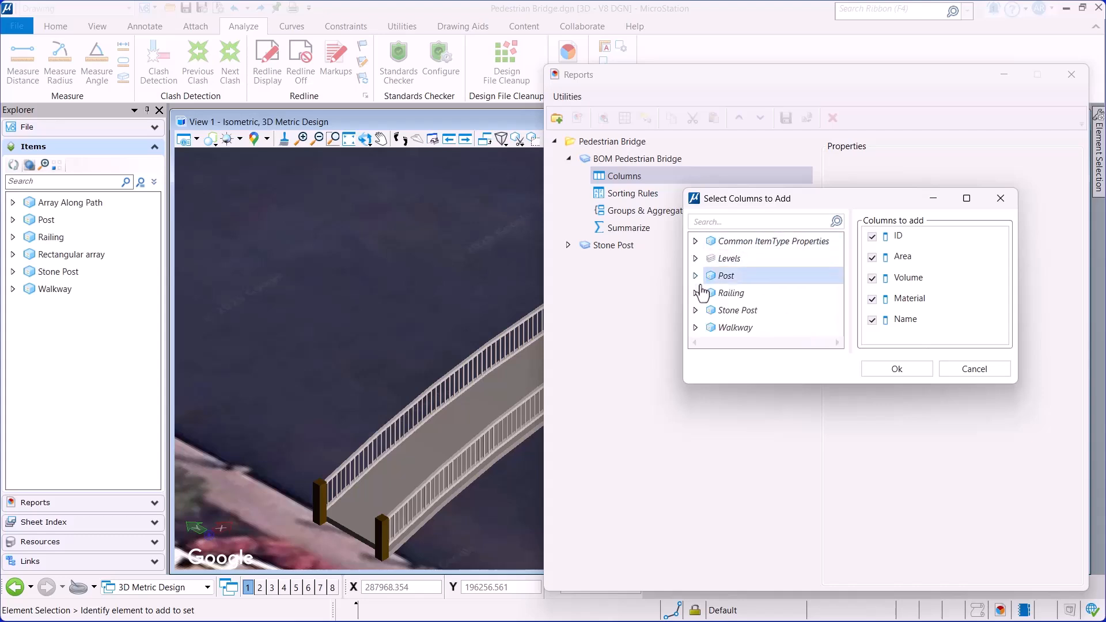
pyautogui.click(696, 277)
pyautogui.scroll(-3, 708, 291)
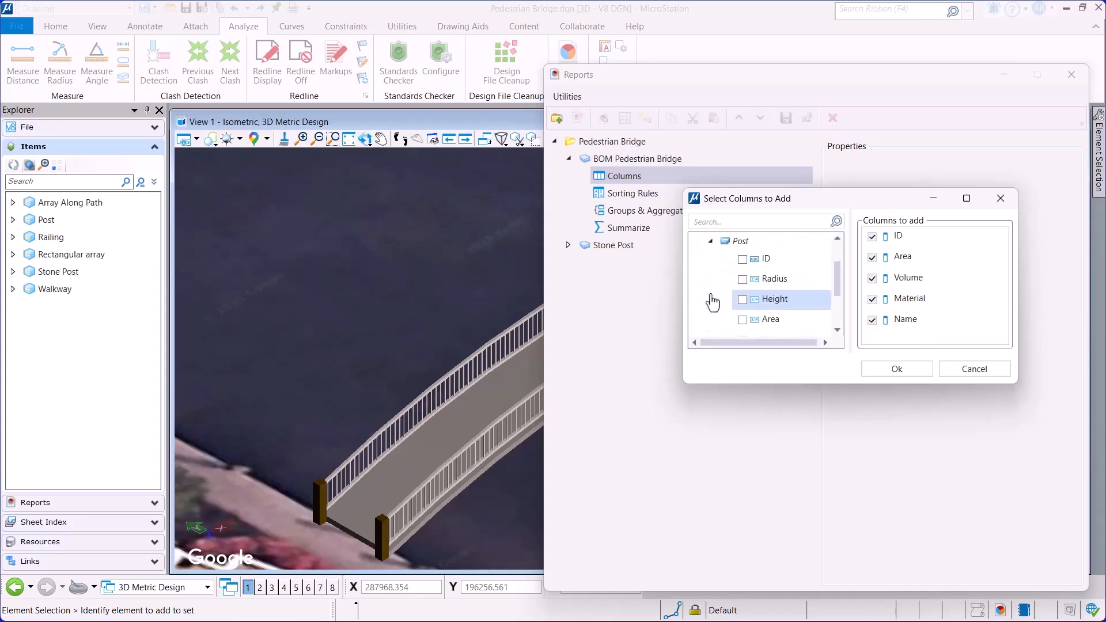
pyautogui.scroll(3, 709, 292)
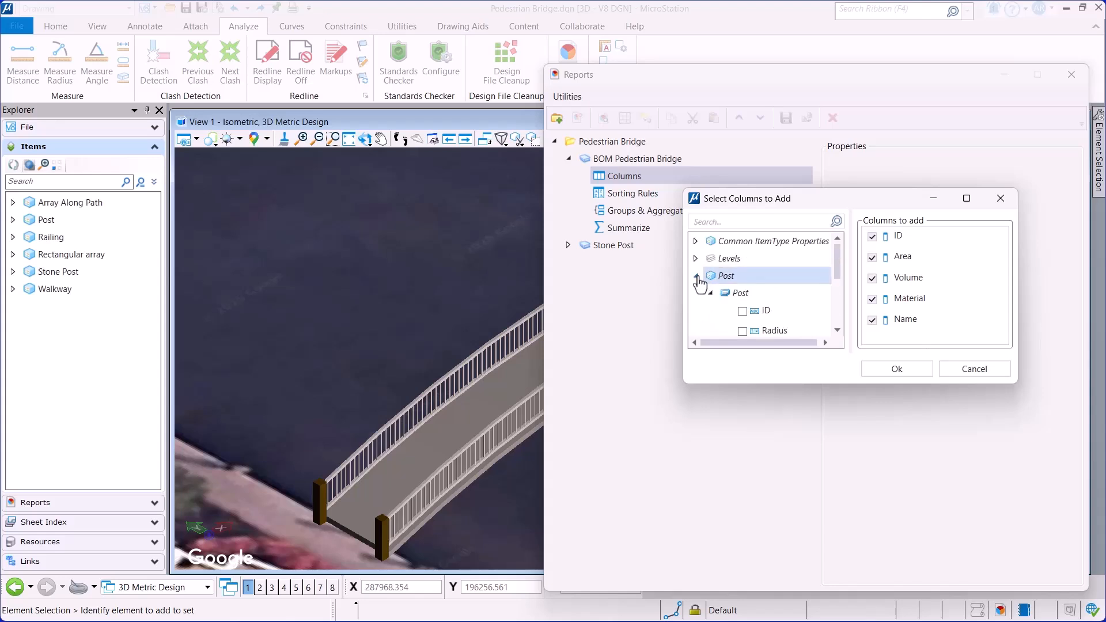
pyautogui.click(696, 277)
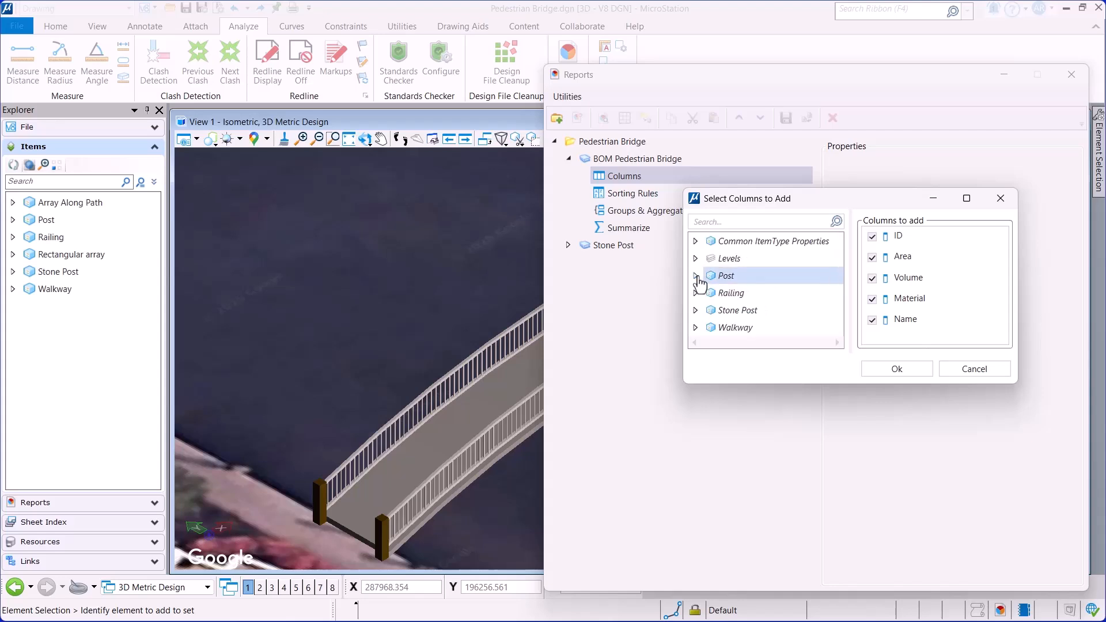
pyautogui.click(876, 370)
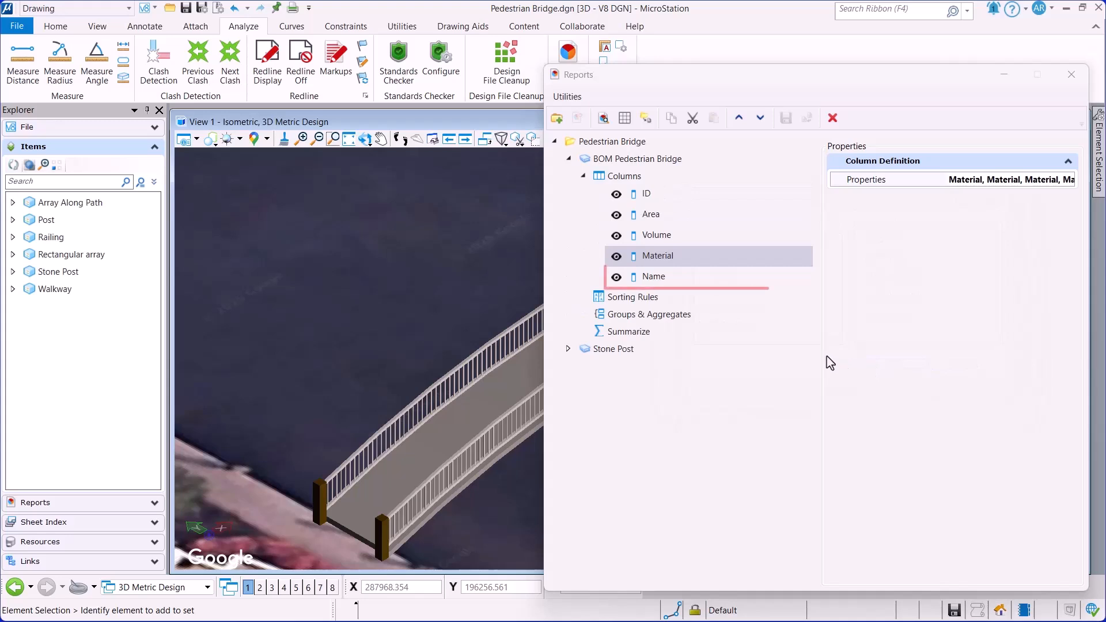
# Step: Move the Name column to the first place in the BOM Pedestrian Bridge columns and rename it Element Type
pyautogui.click(647, 277)
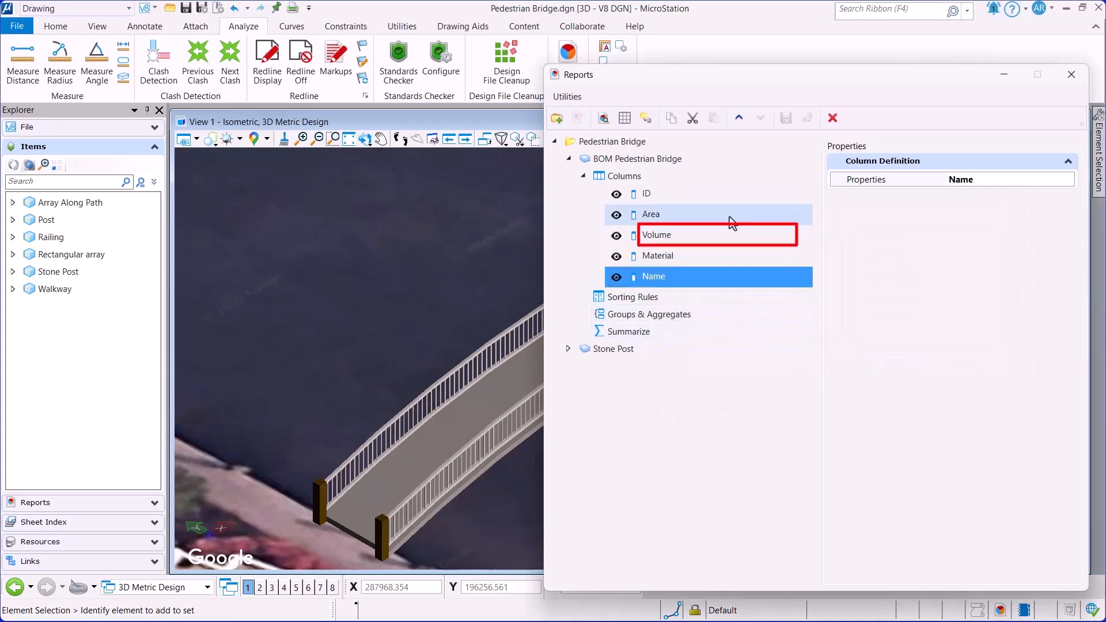
pyautogui.click(739, 119)
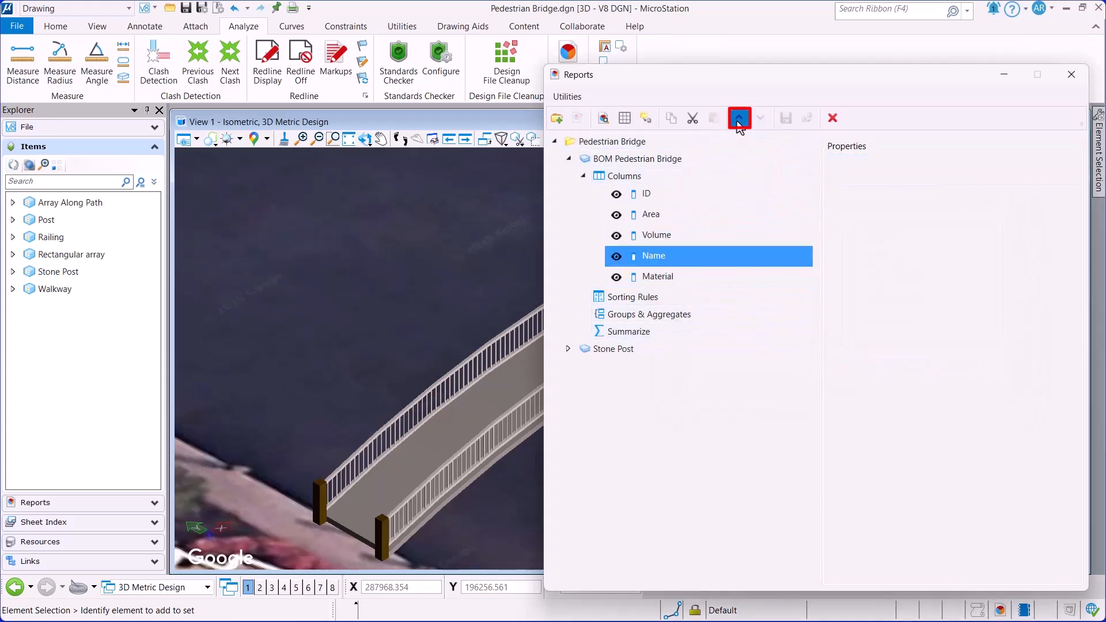
pyautogui.click(739, 118)
pyautogui.click(739, 119)
pyautogui.click(739, 118)
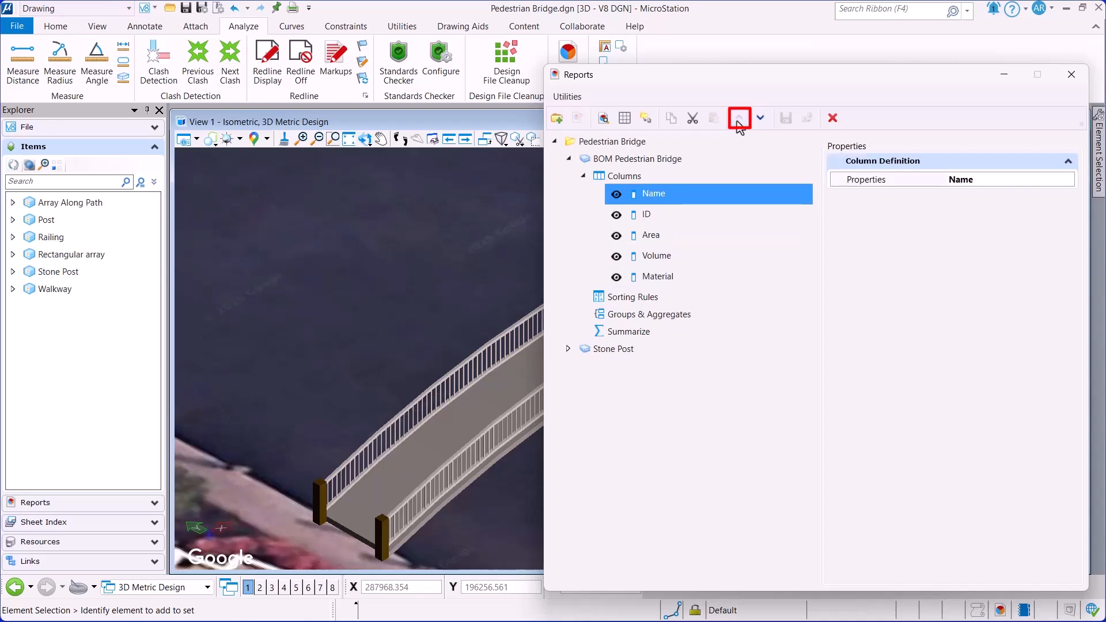
pyautogui.doubleClick(668, 195)
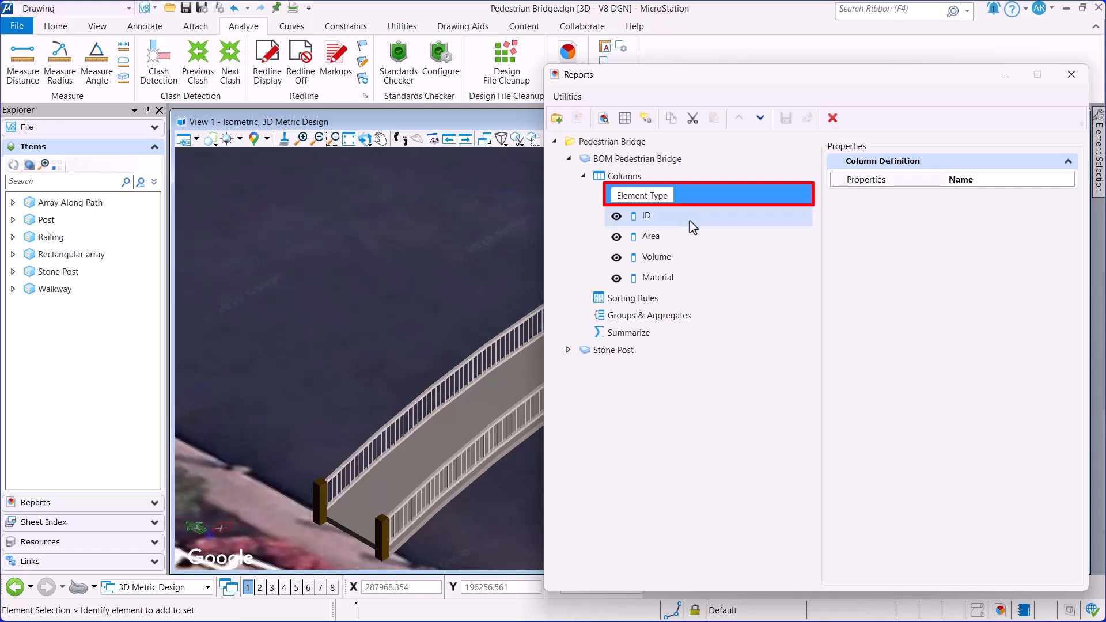
pyautogui.press('Return')
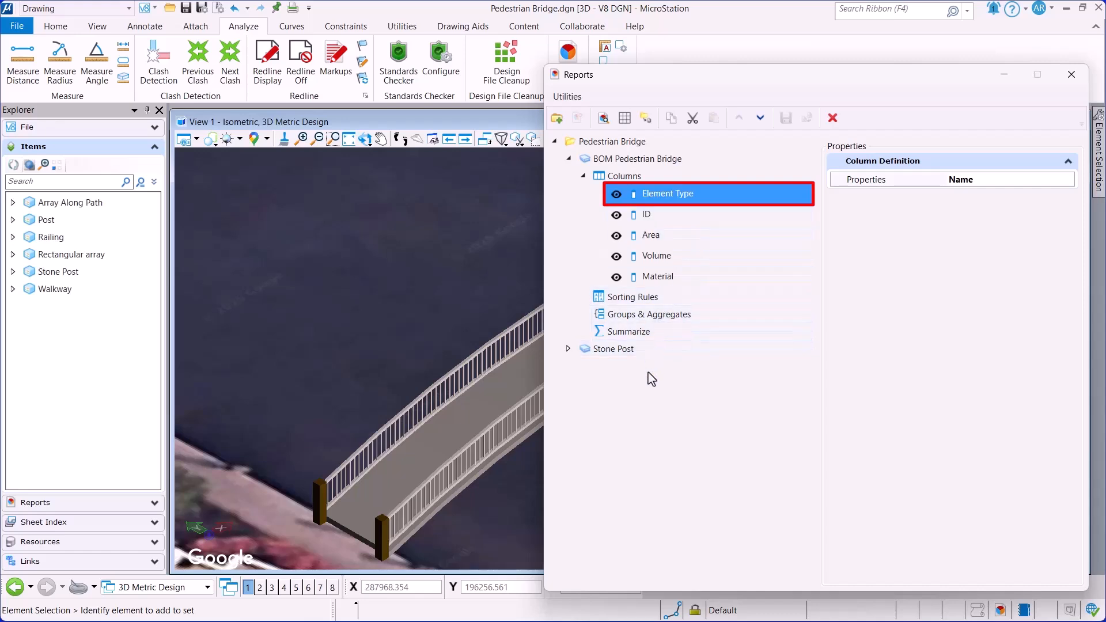
# Step: Preview the BOM Pedestrian Bridge report, look through its rows and close the preview
pyautogui.click(612, 156)
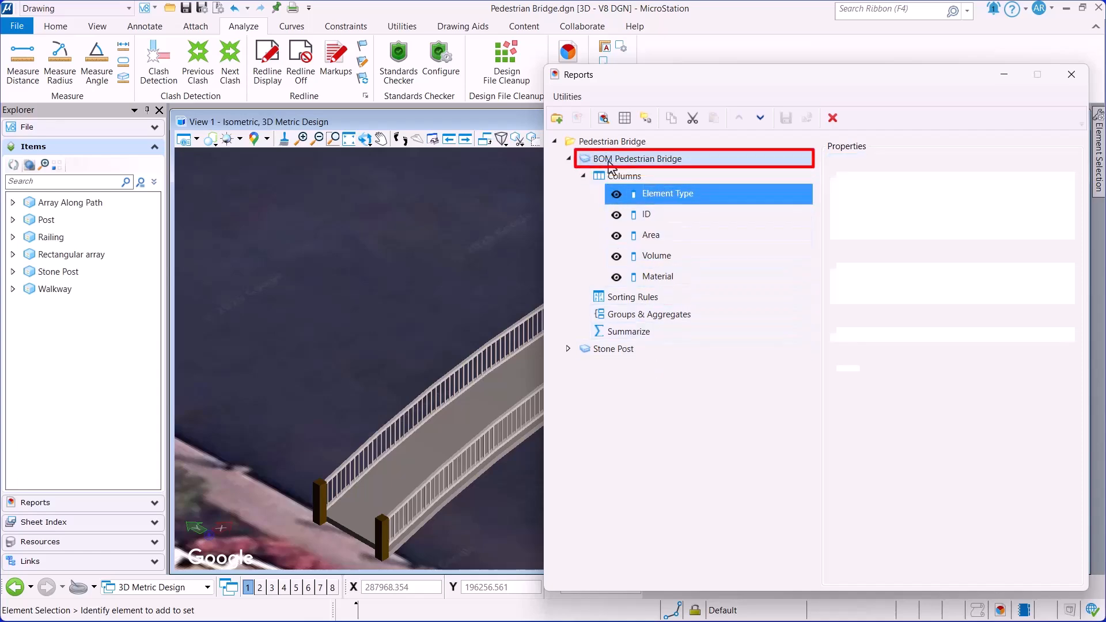
pyautogui.click(604, 124)
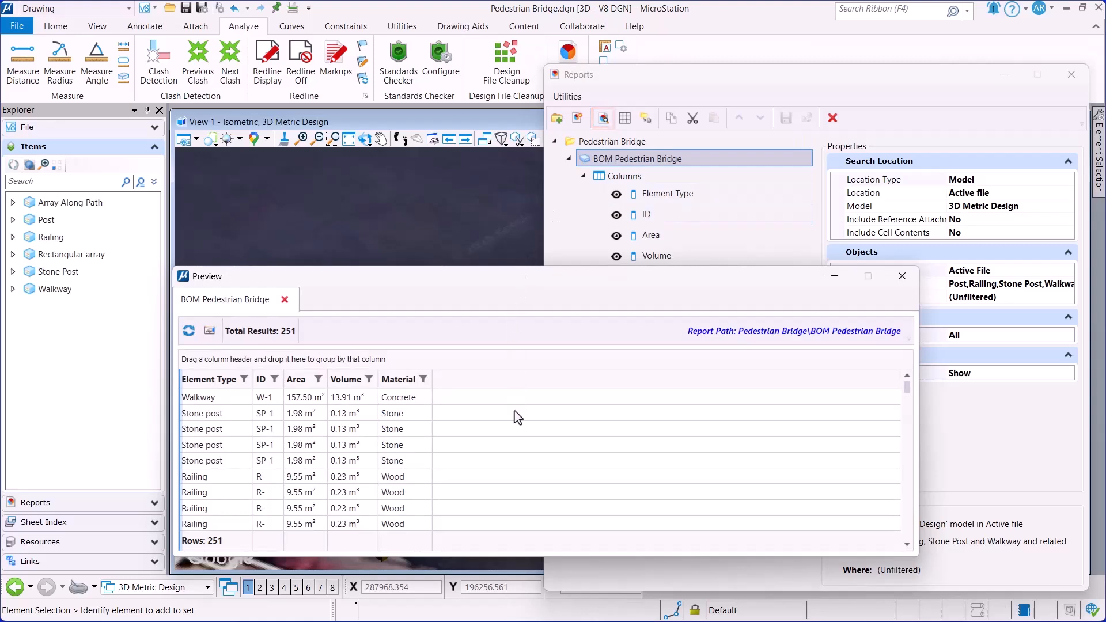
pyautogui.scroll(-4, 503, 434)
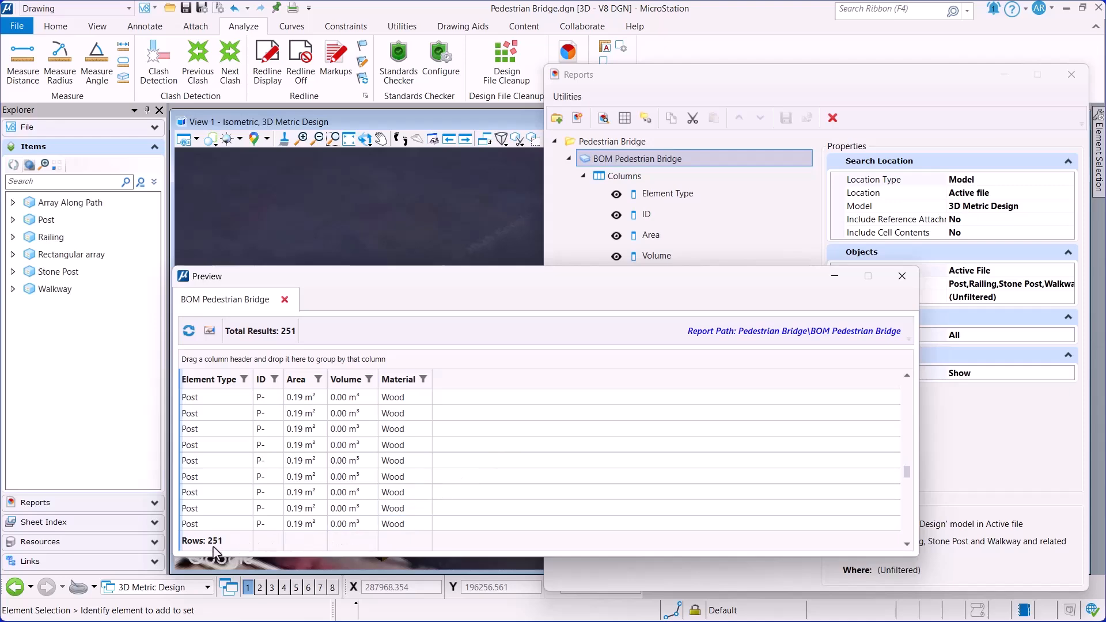
pyautogui.click(902, 276)
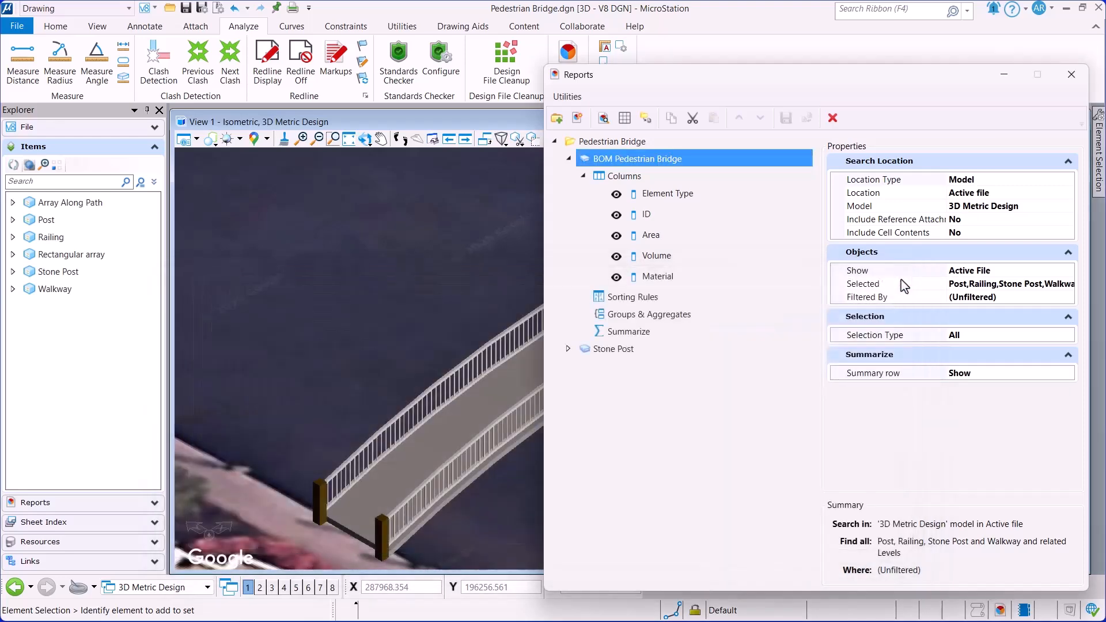
# Step: Group the BOM Pedestrian Bridge report by the Element Type column
pyautogui.click(628, 321)
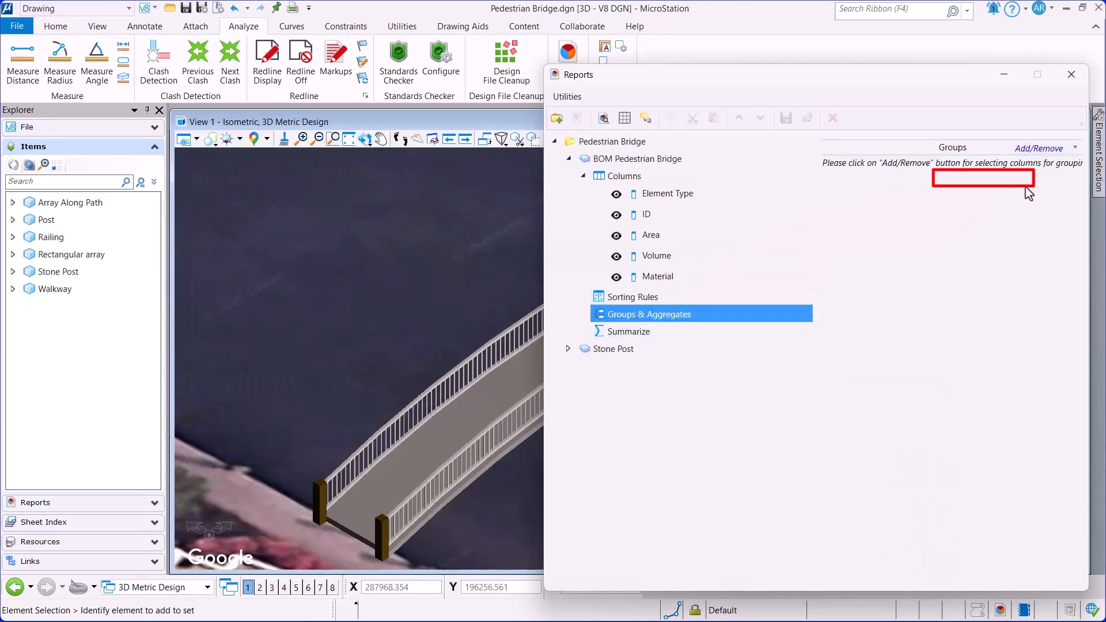
pyautogui.click(1053, 154)
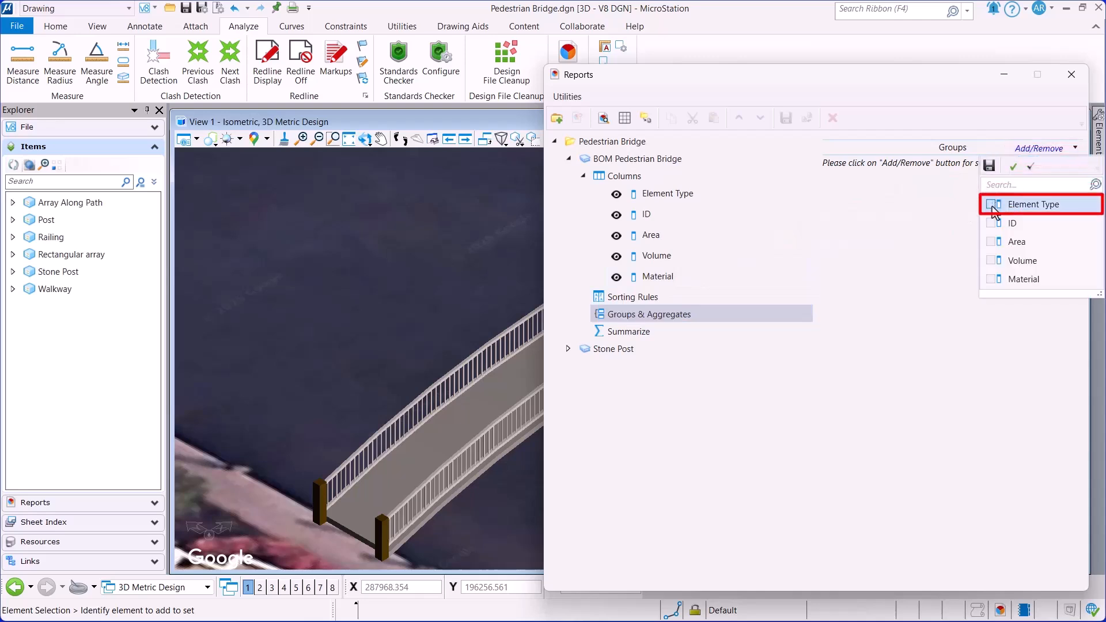
pyautogui.click(989, 165)
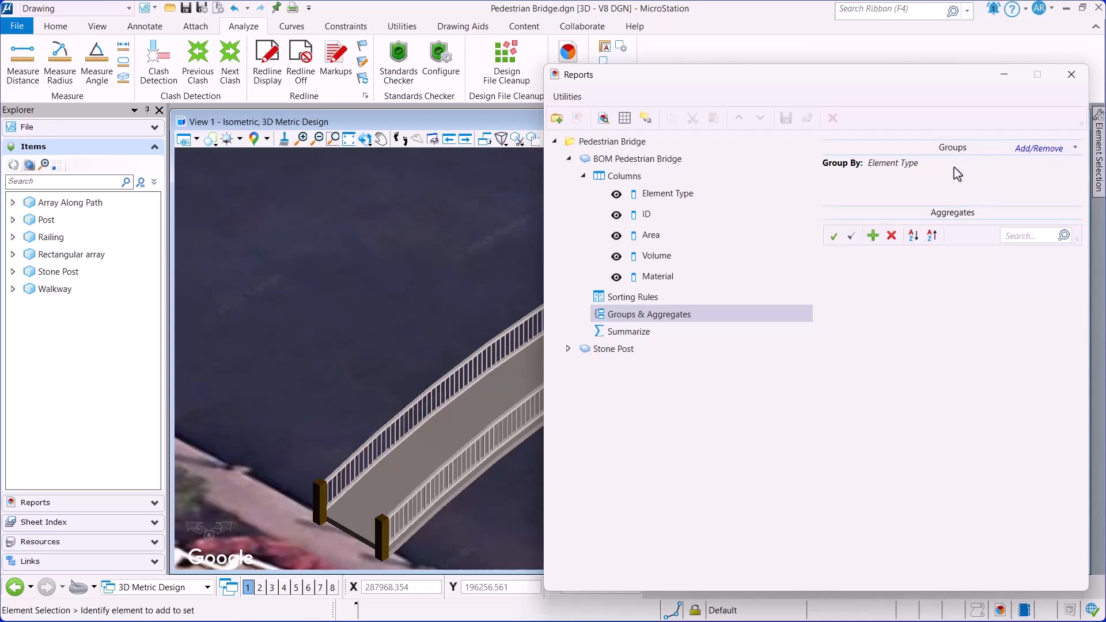
# Step: Add an aggregate on the ID column using Count, then preview the grouped BOM report and close the preview
pyautogui.click(873, 235)
pyautogui.click(992, 258)
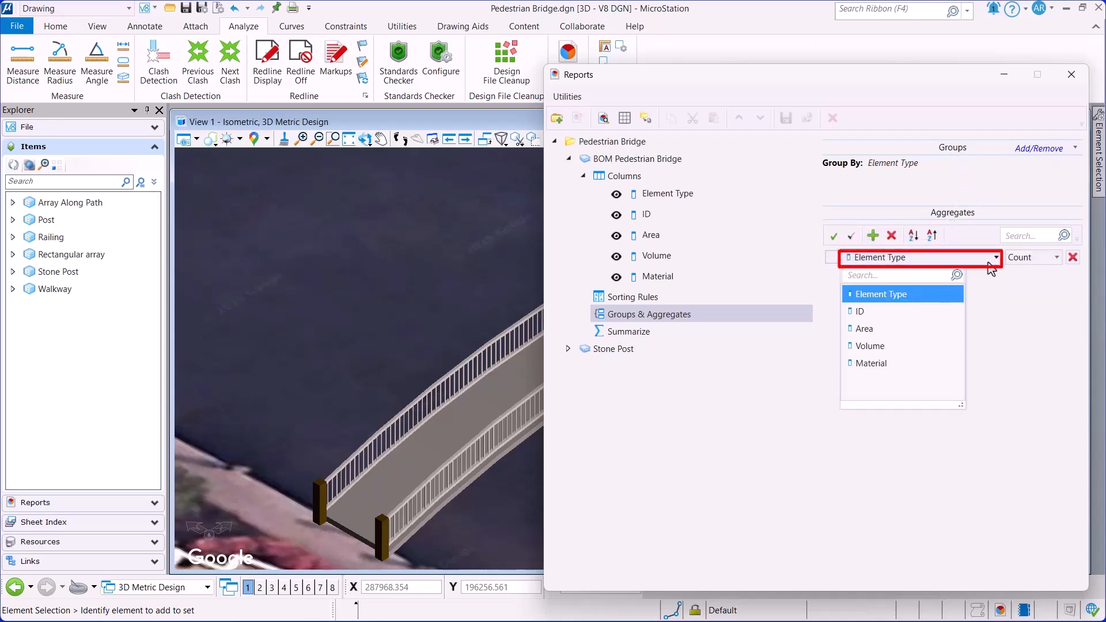
pyautogui.click(900, 311)
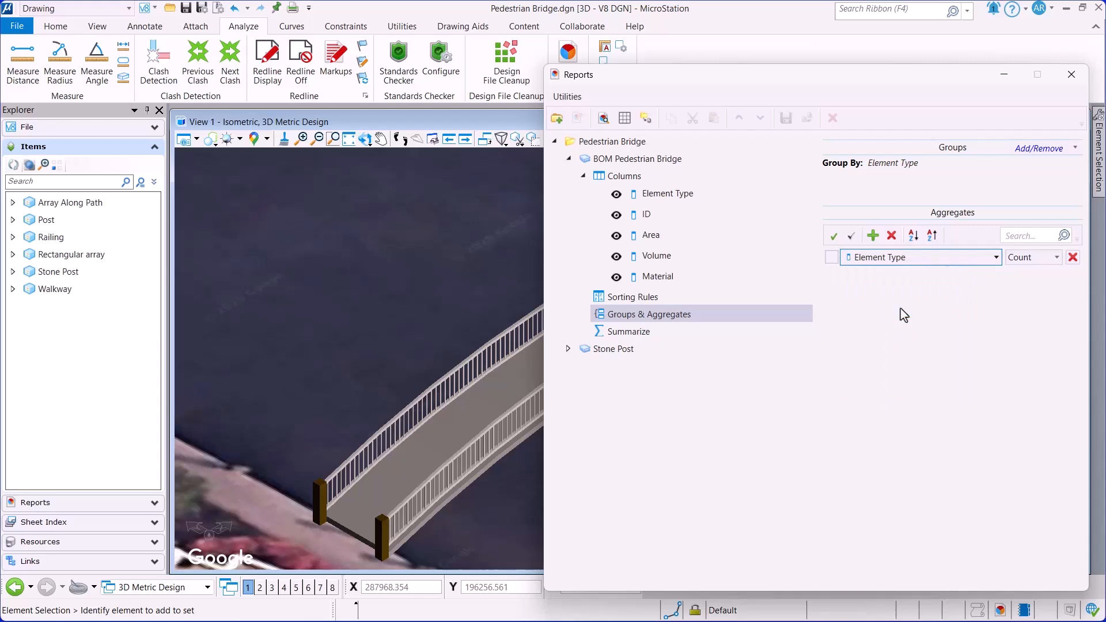
pyautogui.click(1057, 258)
pyautogui.click(1031, 275)
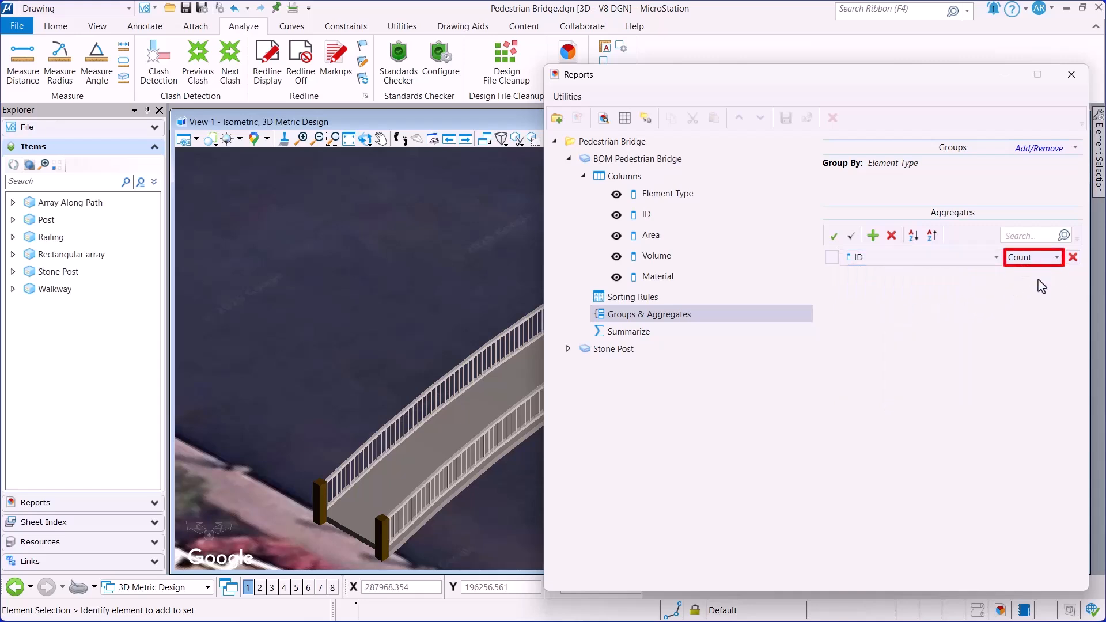
pyautogui.click(603, 118)
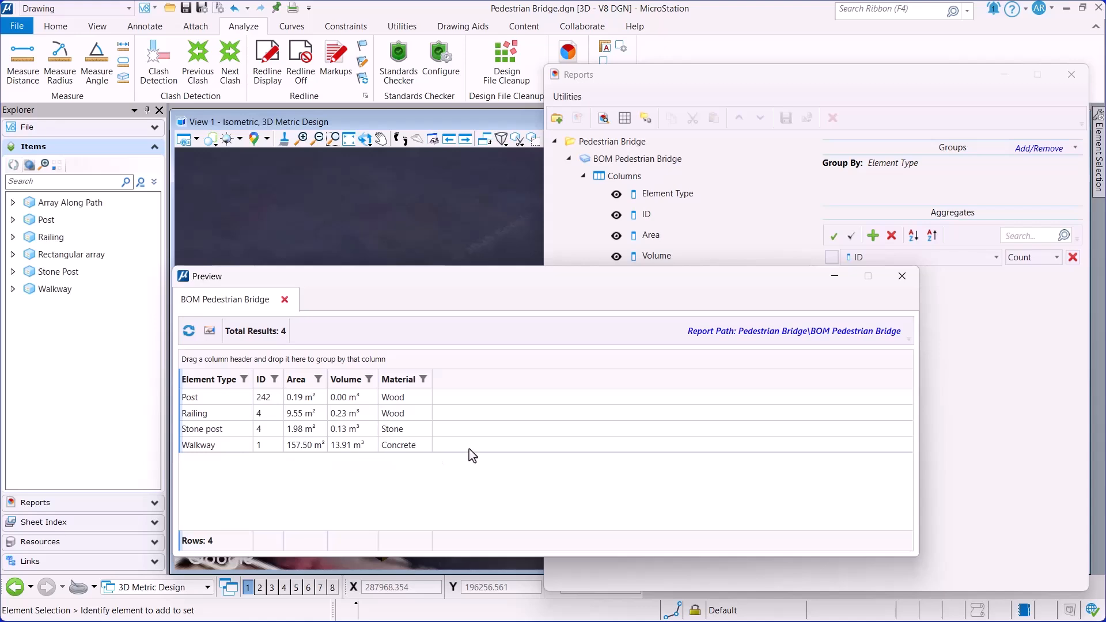
pyautogui.click(902, 276)
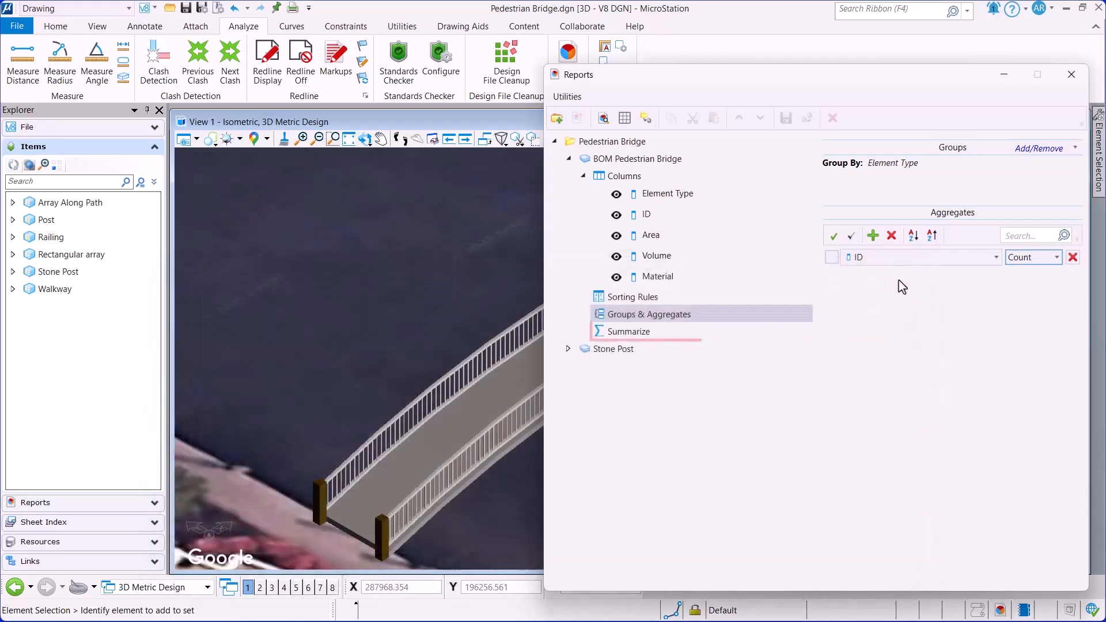
# Step: Add a summary to the BOM Pedestrian Bridge report that uses Count on the ID column
pyautogui.click(623, 338)
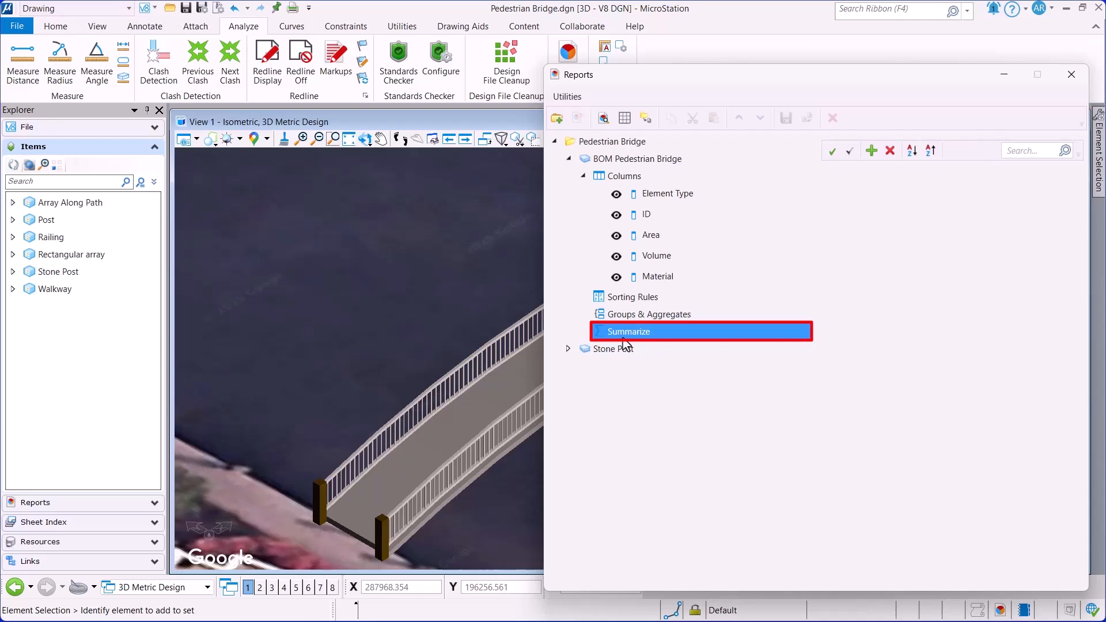
pyautogui.click(871, 151)
pyautogui.click(990, 175)
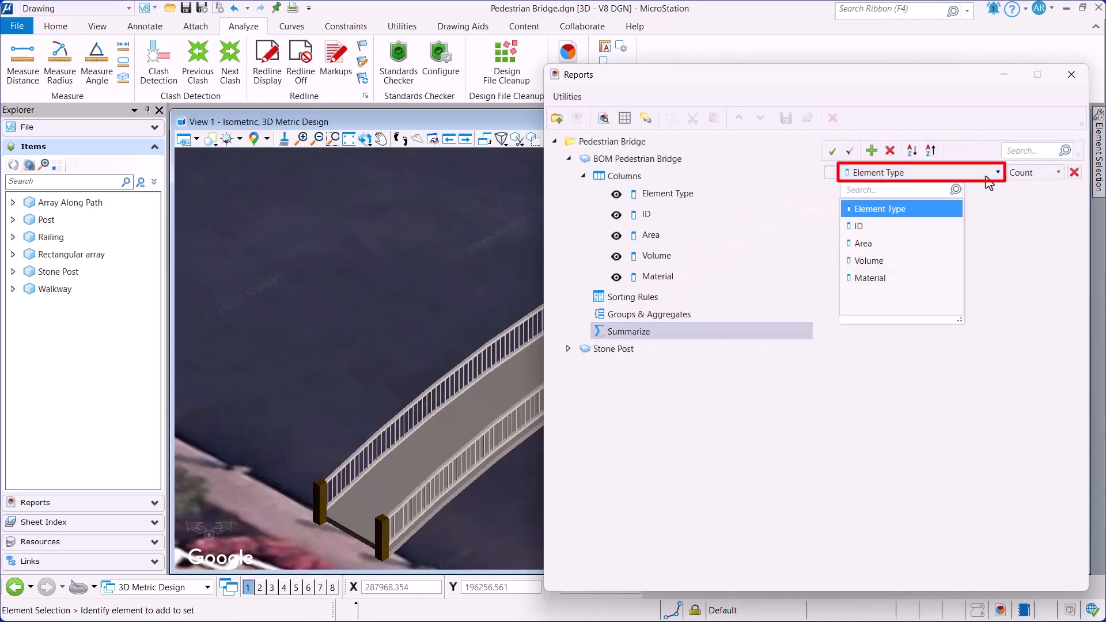
pyautogui.click(902, 226)
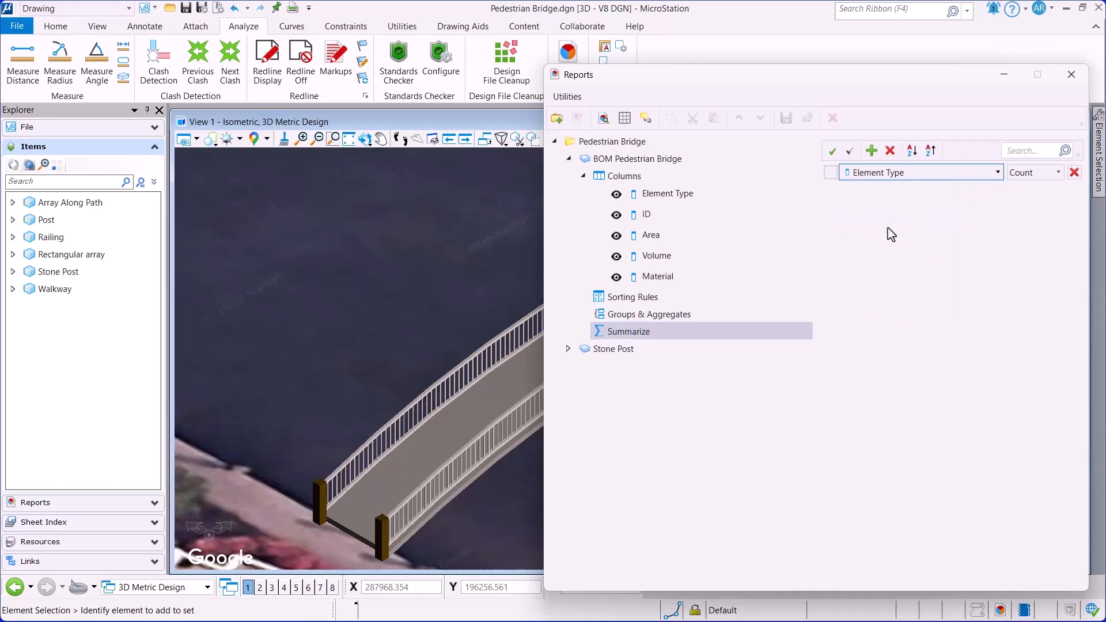
pyautogui.click(1046, 178)
pyautogui.click(1052, 195)
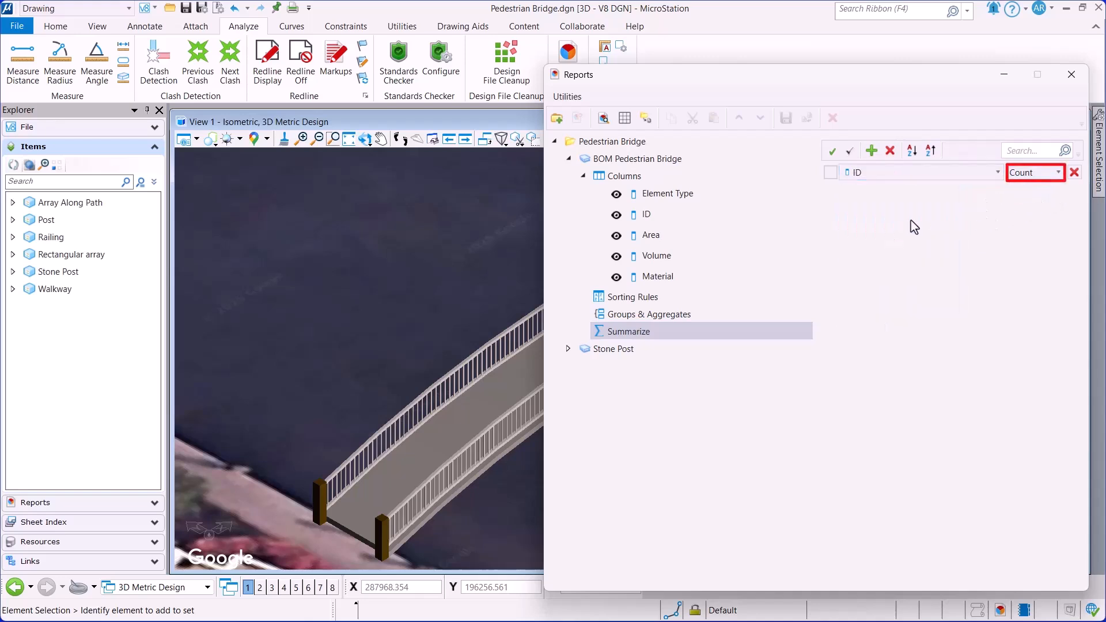
# Step: Add a second summary entry that totals the Area column using Sum
pyautogui.click(871, 151)
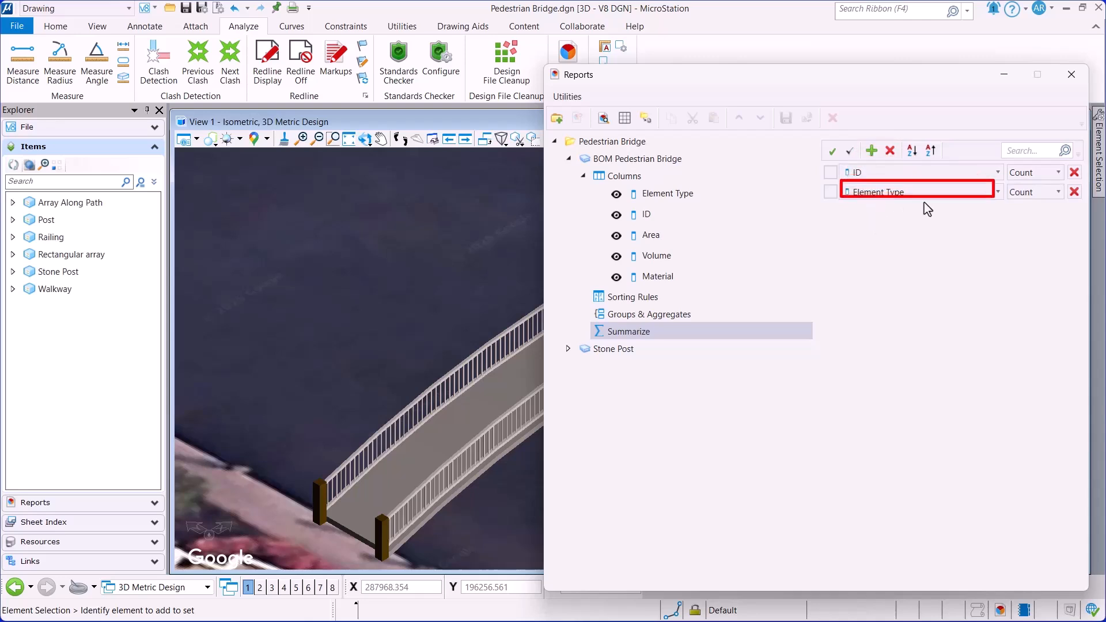
pyautogui.click(993, 192)
pyautogui.click(928, 246)
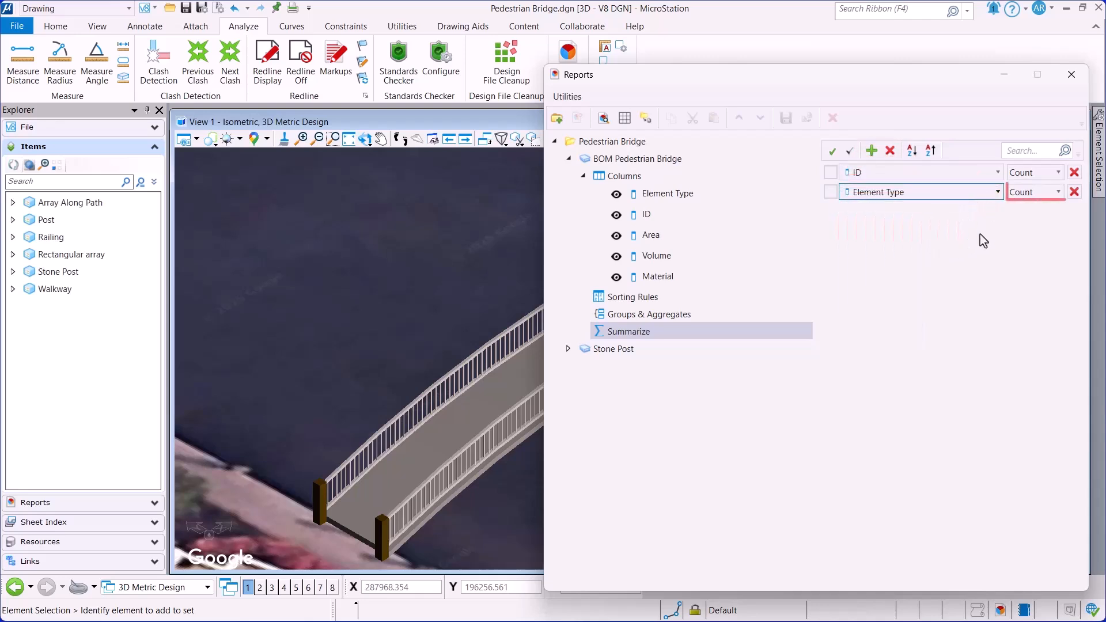
pyautogui.click(1058, 193)
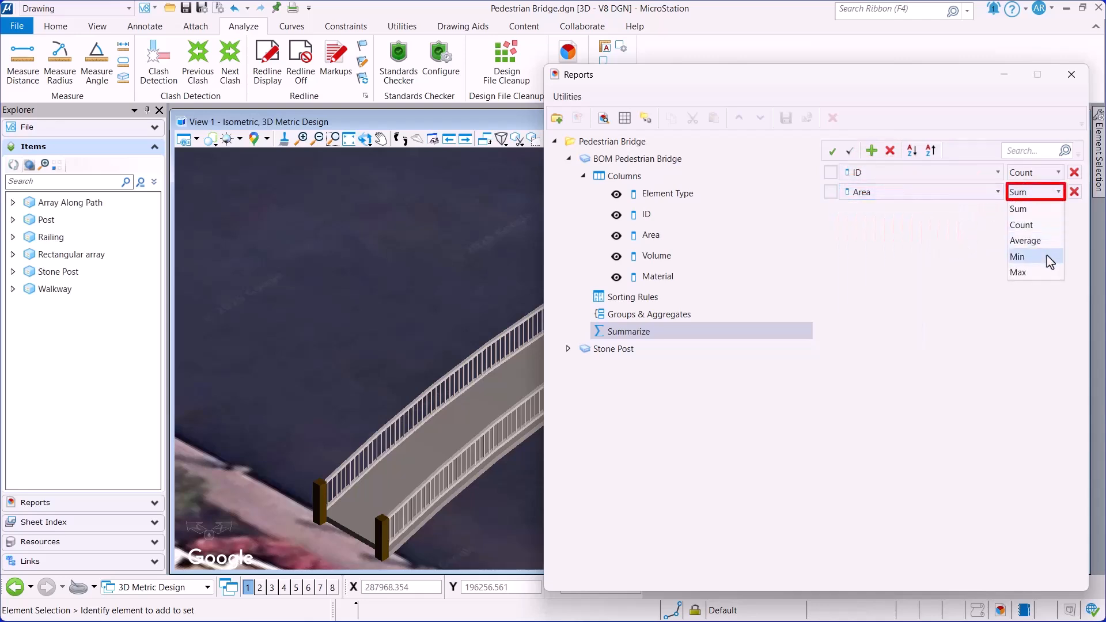
pyautogui.click(1047, 215)
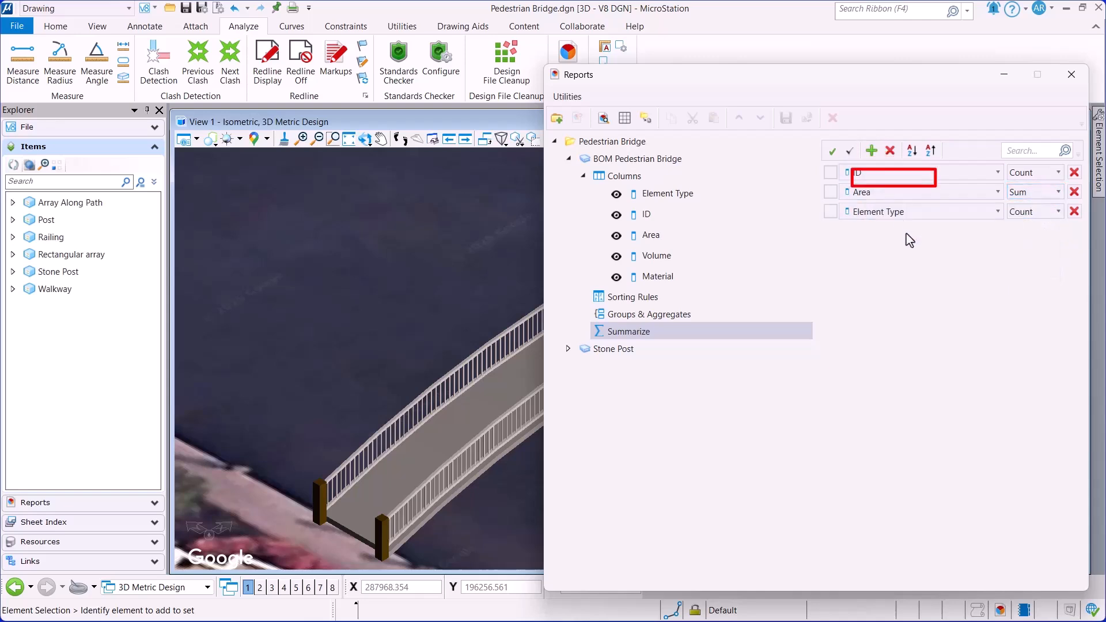
# Step: Set the third summary entry to the Volume column with Sum, then preview the BOM report and close the preview
pyautogui.click(928, 212)
pyautogui.click(897, 271)
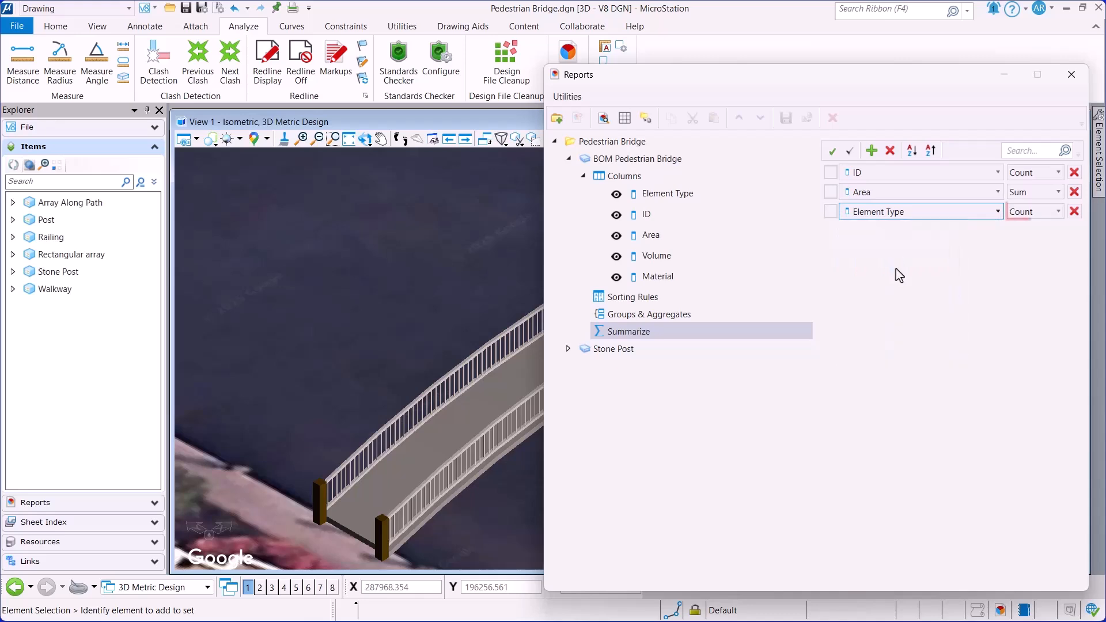
pyautogui.click(1057, 213)
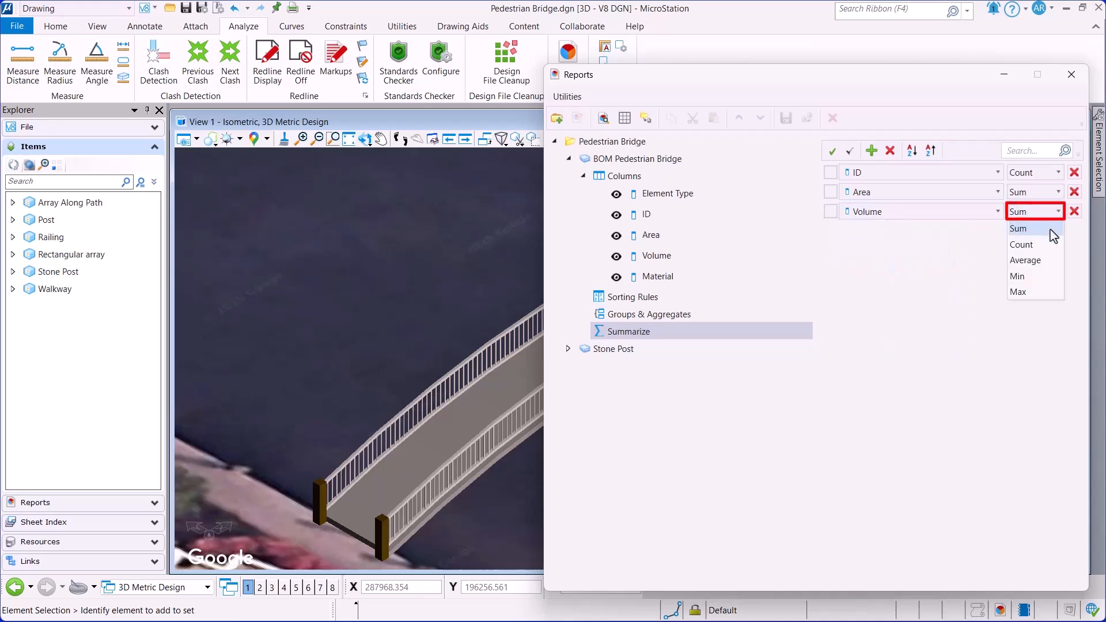
pyautogui.click(1053, 232)
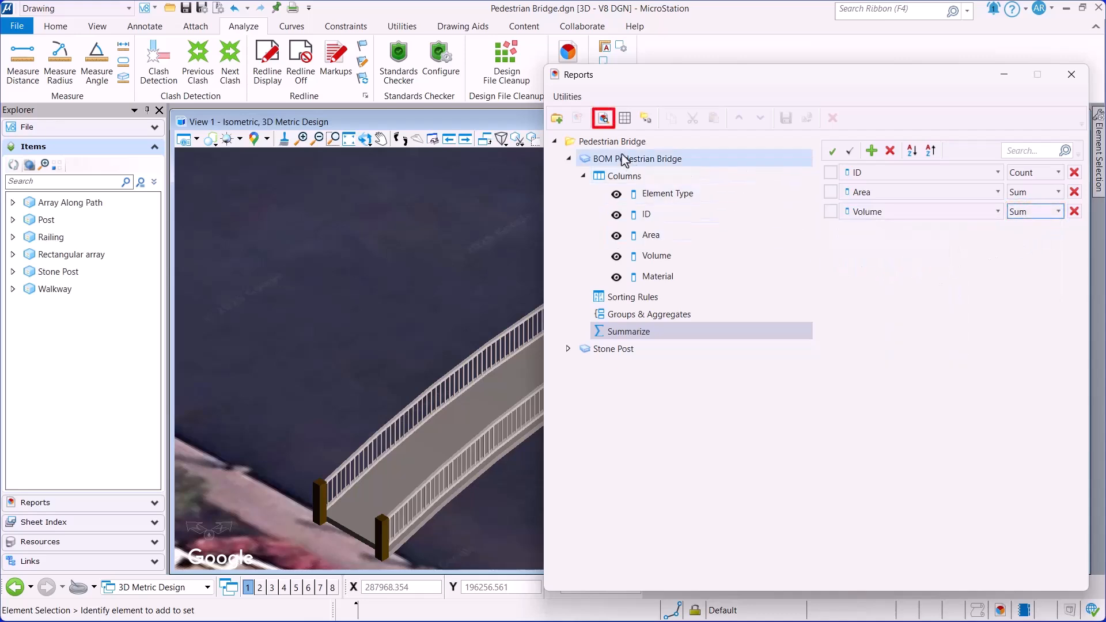
pyautogui.click(603, 118)
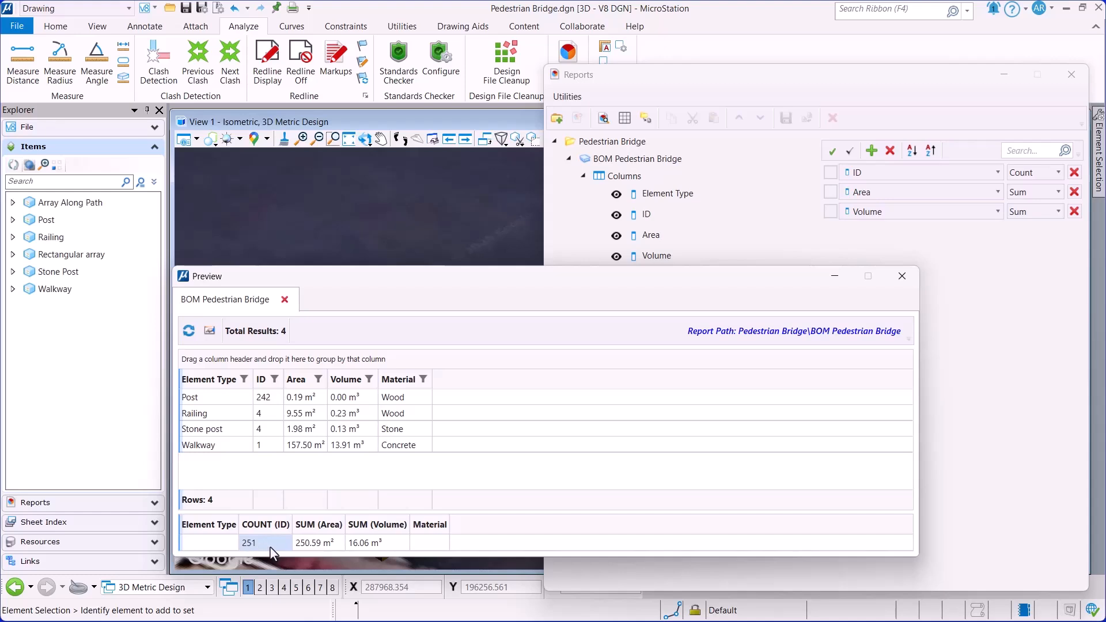
pyautogui.click(903, 277)
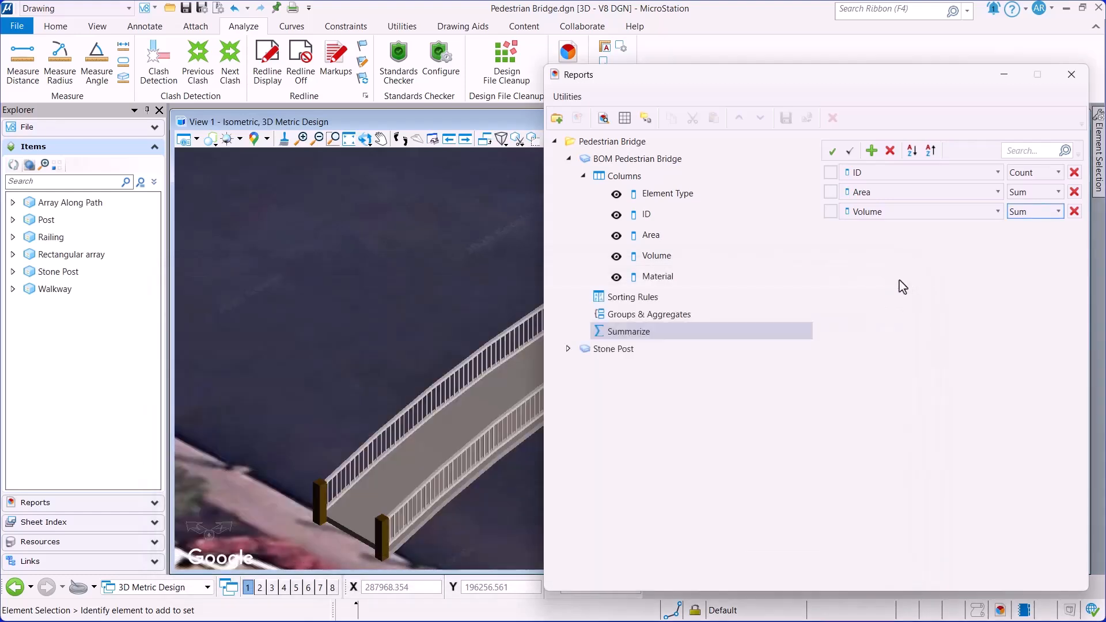
# Step: Select the BOM Pedestrian Bridge report and switch to the Plan_Pedestrian Bridge [Sheet] model for placing it
pyautogui.click(619, 160)
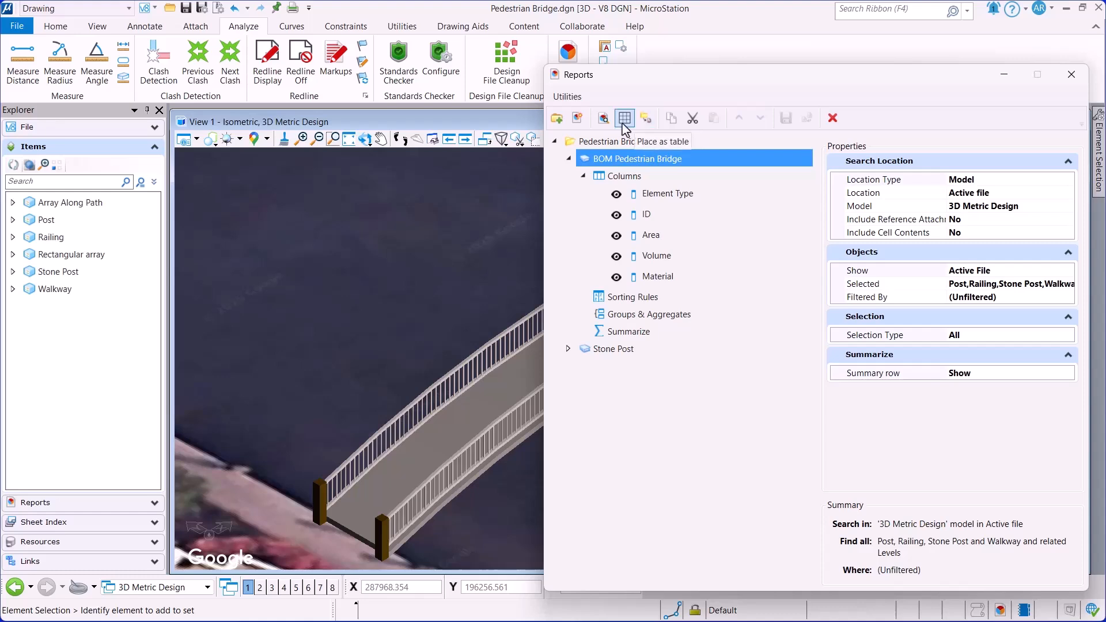
pyautogui.click(208, 588)
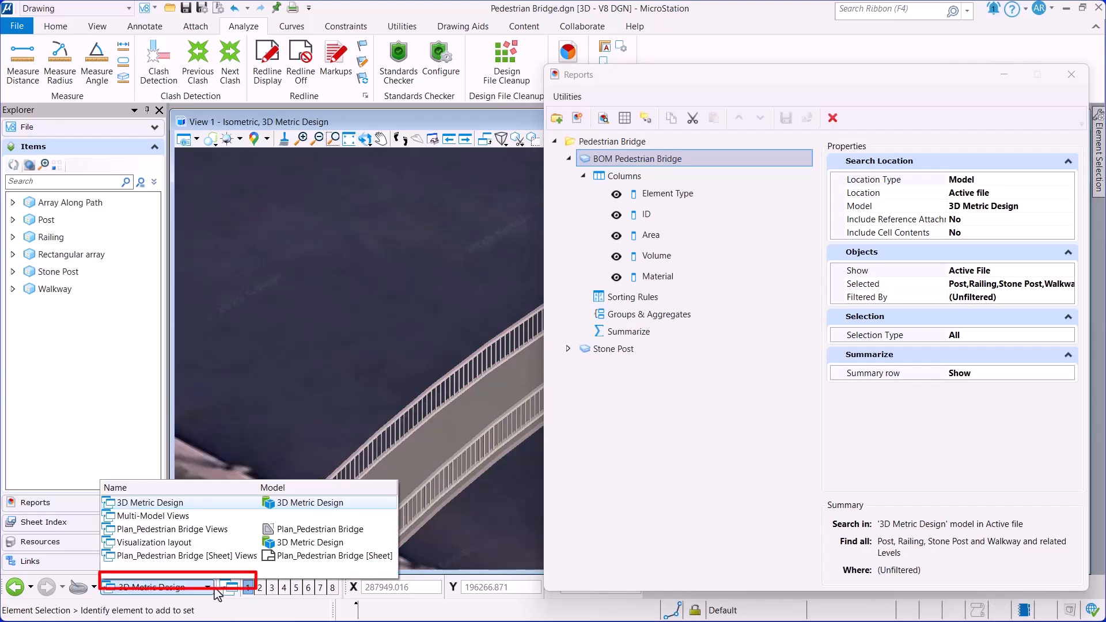
pyautogui.click(303, 558)
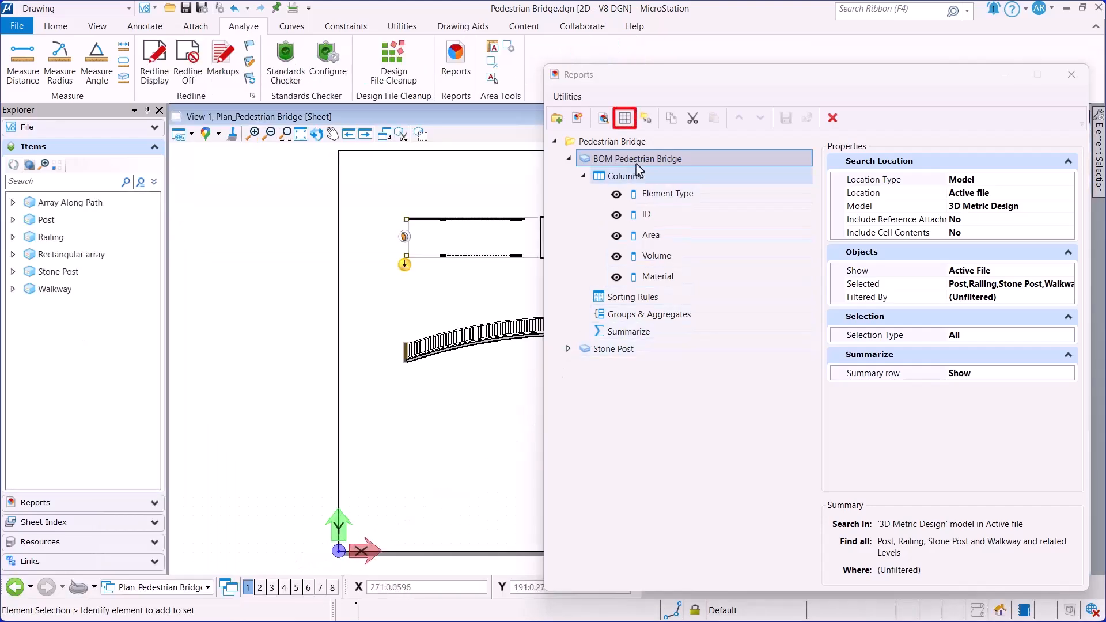
# Step: Check the text style settings and place the BOM Pedestrian Bridge report as a table on the sheet, below the bridge elevation
pyautogui.click(624, 119)
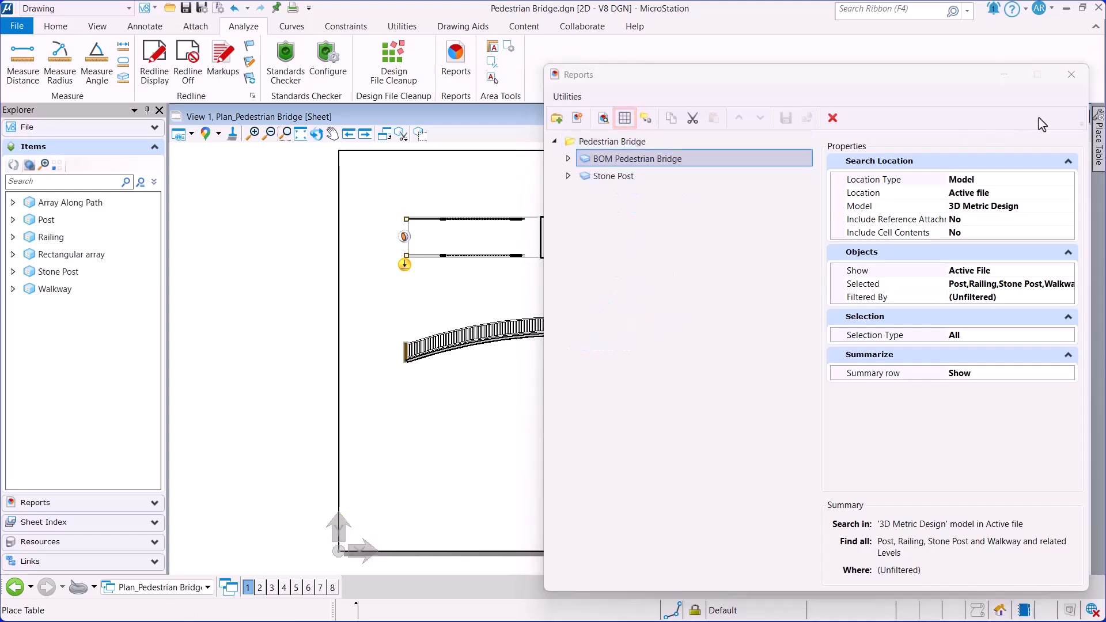
pyautogui.click(1071, 74)
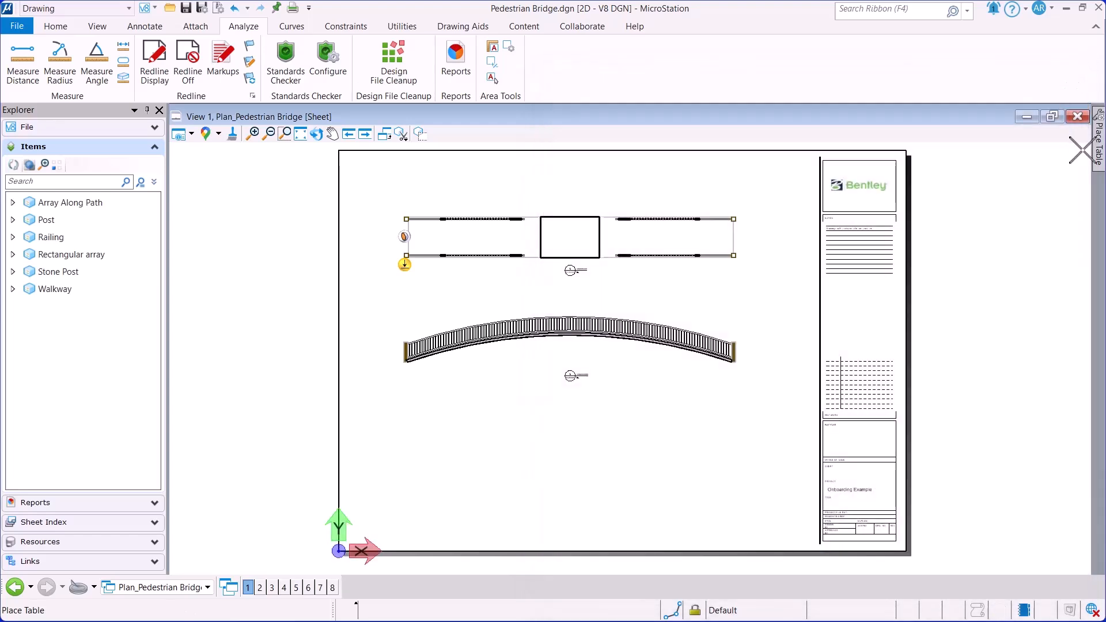
pyautogui.moveTo(1099, 162)
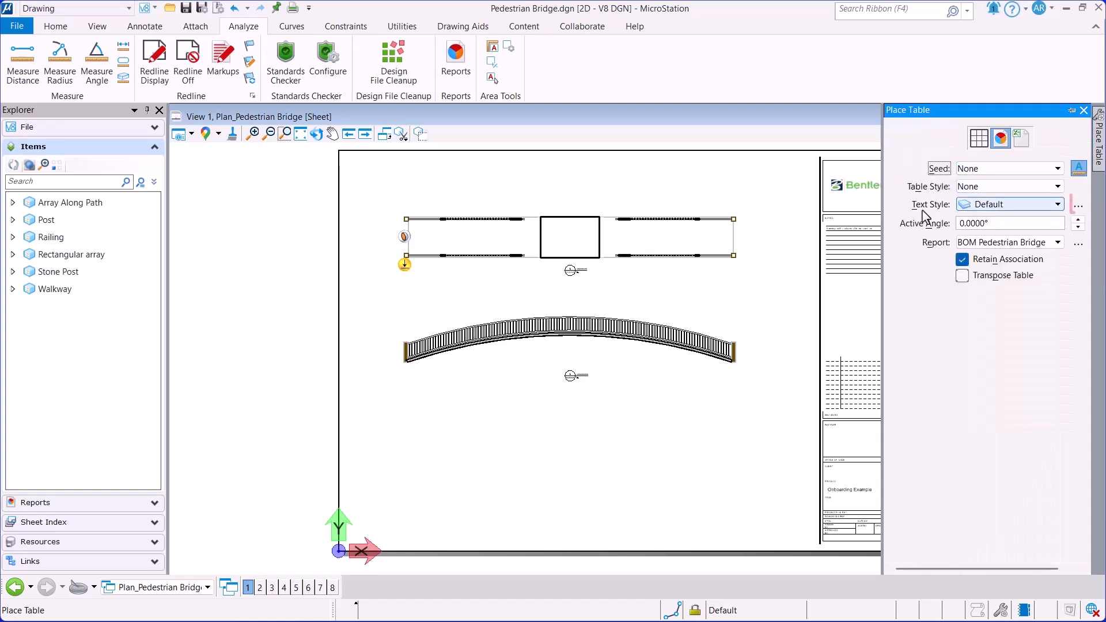
pyautogui.click(1079, 205)
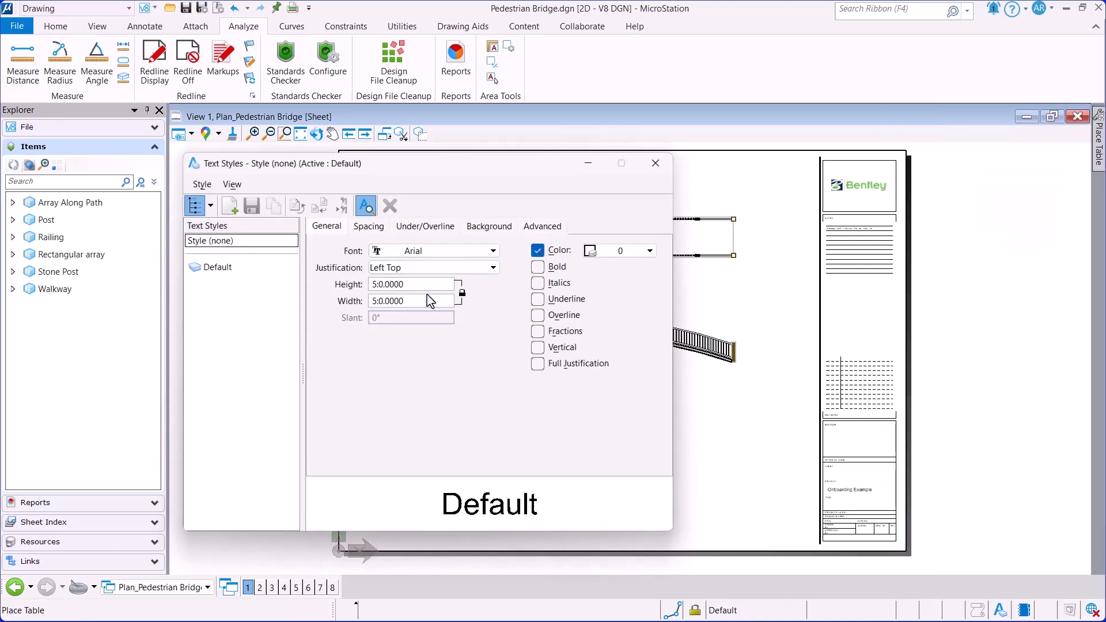
pyautogui.click(656, 167)
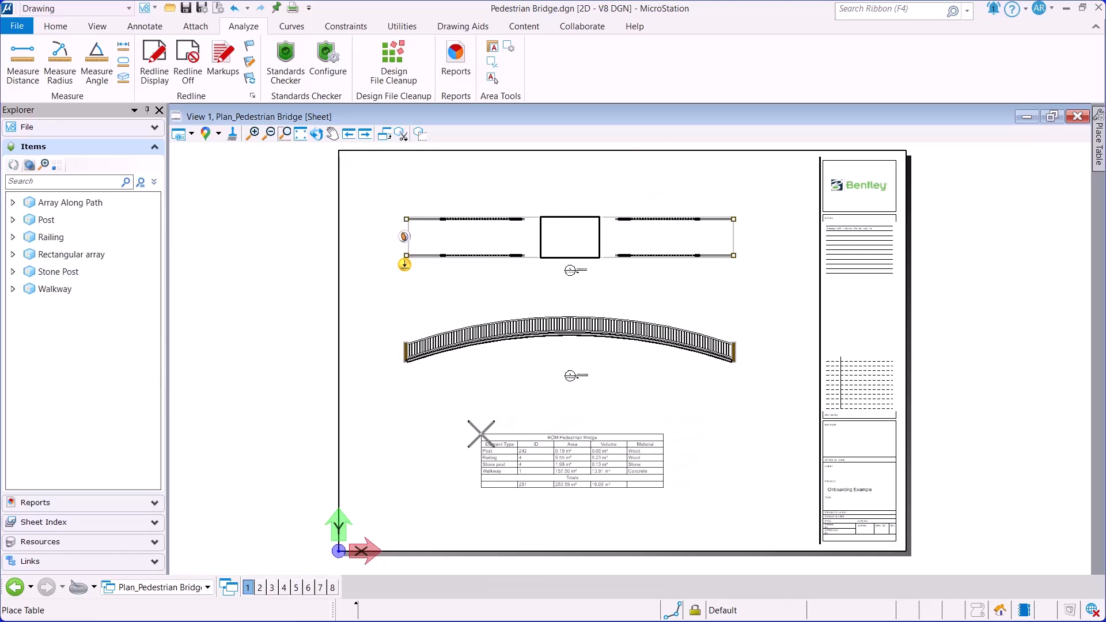
pyautogui.click(481, 433)
pyautogui.scroll(2, 541, 510)
pyautogui.scroll(1, 542, 511)
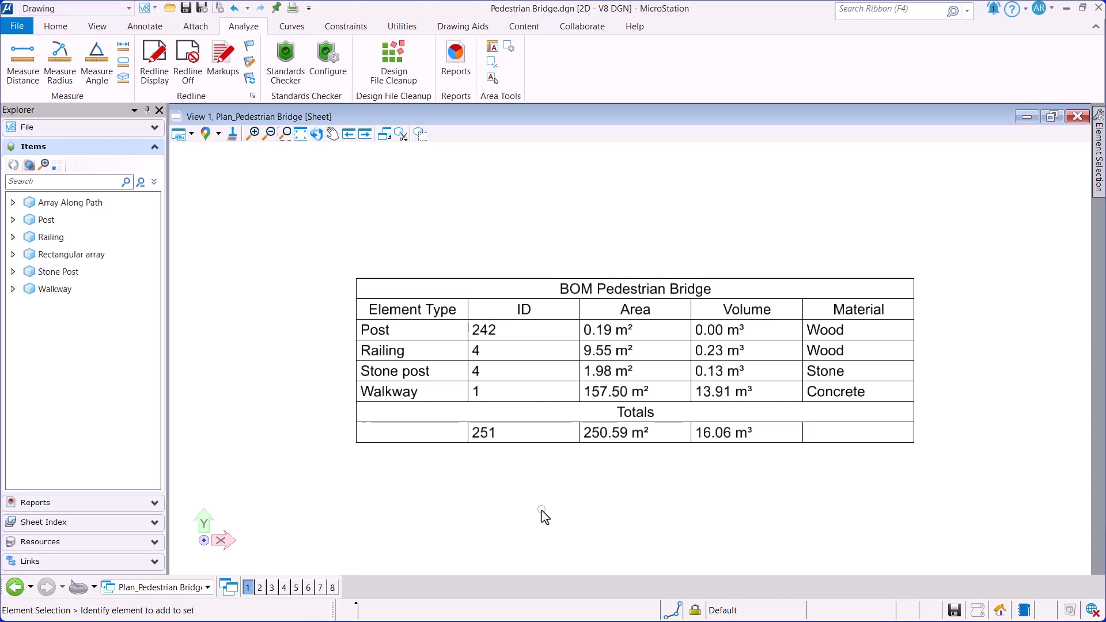
# Step: Fill the title row and the Totals row of the placed BOM table with light grey
pyautogui.click(578, 449)
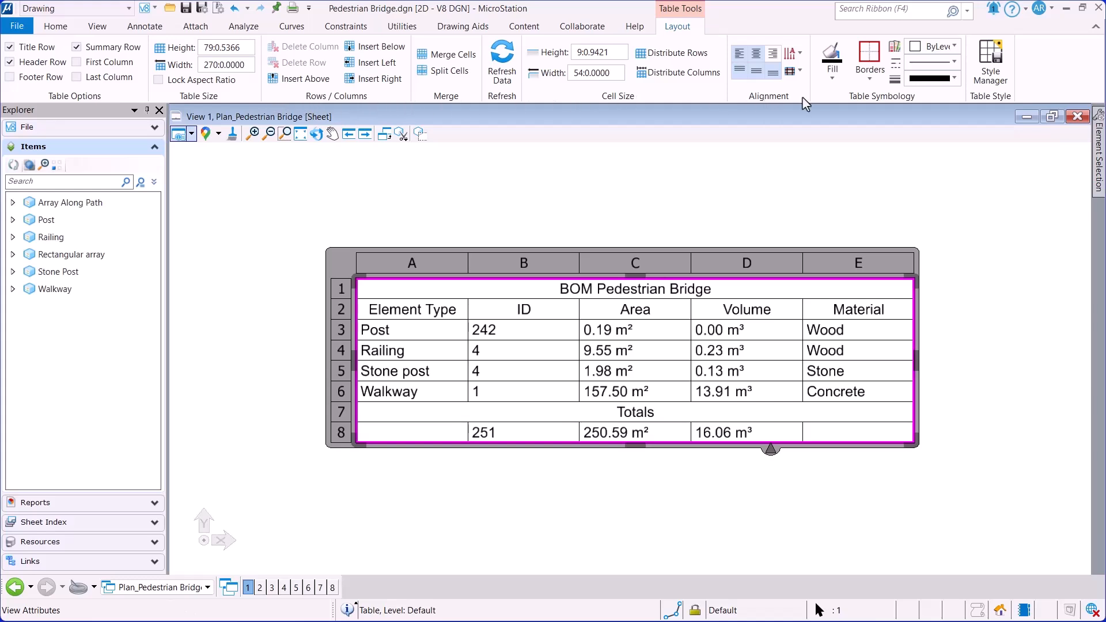
pyautogui.click(773, 287)
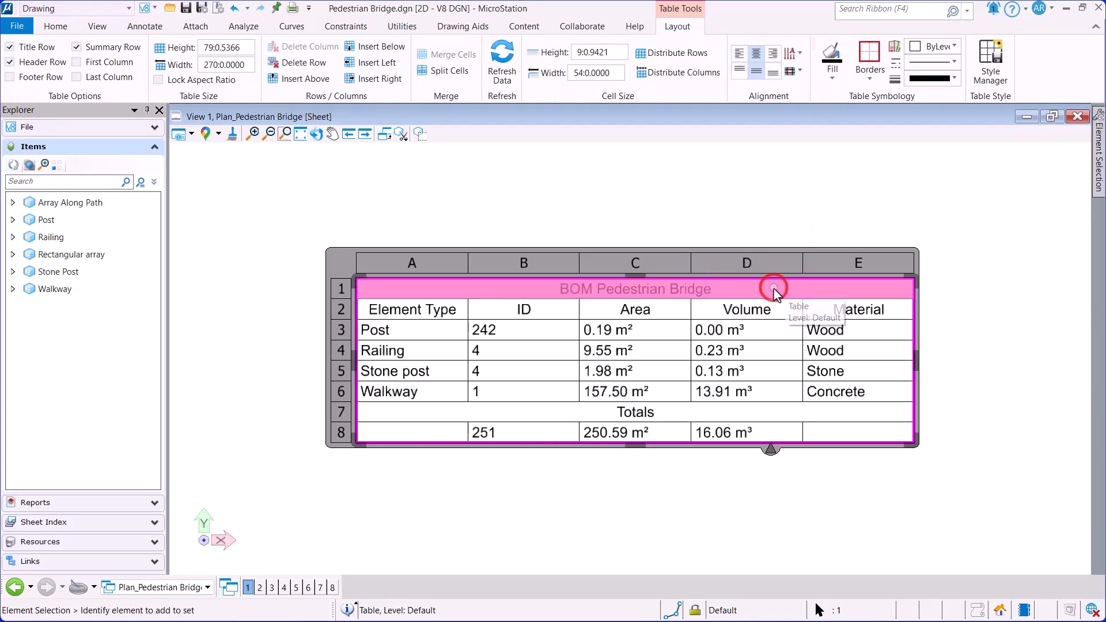
pyautogui.click(831, 56)
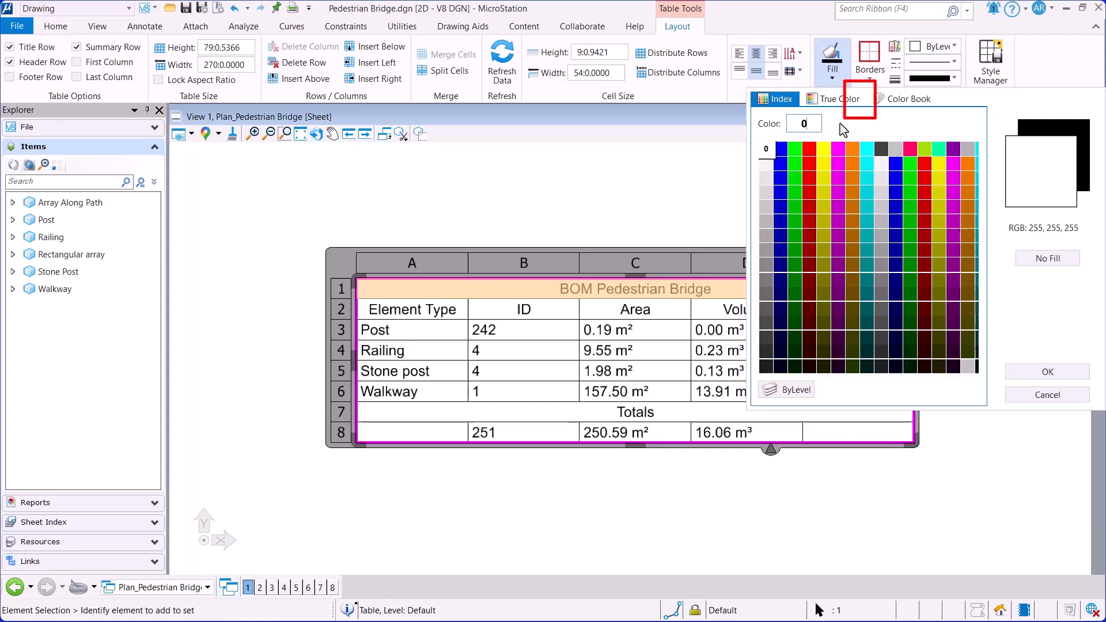
pyautogui.click(896, 150)
pyautogui.click(766, 420)
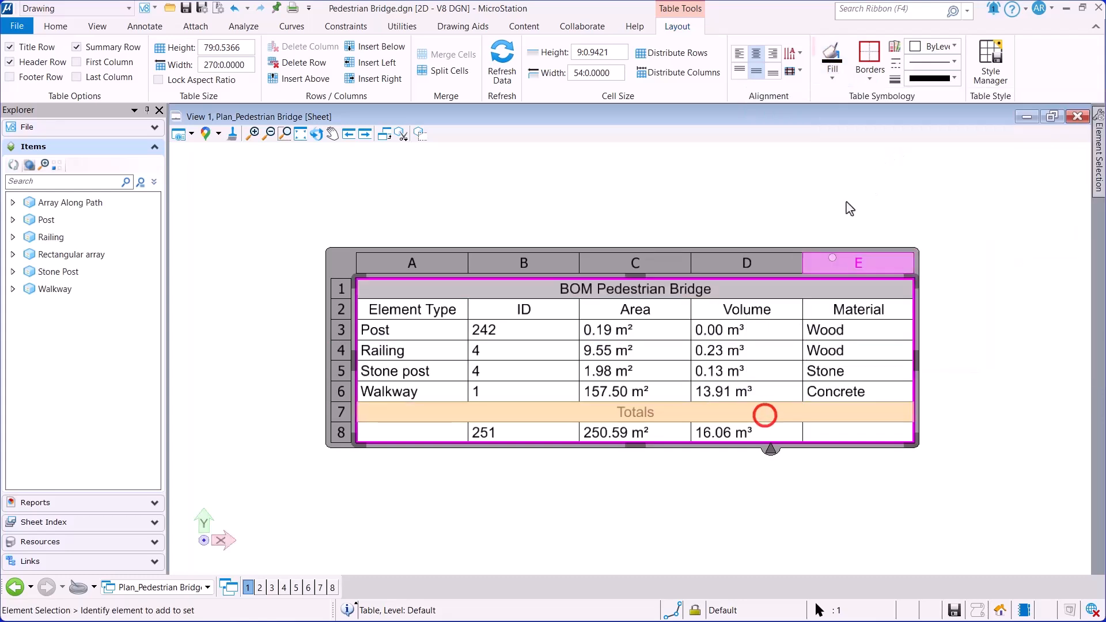
pyautogui.click(831, 56)
pyautogui.click(889, 149)
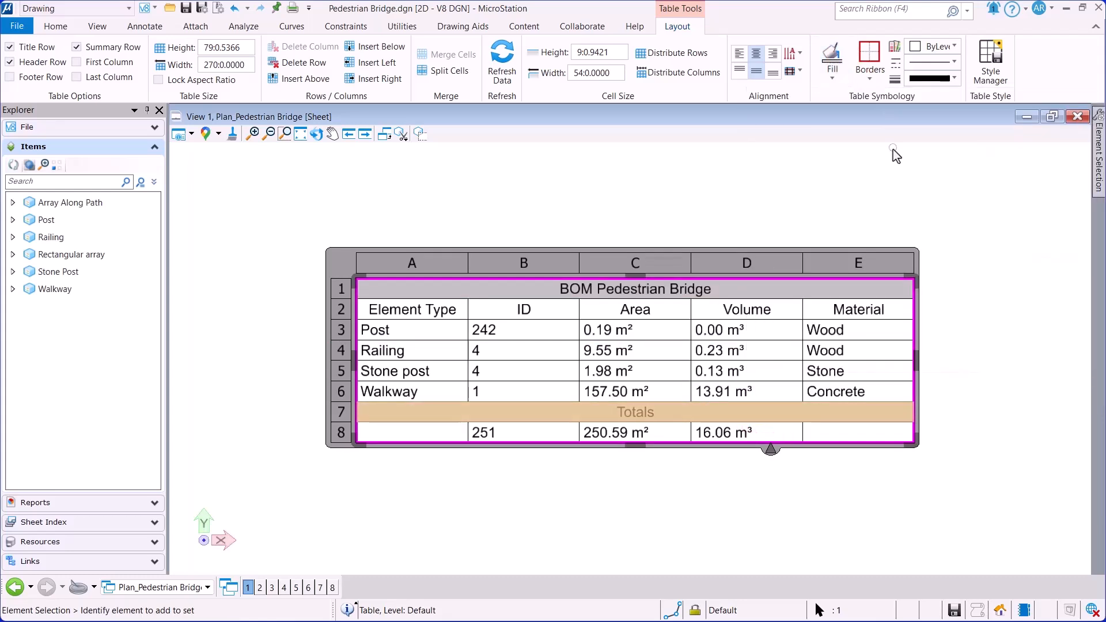
# Step: Make the BOM Pedestrian Bridge title text in the table bold
pyautogui.doubleClick(756, 293)
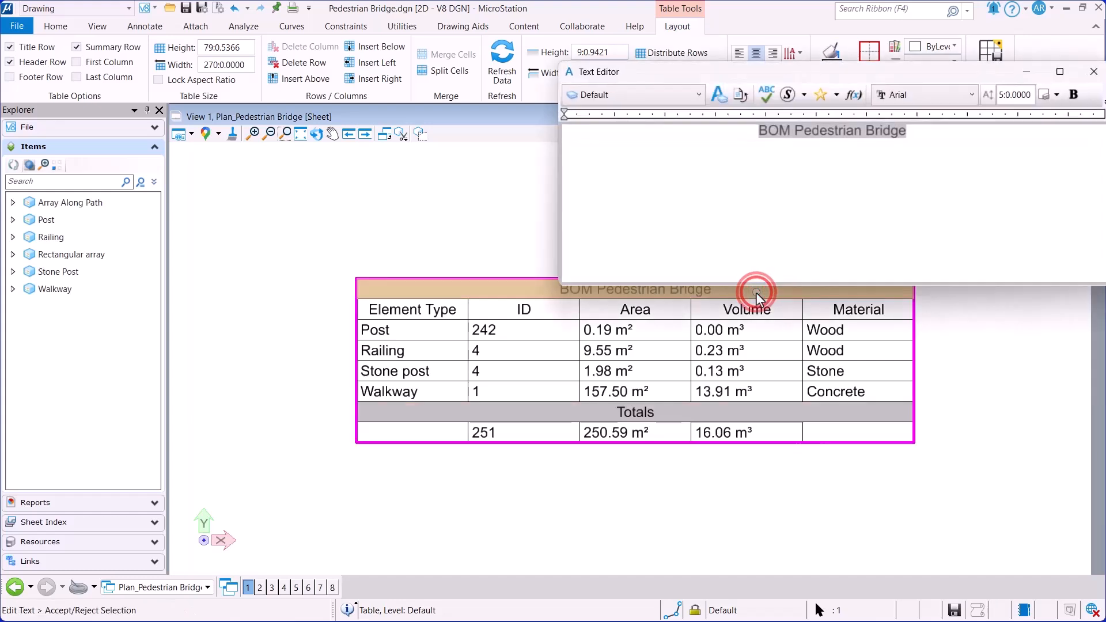
pyautogui.click(1072, 95)
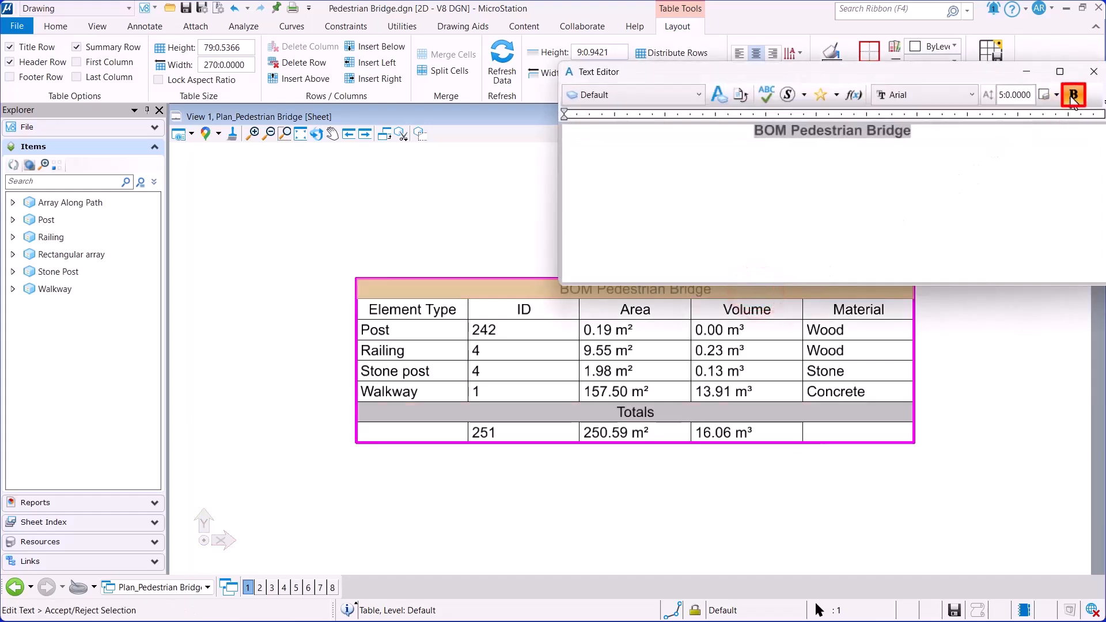
pyautogui.click(1094, 72)
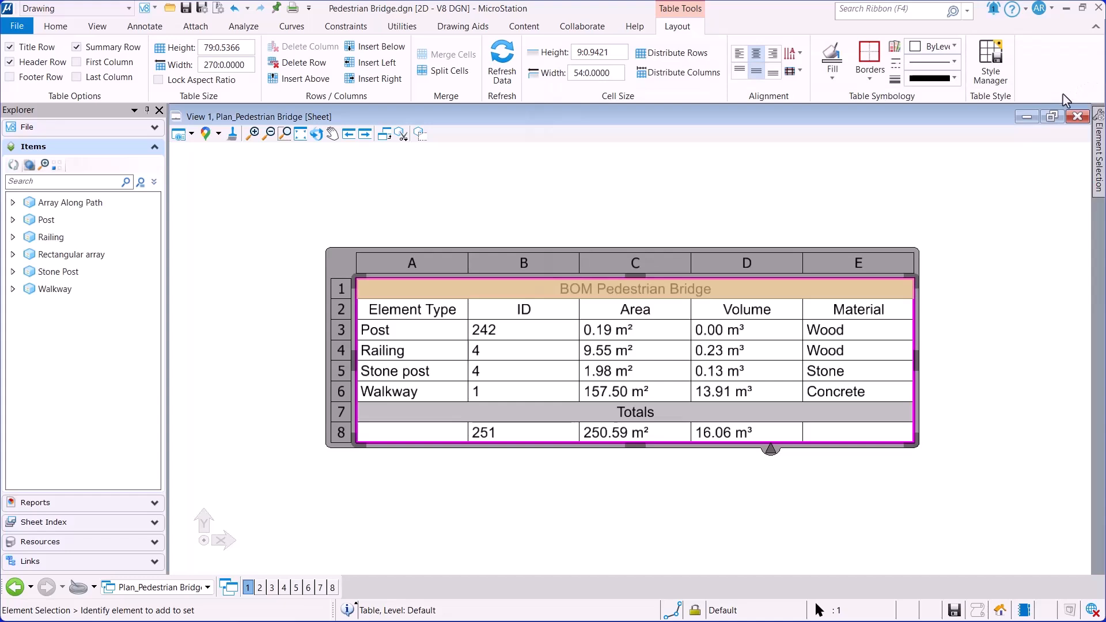
# Step: Choose the All and Outside border options for the BOM table and apply a thicker border line weight
pyautogui.click(870, 80)
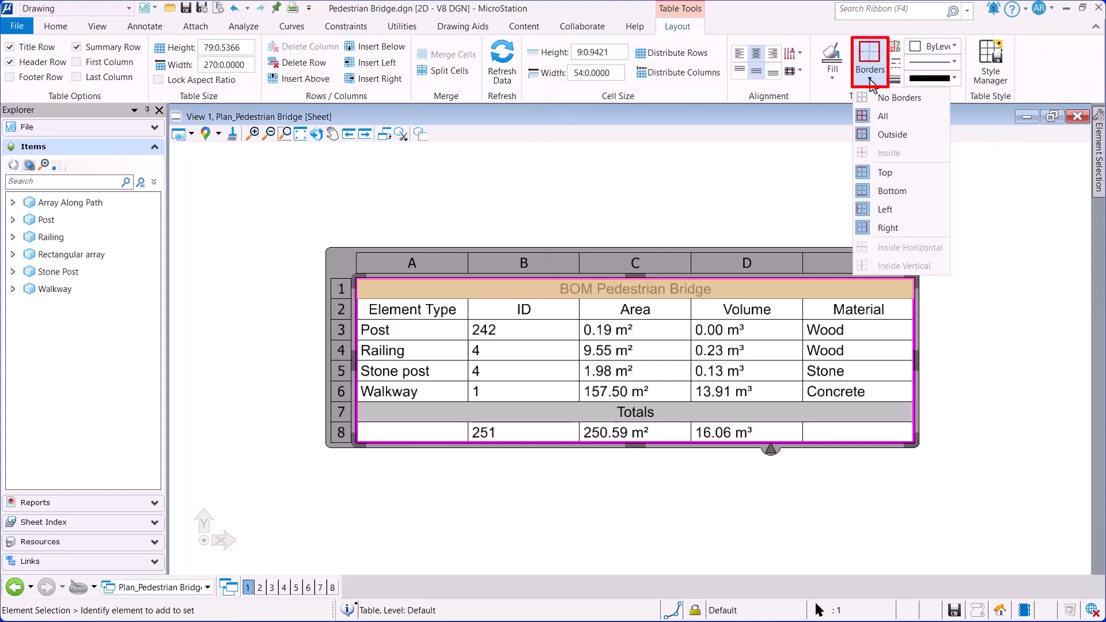
pyautogui.click(890, 114)
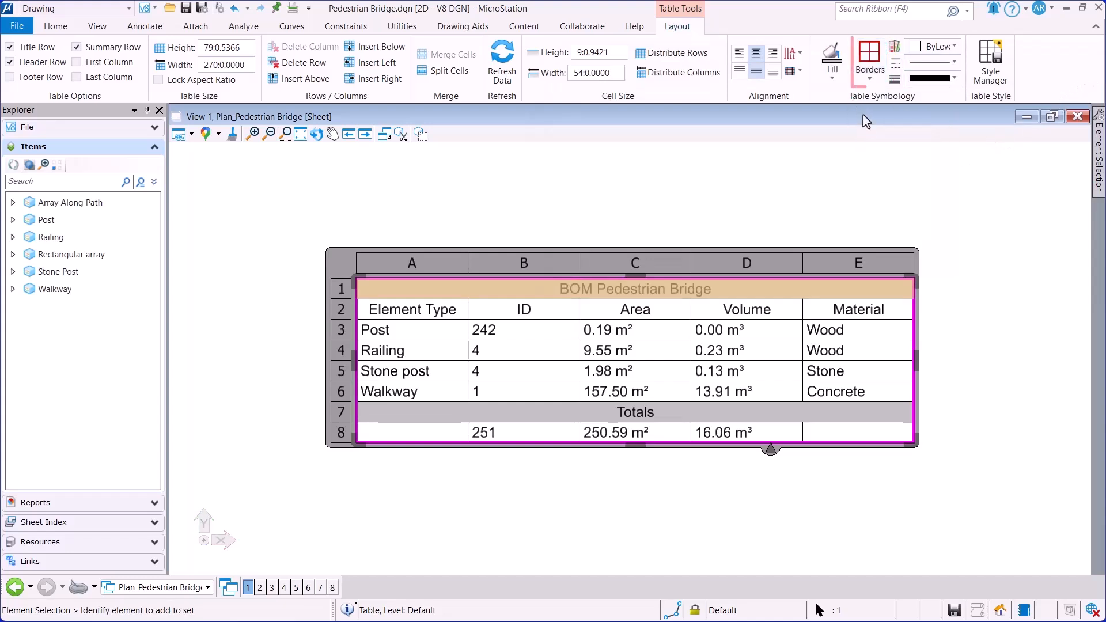
pyautogui.click(869, 80)
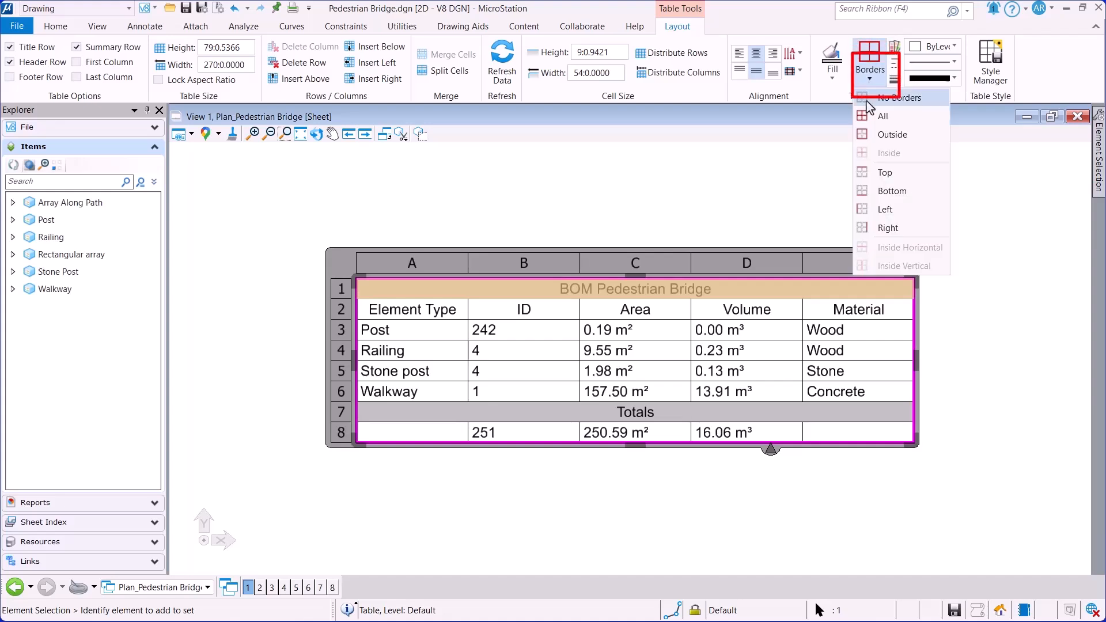
pyautogui.click(890, 138)
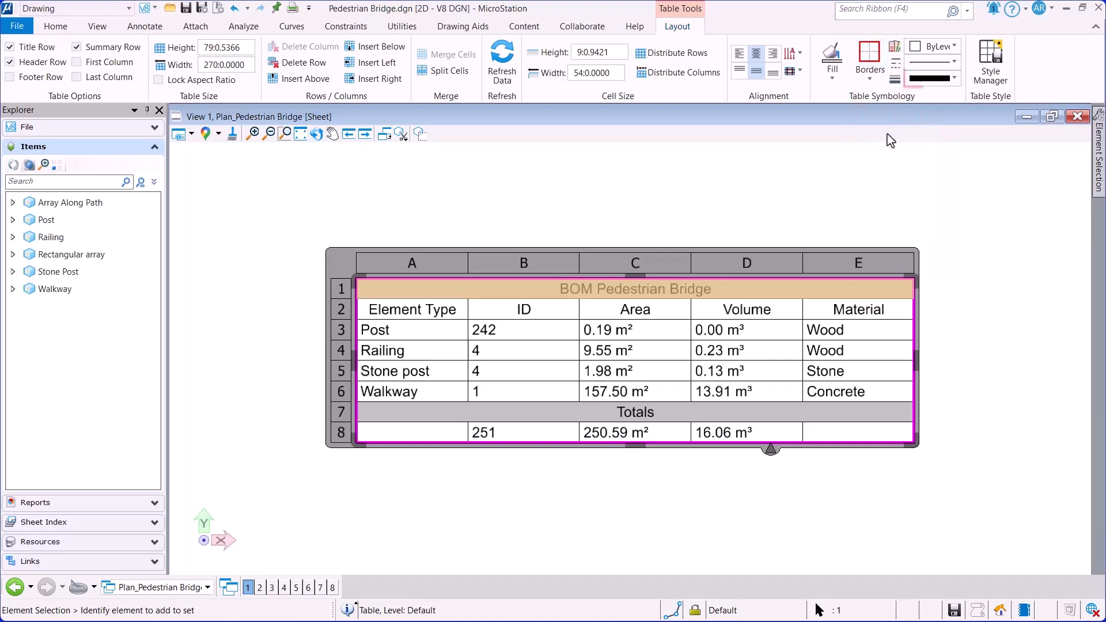
pyautogui.click(950, 79)
pyautogui.click(950, 146)
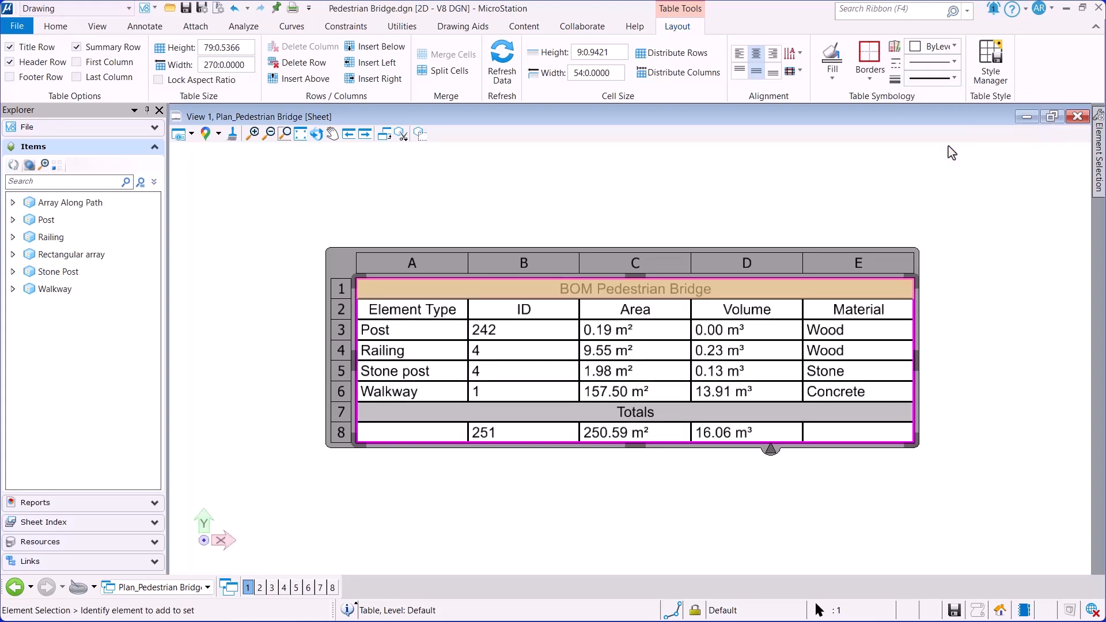
# Step: Deselect the BOM table and set the 3D Metric Design view's display style to Wireframe
pyautogui.click(942, 192)
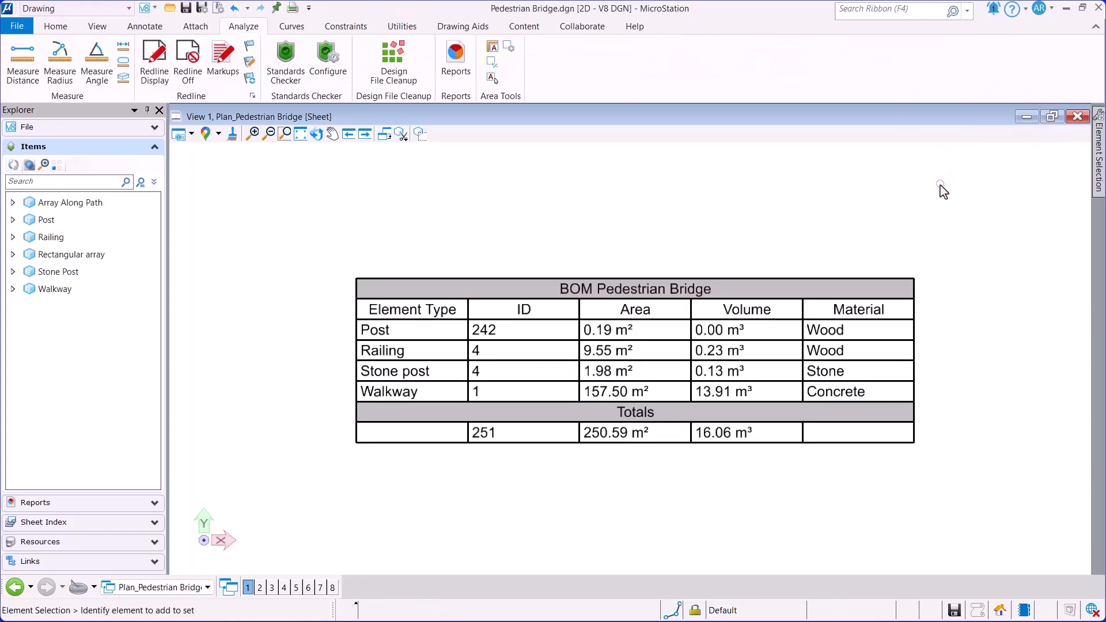
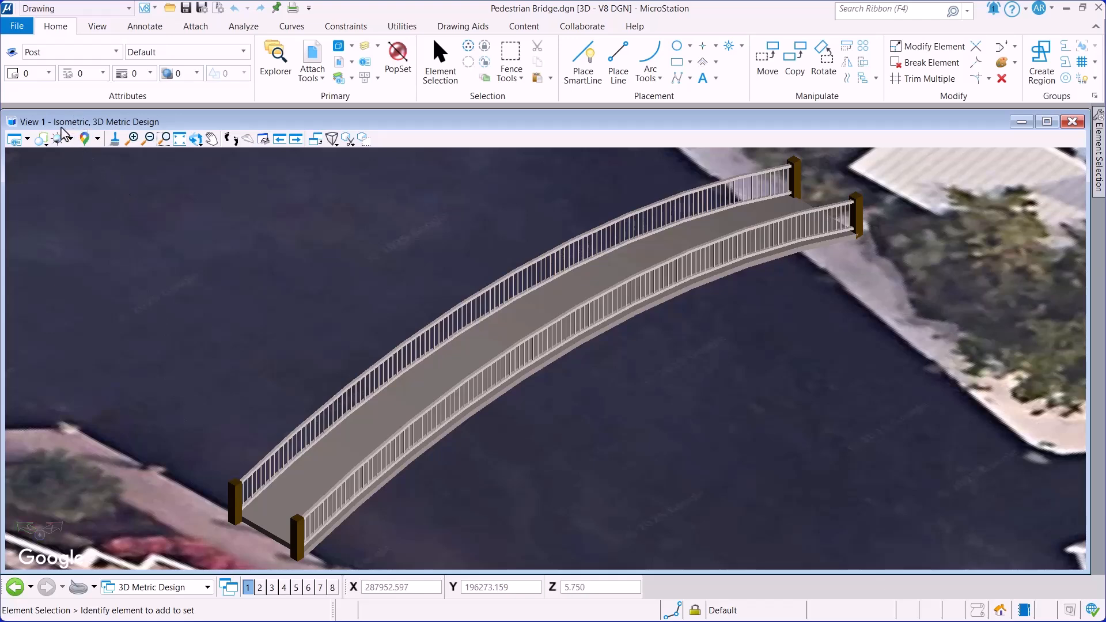
pyautogui.click(40, 139)
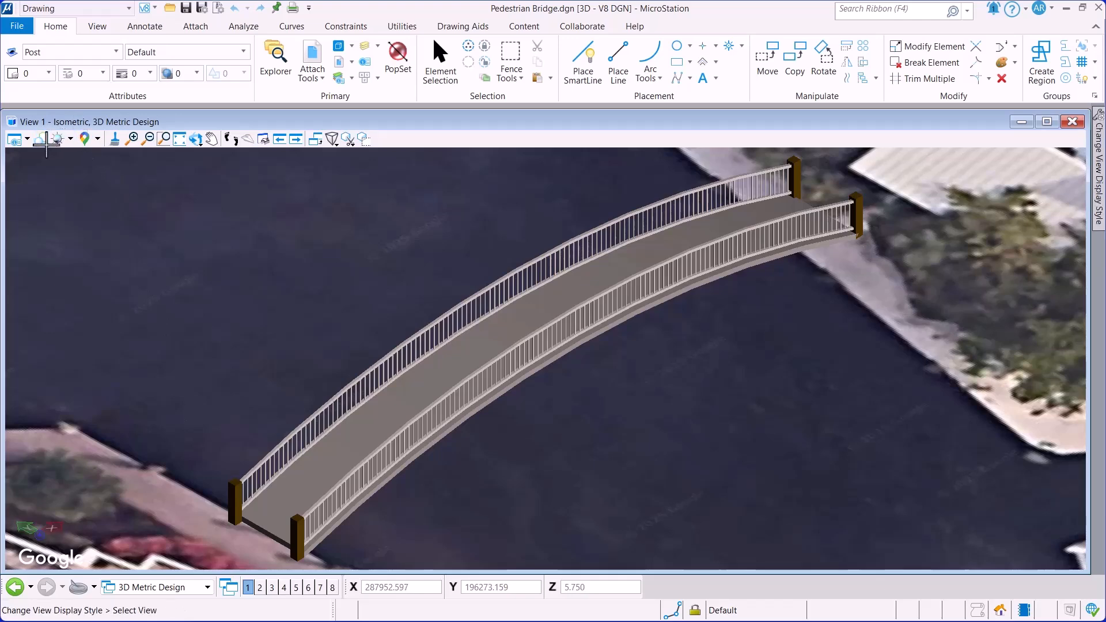
pyautogui.click(46, 147)
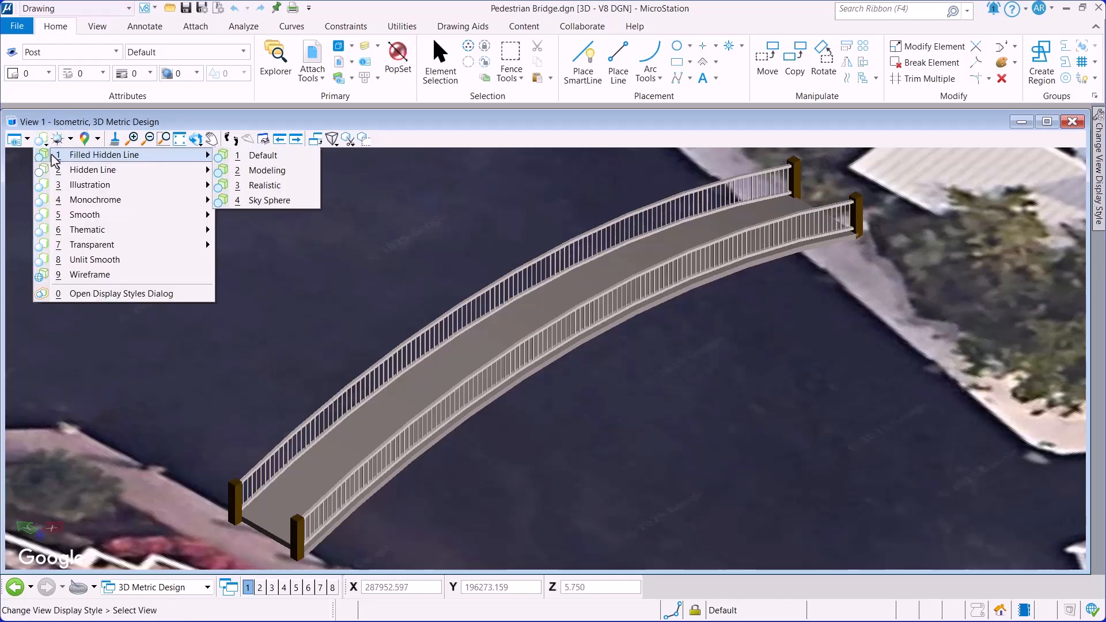
pyautogui.click(131, 276)
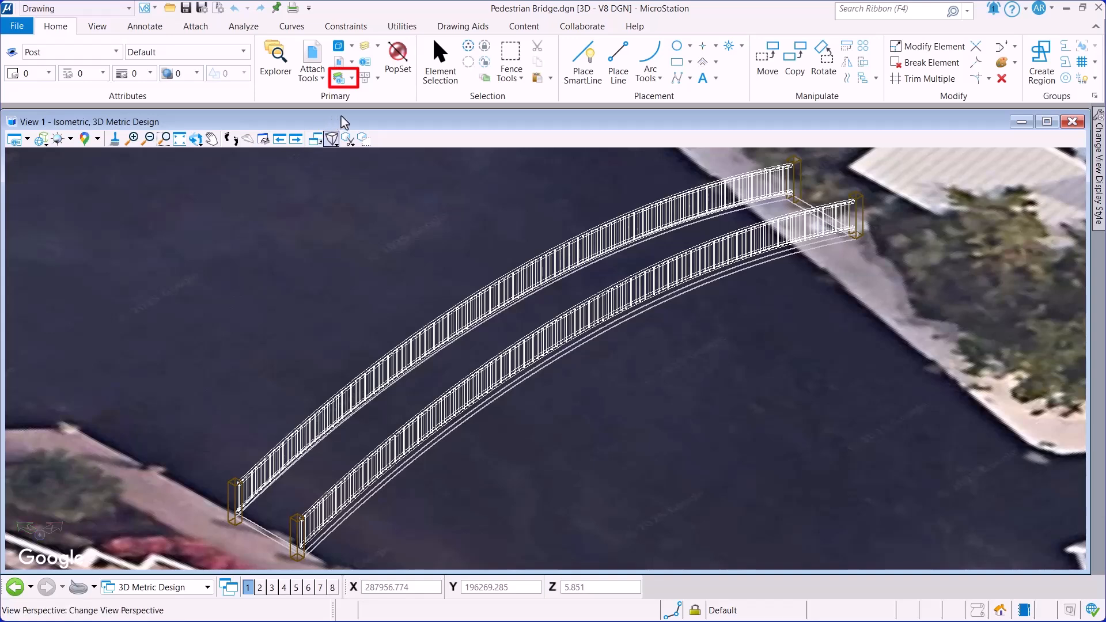
# Step: Open the Level Manager and check that its Material column is enabled
pyautogui.click(347, 139)
pyautogui.click(338, 80)
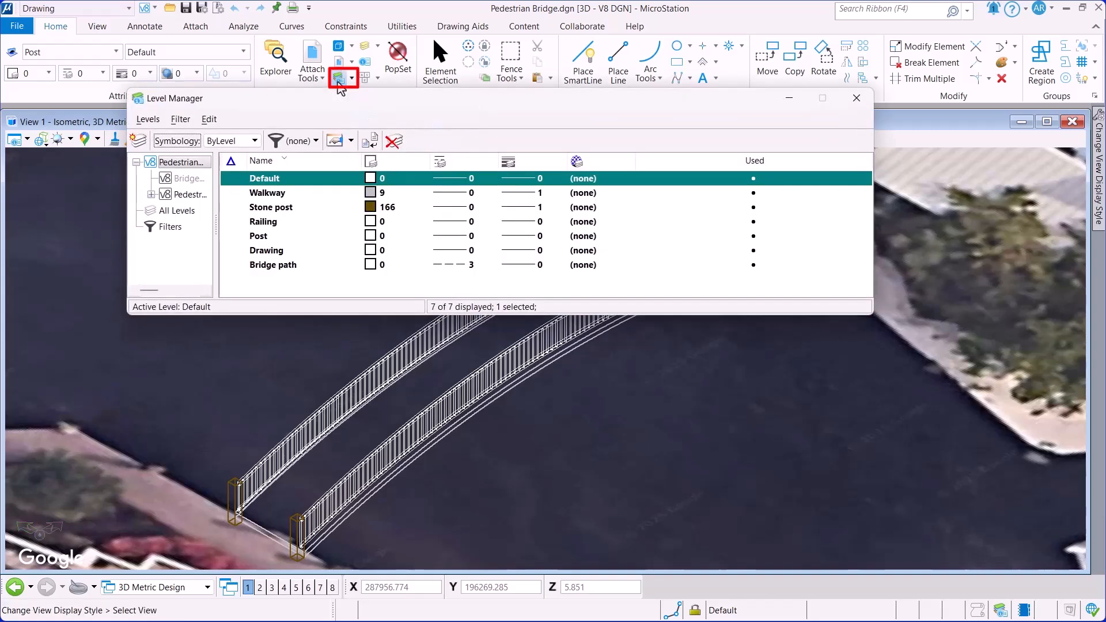
pyautogui.rightClick(642, 161)
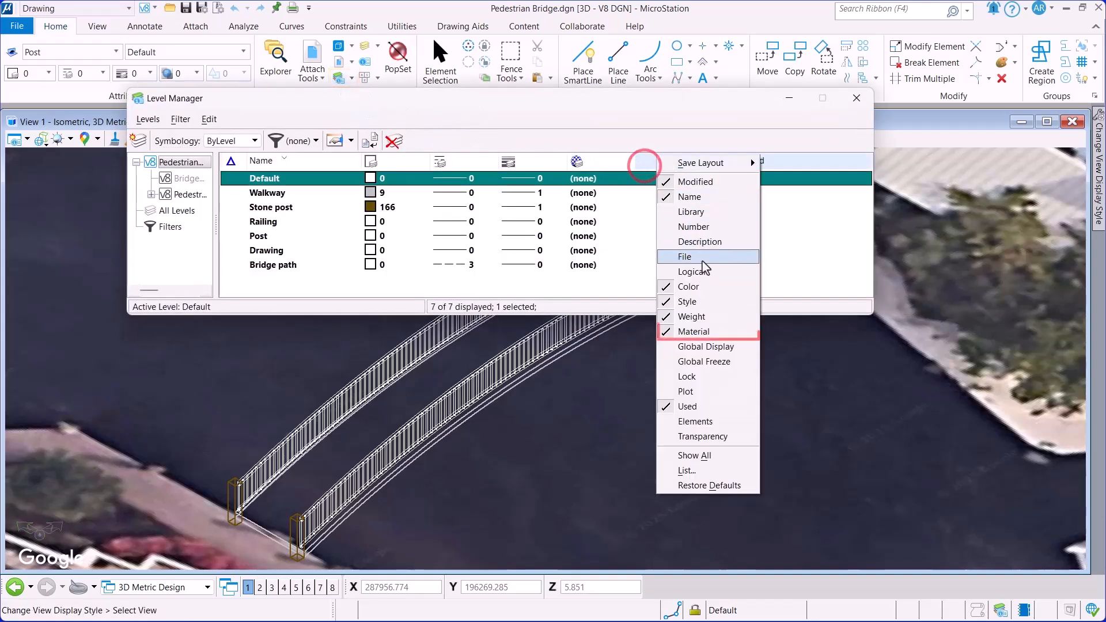
pyautogui.click(611, 161)
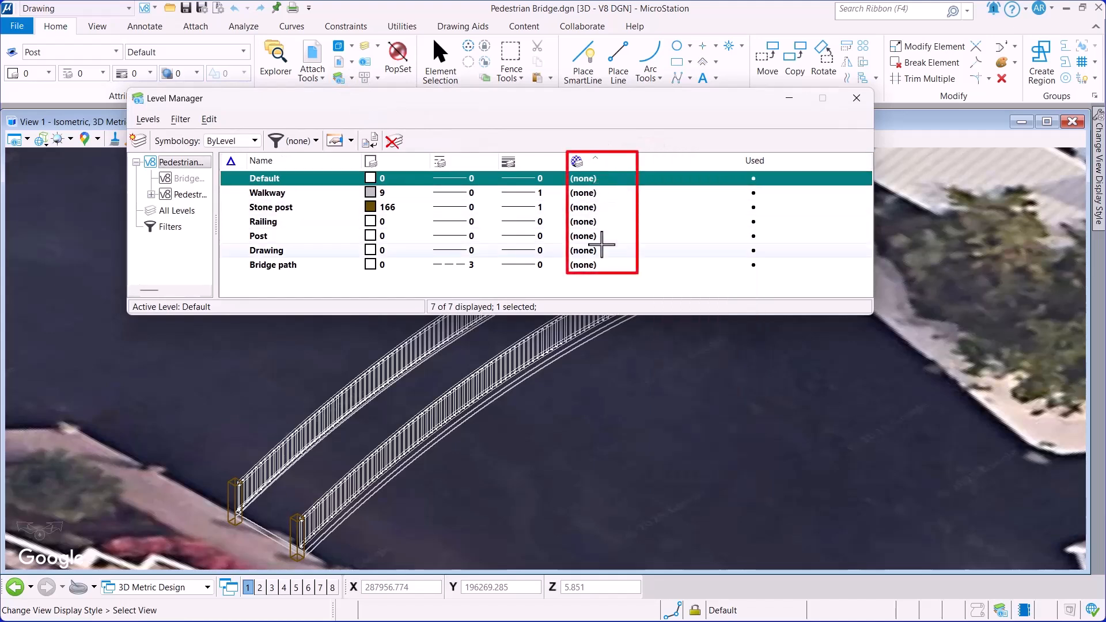
# Step: Assign the Concrete new material from the Concrete&Pavers palette to the Walkway level
pyautogui.click(605, 193)
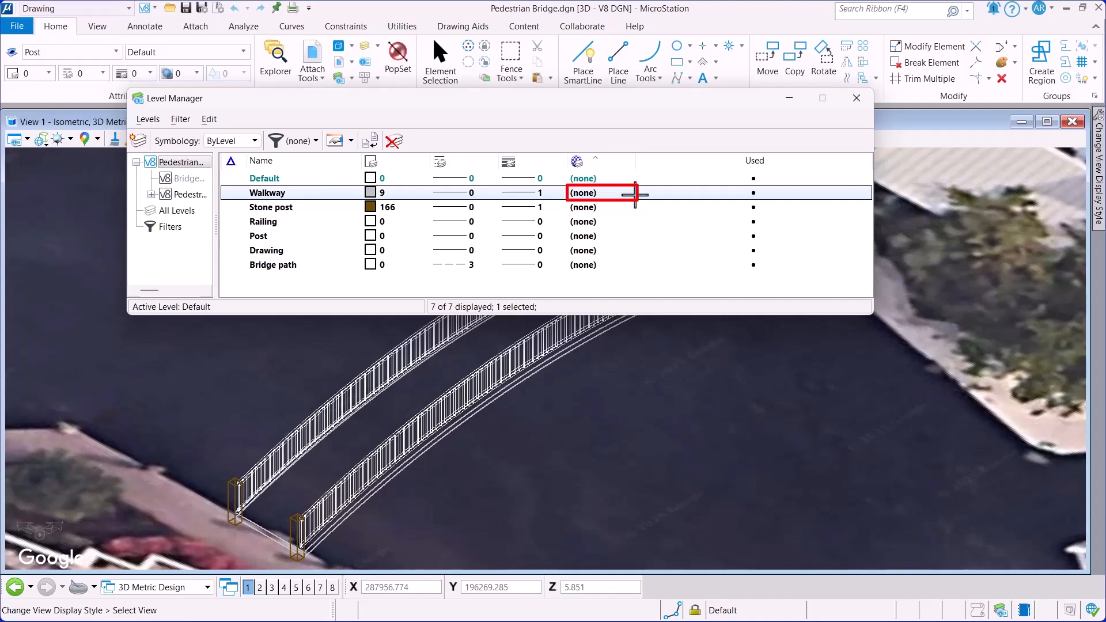
pyautogui.click(625, 193)
pyautogui.click(721, 214)
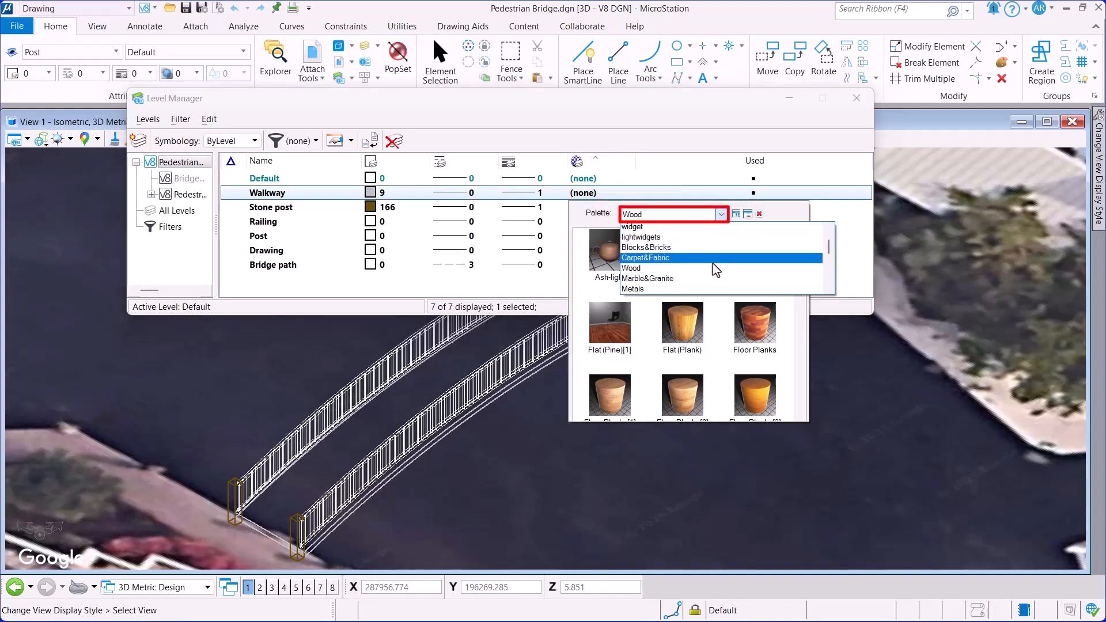
pyautogui.scroll(-2, 713, 264)
pyautogui.scroll(-1, 717, 270)
pyautogui.click(694, 259)
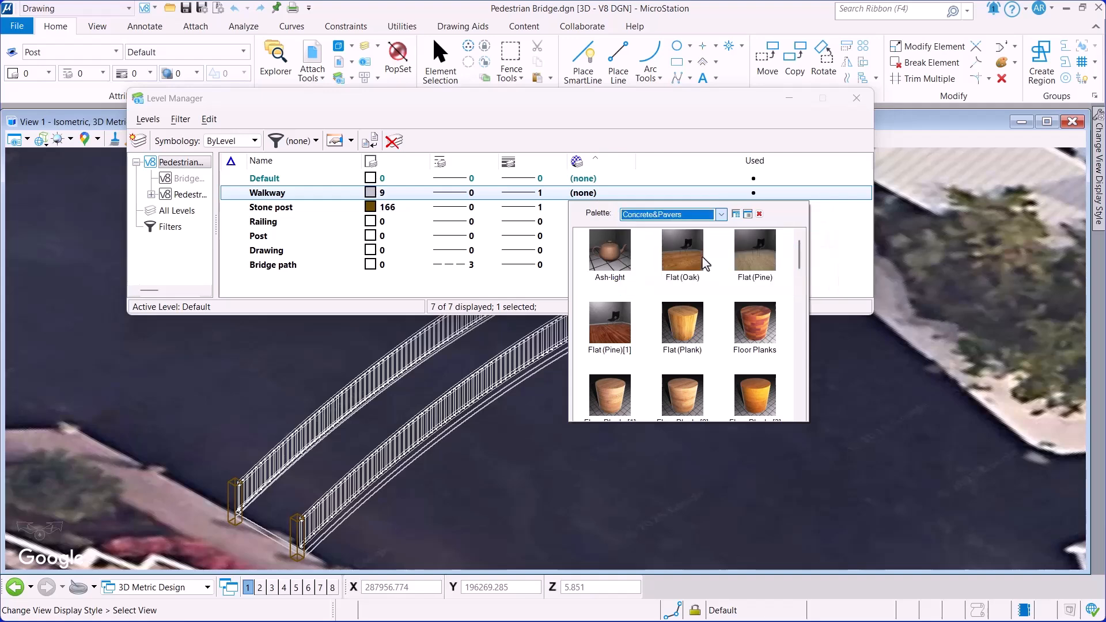
pyautogui.scroll(-3, 765, 295)
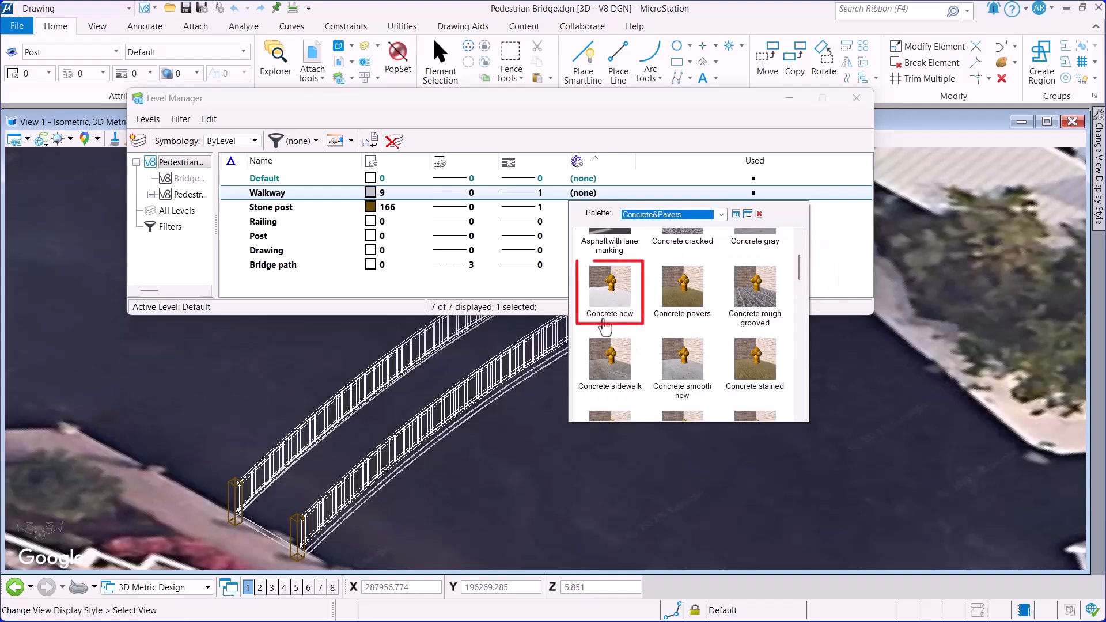
pyautogui.click(609, 300)
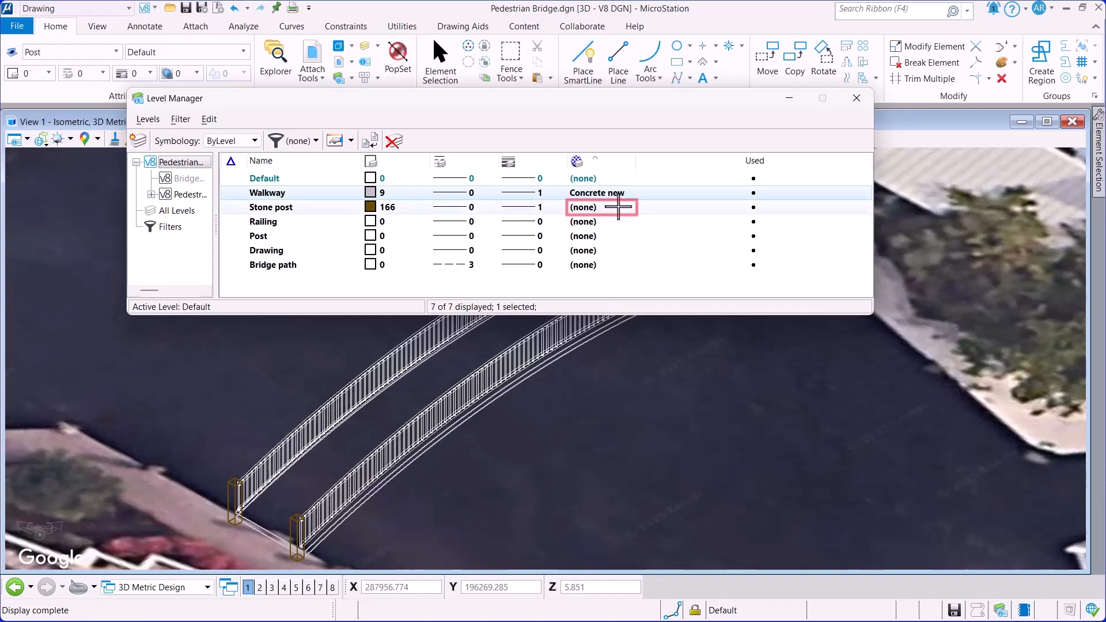
# Step: Assign the Stone wall material from the Stone&Gravel palette to the Stone post level
pyautogui.click(604, 208)
pyautogui.click(698, 230)
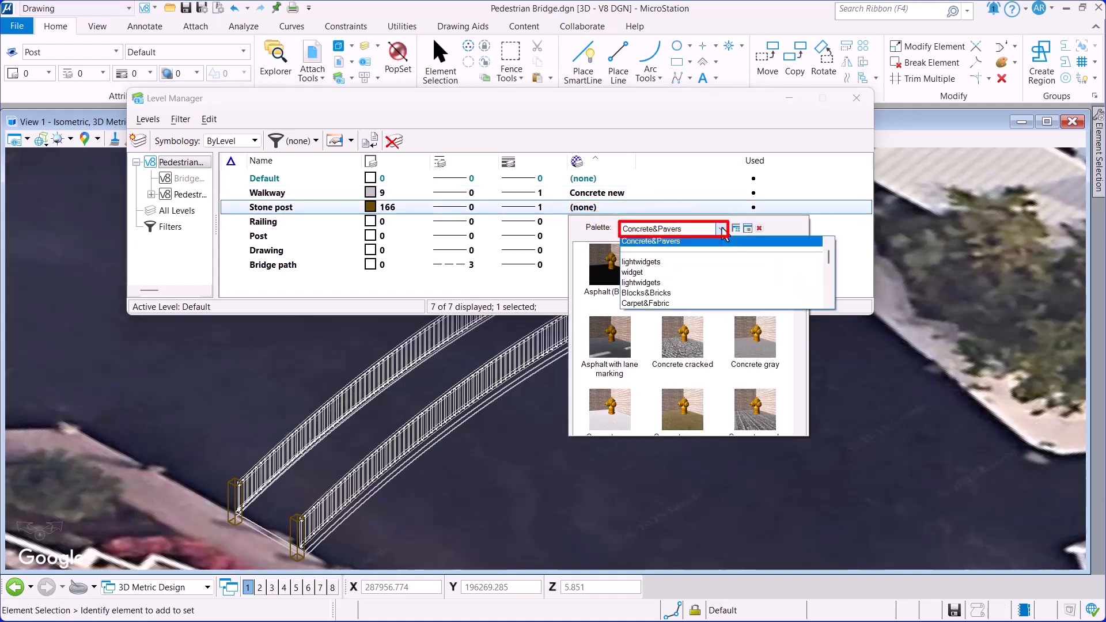
pyautogui.scroll(1, 714, 268)
pyautogui.scroll(-3, 715, 268)
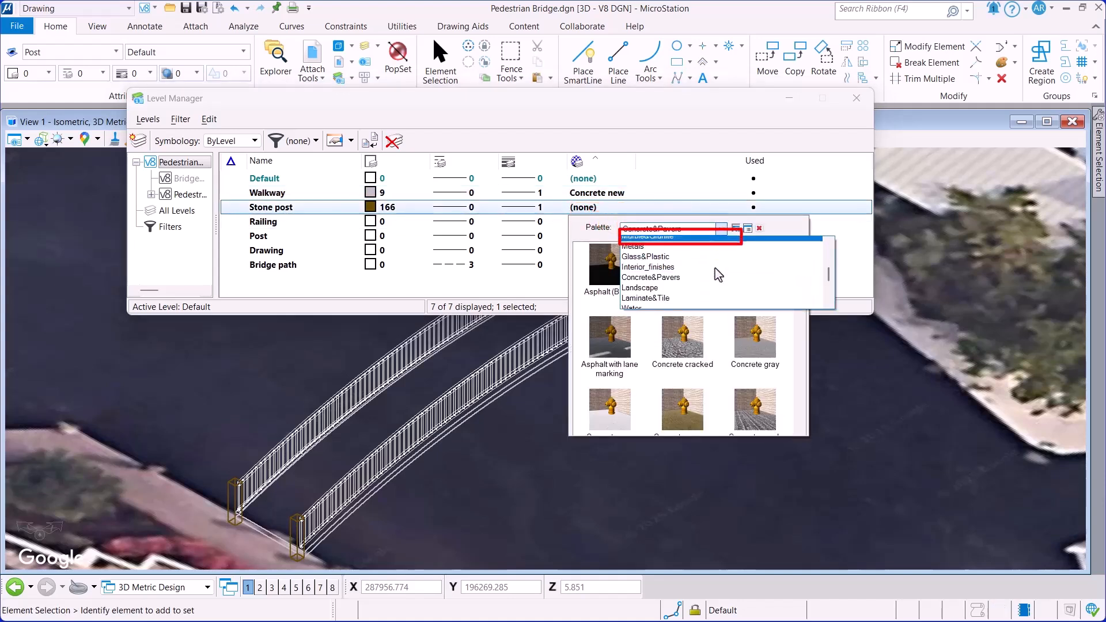
pyautogui.click(713, 282)
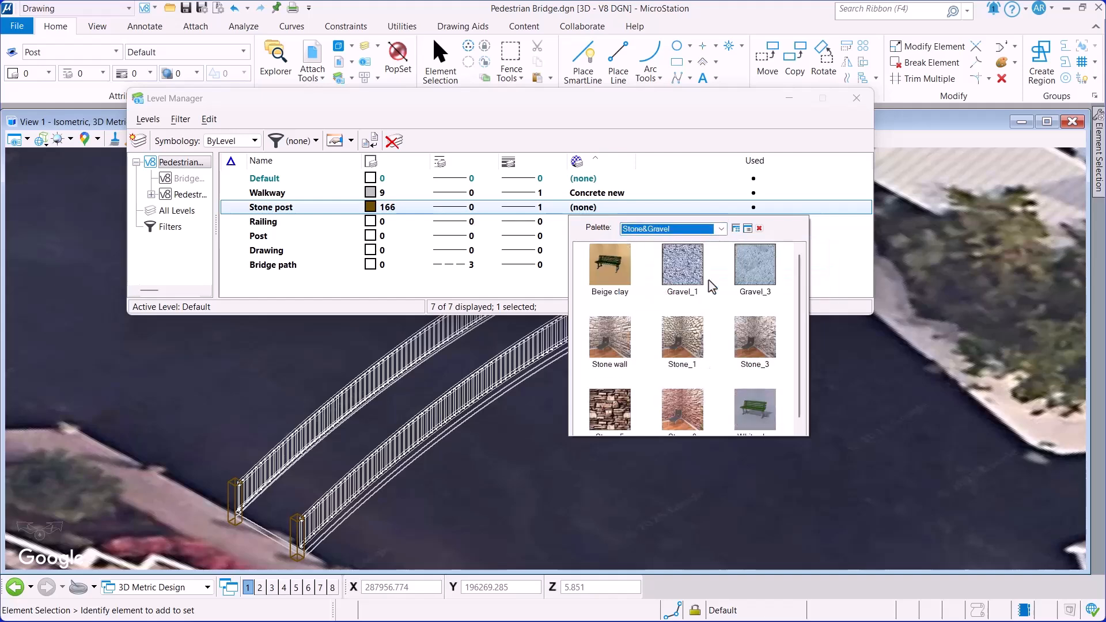
pyautogui.click(610, 352)
# Step: Assign the Flat (Pine) material from the Wood palette to the Railing level
pyautogui.click(628, 222)
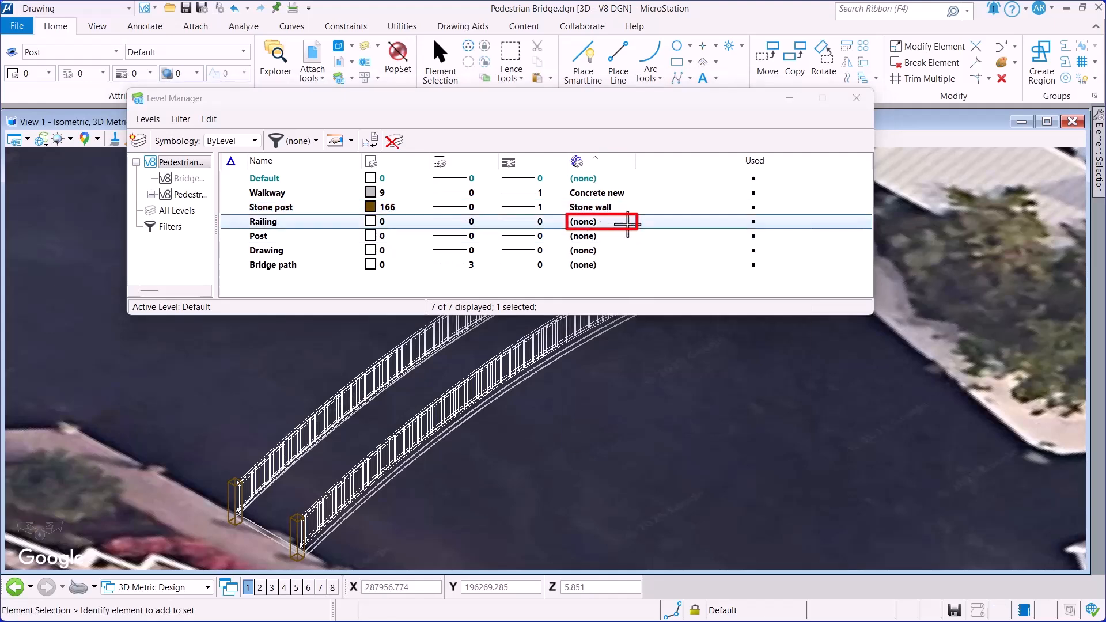
pyautogui.click(720, 243)
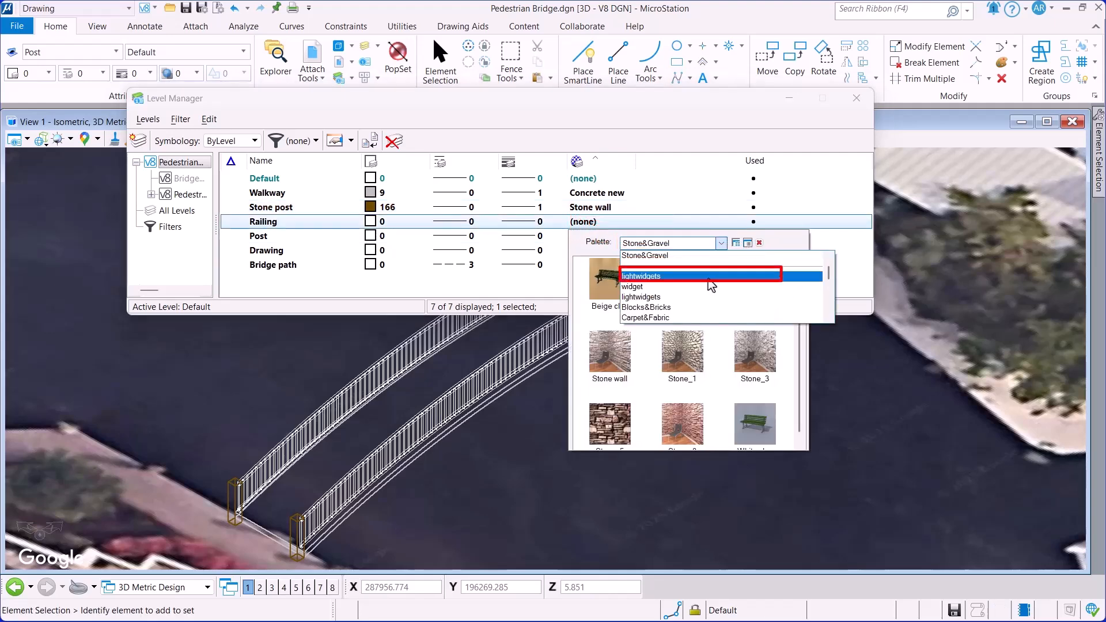
pyautogui.scroll(-3, 712, 285)
pyautogui.click(692, 296)
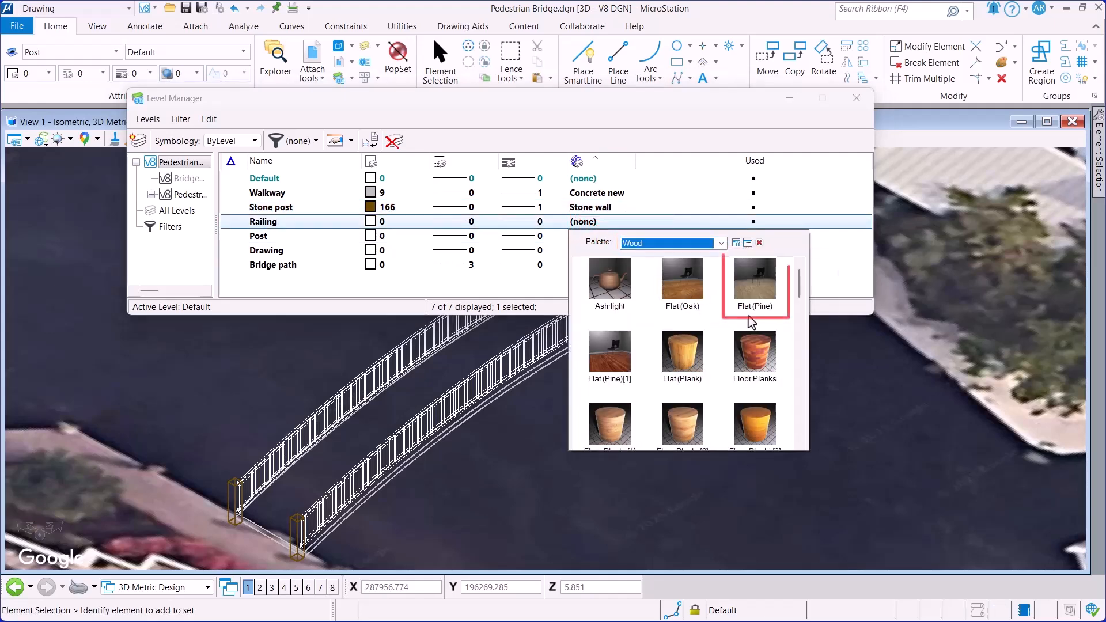
pyautogui.click(758, 289)
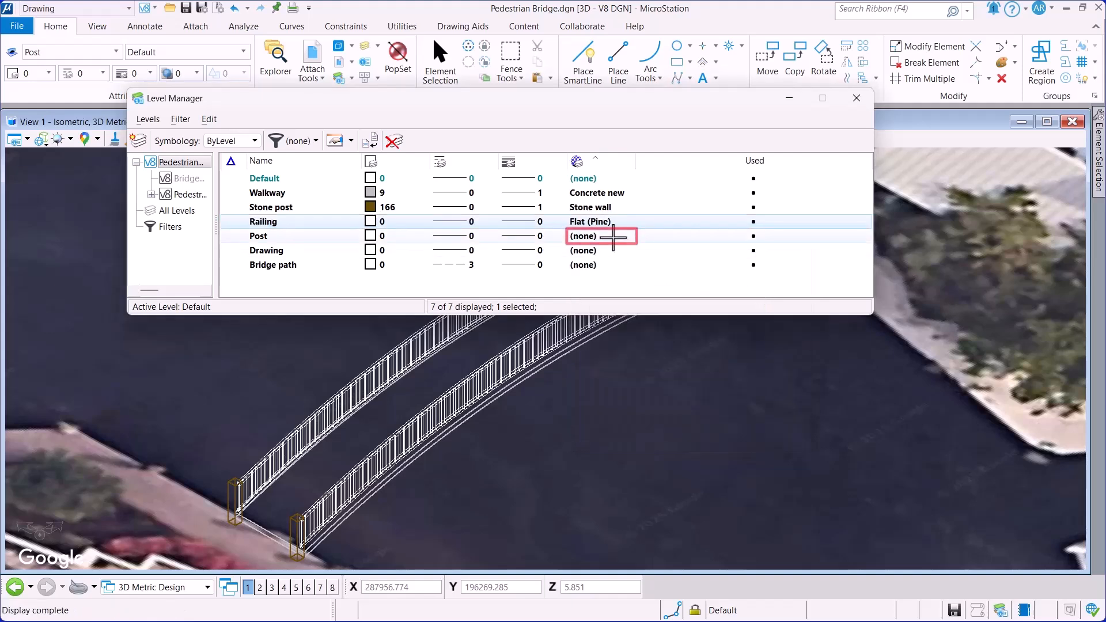
# Step: Assign the Flat (Pine) material from the Wood palette to the Post level and close the Level Manager
pyautogui.click(612, 237)
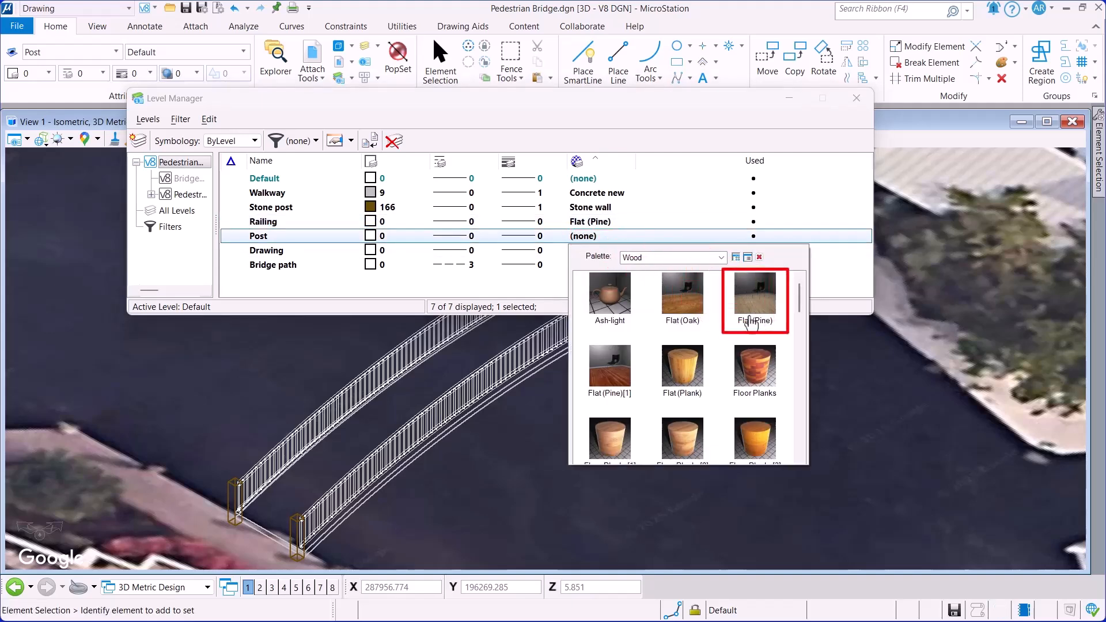
pyautogui.click(752, 300)
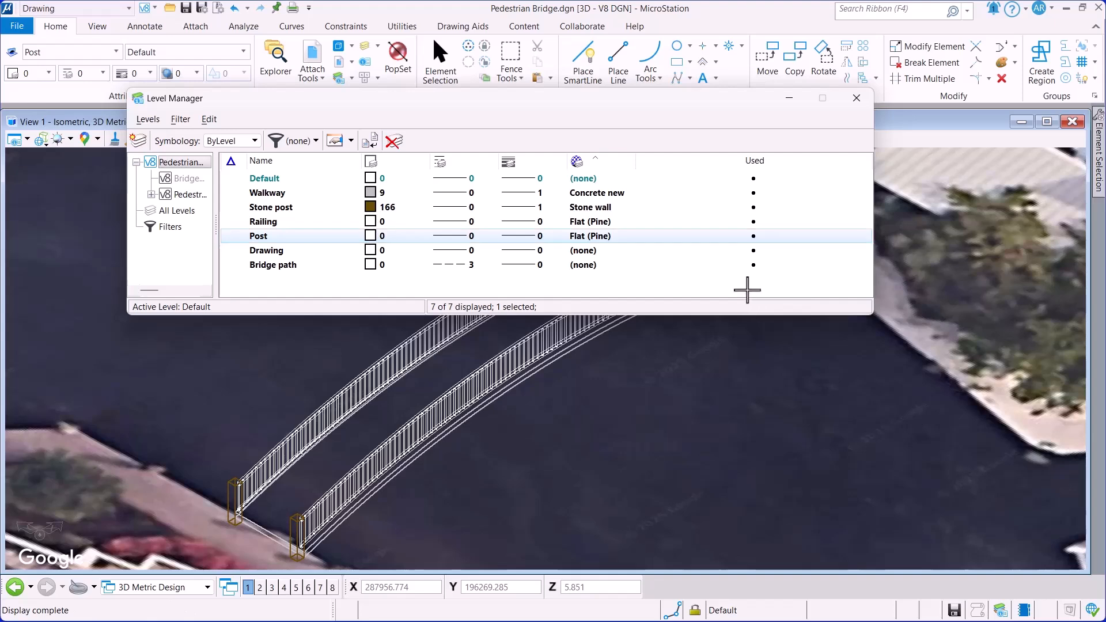
pyautogui.click(857, 99)
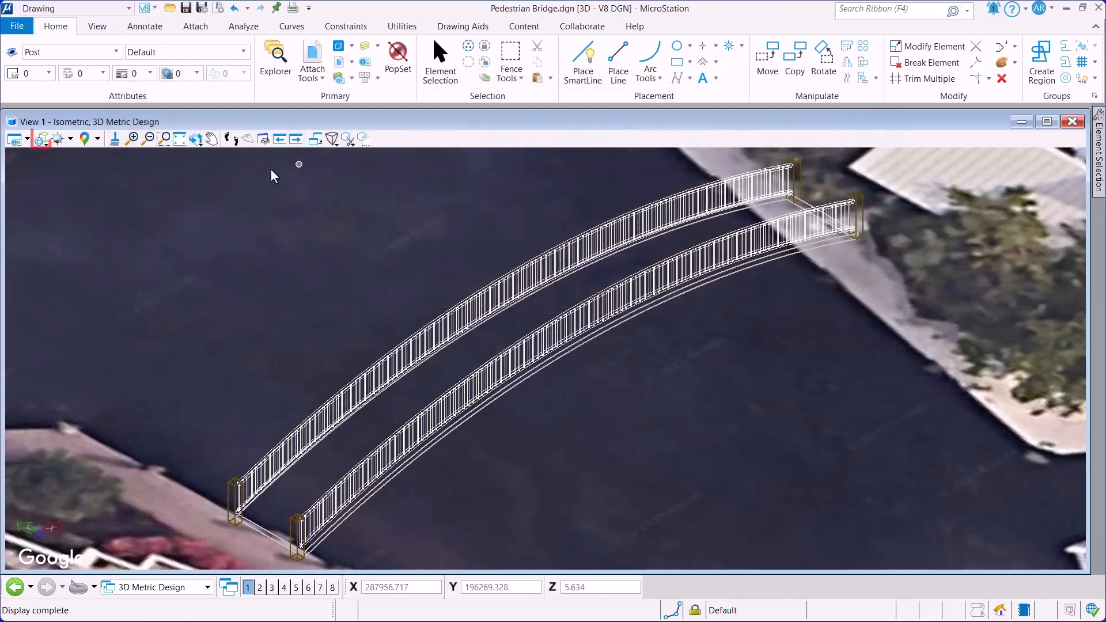
# Step: Apply the Filled Hidden Line display style in its Modeling variant to the isometric bridge view
pyautogui.click(41, 139)
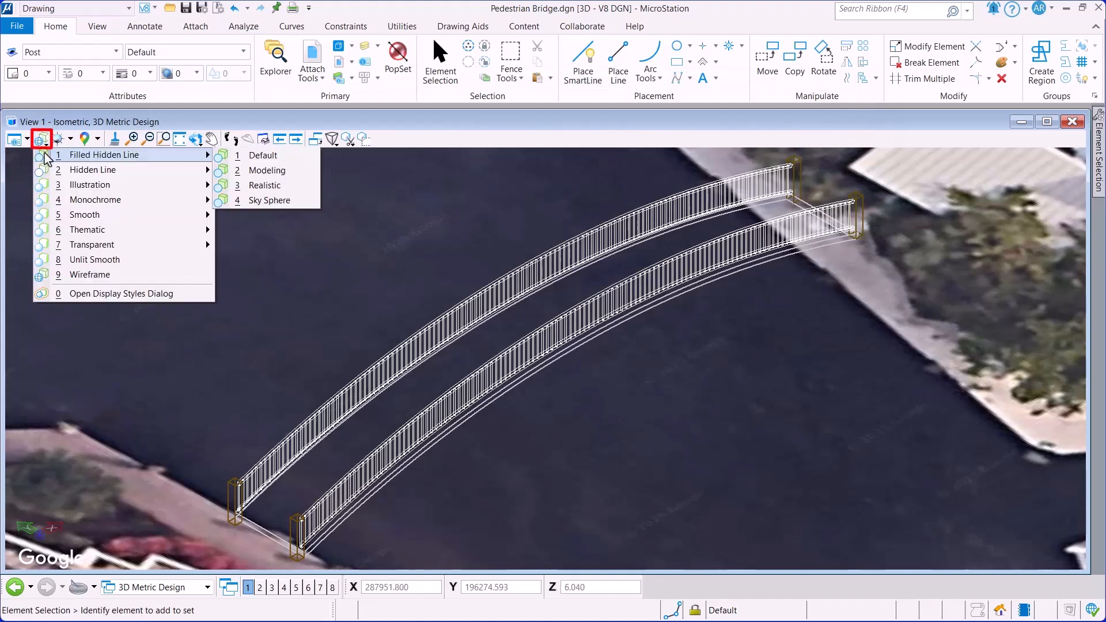
pyautogui.moveTo(213, 156)
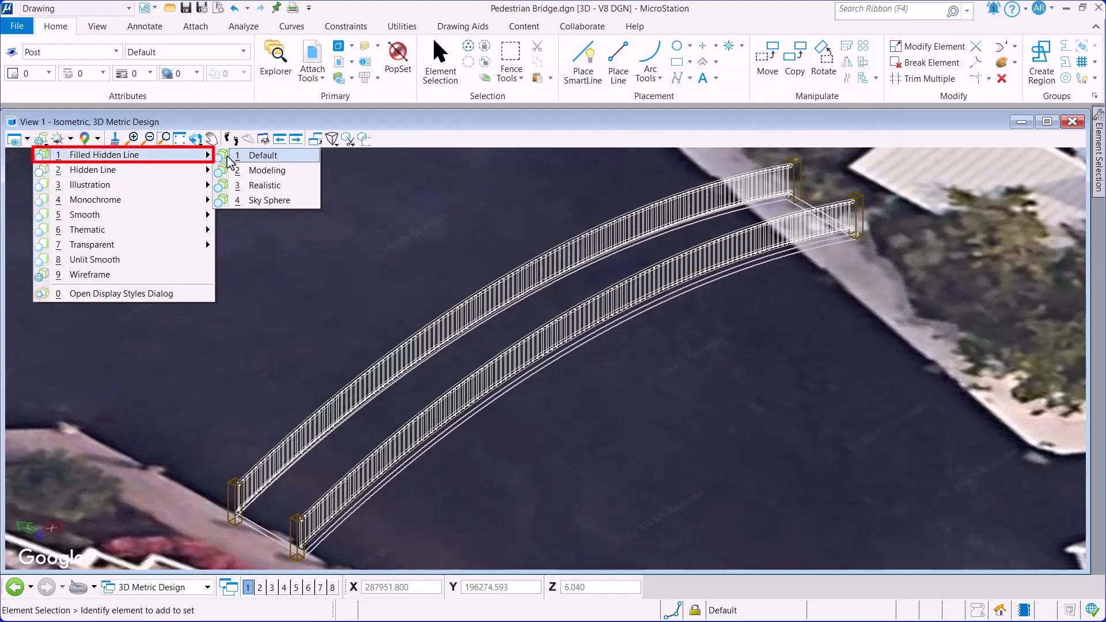
pyautogui.click(306, 168)
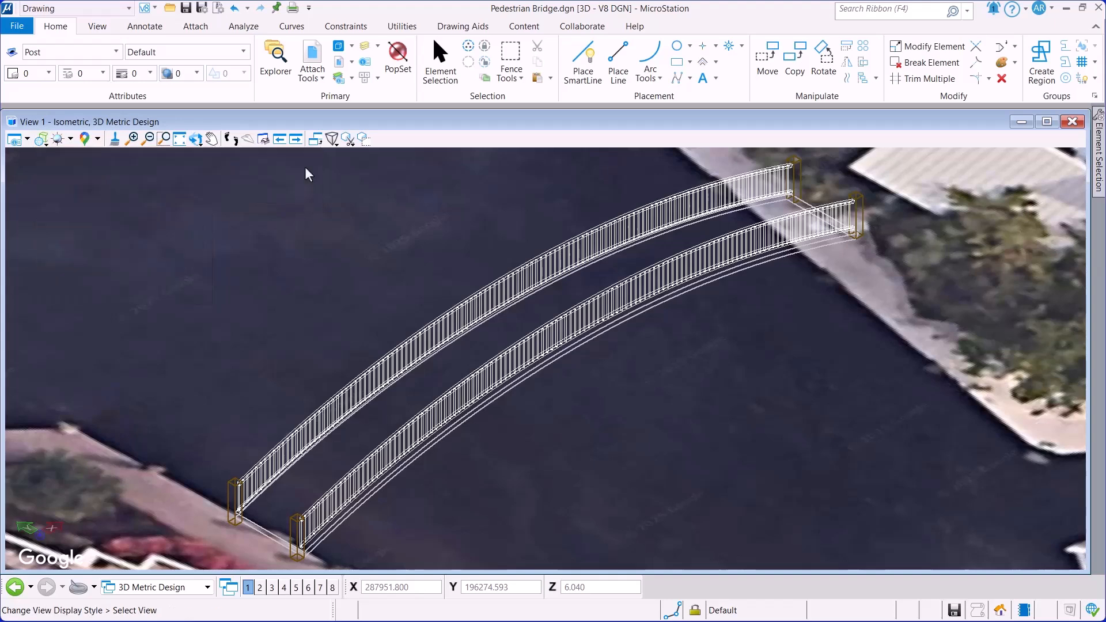
pyautogui.click(306, 169)
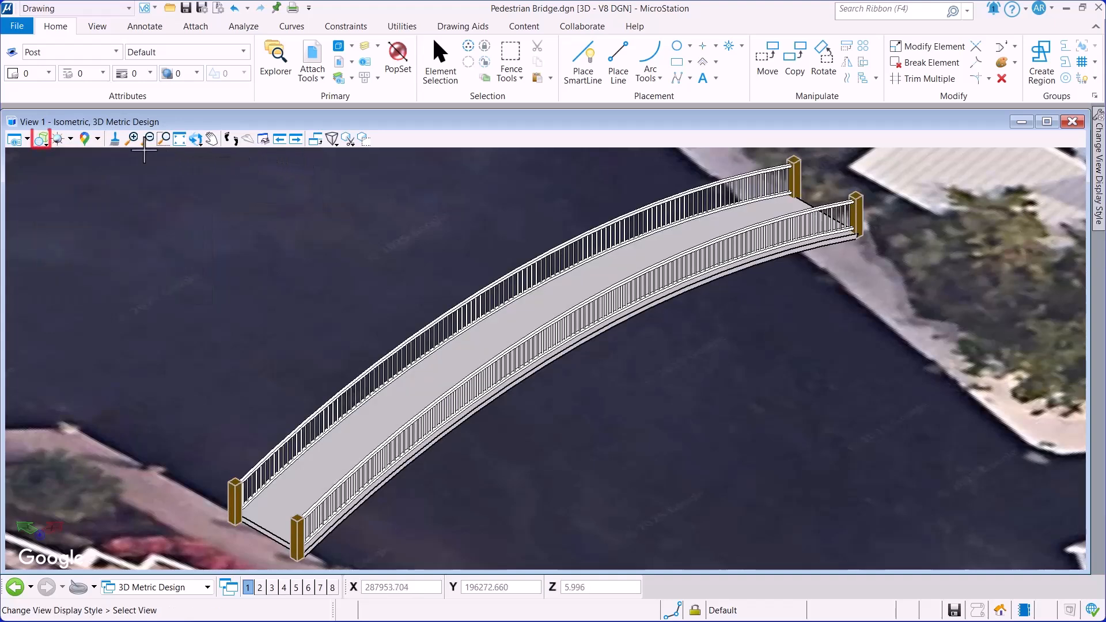
# Step: Switch the isometric bridge view to the Illustration display style in its Default variant
pyautogui.click(41, 139)
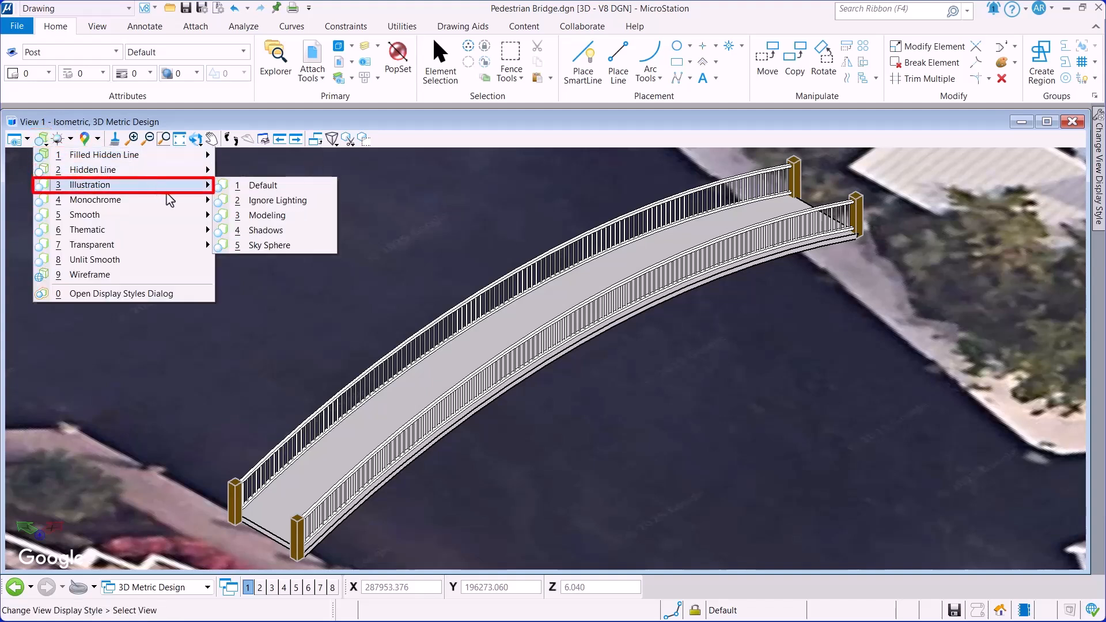
pyautogui.moveTo(205, 185)
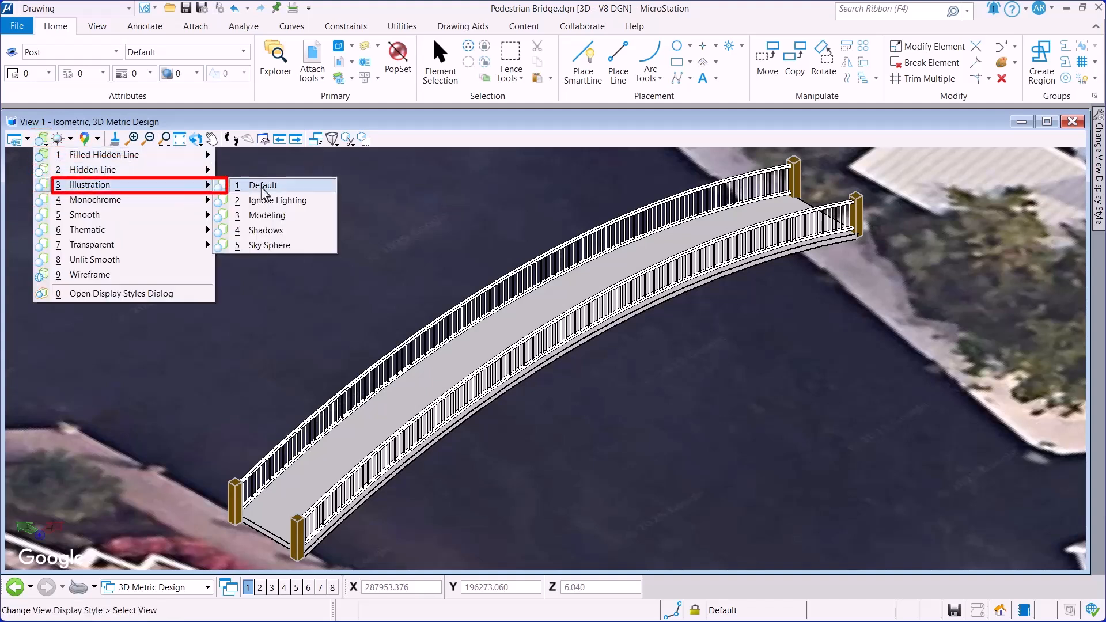
pyautogui.click(317, 185)
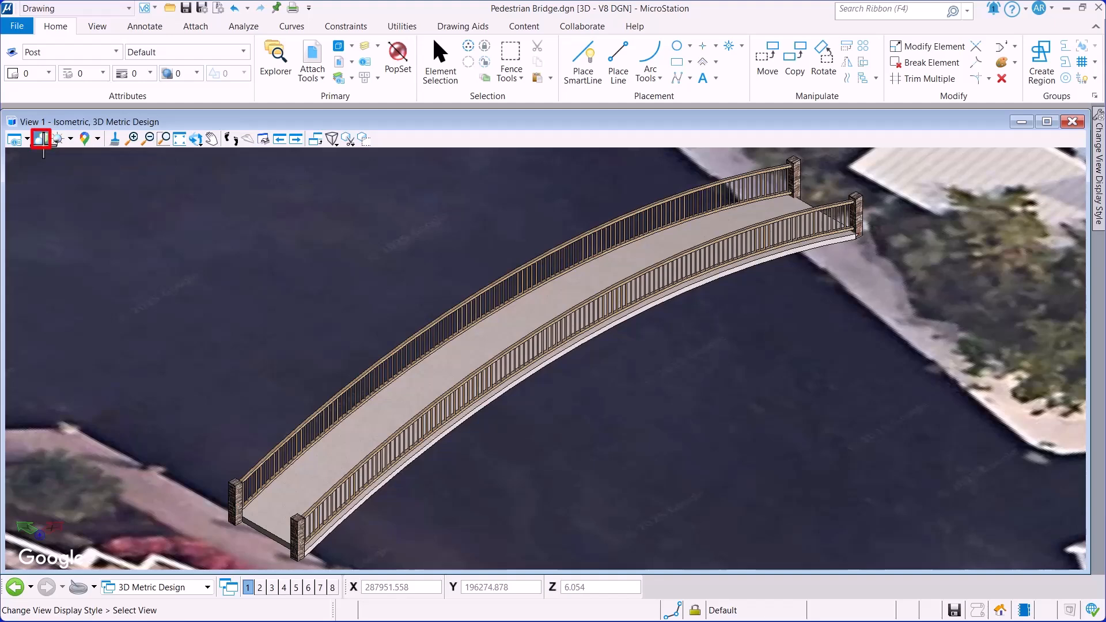
# Step: Switch the isometric bridge view to the Smooth display style in its Modeling variant
pyautogui.click(42, 139)
pyautogui.moveTo(148, 218)
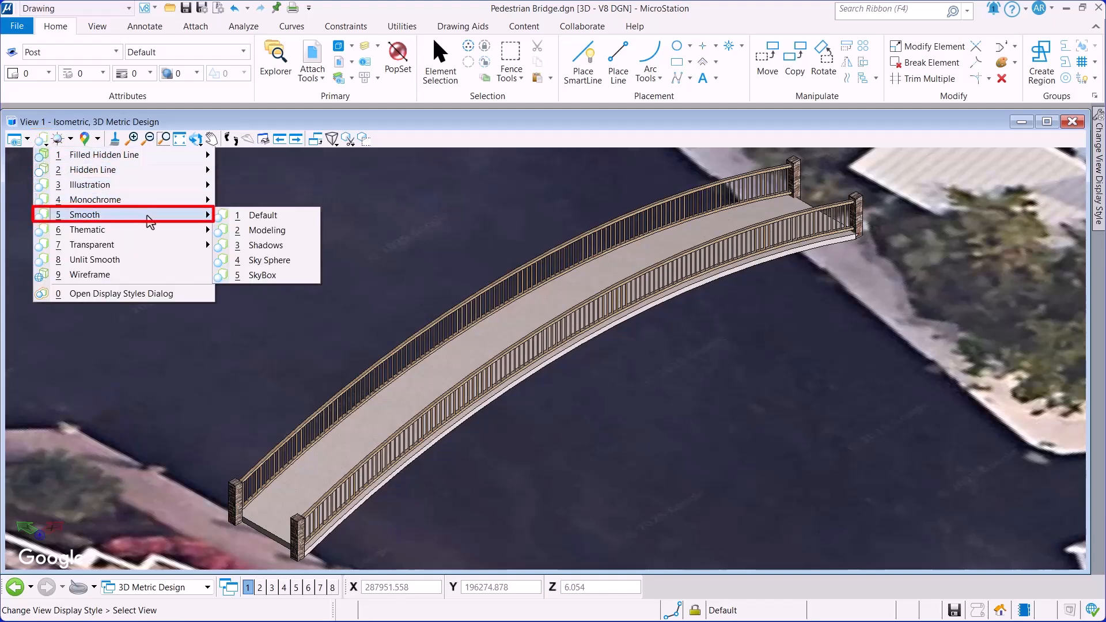
pyautogui.click(307, 230)
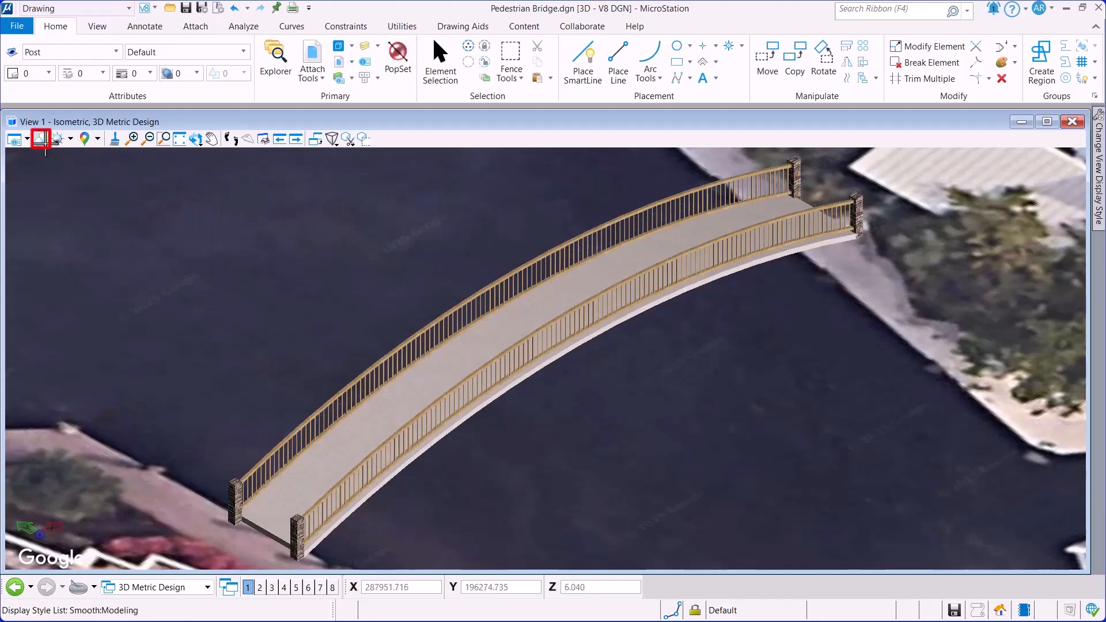
# Step: Apply the Smooth display style with Shadows to the isometric bridge view
pyautogui.click(45, 147)
pyautogui.moveTo(168, 222)
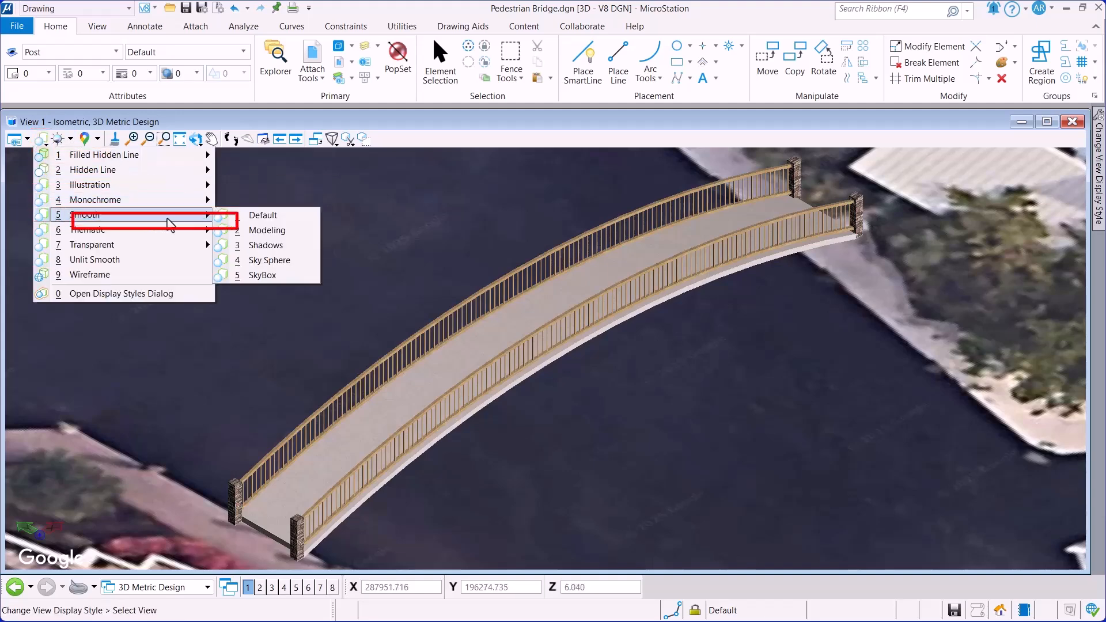
pyautogui.click(291, 252)
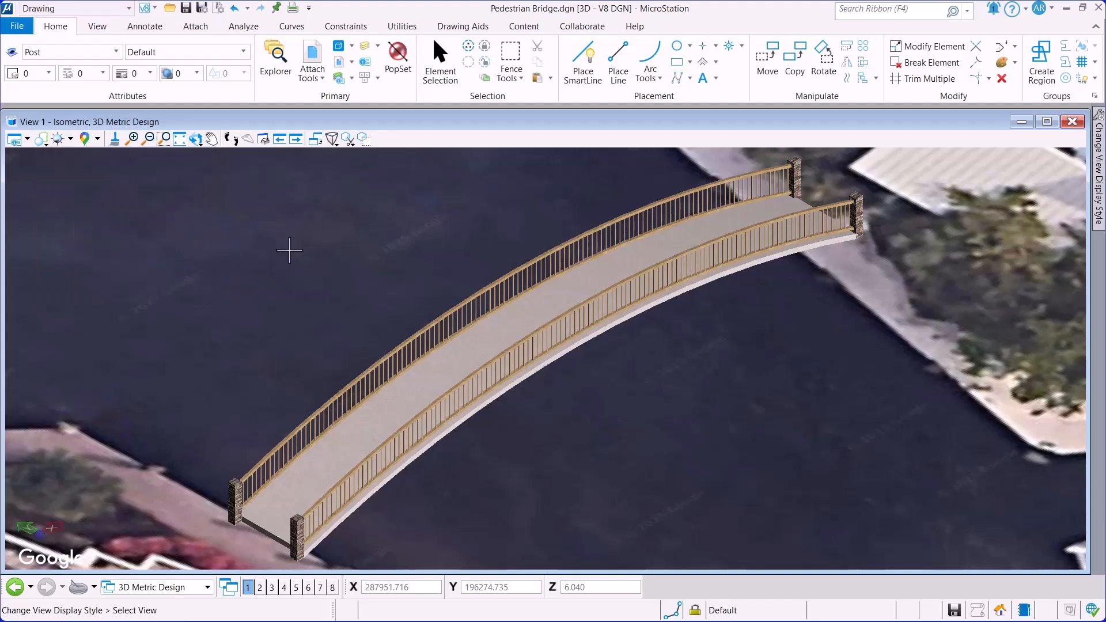
pyautogui.click(246, 525)
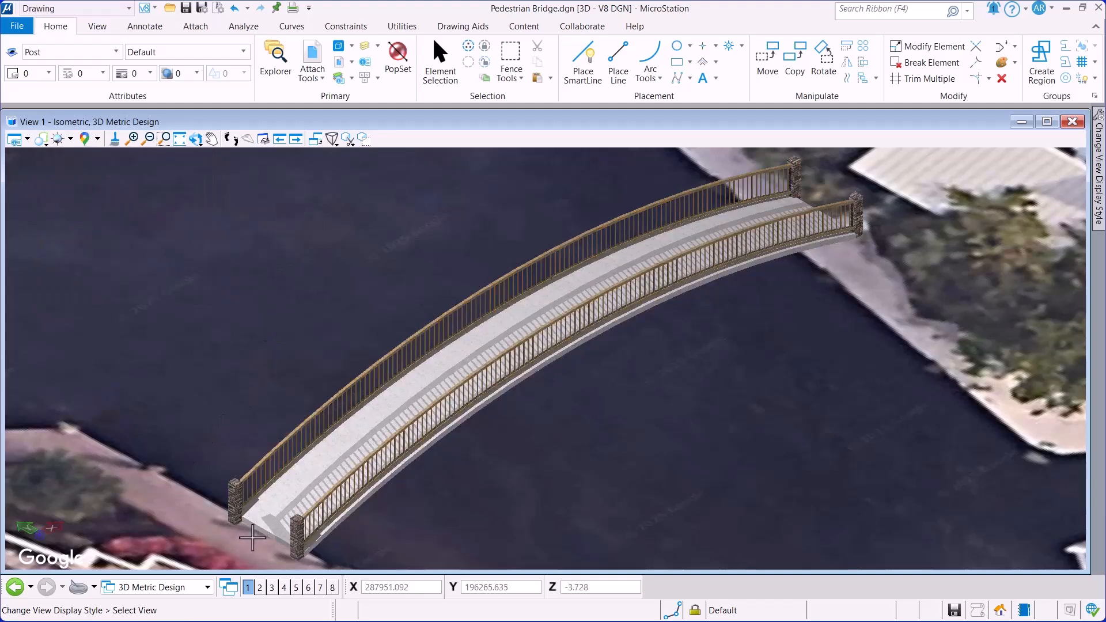
# Step: Turn on the display of the Bridge - Master - Open First.dgn reference and fit the isometric view to the whole model
pyautogui.scroll(5, 237, 541)
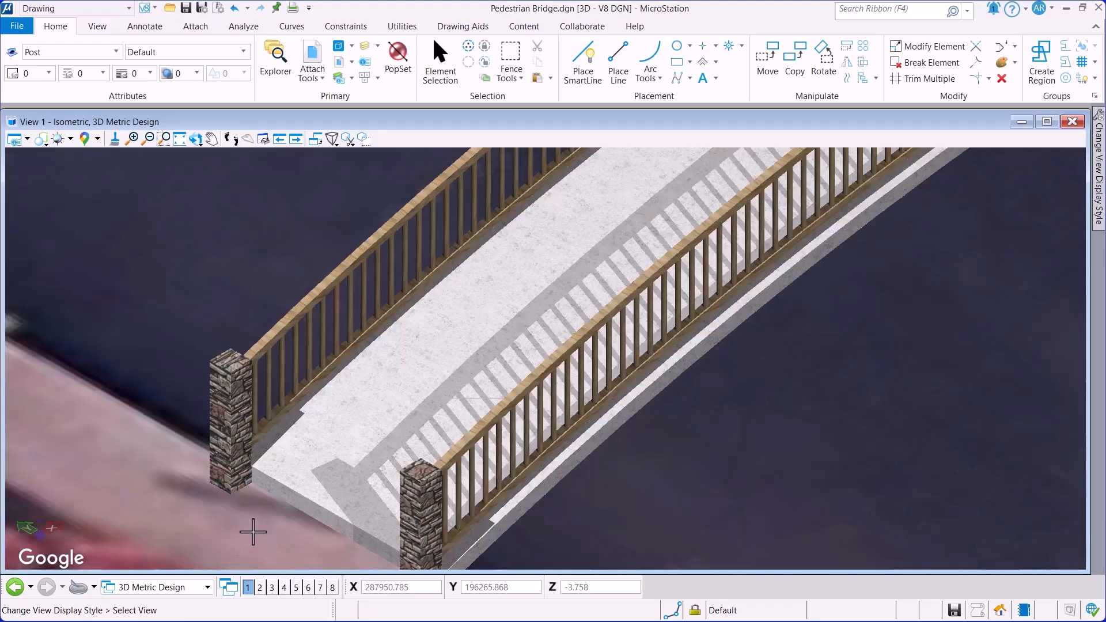
pyautogui.moveTo(338, 519); pyautogui.dragTo(343, 492, button='middle')
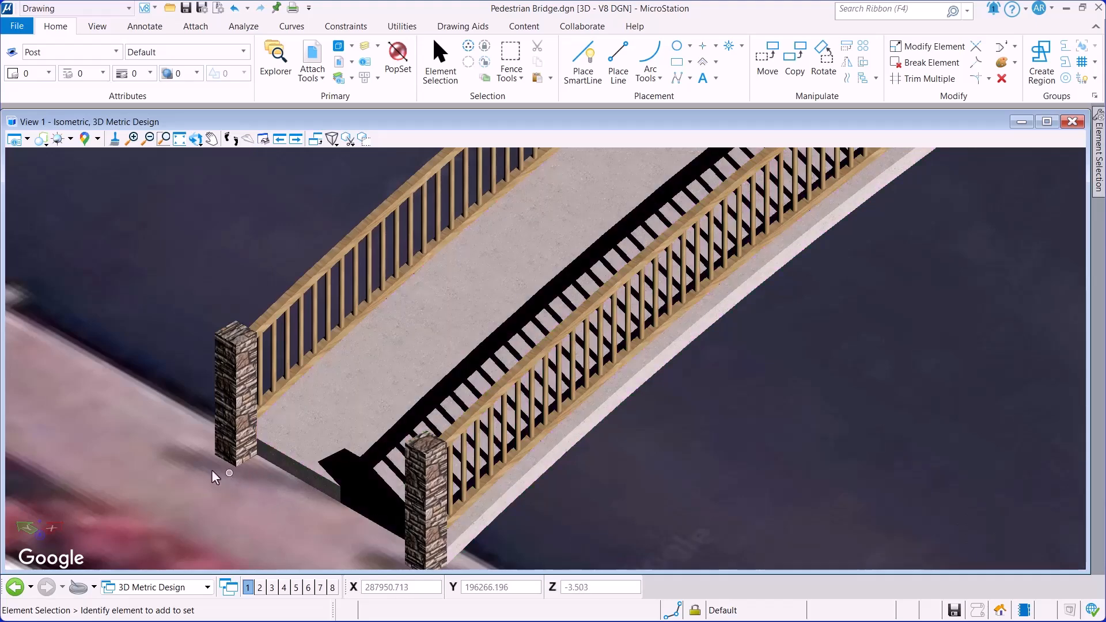
pyautogui.click(179, 140)
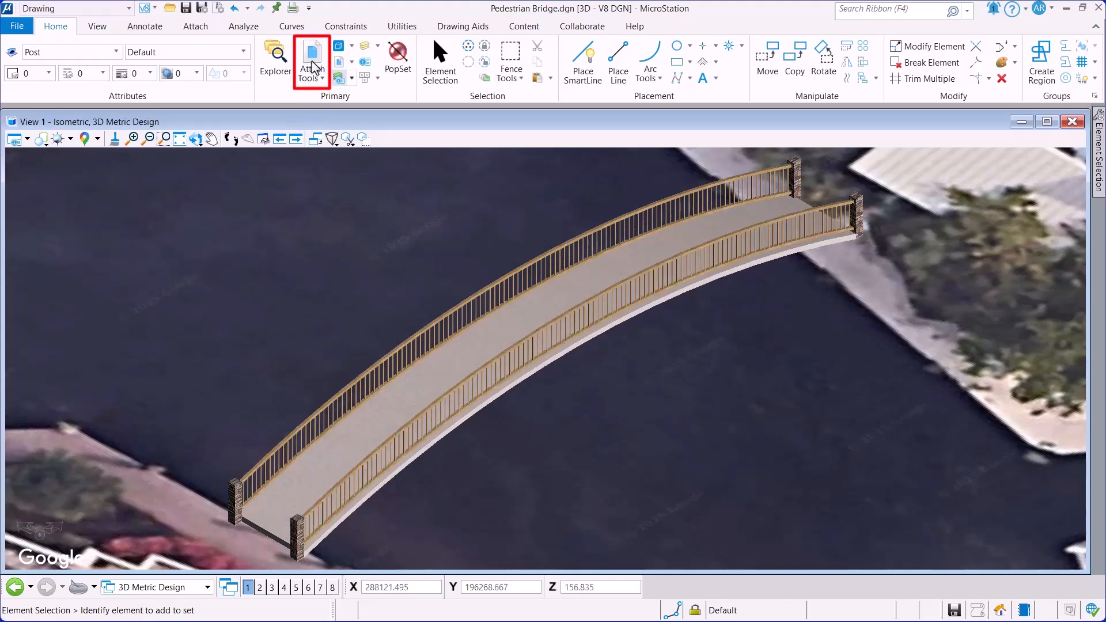
pyautogui.click(311, 61)
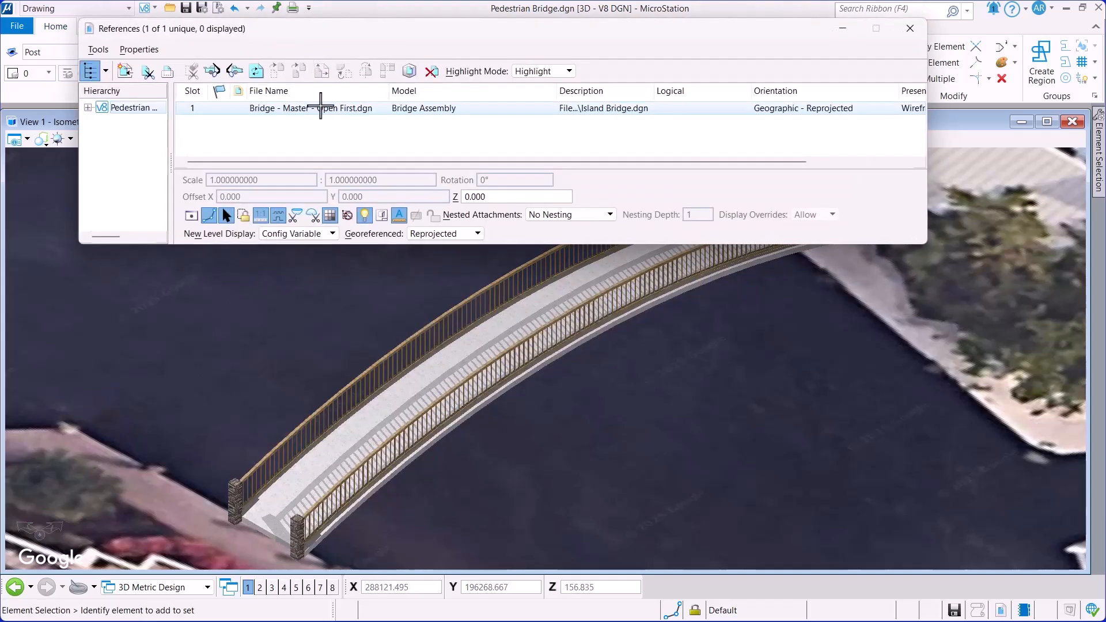
pyautogui.click(192, 215)
pyautogui.click(543, 131)
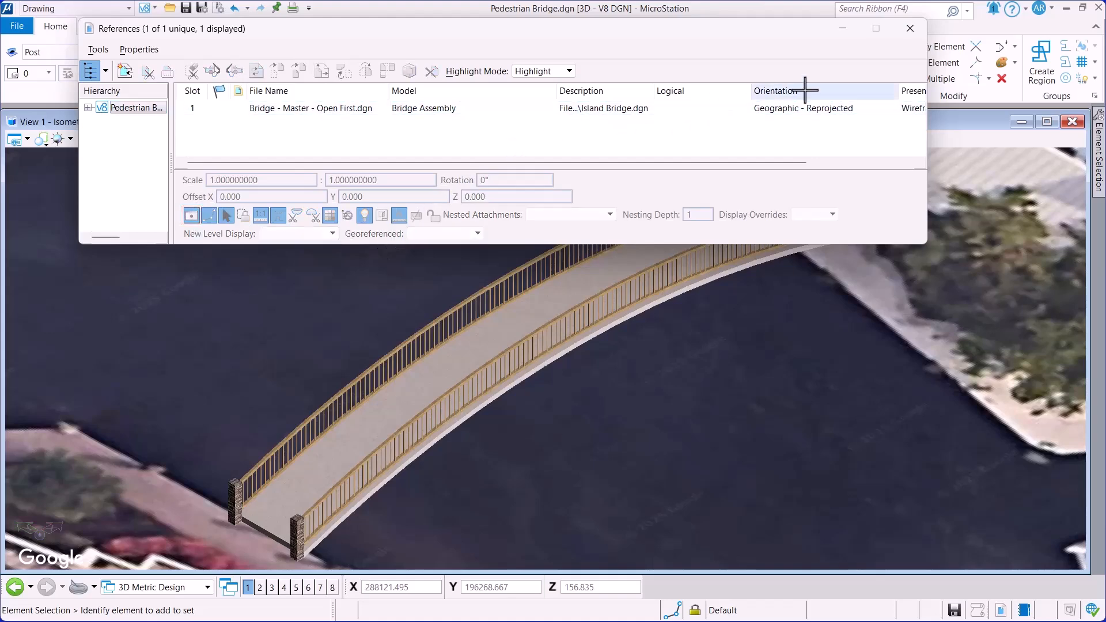
pyautogui.click(843, 29)
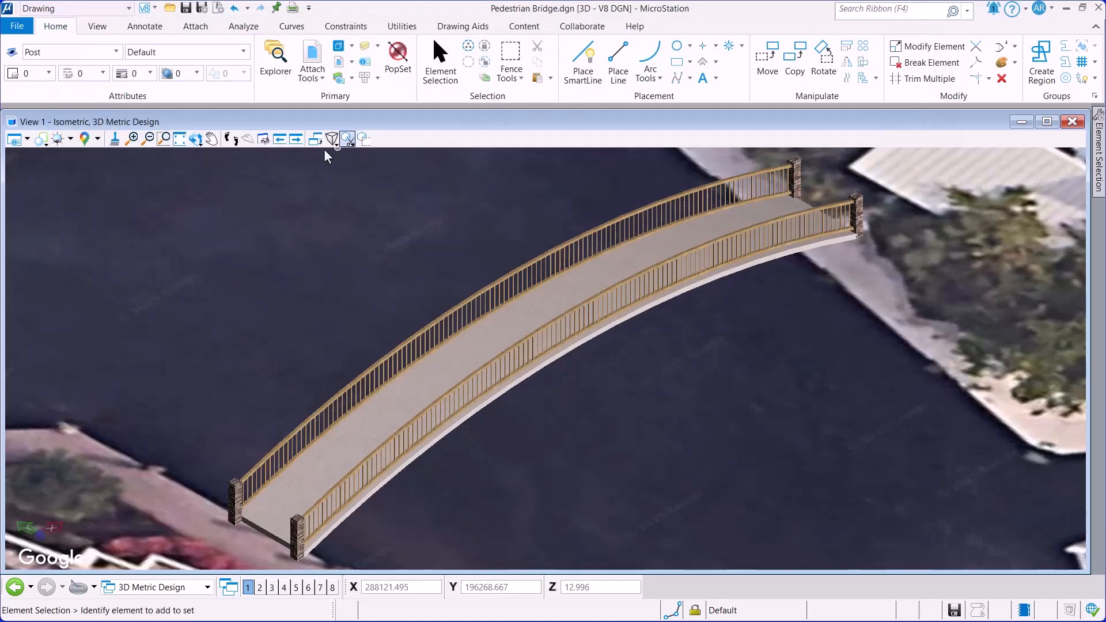
pyautogui.click(180, 138)
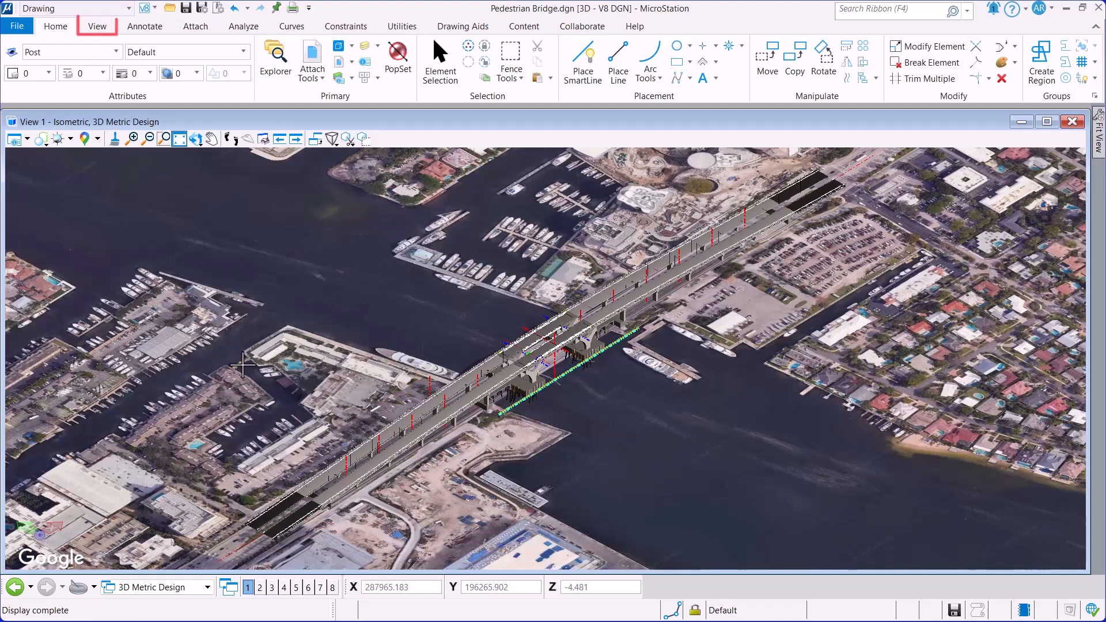
# Step: Open View 2 alongside the isometric view and fit the whole model in its top view
pyautogui.click(97, 27)
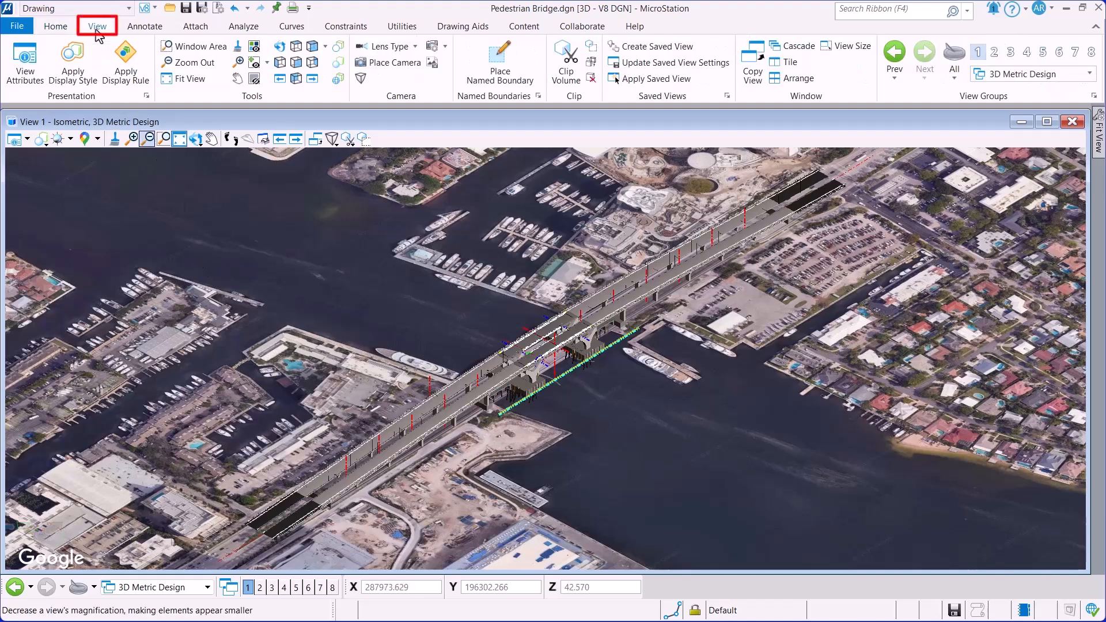
pyautogui.click(260, 587)
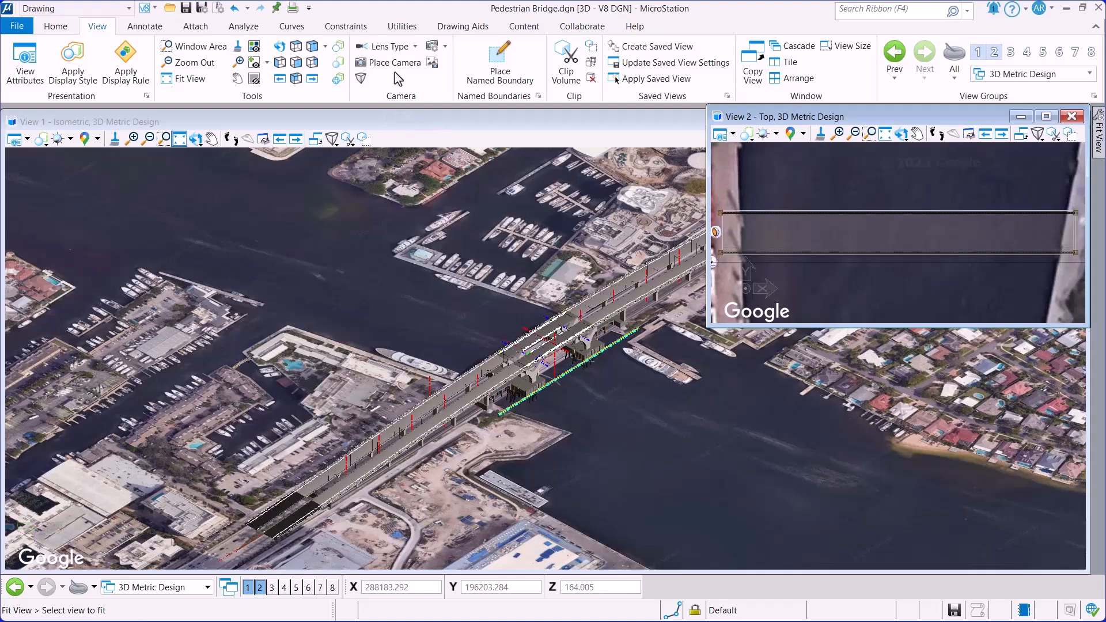
pyautogui.click(395, 66)
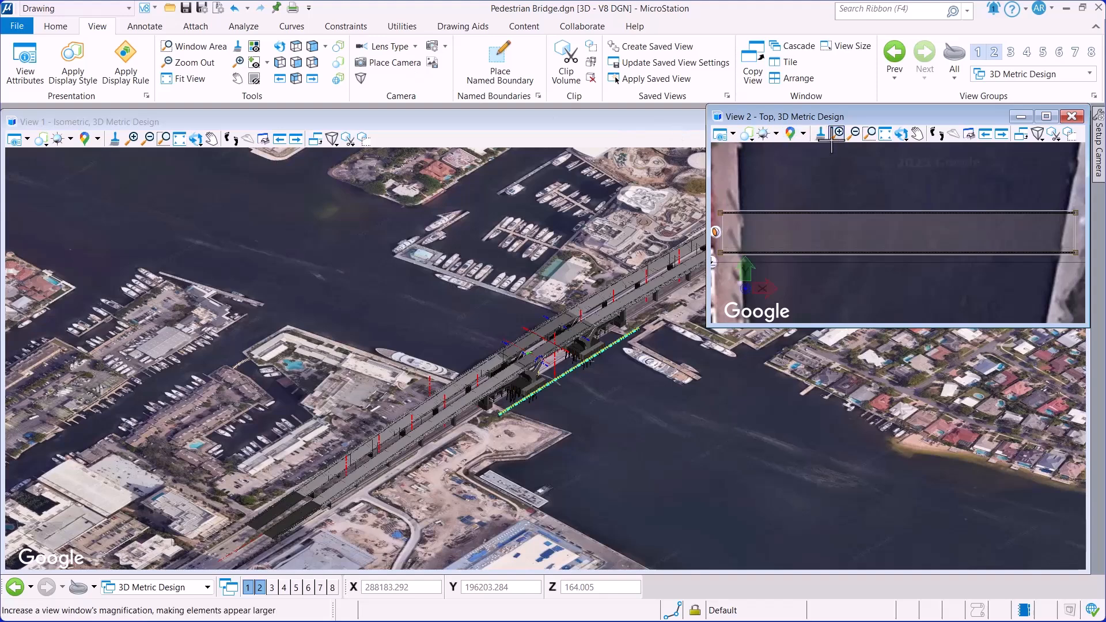
pyautogui.click(885, 133)
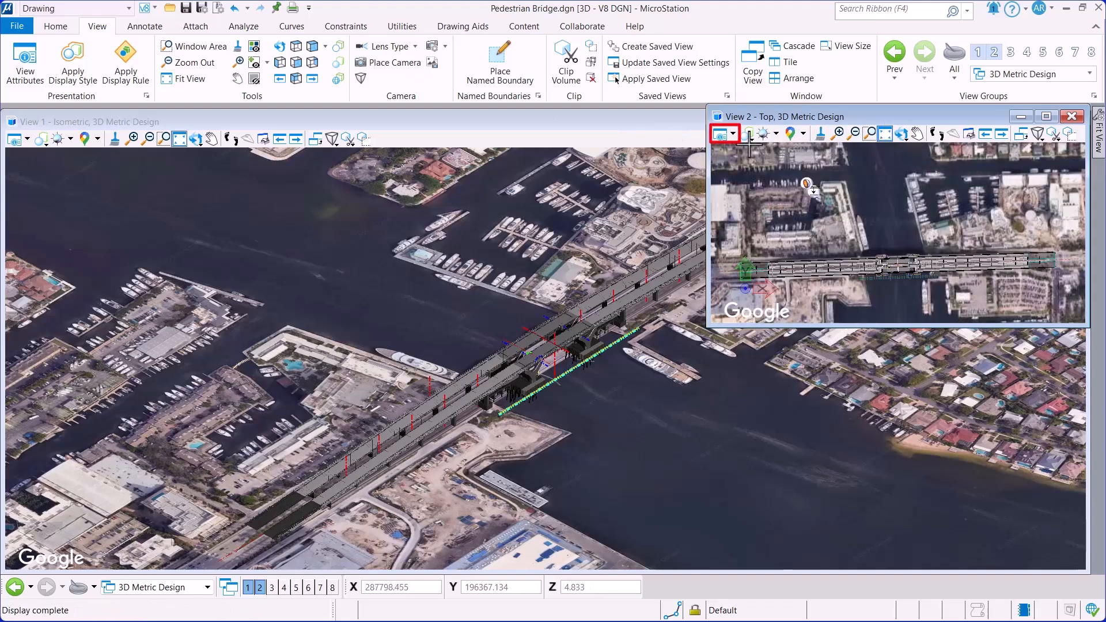
pyautogui.click(720, 134)
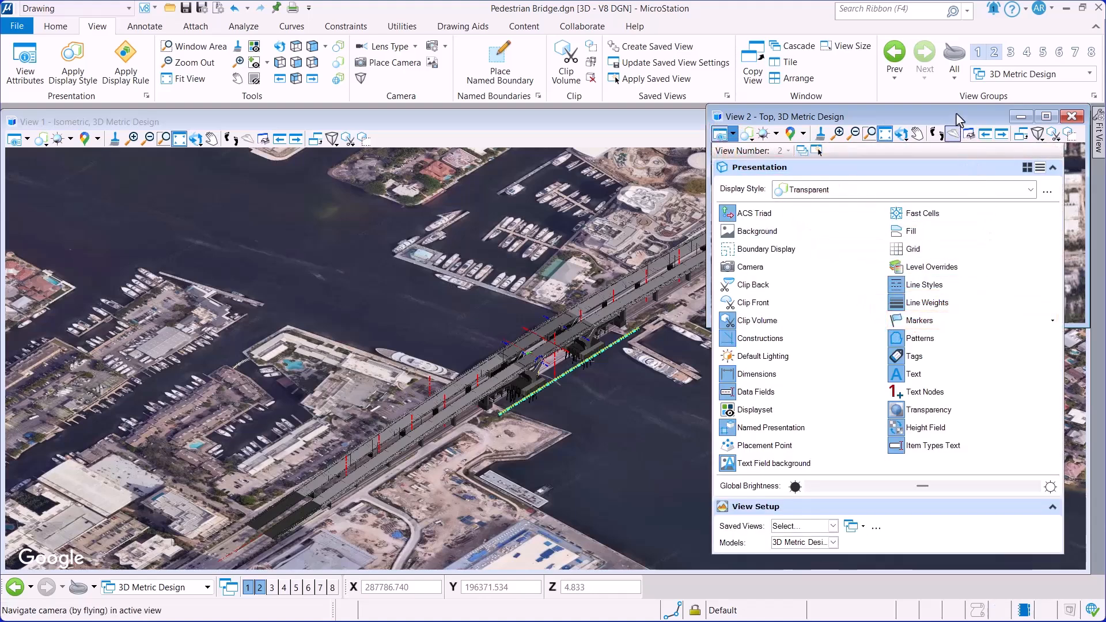
pyautogui.click(800, 172)
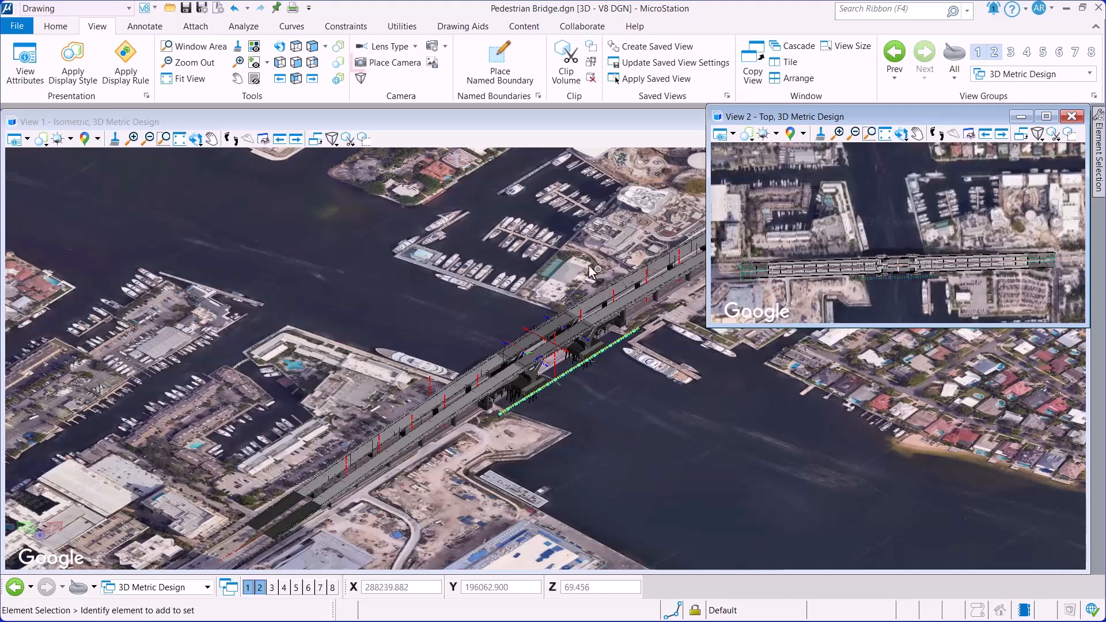
# Step: Set up a camera for the isometric view with the camera height enabled and a target height of 5.000
pyautogui.click(380, 65)
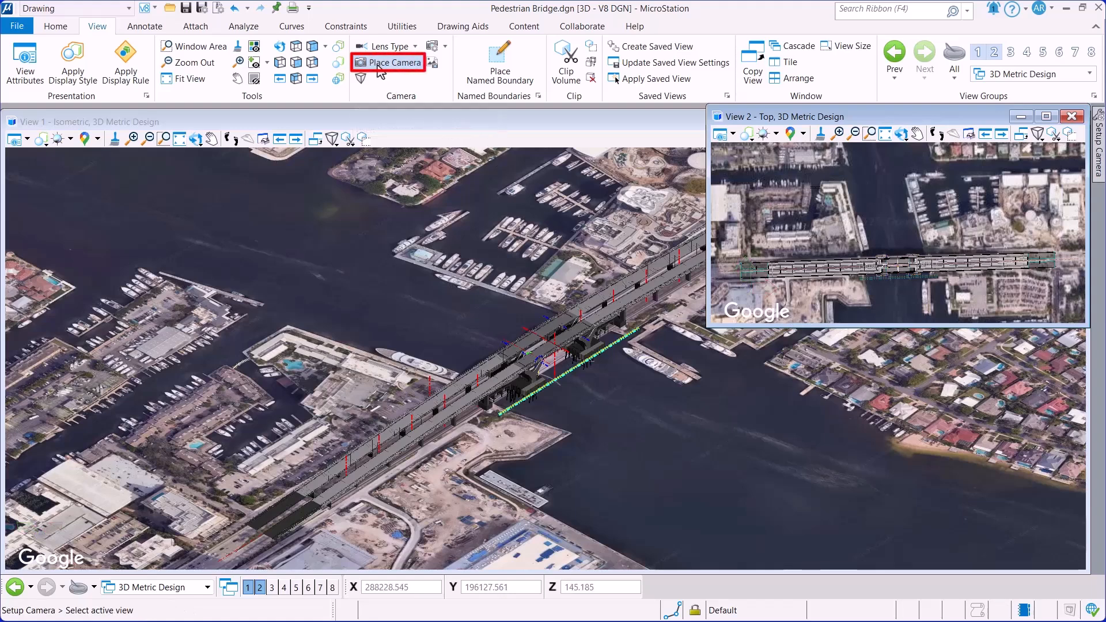
pyautogui.moveTo(1099, 173)
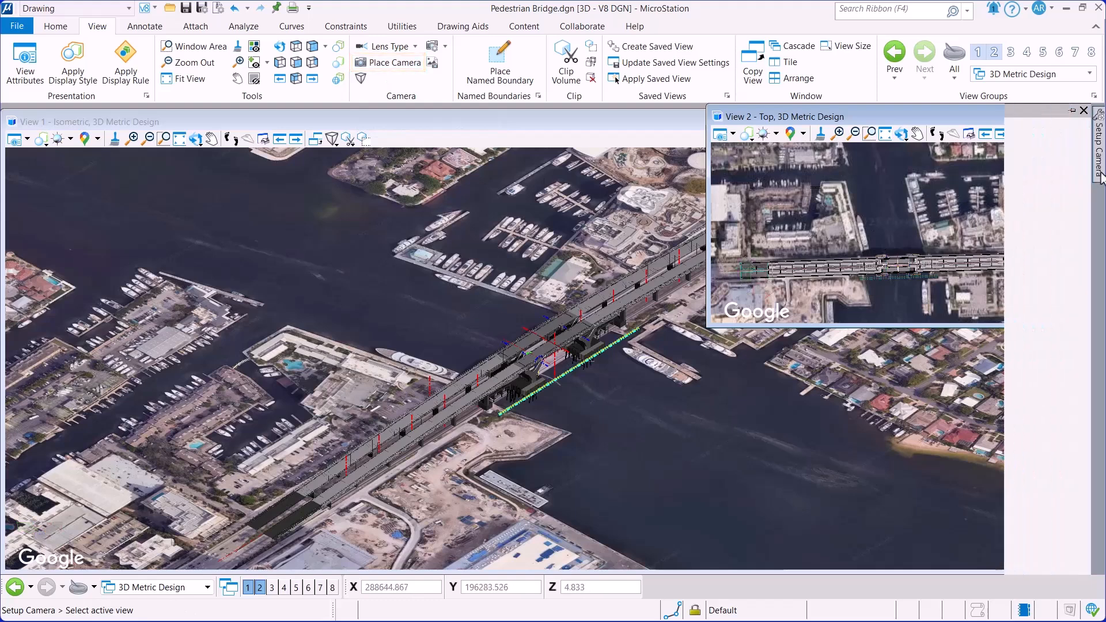
pyautogui.click(1039, 185)
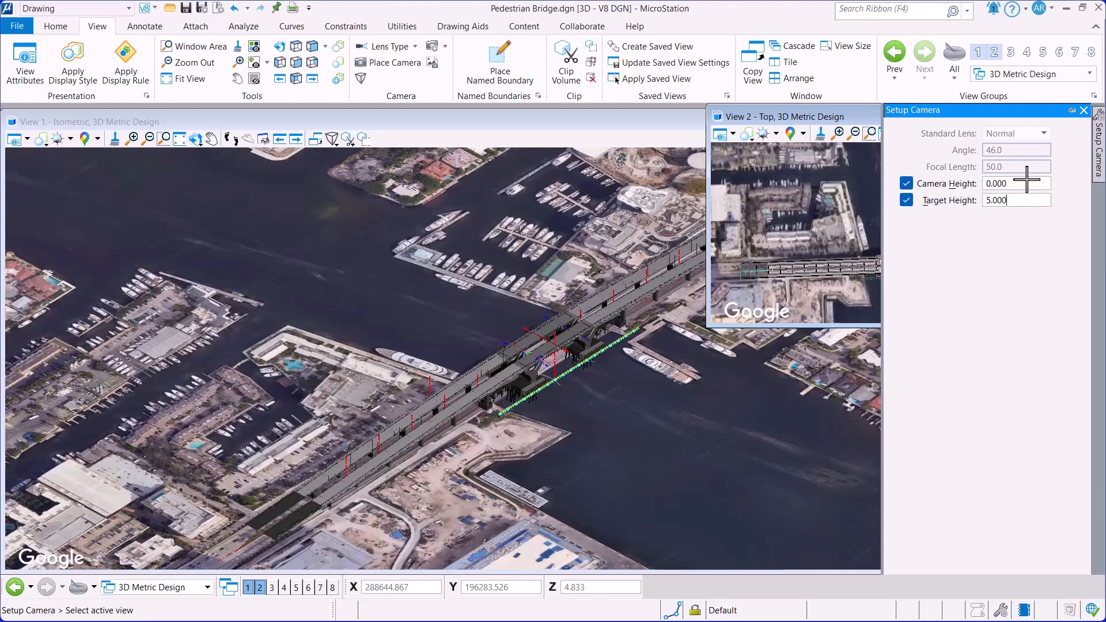
pyautogui.click(811, 117)
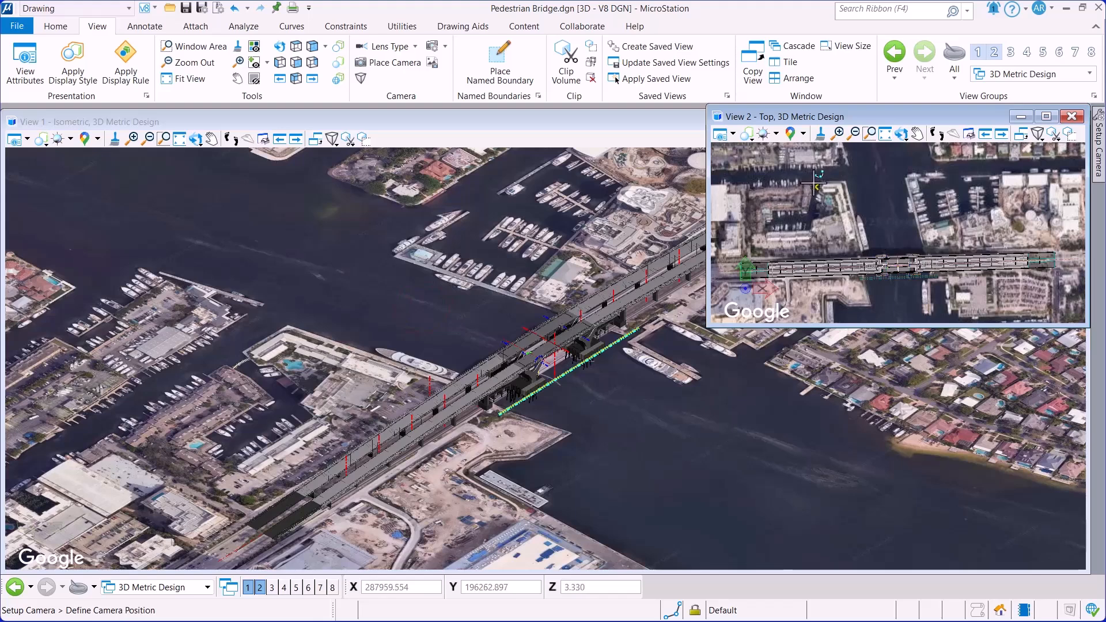
# Step: Place the camera at one end of the pedestrian bridge, aim it toward the far end of the road bridge, and close View 2
pyautogui.scroll(3, 813, 183)
pyautogui.scroll(3, 807, 189)
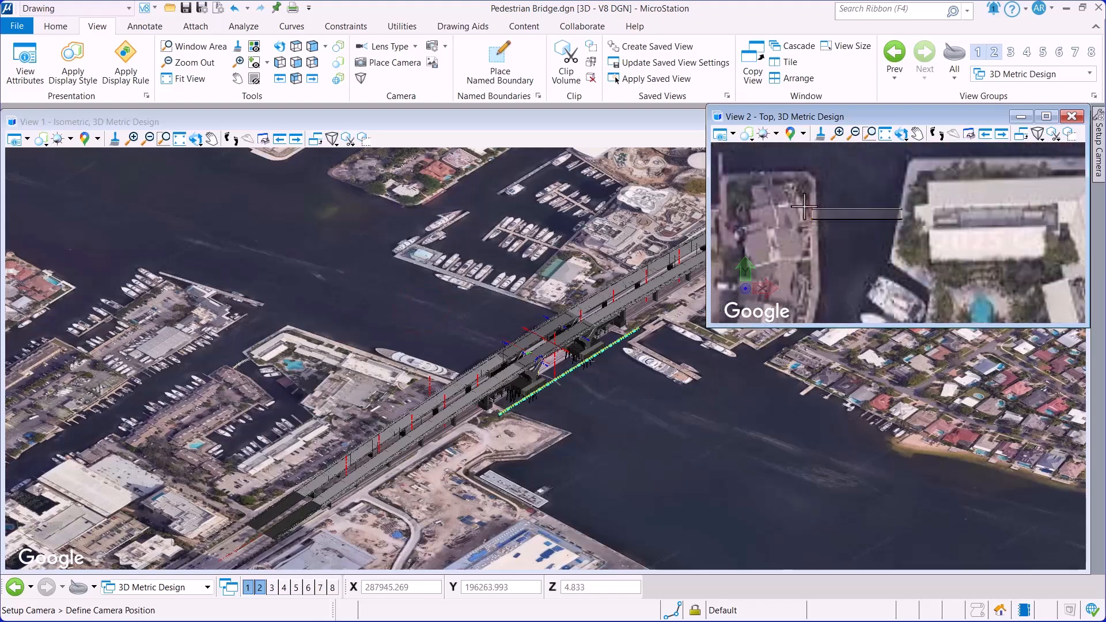
pyautogui.click(811, 206)
pyautogui.scroll(-3, 829, 225)
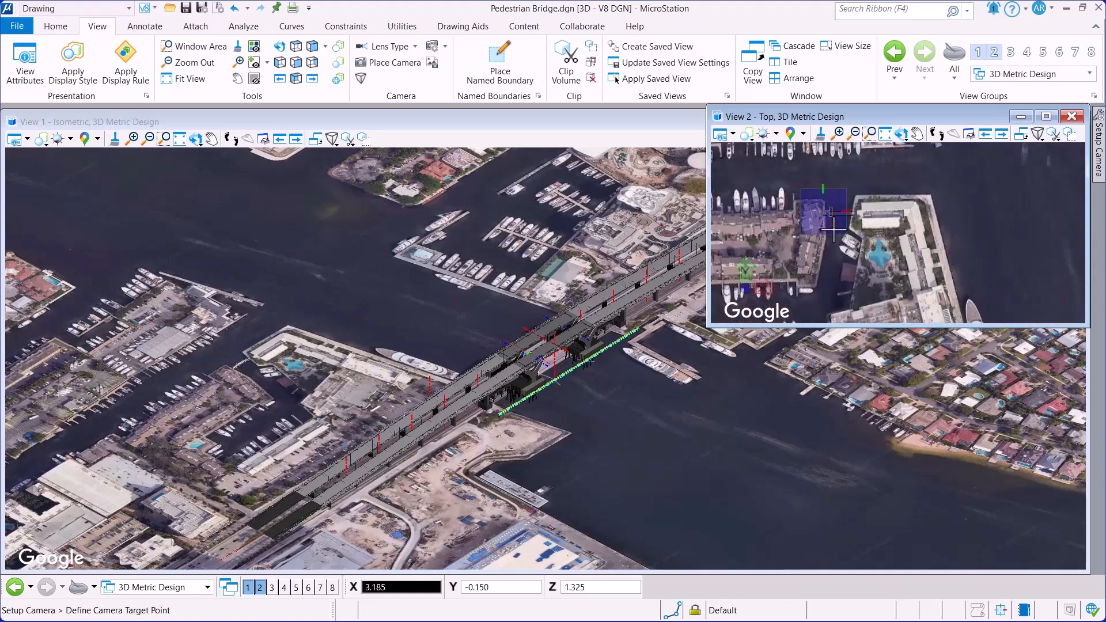
pyautogui.scroll(-2, 835, 236)
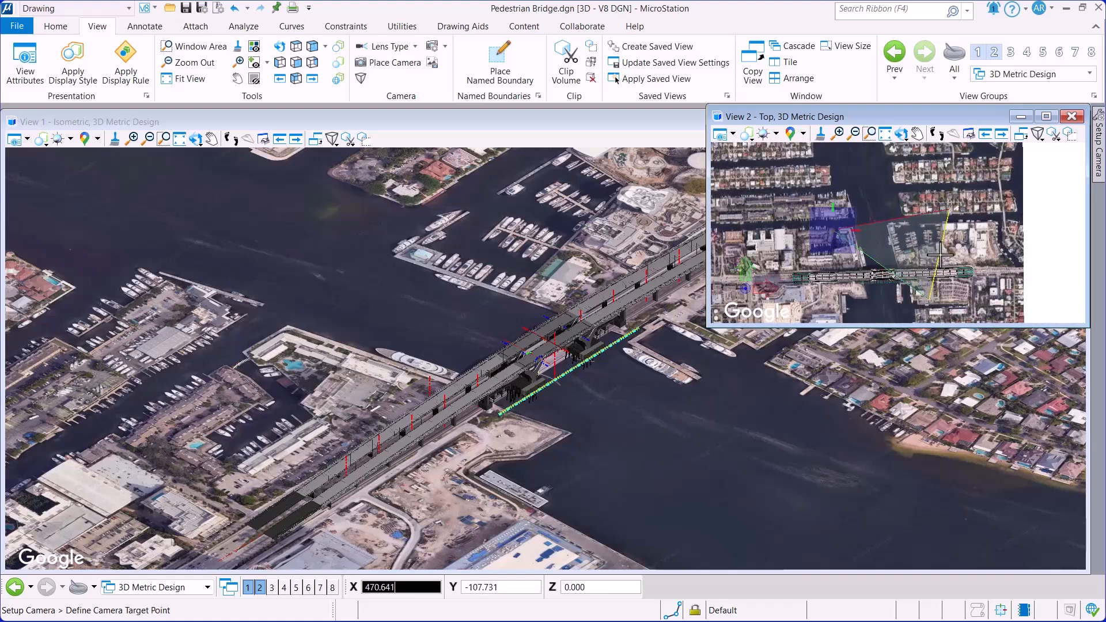
pyautogui.click(966, 268)
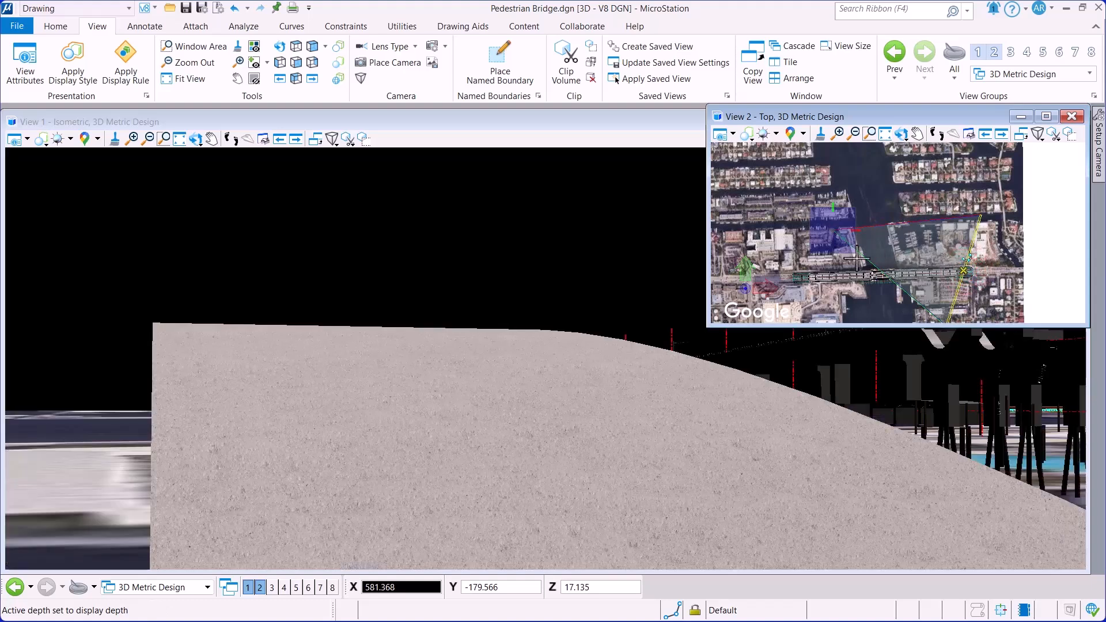
pyautogui.rightClick(652, 248)
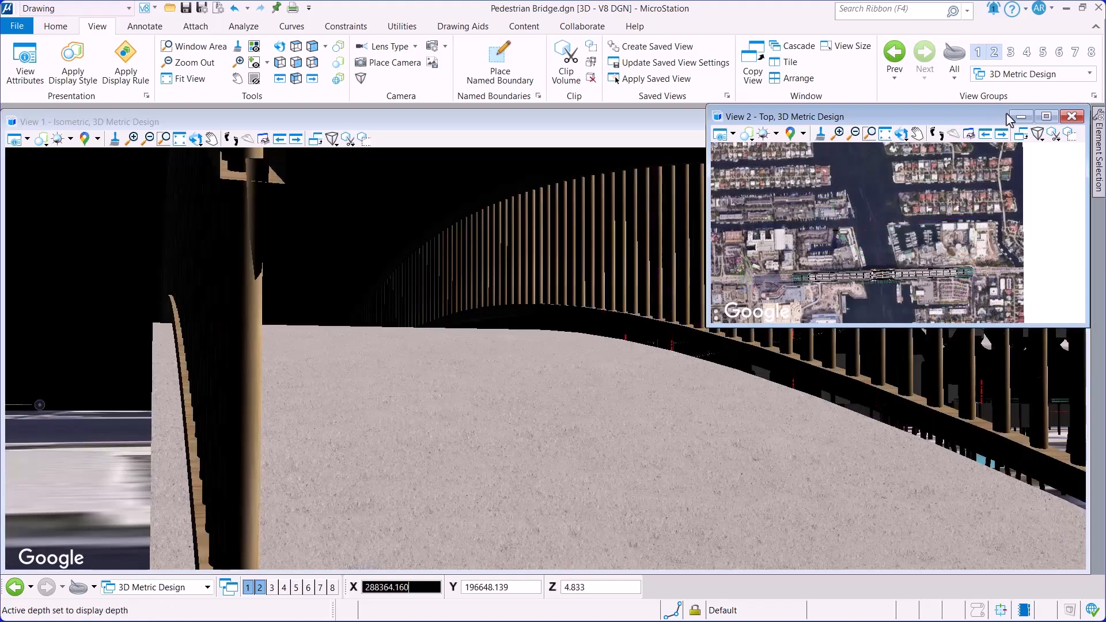
pyautogui.click(1072, 117)
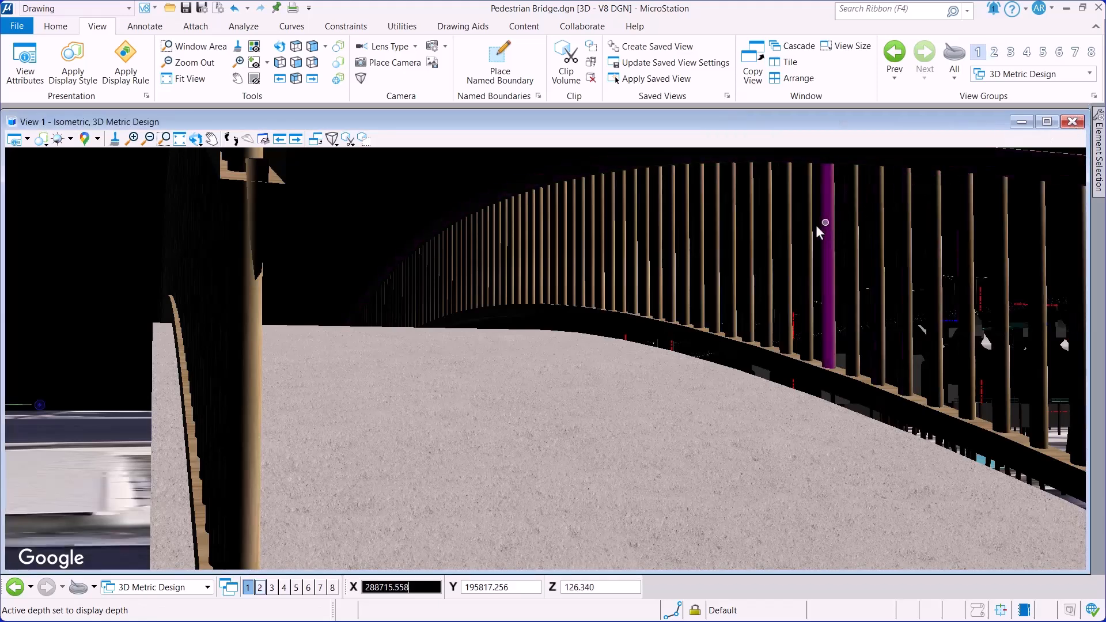
# Step: Examine the pedestrian bridge through the placed camera, rotating the view to look down along its deck and out over the surrounding marina
pyautogui.scroll(-5, 411, 258)
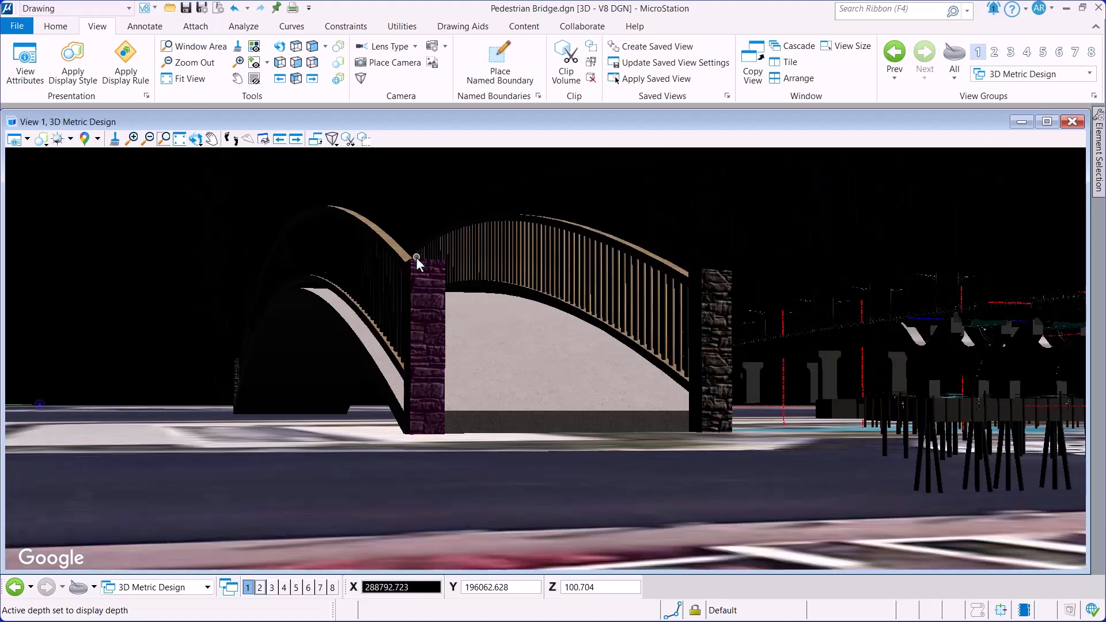
pyautogui.scroll(-2, 417, 257)
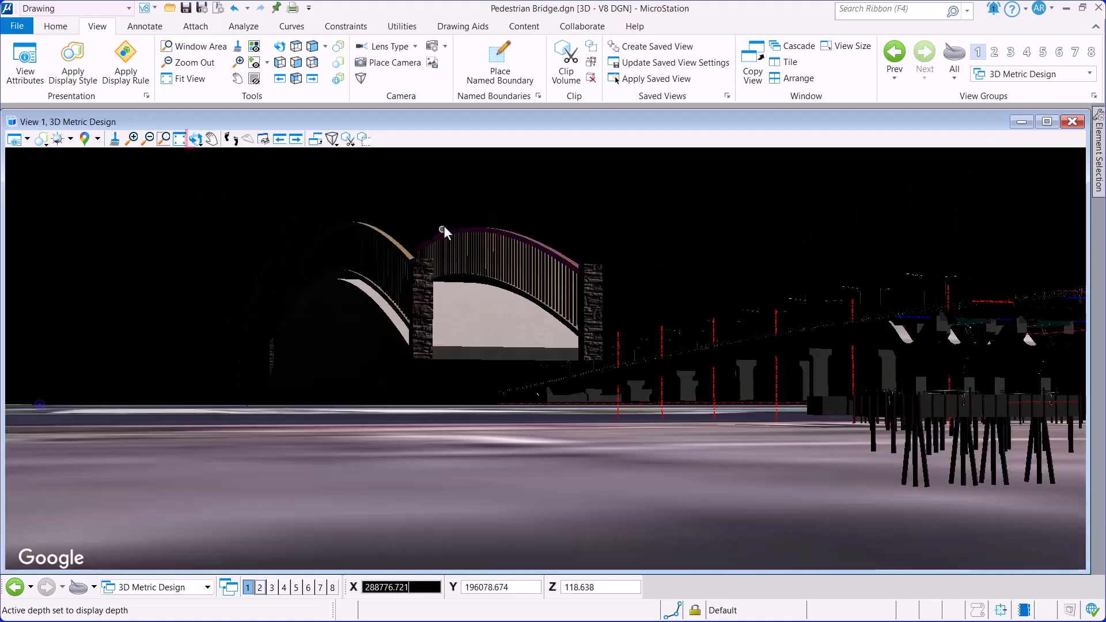
pyautogui.click(195, 138)
pyautogui.click(198, 143)
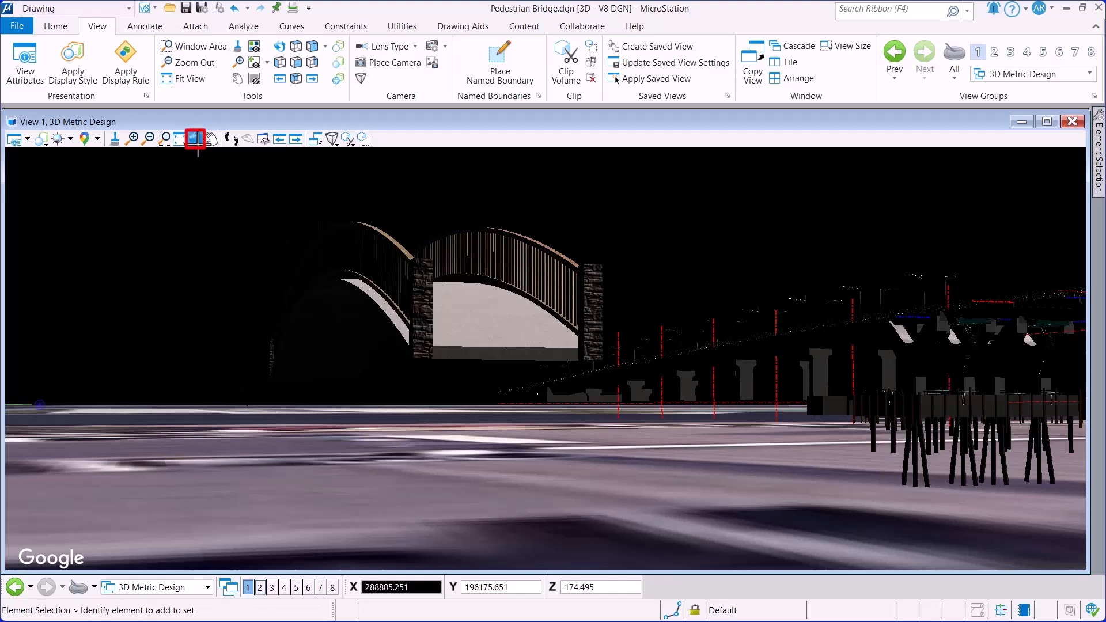
pyautogui.click(200, 145)
pyautogui.click(233, 155)
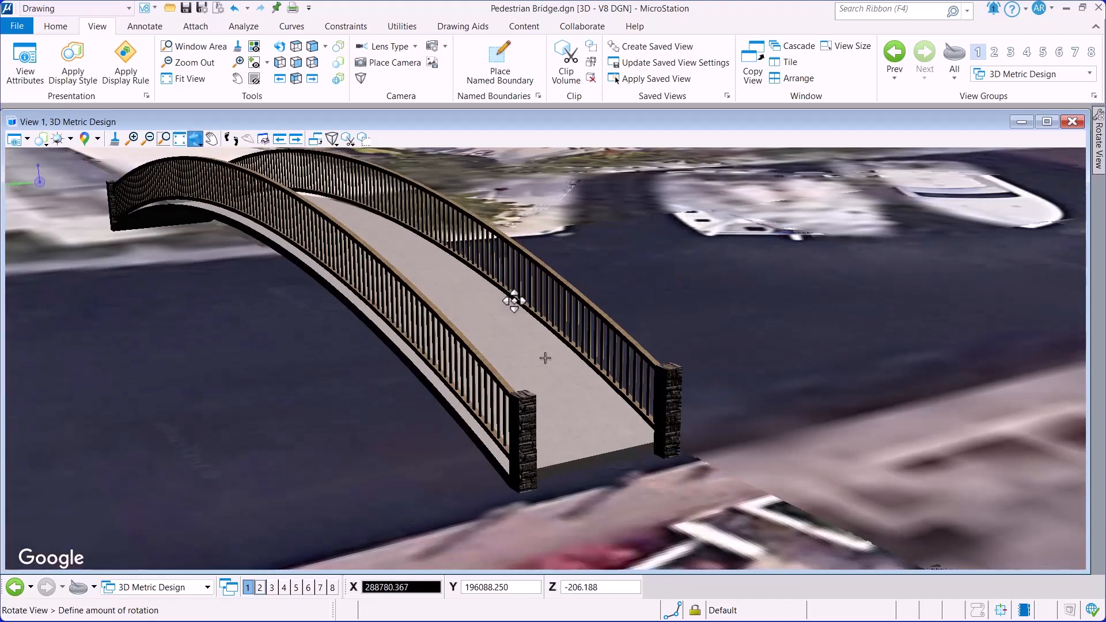
pyautogui.click(513, 297)
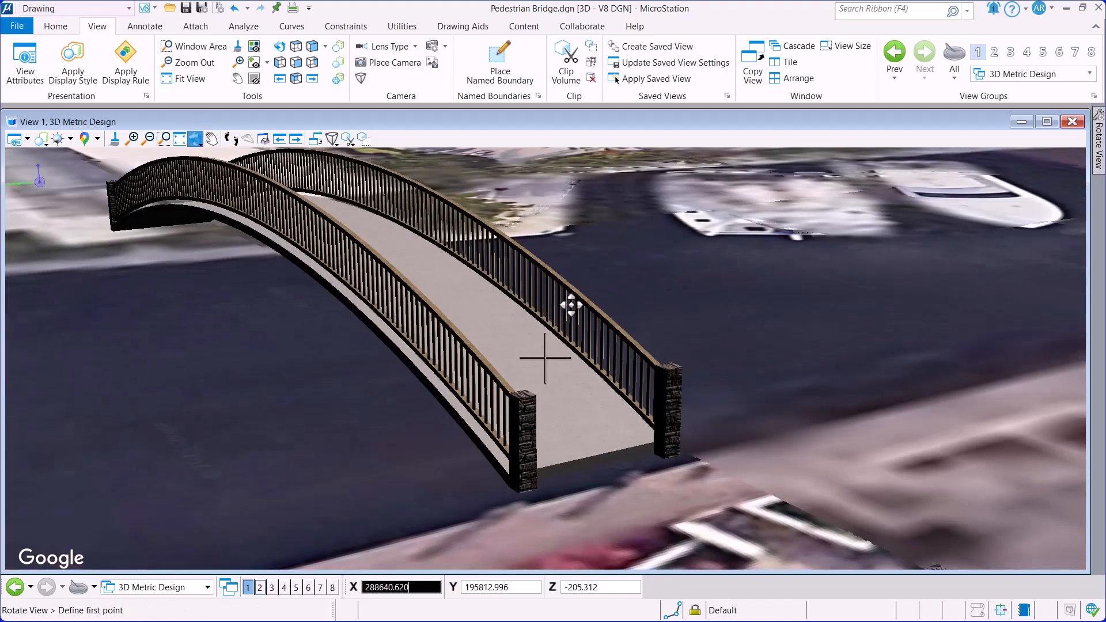
pyautogui.scroll(-5, 627, 282)
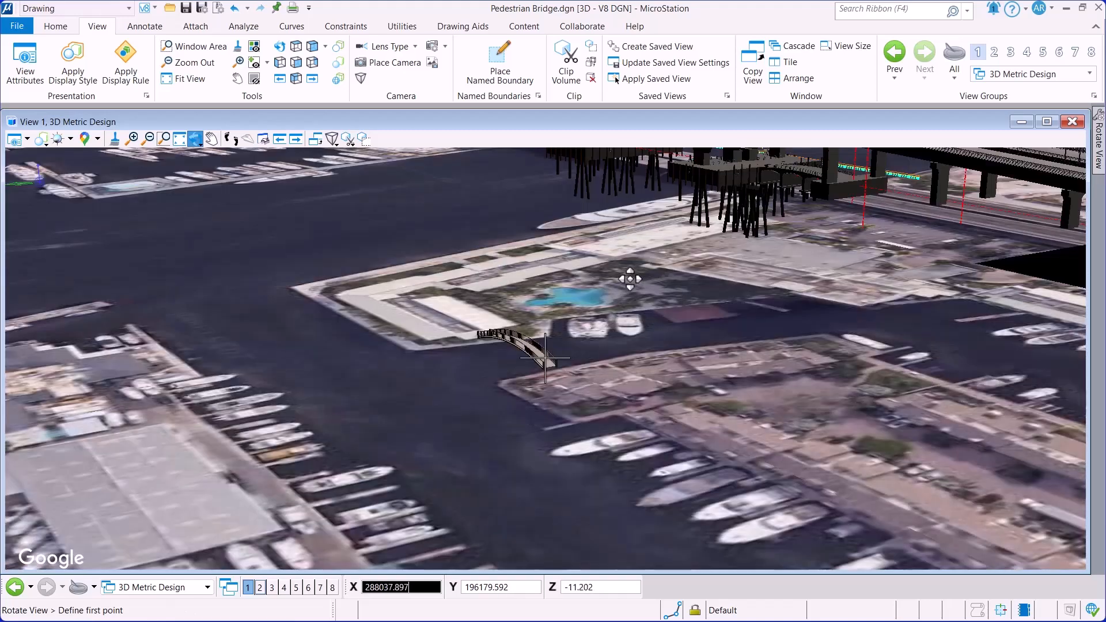
pyautogui.rightClick(371, 222)
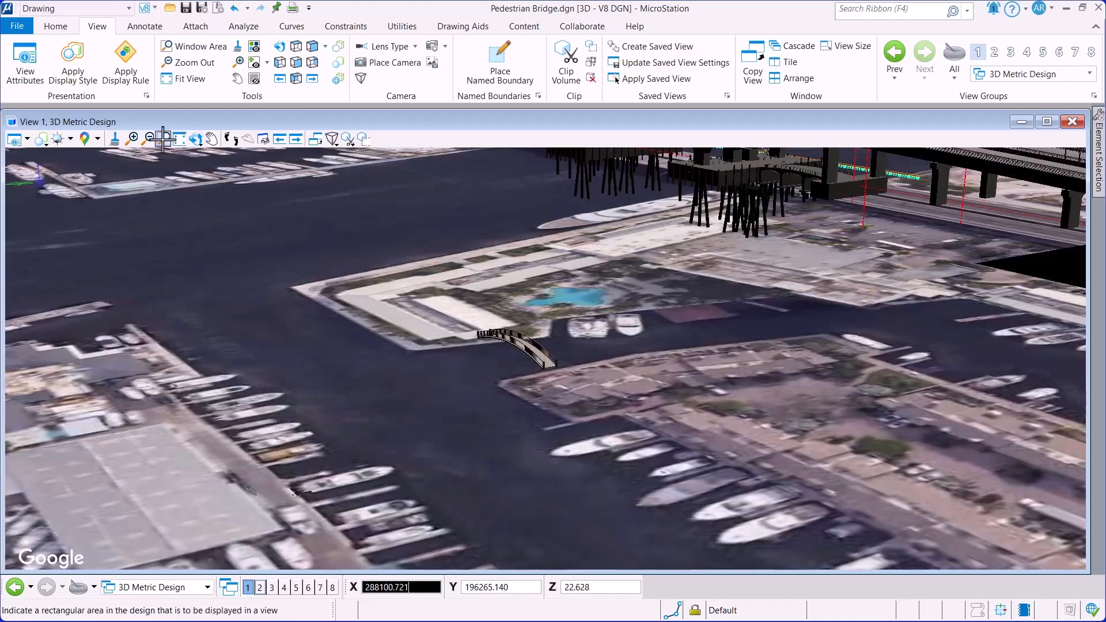
# Step: Examine the pedestrian bridge in context with the road bridge, tilting and zooming the view until both are framed together
pyautogui.click(164, 139)
pyautogui.scroll(-3, 267, 206)
pyautogui.moveTo(332, 222); pyautogui.dragTo(578, 330, button='middle')
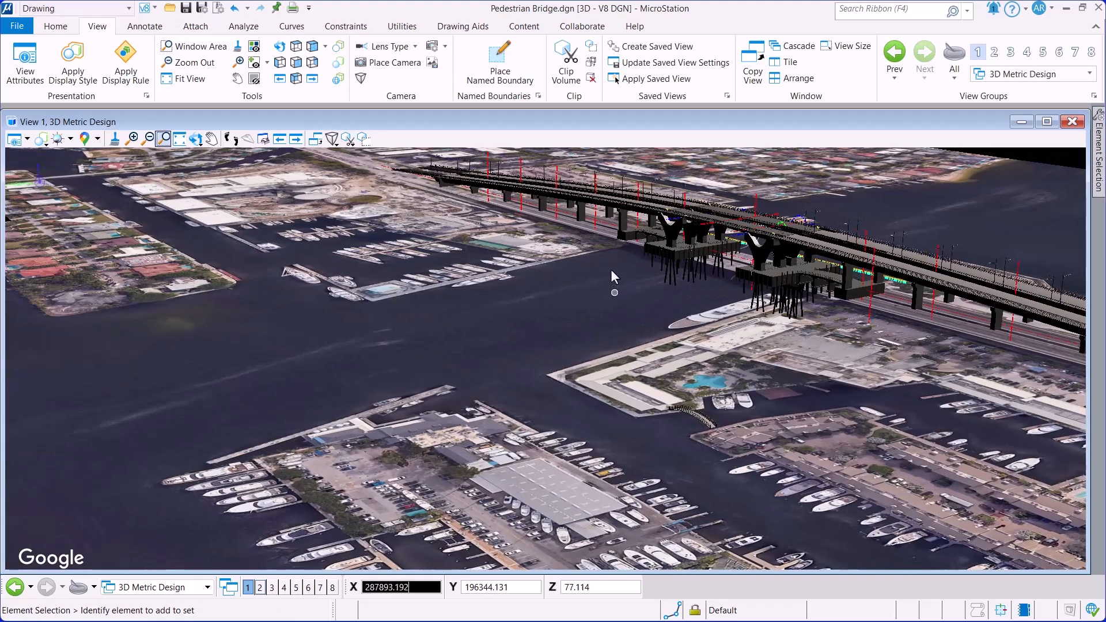
pyautogui.click(202, 9)
pyautogui.click(195, 139)
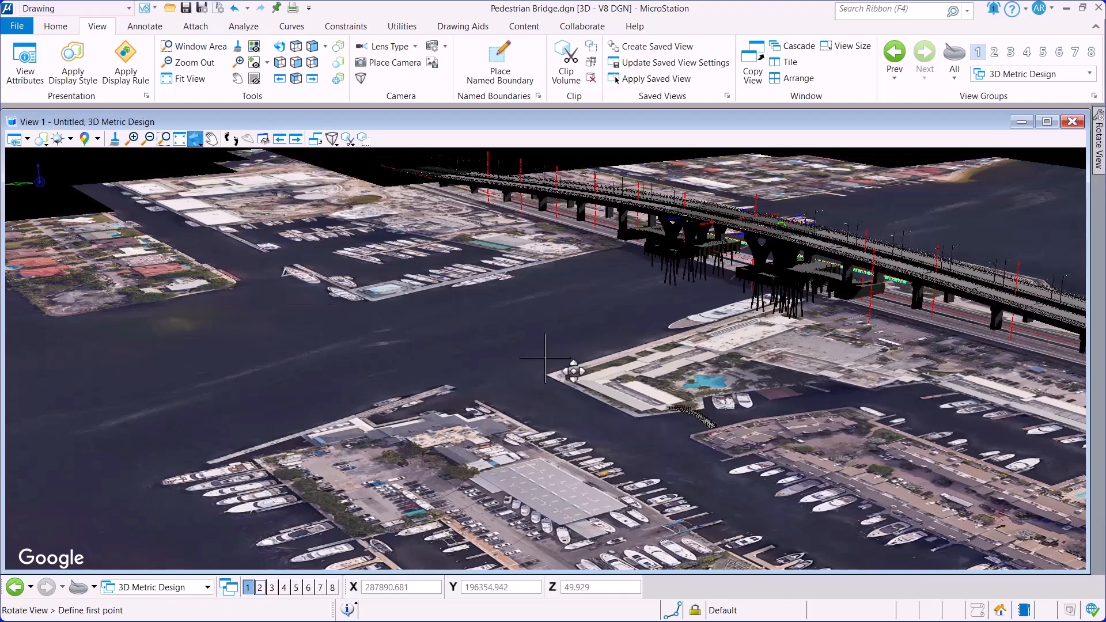
pyautogui.click(669, 406)
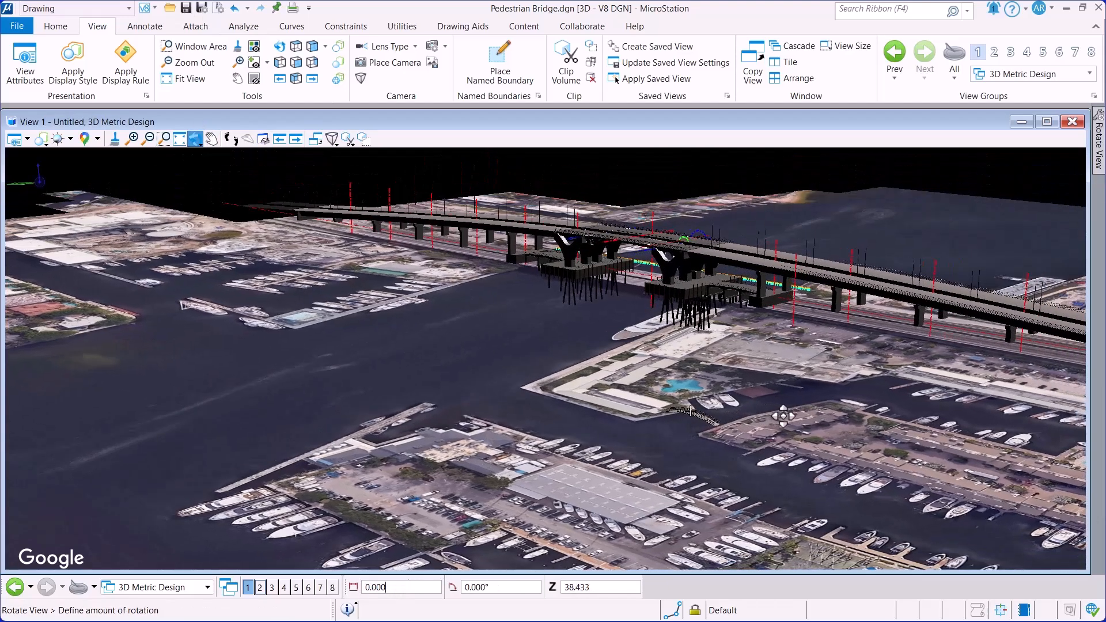
pyautogui.click(799, 409)
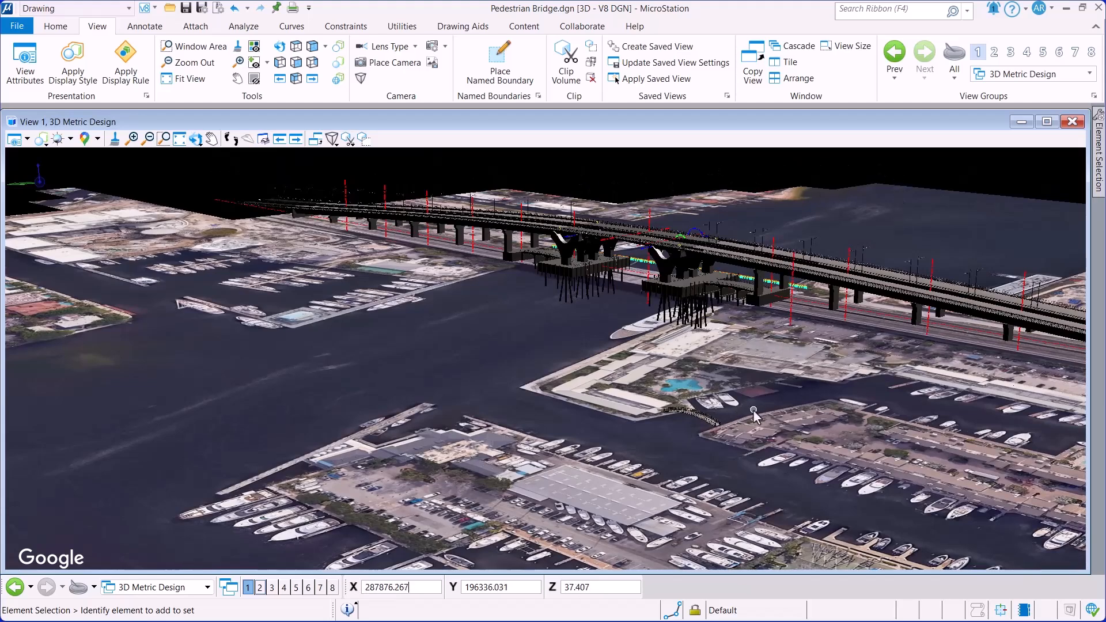
pyautogui.click(164, 139)
pyautogui.click(162, 155)
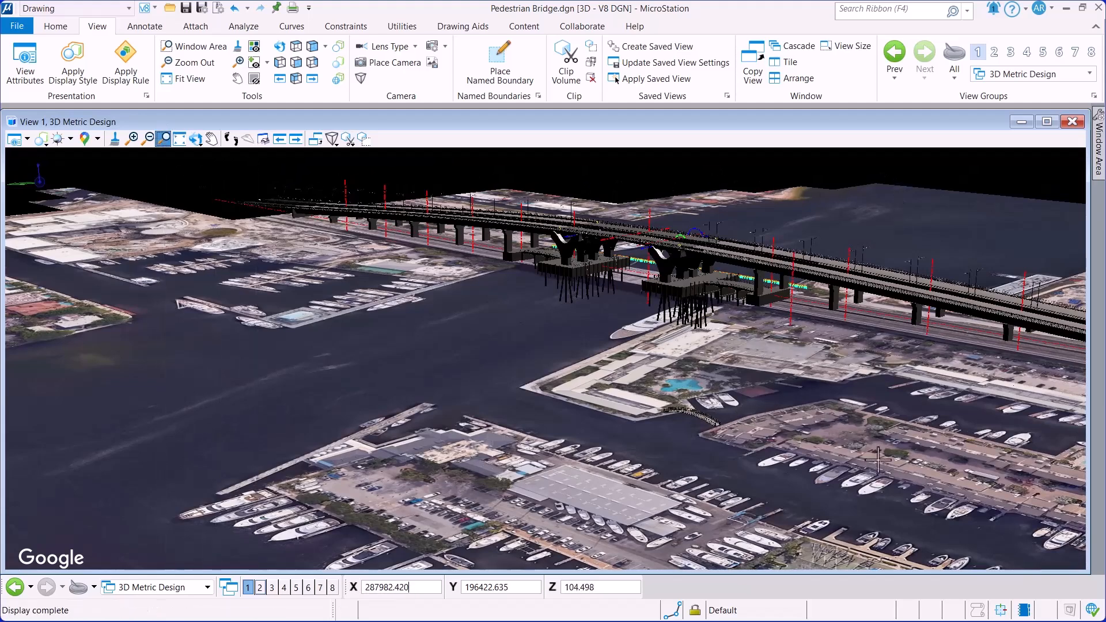
pyautogui.click(992, 454)
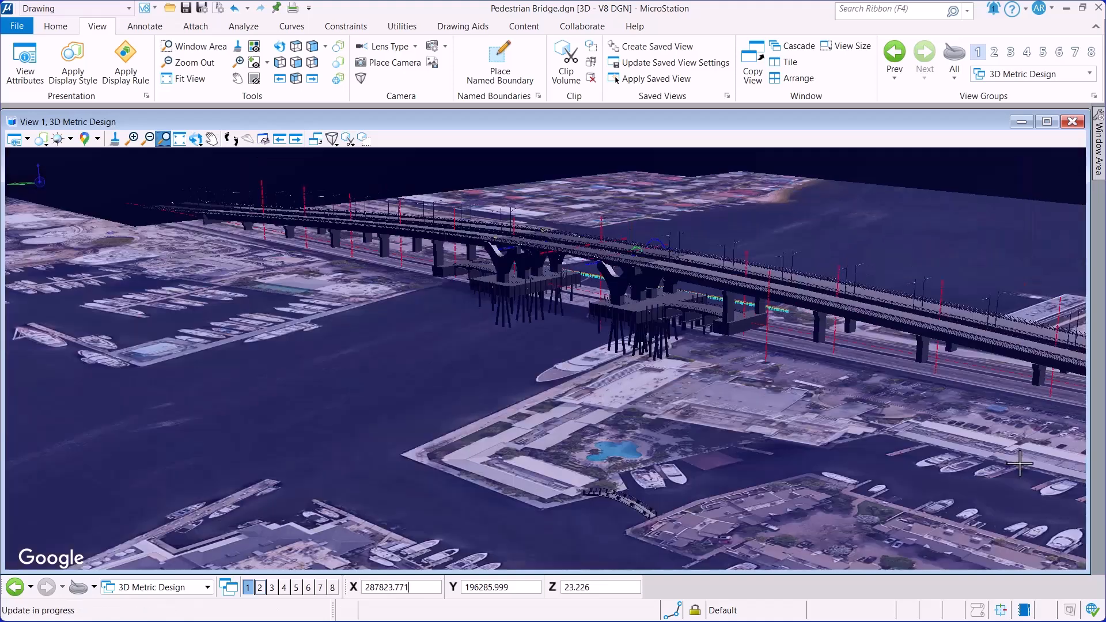
pyautogui.rightClick(833, 405)
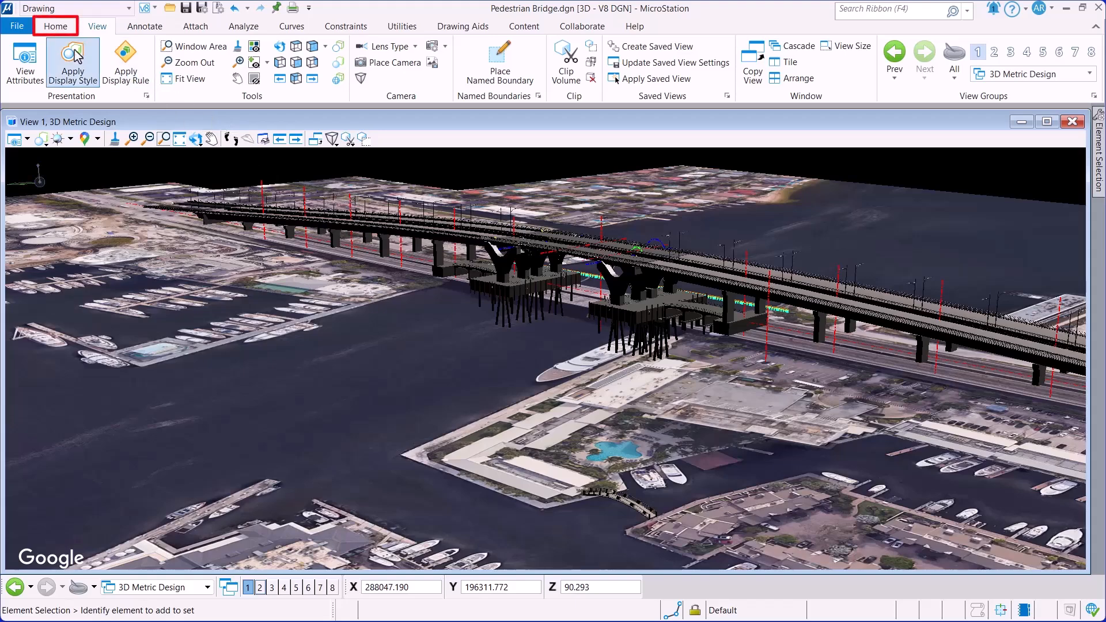
# Step: Start attaching a reference and browse to the dgn folder of the River Bridge WorkSet
pyautogui.click(56, 33)
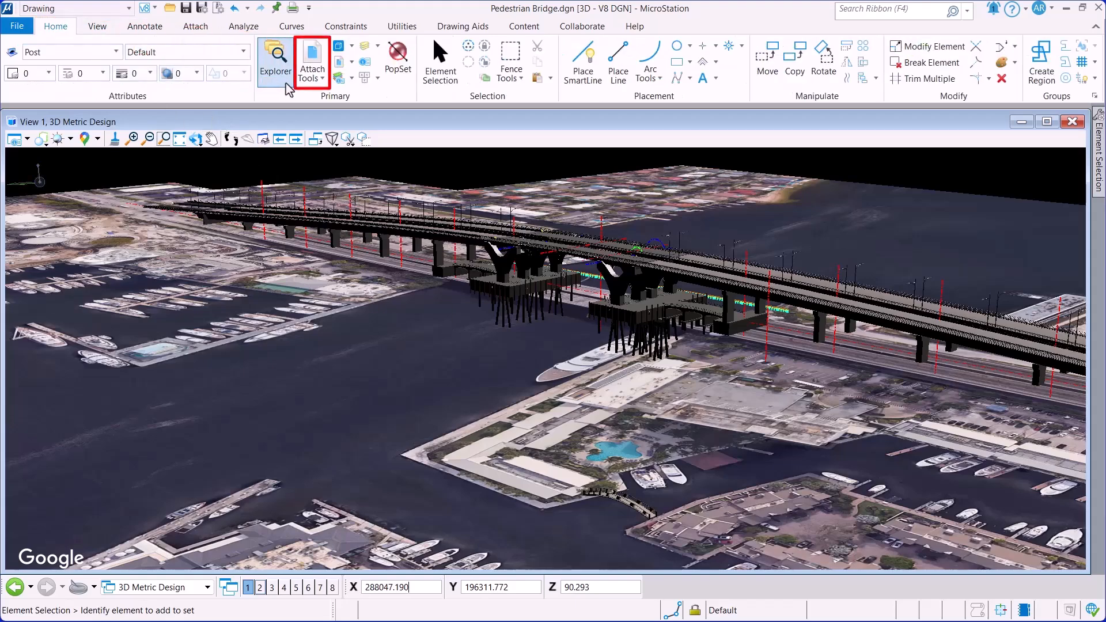
pyautogui.click(309, 80)
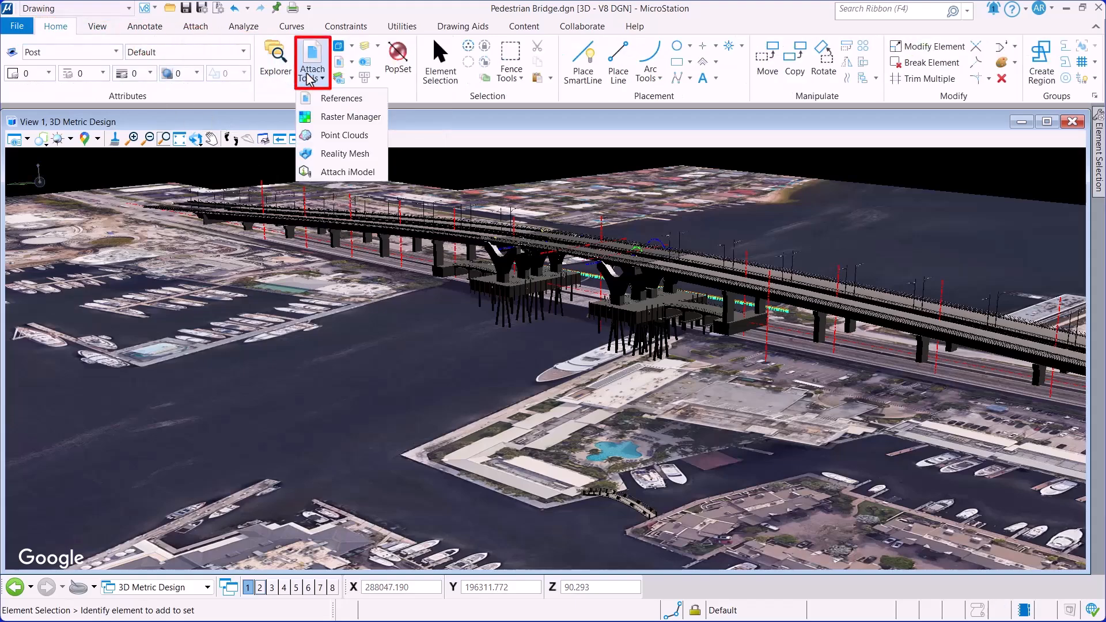
pyautogui.click(334, 101)
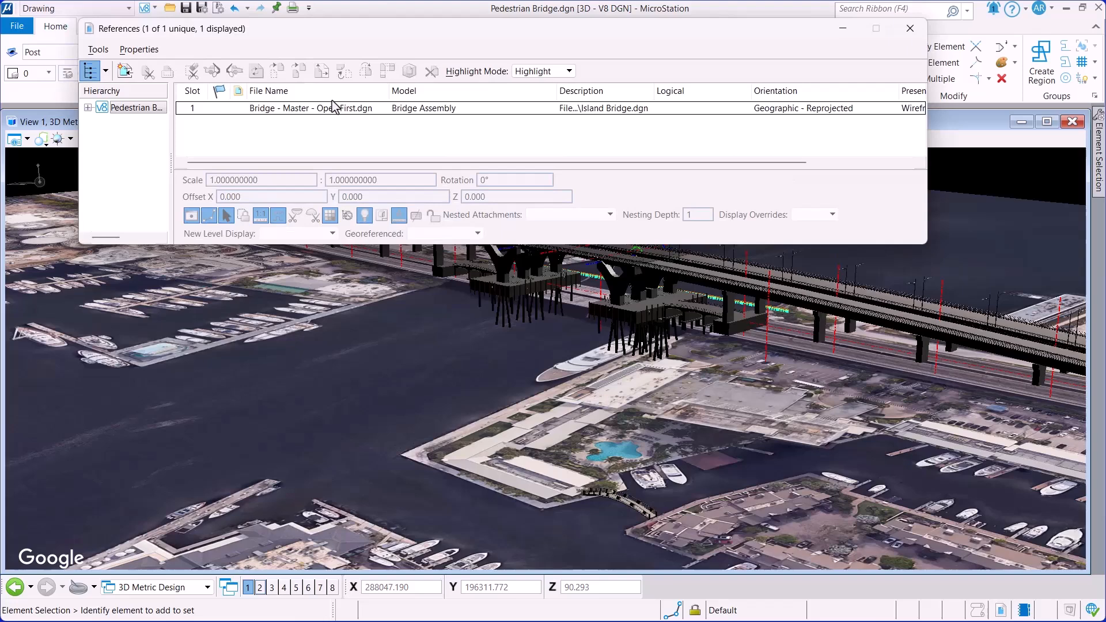
pyautogui.click(124, 71)
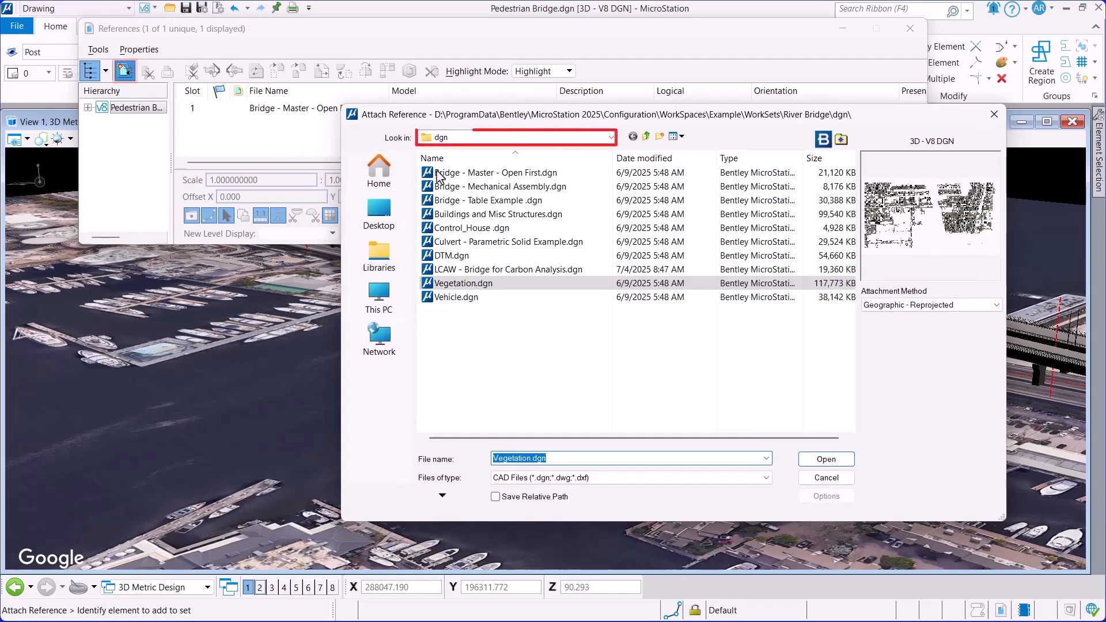
pyautogui.click(610, 137)
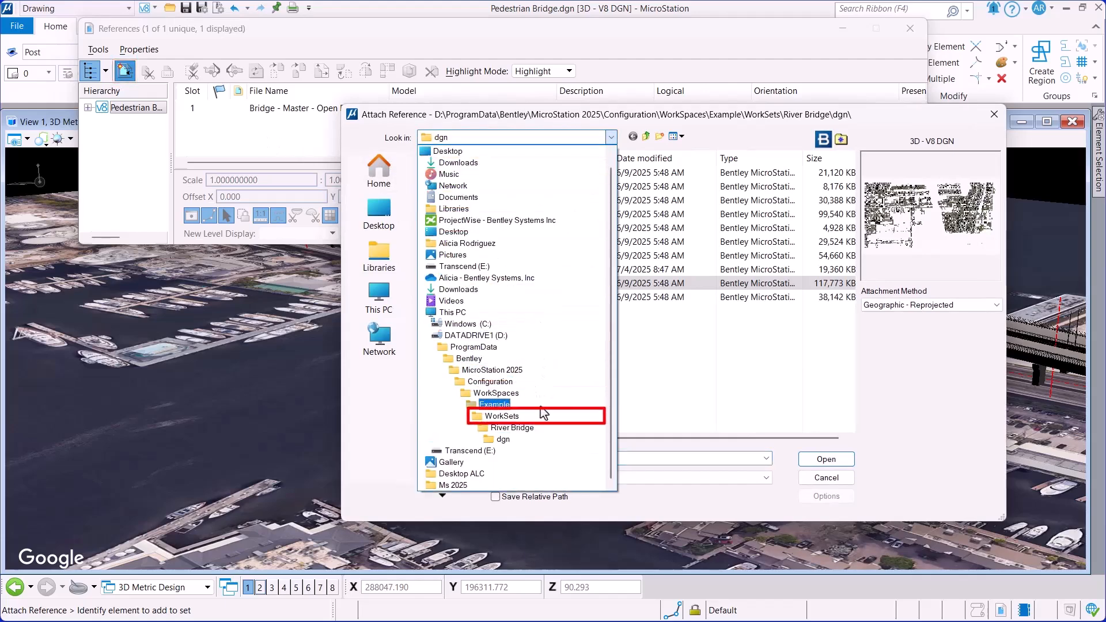
pyautogui.click(541, 416)
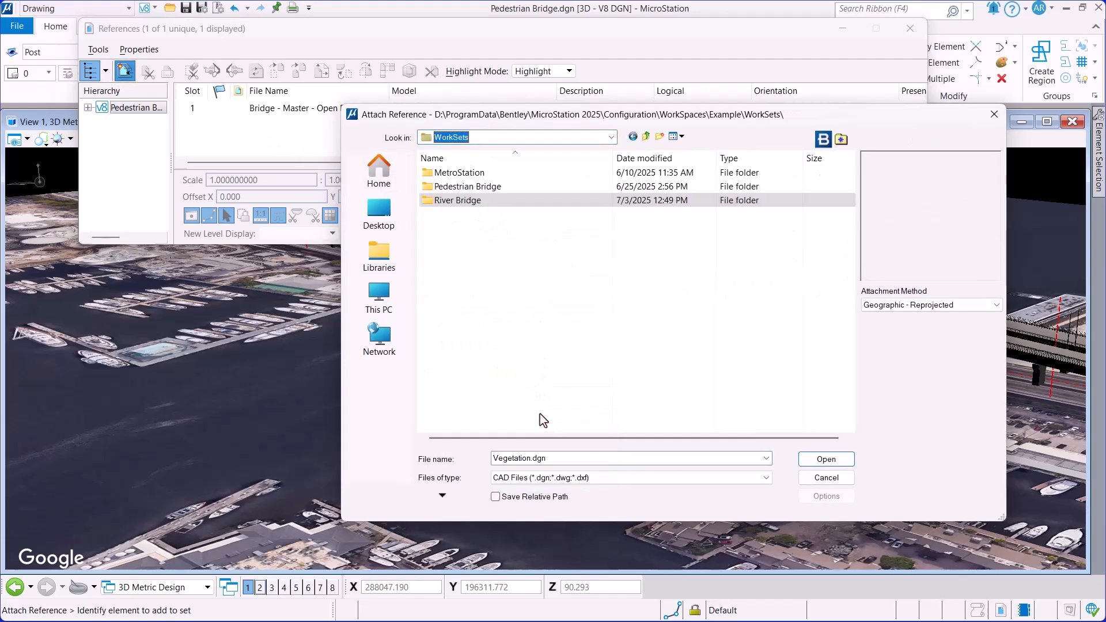
pyautogui.doubleClick(491, 205)
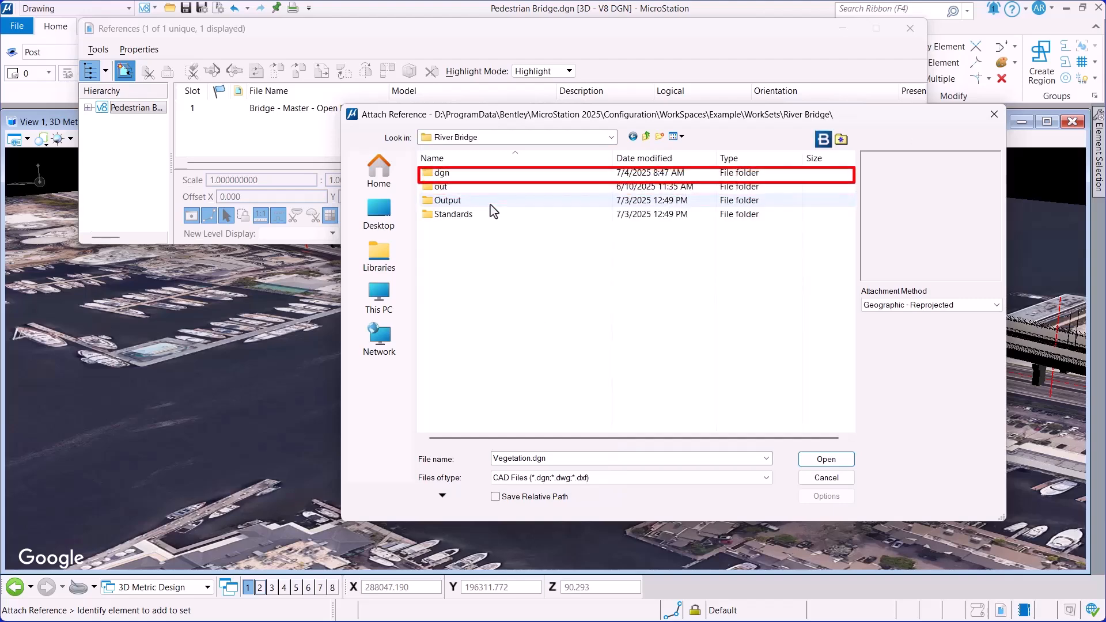
pyautogui.doubleClick(505, 174)
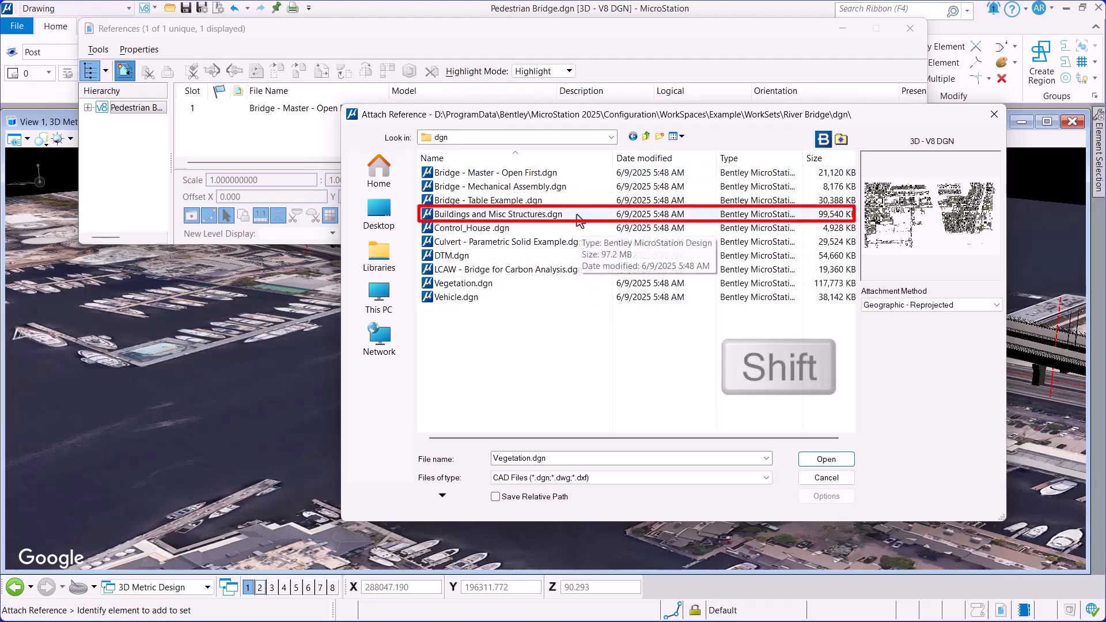
# Step: Attach Buildings and Misc Structures.dgn and Vegetation.dgn together as references despite the WorkSet alert, and close the References dialog
pyautogui.keyDown('shift'); pyautogui.click(578, 218); pyautogui.keyUp('shift')
pyautogui.keyDown('ctrl'); pyautogui.click(513, 285); pyautogui.keyUp('ctrl')
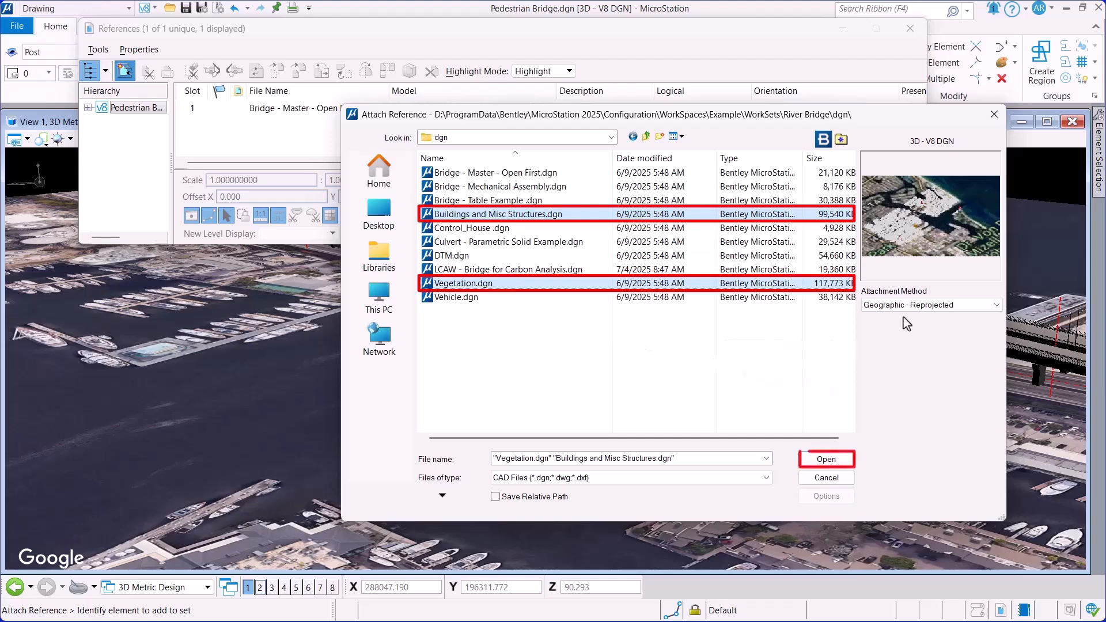
pyautogui.click(826, 459)
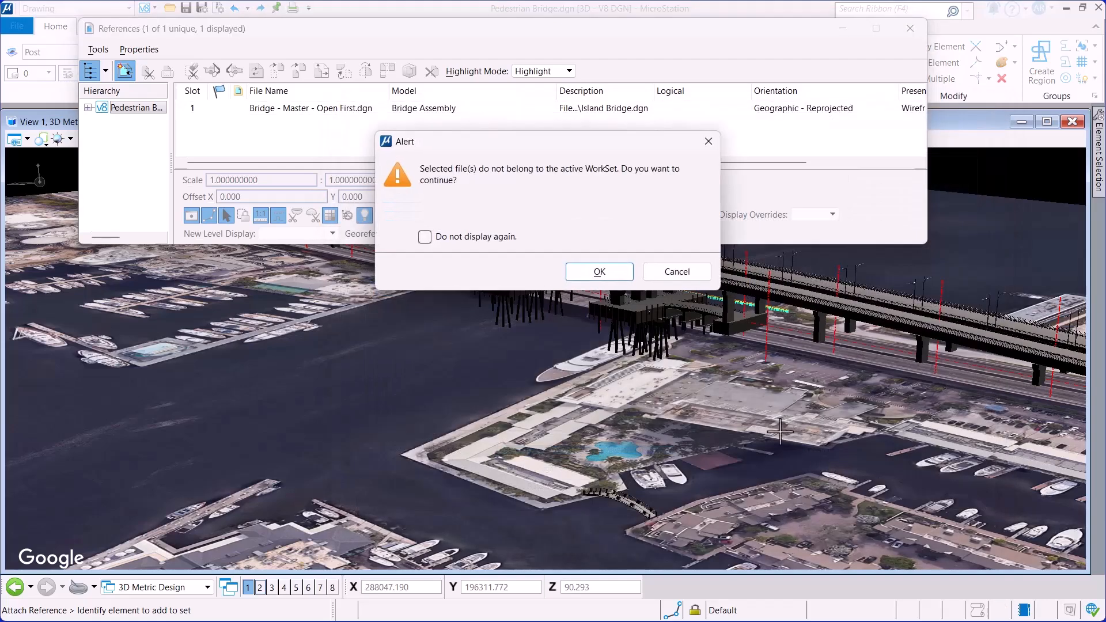
pyautogui.click(599, 272)
pyautogui.click(601, 271)
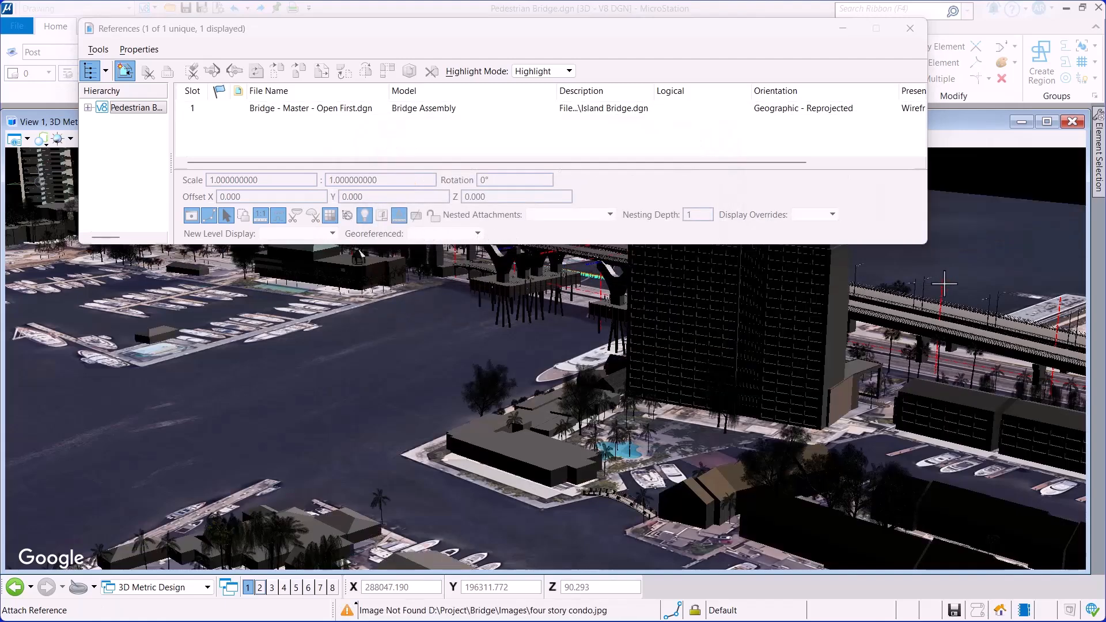
pyautogui.click(910, 29)
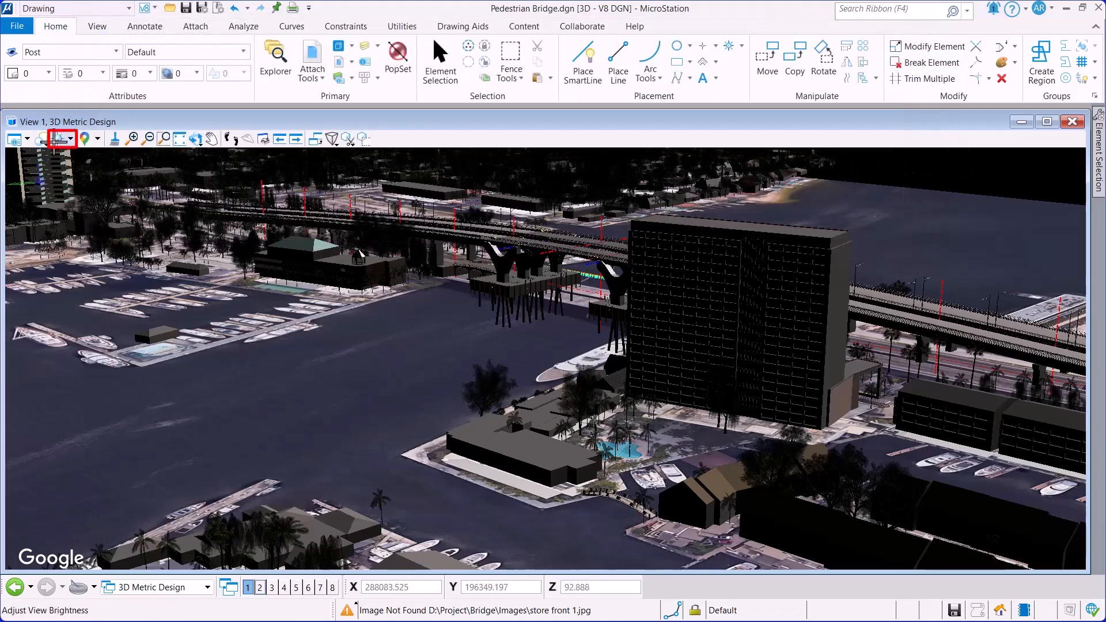
# Step: Turn on default lighting for View 1 and set the background map's display plane to Design Plane
pyautogui.click(60, 138)
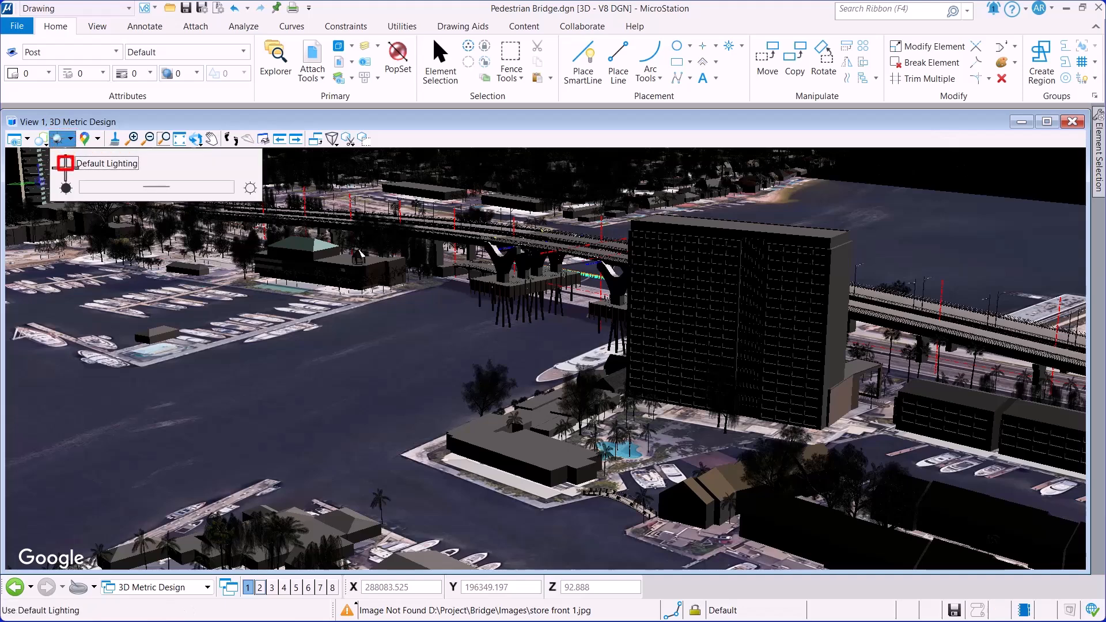
pyautogui.click(65, 163)
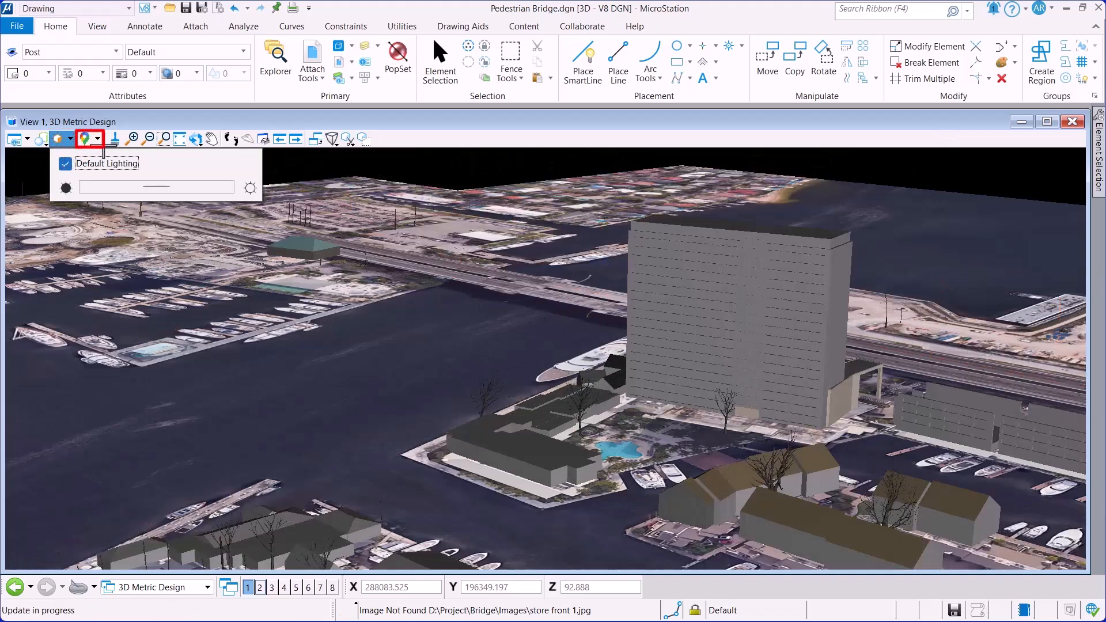
pyautogui.click(90, 139)
pyautogui.click(237, 197)
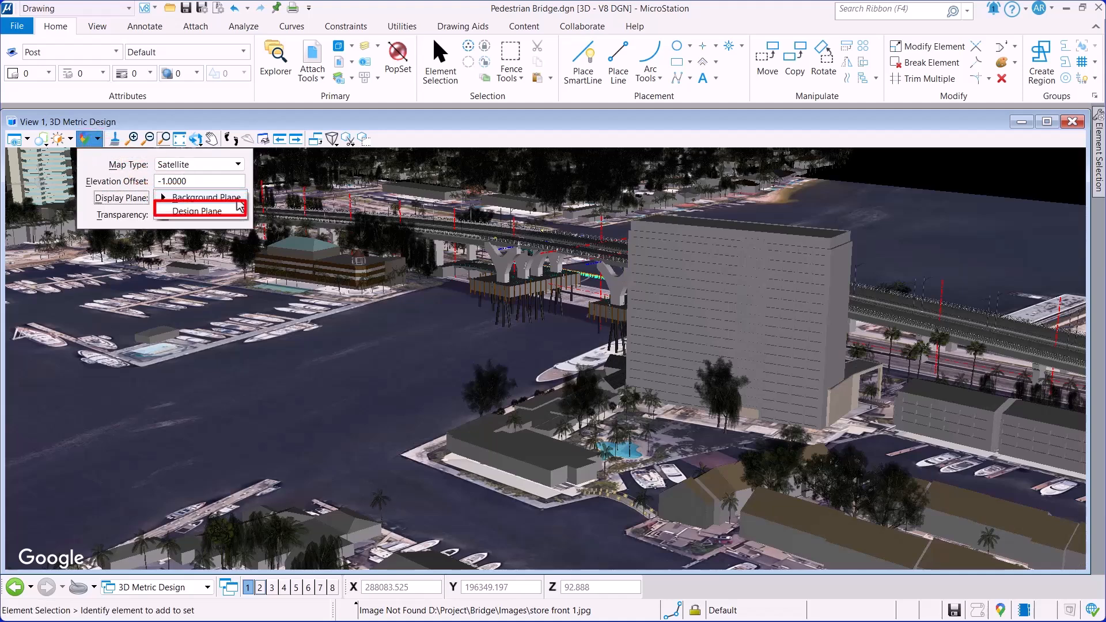
pyautogui.click(234, 214)
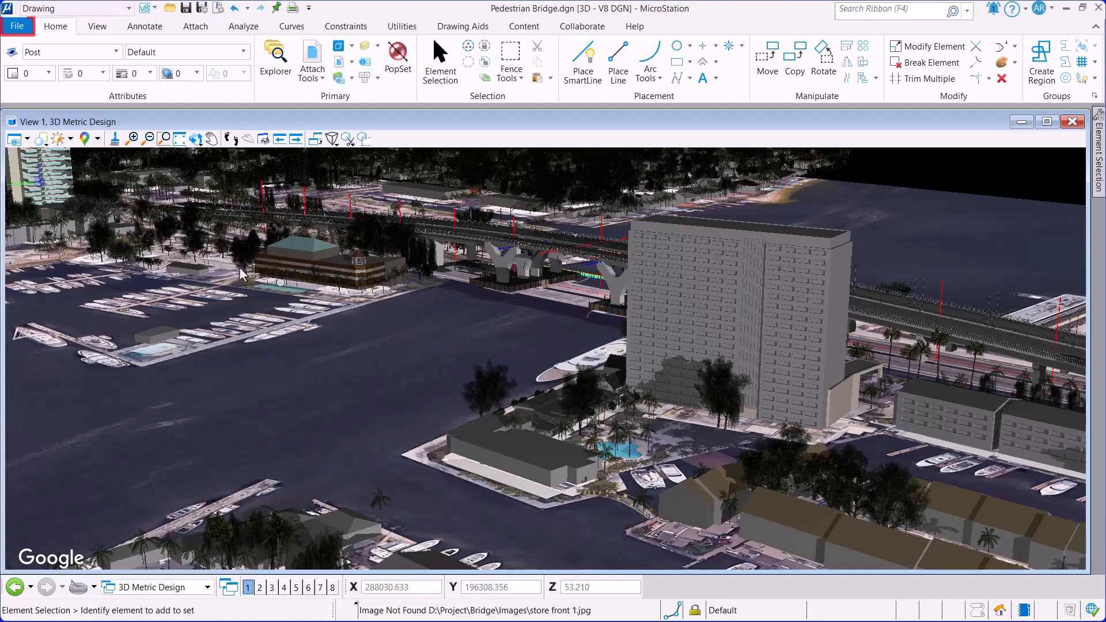
# Step: Enable a view background image in the design file settings, using Alsace Material Preview.jpg
pyautogui.click(18, 26)
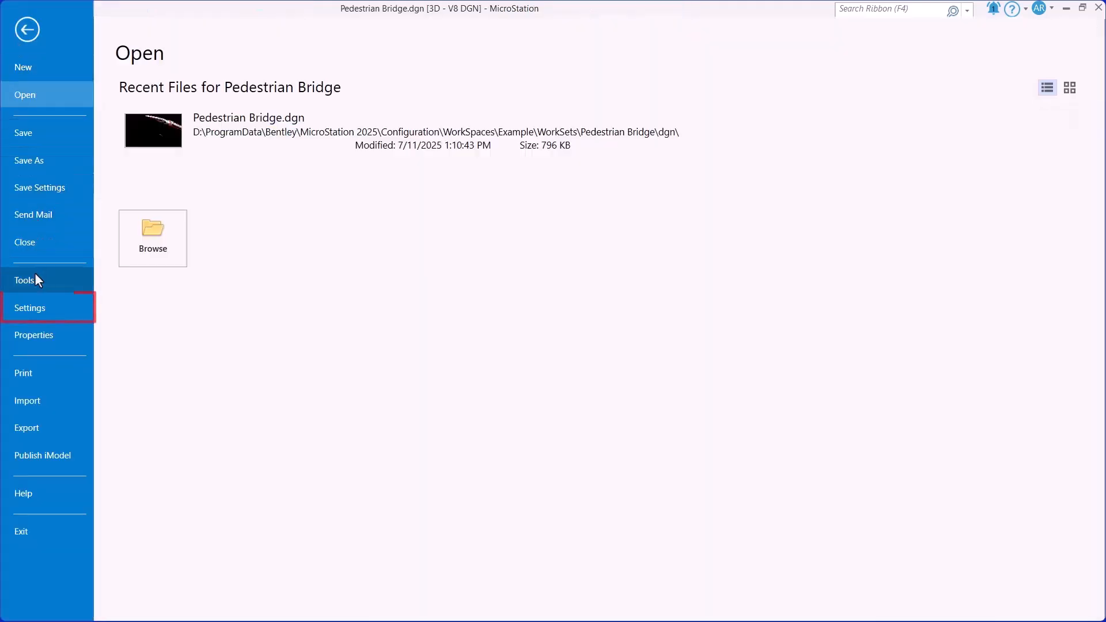
pyautogui.click(26, 311)
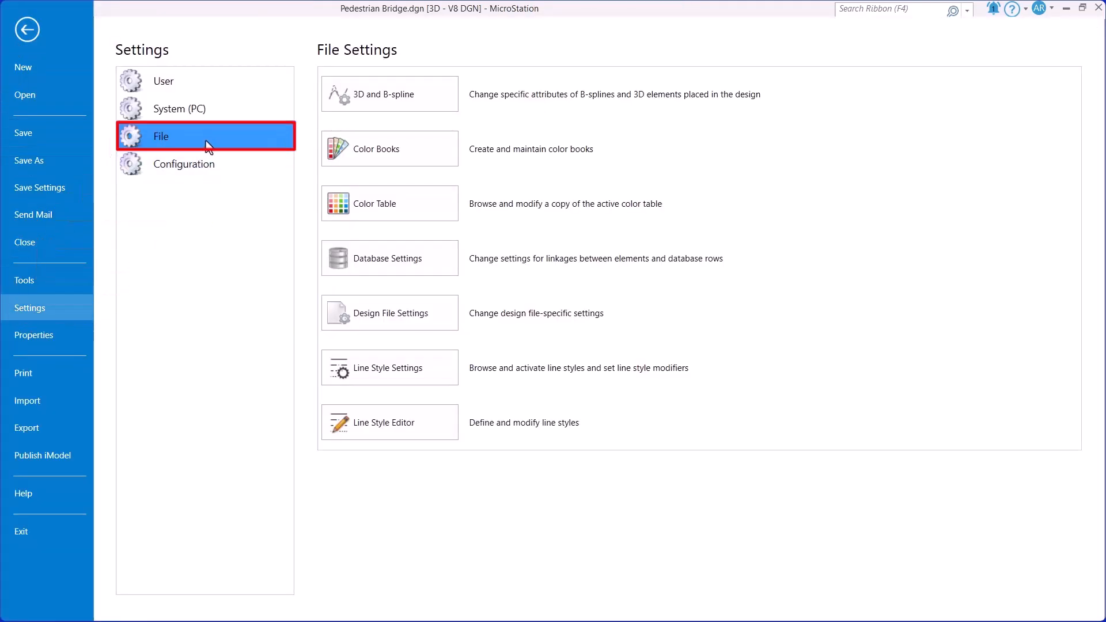
pyautogui.click(420, 327)
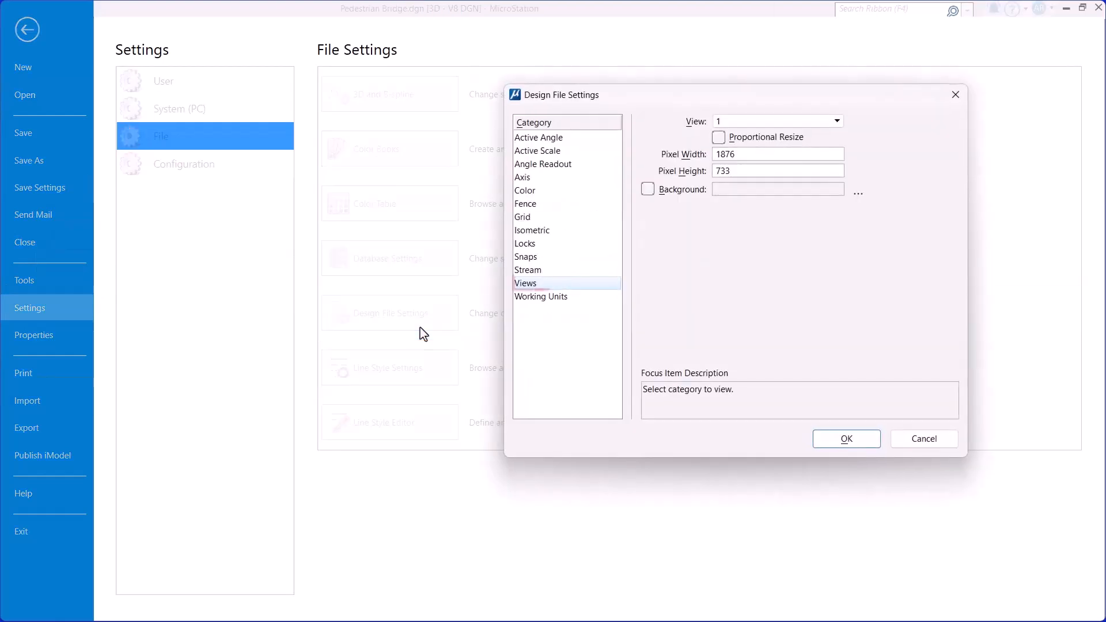
pyautogui.click(647, 189)
pyautogui.click(857, 190)
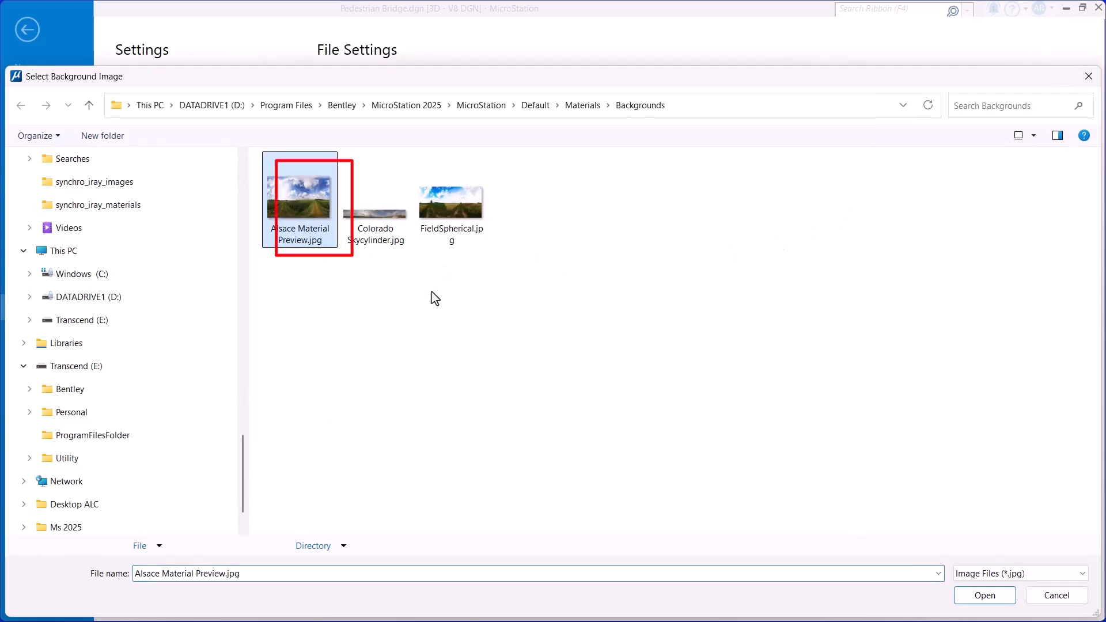
pyautogui.click(978, 597)
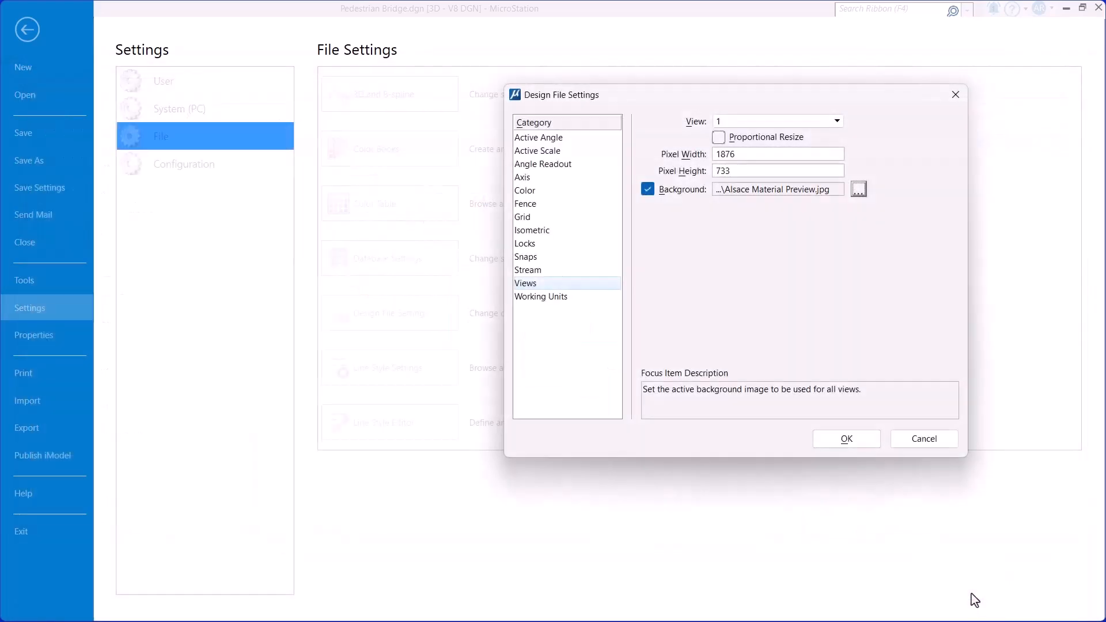
pyautogui.click(842, 439)
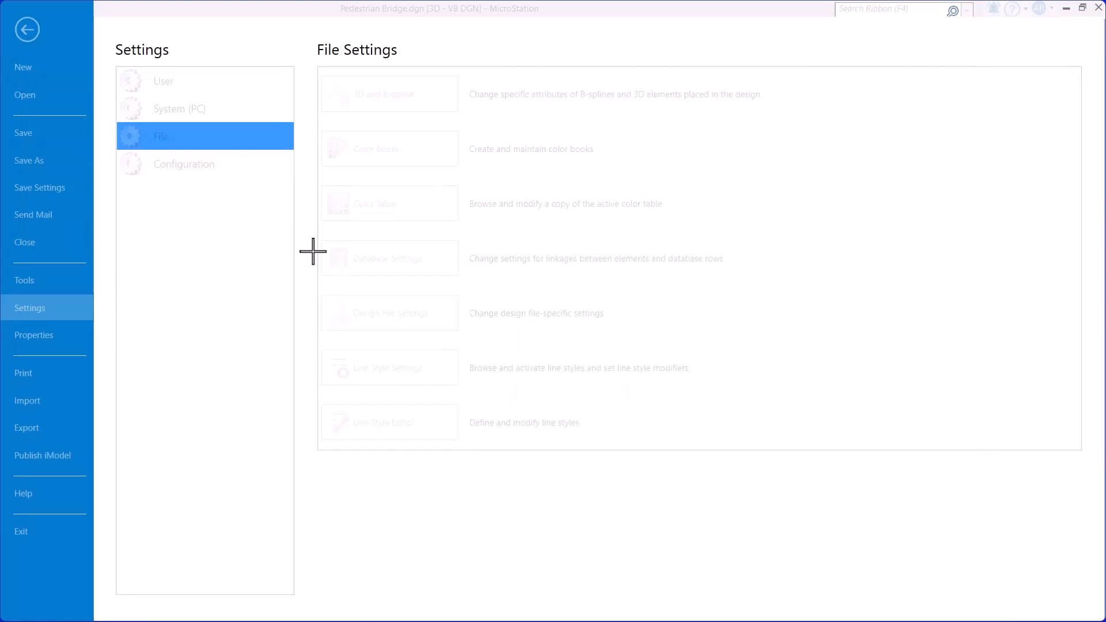
pyautogui.click(24, 30)
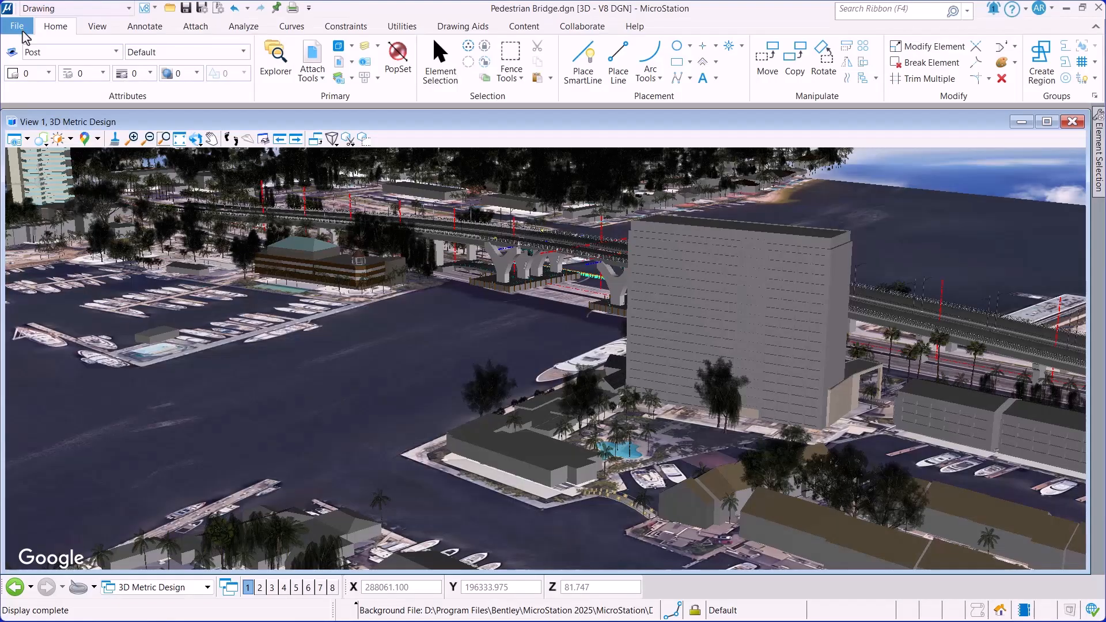
pyautogui.click(25, 139)
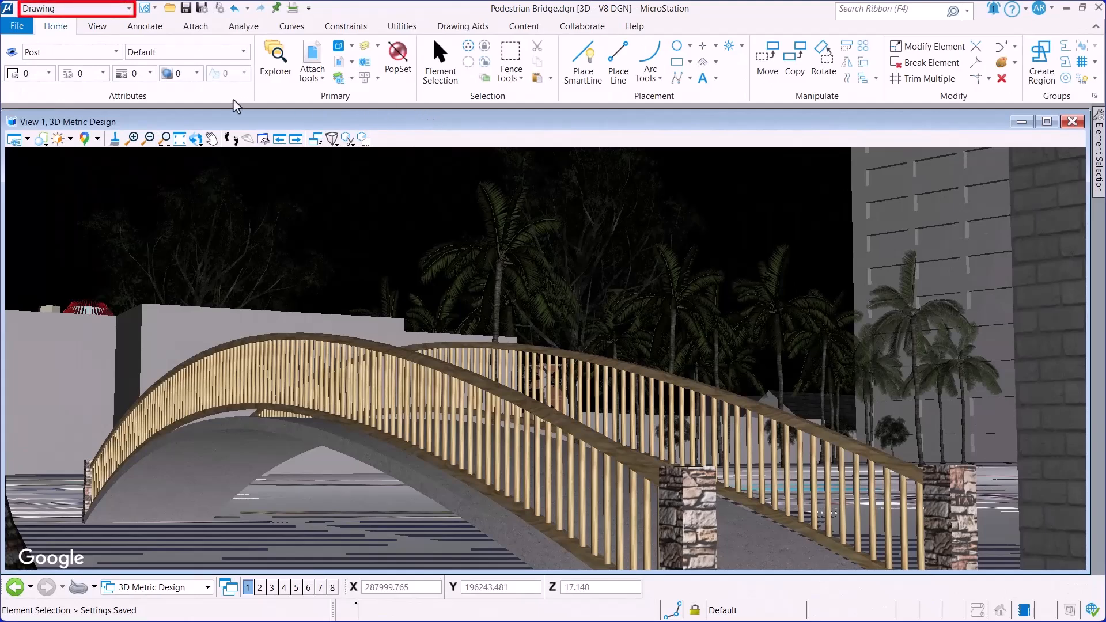
# Step: Switch to the Visualization workflow and load the Morning light setup in the Light Manager for the Vue rendering
pyautogui.click(128, 9)
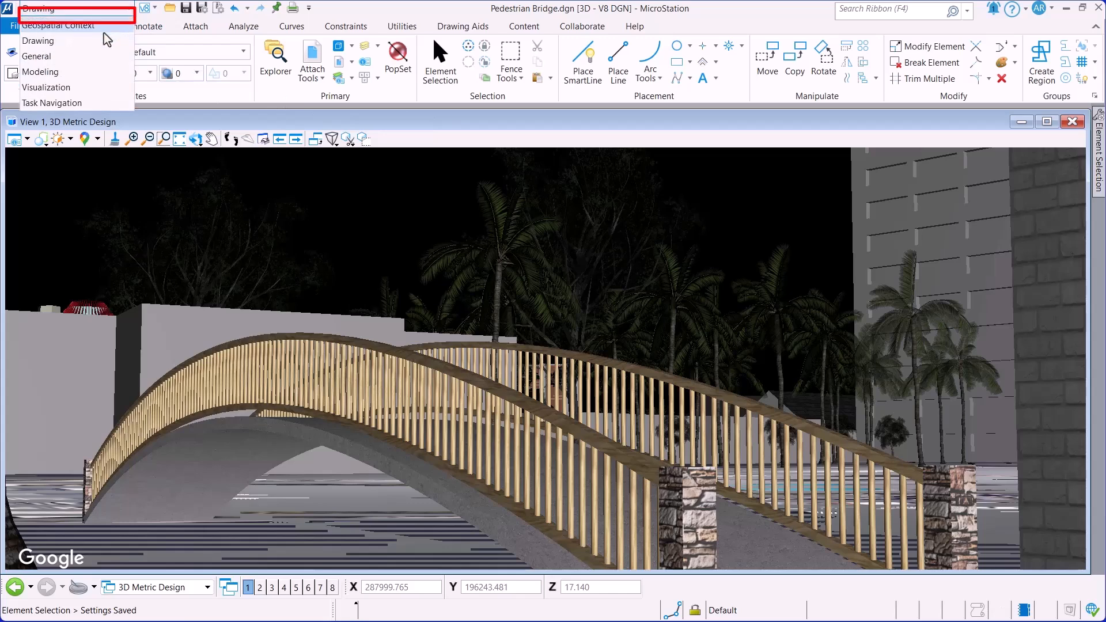
pyautogui.click(41, 84)
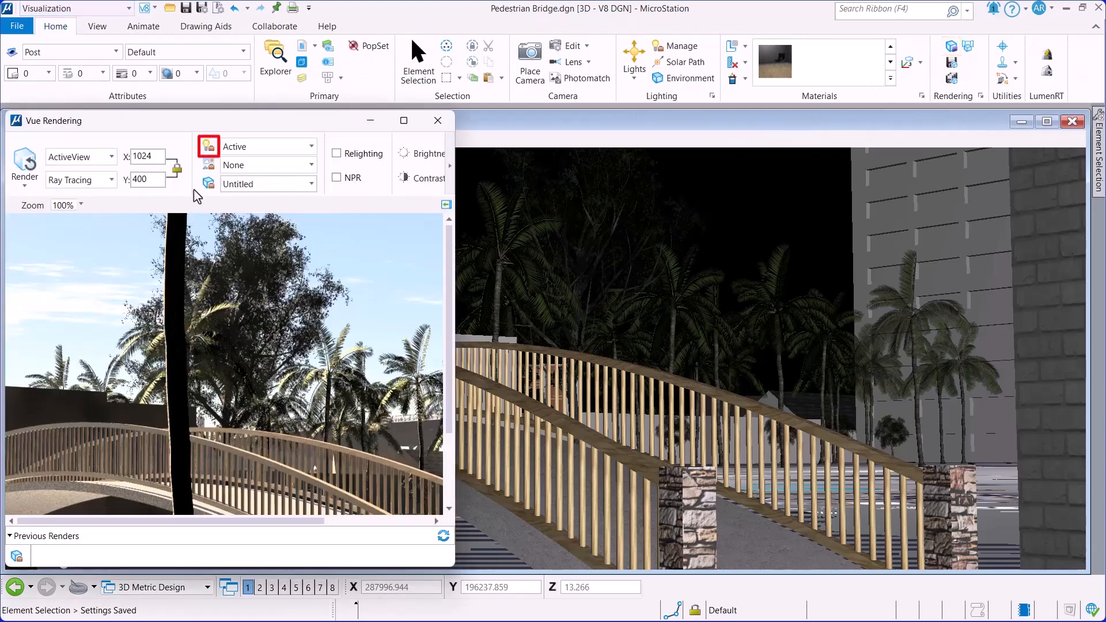
pyautogui.click(205, 151)
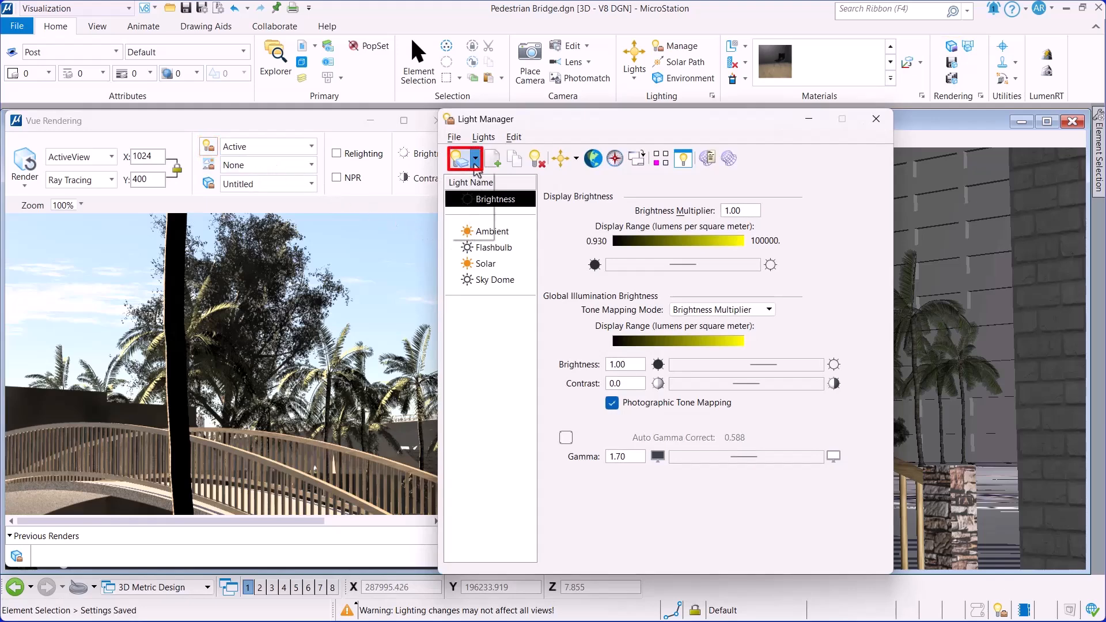
pyautogui.click(475, 158)
pyautogui.click(467, 205)
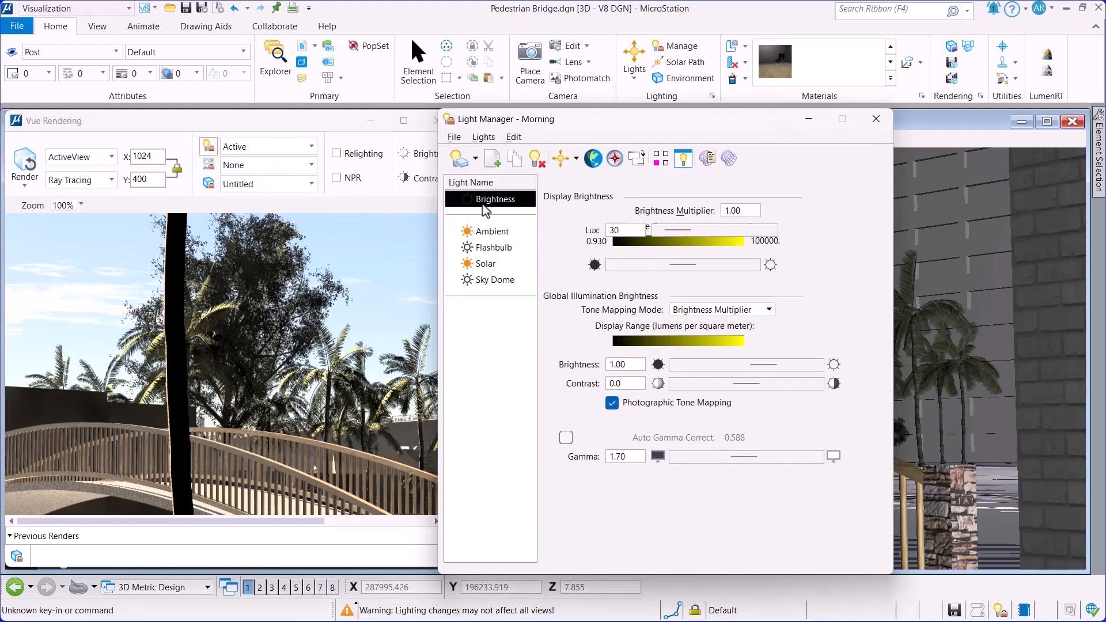
# Step: Set the Solar light's position date to 7/11/2025 and its time to 11:30 AM
pyautogui.click(499, 268)
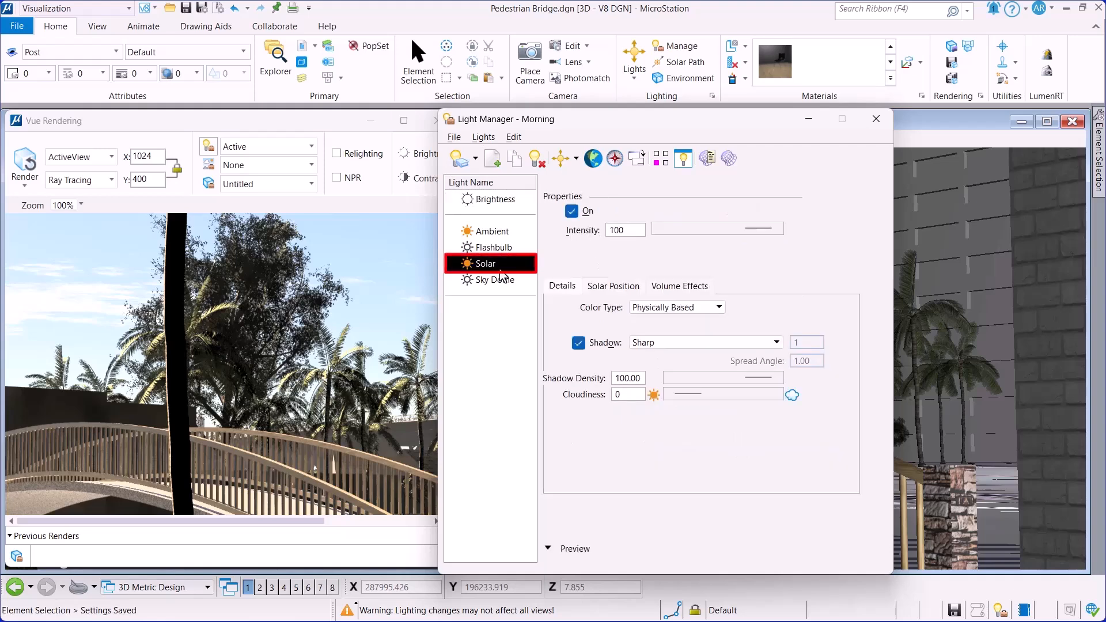
pyautogui.click(625, 287)
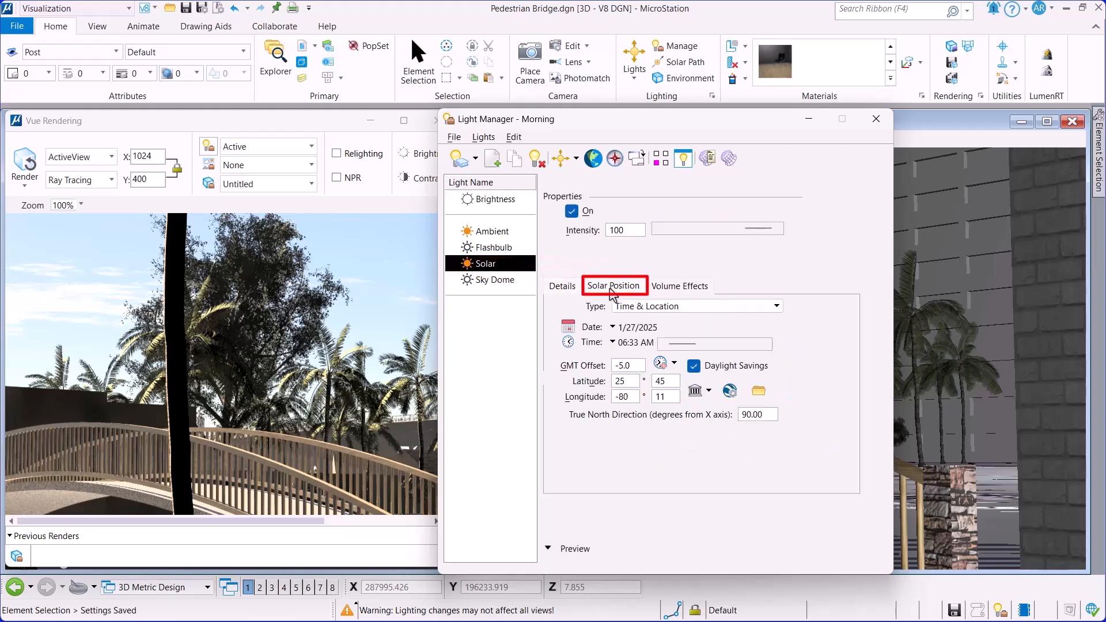
pyautogui.click(575, 332)
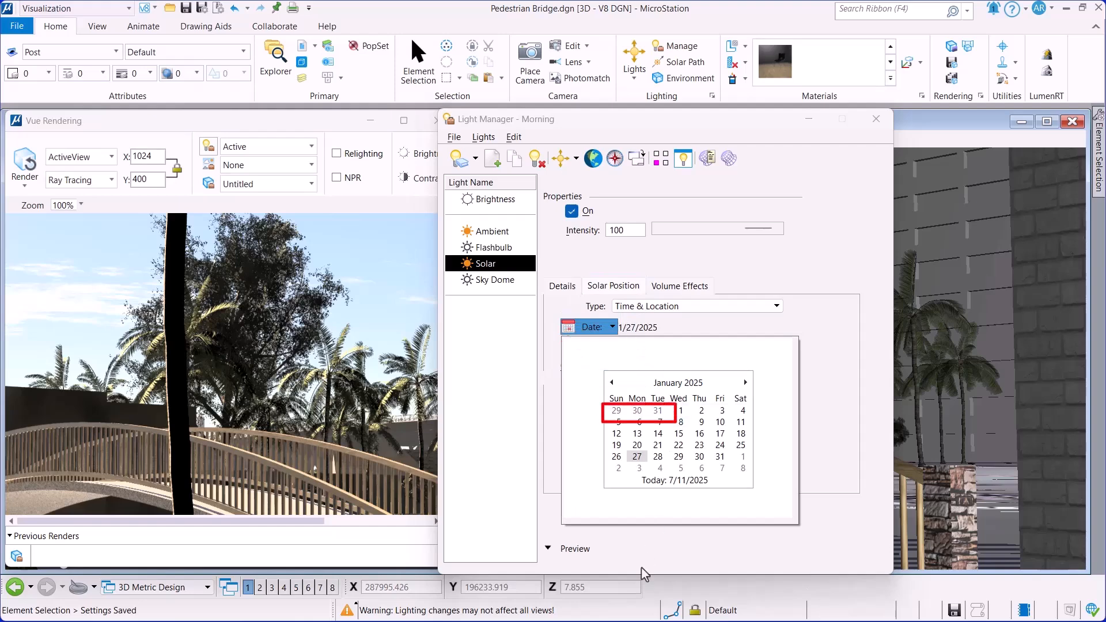
pyautogui.click(657, 482)
pyautogui.click(806, 385)
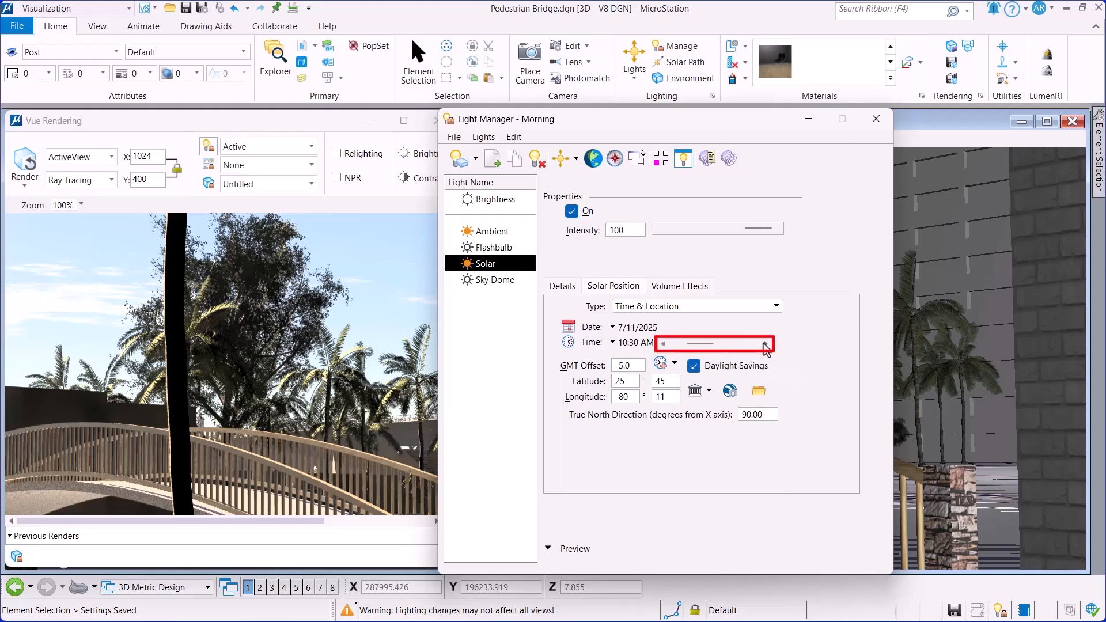
# Step: Set the solar location to Miami from the city list and close the Light Manager
pyautogui.click(709, 391)
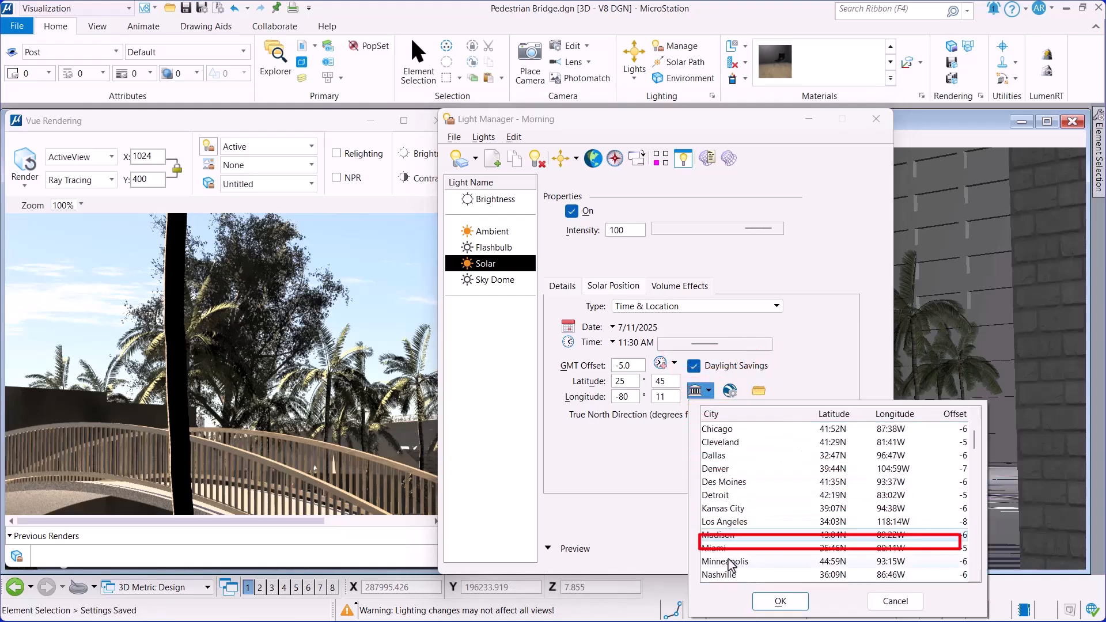
pyautogui.click(763, 601)
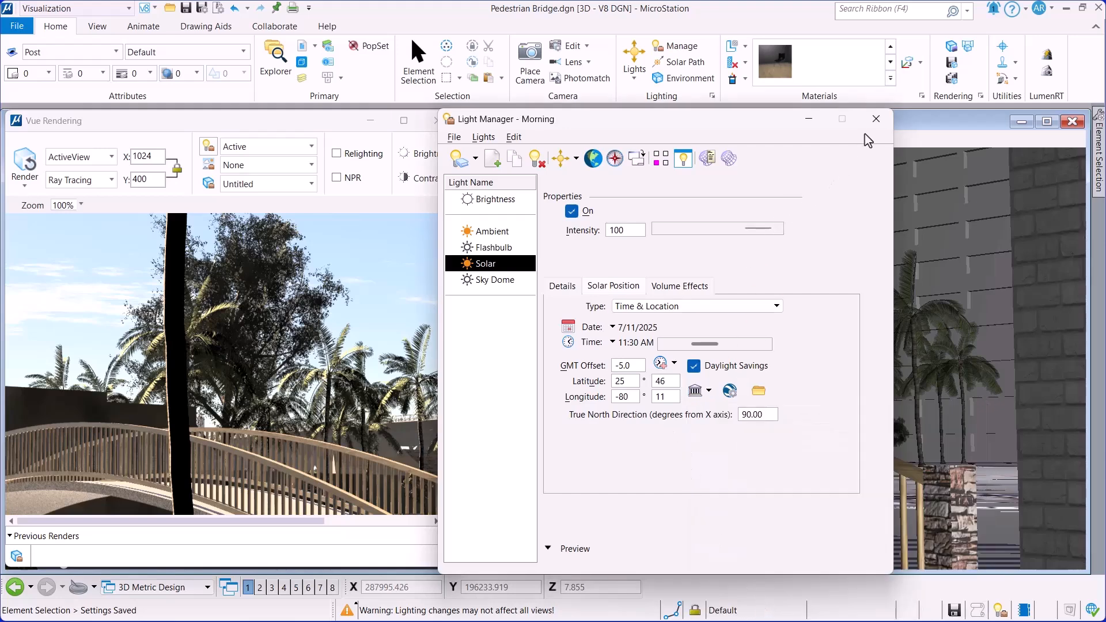
pyautogui.click(875, 120)
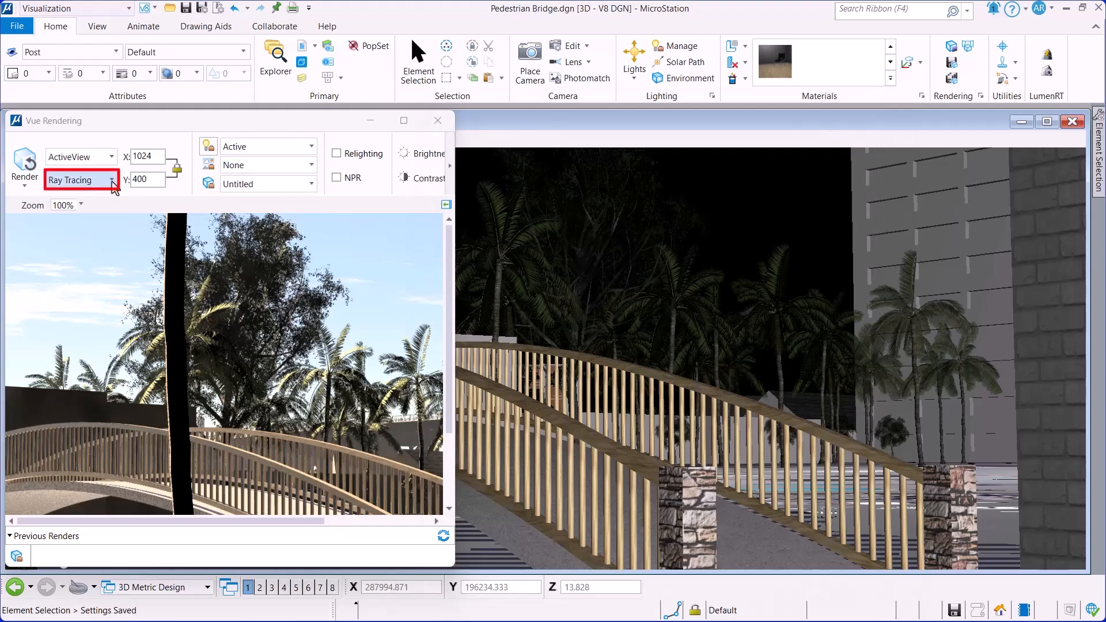
# Step: Choose Ray Tracing as the Vue render mode and Morning as its light setup
pyautogui.click(112, 182)
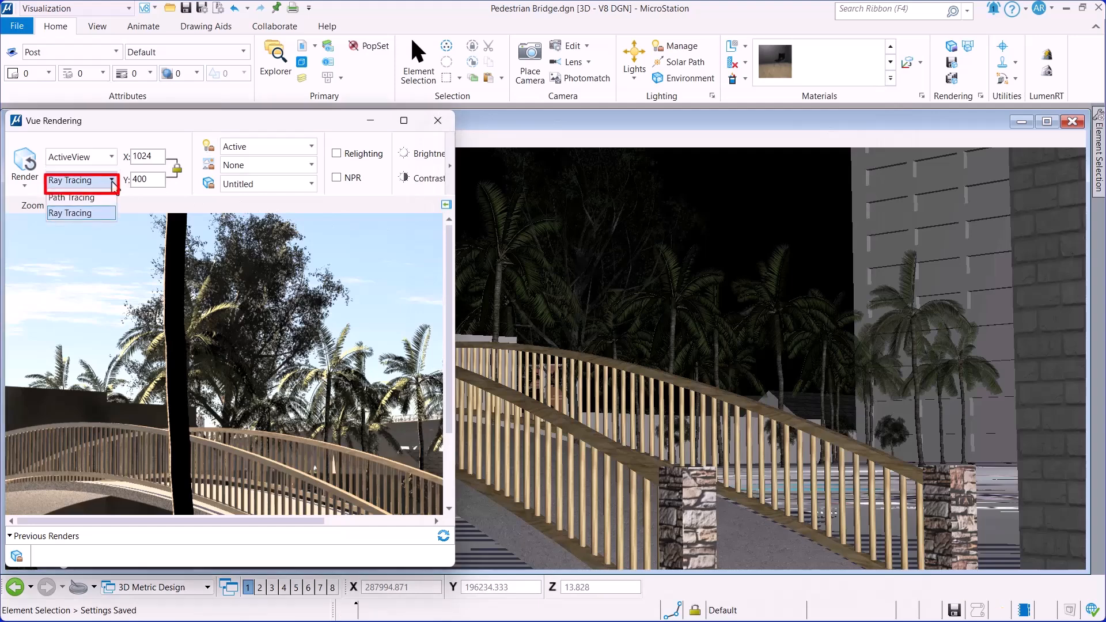
pyautogui.click(101, 213)
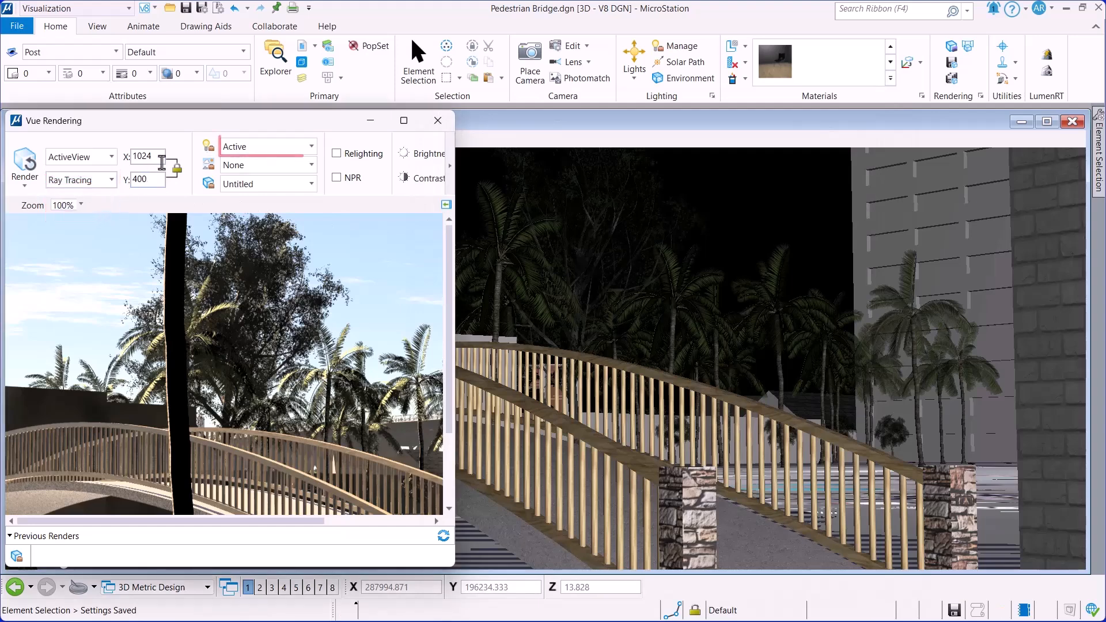
pyautogui.click(295, 152)
pyautogui.click(296, 179)
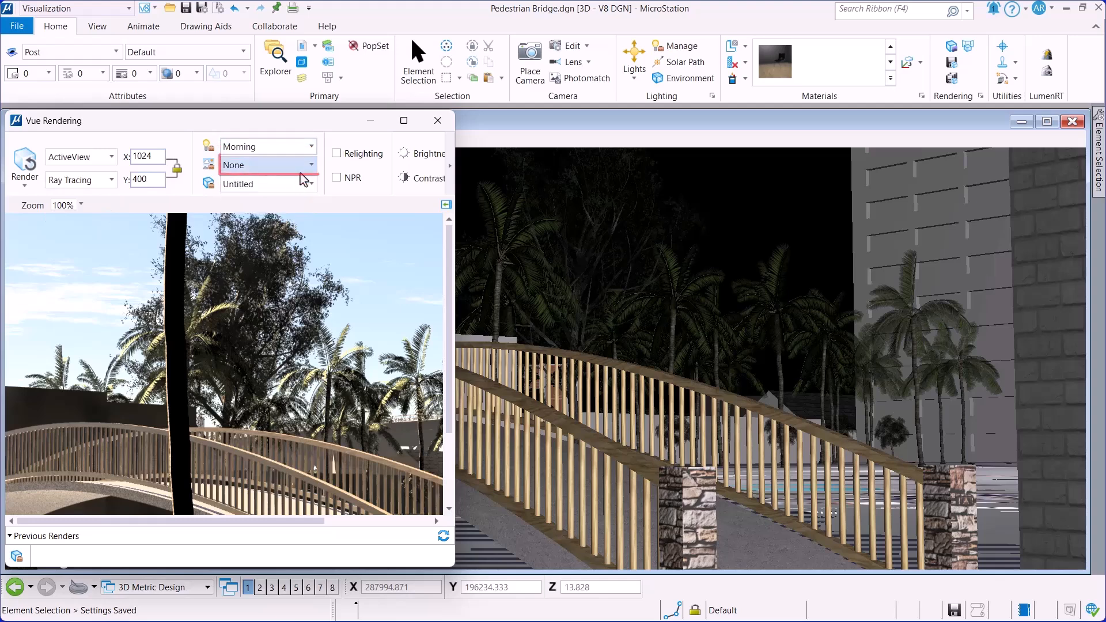
# Step: Start the Vue render of the active view with the Cirrus Sunset environment and the Exterior Good render setup
pyautogui.click(310, 167)
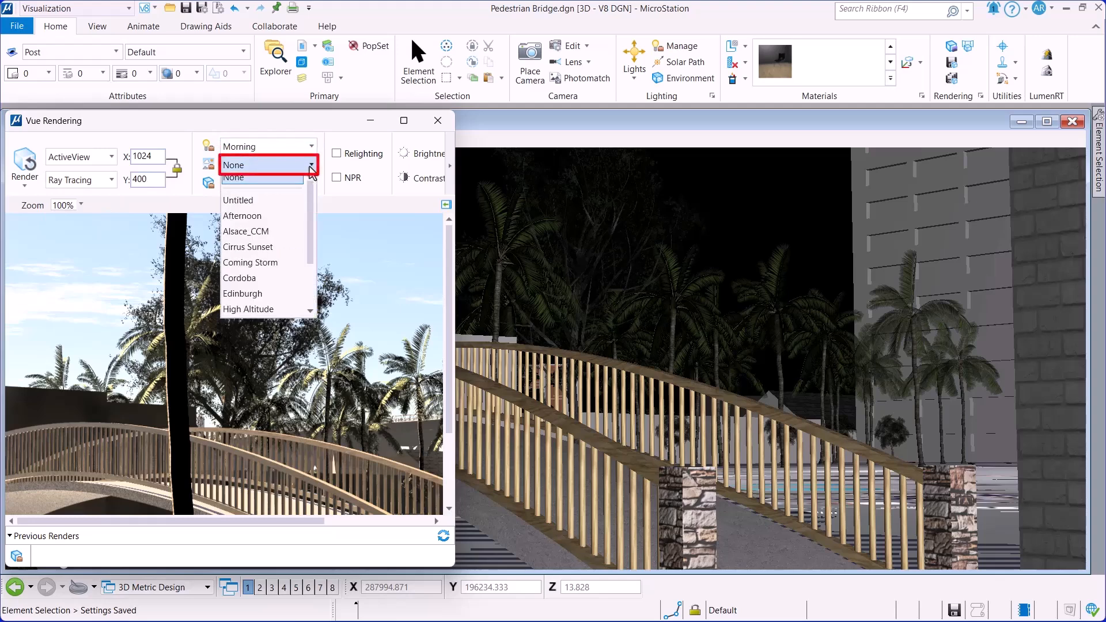
pyautogui.click(288, 248)
pyautogui.click(311, 184)
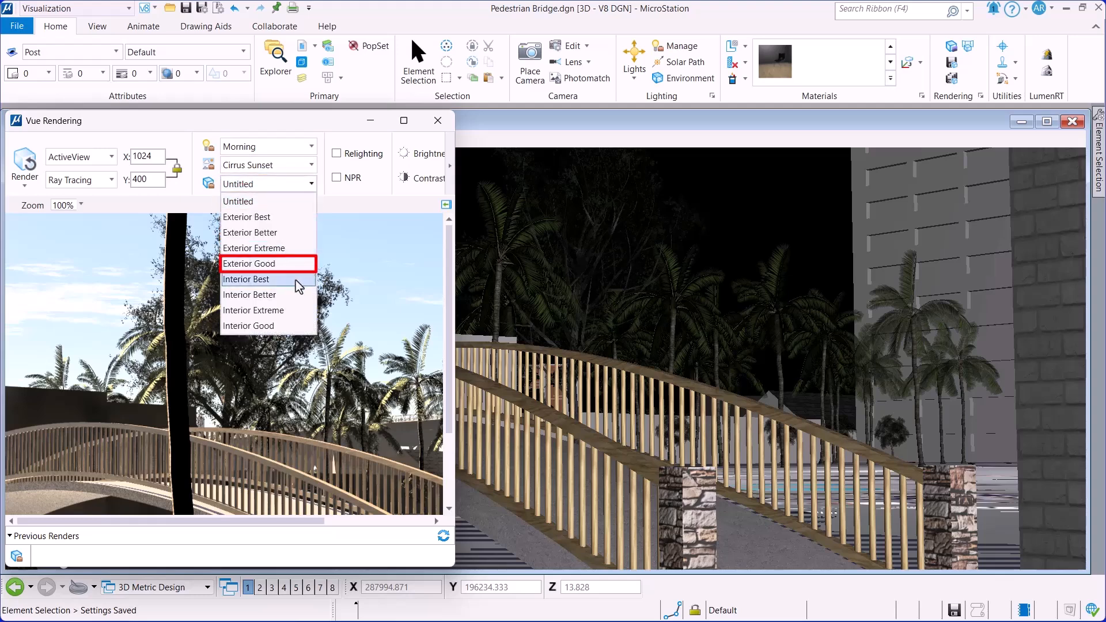
pyautogui.click(291, 265)
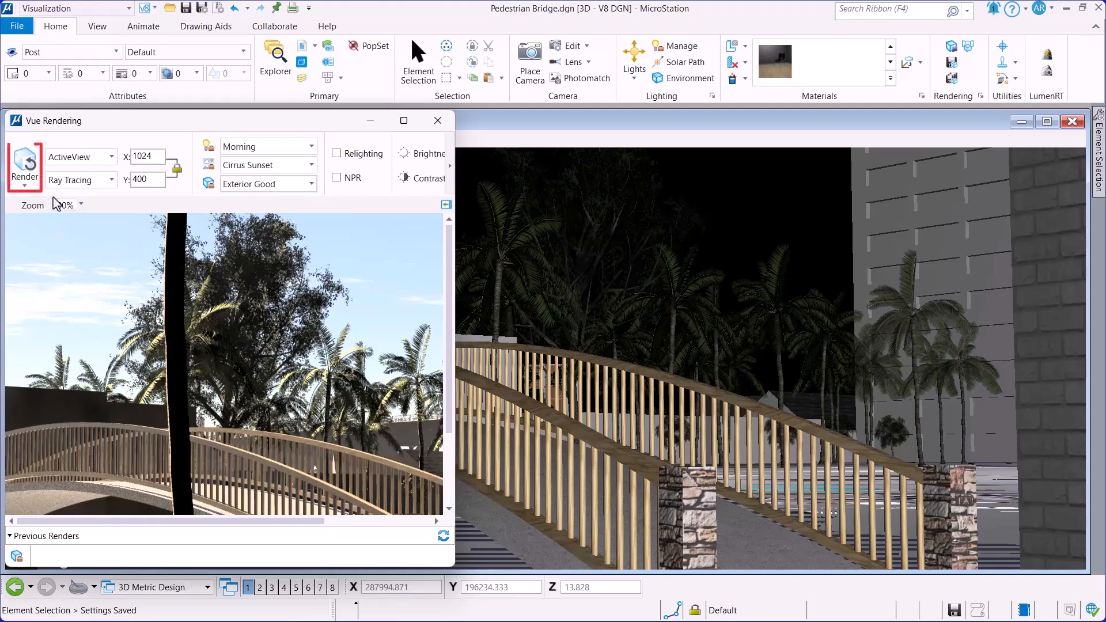
pyautogui.click(25, 175)
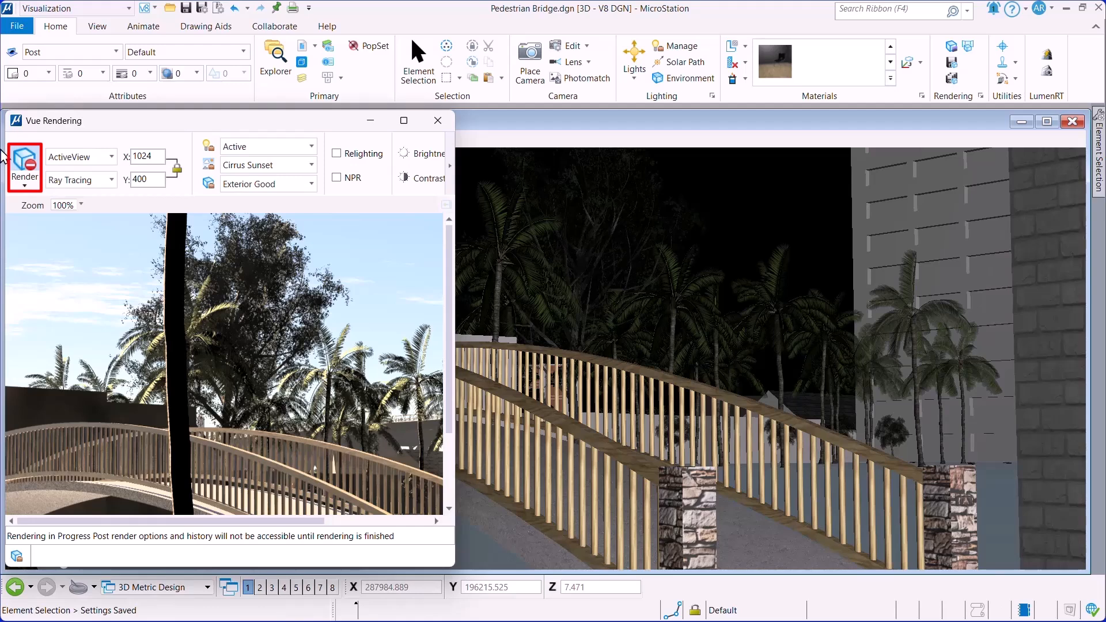